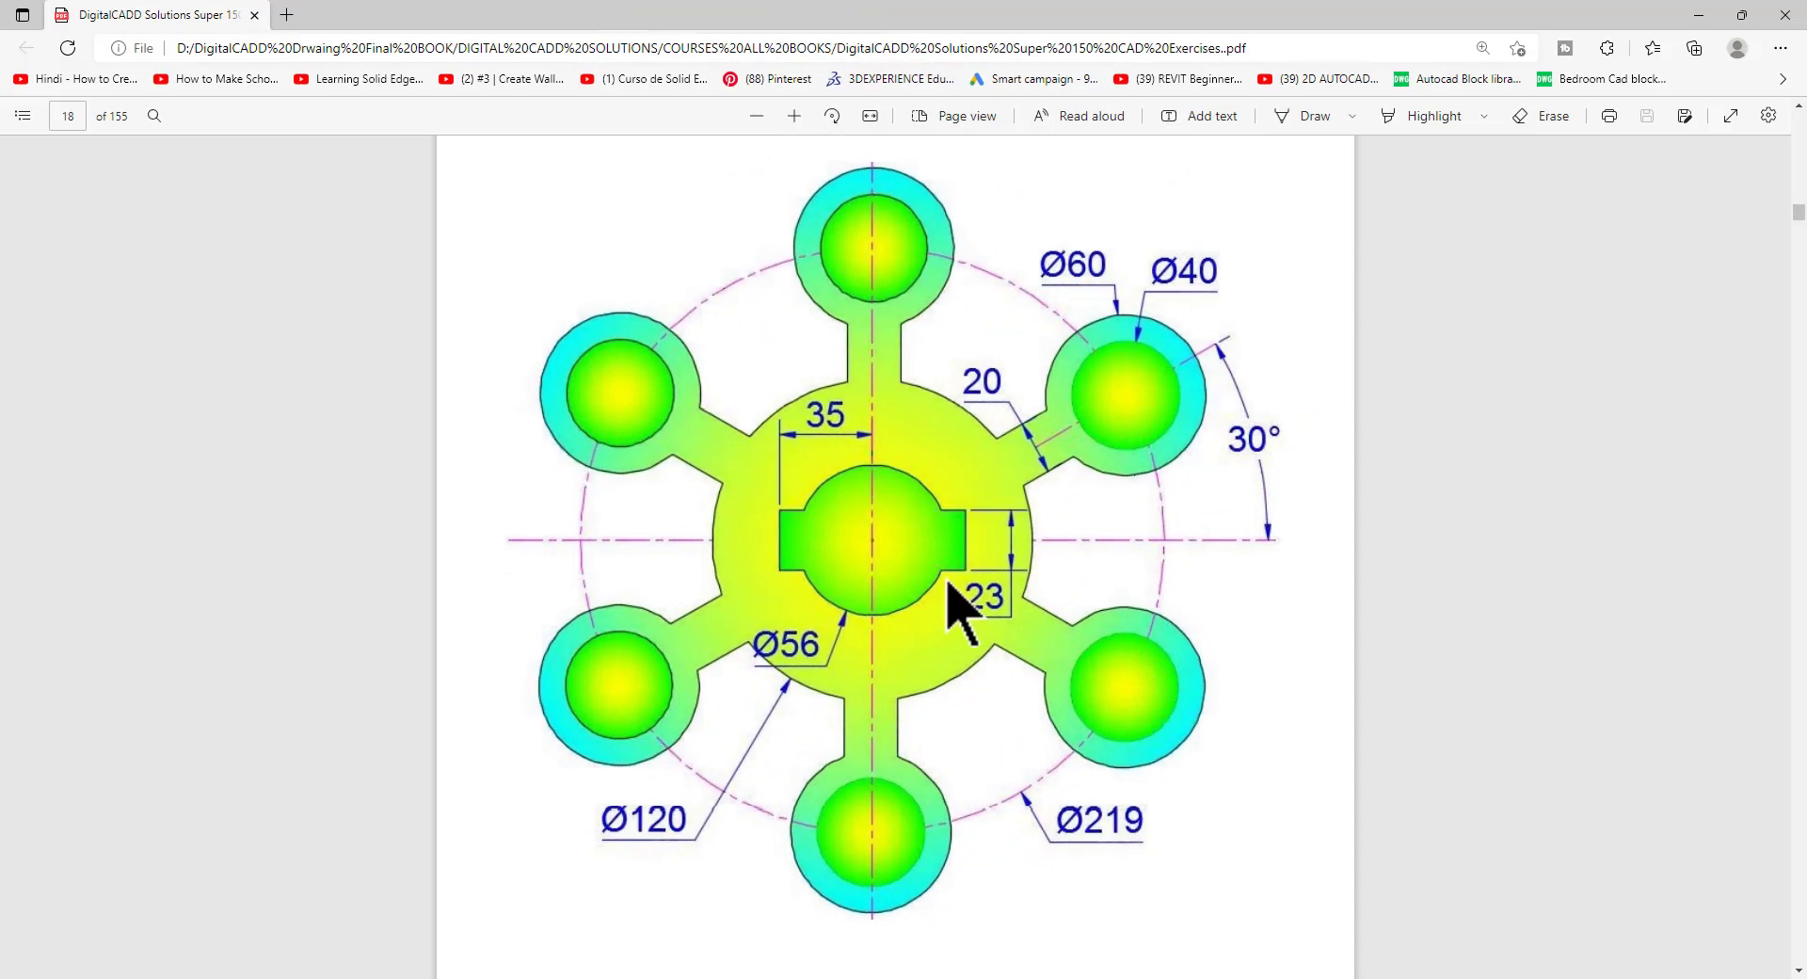
# Step: Page through the exercise drawings from page 18 to 20, then bring up the Part13 spinner model
pyautogui.scroll(-5, 949, 586)
pyautogui.scroll(-6, 949, 586)
pyautogui.scroll(-5, 949, 585)
pyautogui.scroll(-5, 946, 593)
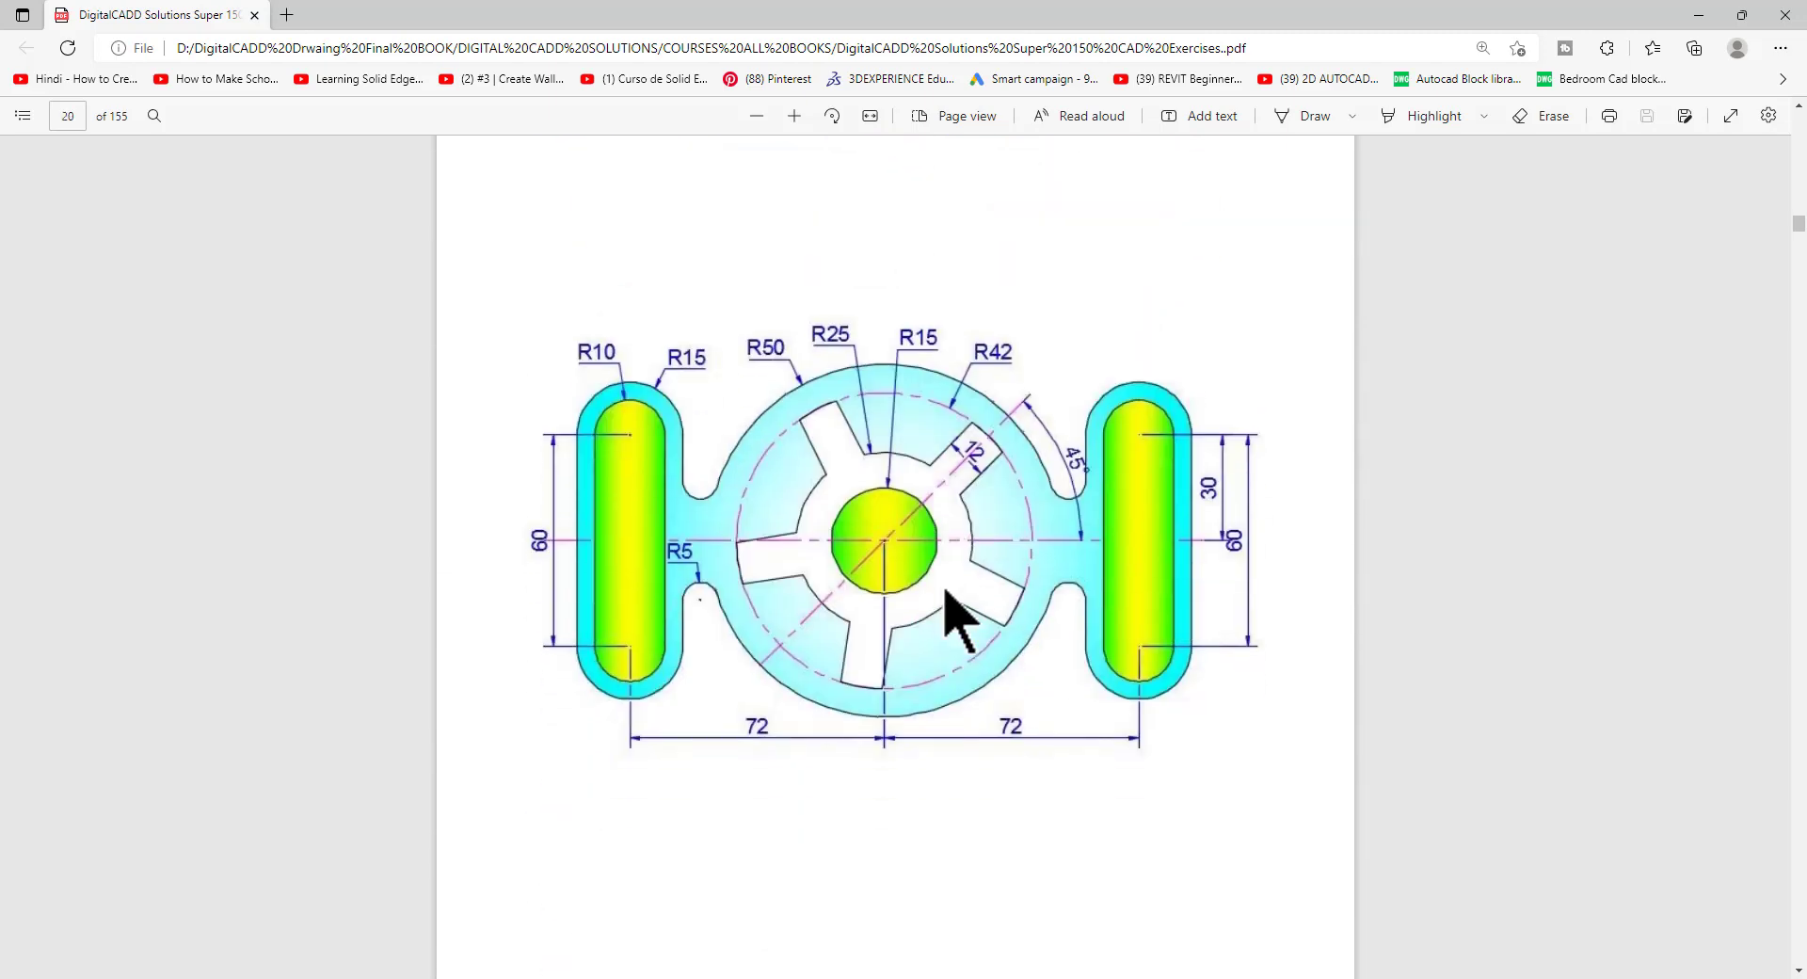
pyautogui.click(729, 937)
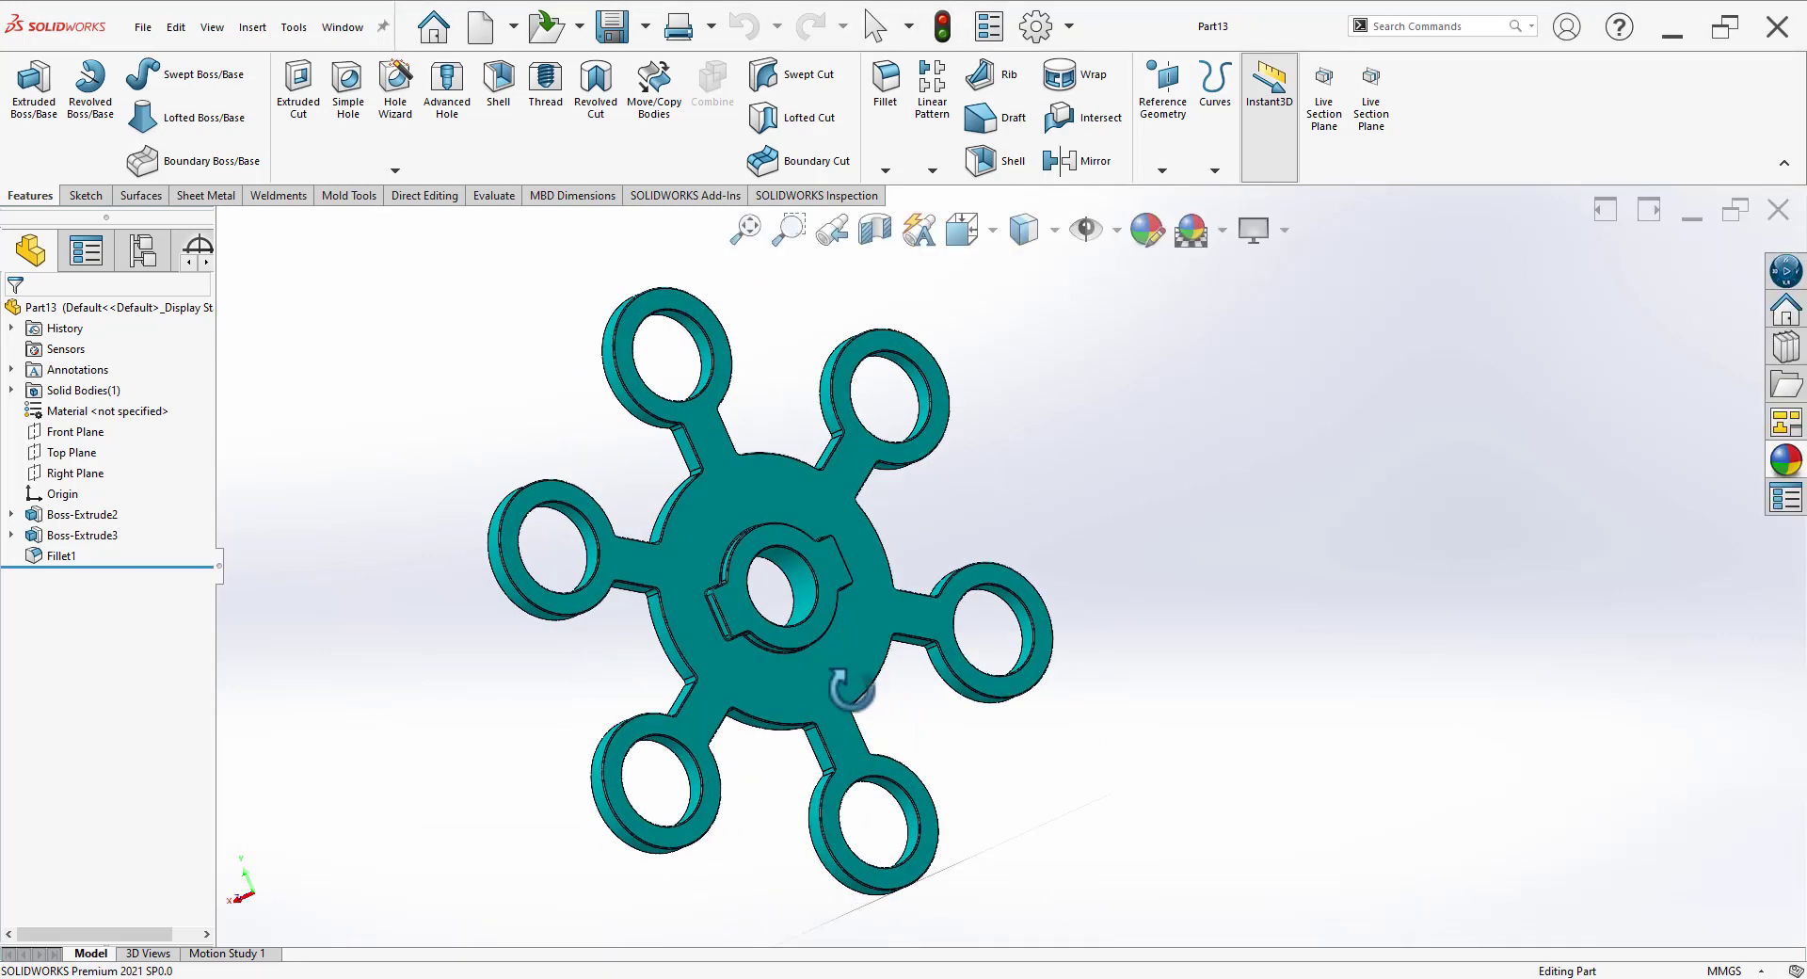
# Step: Orbit the six-armed Part13 spinner, then view Part14 and the Part15 plate at new angles
pyautogui.moveTo(1087, 649); pyautogui.dragTo(1036, 728, button='middle')
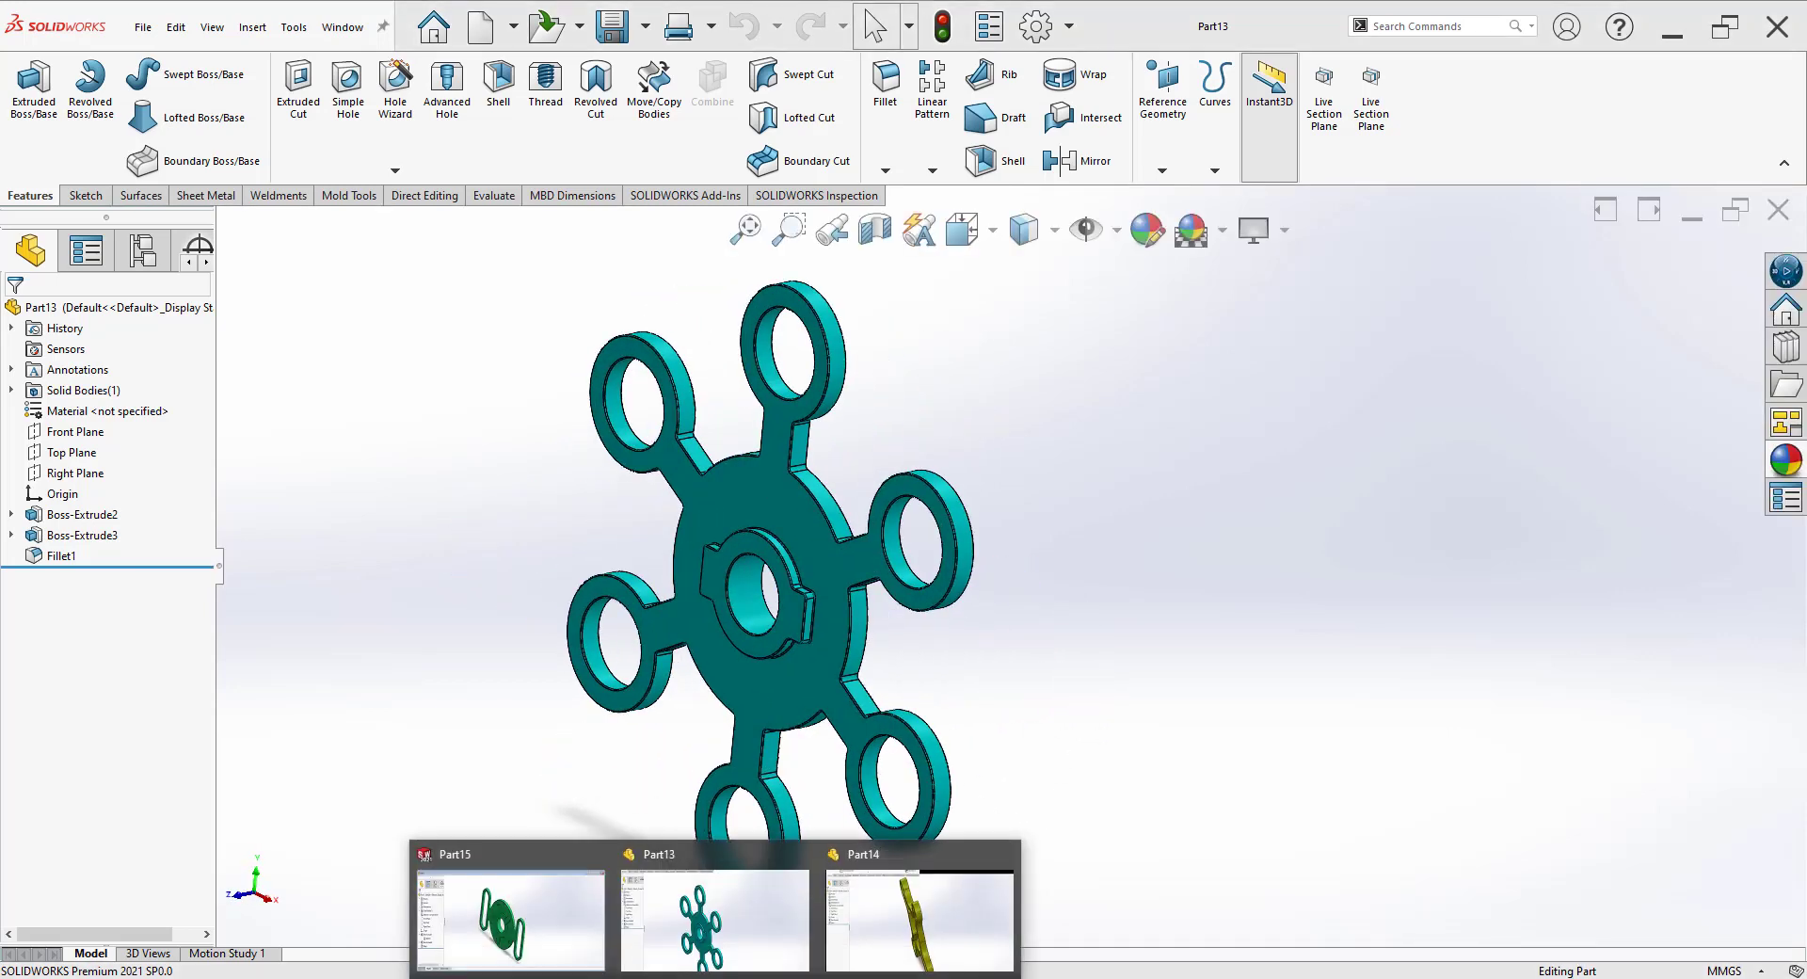
pyautogui.click(919, 933)
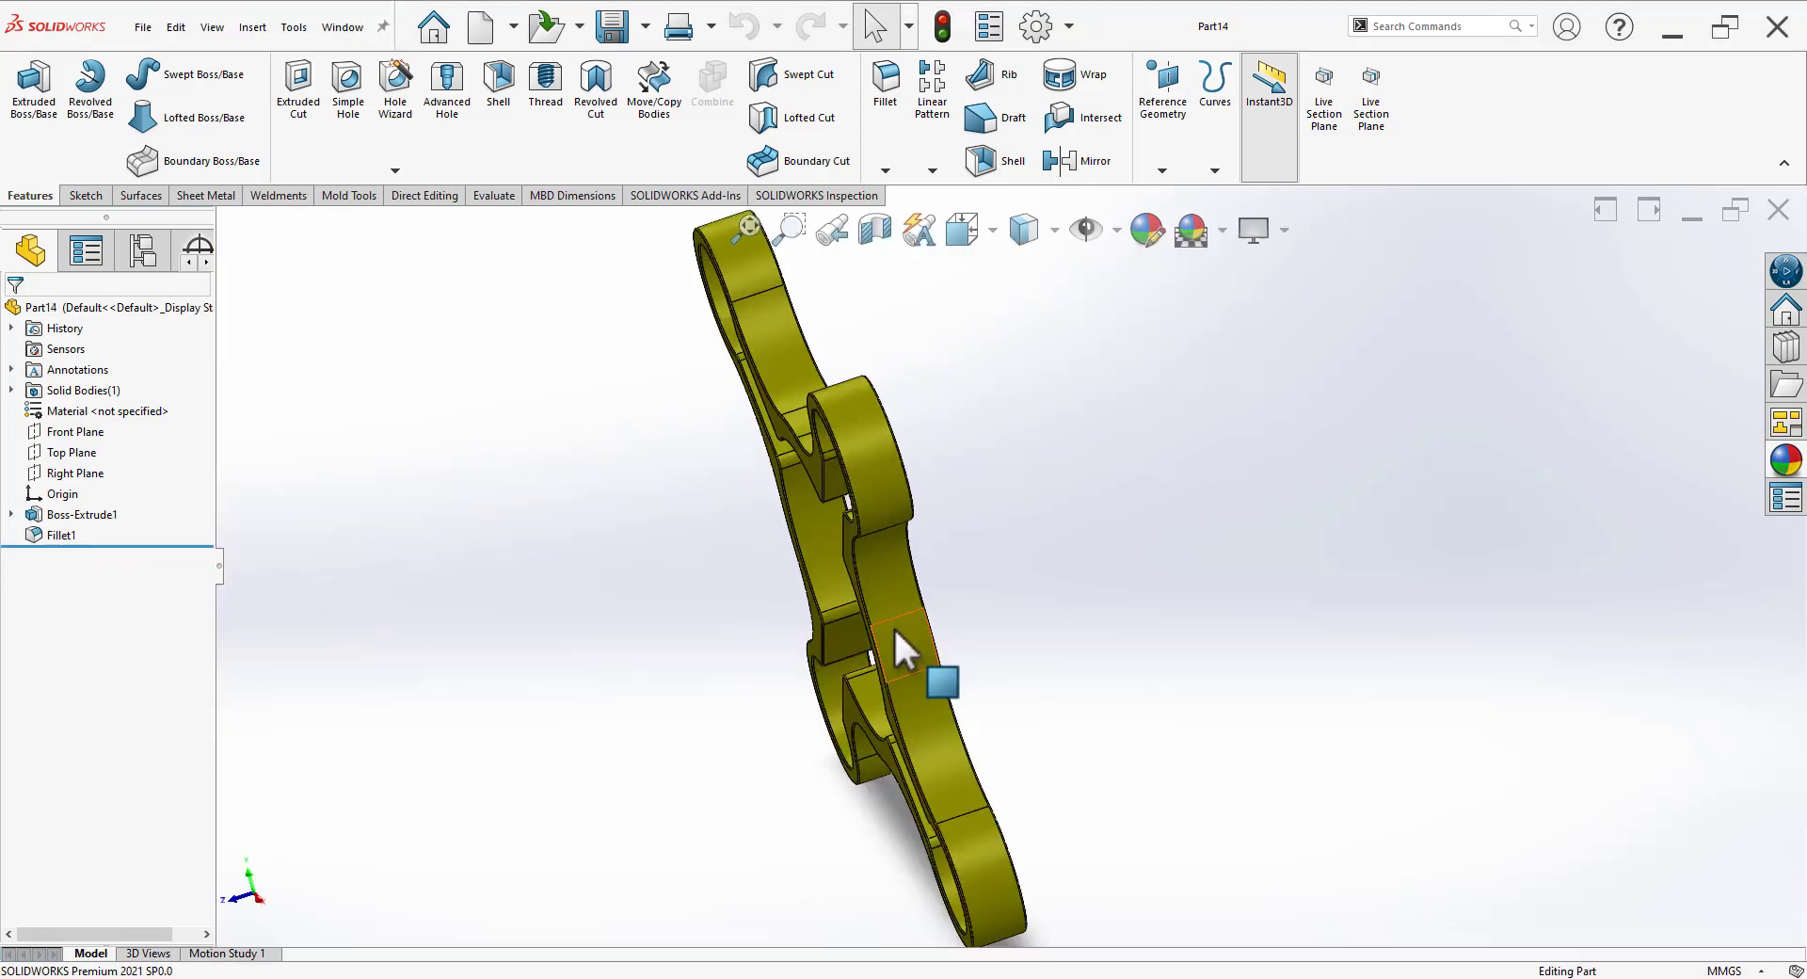
pyautogui.moveTo(936, 677); pyautogui.dragTo(928, 688, button='middle')
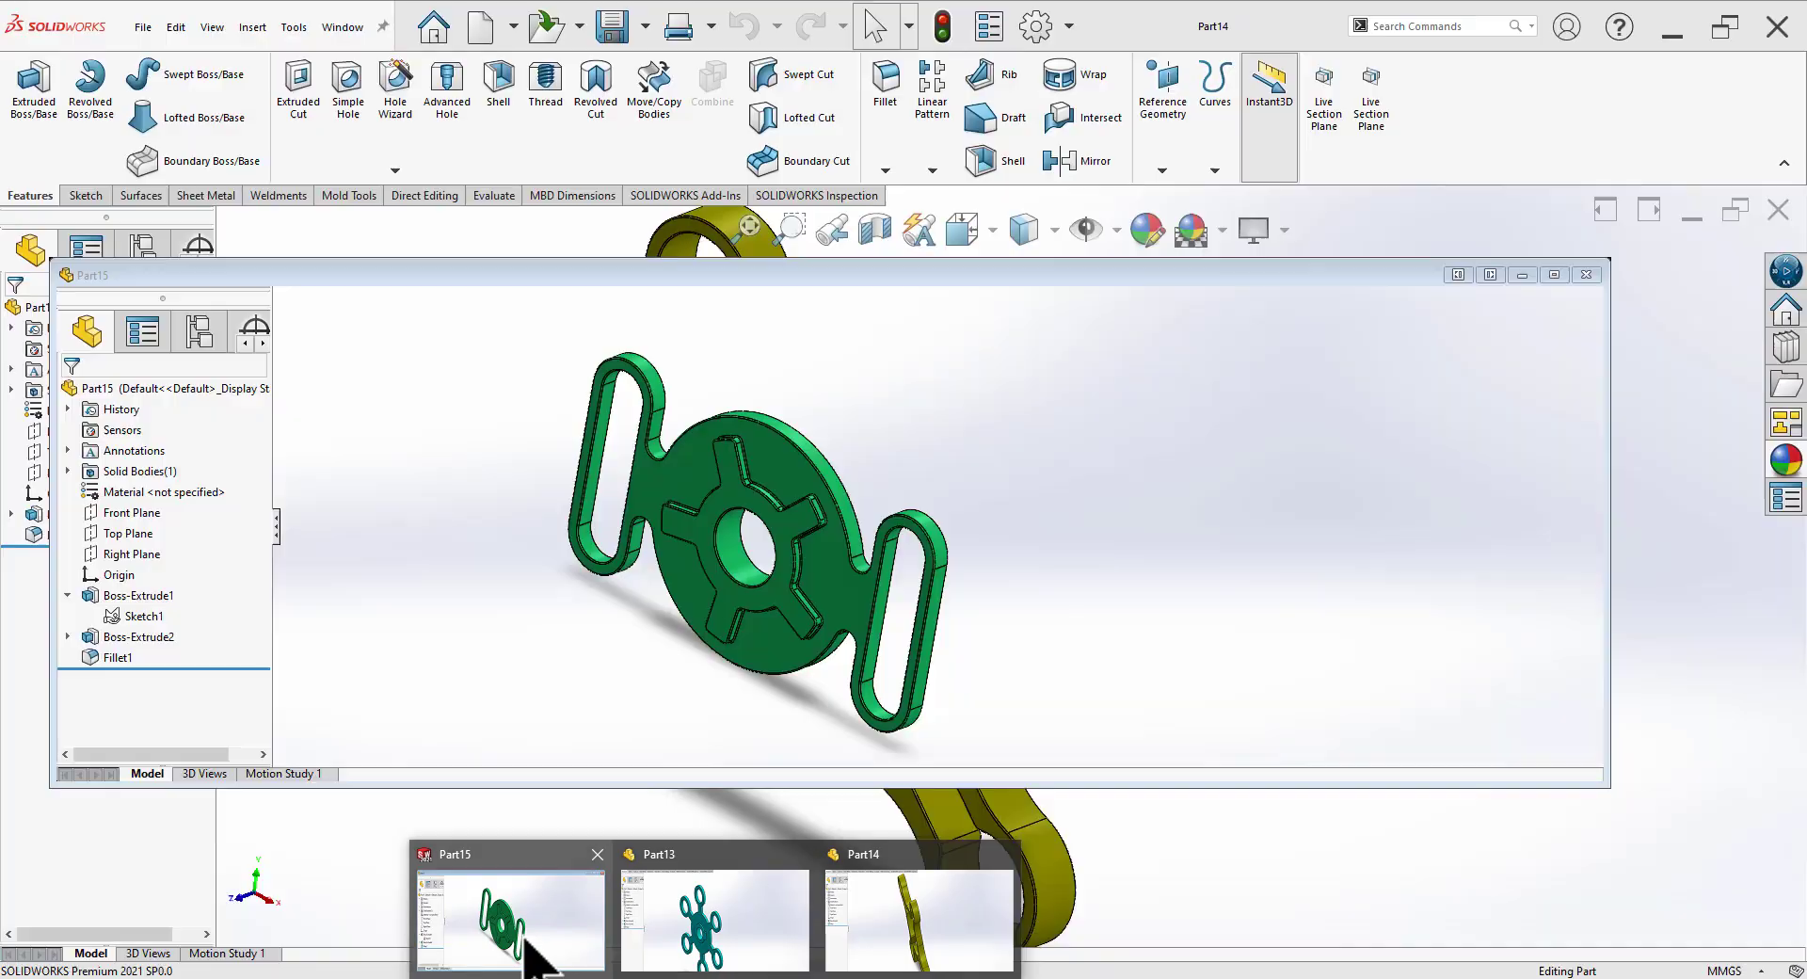
pyautogui.click(525, 941)
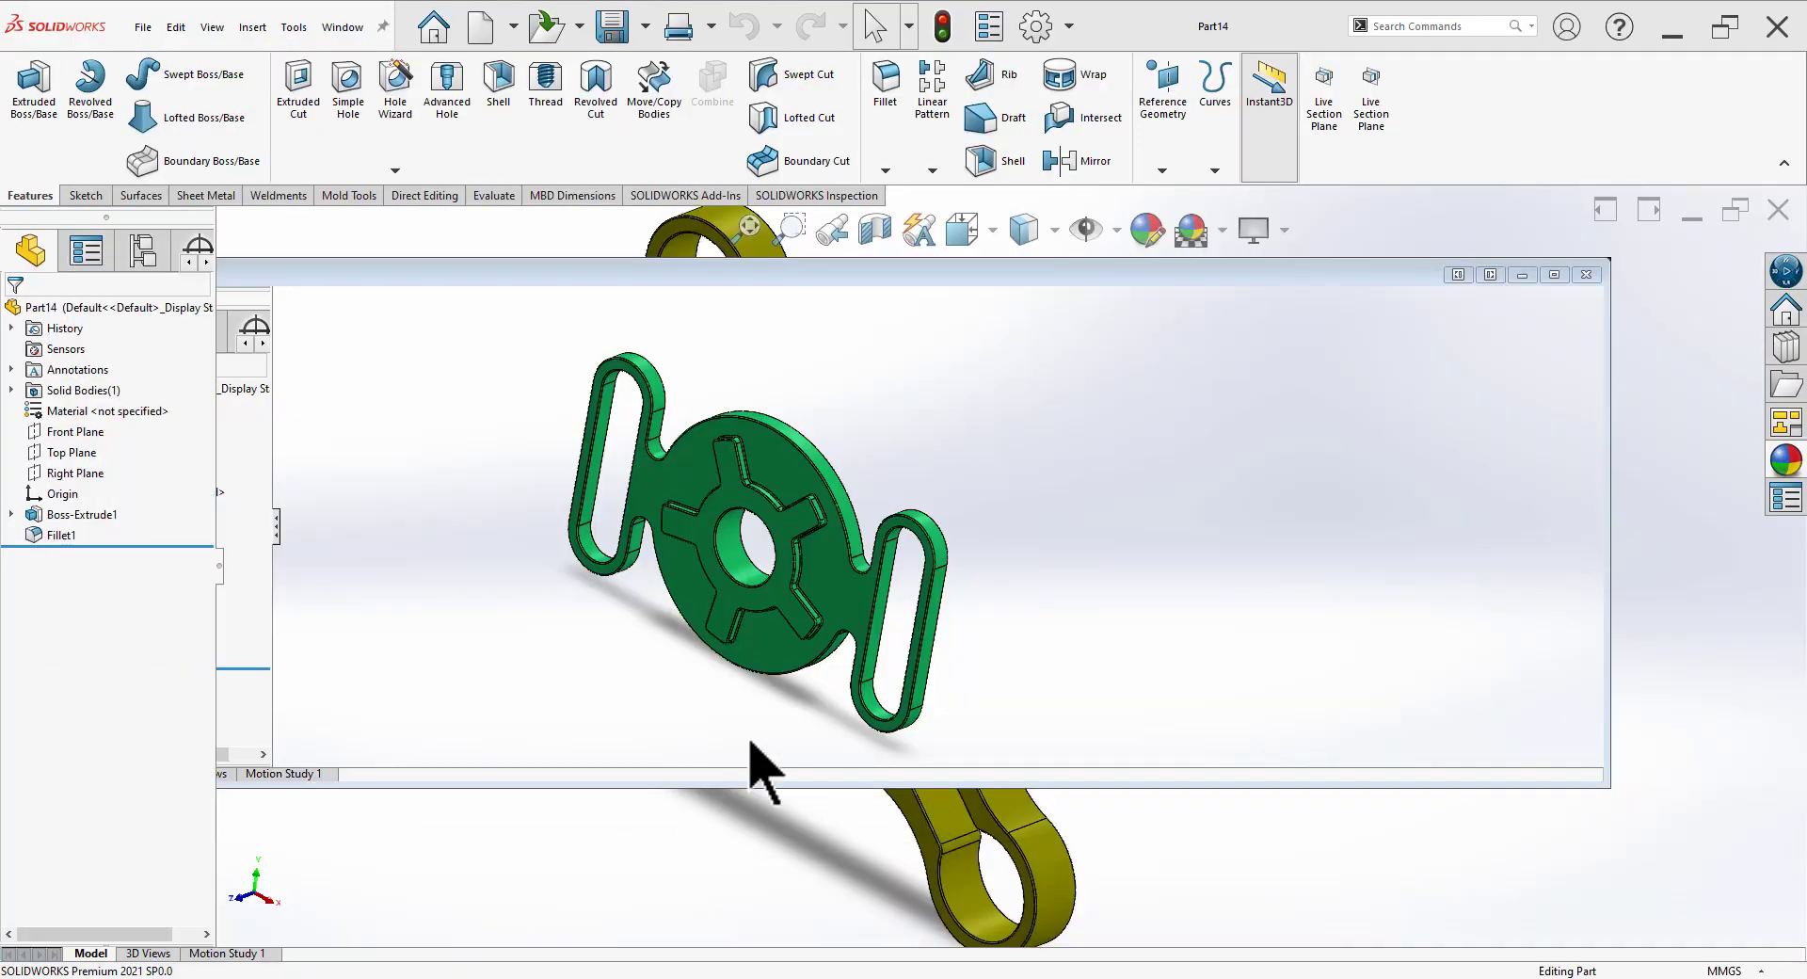
pyautogui.moveTo(829, 659)
pyautogui.mouseDown(button='middle')
pyautogui.moveTo(695, 574)
pyautogui.moveTo(585, 583)
pyautogui.moveTo(828, 464)
pyautogui.moveTo(859, 496)
pyautogui.moveTo(815, 563)
pyautogui.moveTo(980, 552)
pyautogui.moveTo(710, 565)
pyautogui.moveTo(863, 556)
pyautogui.moveTo(726, 597)
pyautogui.moveTo(857, 606)
pyautogui.mouseUp(button='middle')
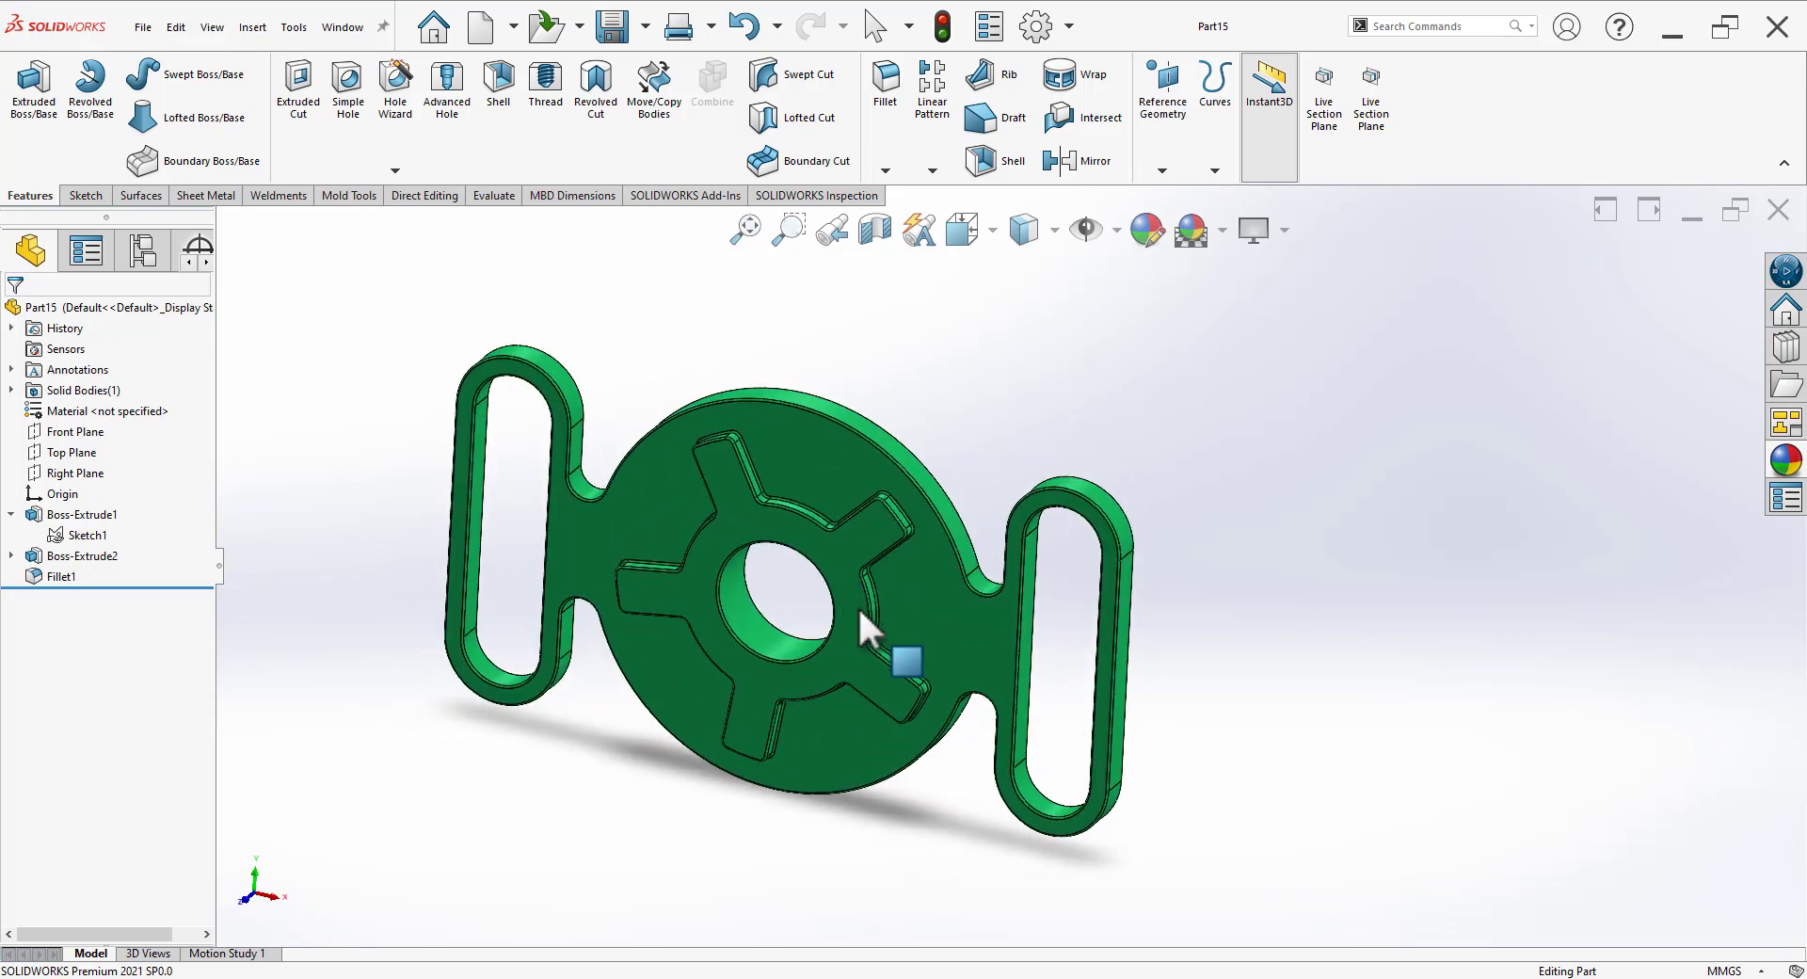
pyautogui.scroll(-3, 857, 606)
pyautogui.scroll(4, 793, 653)
pyautogui.scroll(-3, 893, 687)
pyautogui.scroll(-2, 893, 687)
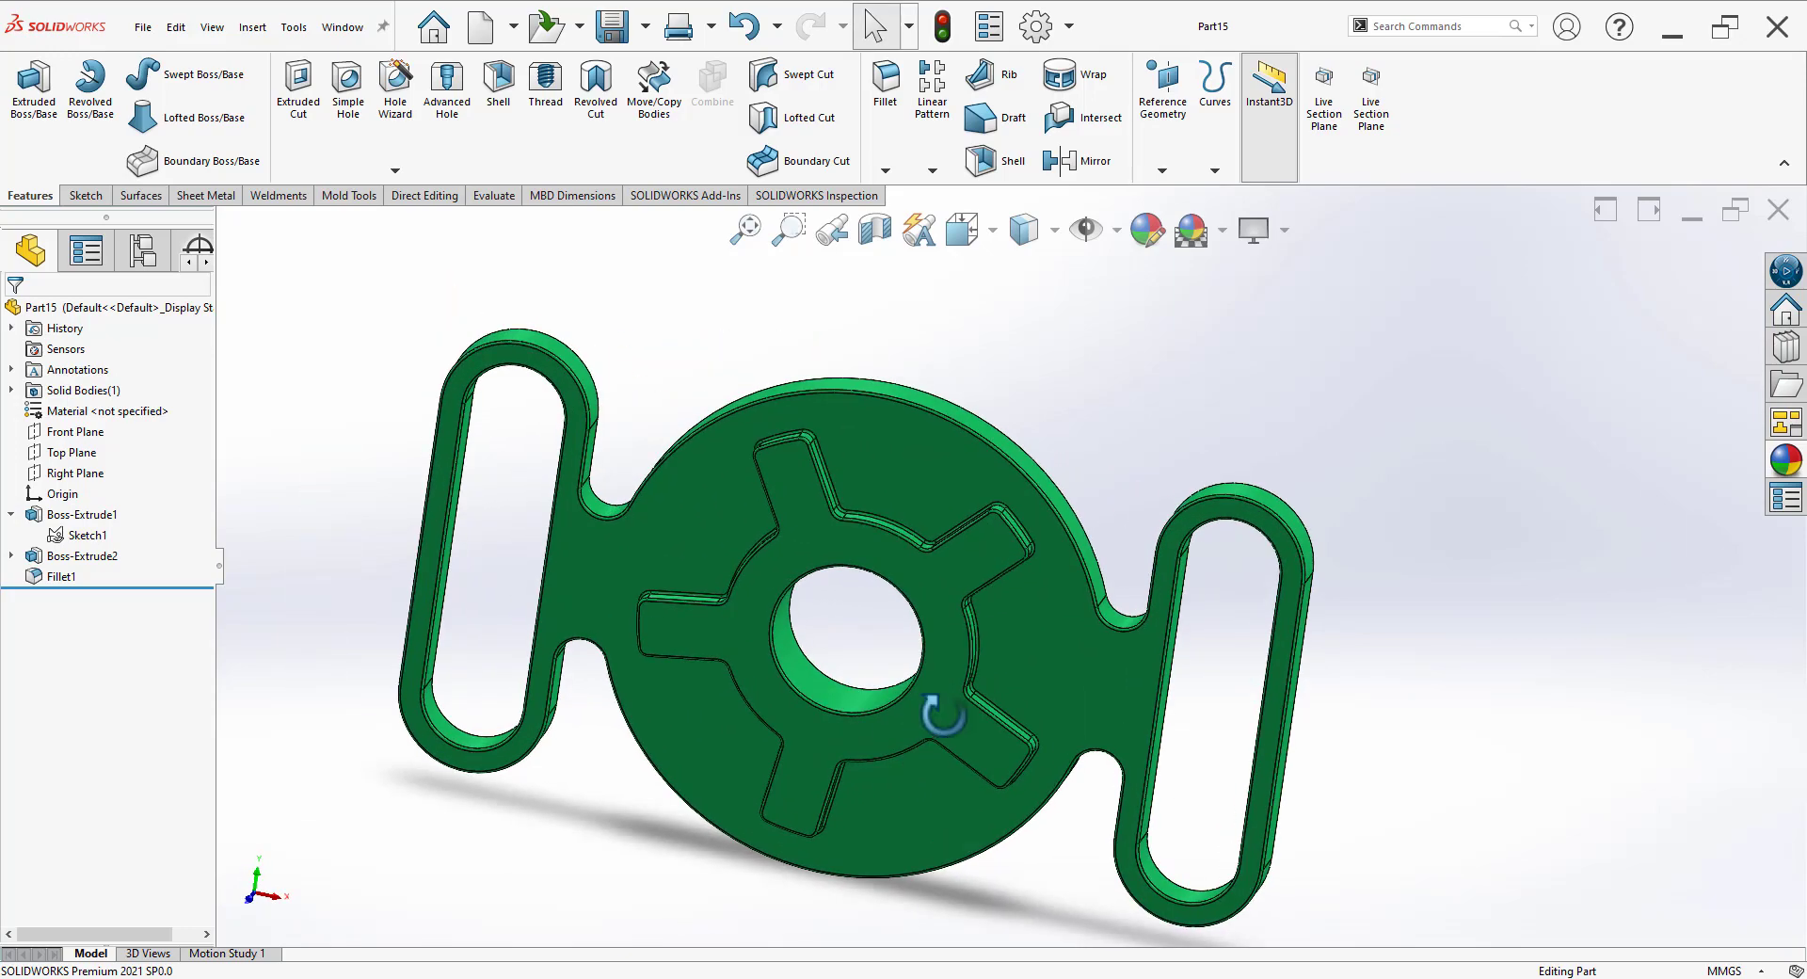
pyautogui.scroll(3, 875, 697)
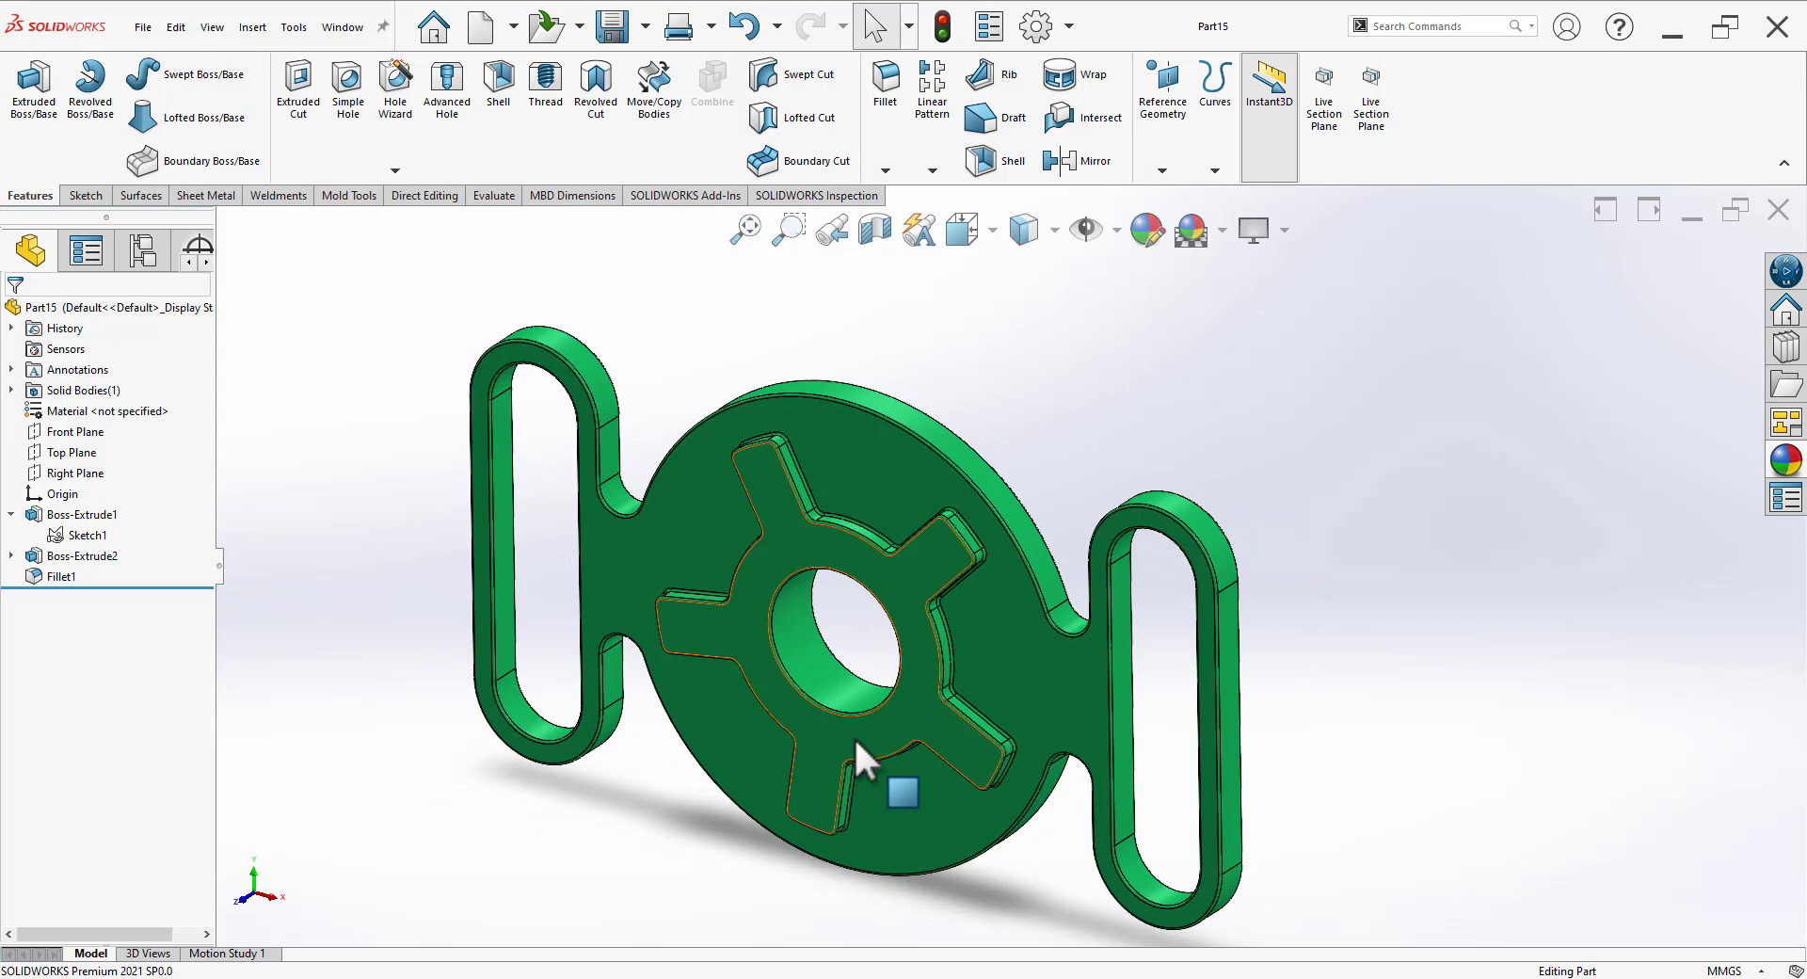
pyautogui.moveTo(850, 725); pyautogui.dragTo(1004, 623, button='middle')
pyautogui.scroll(-3, 879, 703)
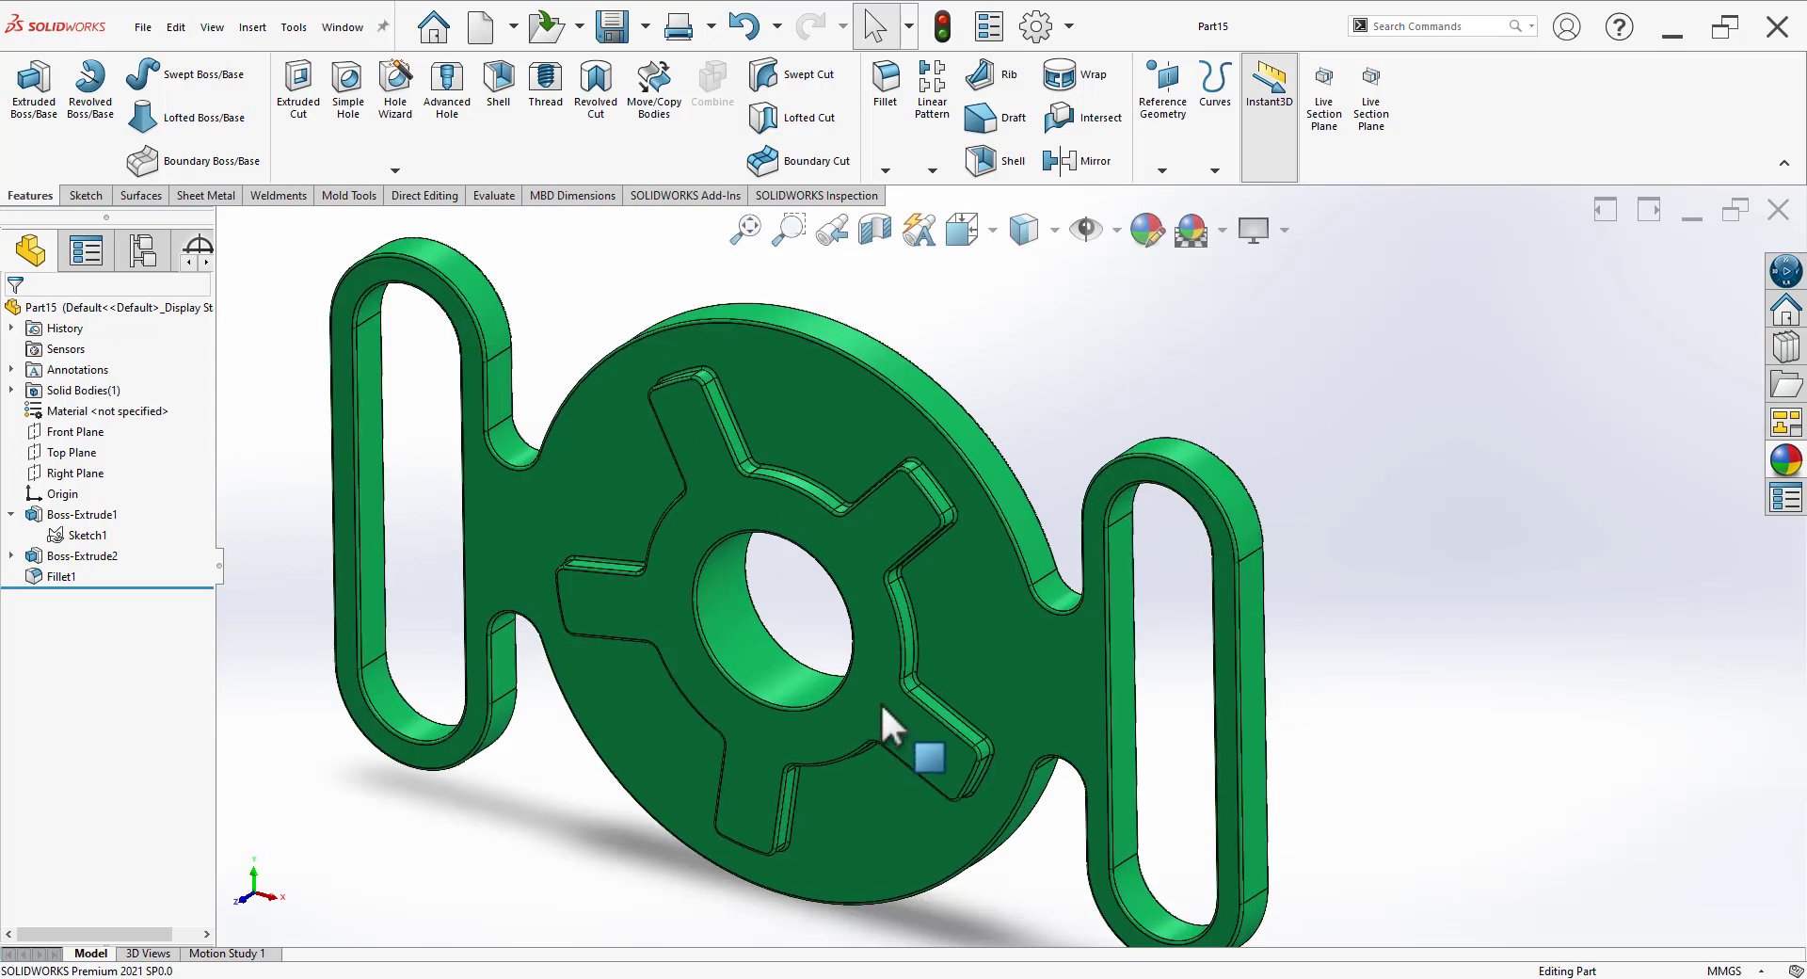
pyautogui.scroll(-2, 894, 688)
pyautogui.moveTo(879, 702)
pyautogui.mouseDown(button='middle')
pyautogui.moveTo(895, 688)
pyautogui.moveTo(863, 687)
pyautogui.moveTo(920, 694)
pyautogui.moveTo(932, 718)
pyautogui.moveTo(854, 690)
pyautogui.moveTo(921, 695)
pyautogui.moveTo(857, 694)
pyautogui.mouseUp(button='middle')
pyautogui.scroll(2, 875, 719)
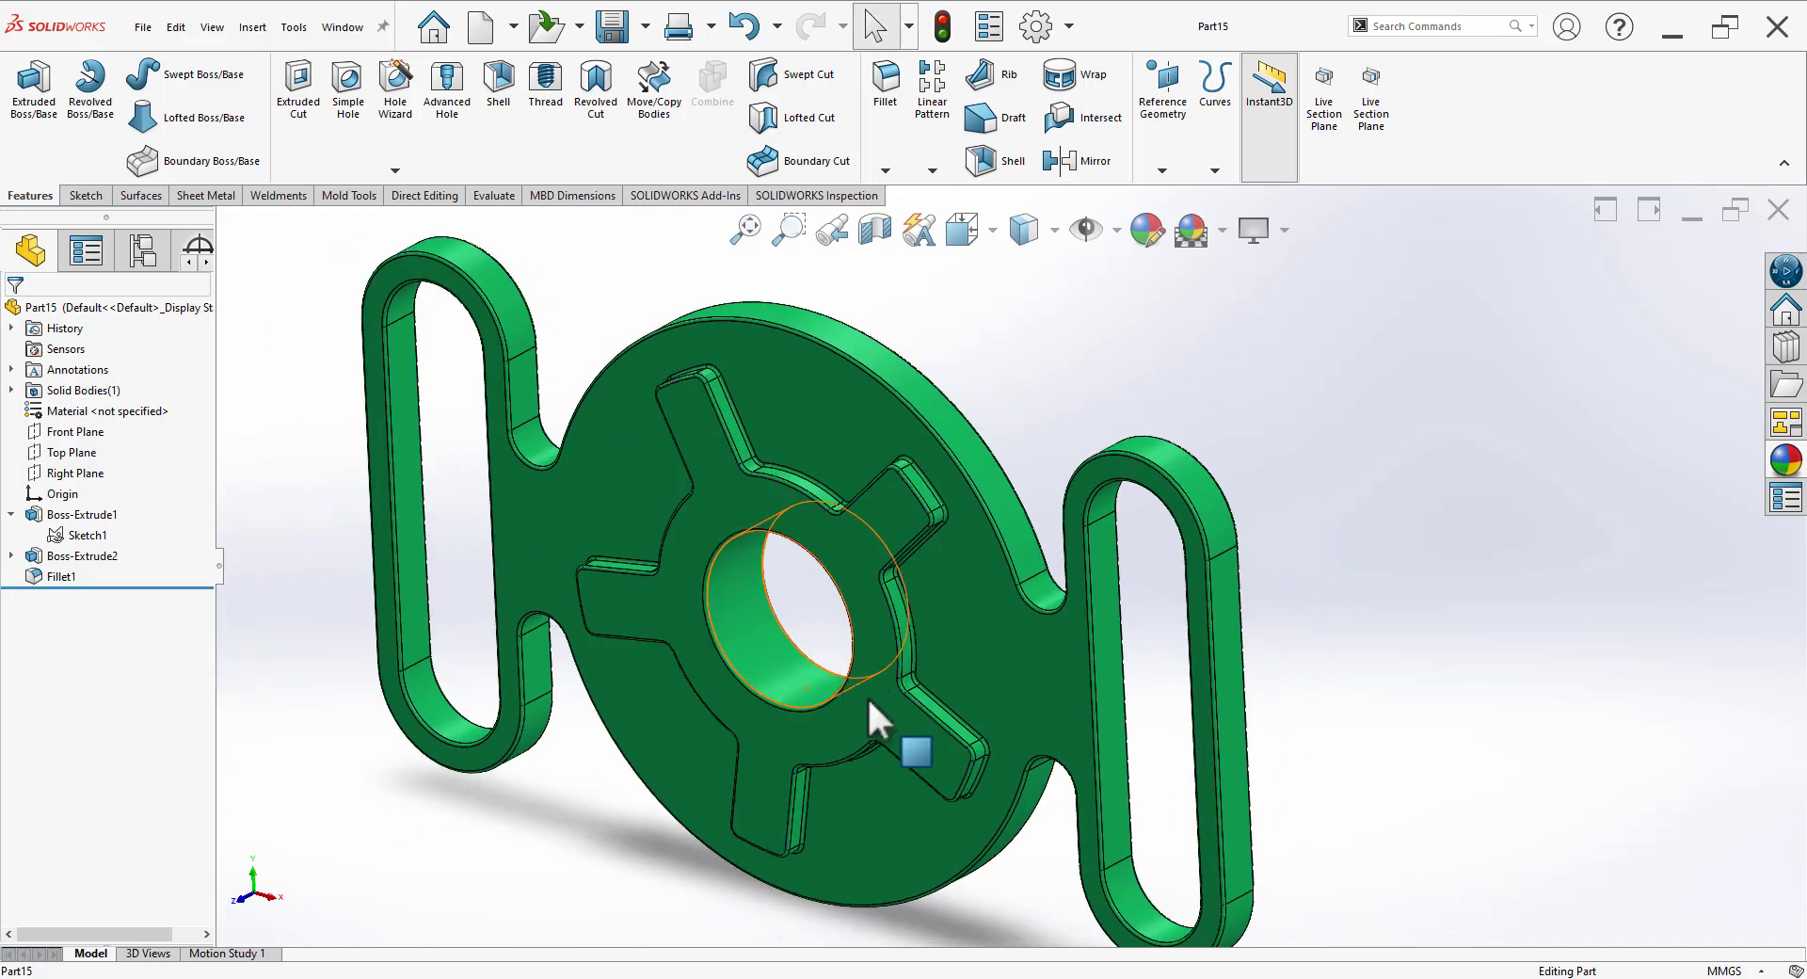
pyautogui.scroll(1, 979, 616)
pyautogui.scroll(-2, 979, 604)
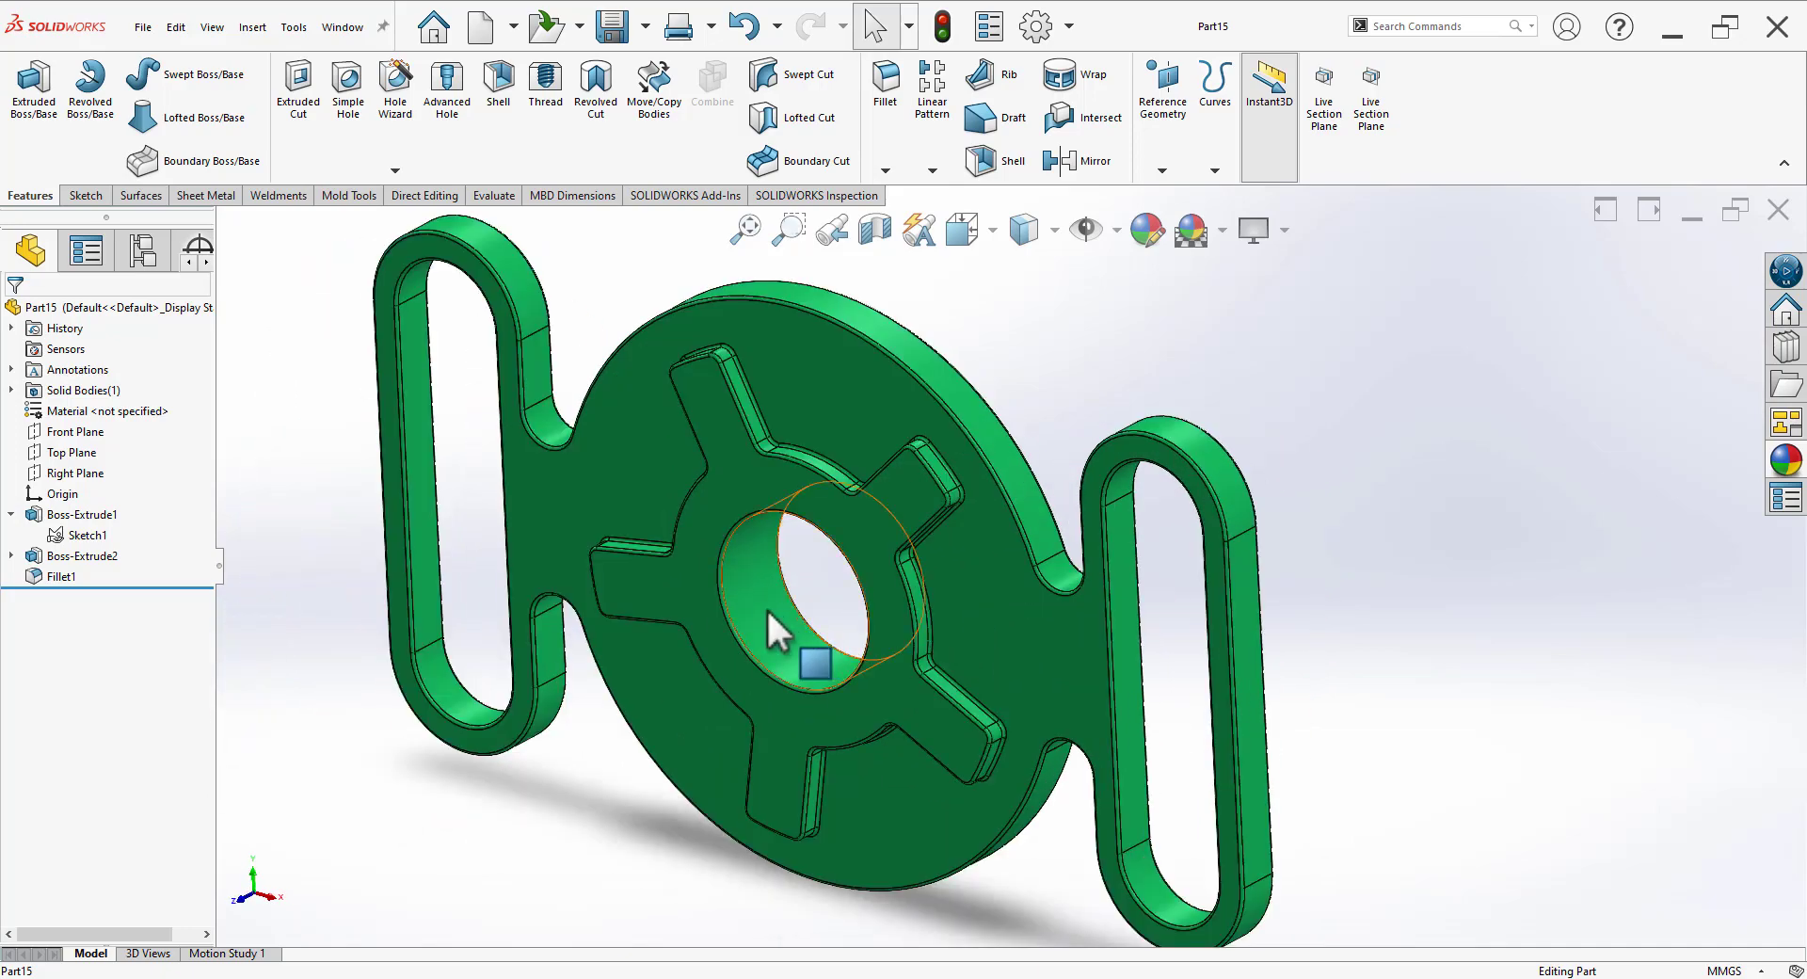
pyautogui.moveTo(854, 594)
pyautogui.mouseDown(button='middle')
pyautogui.moveTo(936, 571)
pyautogui.moveTo(855, 687)
pyautogui.moveTo(855, 584)
pyautogui.mouseUp(button='middle')
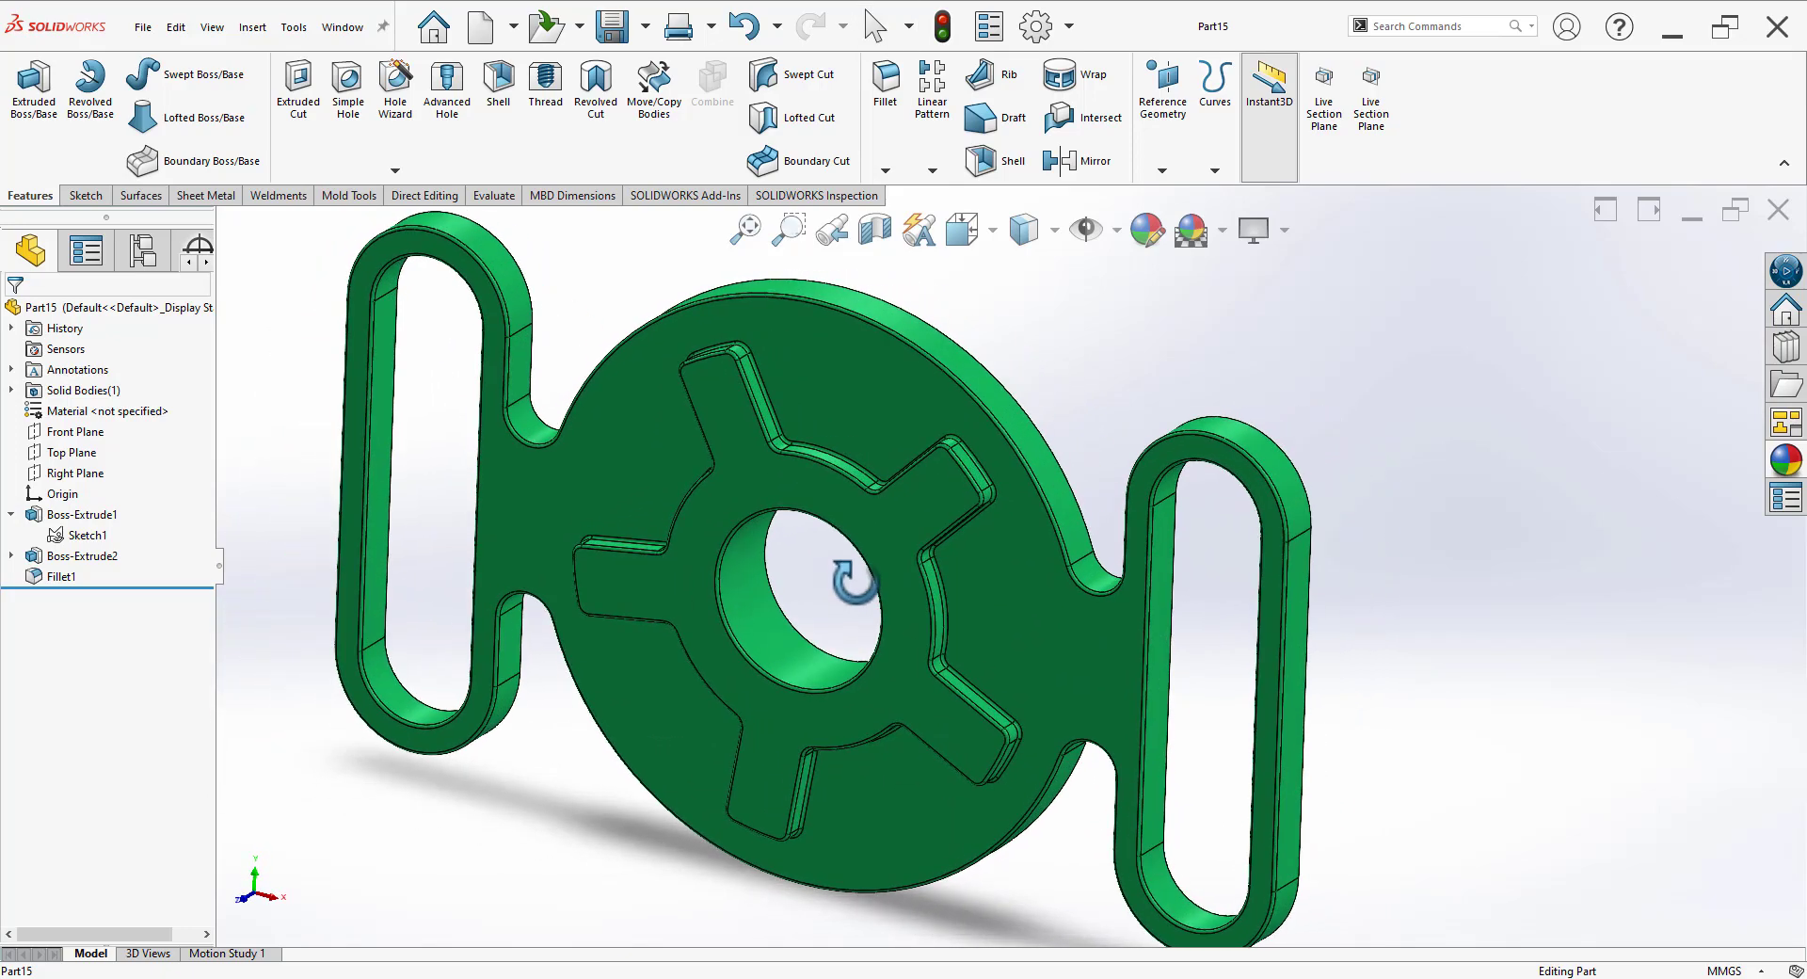
pyautogui.press('Escape')
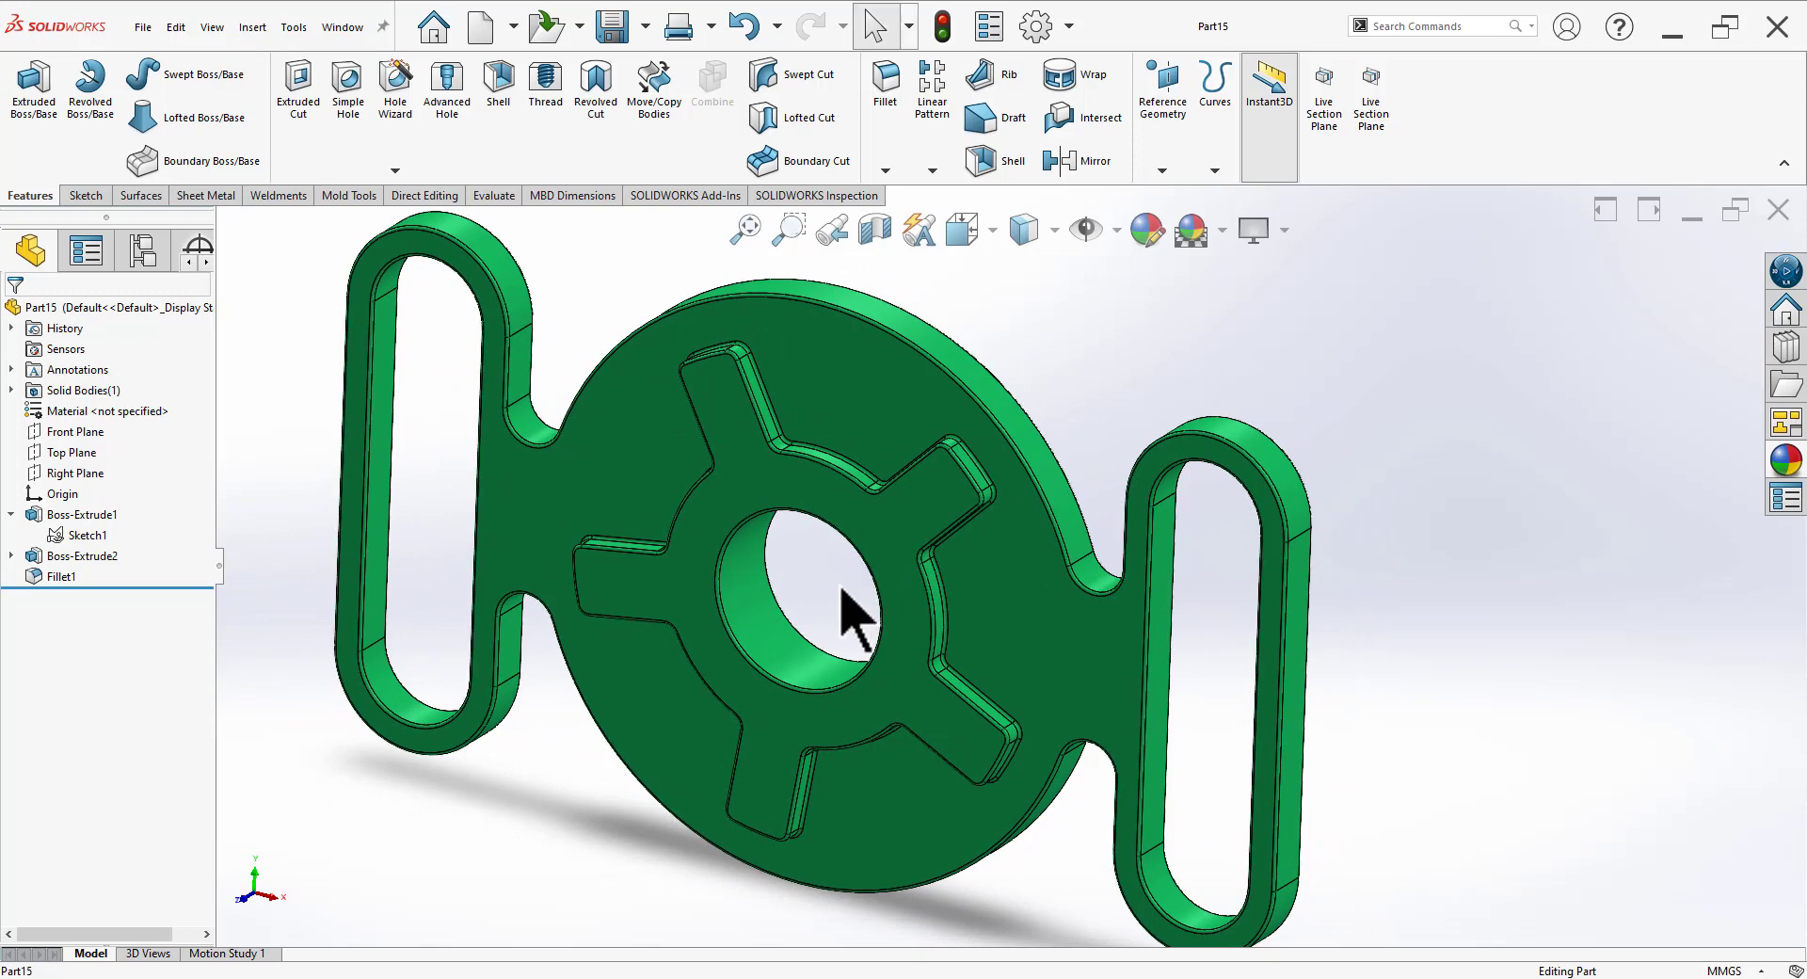
pyautogui.scroll(2, 841, 589)
pyautogui.moveTo(856, 595)
pyautogui.mouseDown(button='middle')
pyautogui.moveTo(968, 618)
pyautogui.moveTo(867, 646)
pyautogui.moveTo(789, 616)
pyautogui.moveTo(686, 952)
pyautogui.mouseUp(button='middle')
pyautogui.scroll(-3, 936, 638)
pyautogui.scroll(-2, 936, 637)
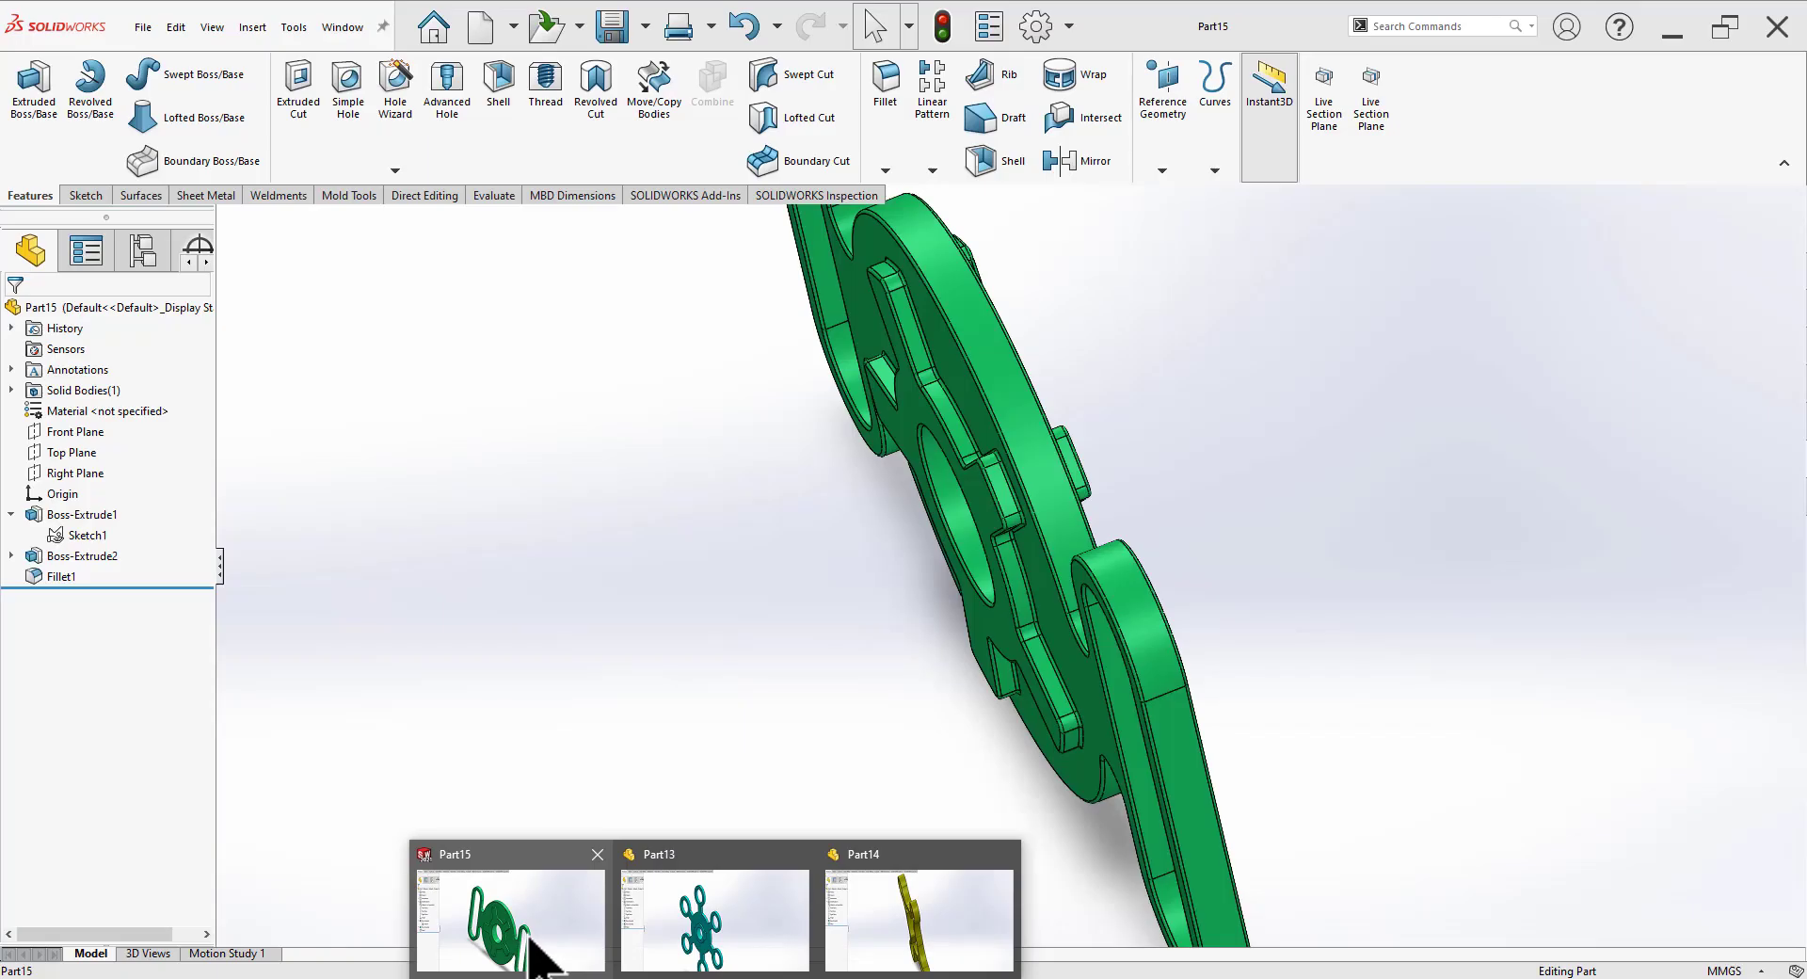
pyautogui.scroll(2, 983, 673)
pyautogui.moveTo(992, 655)
pyautogui.mouseDown(button='middle')
pyautogui.moveTo(1007, 663)
pyautogui.moveTo(1146, 436)
pyautogui.moveTo(1053, 589)
pyautogui.mouseUp(button='middle')
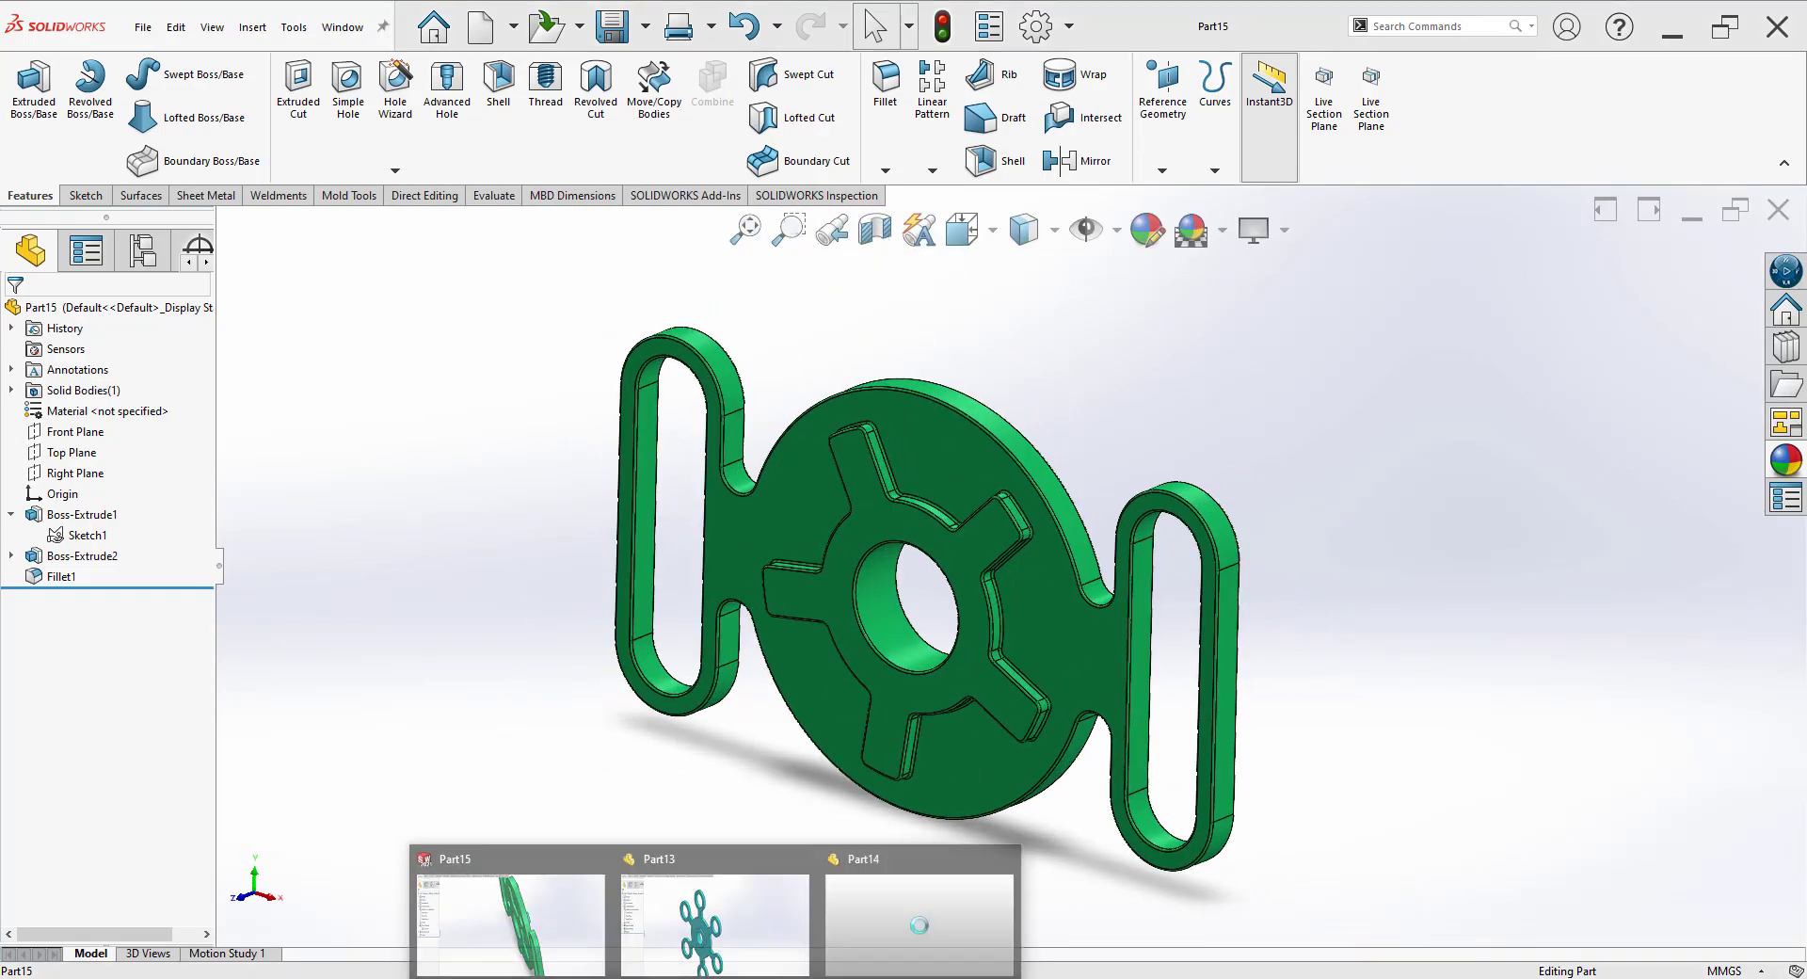
# Step: Switch to Part14 and orbit and zoom the four-lobed part through several orientations
pyautogui.click(895, 937)
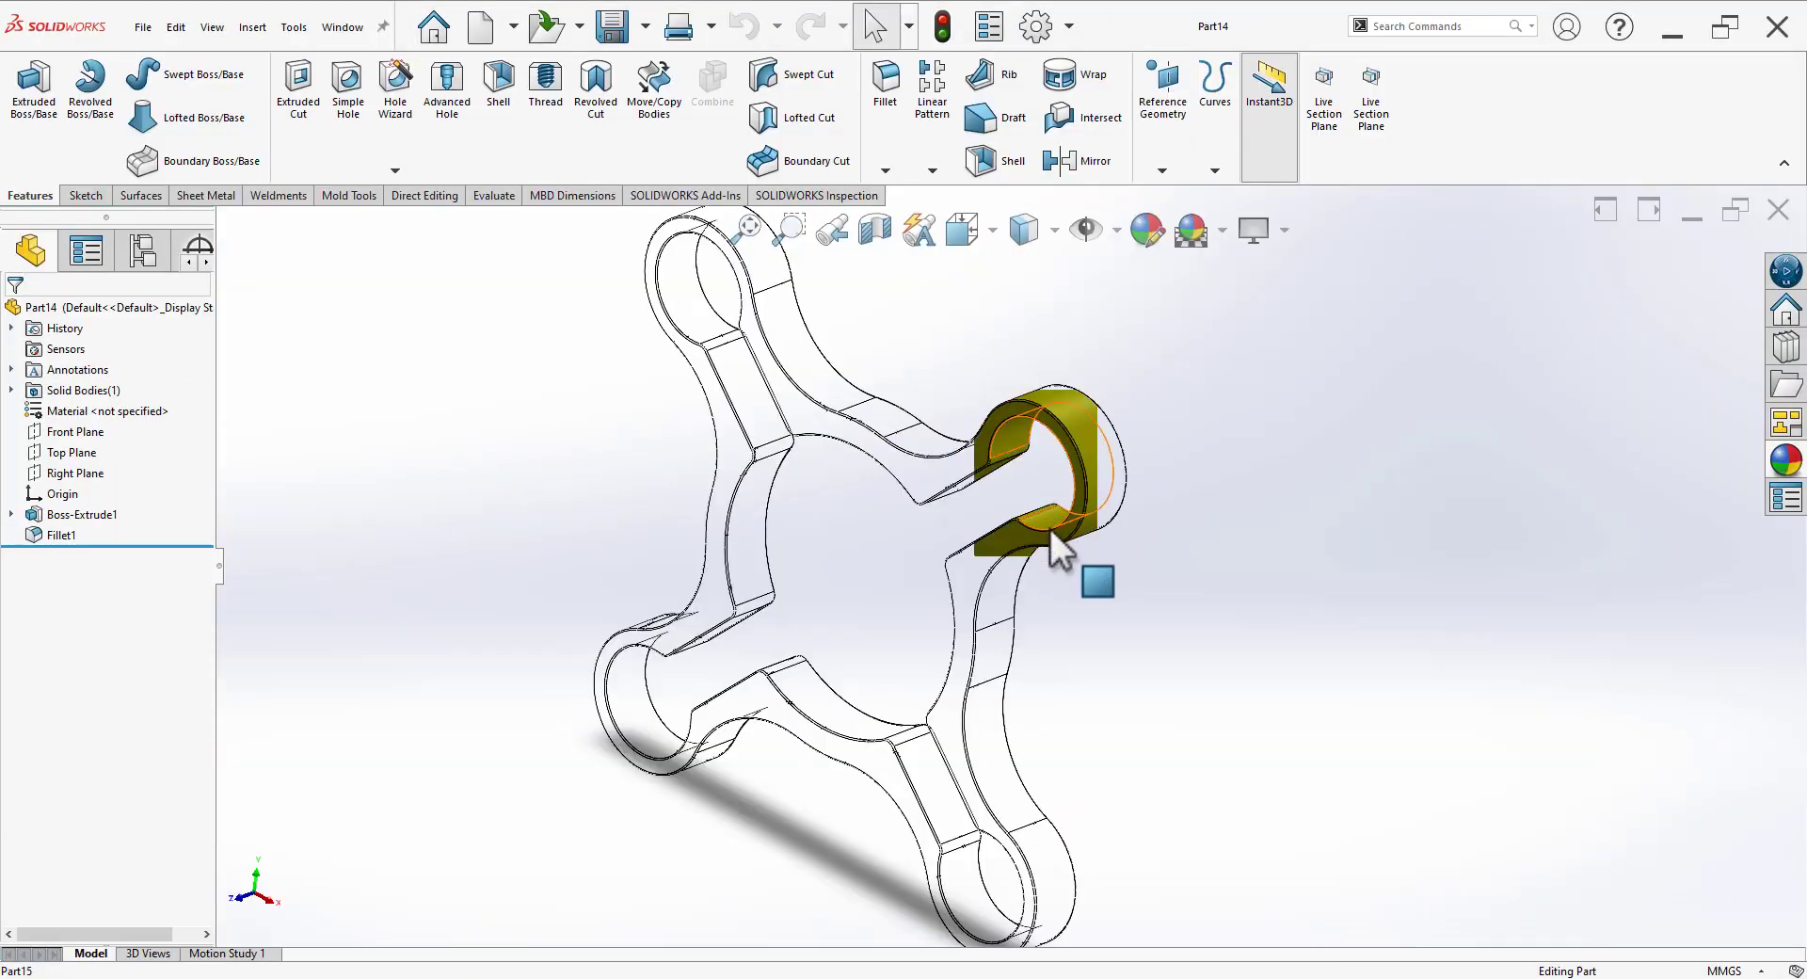
pyautogui.moveTo(1122, 718)
pyautogui.mouseDown(button='middle')
pyautogui.moveTo(1222, 637)
pyautogui.moveTo(875, 687)
pyautogui.moveTo(1085, 651)
pyautogui.moveTo(1041, 677)
pyautogui.mouseUp(button='middle')
pyautogui.scroll(2, 1065, 577)
pyautogui.scroll(-2, 1064, 577)
pyautogui.moveTo(1064, 577)
pyautogui.mouseDown(button='middle')
pyautogui.moveTo(916, 710)
pyautogui.moveTo(867, 708)
pyautogui.moveTo(1089, 524)
pyautogui.moveTo(980, 605)
pyautogui.moveTo(920, 610)
pyautogui.moveTo(976, 512)
pyautogui.moveTo(969, 665)
pyautogui.moveTo(844, 698)
pyautogui.moveTo(889, 667)
pyautogui.moveTo(876, 625)
pyautogui.moveTo(903, 758)
pyautogui.mouseUp(button='middle')
pyautogui.scroll(3, 1078, 632)
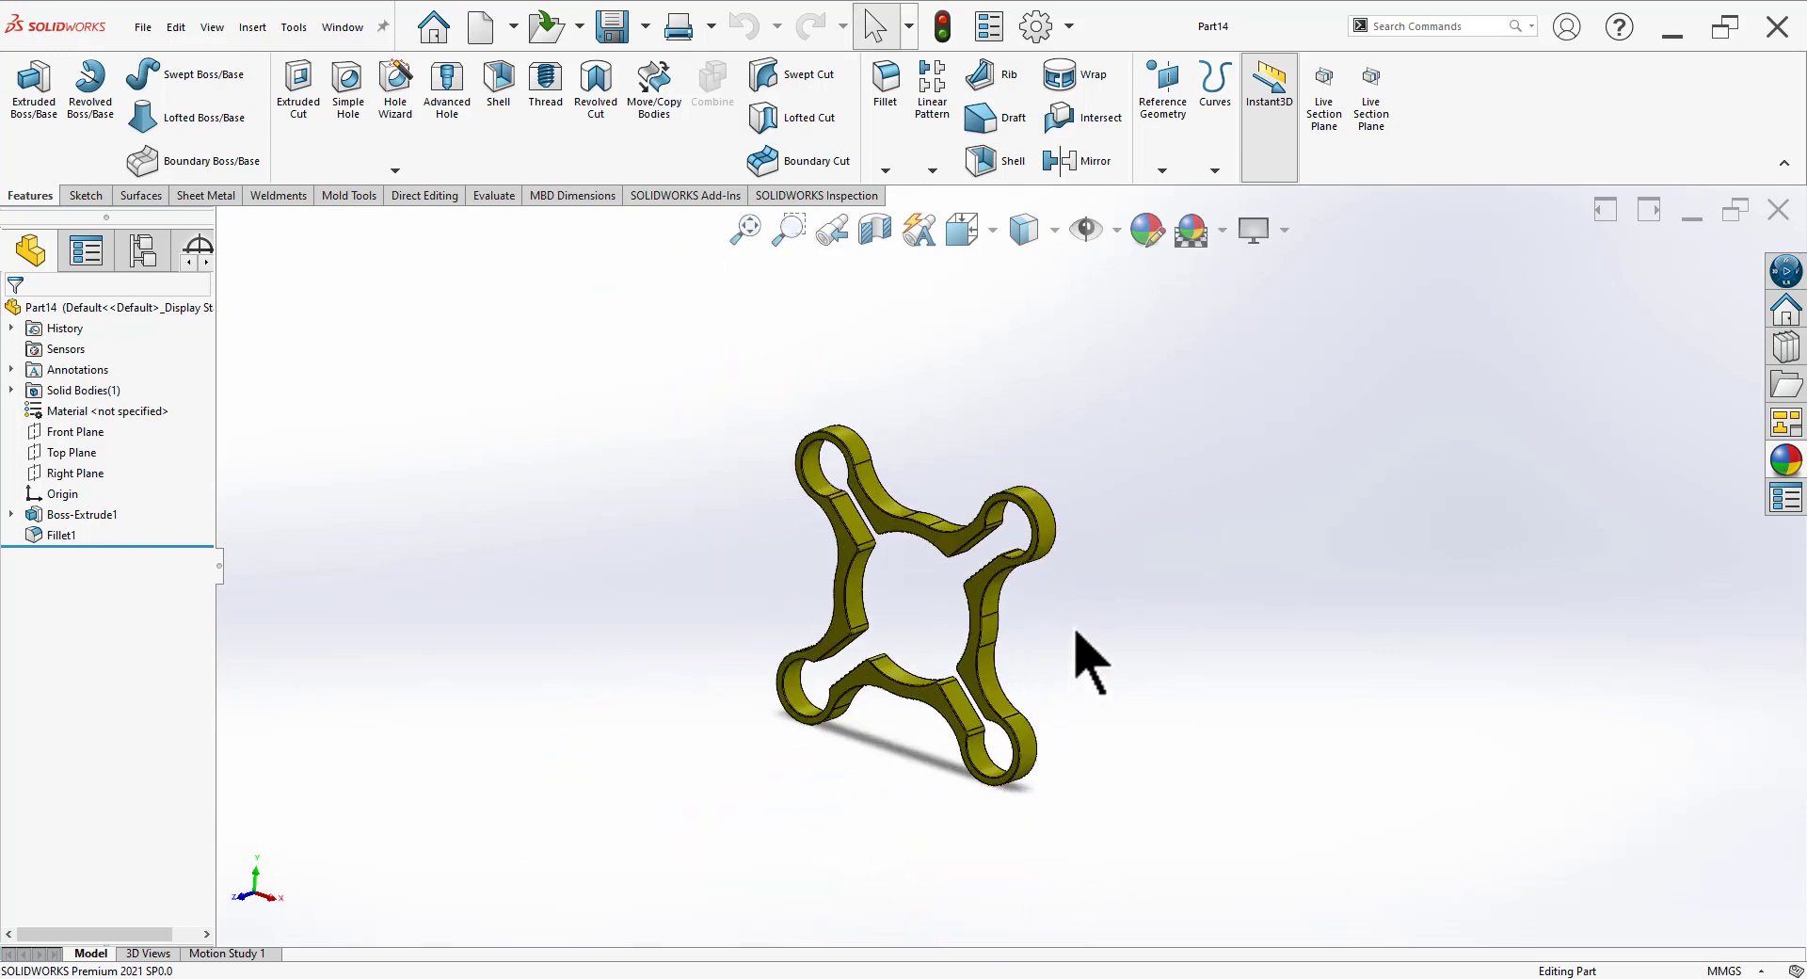
pyautogui.moveTo(1076, 630)
pyautogui.mouseDown(button='middle')
pyautogui.moveTo(908, 625)
pyautogui.moveTo(997, 637)
pyautogui.moveTo(1000, 499)
pyautogui.mouseUp(button='middle')
pyautogui.scroll(-3, 1001, 499)
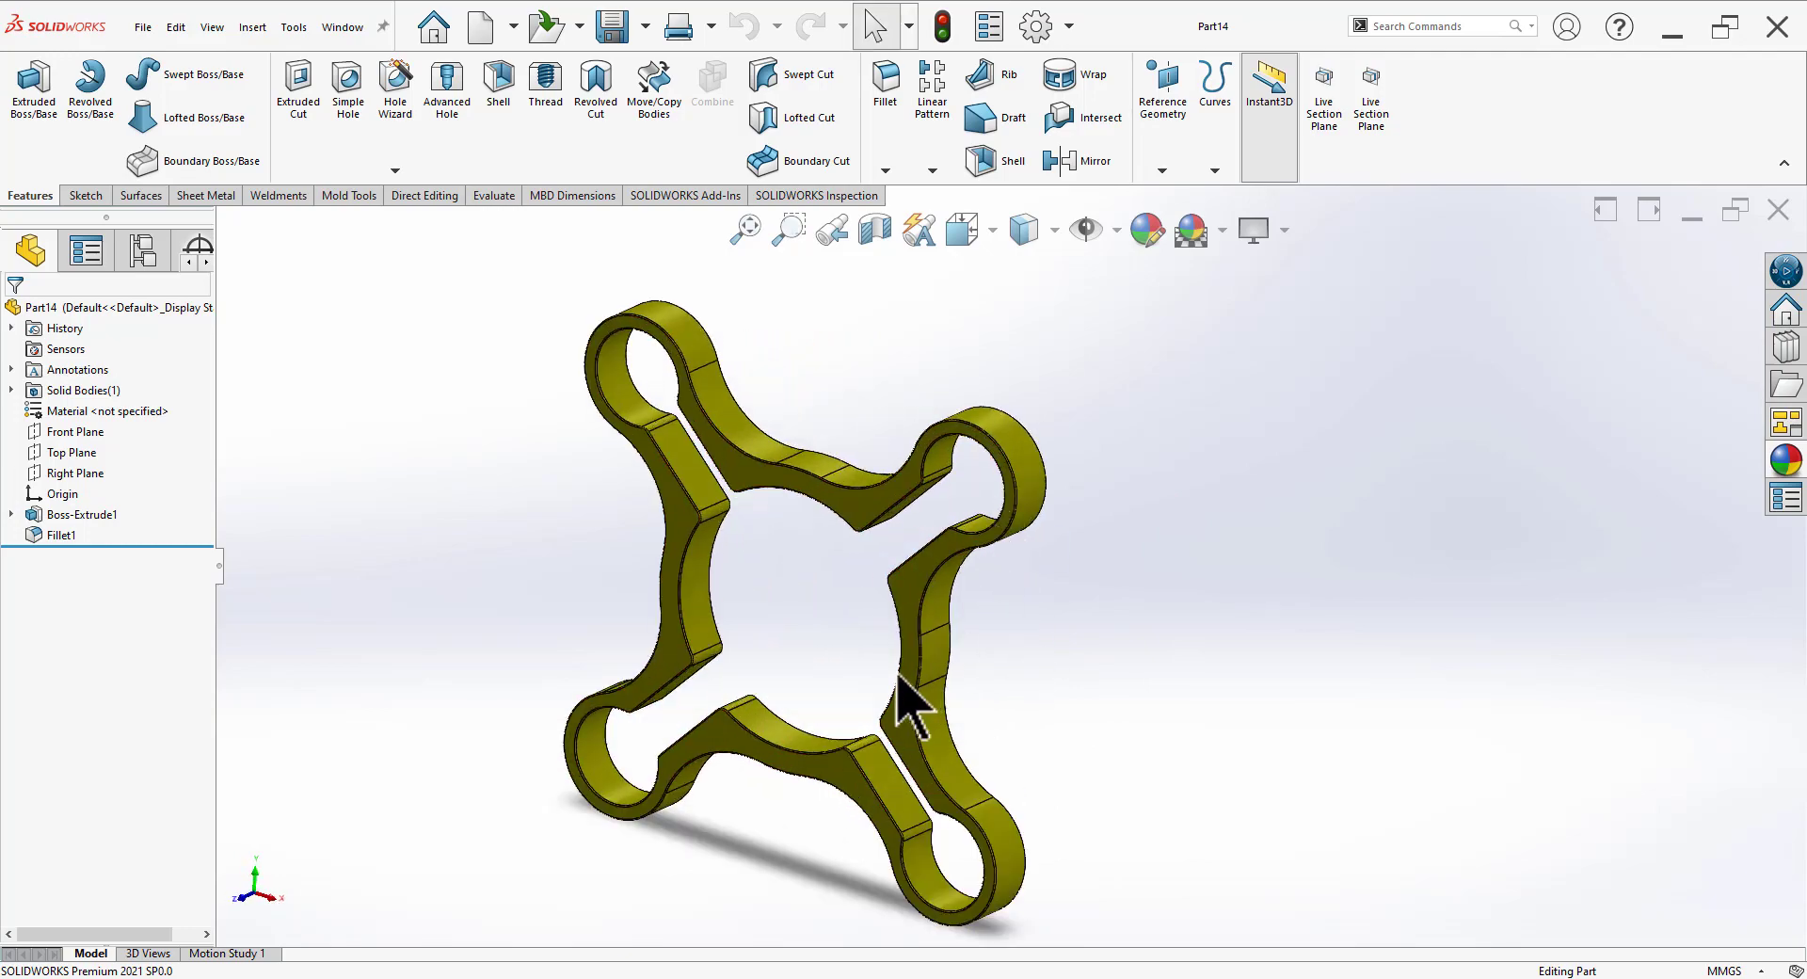
pyautogui.moveTo(898, 675)
pyautogui.mouseDown(button='middle')
pyautogui.moveTo(694, 678)
pyautogui.moveTo(859, 658)
pyautogui.moveTo(949, 676)
pyautogui.moveTo(896, 678)
pyautogui.mouseUp(button='middle')
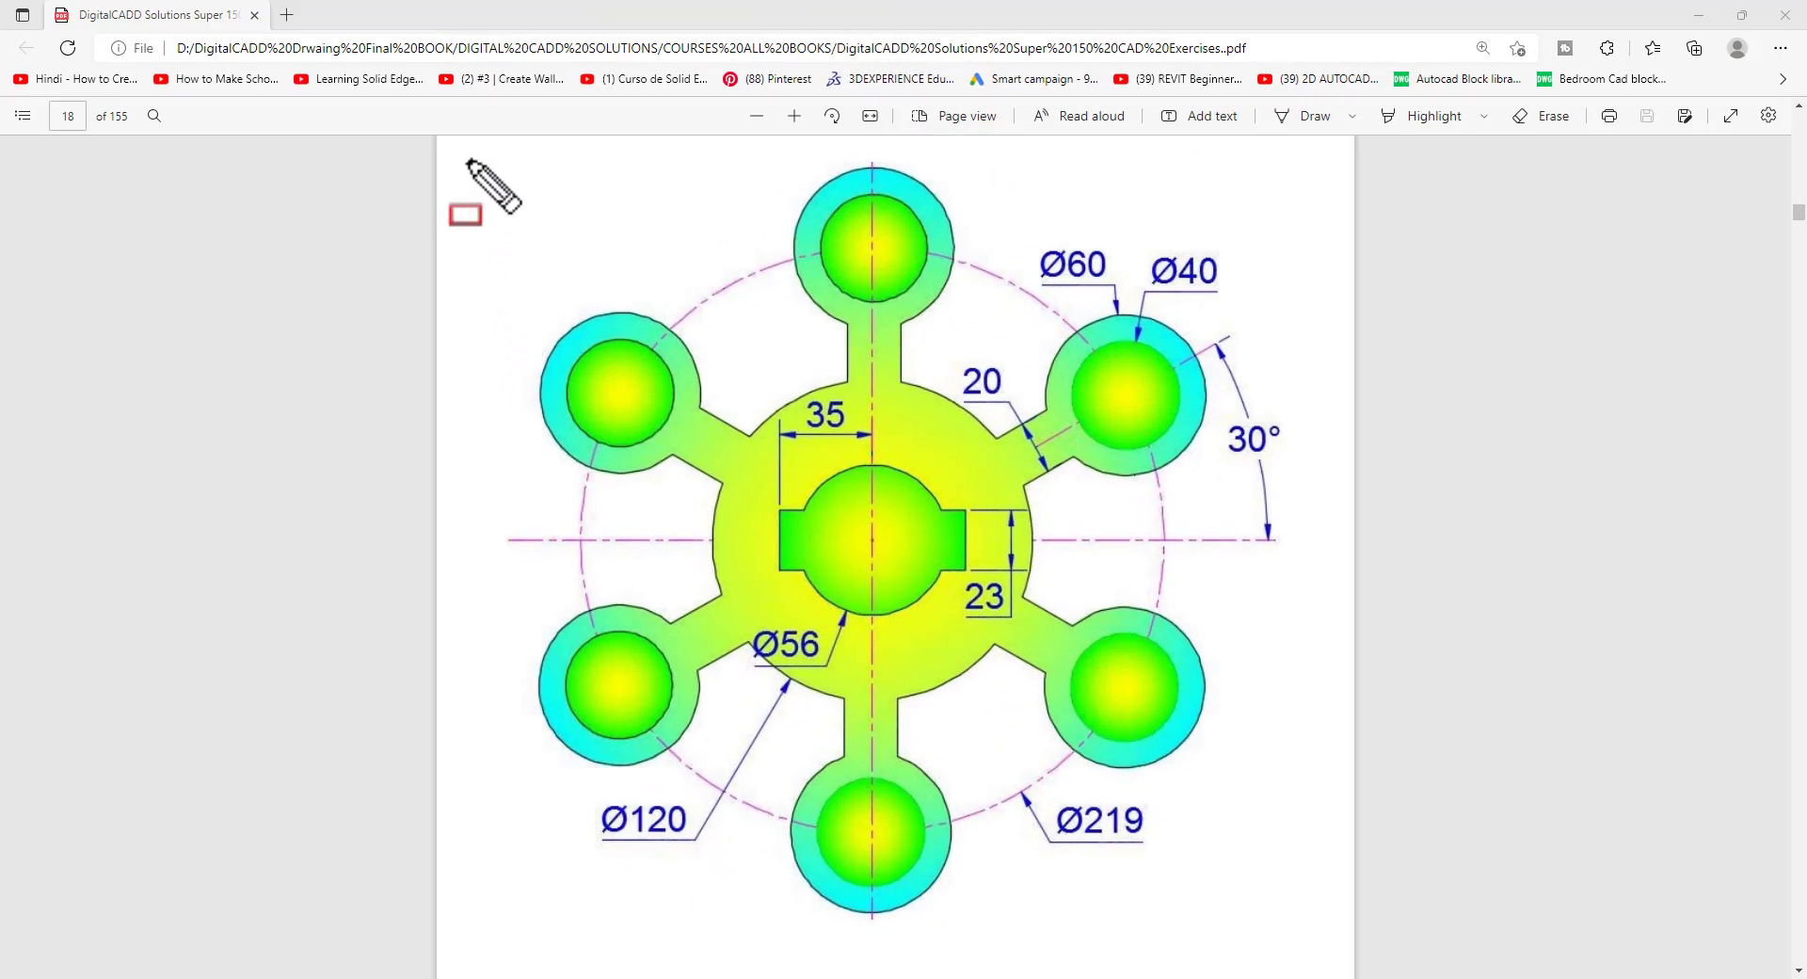
# Step: Outline the page 18 drawing with a red box, then start a new SOLIDWORKS document
pyautogui.moveTo(468, 160); pyautogui.dragTo(1315, 932)
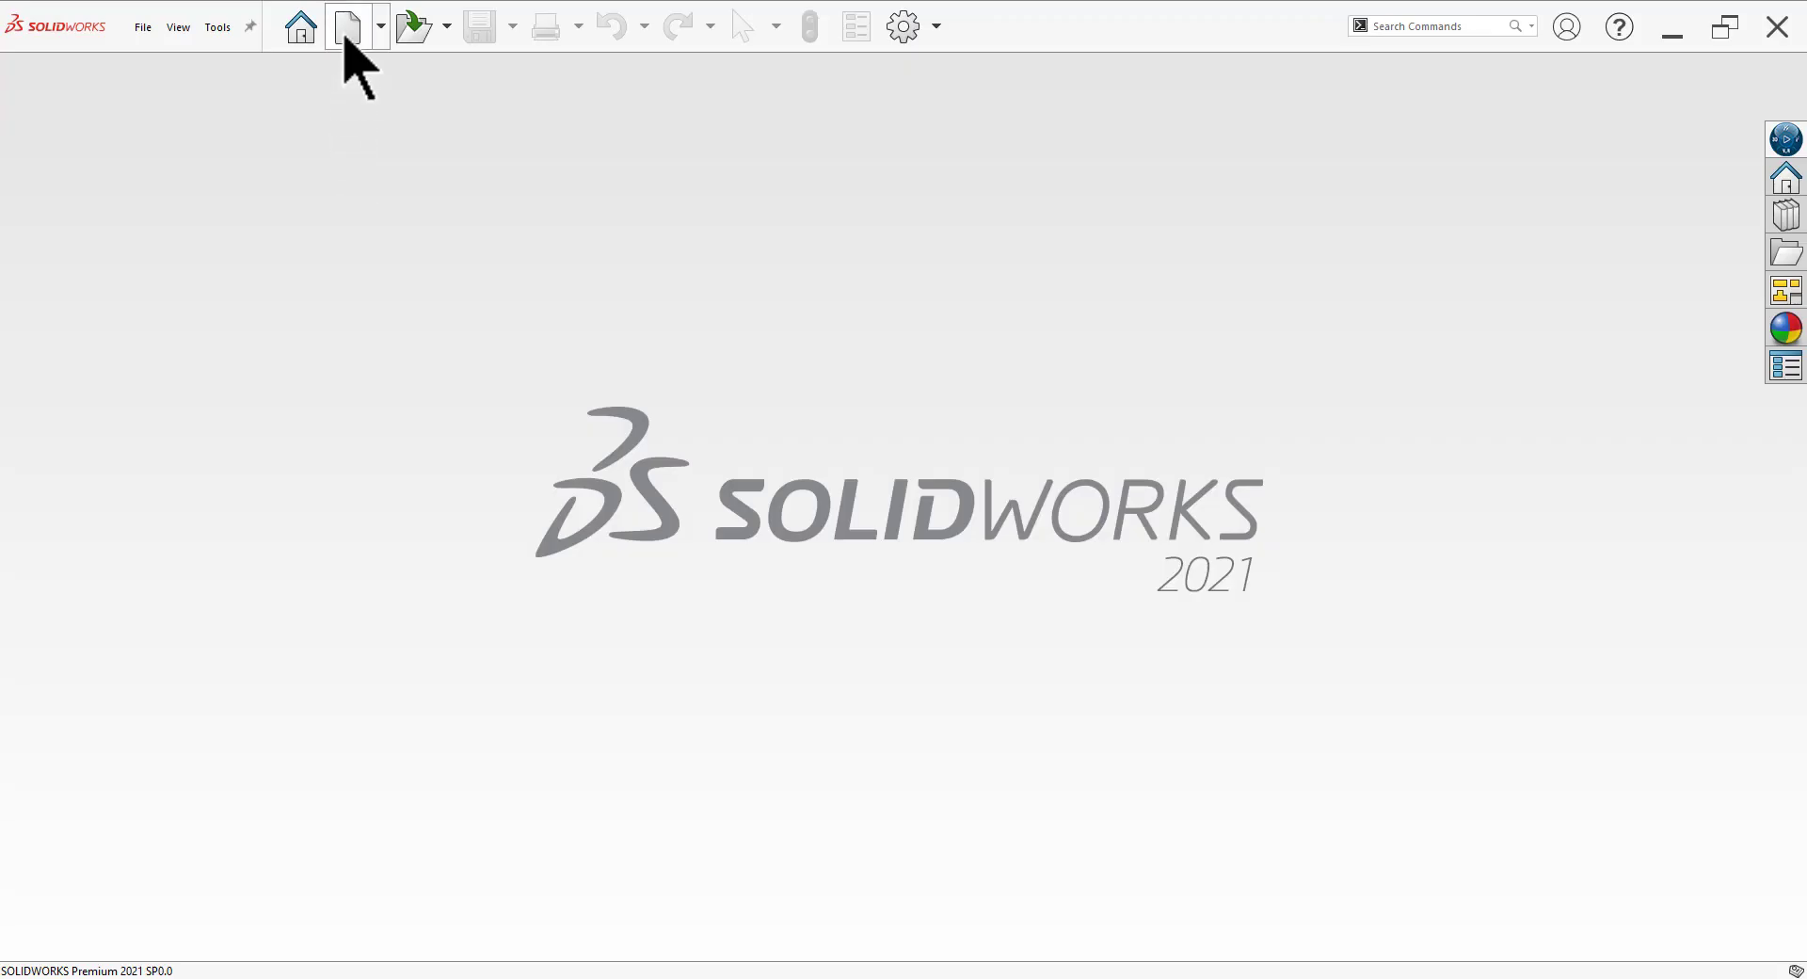
pyautogui.click(347, 30)
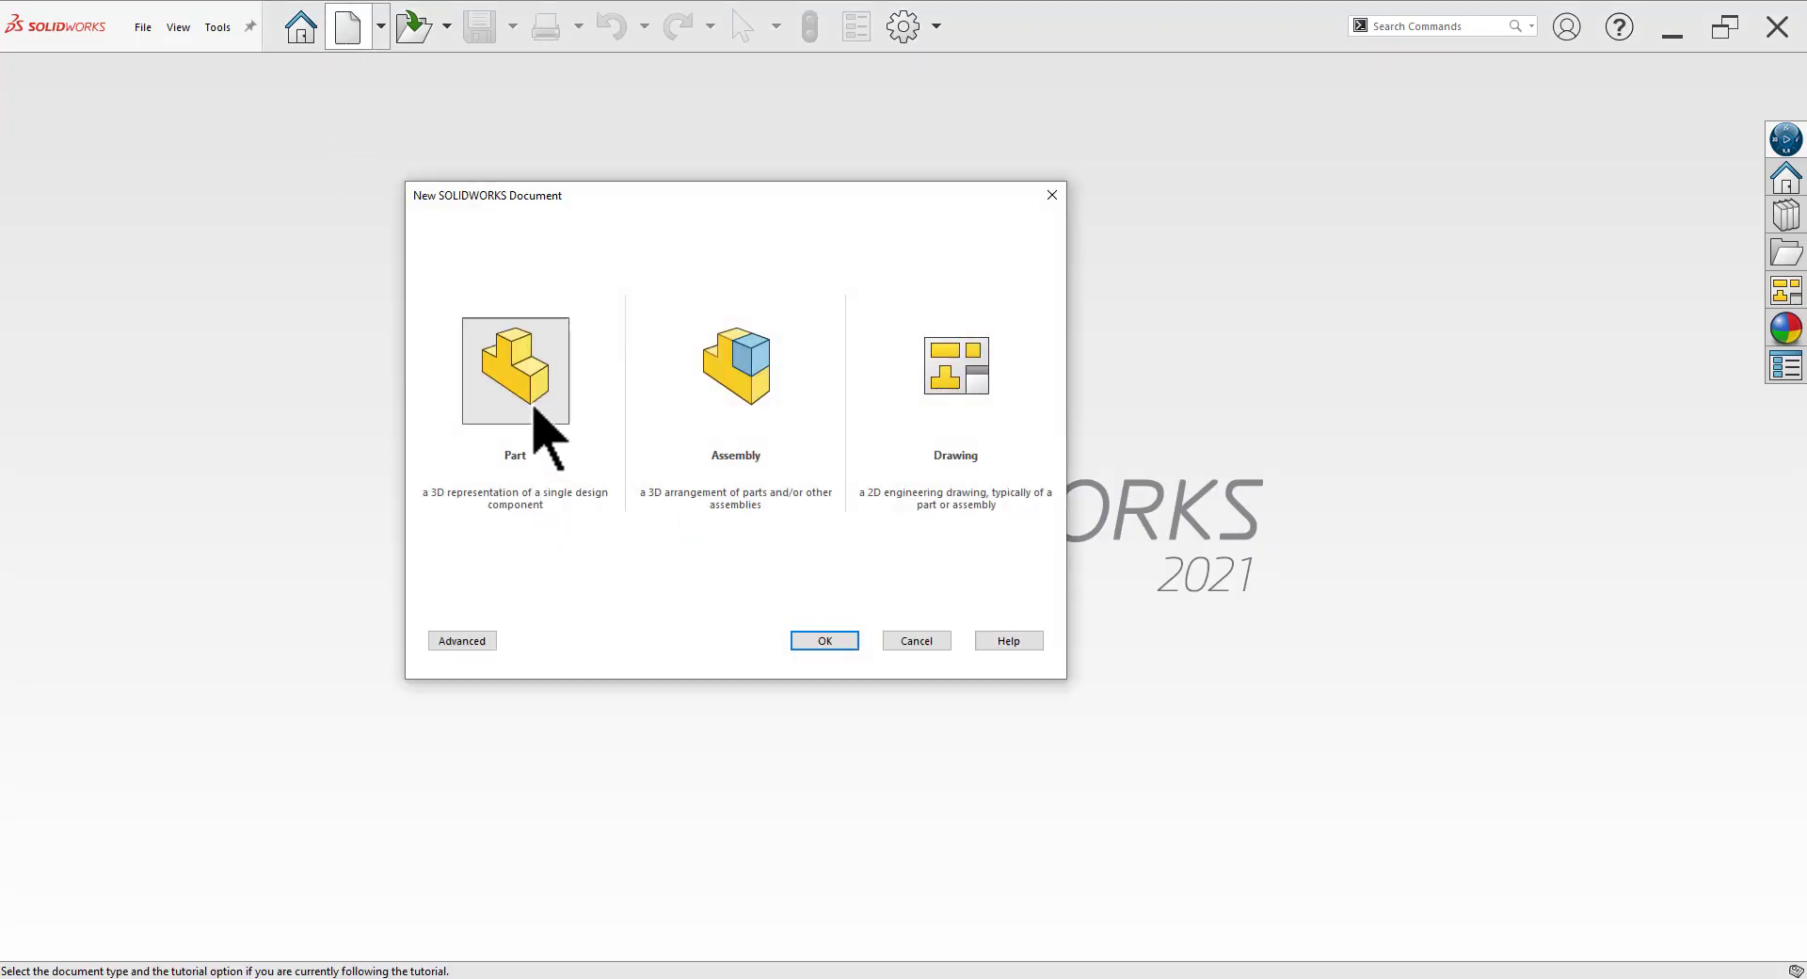
# Step: Create a new part and start a sketch on the Front Plane
pyautogui.click(819, 641)
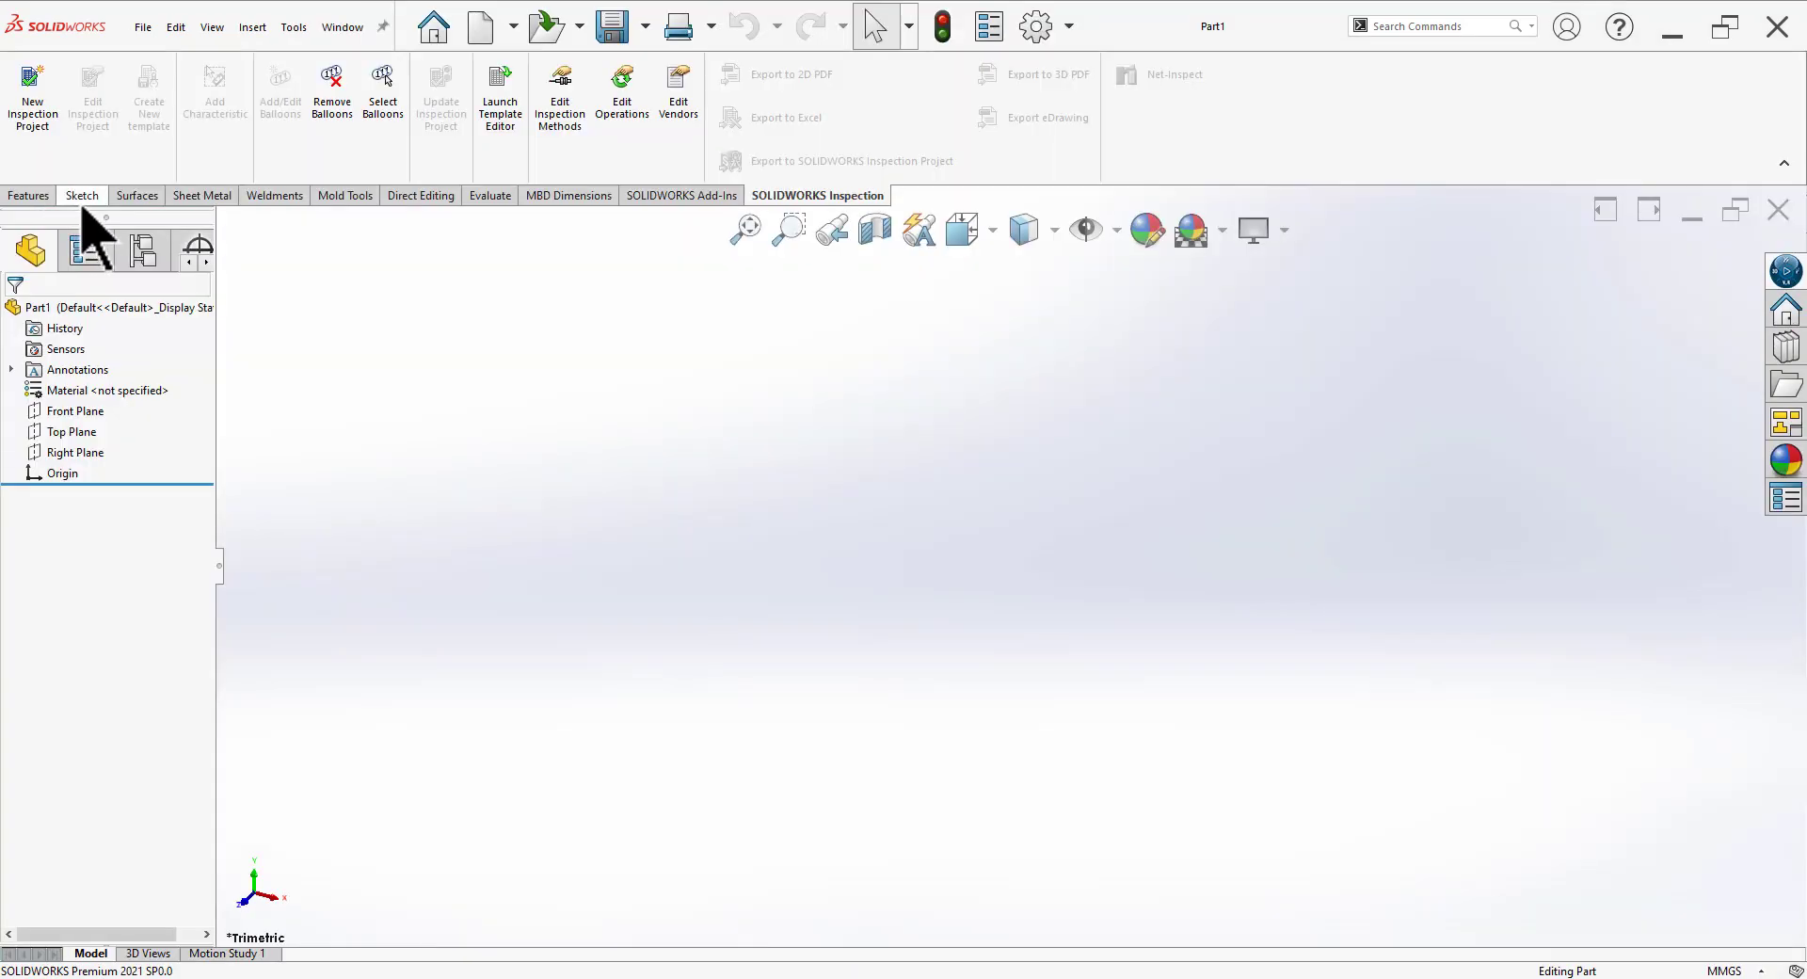
pyautogui.click(82, 195)
pyautogui.click(29, 89)
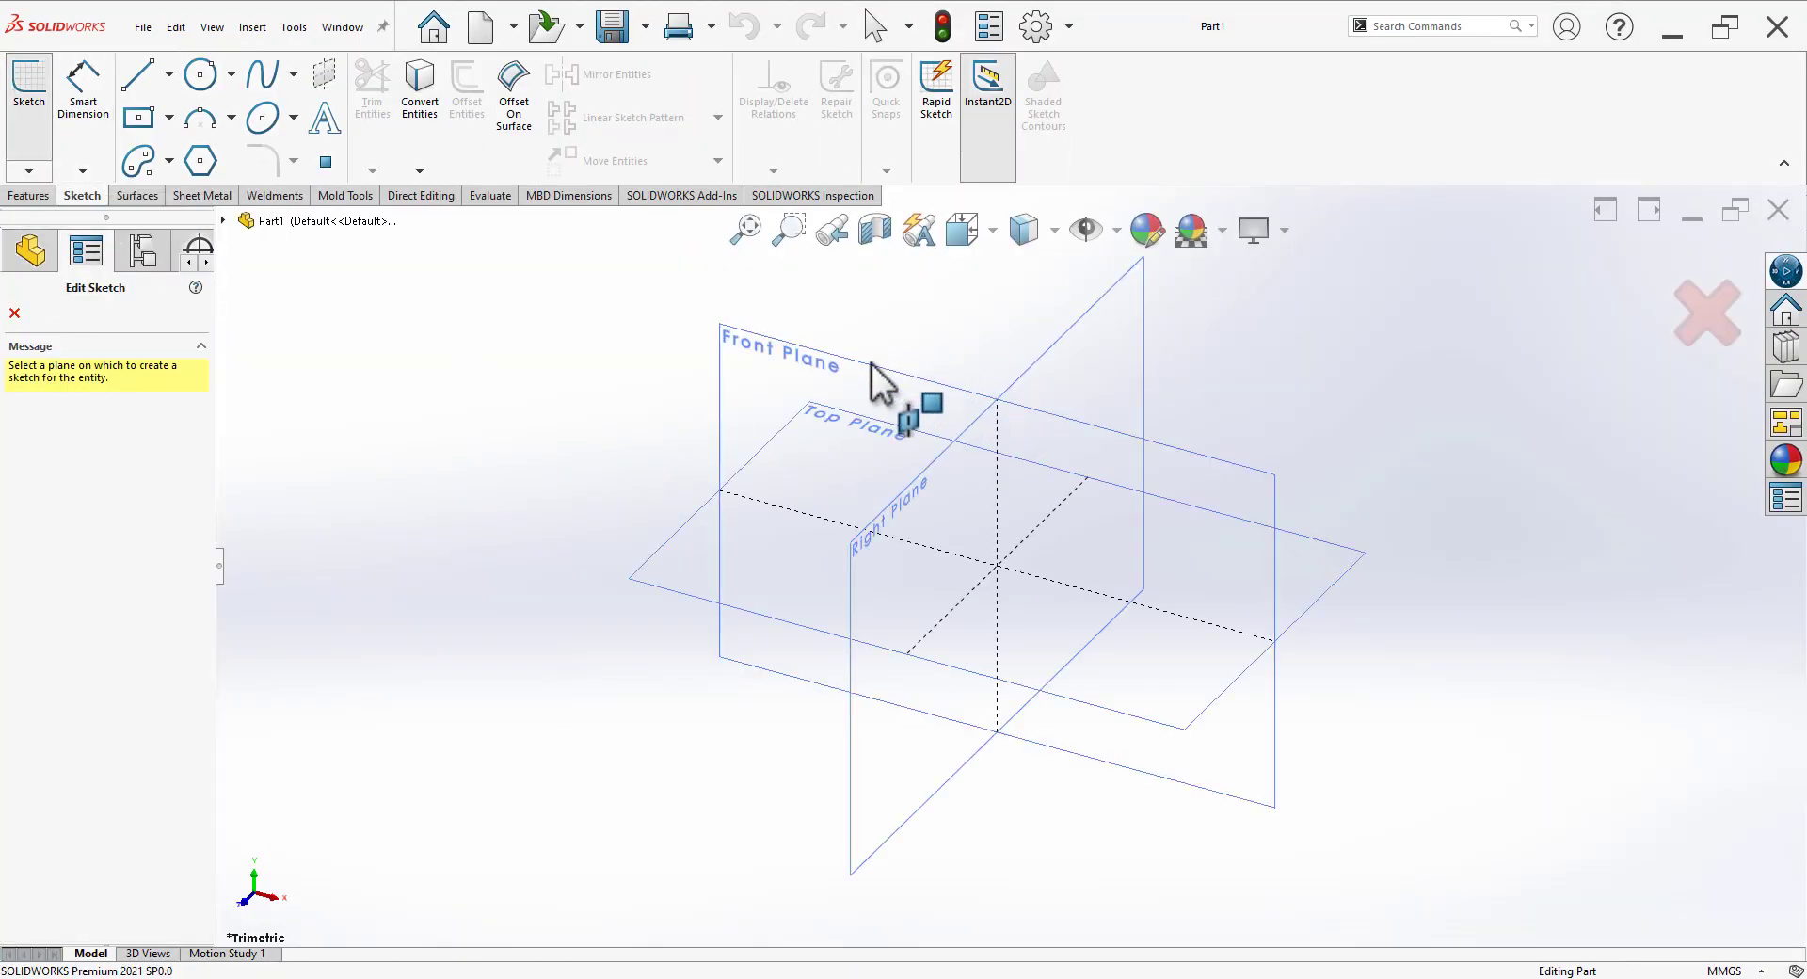
pyautogui.click(868, 373)
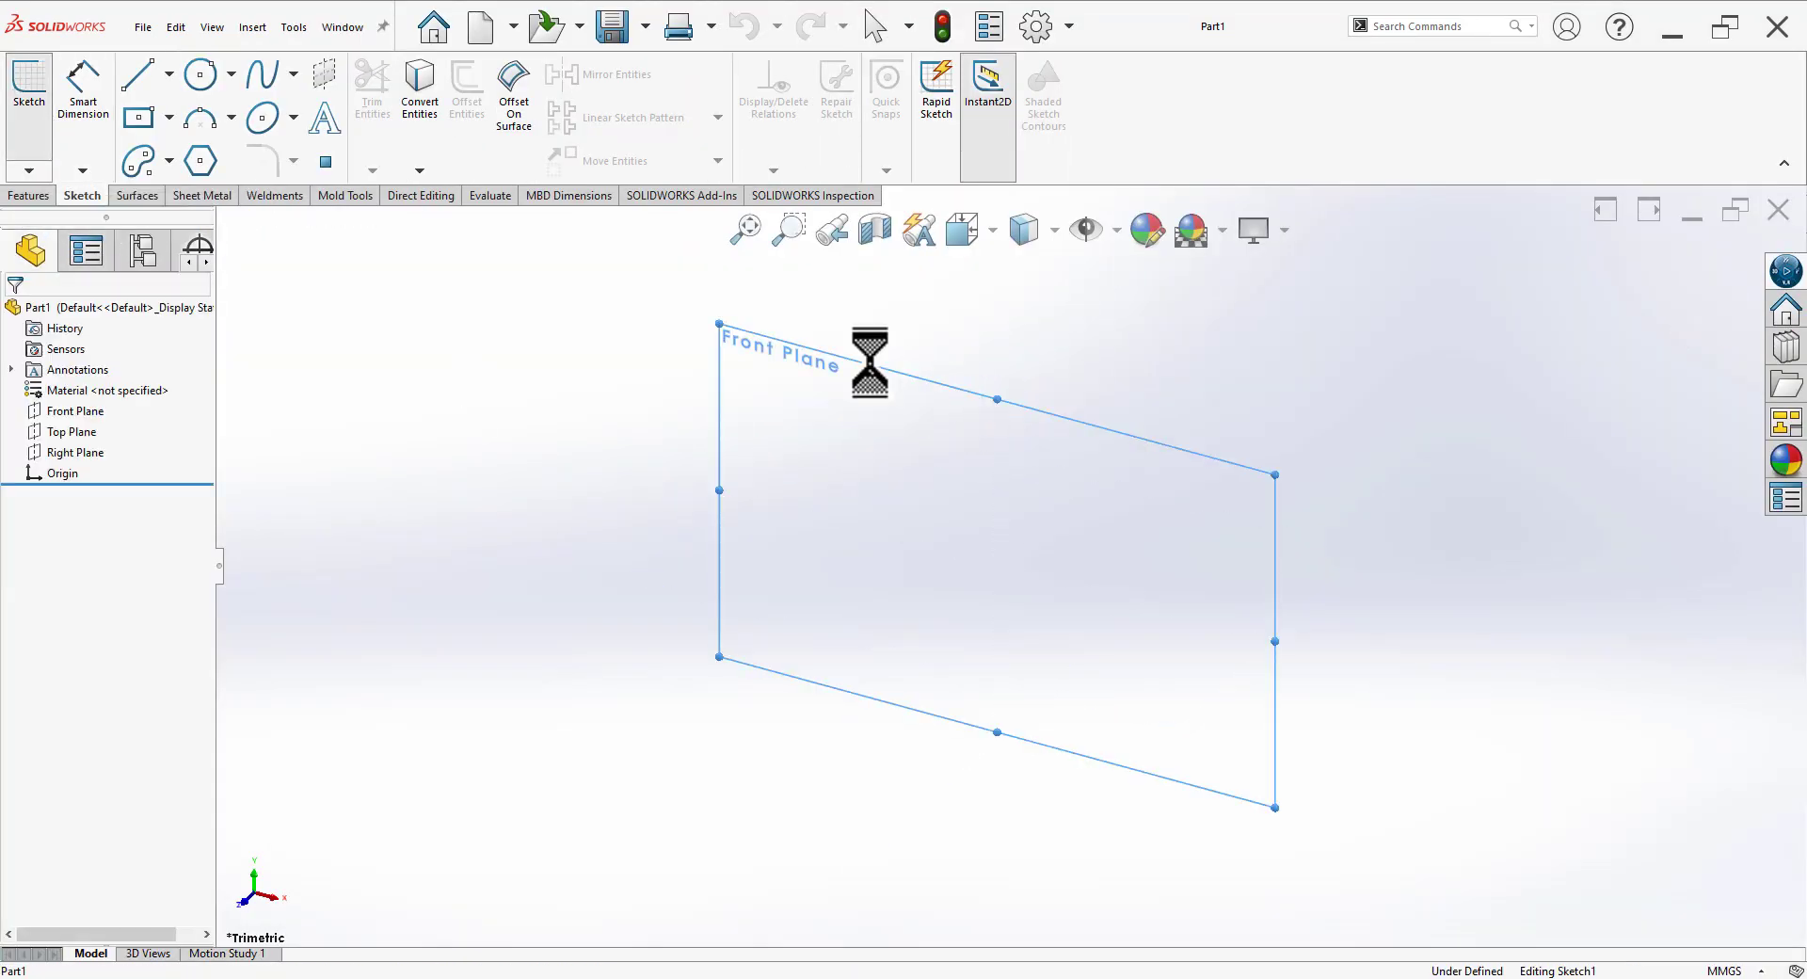
# Step: Draw infinite-length vertical and horizontal centerlines through the origin
pyautogui.click(170, 75)
pyautogui.click(172, 132)
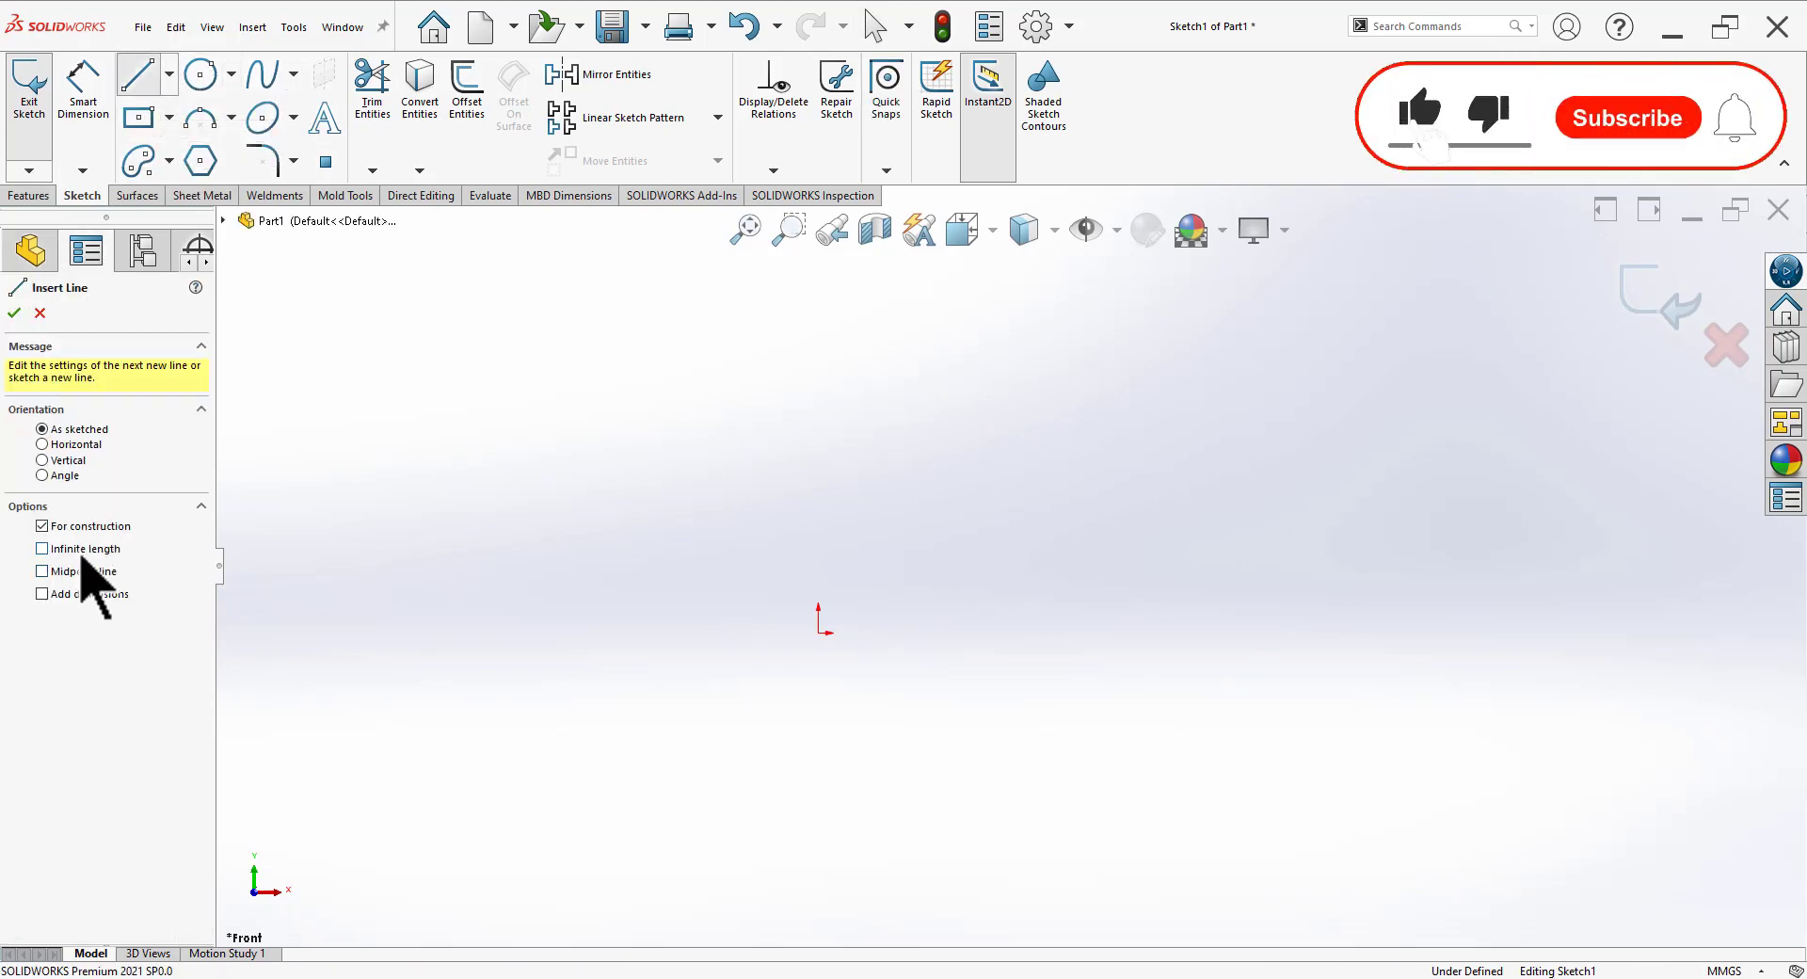
pyautogui.click(81, 552)
pyautogui.click(818, 633)
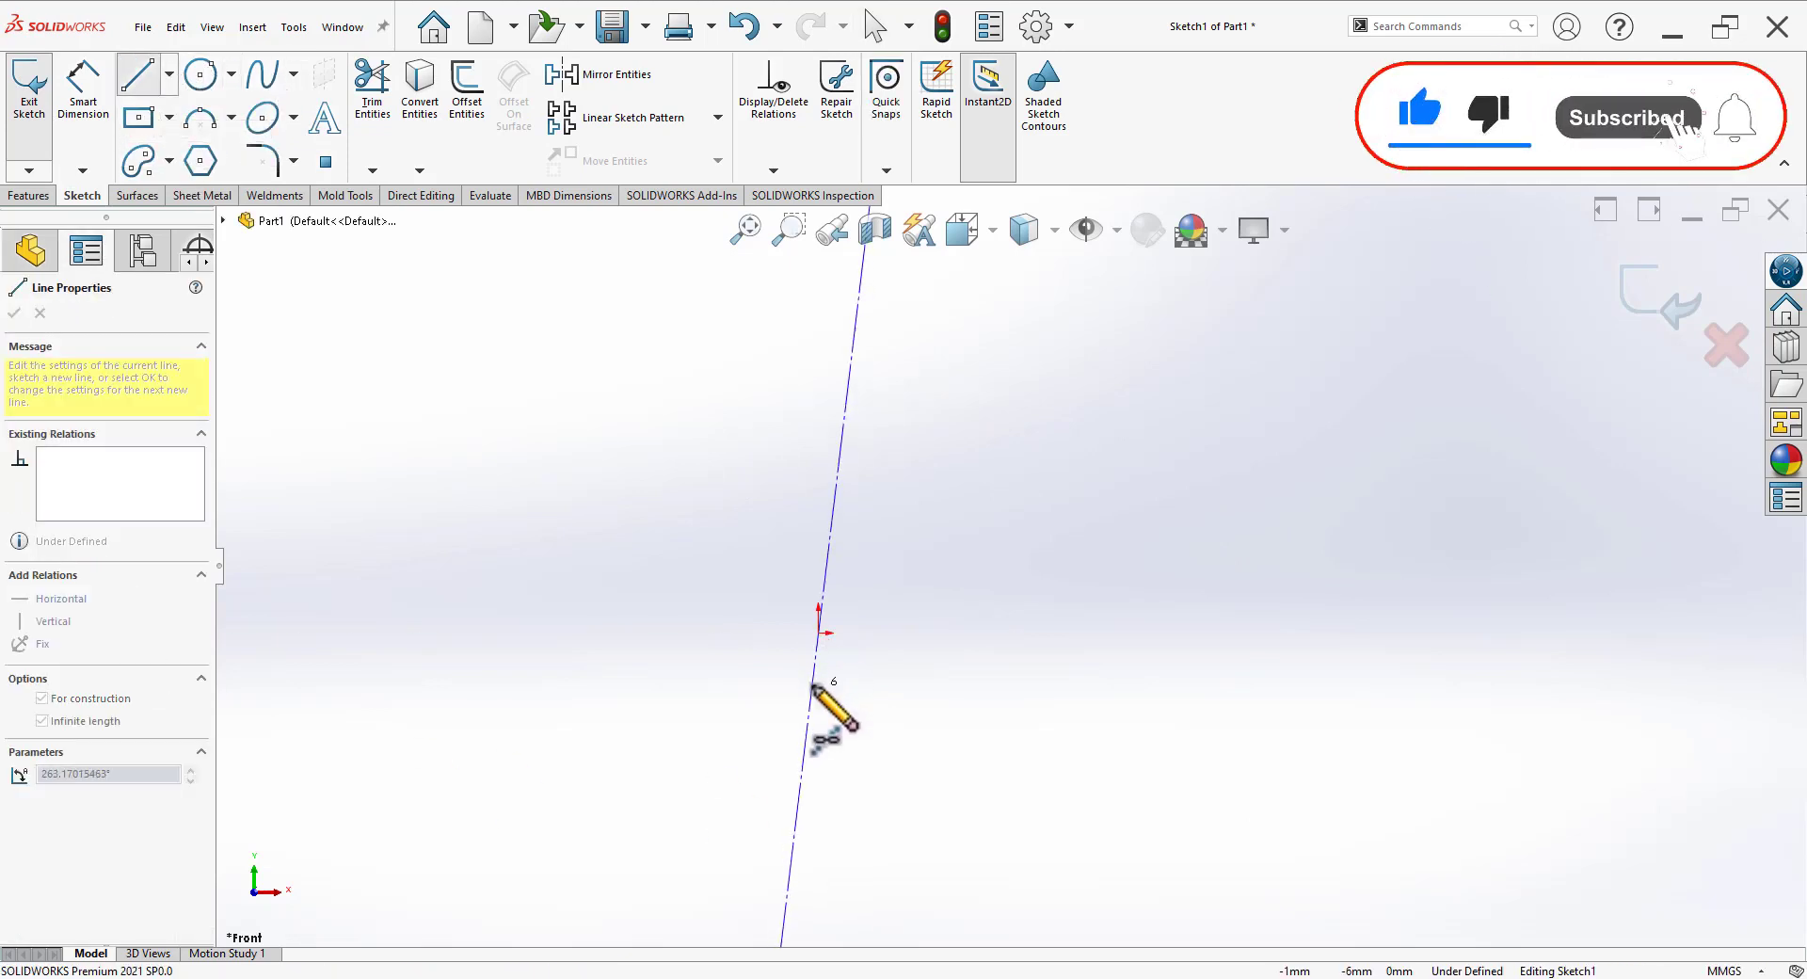
pyautogui.click(817, 673)
pyautogui.click(818, 632)
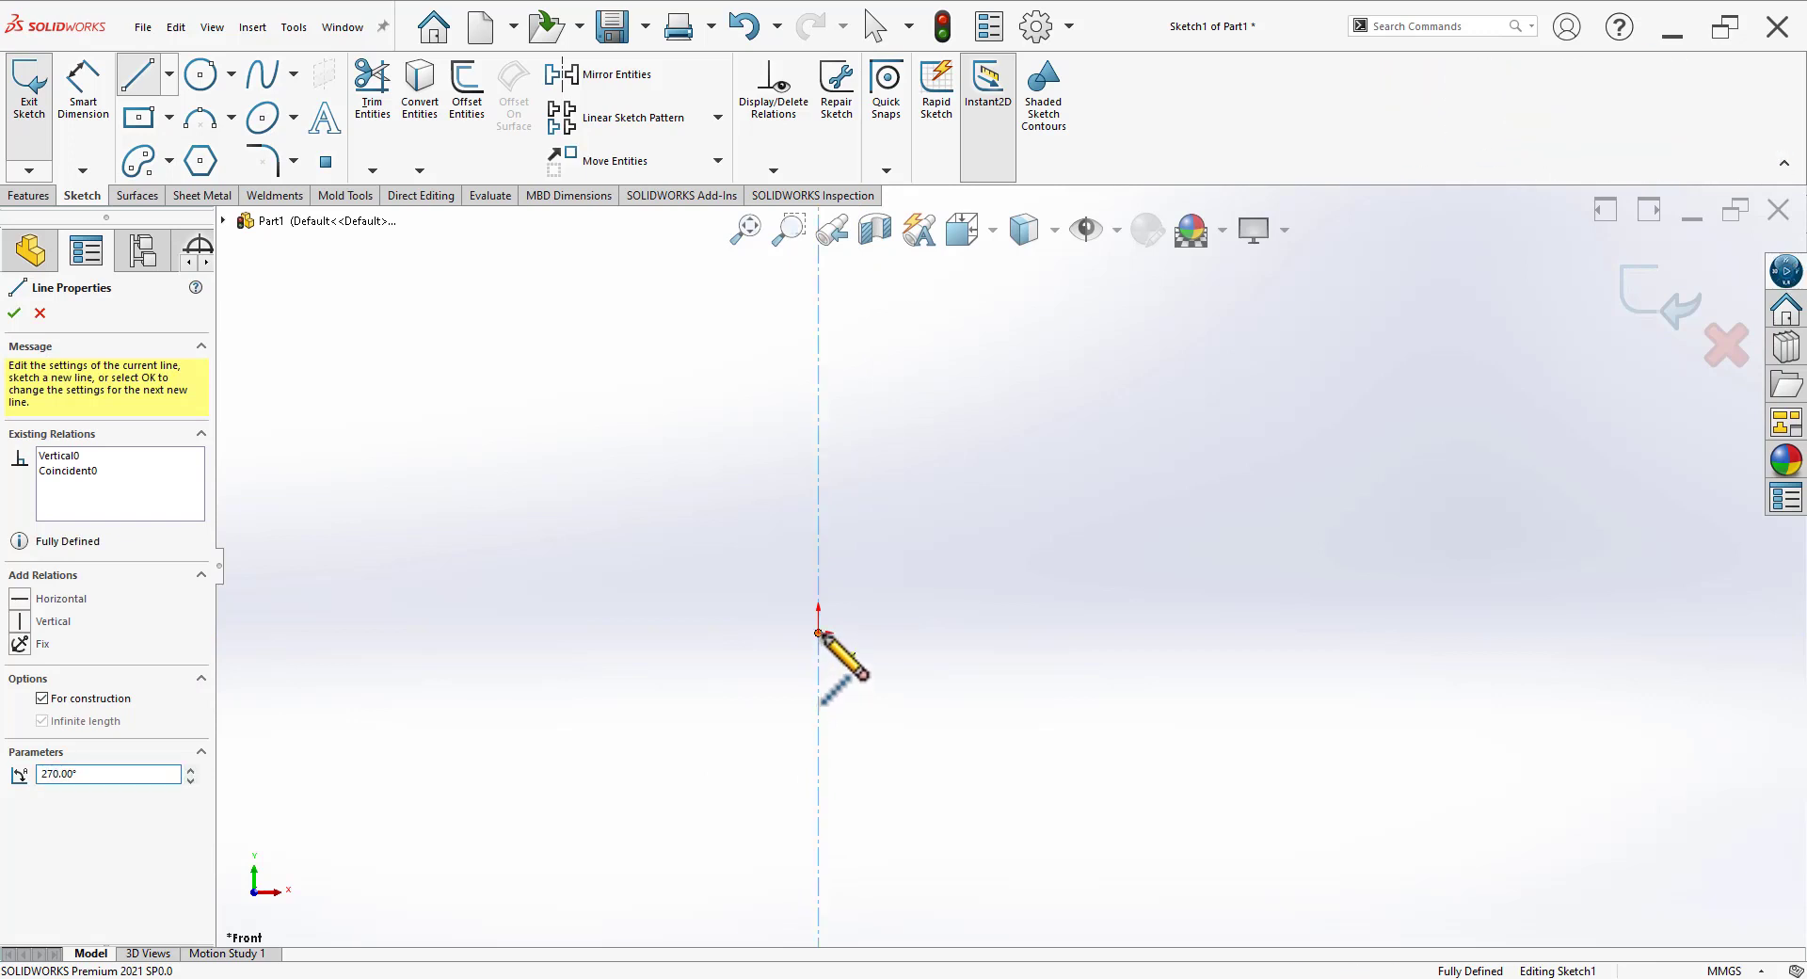
pyautogui.click(885, 645)
pyautogui.click(14, 313)
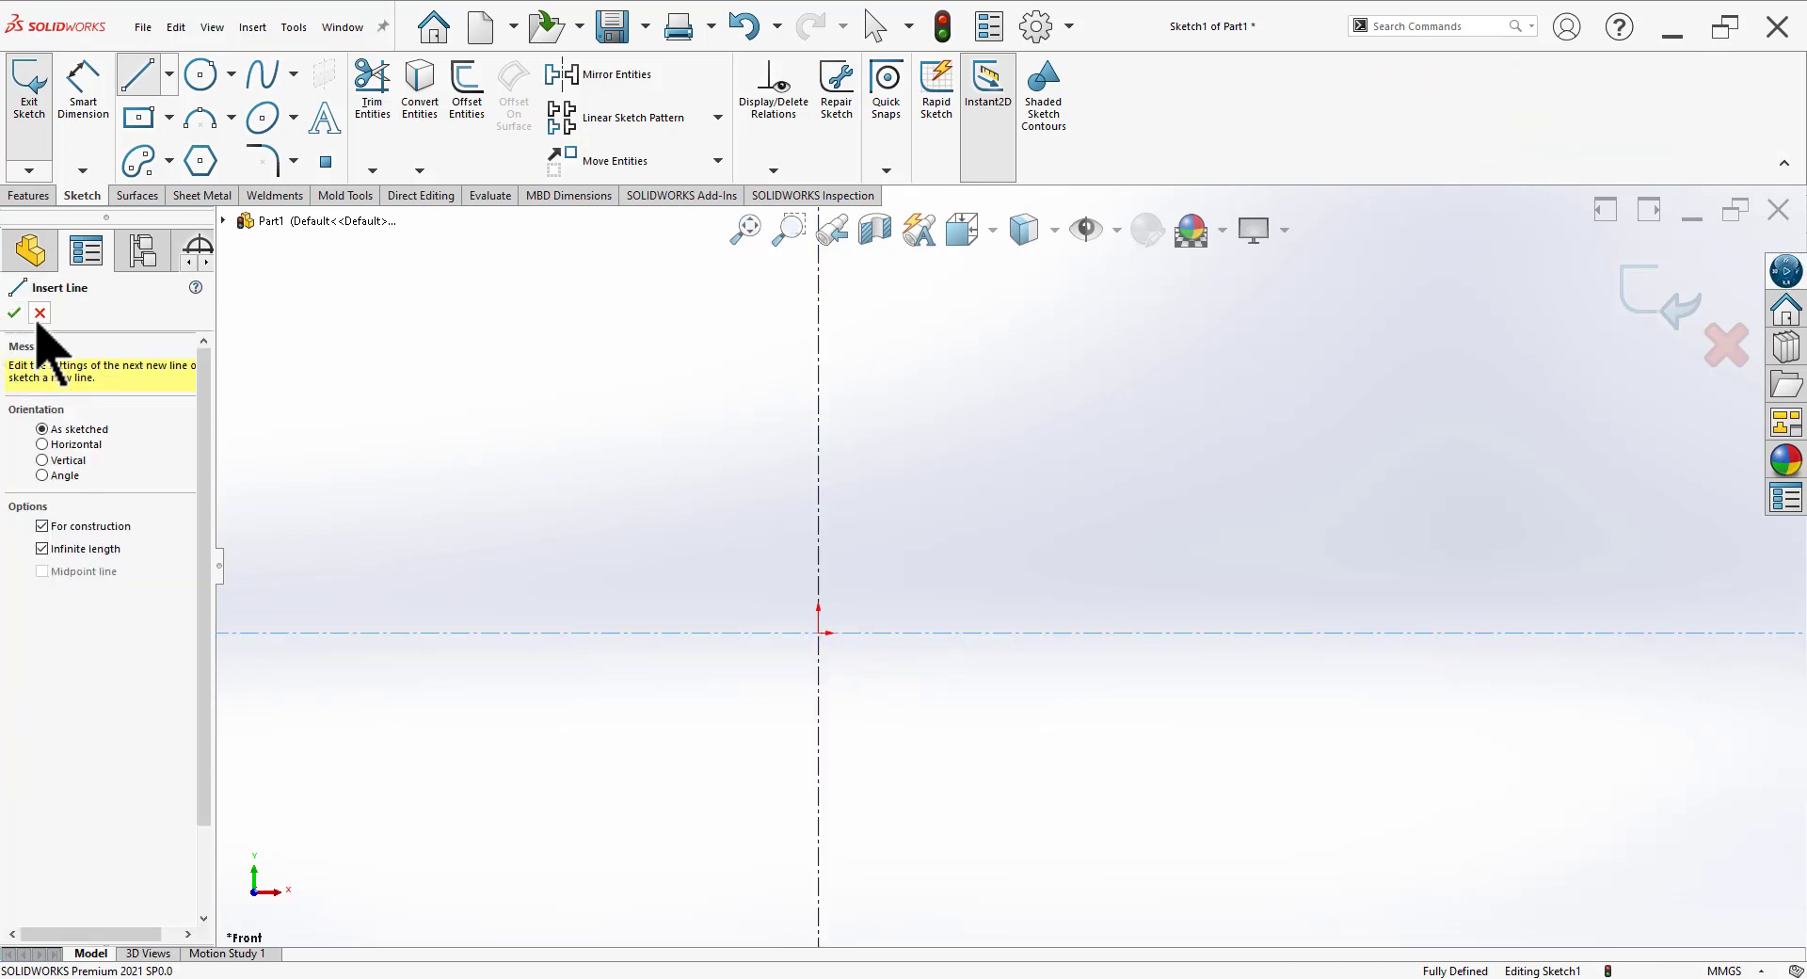
pyautogui.click(14, 313)
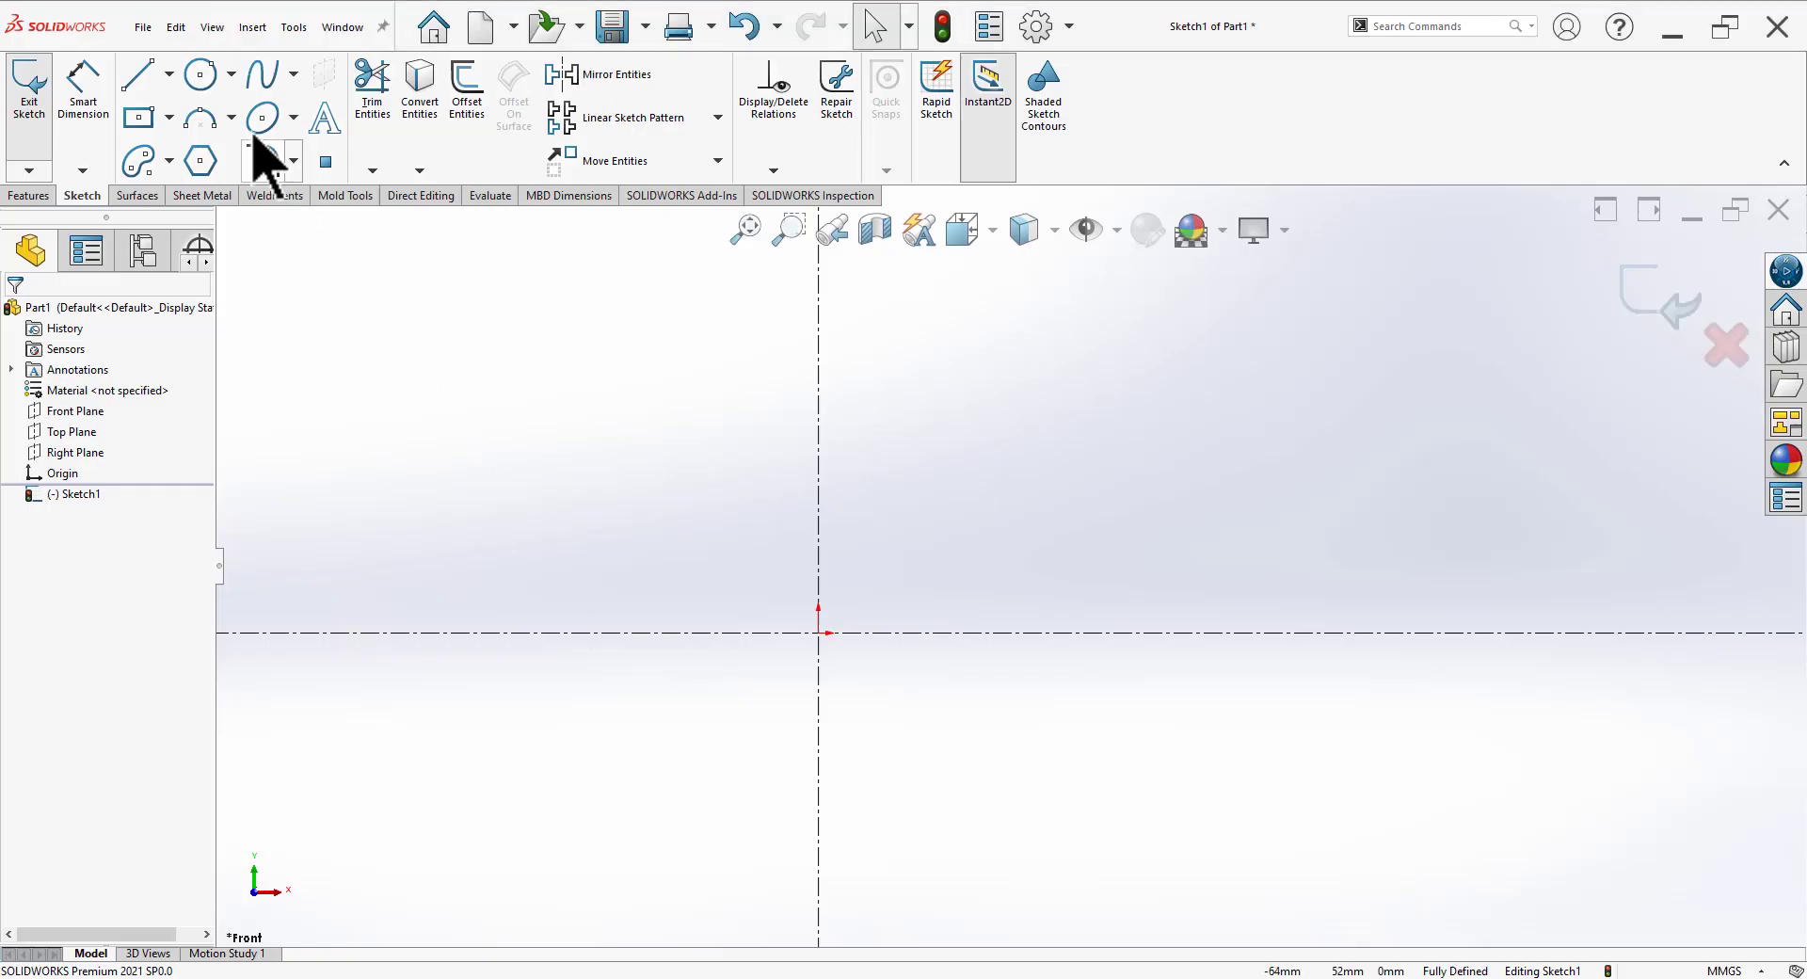
# Step: Draw concentric Ø56, Ø120 and Ø219 circles centred on the origin
pyautogui.click(201, 75)
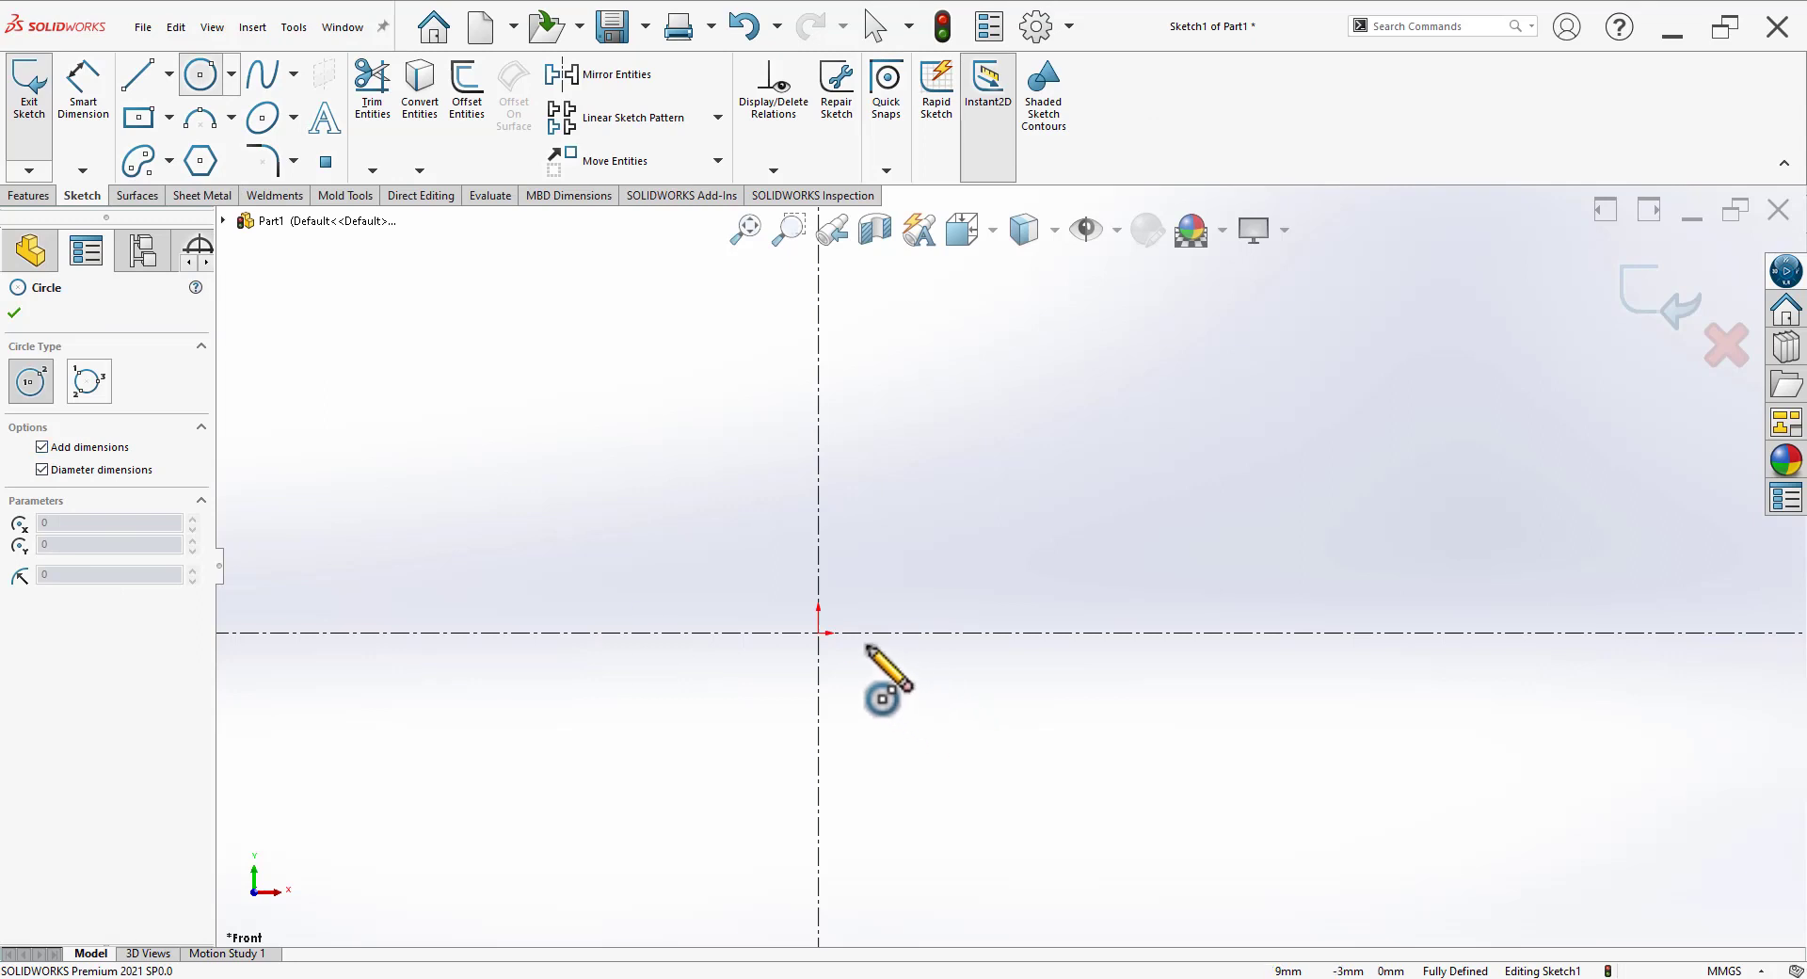
pyautogui.click(819, 633)
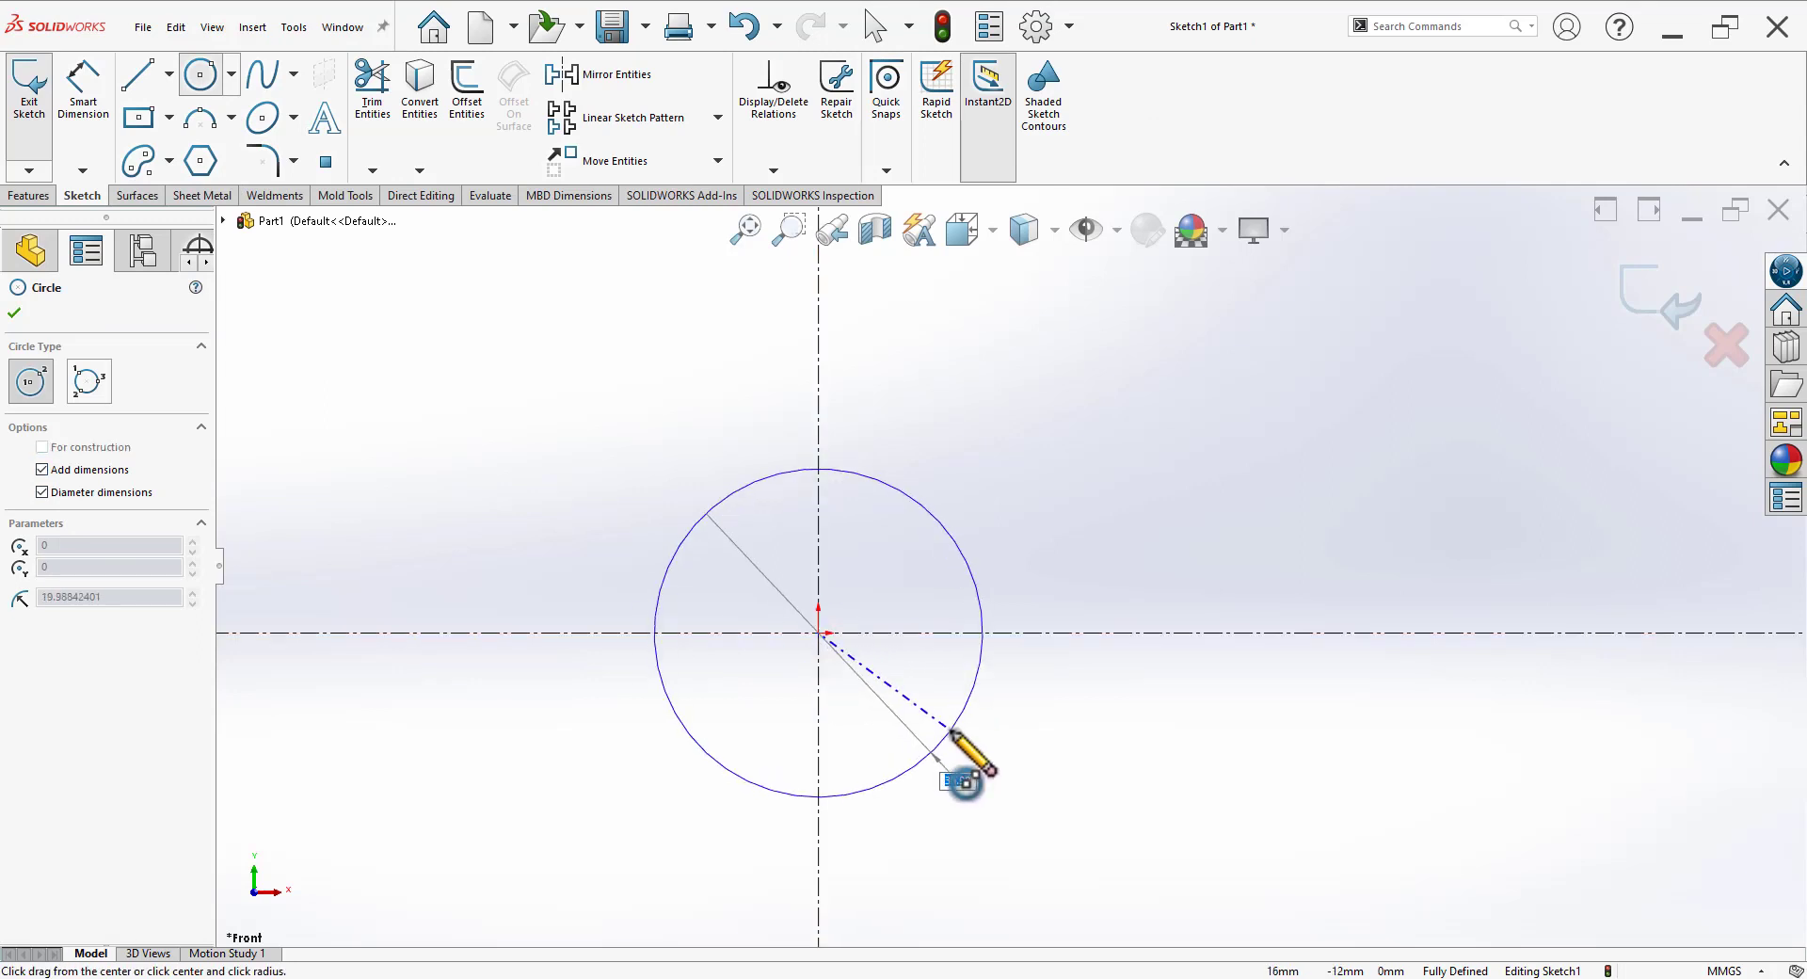
pyautogui.press('Return')
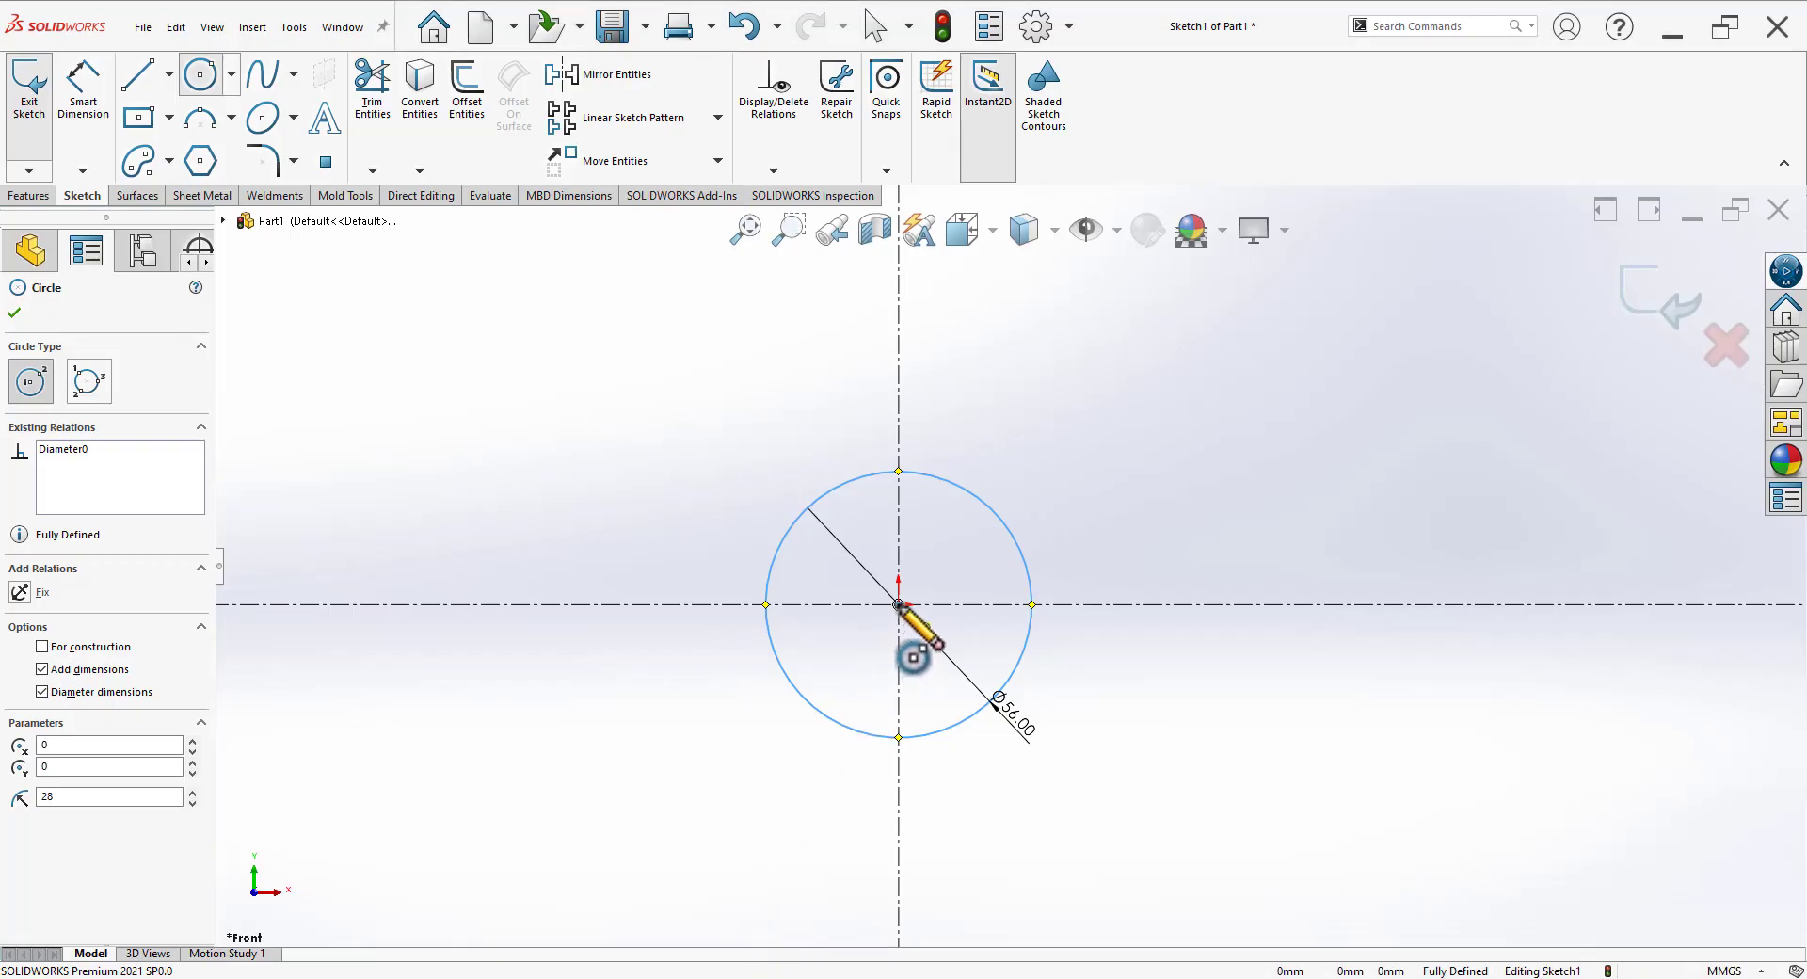
pyautogui.click(899, 604)
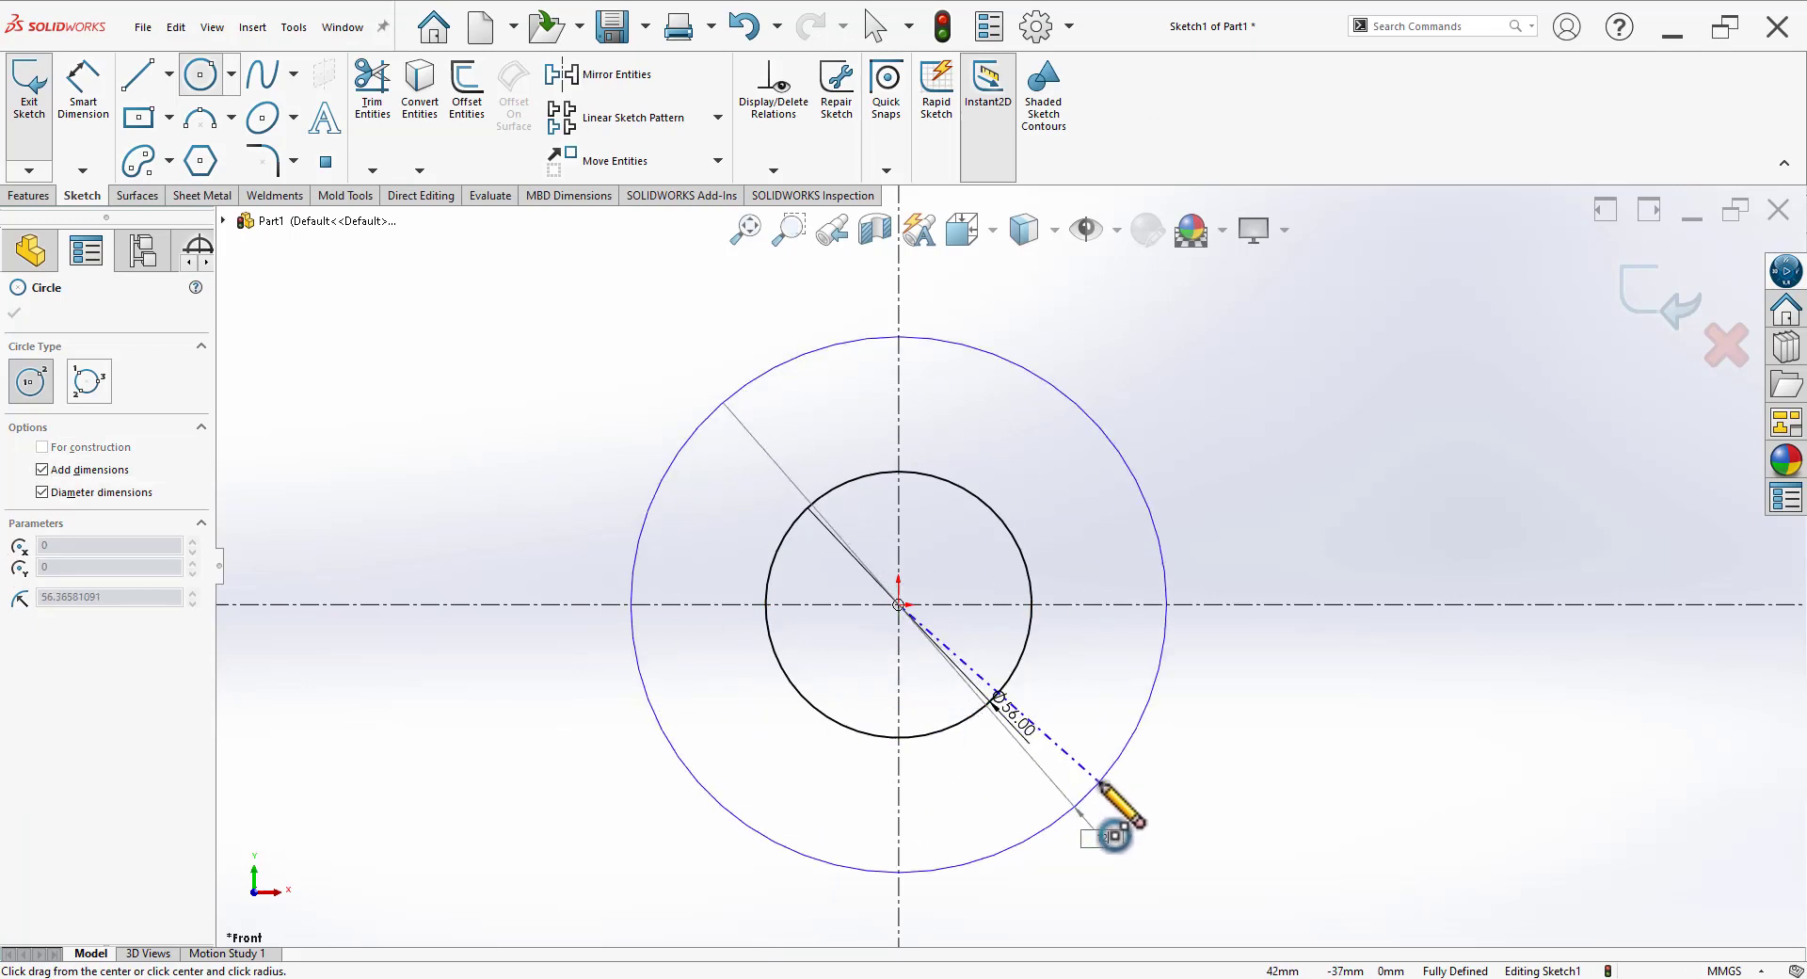
pyautogui.press('Return')
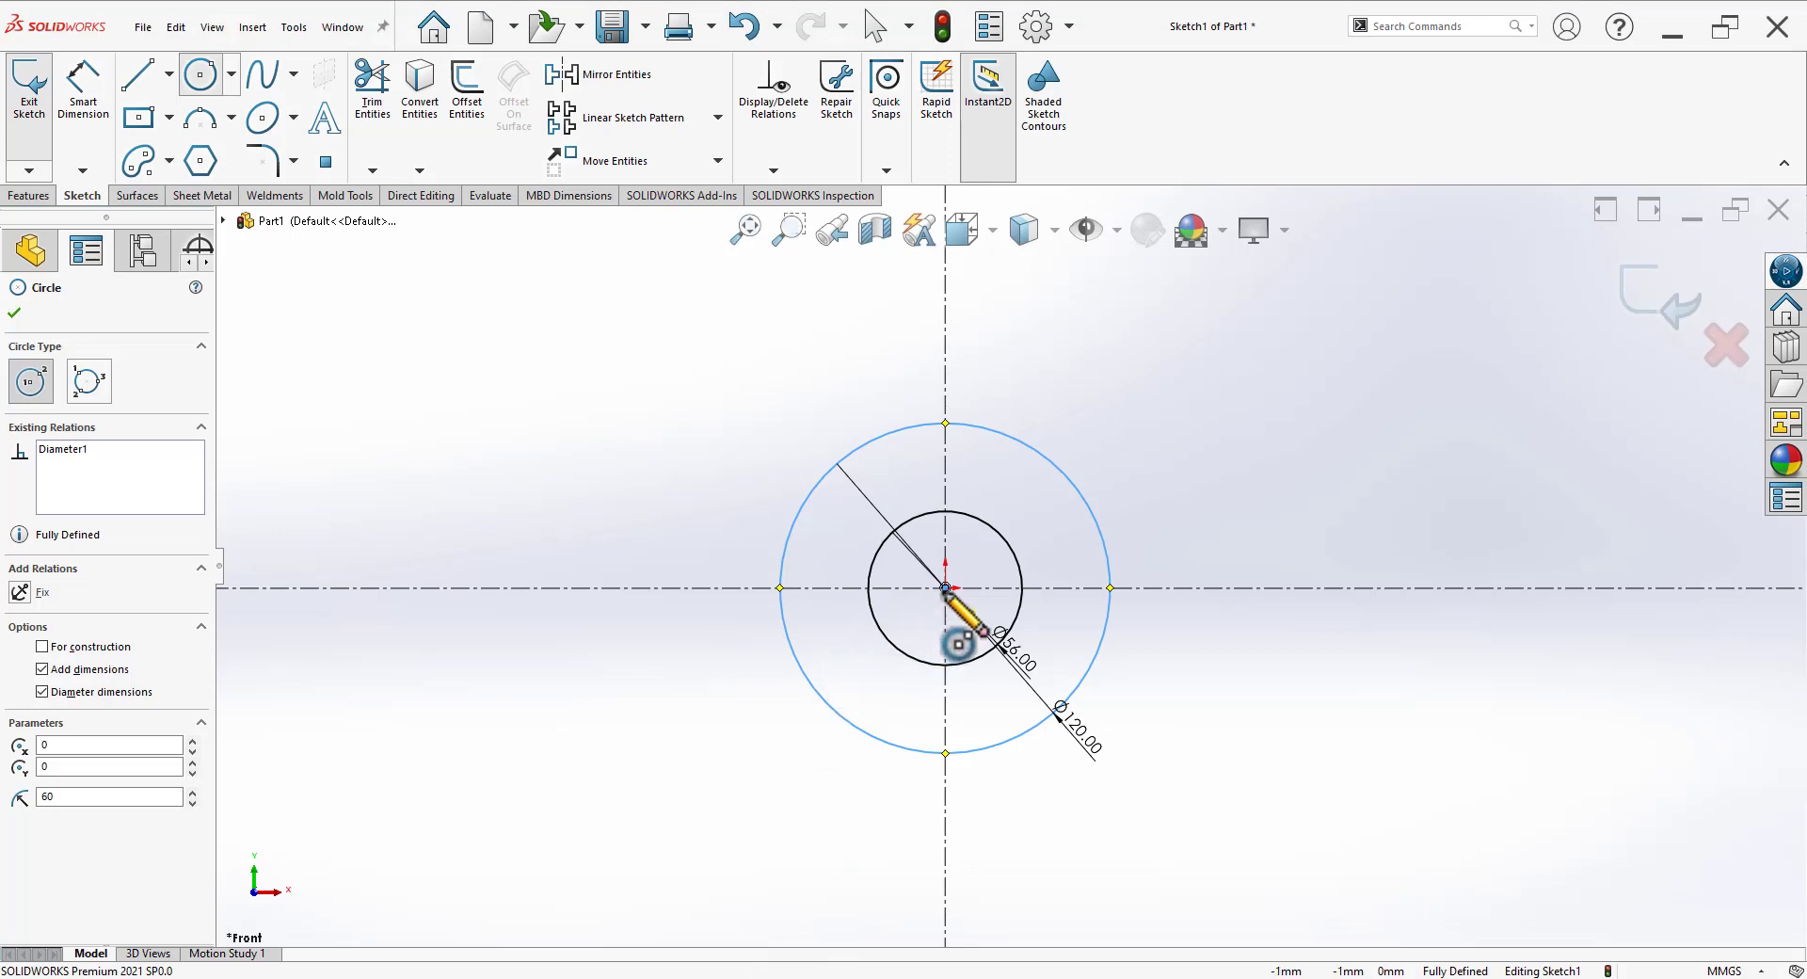
pyautogui.click(945, 588)
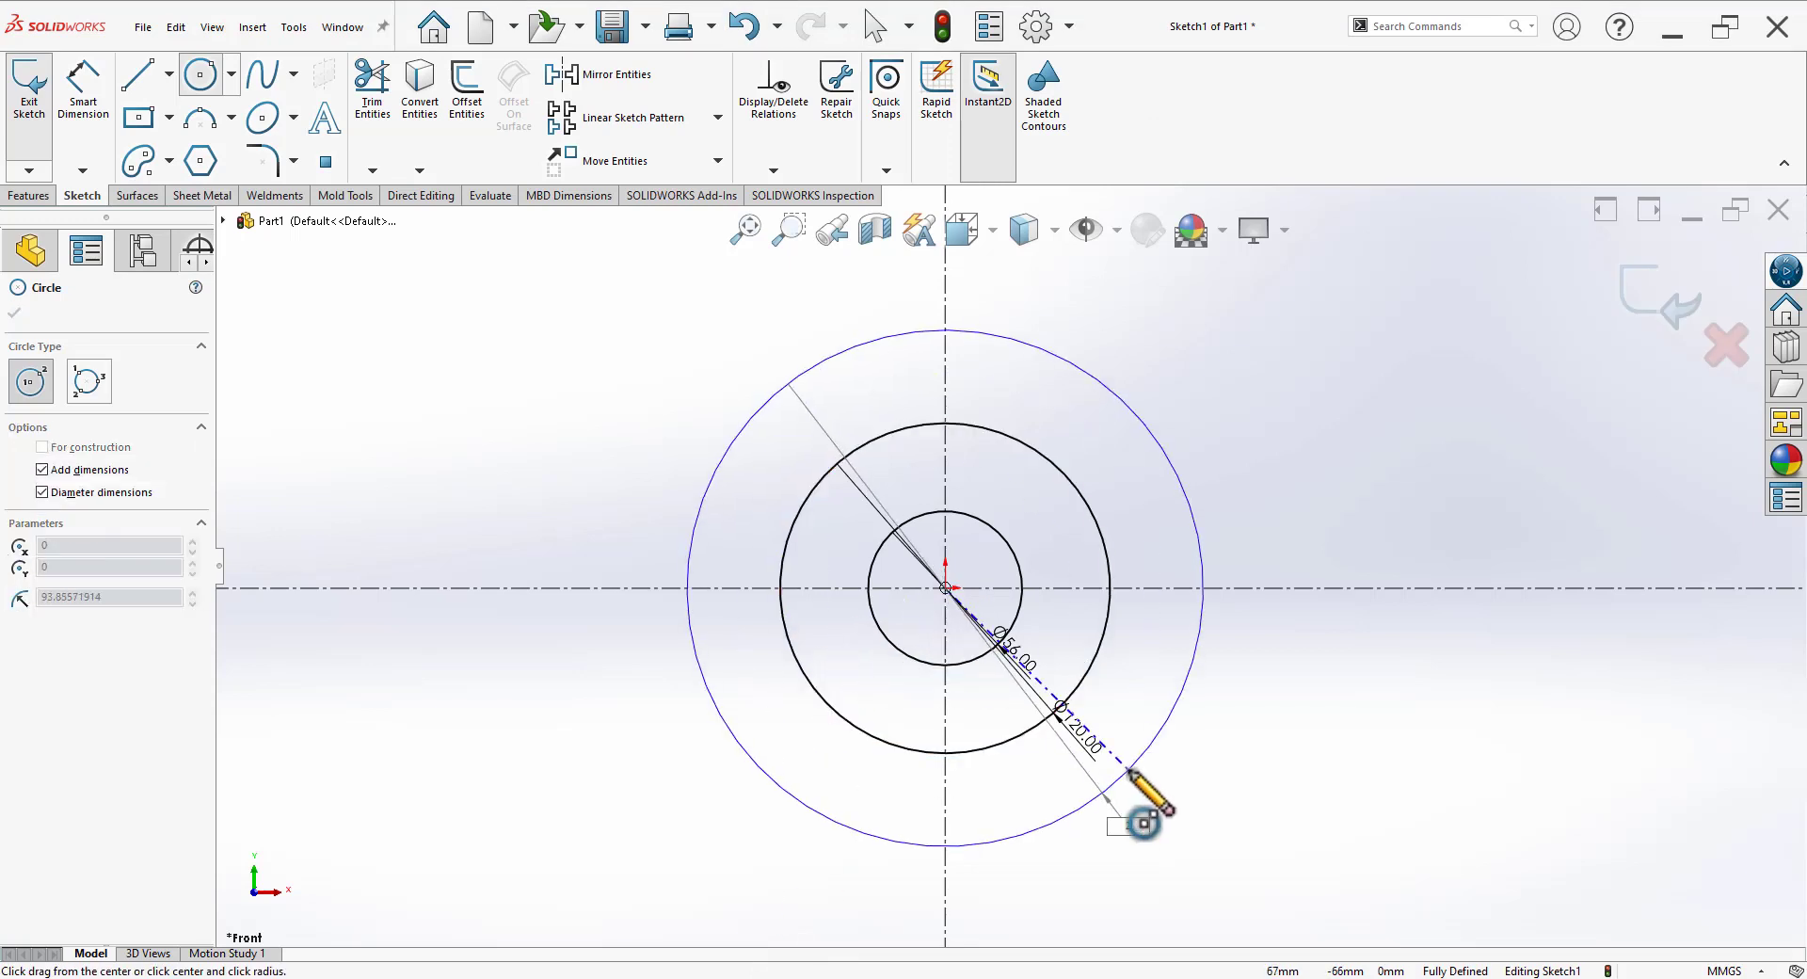
pyautogui.click(1130, 771)
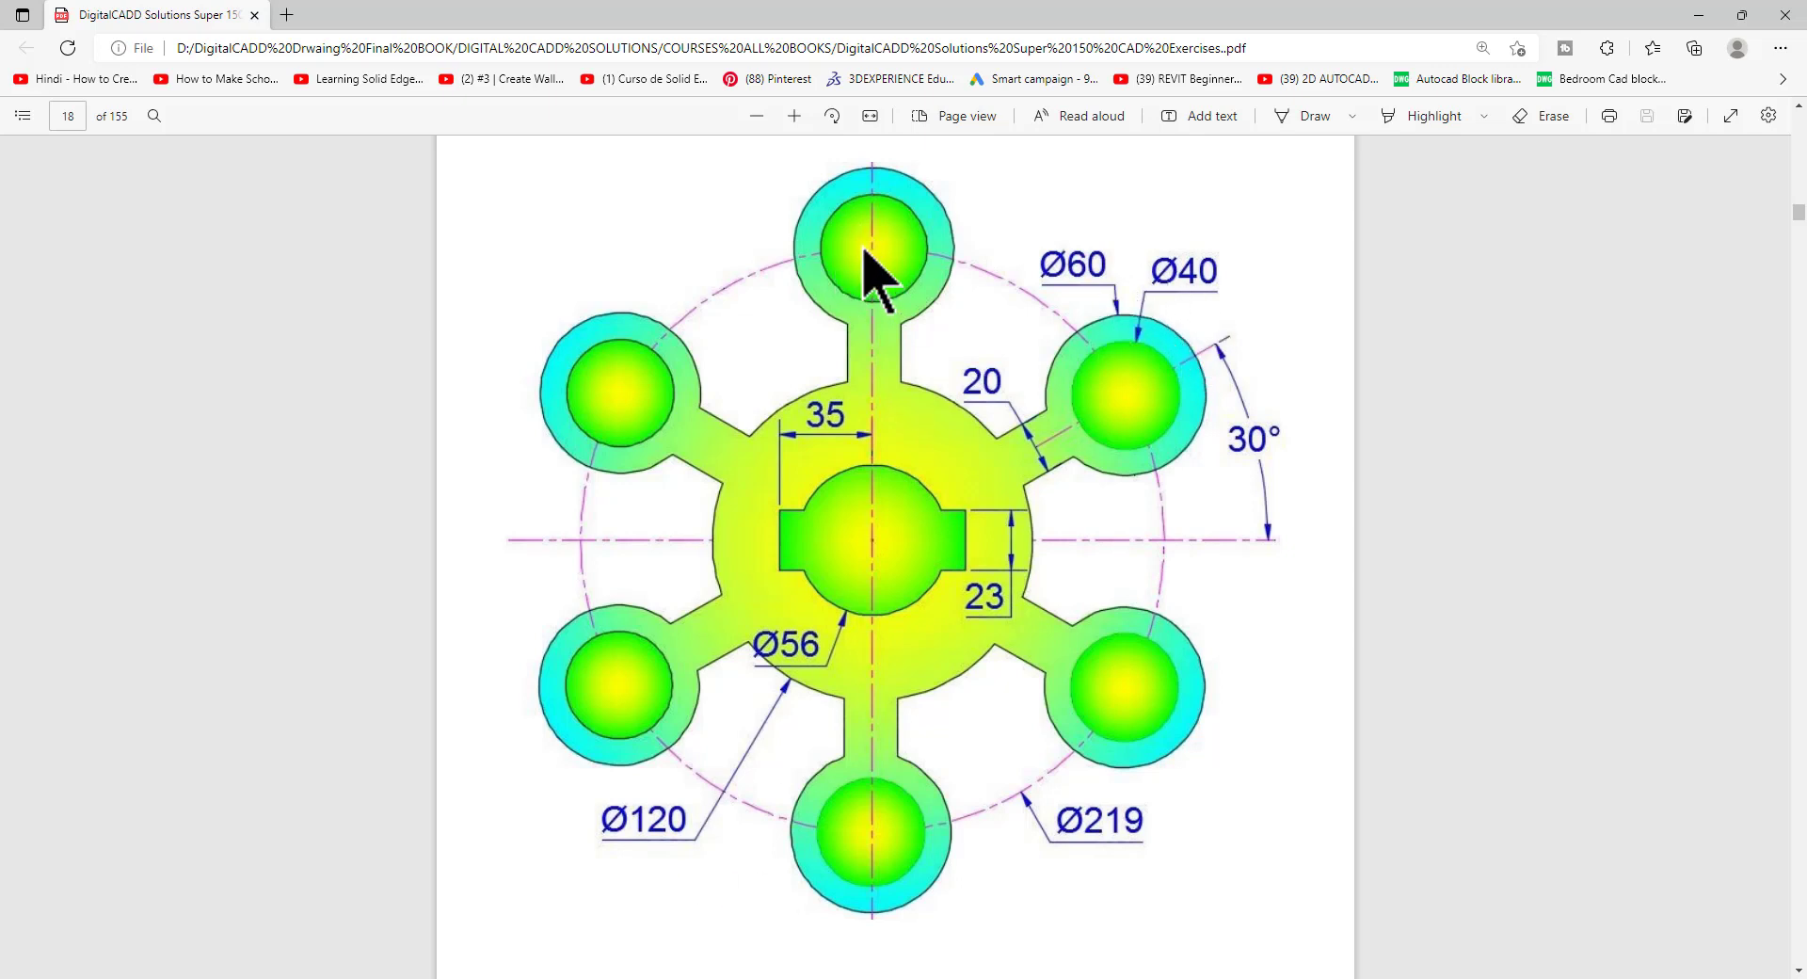
# Step: Add concentric Ø40 and Ø60 circles centred on the top quadrant of the Ø219 circle
pyautogui.scroll(3, 936, 646)
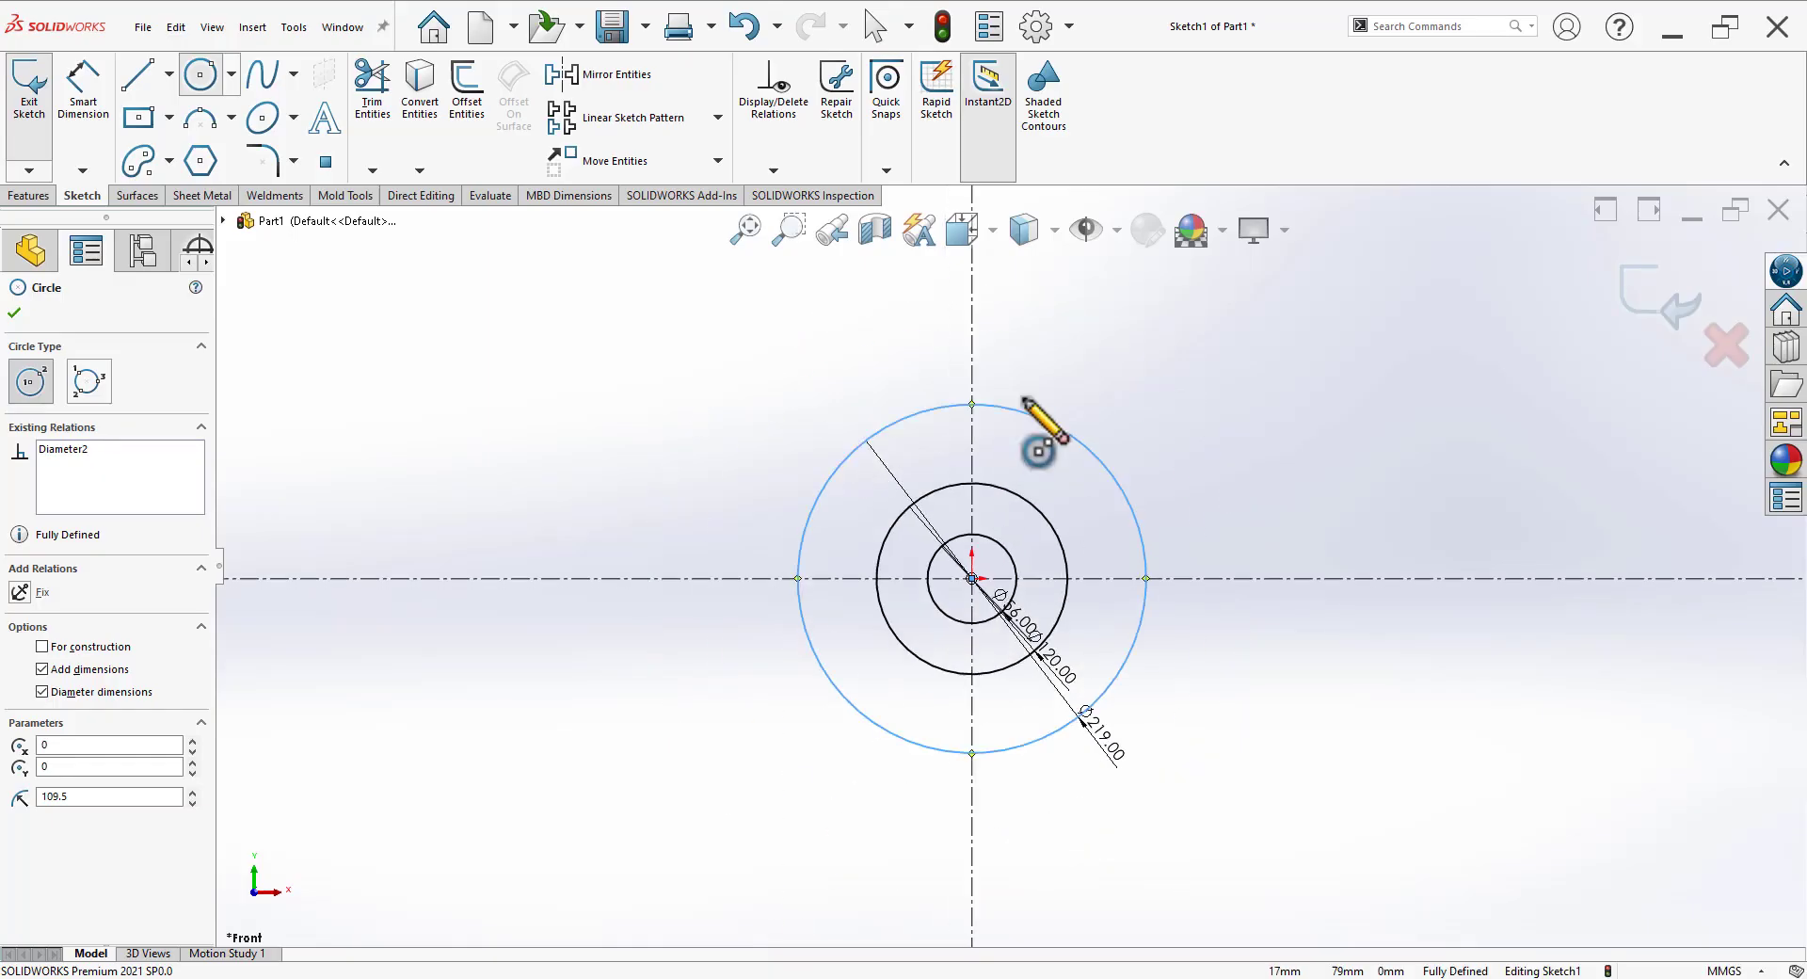
pyautogui.scroll(-3, 924, 545)
pyautogui.click(911, 483)
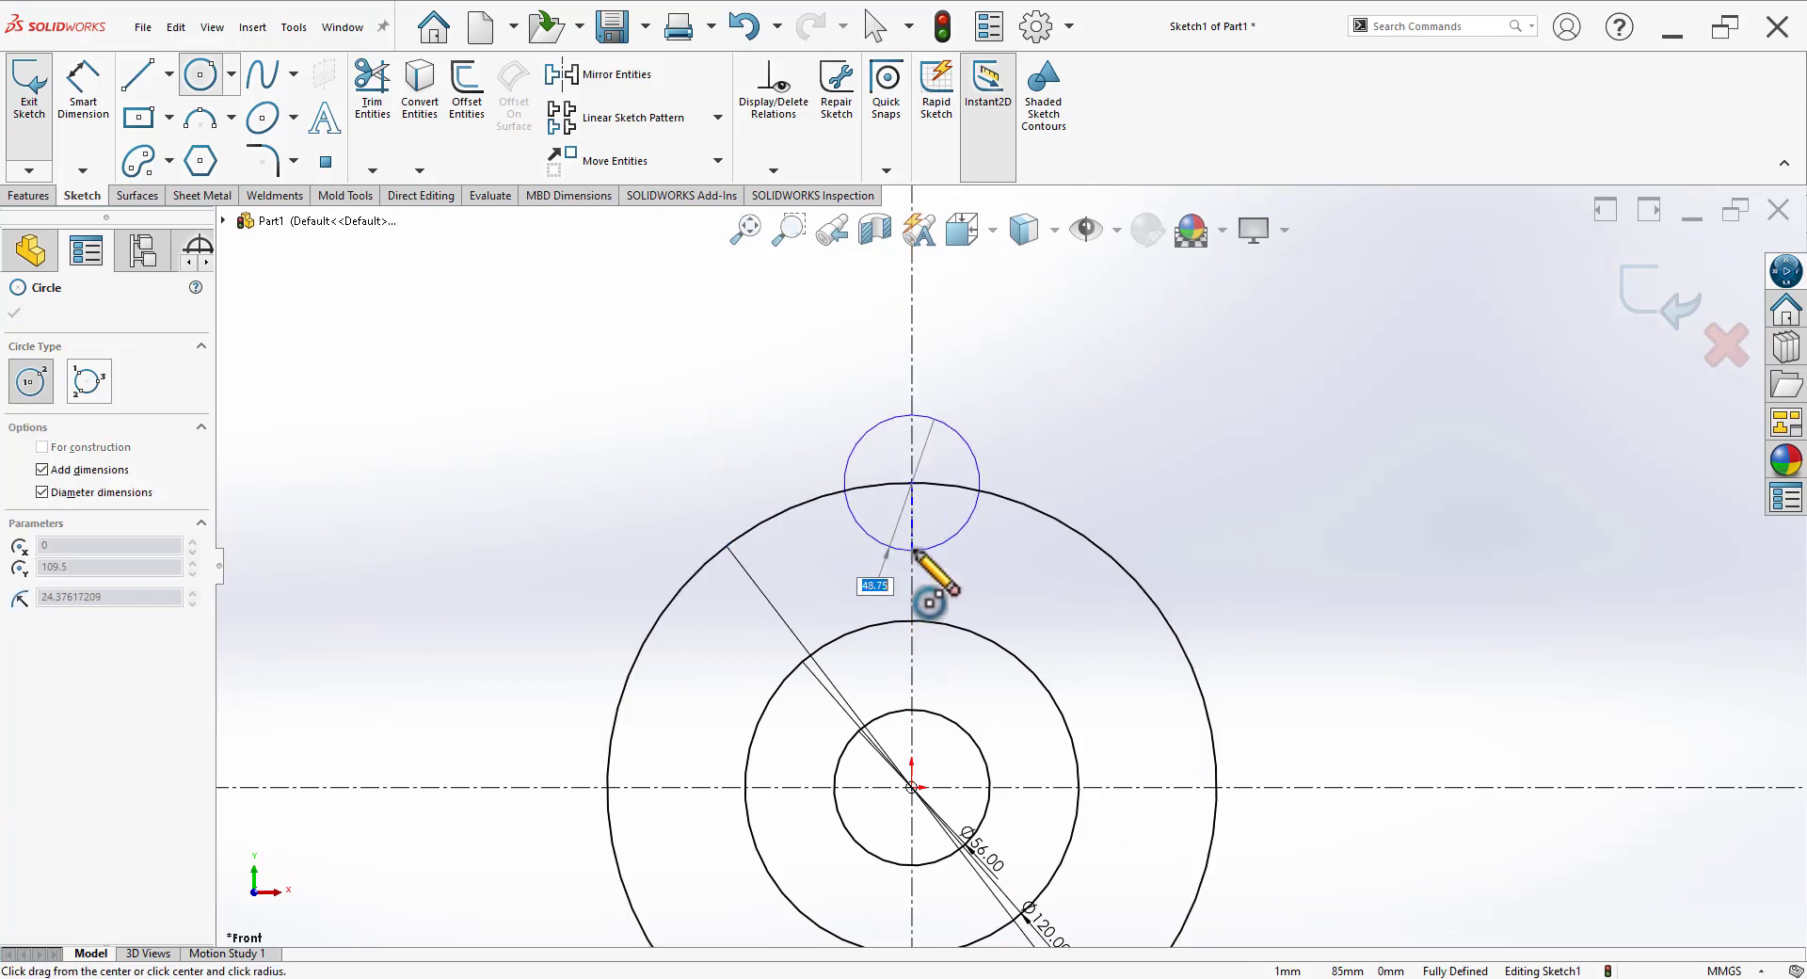
pyautogui.press('Return')
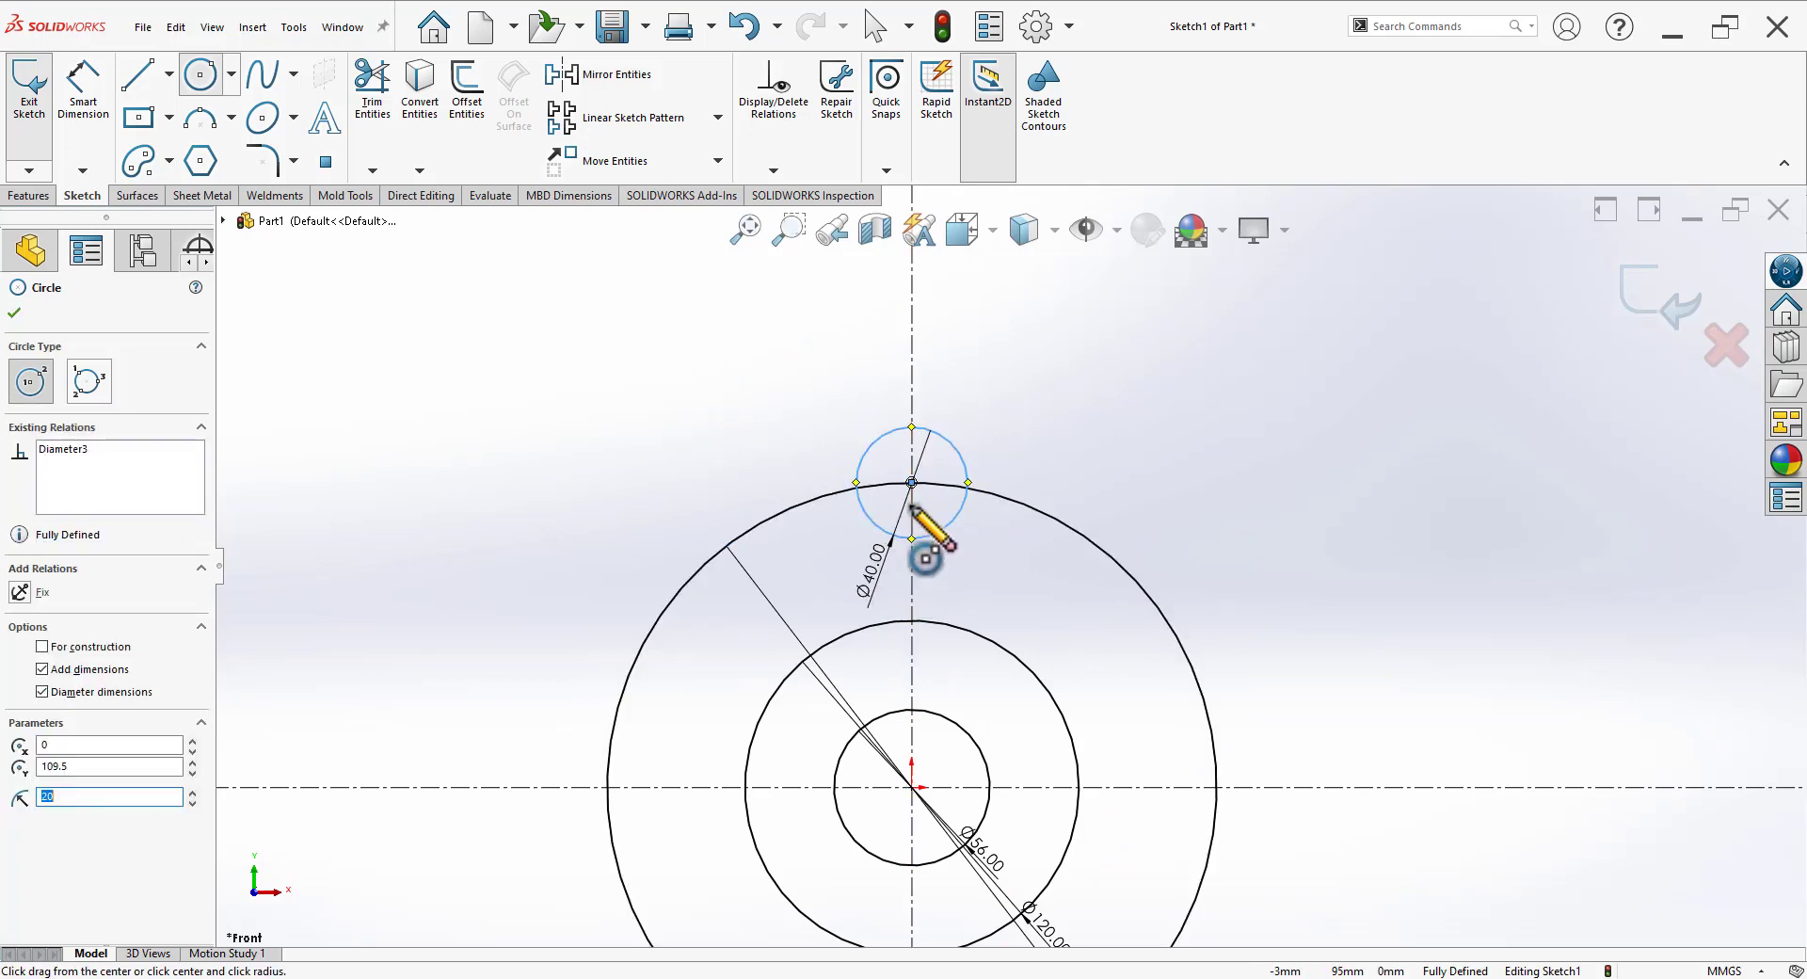
pyautogui.click(912, 483)
pyautogui.write('60')
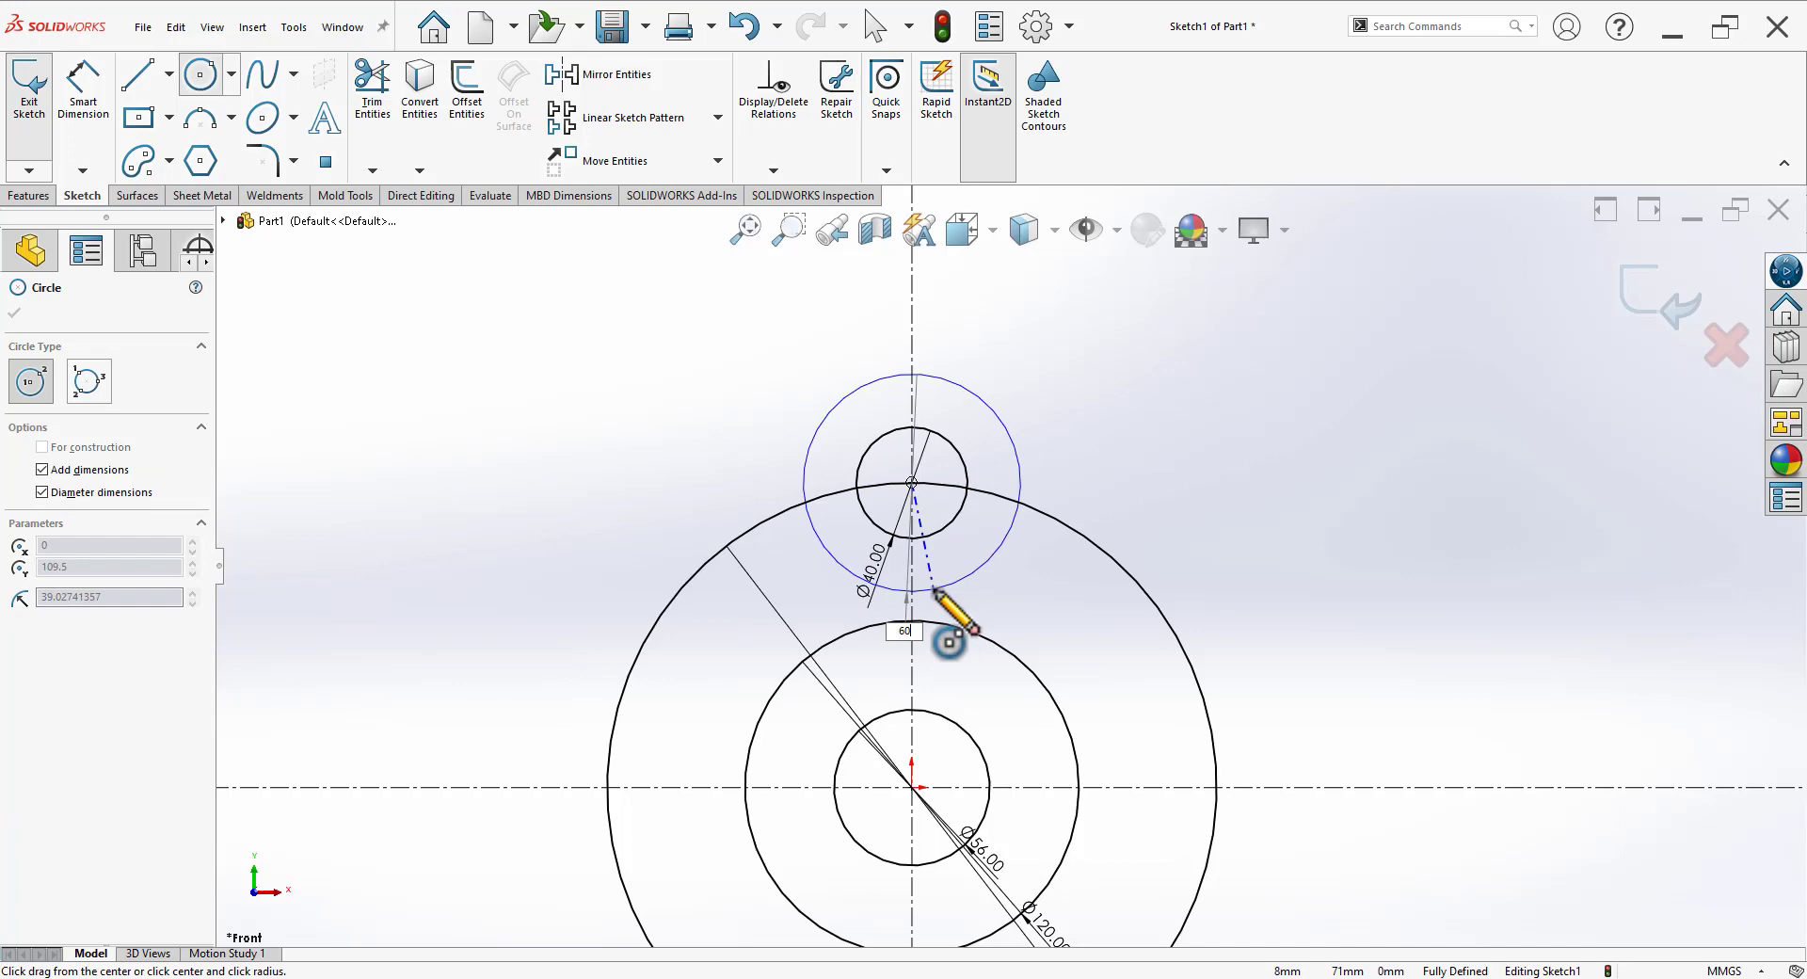
pyautogui.press('Return')
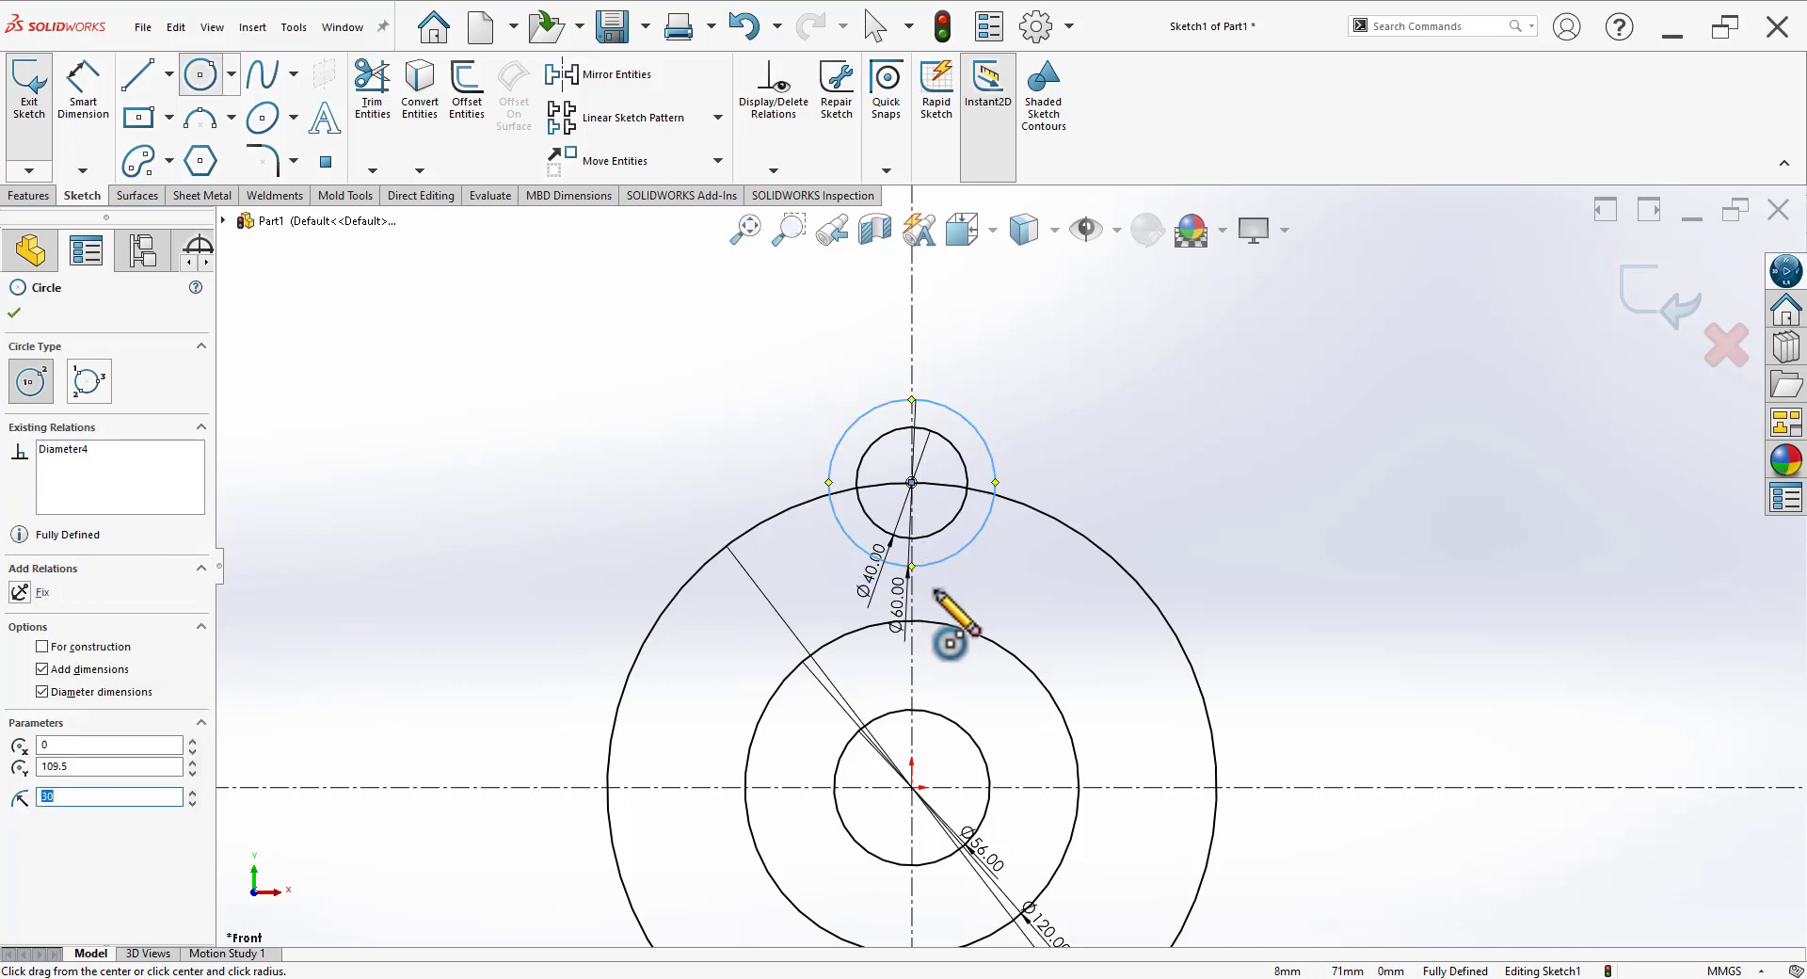
pyautogui.press('Escape')
pyautogui.scroll(3, 1015, 603)
pyautogui.scroll(-1, 1110, 735)
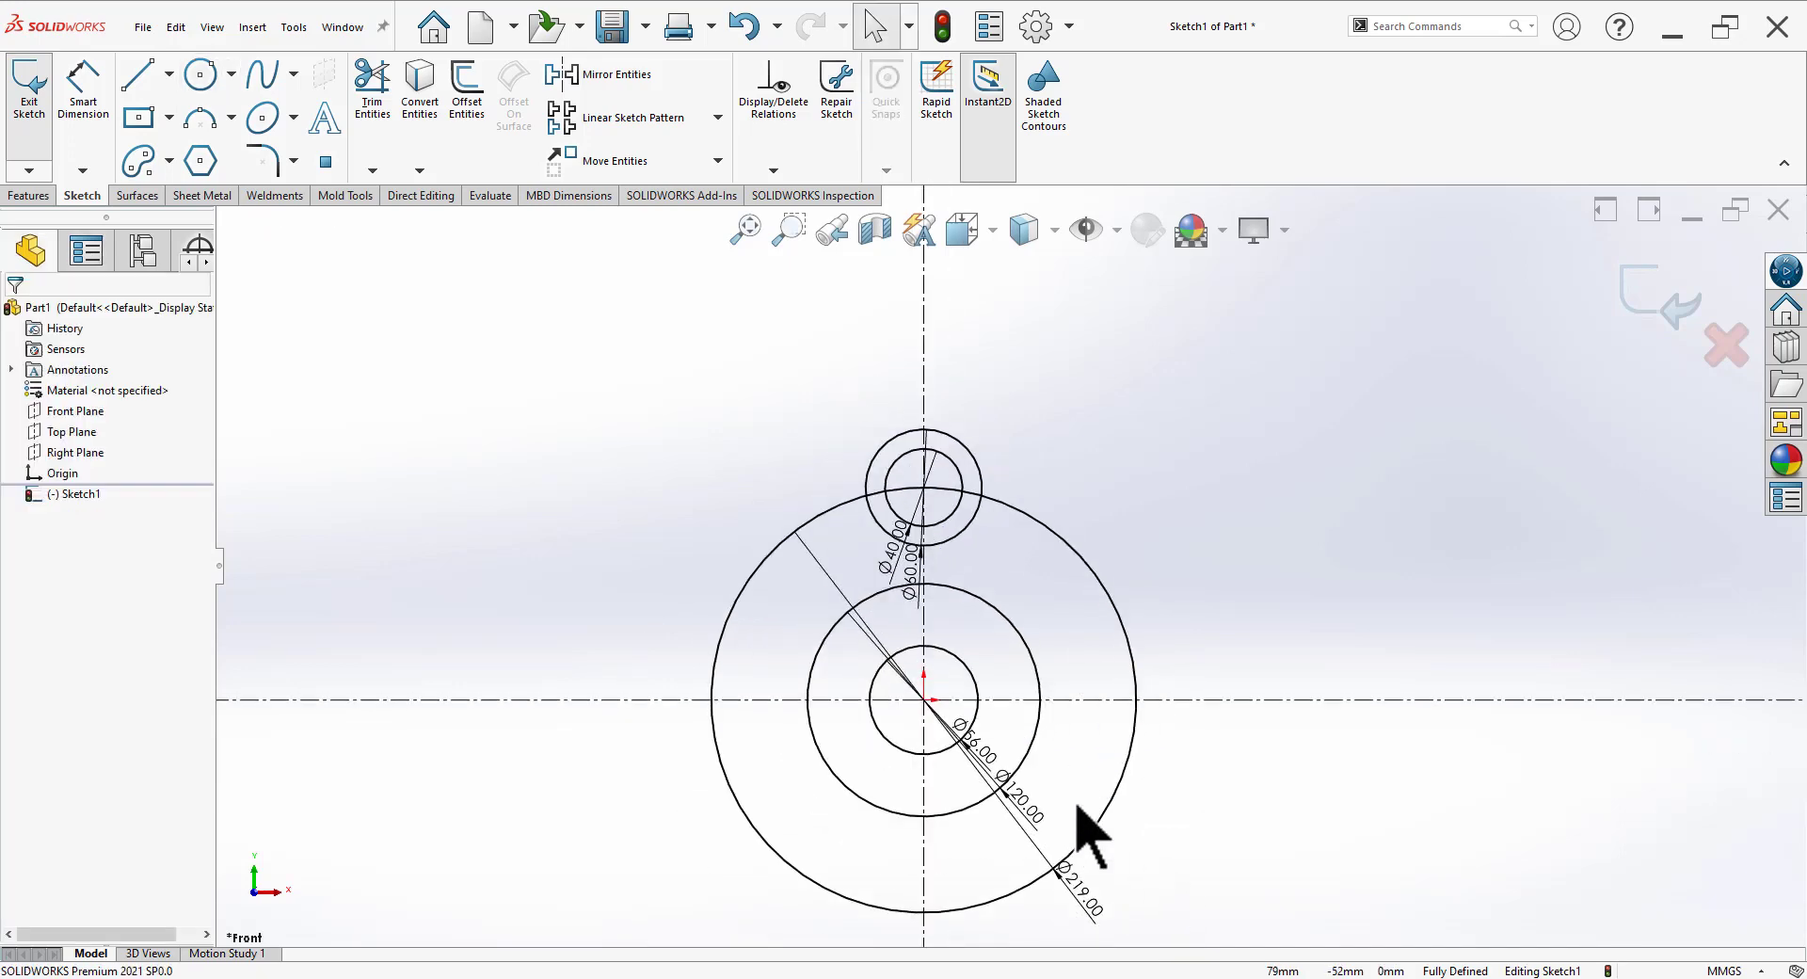
pyautogui.scroll(-1, 1103, 946)
# Step: Set the document units' dual dimension length to no decimals
pyautogui.click(1702, 969)
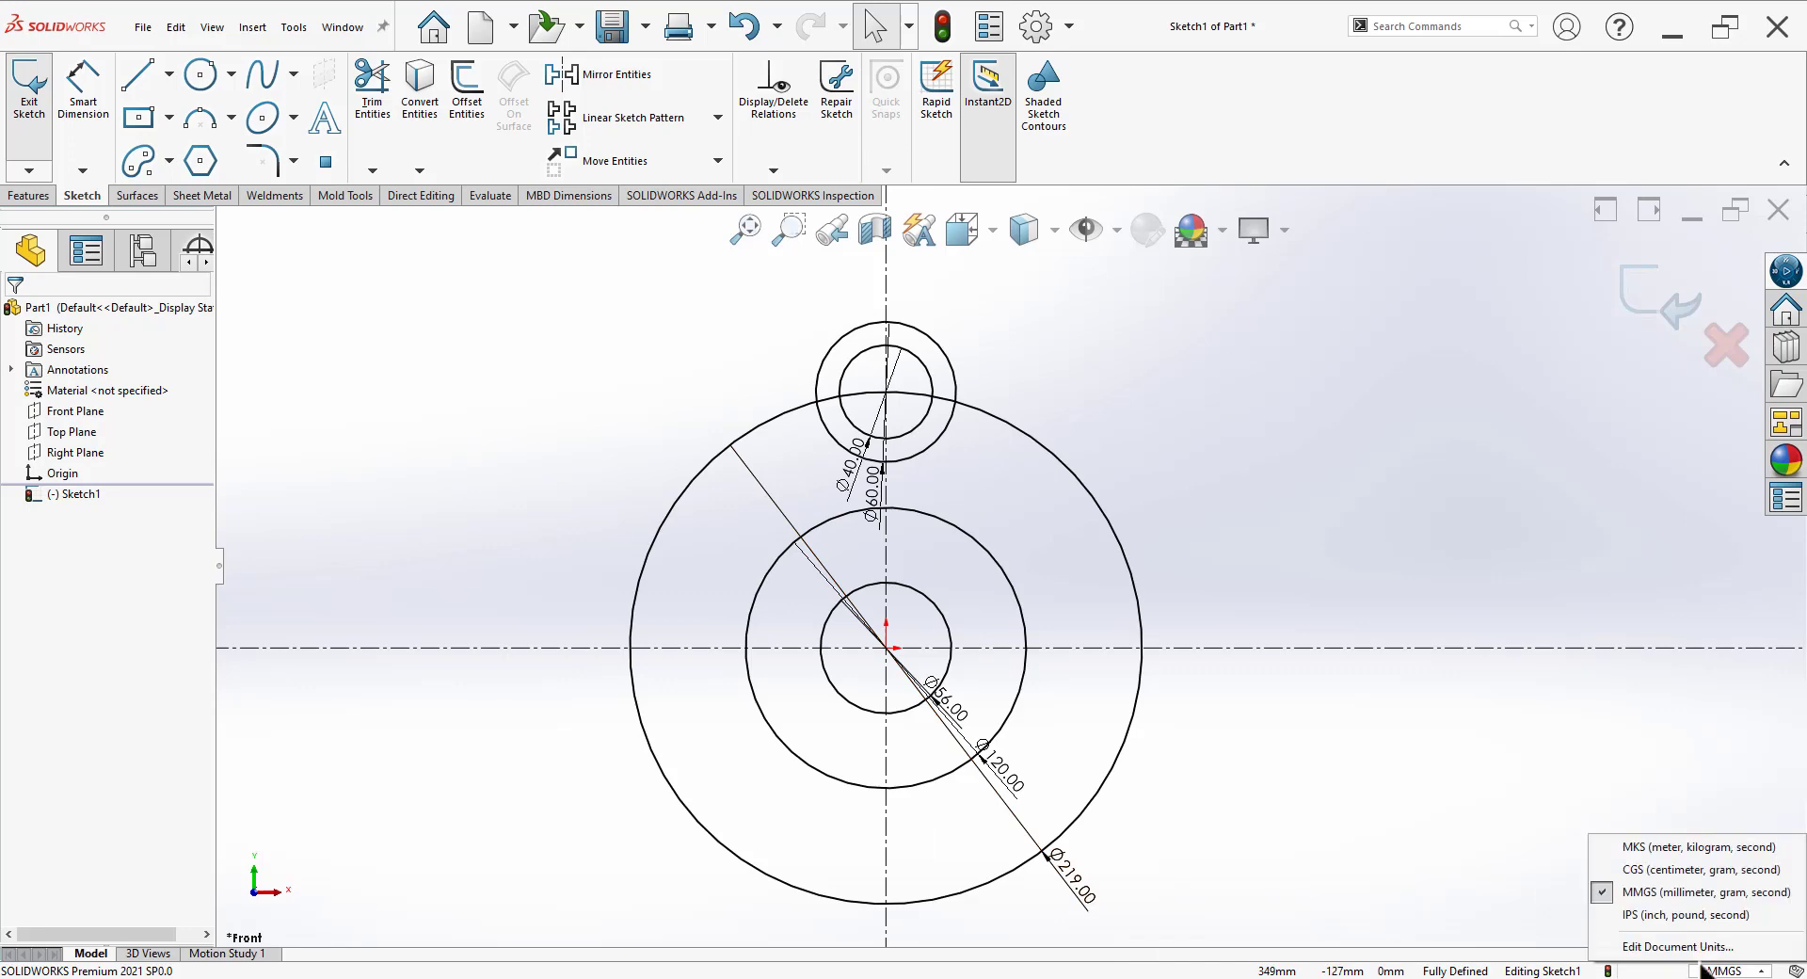
pyautogui.click(1679, 949)
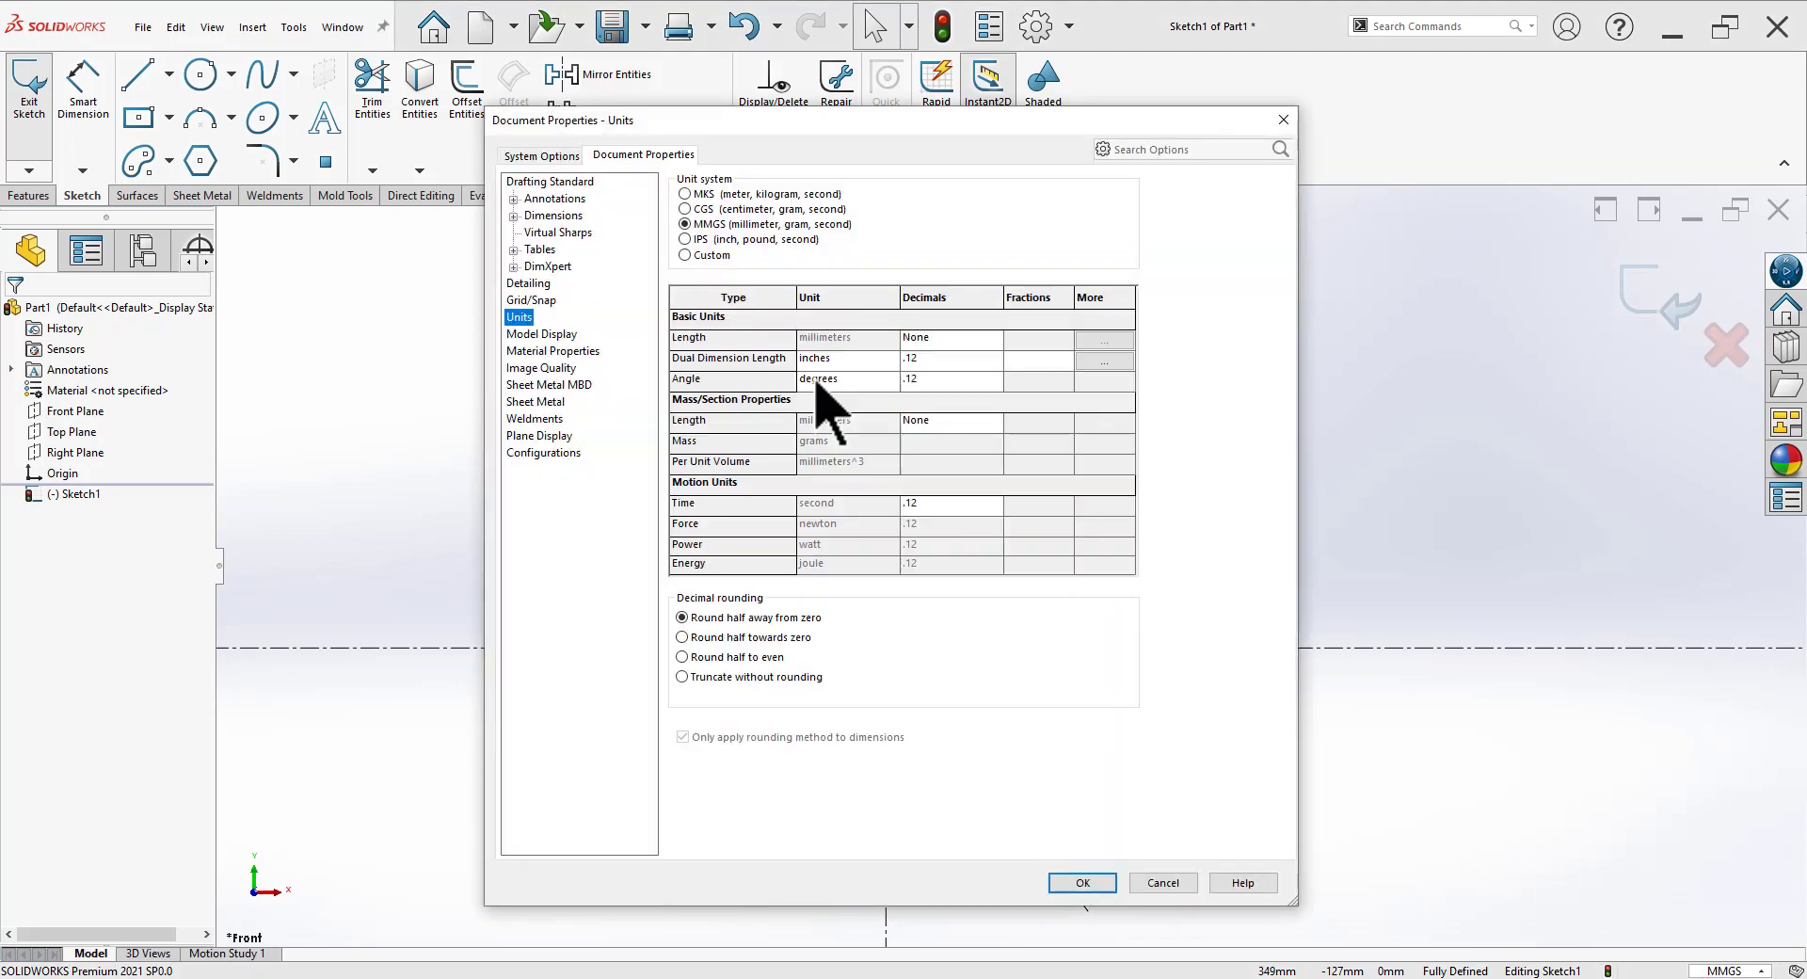
pyautogui.click(987, 365)
pyautogui.click(941, 376)
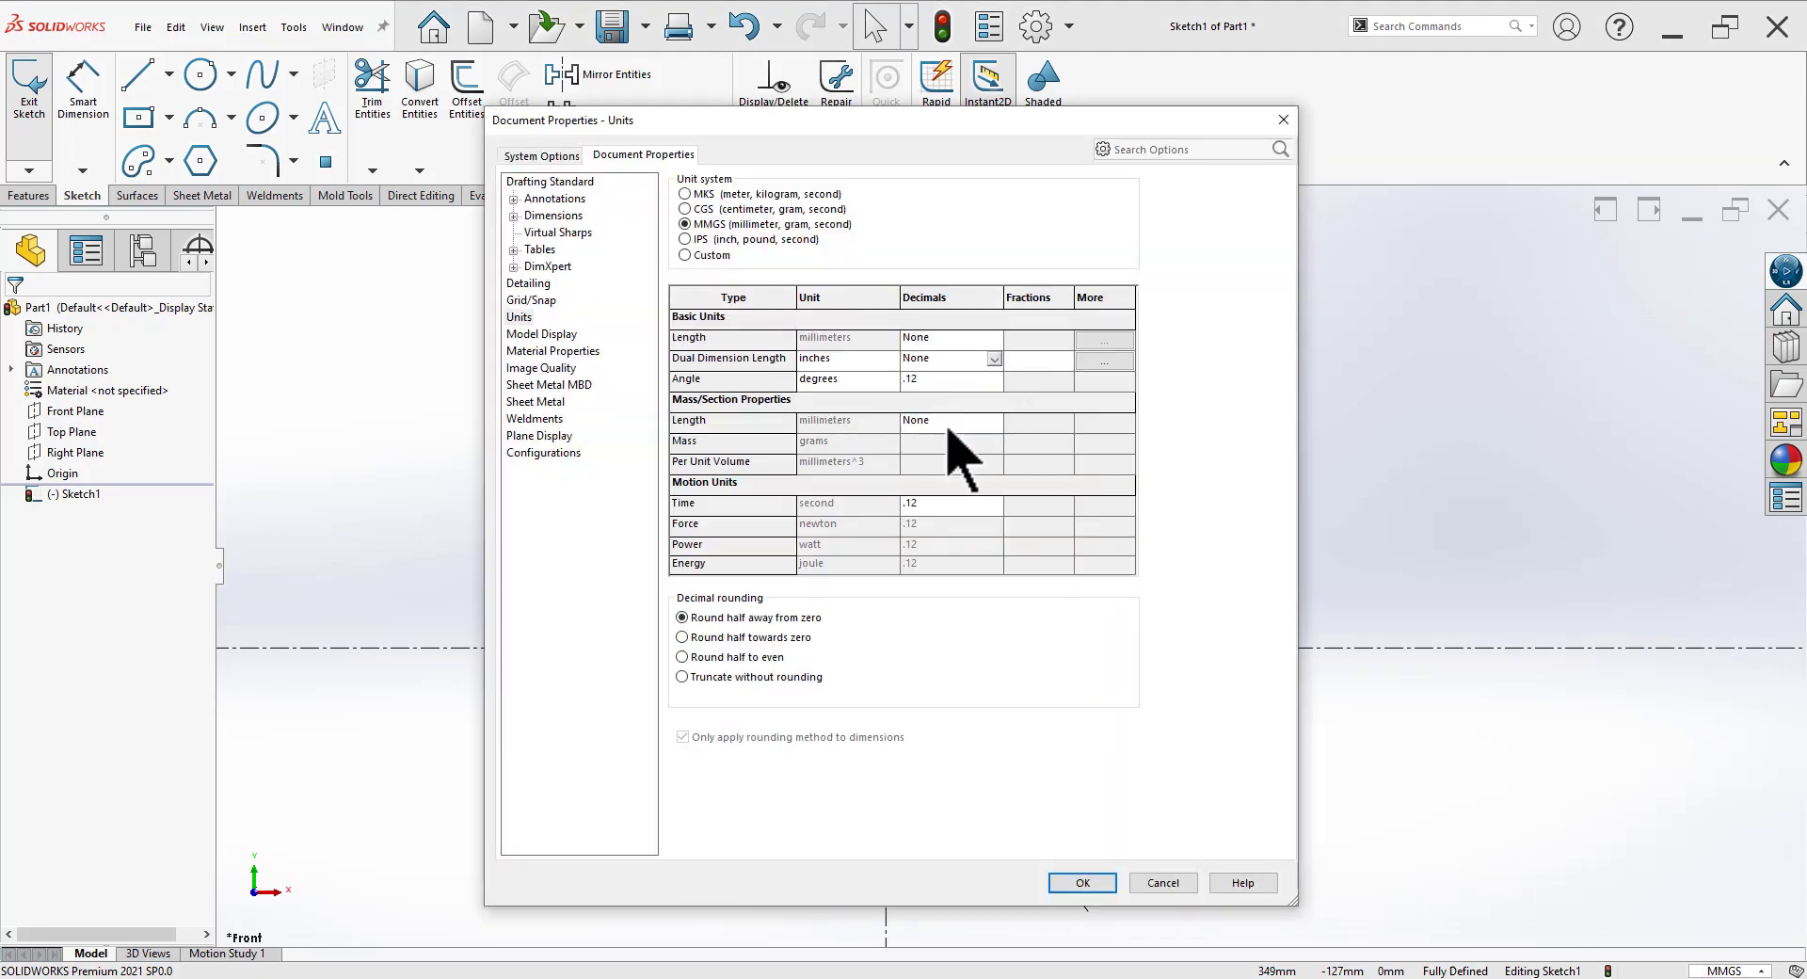
pyautogui.click(1081, 883)
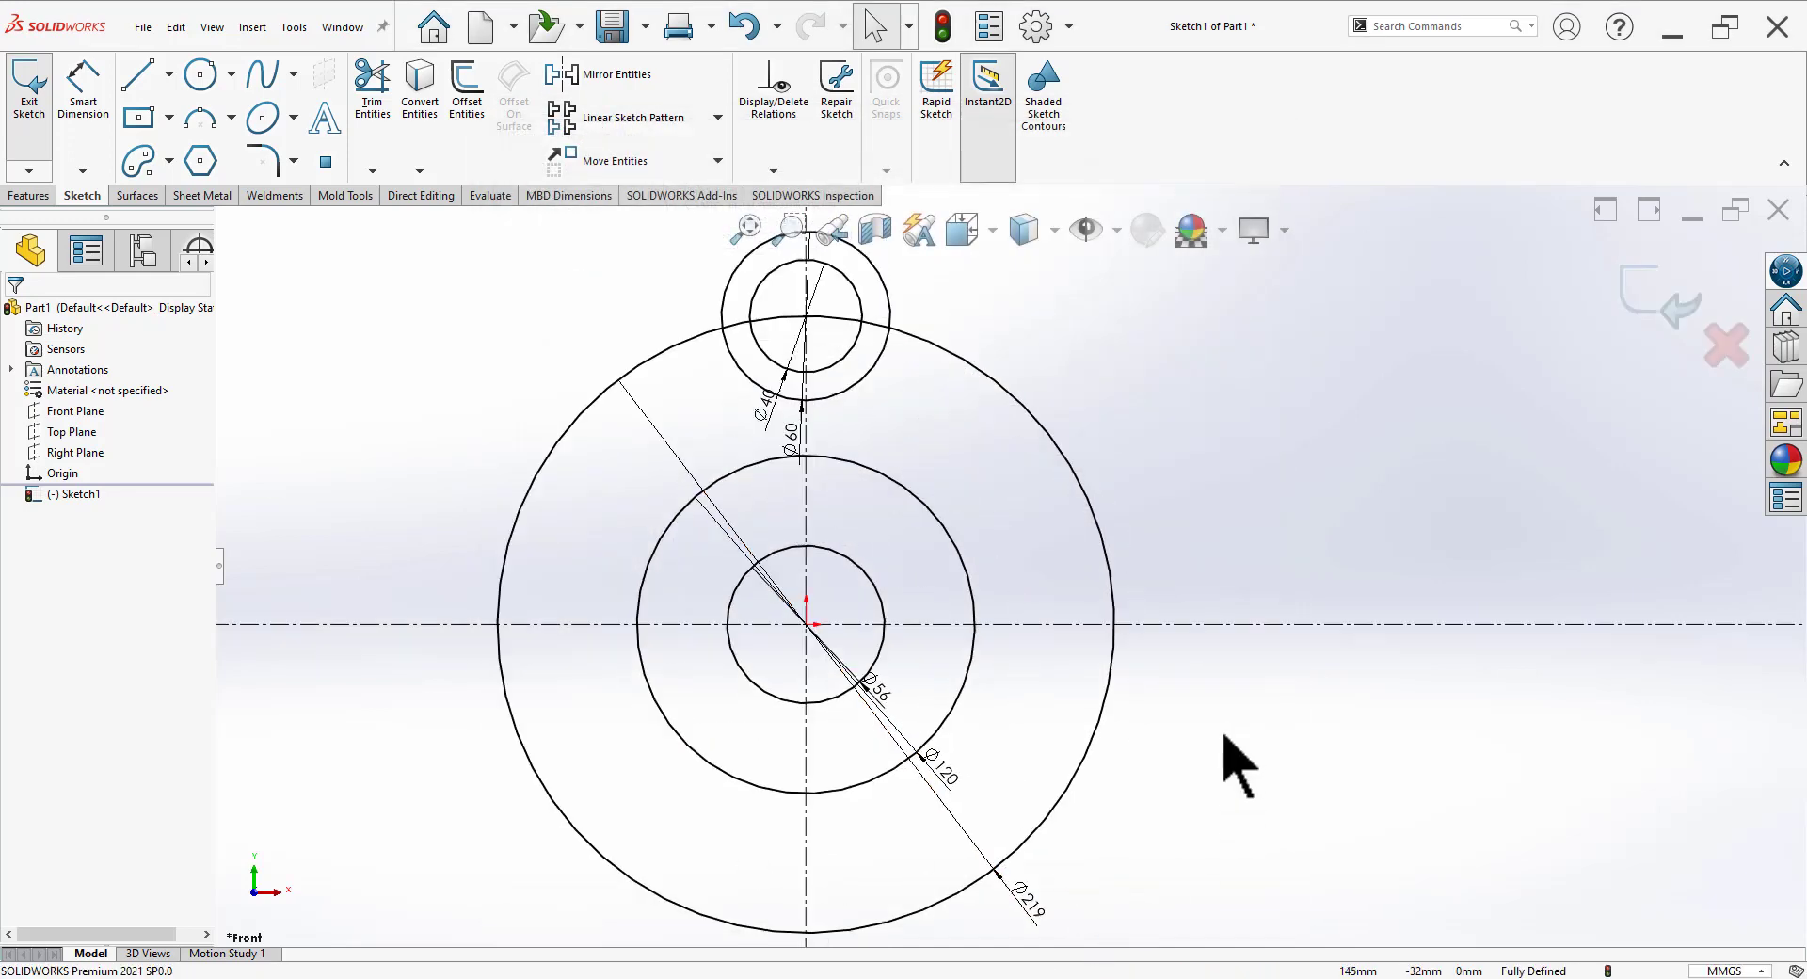
# Step: Move the Ø56, Ø120 and Ø219 labels aside and make the Ø219 circle construction geometry
pyautogui.click(947, 762)
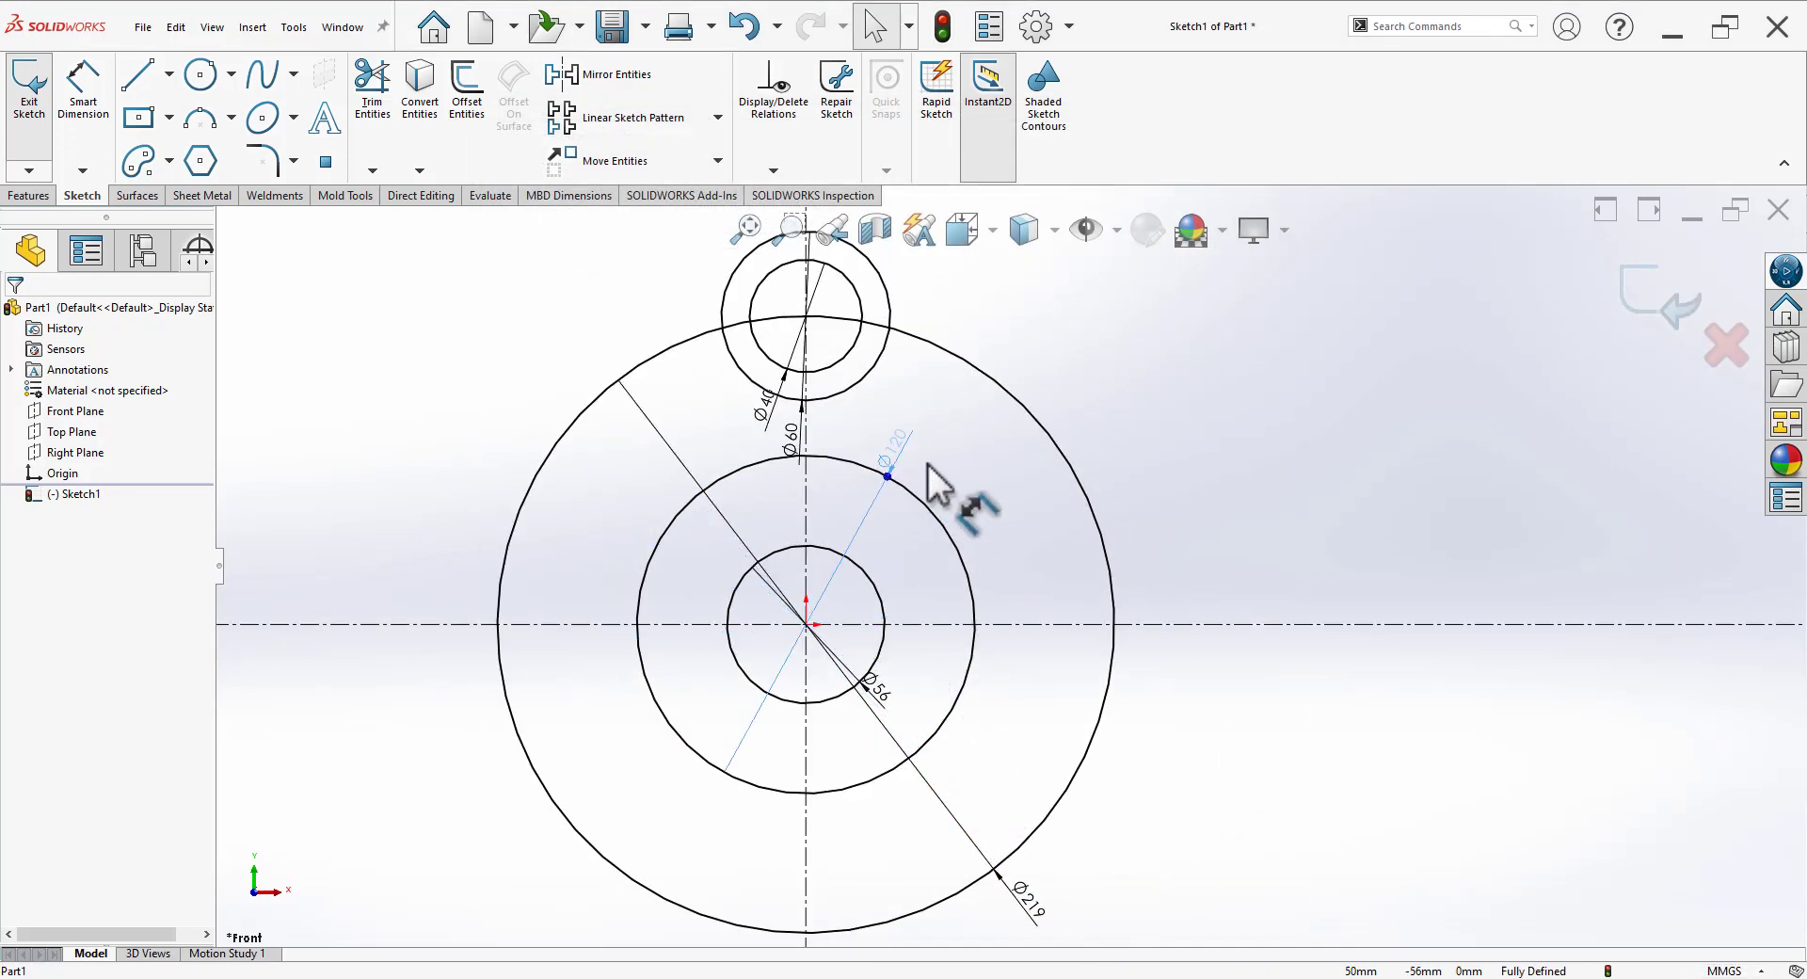
pyautogui.moveTo(874, 690); pyautogui.dragTo(951, 466)
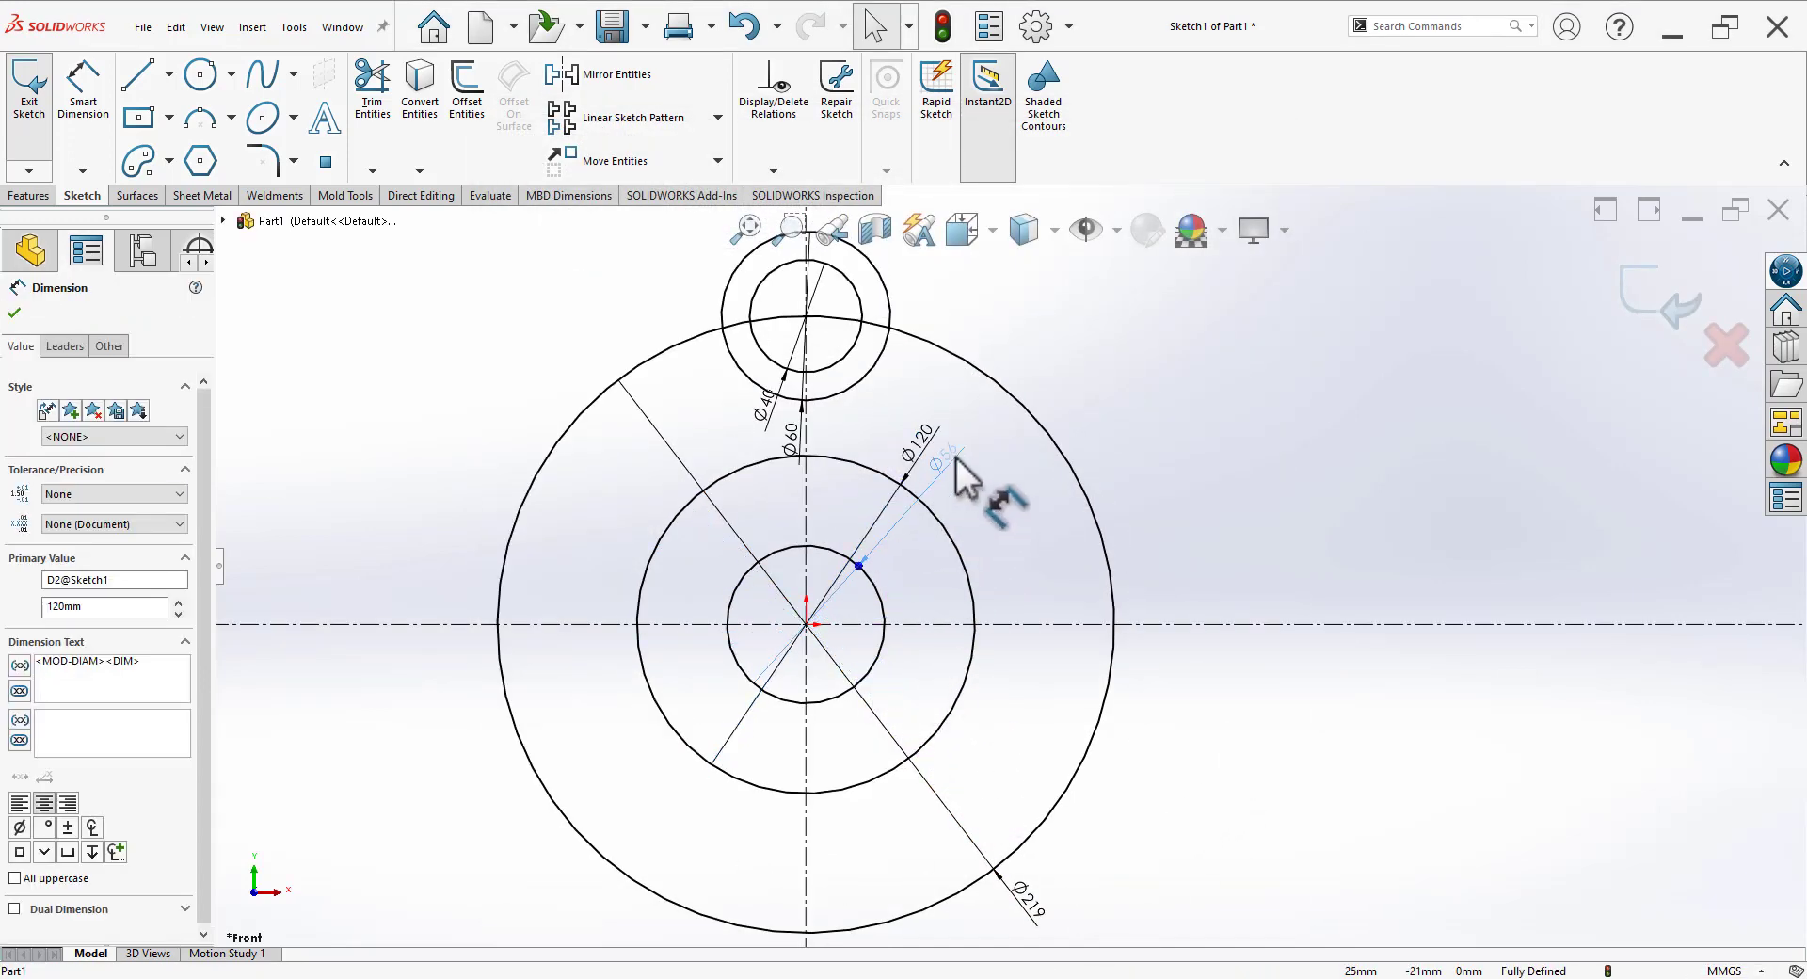
pyautogui.moveTo(1031, 908); pyautogui.dragTo(1094, 399)
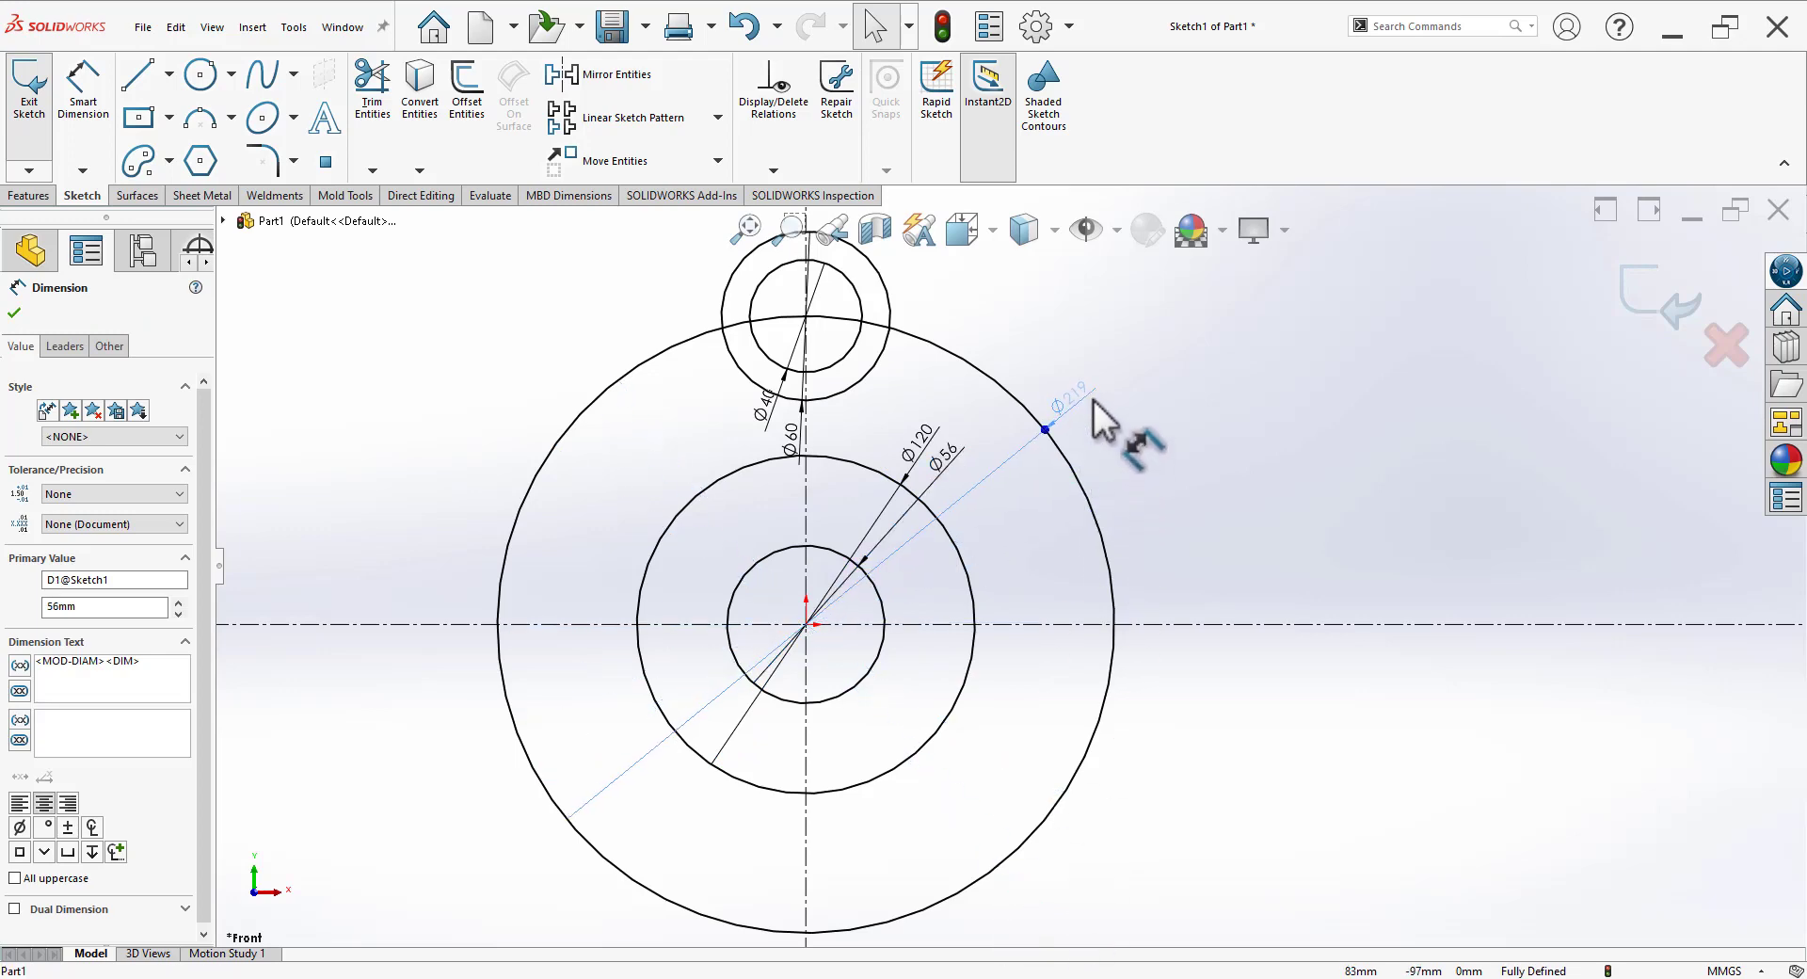
pyautogui.scroll(1, 1214, 513)
pyautogui.click(1078, 517)
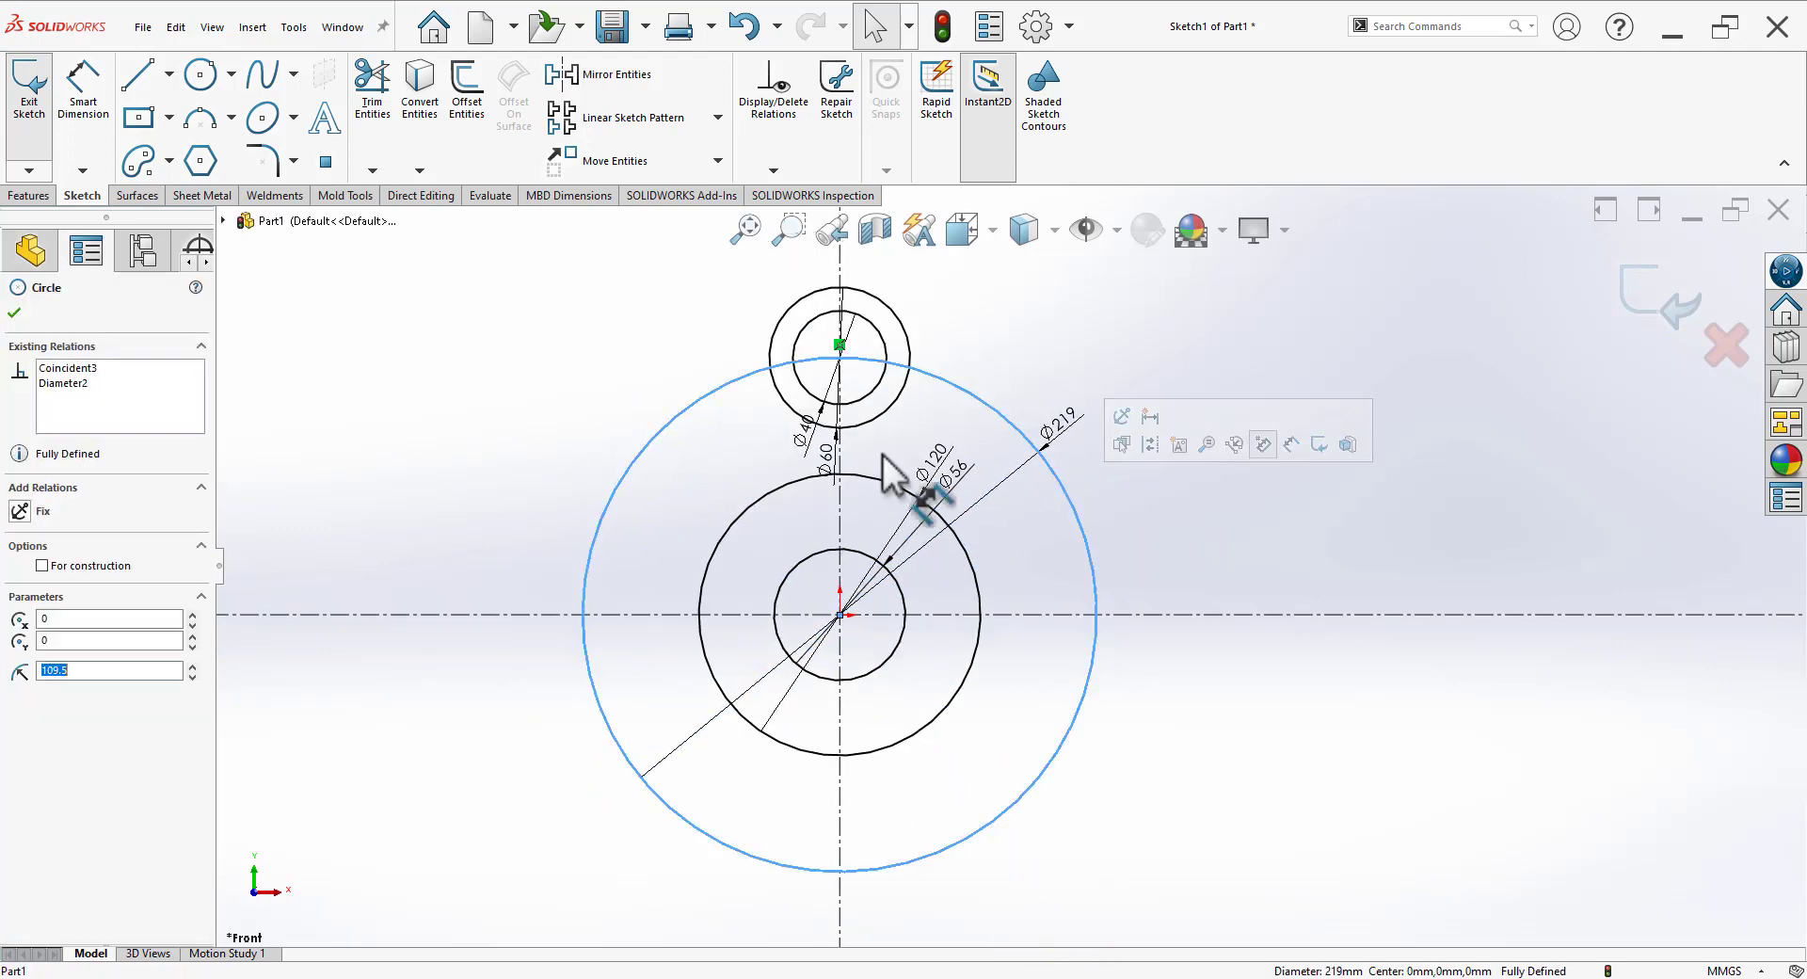
pyautogui.click(42, 566)
pyautogui.click(1265, 524)
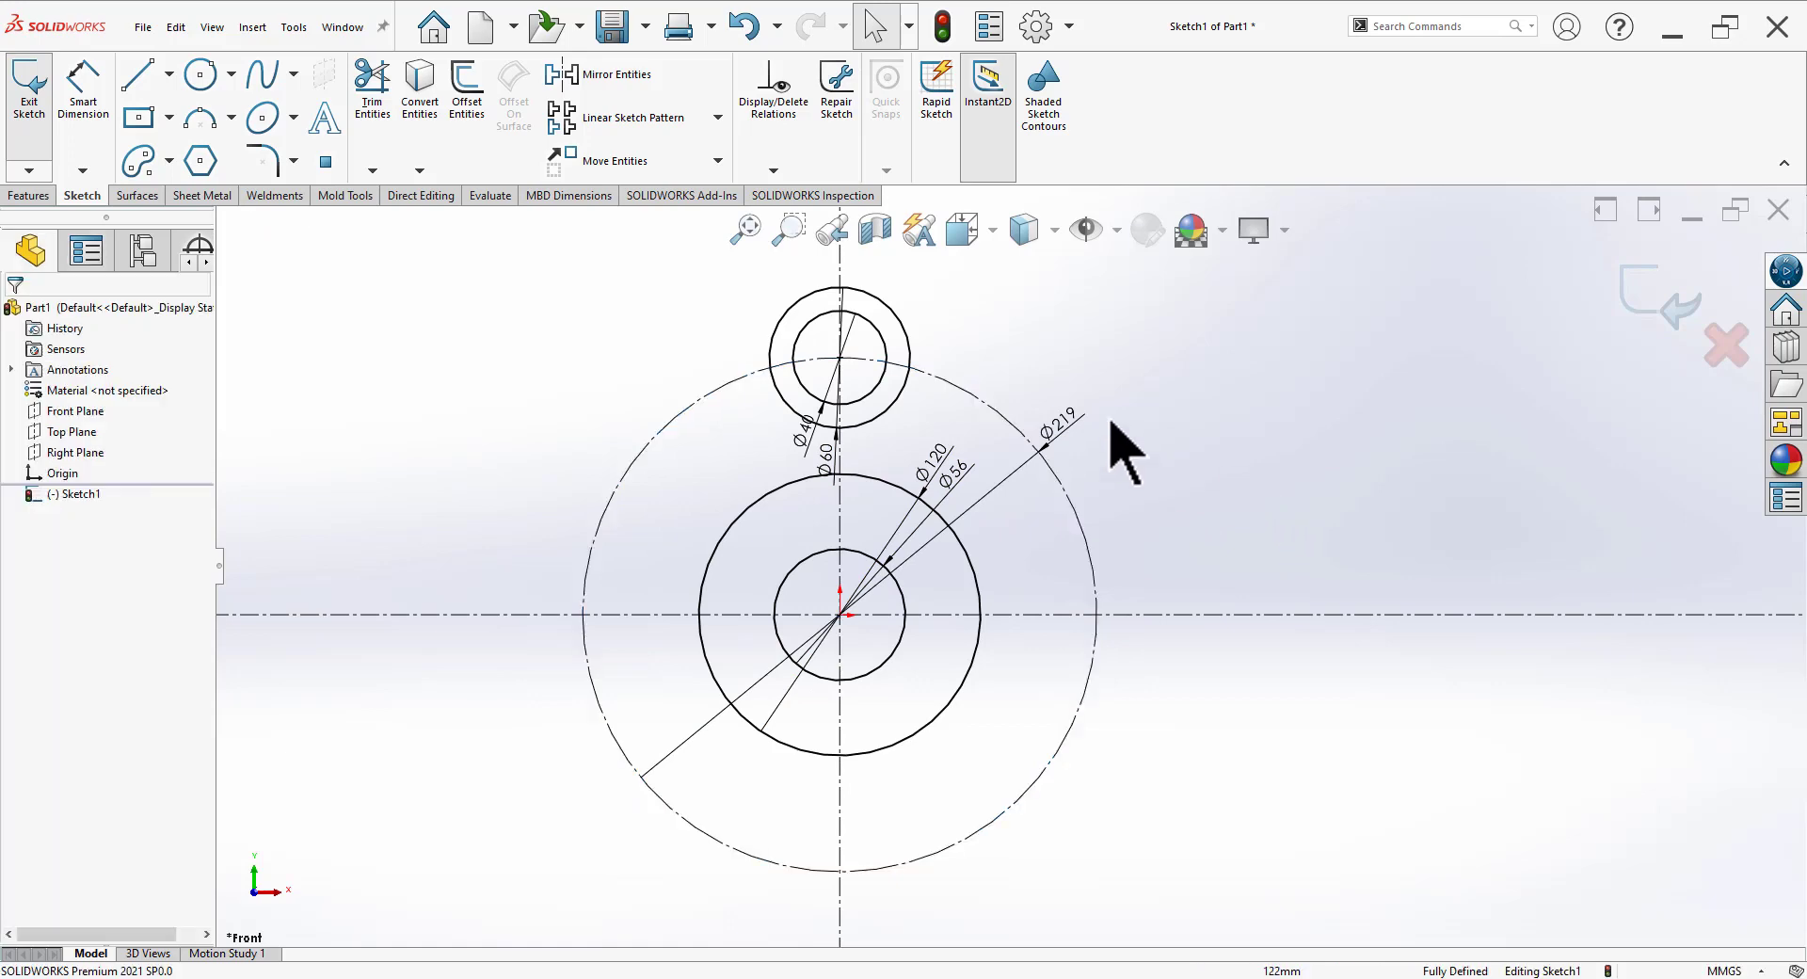
# Step: Reposition the Ø40 and Ø60 dimensions side by side at the upper right
pyautogui.scroll(1, 1127, 444)
pyautogui.moveTo(741, 452); pyautogui.dragTo(927, 287)
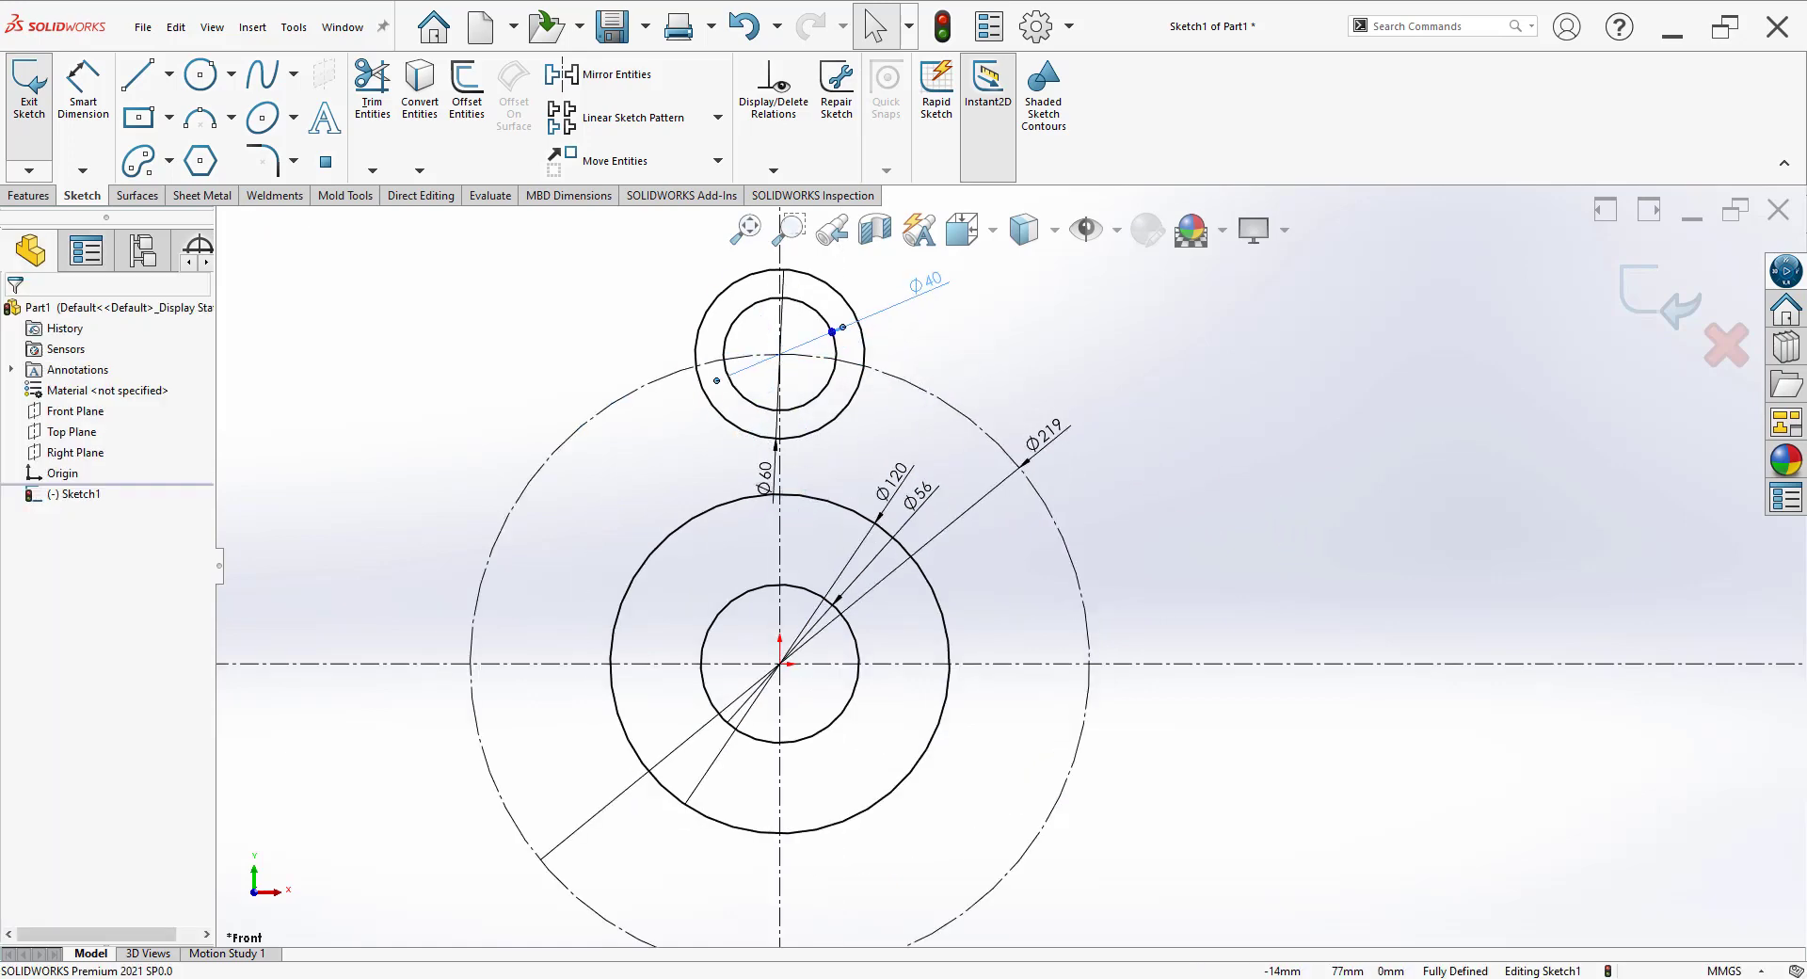
pyautogui.click(768, 475)
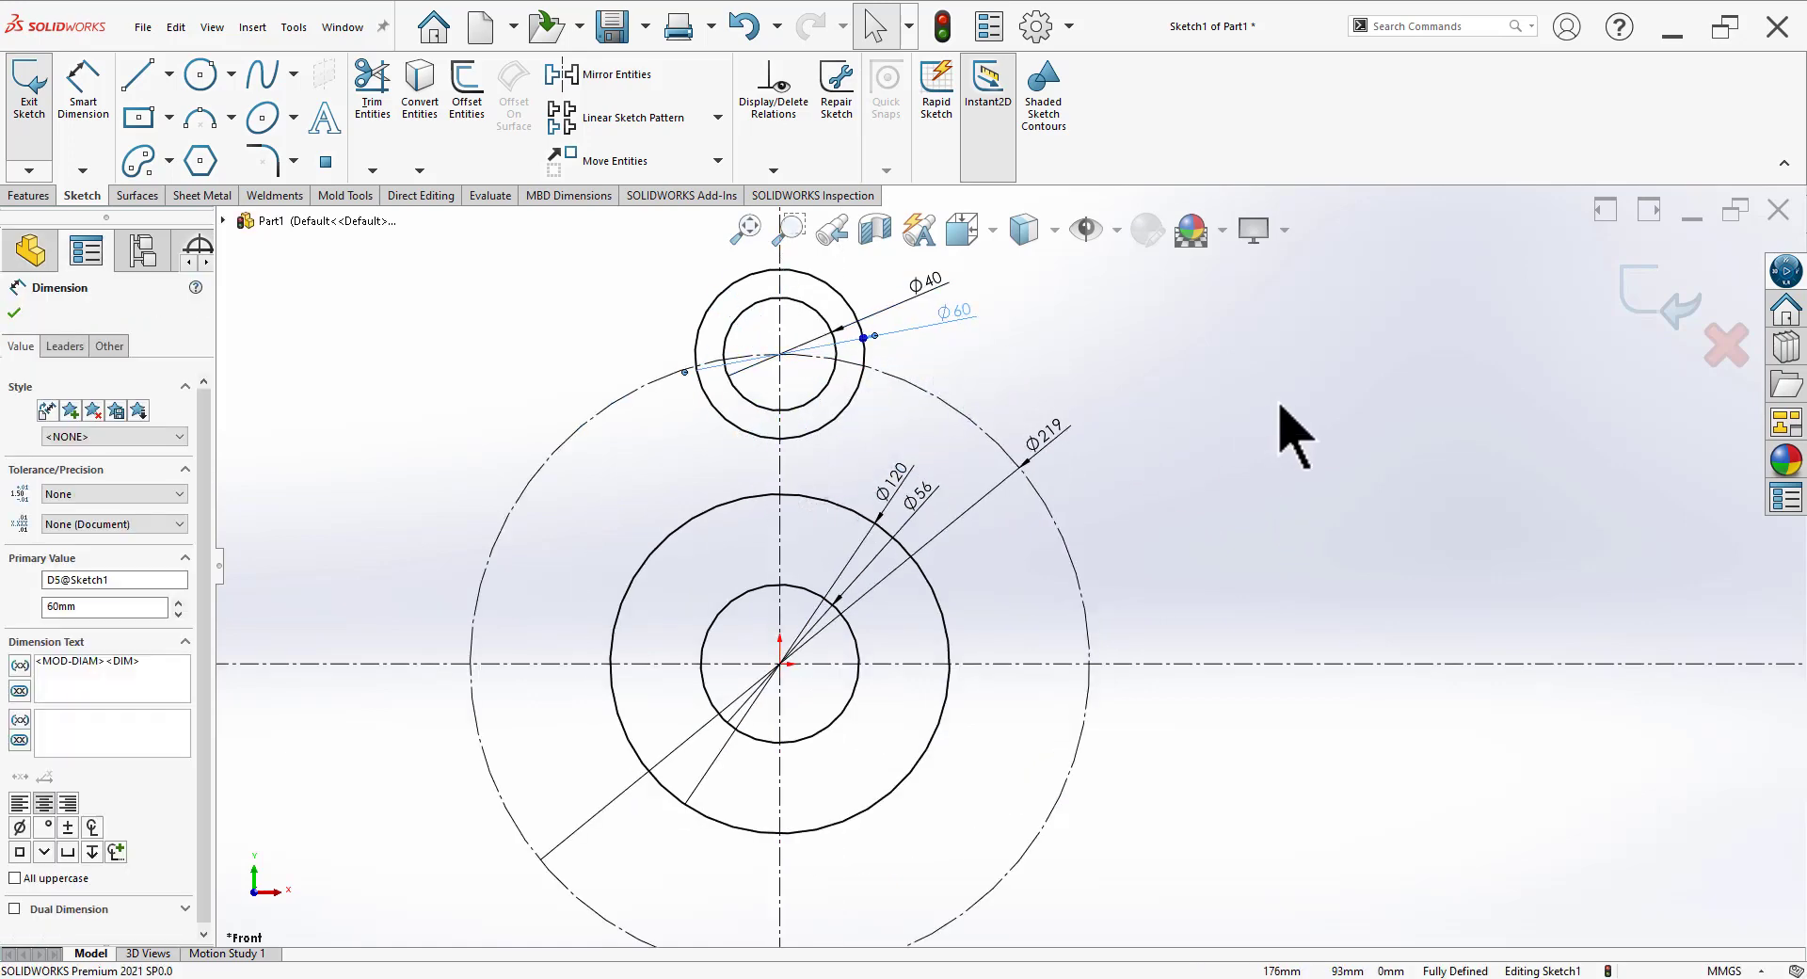
pyautogui.press('Escape')
pyautogui.hotkey('alt', 'Tab')
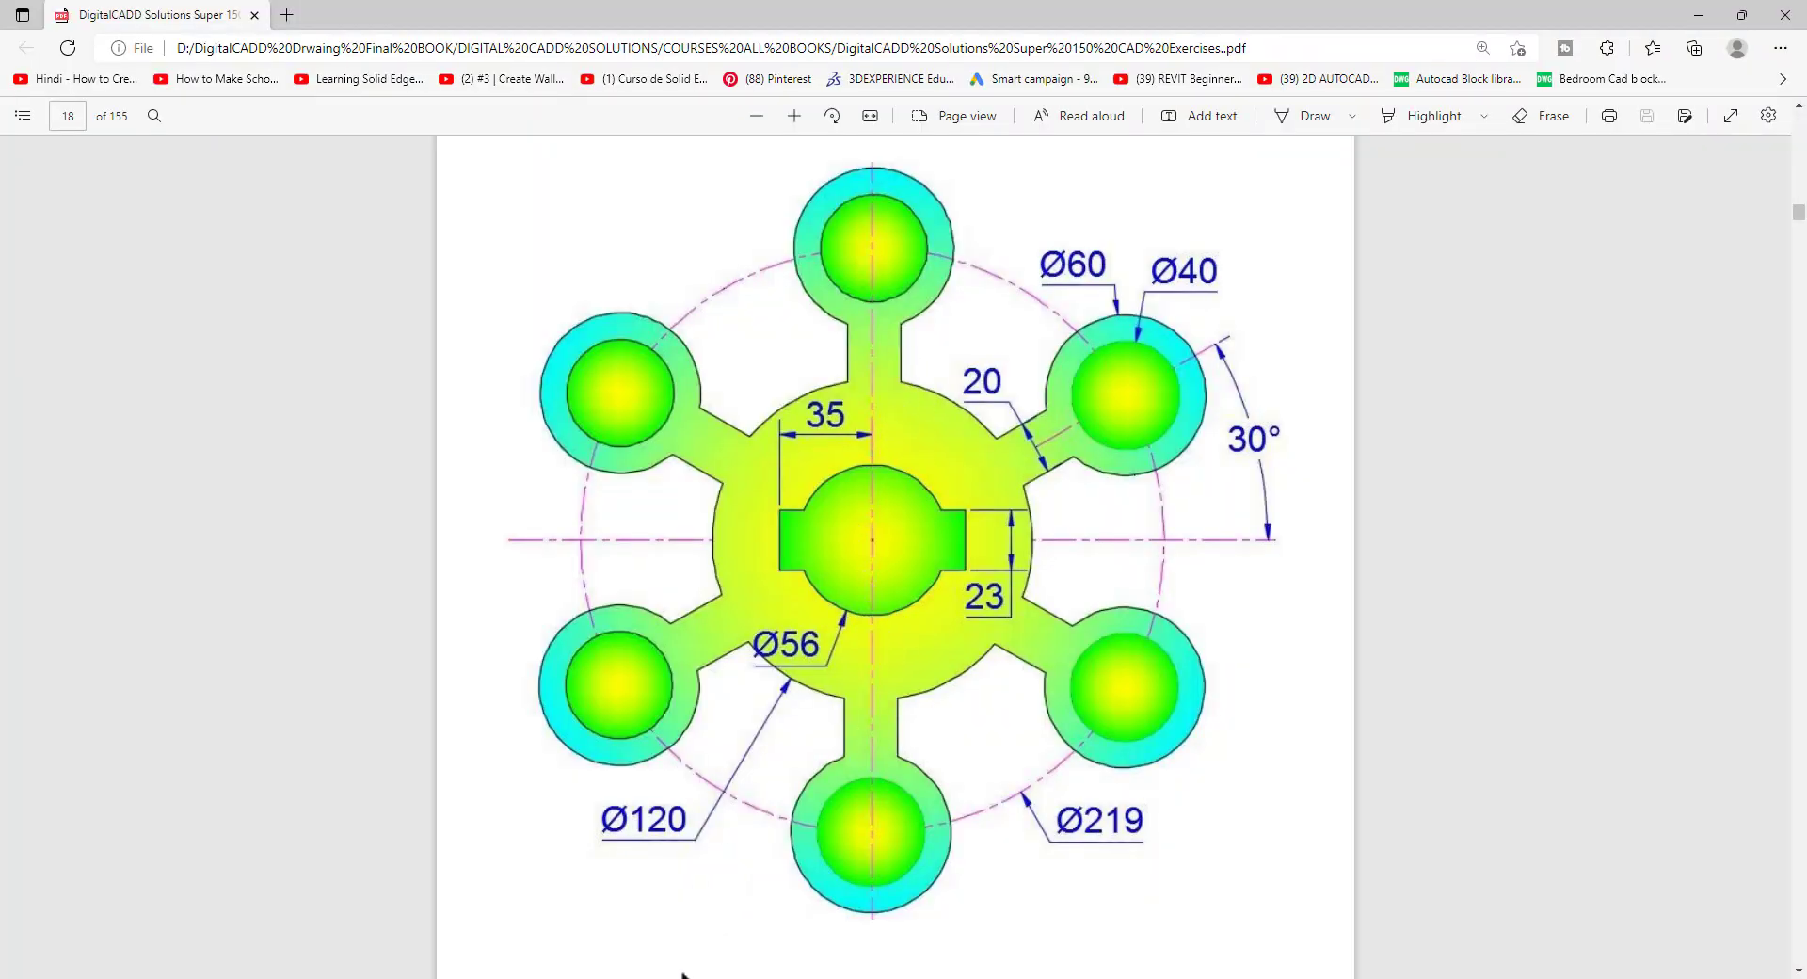
# Step: Draw a vertical line from the top lobe down toward the hub
pyautogui.hotkey('alt', 'Tab')
pyautogui.scroll(2, 829, 383)
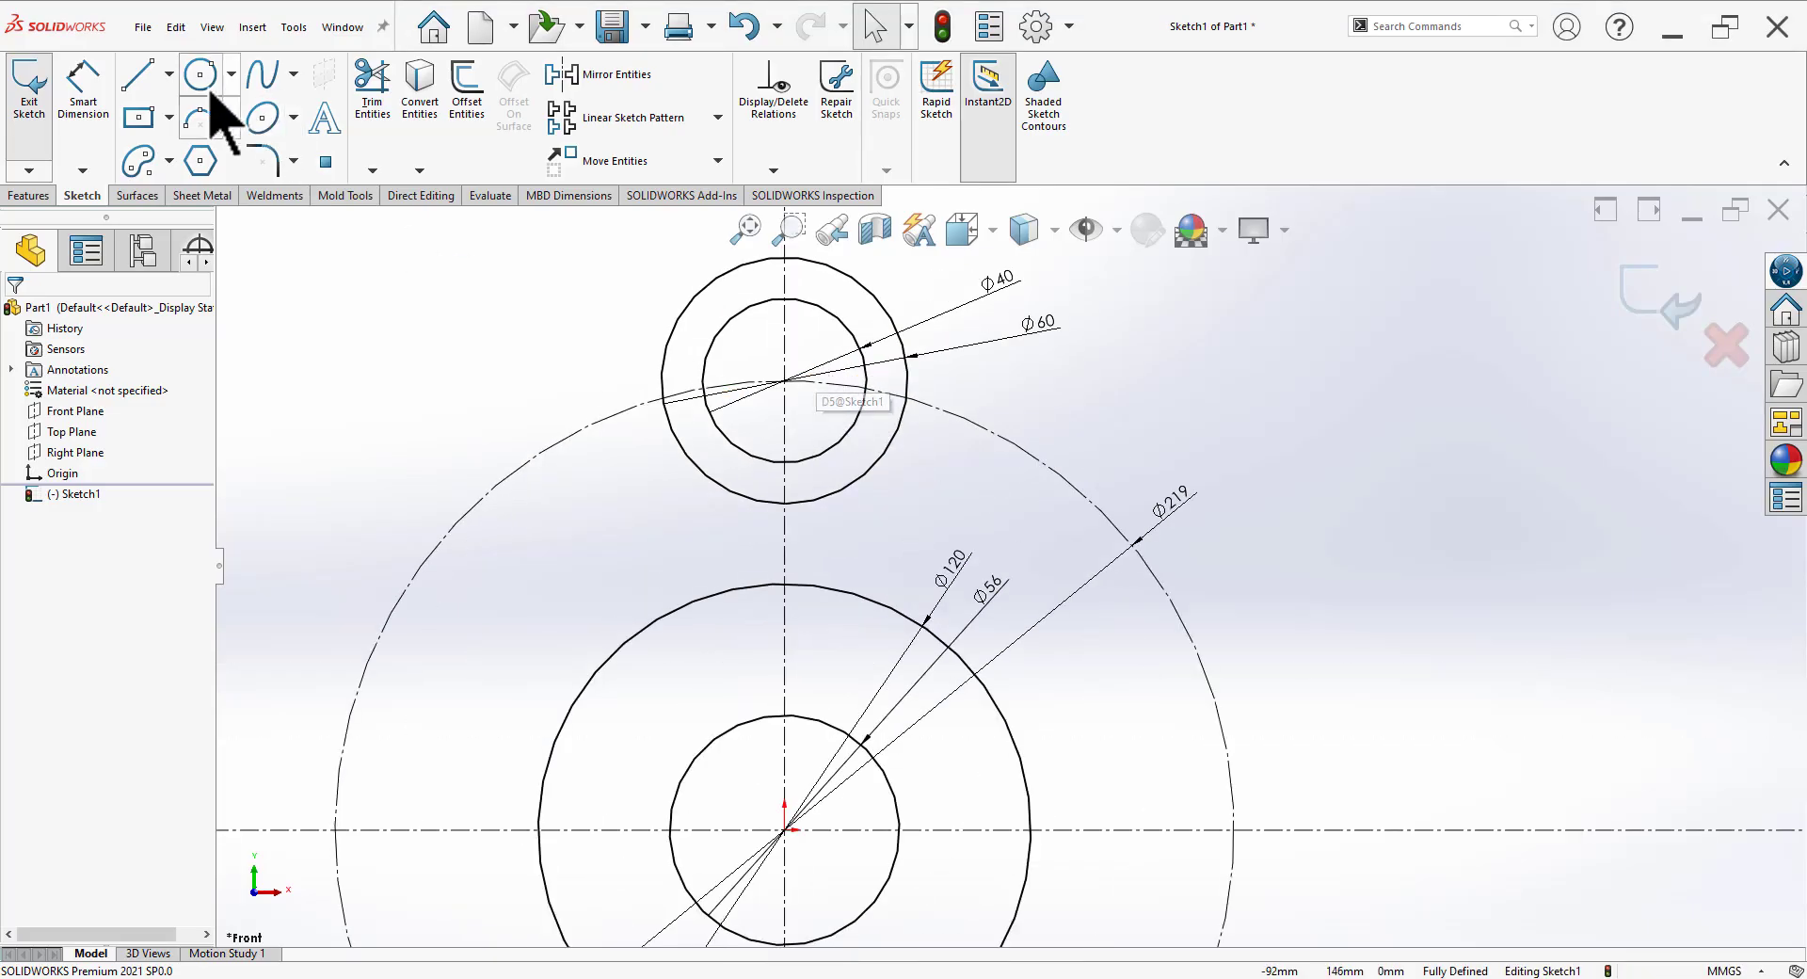
pyautogui.click(133, 81)
pyautogui.click(815, 476)
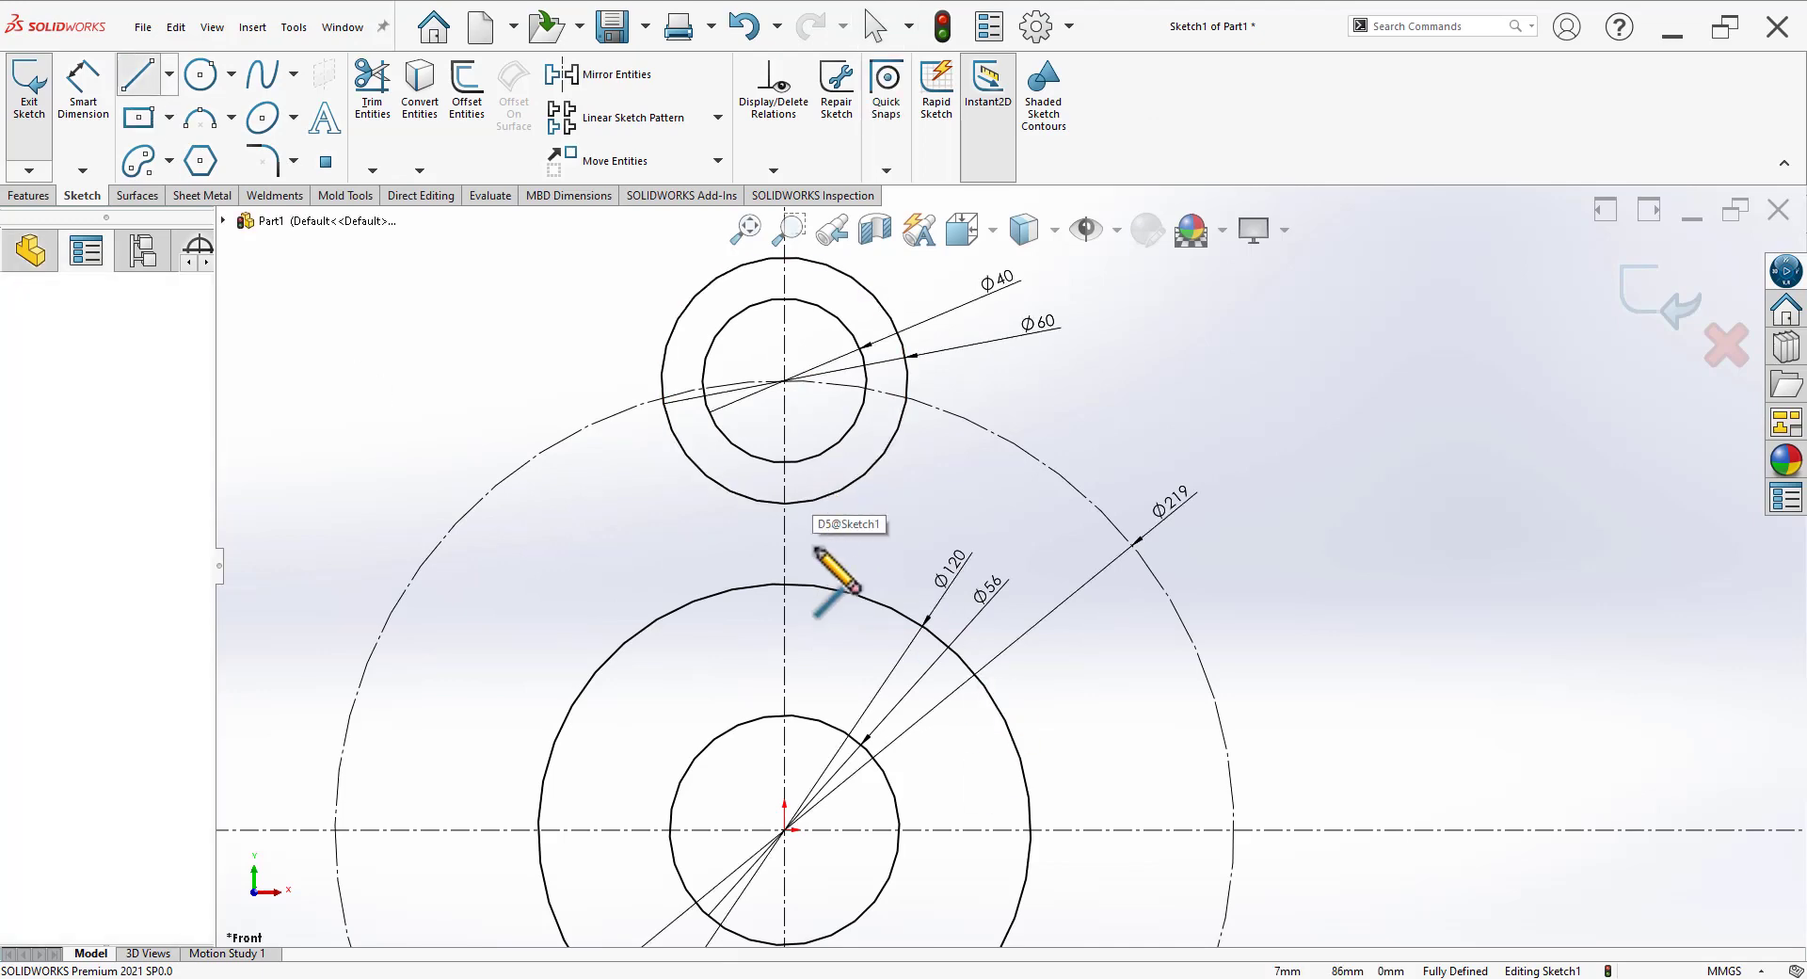
pyautogui.doubleClick(815, 617)
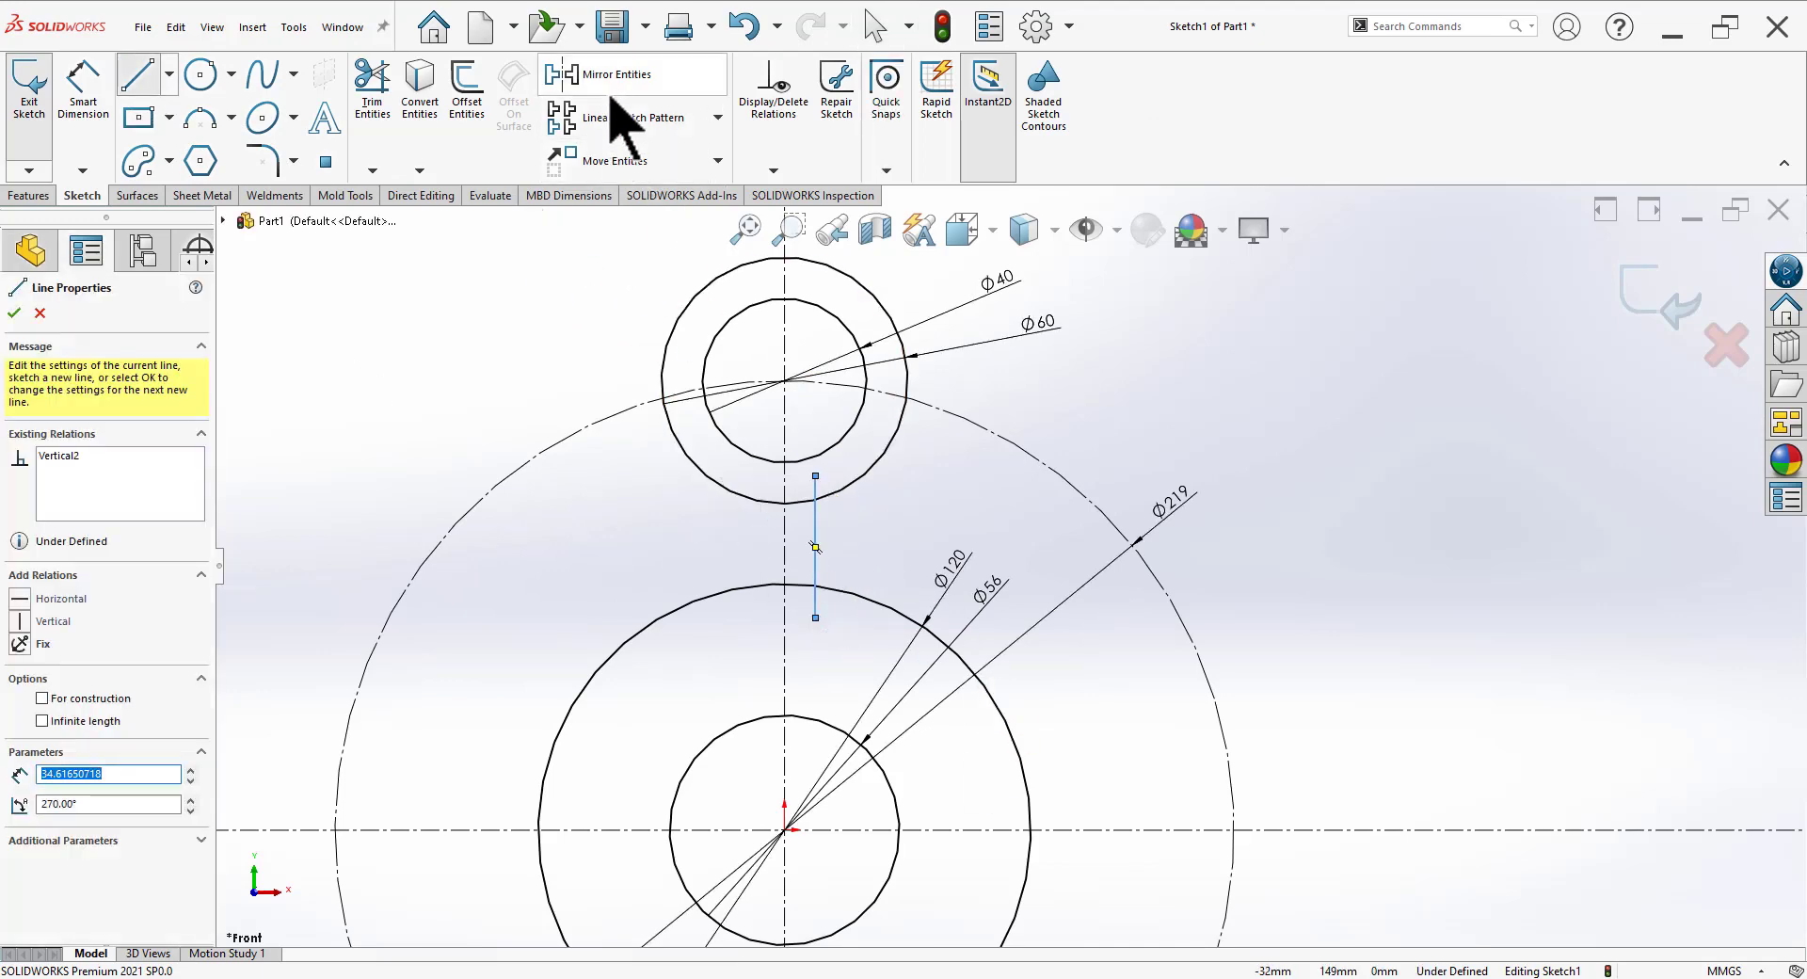
# Step: Mirror the arm line about the vertical centerline to form the arm's second side
pyautogui.press('m')
pyautogui.click(91, 547)
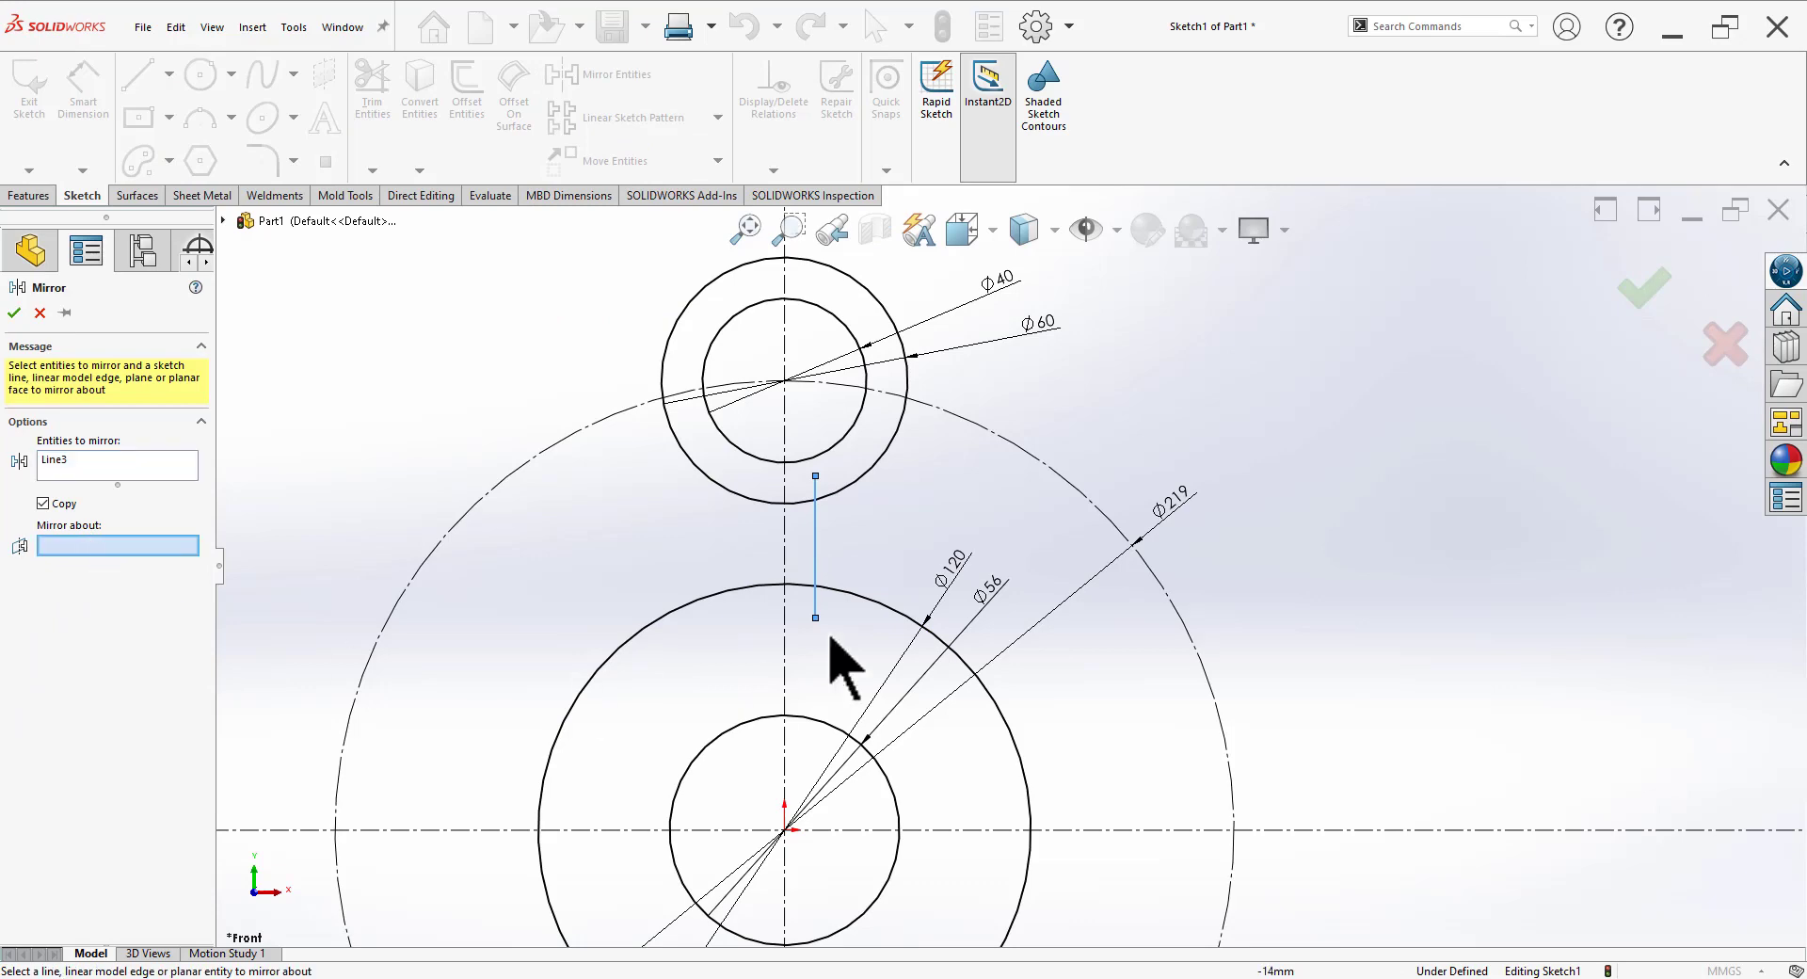
pyautogui.click(787, 550)
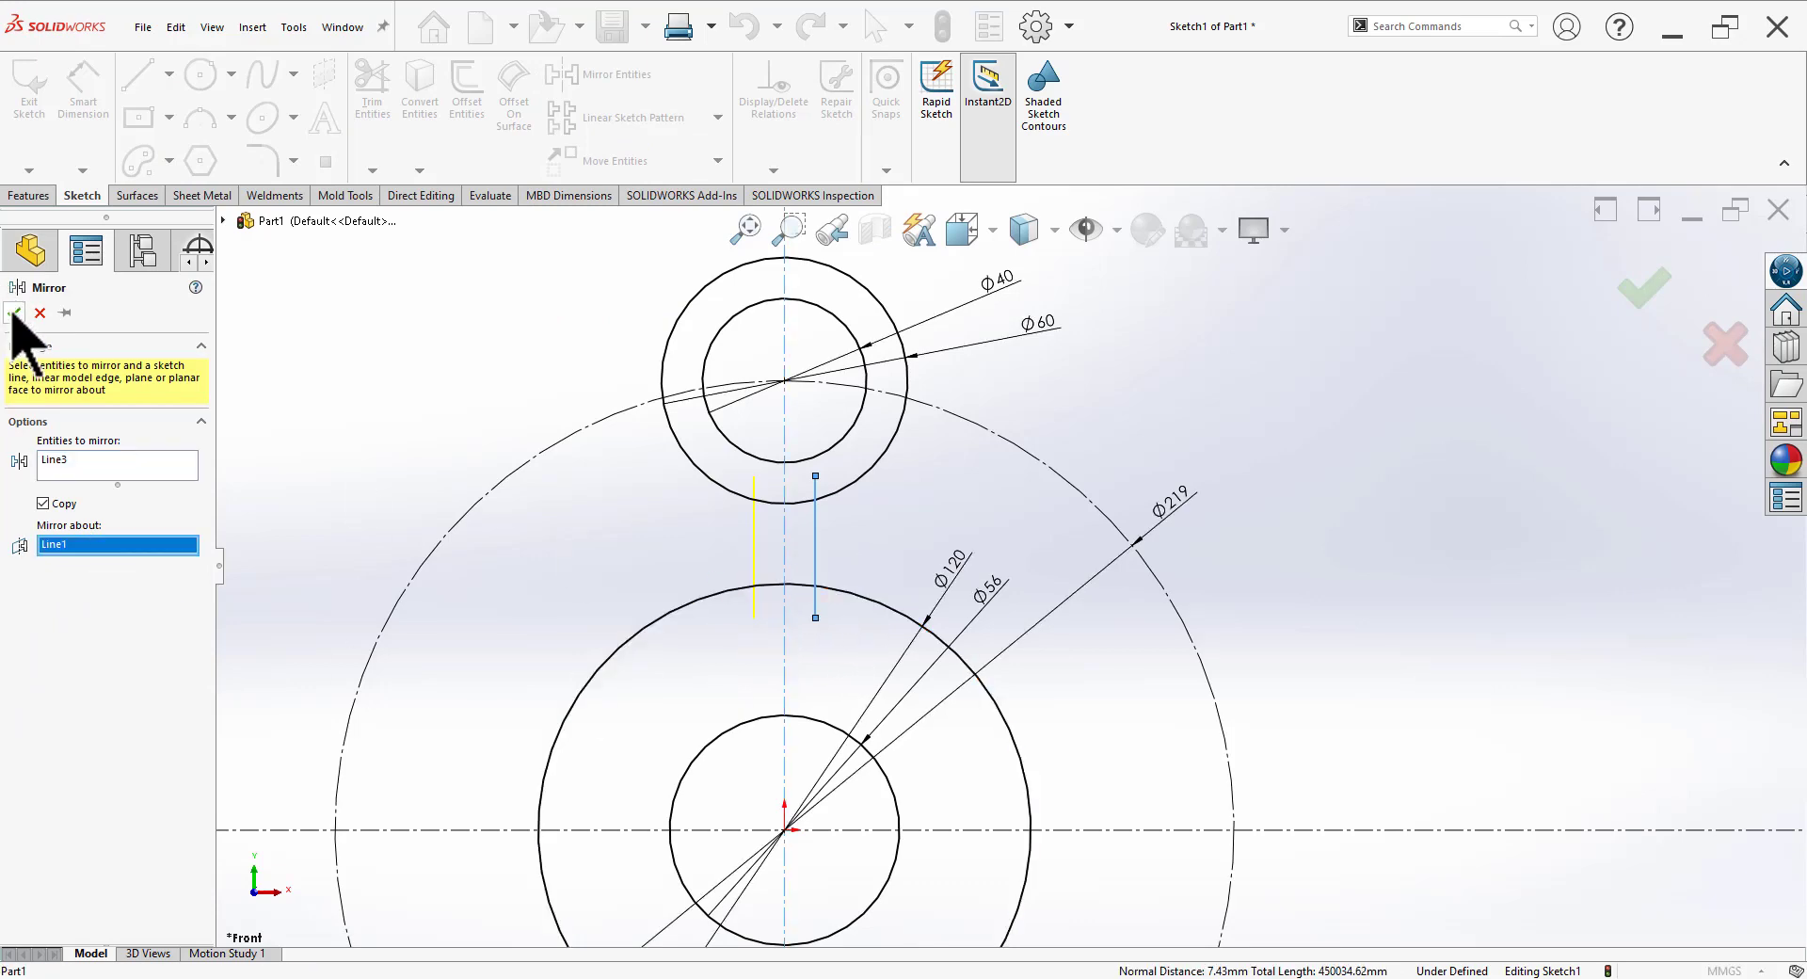
pyautogui.click(15, 313)
pyautogui.hotkey('alt', 'Tab')
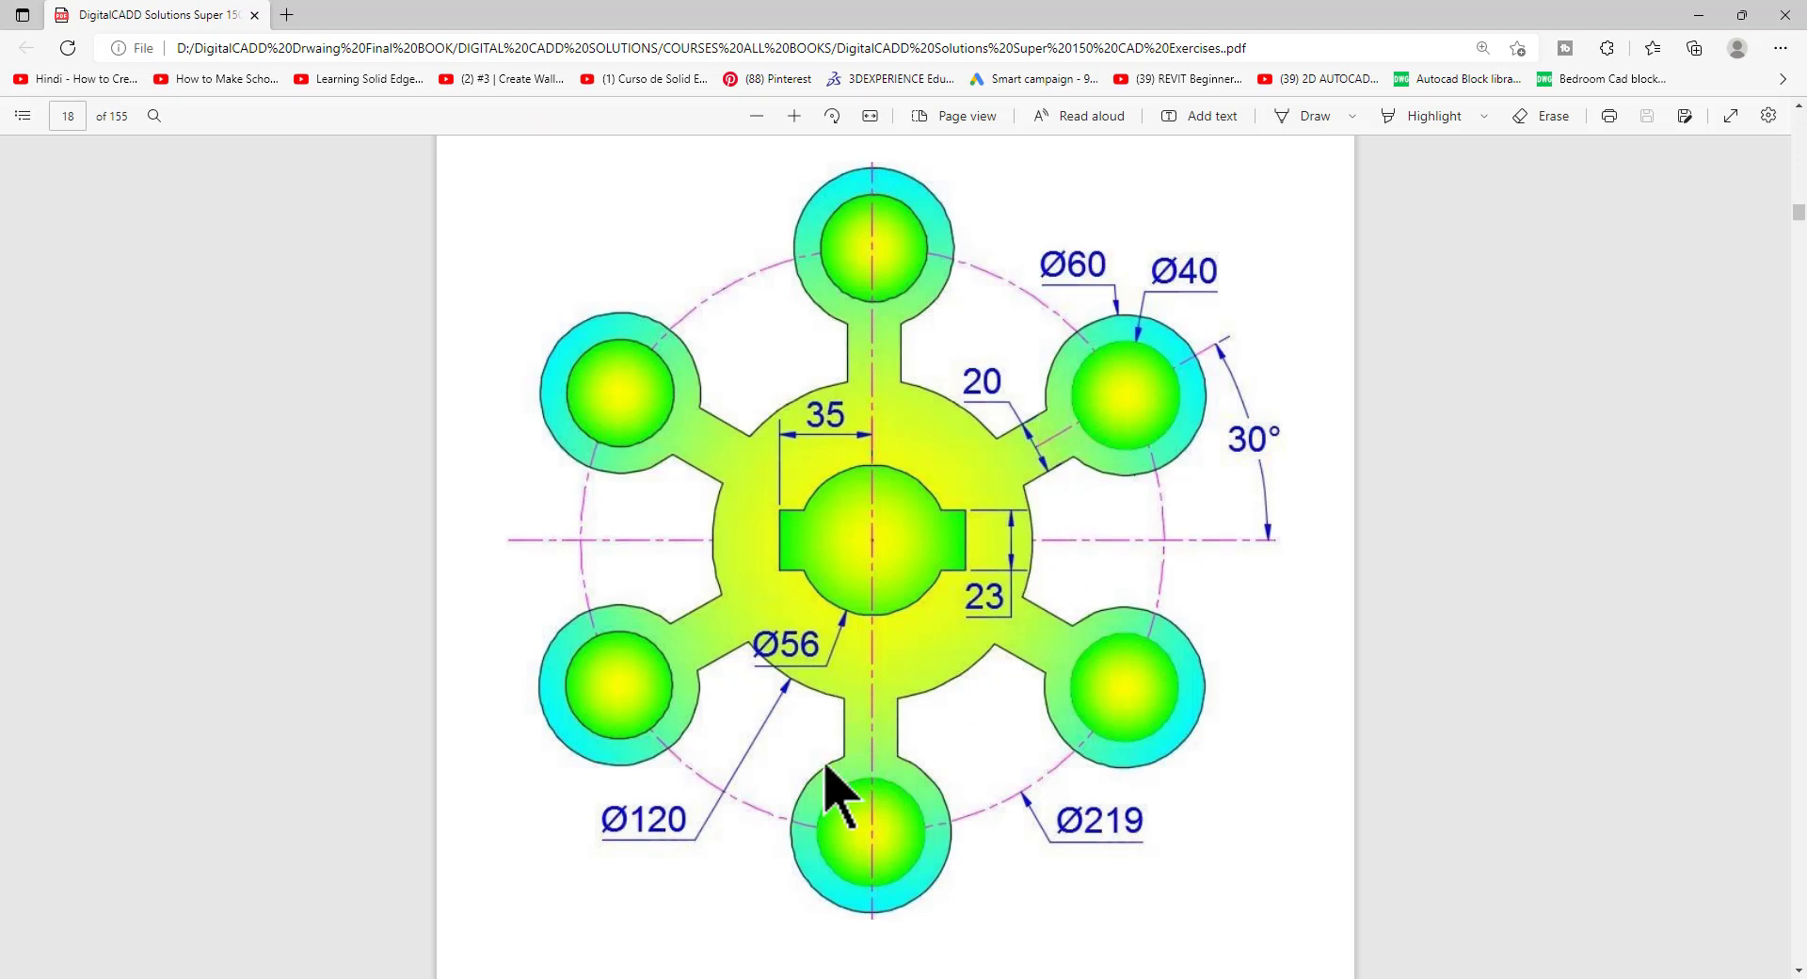
pyautogui.hotkey('alt', 'Tab')
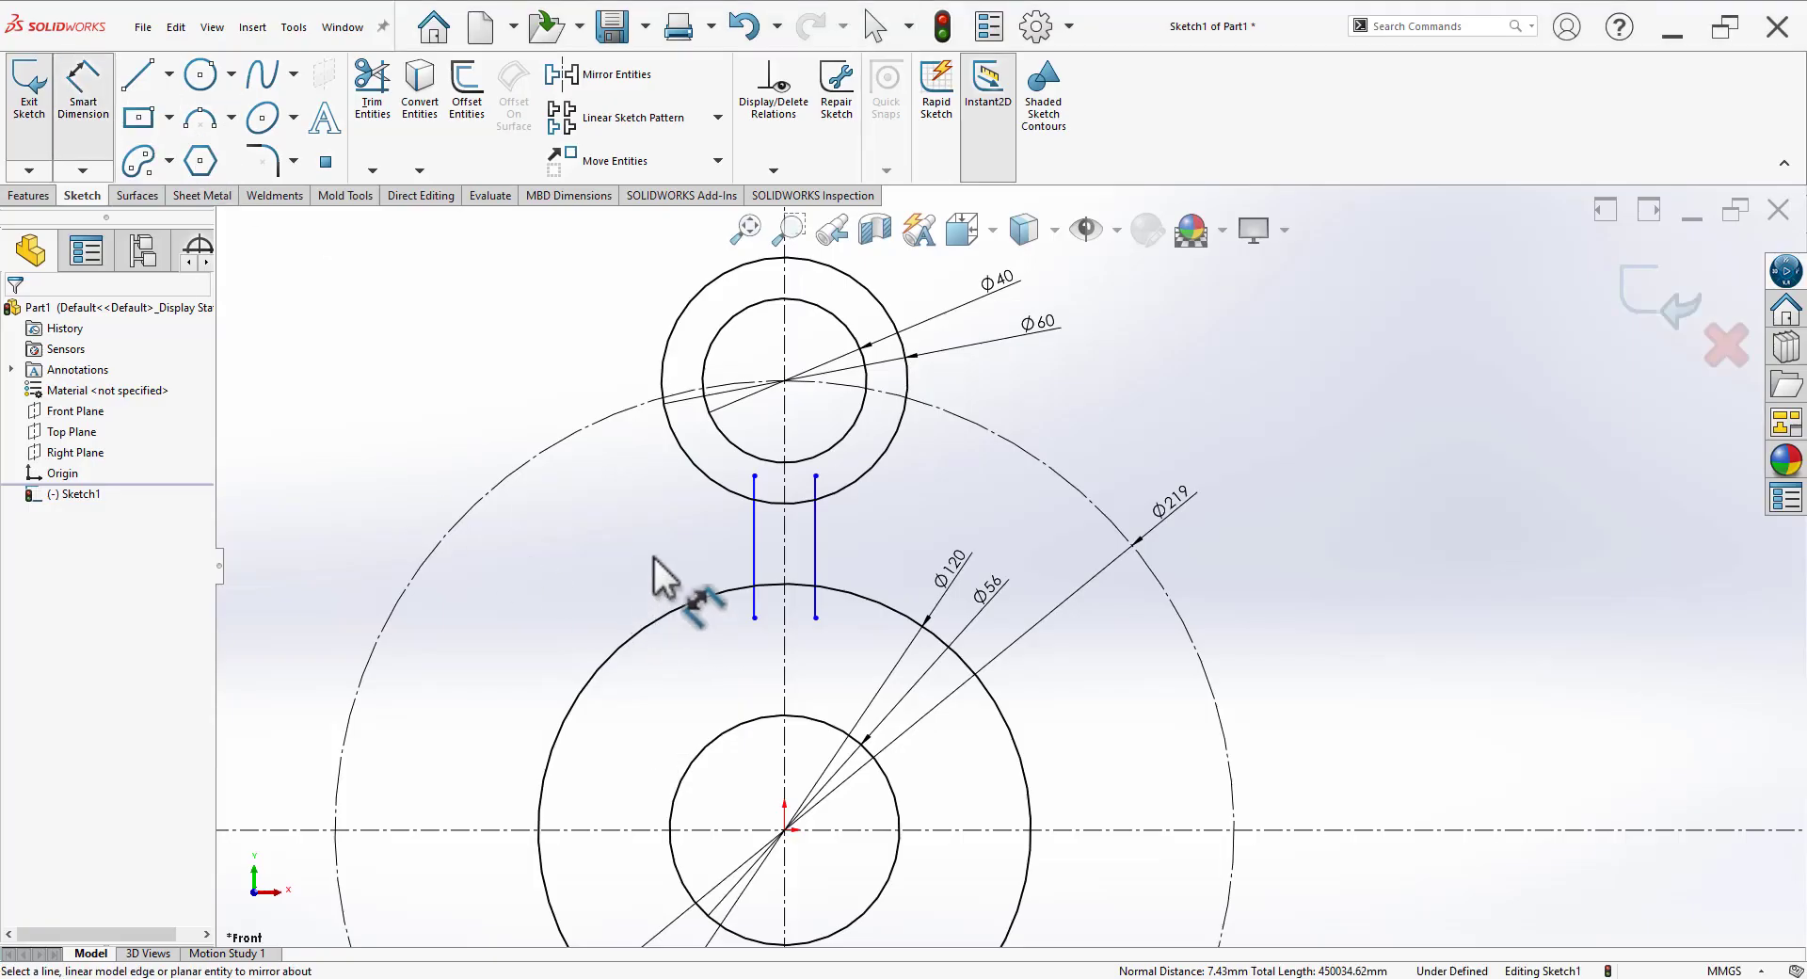
# Step: Dimension the two arm lines 20 mm apart
pyautogui.click(756, 544)
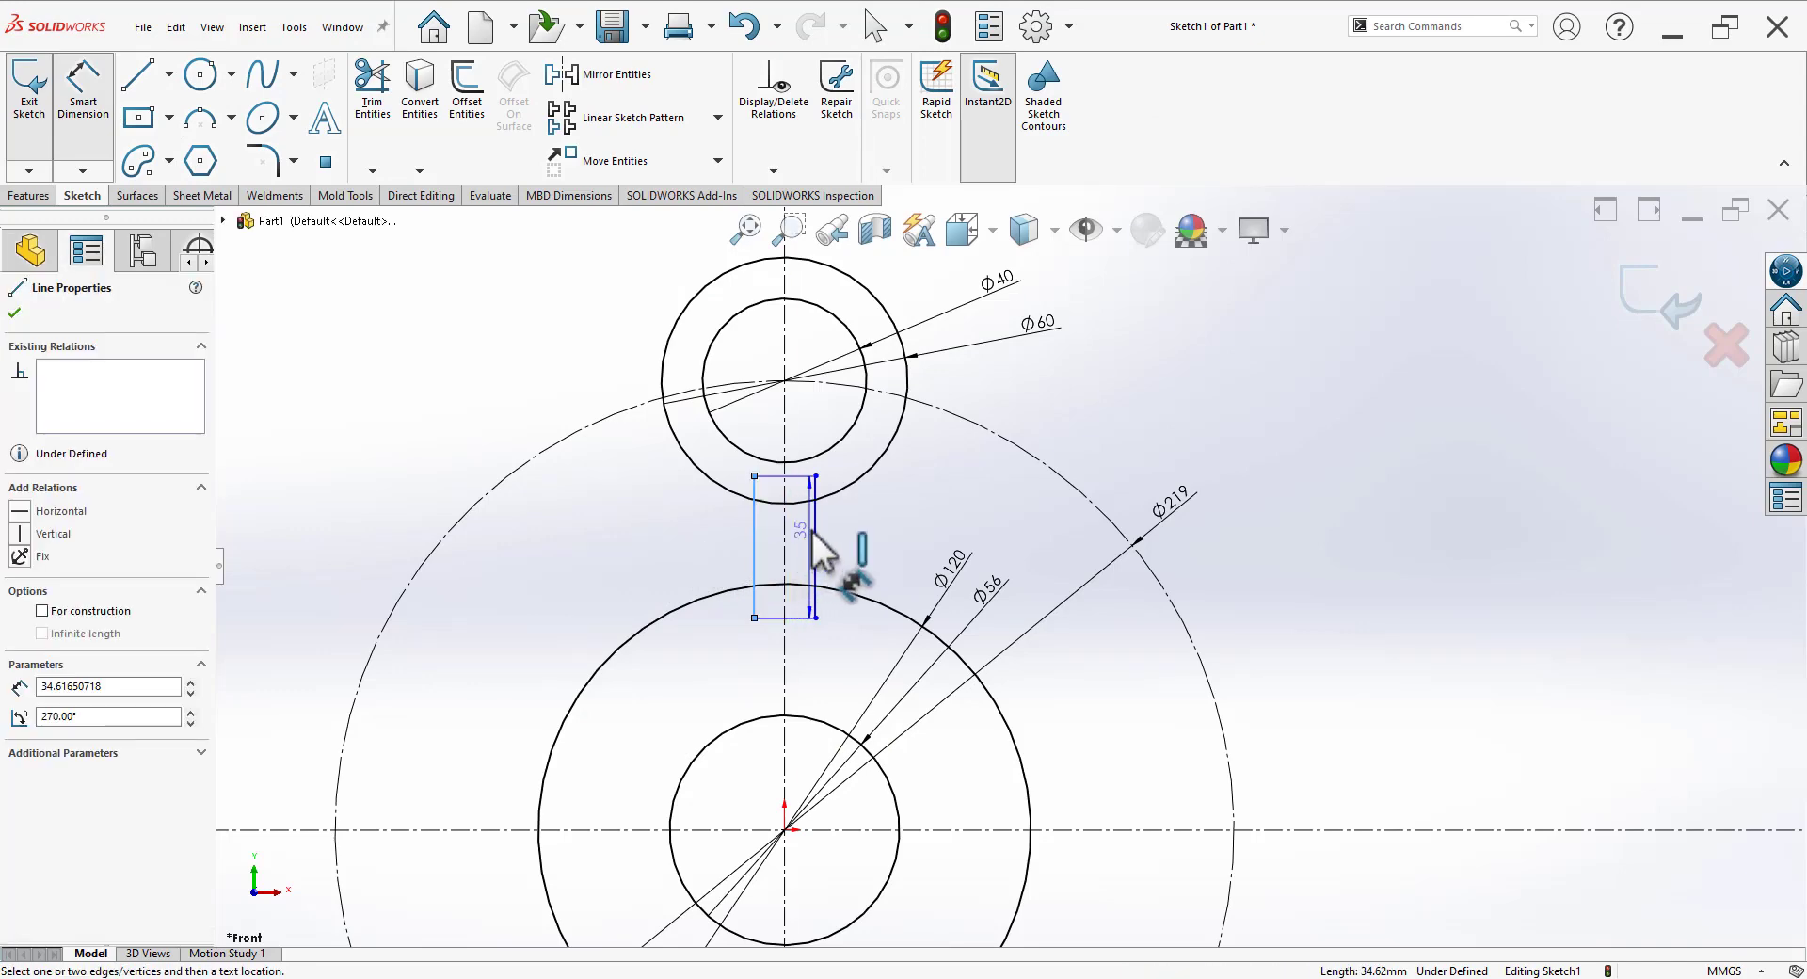
pyautogui.click(816, 555)
pyautogui.click(915, 533)
pyautogui.write('20')
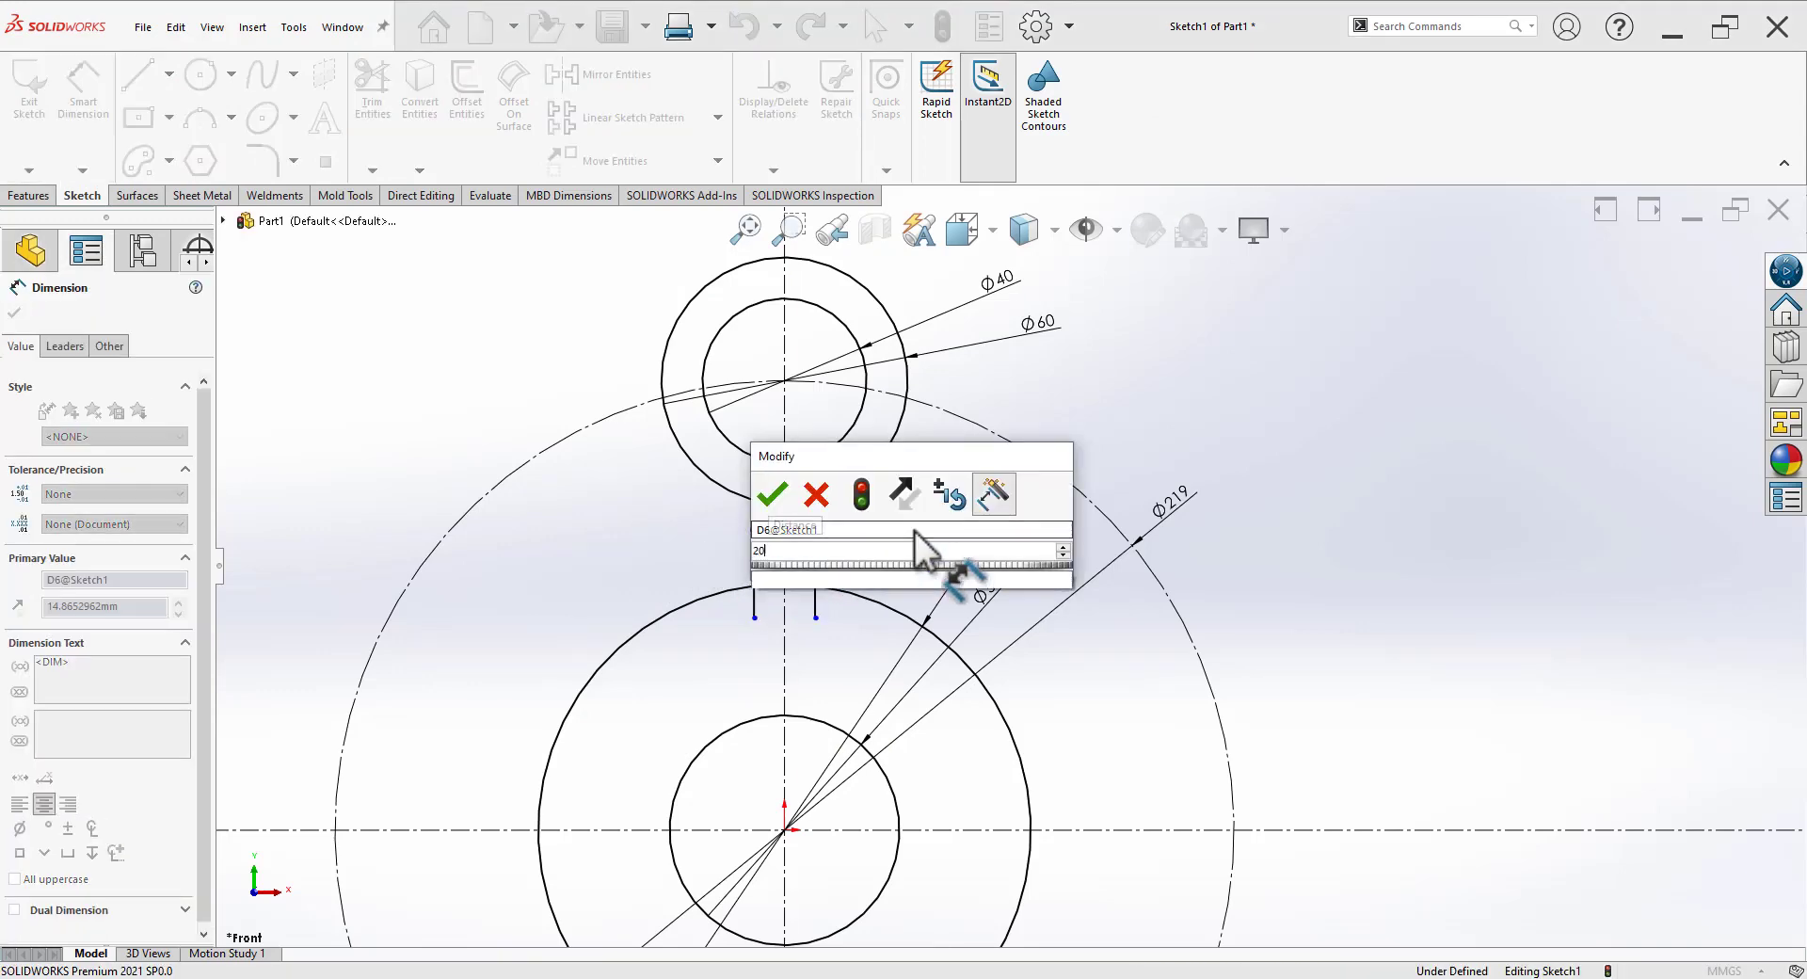
pyautogui.press('Return')
pyautogui.press('Escape')
pyautogui.press('Escape')
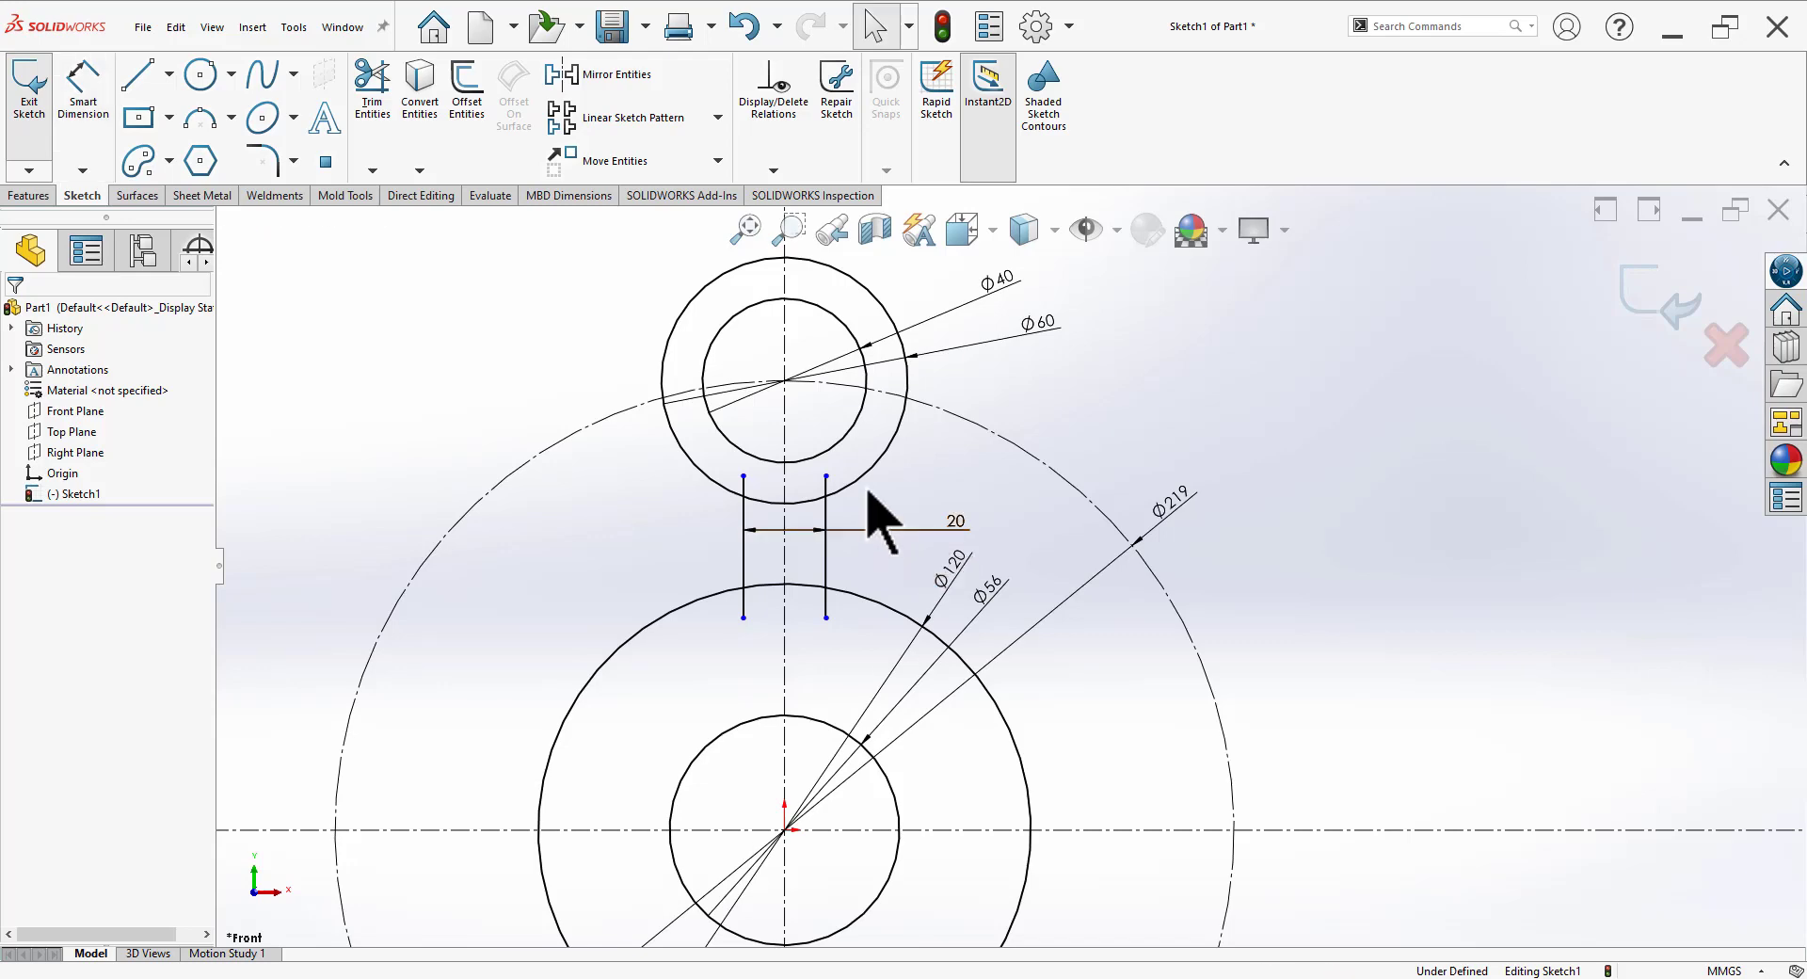
pyautogui.scroll(-2, 856, 508)
# Step: Make the upper arm-line ends coincident with the Ø60 circle
pyautogui.click(825, 482)
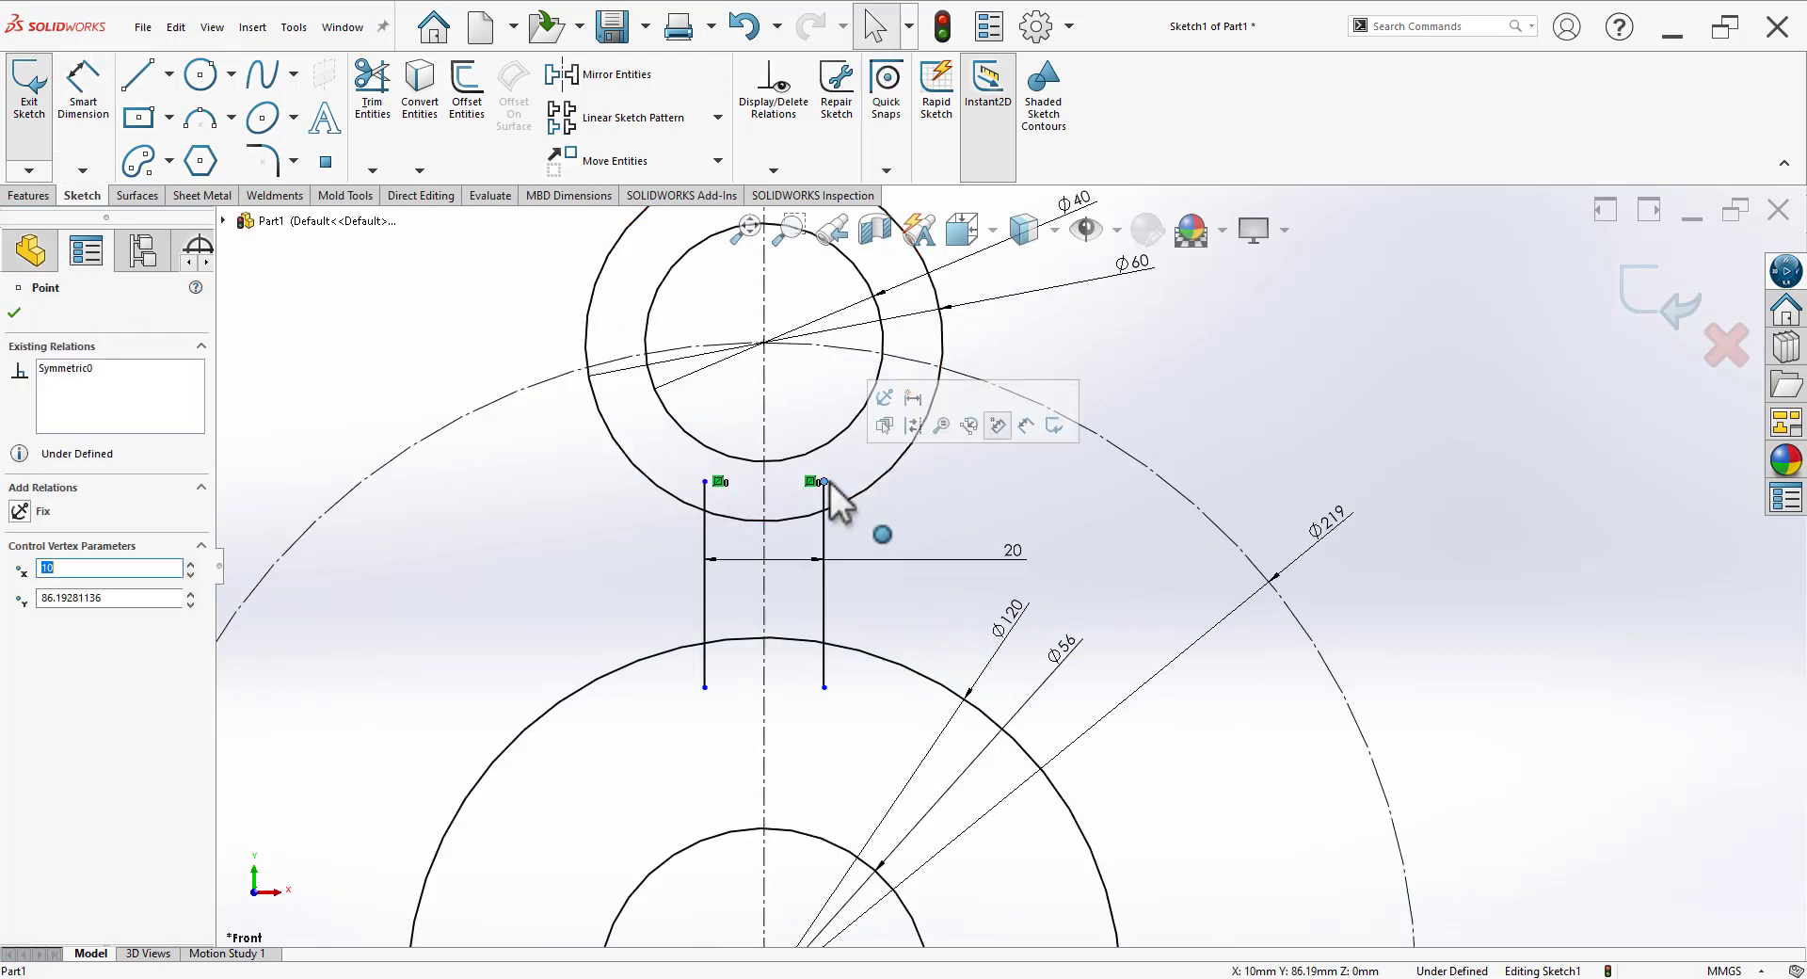
pyautogui.keyDown('ctrl'); pyautogui.click(892, 471); pyautogui.keyUp('ctrl')
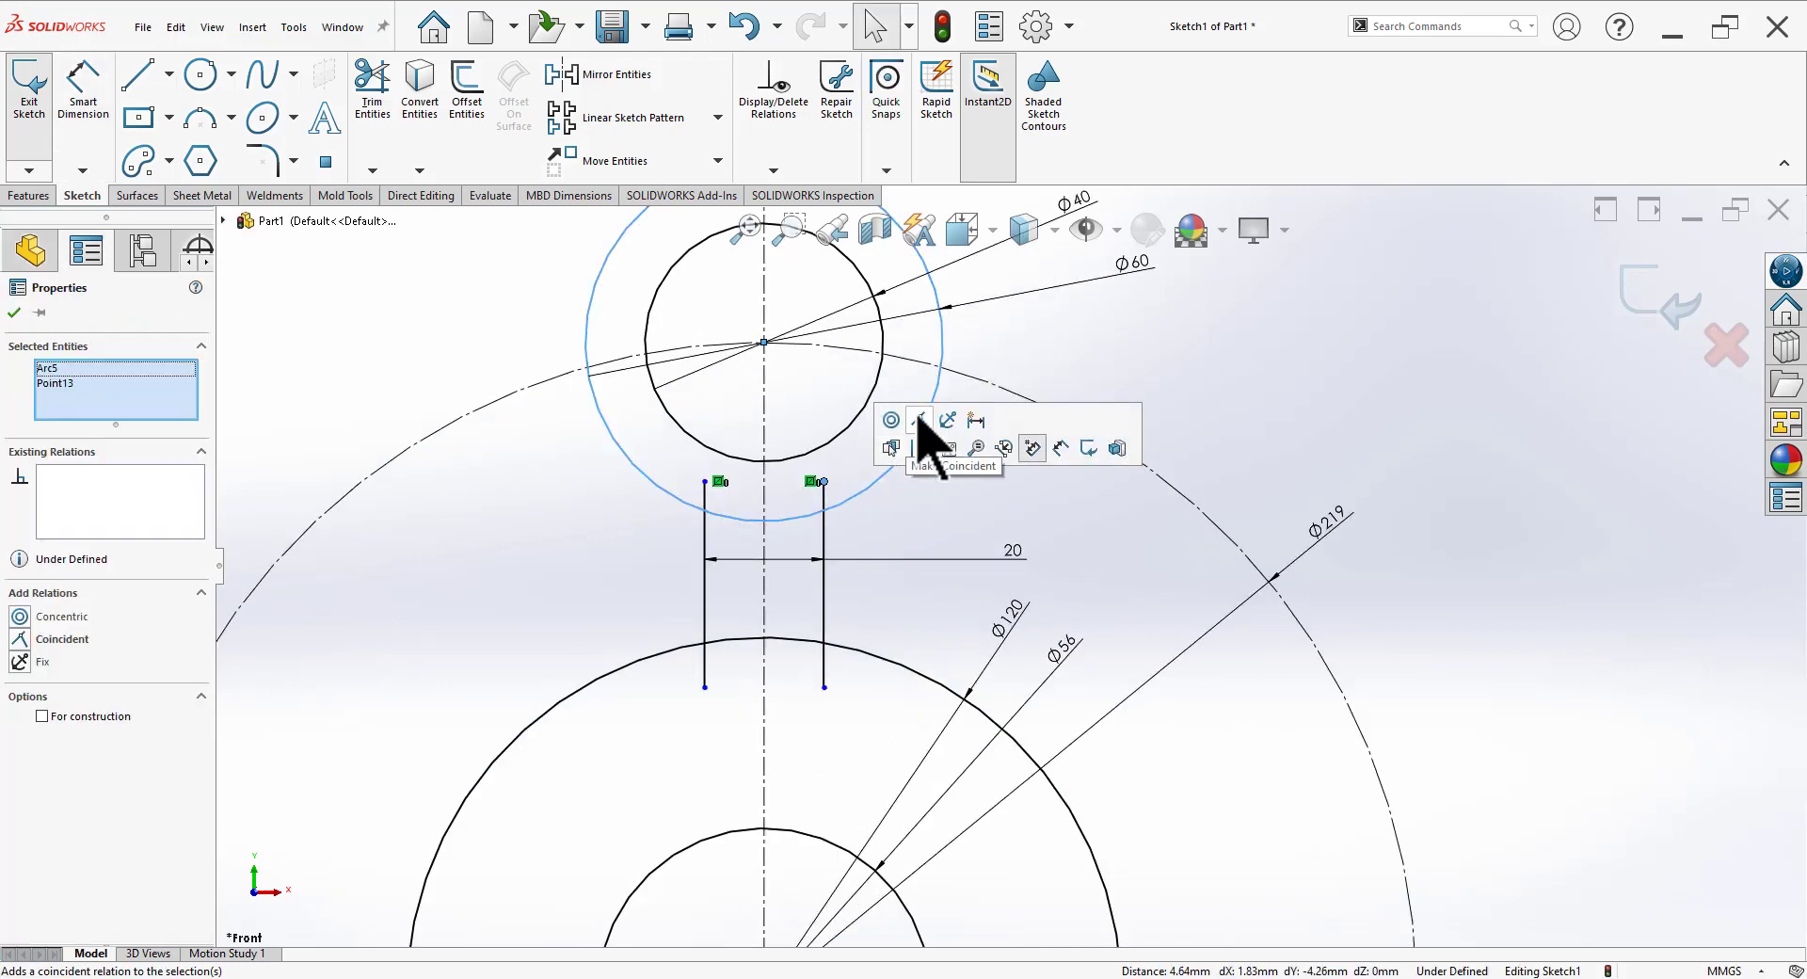
pyautogui.click(920, 420)
pyautogui.press('Escape')
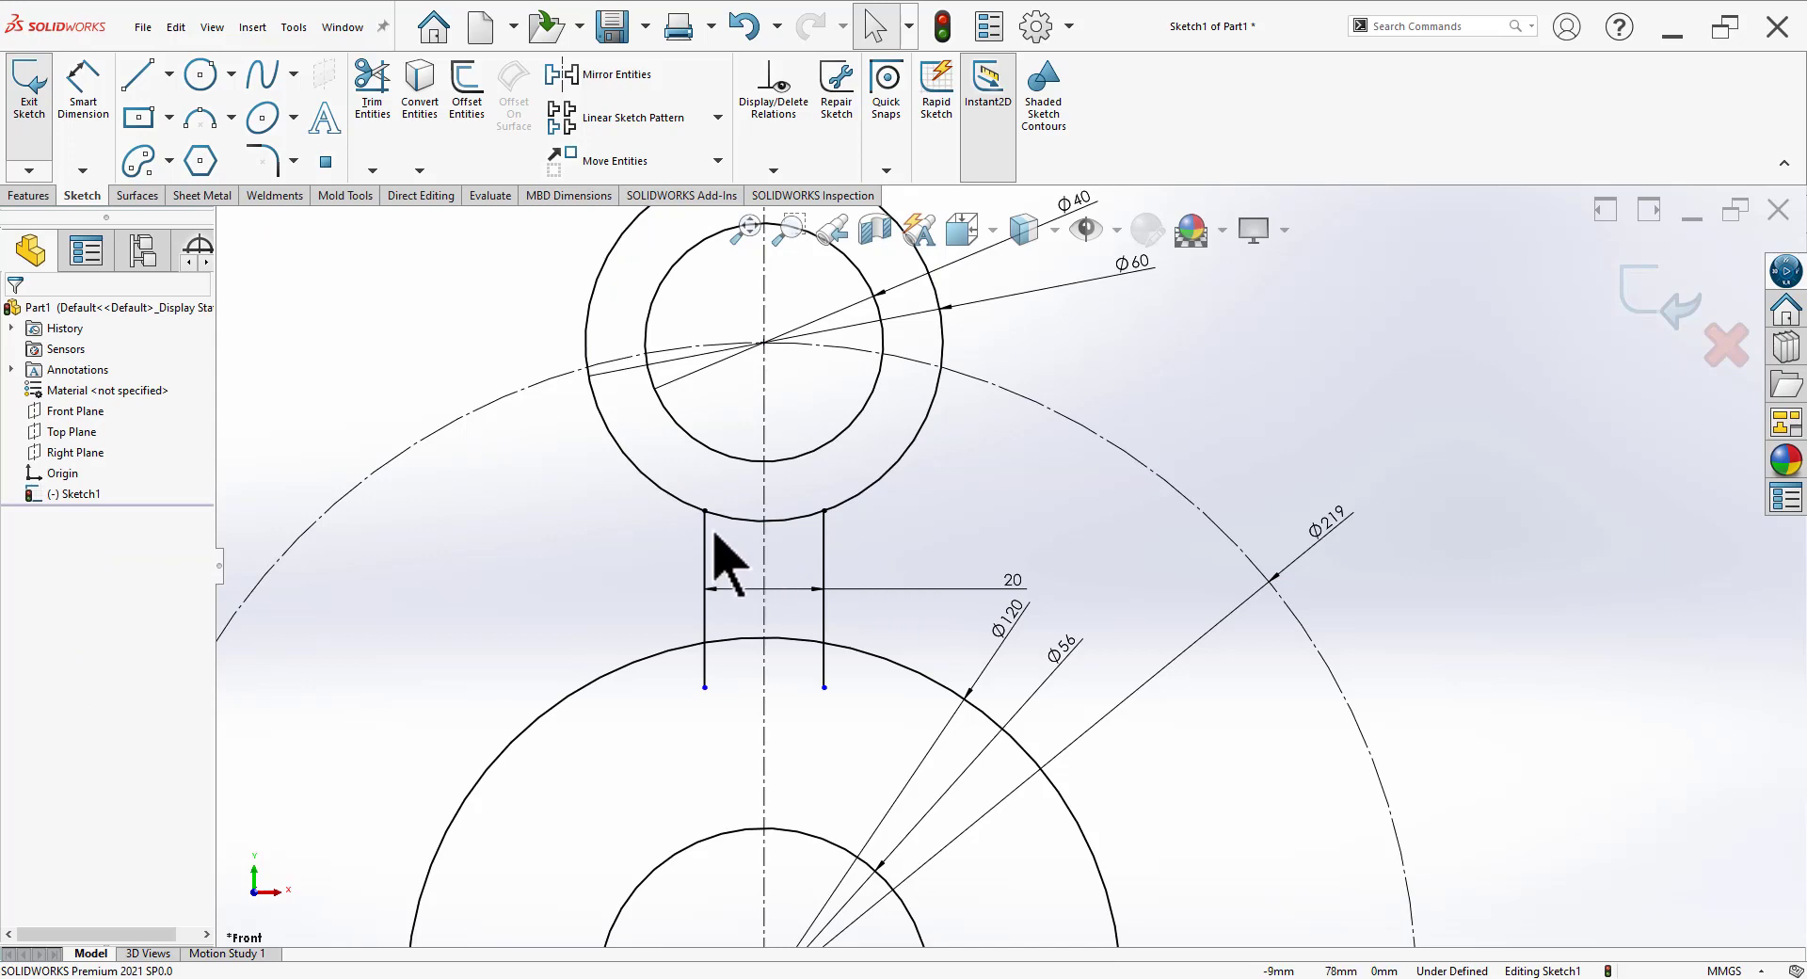
# Step: Make the lower arm-line ends coincident with the Ø120 circle, fully defining the sketch
pyautogui.click(825, 689)
pyautogui.keyDown('ctrl'); pyautogui.click(859, 656); pyautogui.keyUp('ctrl')
pyautogui.press('Escape')
pyautogui.click(824, 688)
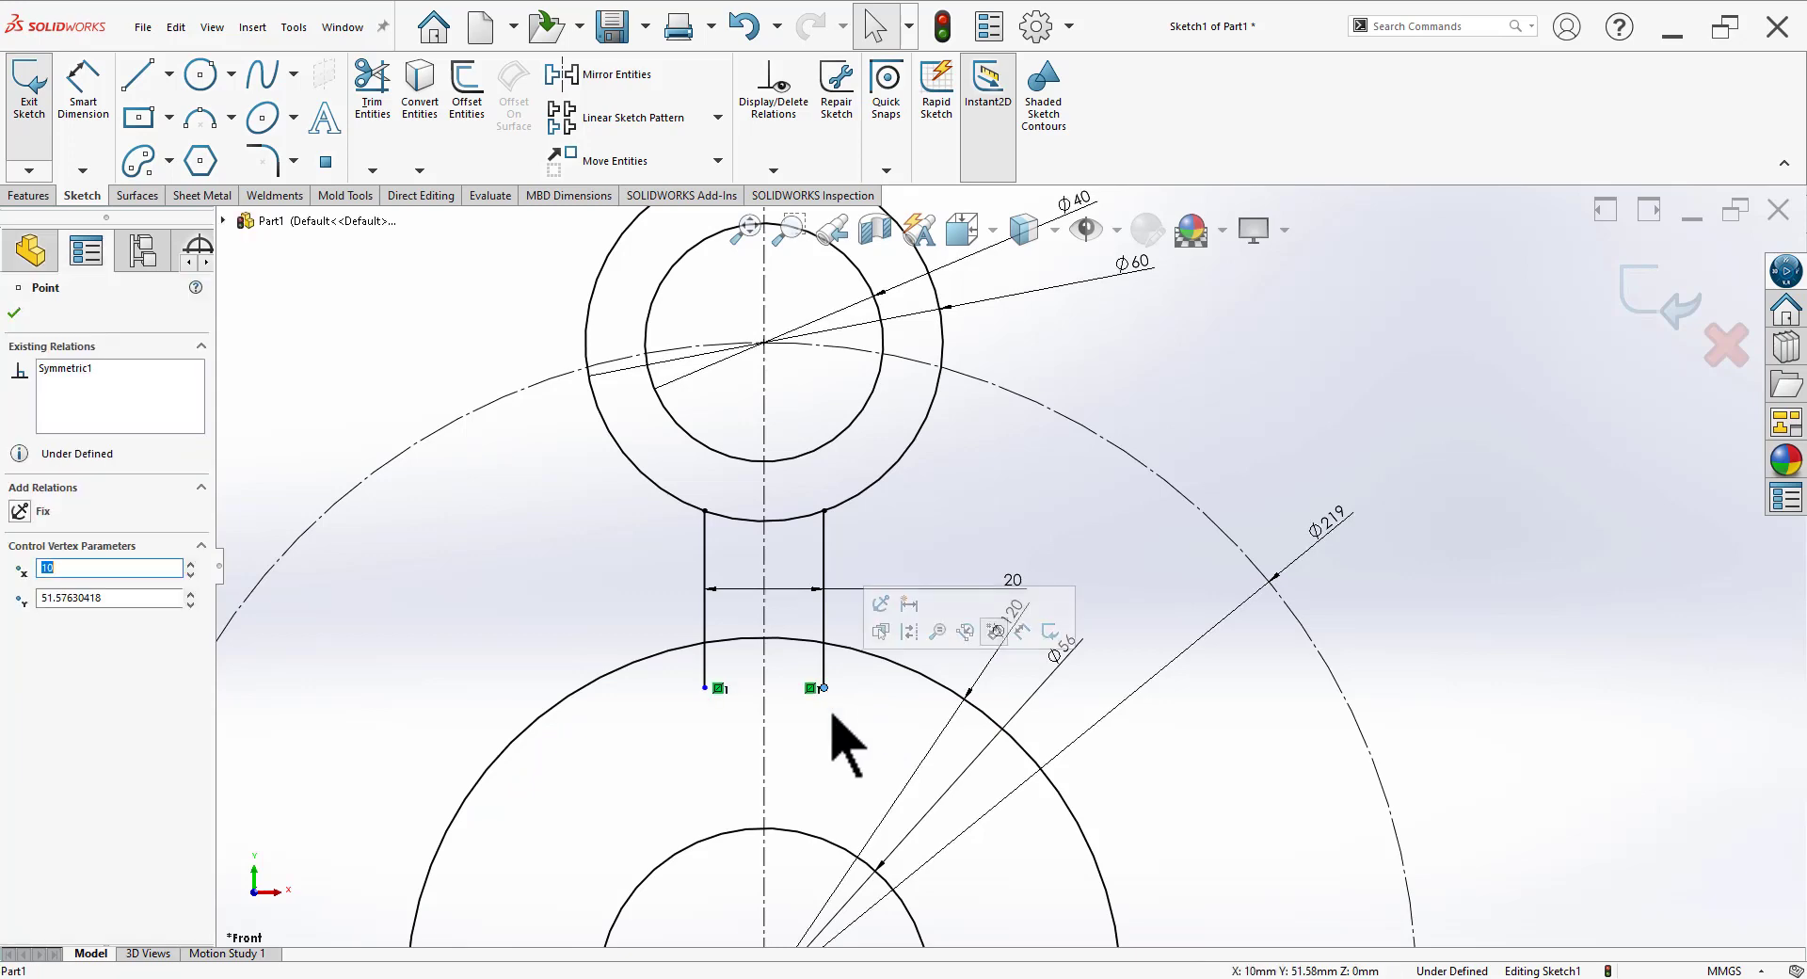
pyautogui.keyDown('ctrl'); pyautogui.click(874, 652); pyautogui.keyUp('ctrl')
pyautogui.click(944, 568)
pyautogui.press('Escape')
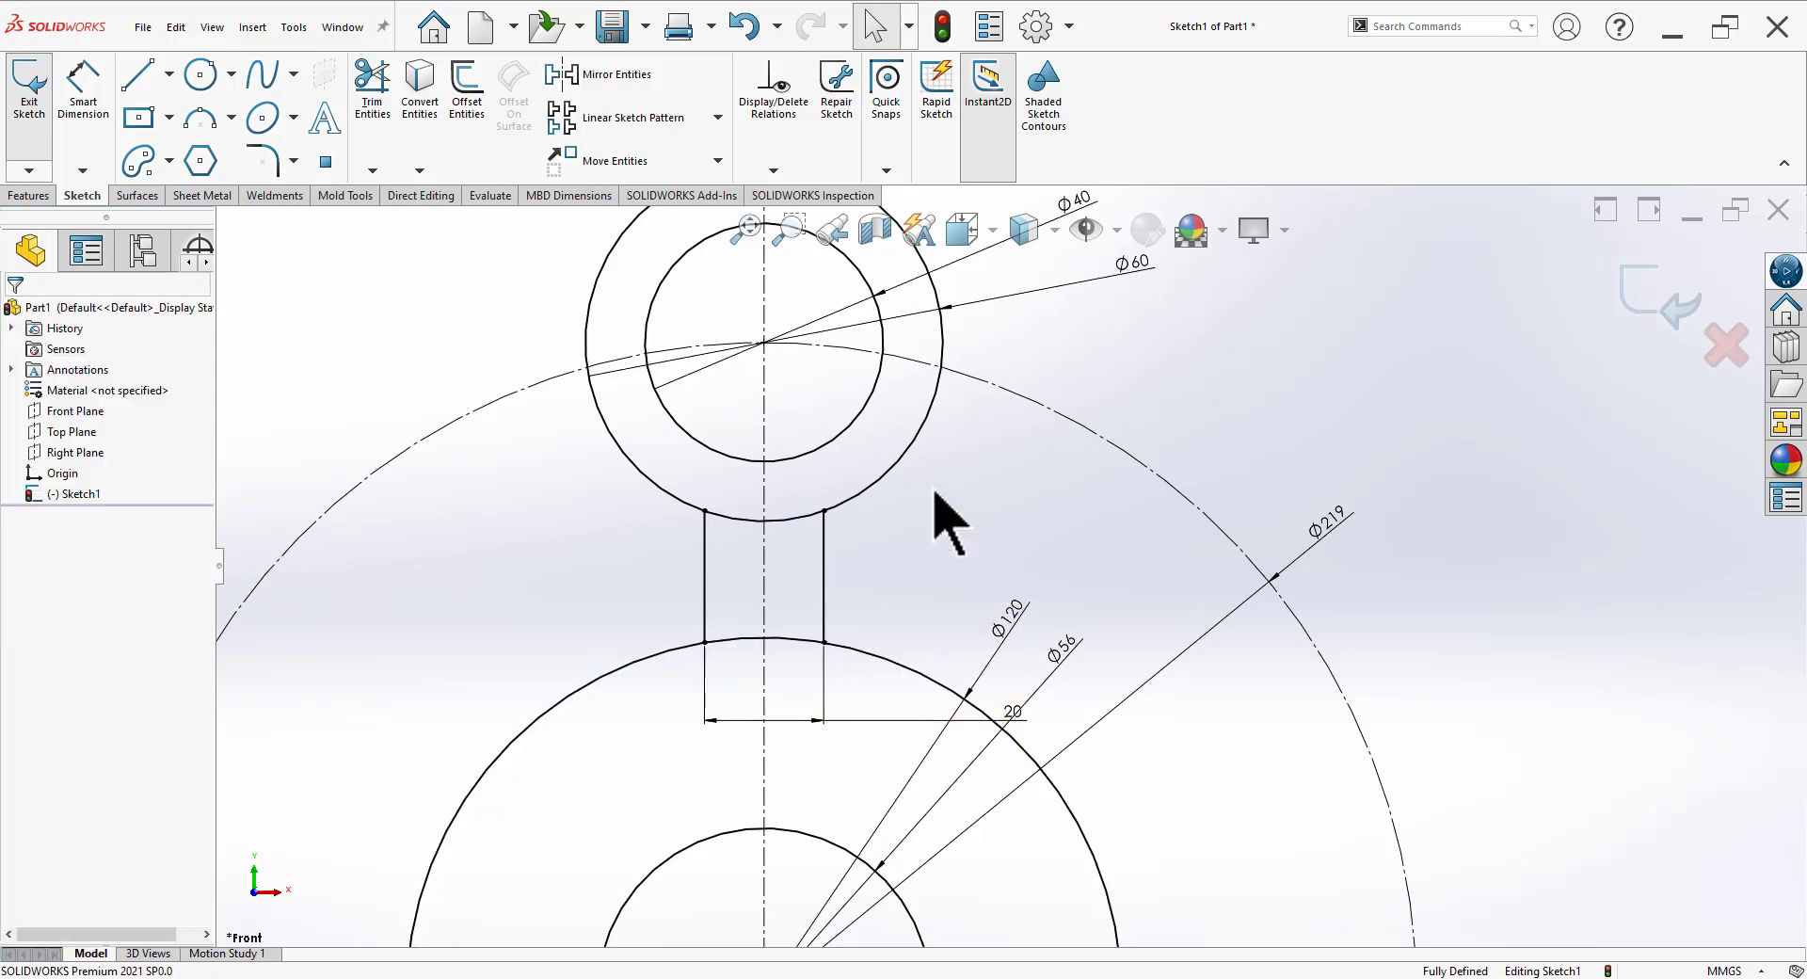
pyautogui.scroll(3, 927, 527)
pyautogui.scroll(2, 1003, 673)
pyautogui.scroll(-2, 998, 691)
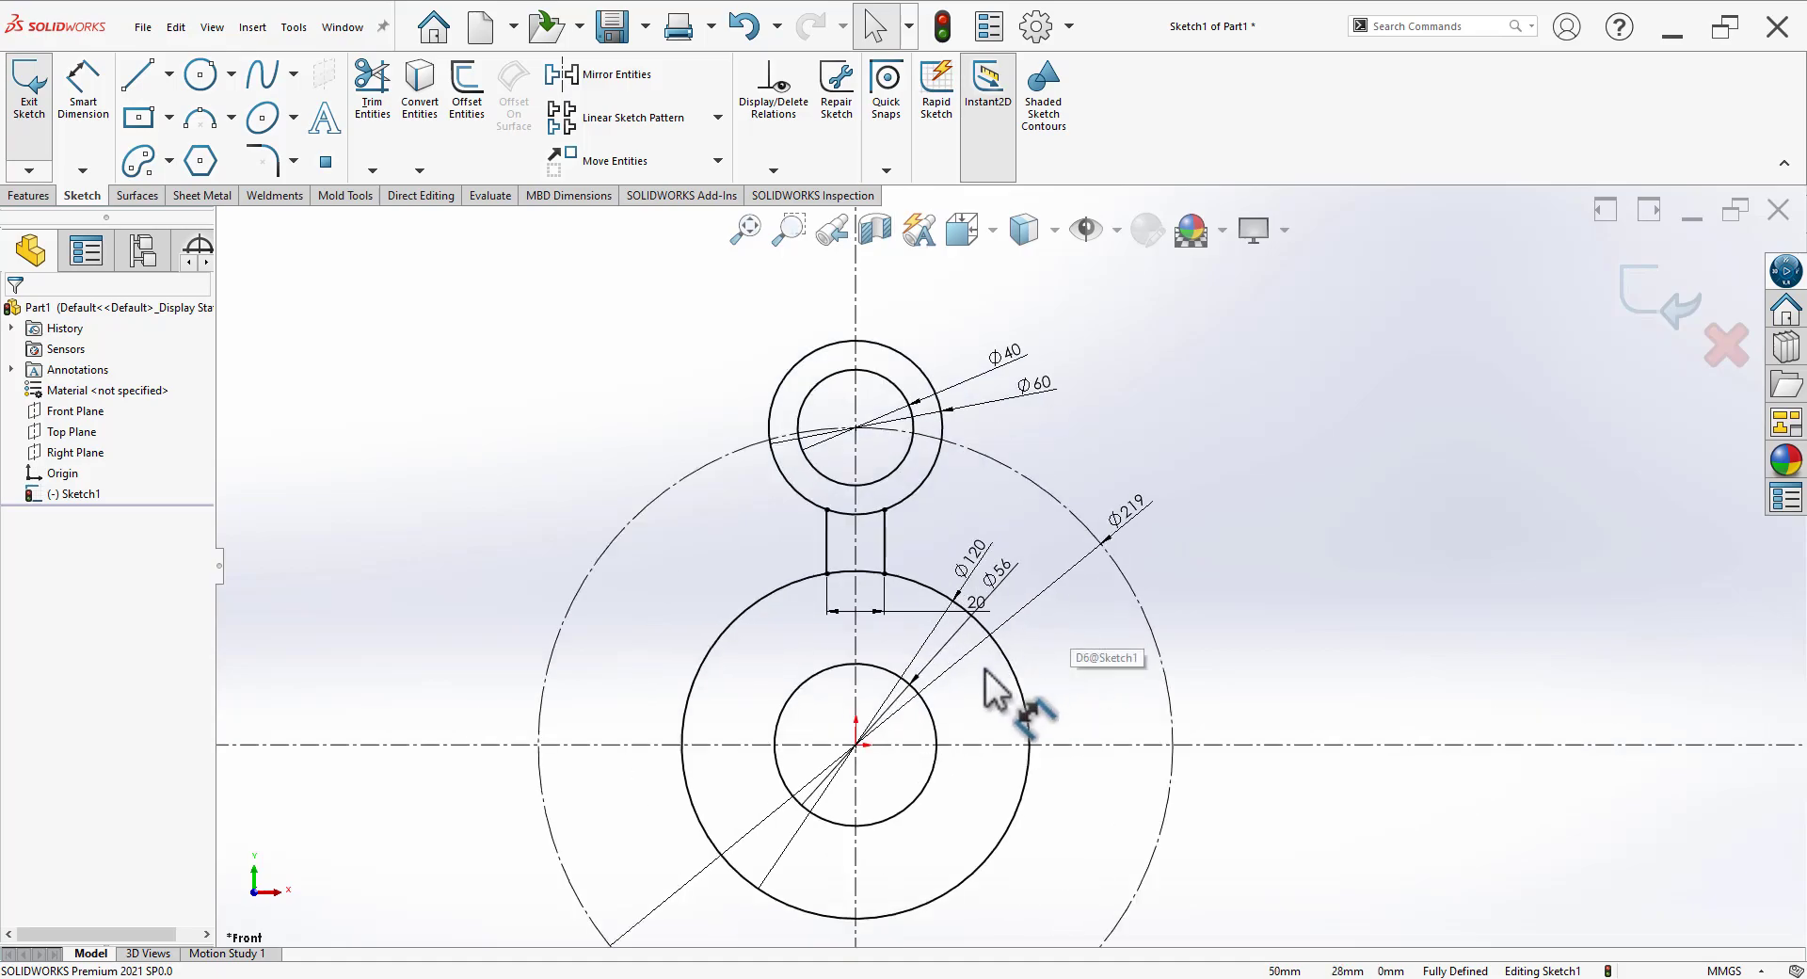
# Step: Check the reference drawing again, then return to the sketch
pyautogui.hotkey('alt', 'Tab')
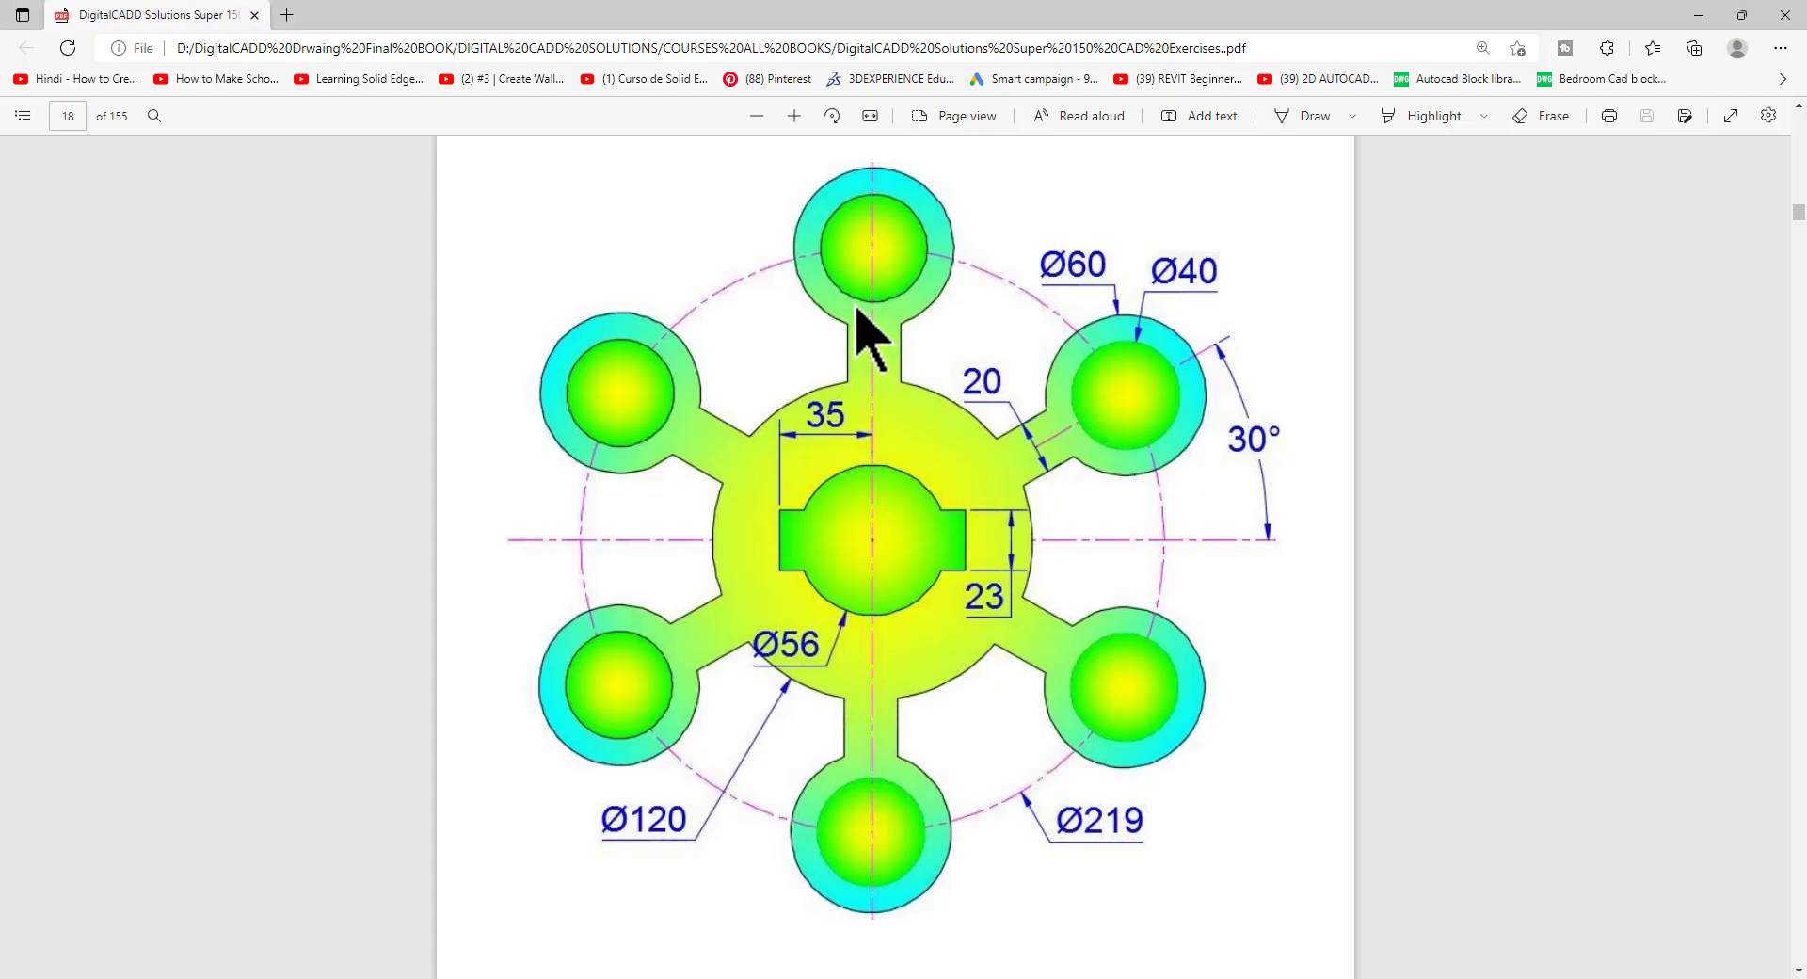
pyautogui.hotkey('alt', 'Tab')
pyautogui.scroll(-2, 500, 325)
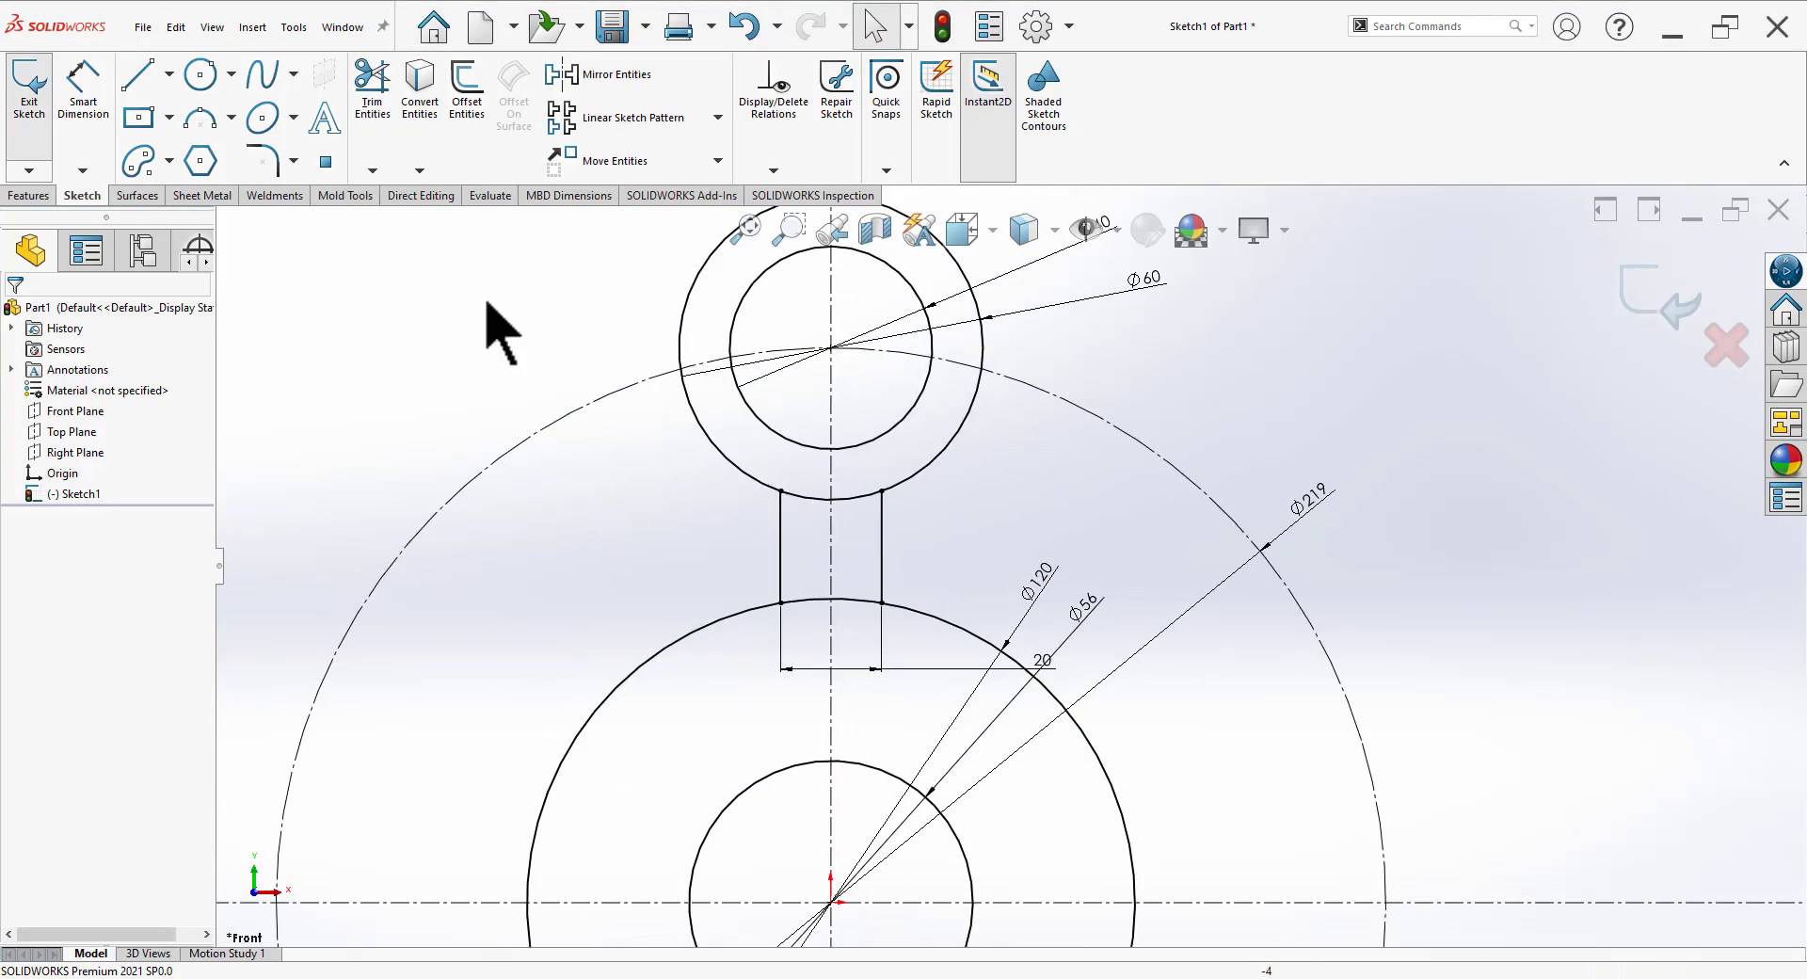
# Step: Power-trim the circle arcs between the arm lines, then box-select the top lobe and its arms
pyautogui.click(372, 84)
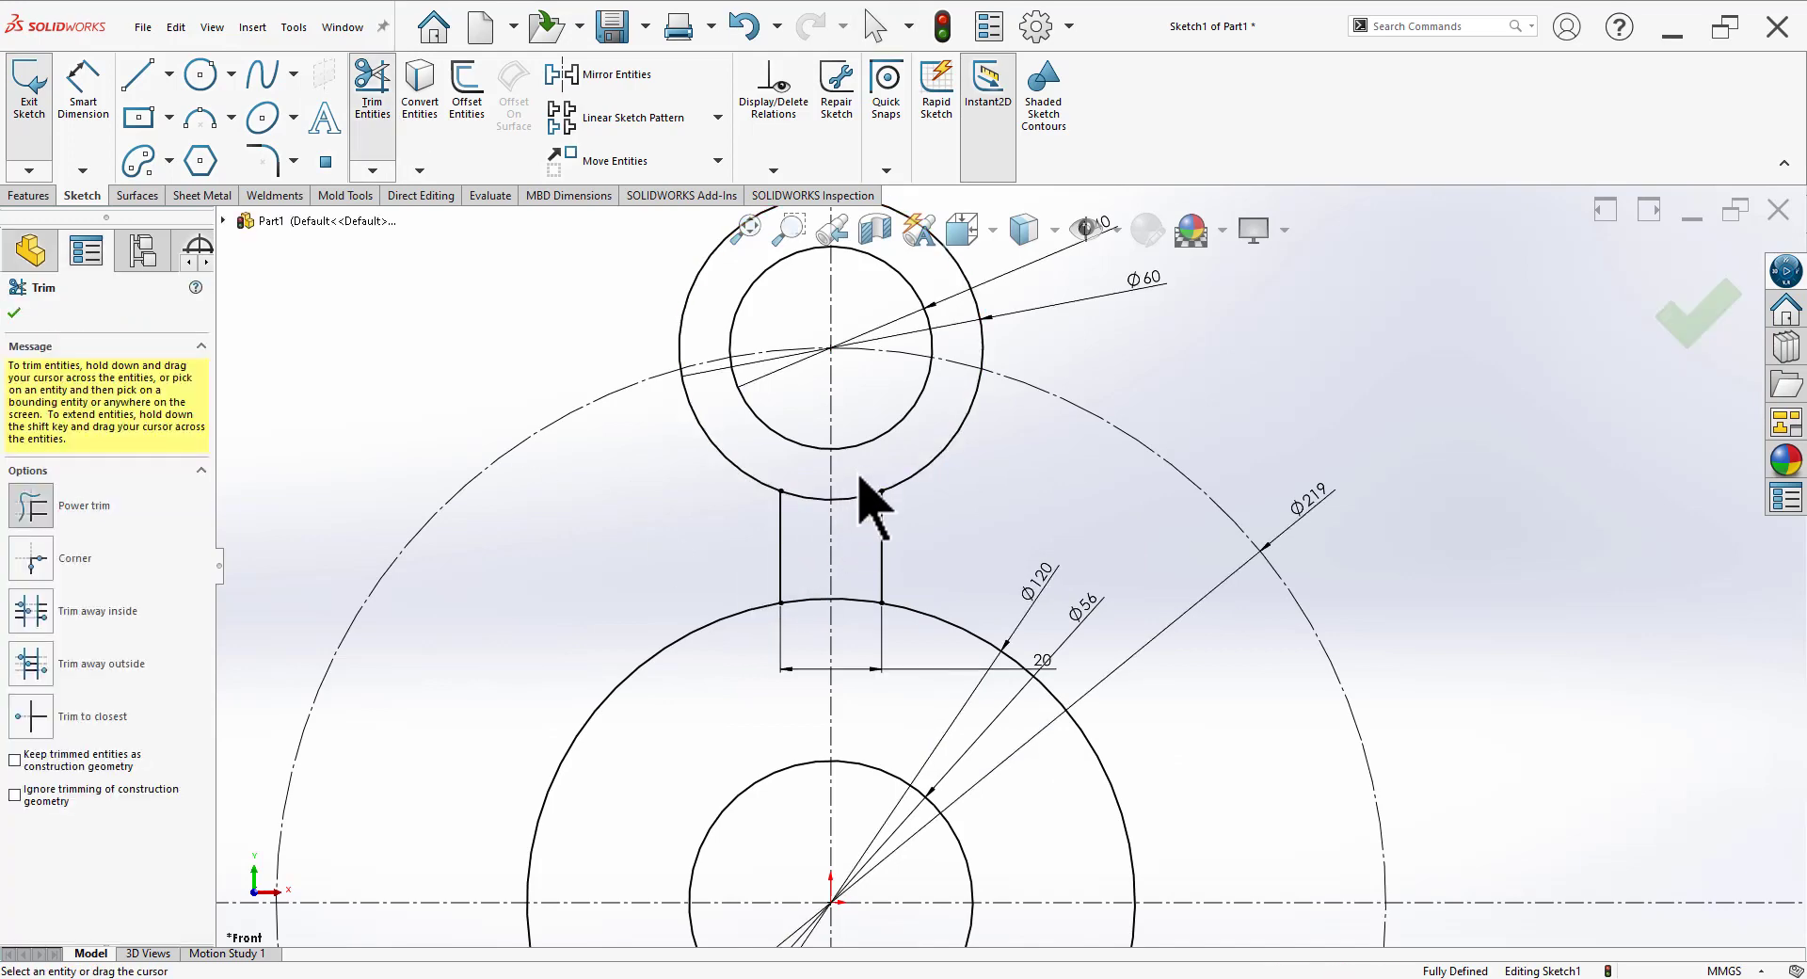
pyautogui.moveTo(859, 477); pyautogui.dragTo(844, 624)
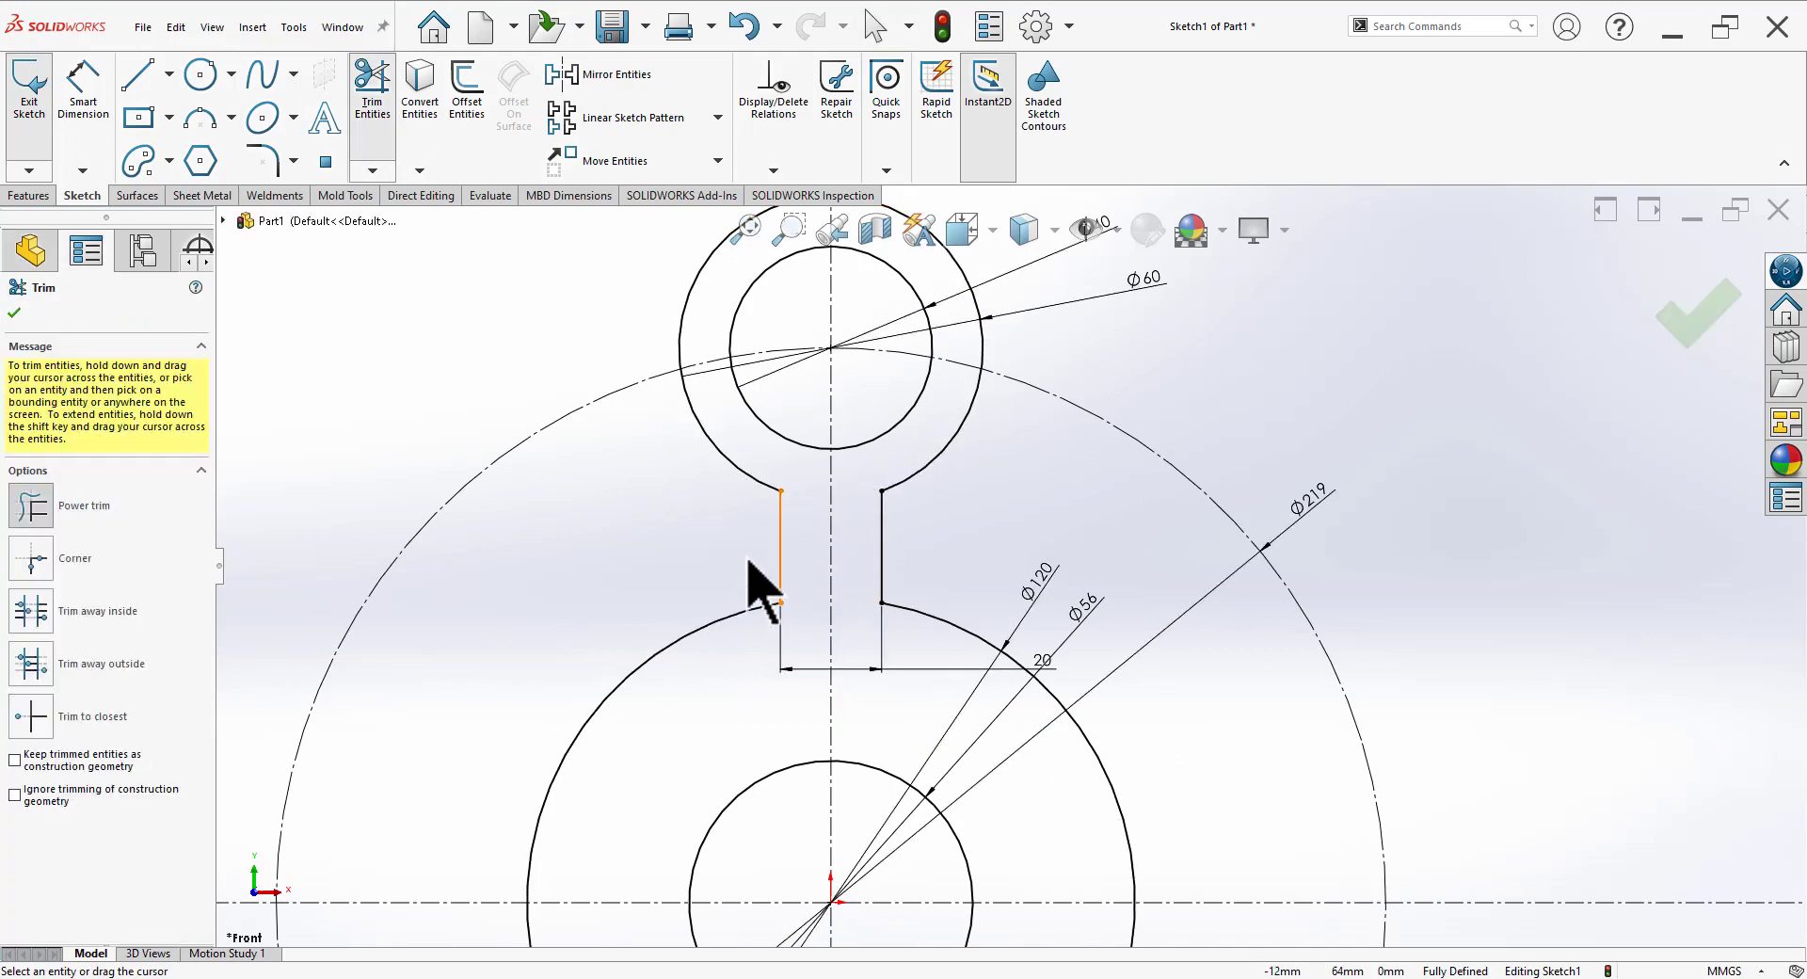
pyautogui.scroll(2, 787, 576)
pyautogui.scroll(3, 941, 725)
pyautogui.press('Escape')
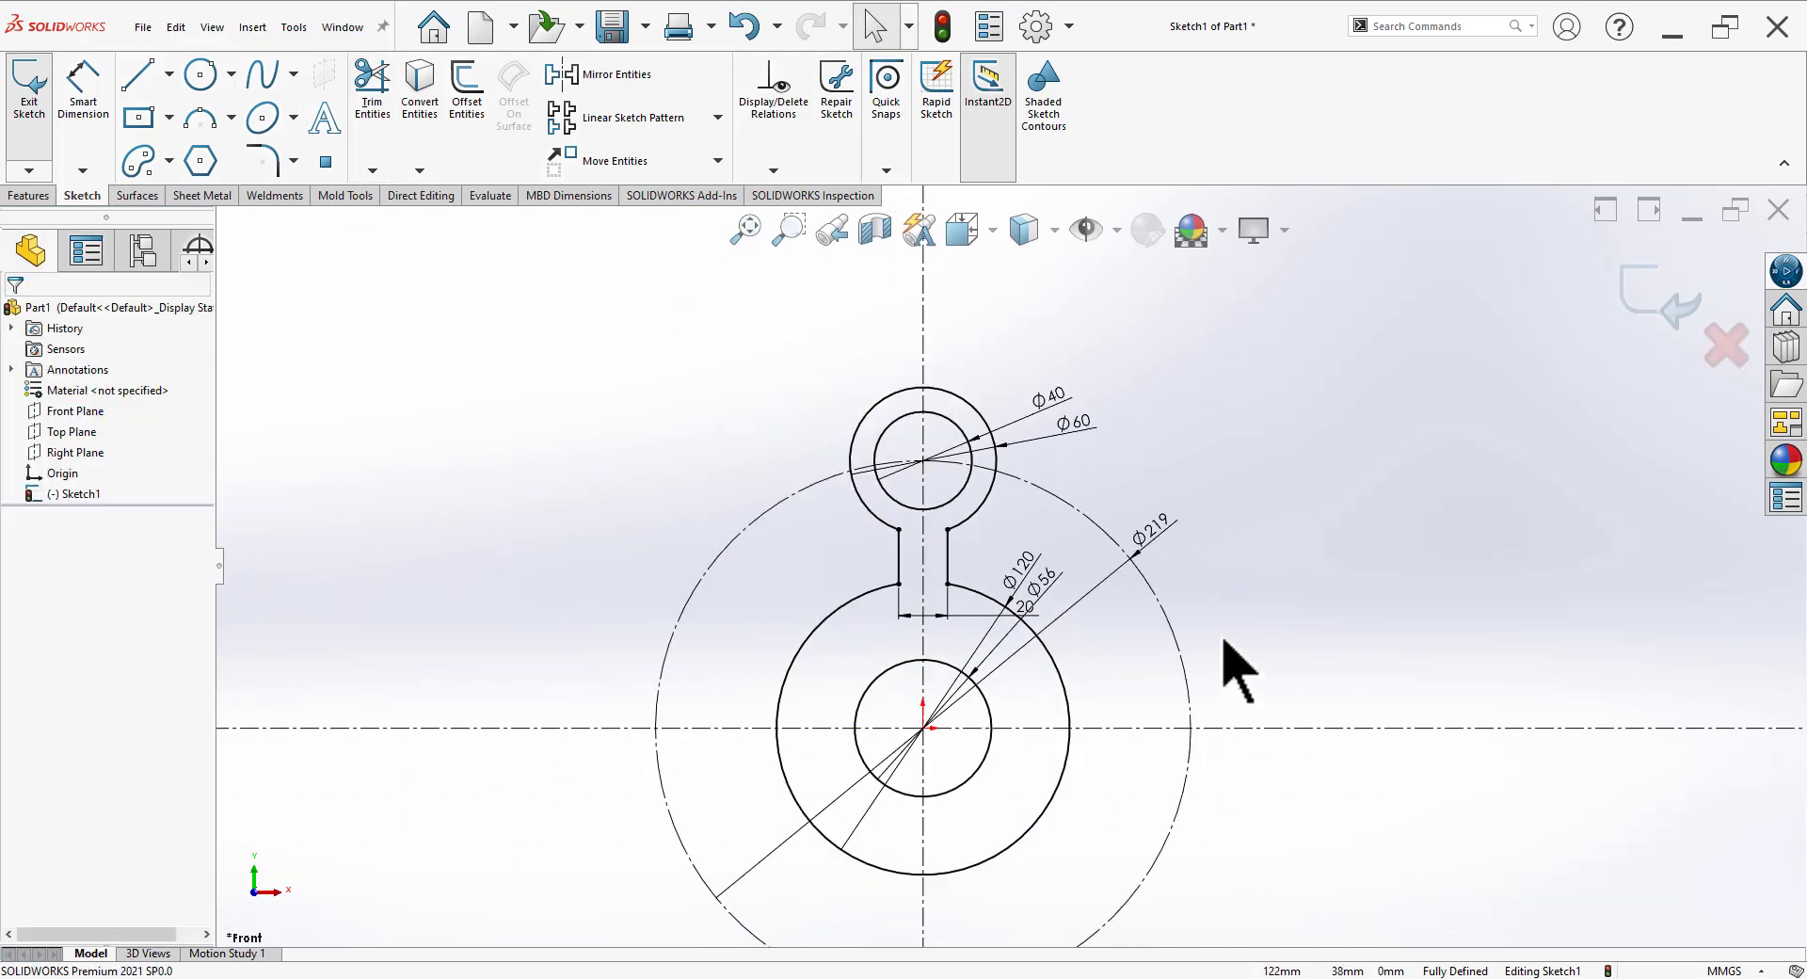
pyautogui.scroll(-2, 1224, 649)
pyautogui.moveTo(736, 312); pyautogui.dragTo(947, 600)
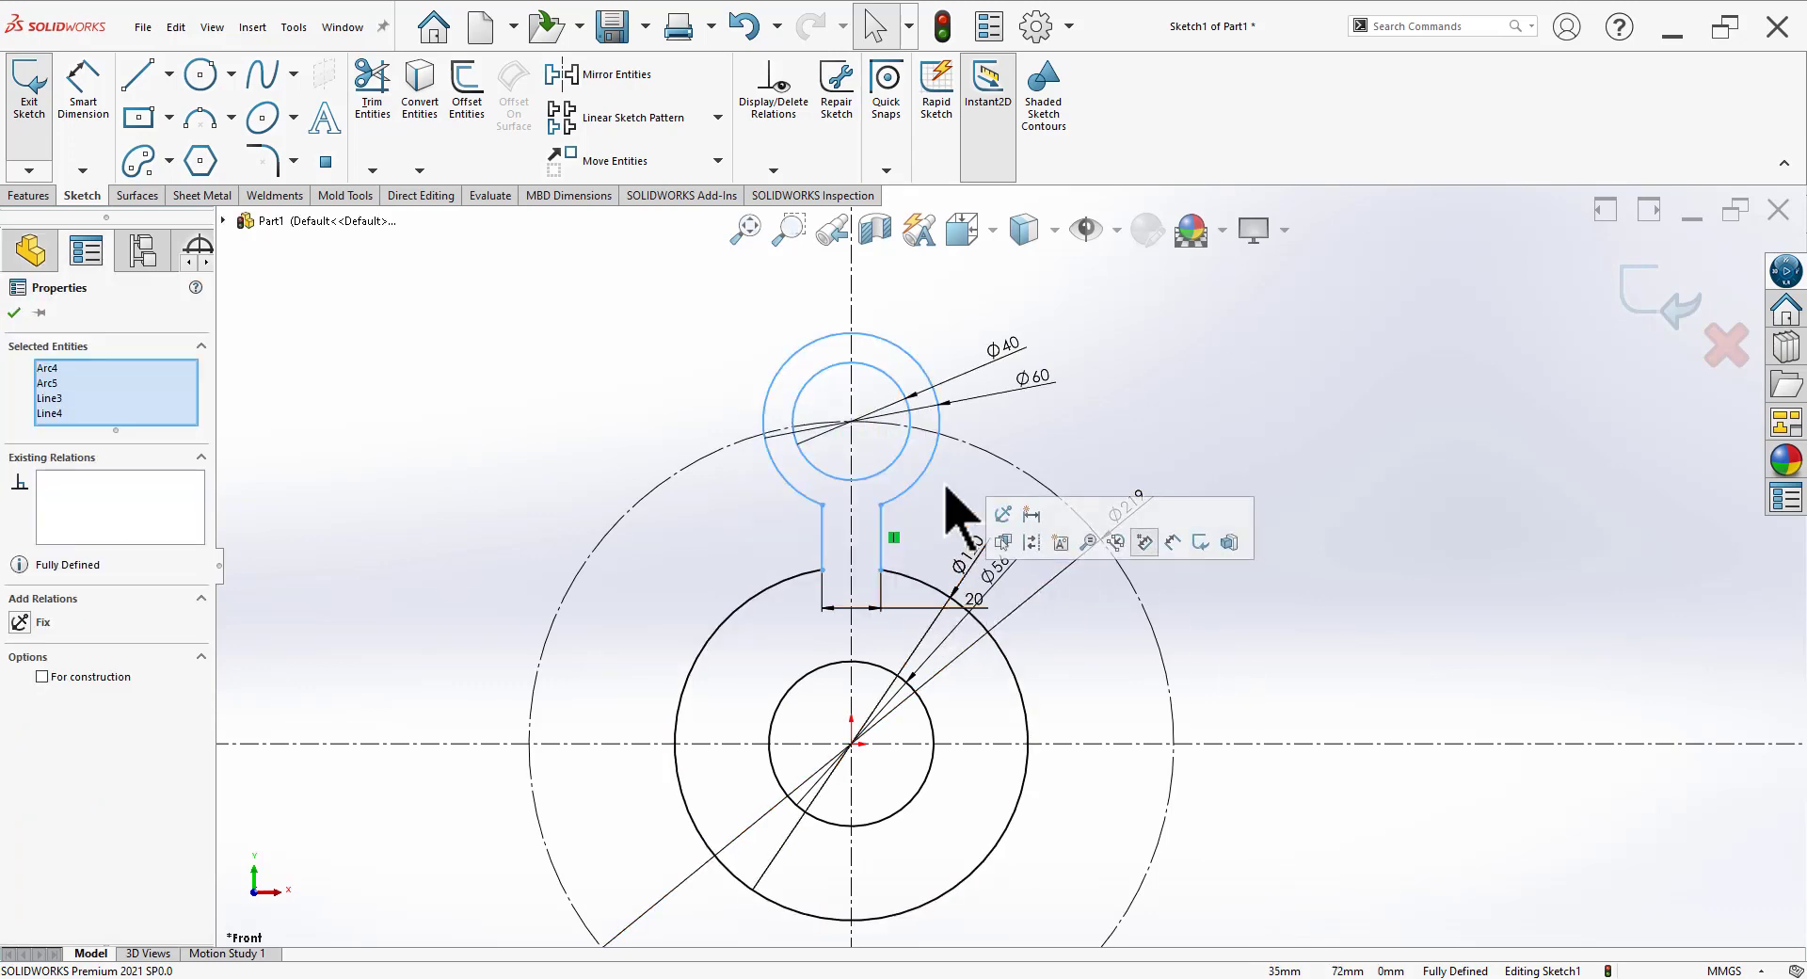
# Step: Circular-pattern the lobe and arm into 6 instances equally spaced over 360°
pyautogui.click(717, 117)
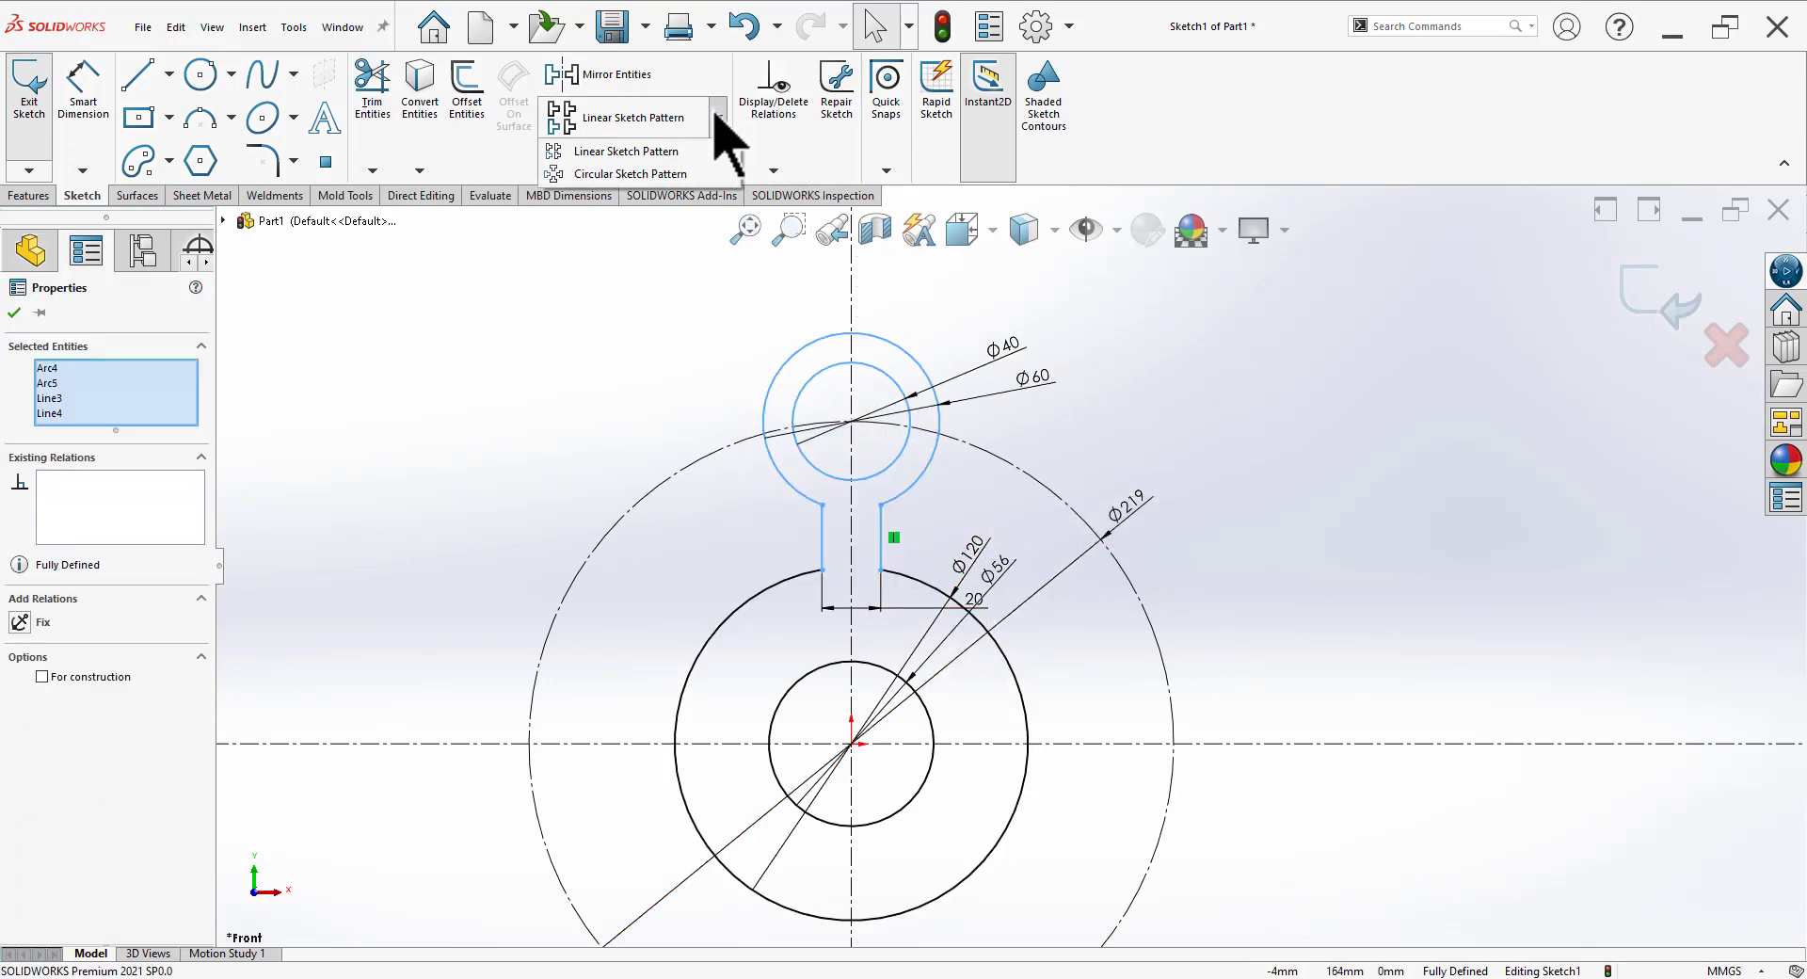
pyautogui.click(666, 175)
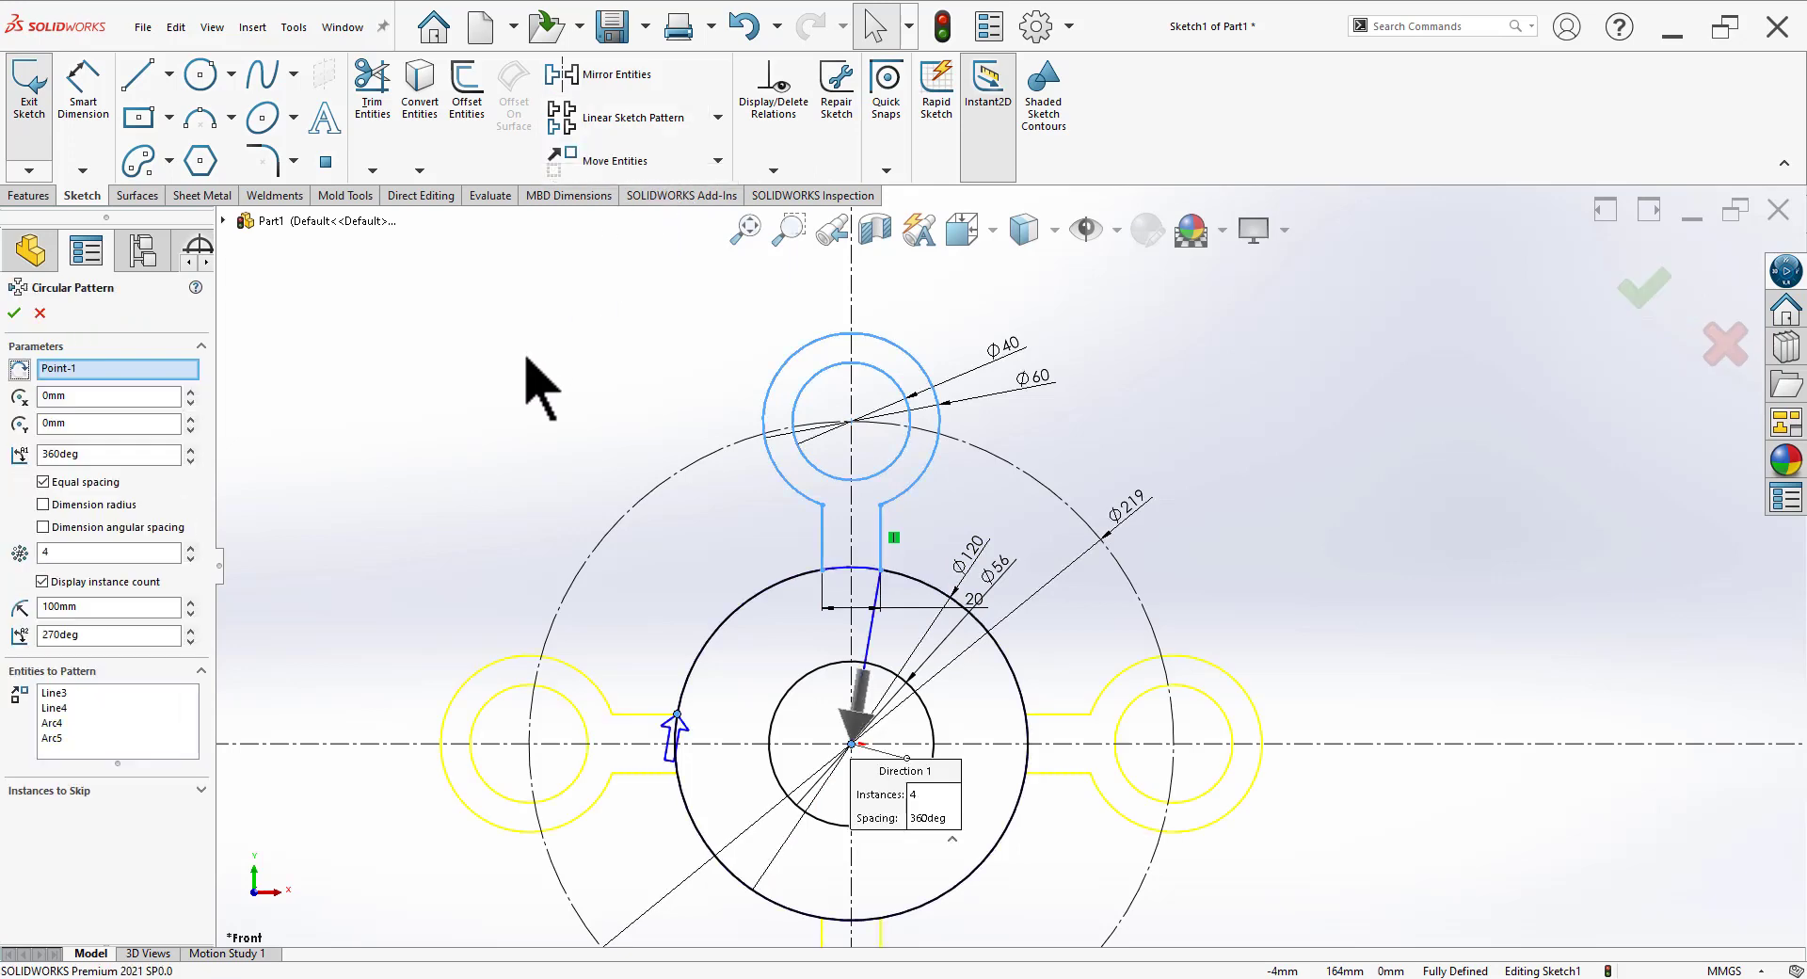
pyautogui.click(190, 548)
pyautogui.click(190, 548)
pyautogui.press('f')
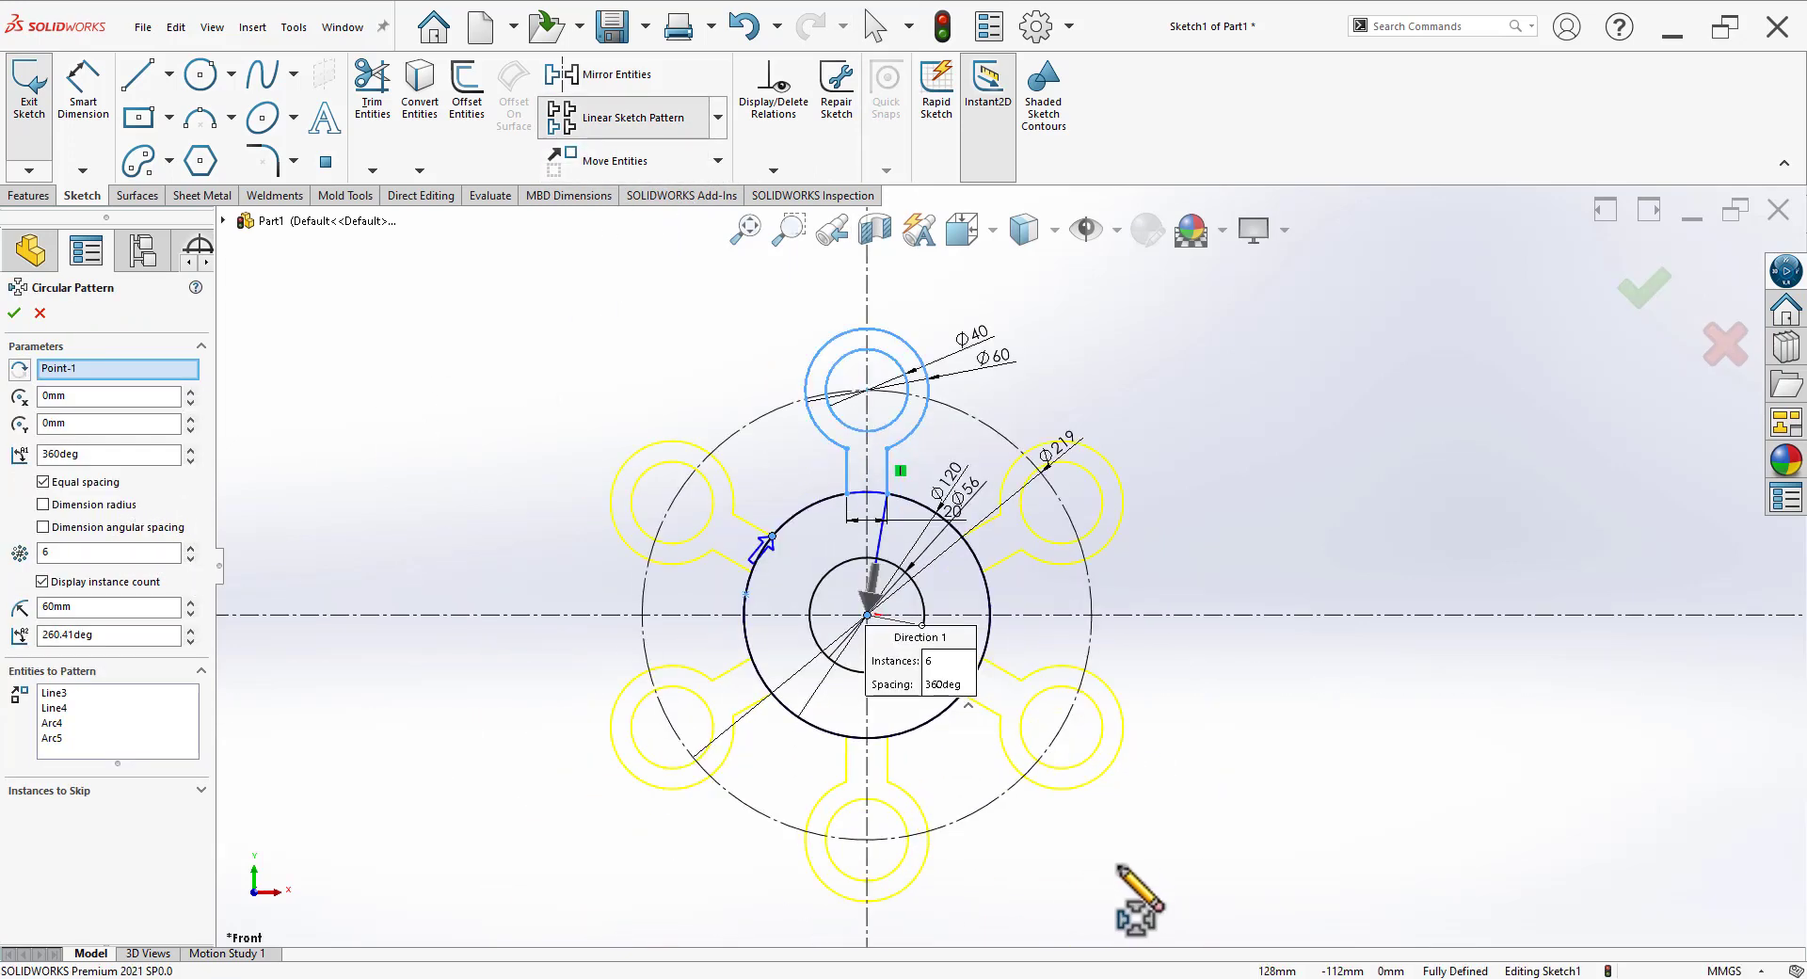
pyautogui.click(192, 603)
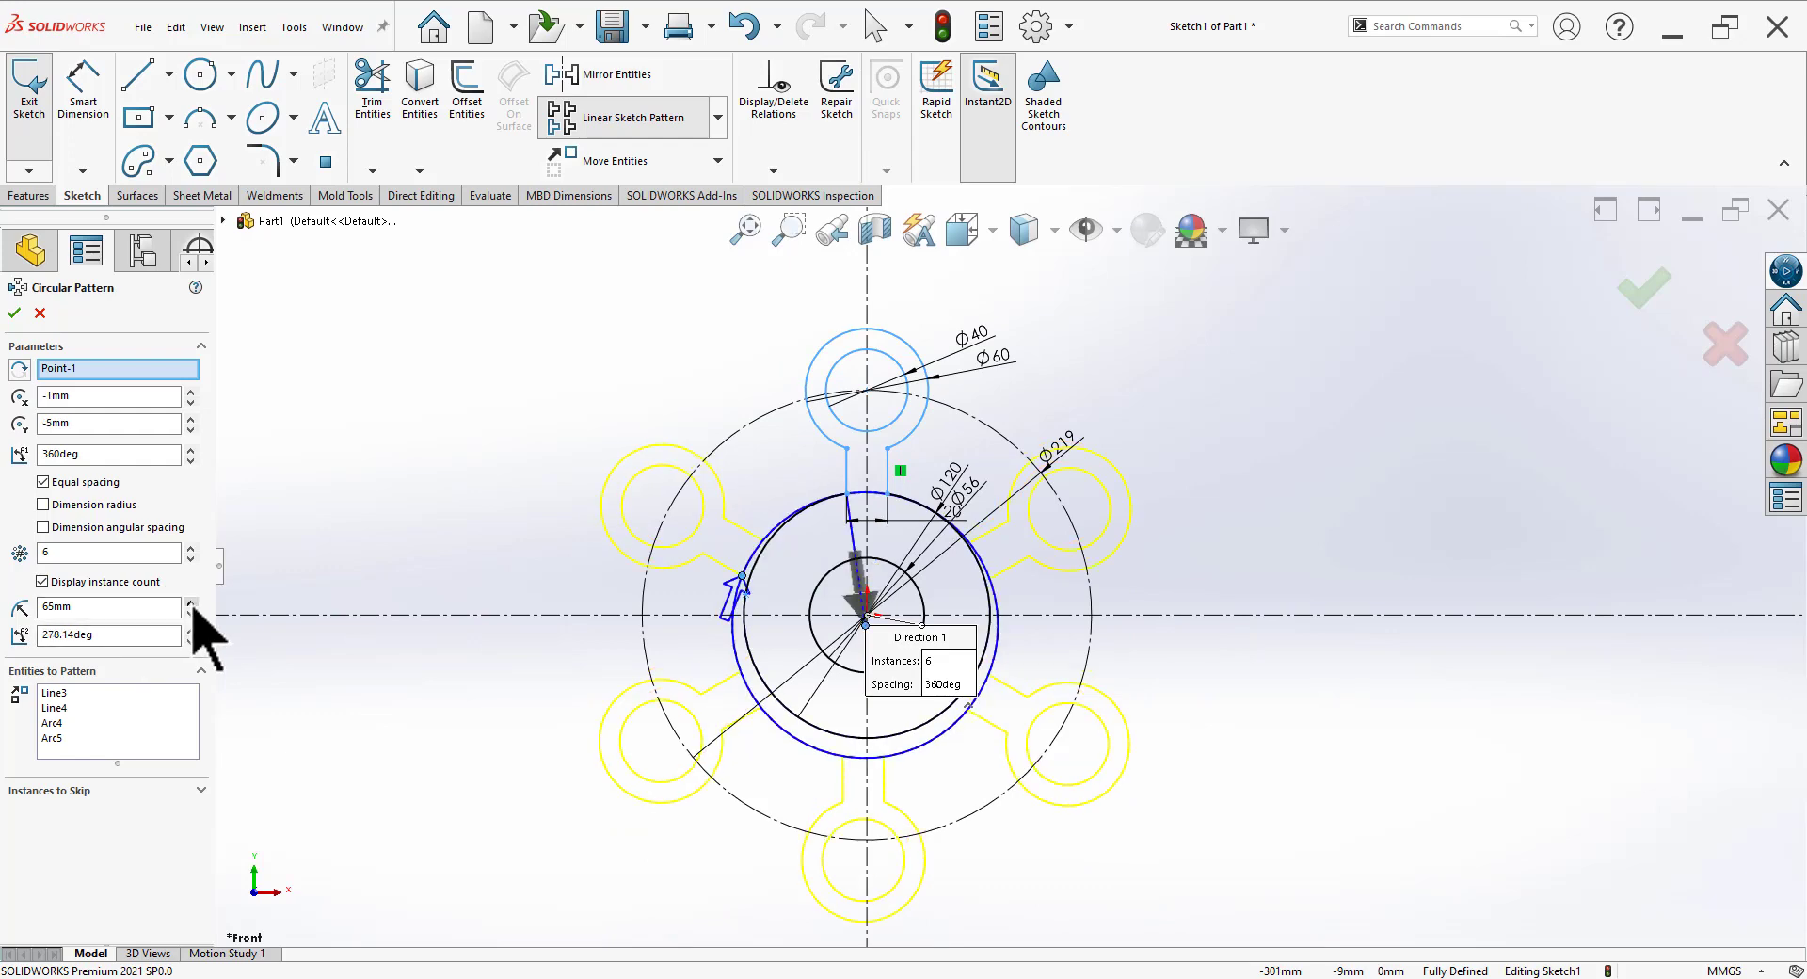
pyautogui.scroll(-3, 920, 622)
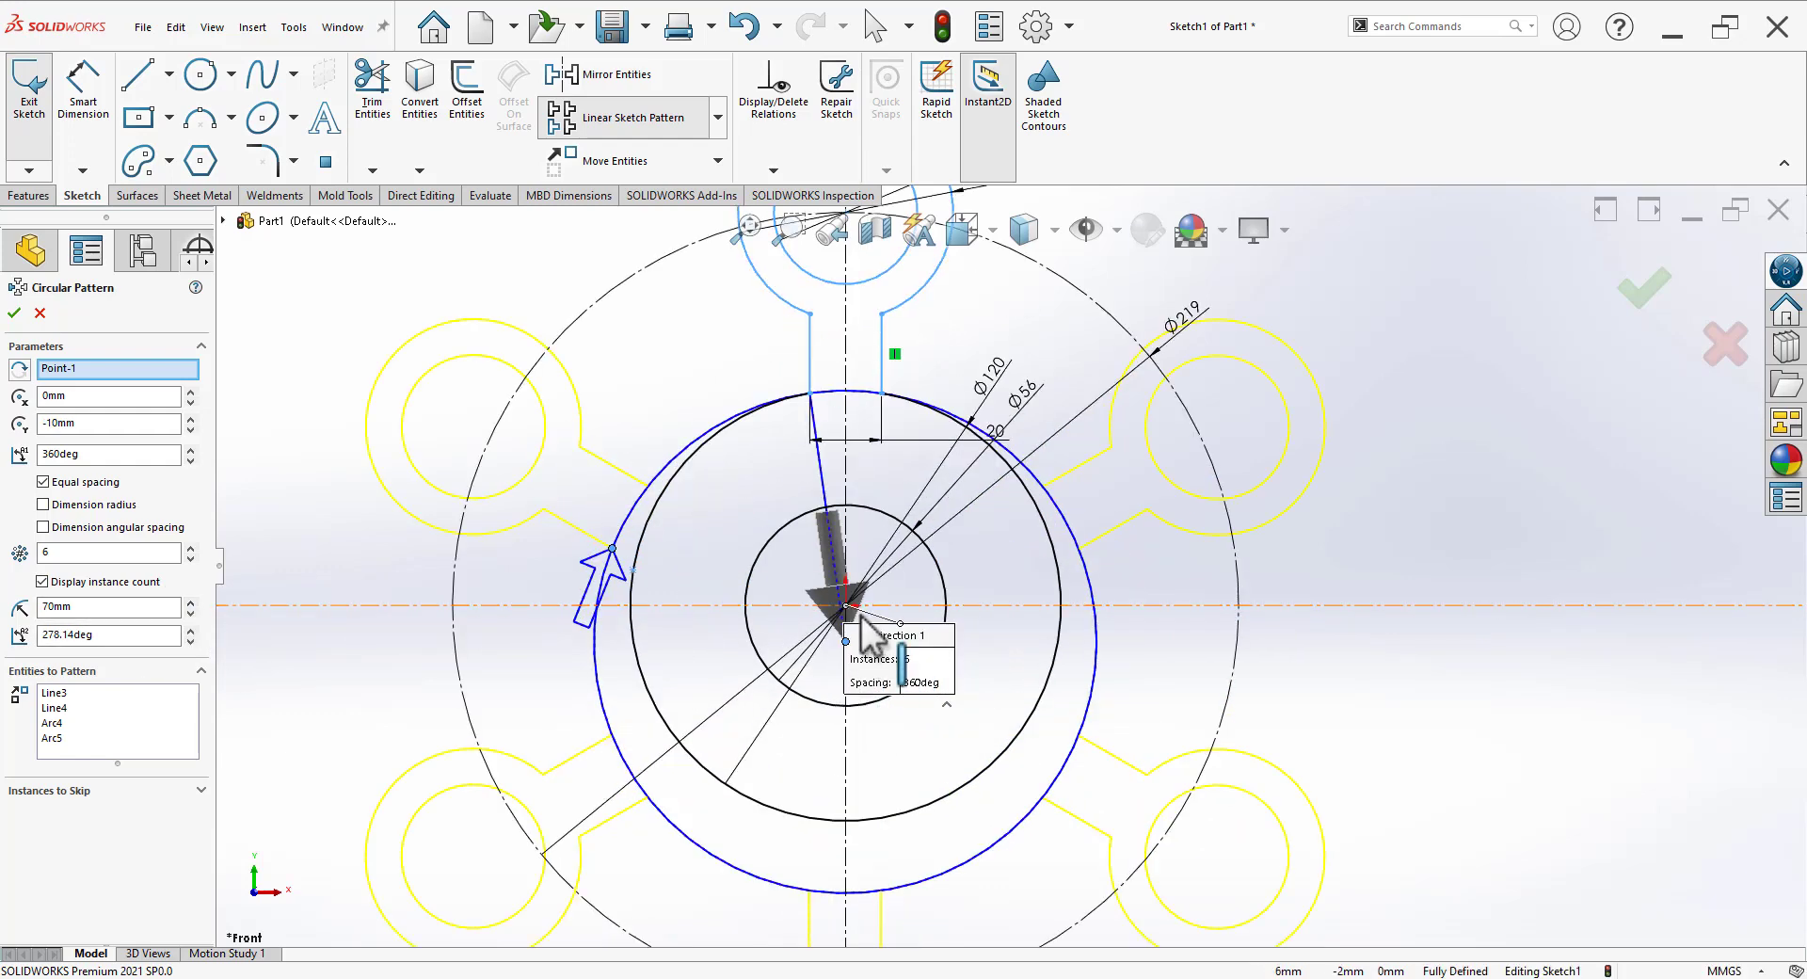
pyautogui.click(15, 315)
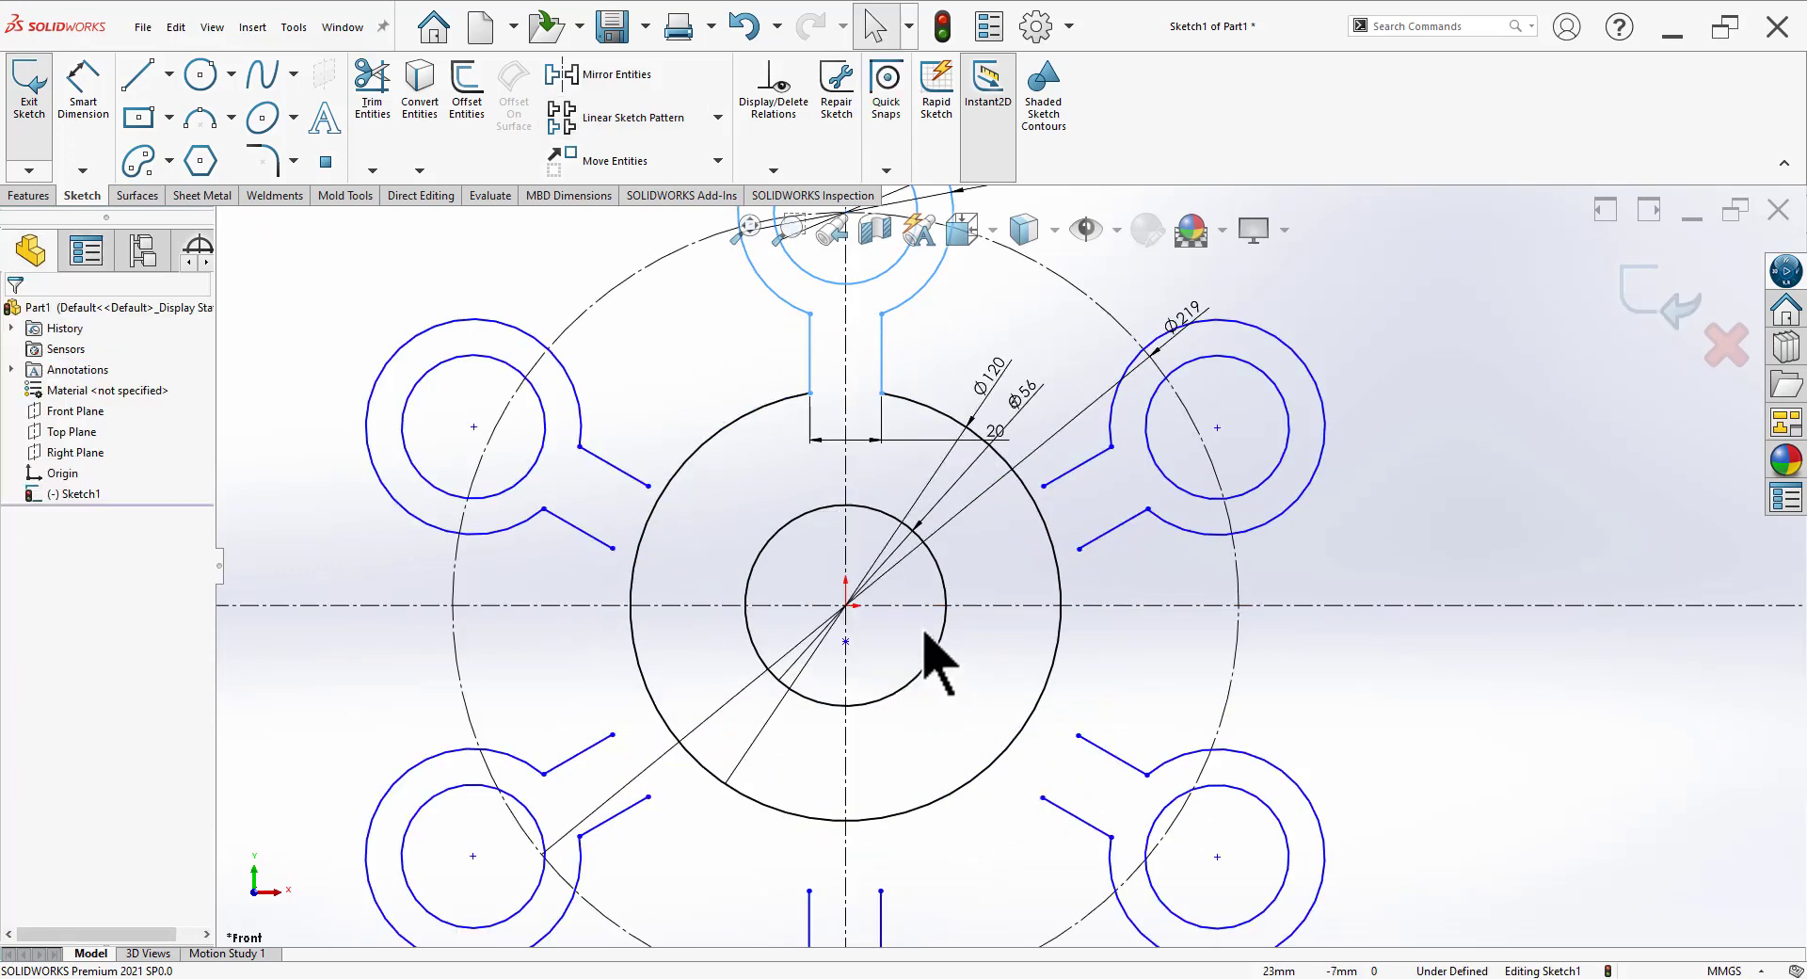
# Step: Make the pattern centre point coincident with the origin to fully define the sketch
pyautogui.click(845, 641)
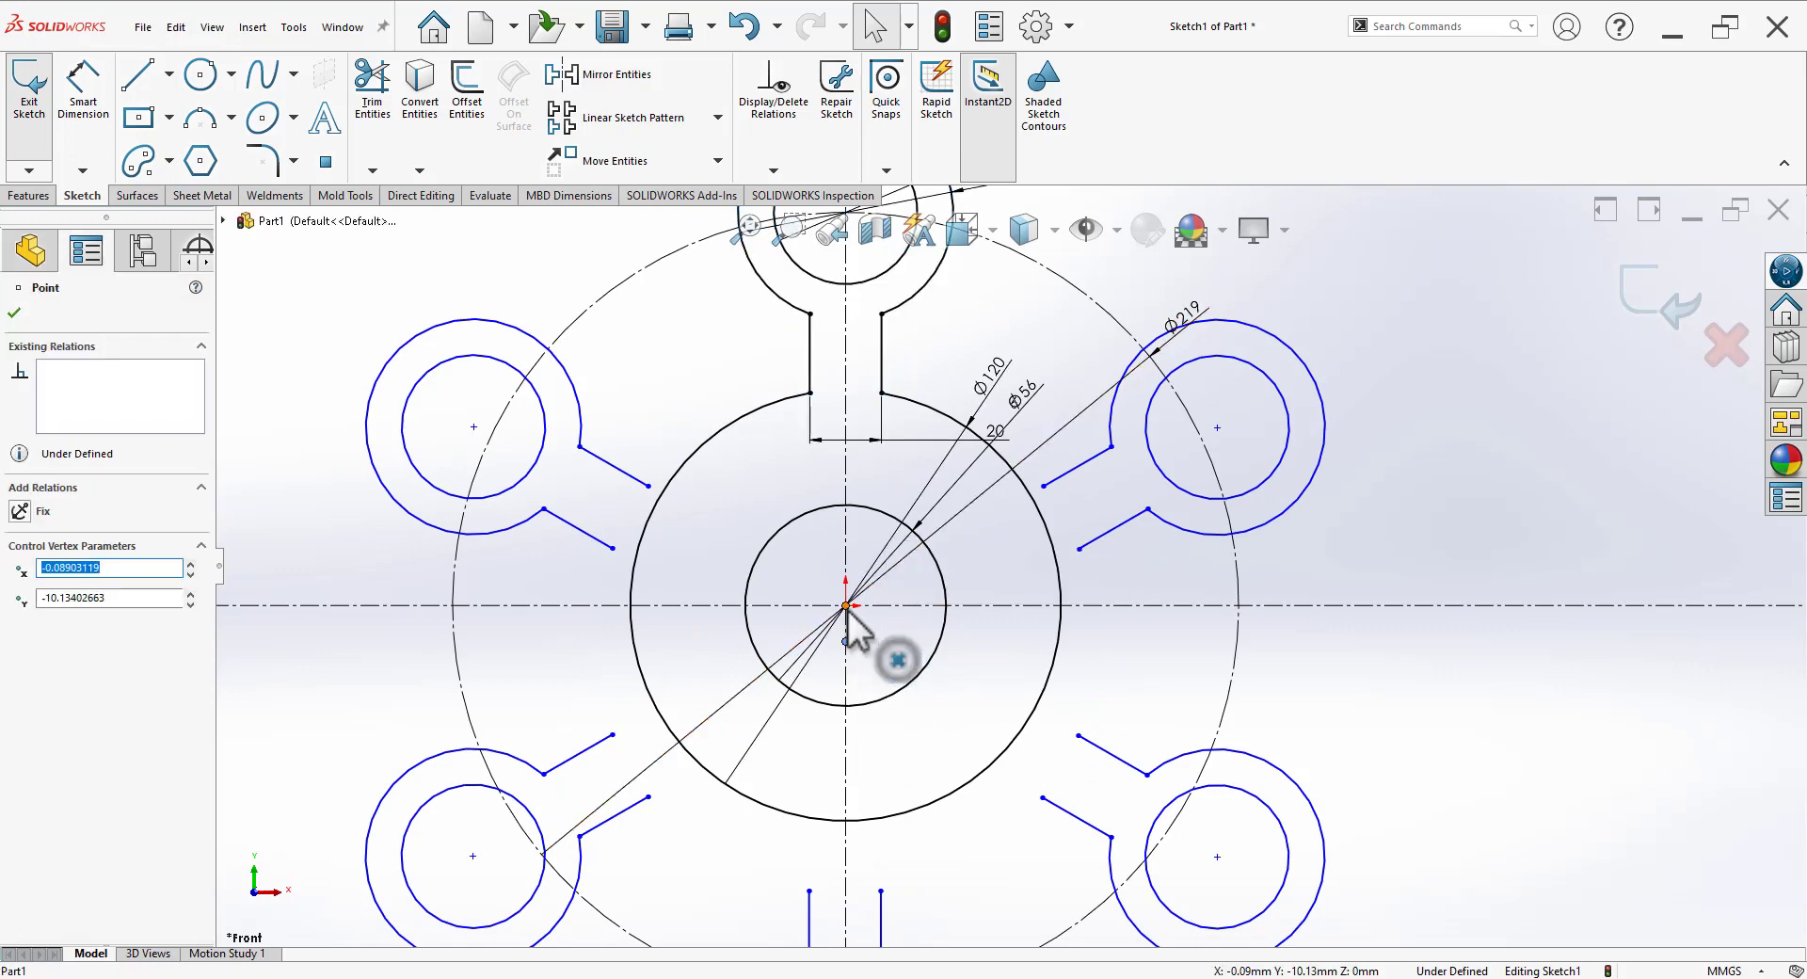
pyautogui.keyDown('ctrl'); pyautogui.click(846, 605); pyautogui.keyUp('ctrl')
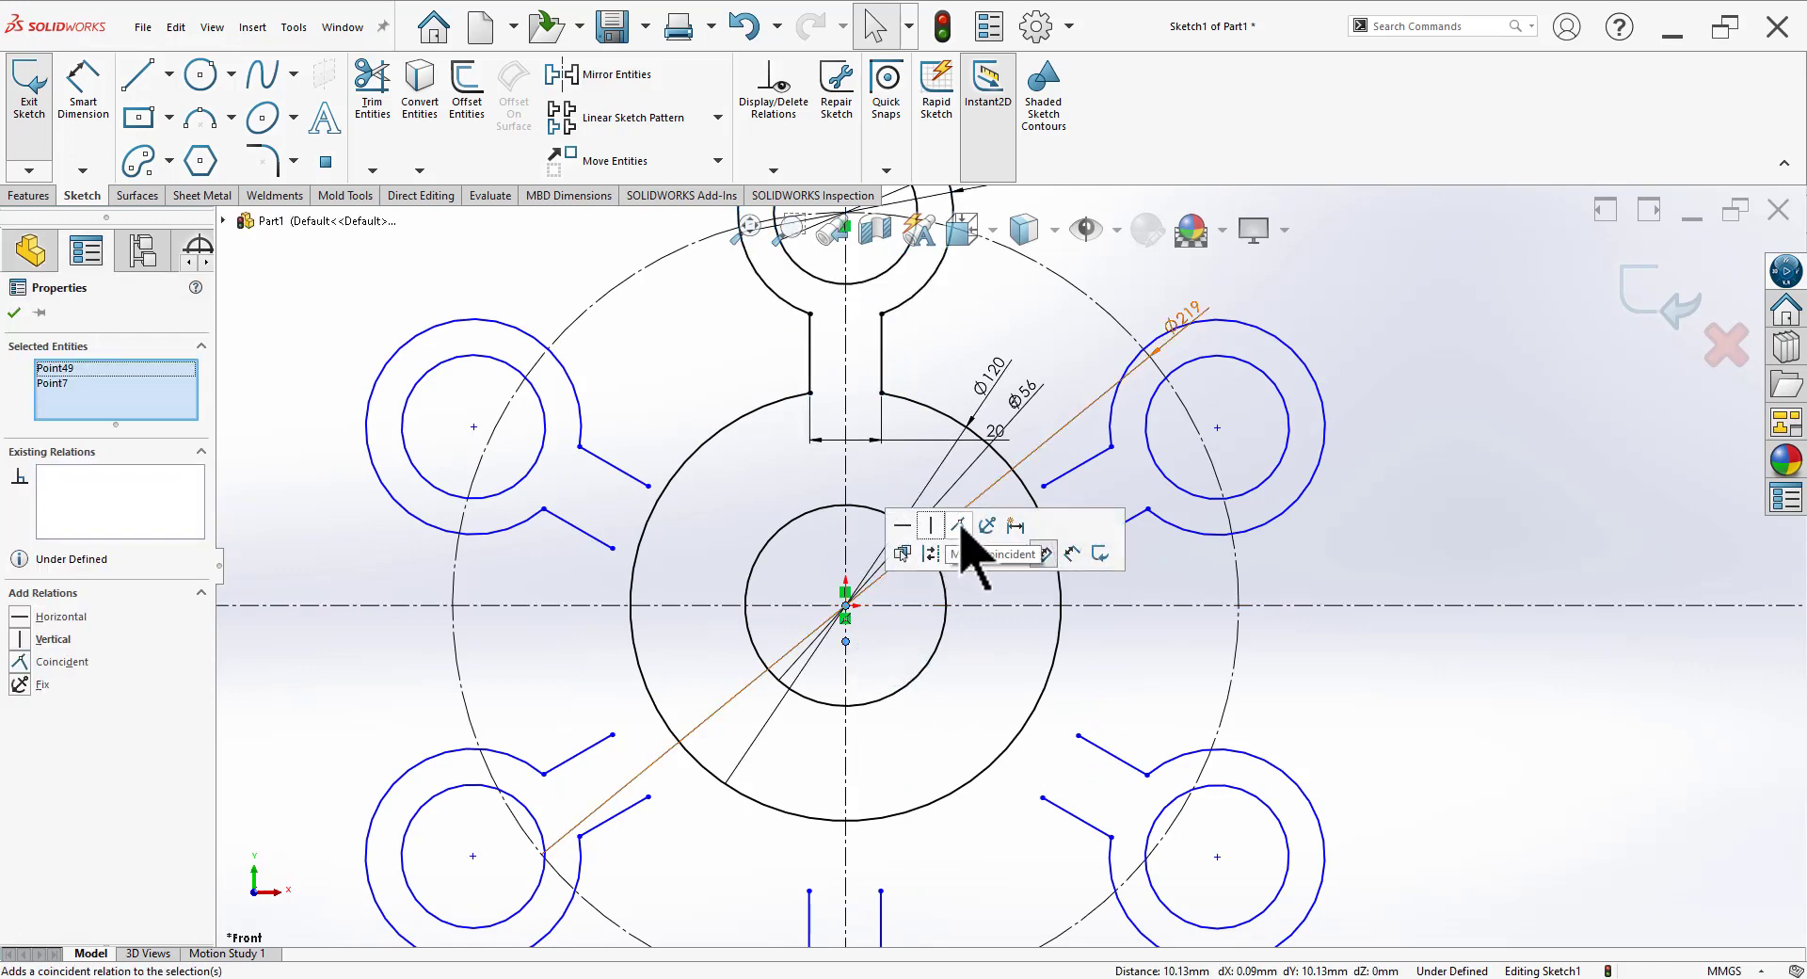
pyautogui.click(962, 527)
pyautogui.scroll(3, 939, 604)
pyautogui.scroll(1, 1280, 729)
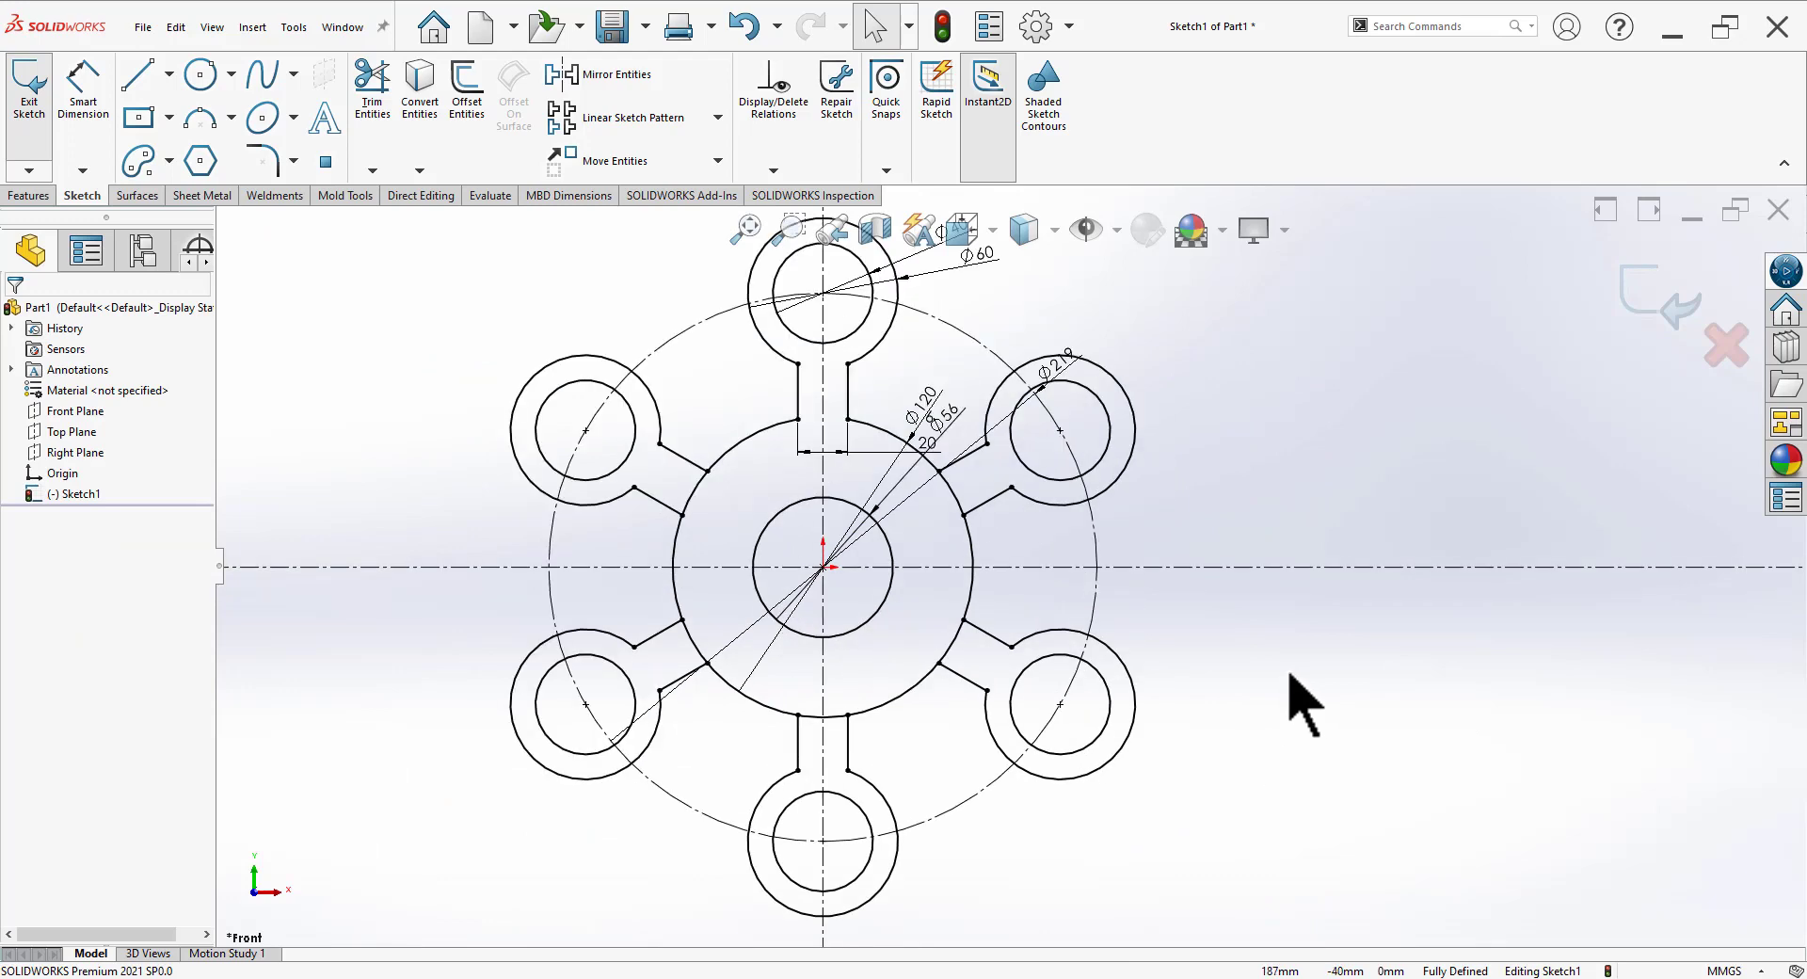
pyautogui.scroll(-1, 1160, 541)
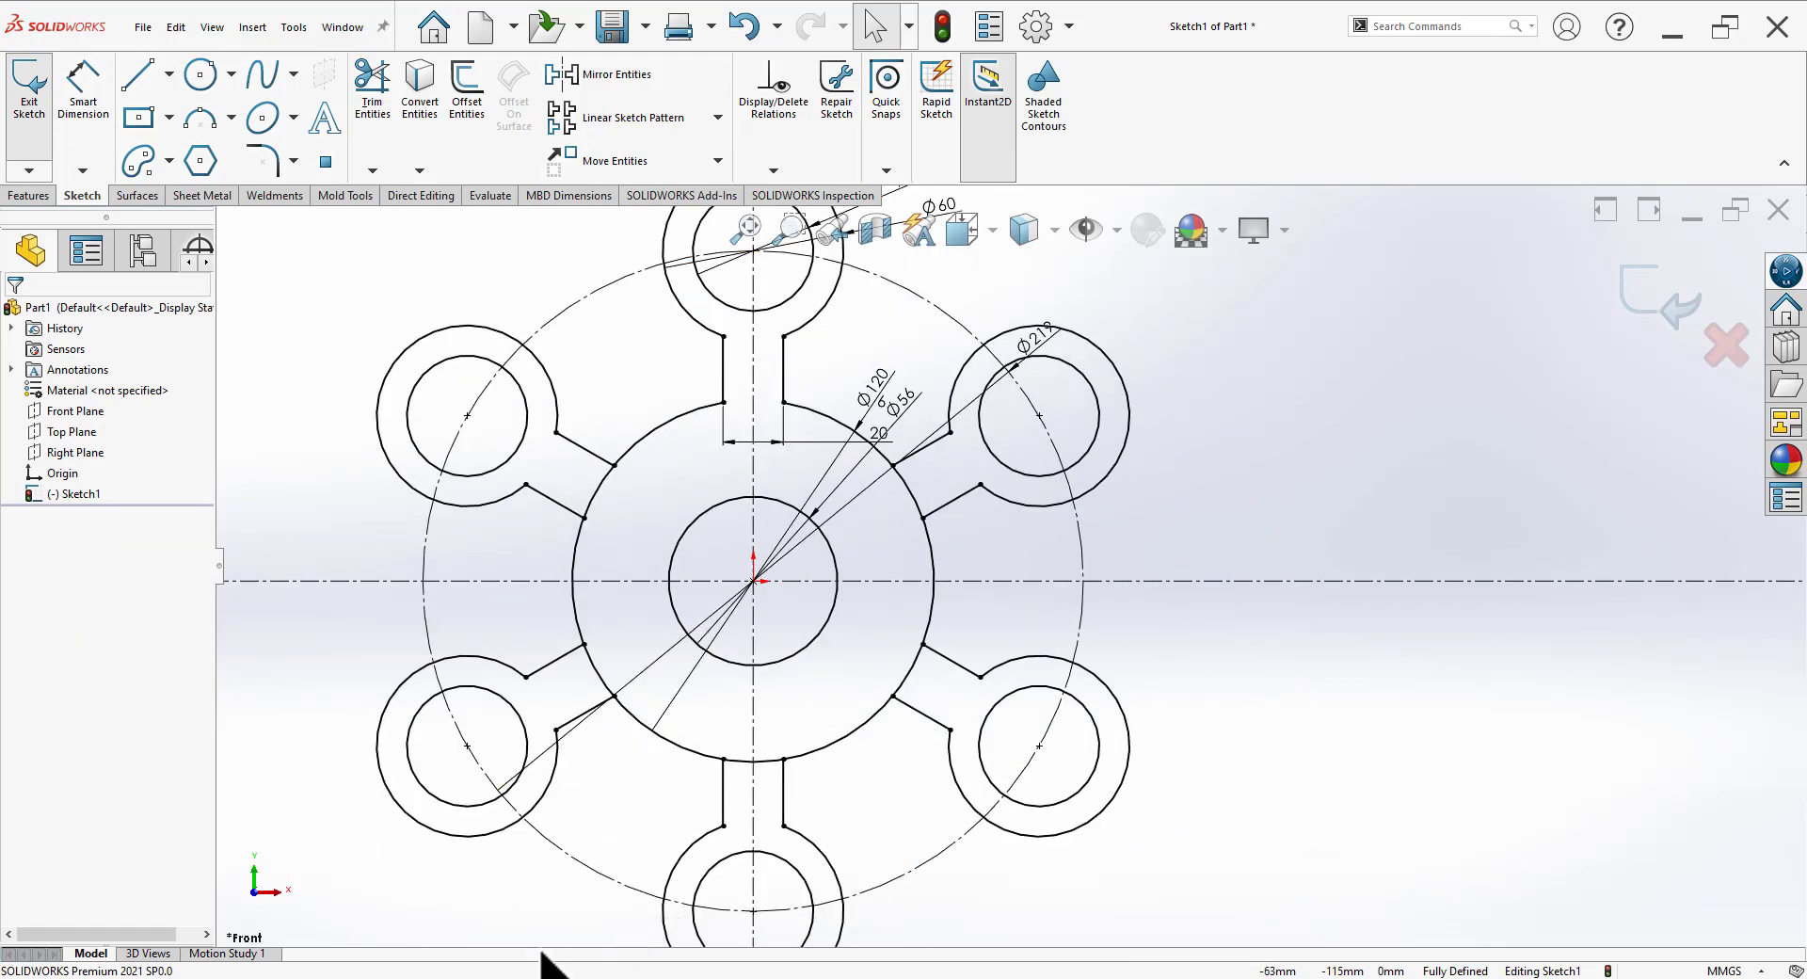
# Step: Compare the patterned sketch with the reference drawing
pyautogui.hotkey('alt', 'Tab')
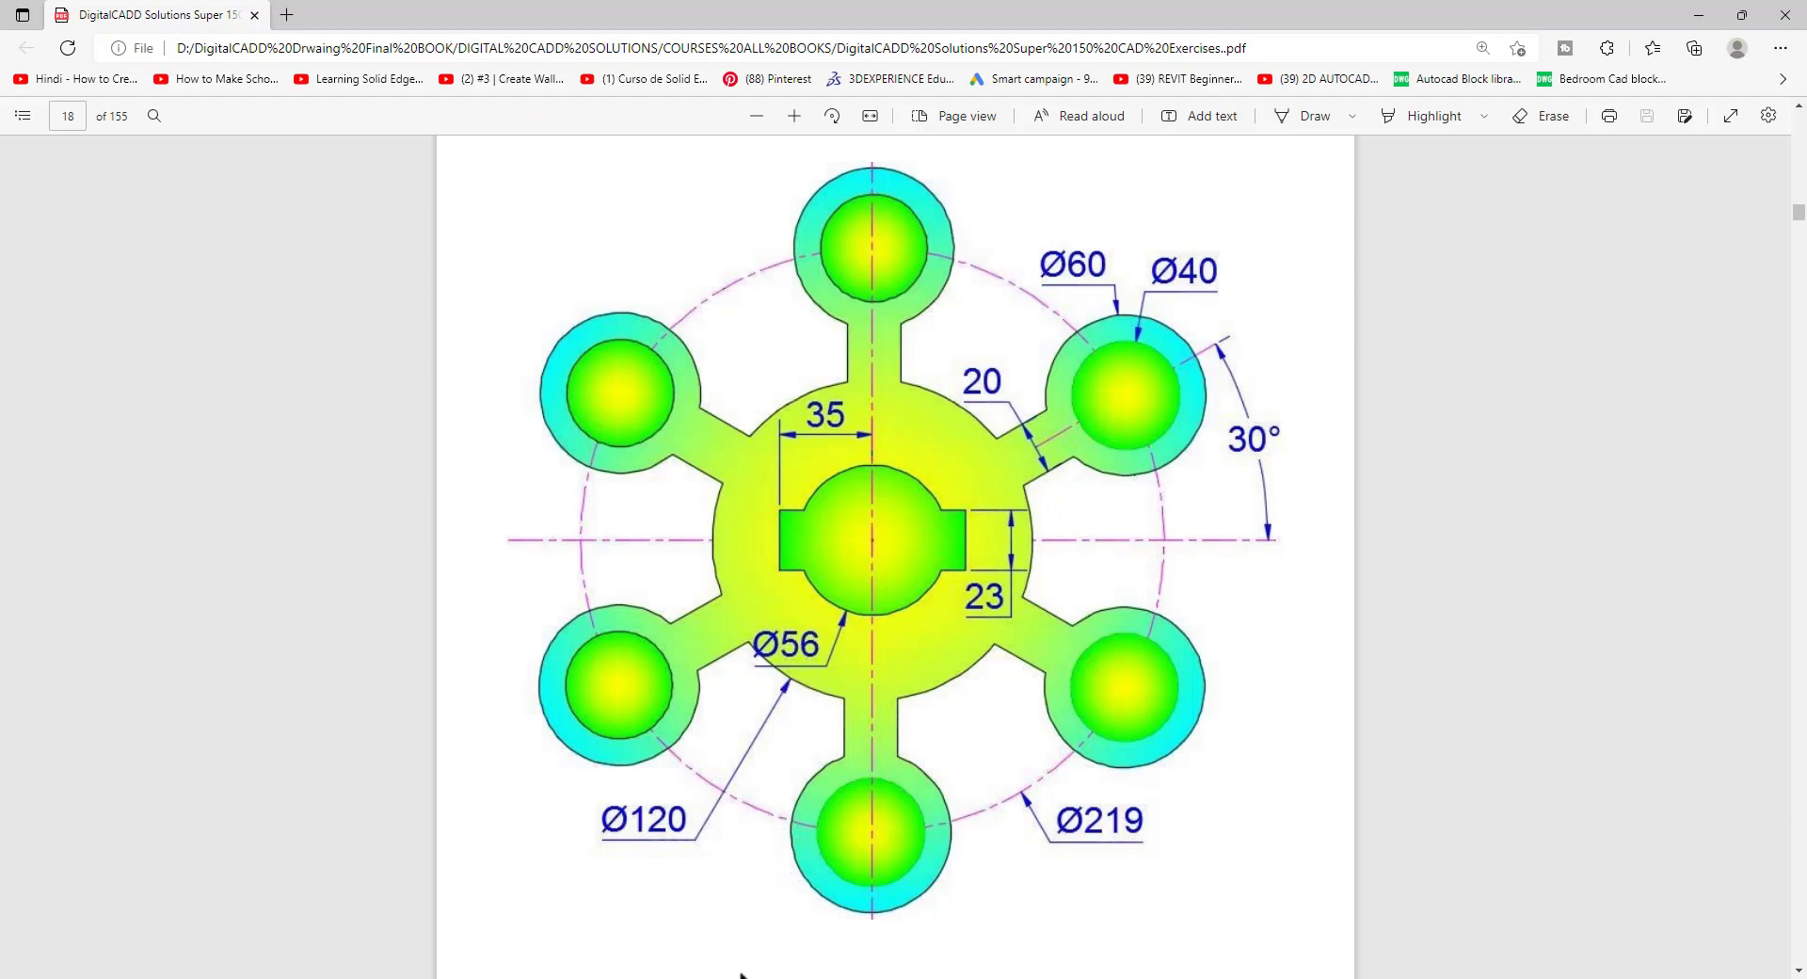
pyautogui.hotkey('alt', 'Tab')
pyautogui.scroll(-1, 860, 542)
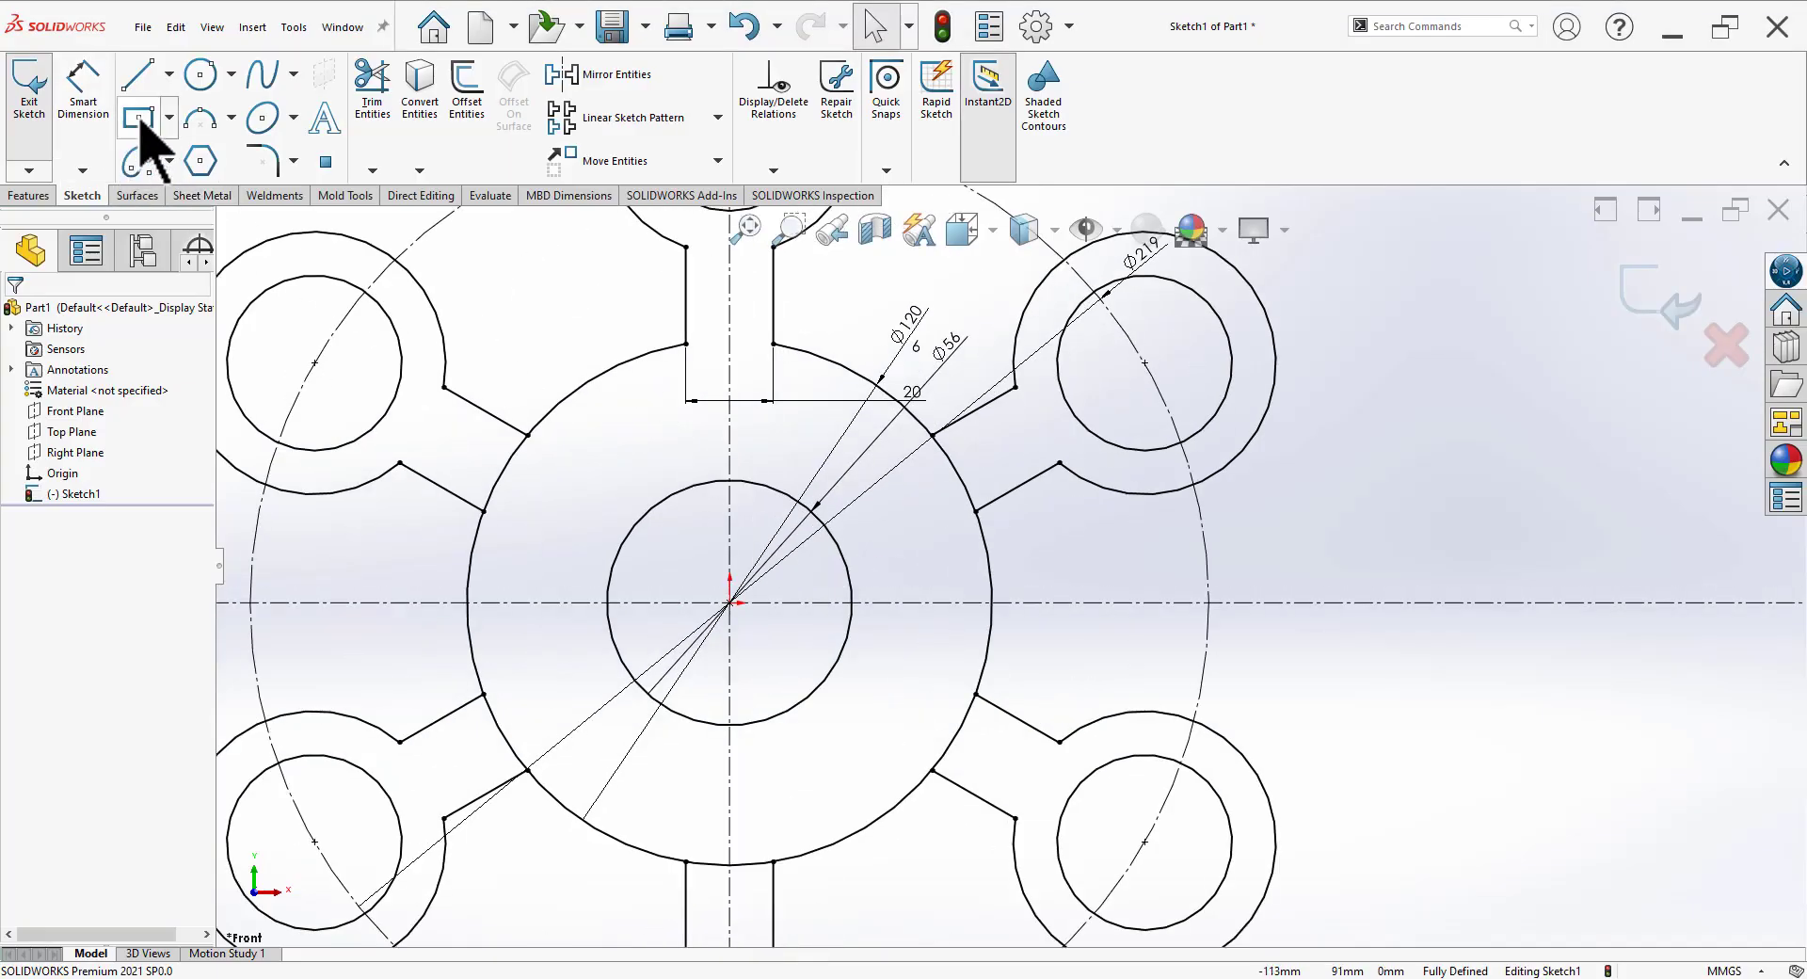
# Step: Draw a centre rectangle on the origin spanning the Ø56 bore
pyautogui.click(140, 117)
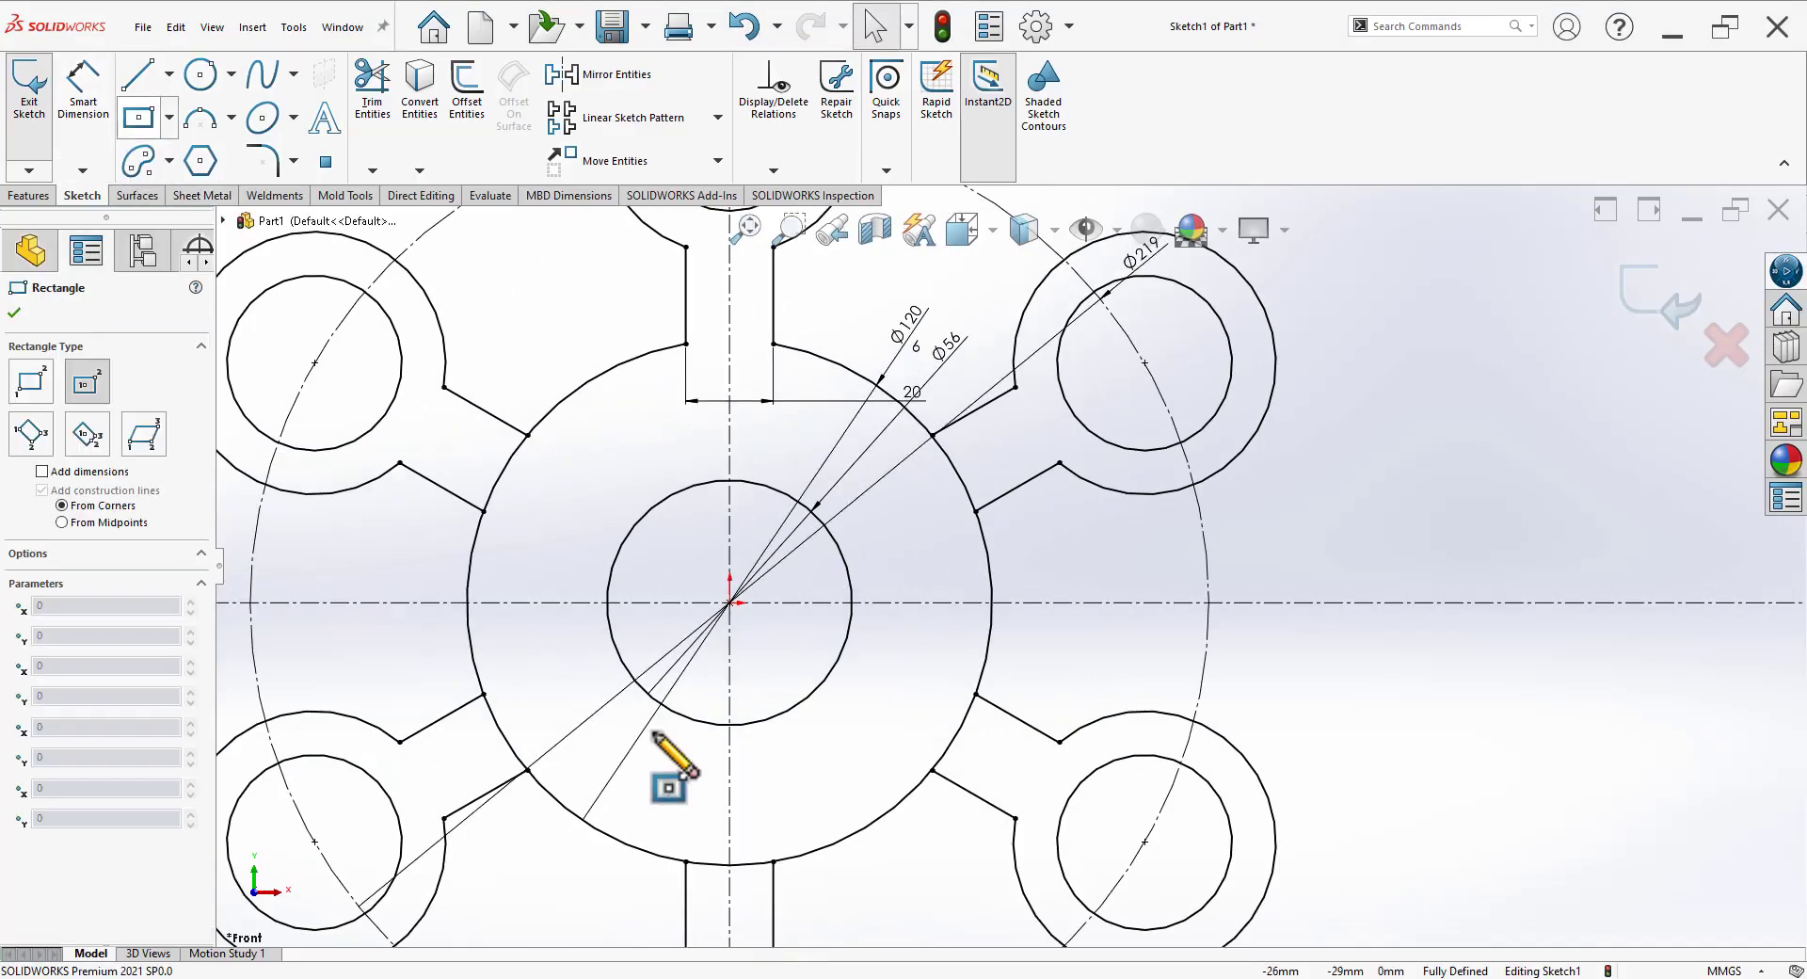
pyautogui.click(729, 602)
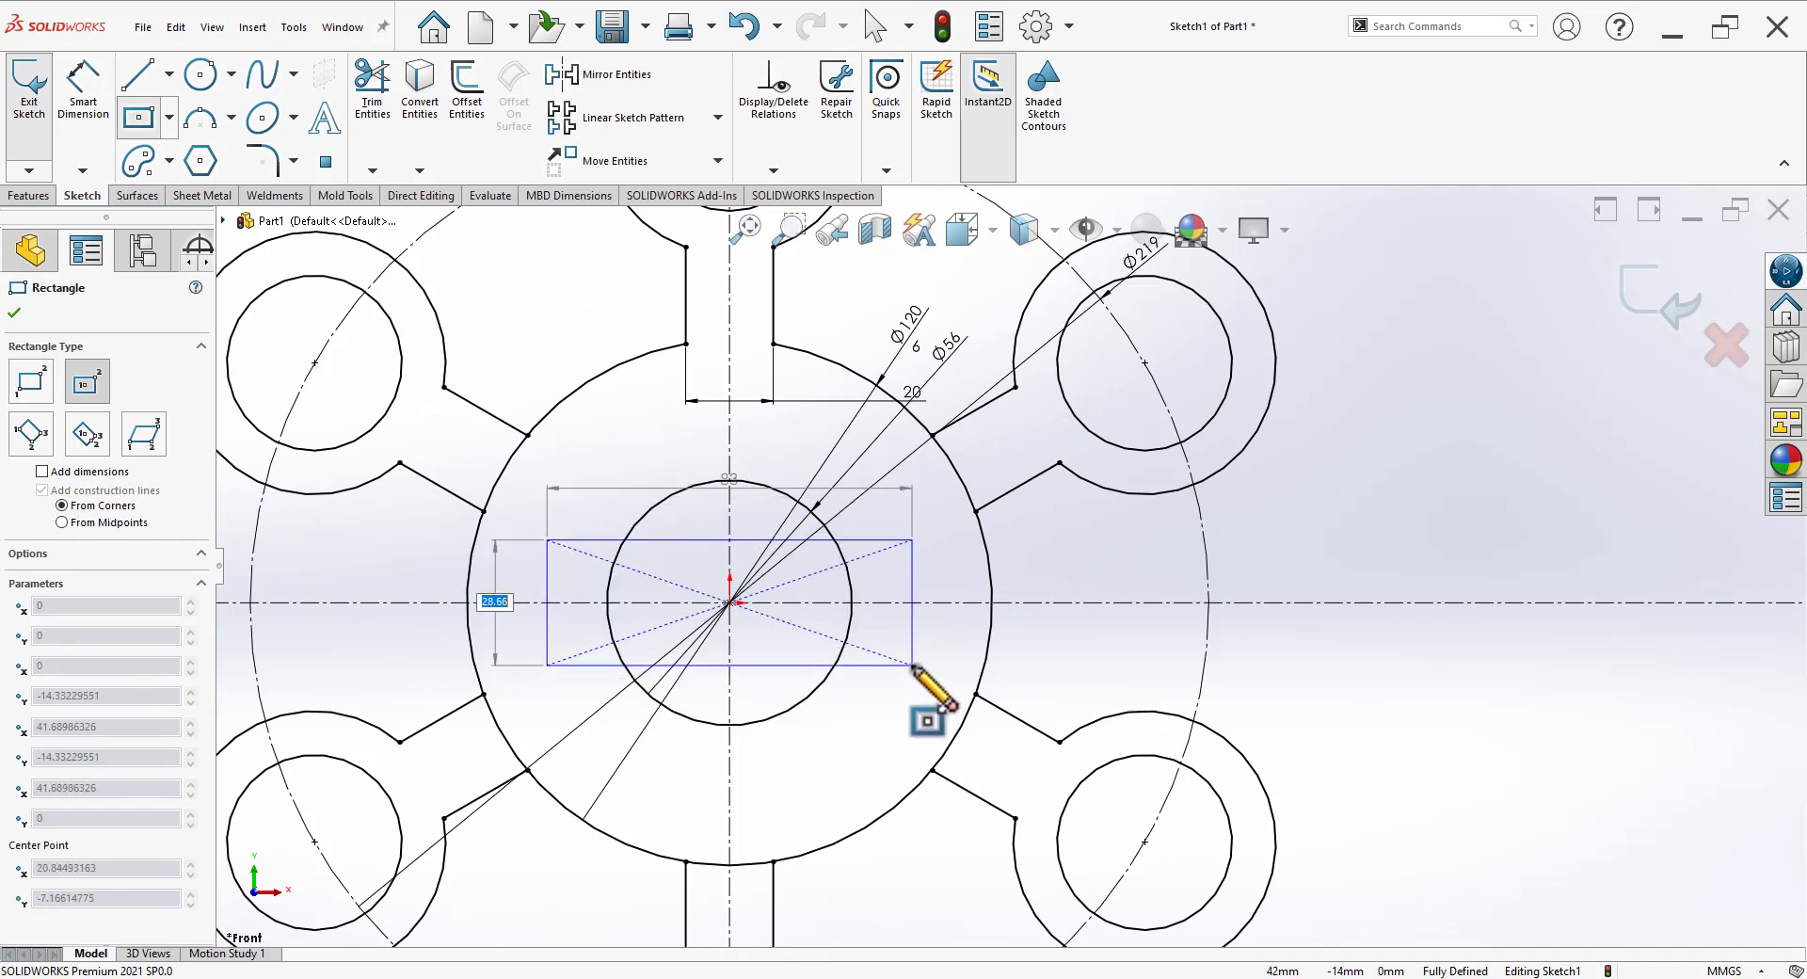
pyautogui.click(912, 665)
# Step: Power-trim the rectangle's top edge inside the circle and the circle arcs inside the rectangle
pyautogui.click(372, 104)
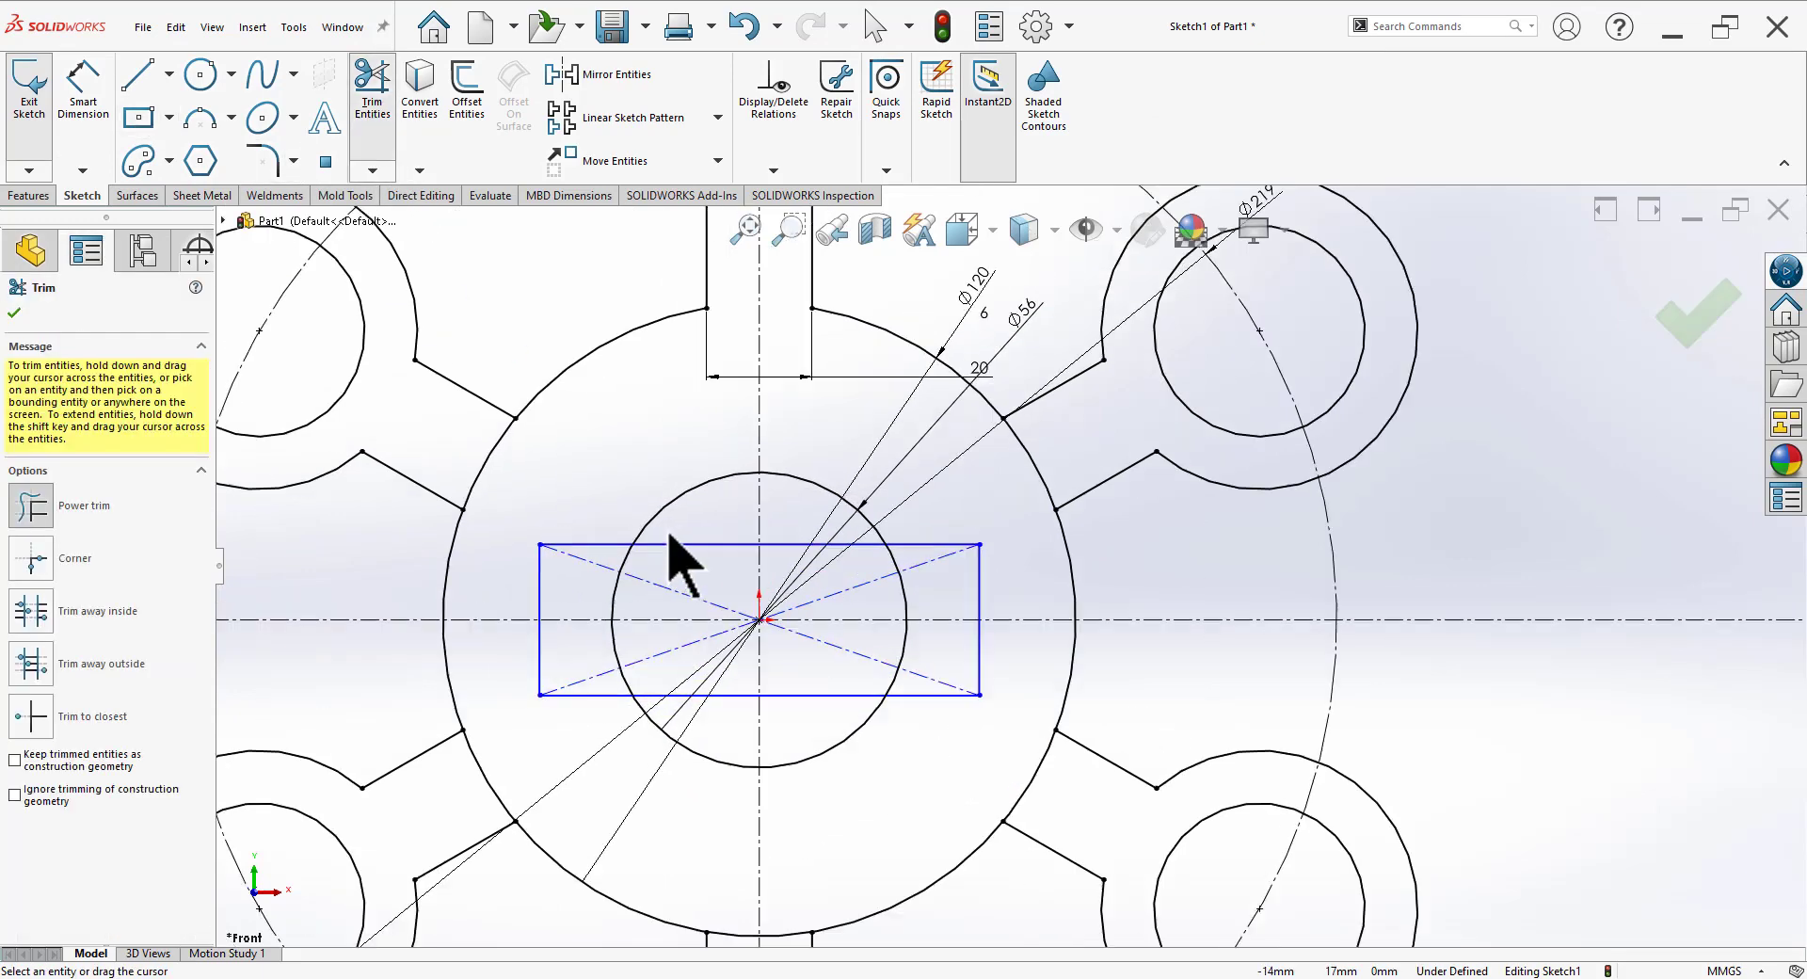
pyautogui.scroll(-4, 659, 555)
pyautogui.moveTo(927, 553); pyautogui.dragTo(945, 601)
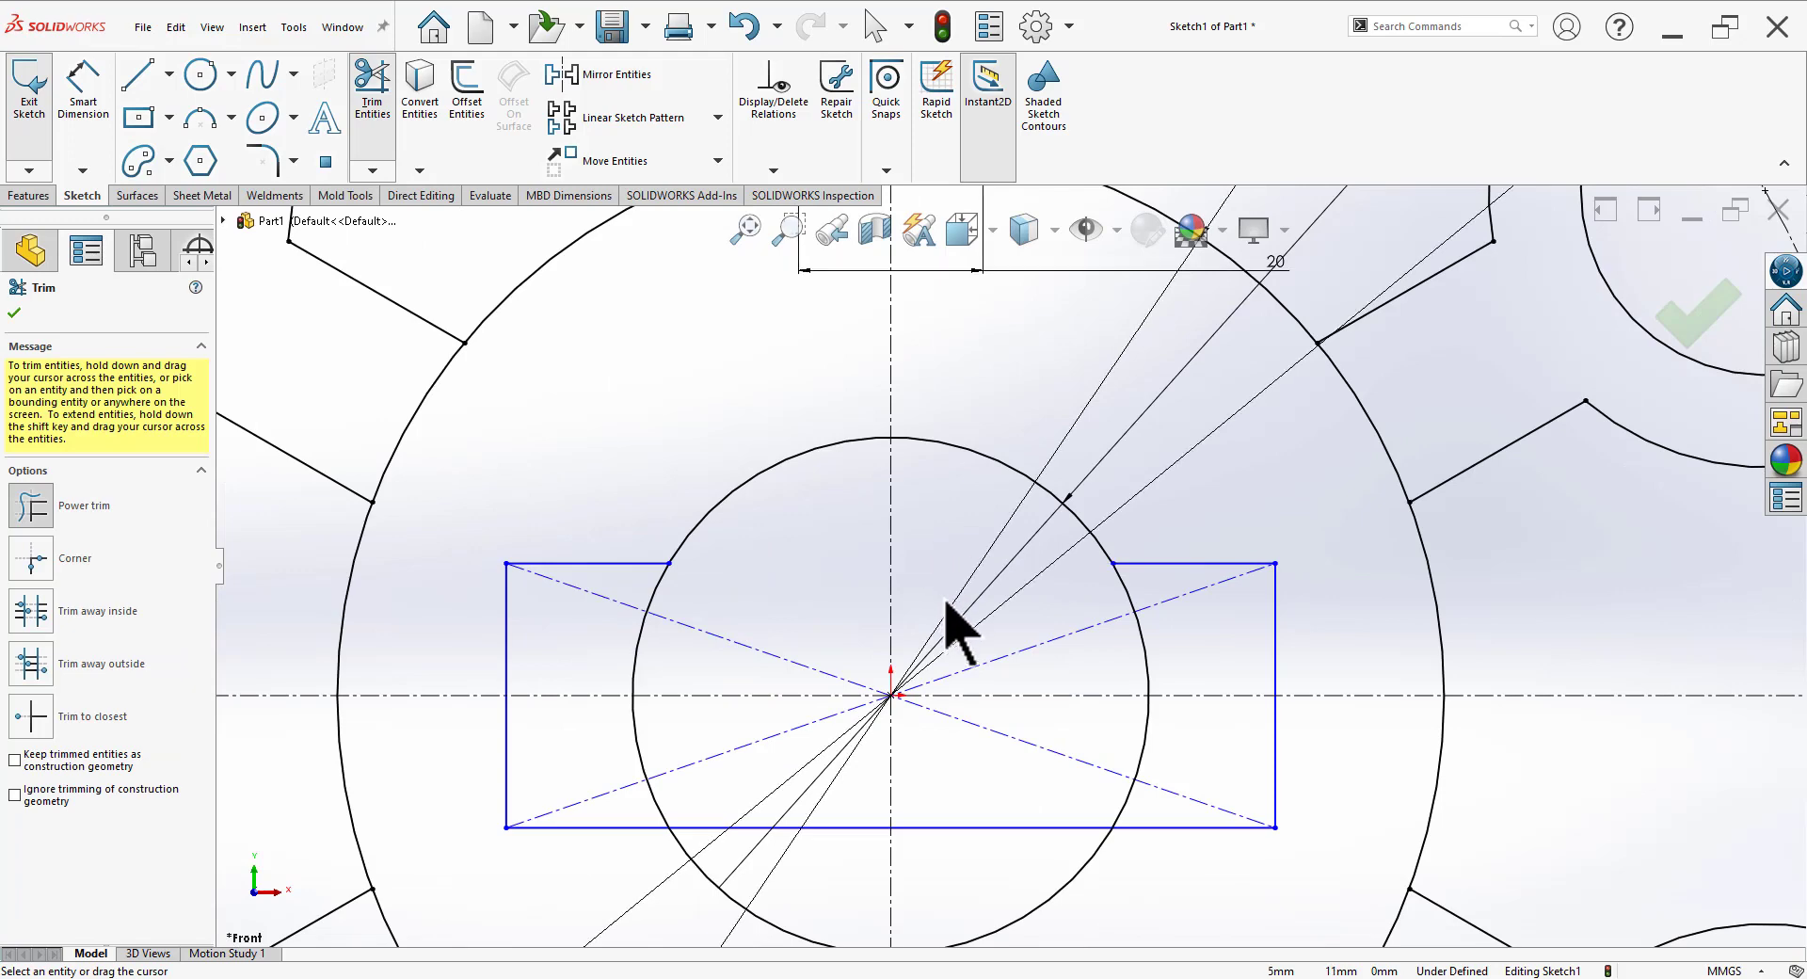
pyautogui.moveTo(1146, 586); pyautogui.dragTo(1114, 610)
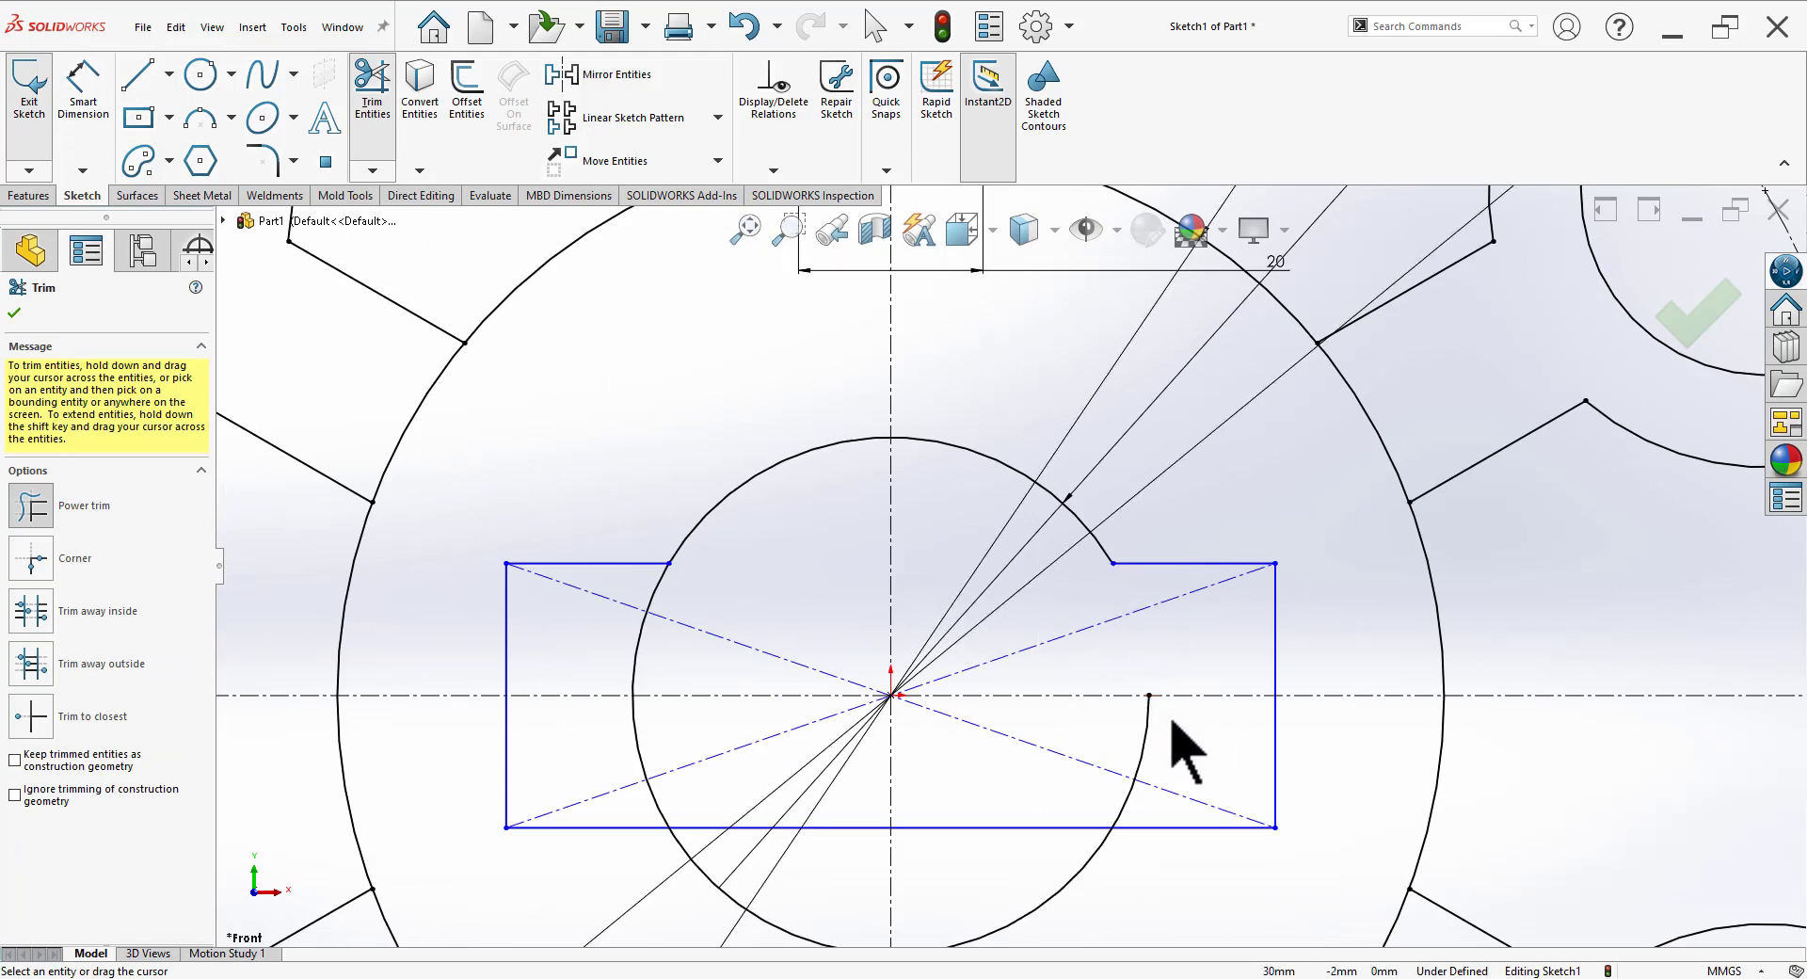
pyautogui.moveTo(1172, 720)
pyautogui.mouseDown()
pyautogui.moveTo(1128, 806)
pyautogui.moveTo(1077, 847)
pyautogui.moveTo(819, 846)
pyautogui.moveTo(851, 847)
pyautogui.mouseUp()
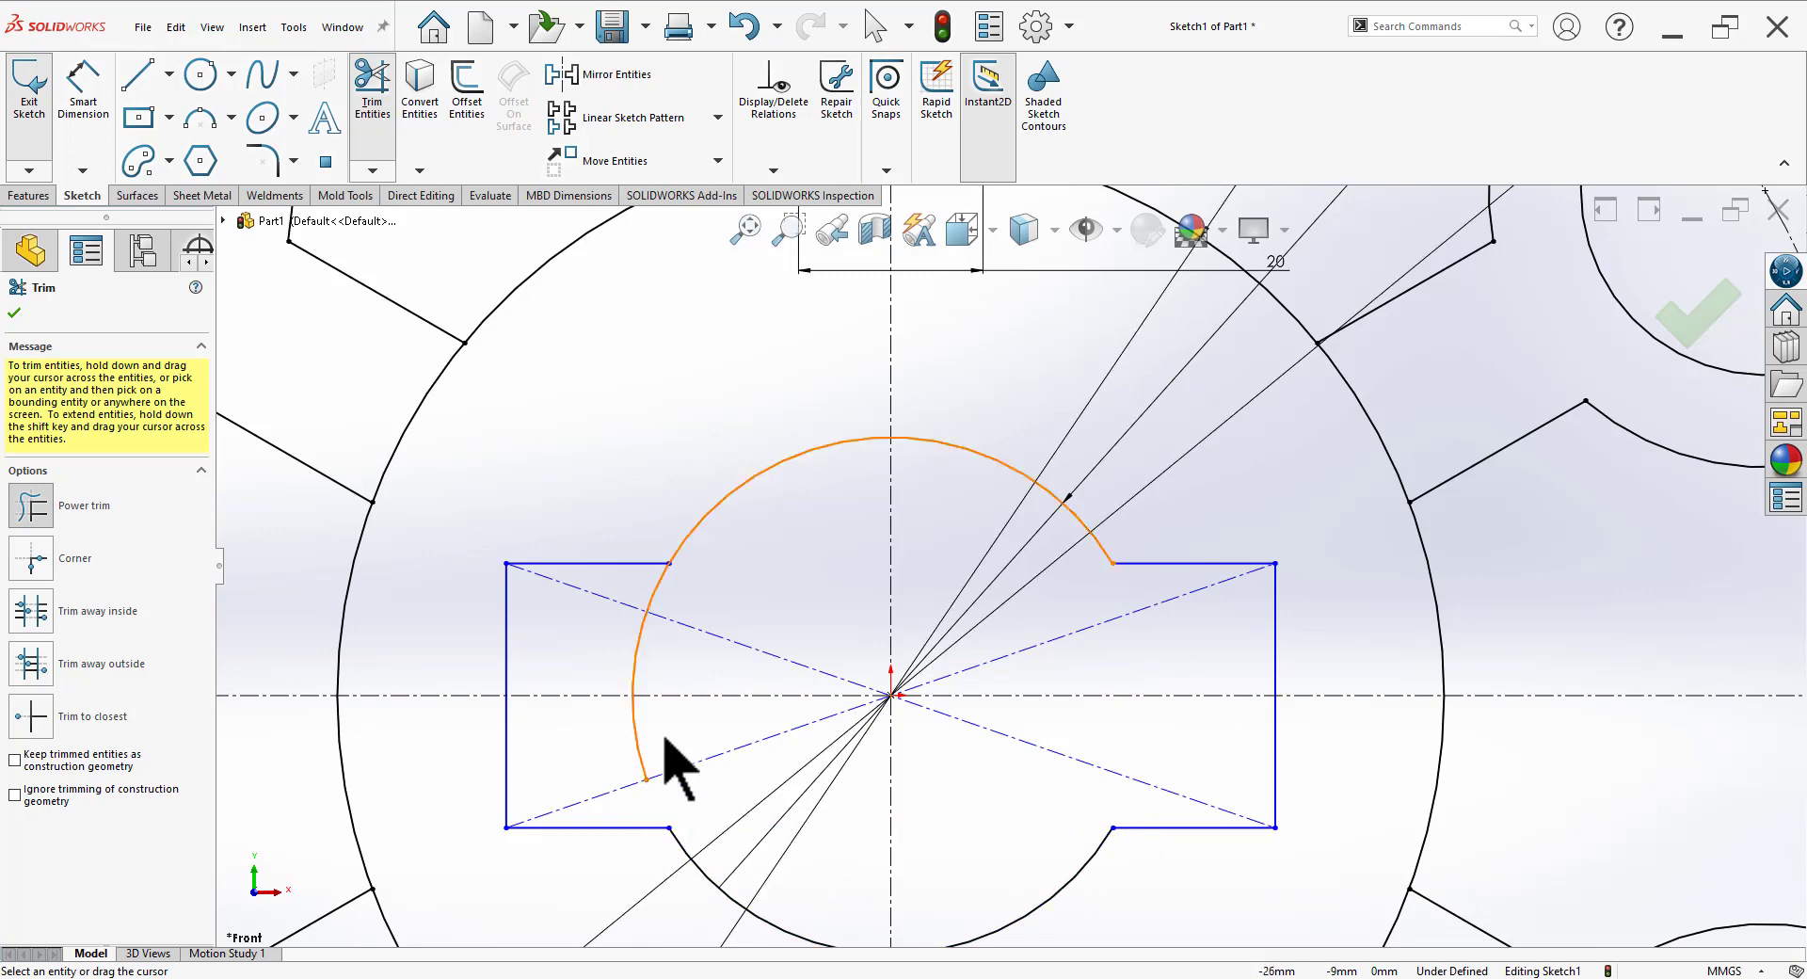
pyautogui.moveTo(666, 802)
pyautogui.mouseDown()
pyautogui.moveTo(625, 727)
pyautogui.moveTo(626, 667)
pyautogui.moveTo(680, 621)
pyautogui.mouseUp()
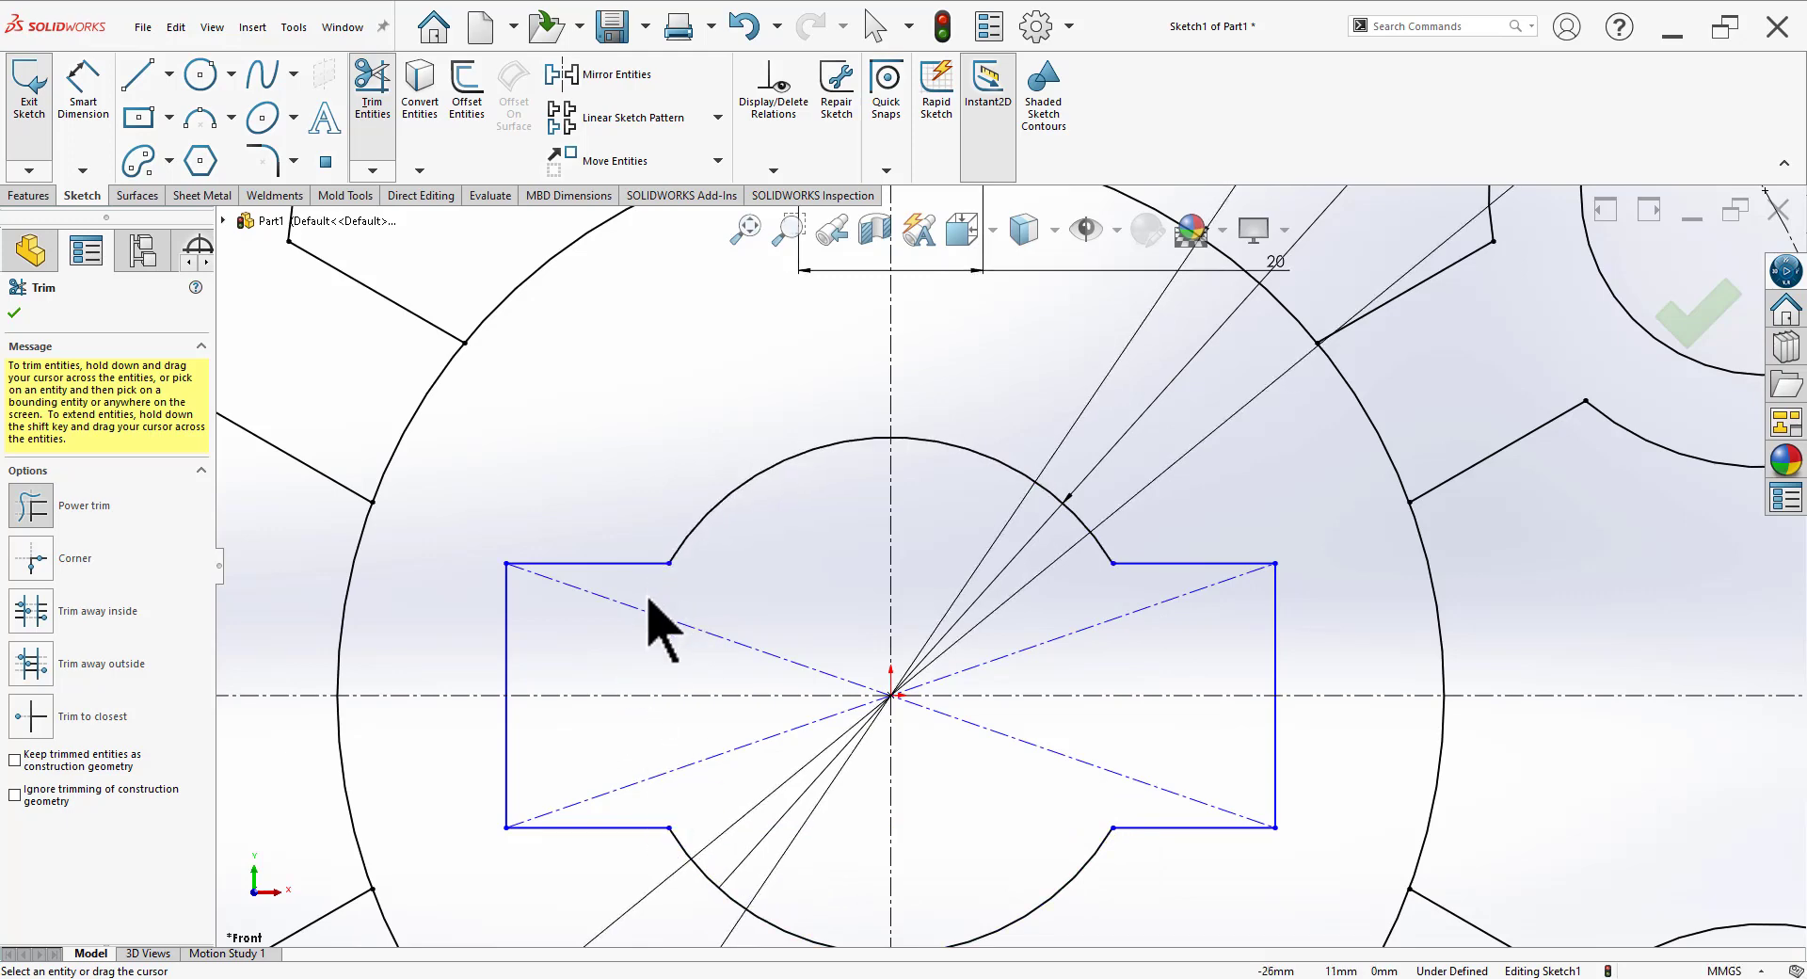
pyautogui.scroll(3, 1081, 806)
pyautogui.press('Escape')
pyautogui.scroll(1, 1149, 753)
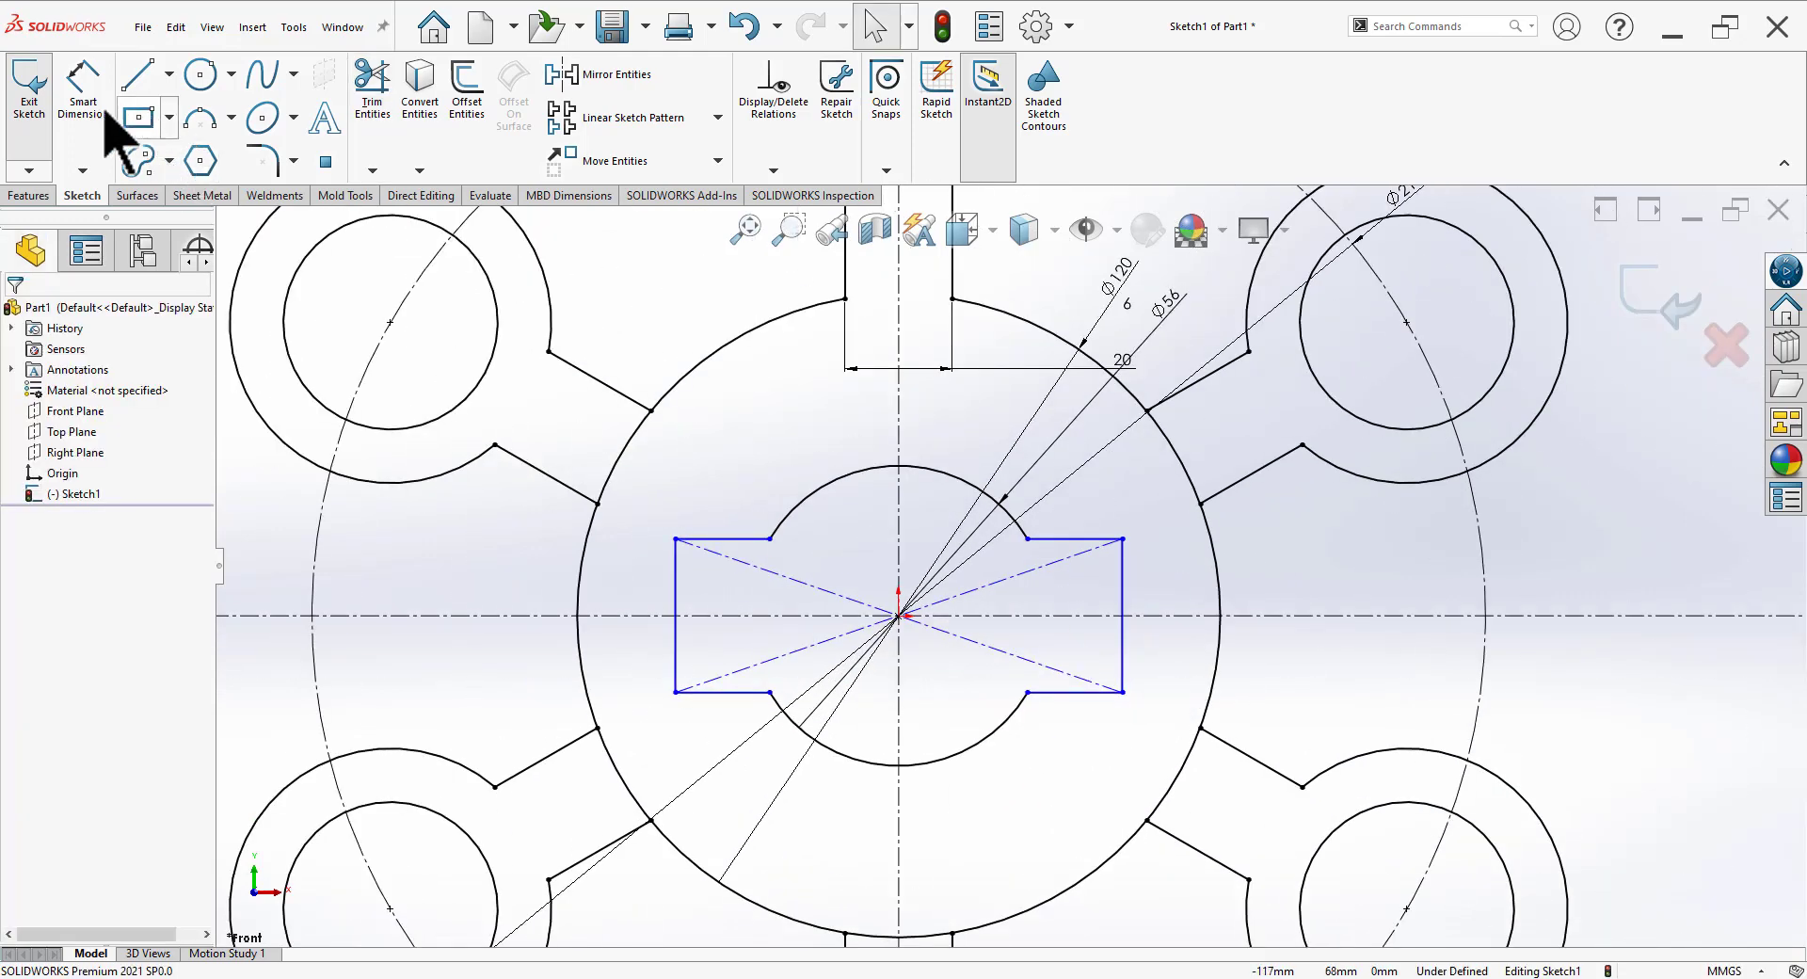
# Step: After checking the reference, dimension the rectangle's left side 35 from the origin
pyautogui.click(596, 975)
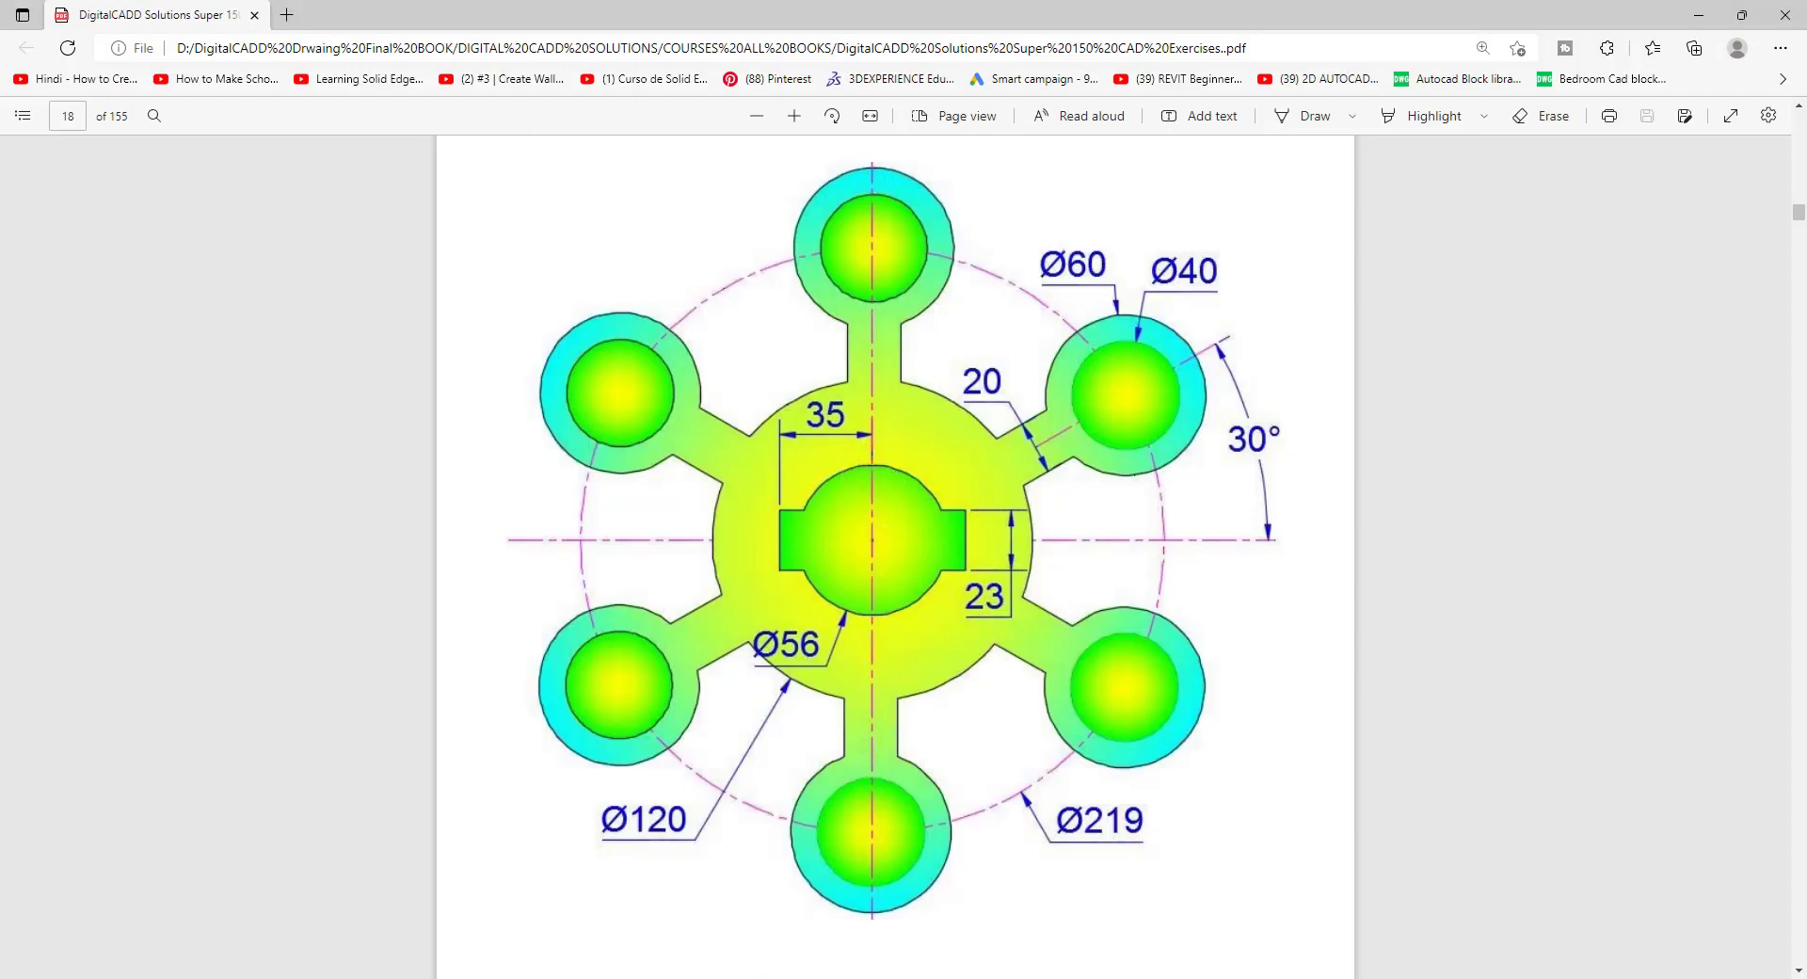
pyautogui.click(732, 969)
pyautogui.click(676, 603)
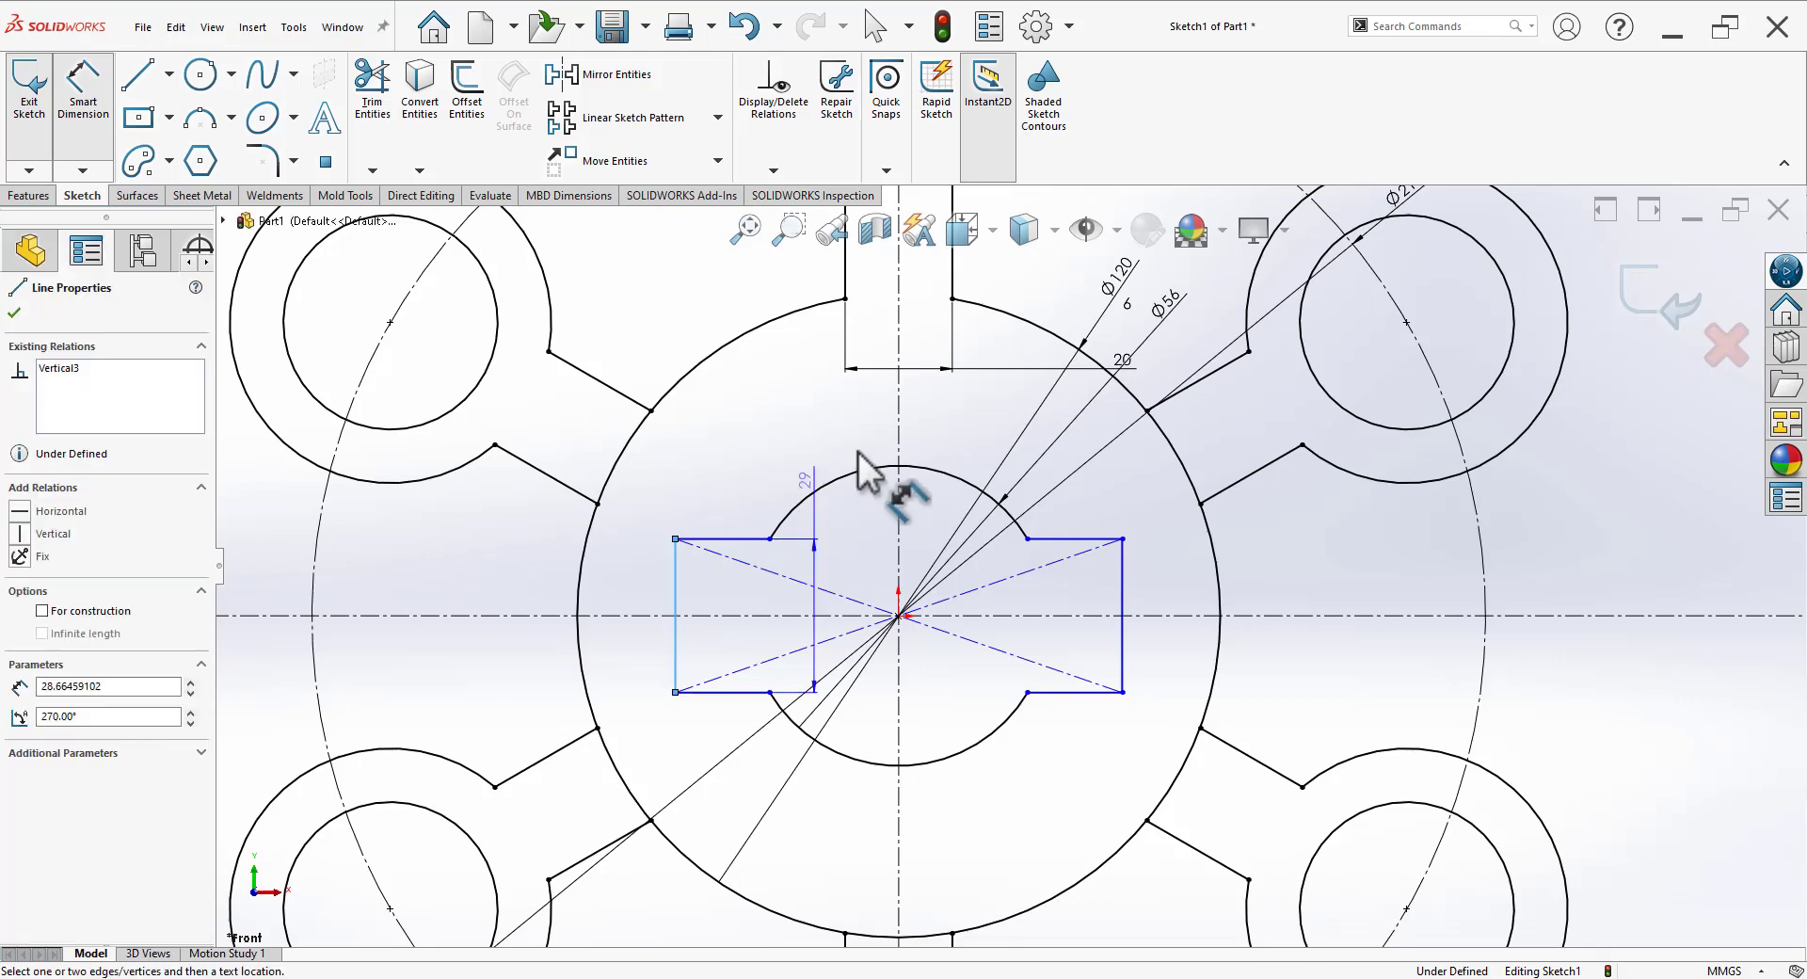
pyautogui.click(899, 616)
pyautogui.click(833, 435)
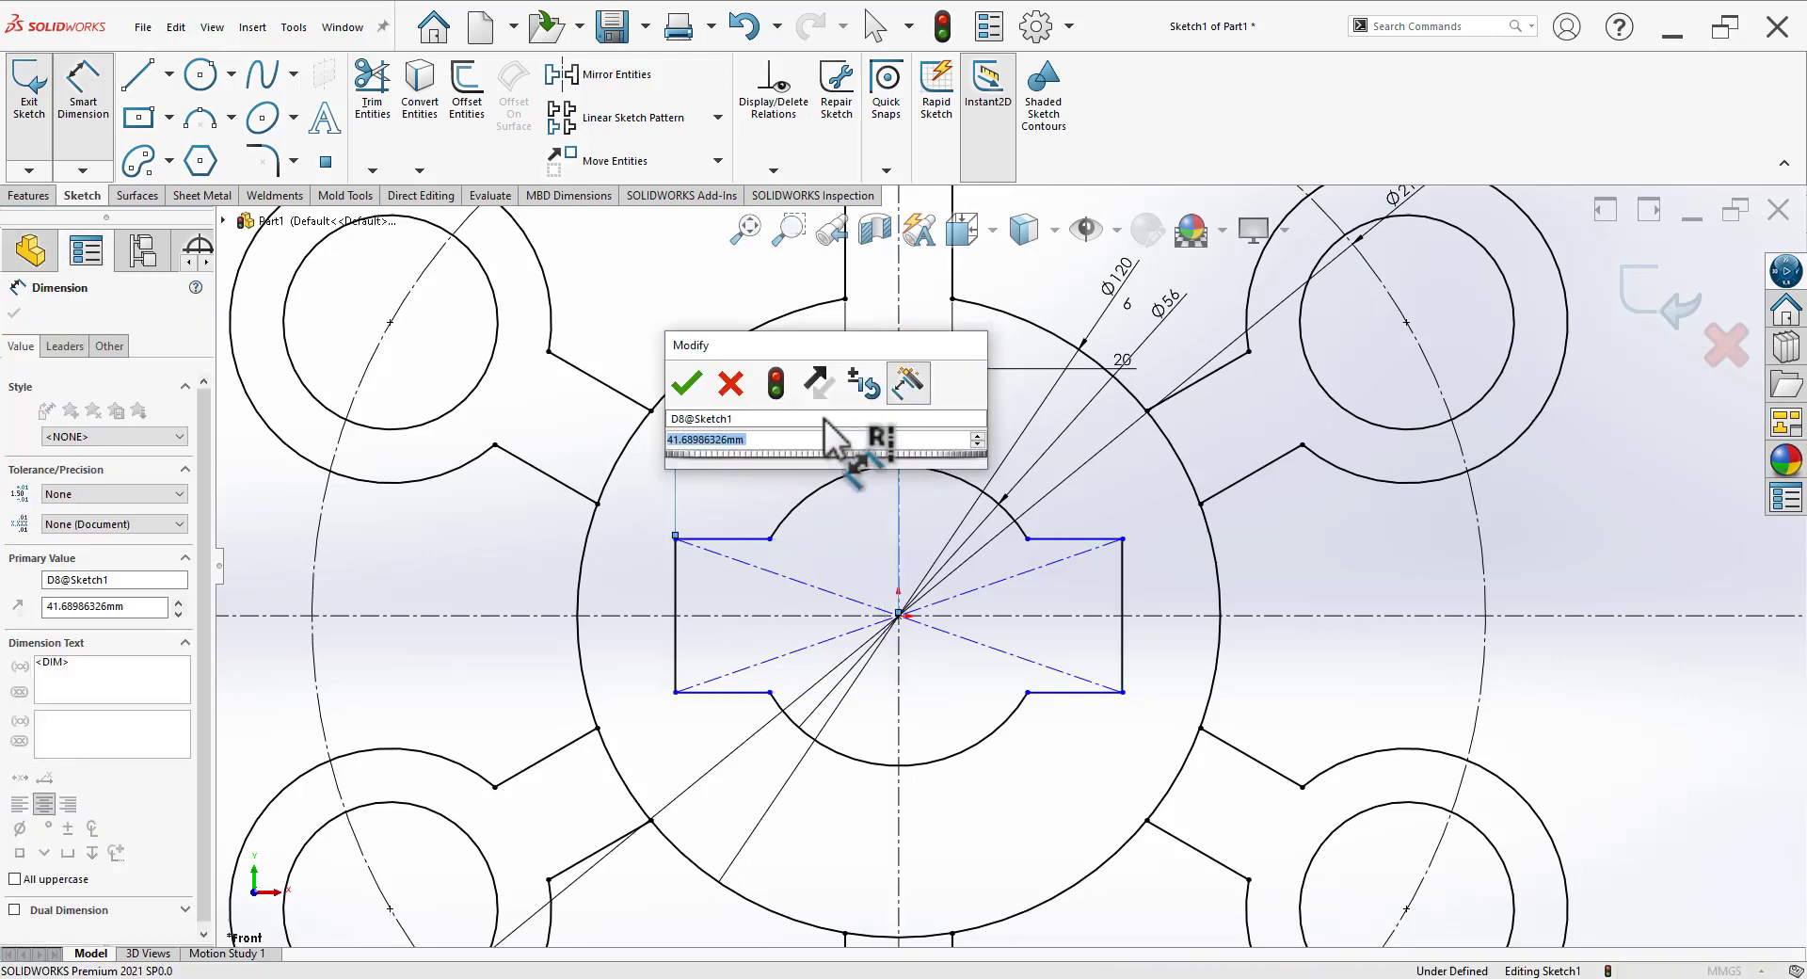
pyautogui.write('35')
pyautogui.press('Return')
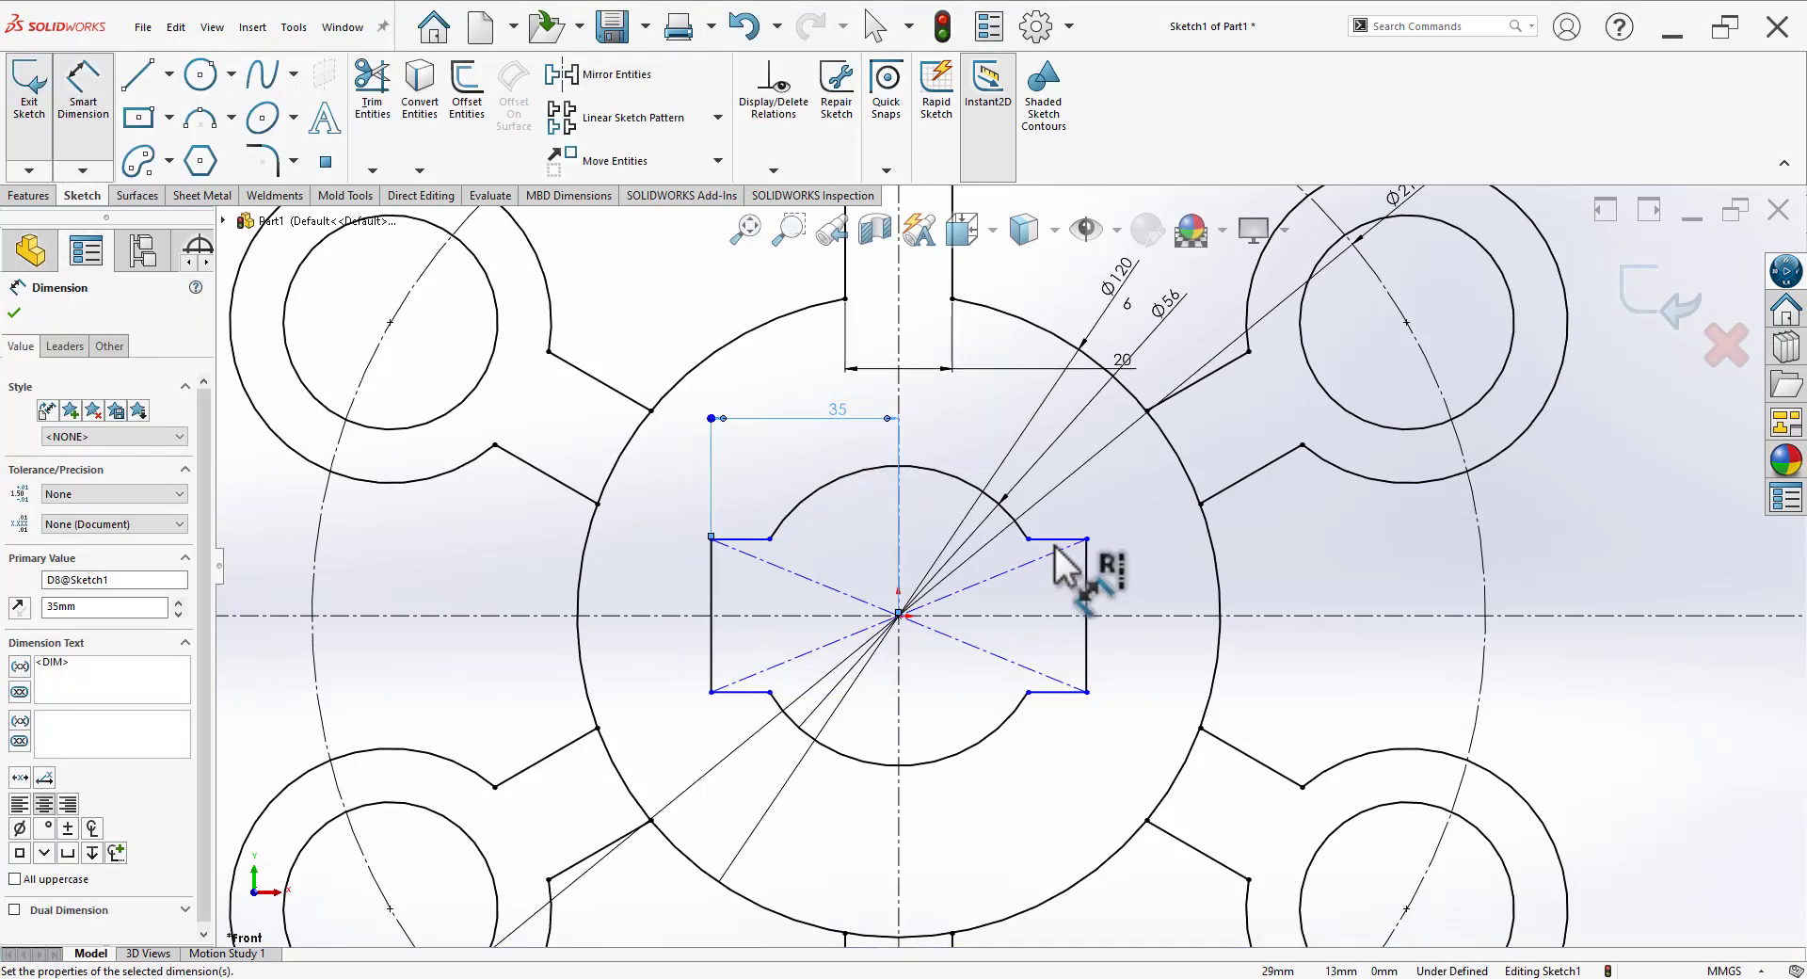
# Step: Dimension the rectangle's right side to a 23 height, fully defining the sketch
pyautogui.click(1085, 602)
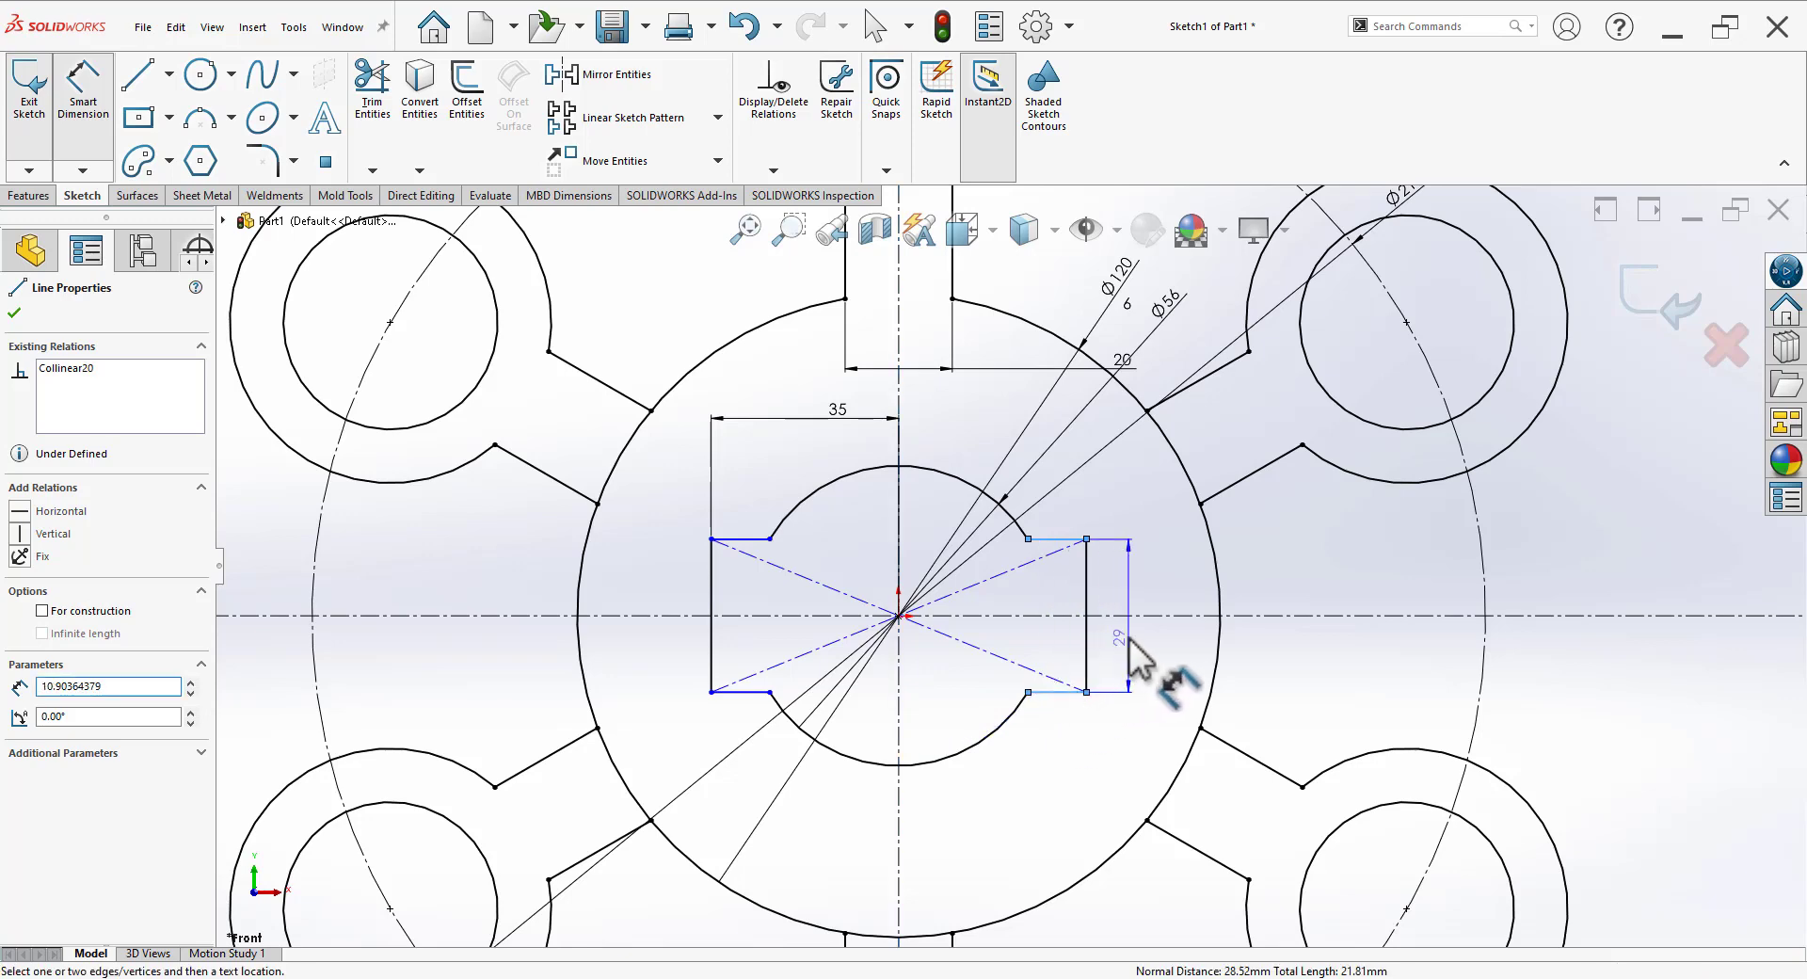
pyautogui.click(1130, 638)
pyautogui.write('23')
pyautogui.press('Return')
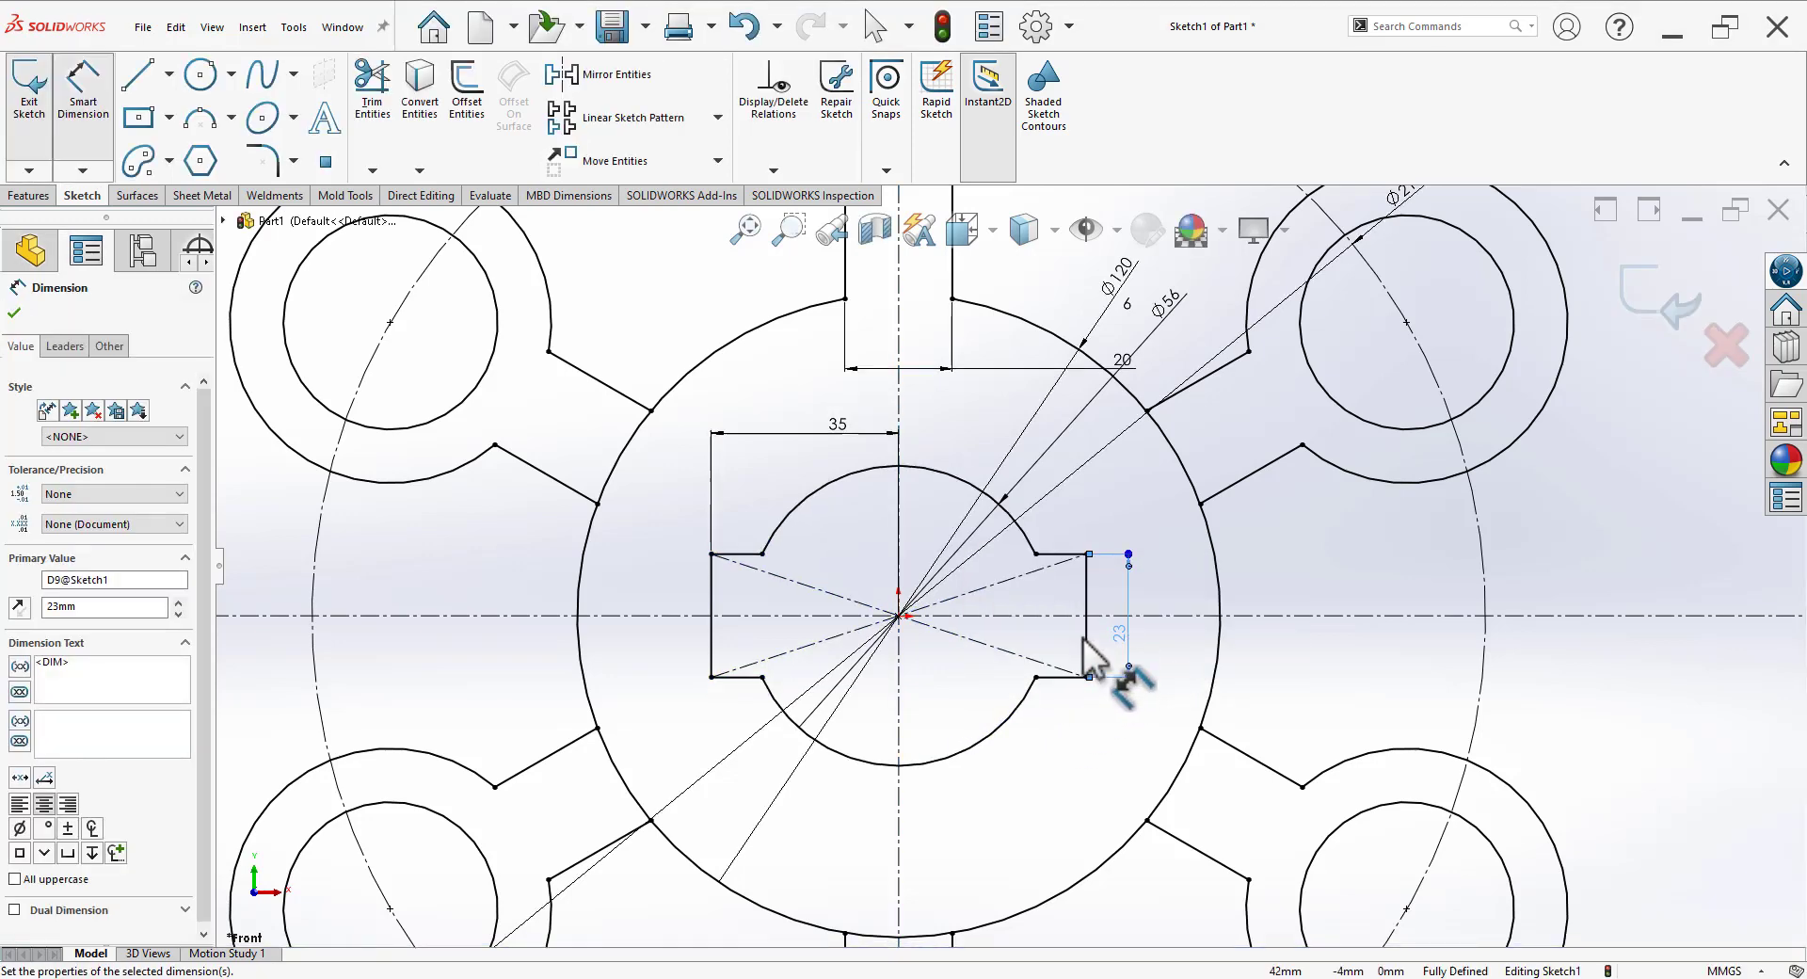
pyautogui.scroll(3, 795, 706)
pyautogui.press('Escape')
pyautogui.scroll(2, 828, 725)
pyautogui.scroll(-4, 1236, 623)
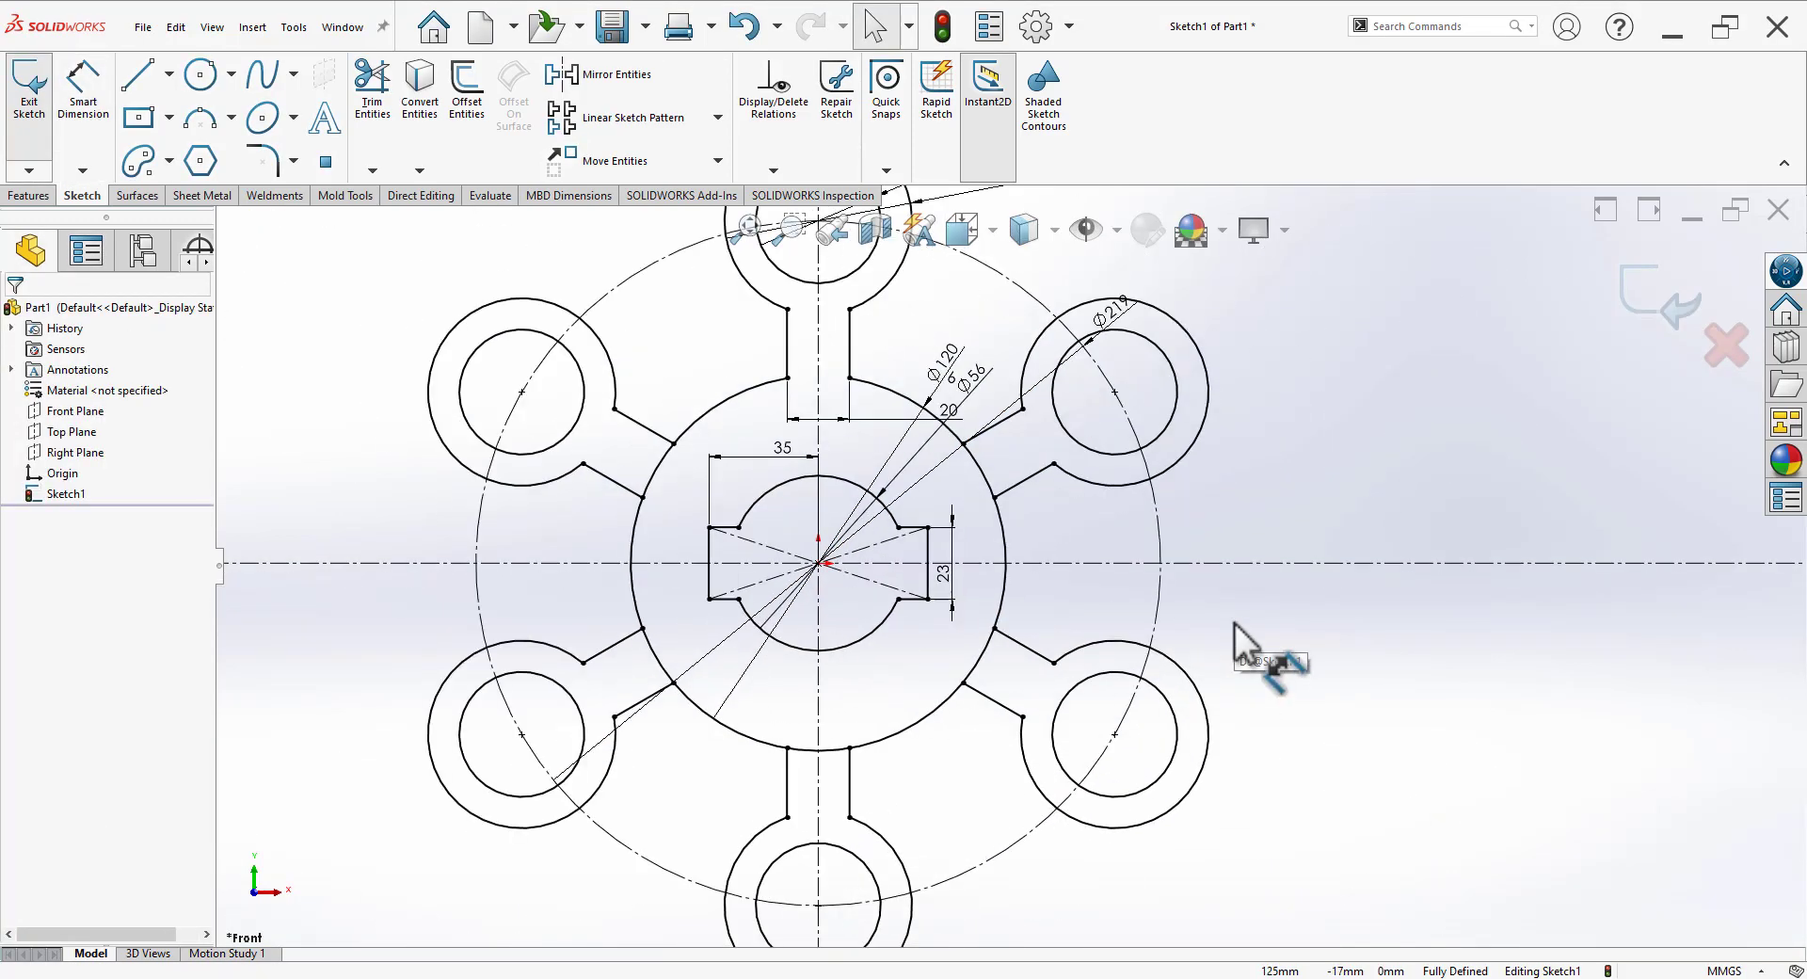
# Step: Power-trim the Ø120 hub-circle arcs between the lower-left and lower-right arms
pyautogui.click(381, 141)
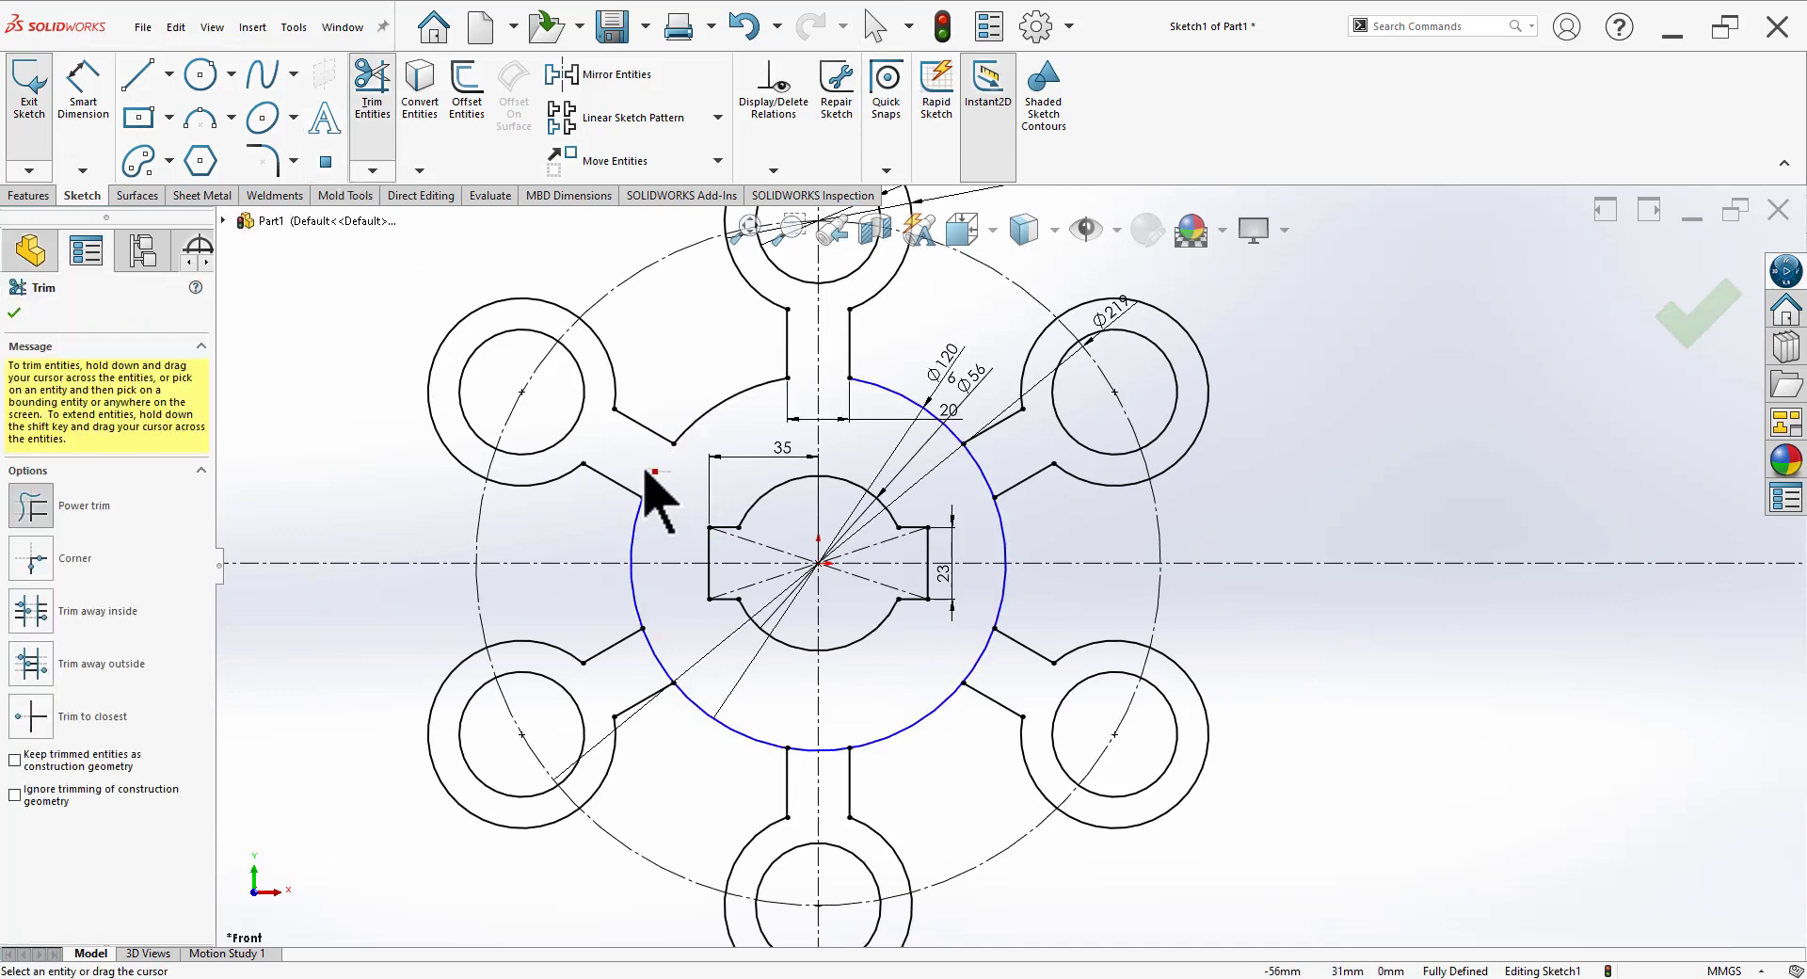
pyautogui.moveTo(648, 474)
pyautogui.mouseDown()
pyautogui.moveTo(686, 664)
pyautogui.moveTo(668, 711)
pyautogui.mouseUp()
pyautogui.moveTo(828, 764); pyautogui.dragTo(986, 659)
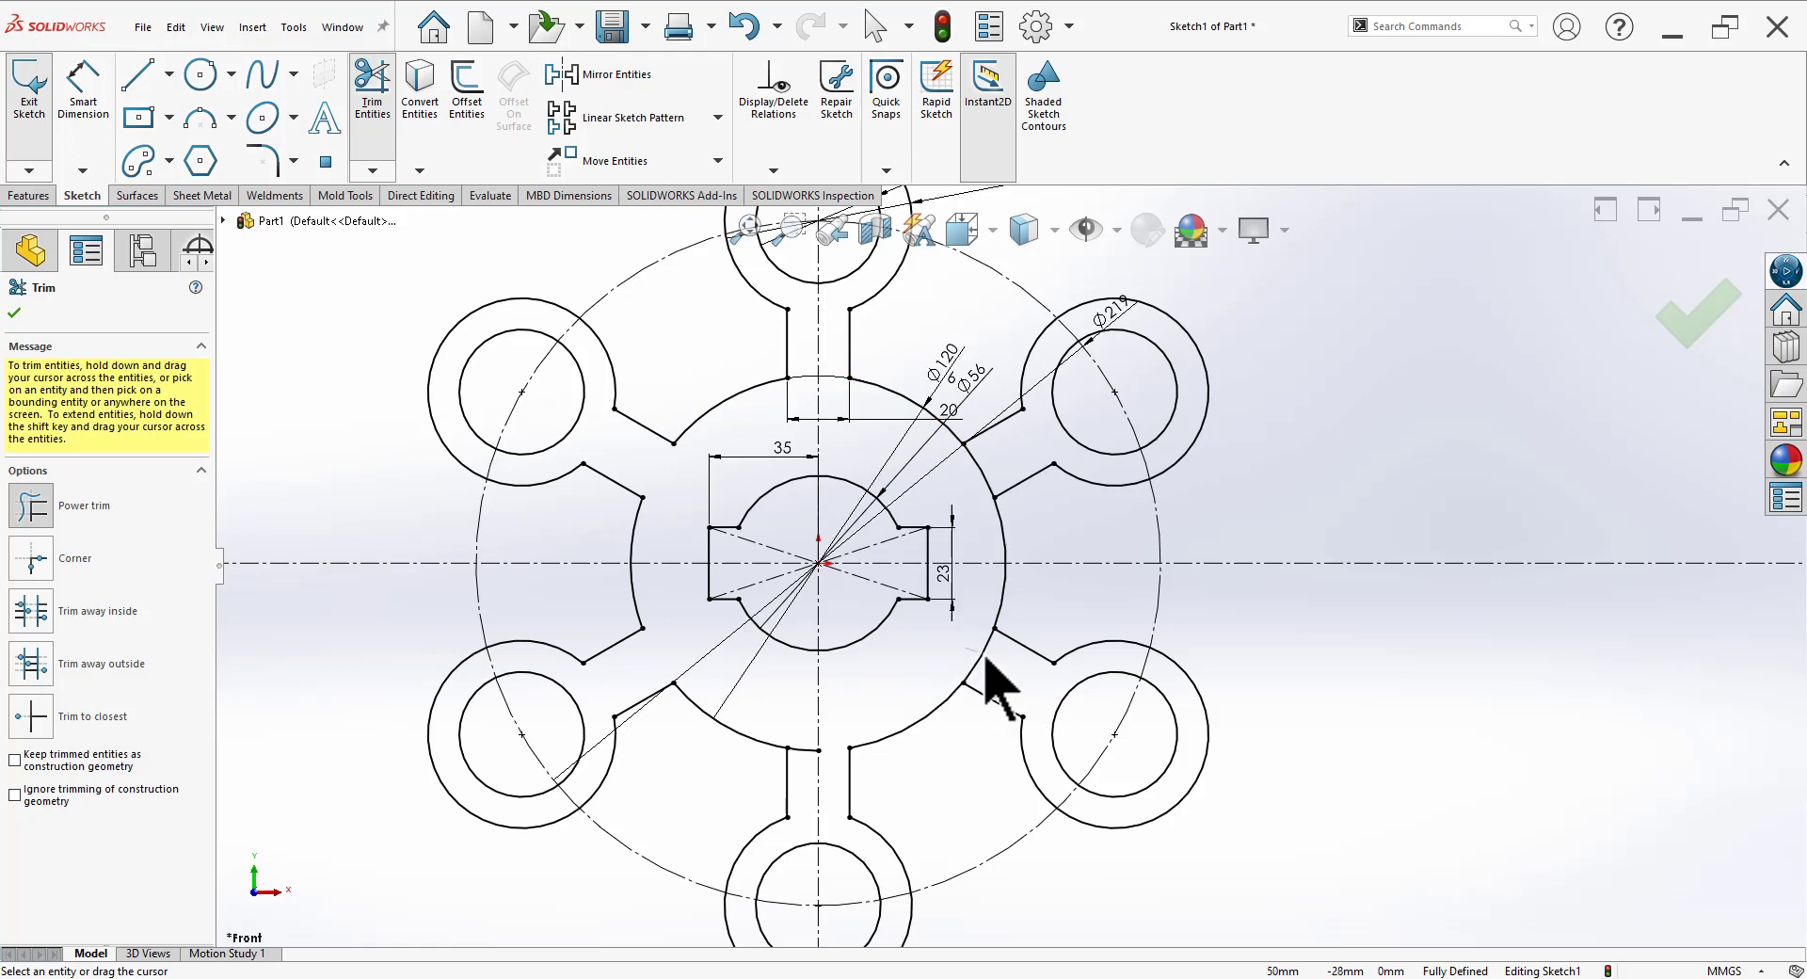
pyautogui.scroll(2, 941, 536)
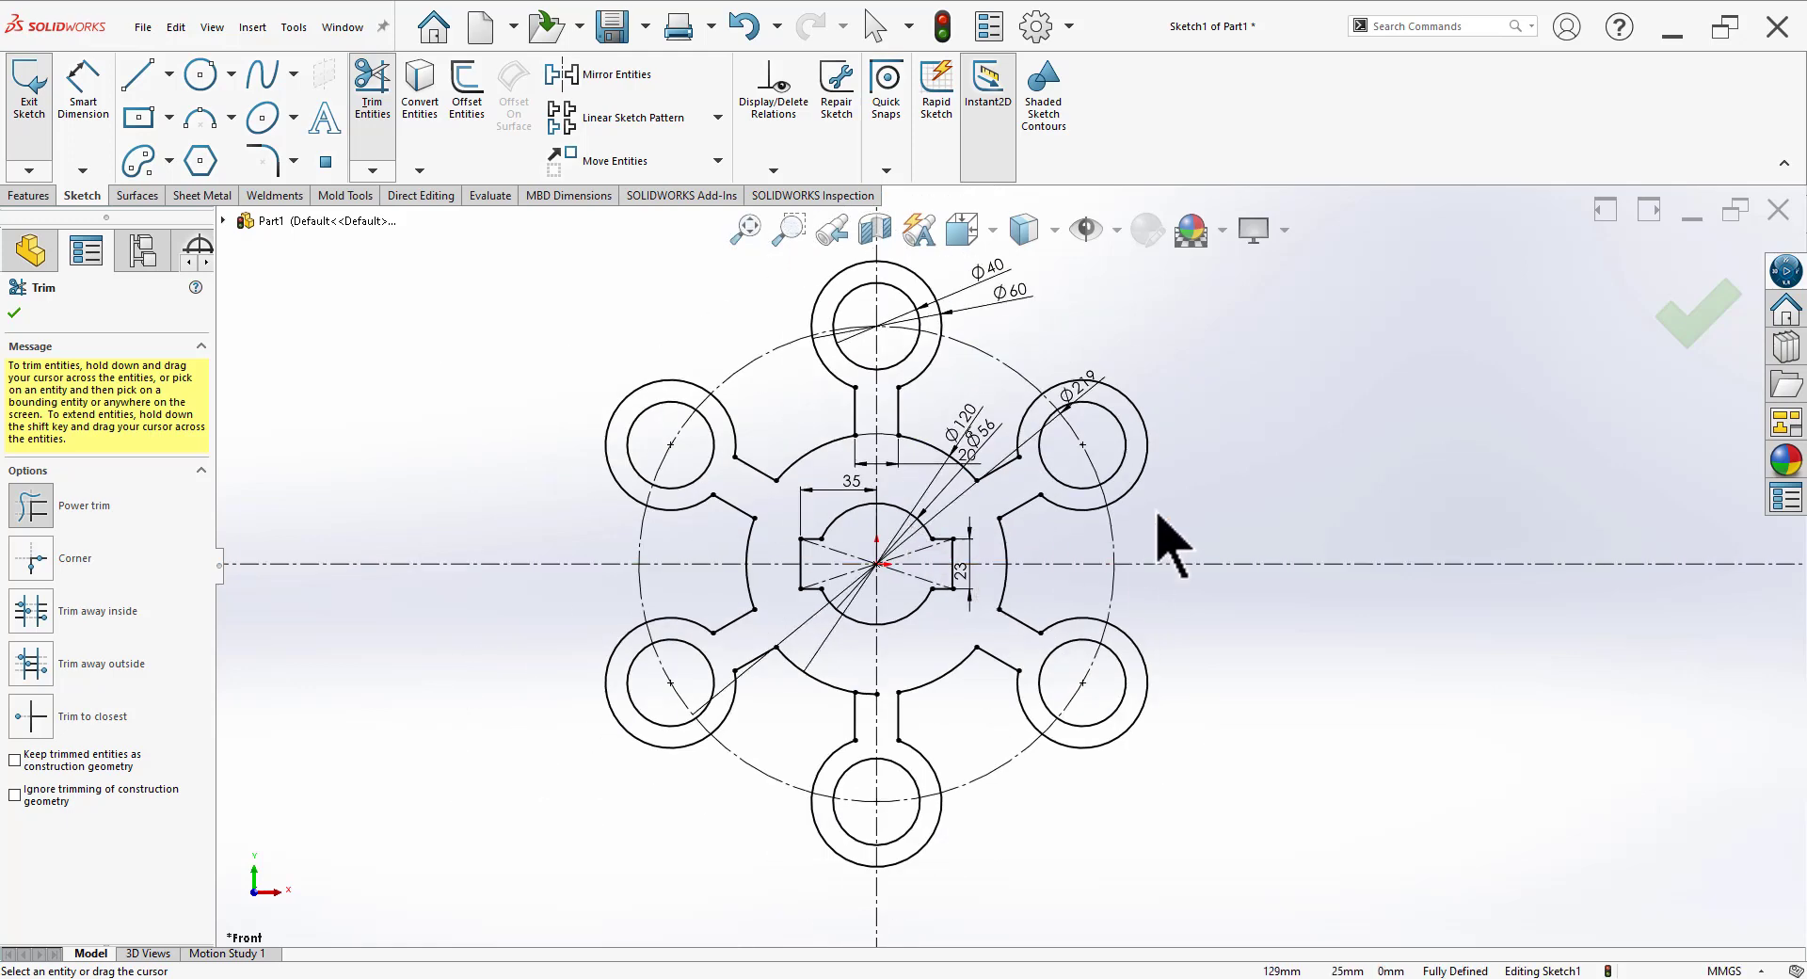
pyautogui.press('Escape')
pyautogui.scroll(-2, 1177, 499)
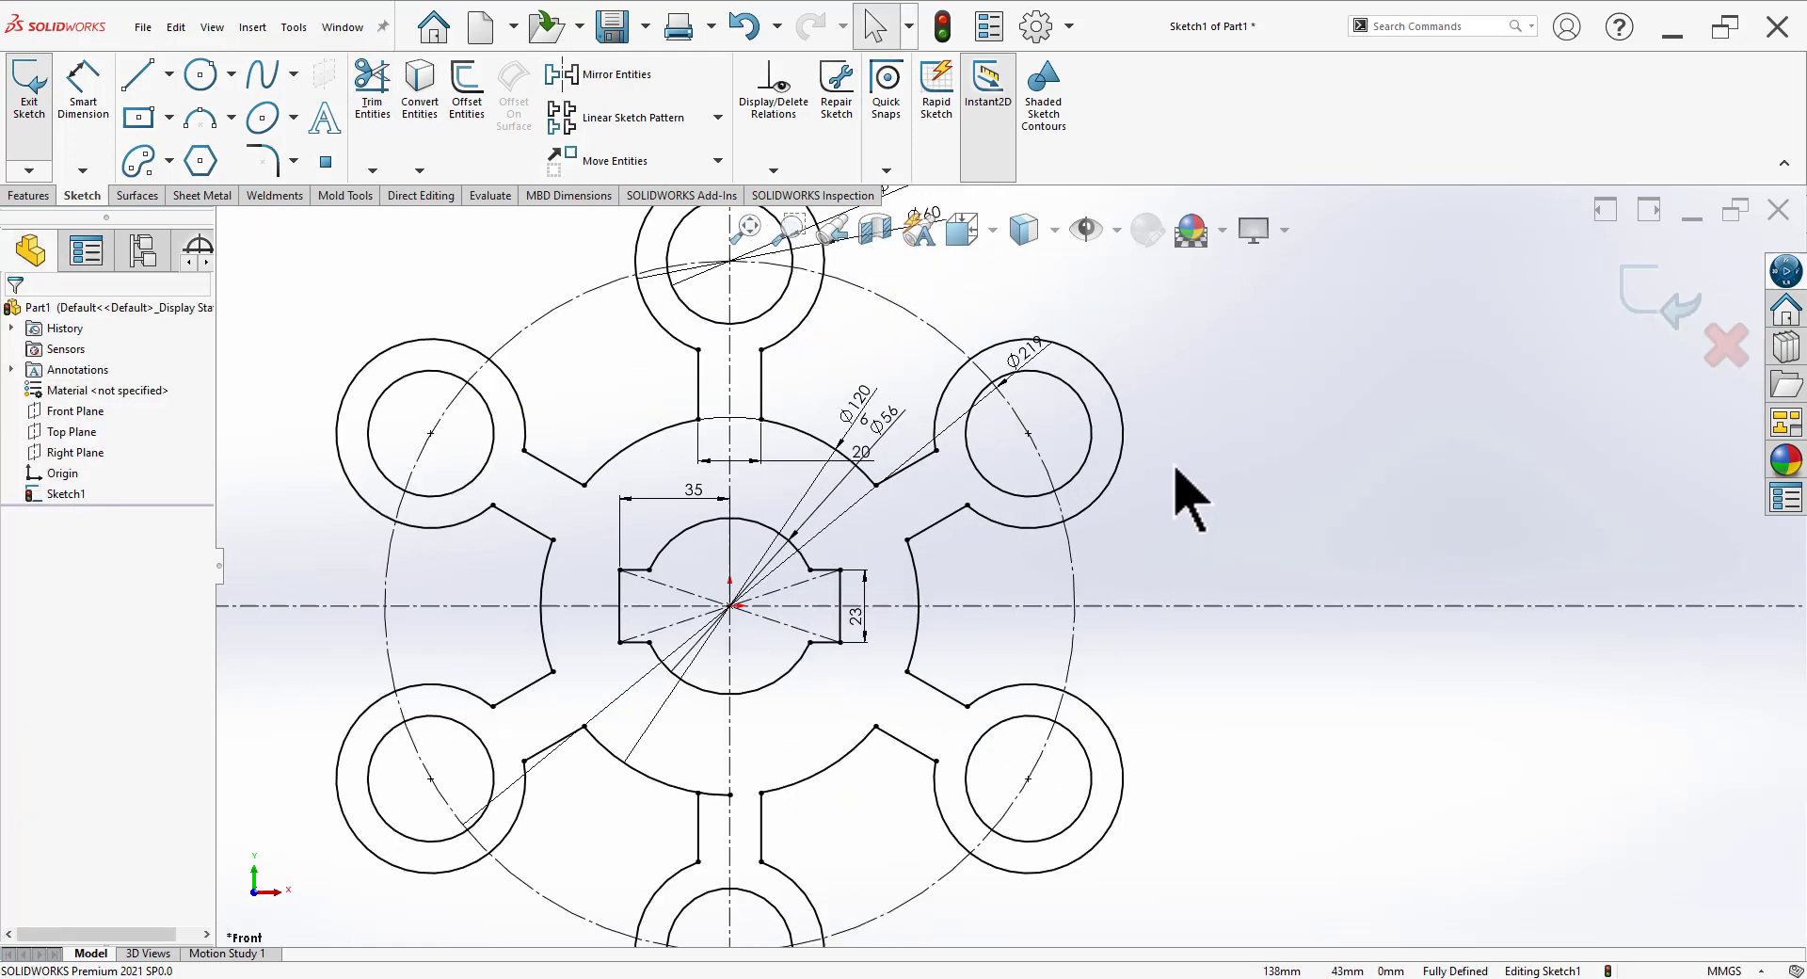
# Step: Turn off sketch dimension display in the Hide/Show Items menu
pyautogui.click(1118, 229)
pyautogui.click(1097, 544)
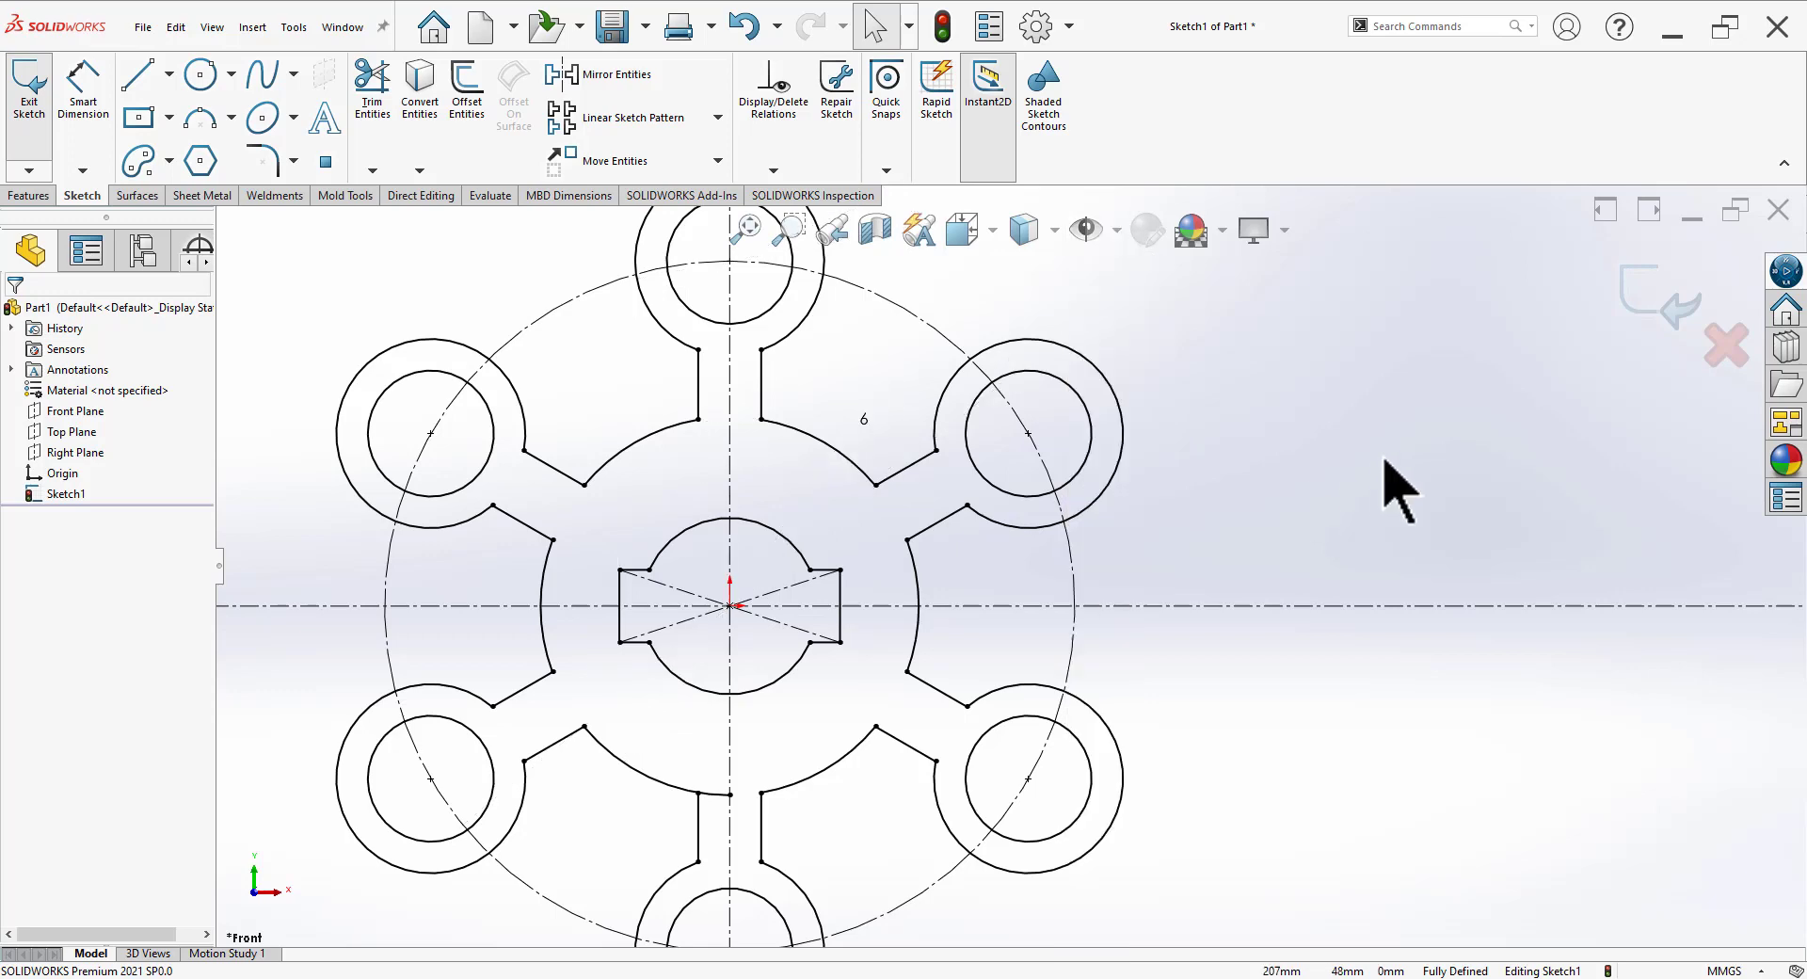
pyautogui.scroll(3, 1384, 461)
pyautogui.scroll(-2, 1311, 649)
pyautogui.scroll(2, 969, 530)
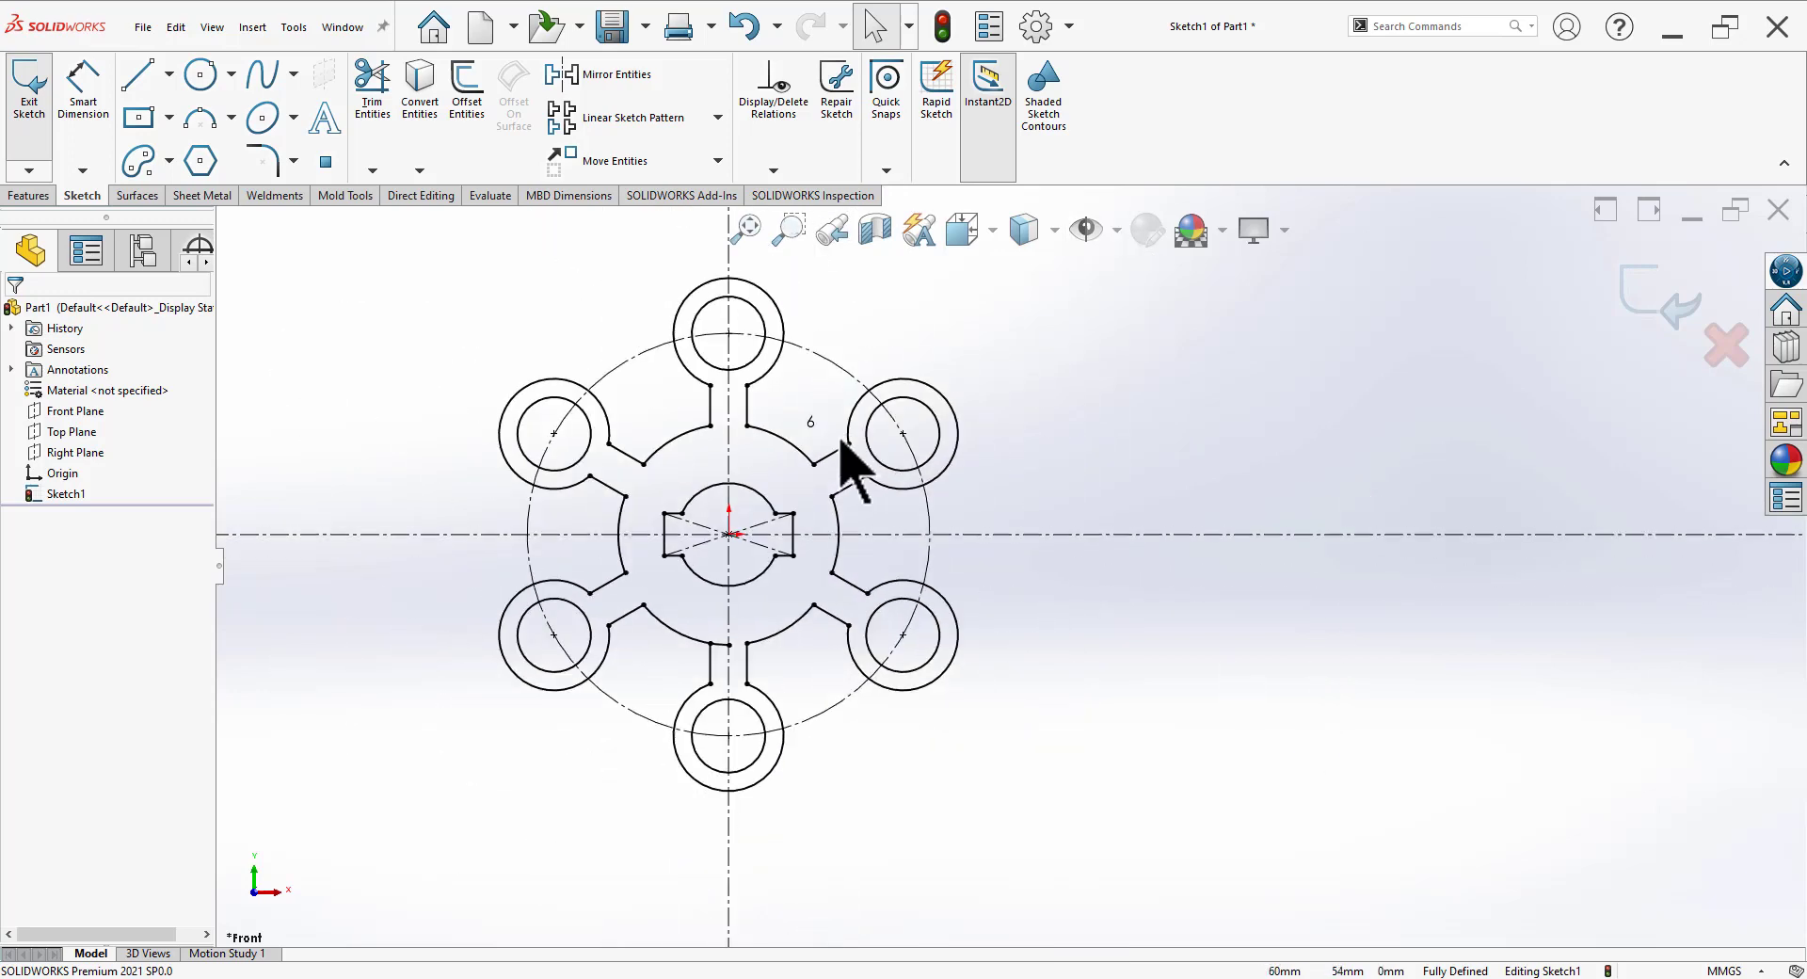
pyautogui.scroll(-1, 838, 450)
# Step: Compare the bare plate outline with the reference drawing
pyautogui.hotkey('alt', 'Tab')
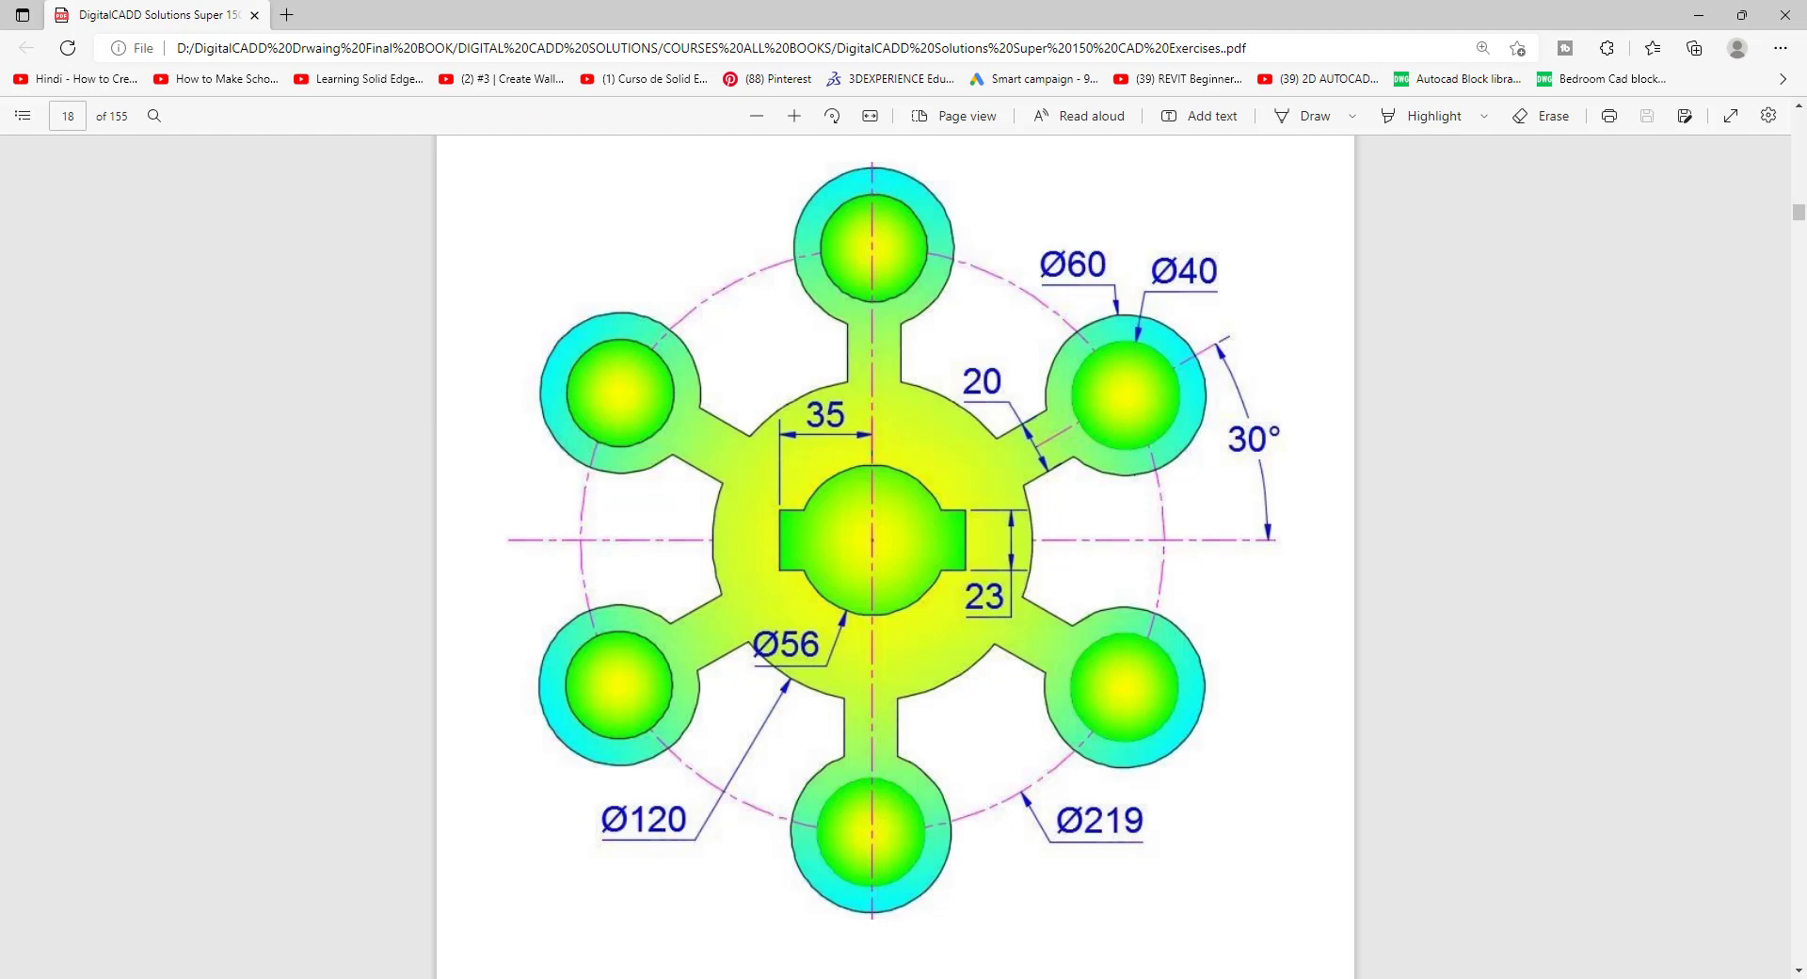
pyautogui.hotkey('alt', 'Tab')
pyautogui.scroll(-1, 1089, 625)
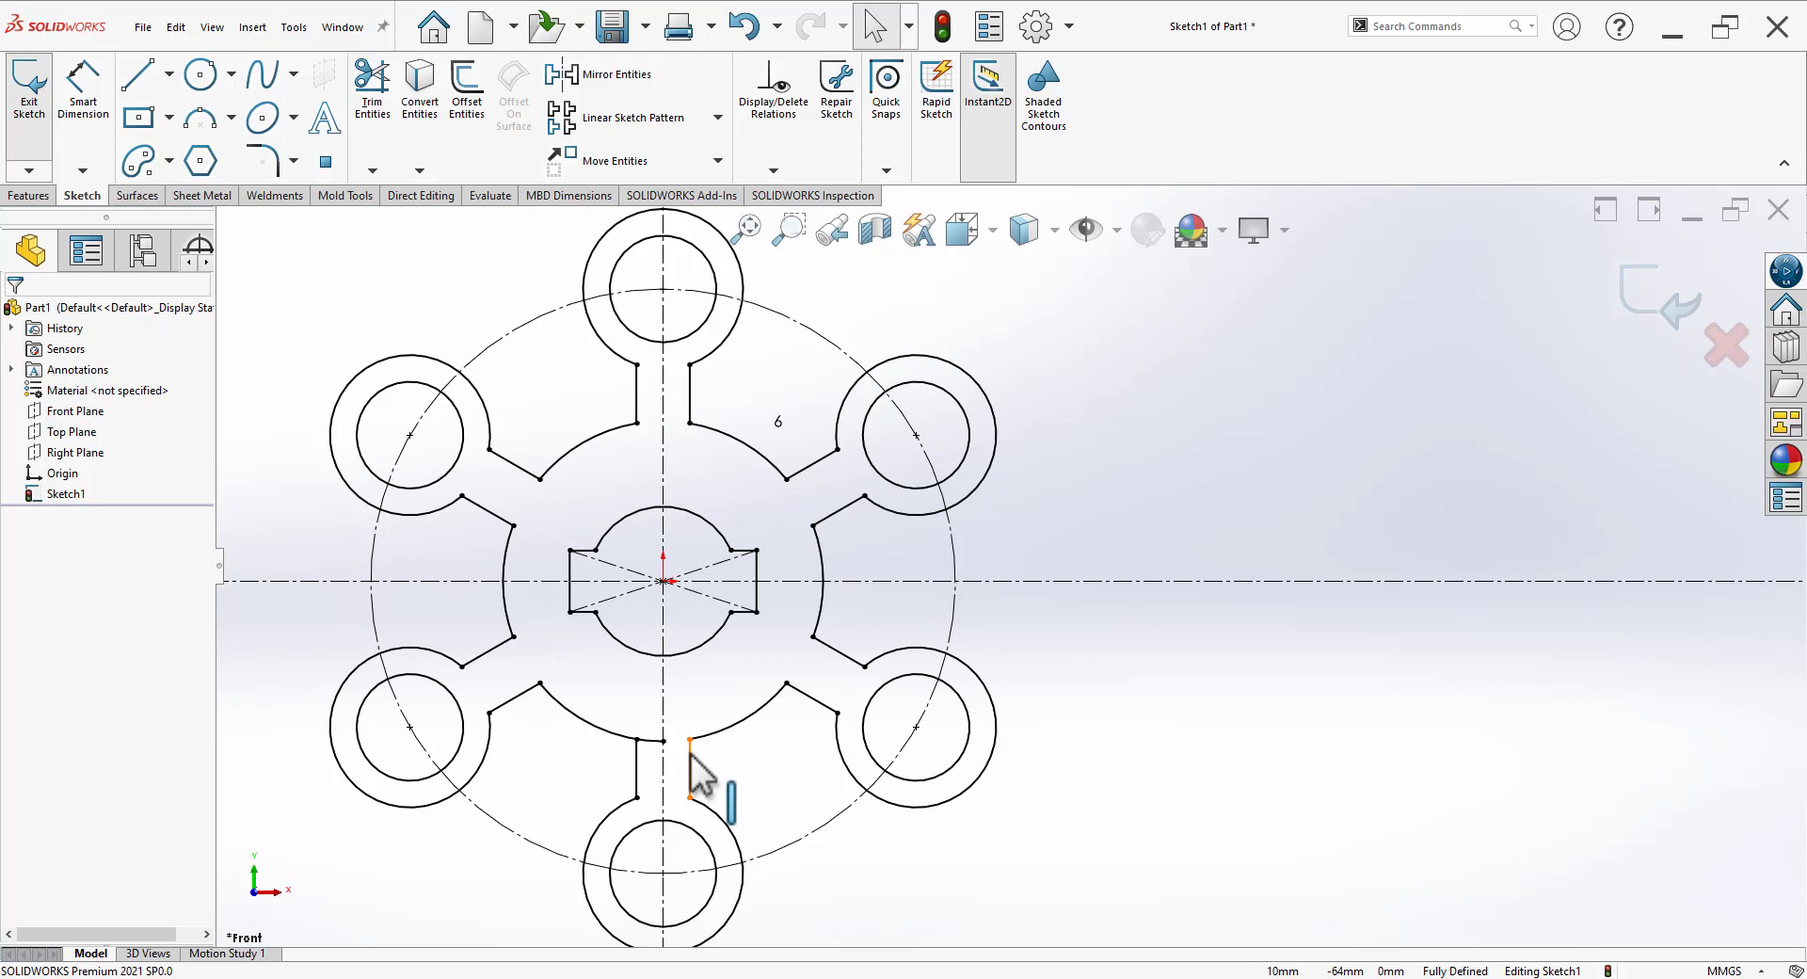
pyautogui.scroll(1, 681, 712)
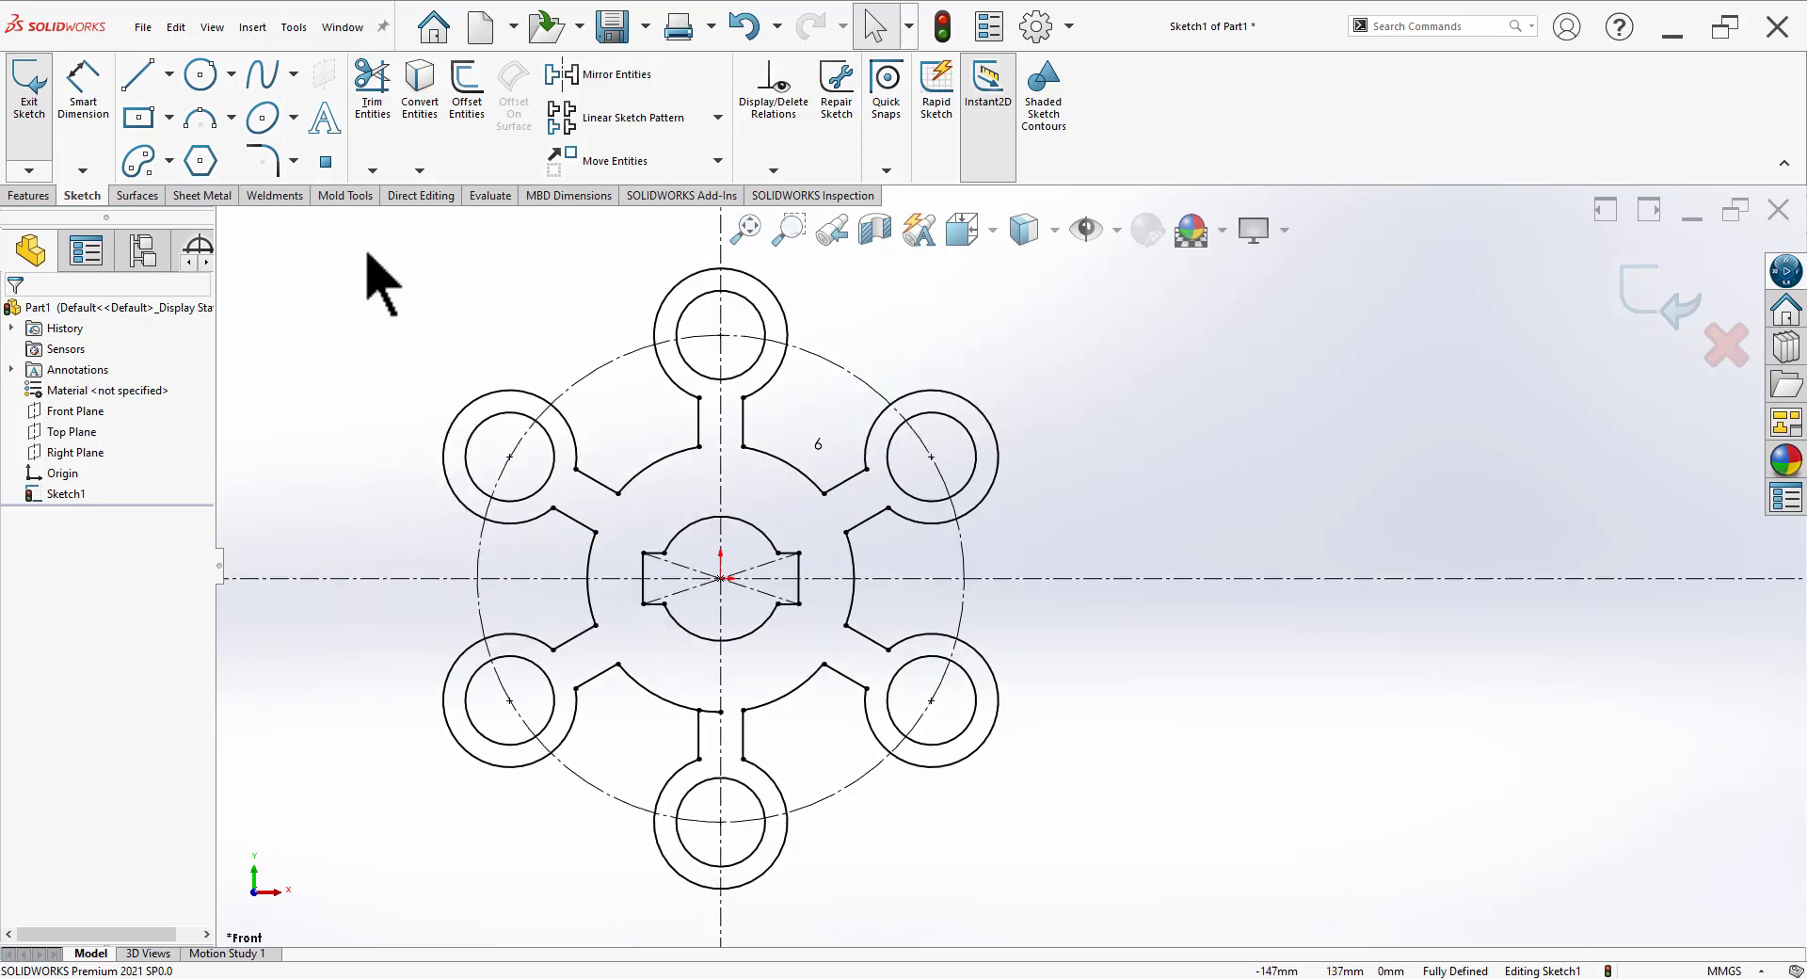
# Step: Apply 2 mm sketch fillets to all the plate's corners
pyautogui.click(265, 161)
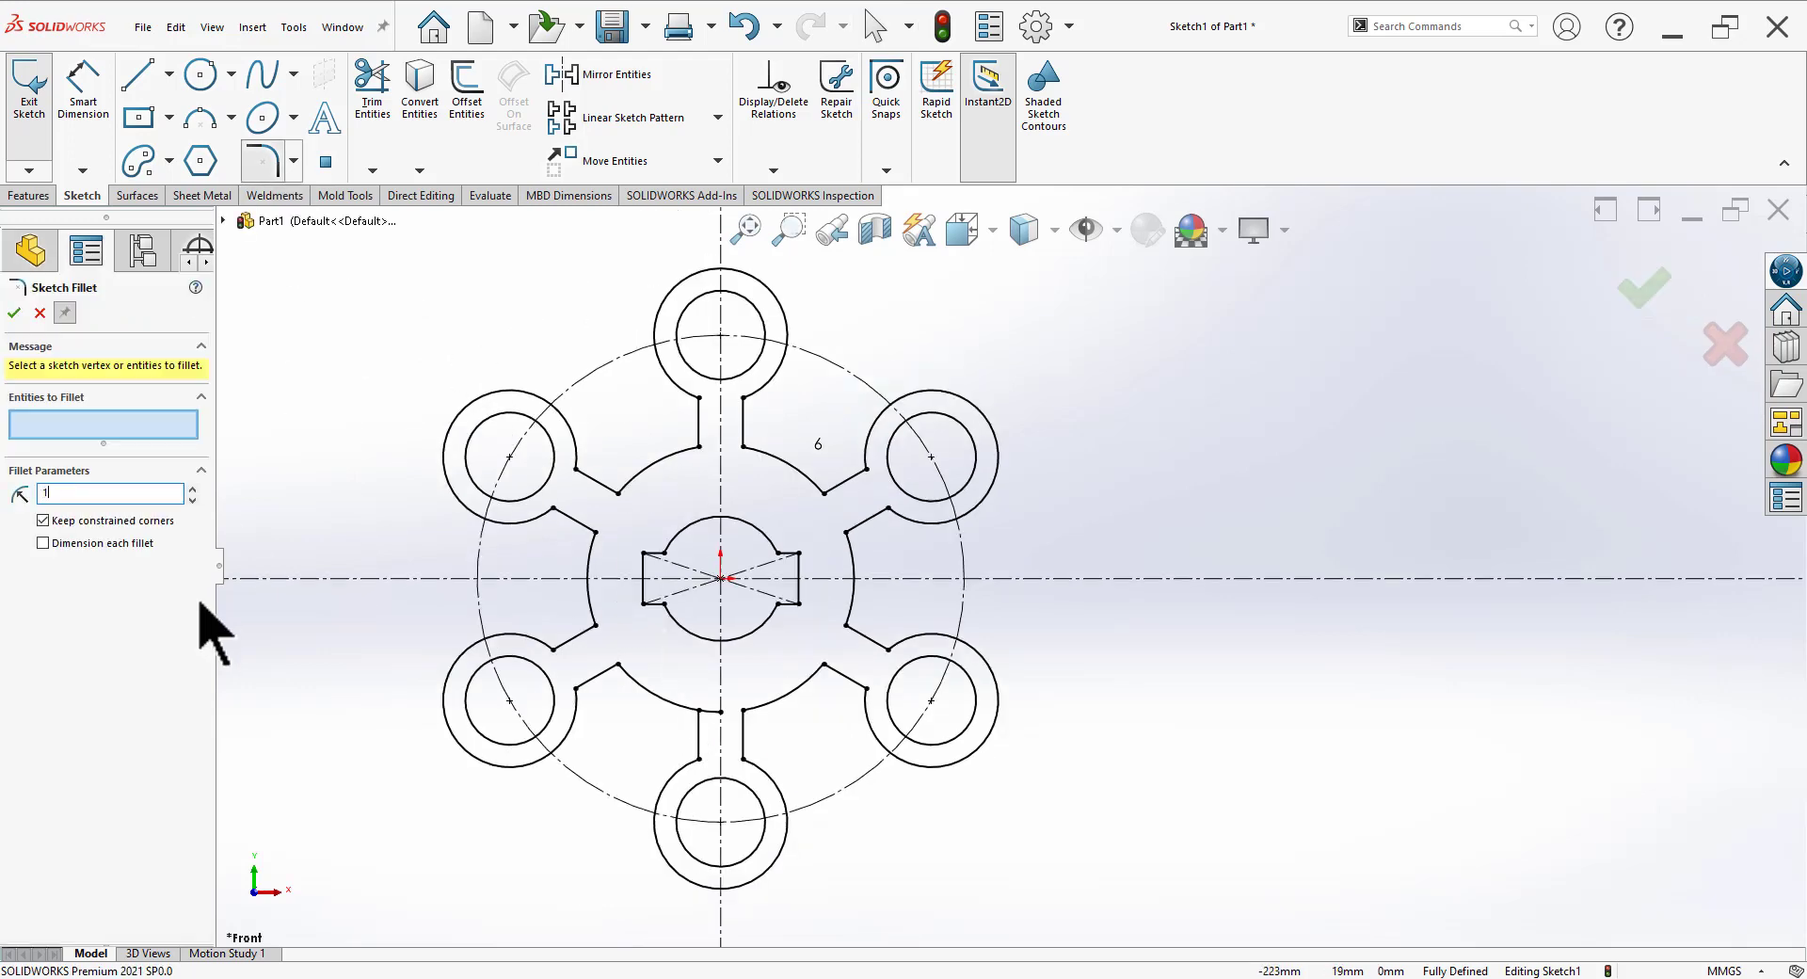
pyautogui.moveTo(386, 264); pyautogui.dragTo(1080, 923)
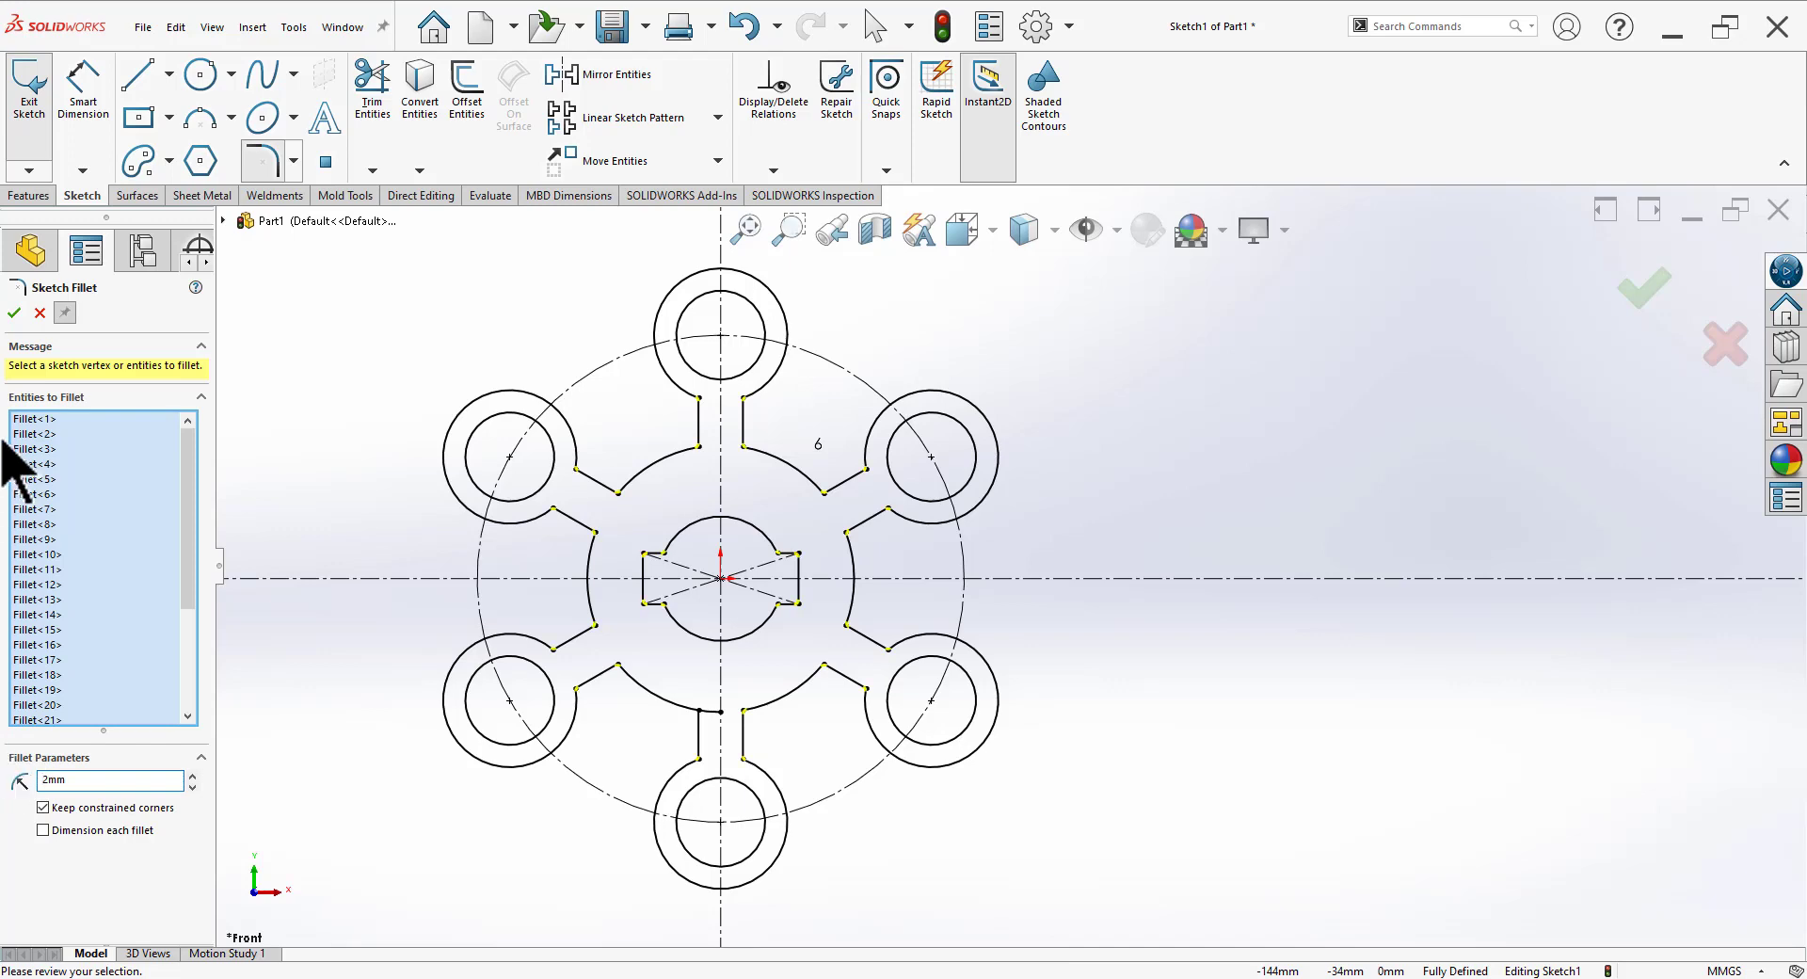
pyautogui.click(14, 315)
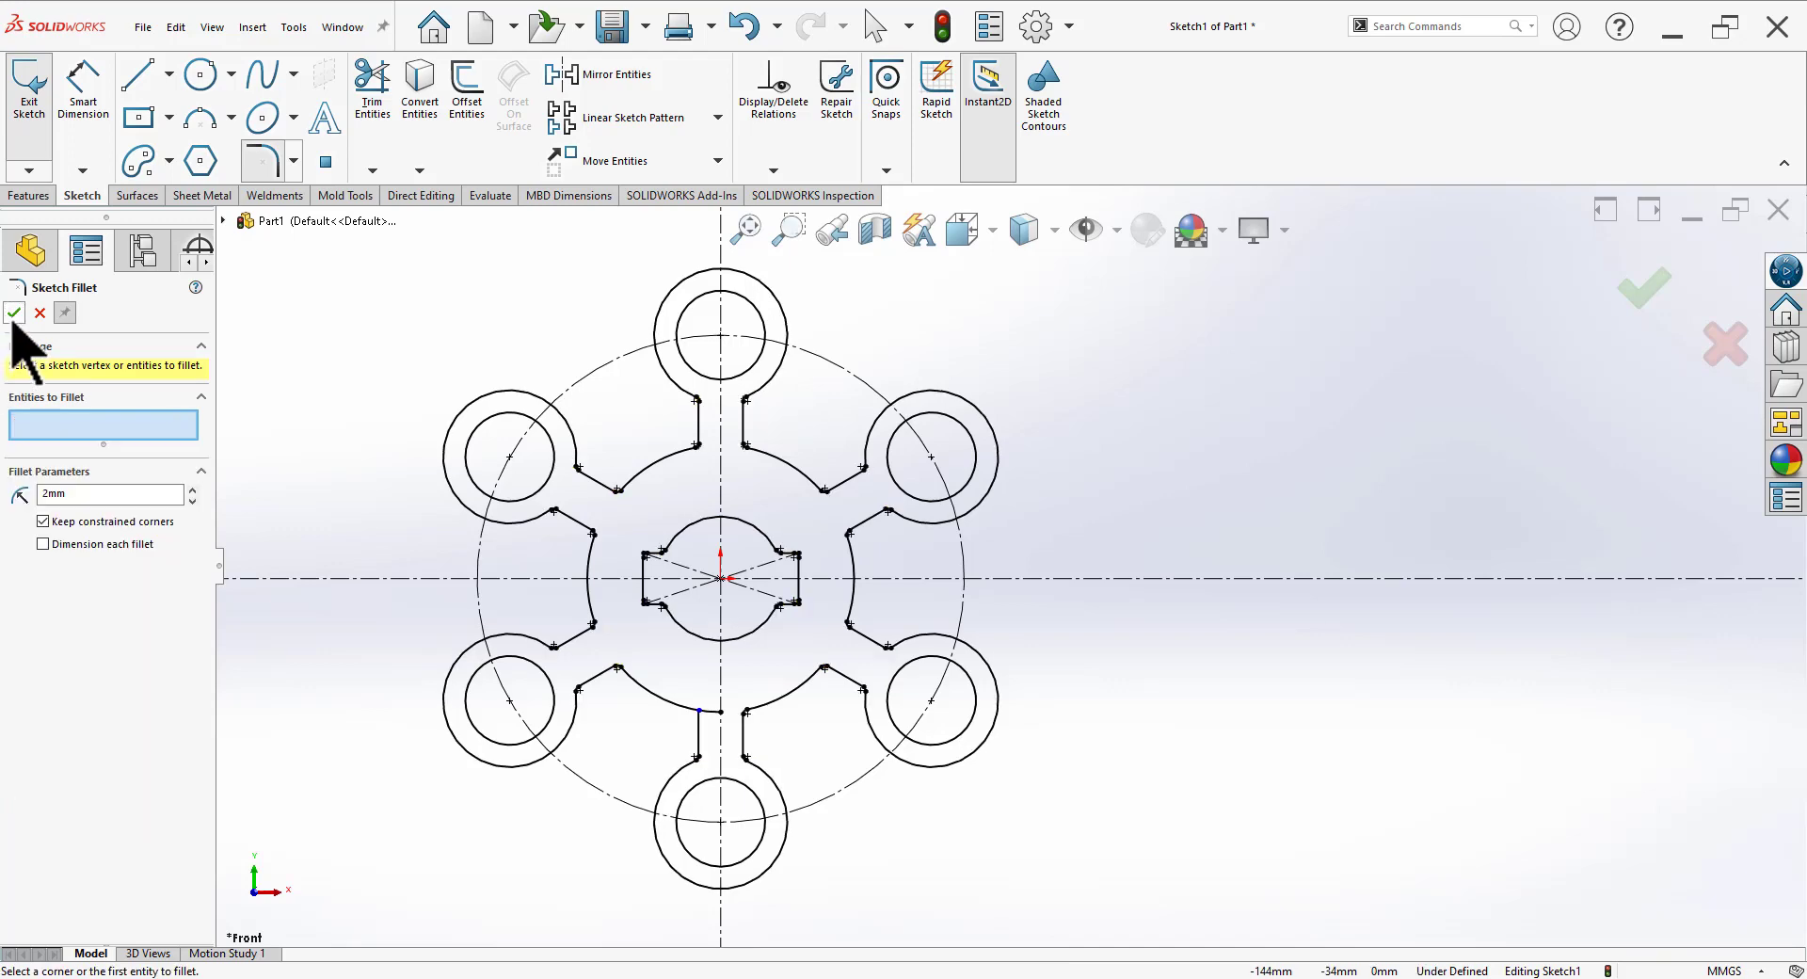
pyautogui.click(14, 315)
pyautogui.scroll(-4, 692, 694)
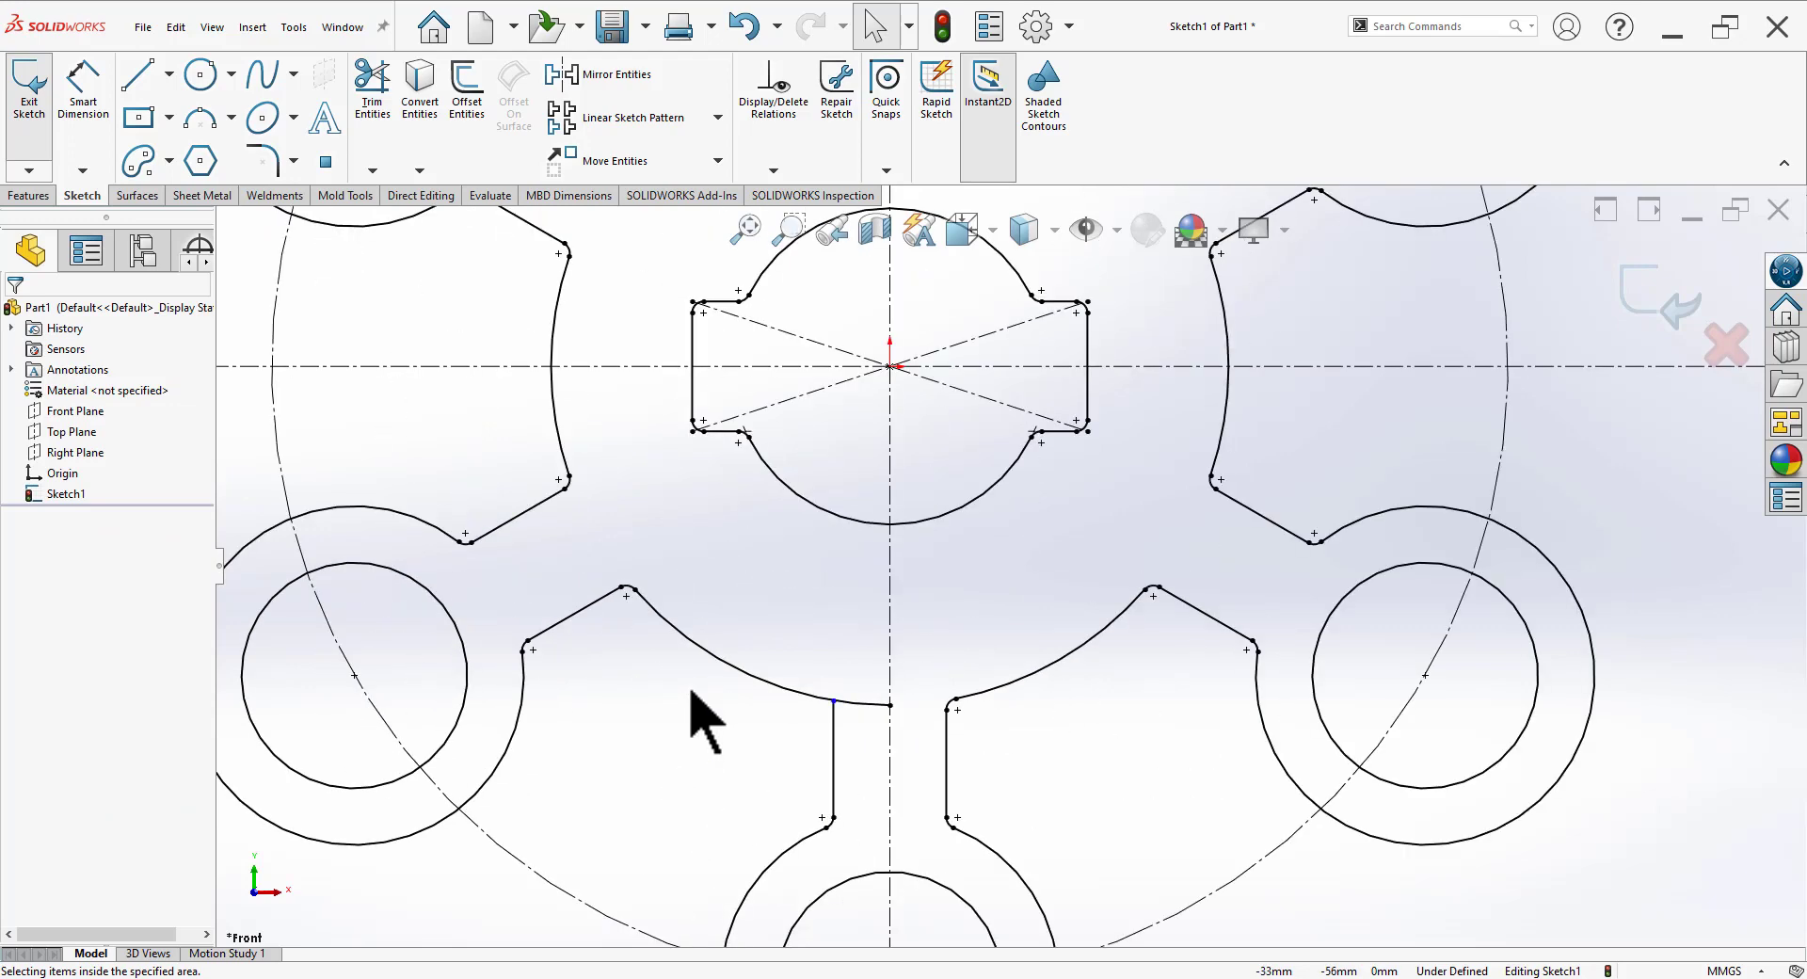
# Step: Fillet the remaining corner beside the bottom arm and exit the sketch
pyautogui.click(377, 94)
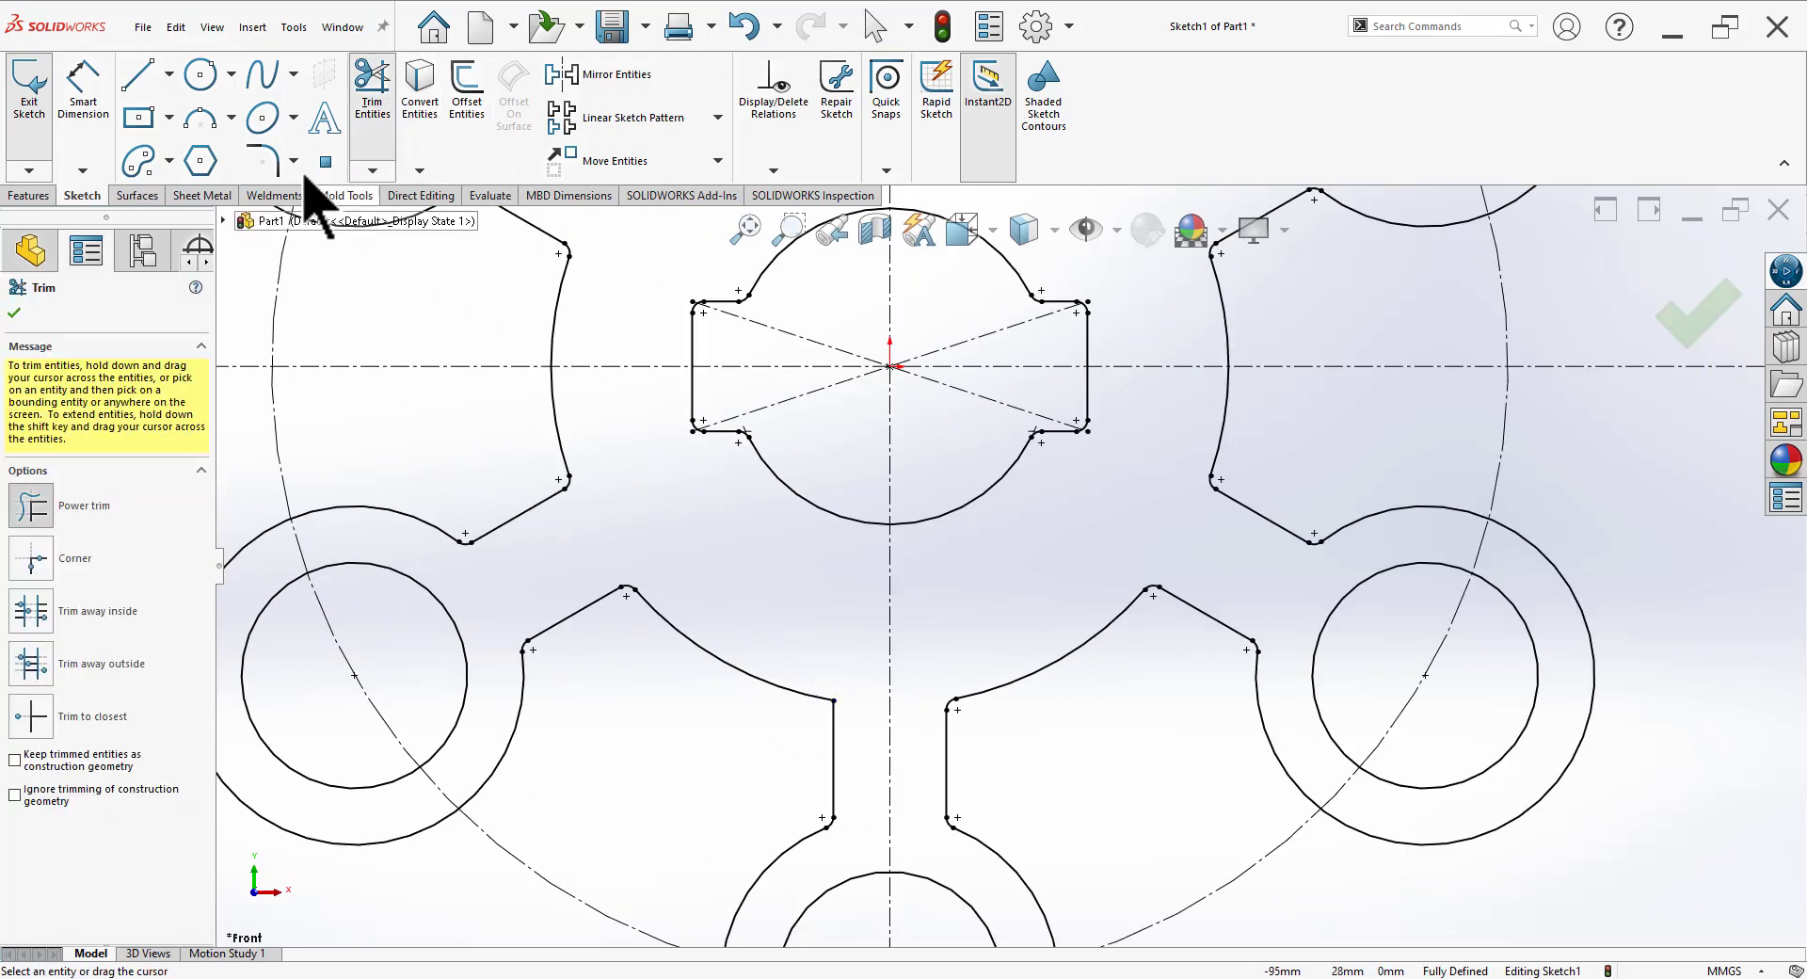
pyautogui.click(263, 160)
pyautogui.click(834, 712)
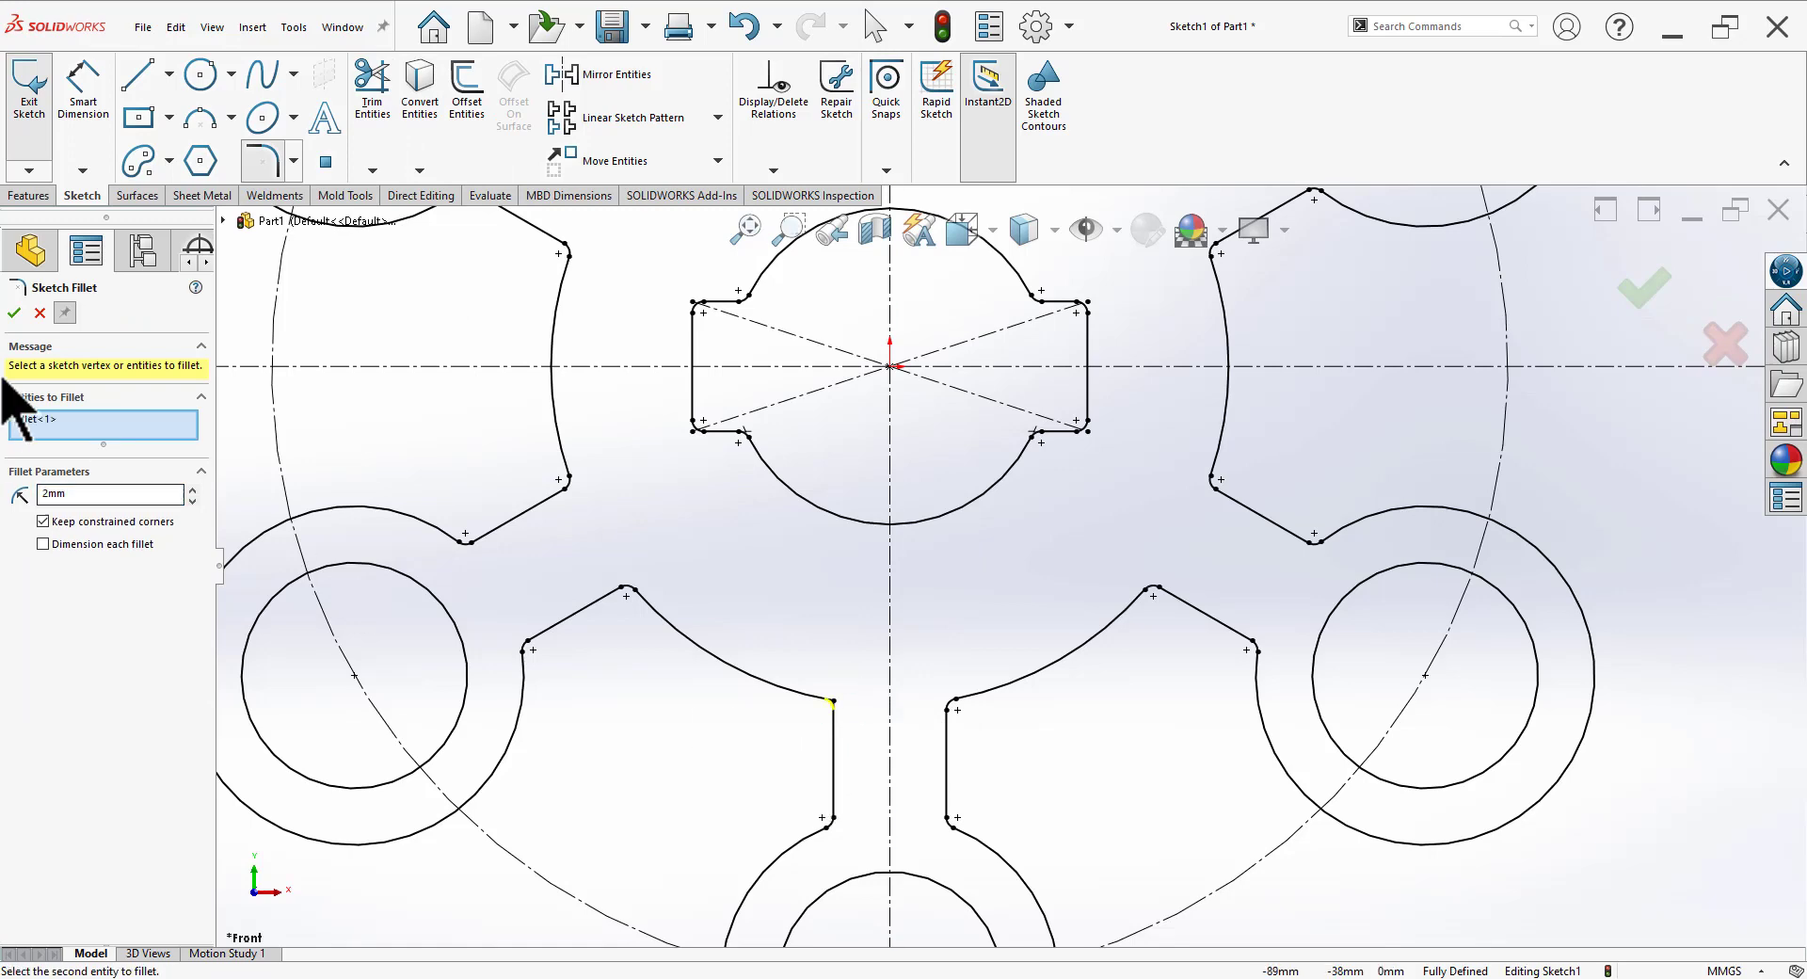
pyautogui.scroll(3, 847, 753)
pyautogui.scroll(2, 941, 727)
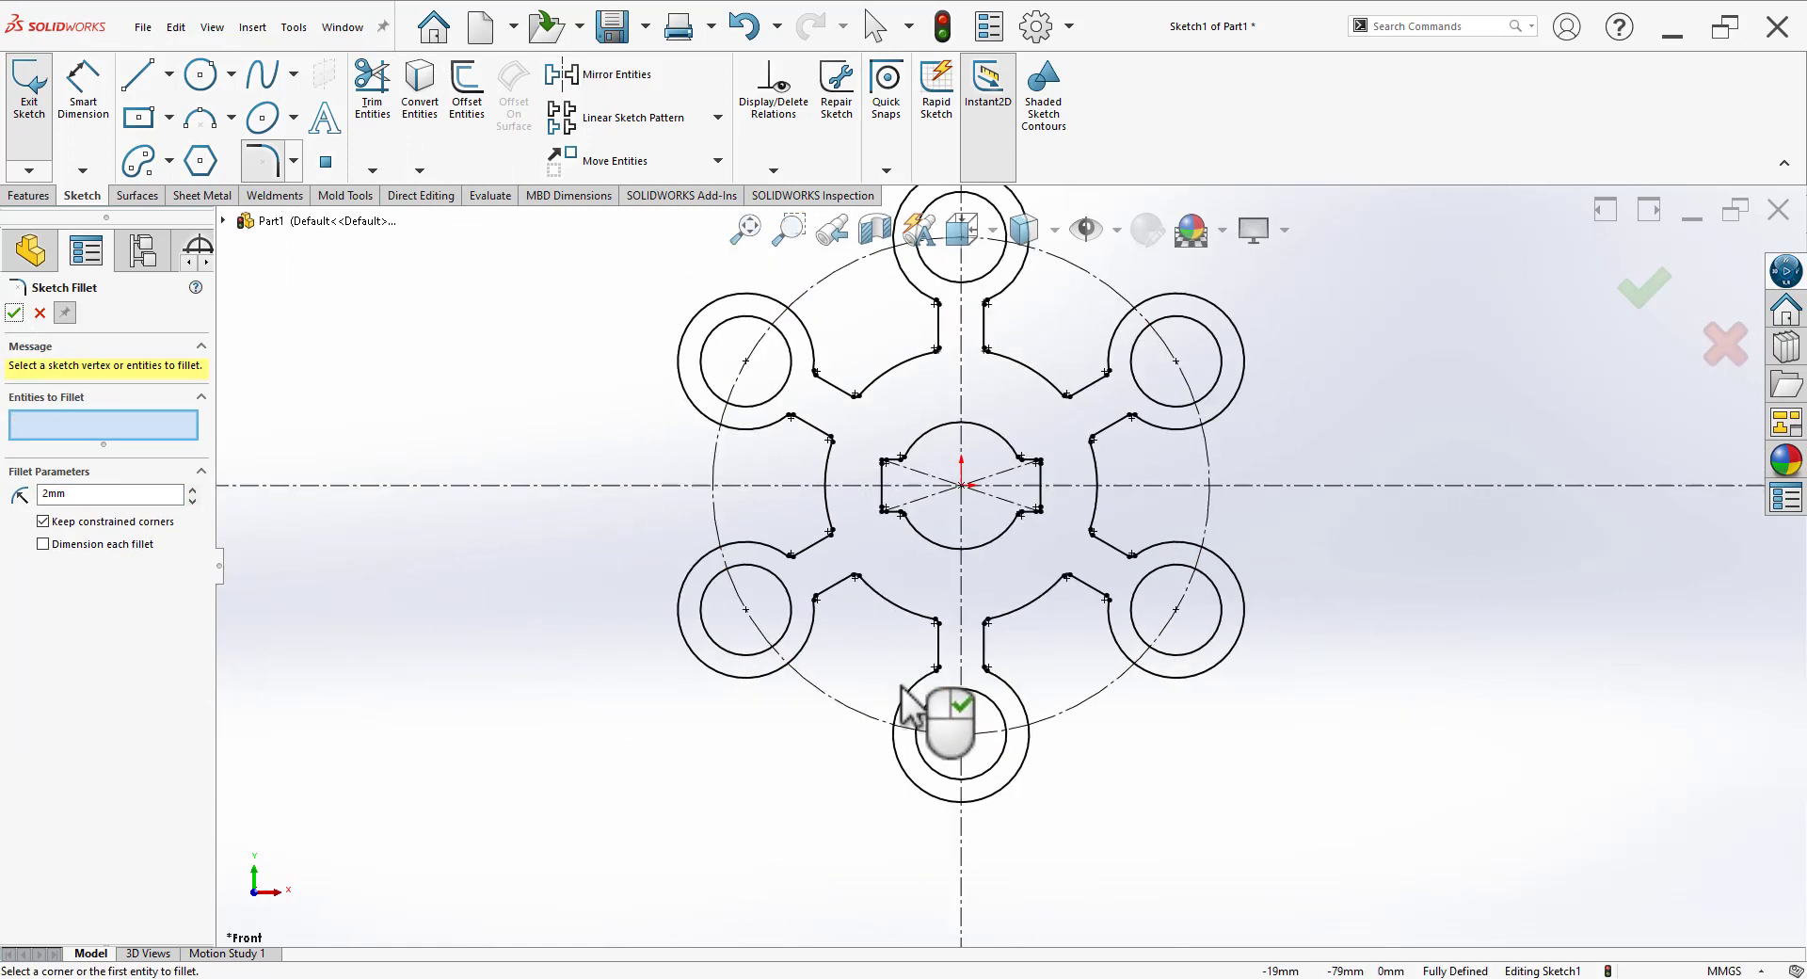
pyautogui.scroll(-1, 1280, 311)
pyautogui.click(1645, 287)
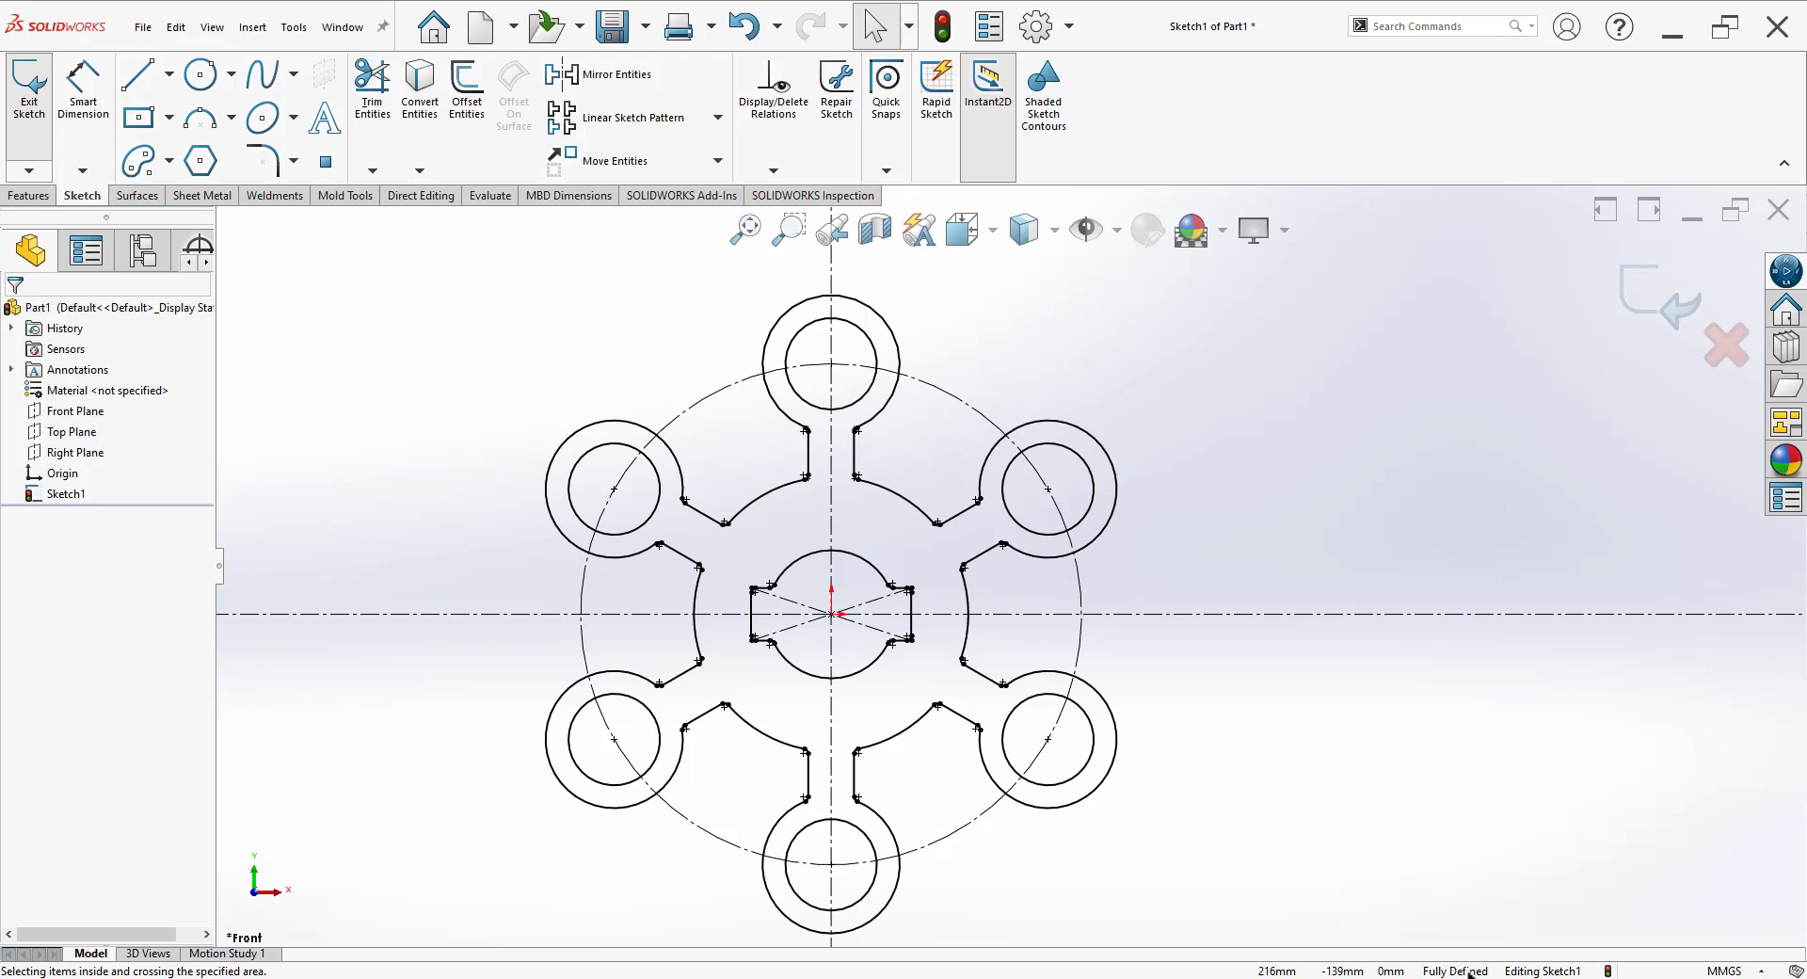
pyautogui.click(1648, 297)
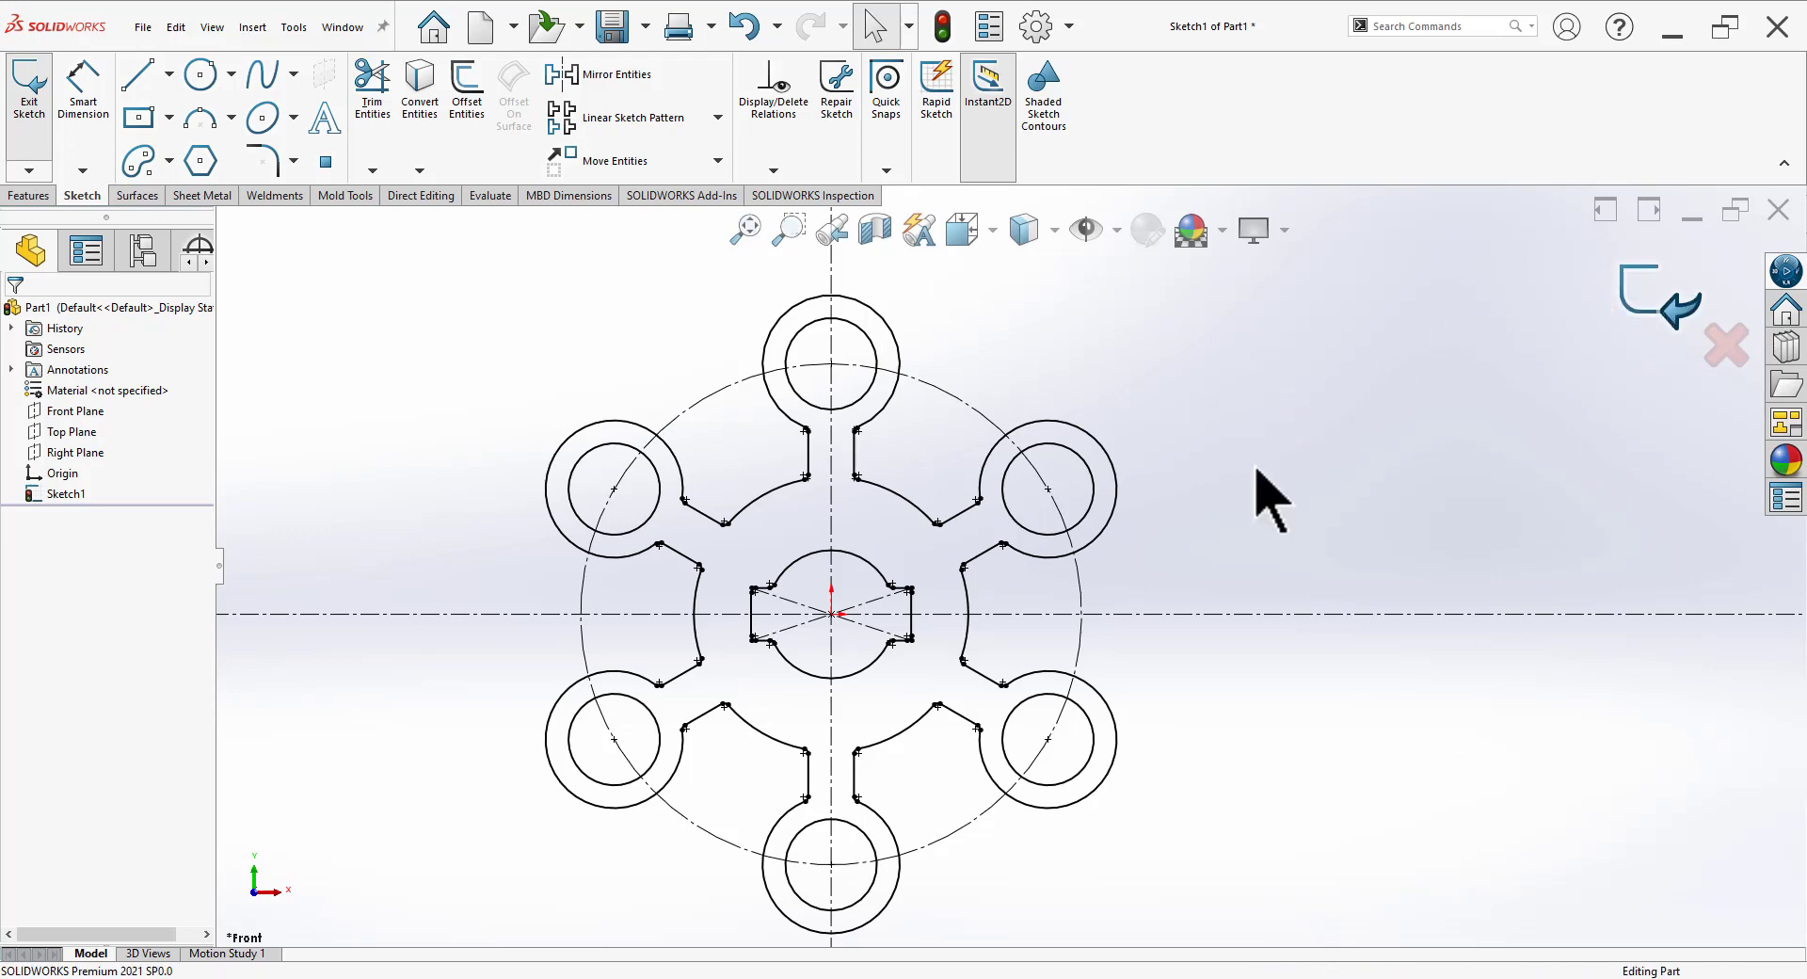
# Step: Extrude the six-lobed sketch 20 mm with a Mid Plane end condition
pyautogui.click(30, 194)
pyautogui.click(34, 92)
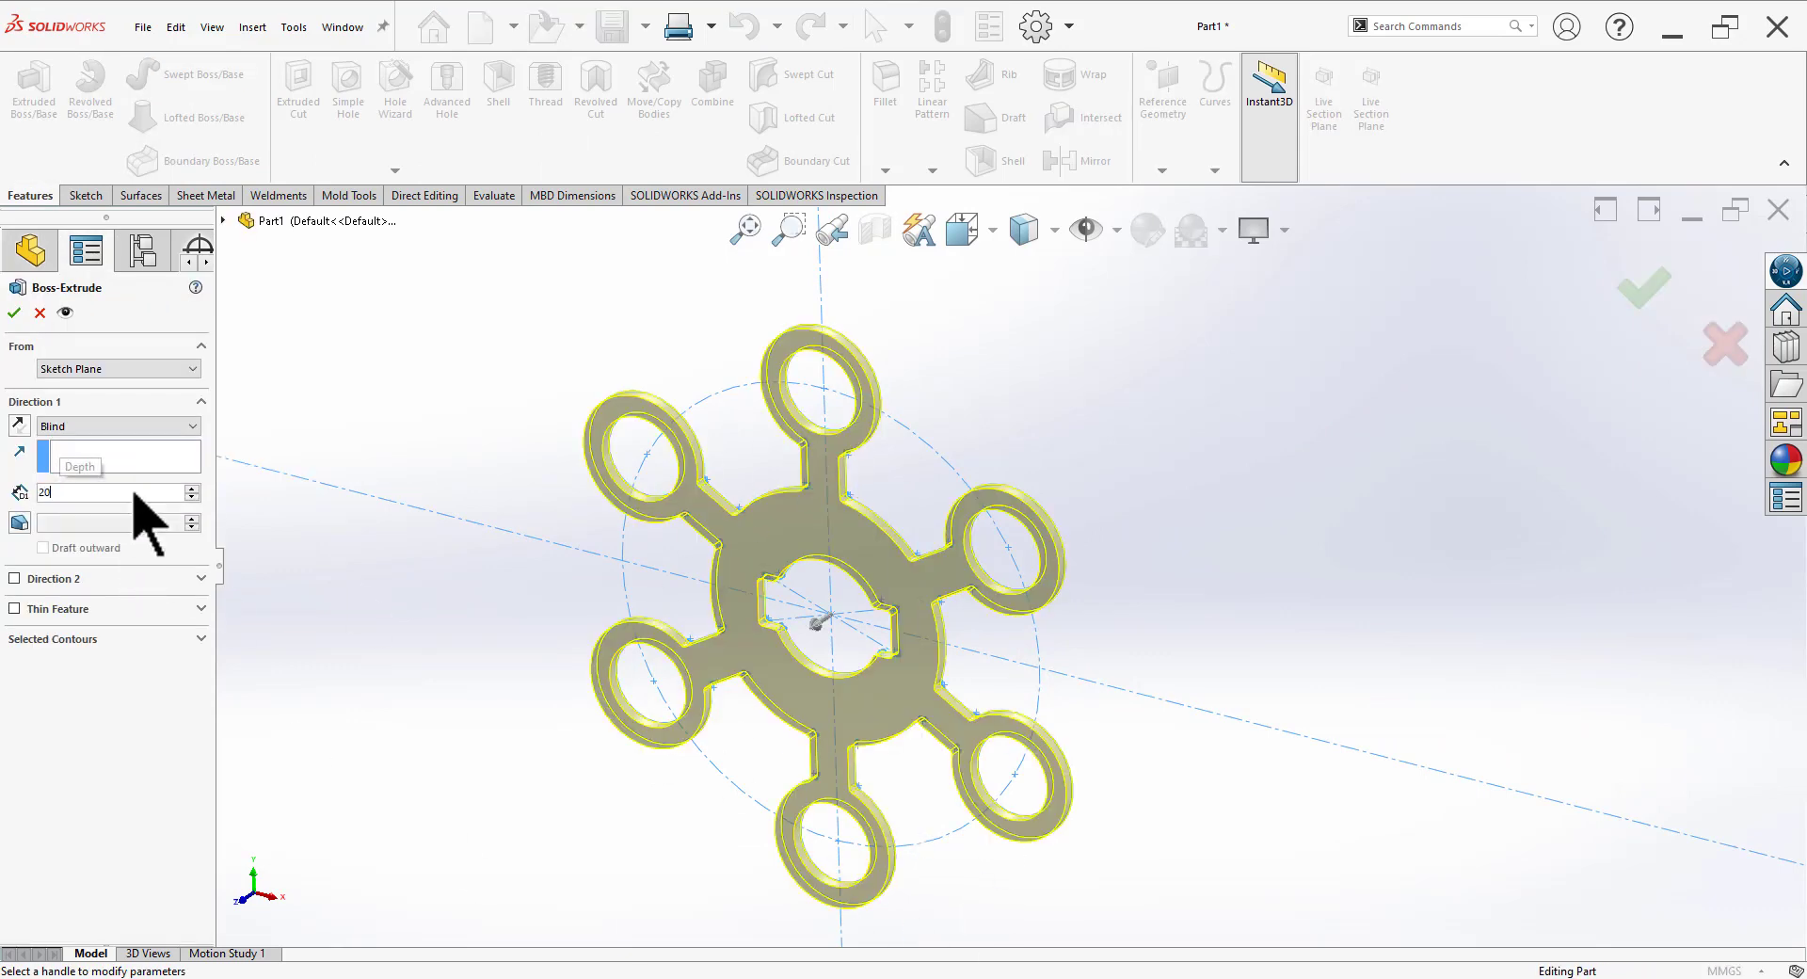
pyautogui.write('20')
pyautogui.press('Return')
pyautogui.click(132, 436)
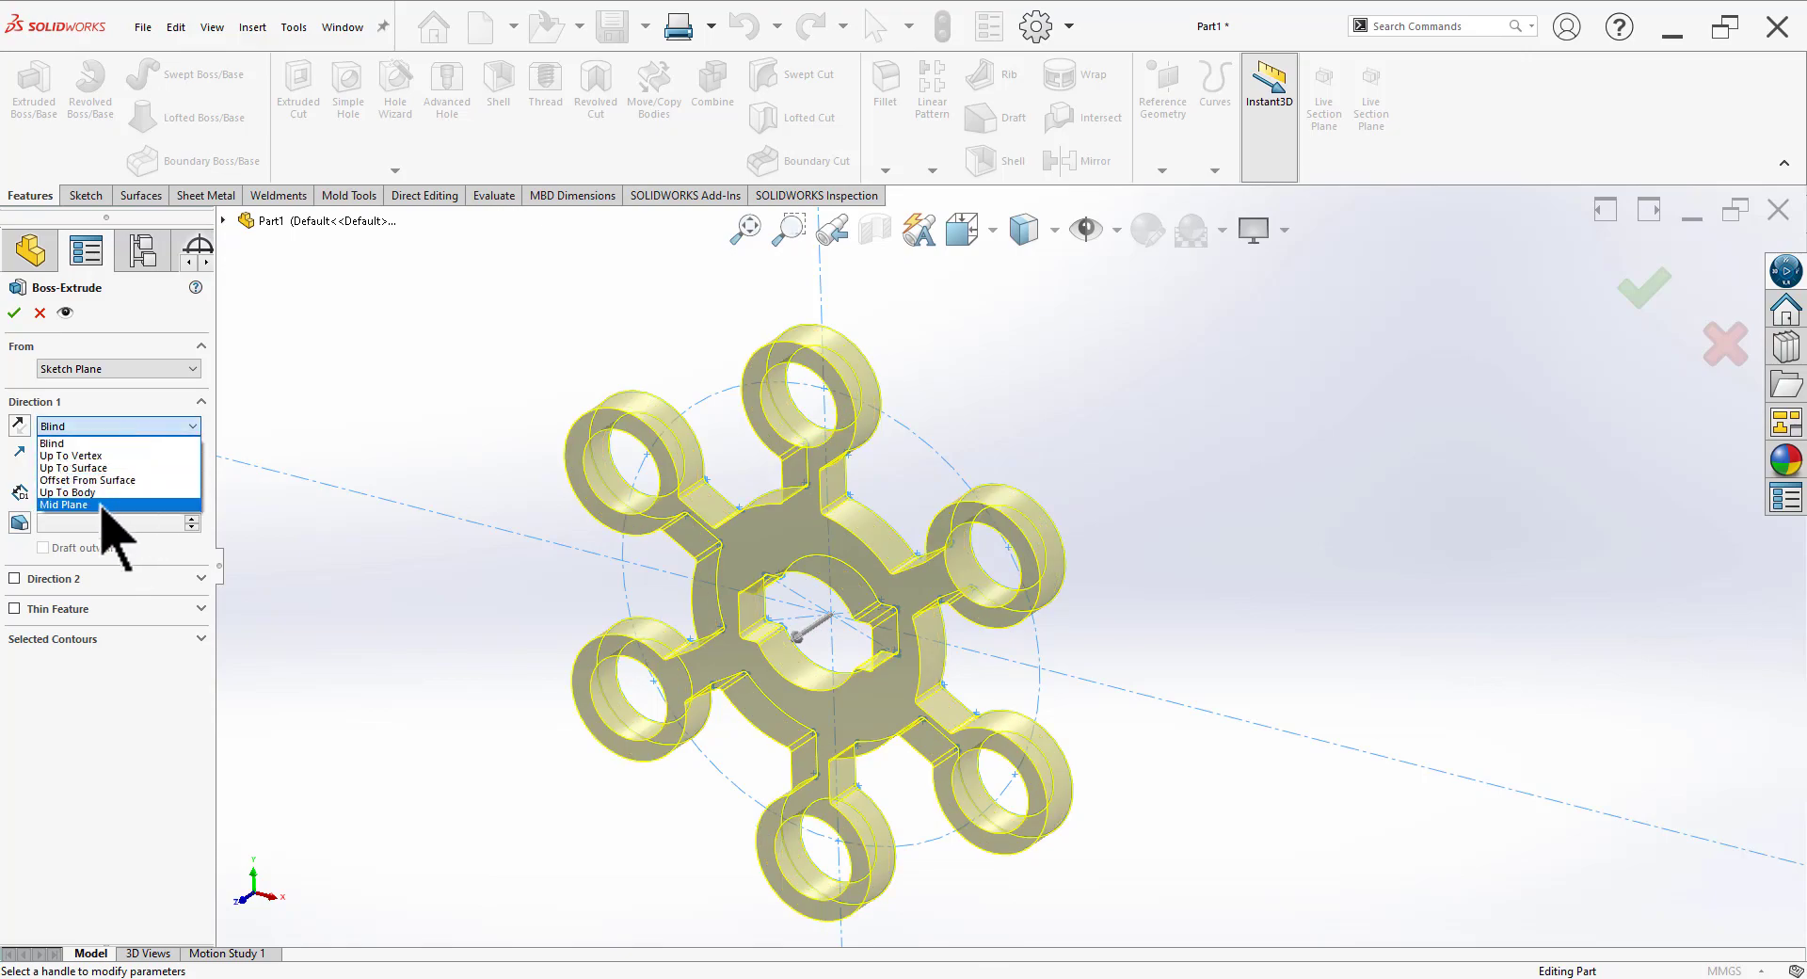
pyautogui.click(161, 510)
pyautogui.moveTo(1092, 729)
pyautogui.mouseDown(button='middle')
pyautogui.moveTo(1194, 665)
pyautogui.moveTo(1082, 710)
pyautogui.moveTo(920, 819)
pyautogui.moveTo(998, 802)
pyautogui.mouseUp(button='middle')
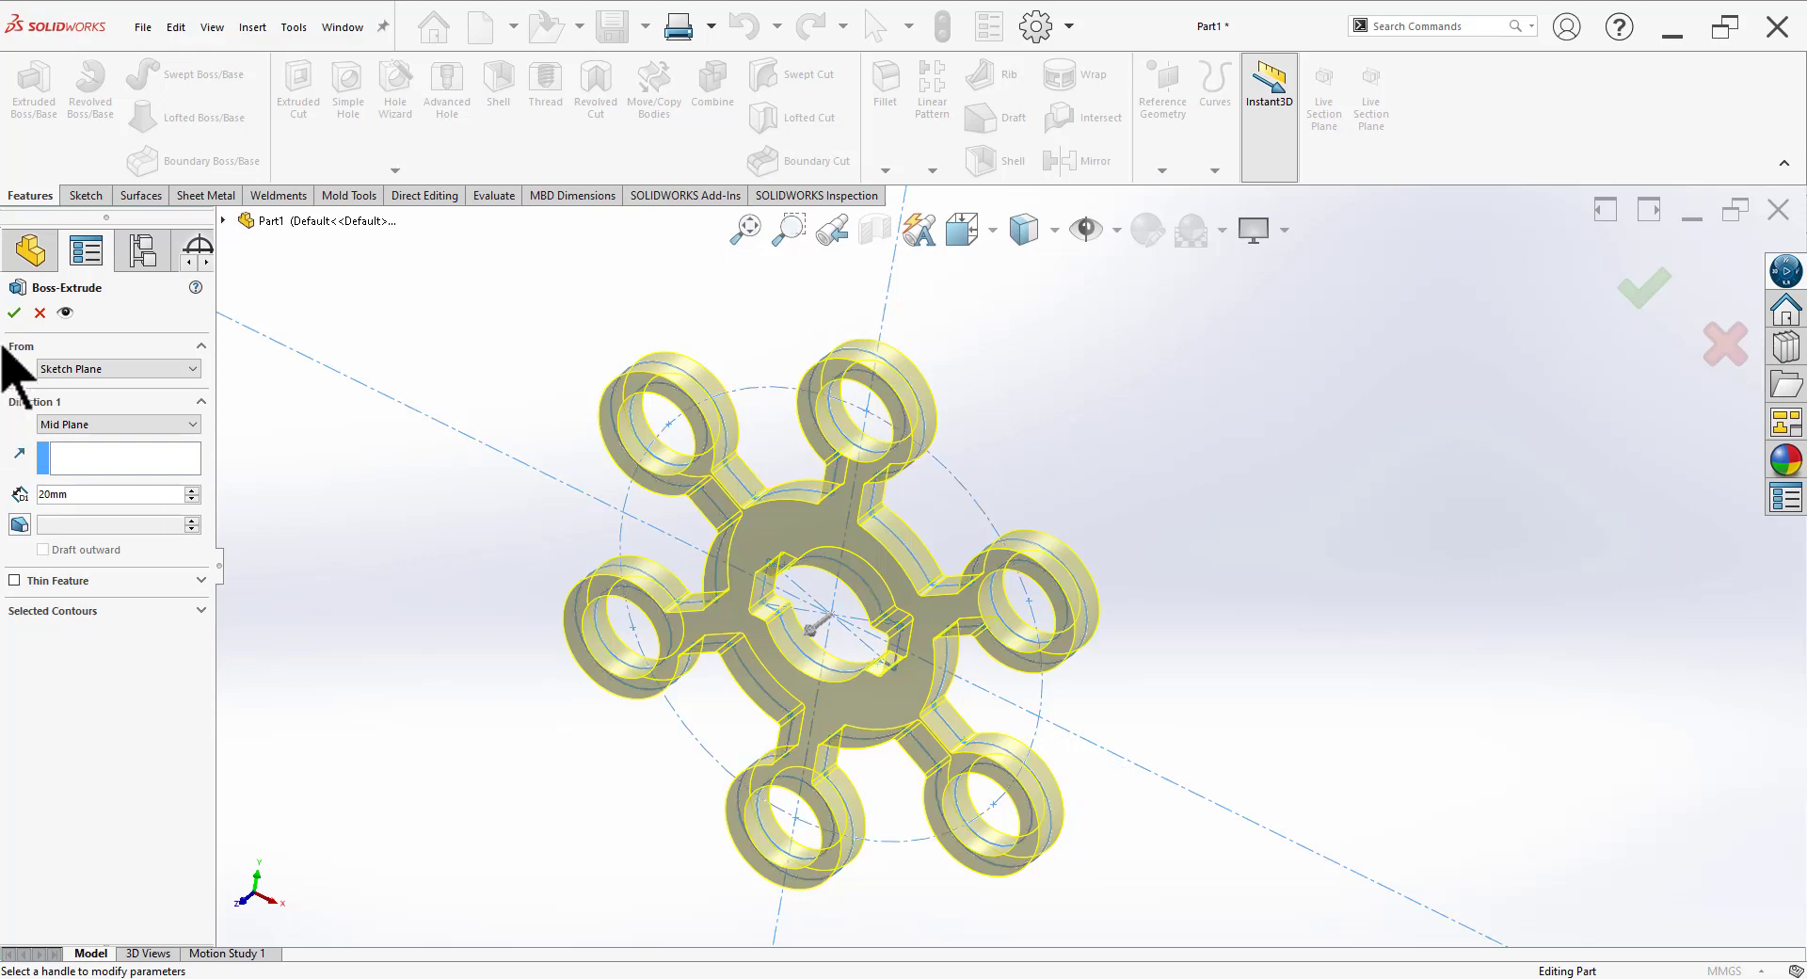
pyautogui.click(14, 313)
pyautogui.moveTo(1299, 632)
pyautogui.mouseDown(button='middle')
pyautogui.moveTo(1190, 694)
pyautogui.moveTo(1269, 530)
pyautogui.moveTo(1158, 674)
pyautogui.moveTo(1194, 738)
pyautogui.moveTo(1182, 722)
pyautogui.moveTo(1251, 563)
pyautogui.moveTo(1251, 613)
pyautogui.mouseUp(button='middle')
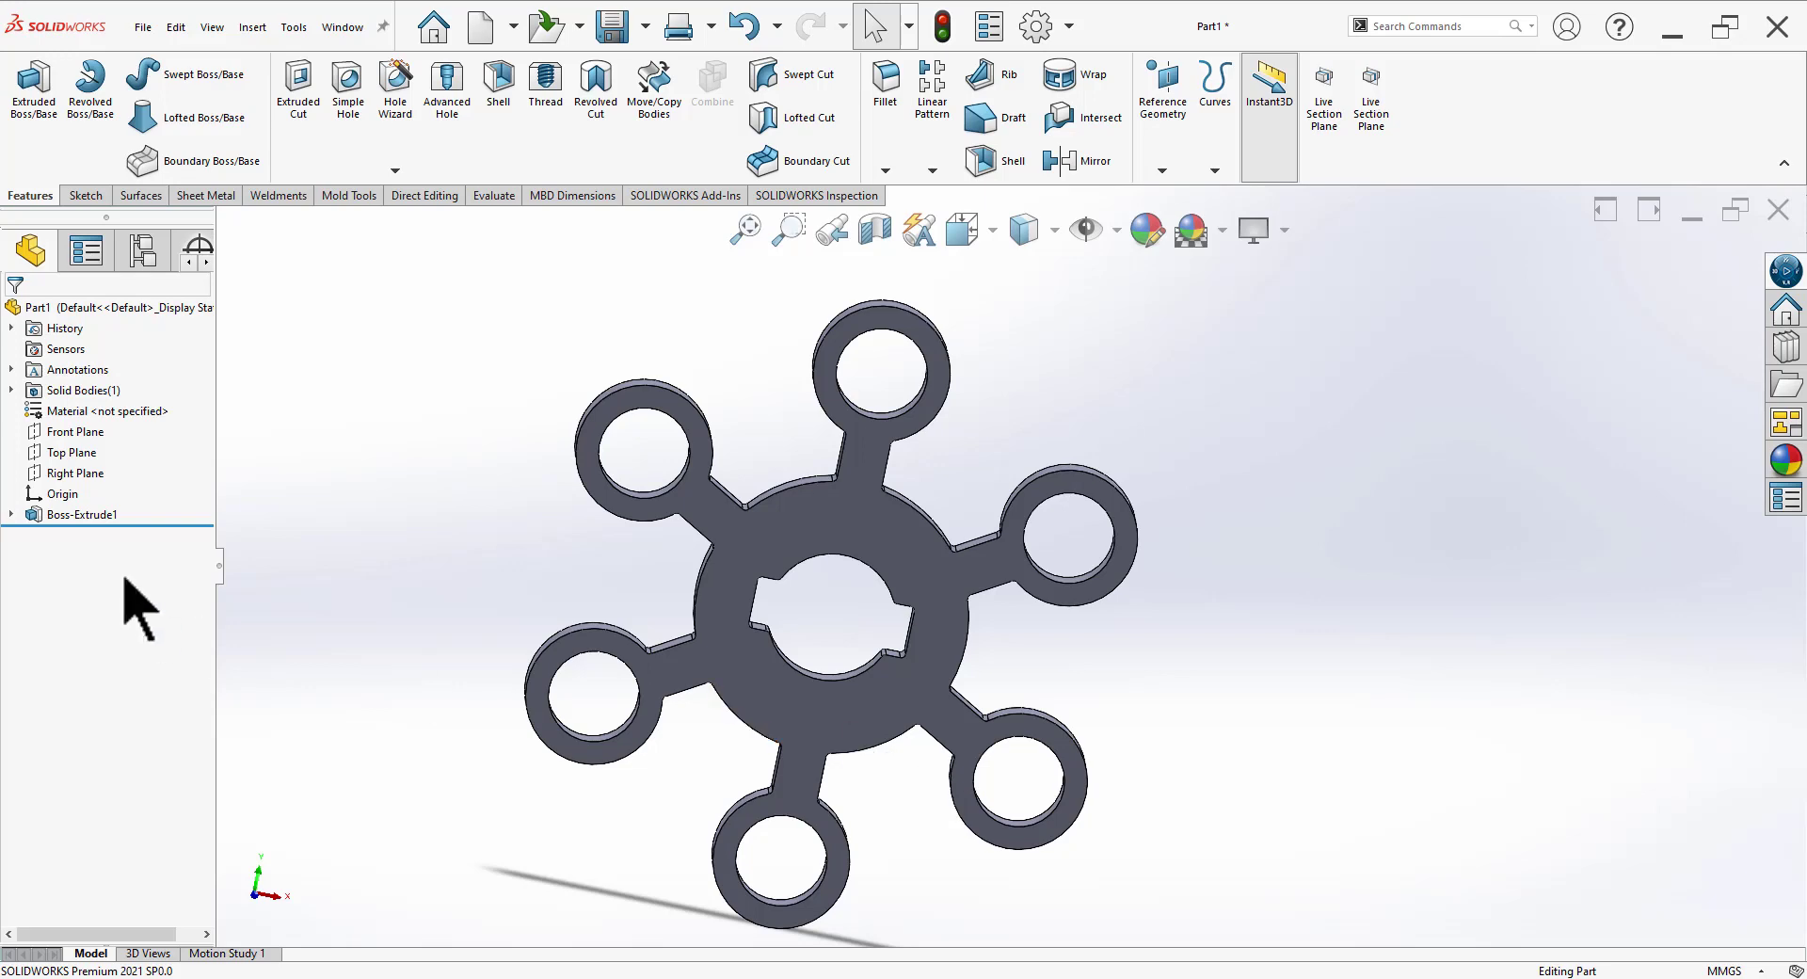
# Step: Undo the plate extrusion and reopen Sketch1 viewed Normal To its plane
pyautogui.hotkey('ctrl', 'z')
pyautogui.click(896, 528)
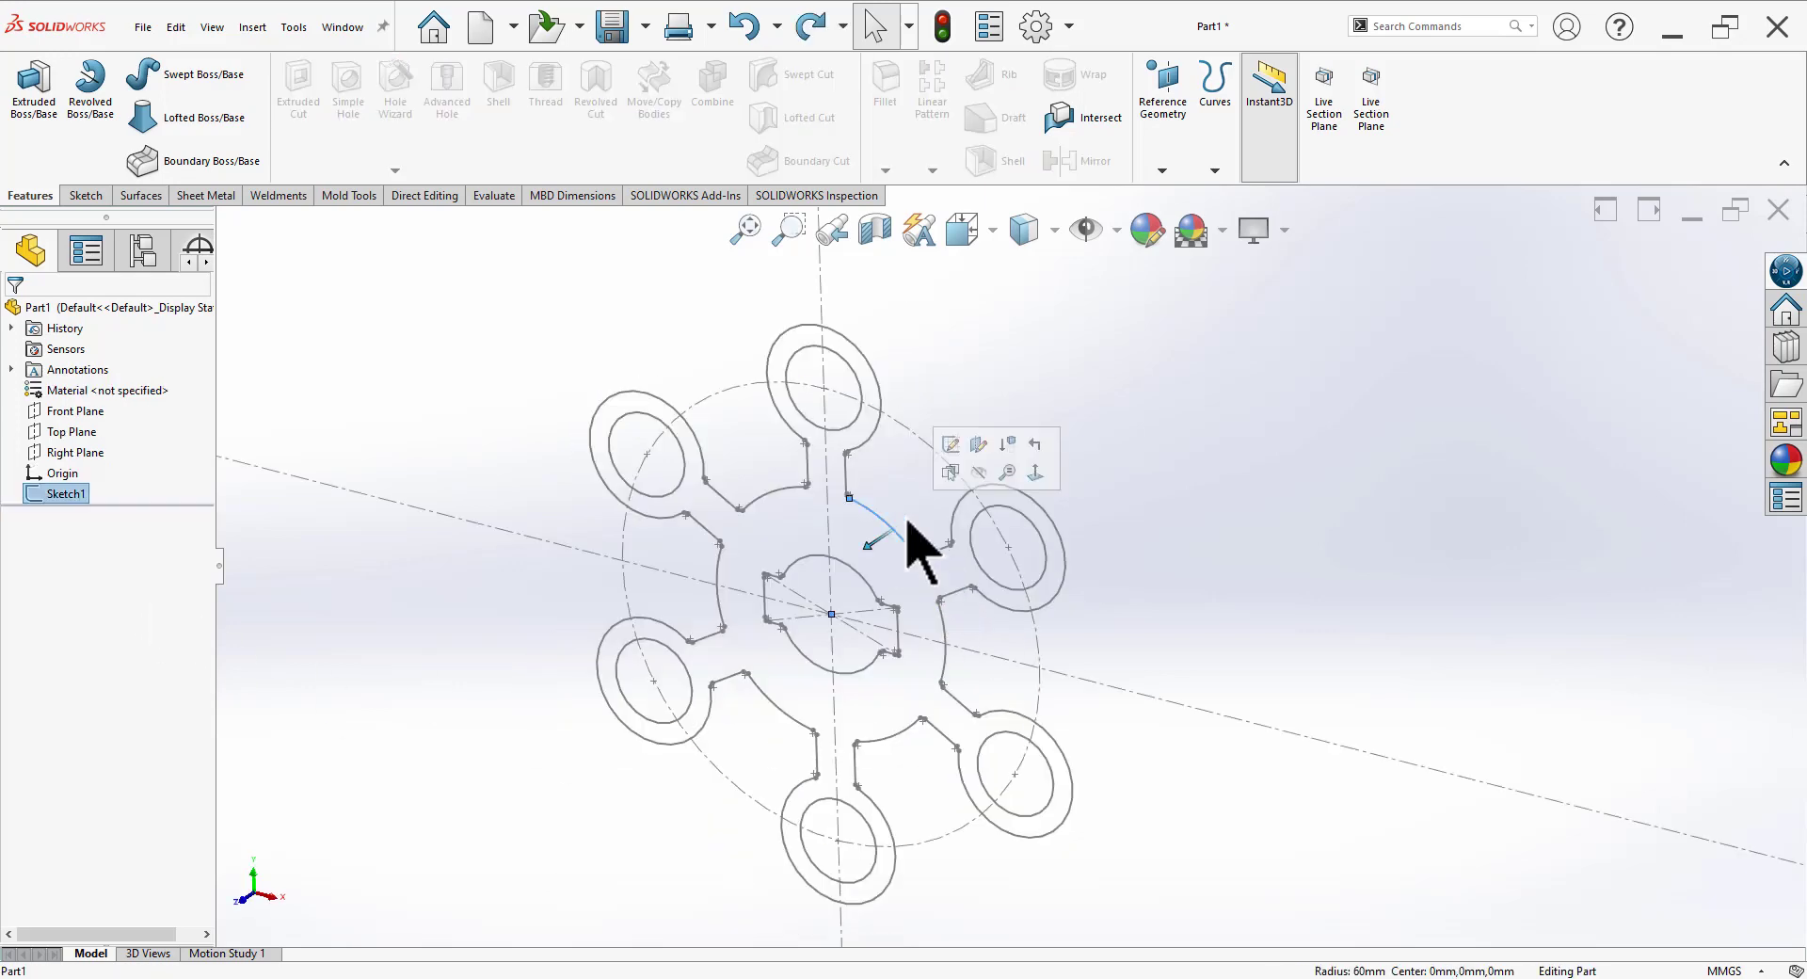
pyautogui.click(955, 457)
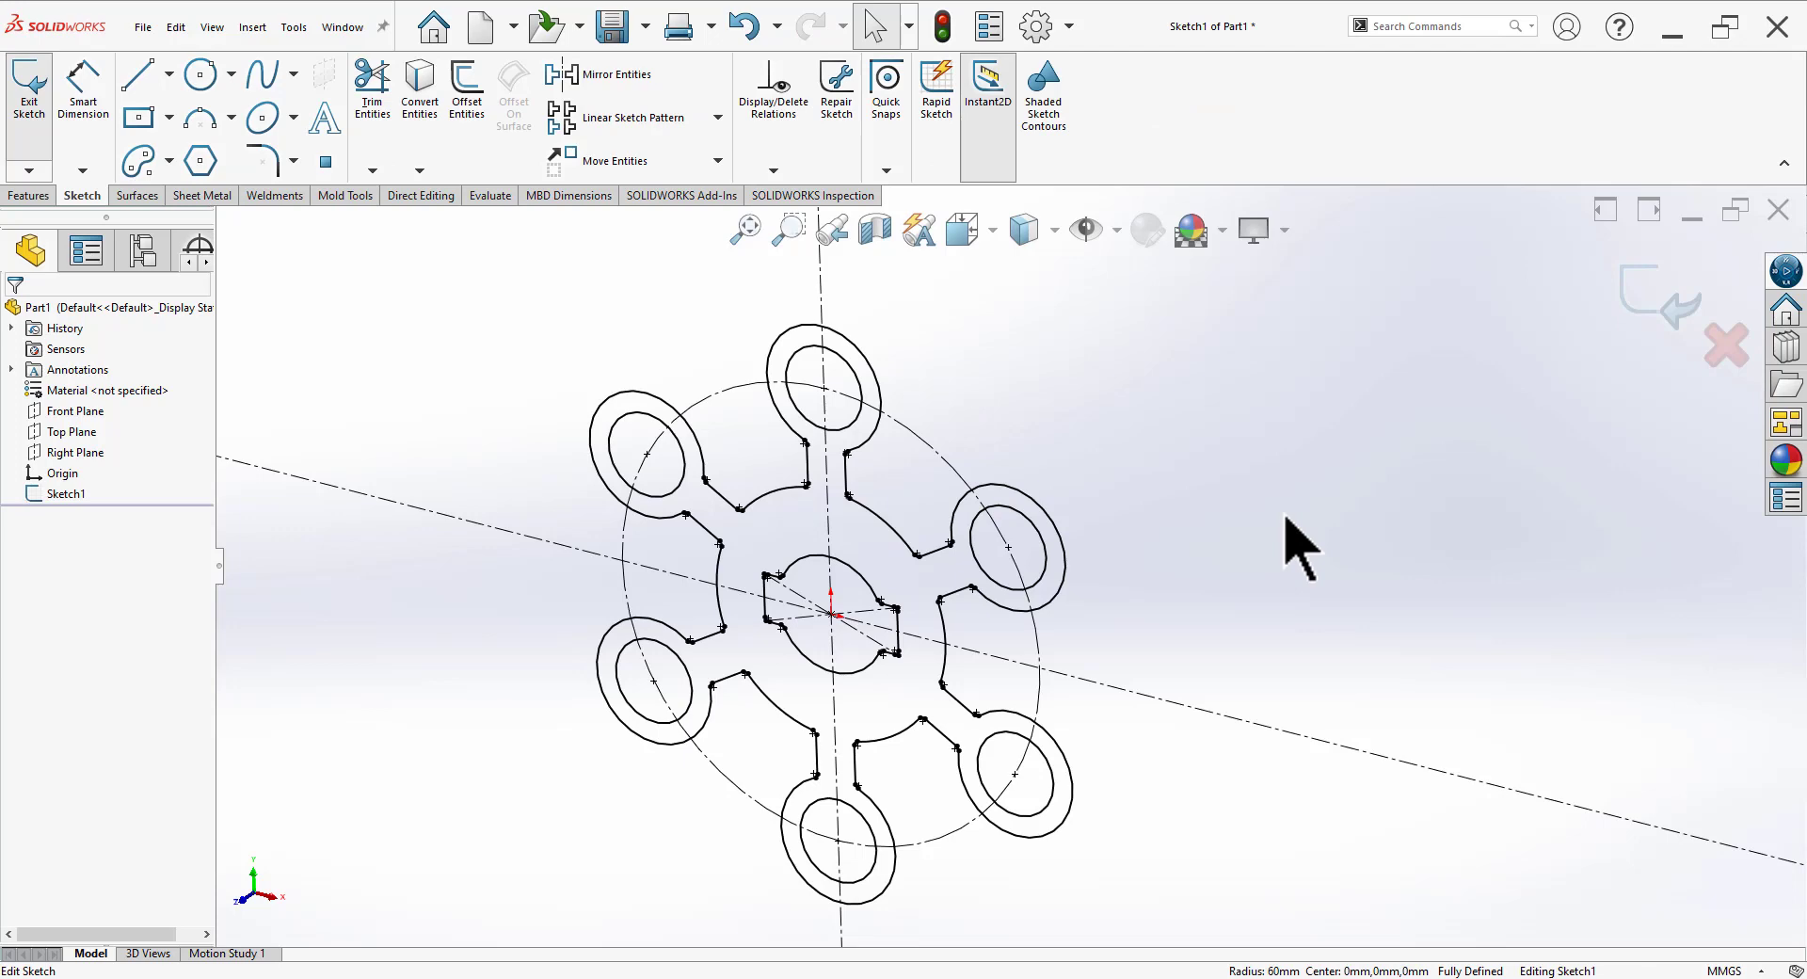
pyautogui.press('space')
pyautogui.click(1623, 708)
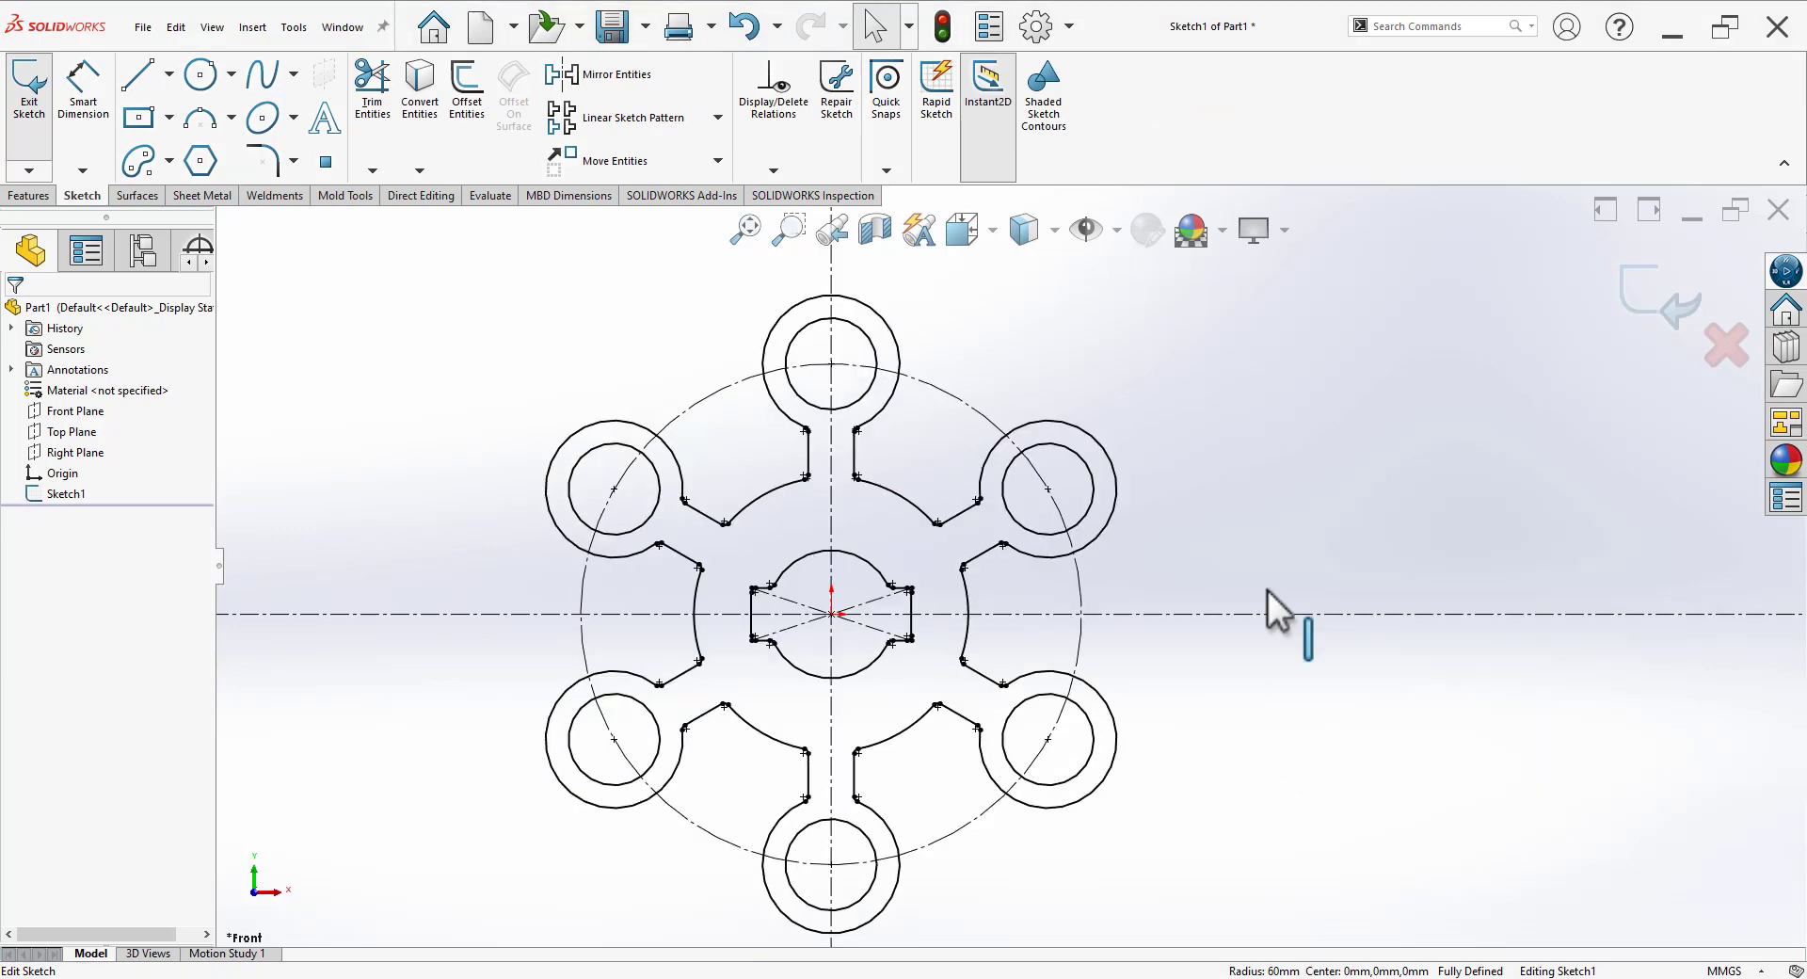
# Step: Draw a circle centred on the origin inside the hub
pyautogui.click(200, 74)
pyautogui.scroll(-2, 626, 687)
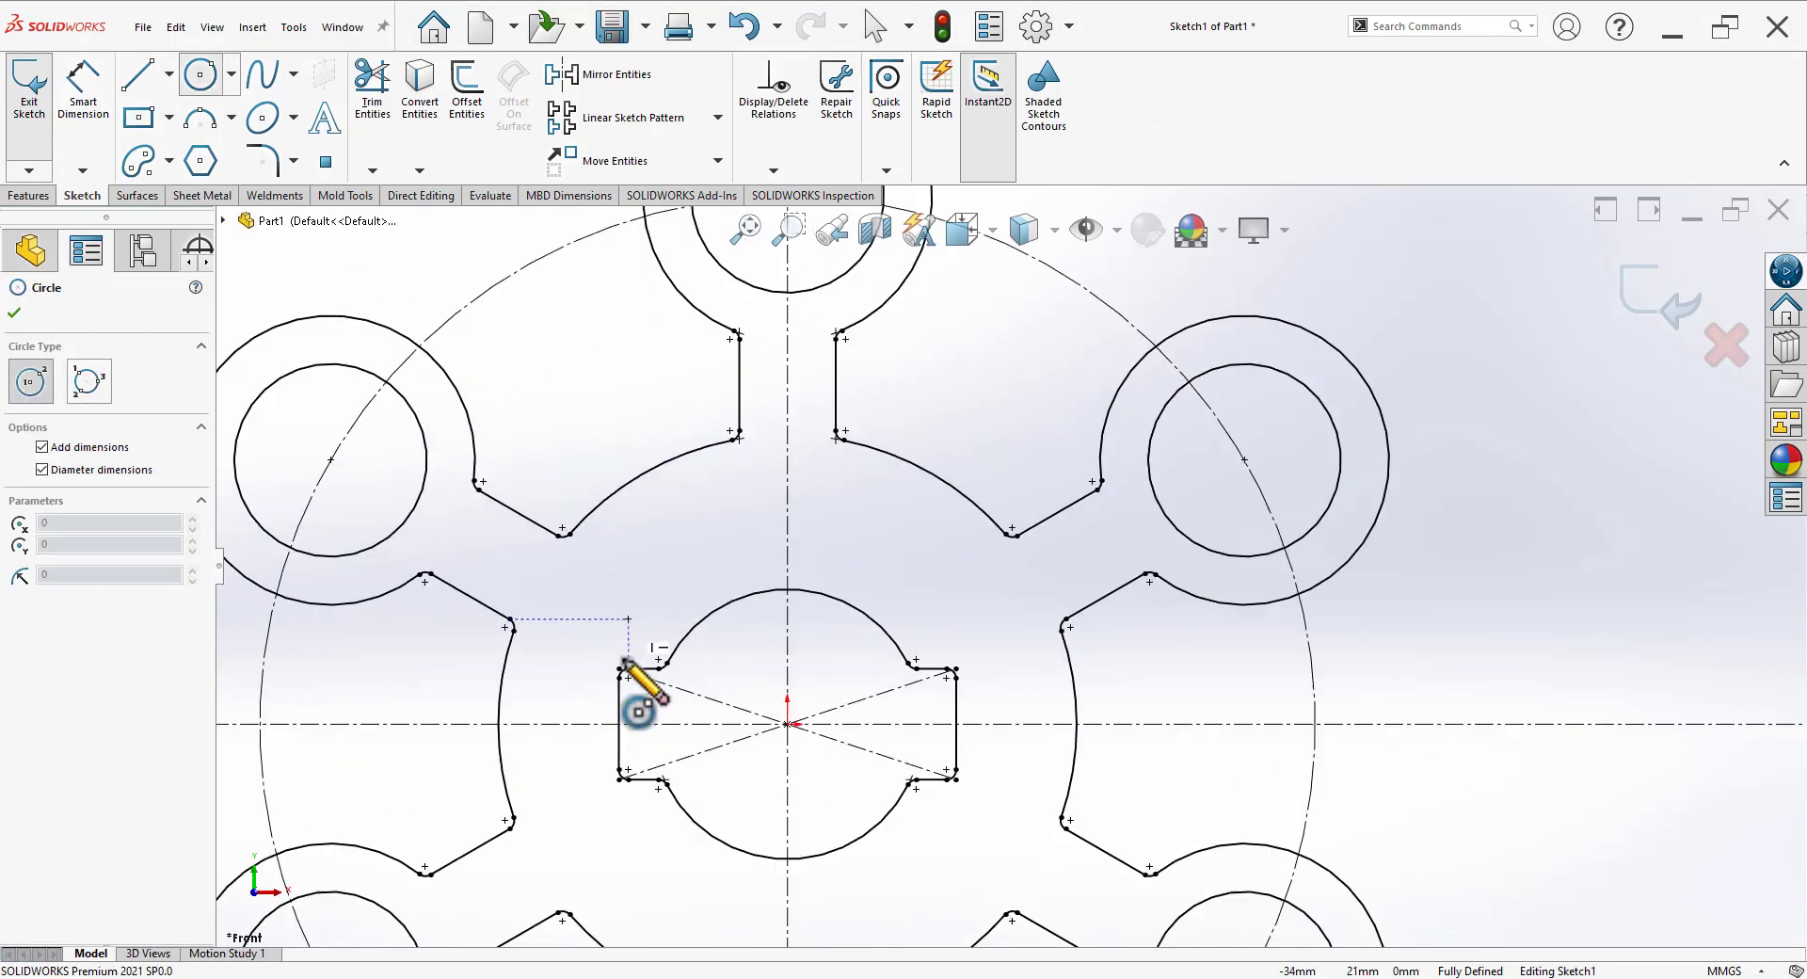
pyautogui.scroll(-2, 827, 779)
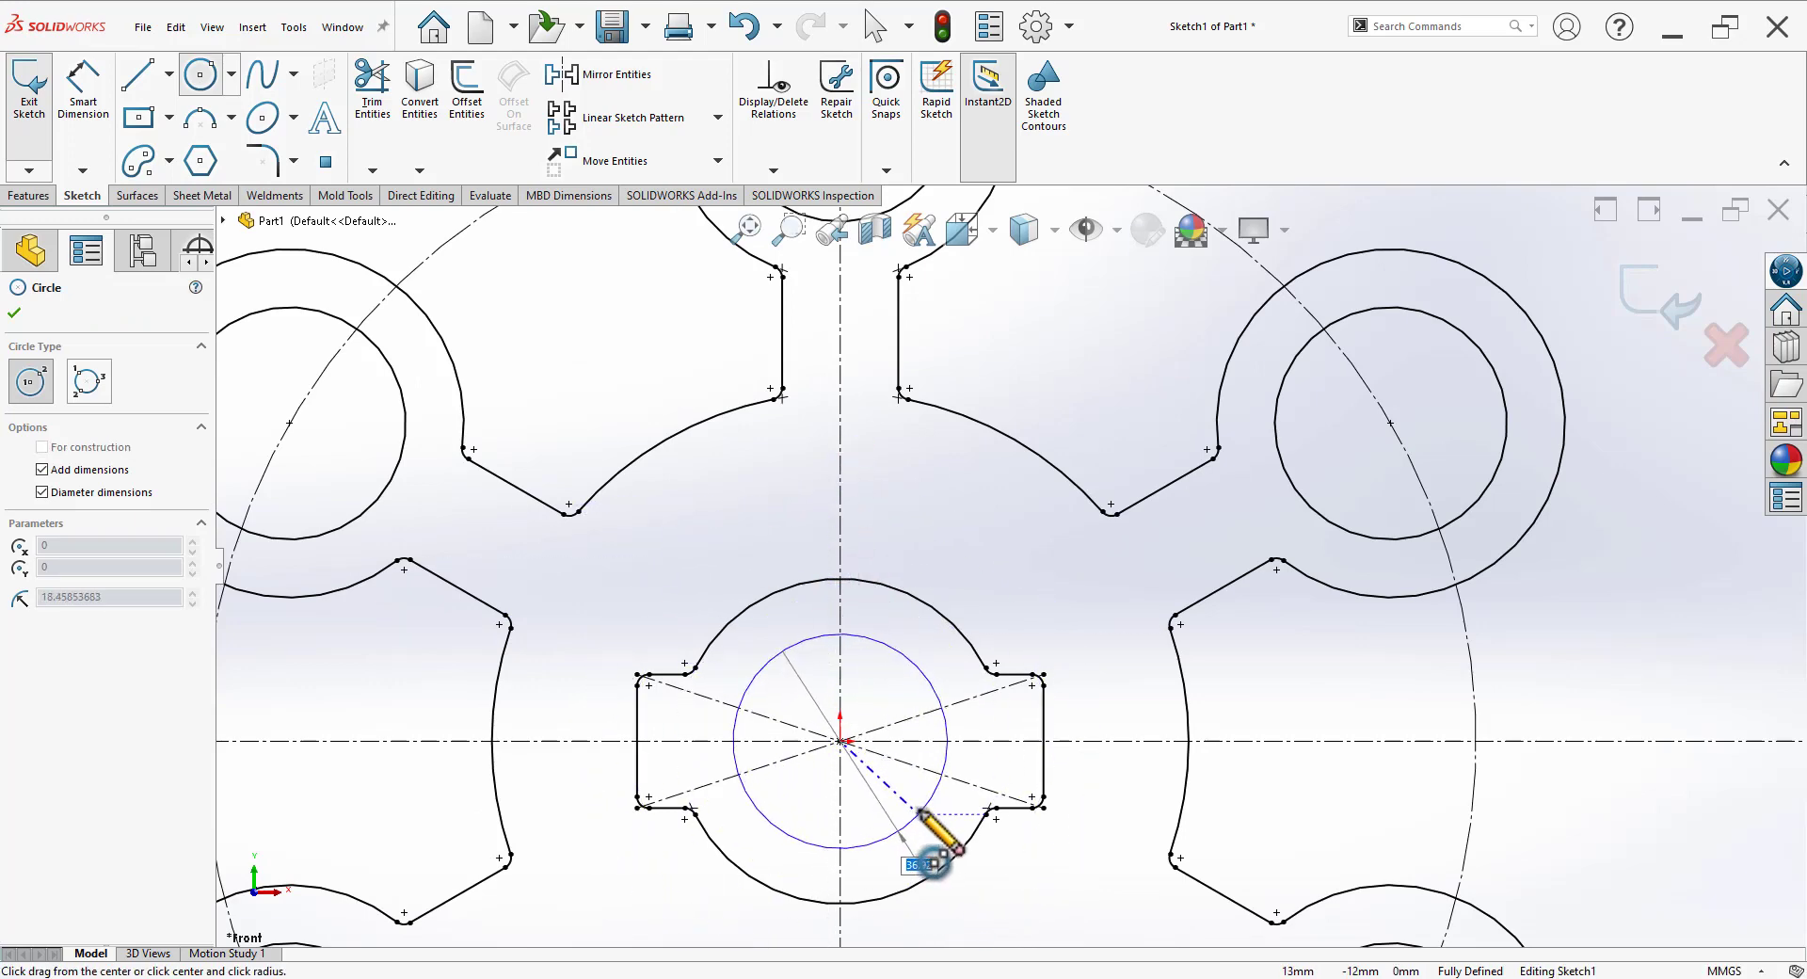
pyautogui.click(919, 811)
pyautogui.scroll(2, 597, 569)
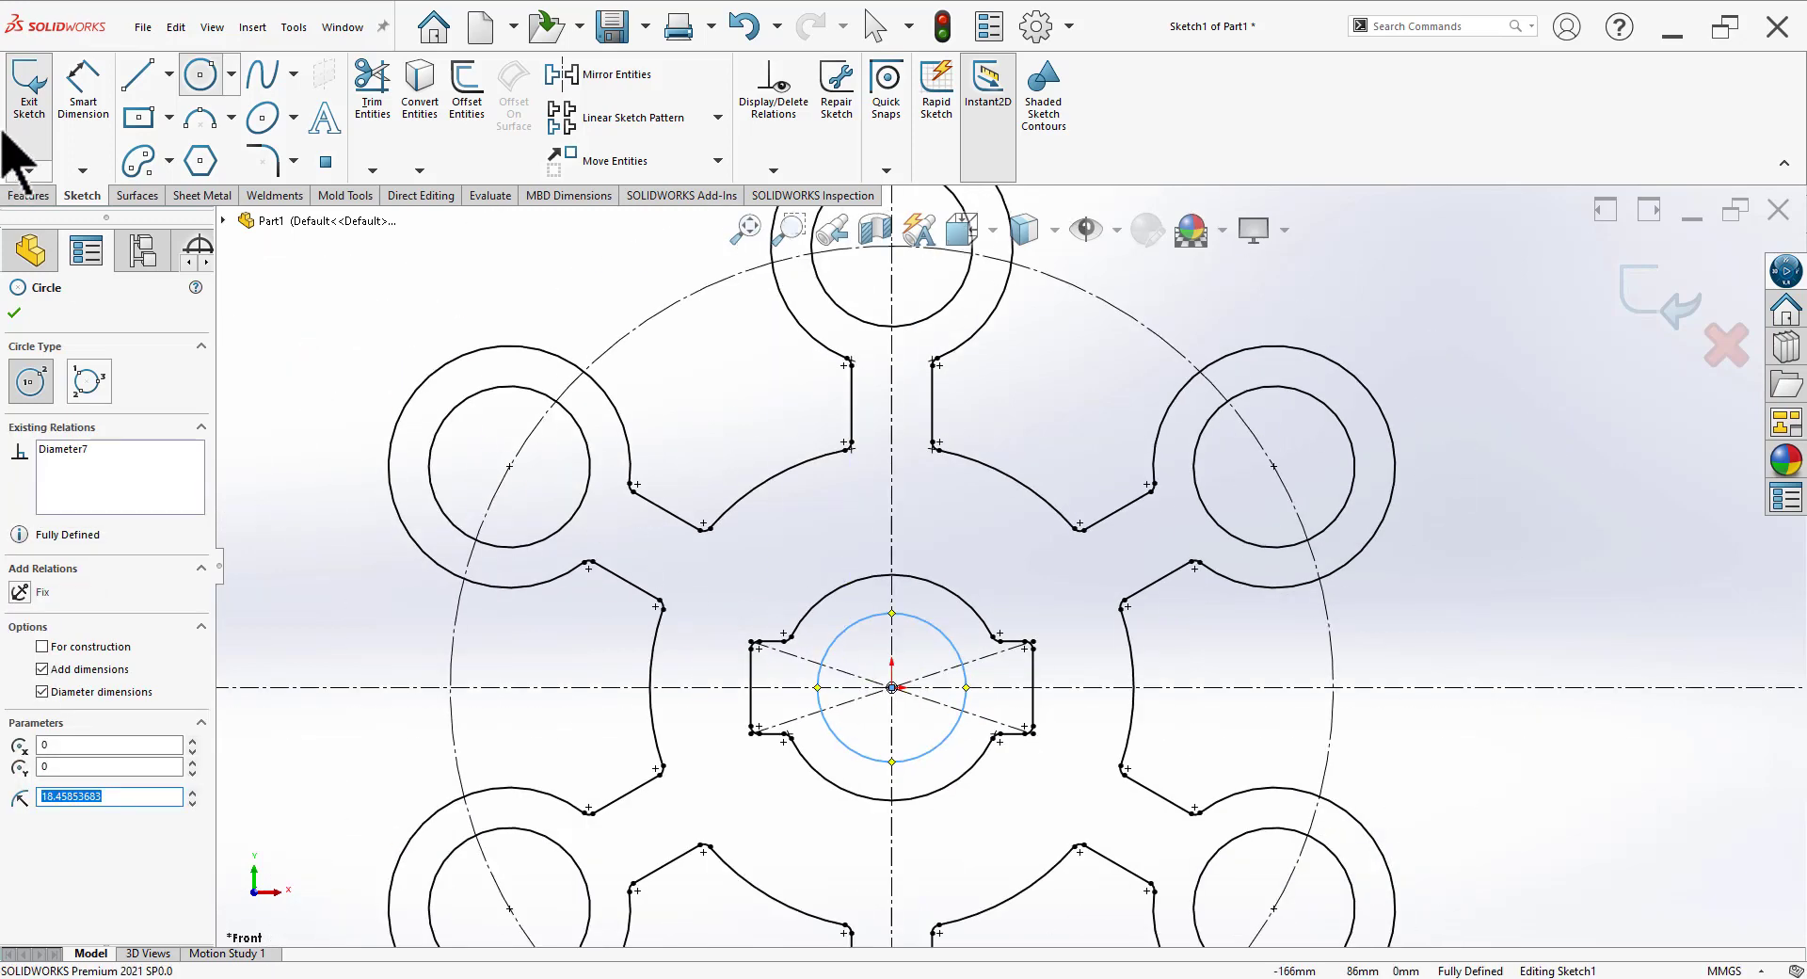
# Step: Dimension the central circle to Ø35 and exit the sketch
pyautogui.click(83, 85)
pyautogui.click(880, 614)
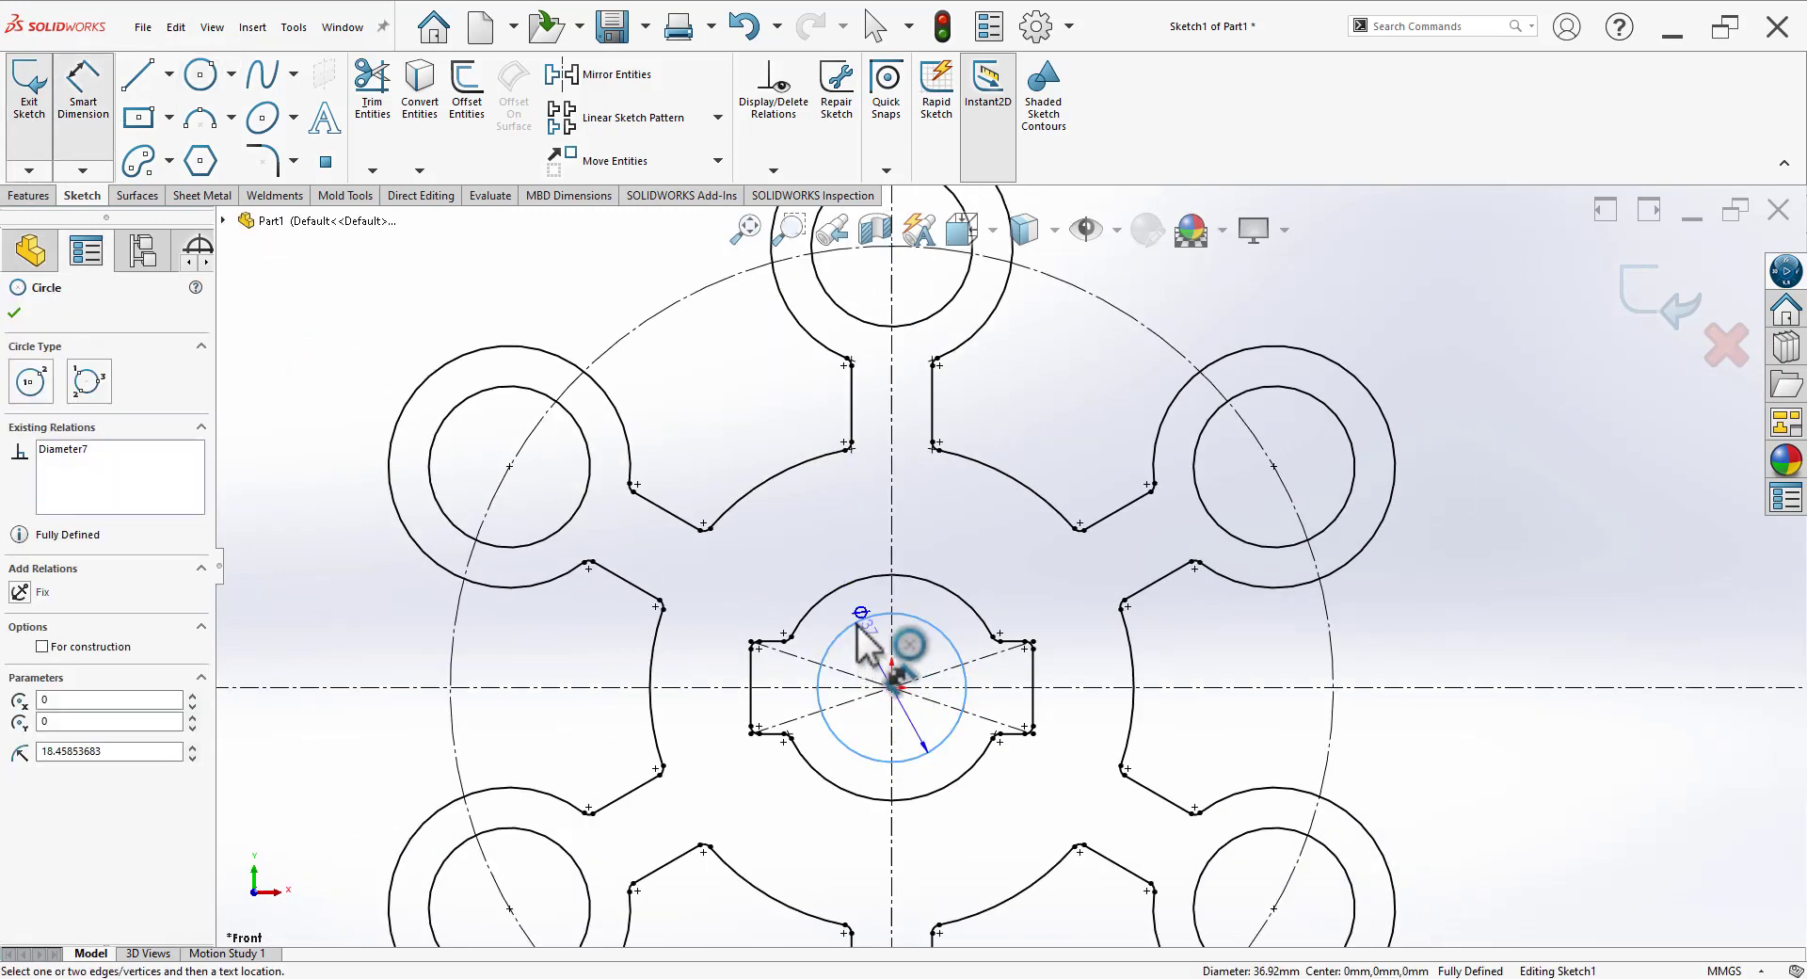
pyautogui.click(833, 542)
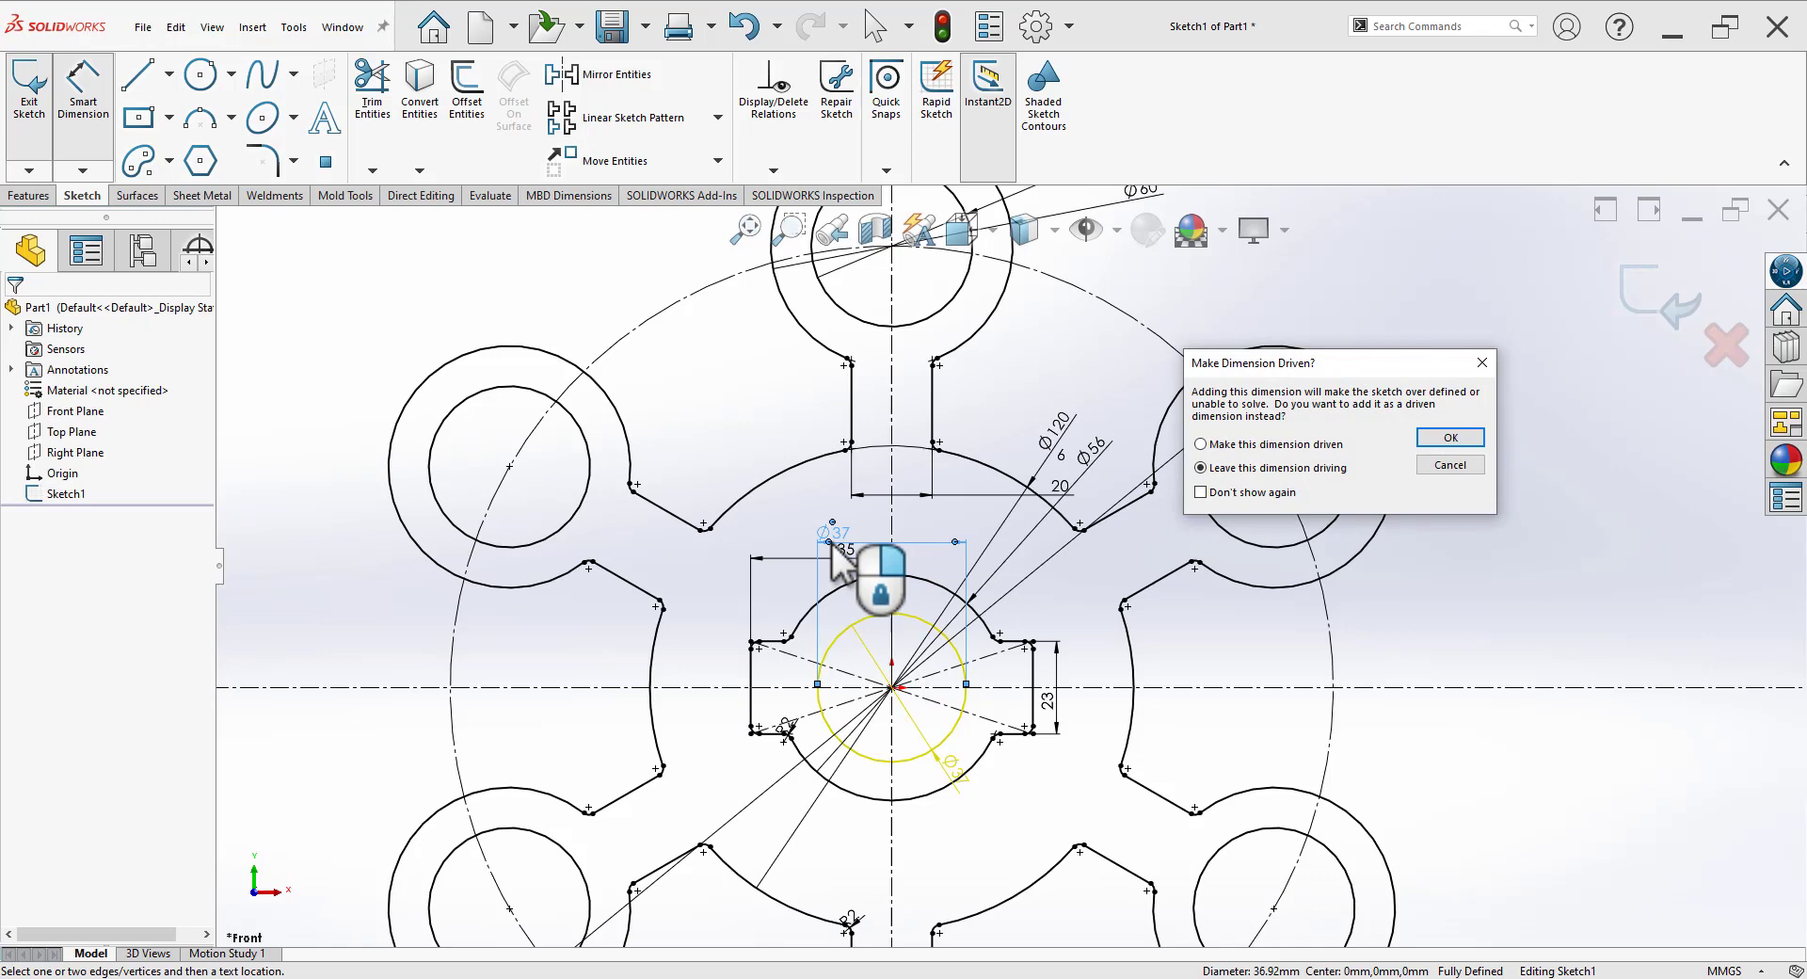
pyautogui.press('Escape')
pyautogui.press('Escape')
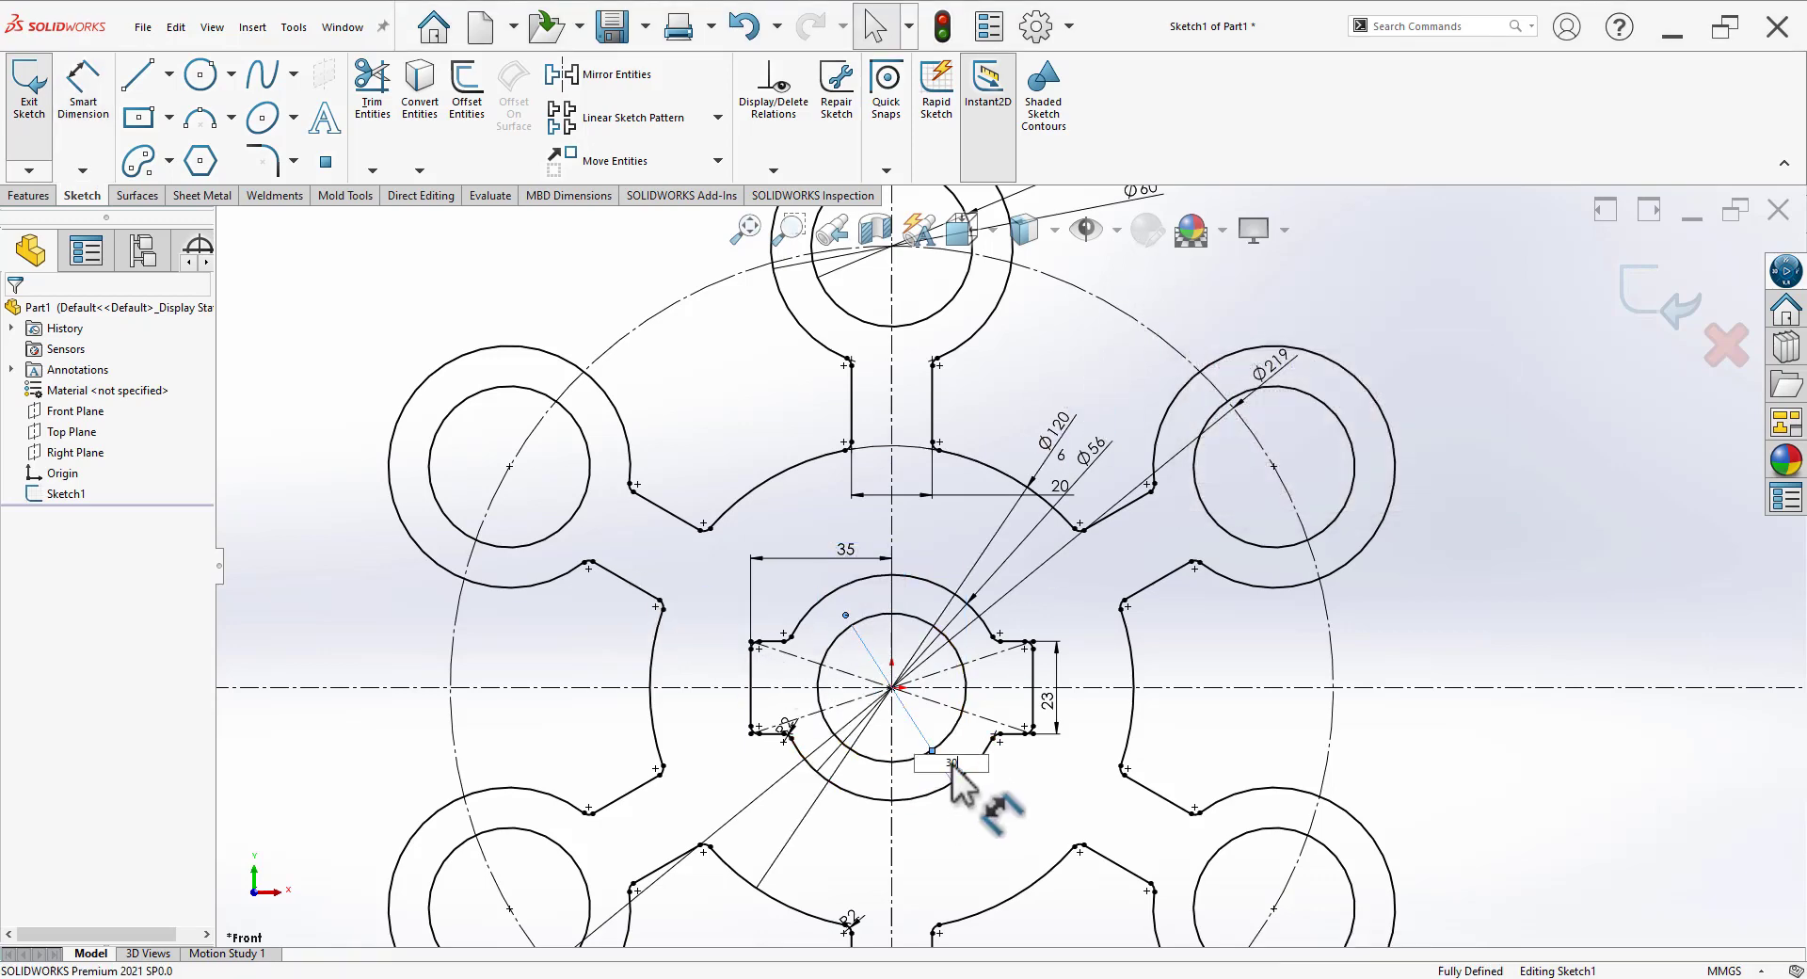
pyautogui.press('Return')
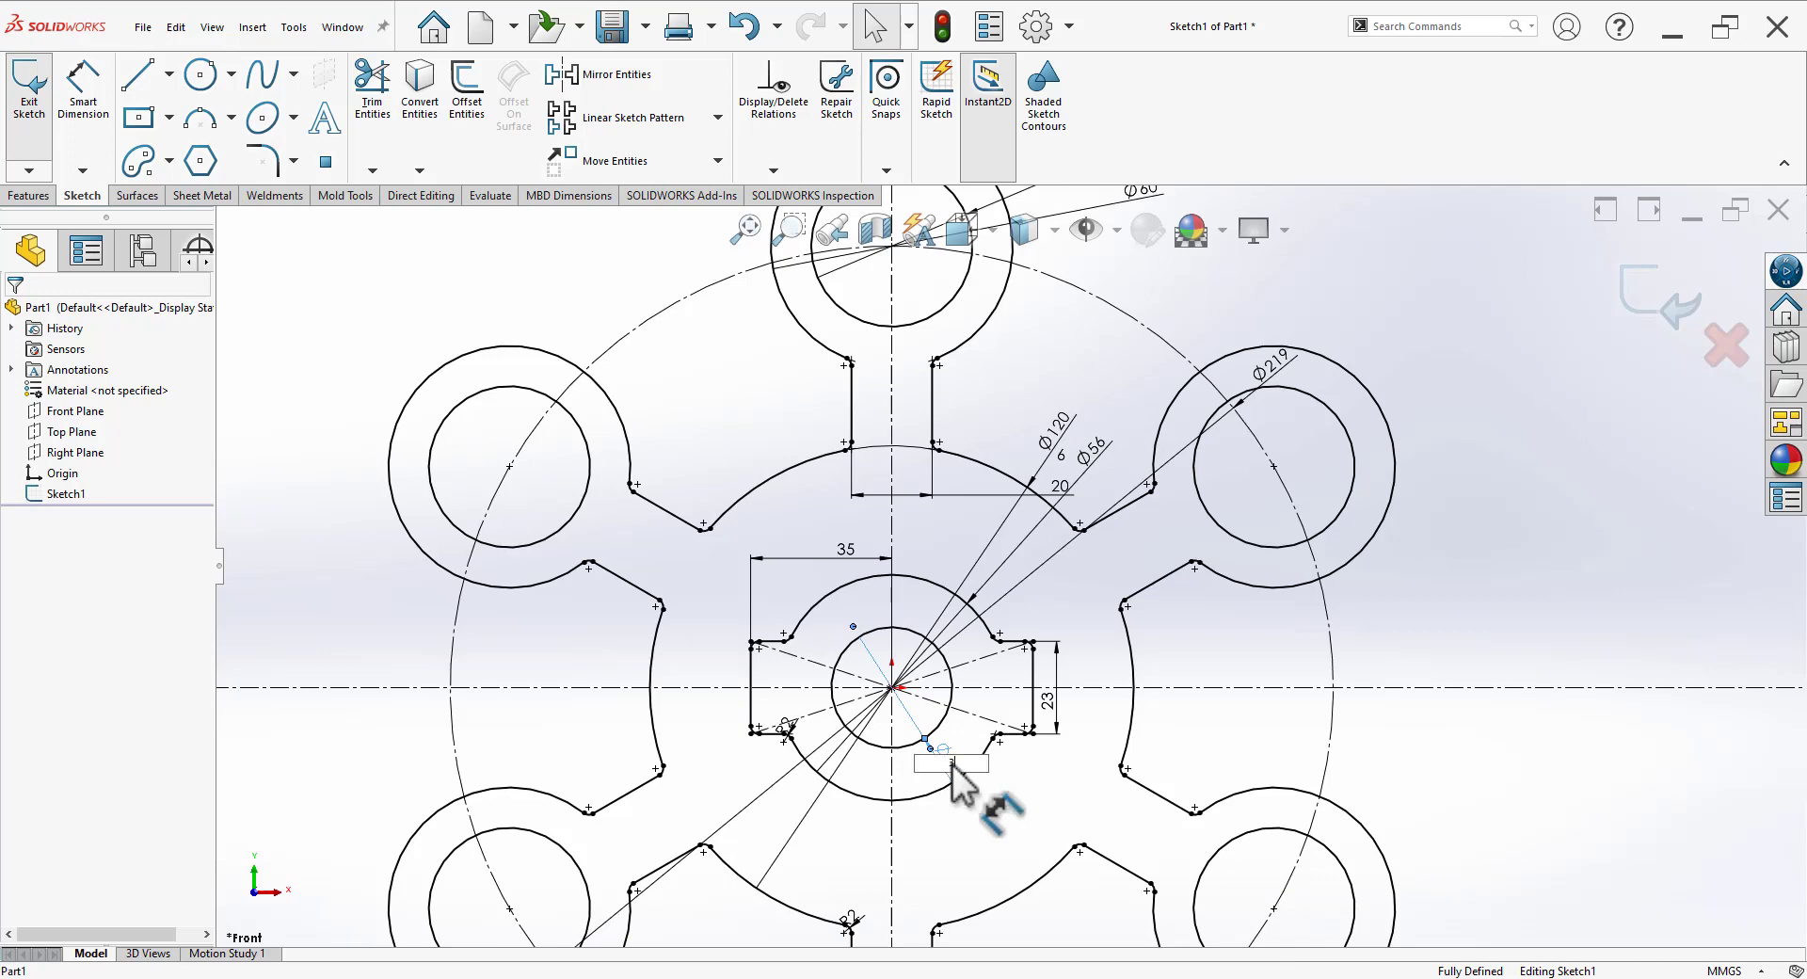
pyautogui.press('Return')
pyautogui.scroll(3, 1017, 565)
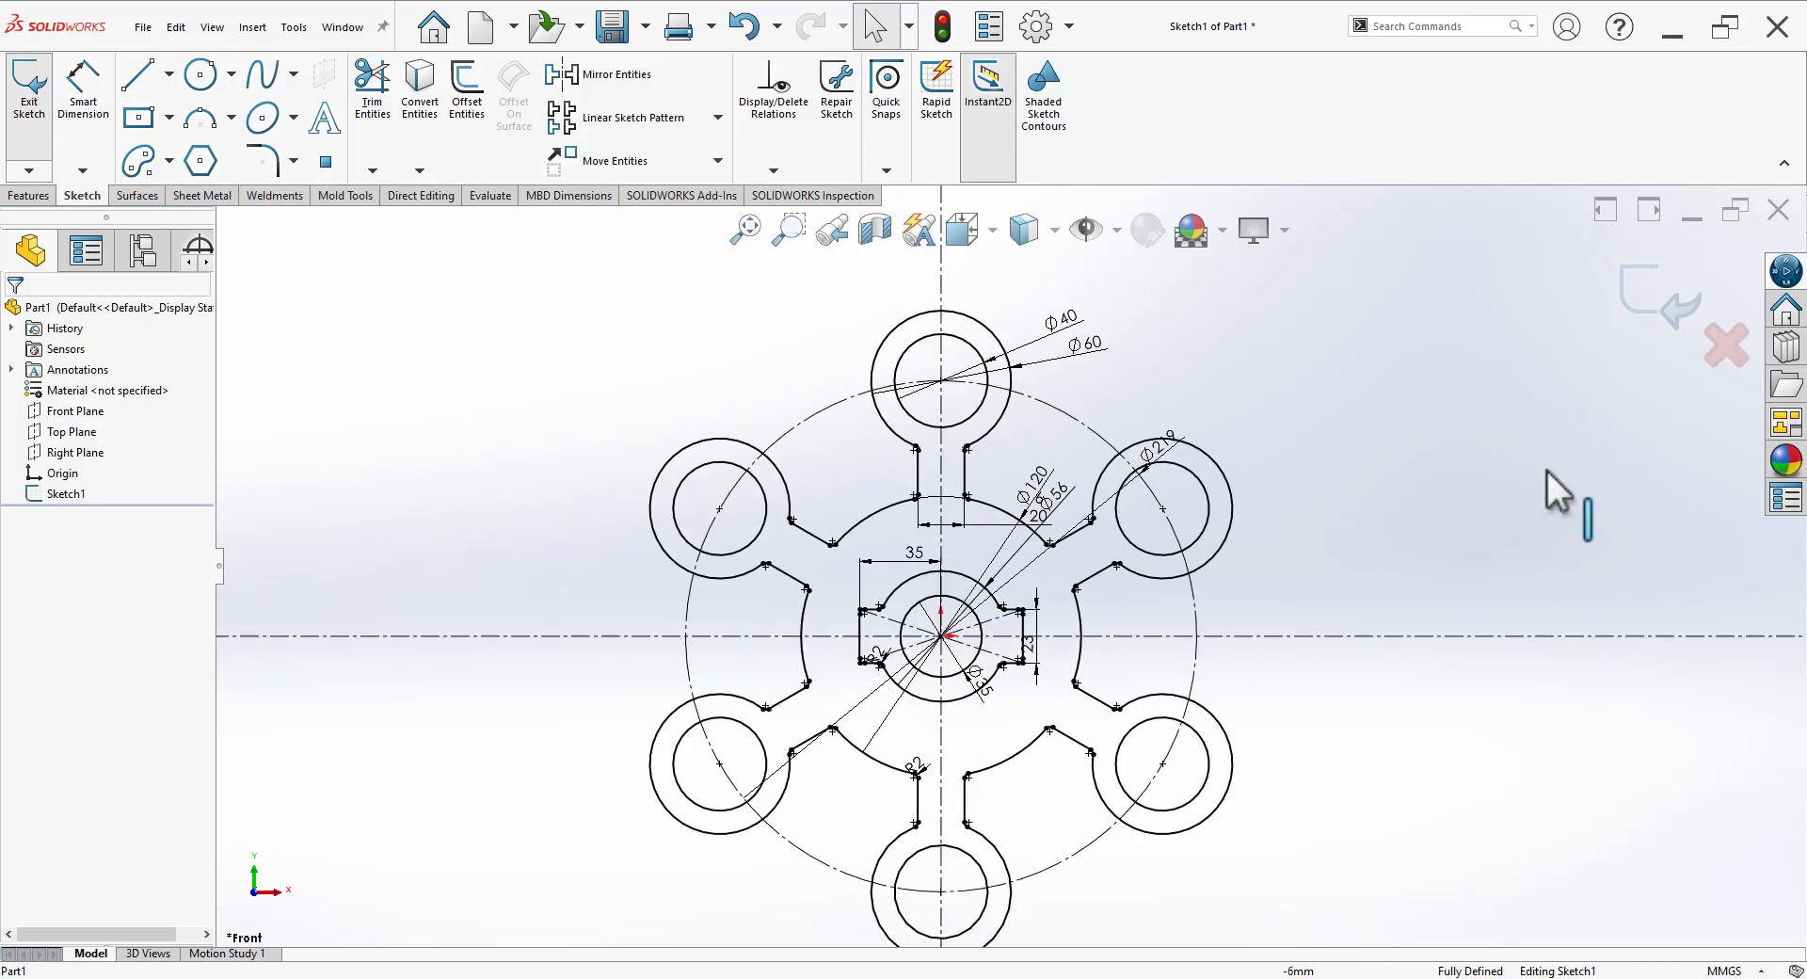
pyautogui.click(1690, 294)
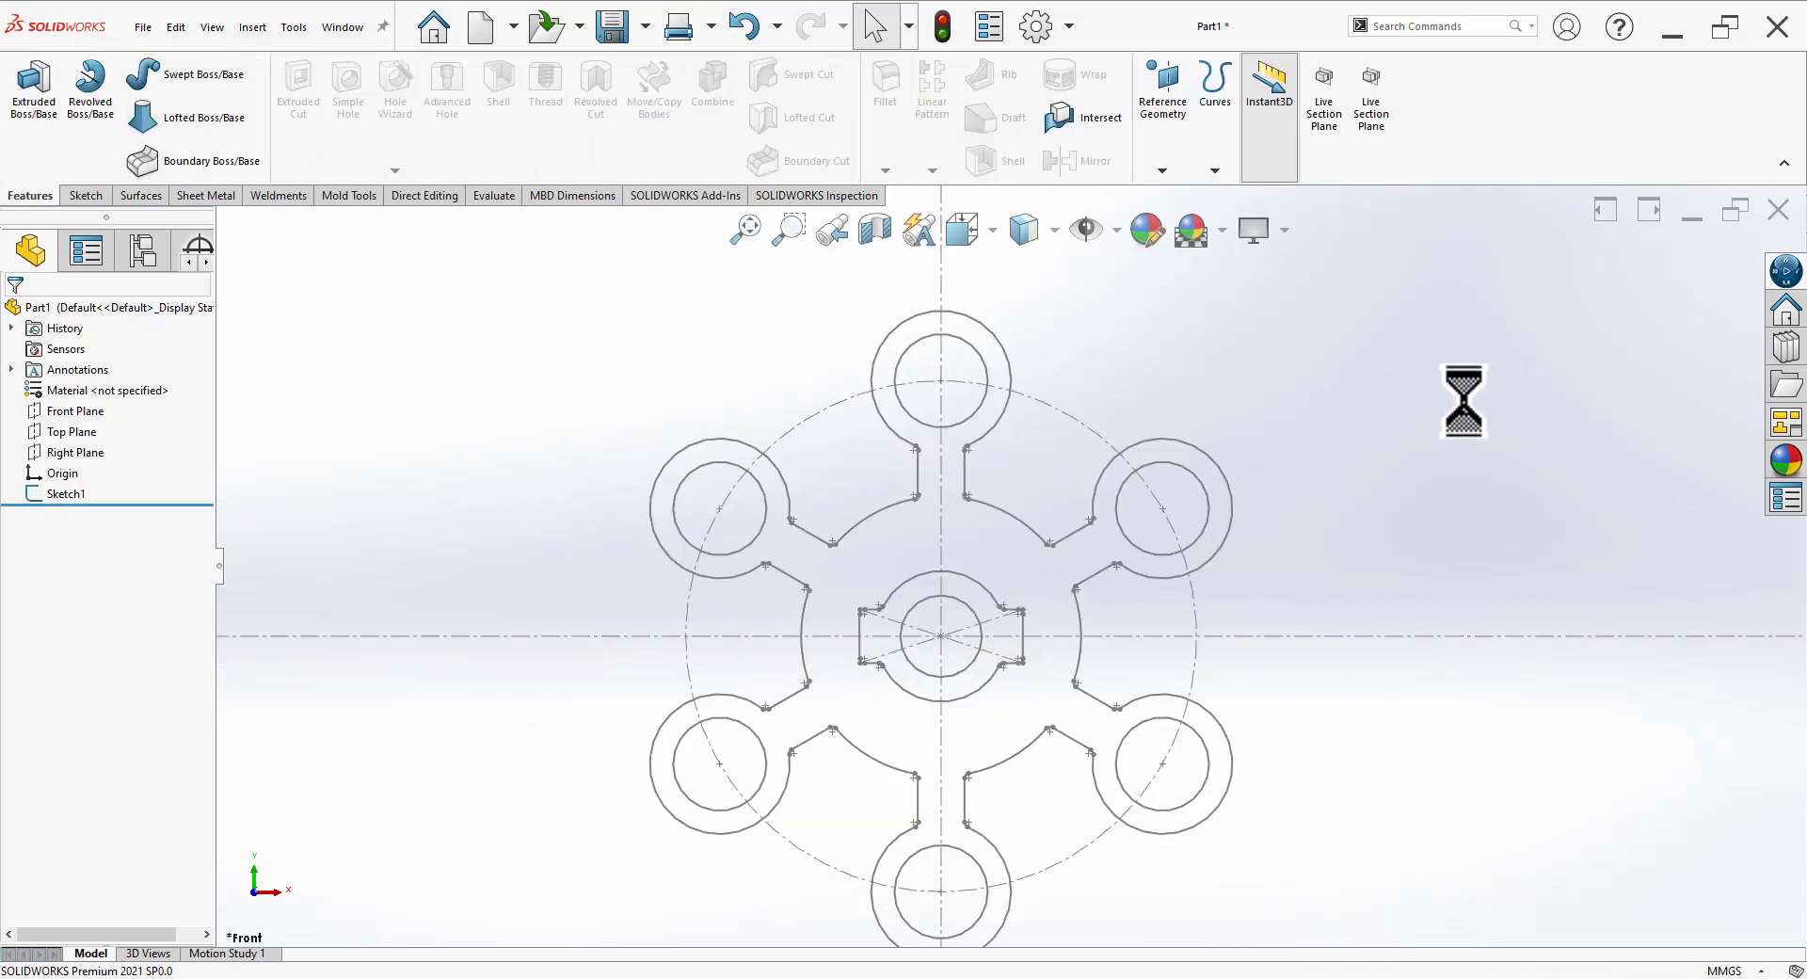
# Step: In isometric view, extrude only Sketch1's central hub region 20 mm Mid Plane as Boss-Extrude2
pyautogui.press('space')
pyautogui.click(1706, 362)
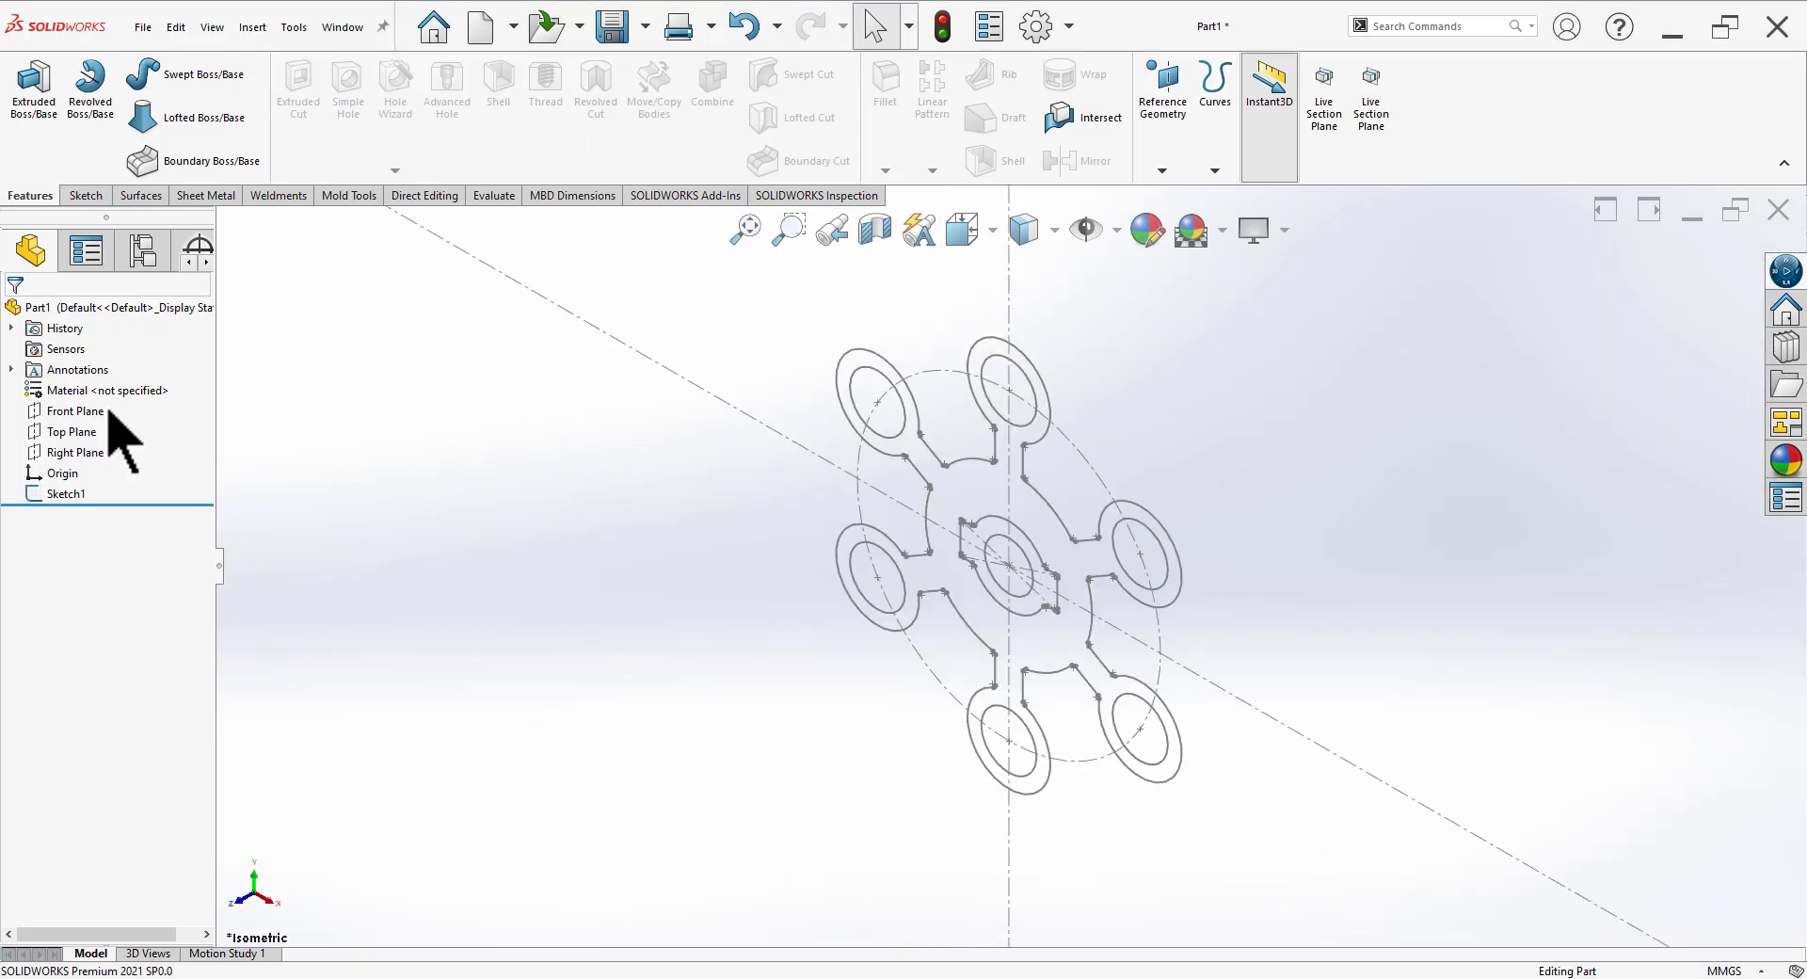
pyautogui.click(53, 497)
pyautogui.click(35, 94)
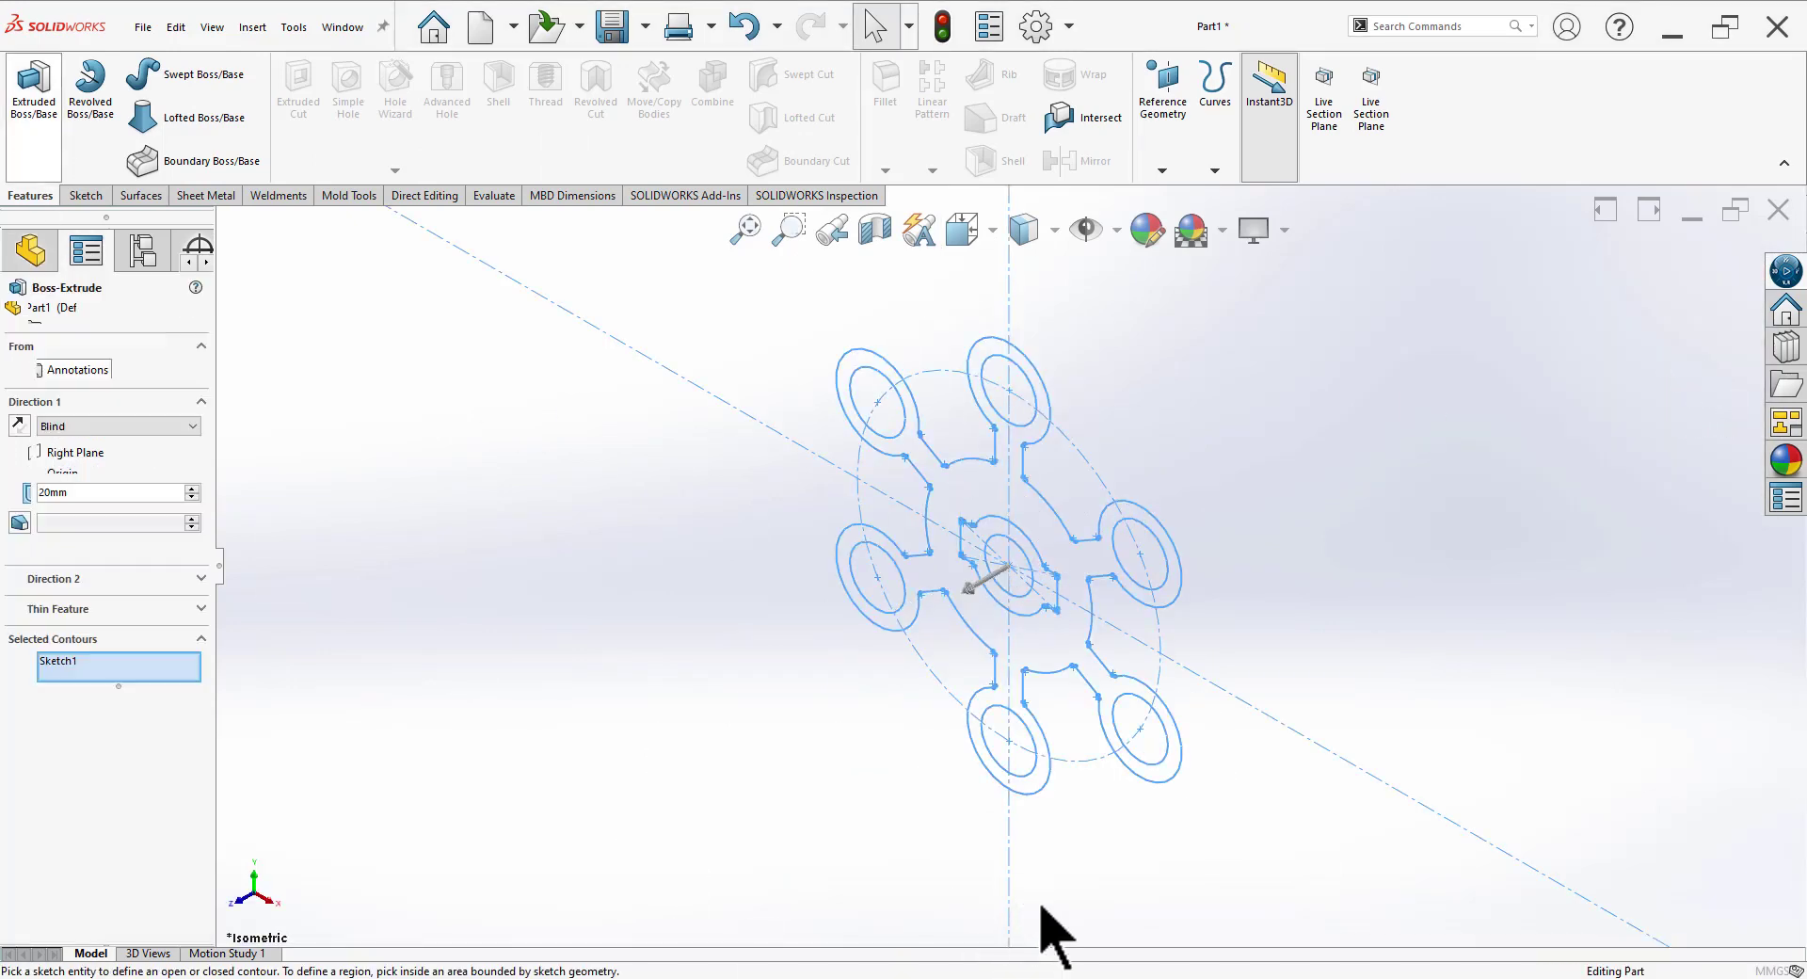
pyautogui.scroll(-3, 1121, 773)
pyautogui.click(1006, 502)
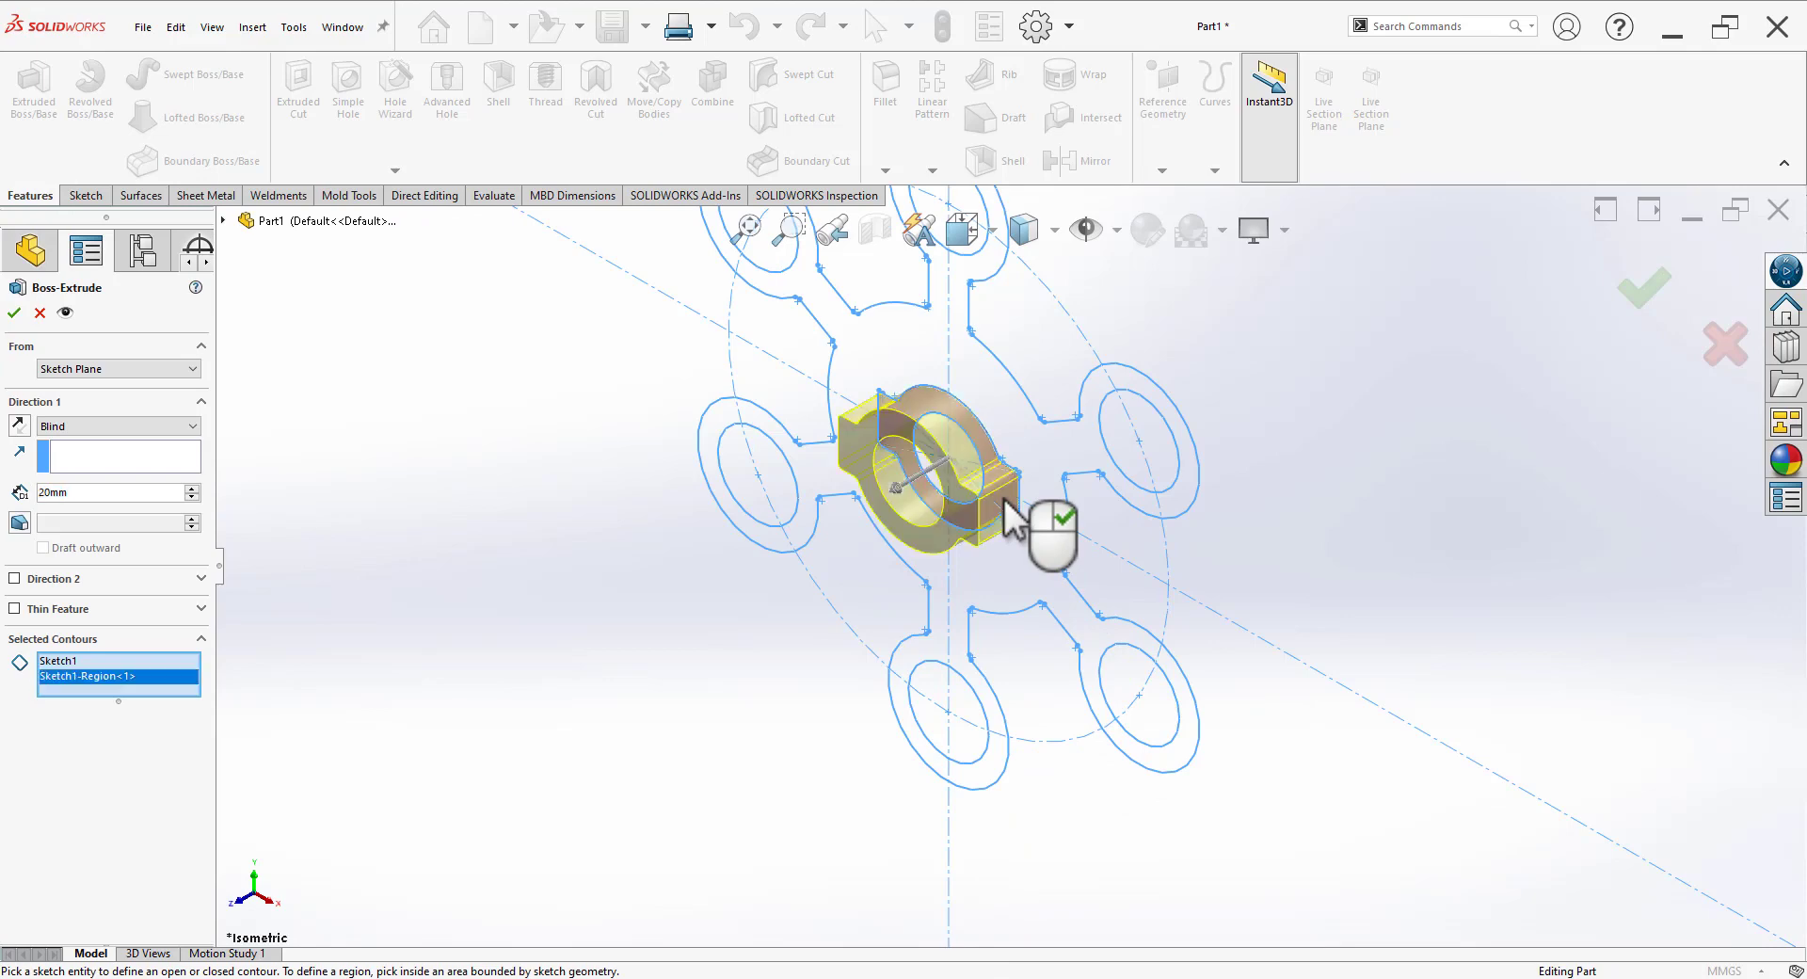
pyautogui.click(117, 427)
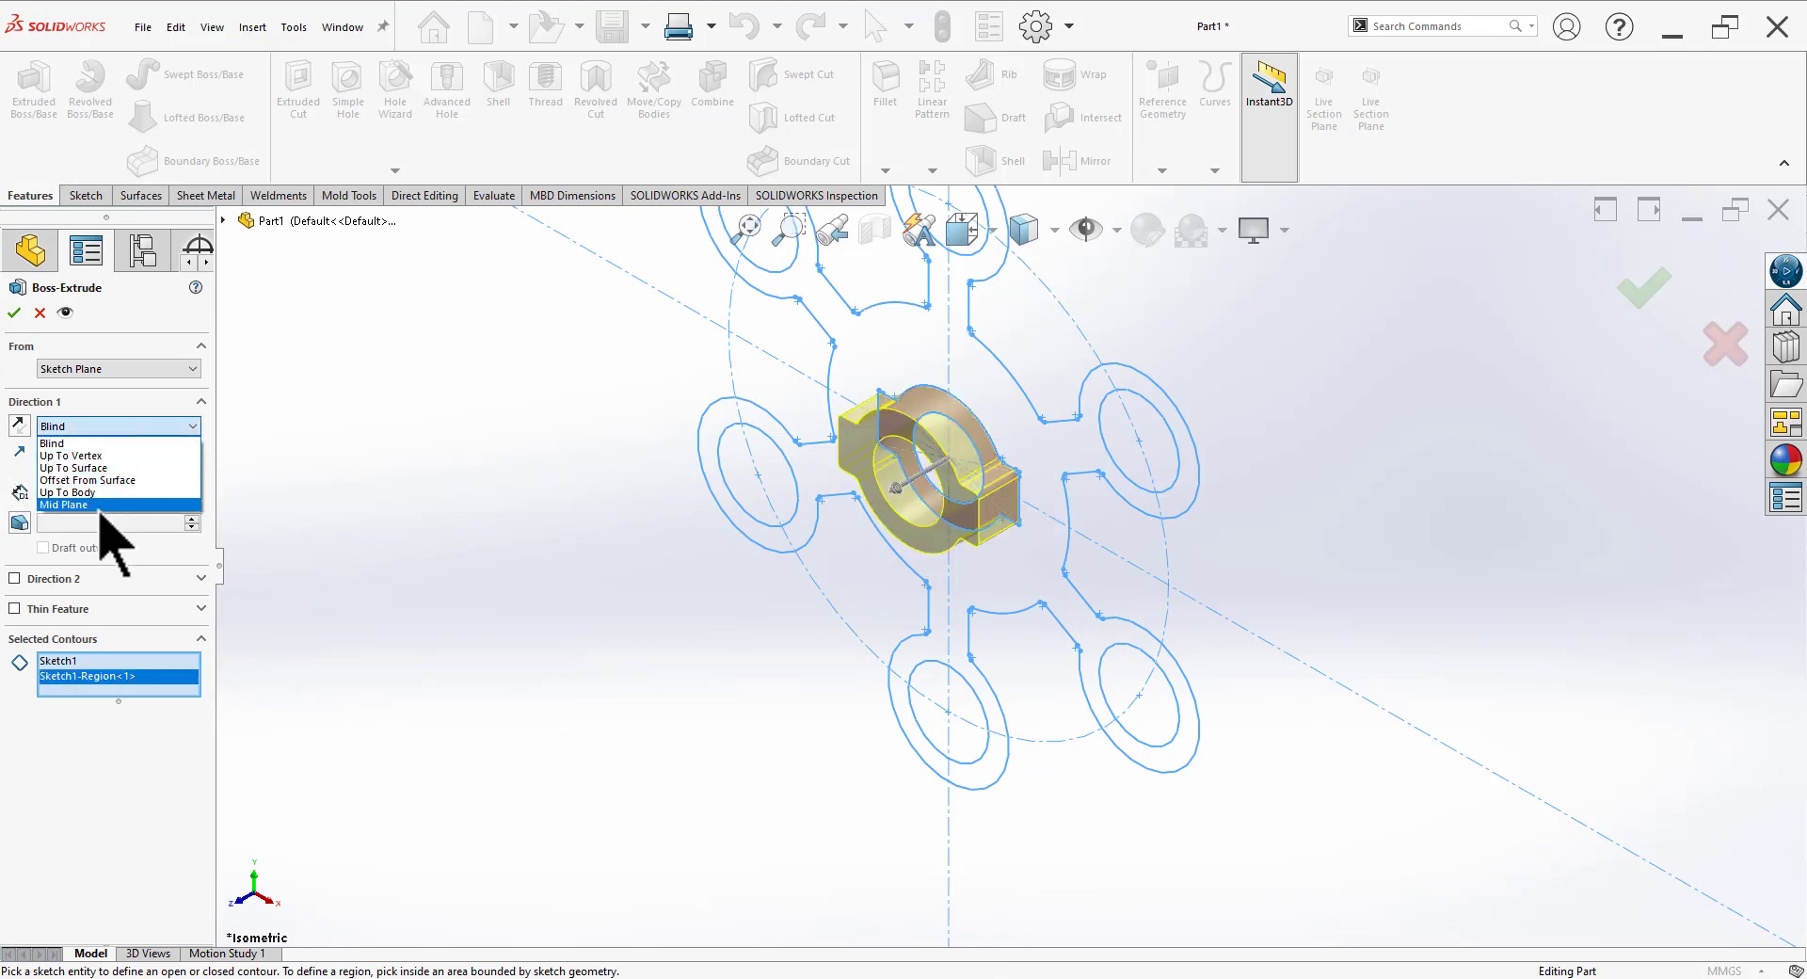
pyautogui.click(103, 516)
pyautogui.click(14, 314)
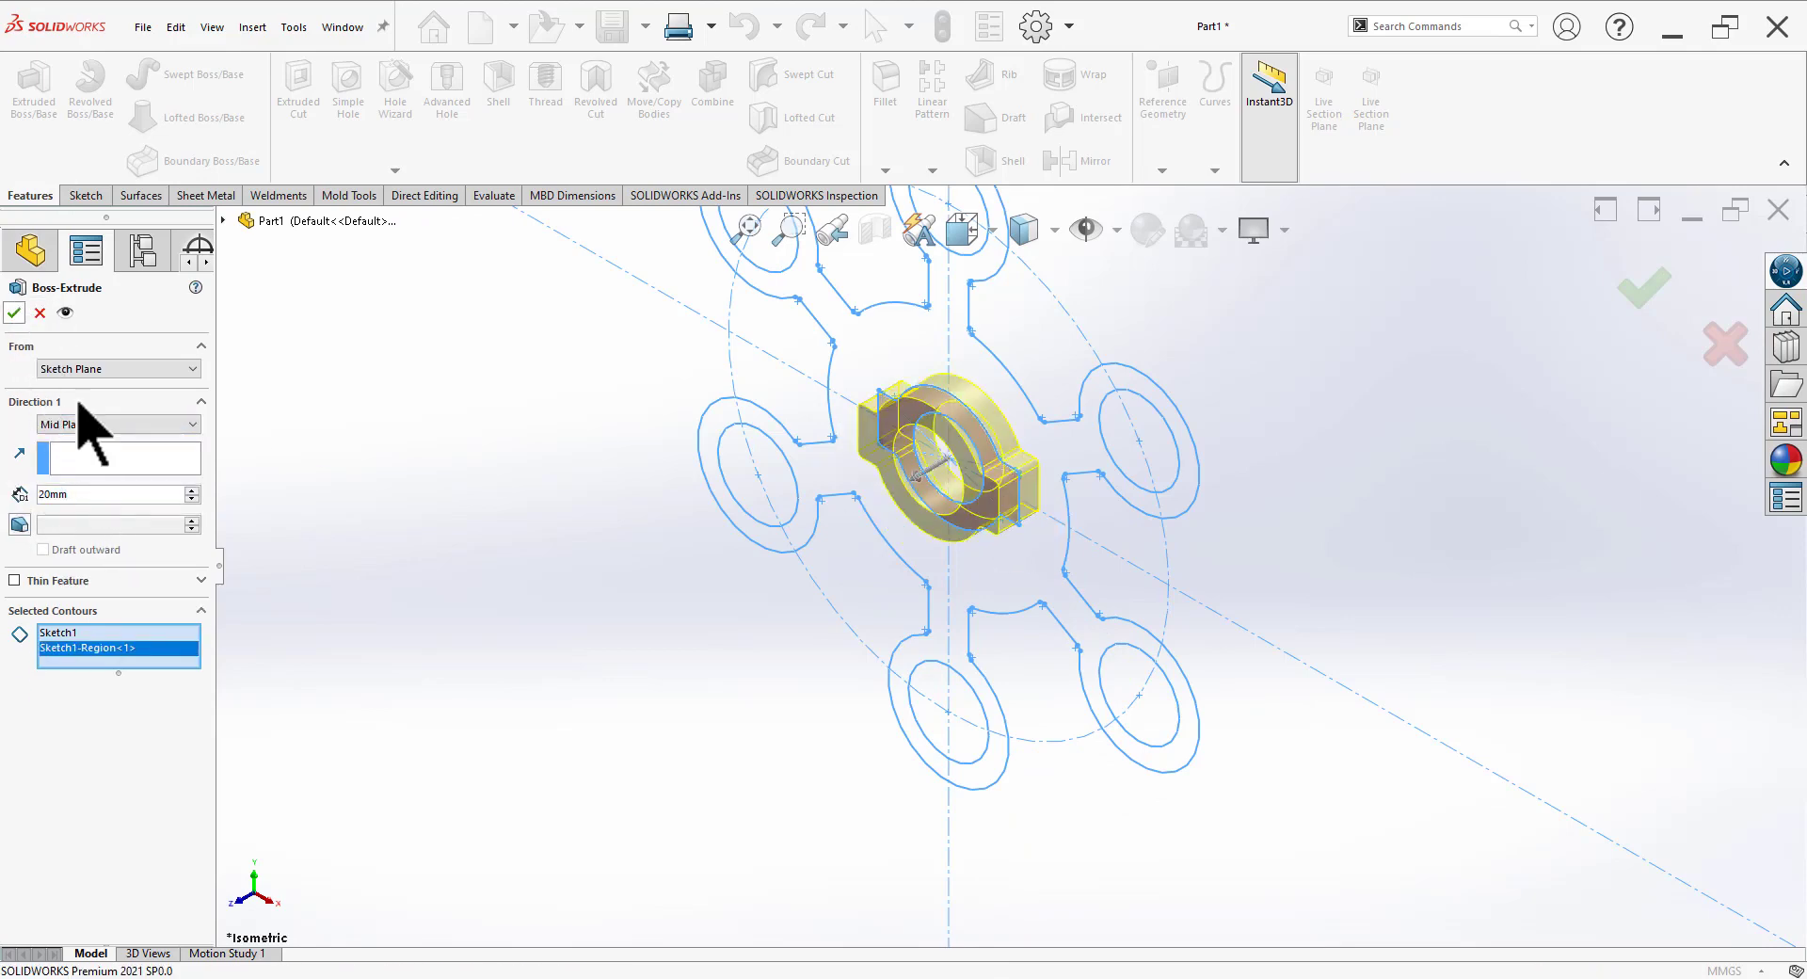
pyautogui.click(11, 516)
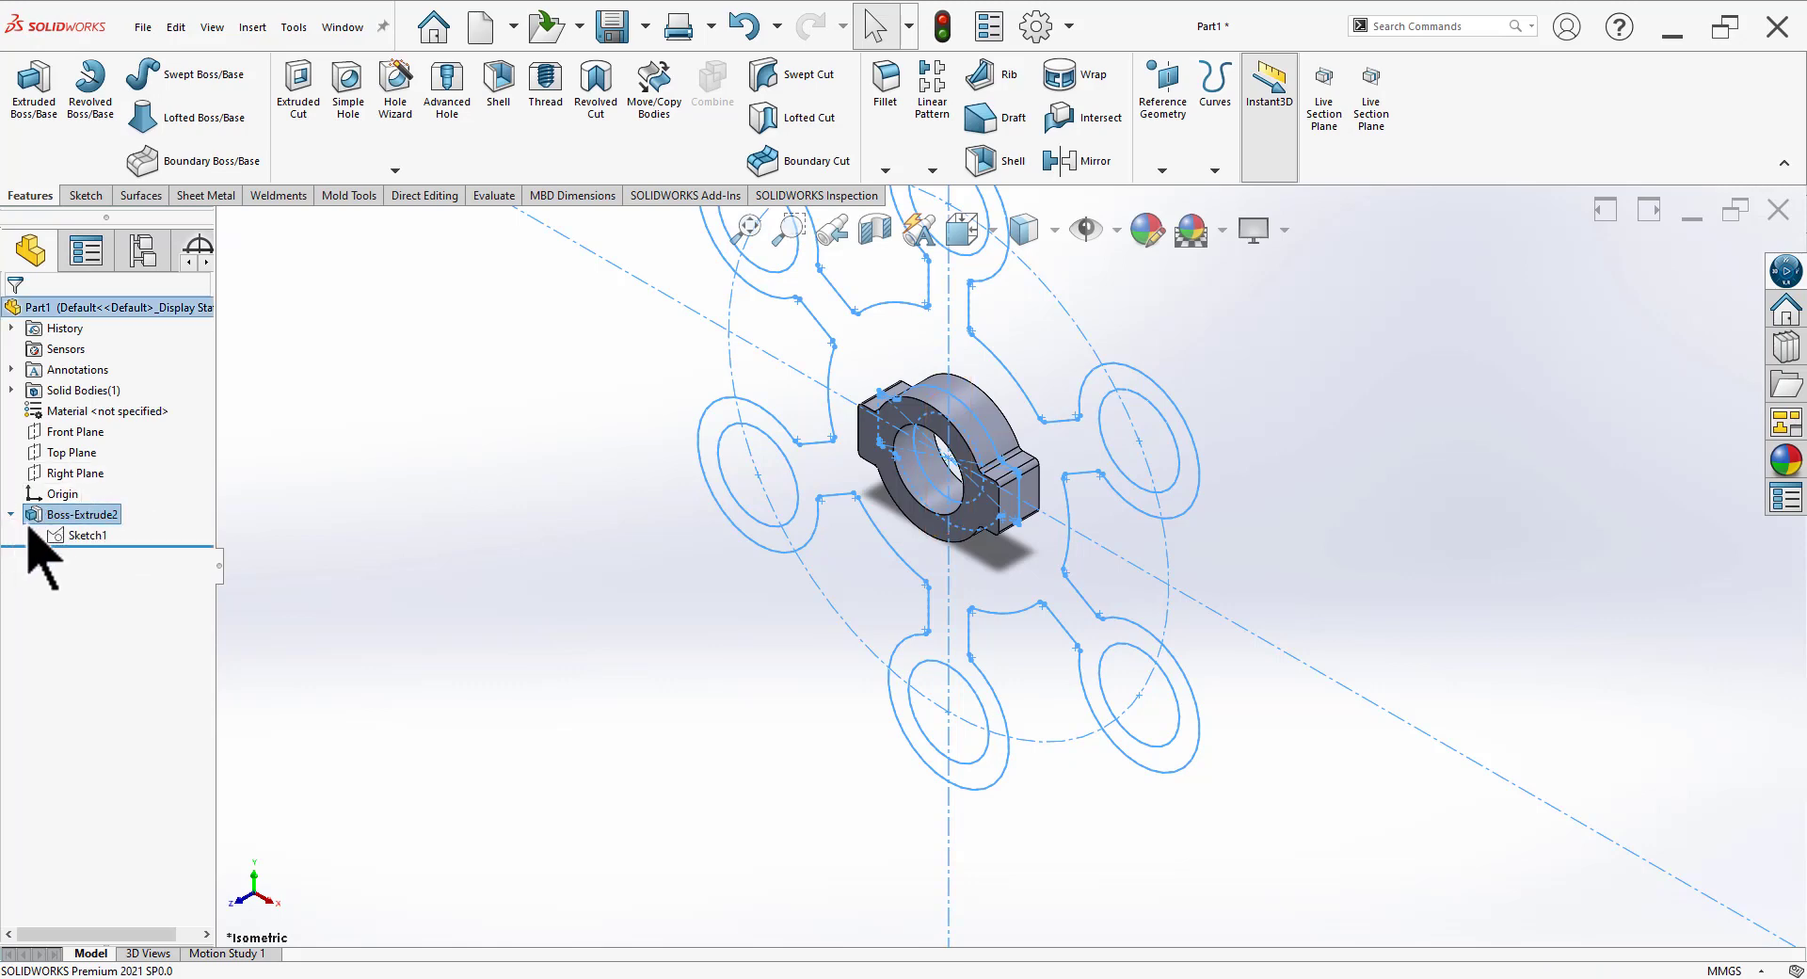
# Step: Extrude the large lobed region 15mm mid-plane as Boss-Extrude3
pyautogui.click(33, 80)
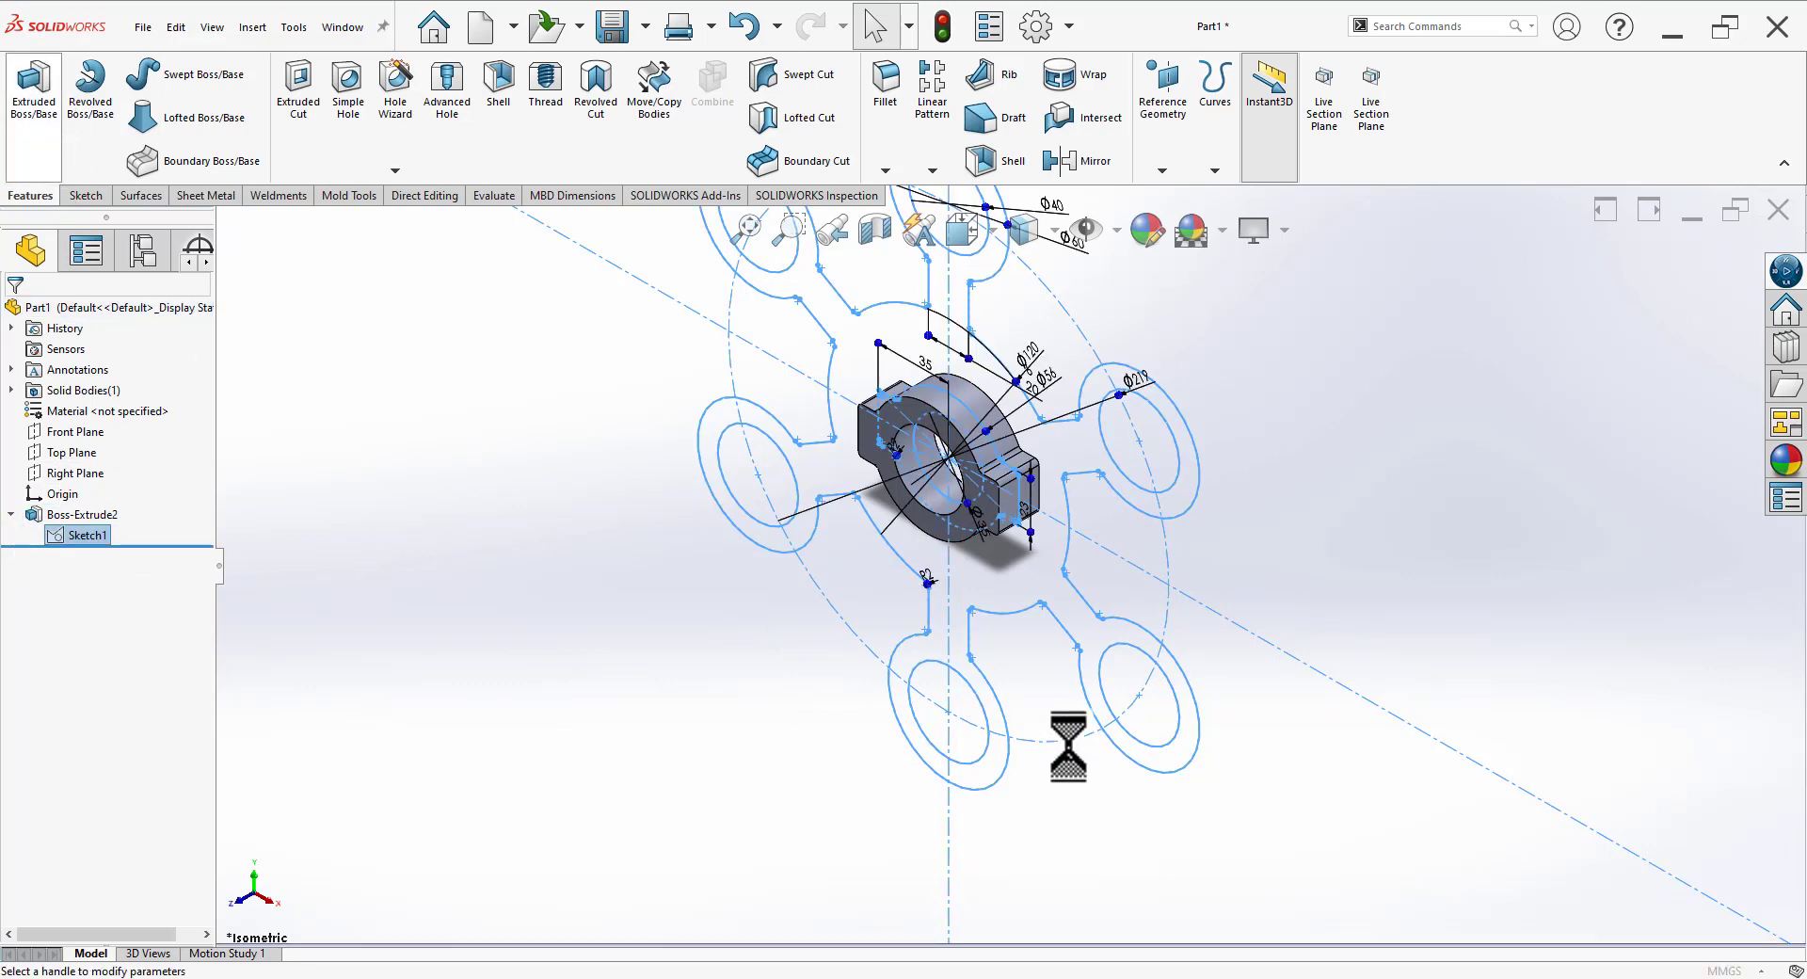
pyautogui.click(1028, 576)
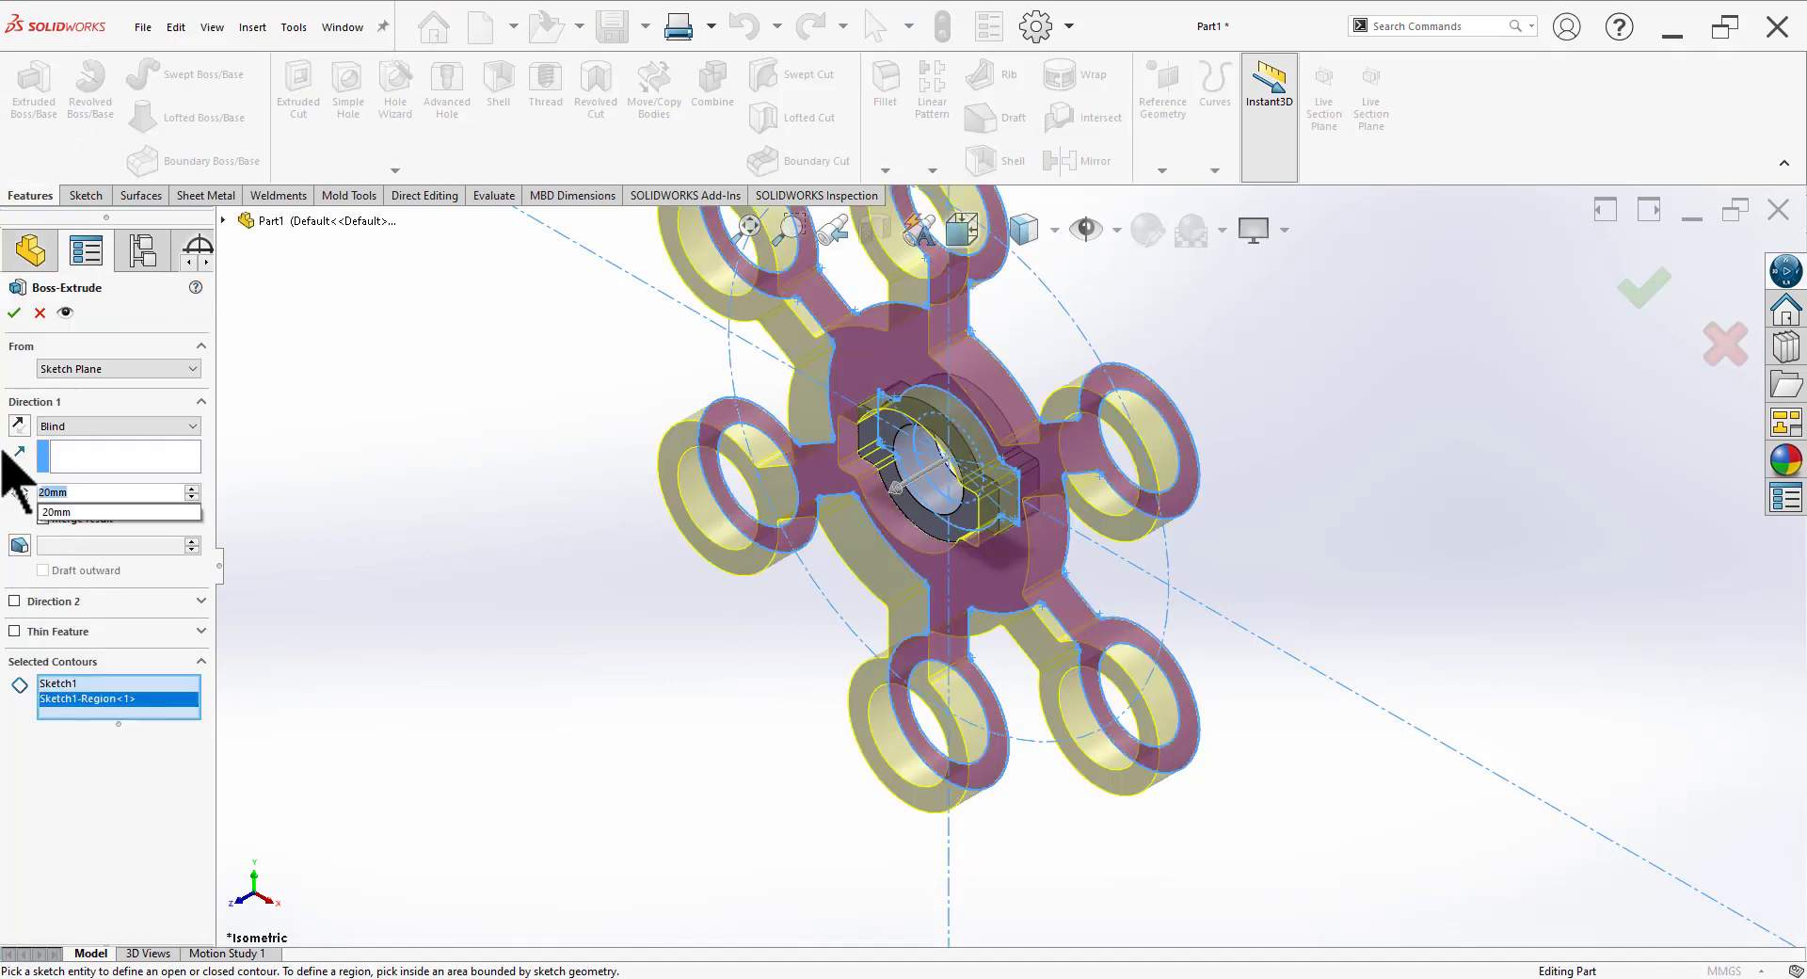
pyautogui.write('15')
pyautogui.press('Return')
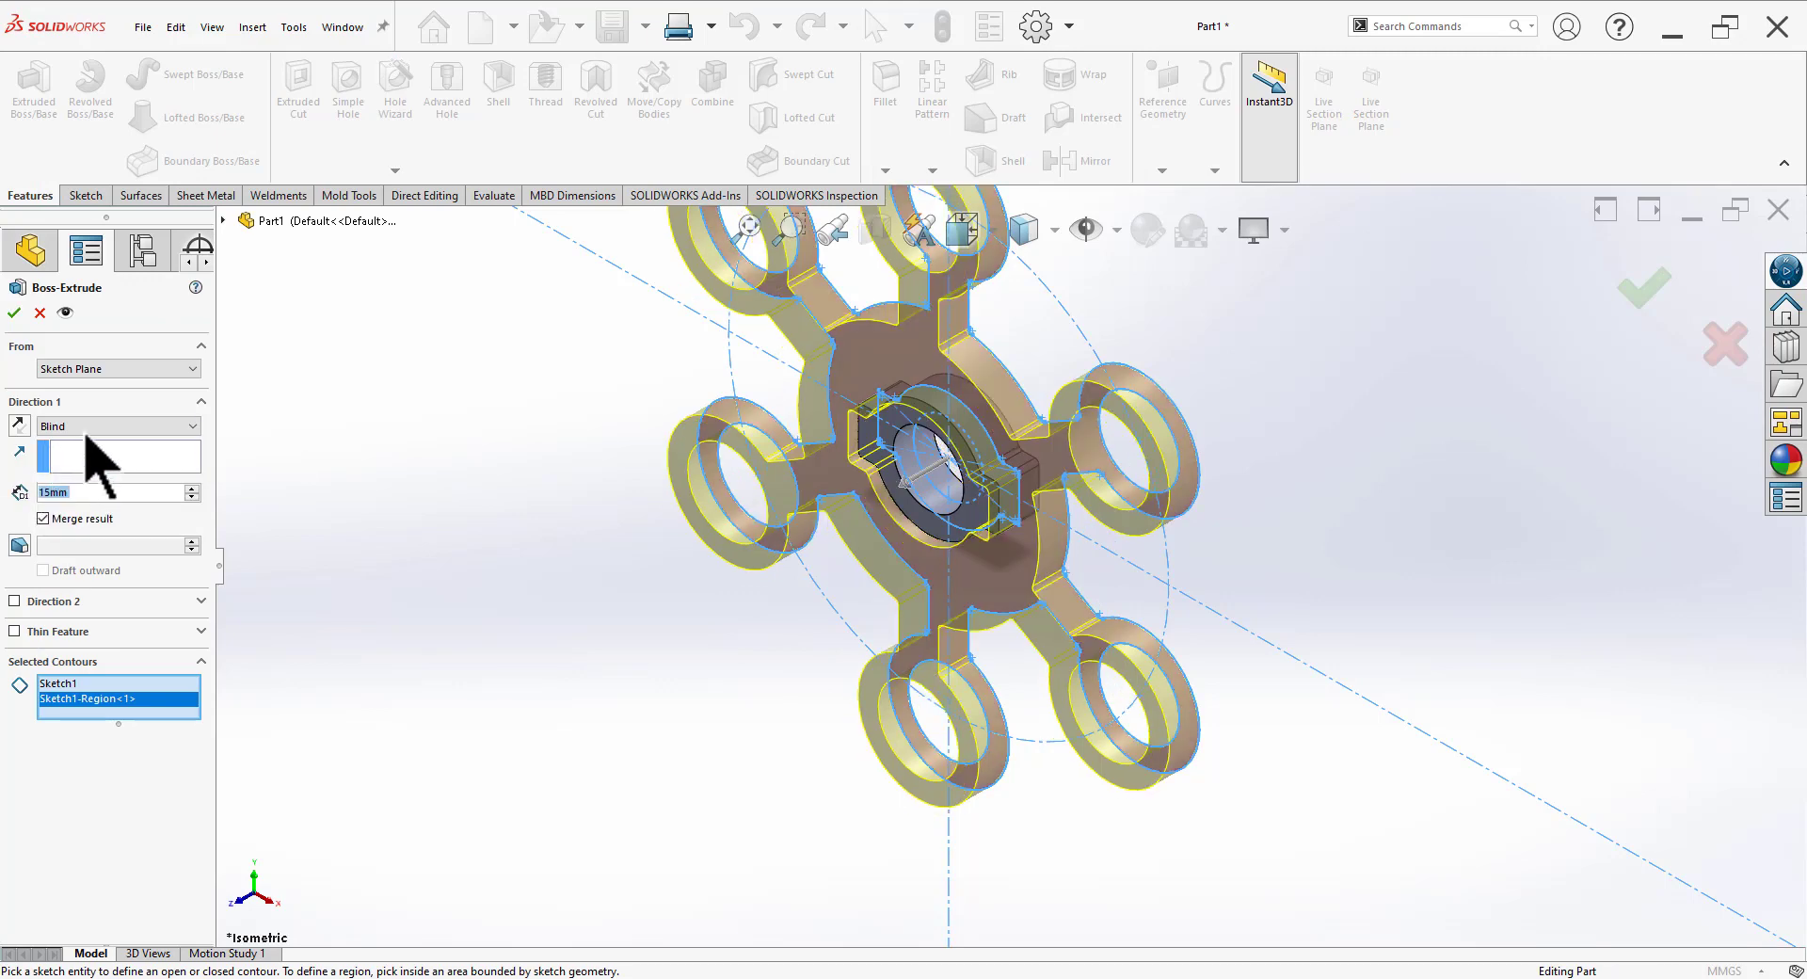
pyautogui.click(87, 428)
pyautogui.click(89, 530)
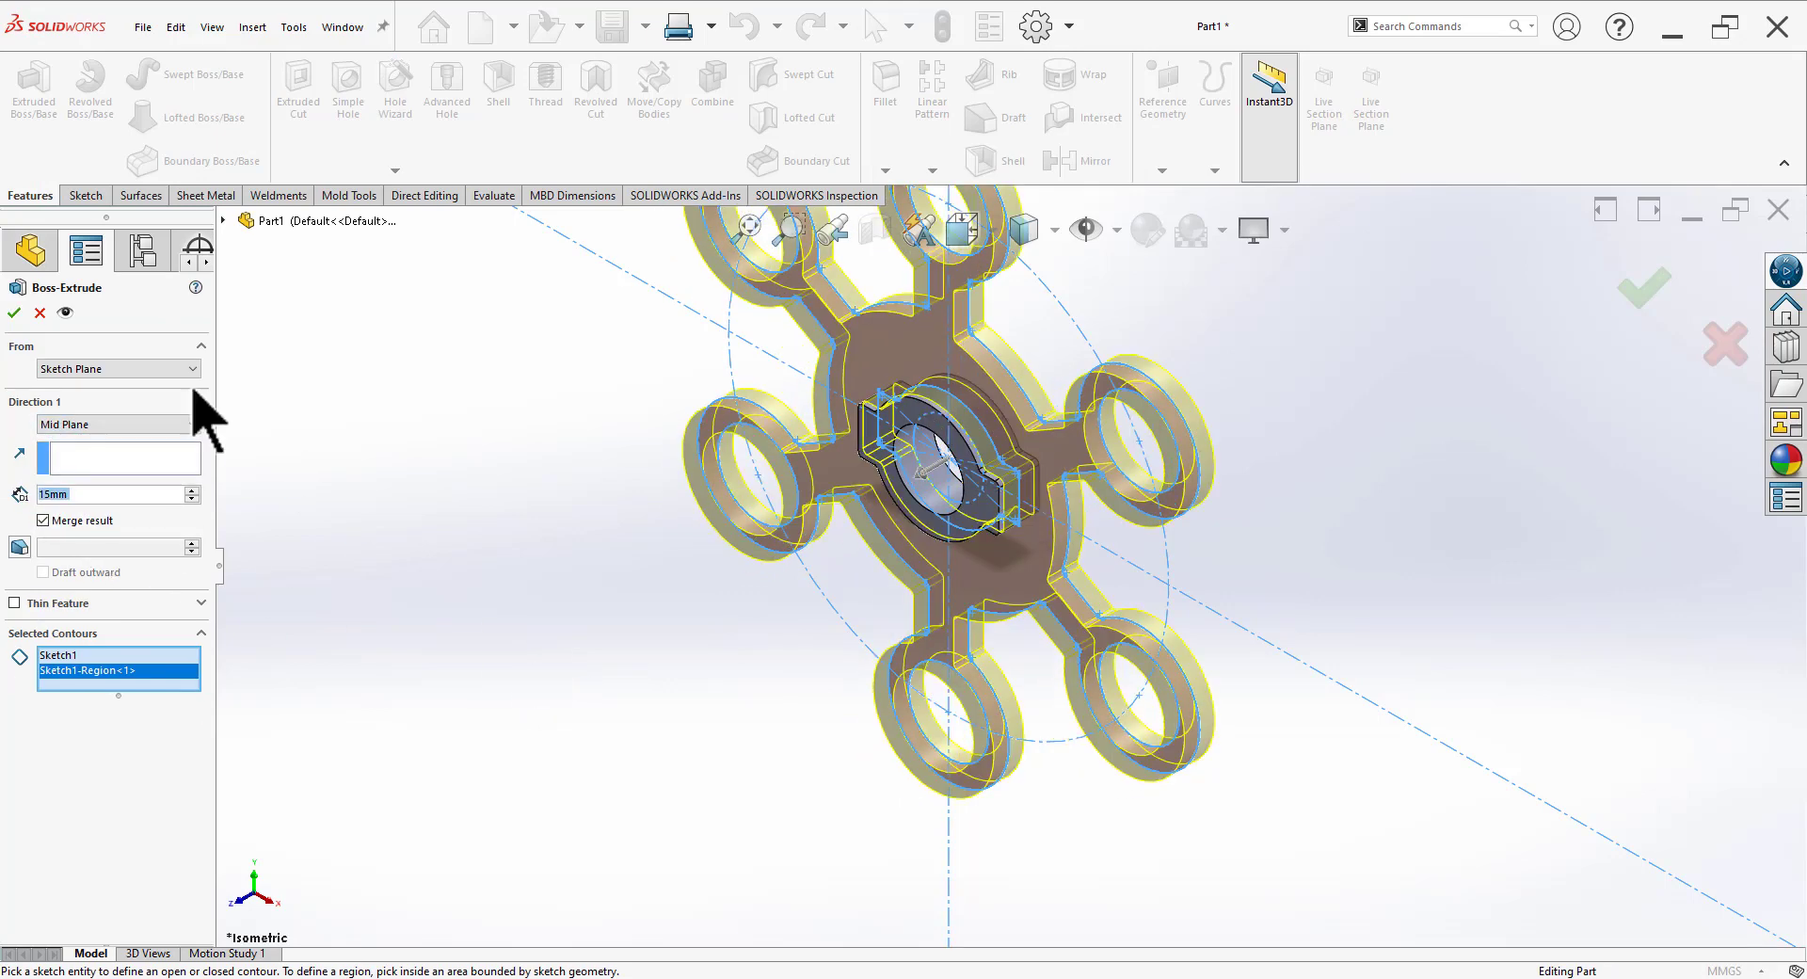
pyautogui.click(16, 314)
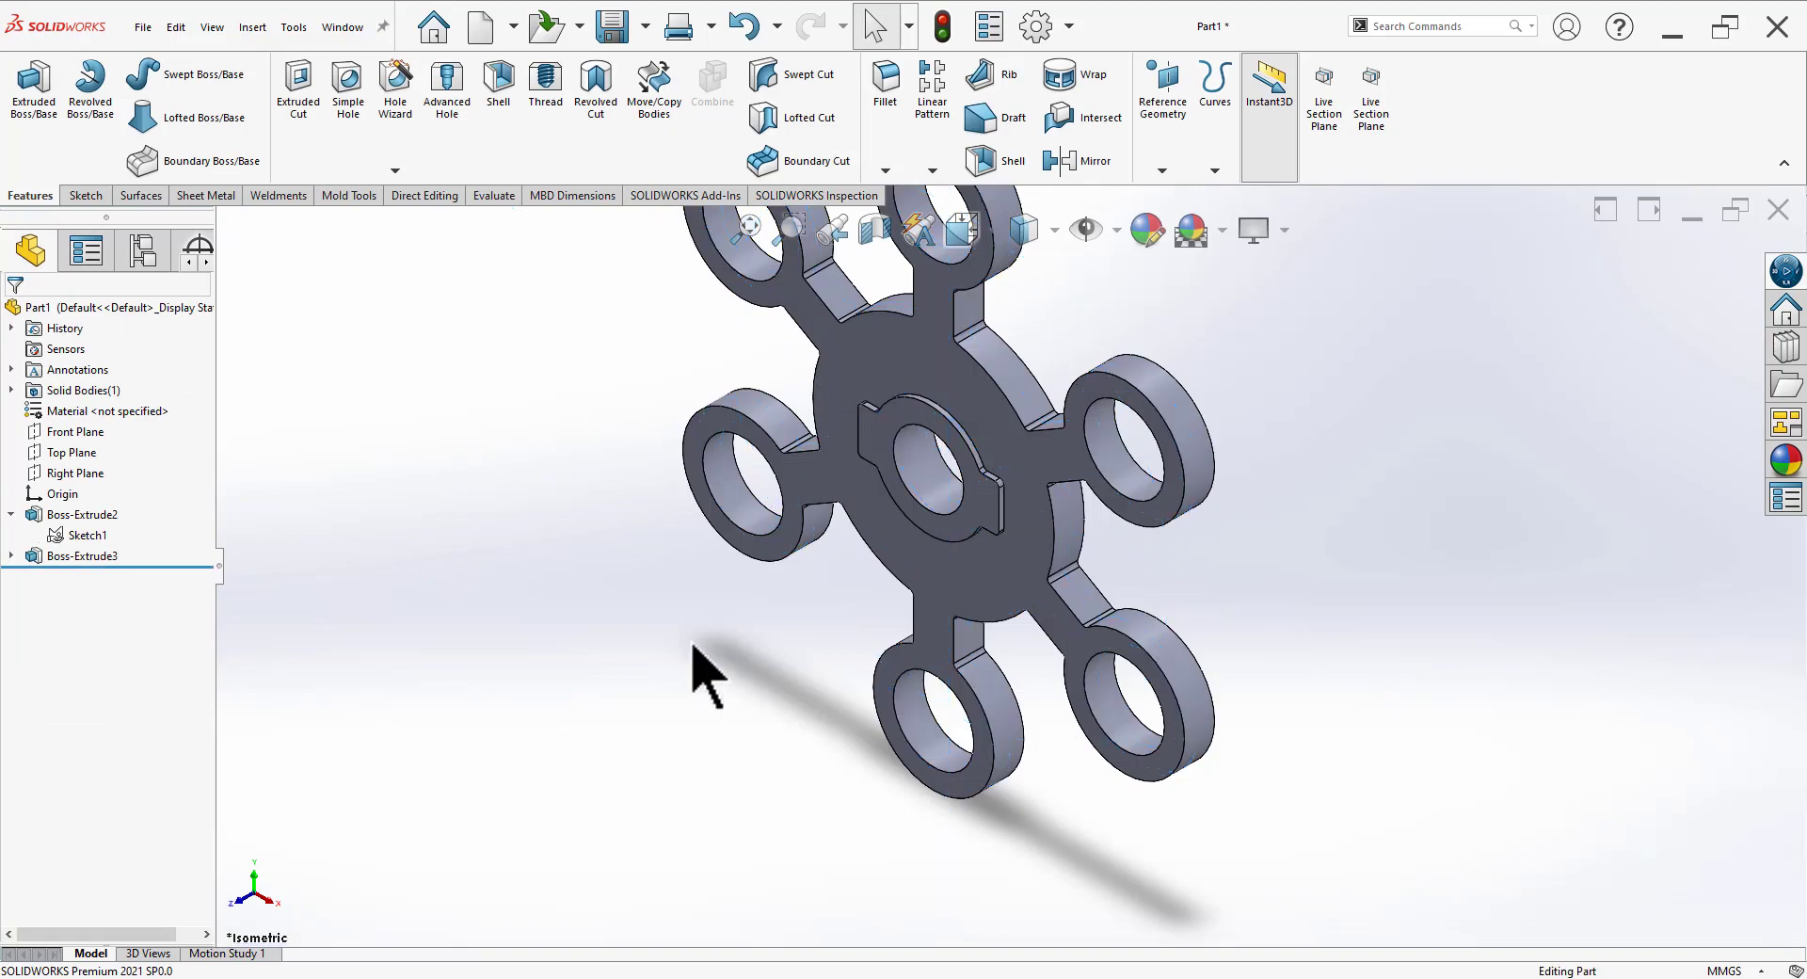
# Step: Edit Boss-Extrude3 to reduce its depth to 10mm
pyautogui.scroll(3, 706, 674)
pyautogui.moveTo(1215, 485)
pyautogui.mouseDown(button='middle')
pyautogui.moveTo(1210, 634)
pyautogui.moveTo(1057, 706)
pyautogui.mouseUp(button='middle')
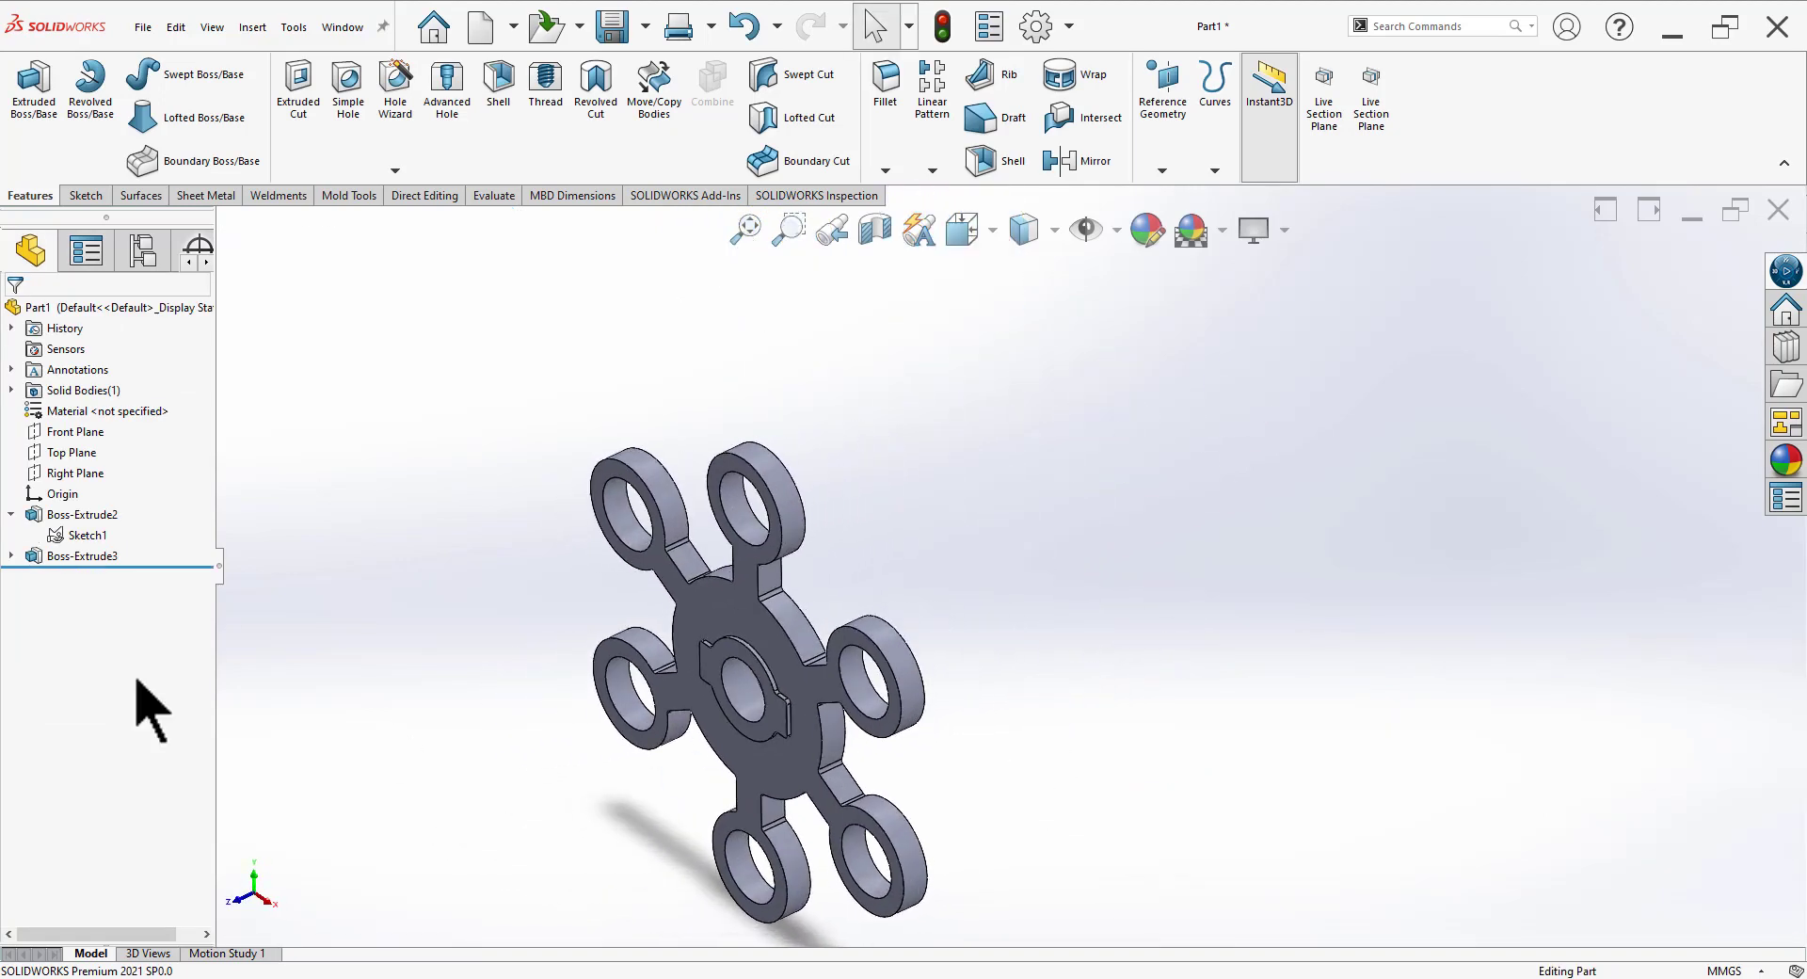
pyautogui.click(84, 559)
pyautogui.click(127, 513)
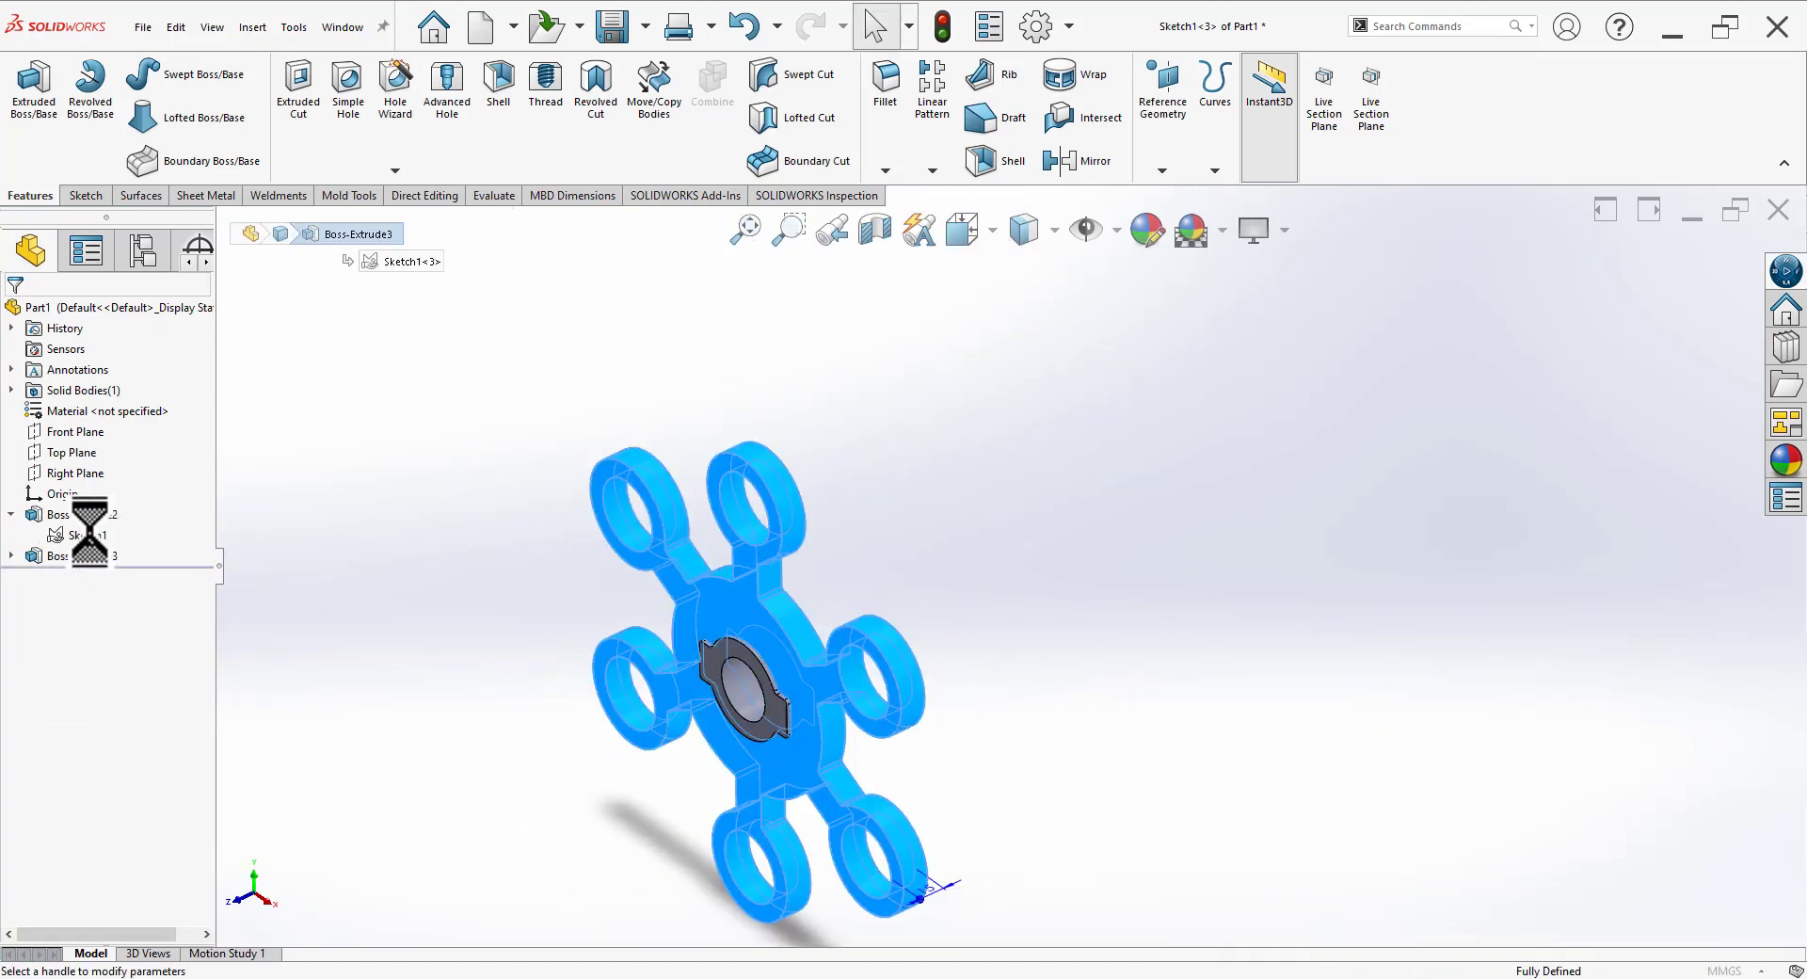
pyautogui.write('10')
pyautogui.press('Return')
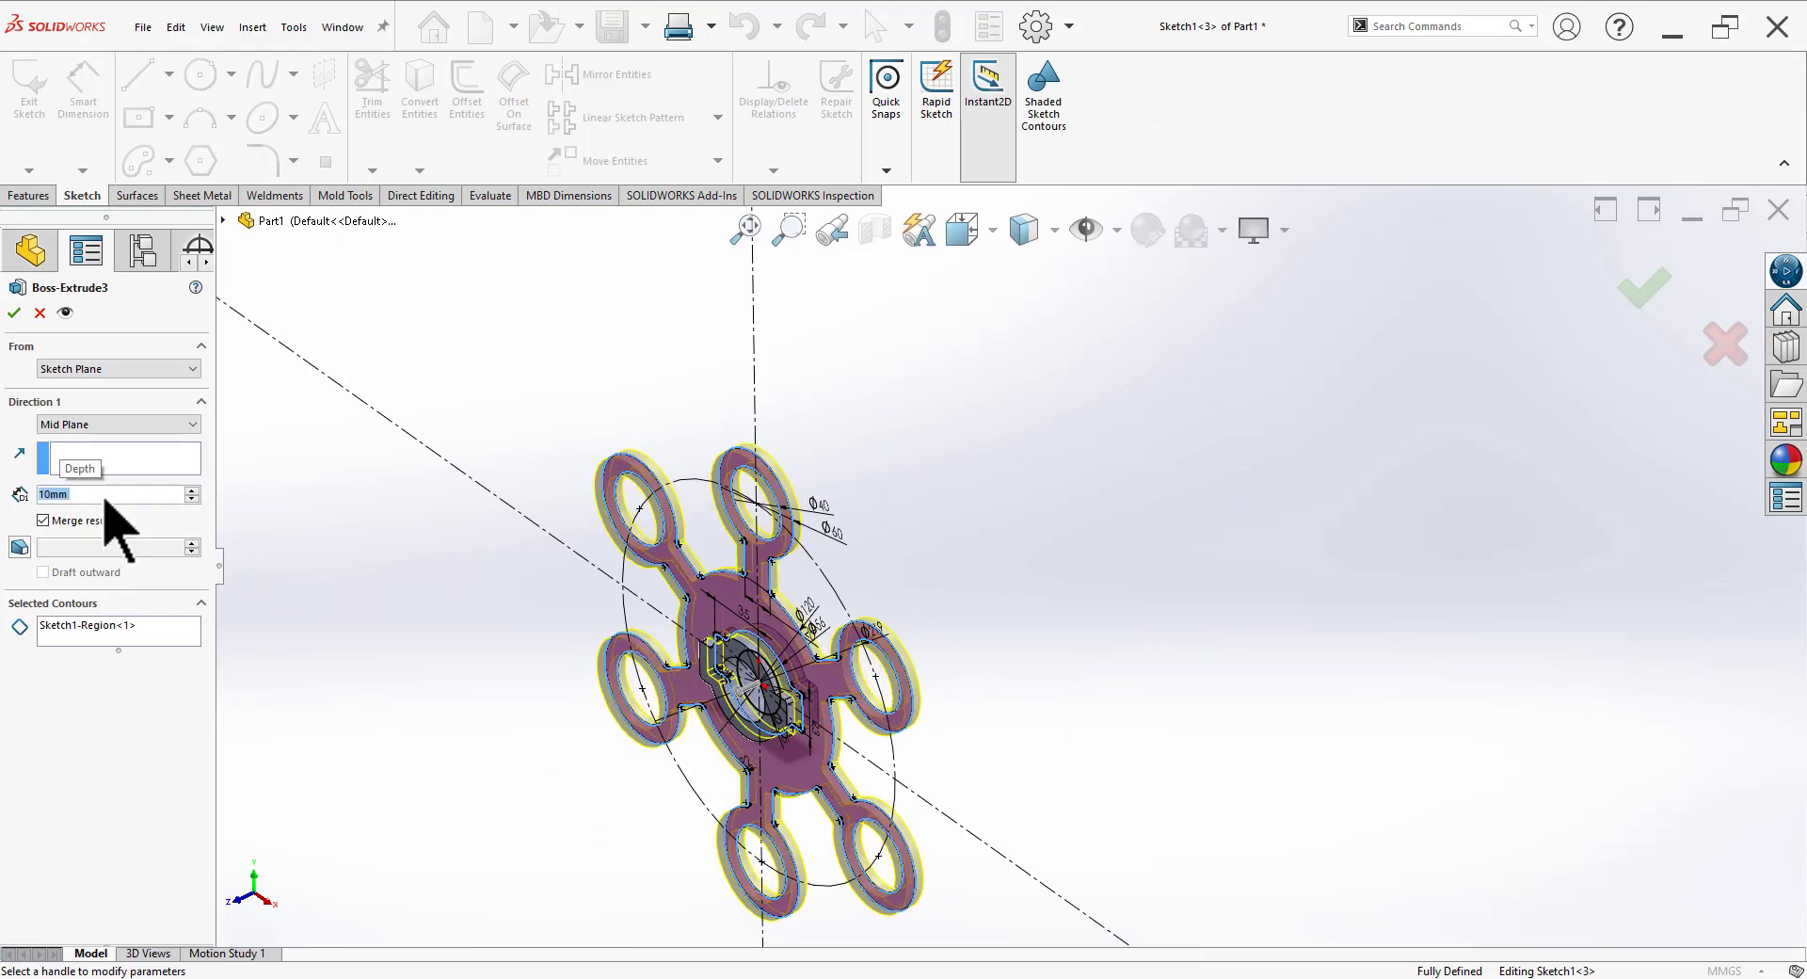
pyautogui.click(14, 314)
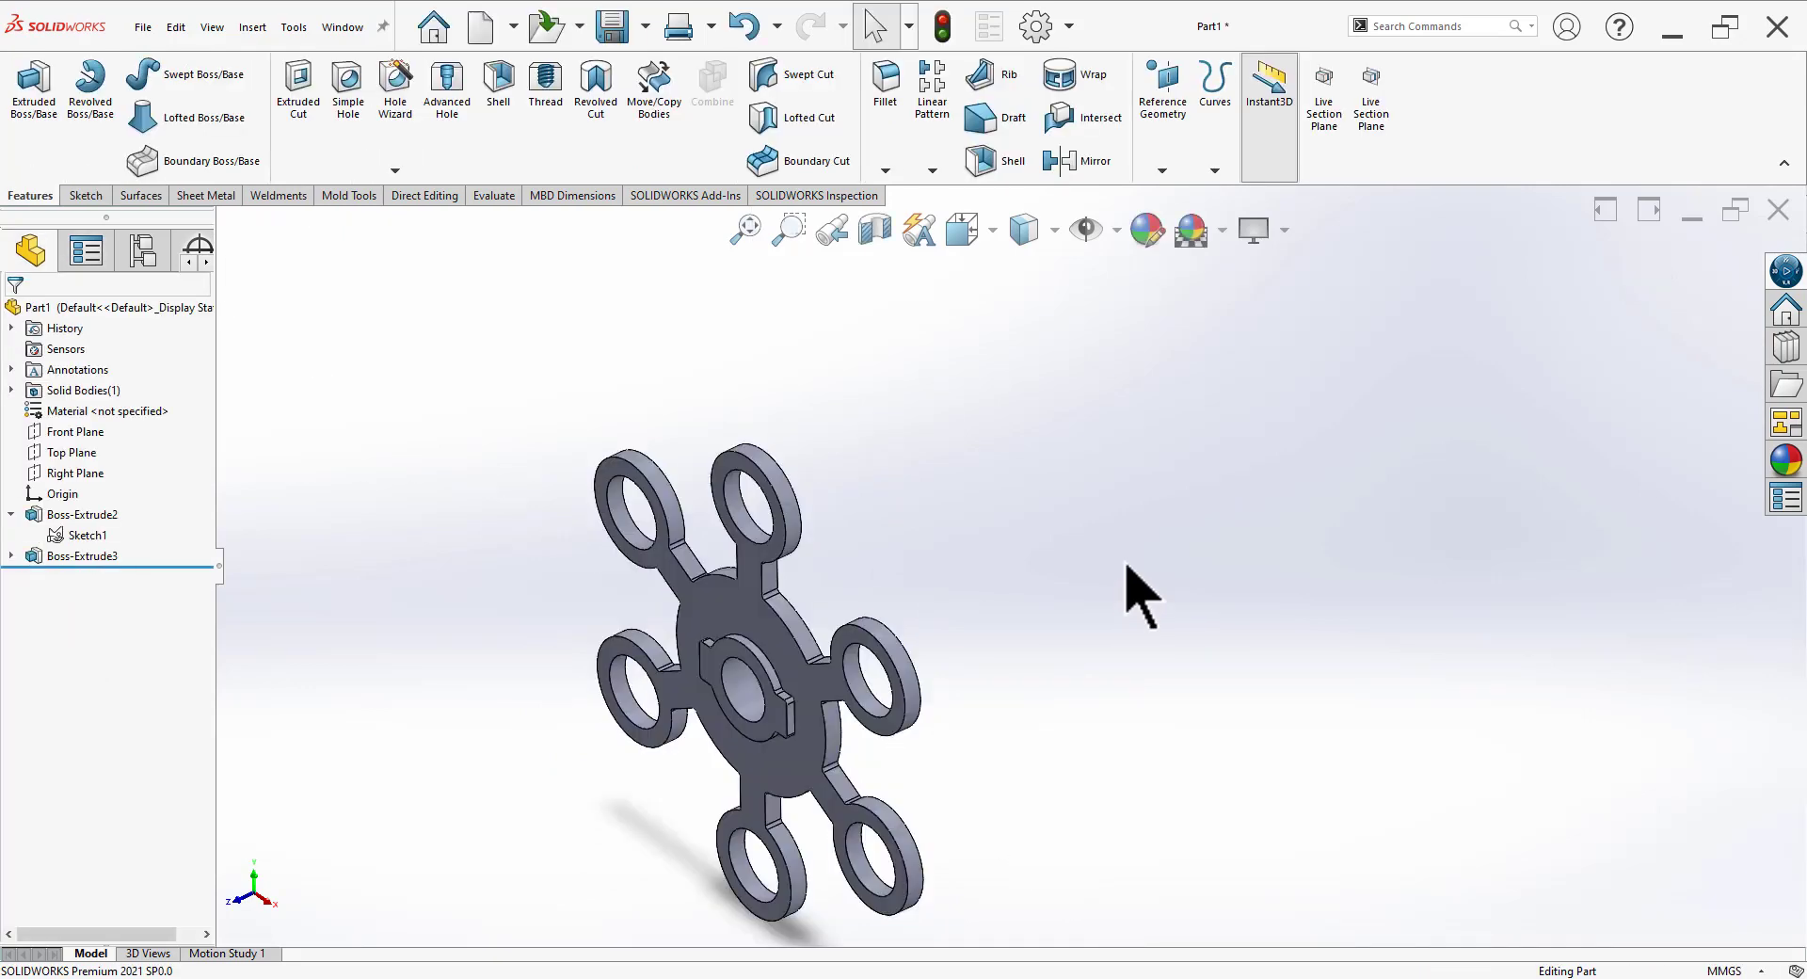
# Step: From the isometric view, fillet all edges of the spinner body at 0.5mm
pyautogui.moveTo(1097, 542); pyautogui.dragTo(1113, 605, button='middle')
pyautogui.press('space')
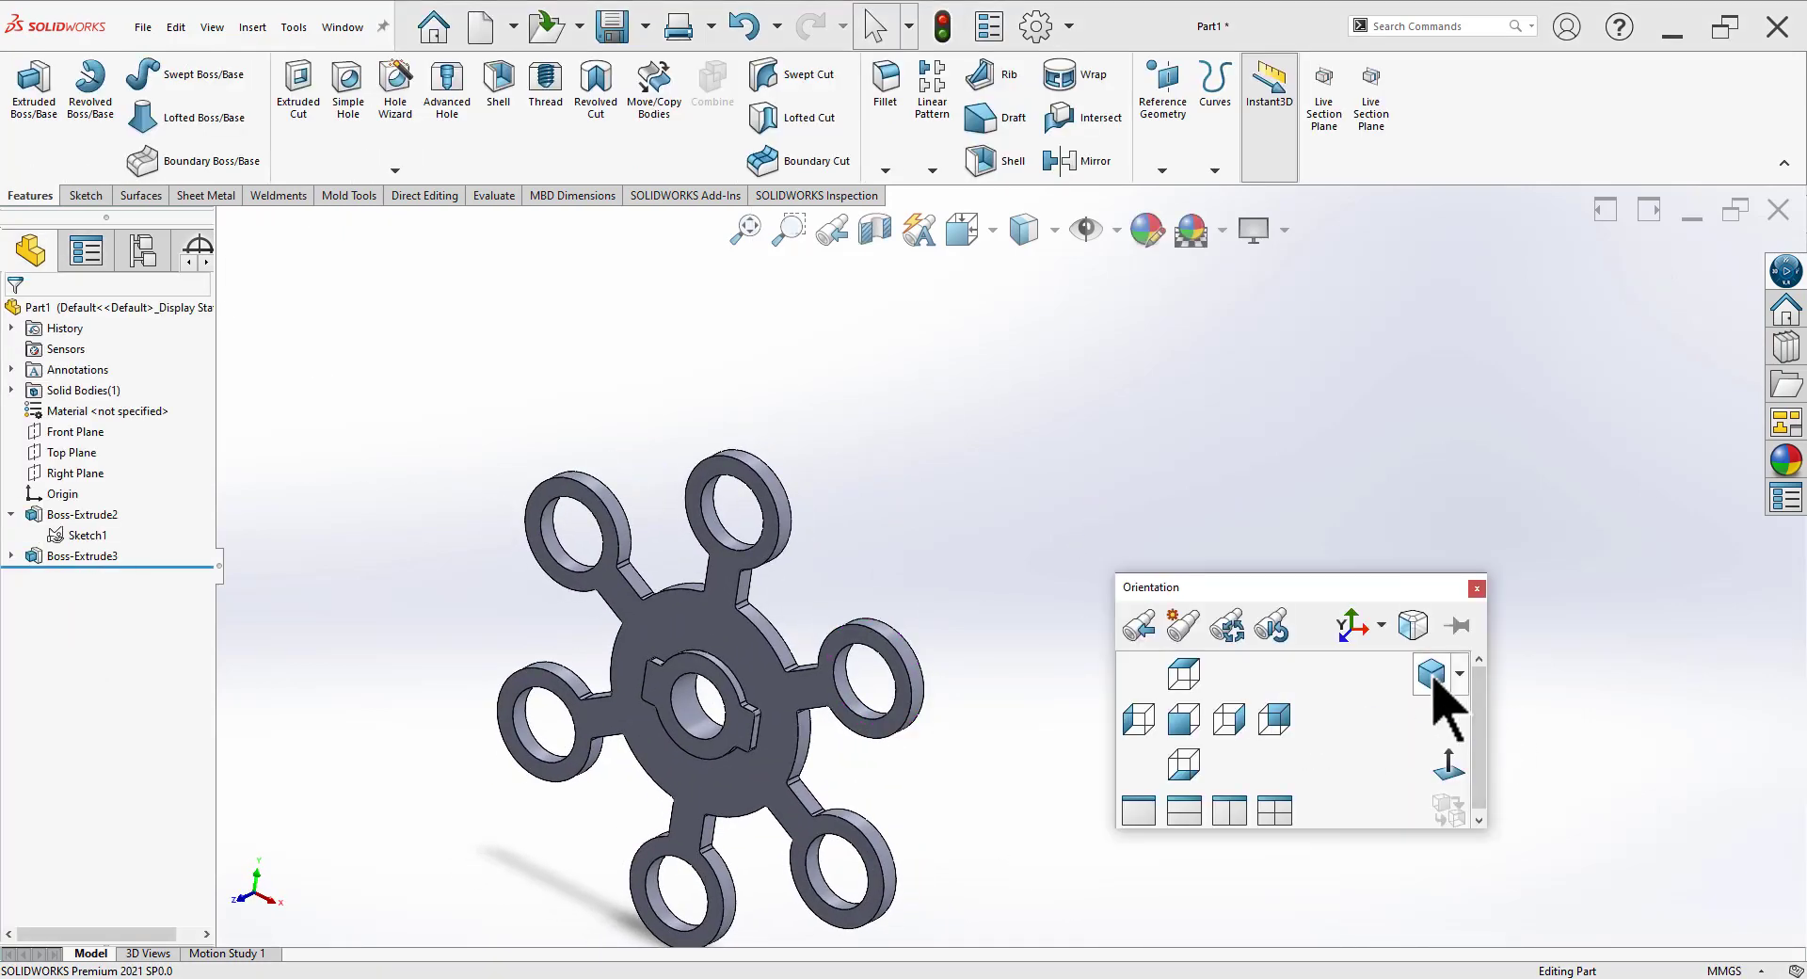
pyautogui.click(1431, 673)
pyautogui.moveTo(631, 333); pyautogui.dragTo(1247, 878)
pyautogui.write('0.5')
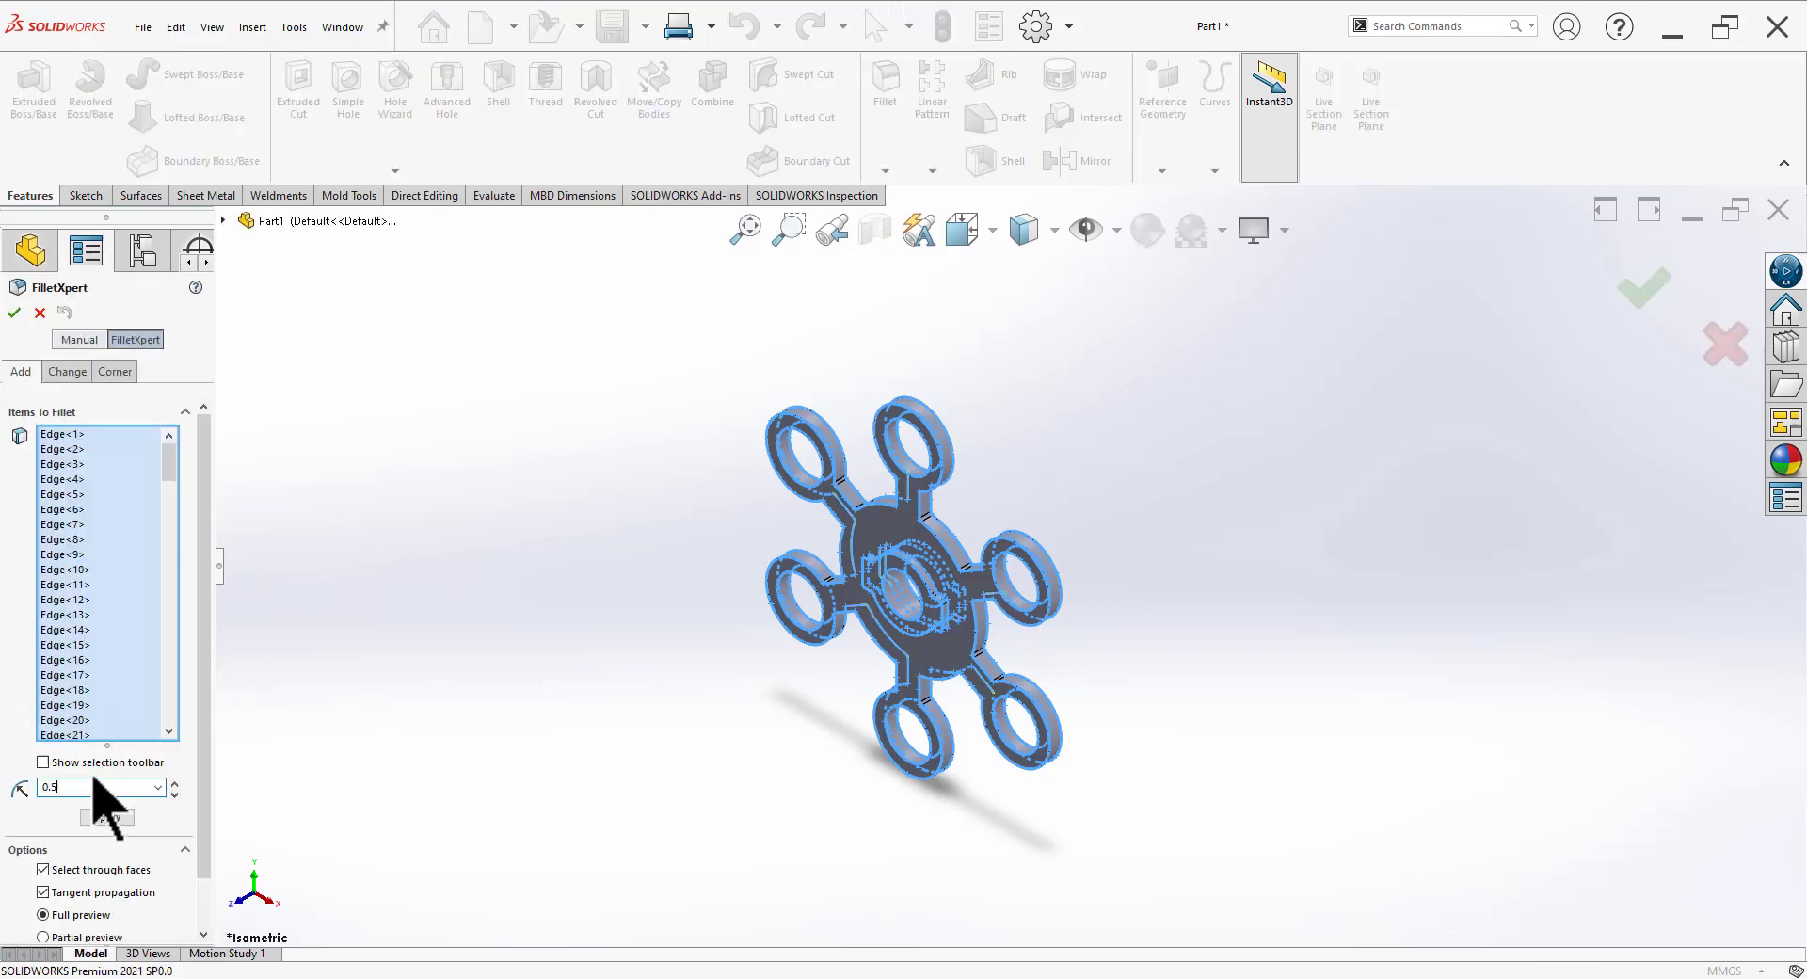
pyautogui.press('Return')
pyautogui.write('mm')
pyautogui.press('Return')
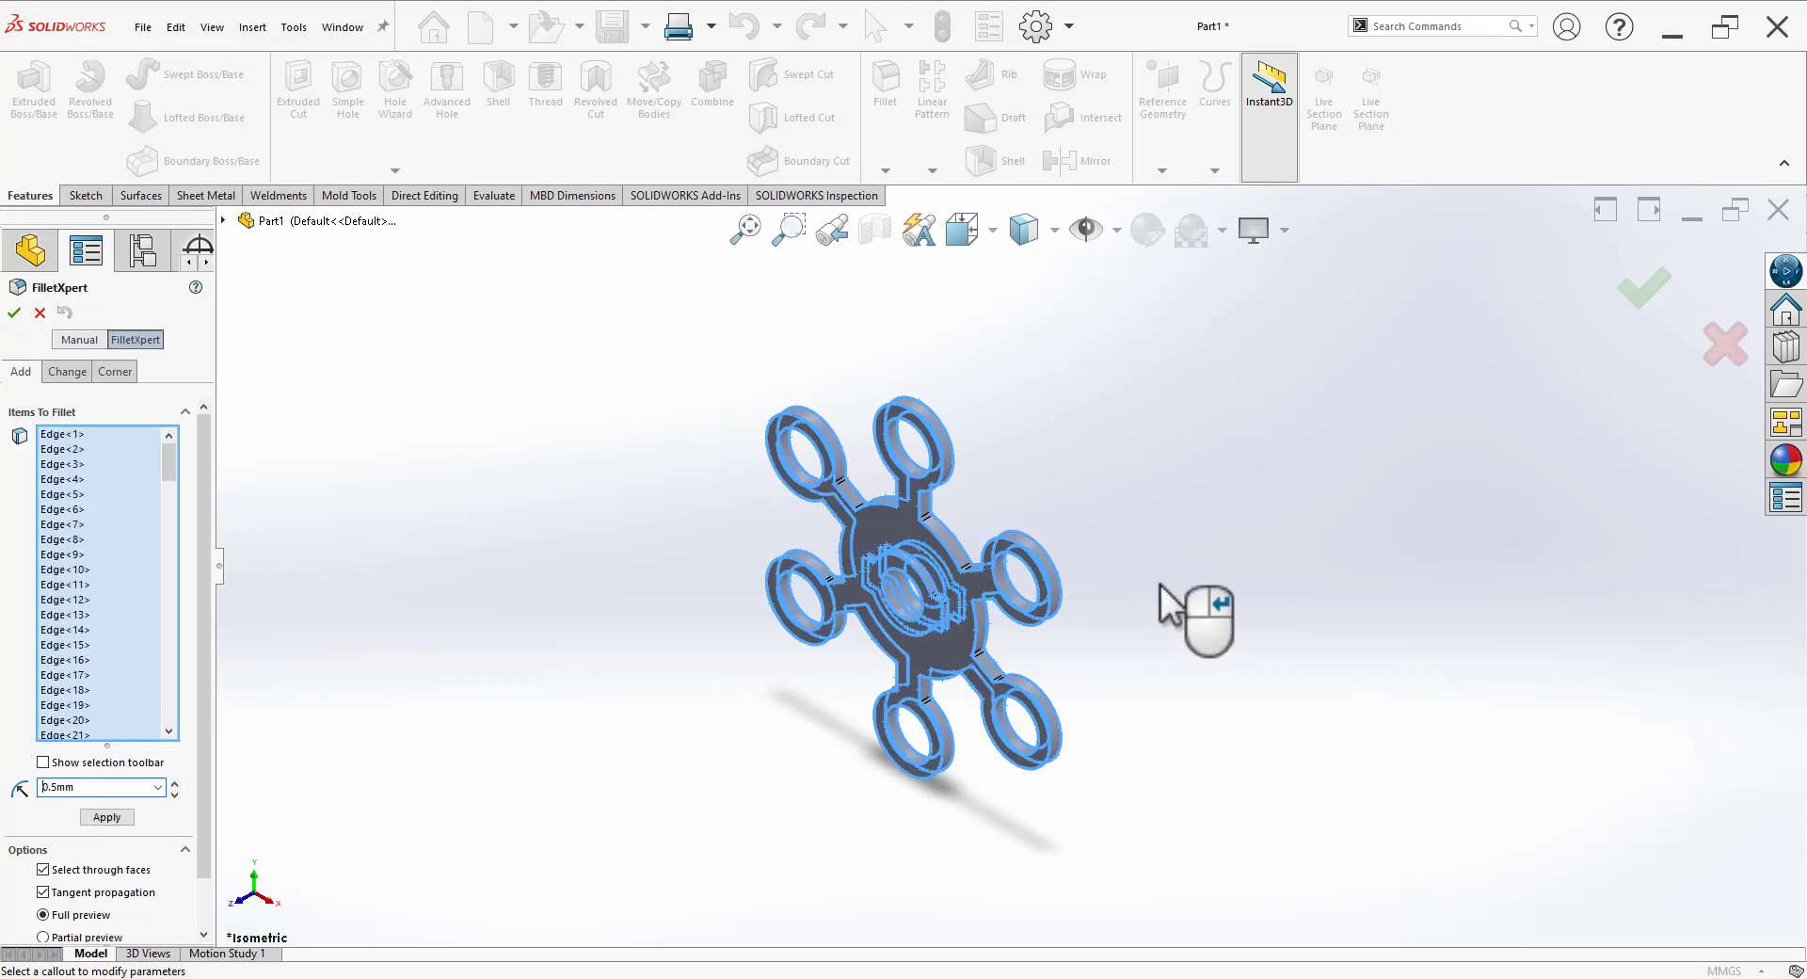
pyautogui.scroll(-2, 1190, 605)
pyautogui.click(15, 314)
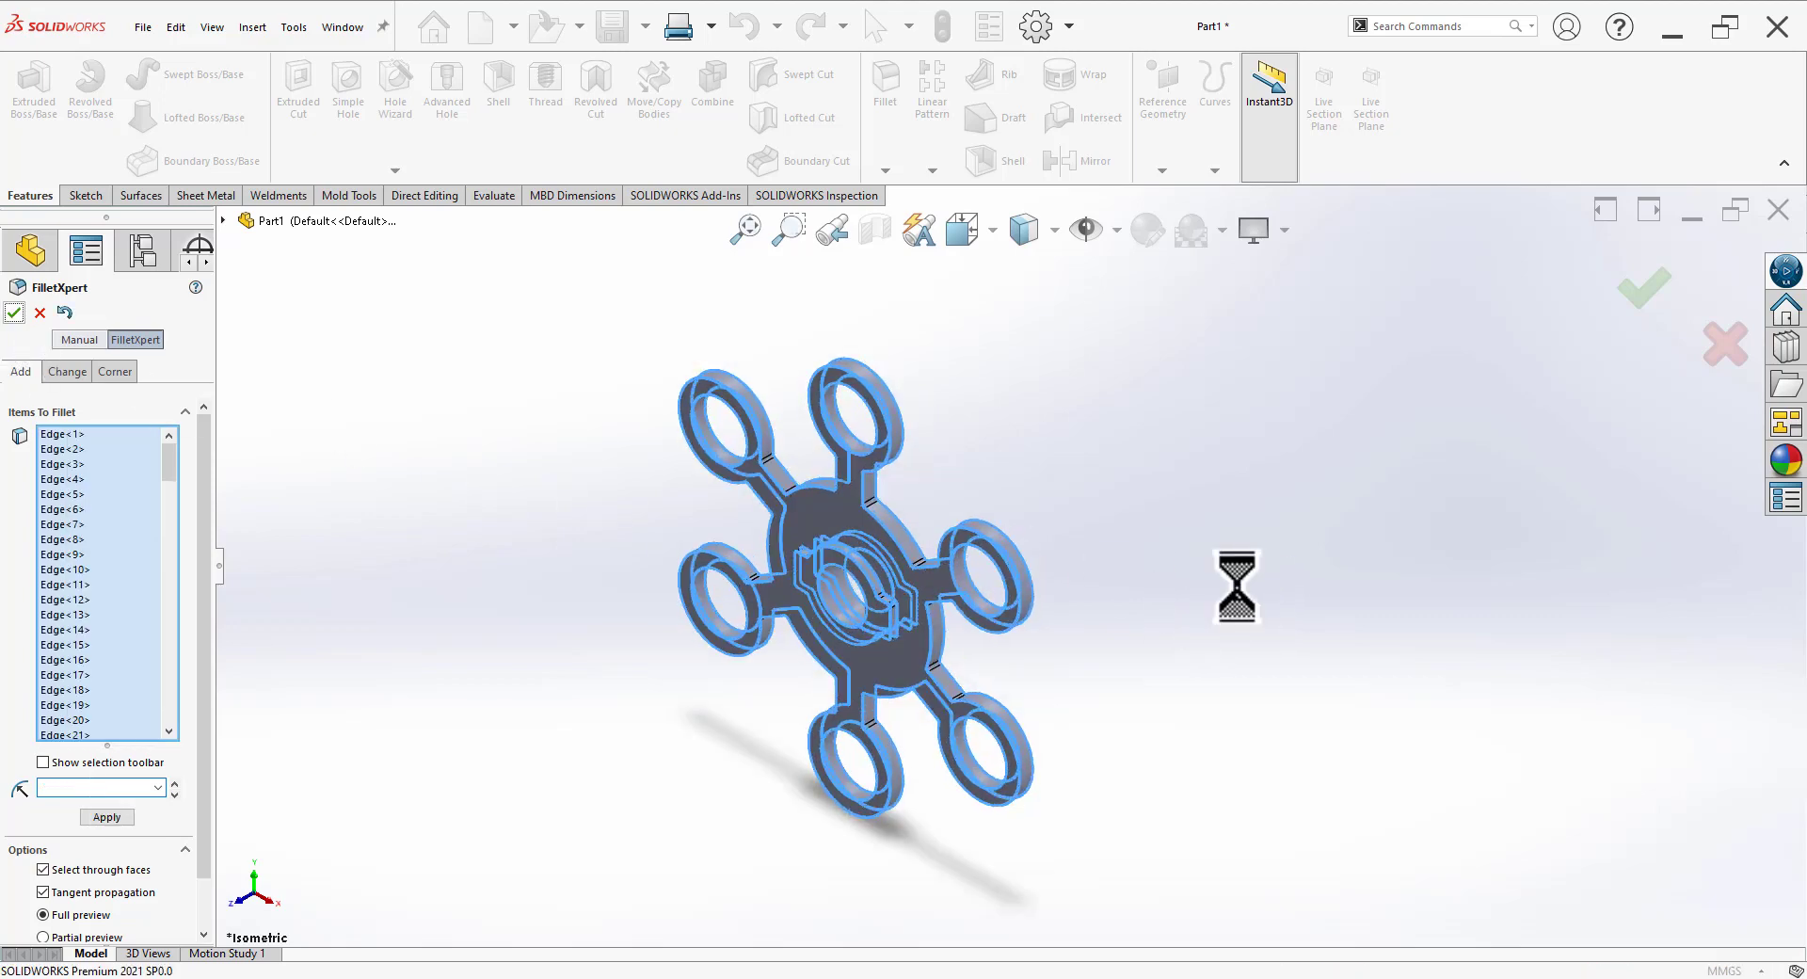
# Step: Orbit the model to inspect the fillets, then return to the isometric view
pyautogui.scroll(-4, 1092, 612)
pyautogui.scroll(3, 1070, 621)
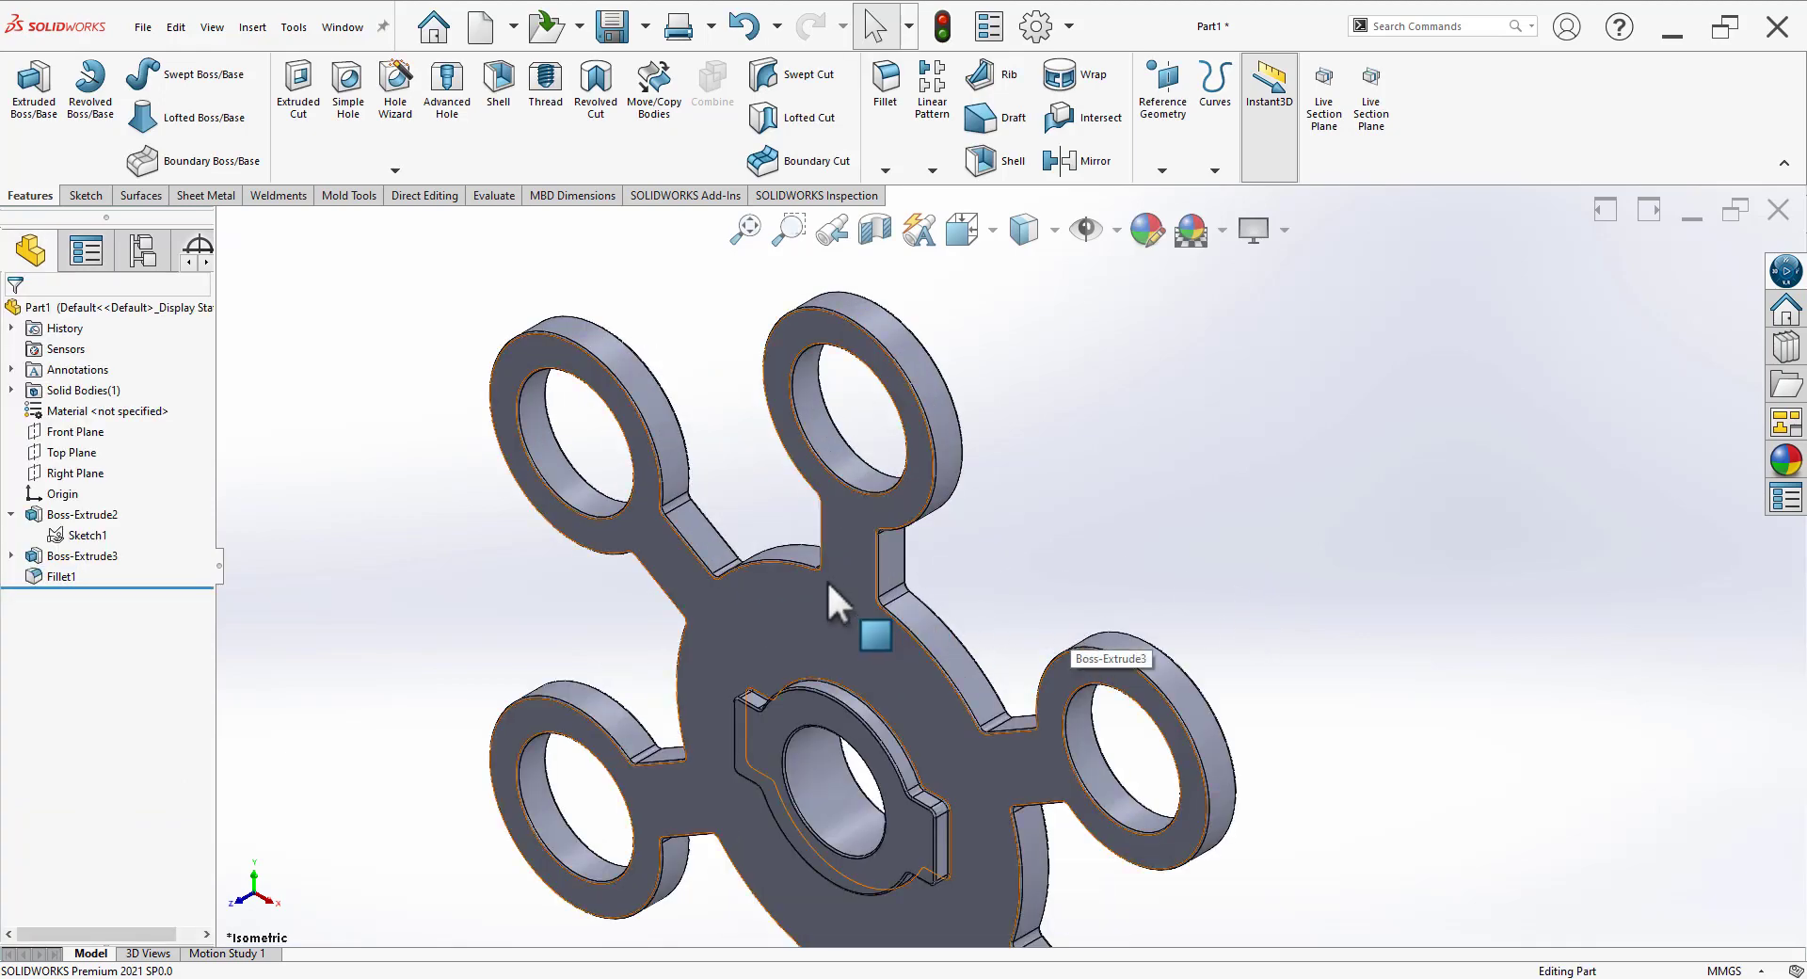
pyautogui.moveTo(871, 617); pyautogui.dragTo(1162, 853, button='middle')
pyautogui.scroll(-4, 855, 715)
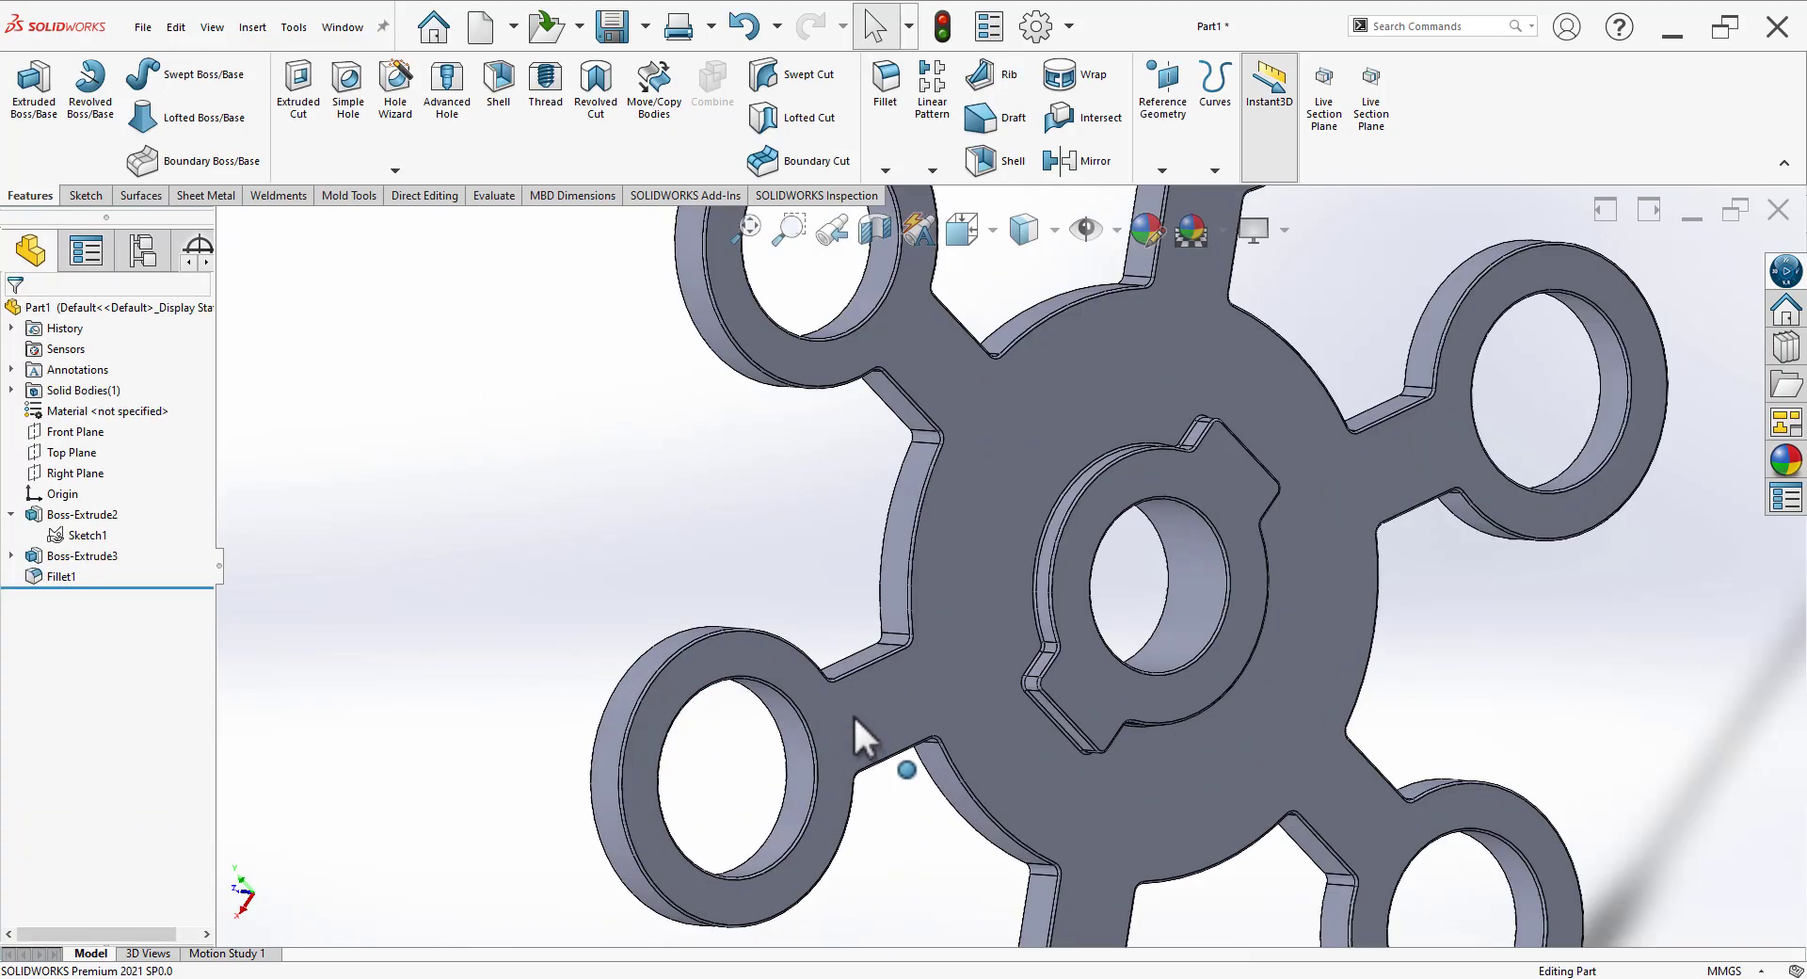
pyautogui.scroll(-3, 1222, 635)
pyautogui.scroll(5, 789, 665)
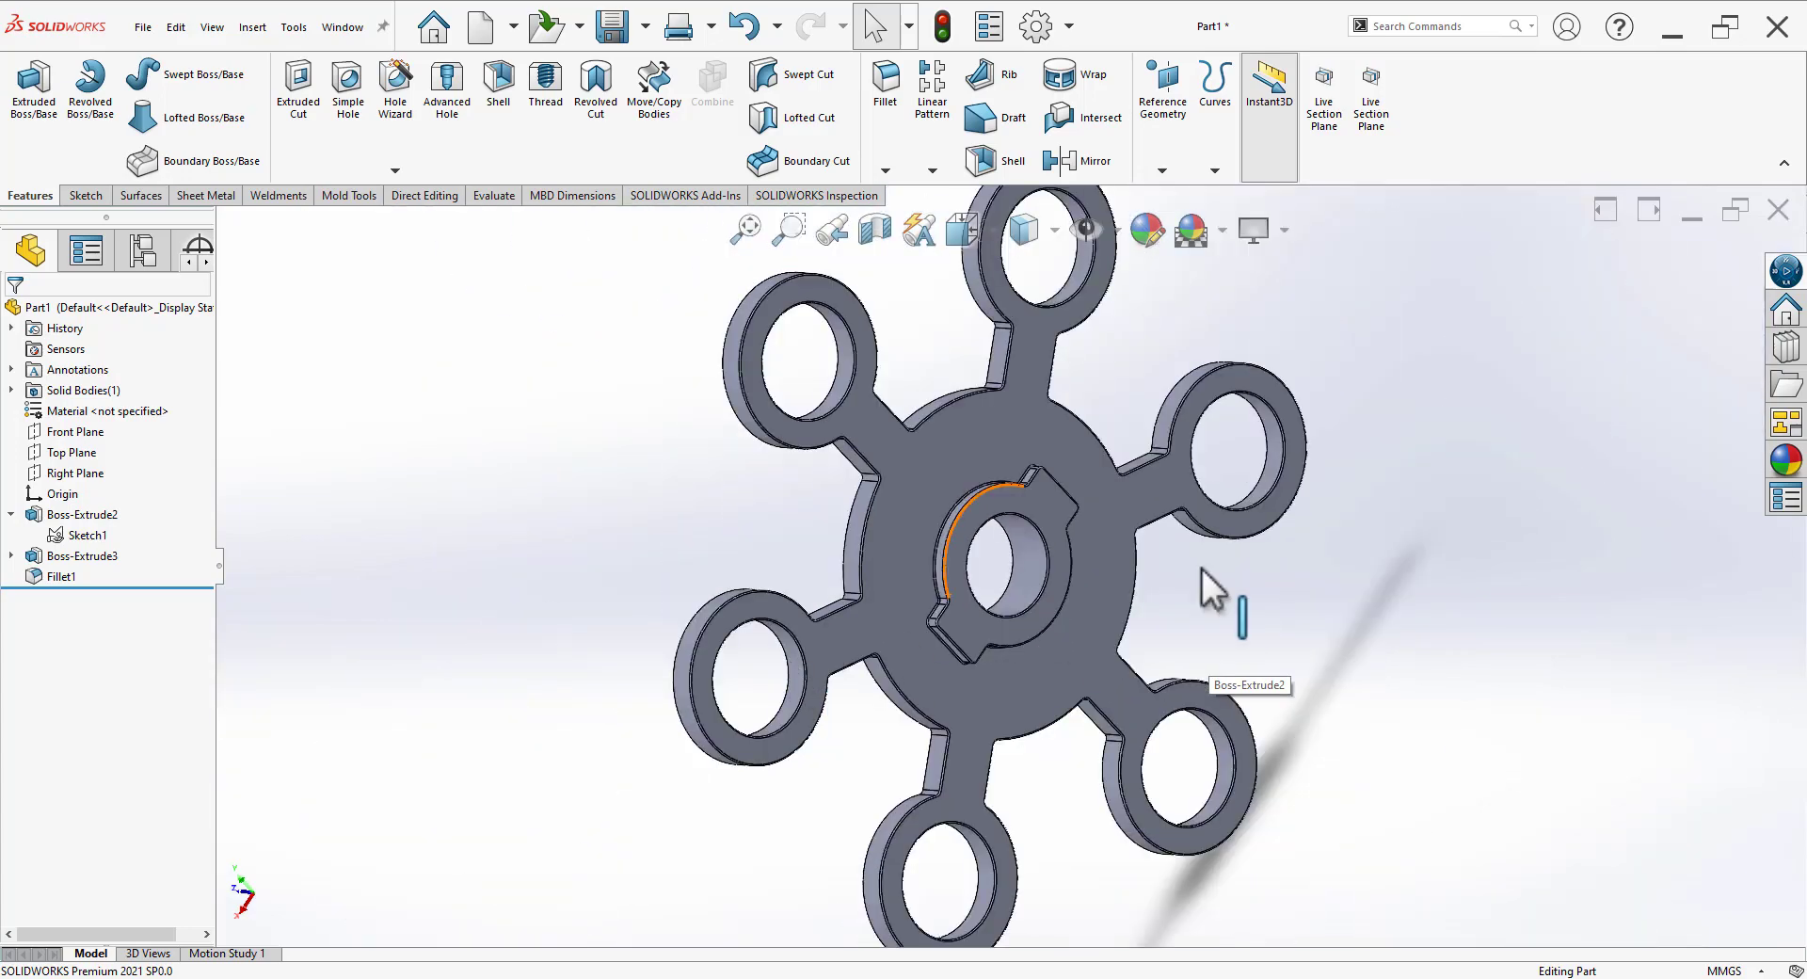
pyautogui.moveTo(1202, 568)
pyautogui.mouseDown(button='middle')
pyautogui.moveTo(1114, 693)
pyautogui.moveTo(1331, 484)
pyautogui.moveTo(1384, 524)
pyautogui.mouseUp(button='middle')
pyautogui.press('space')
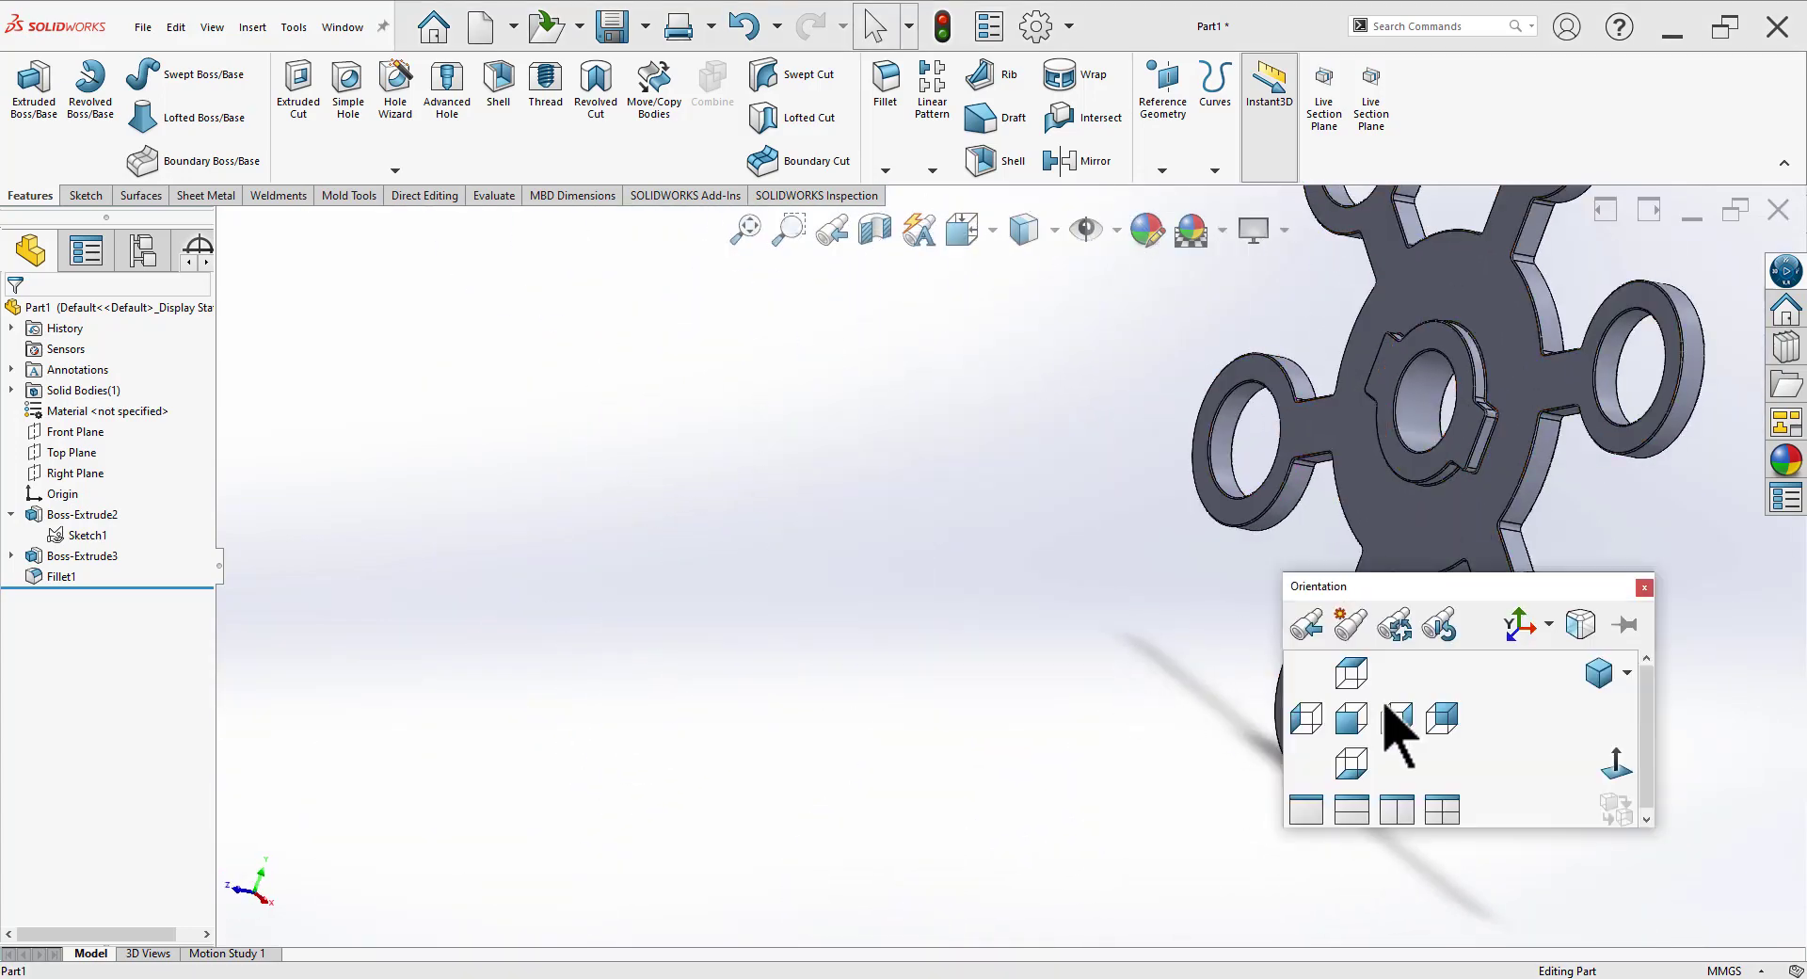
pyautogui.click(1596, 673)
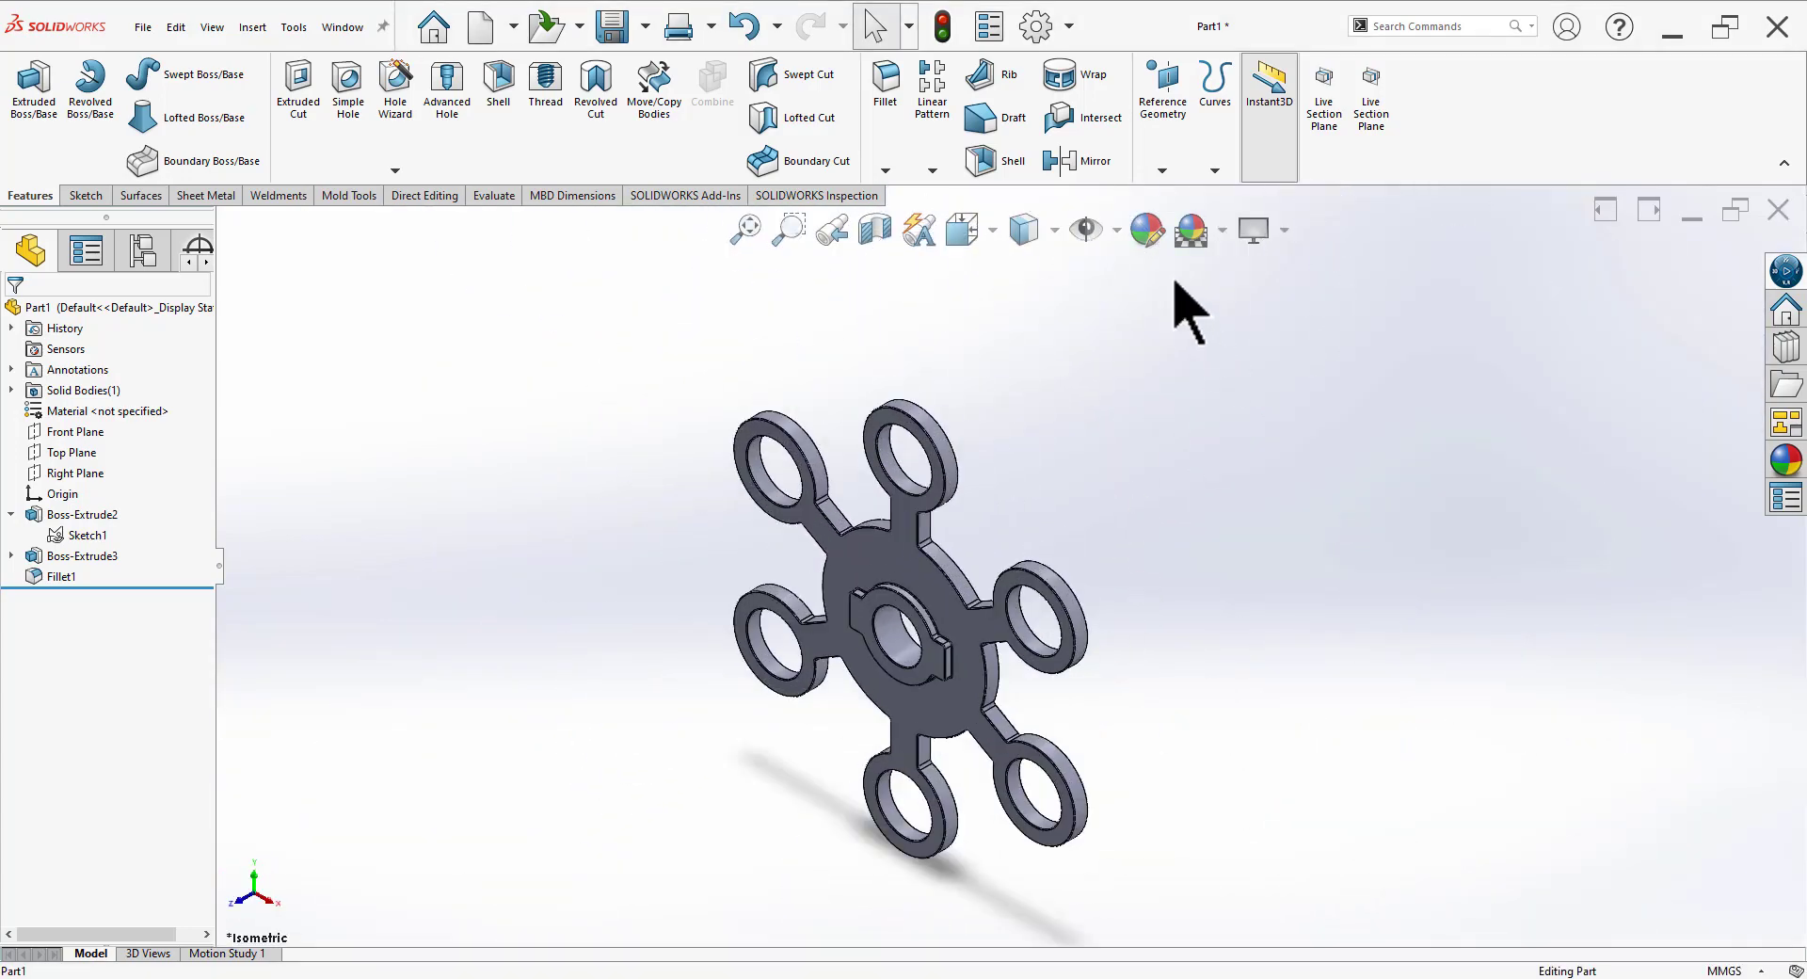
# Step: Change the part's appearance colour to cyan
pyautogui.click(1150, 233)
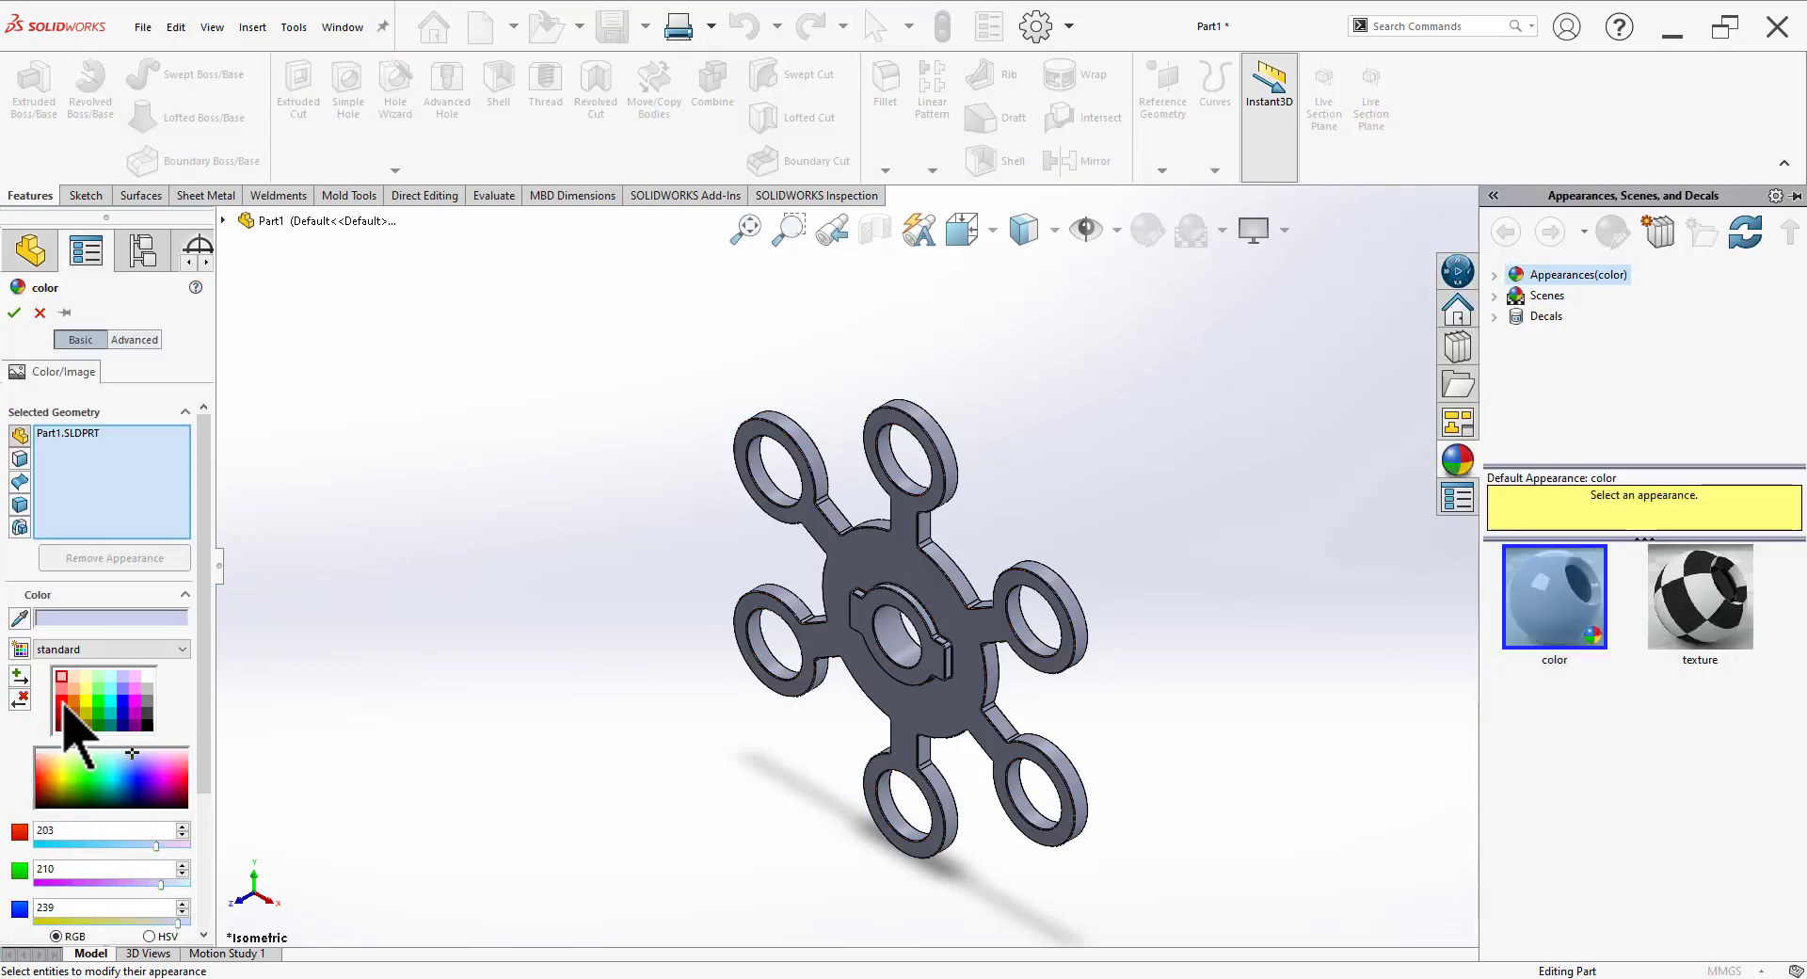
pyautogui.click(63, 704)
pyautogui.click(109, 708)
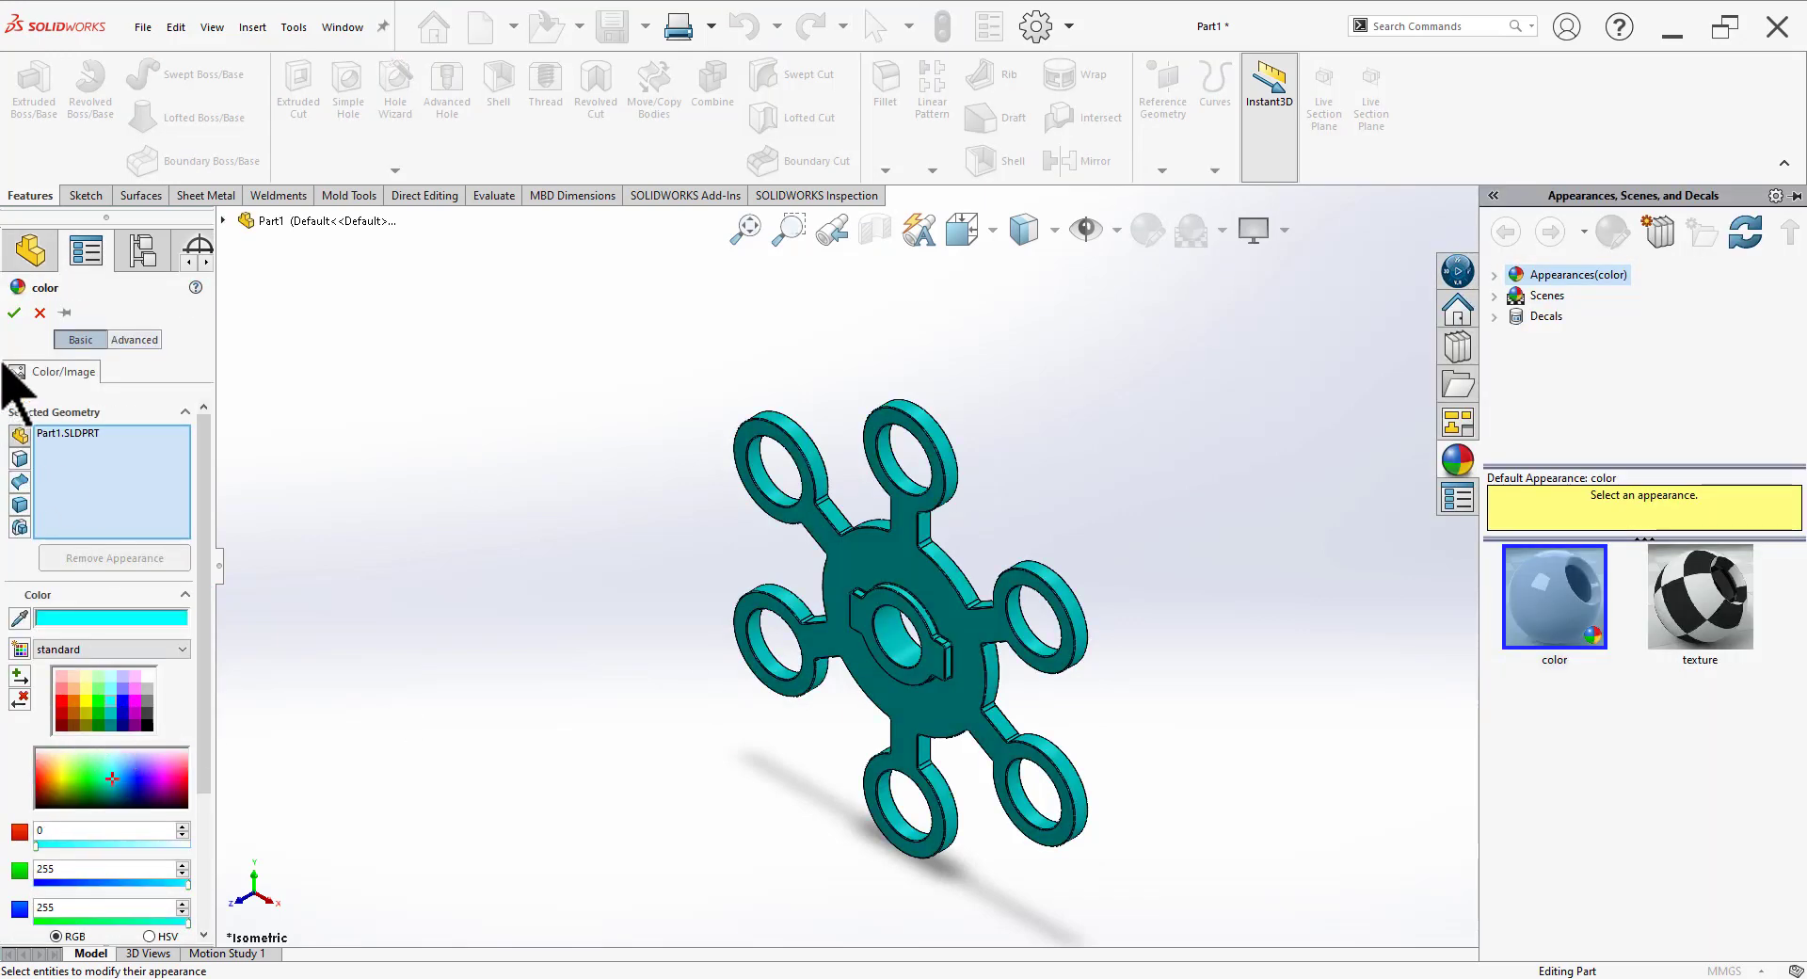
pyautogui.click(14, 312)
pyautogui.press('f')
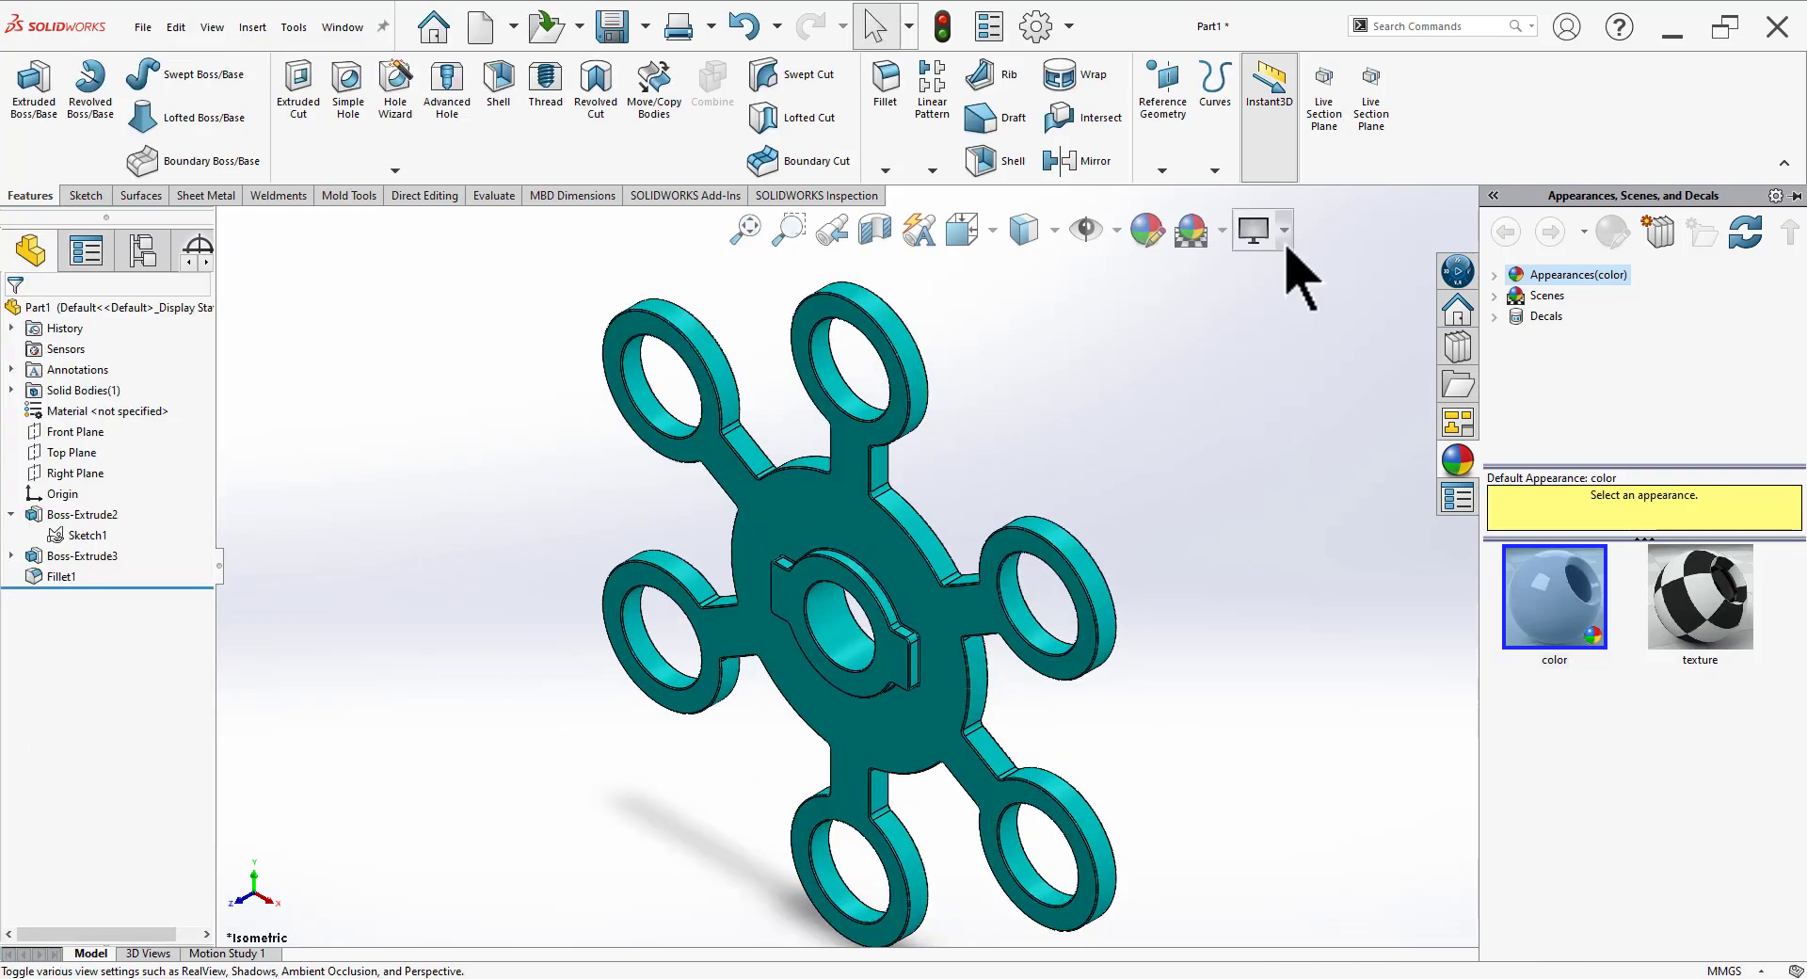
# Step: Turn on perspective view and reorient the model from the isometric view
pyautogui.click(1284, 231)
pyautogui.click(1290, 316)
pyautogui.moveTo(1134, 733)
pyautogui.mouseDown(button='middle')
pyautogui.moveTo(1267, 668)
pyautogui.moveTo(928, 779)
pyautogui.moveTo(1149, 677)
pyautogui.moveTo(1174, 717)
pyautogui.mouseUp(button='middle')
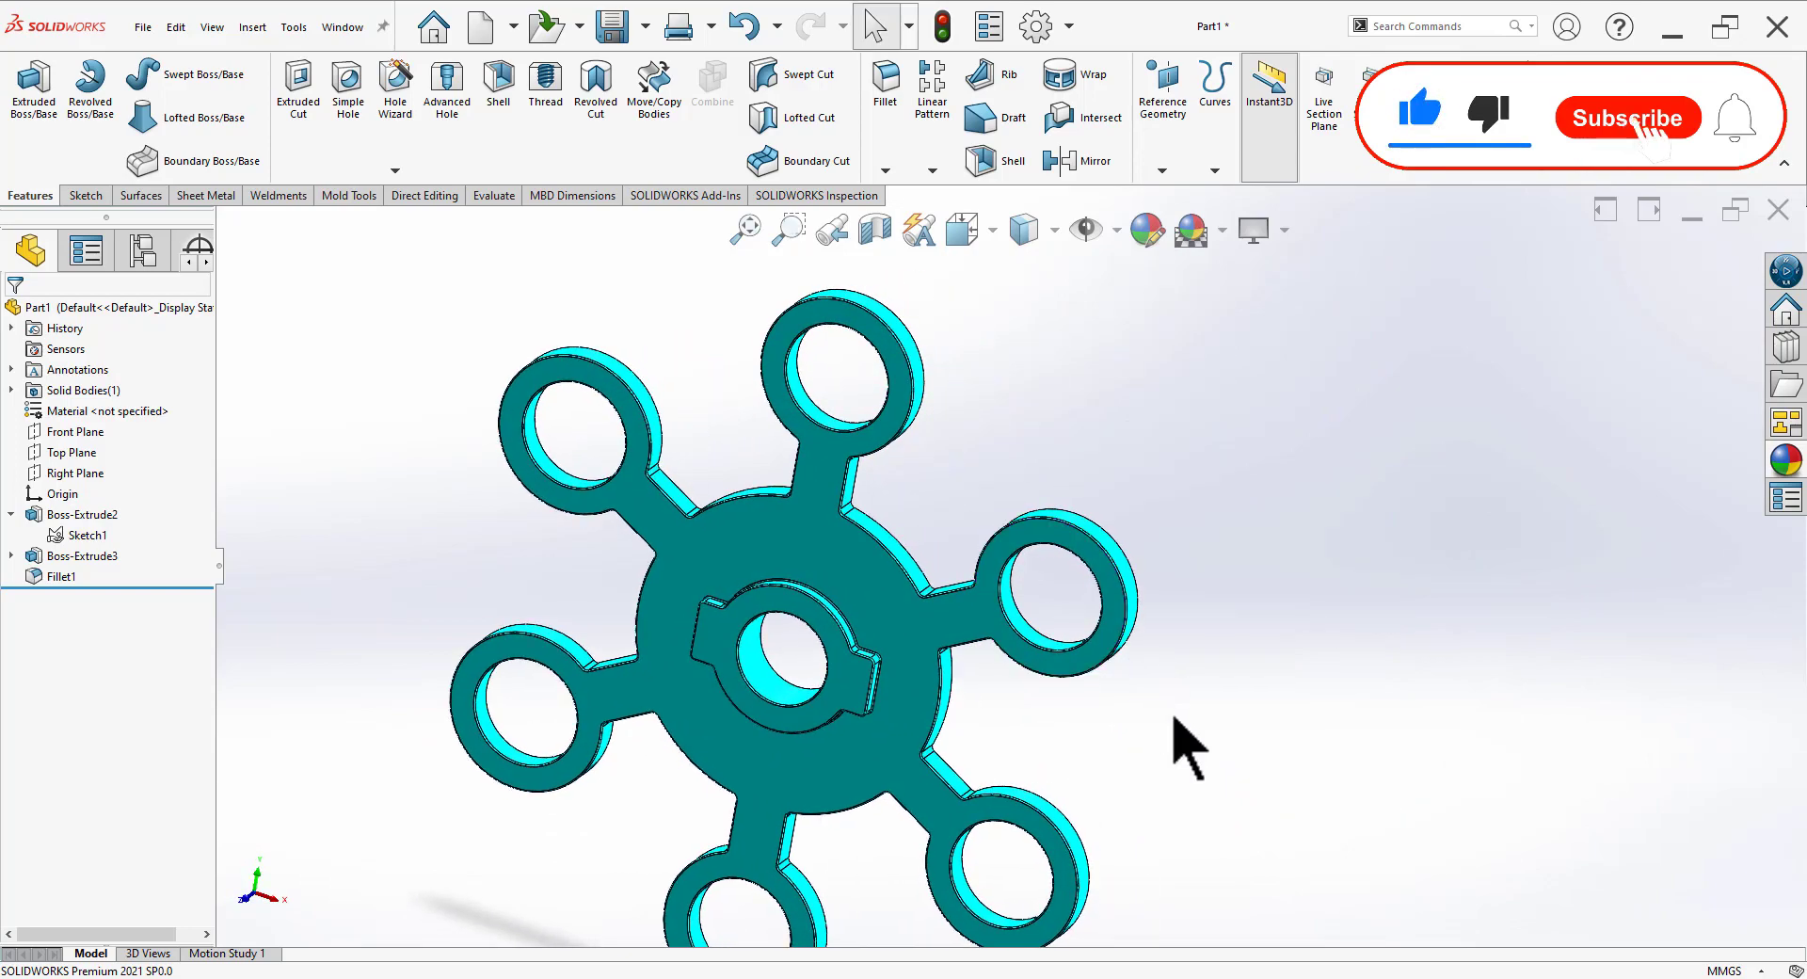
pyautogui.press('space')
pyautogui.click(1540, 815)
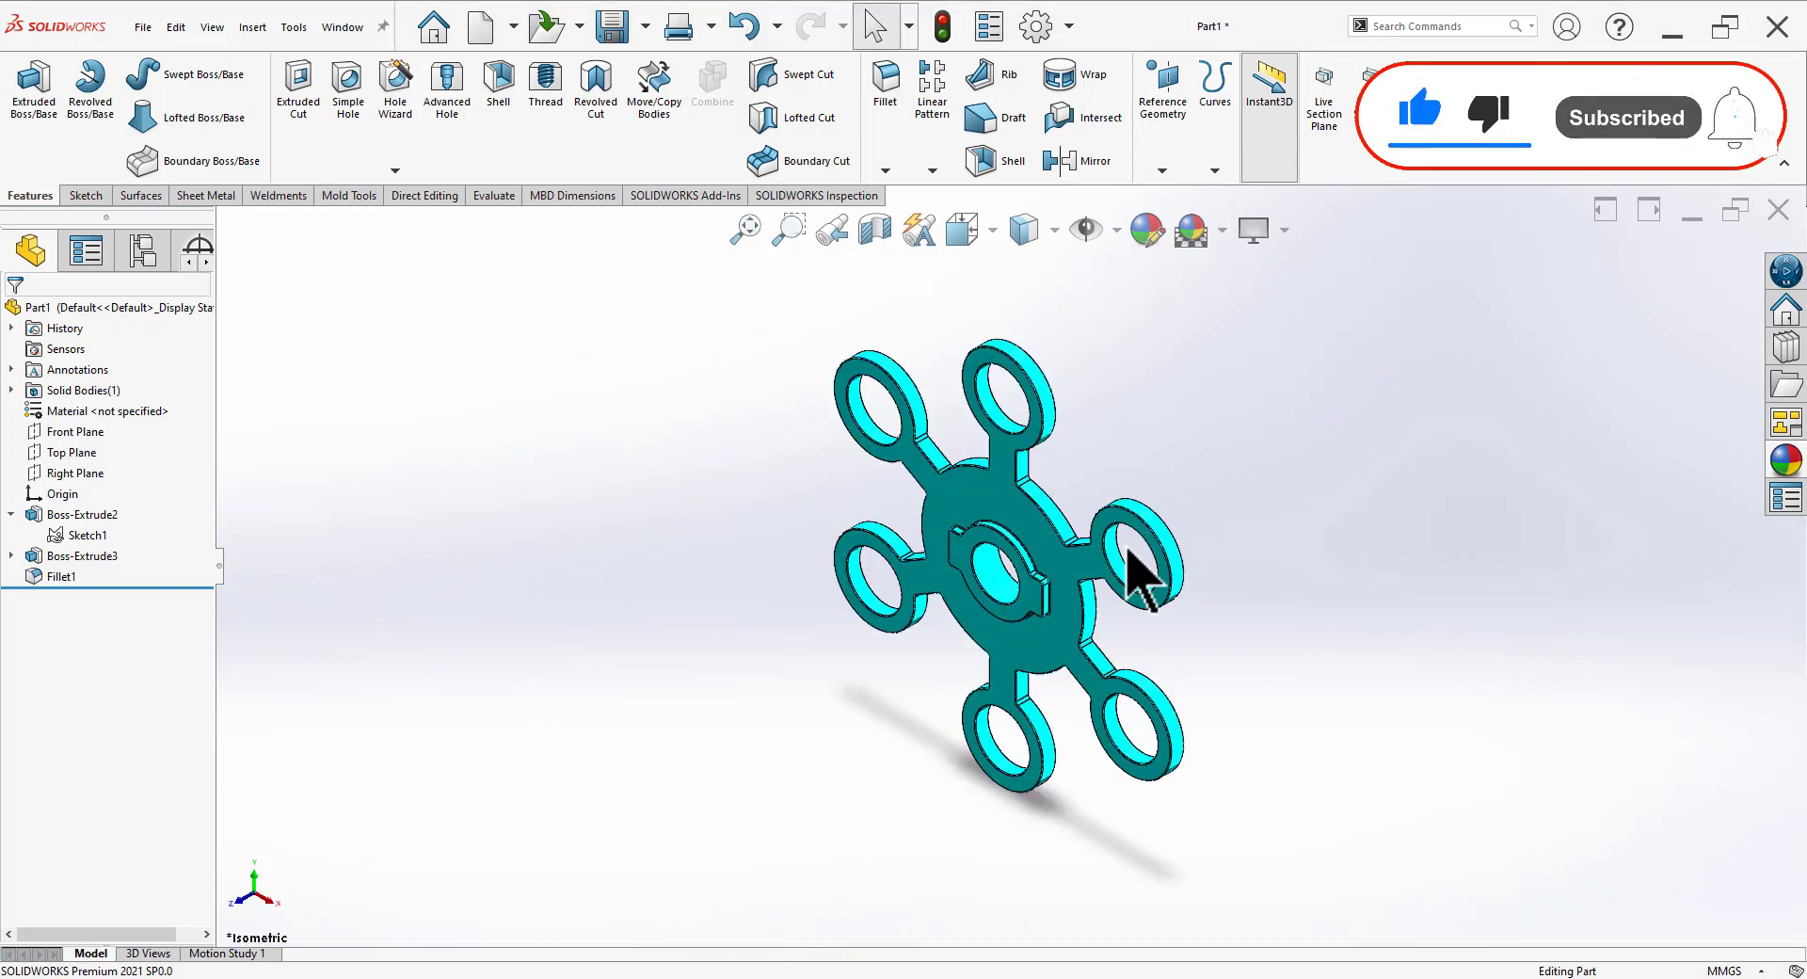
pyautogui.moveTo(1186, 555)
pyautogui.mouseDown(button='middle')
pyautogui.moveTo(1041, 577)
pyautogui.moveTo(1069, 516)
pyautogui.moveTo(746, 726)
pyautogui.moveTo(824, 607)
pyautogui.moveTo(634, 636)
pyautogui.moveTo(969, 645)
pyautogui.moveTo(1146, 712)
pyautogui.moveTo(1048, 718)
pyautogui.mouseUp(button='middle')
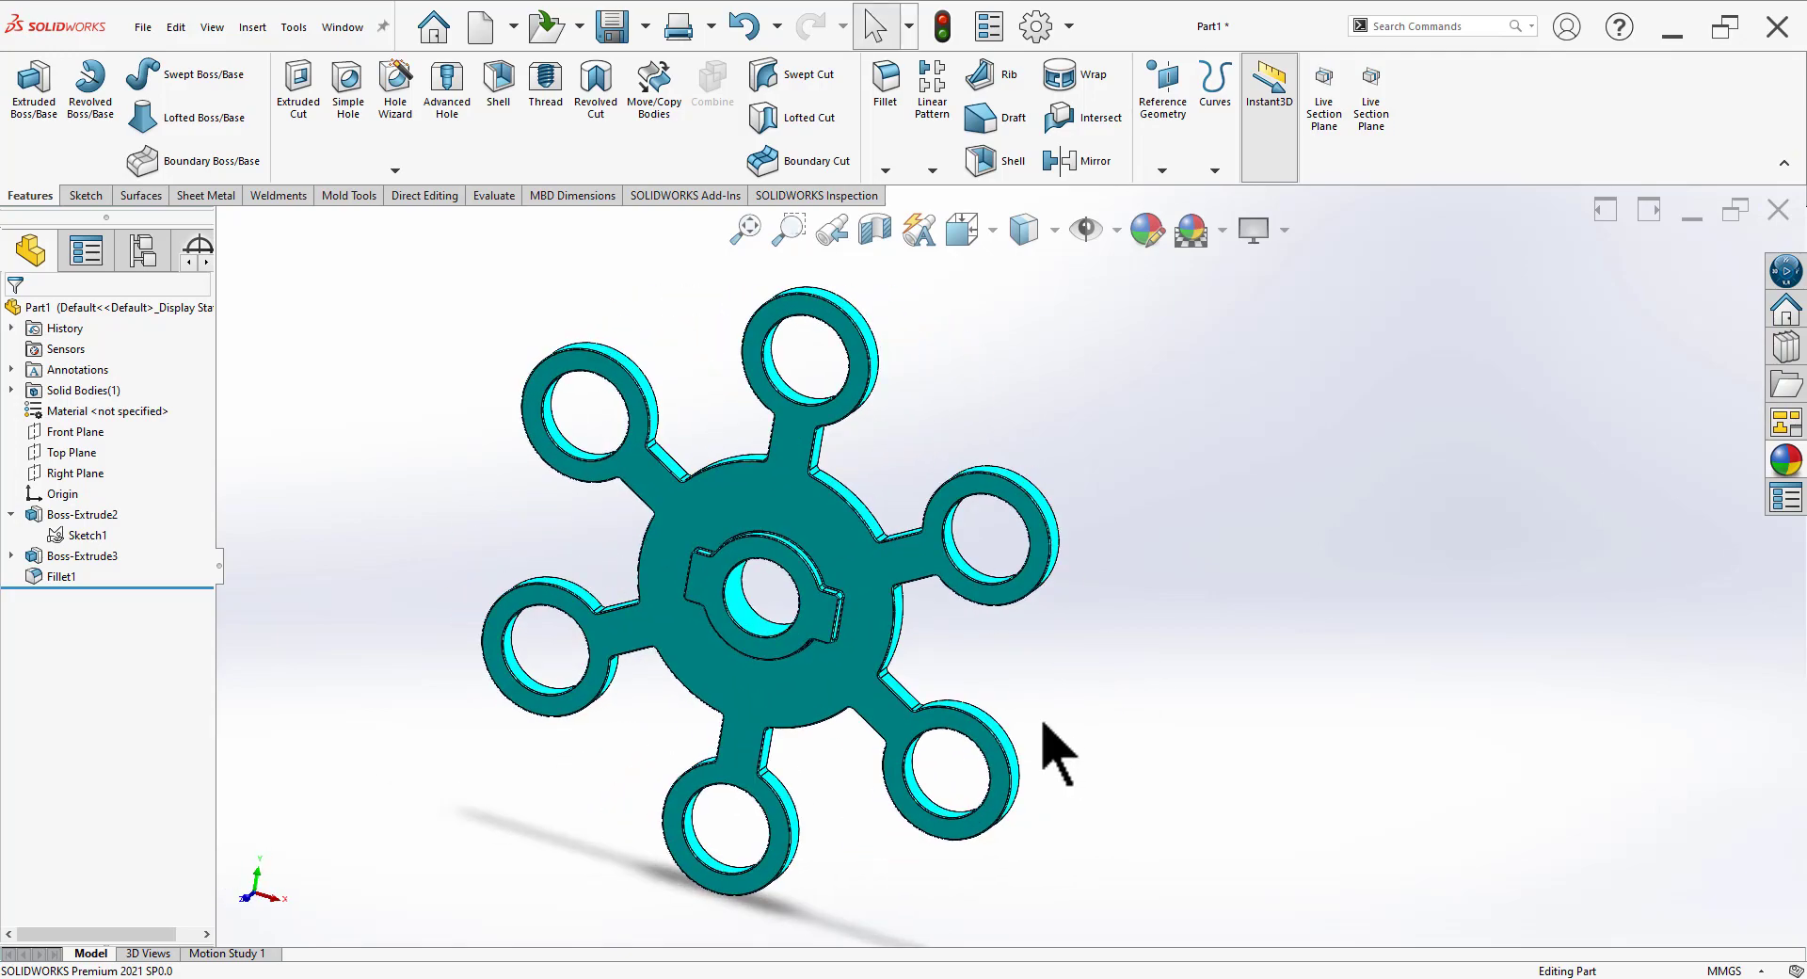
# Step: Save the part as Part13
pyautogui.hotkey('ctrl', 's')
pyautogui.write('Part13')
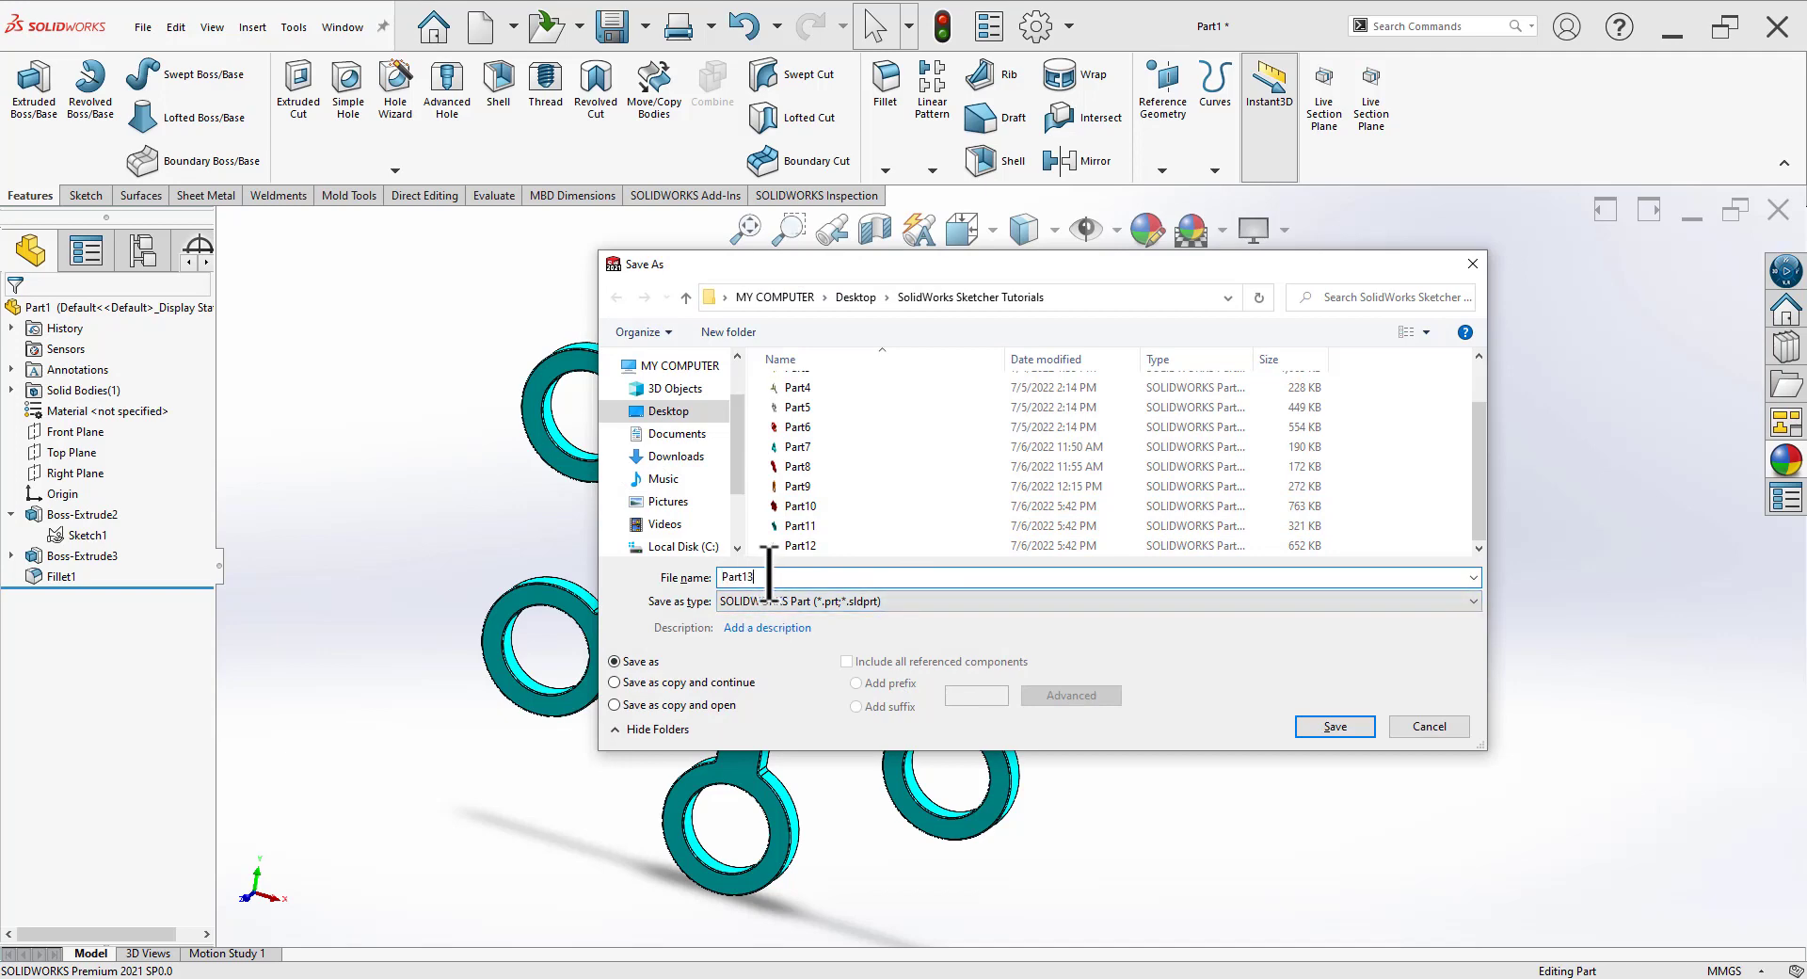
pyautogui.press('Return')
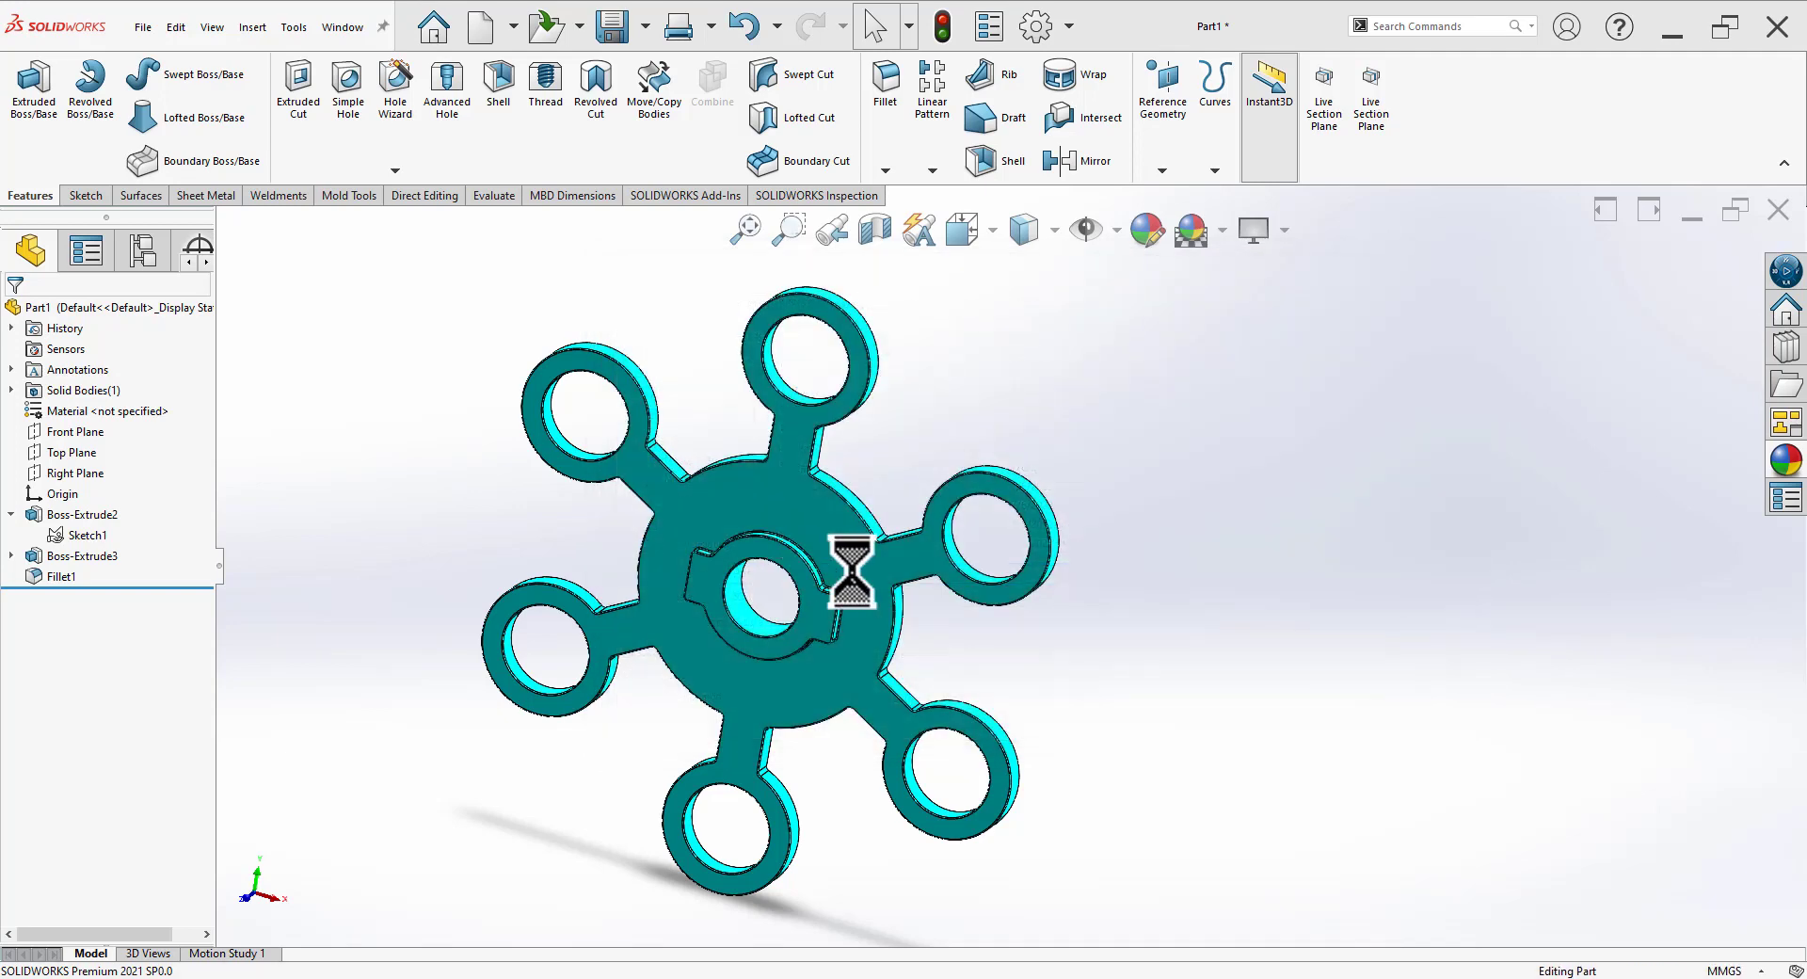
pyautogui.moveTo(882, 622)
pyautogui.mouseDown(button='middle')
pyautogui.moveTo(701, 647)
pyautogui.moveTo(847, 653)
pyautogui.moveTo(976, 697)
pyautogui.moveTo(754, 726)
pyautogui.mouseUp(button='middle')
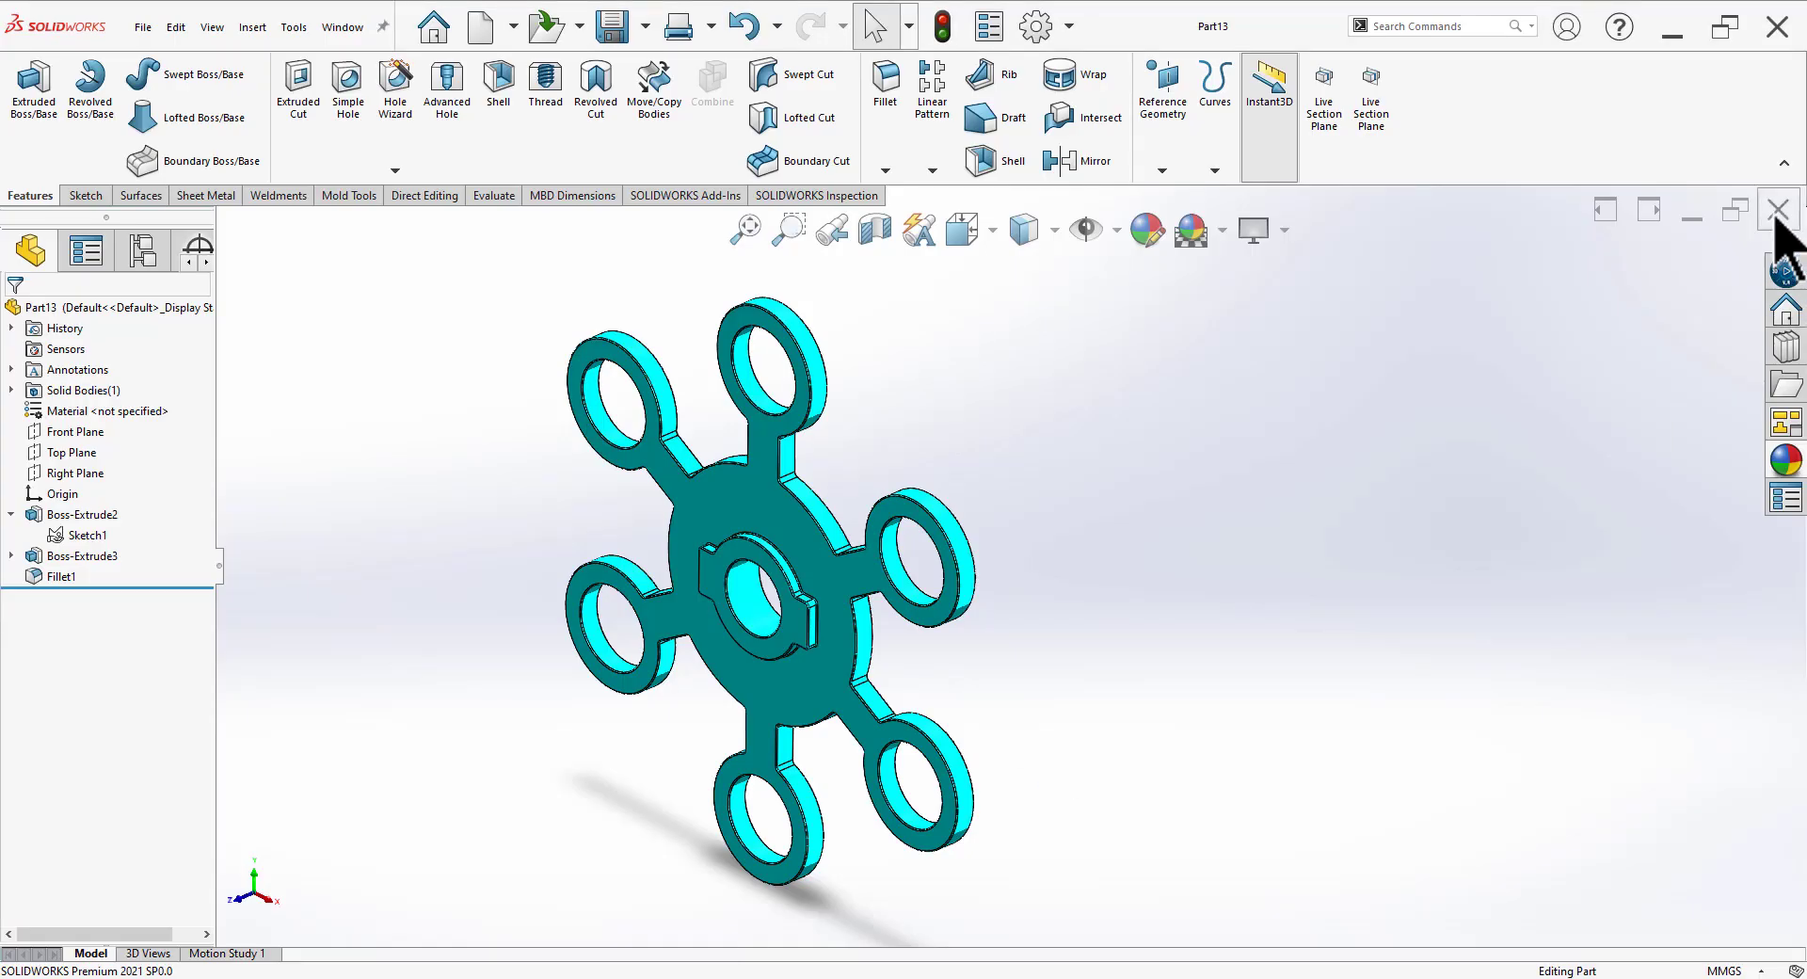
# Step: Close the finished Part13 window in SOLIDWORKS
pyautogui.click(1776, 217)
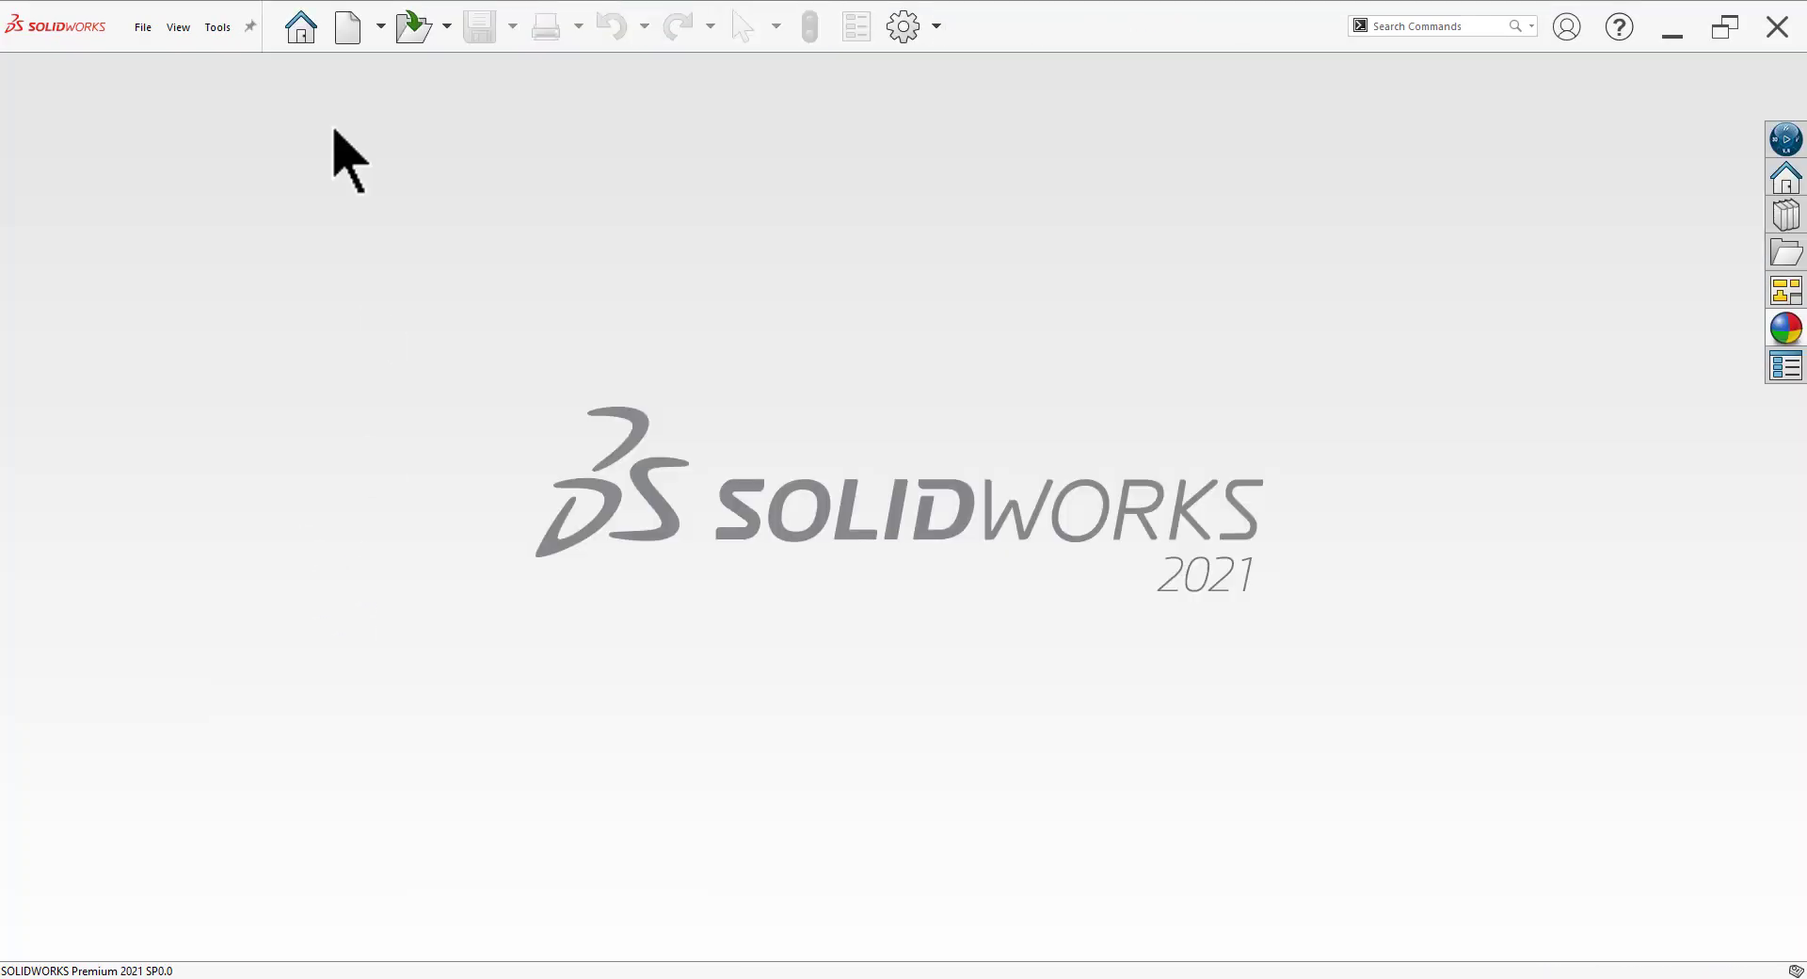
# Step: Create a new part and start a sketch on the Front Plane
pyautogui.click(349, 28)
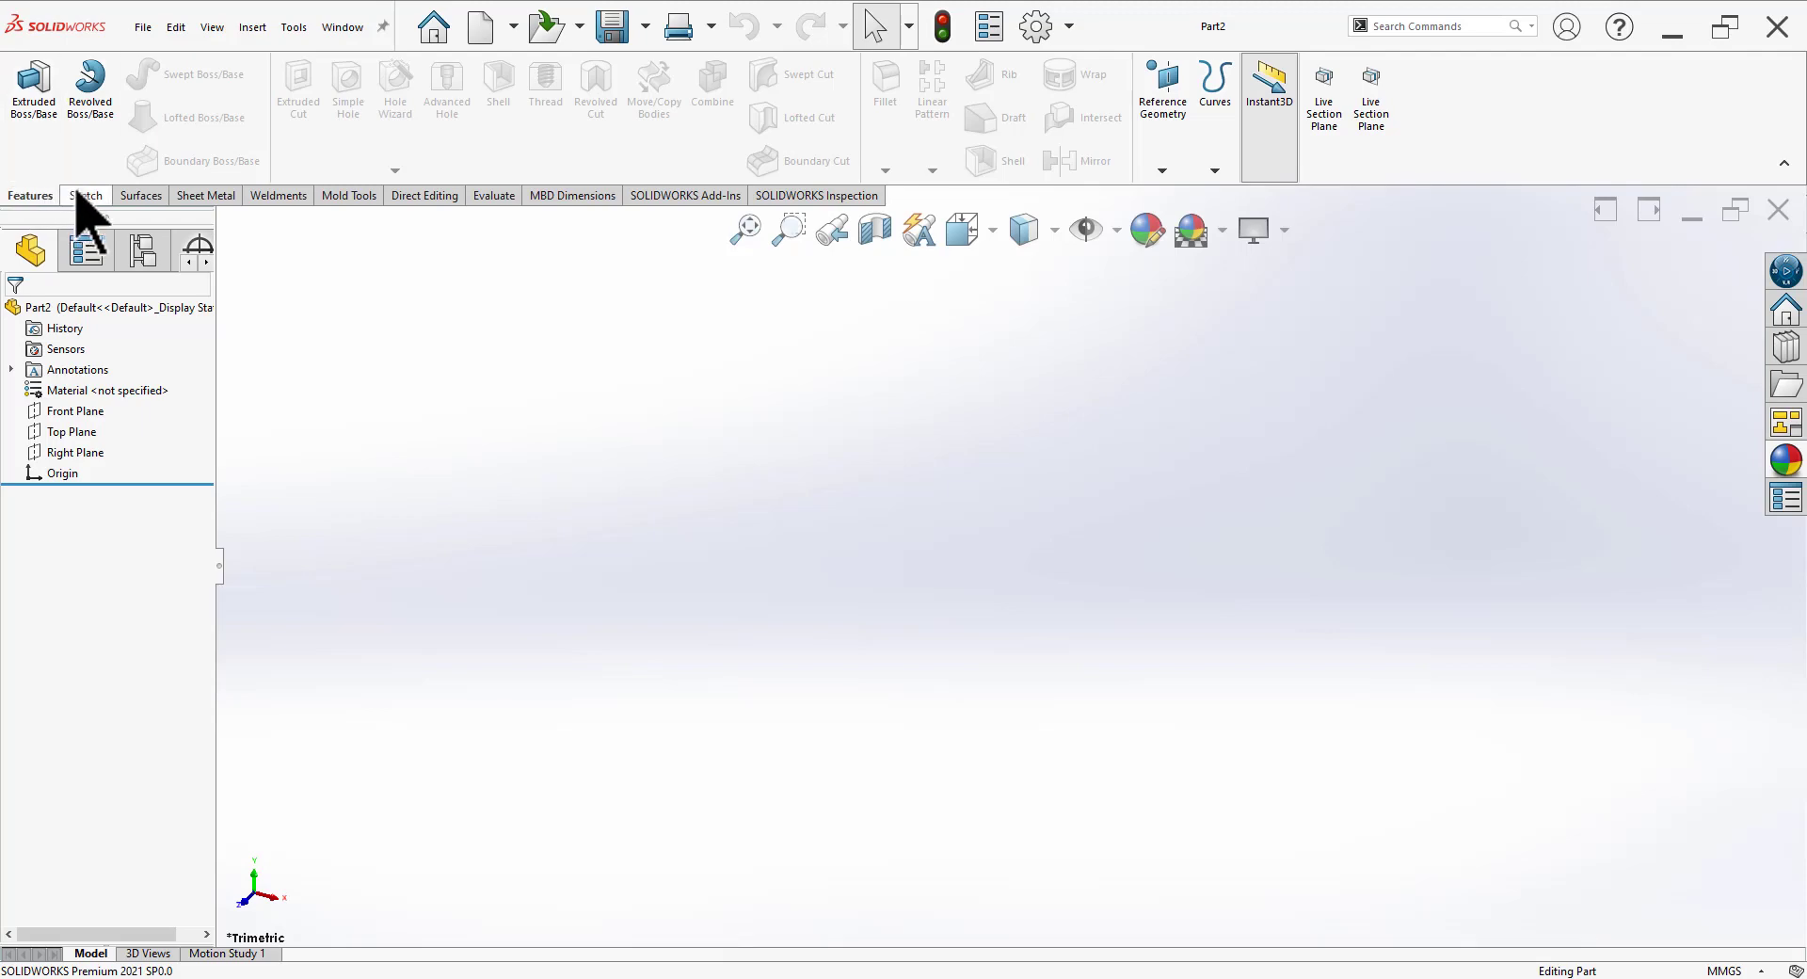
pyautogui.click(83, 195)
pyautogui.click(29, 85)
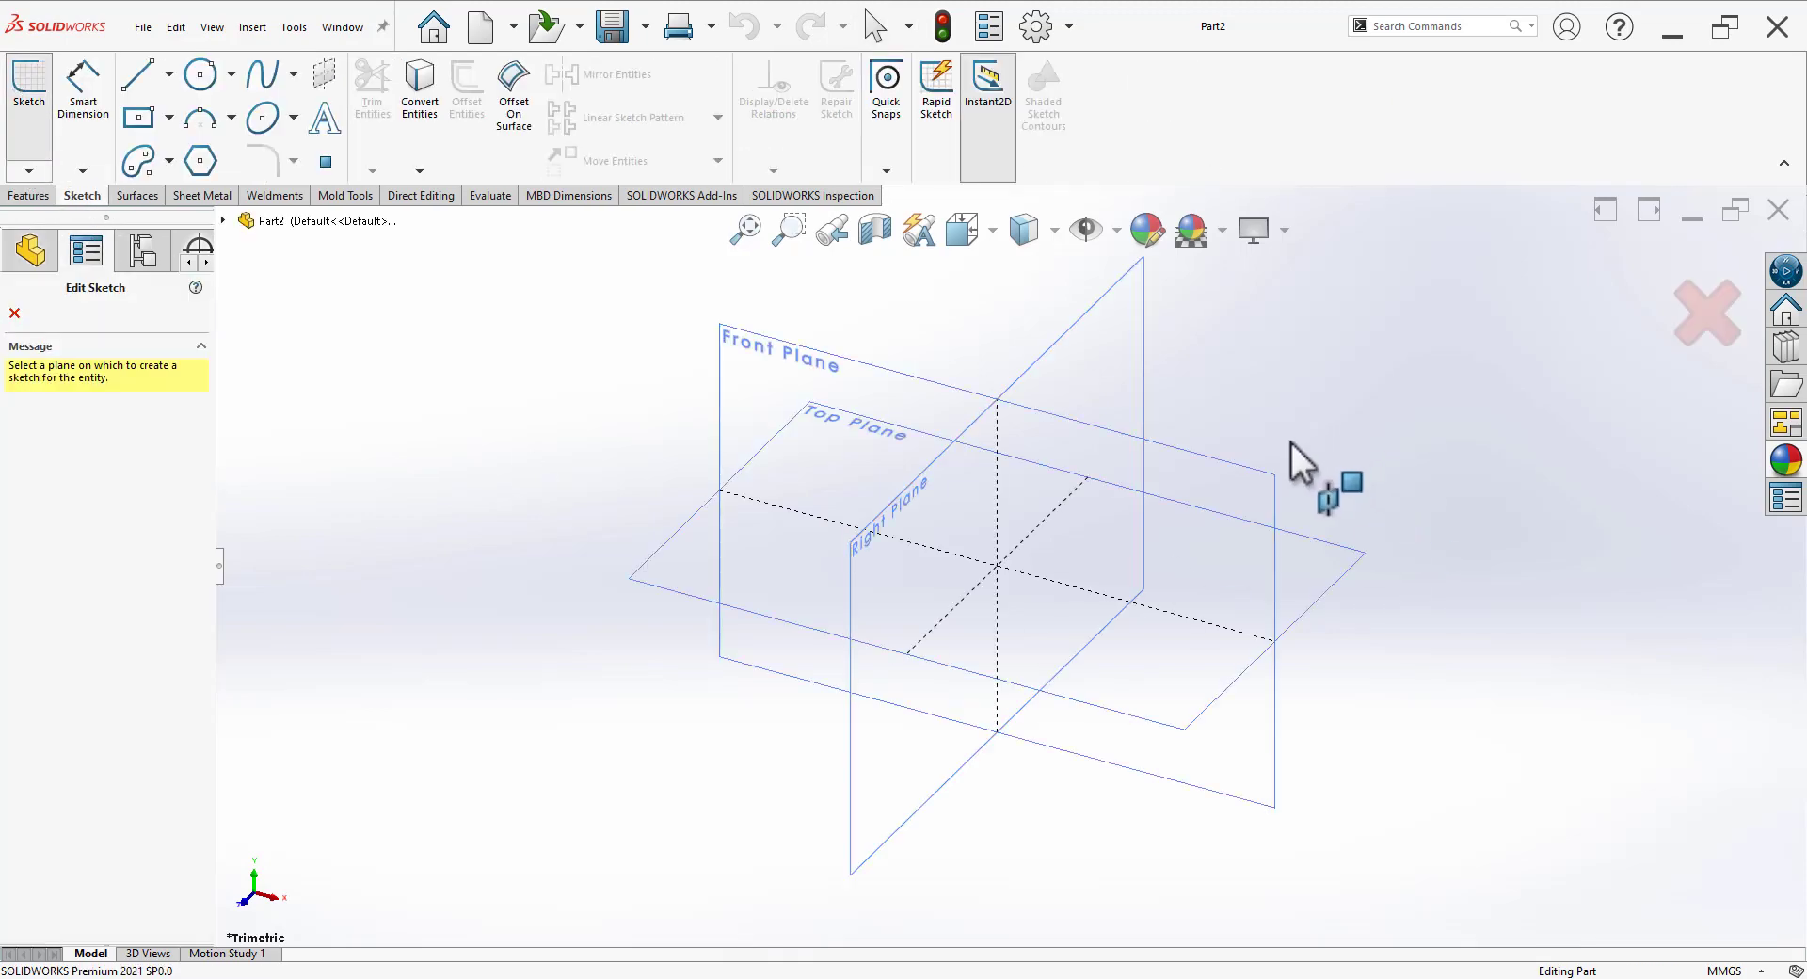
pyautogui.click(1262, 492)
# Step: Draw vertical and horizontal construction centerlines through the origin
pyautogui.click(170, 73)
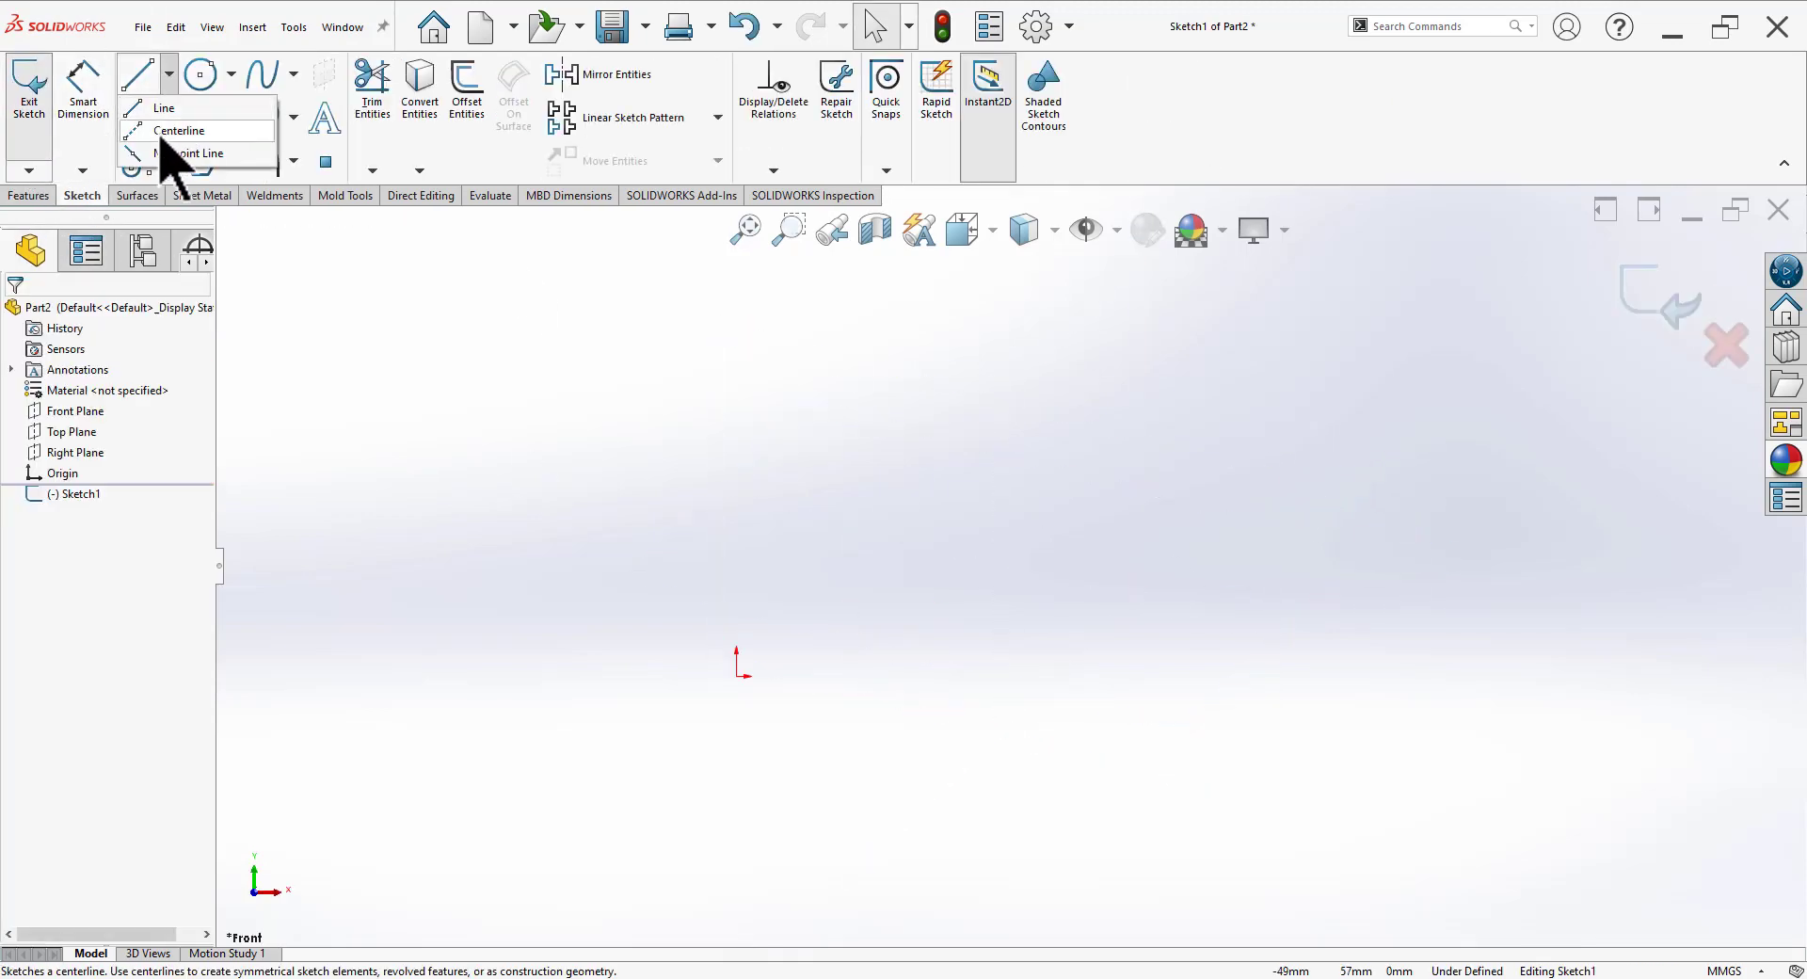
pyautogui.click(179, 131)
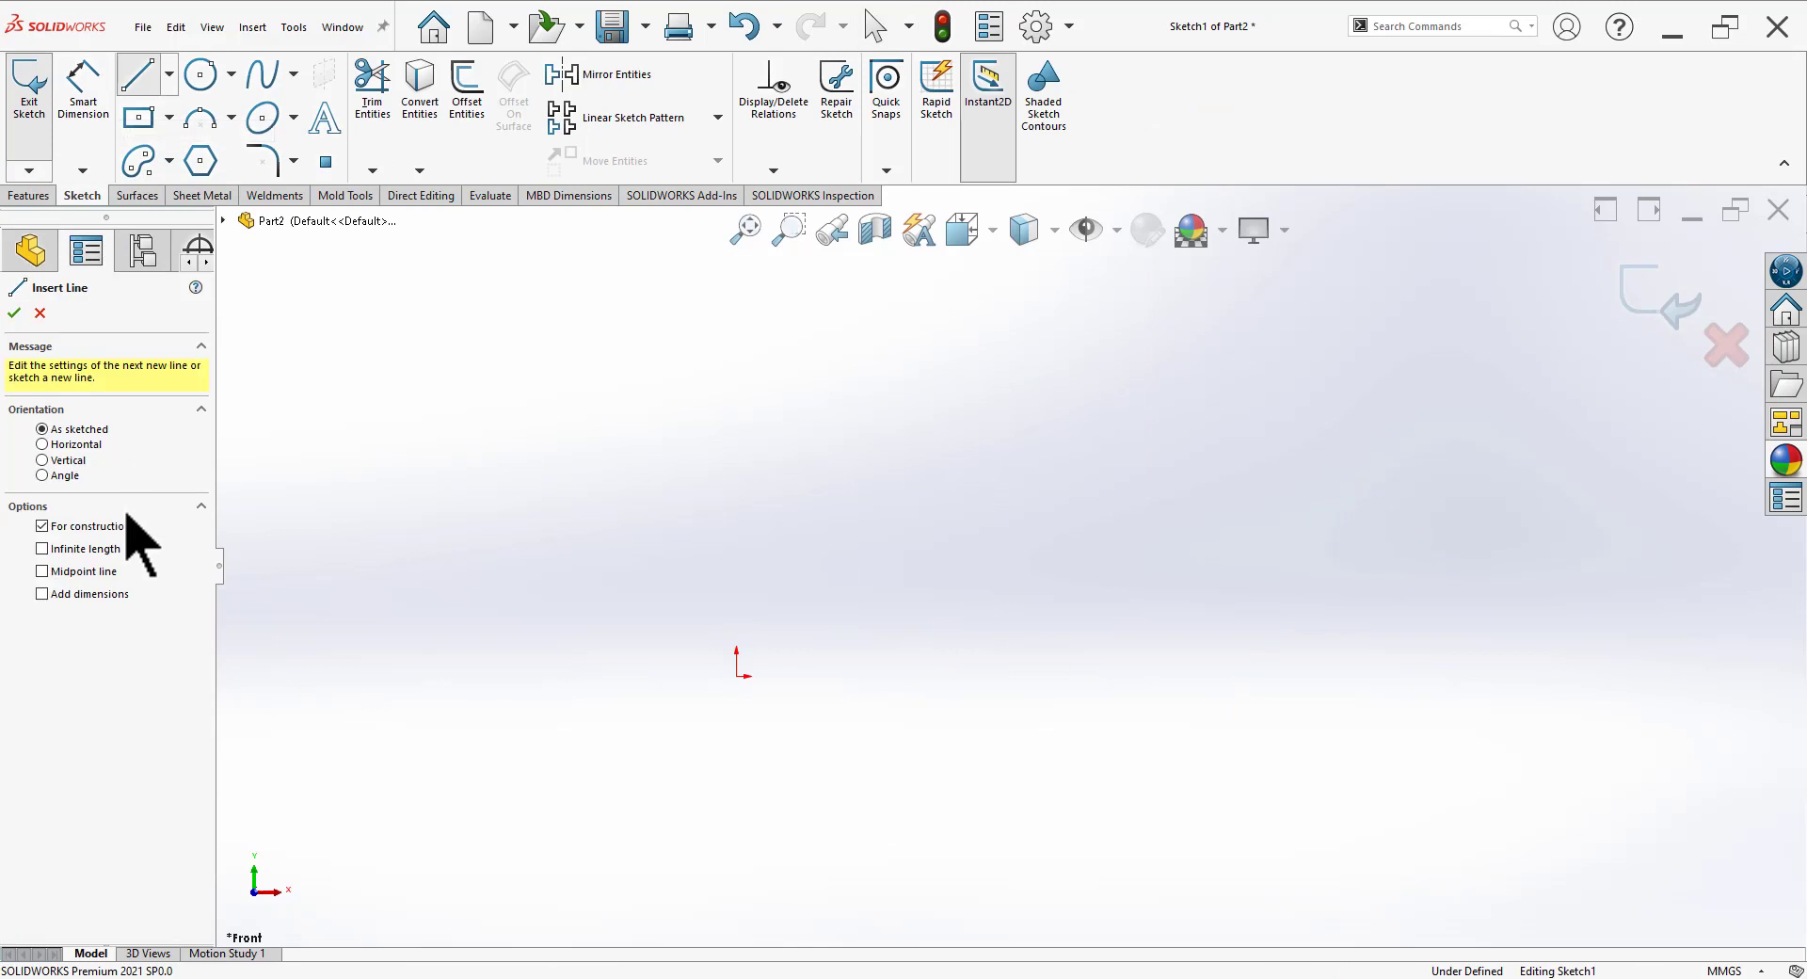
pyautogui.click(737, 712)
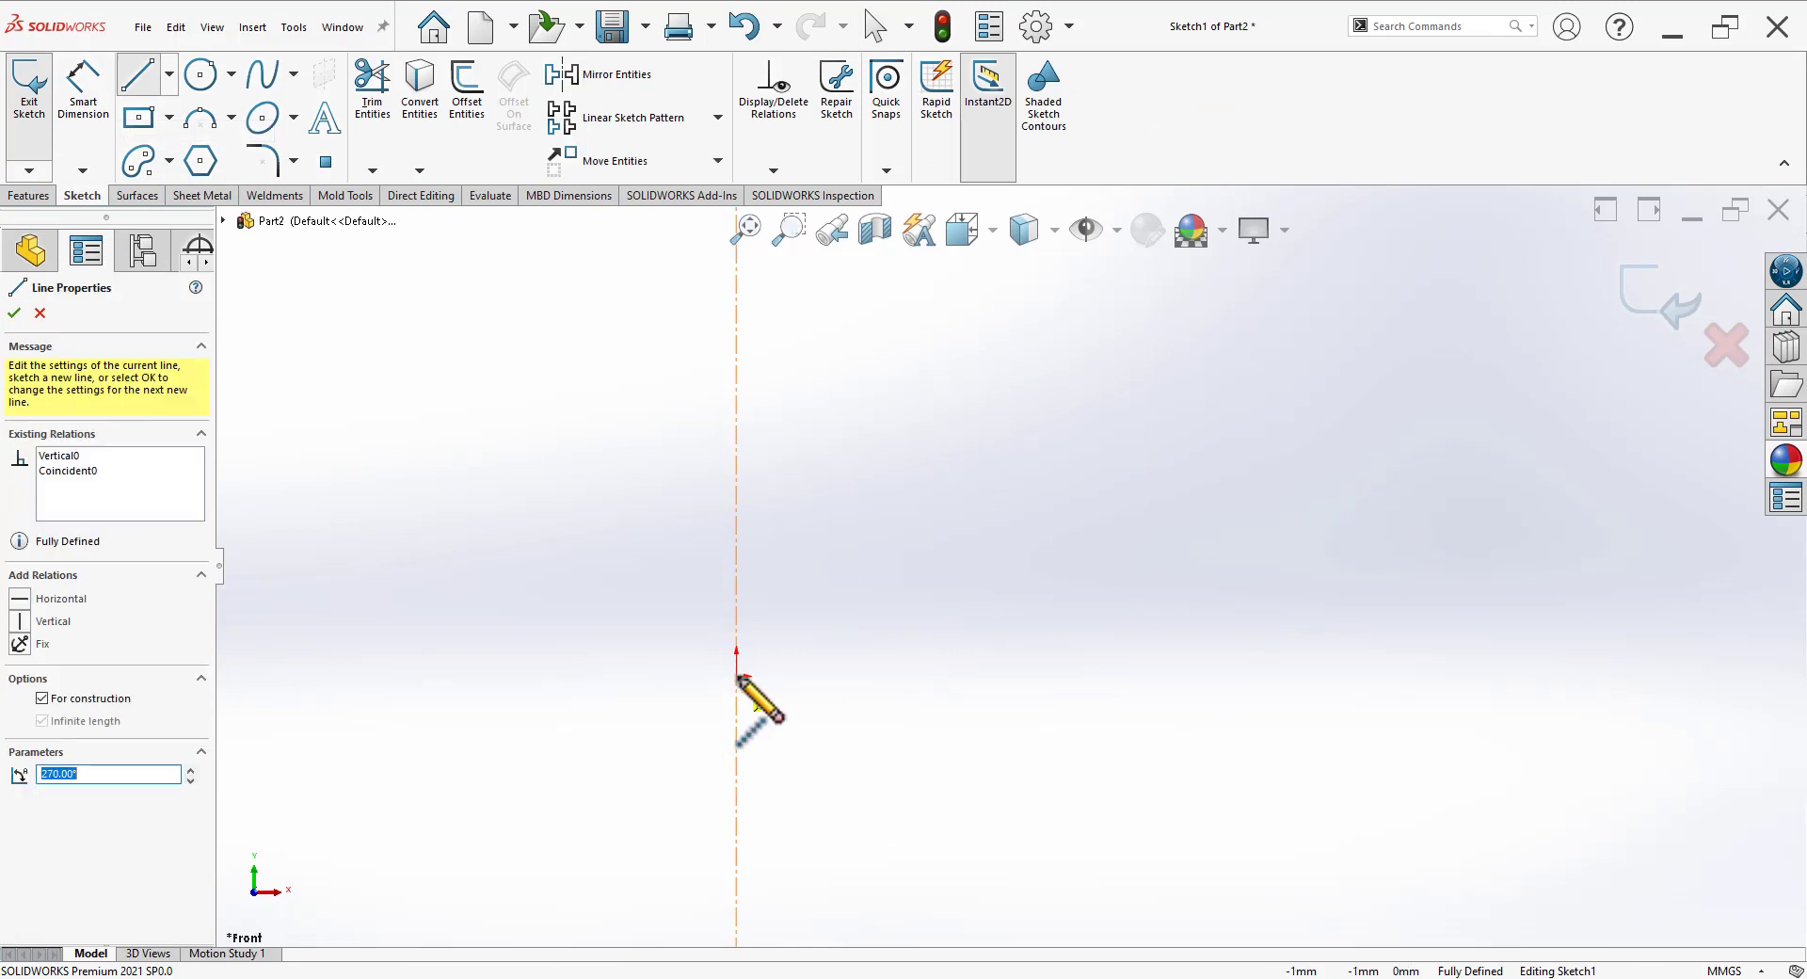
pyautogui.click(741, 675)
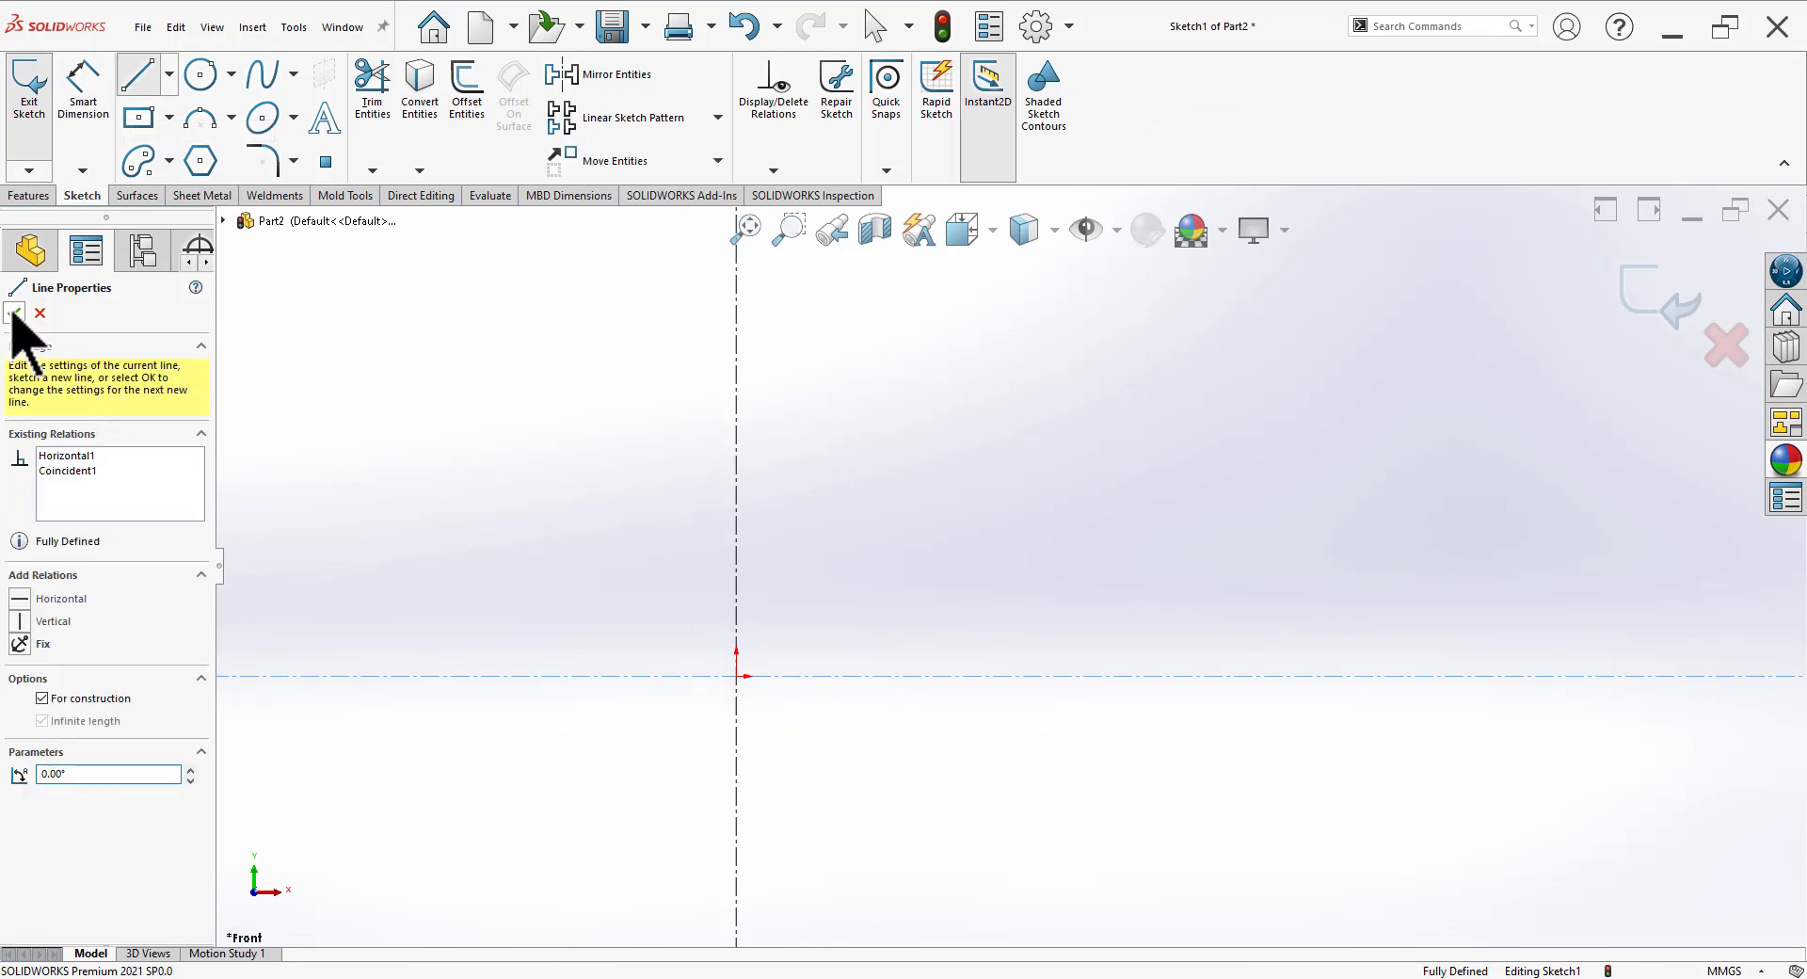
pyautogui.click(14, 314)
pyautogui.press('Escape')
# Step: Draw concentric circles on the origin, adding the outer Ø64 circle around the Ø54 one
pyautogui.click(200, 74)
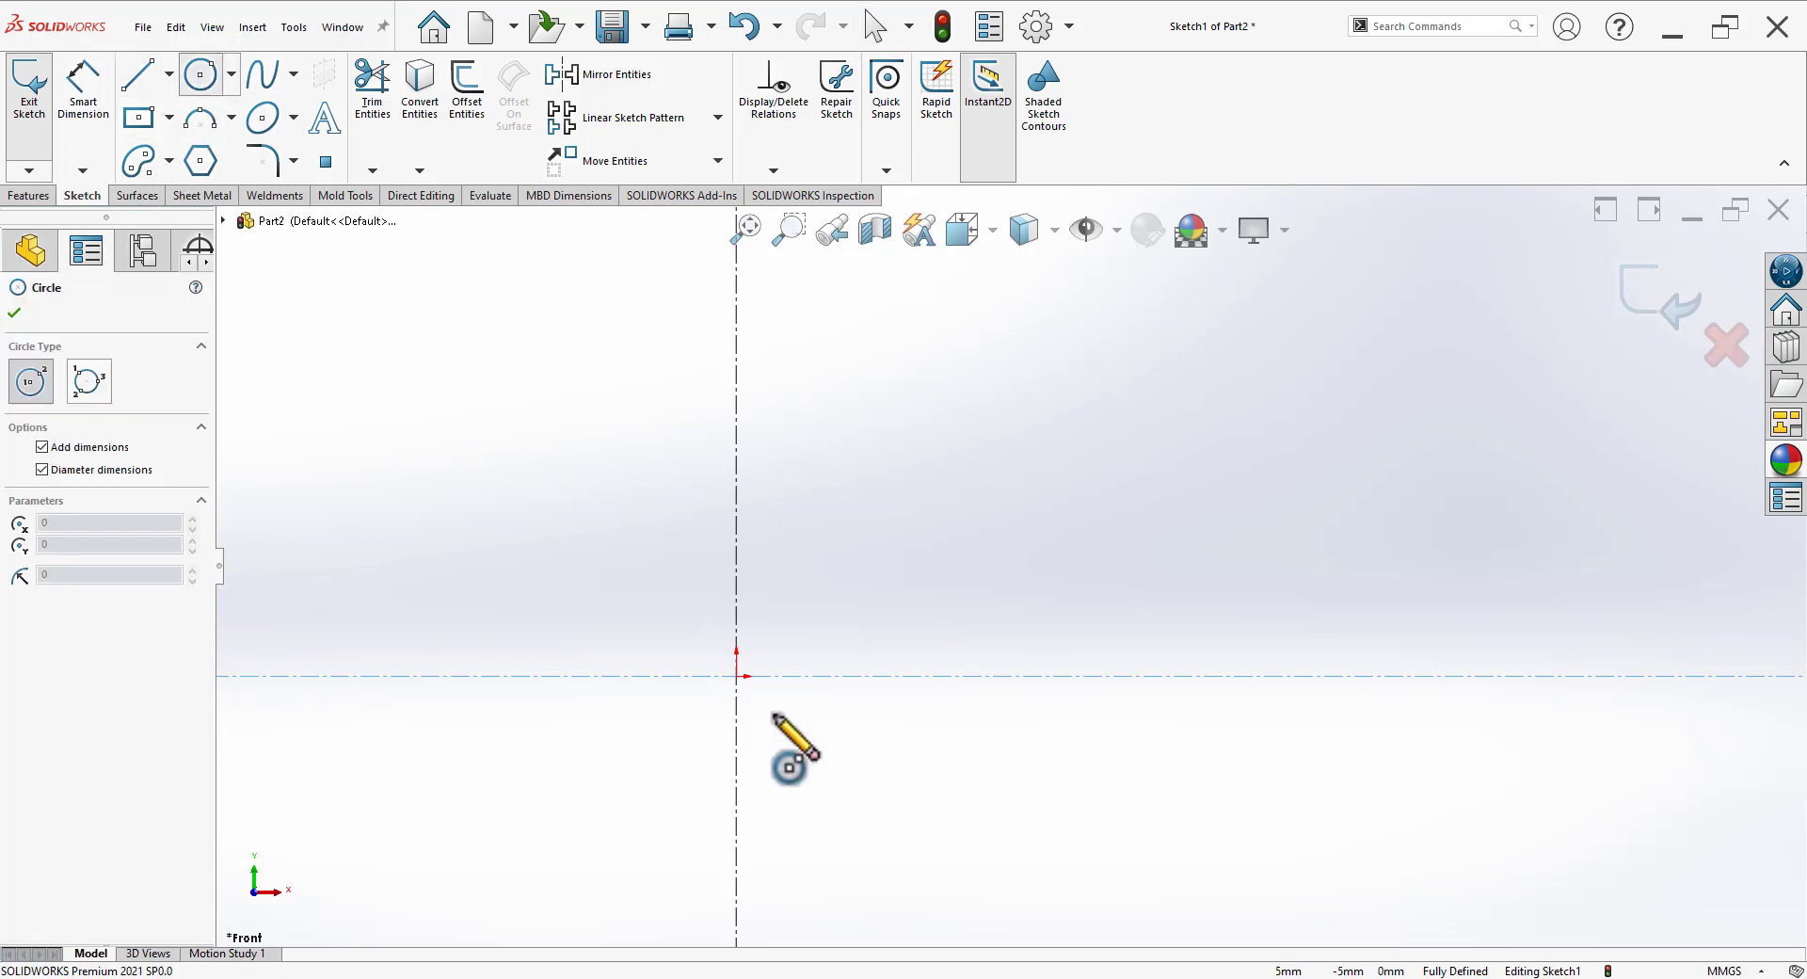
pyautogui.click(737, 675)
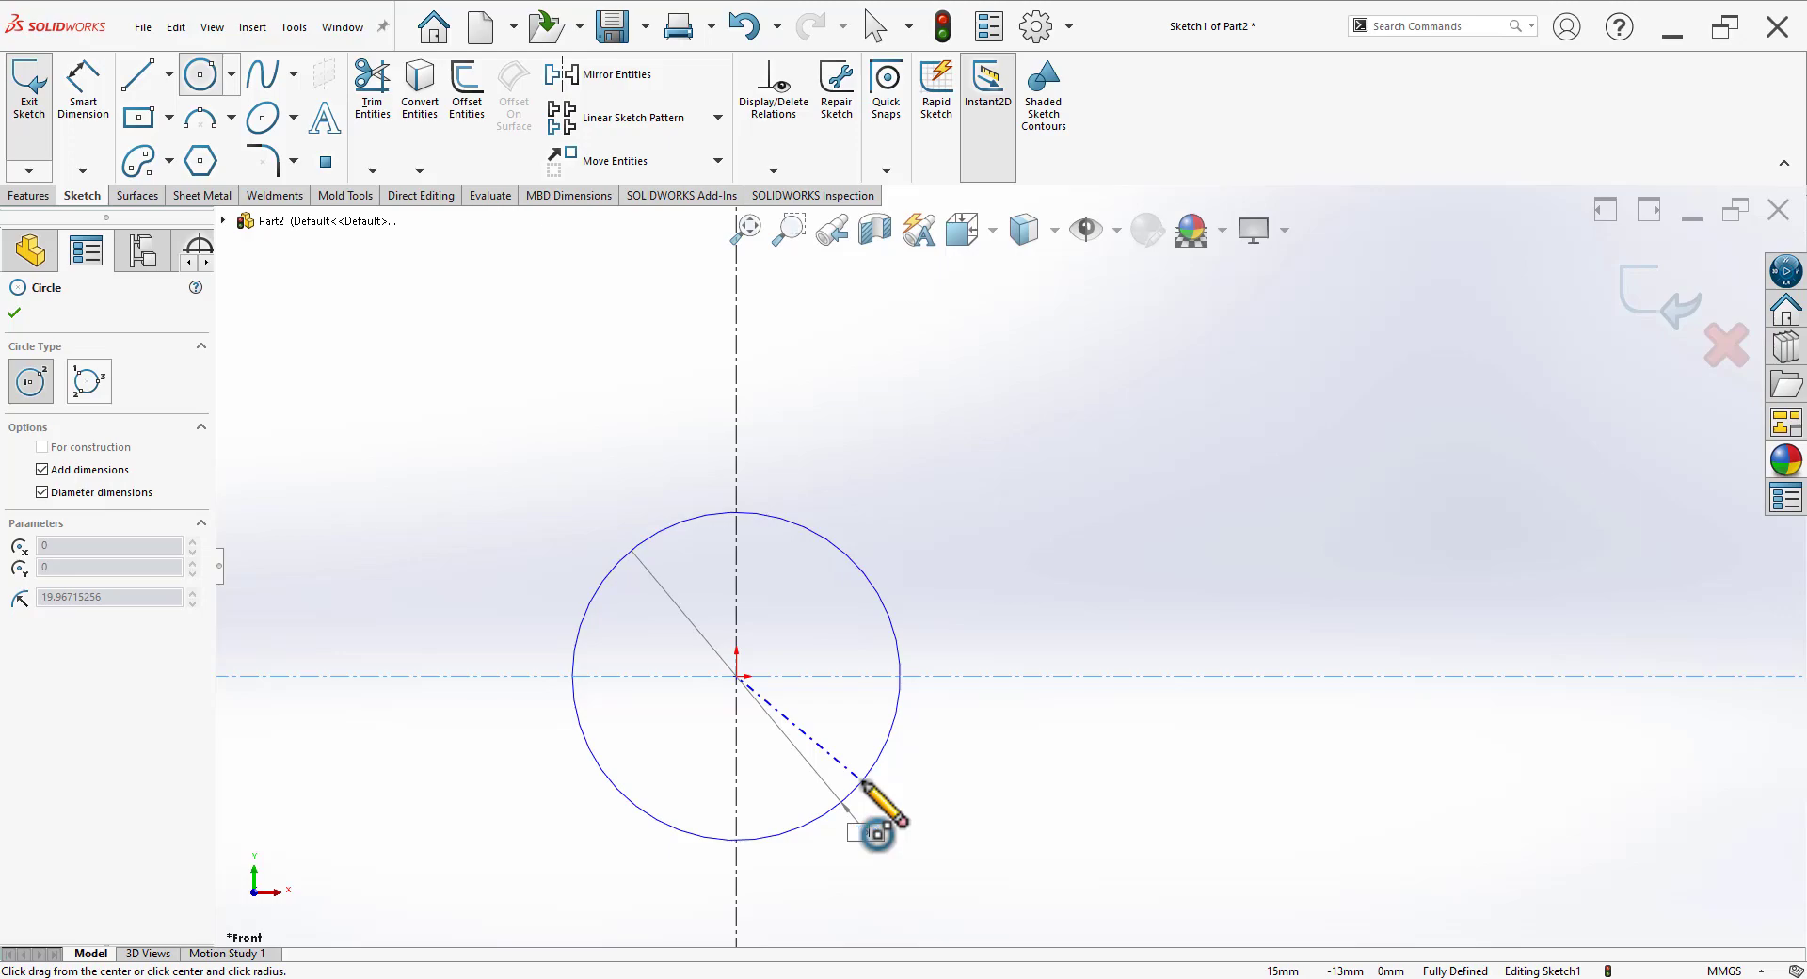
pyautogui.click(876, 832)
pyautogui.click(561, 972)
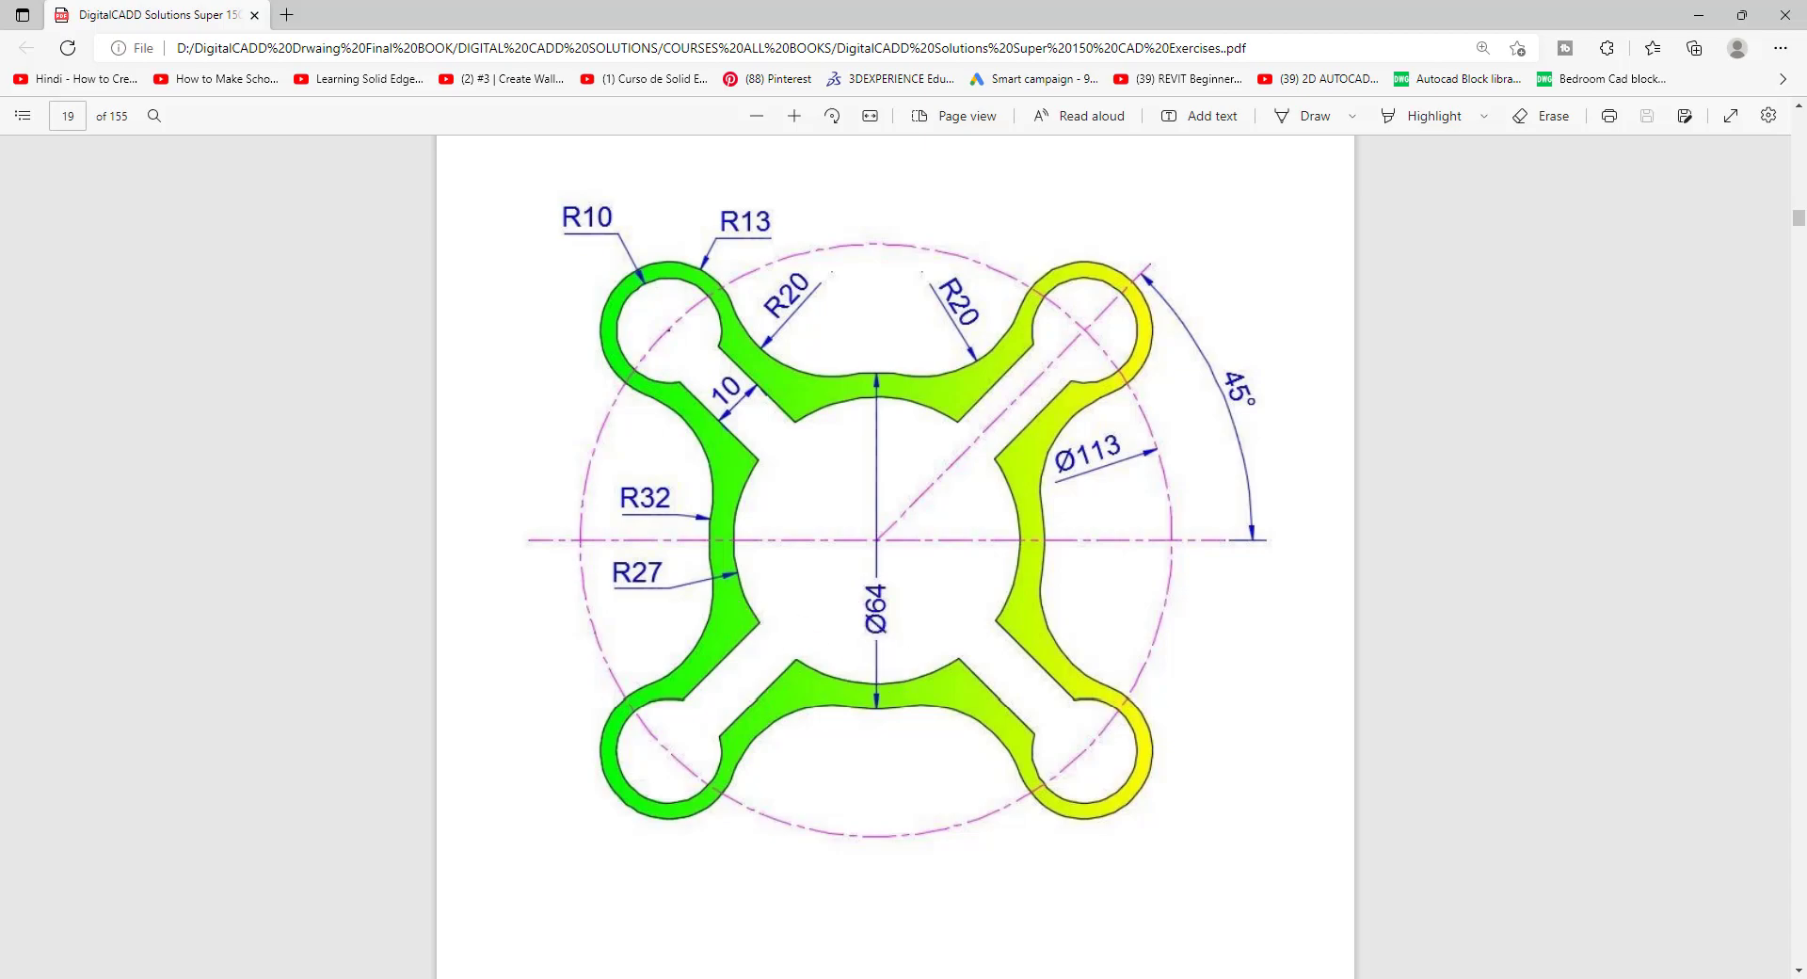
pyautogui.hotkey('alt', 'Tab')
pyautogui.click(736, 676)
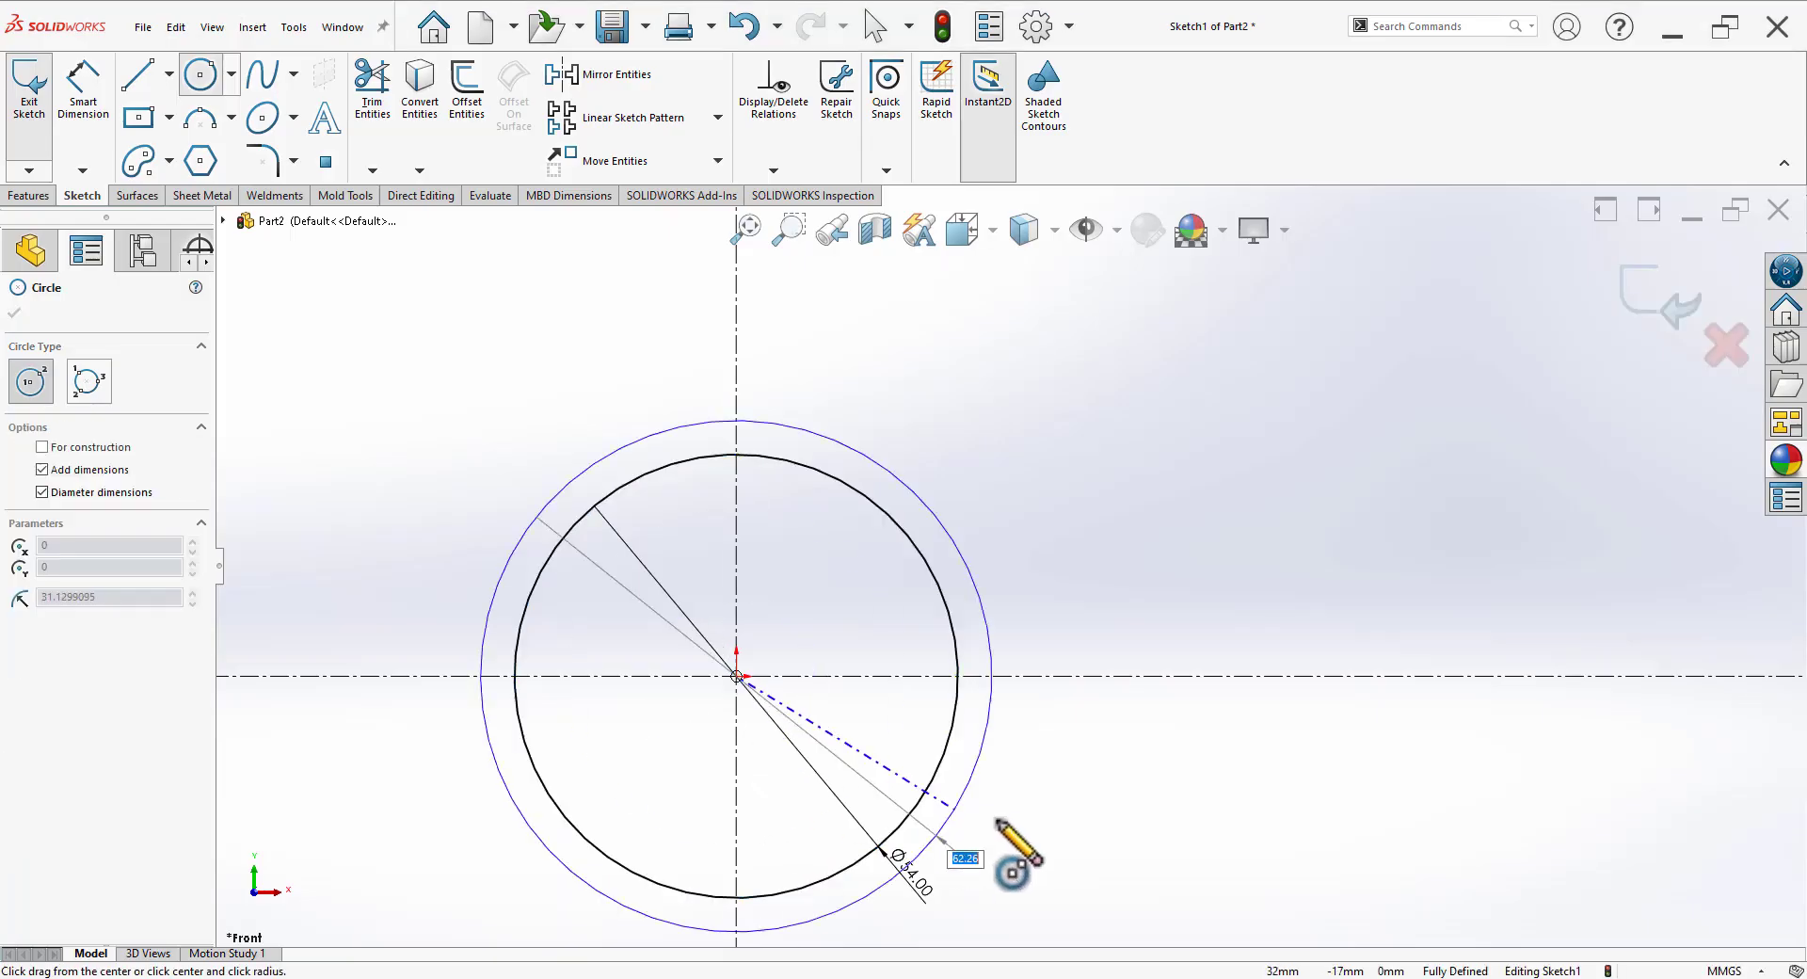
pyautogui.click(998, 821)
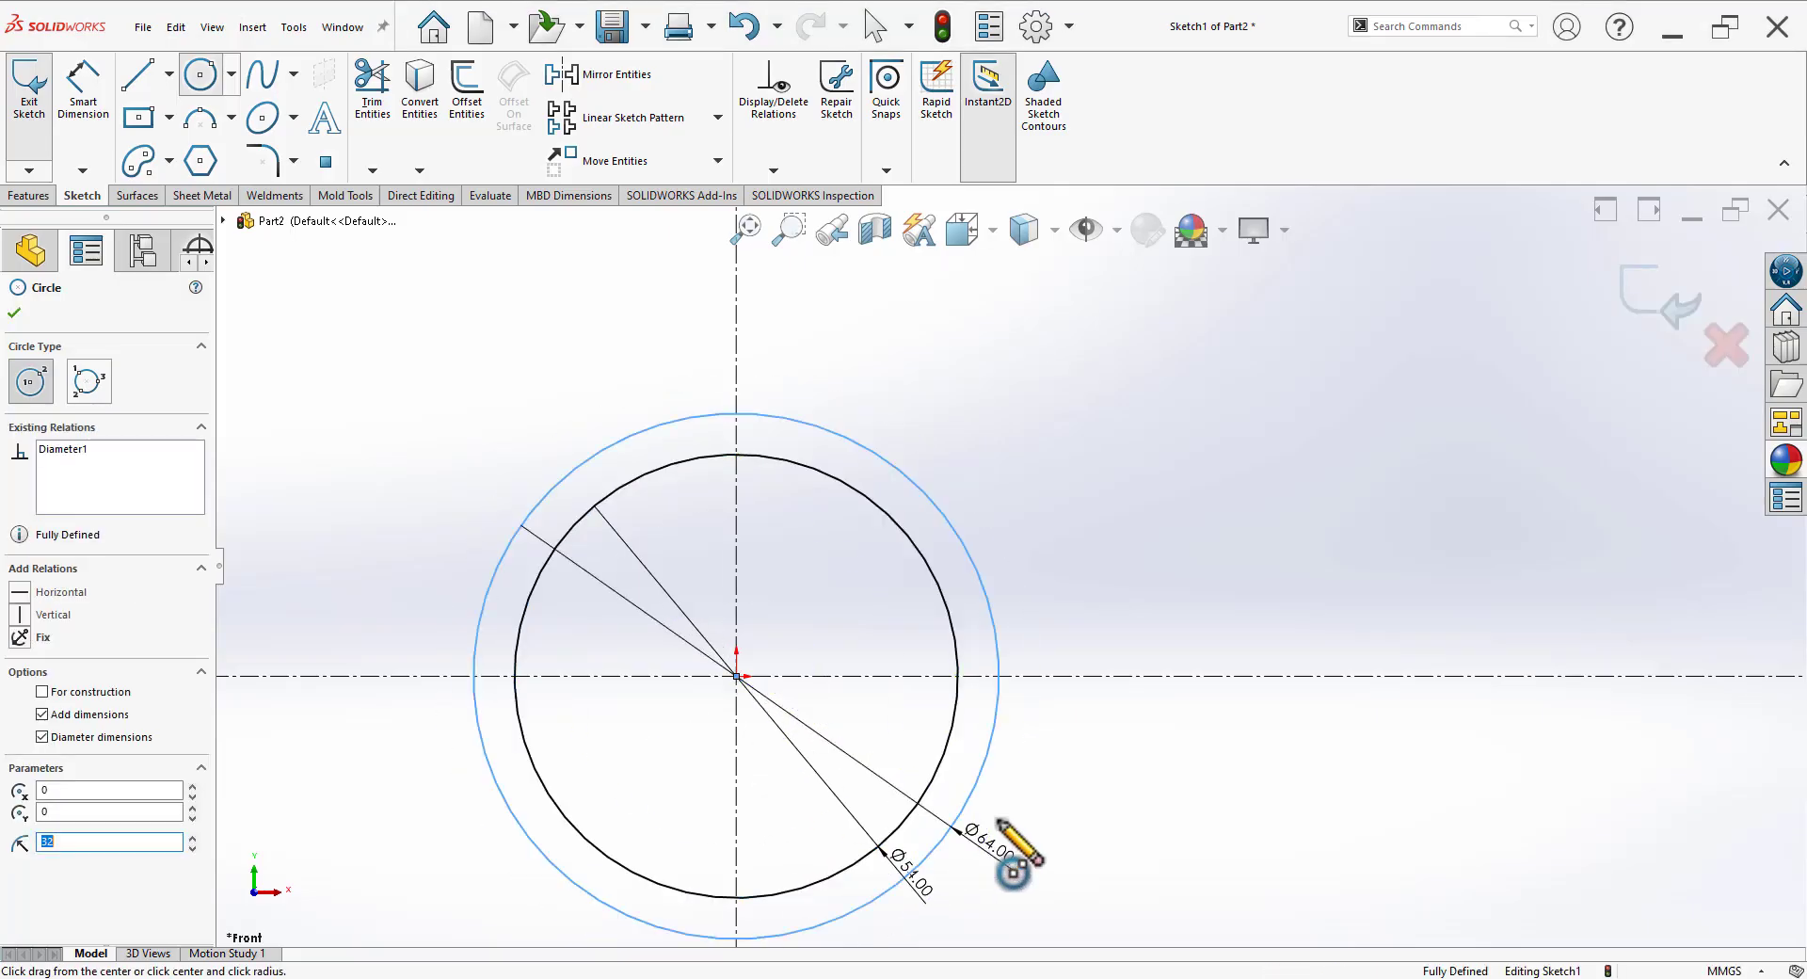
pyautogui.click(1713, 969)
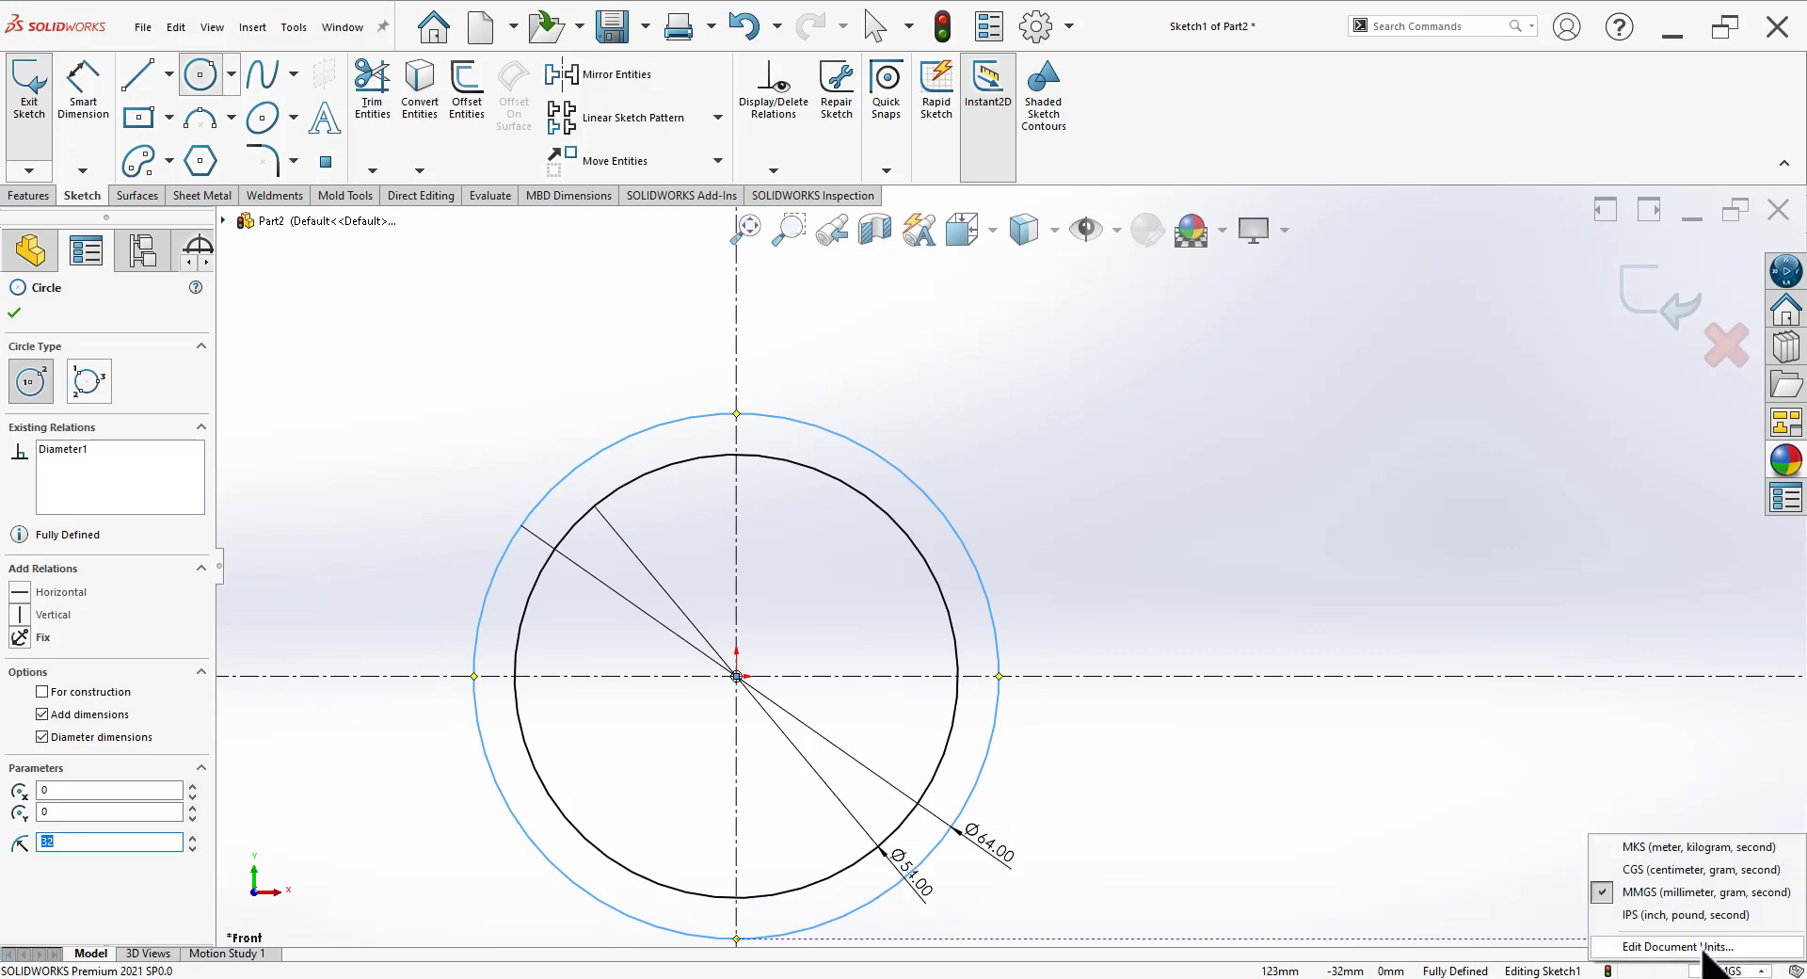
# Step: Set the document's dual dimension length decimals to None
pyautogui.click(1704, 948)
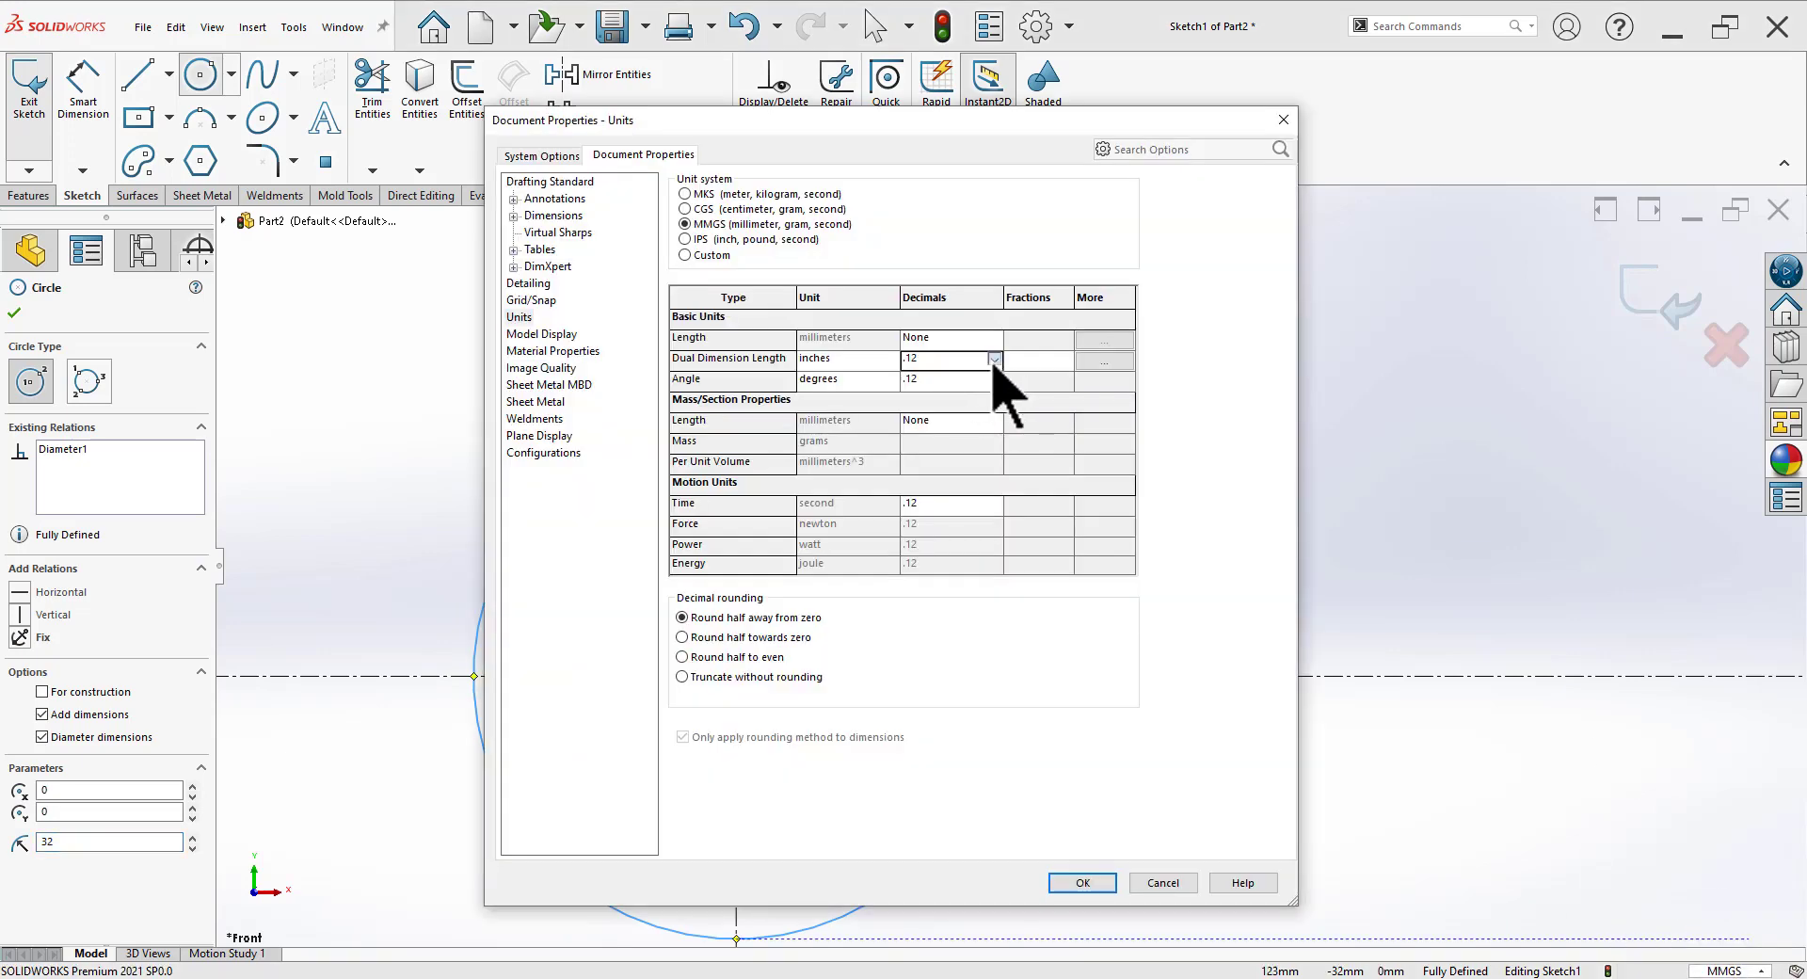
pyautogui.click(995, 359)
pyautogui.click(927, 378)
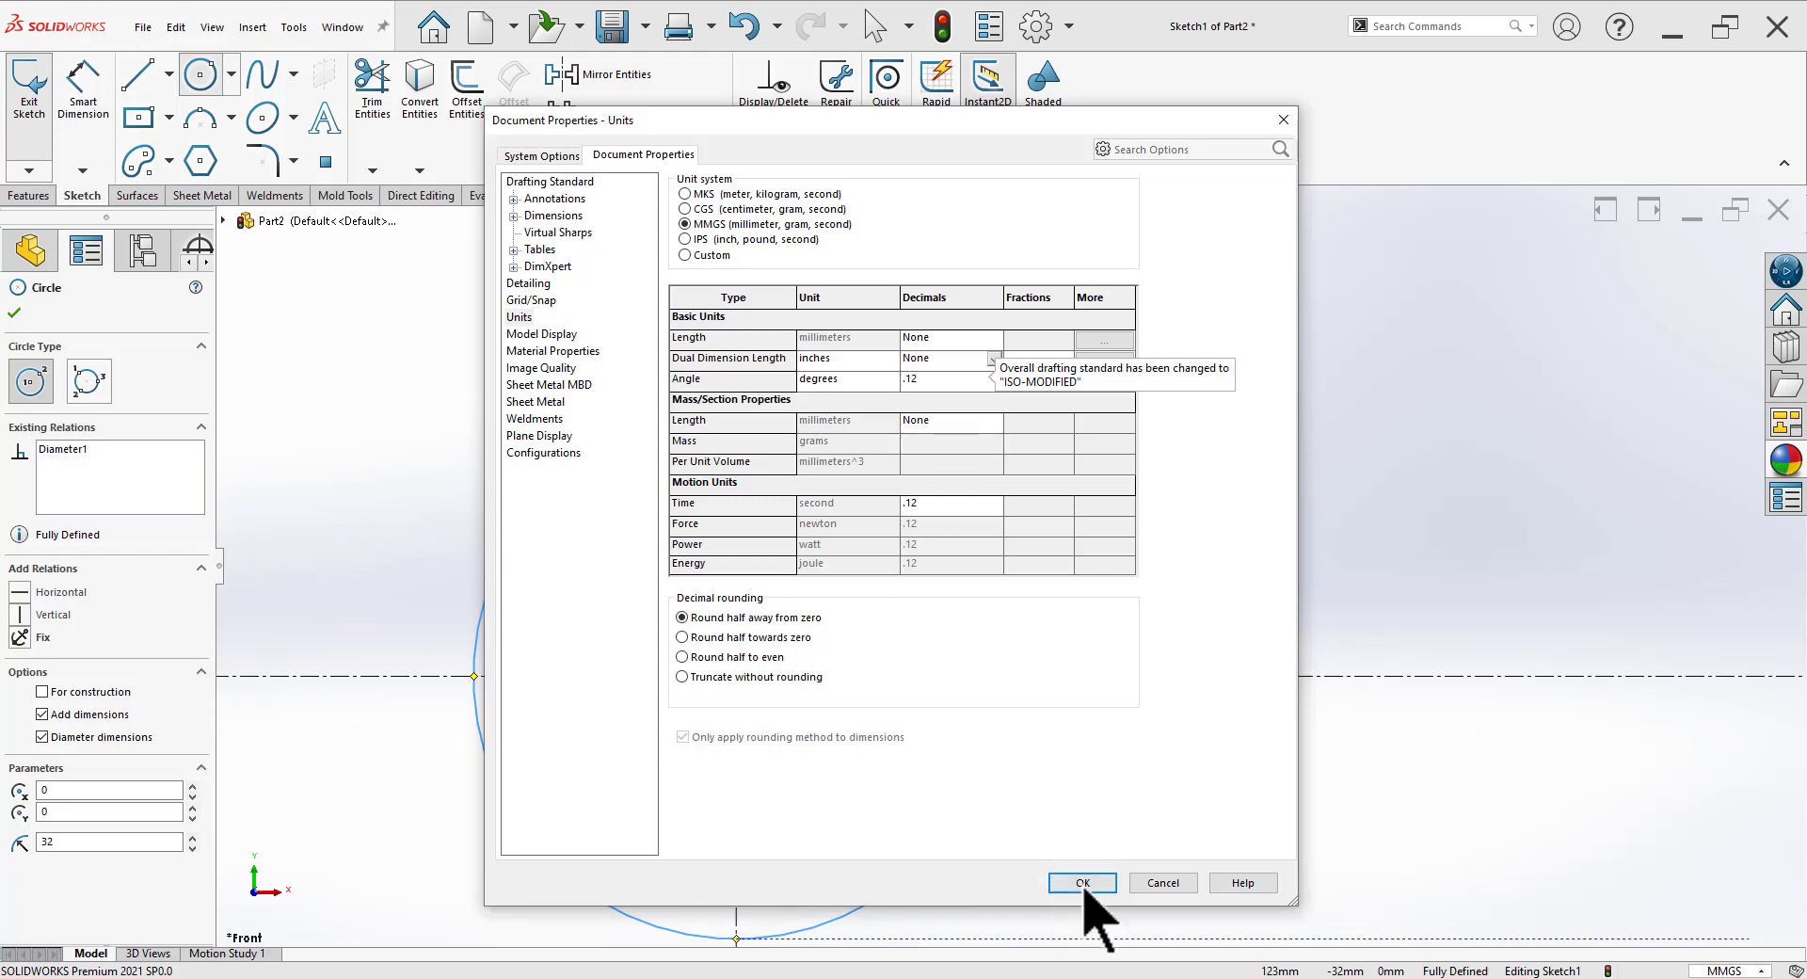
pyautogui.click(1083, 882)
pyautogui.press('f')
pyautogui.scroll(-3, 972, 766)
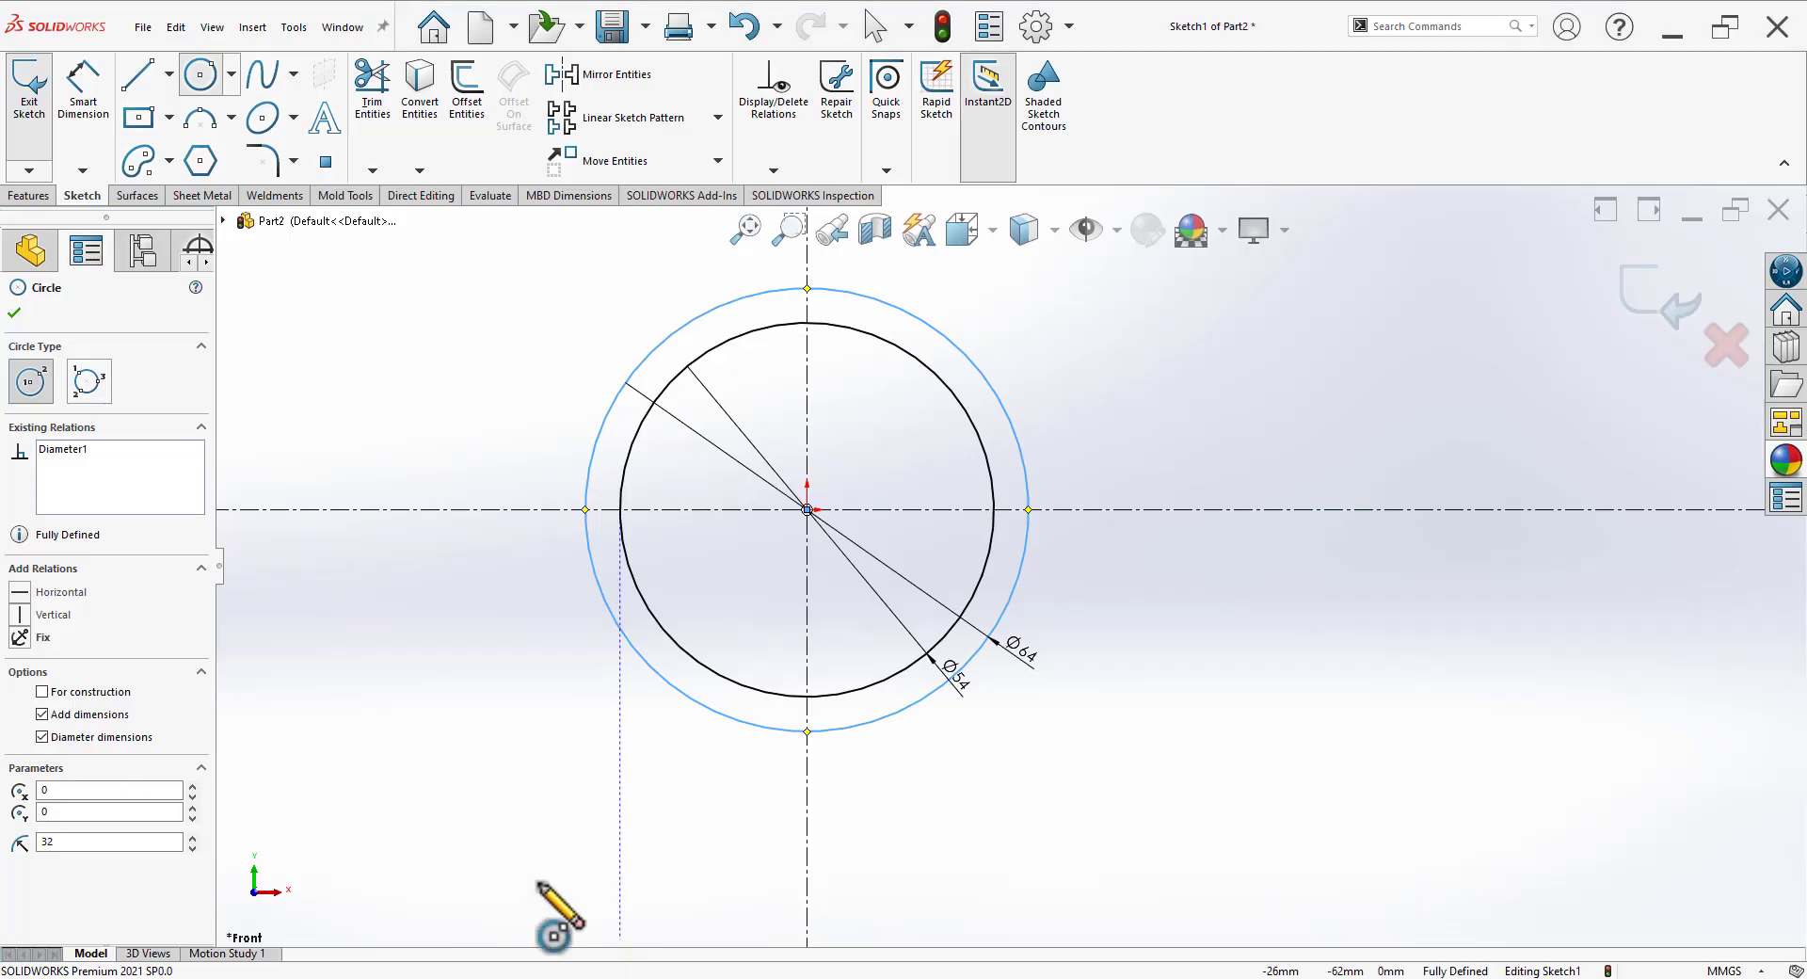
# Step: Add a Ø113 construction circle centred on the origin
pyautogui.click(107, 692)
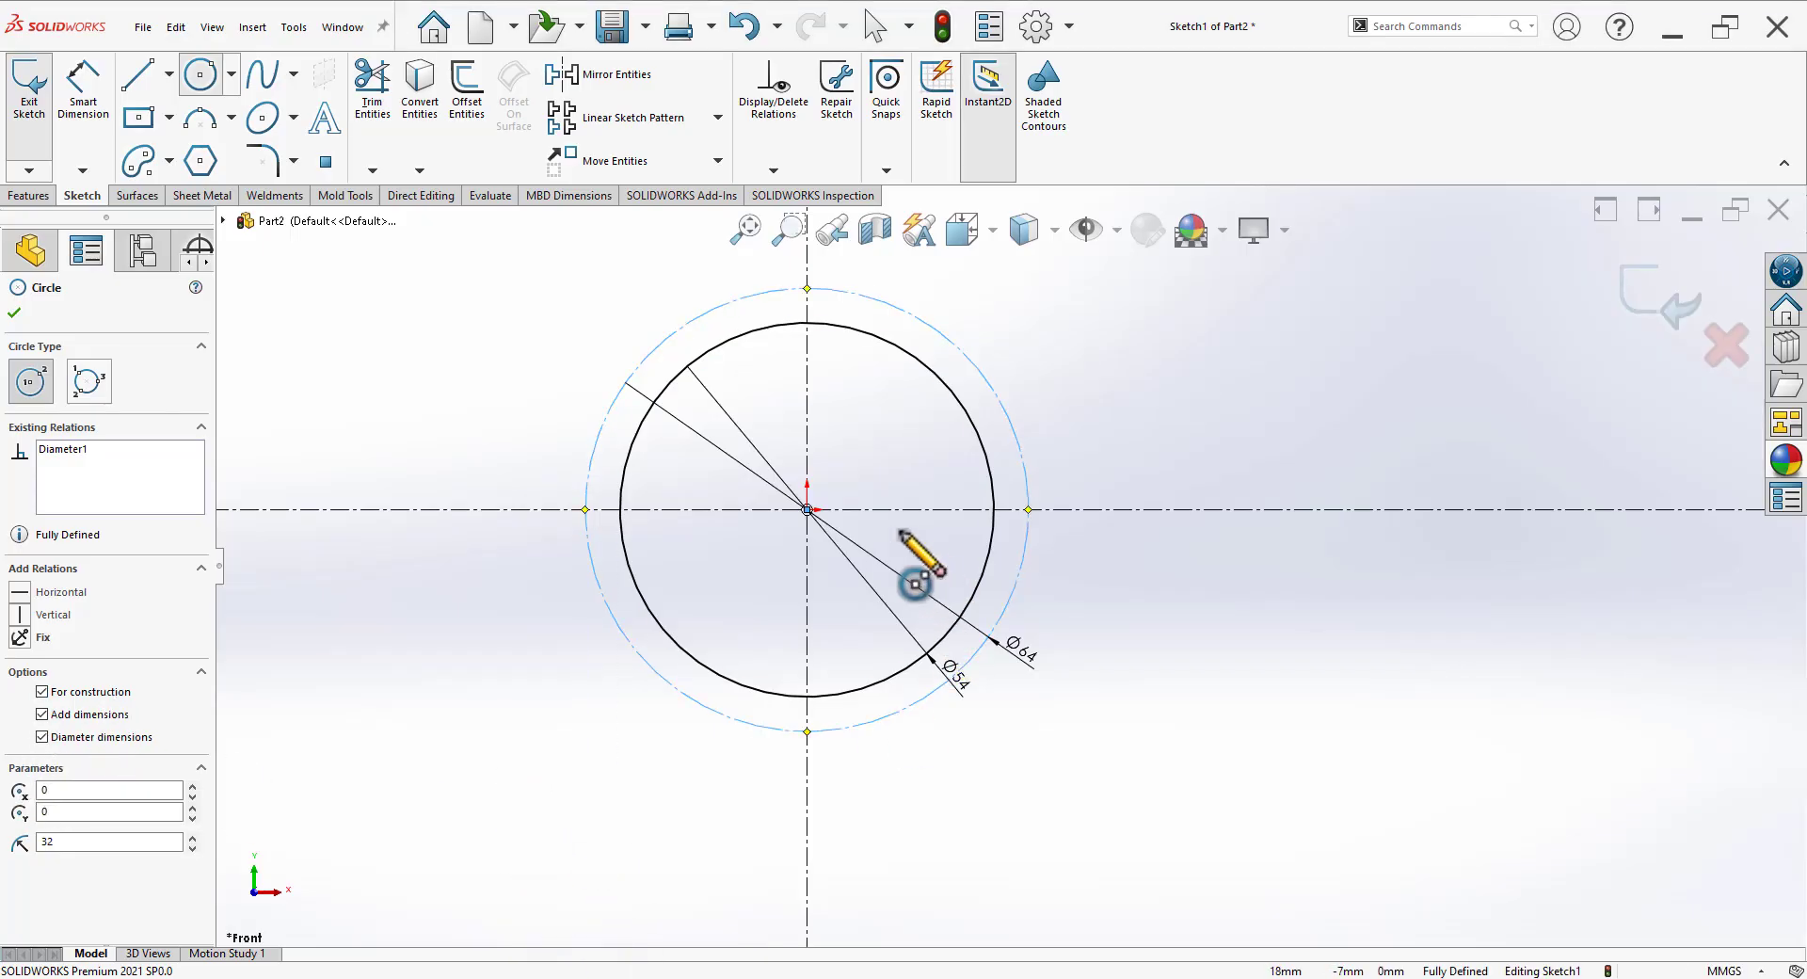
pyautogui.click(43, 693)
pyautogui.click(807, 510)
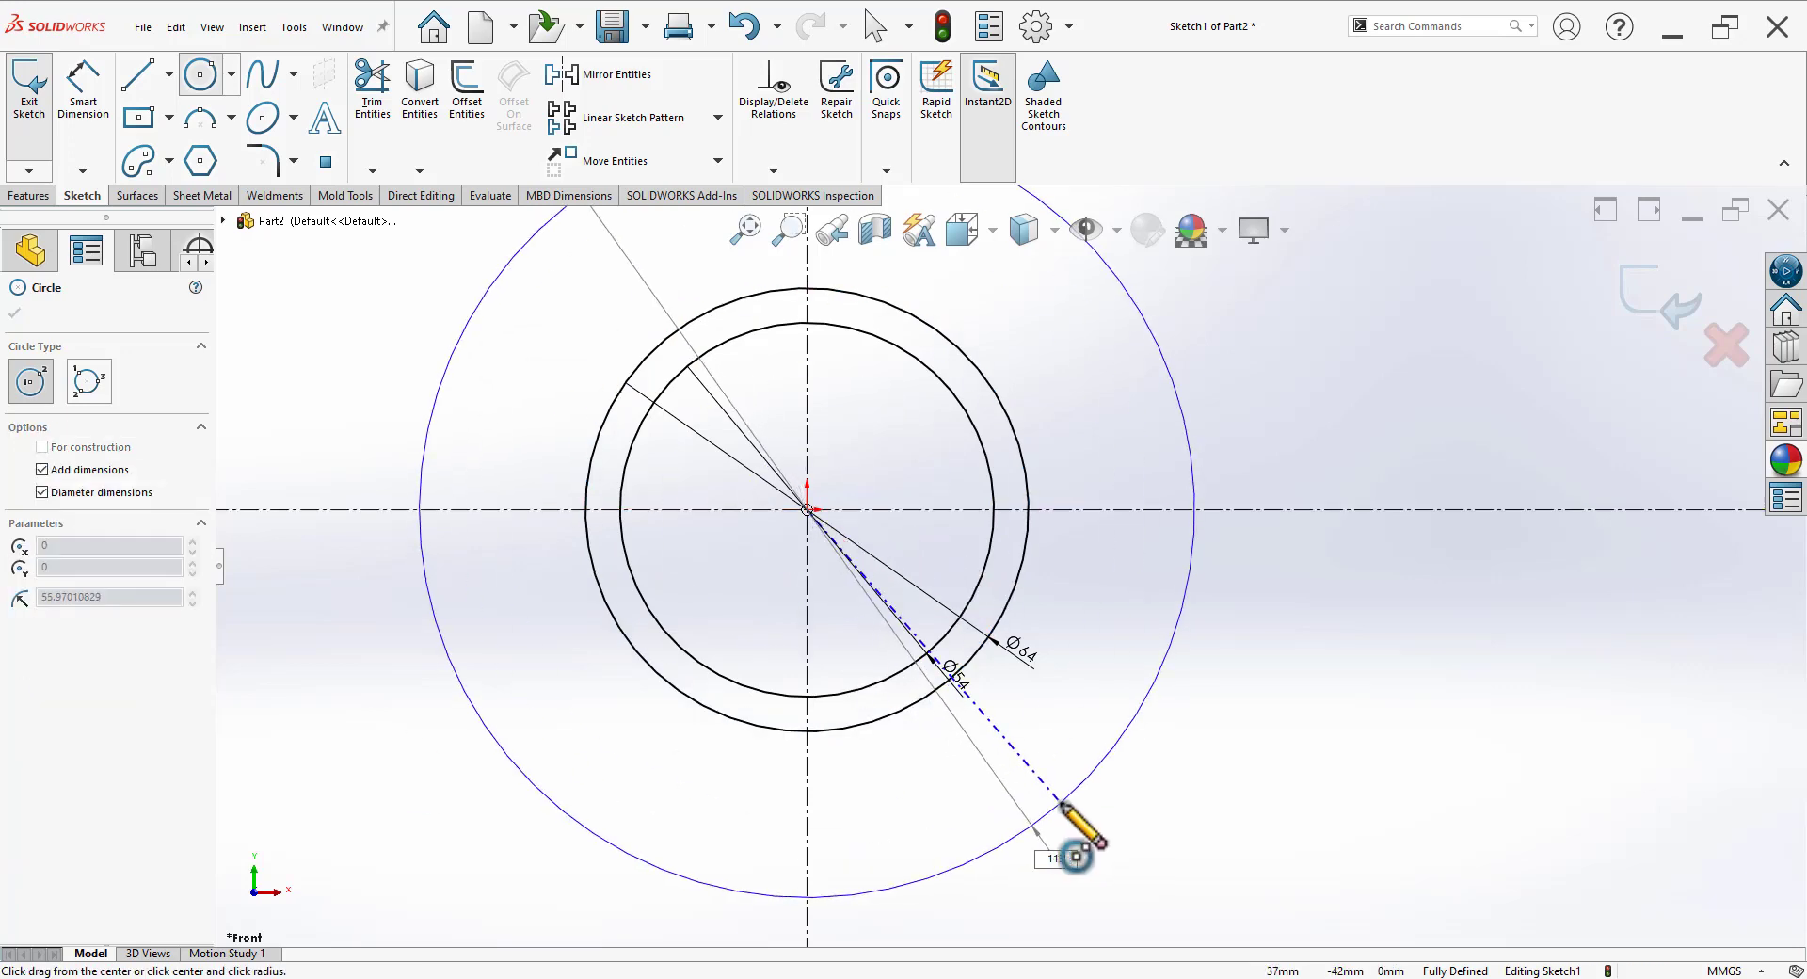
pyautogui.click(1062, 803)
pyautogui.click(94, 692)
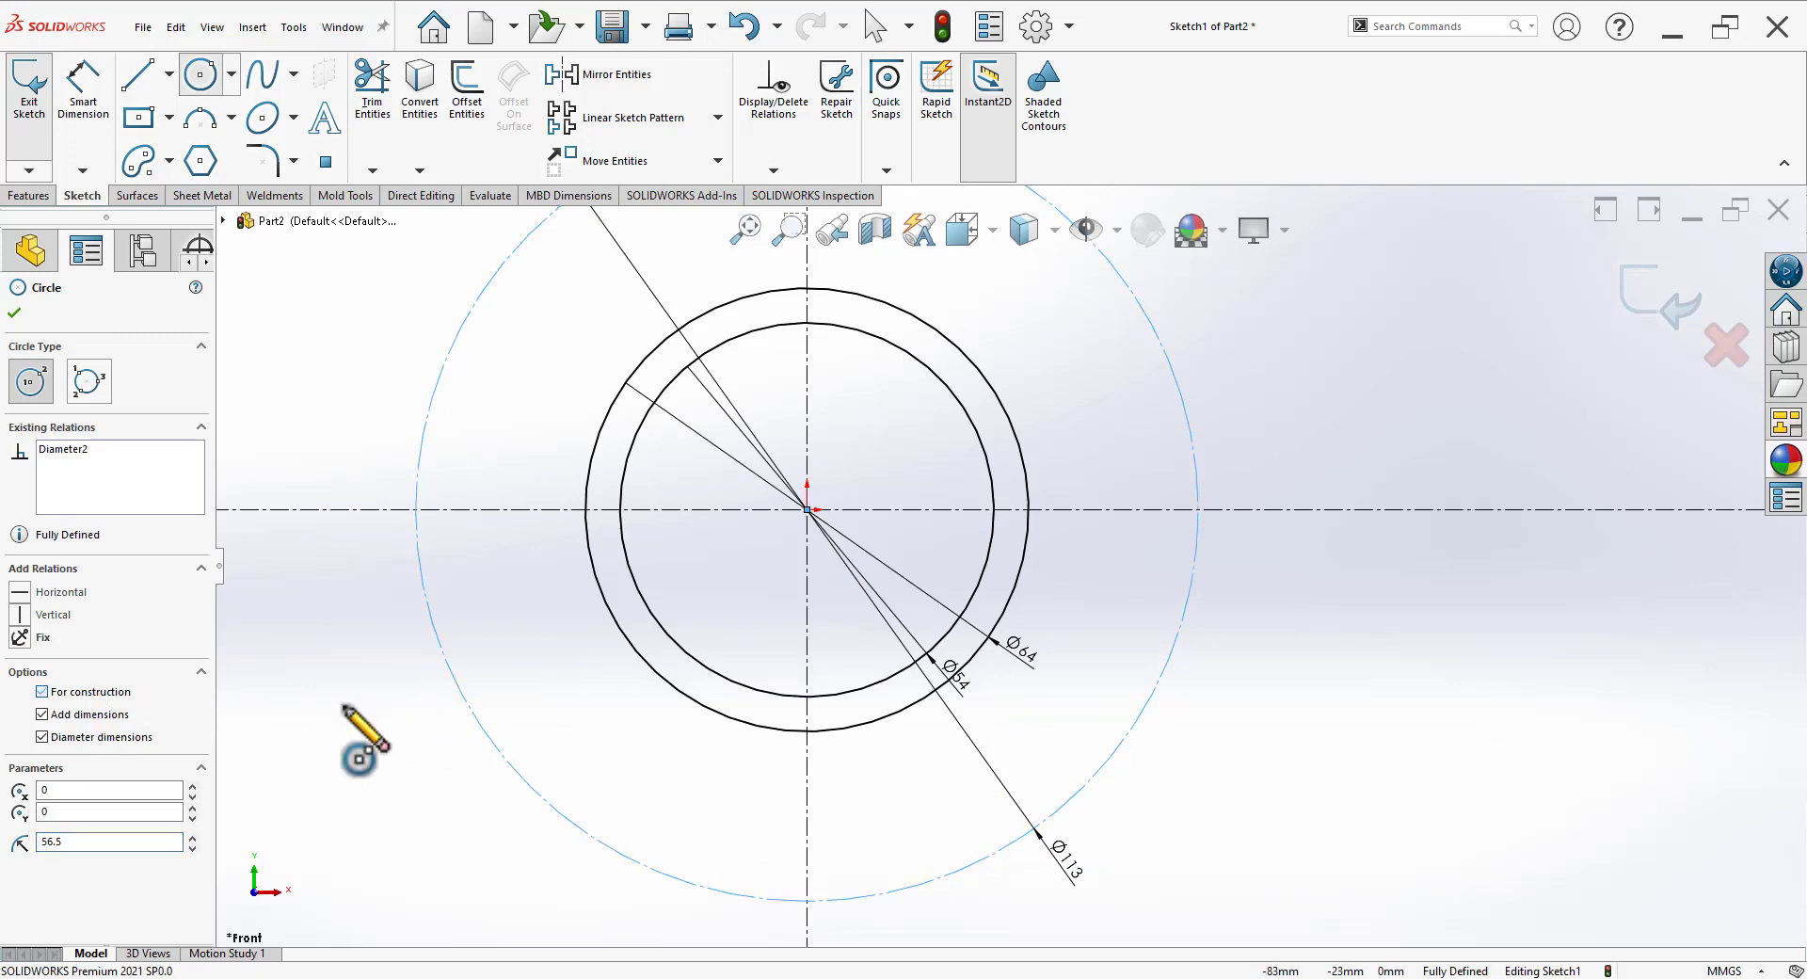
pyautogui.press('z')
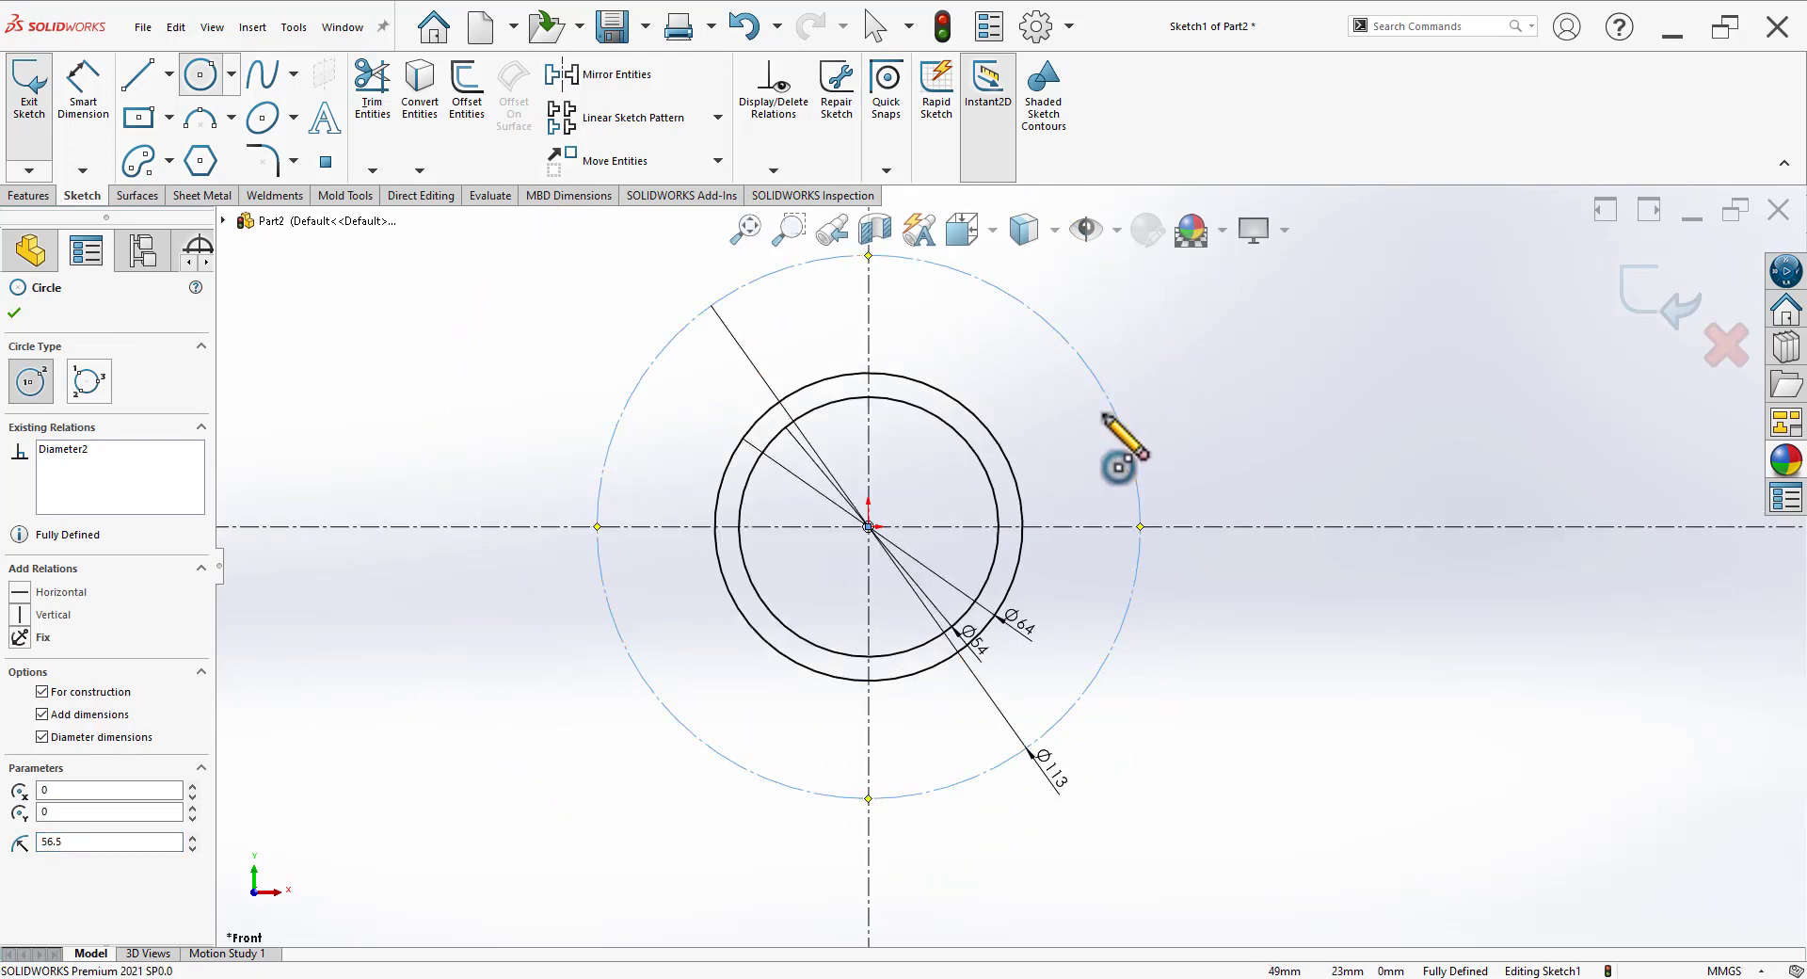
pyautogui.press('Escape')
pyautogui.scroll(-2, 1209, 715)
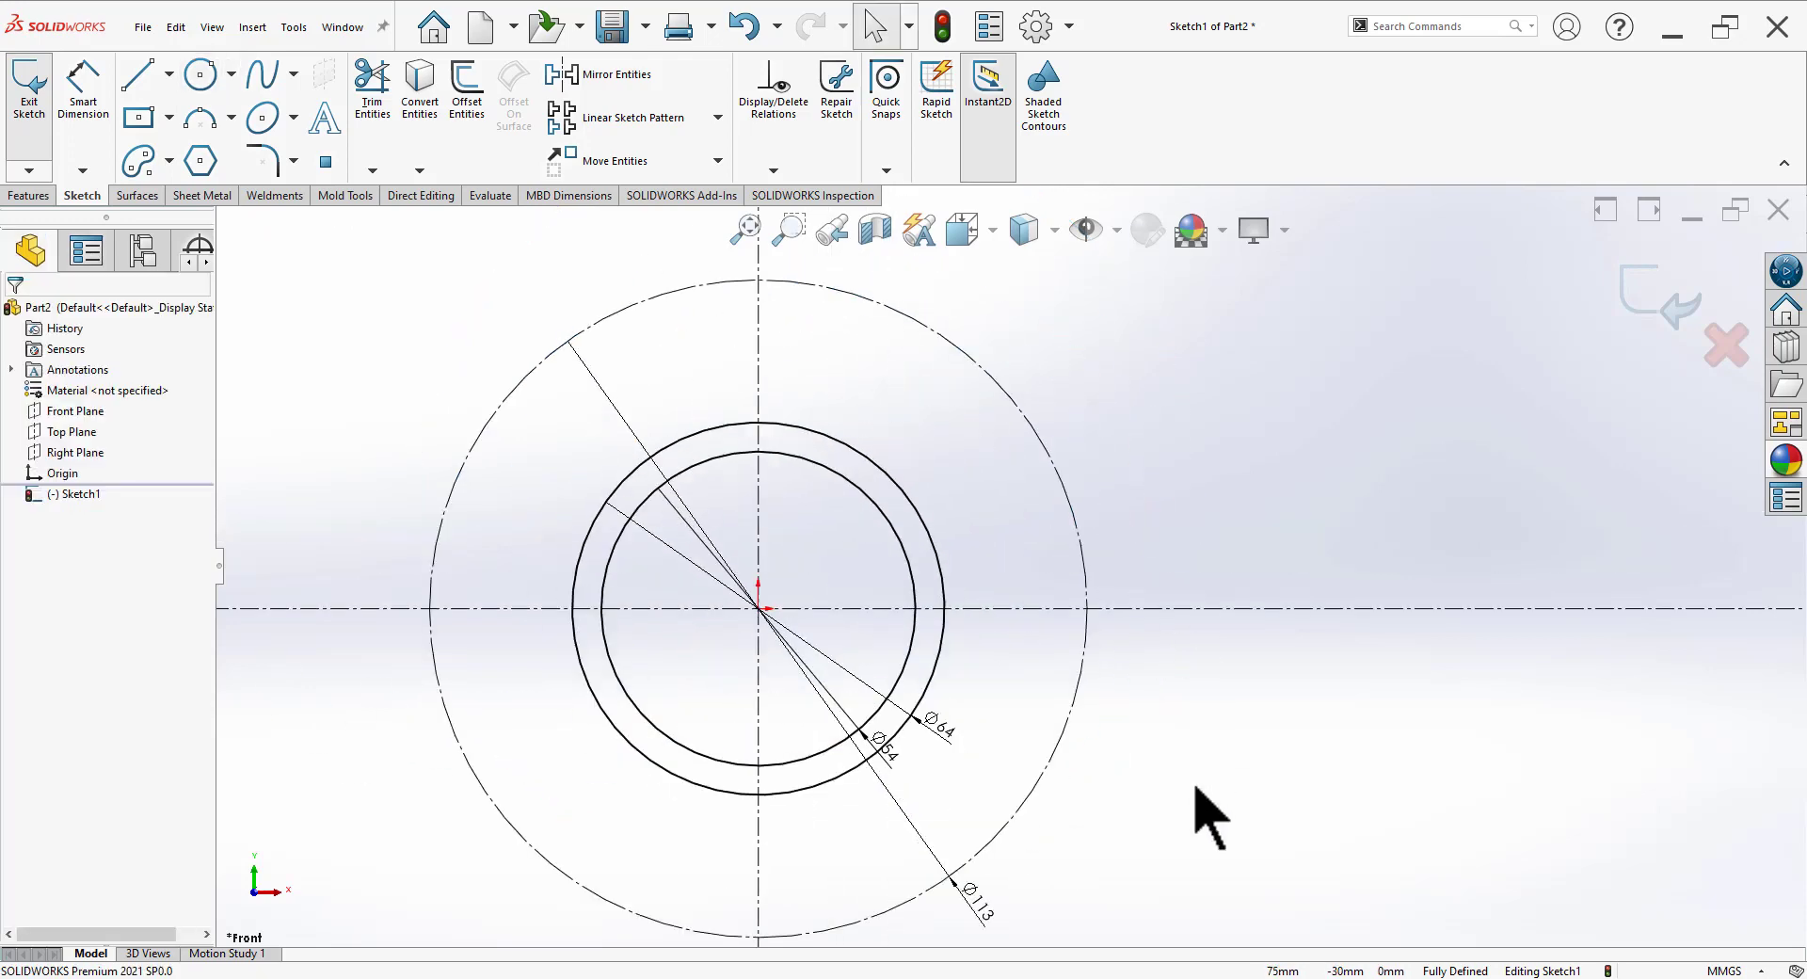
pyautogui.hotkey('alt', 'Tab')
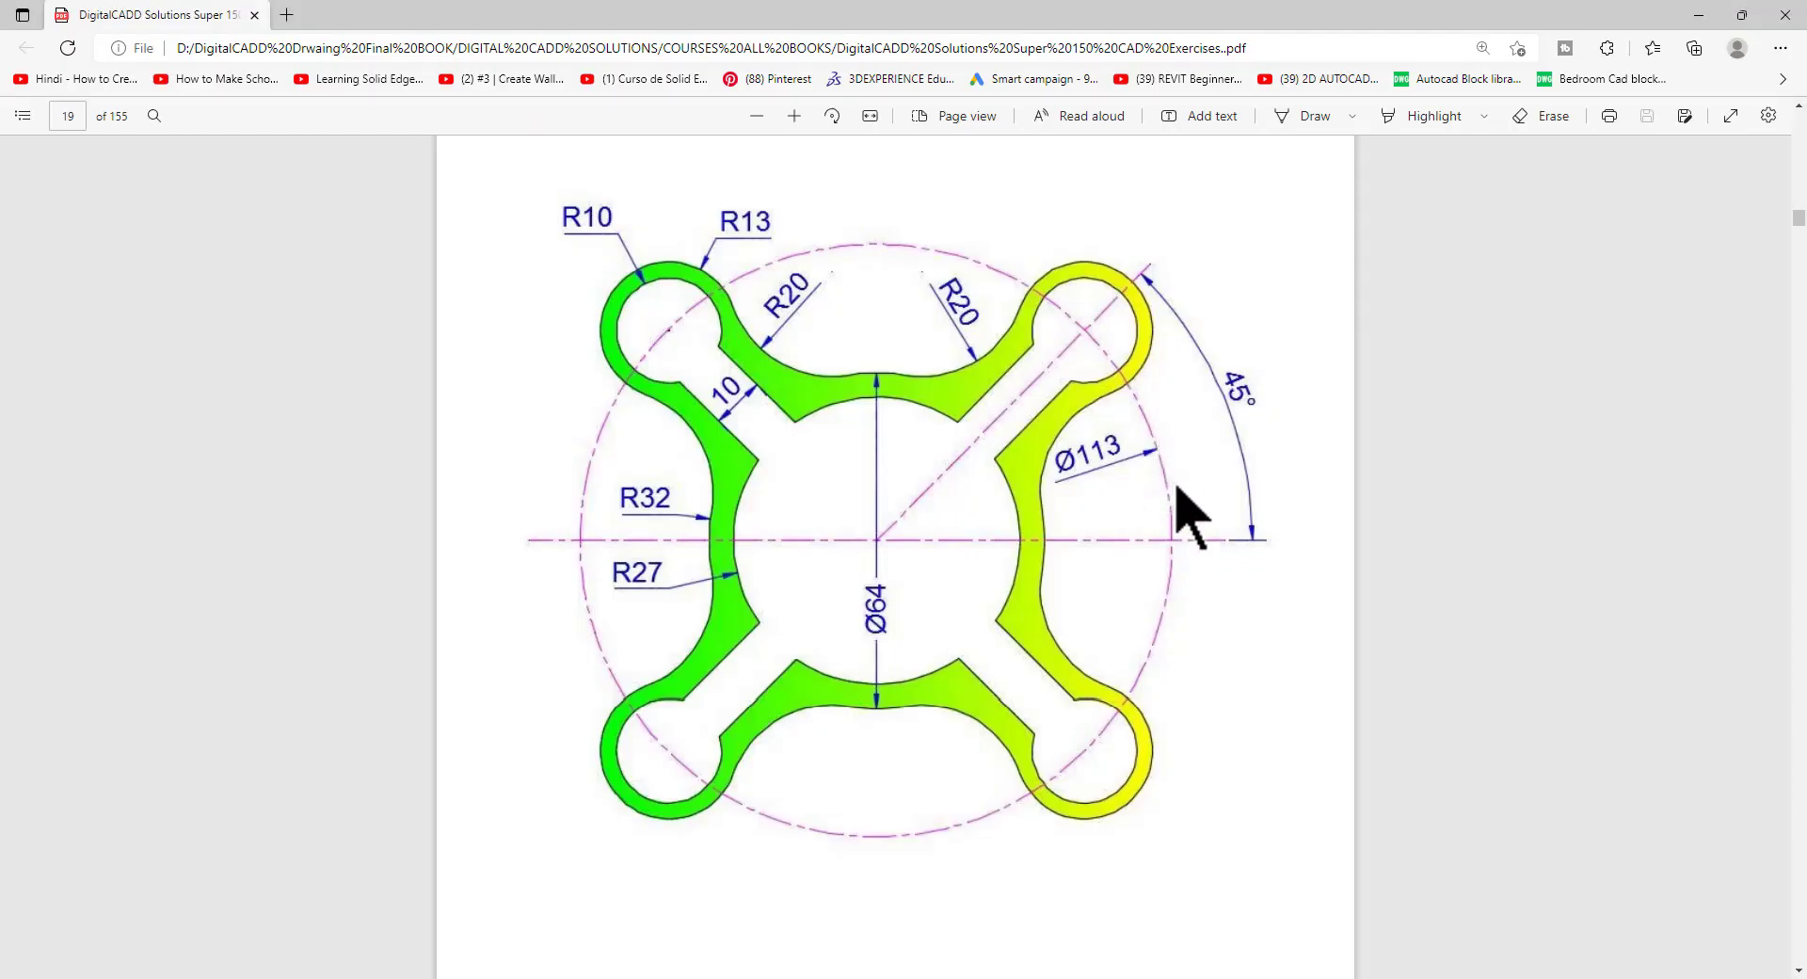
pyautogui.hotkey('alt', 'Tab')
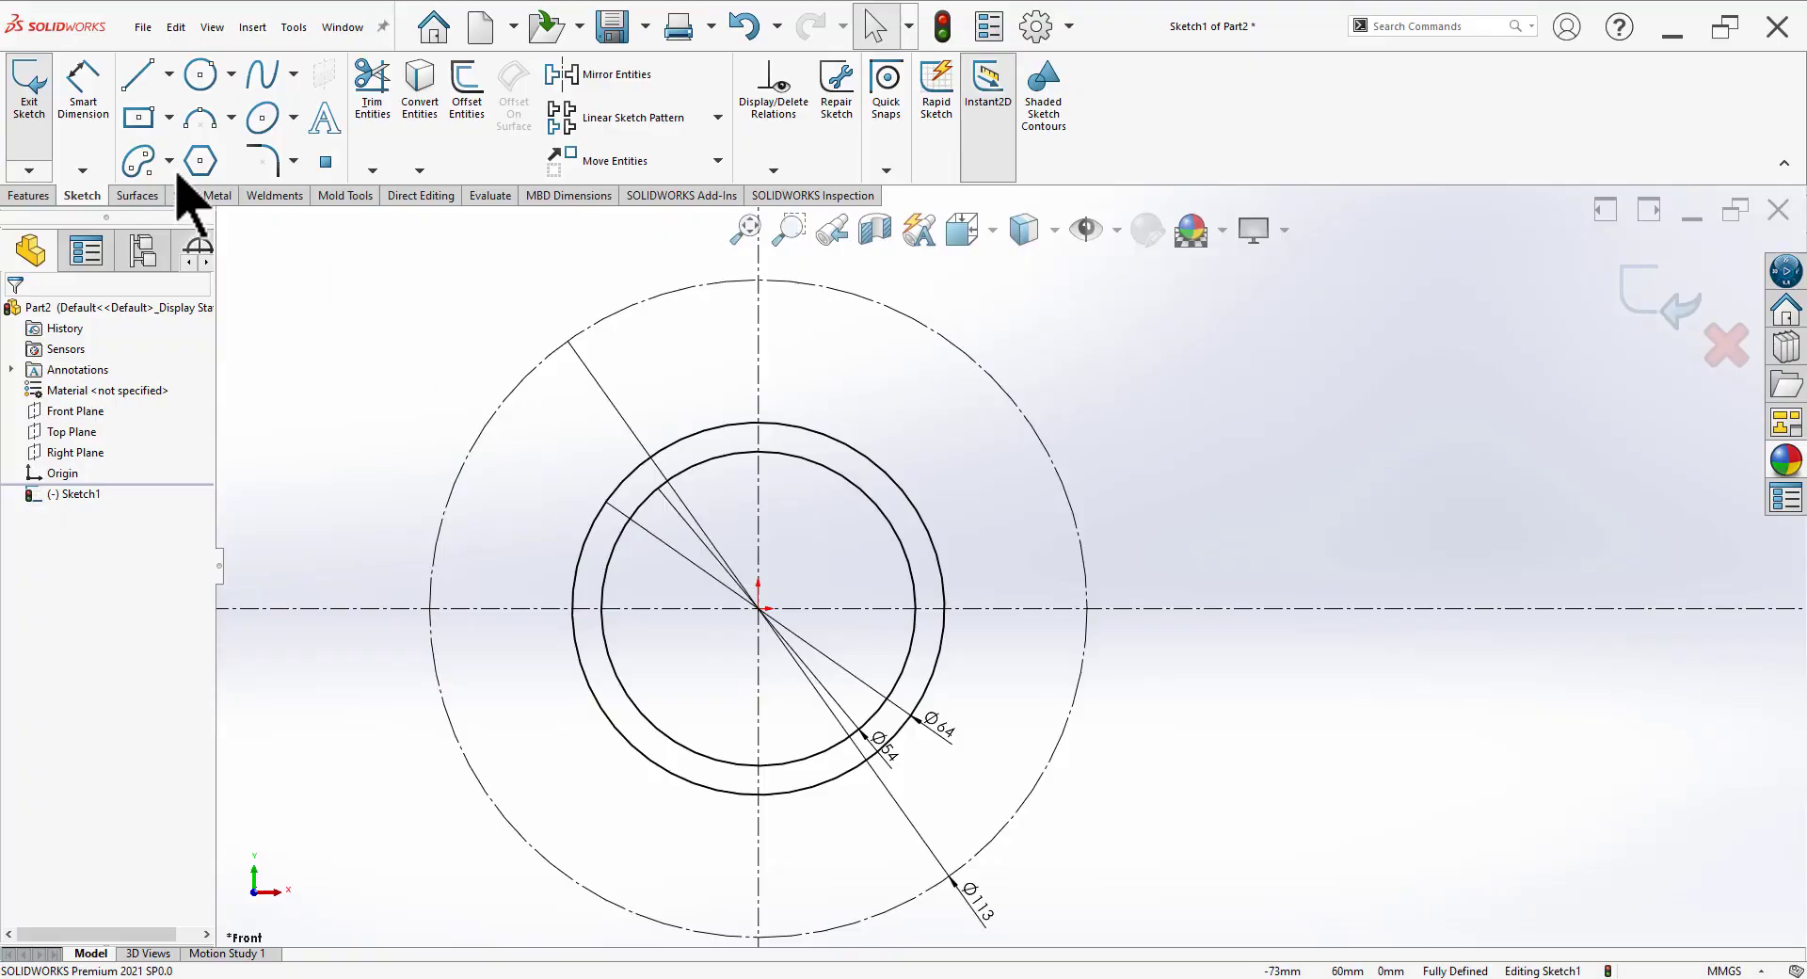
# Step: Draw a centreline from the origin to the Ø113 circle, dimensioned at 45° from horizontal
pyautogui.click(169, 73)
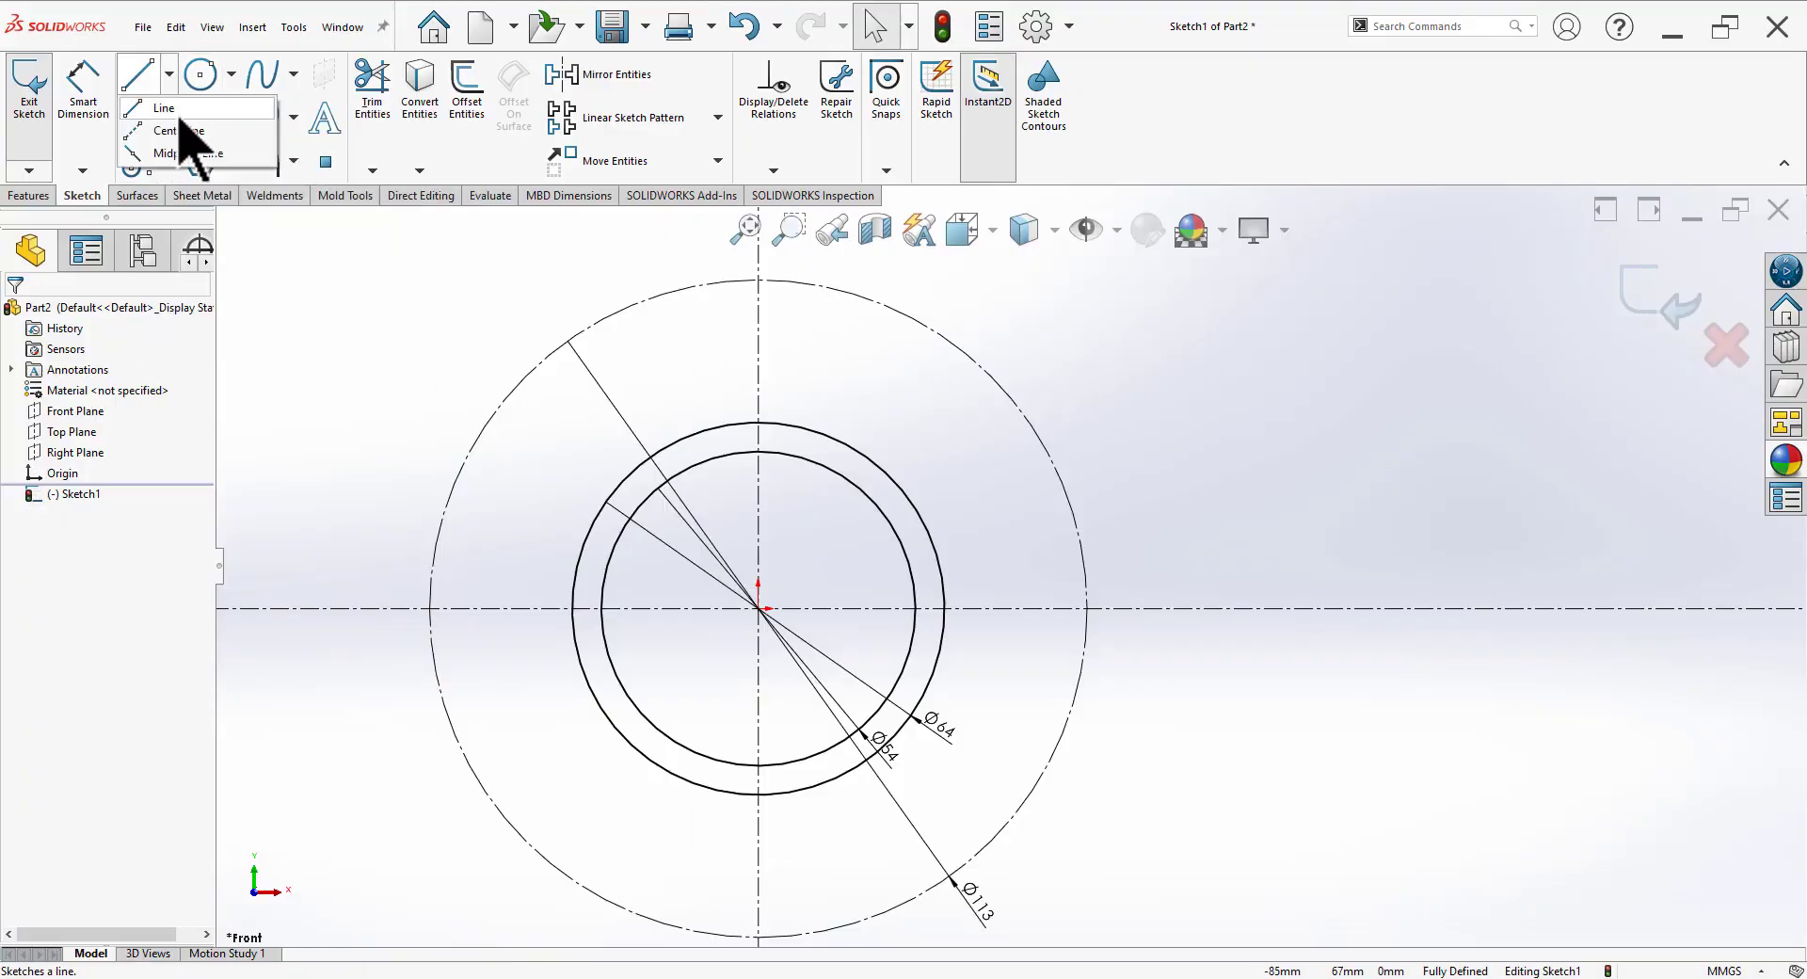
pyautogui.click(213, 142)
pyautogui.click(758, 609)
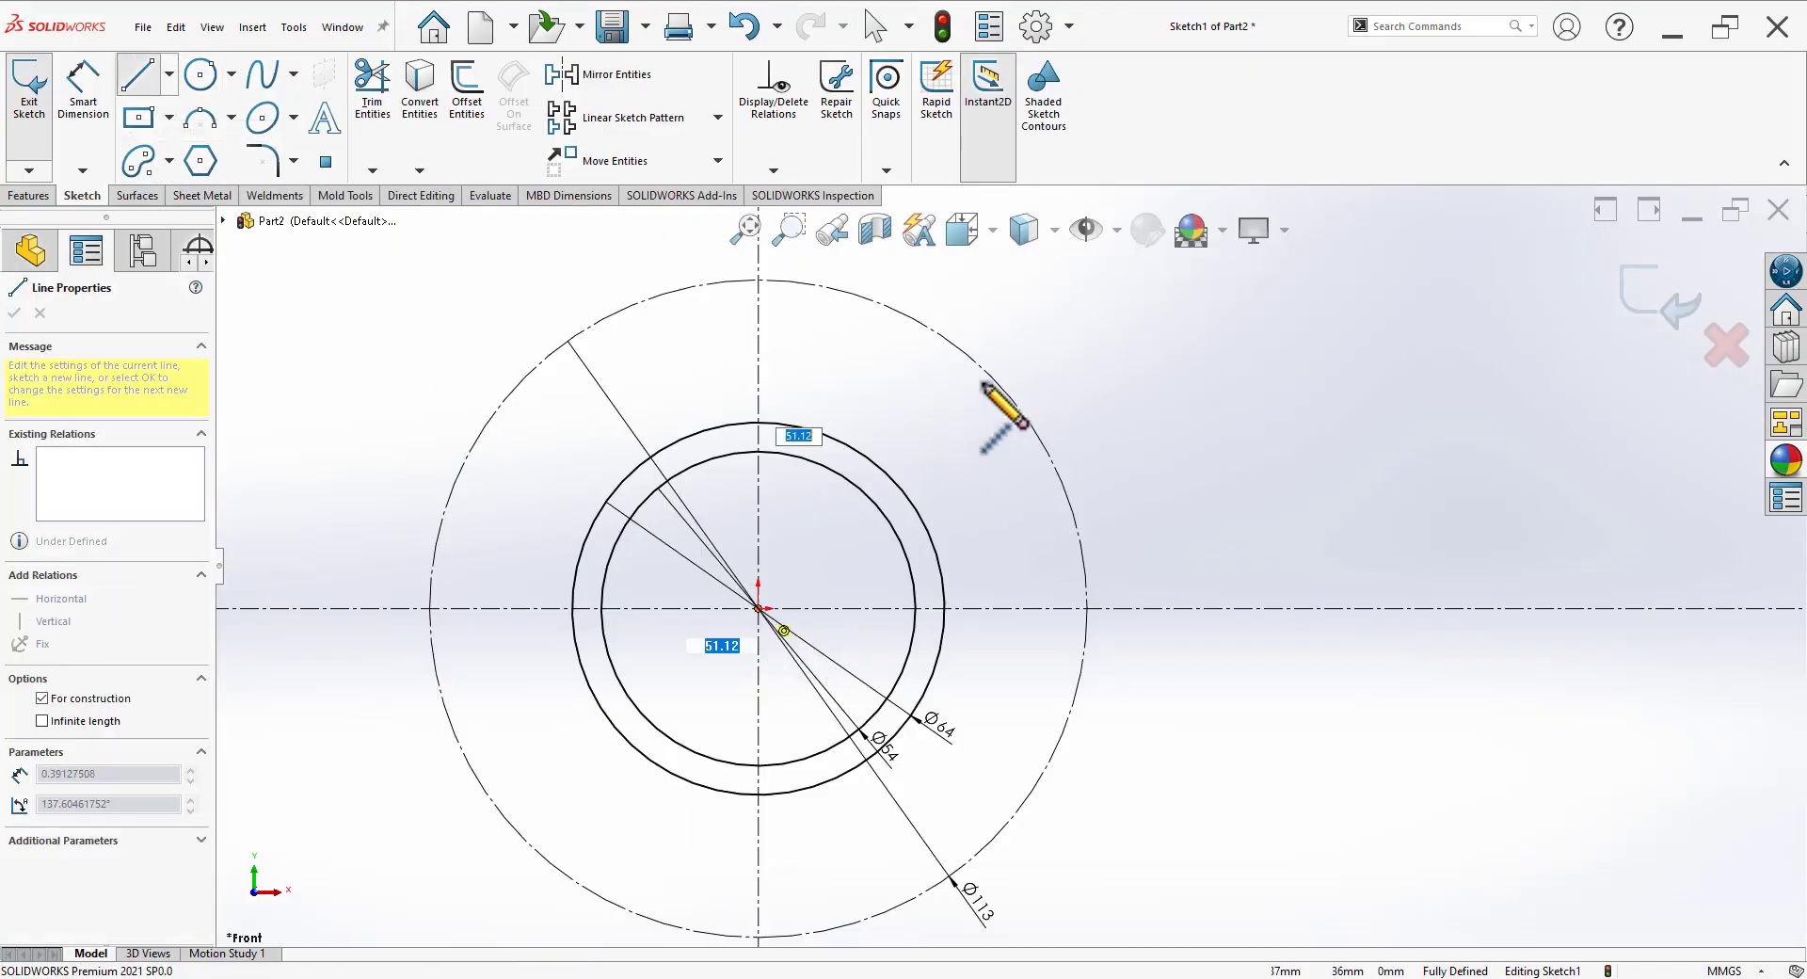
pyautogui.click(991, 375)
pyautogui.press('Escape')
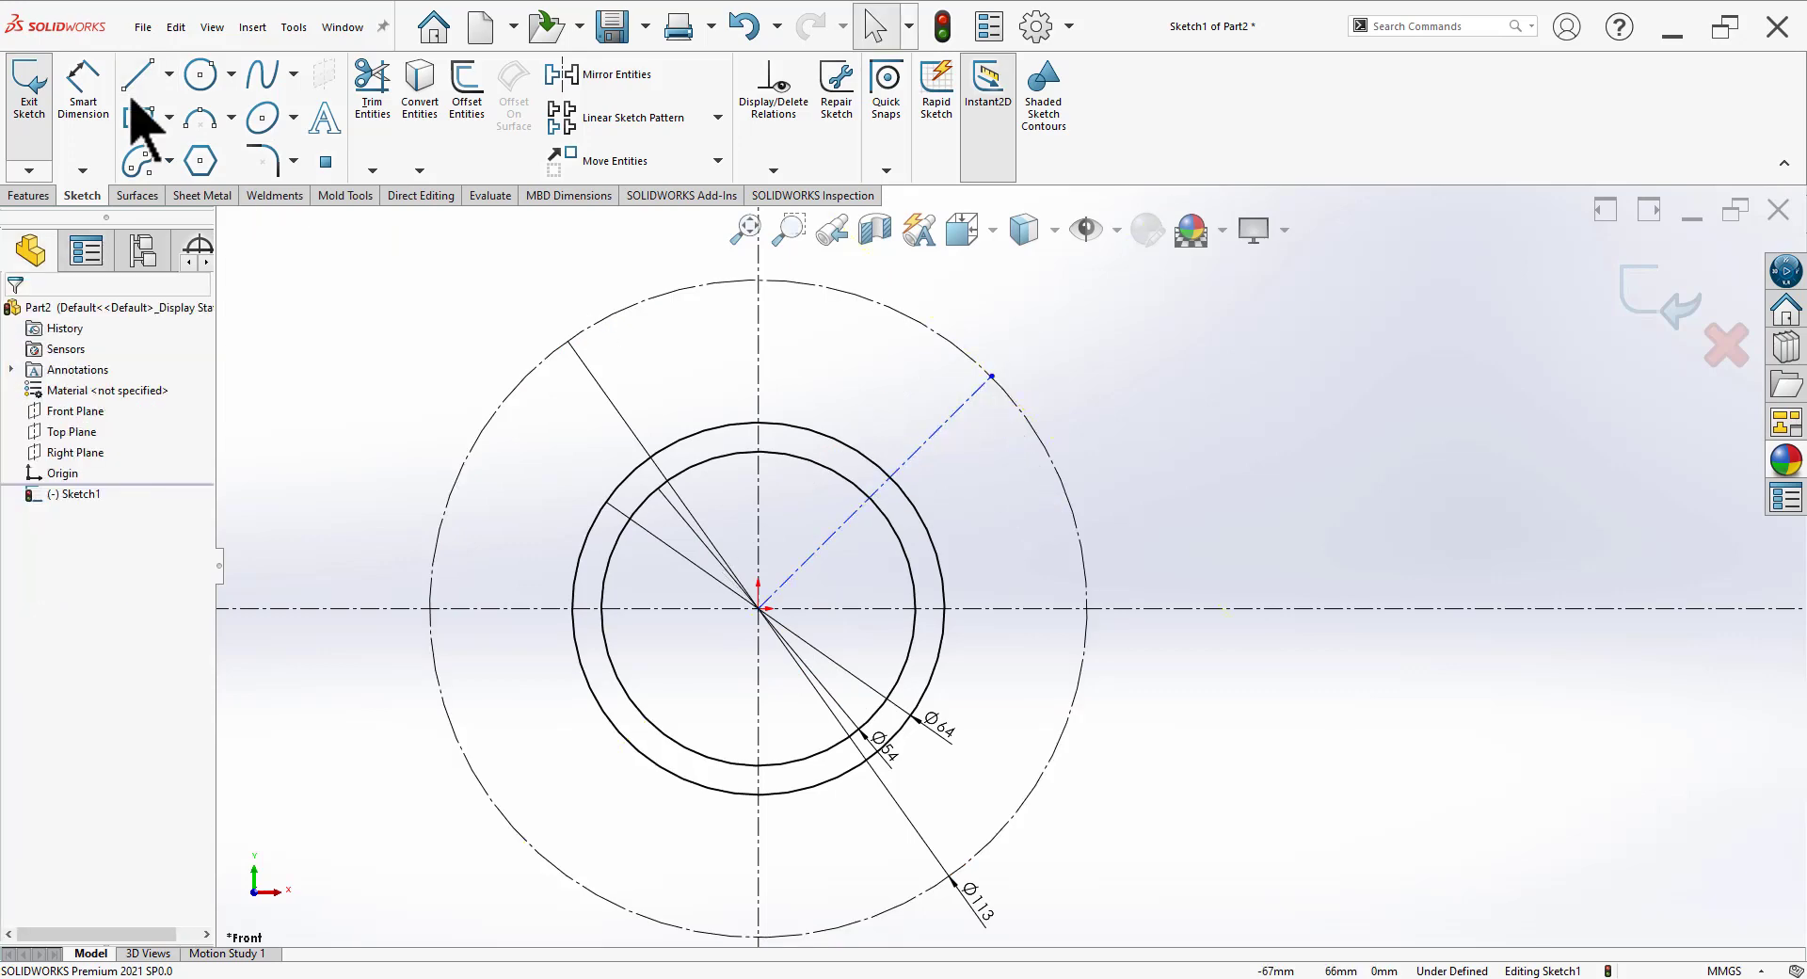
pyautogui.click(87, 96)
pyautogui.click(955, 413)
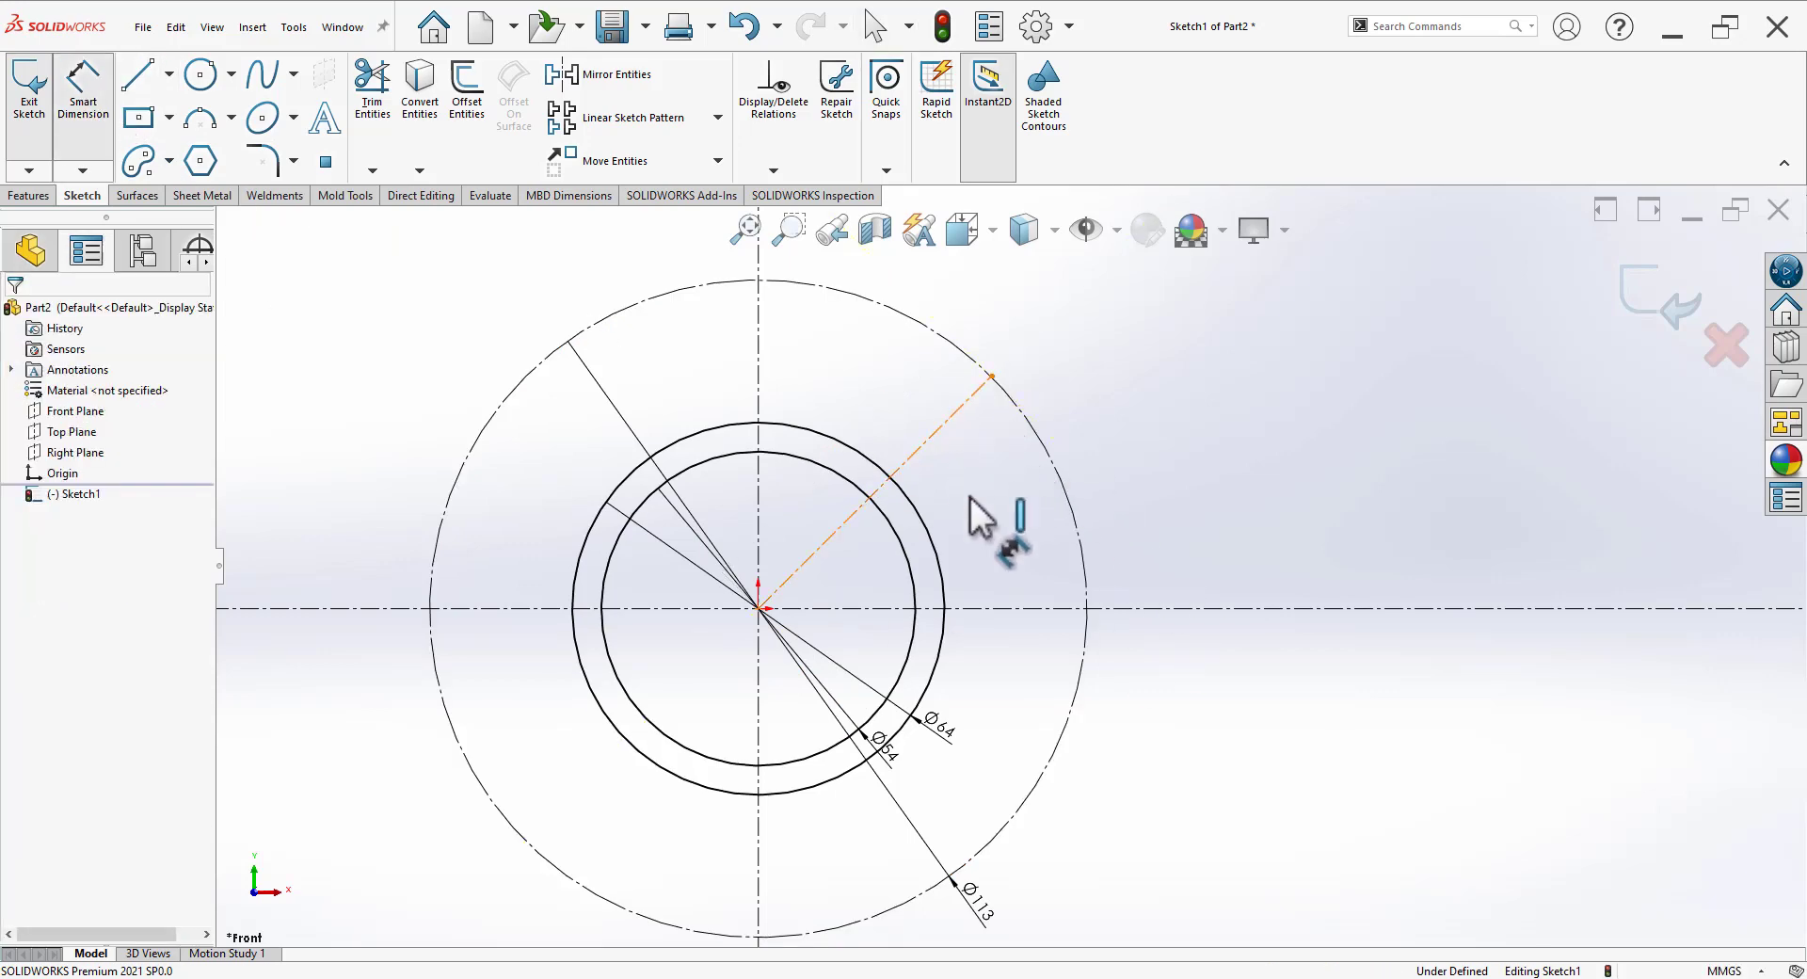
pyautogui.click(1004, 608)
pyautogui.click(993, 543)
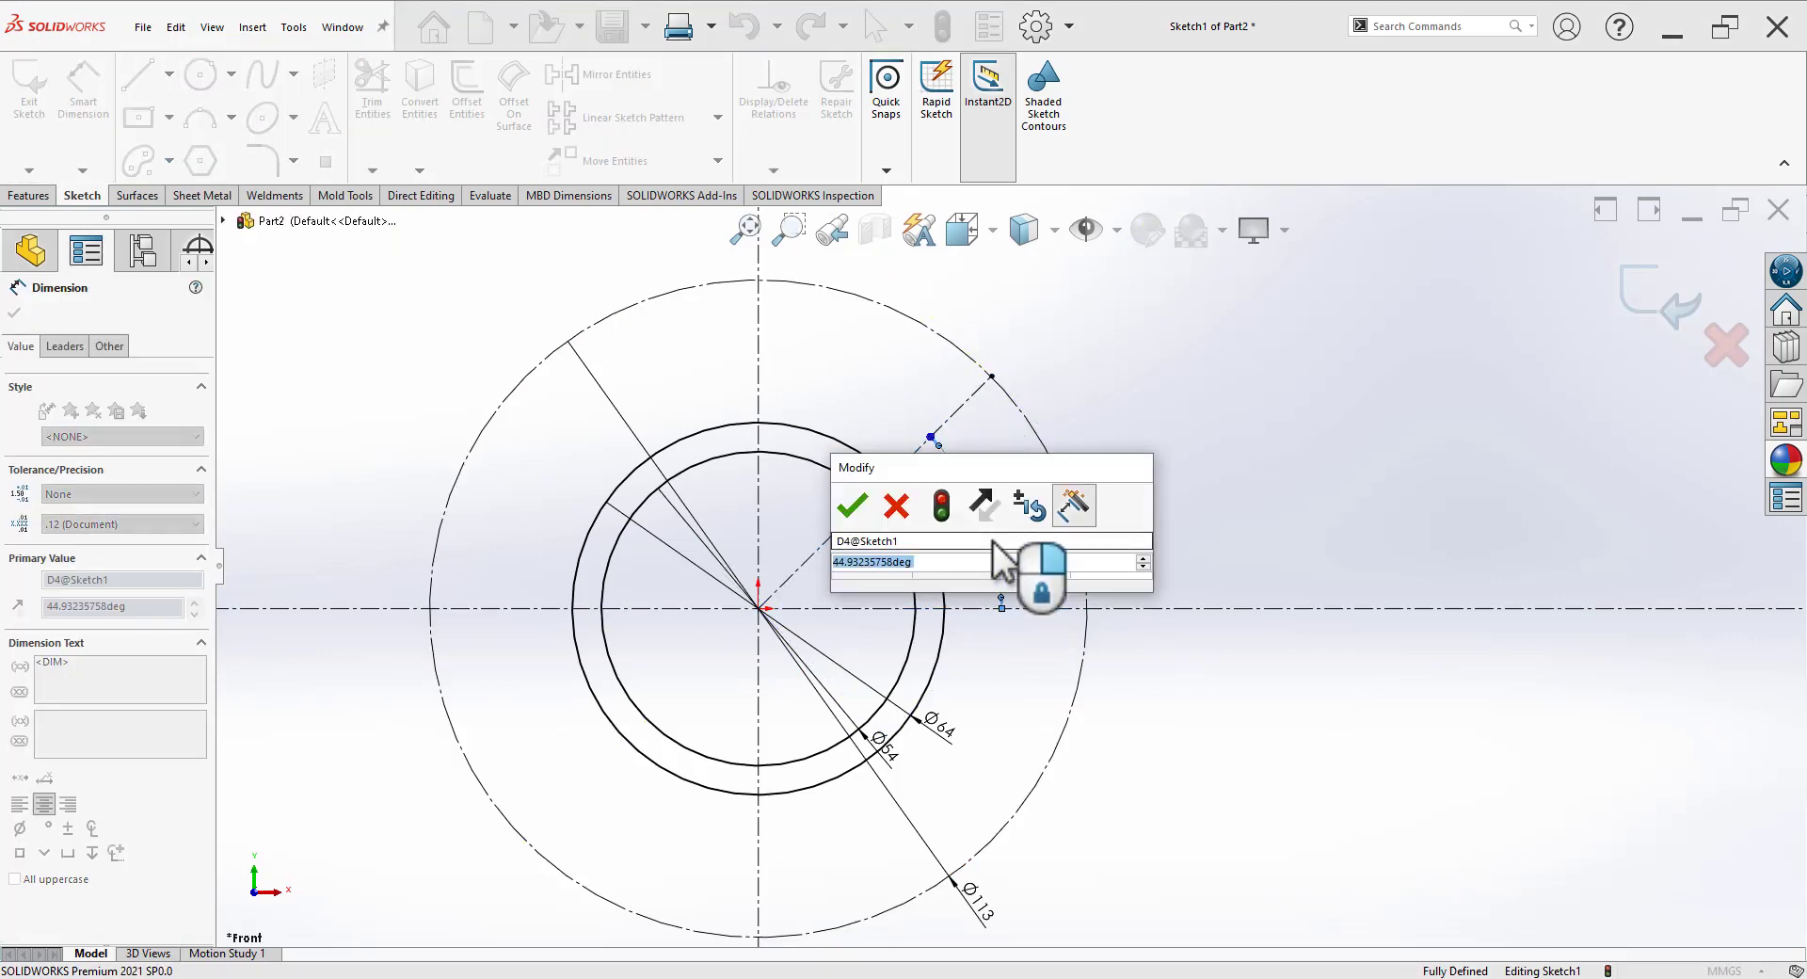
pyautogui.write('45')
pyautogui.press('Return')
pyautogui.press('Escape')
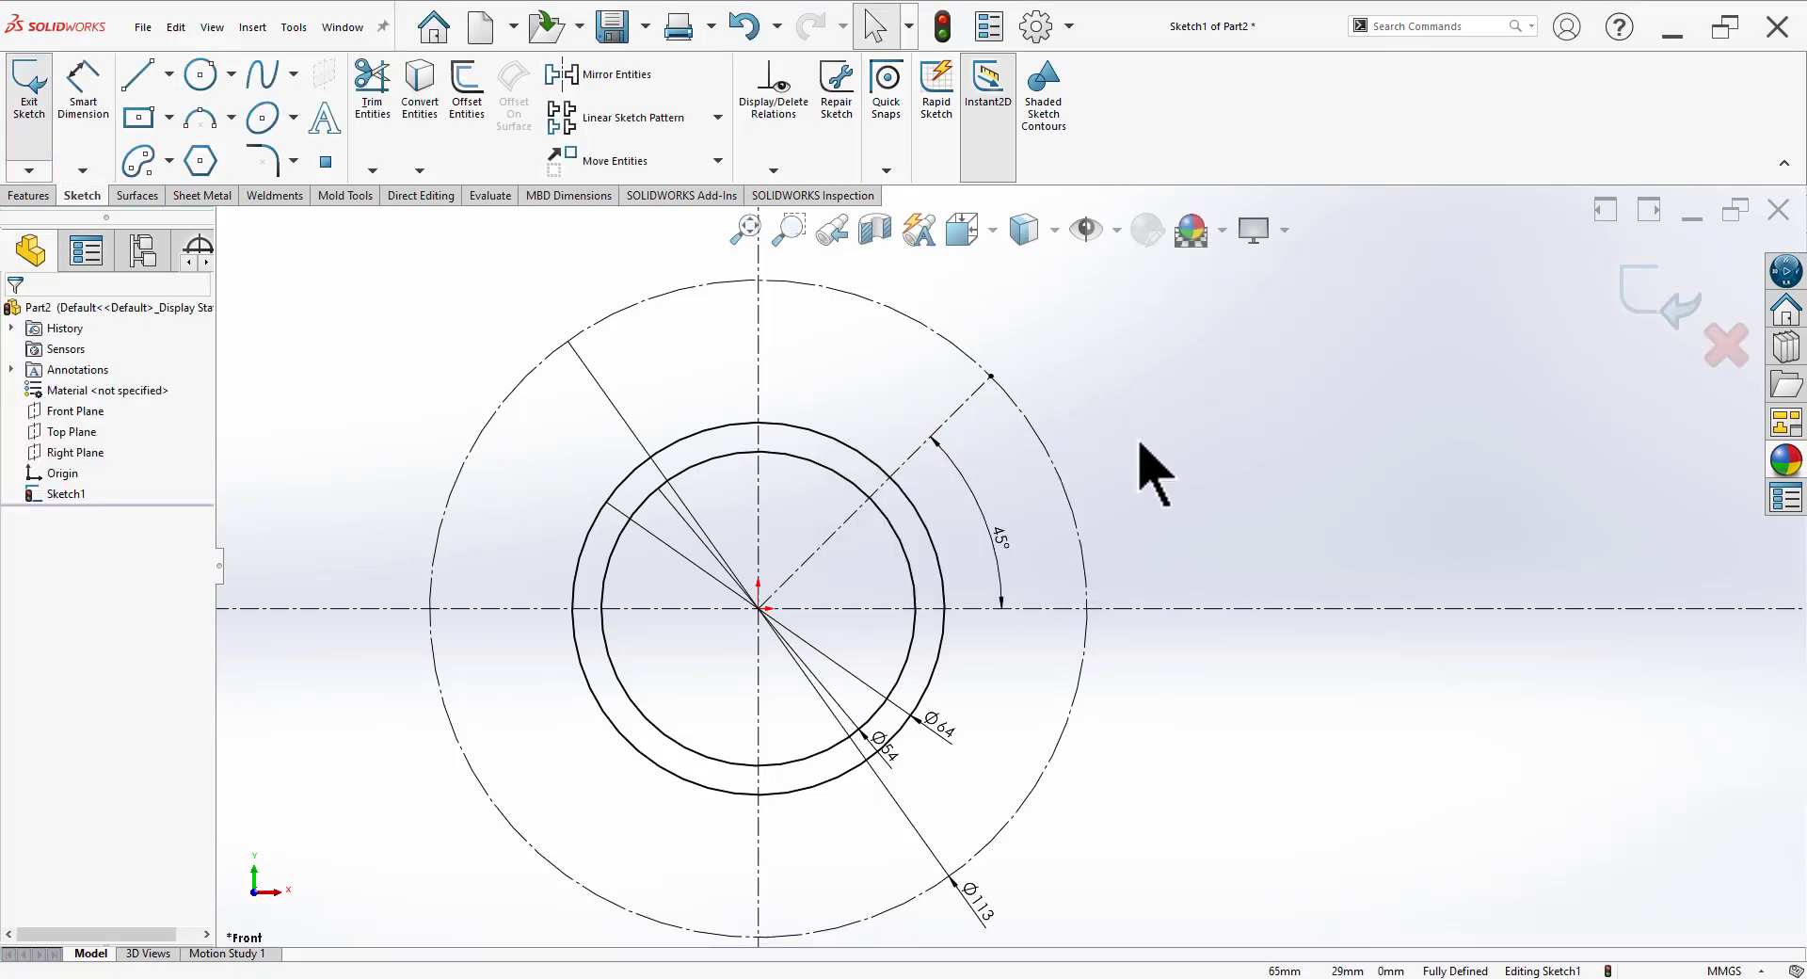
# Step: Draw two concentric circles where the 45° centreline meets the Ø113 circle
pyautogui.click(202, 75)
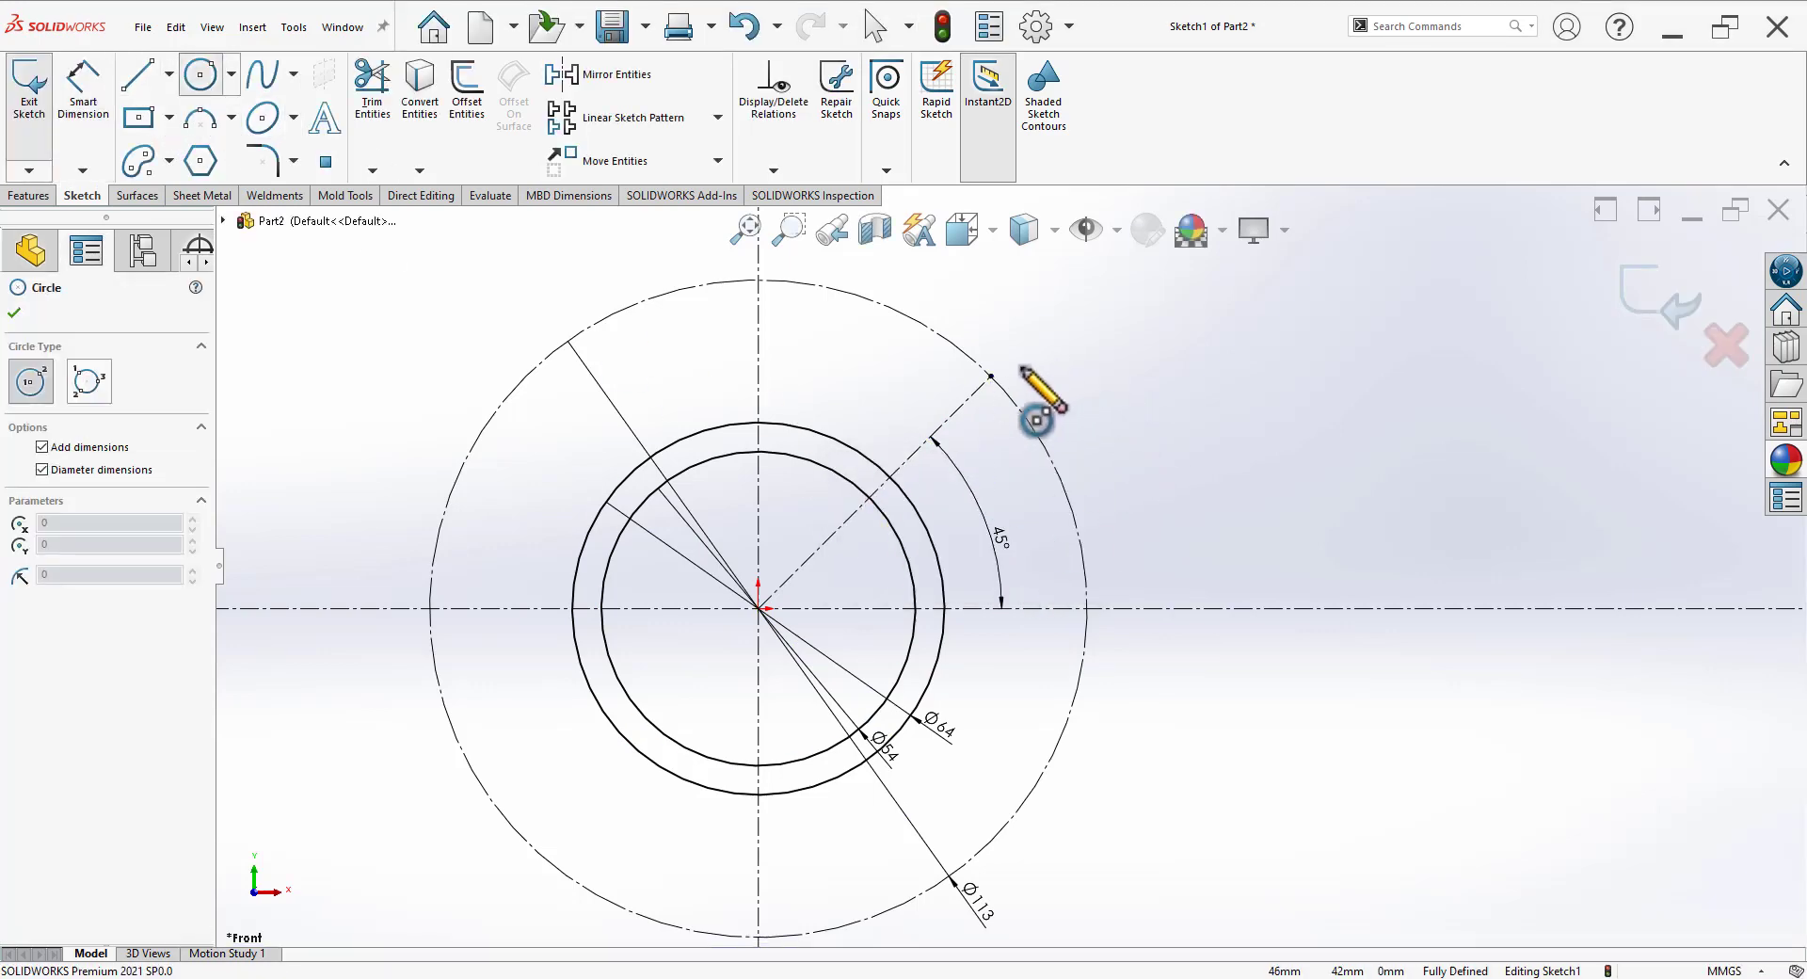
pyautogui.click(991, 376)
pyautogui.click(1062, 429)
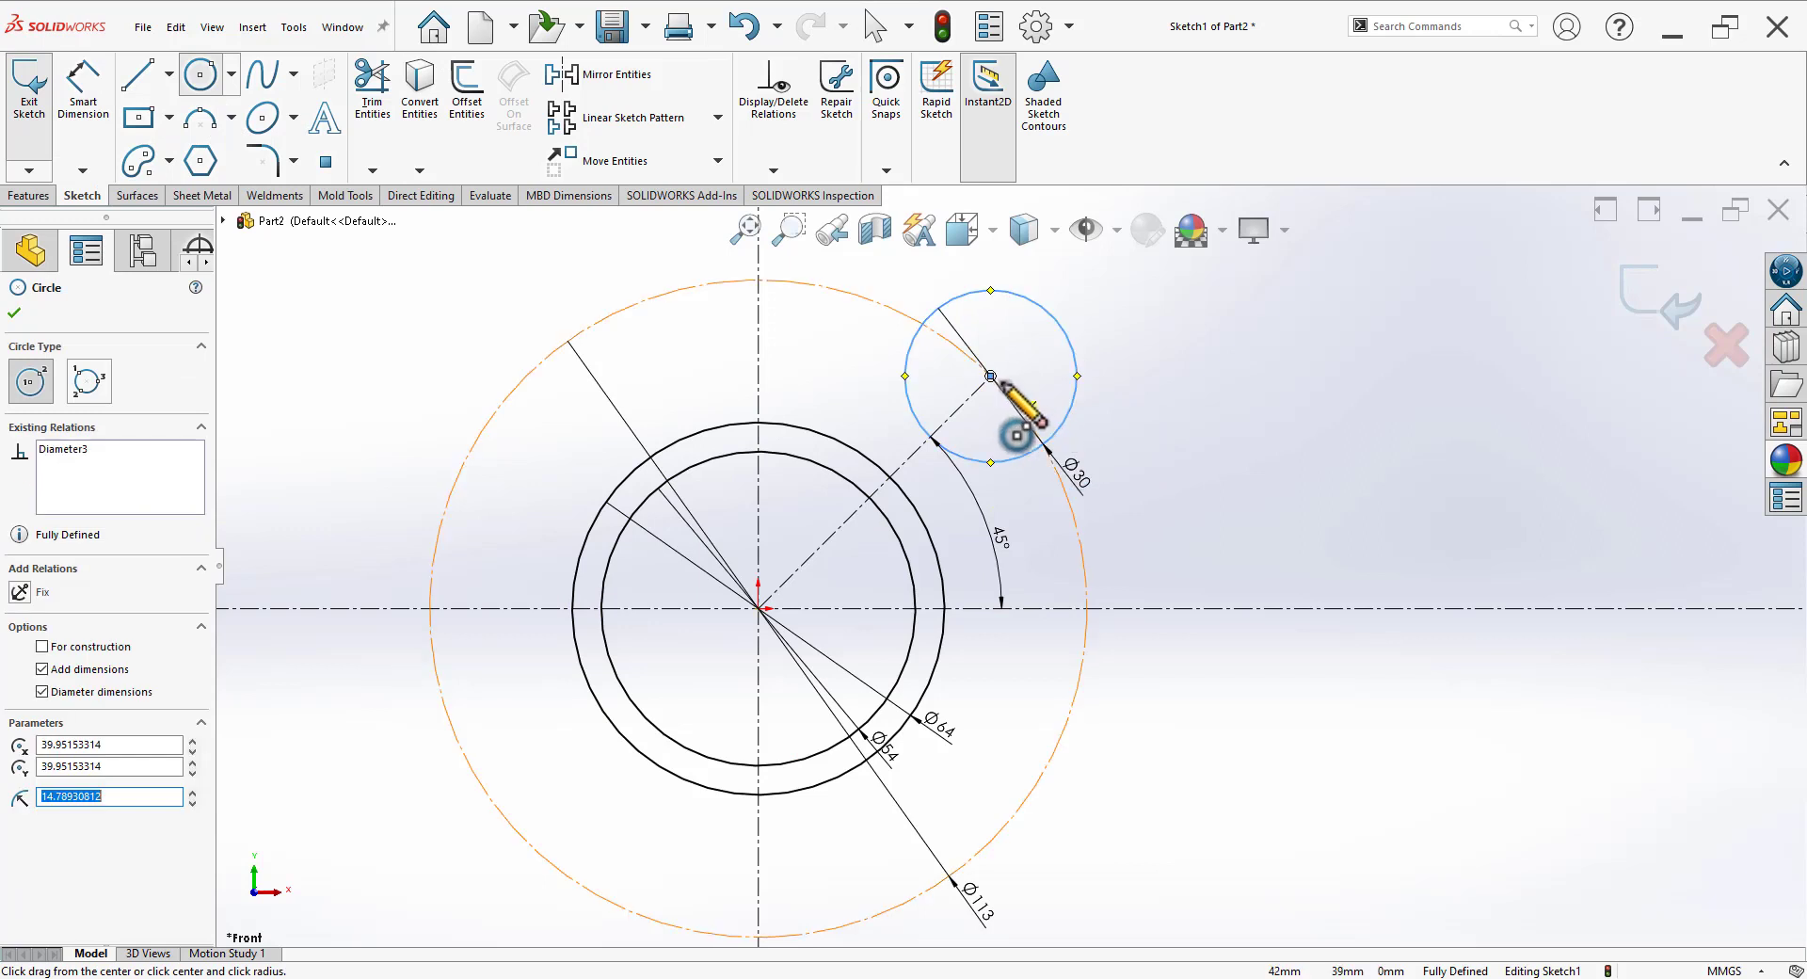
pyautogui.click(991, 377)
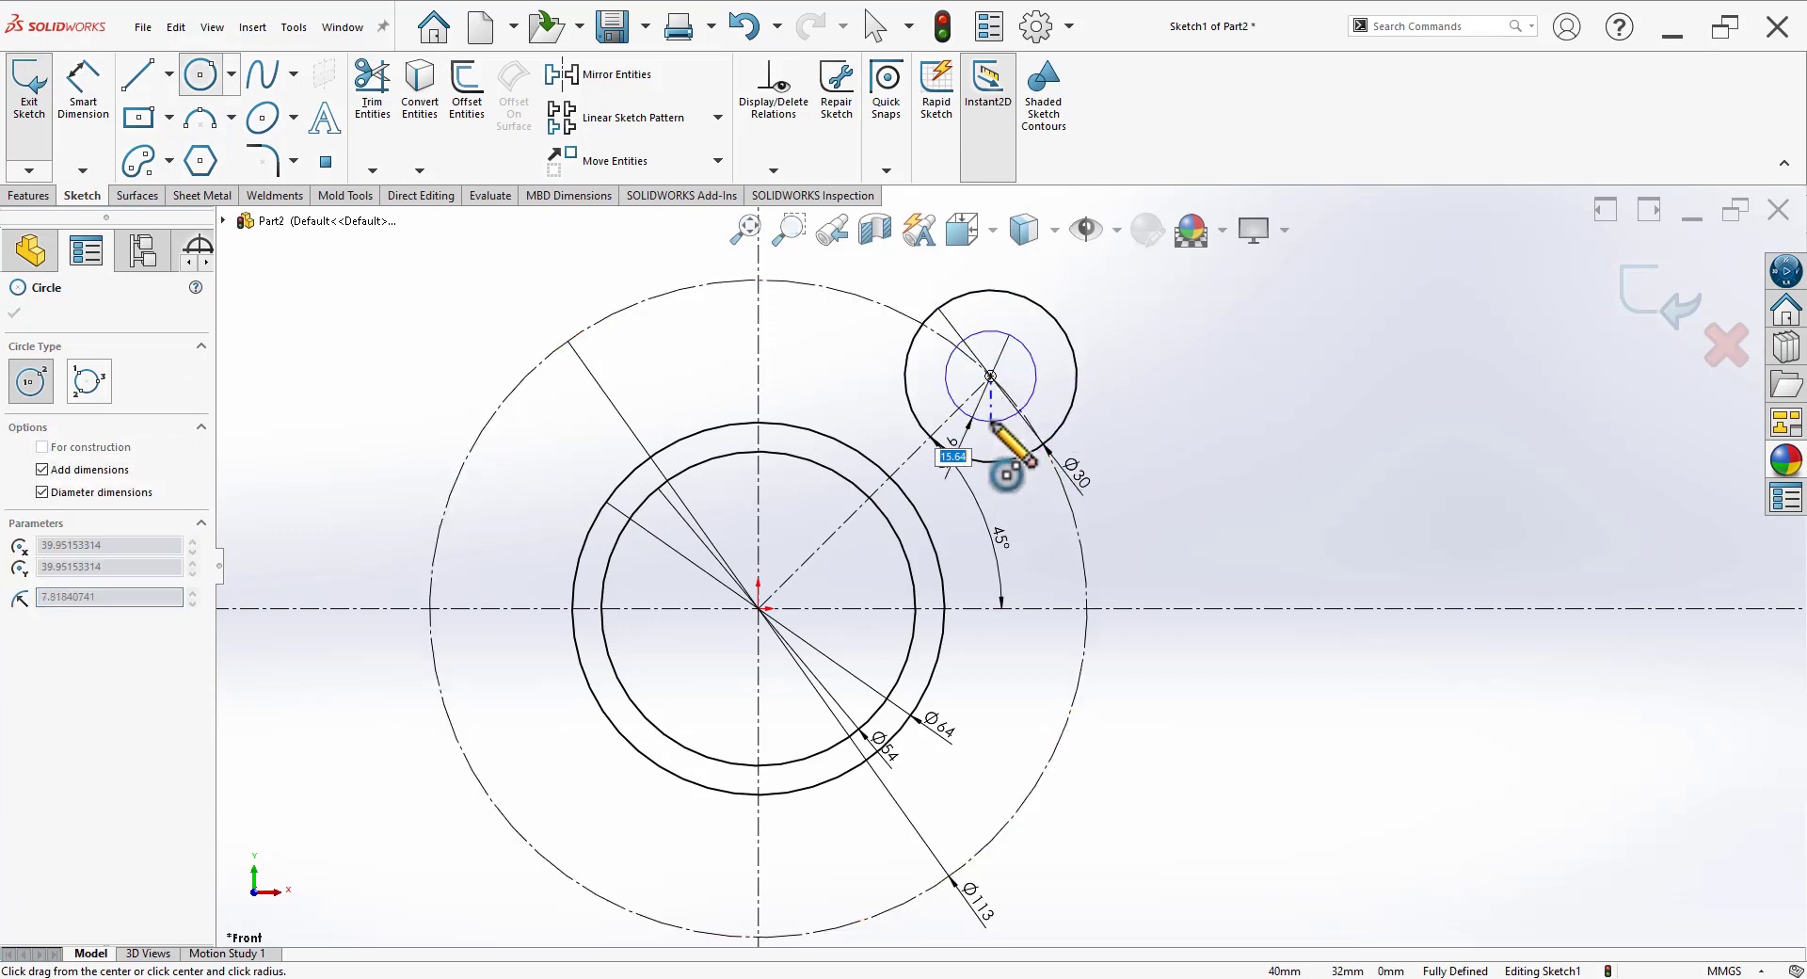
pyautogui.click(1022, 408)
pyautogui.press('Escape')
pyautogui.press('Escape')
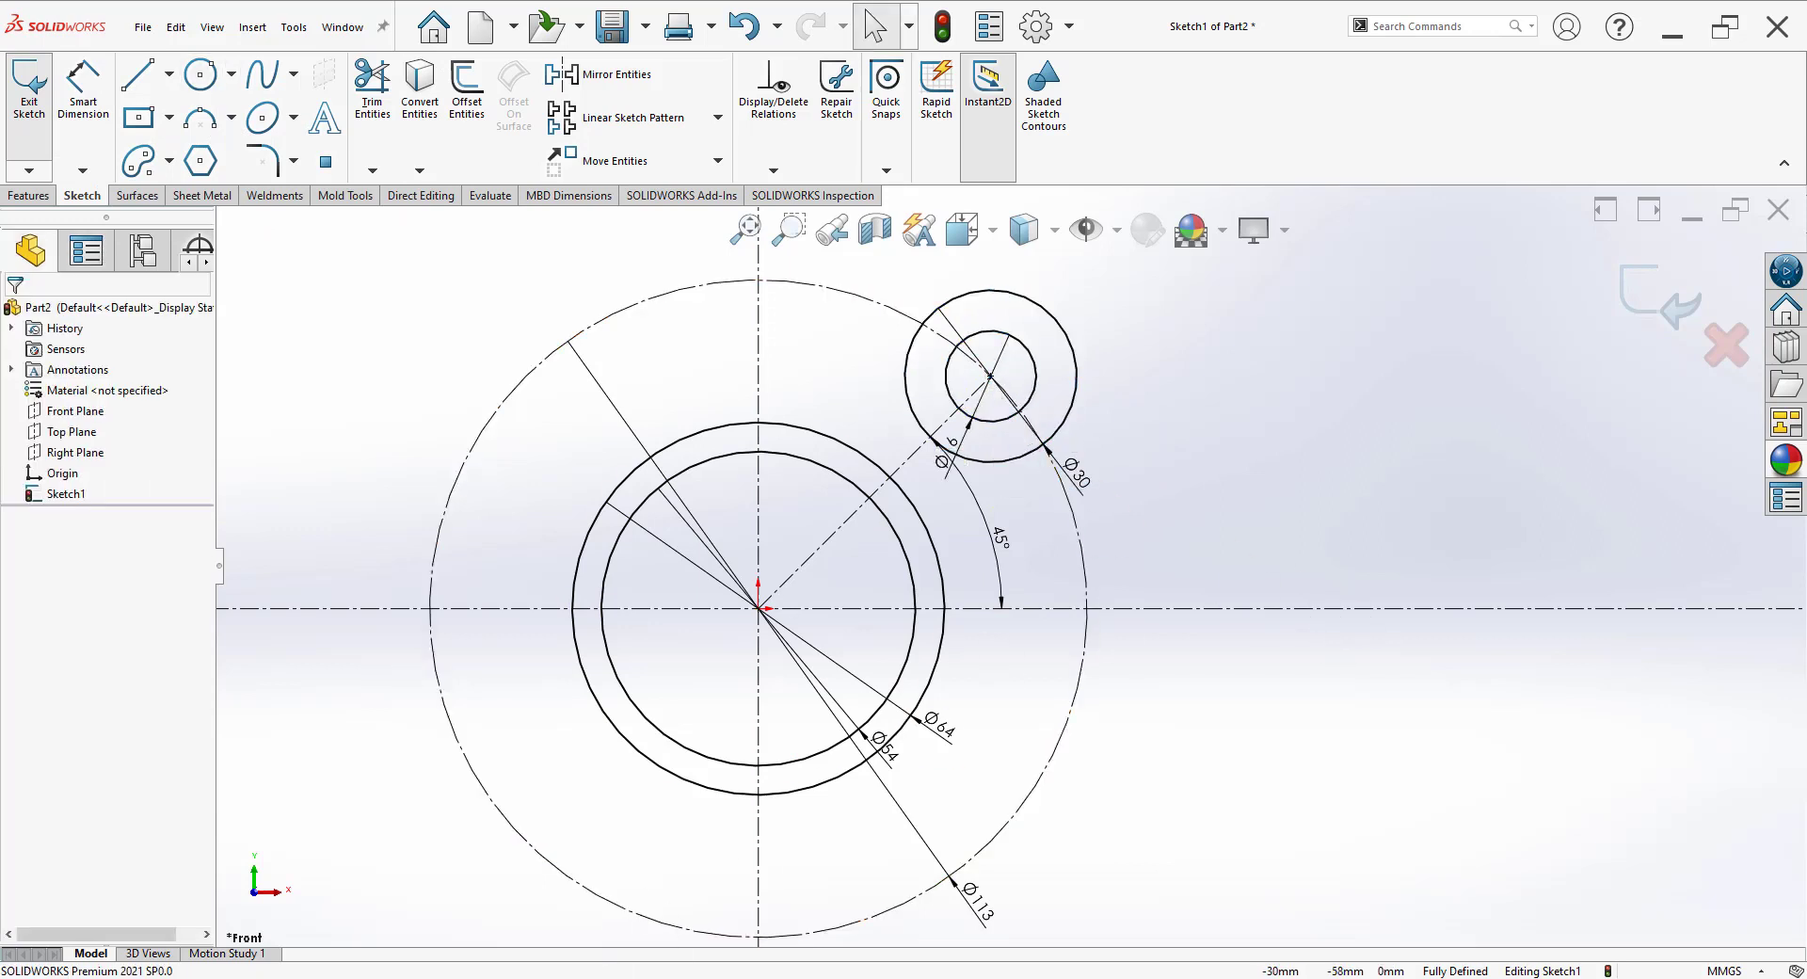
pyautogui.hotkey('alt', 'Tab')
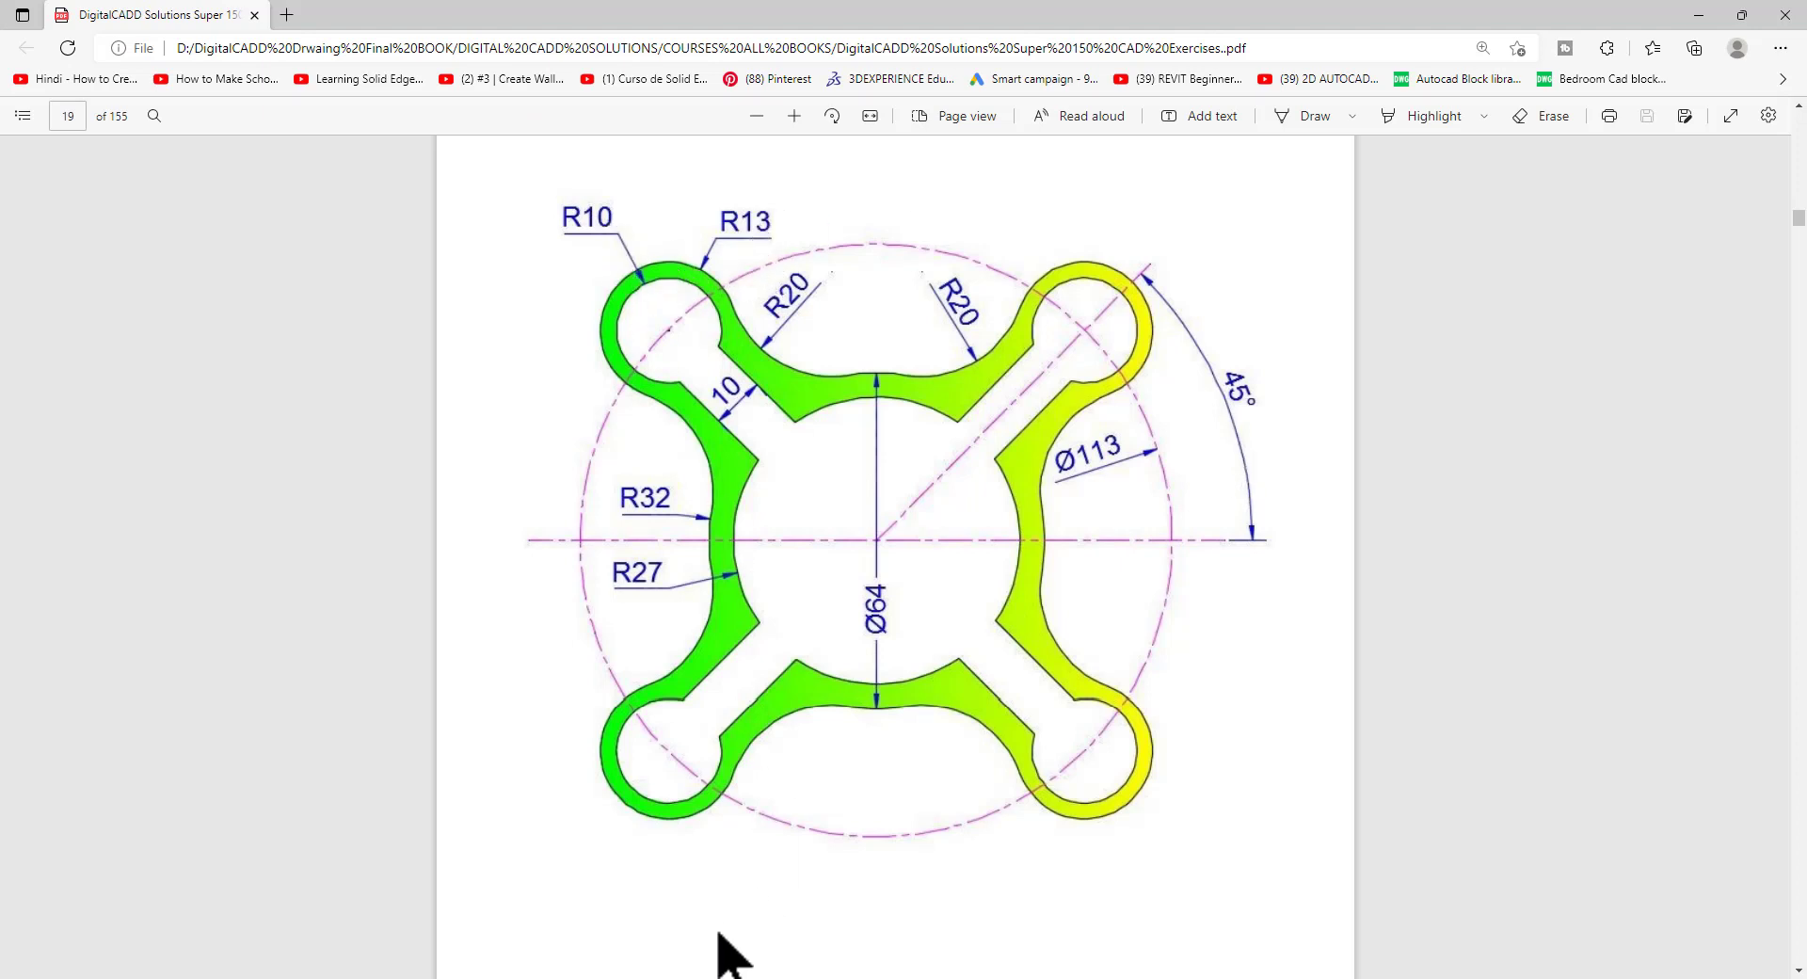
pyautogui.hotkey('alt', 'Tab')
# Step: Set the lobe circle diameters to Ø26 and Ø20, then view the reference drawing
pyautogui.click(1082, 480)
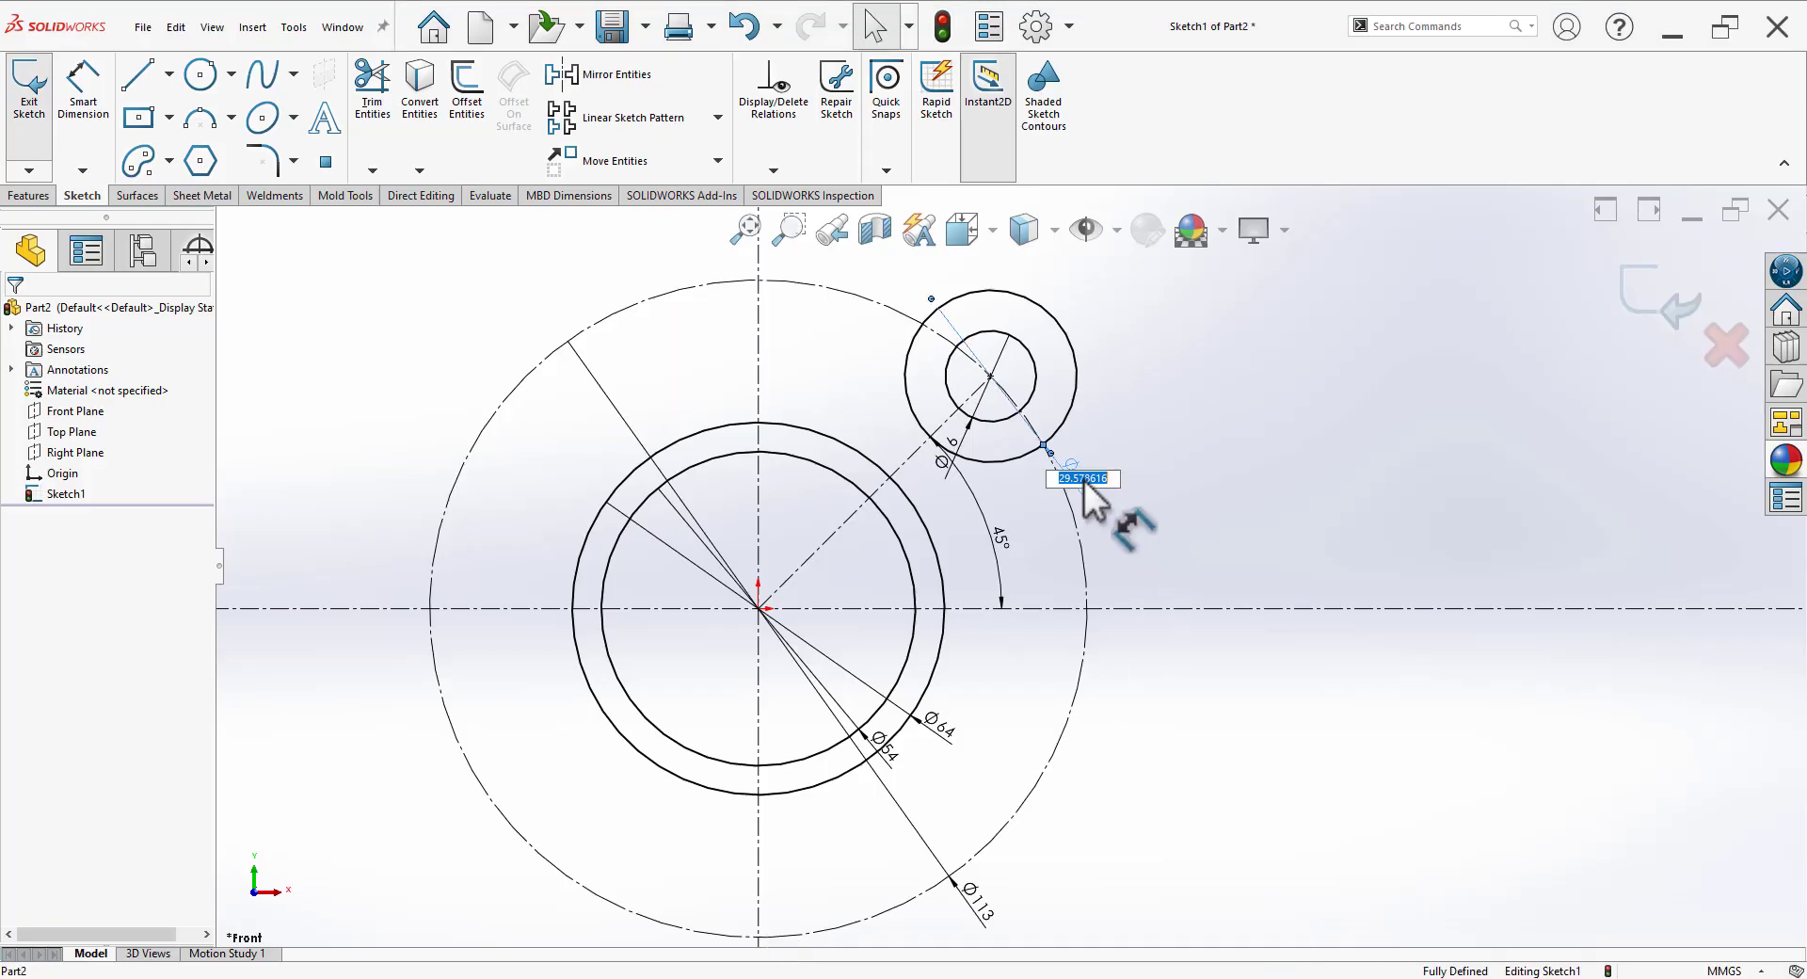
pyautogui.write('6')
pyautogui.press('Return')
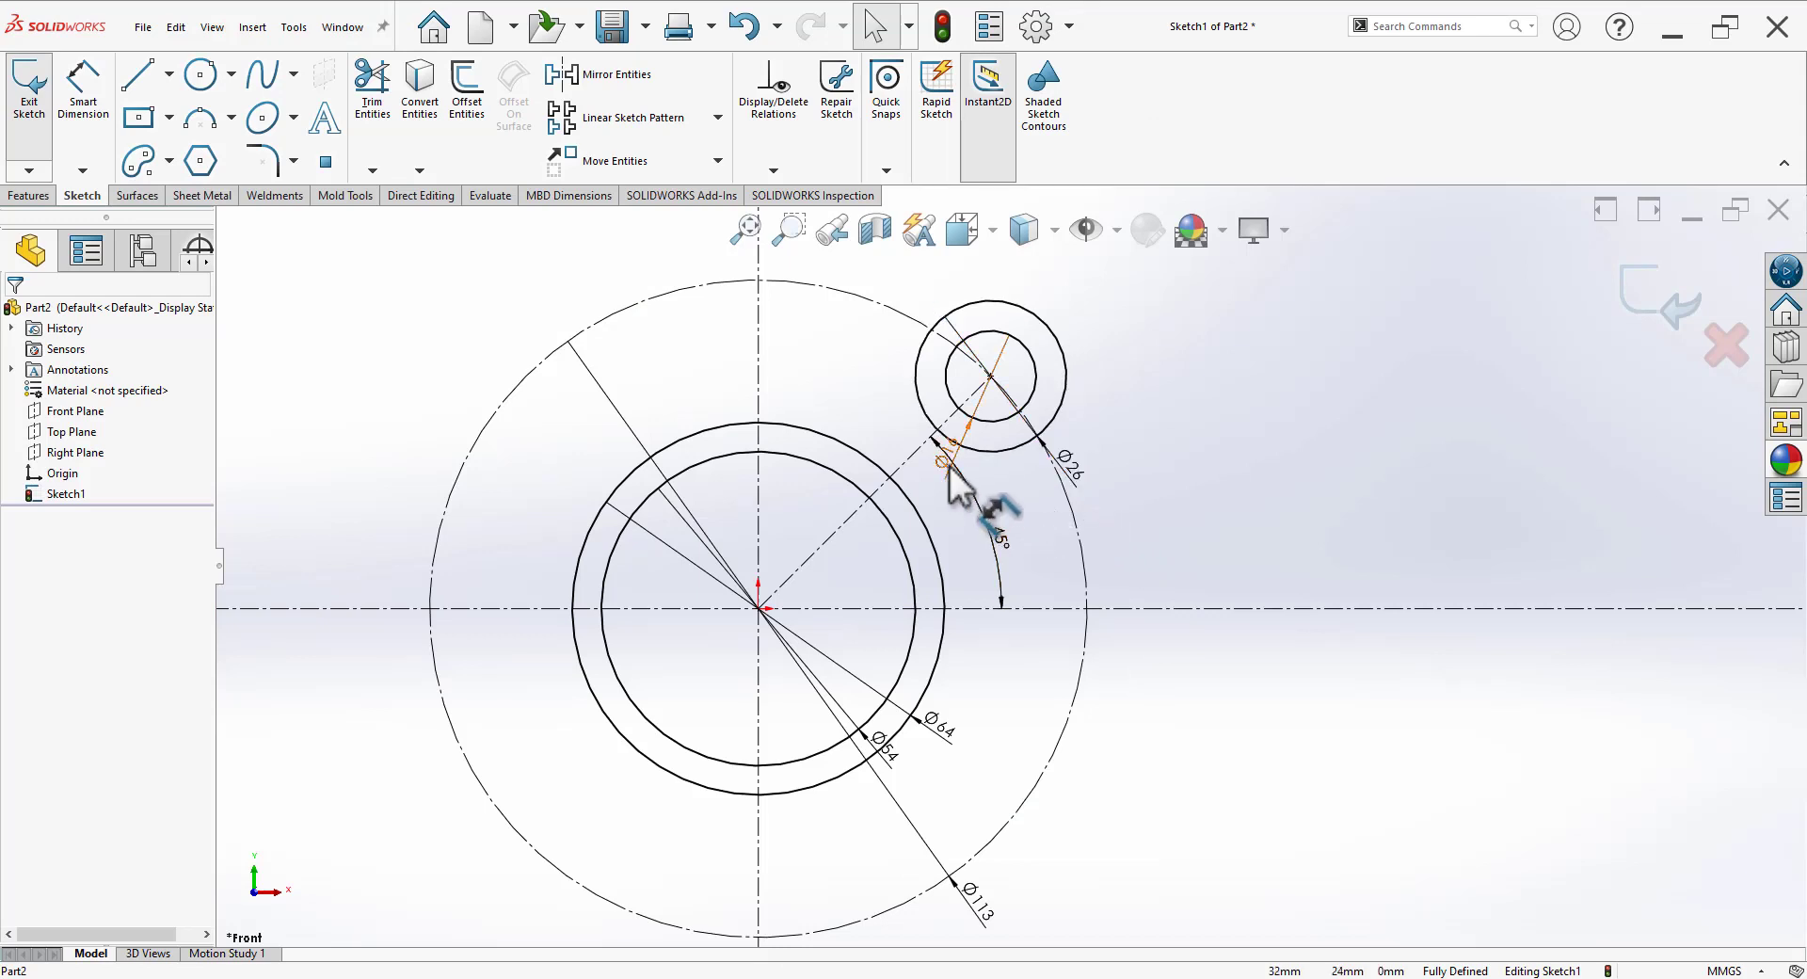
pyautogui.click(958, 455)
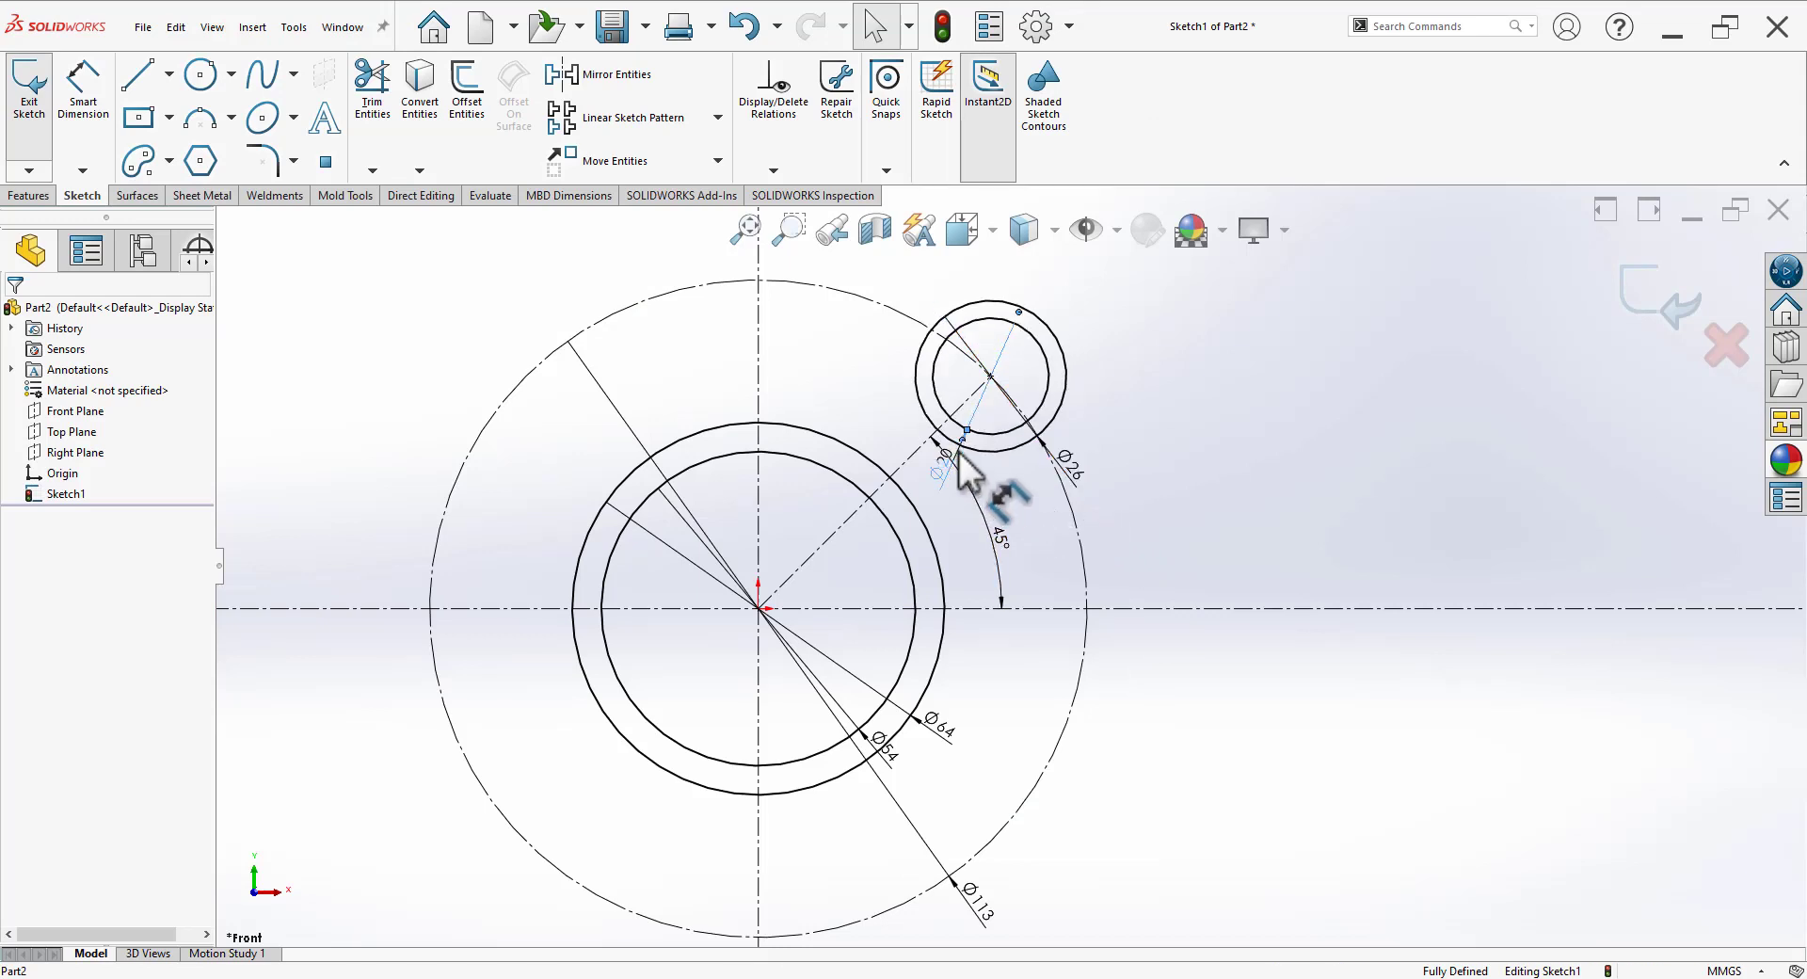
pyautogui.write('20')
pyautogui.press('Return')
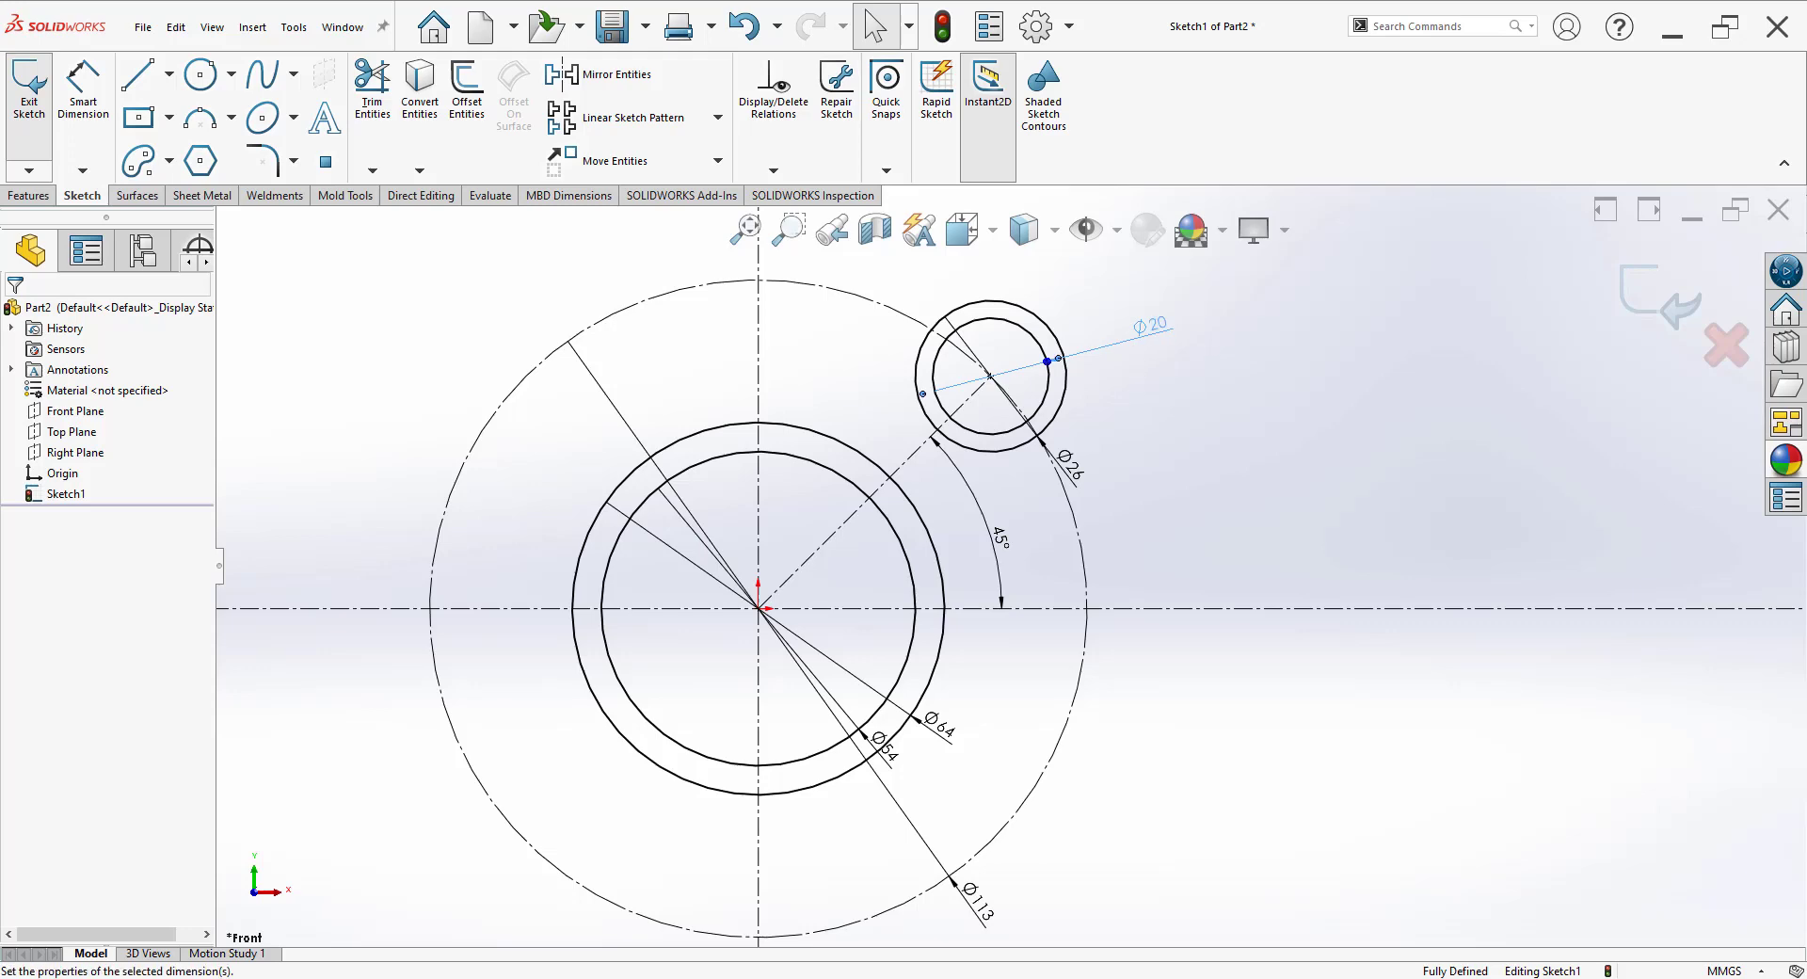
pyautogui.click(1188, 473)
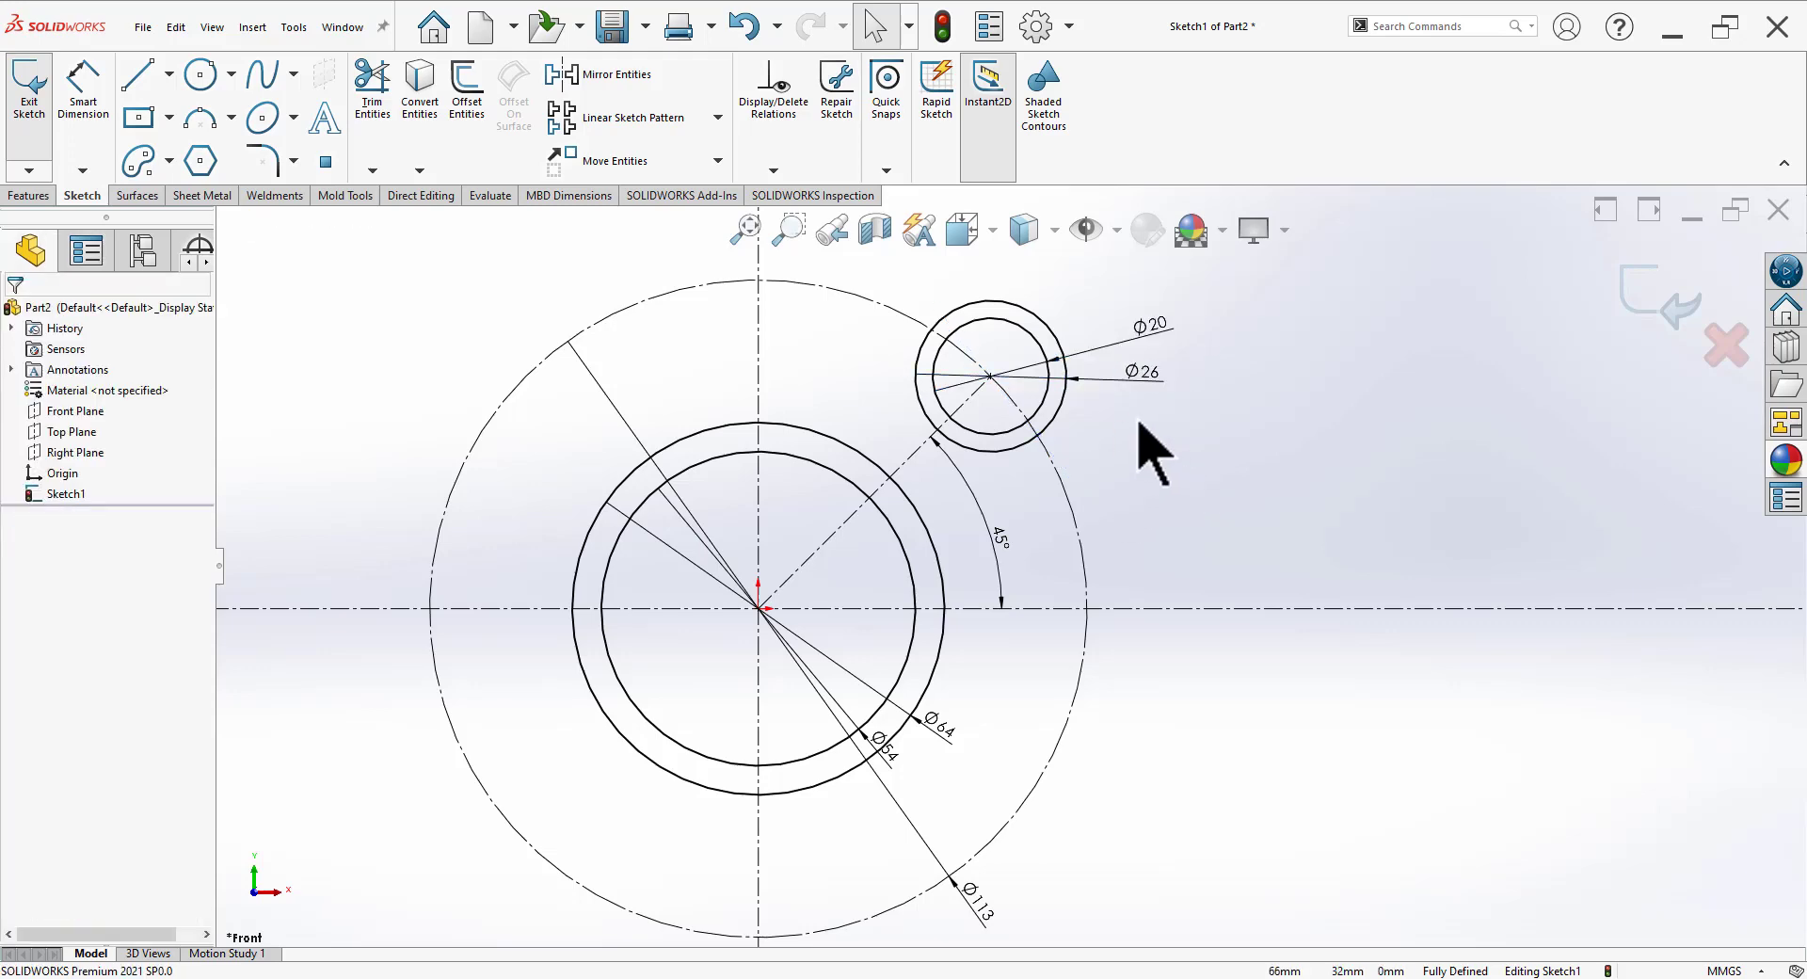
pyautogui.scroll(2, 1082, 452)
pyautogui.scroll(-4, 1036, 659)
pyautogui.hotkey('alt', 'Tab')
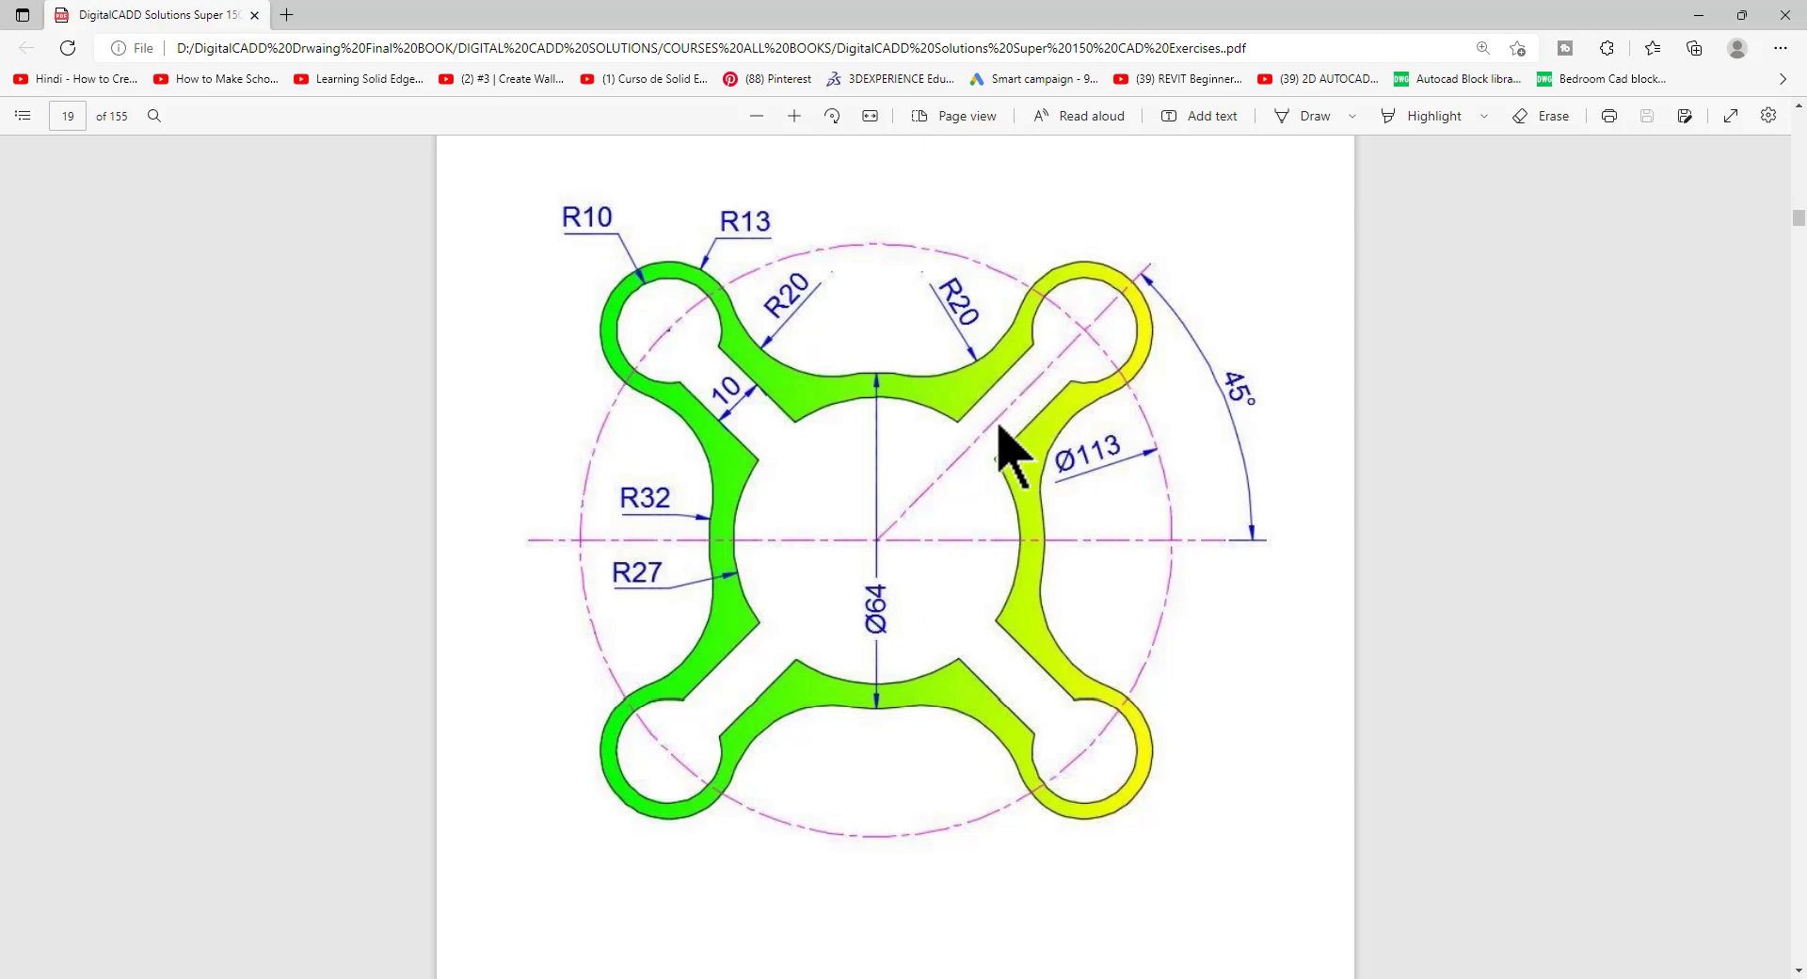
# Step: Draw an arm line and mirror it about the 45° centreline
pyautogui.hotkey('alt', 'Tab')
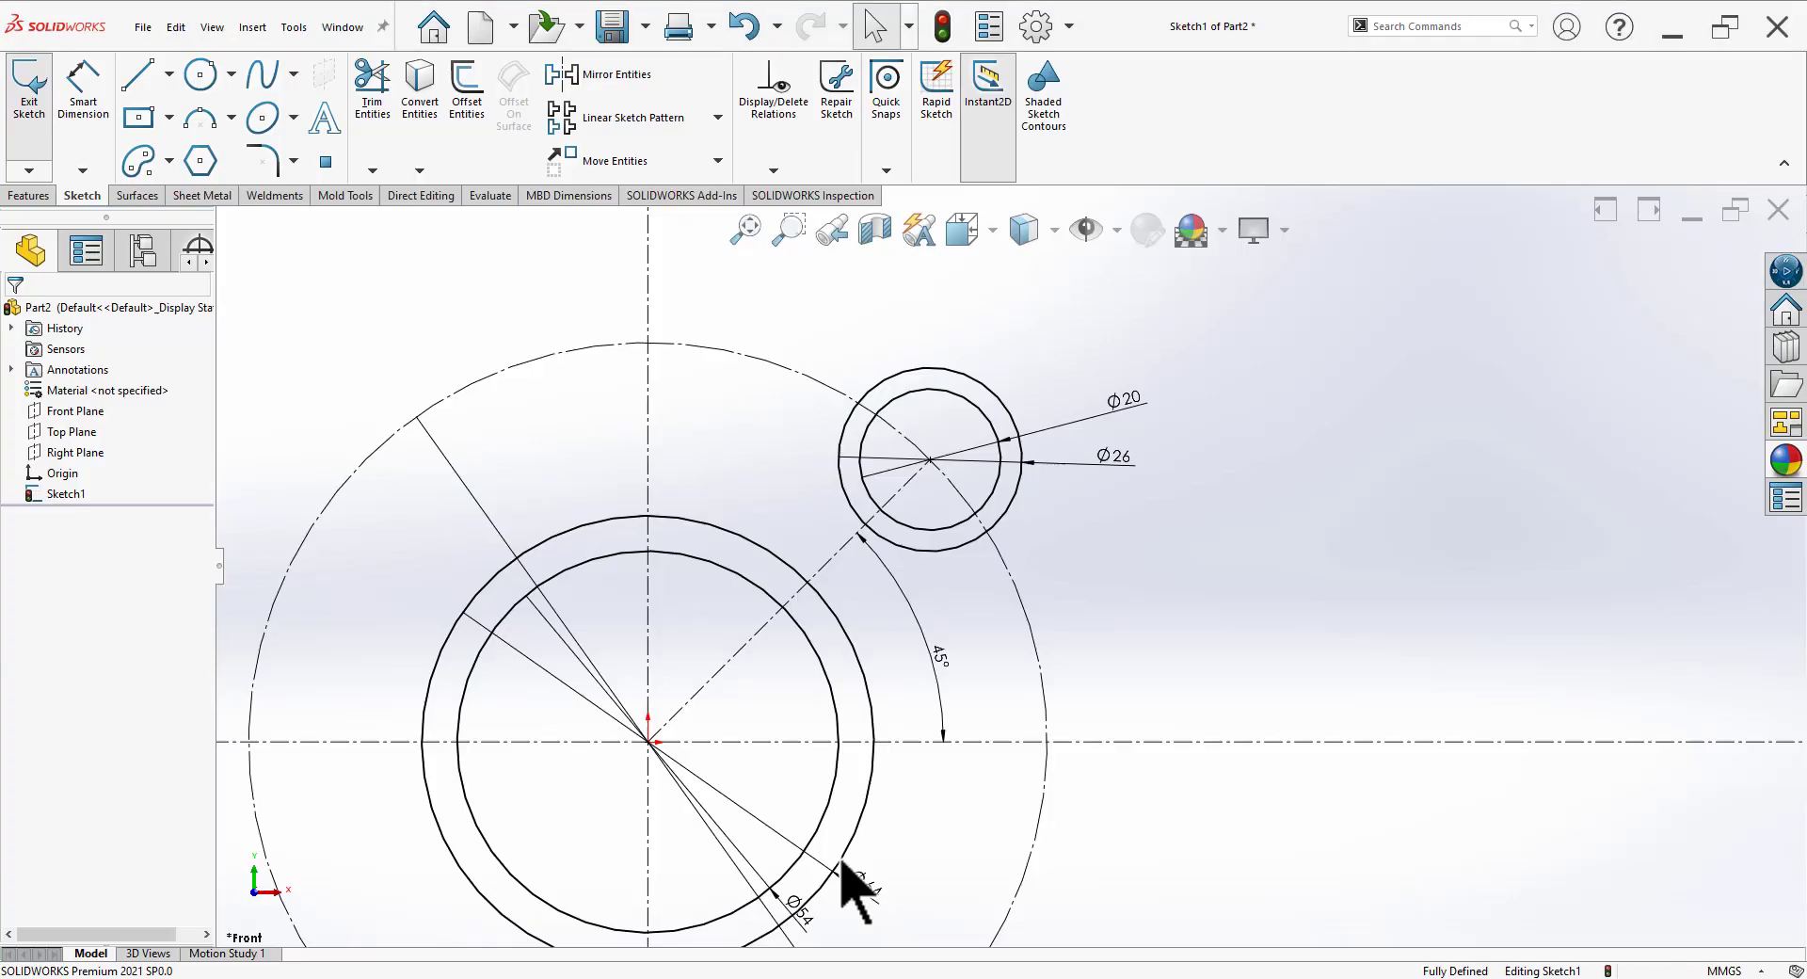
pyautogui.scroll(-3, 941, 622)
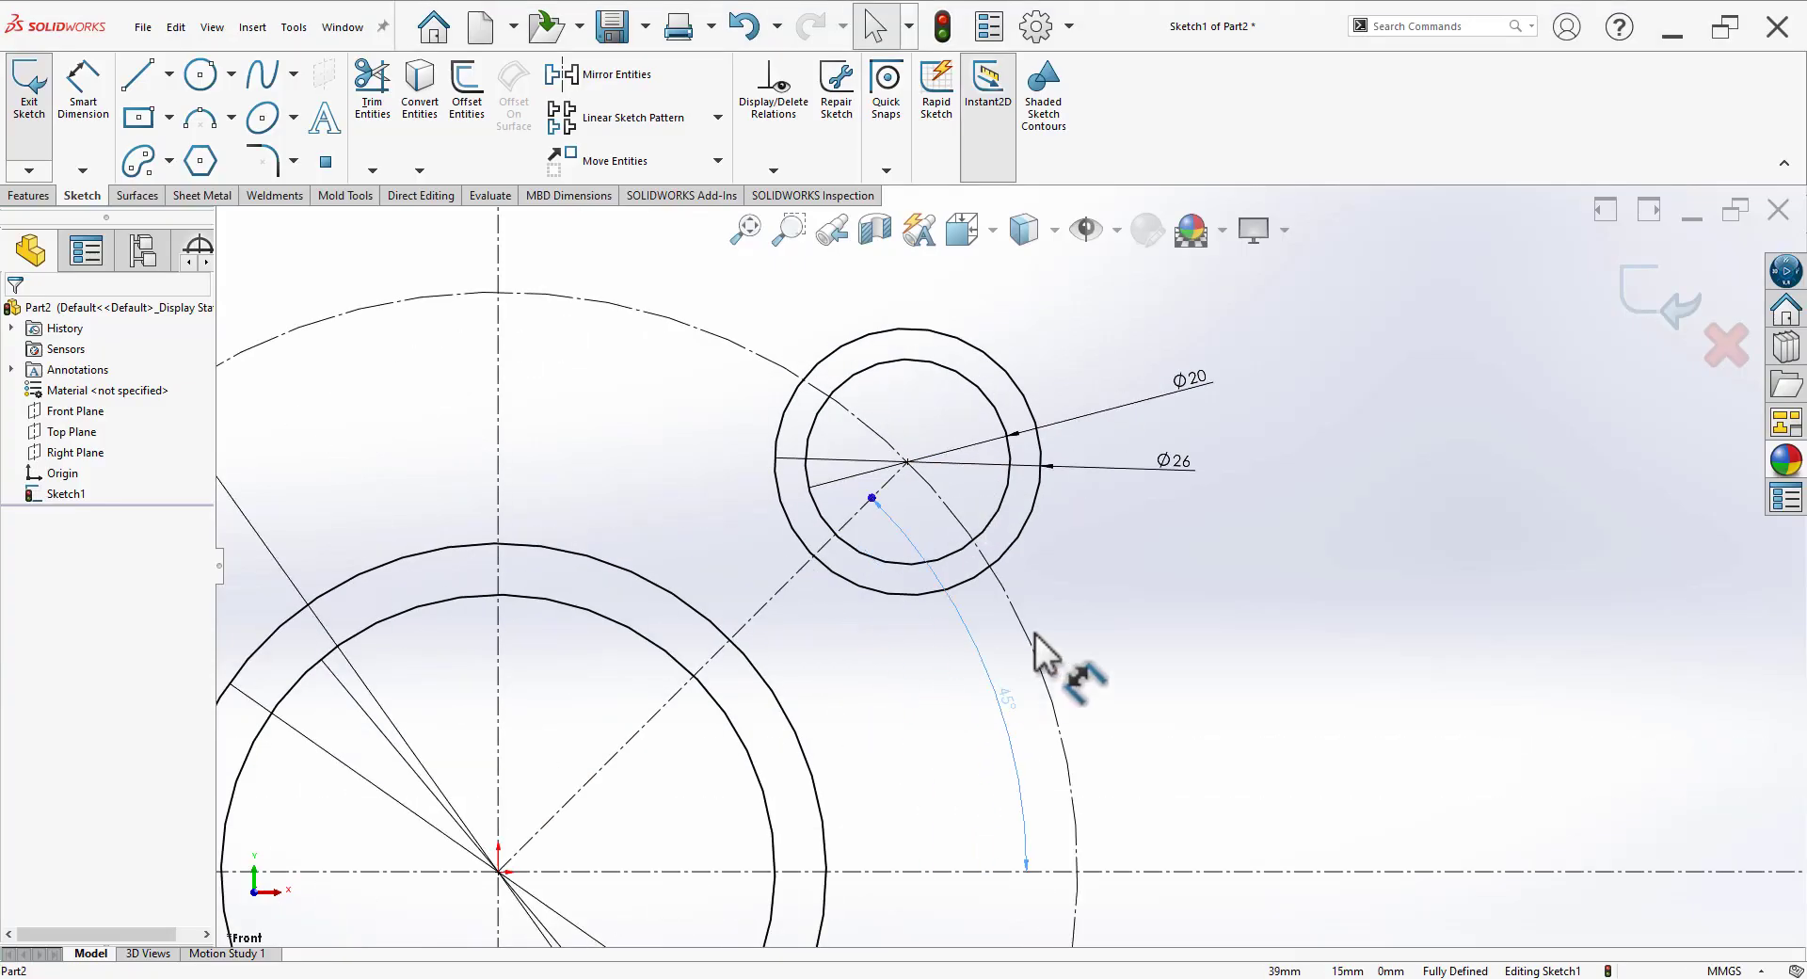
pyautogui.click(1316, 513)
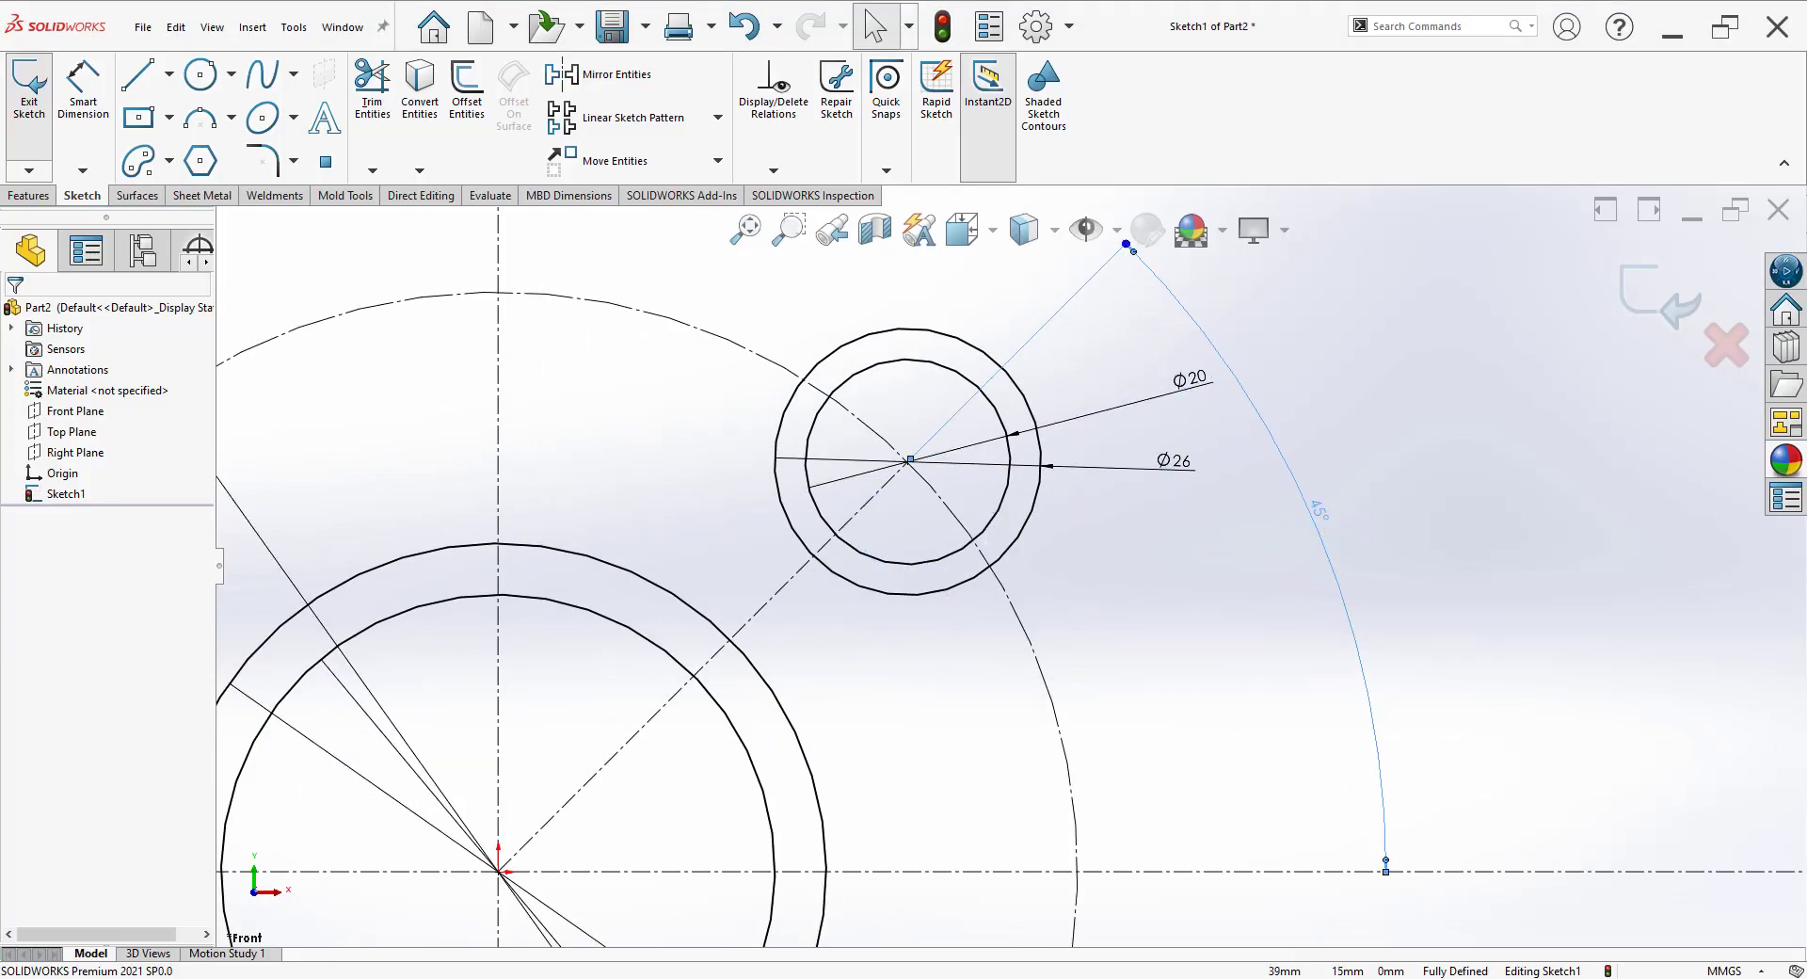
pyautogui.click(138, 75)
pyautogui.click(918, 532)
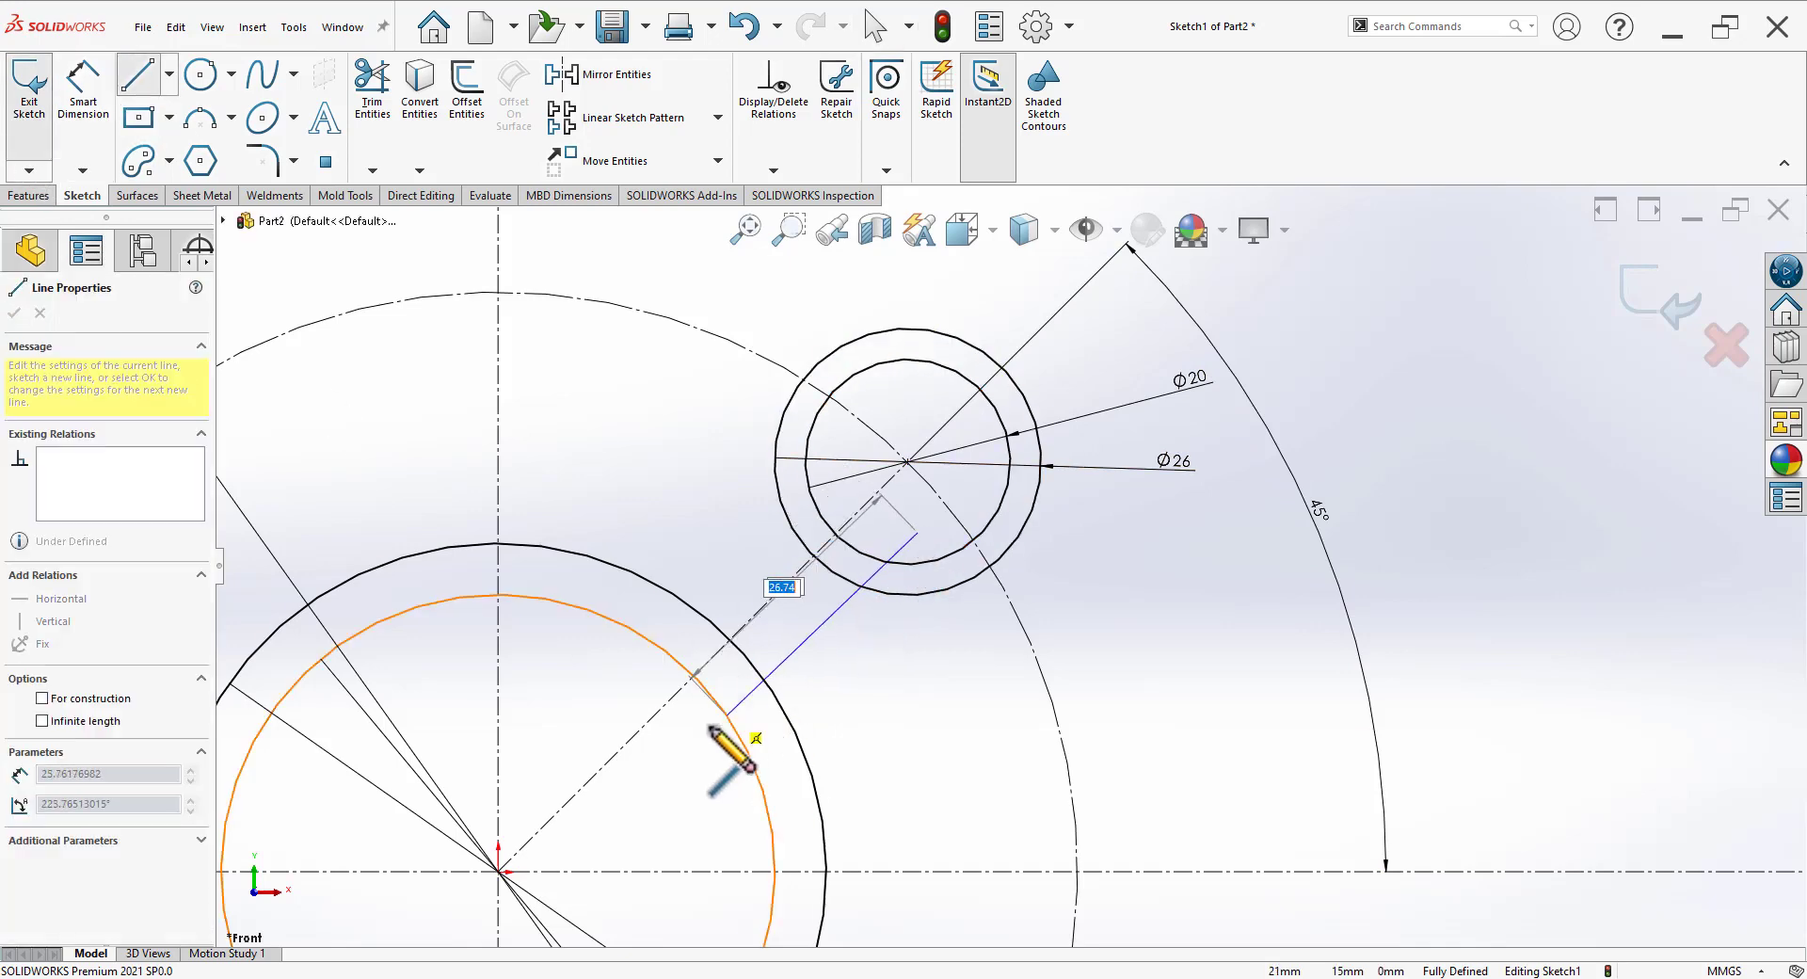
pyautogui.click(696, 738)
pyautogui.click(659, 80)
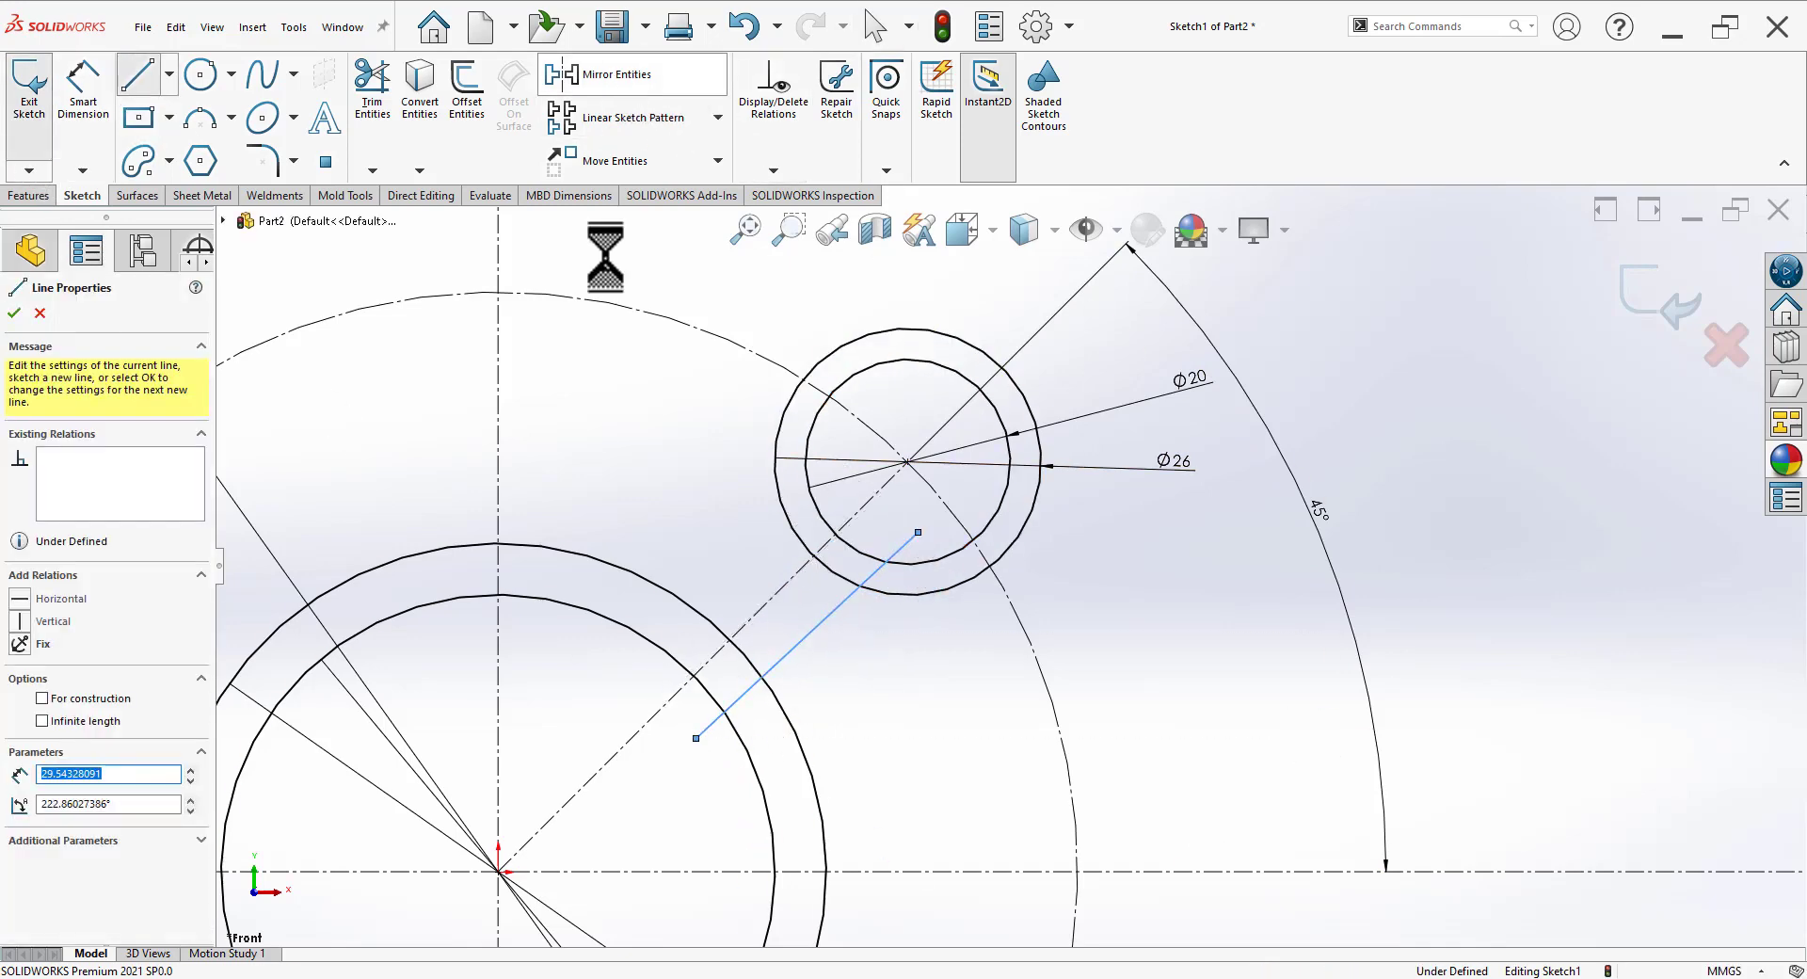
pyautogui.click(119, 549)
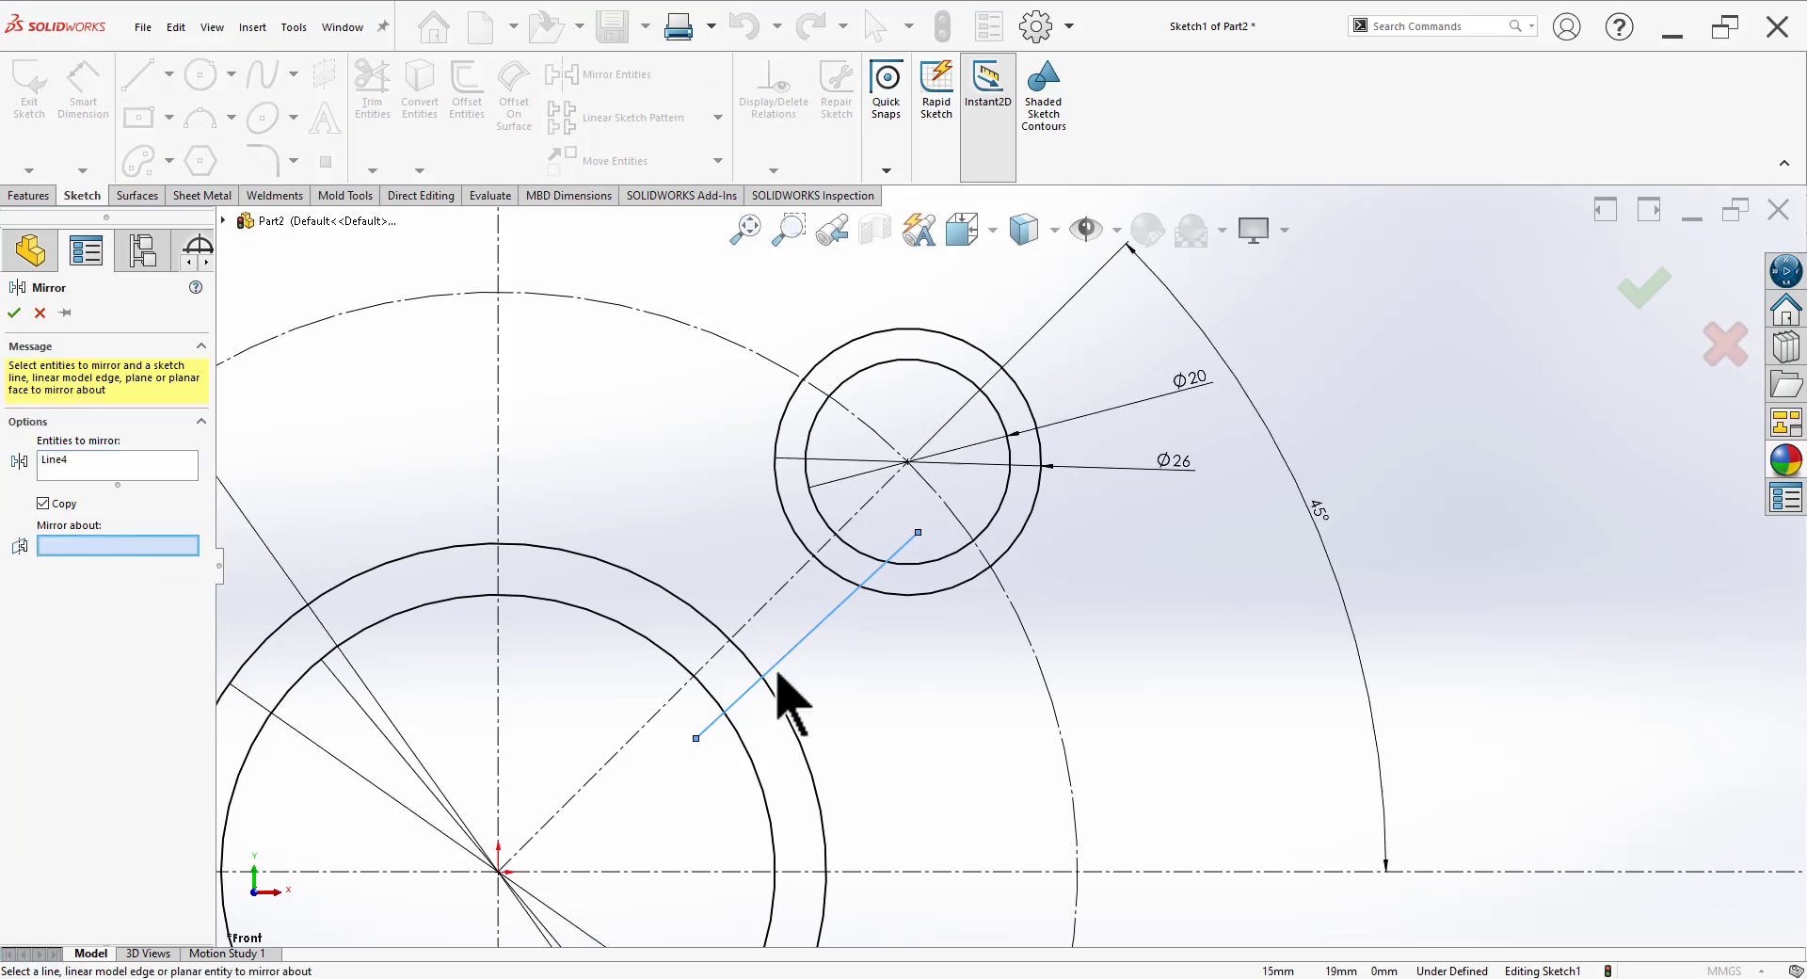
pyautogui.click(780, 590)
pyautogui.click(15, 313)
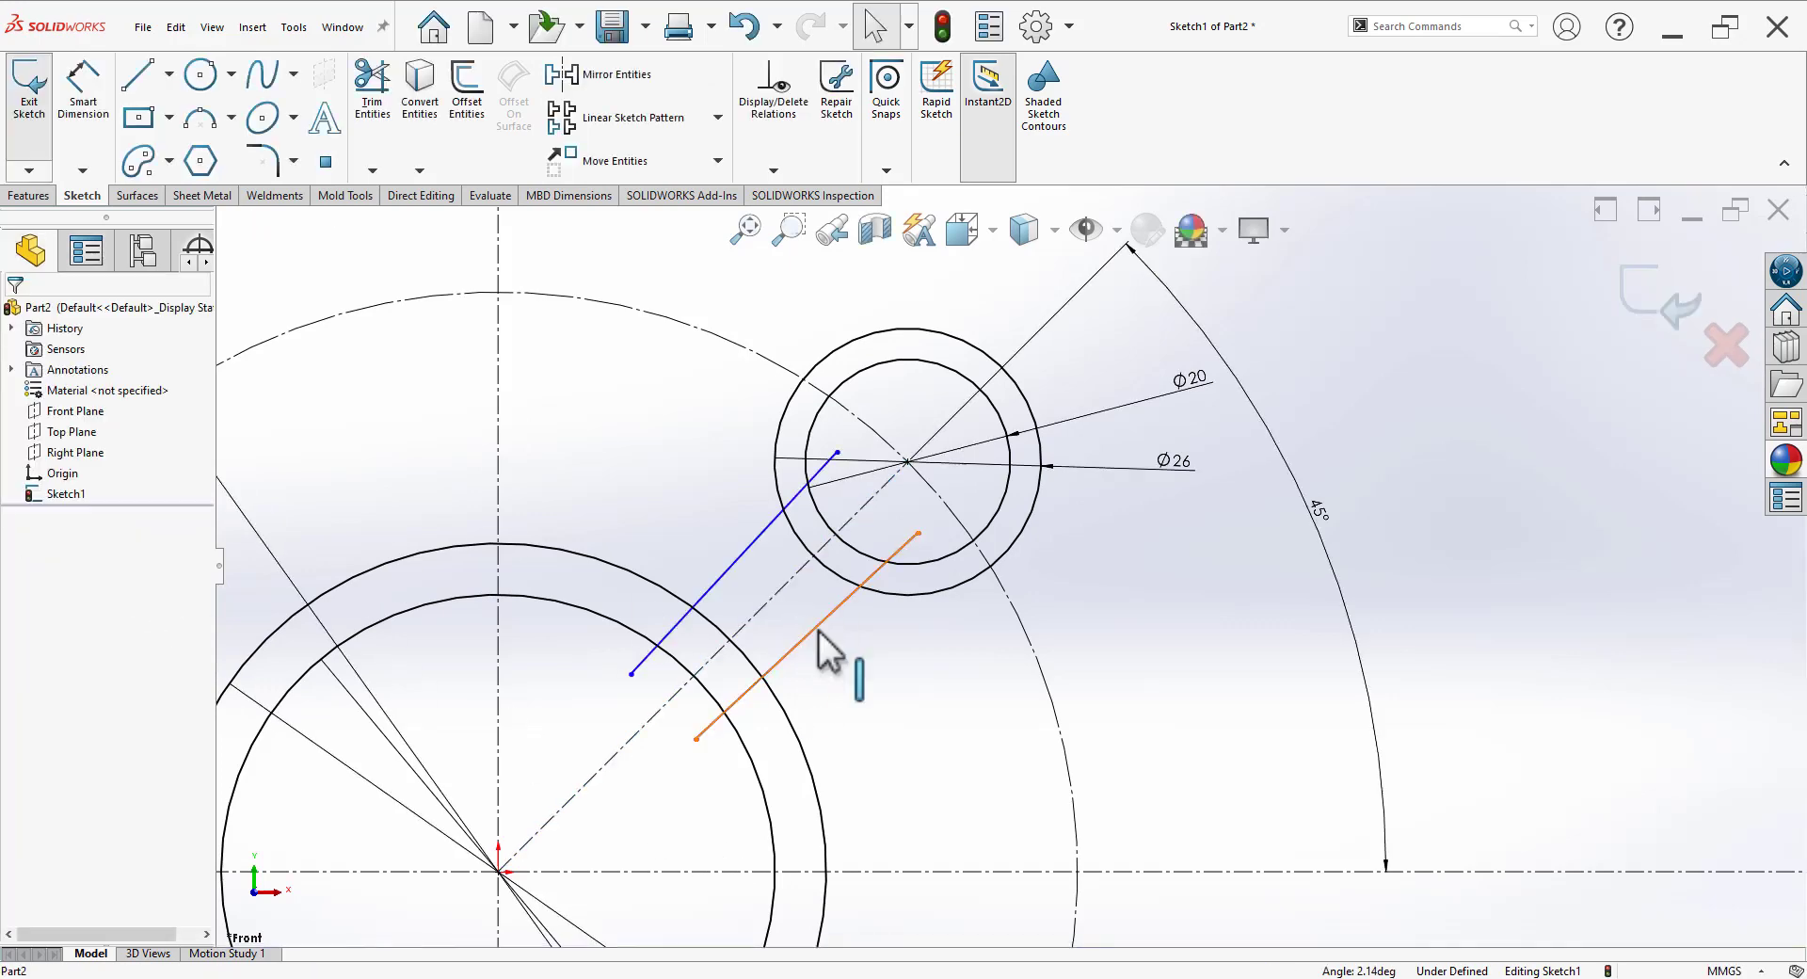
pyautogui.keyDown('ctrl'); pyautogui.click(780, 579); pyautogui.keyUp('ctrl')
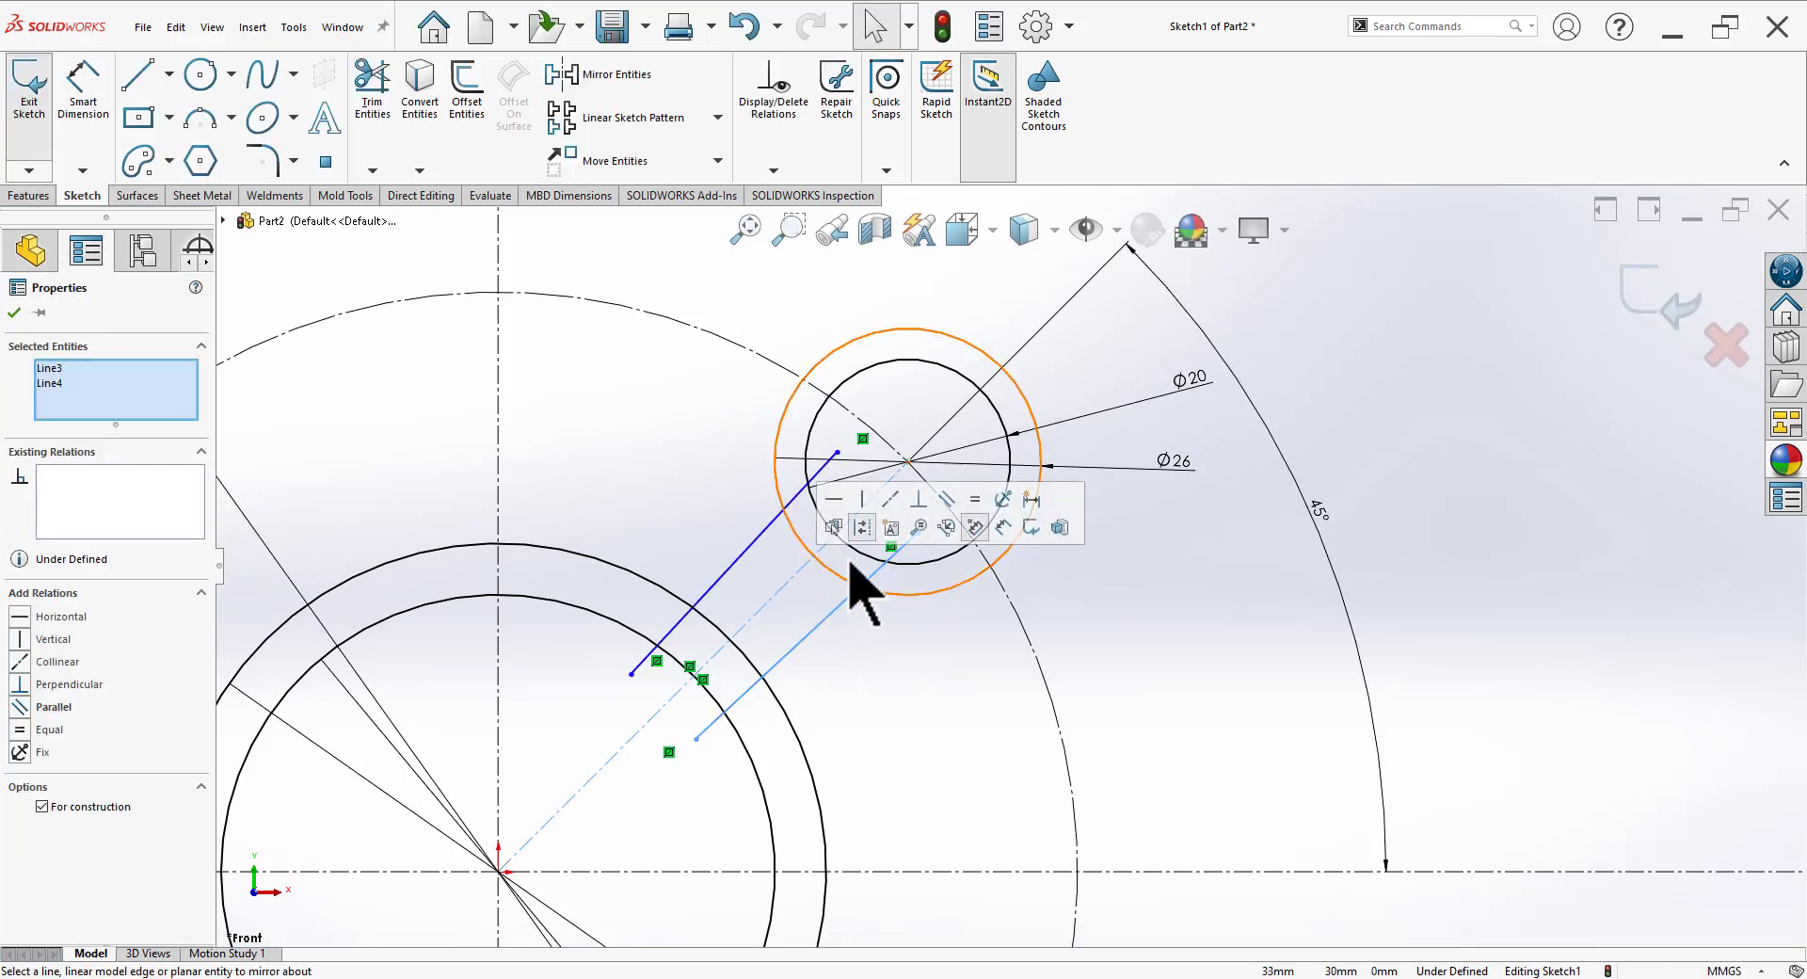
pyautogui.click(1421, 464)
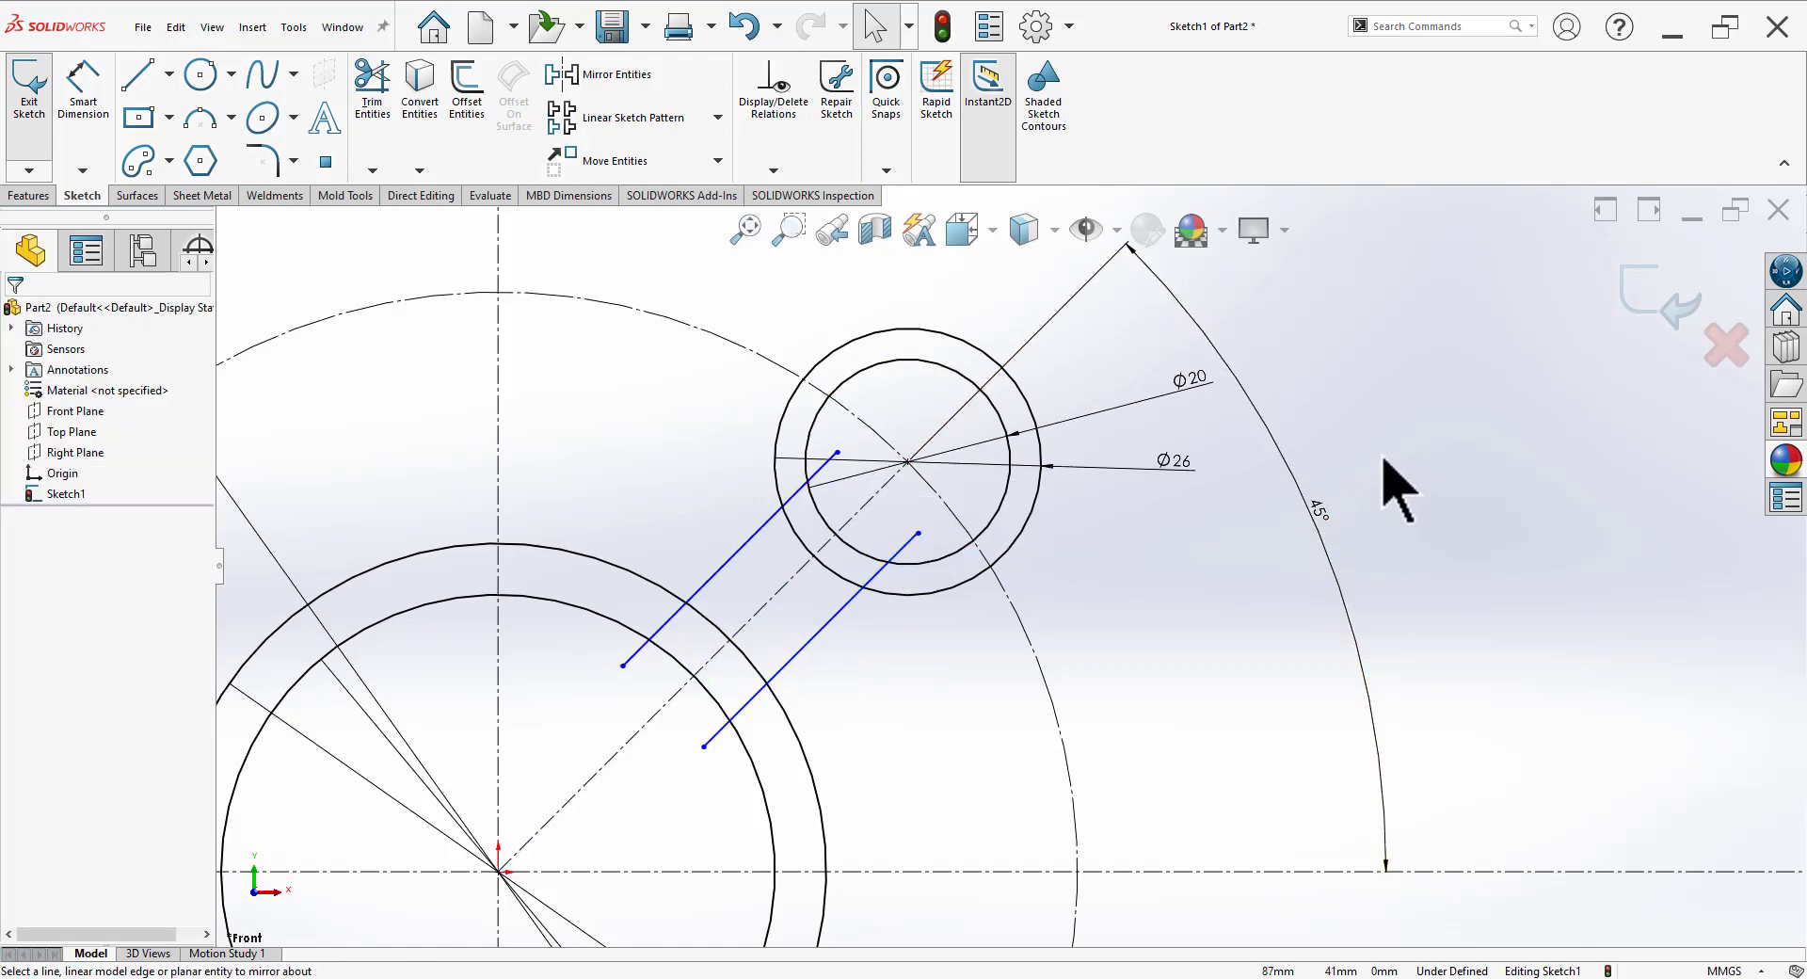
# Step: Attach the arm line ends to the hub circle and the Ø20 lobe circle
pyautogui.hotkey('alt', 'Tab')
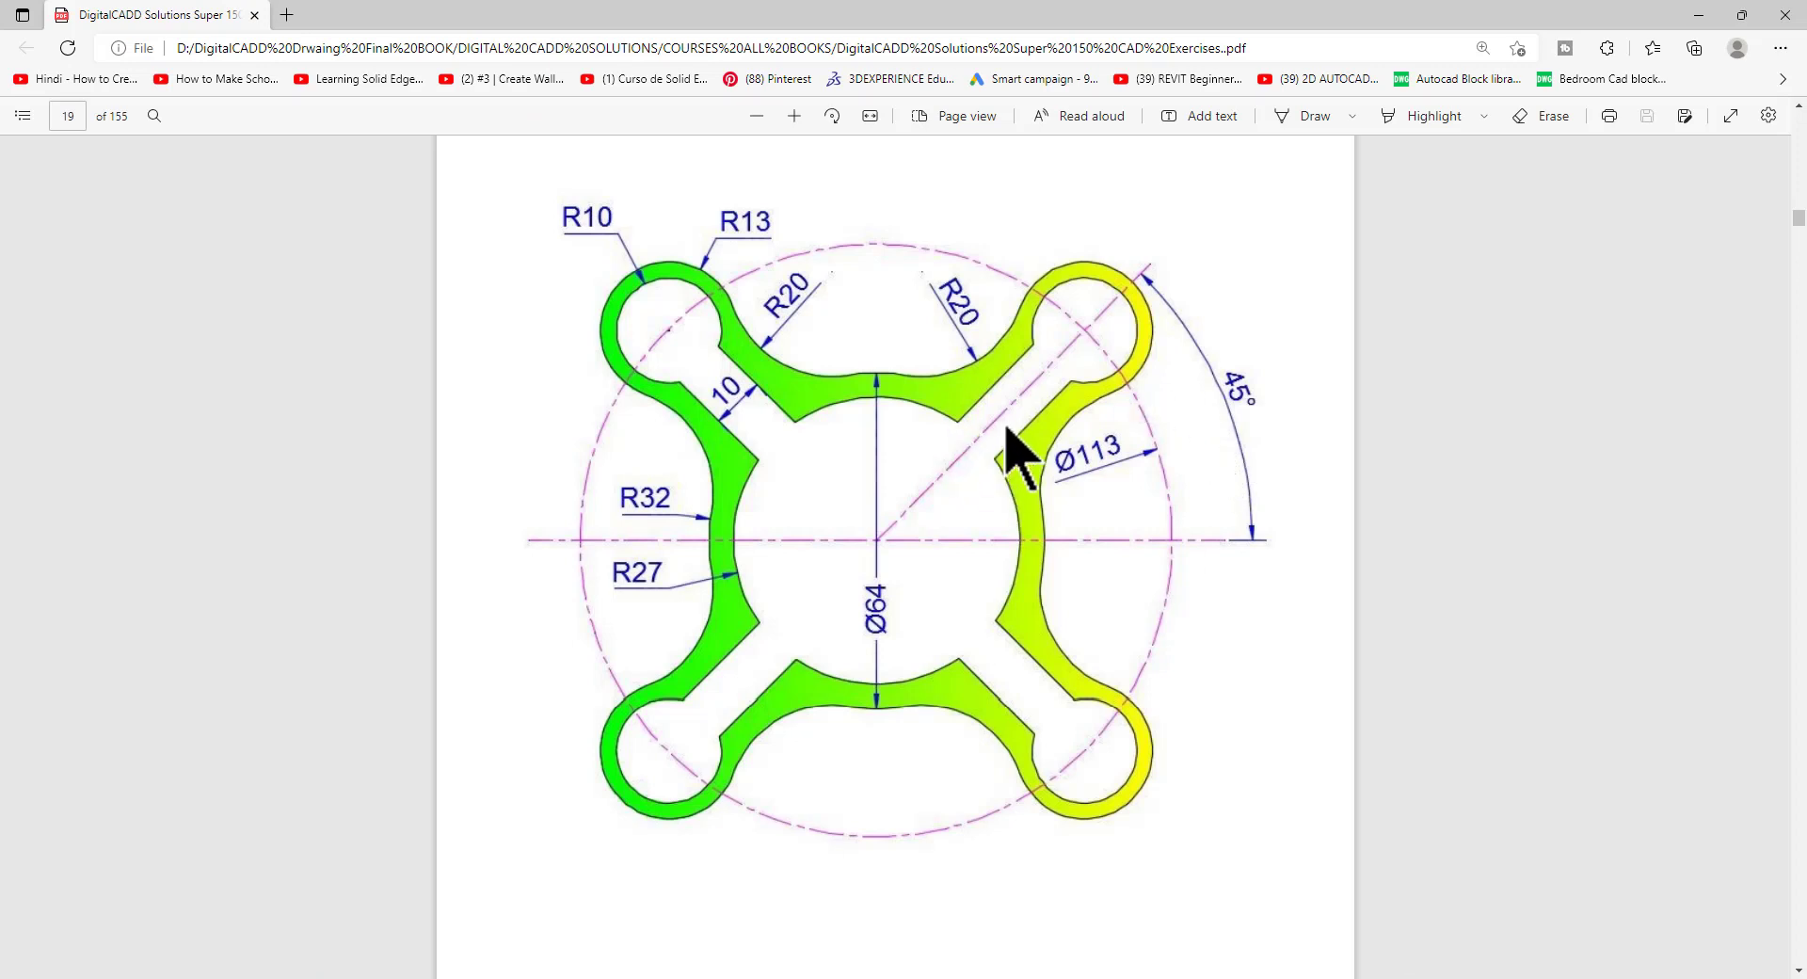
pyautogui.hotkey('alt', 'Tab')
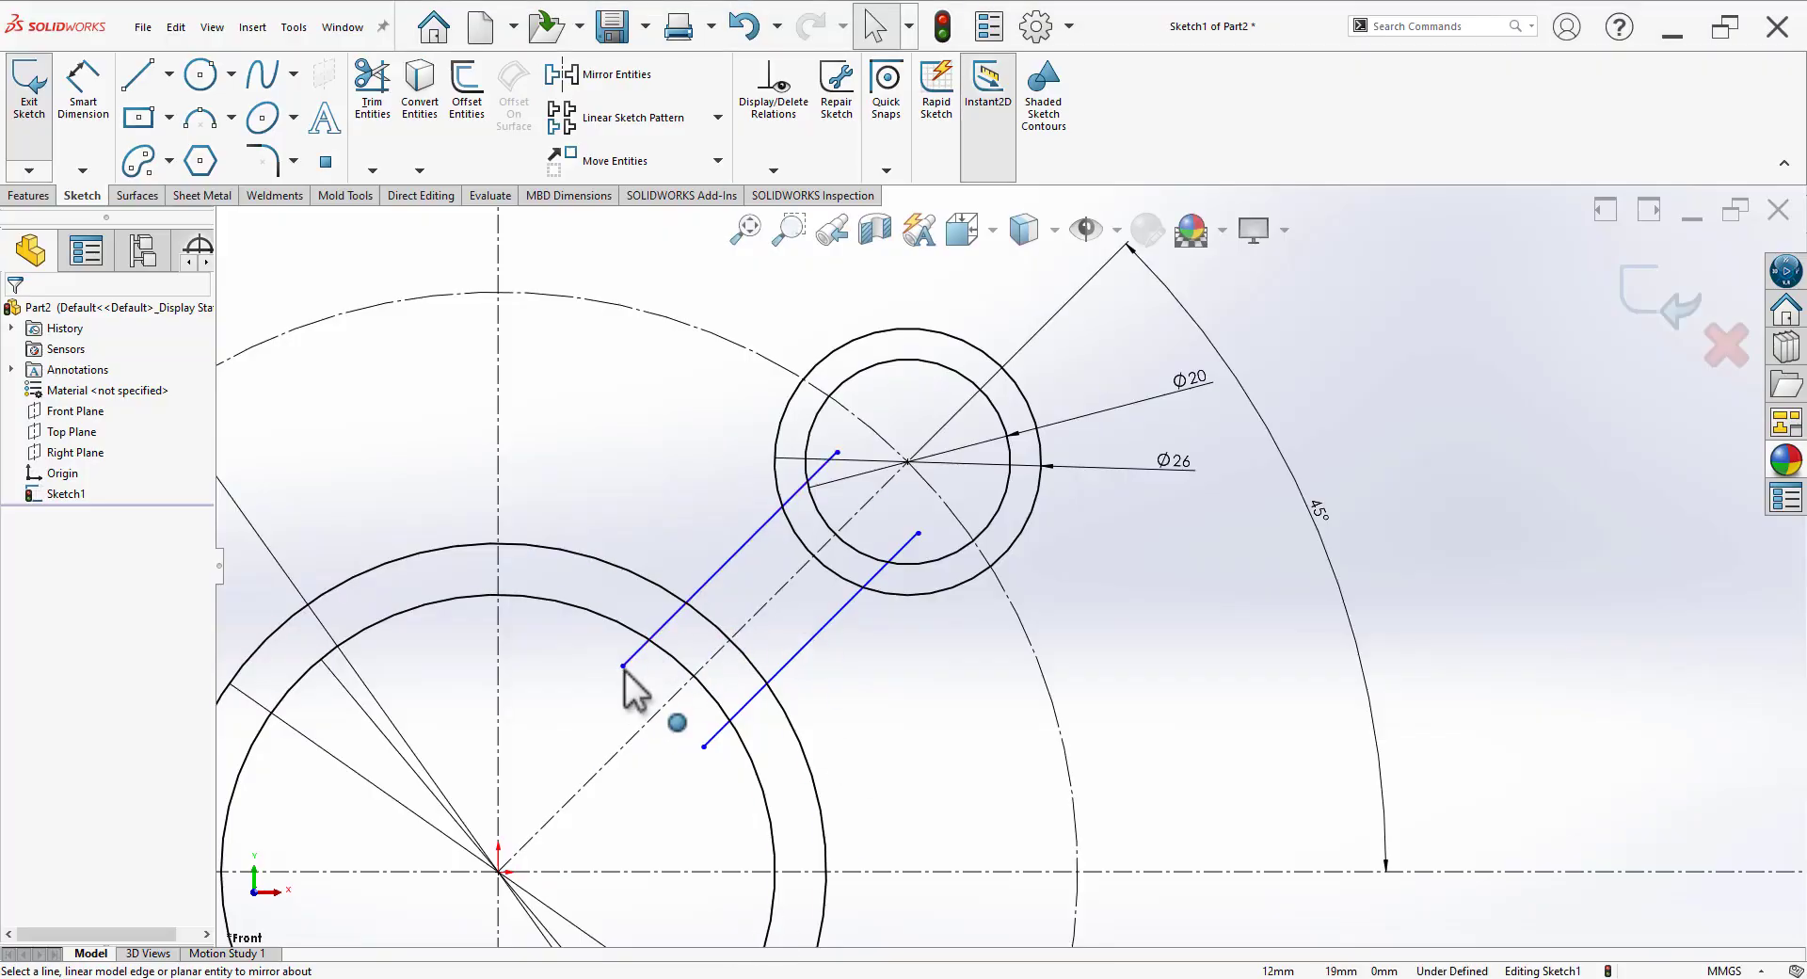
pyautogui.click(623, 667)
pyautogui.keyDown('ctrl'); pyautogui.click(665, 656); pyautogui.keyUp('ctrl')
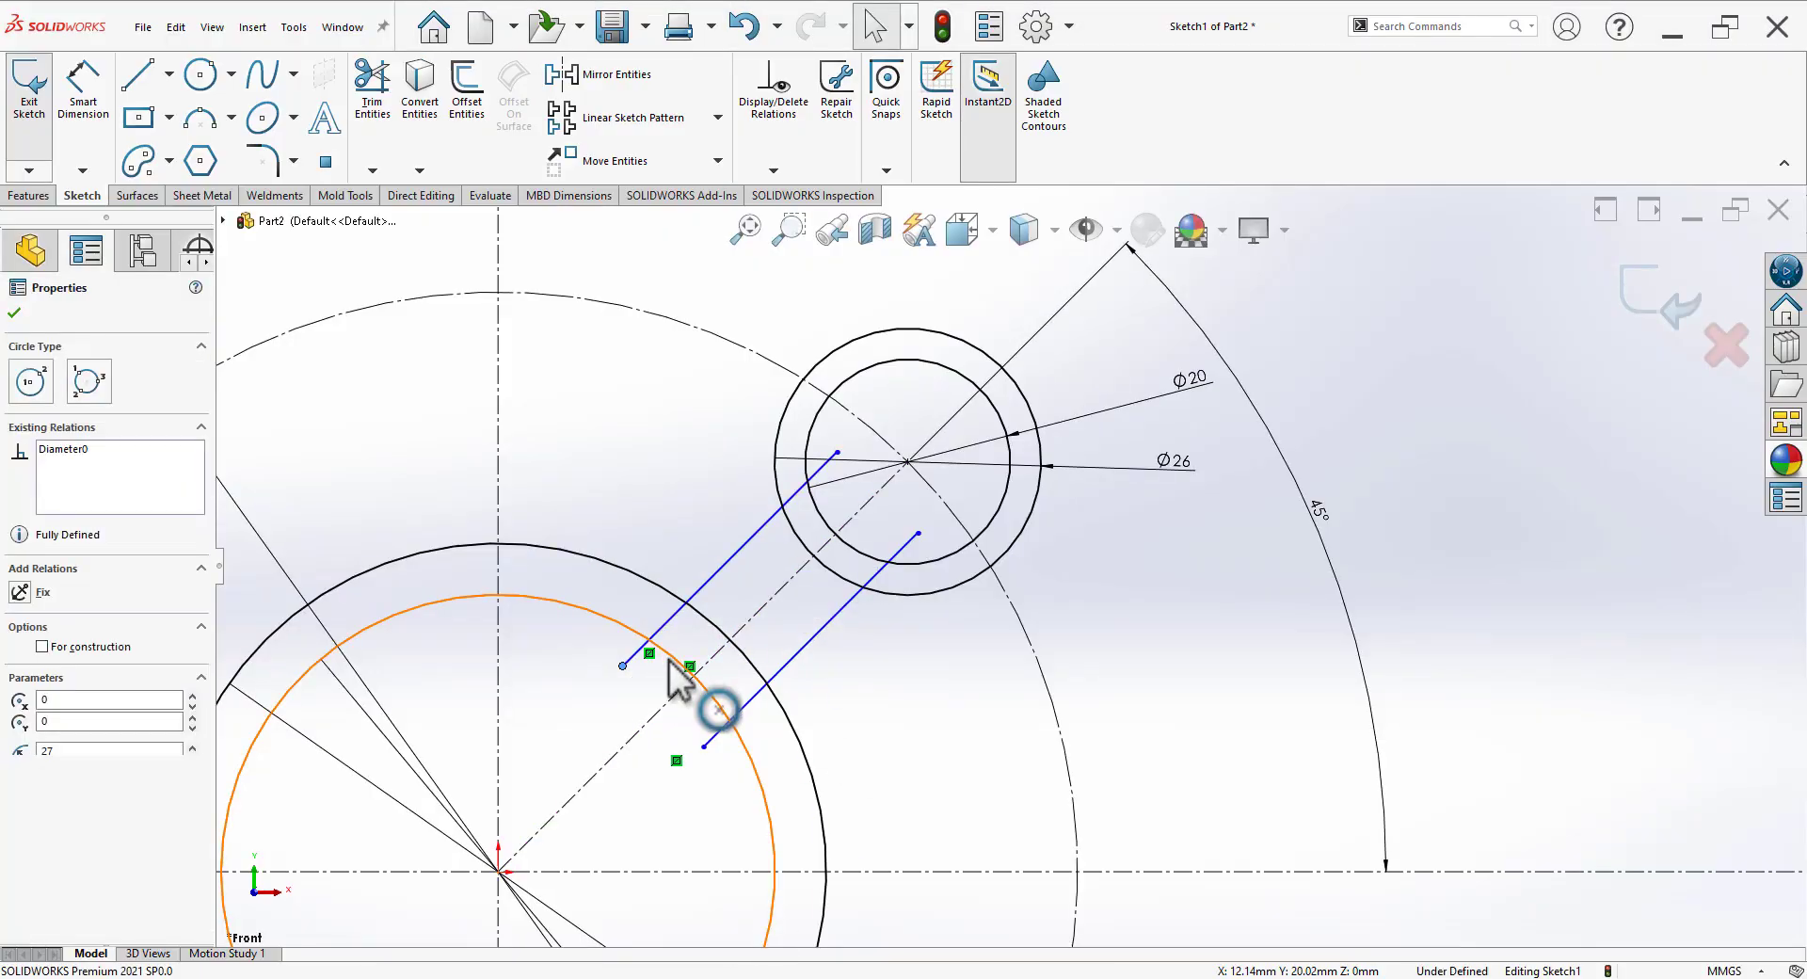
pyautogui.click(751, 575)
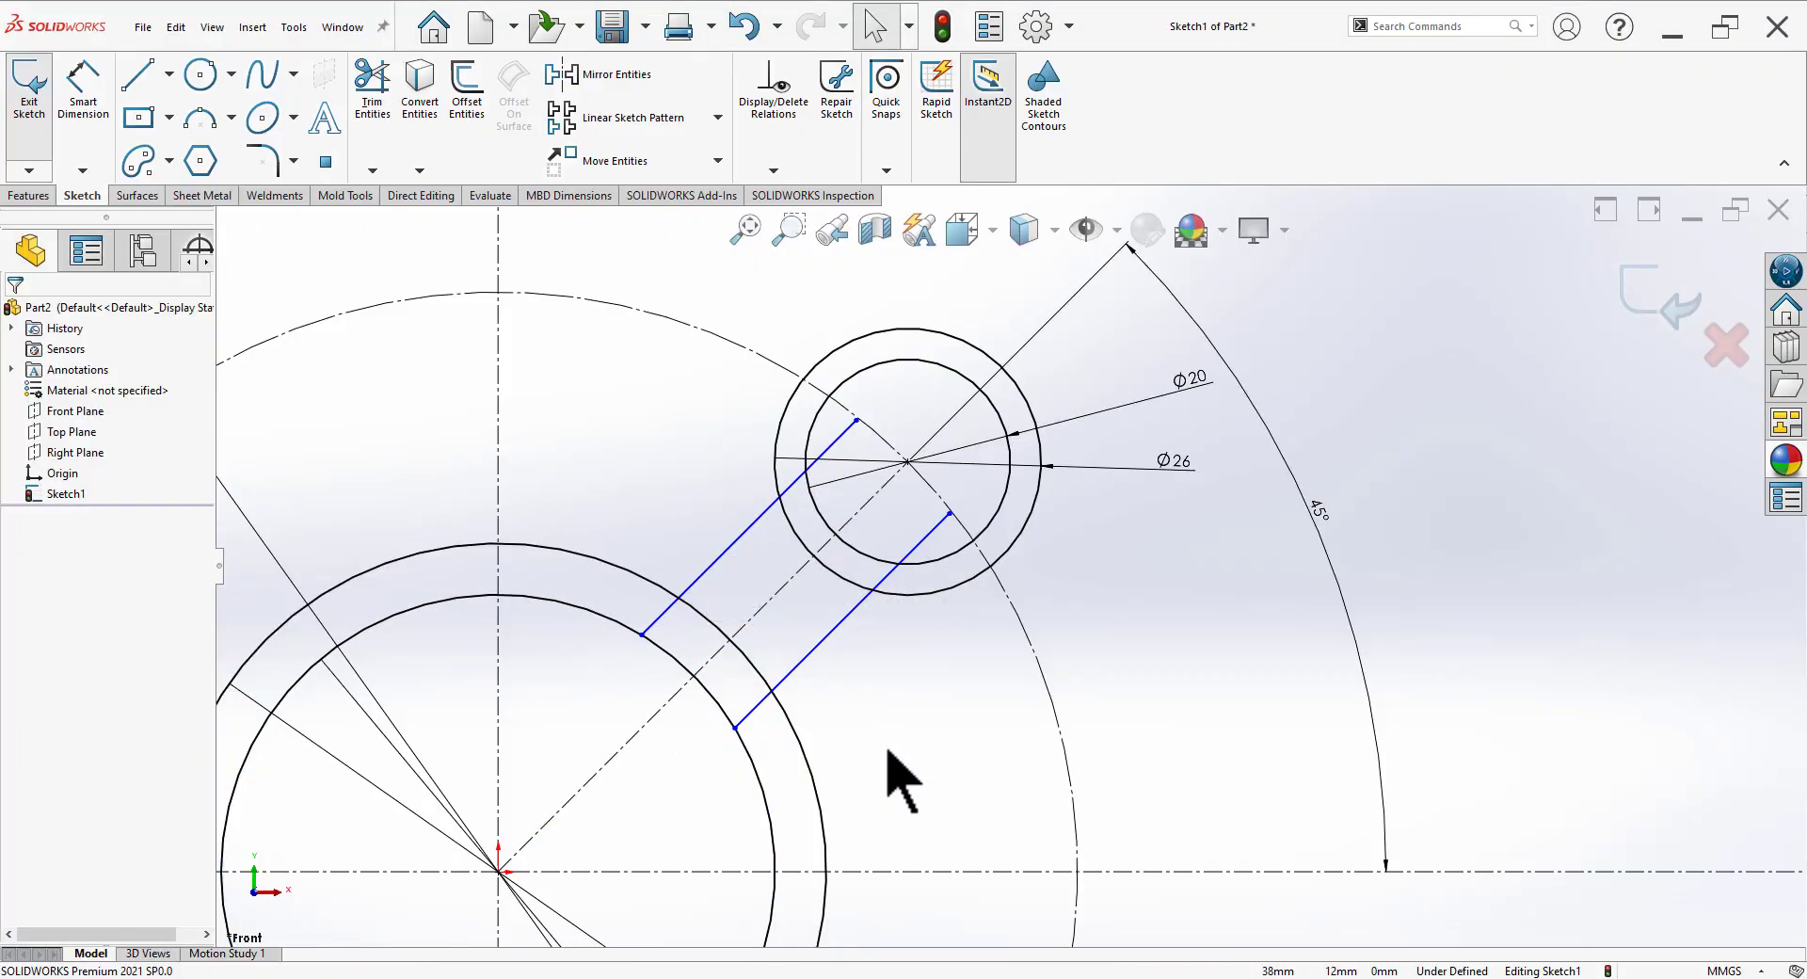
pyautogui.hotkey('alt', 'Tab')
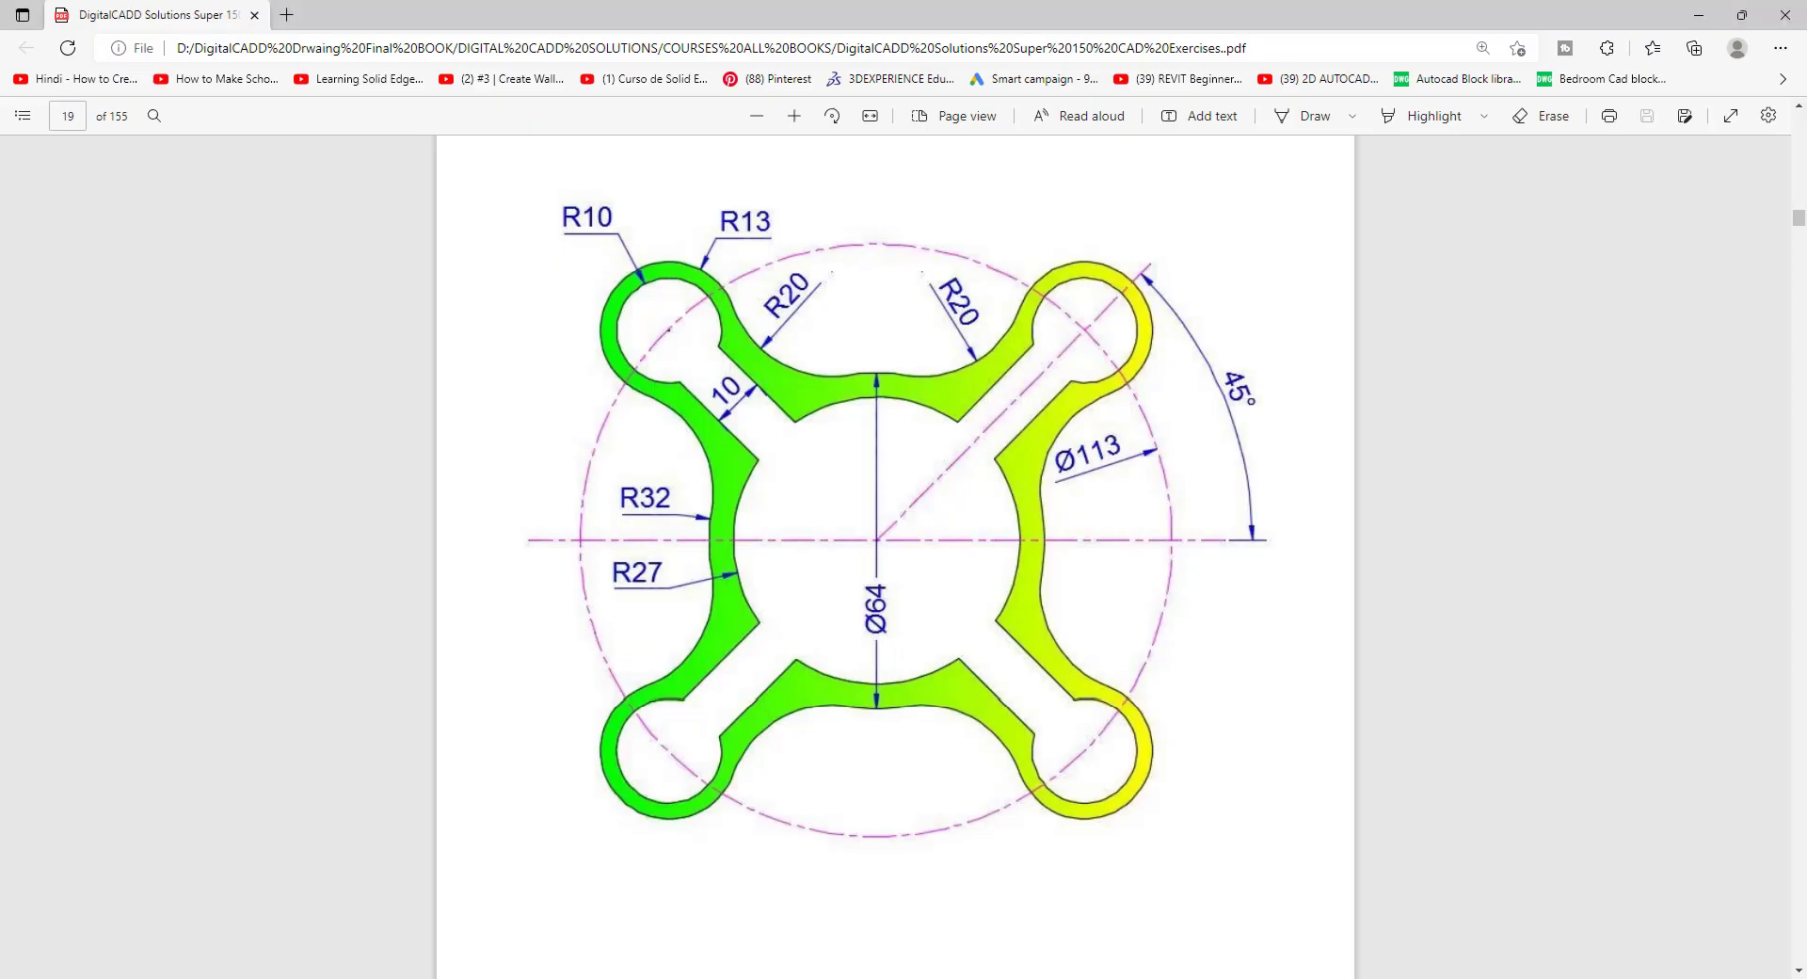
pyautogui.hotkey('alt', 'Tab')
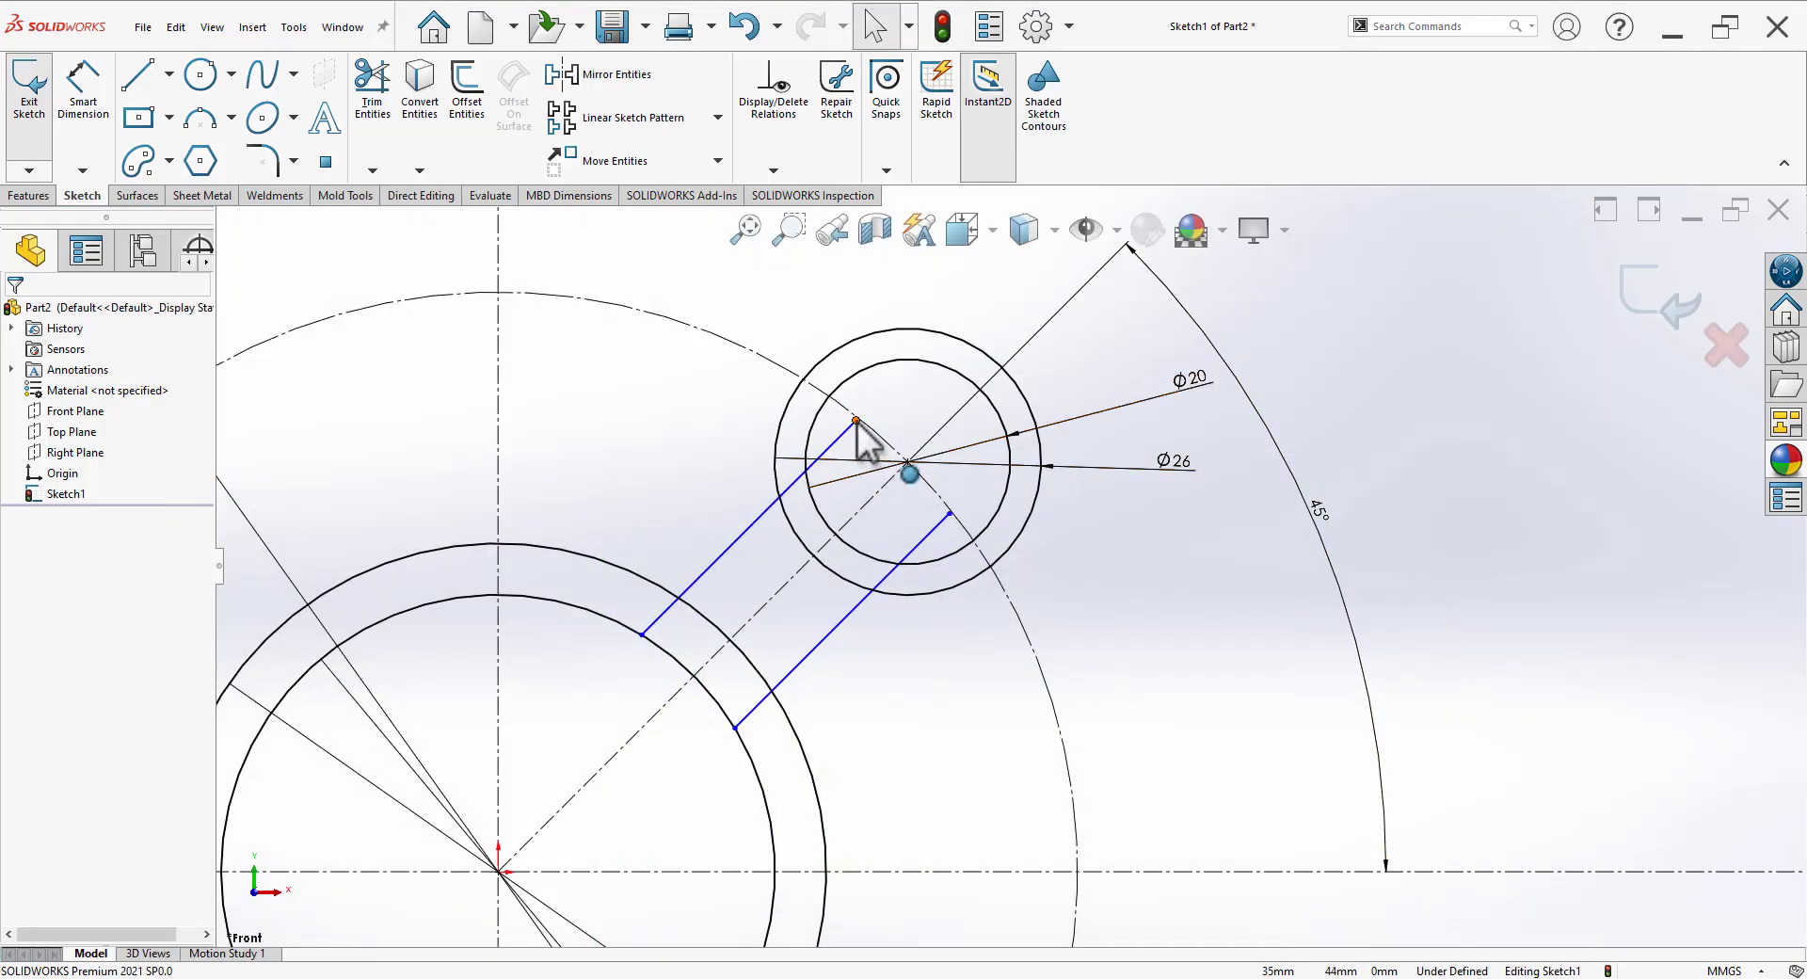
pyautogui.click(856, 421)
pyautogui.keyDown('ctrl'); pyautogui.click(821, 520); pyautogui.keyUp('ctrl')
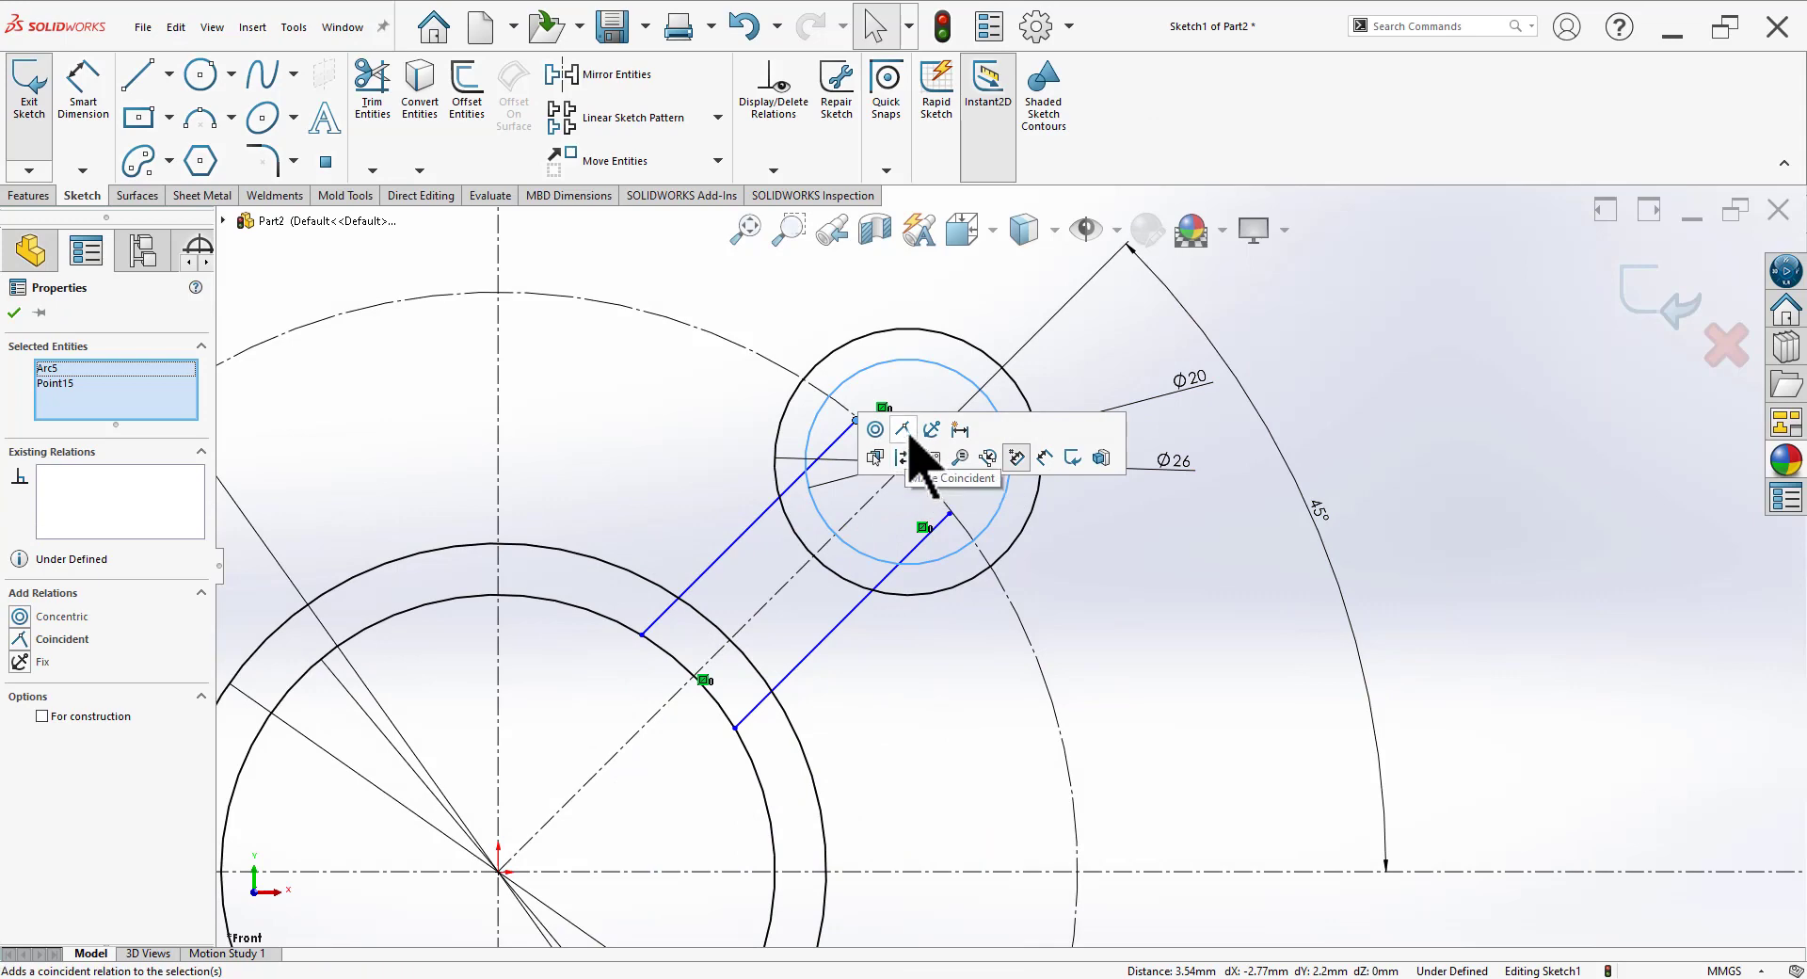
pyautogui.click(903, 430)
pyautogui.click(1233, 648)
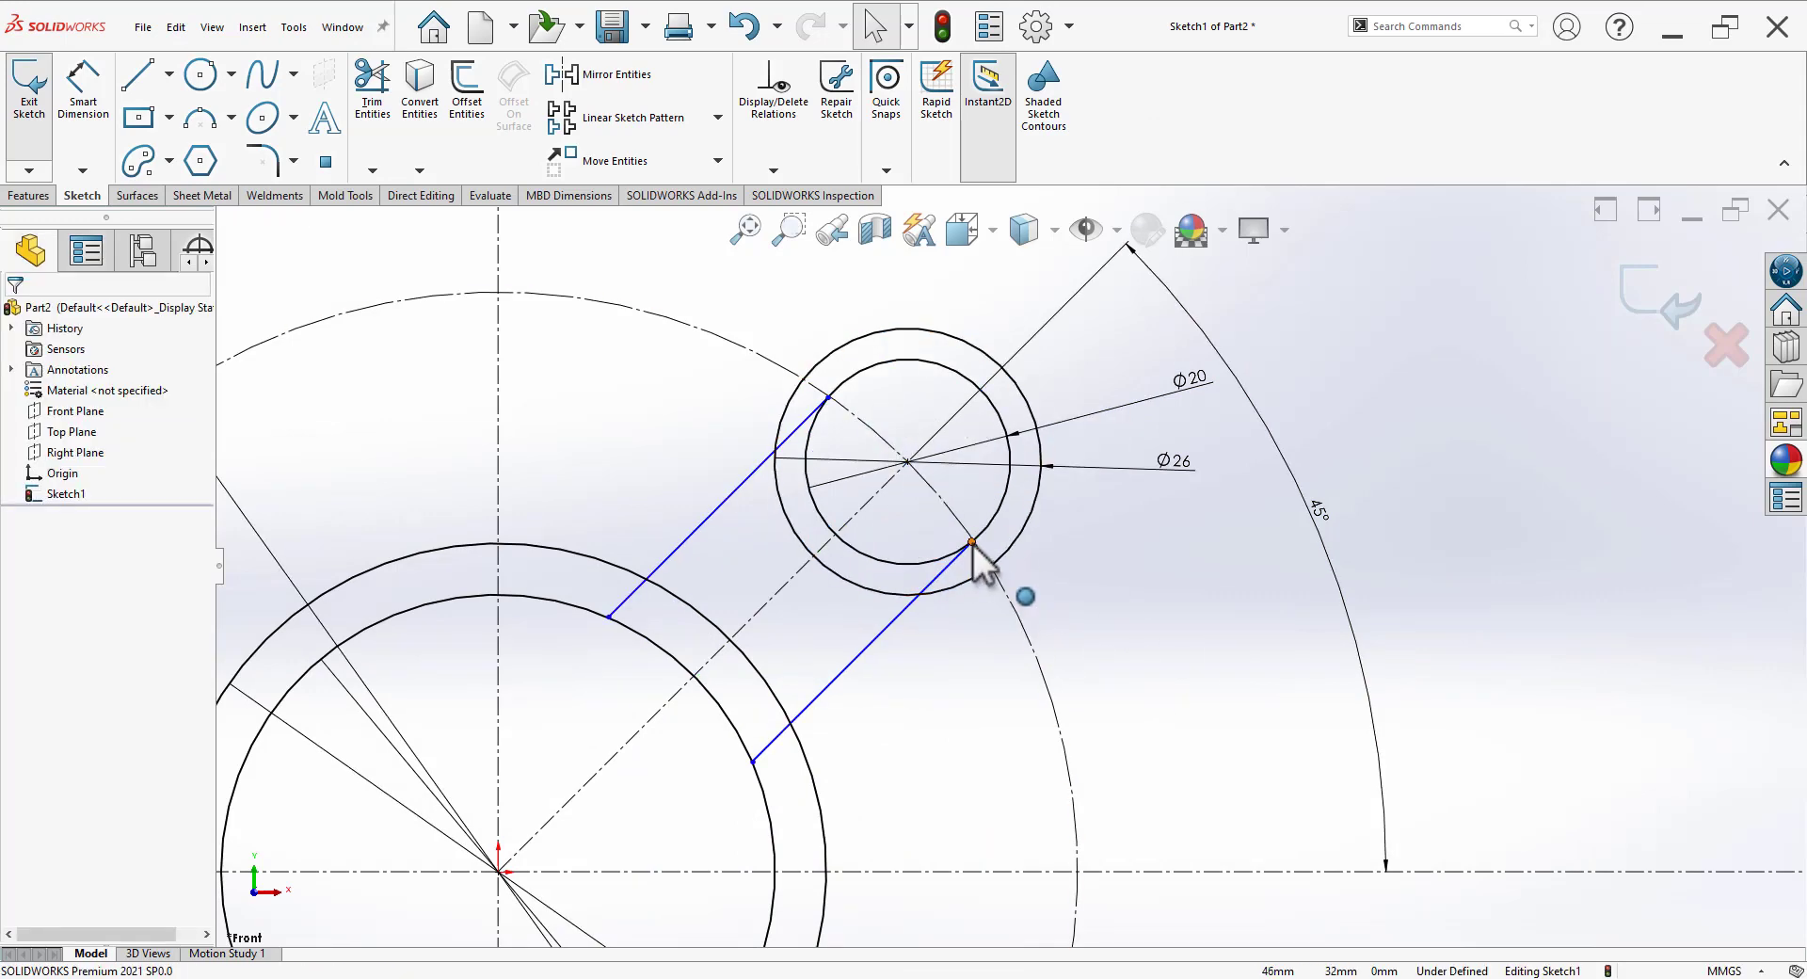
pyautogui.moveTo(973, 545); pyautogui.dragTo(814, 784)
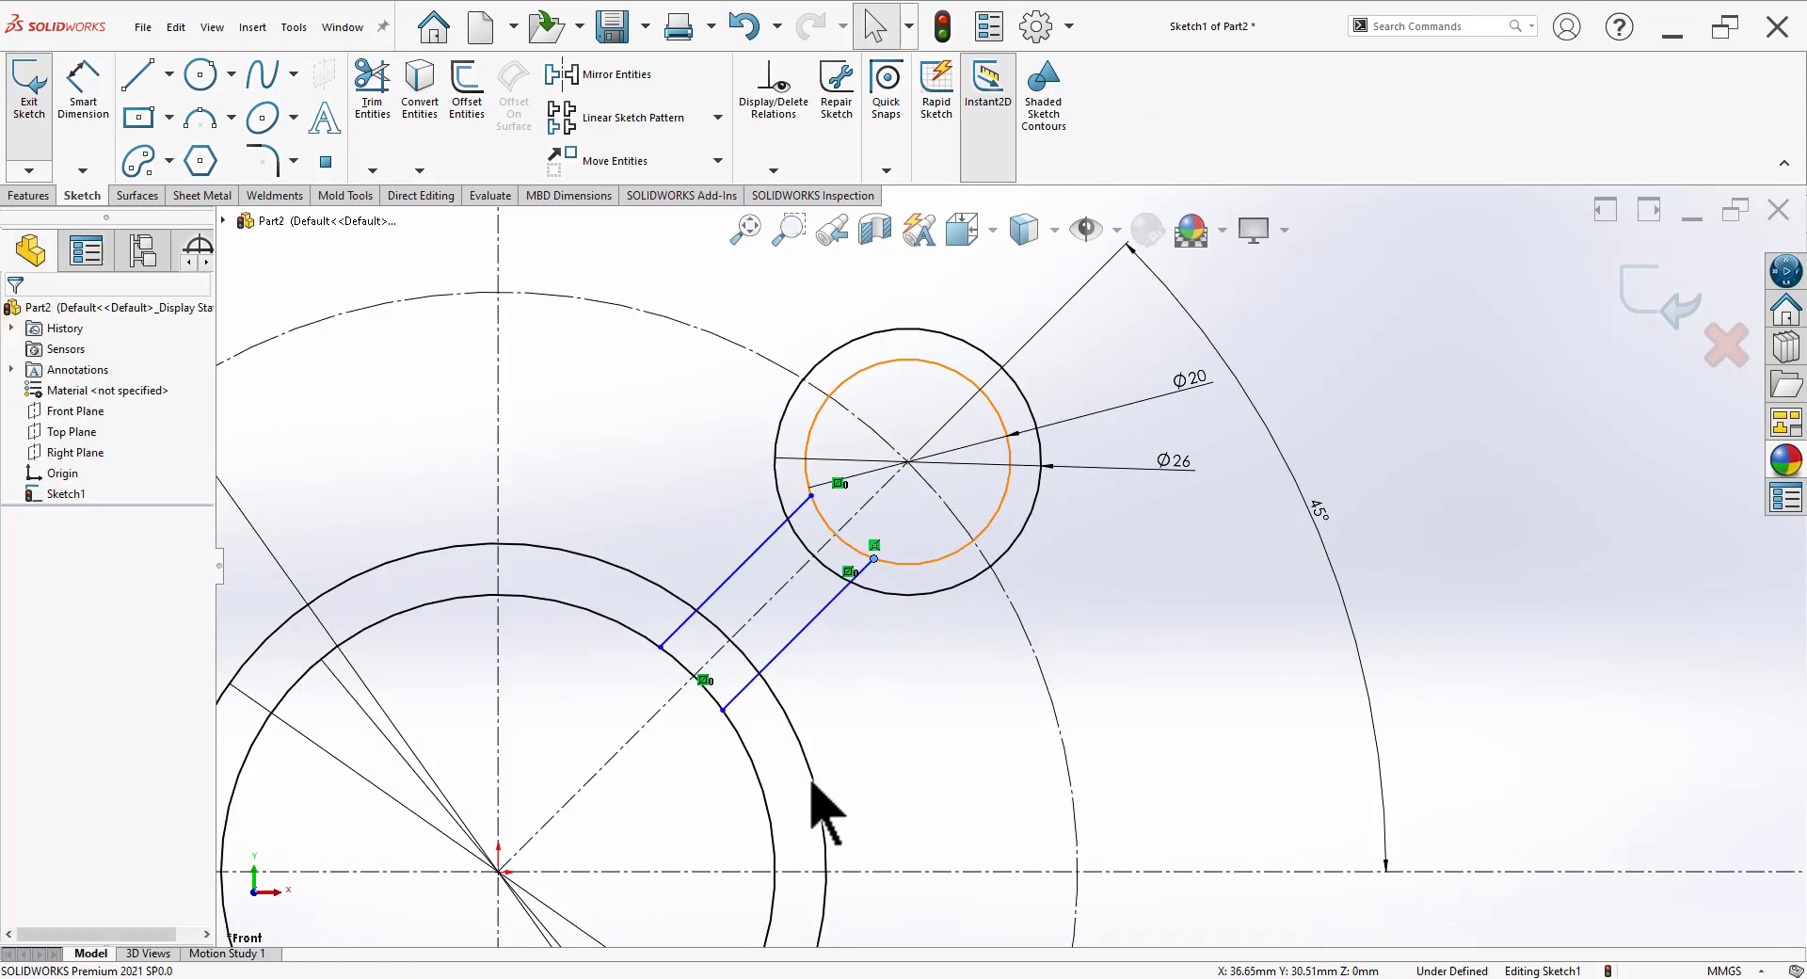
pyautogui.hotkey('alt', 'Tab')
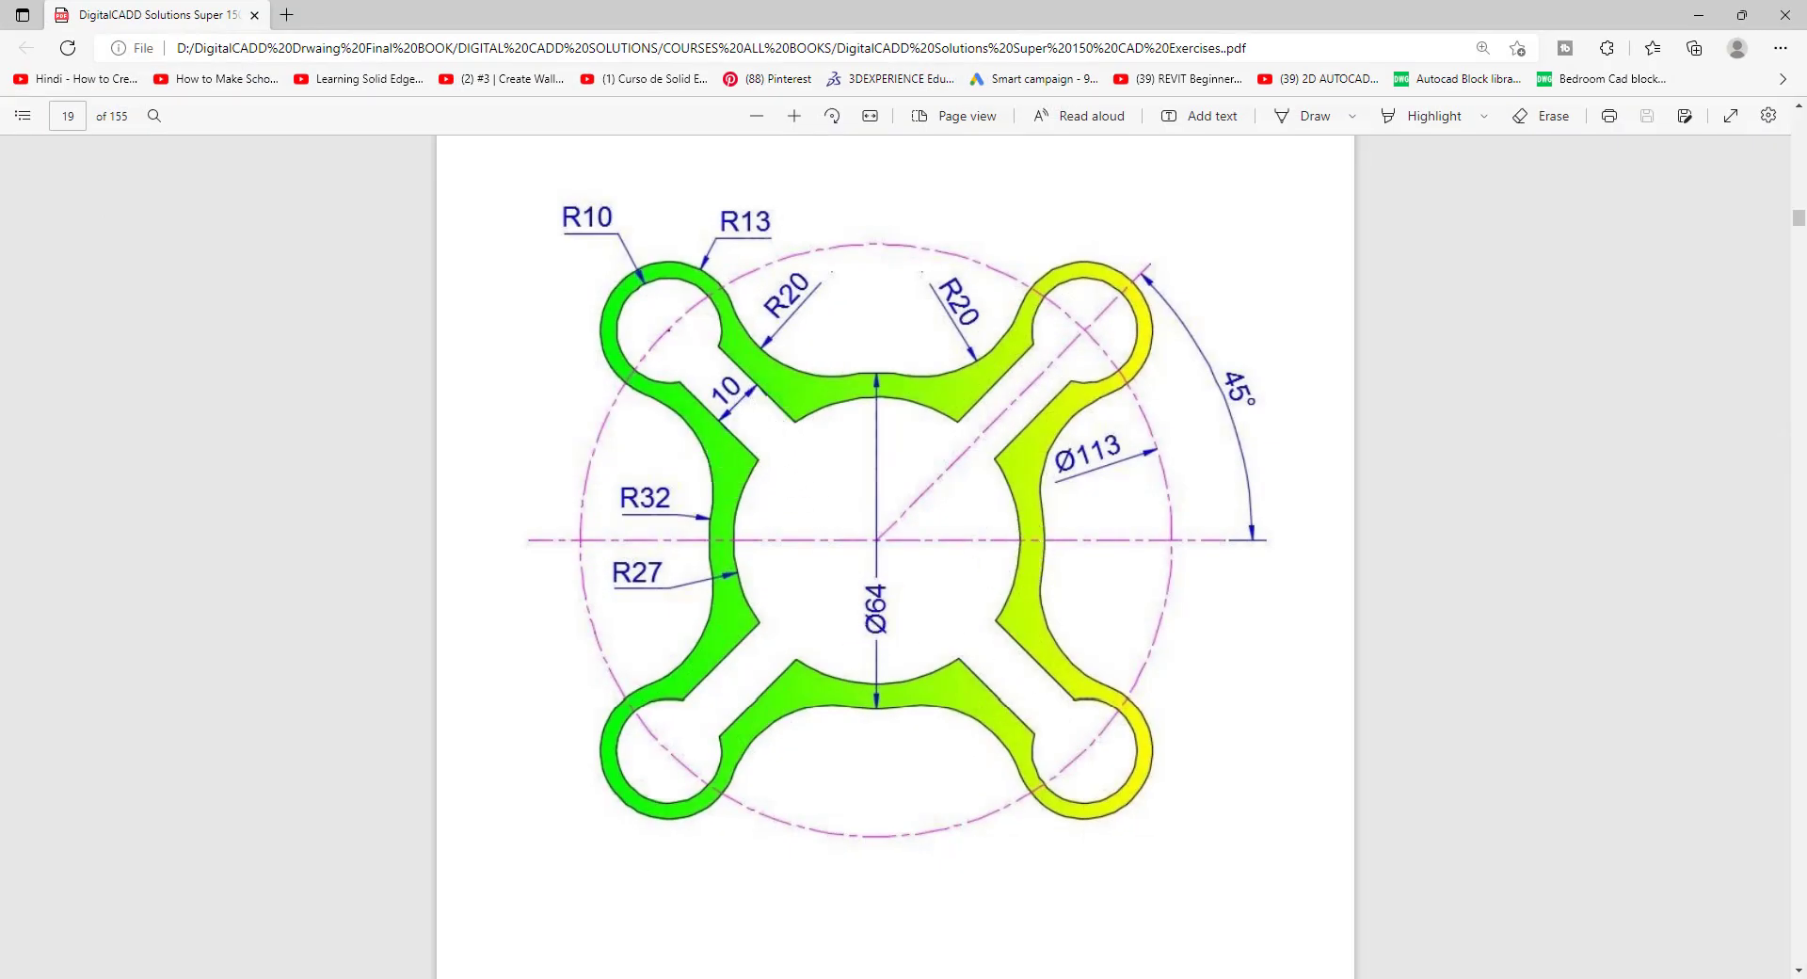
pyautogui.hotkey('alt', 'Tab')
# Step: Dimension the two parallel arm lines 10 apart and compare the sketch against the reference drawing
pyautogui.click(77, 99)
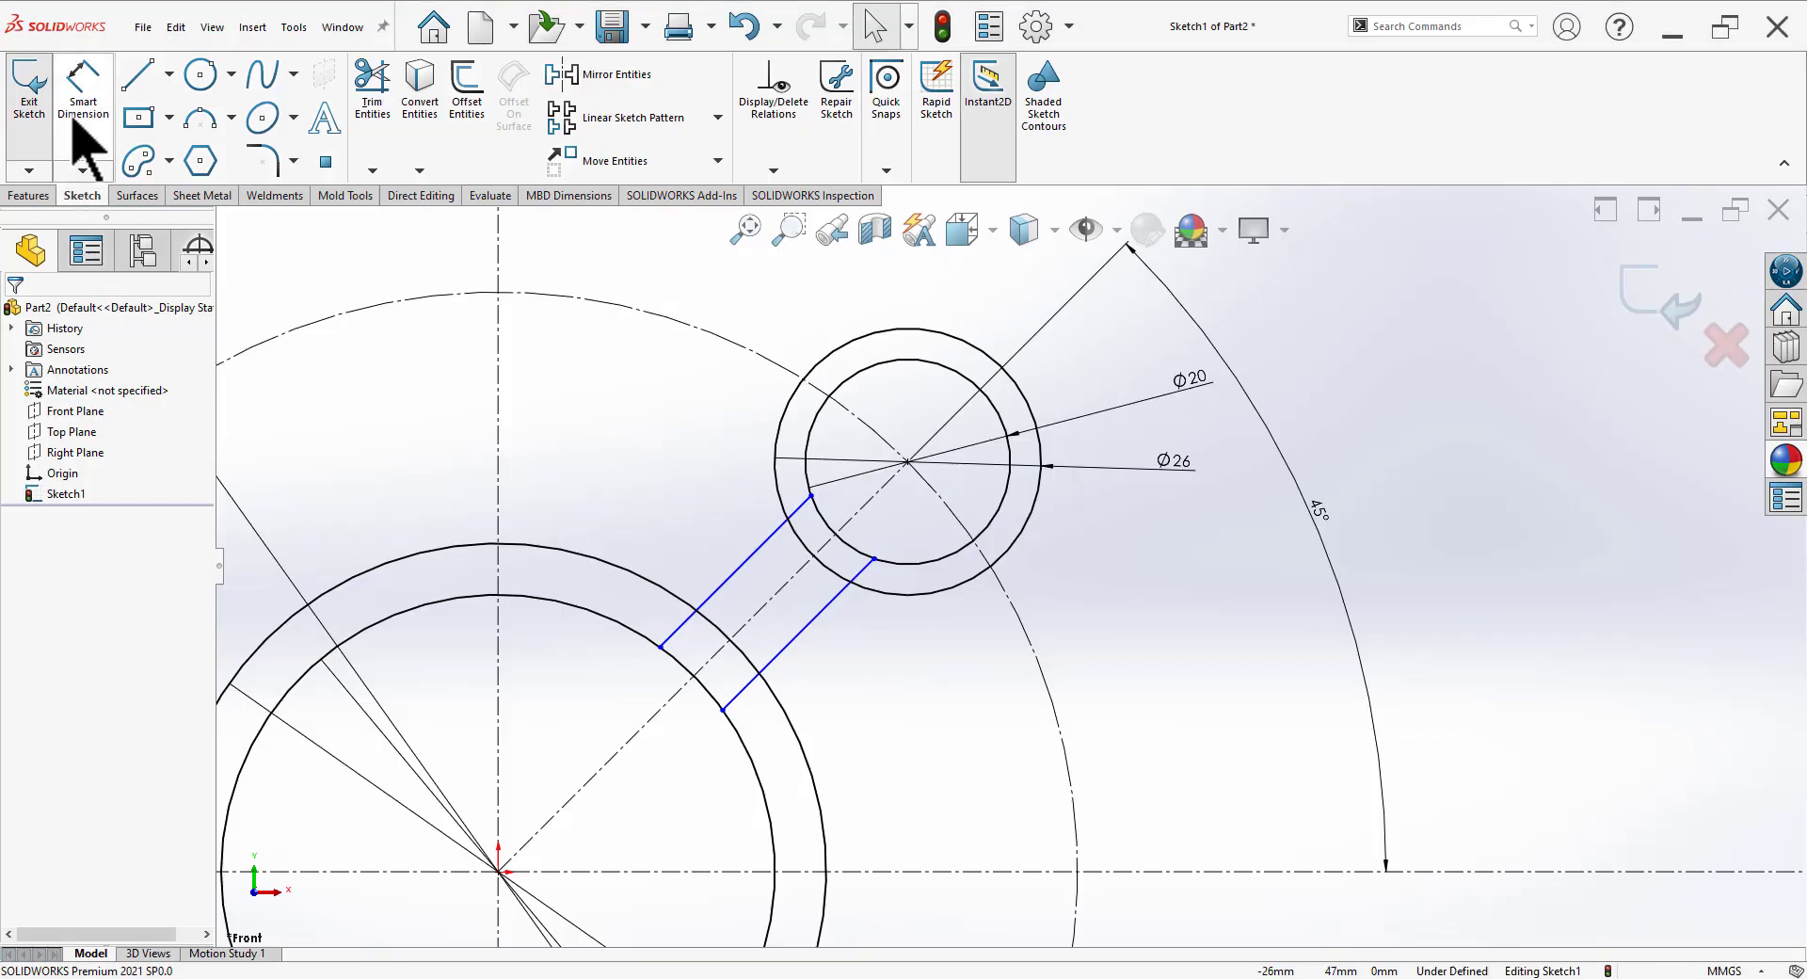
pyautogui.click(758, 549)
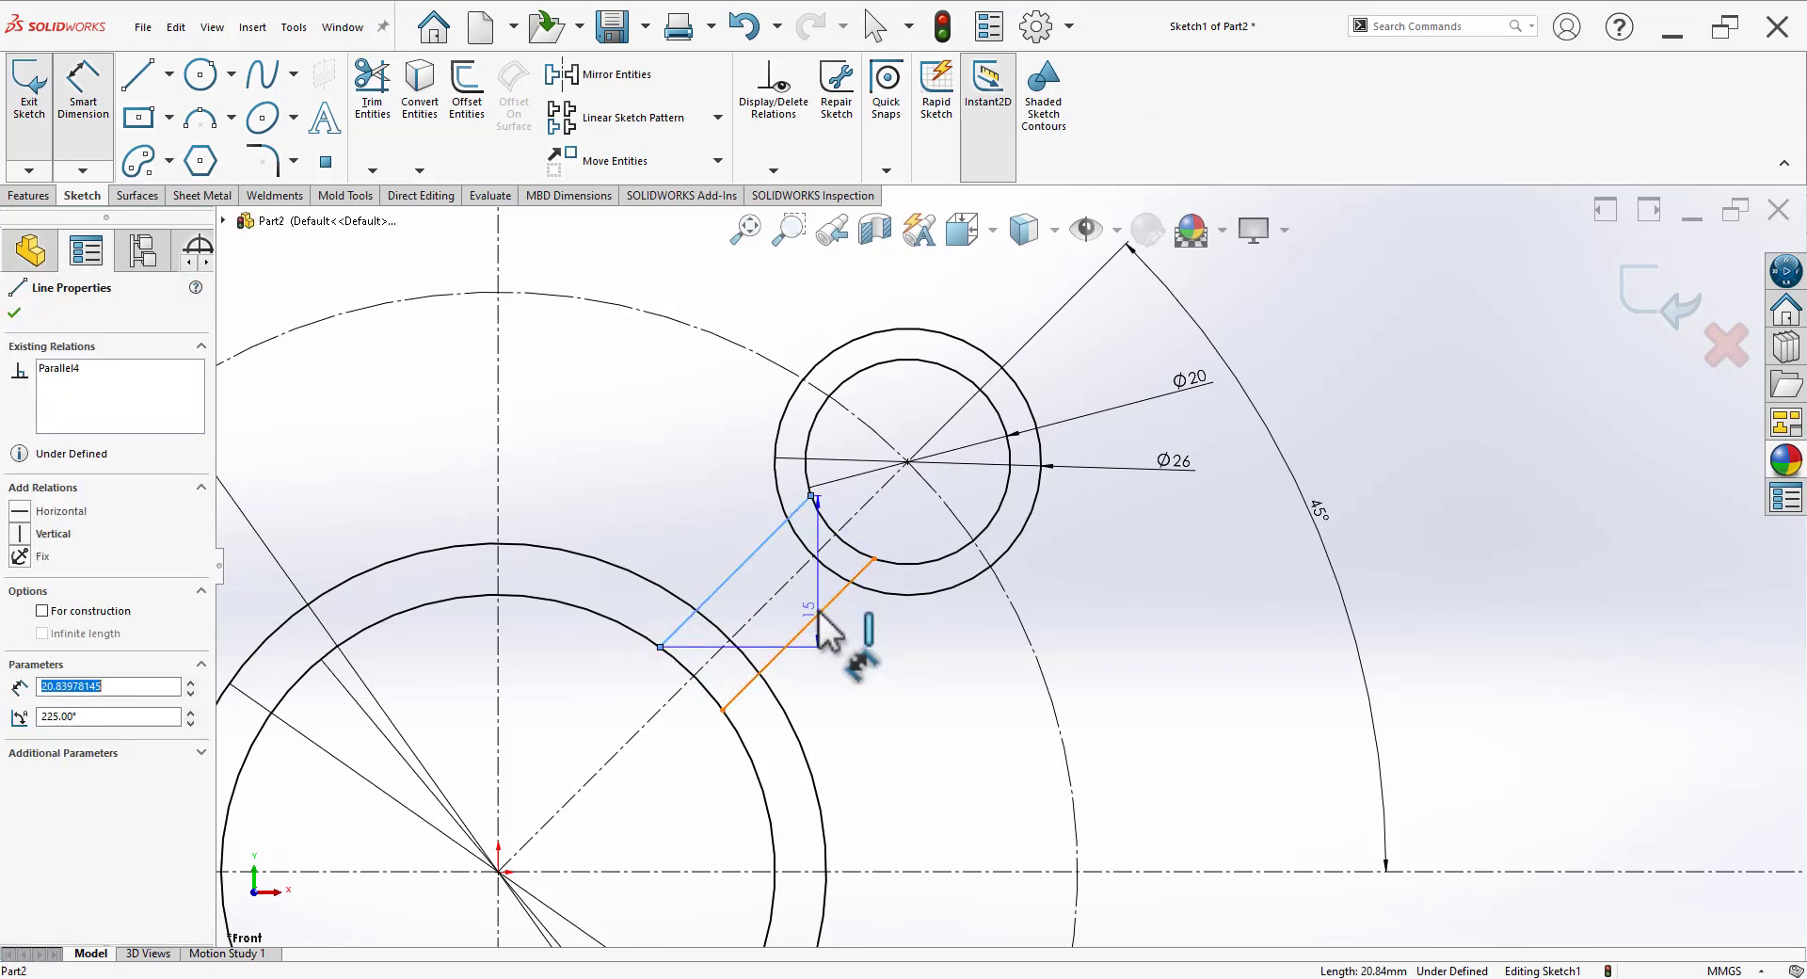
pyautogui.click(817, 612)
pyautogui.click(826, 645)
pyautogui.press('Return')
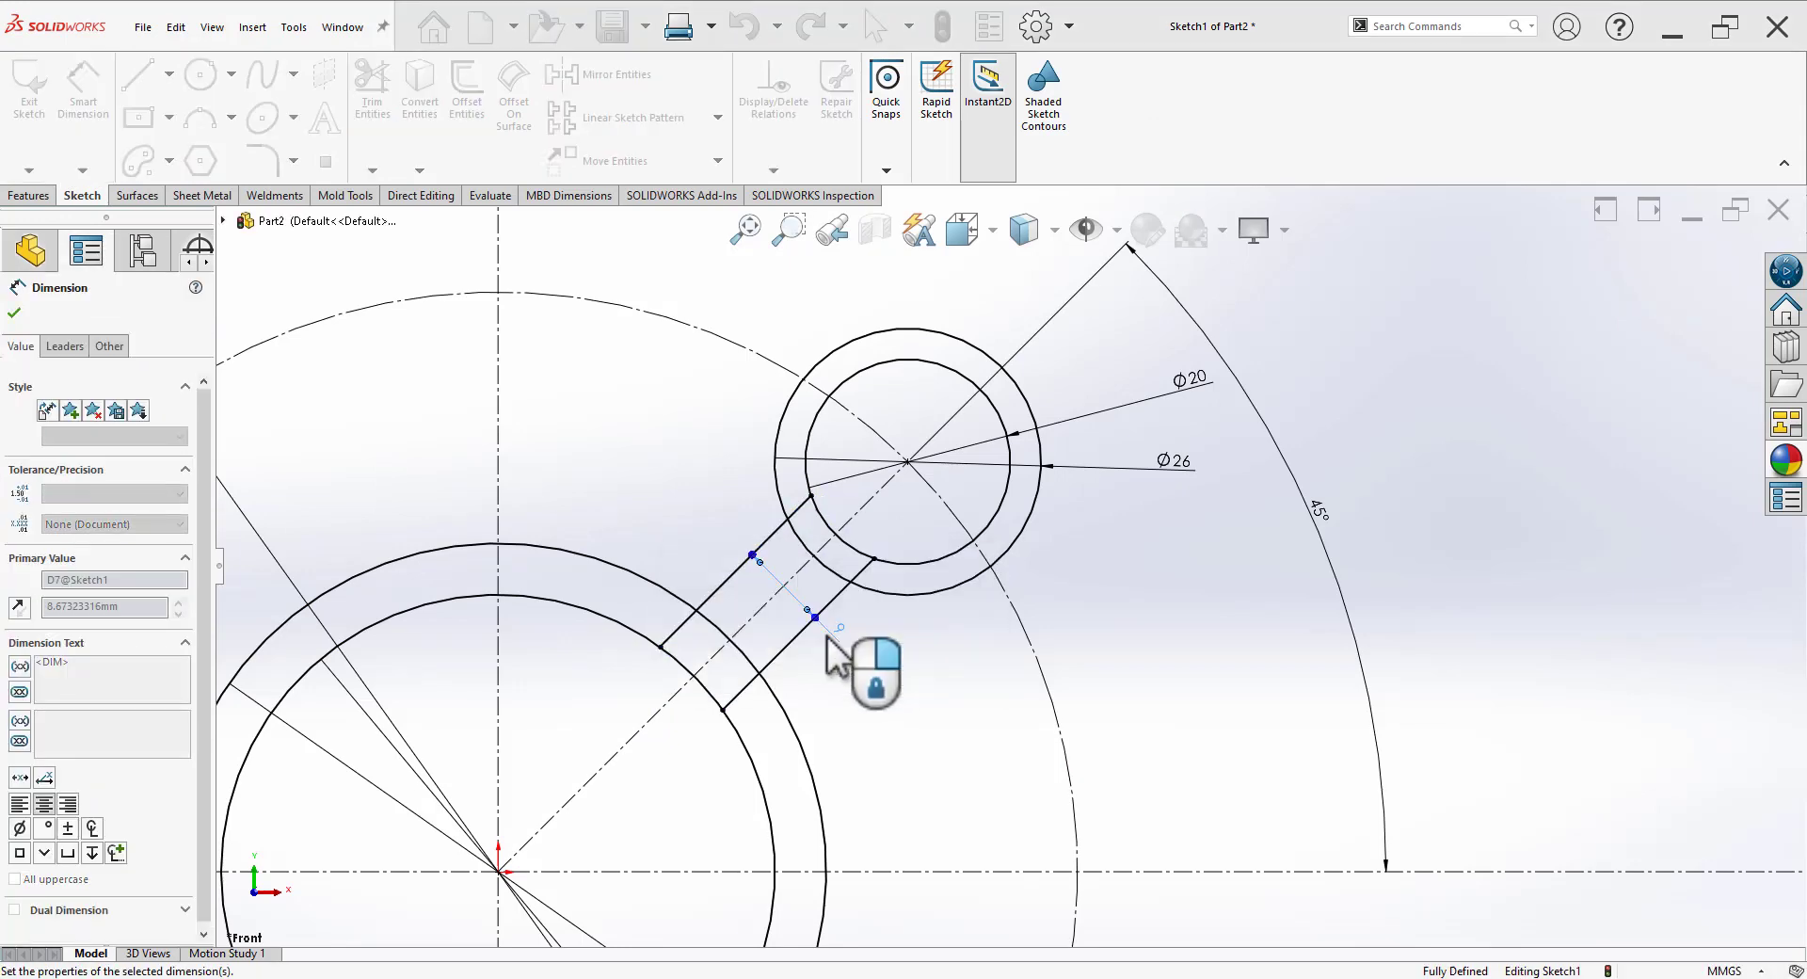
pyautogui.press('Escape')
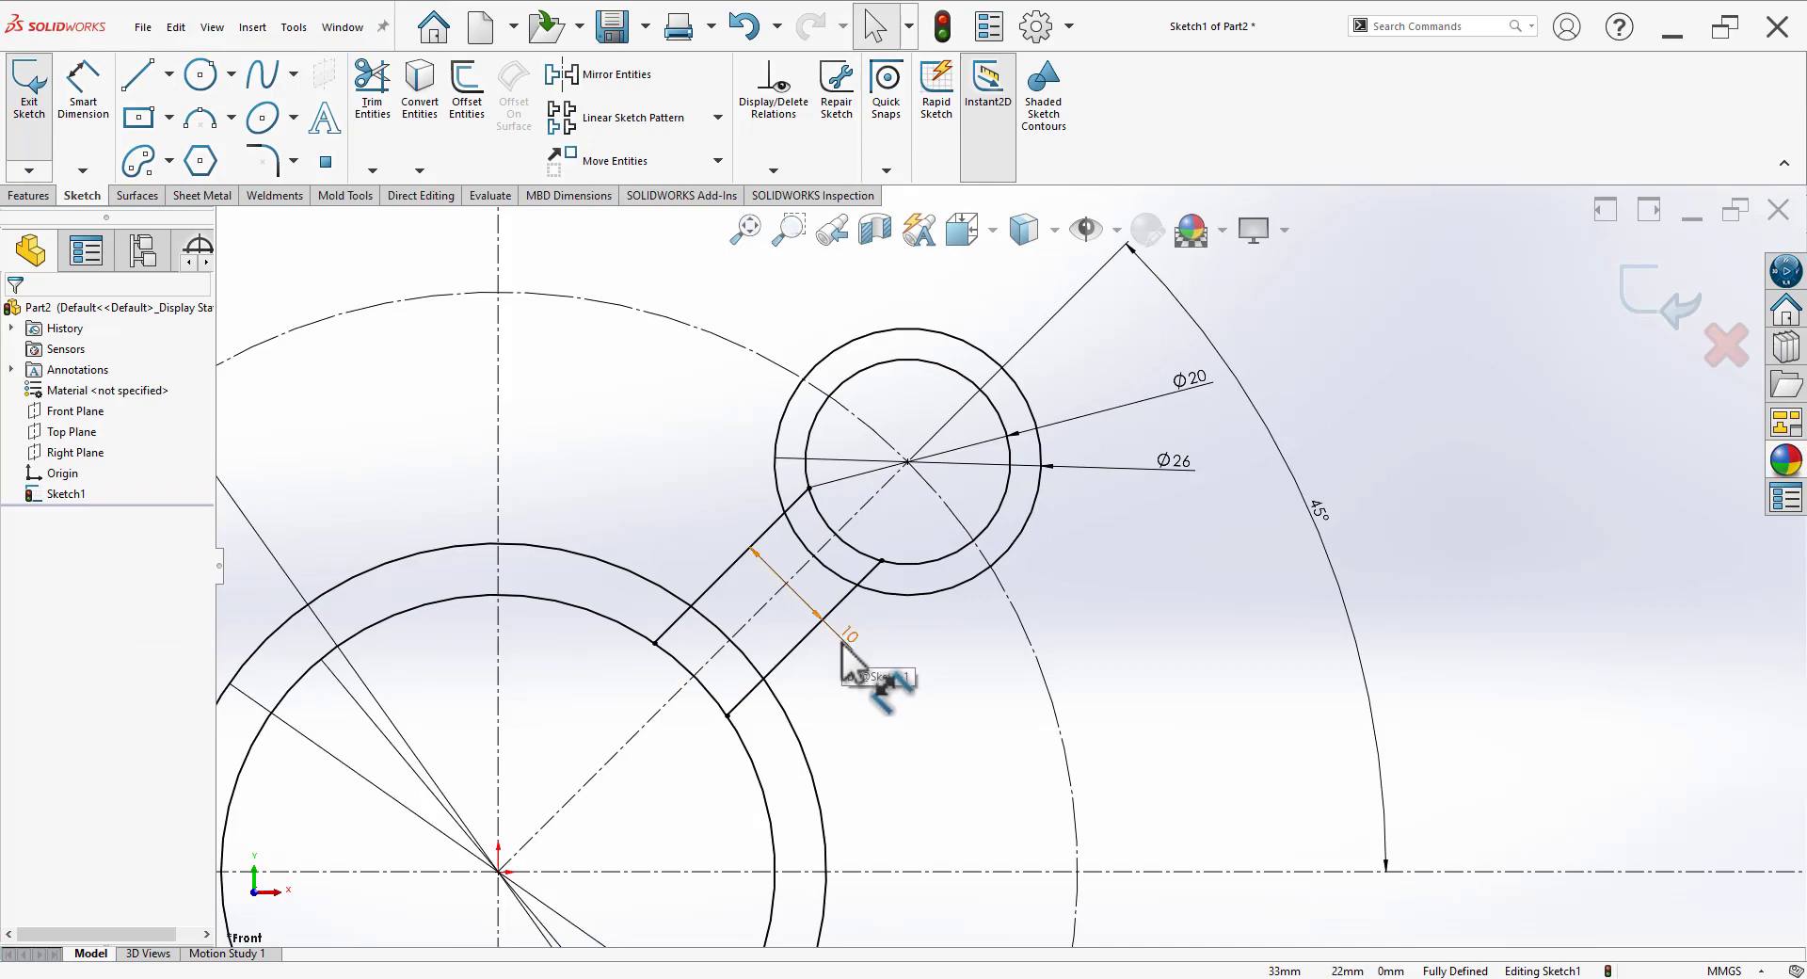
pyautogui.hotkey('alt', 'Tab')
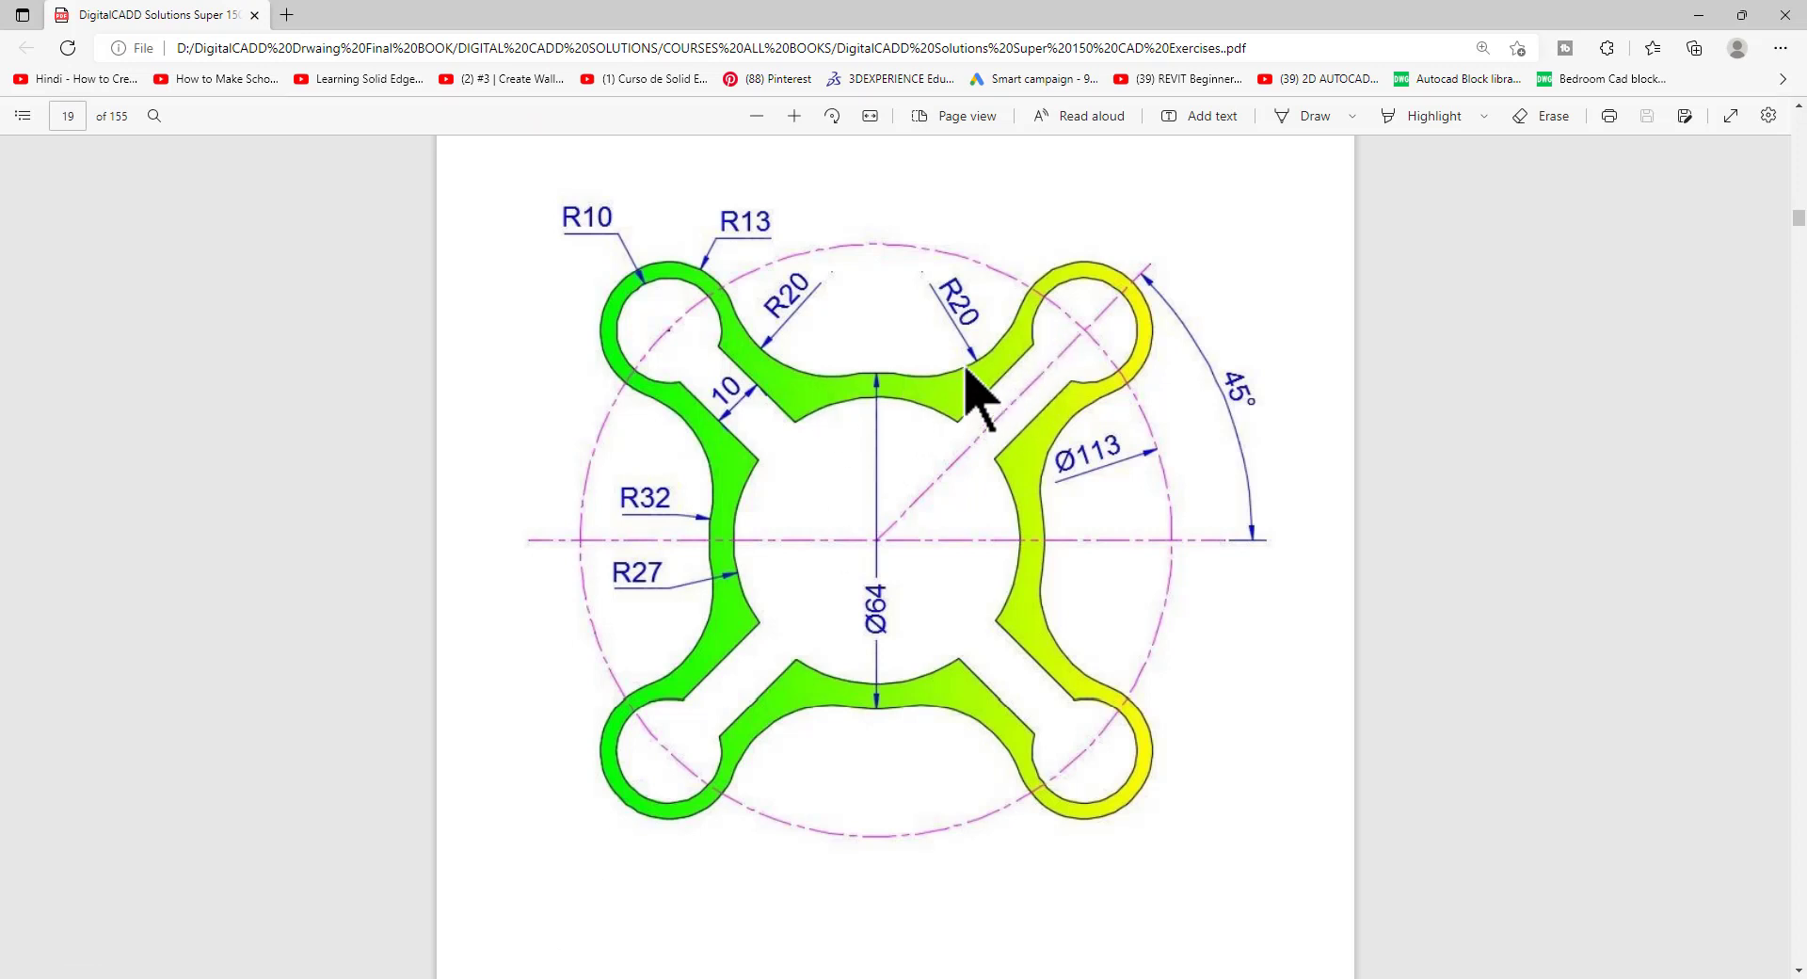
pyautogui.hotkey('alt', 'Tab')
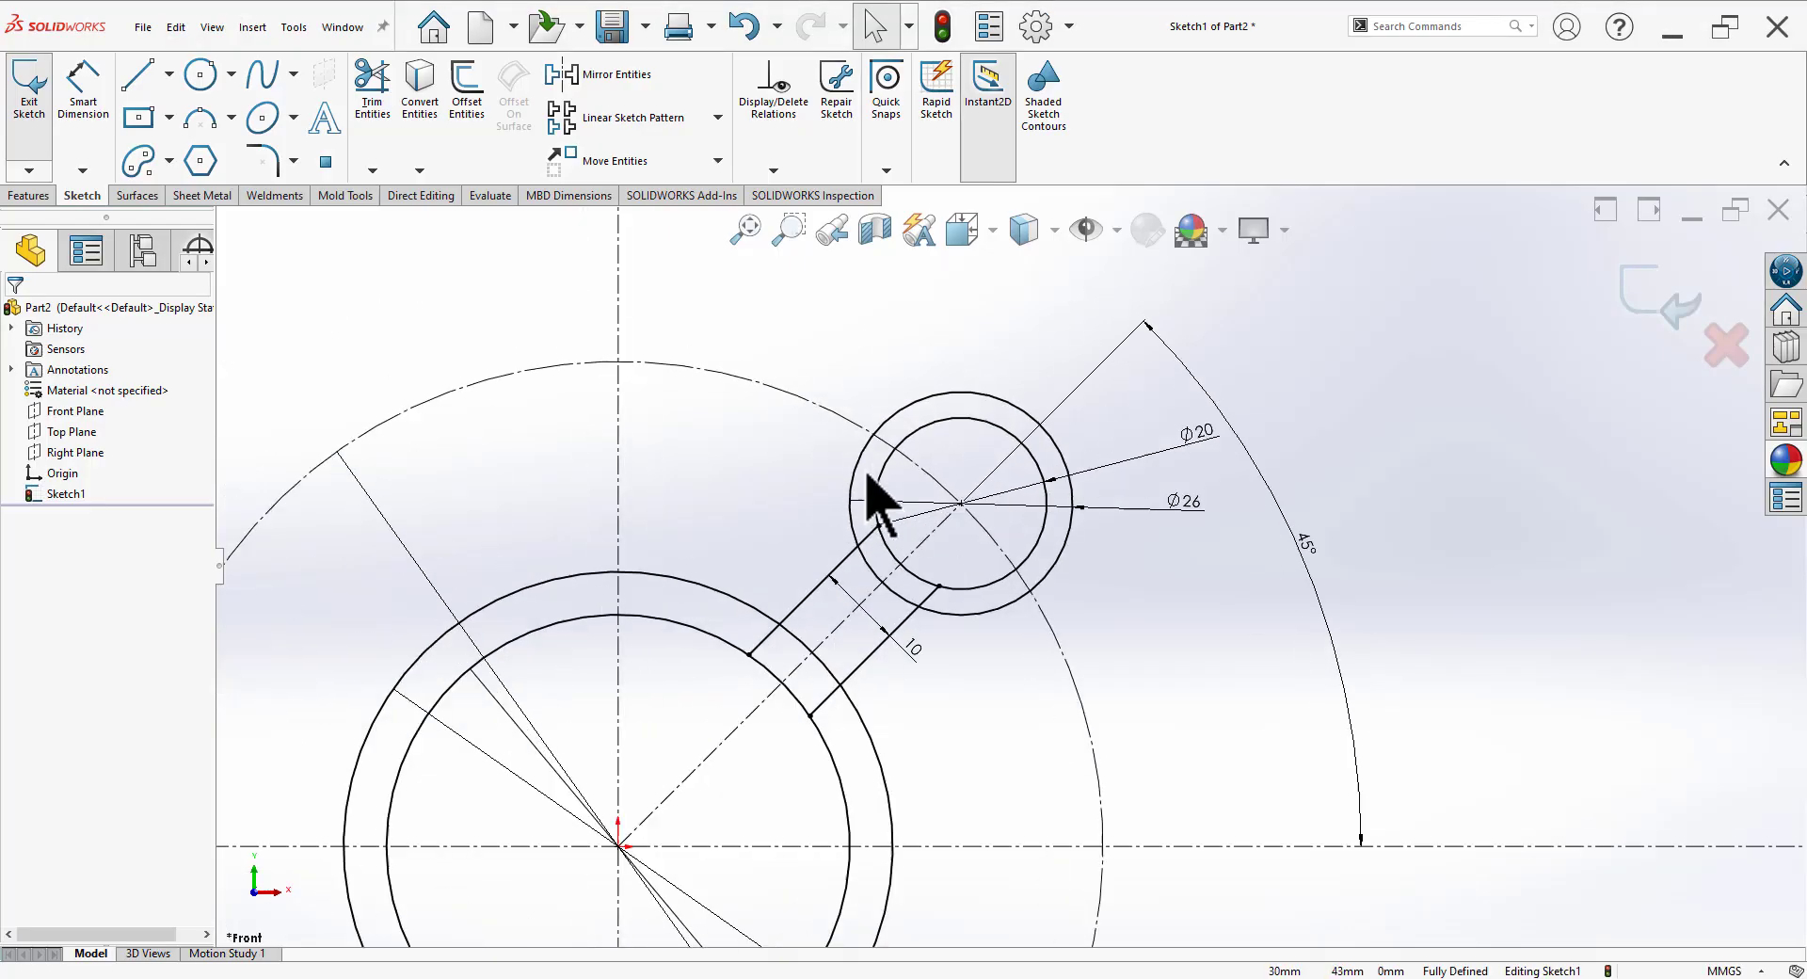
pyautogui.hotkey('alt', 'Tab')
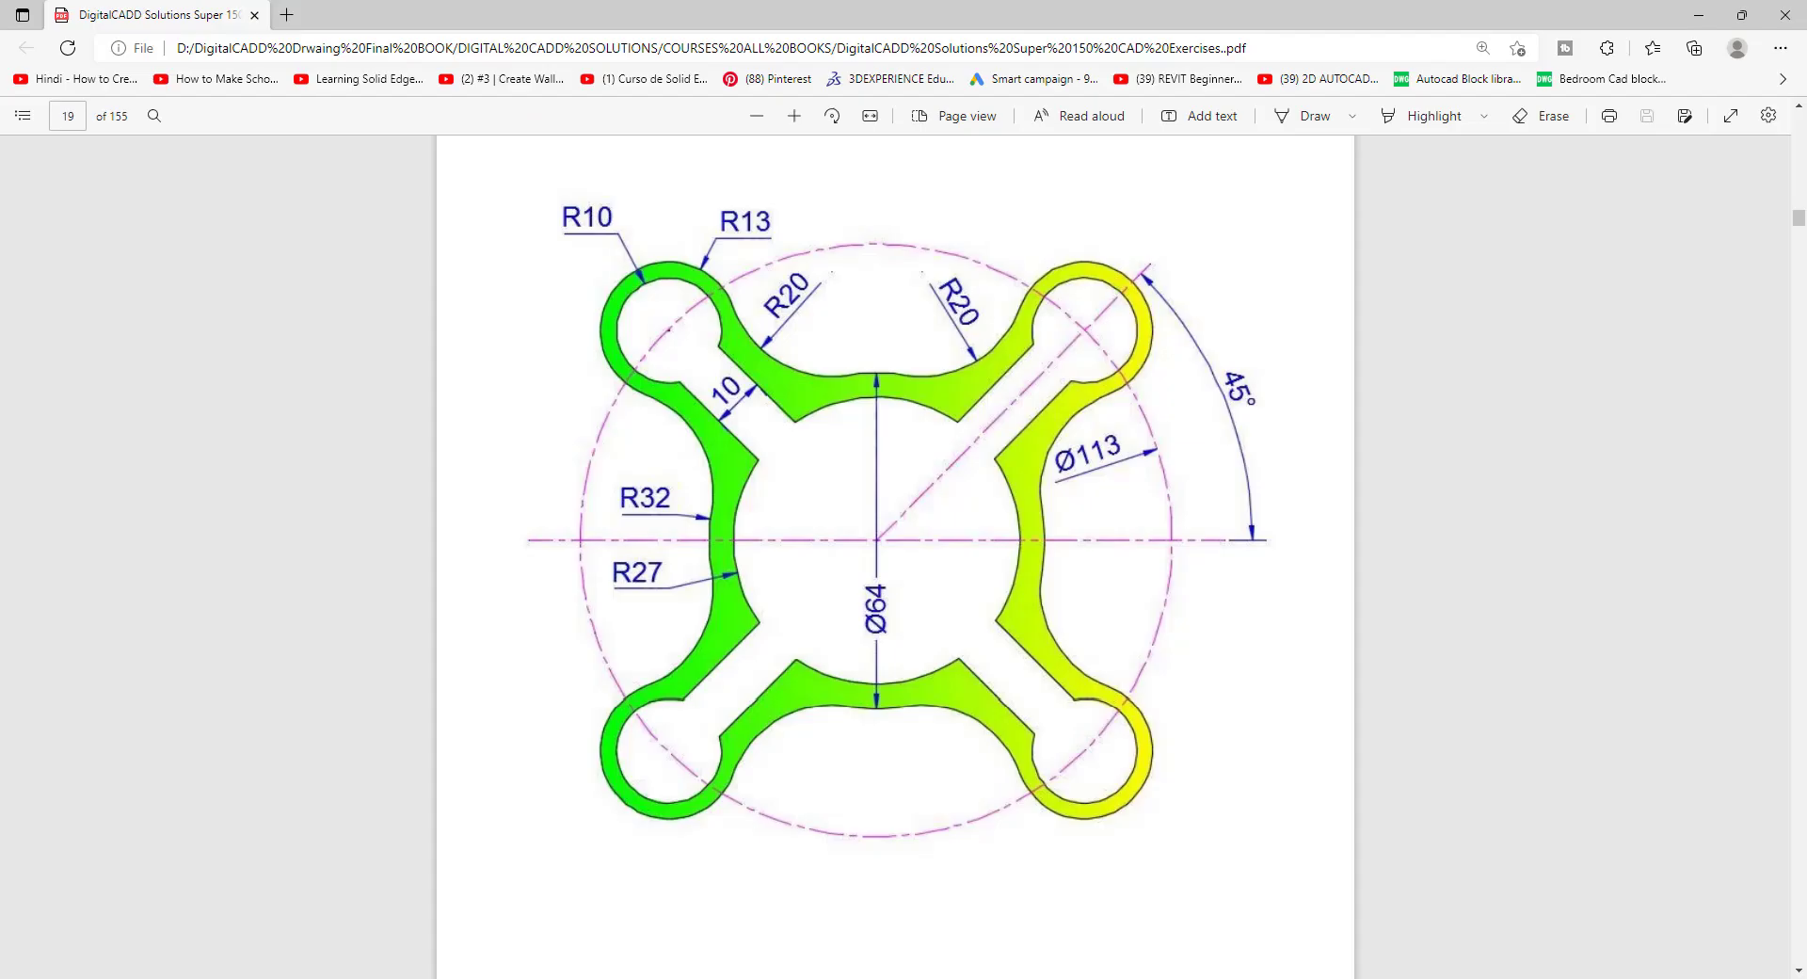
pyautogui.hotkey('alt', 'Tab')
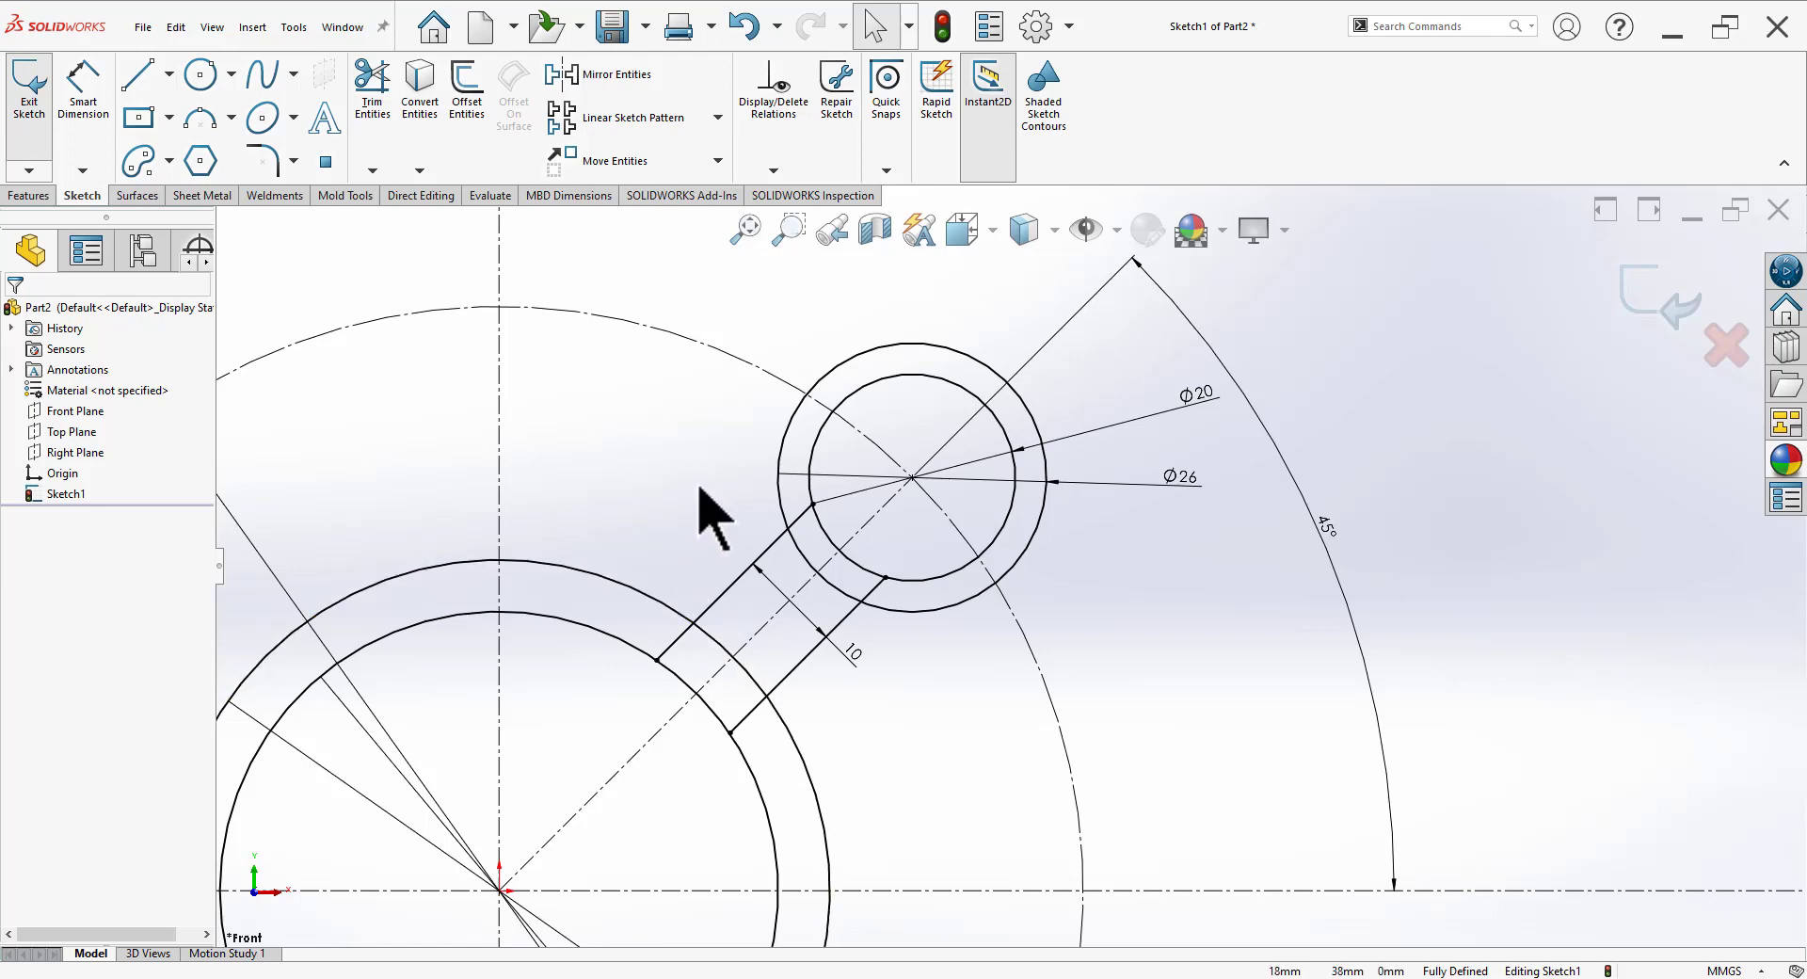
# Step: Draw a three-point fillet arc from the outer circle to the Ø26 circle
pyautogui.click(200, 118)
pyautogui.click(581, 567)
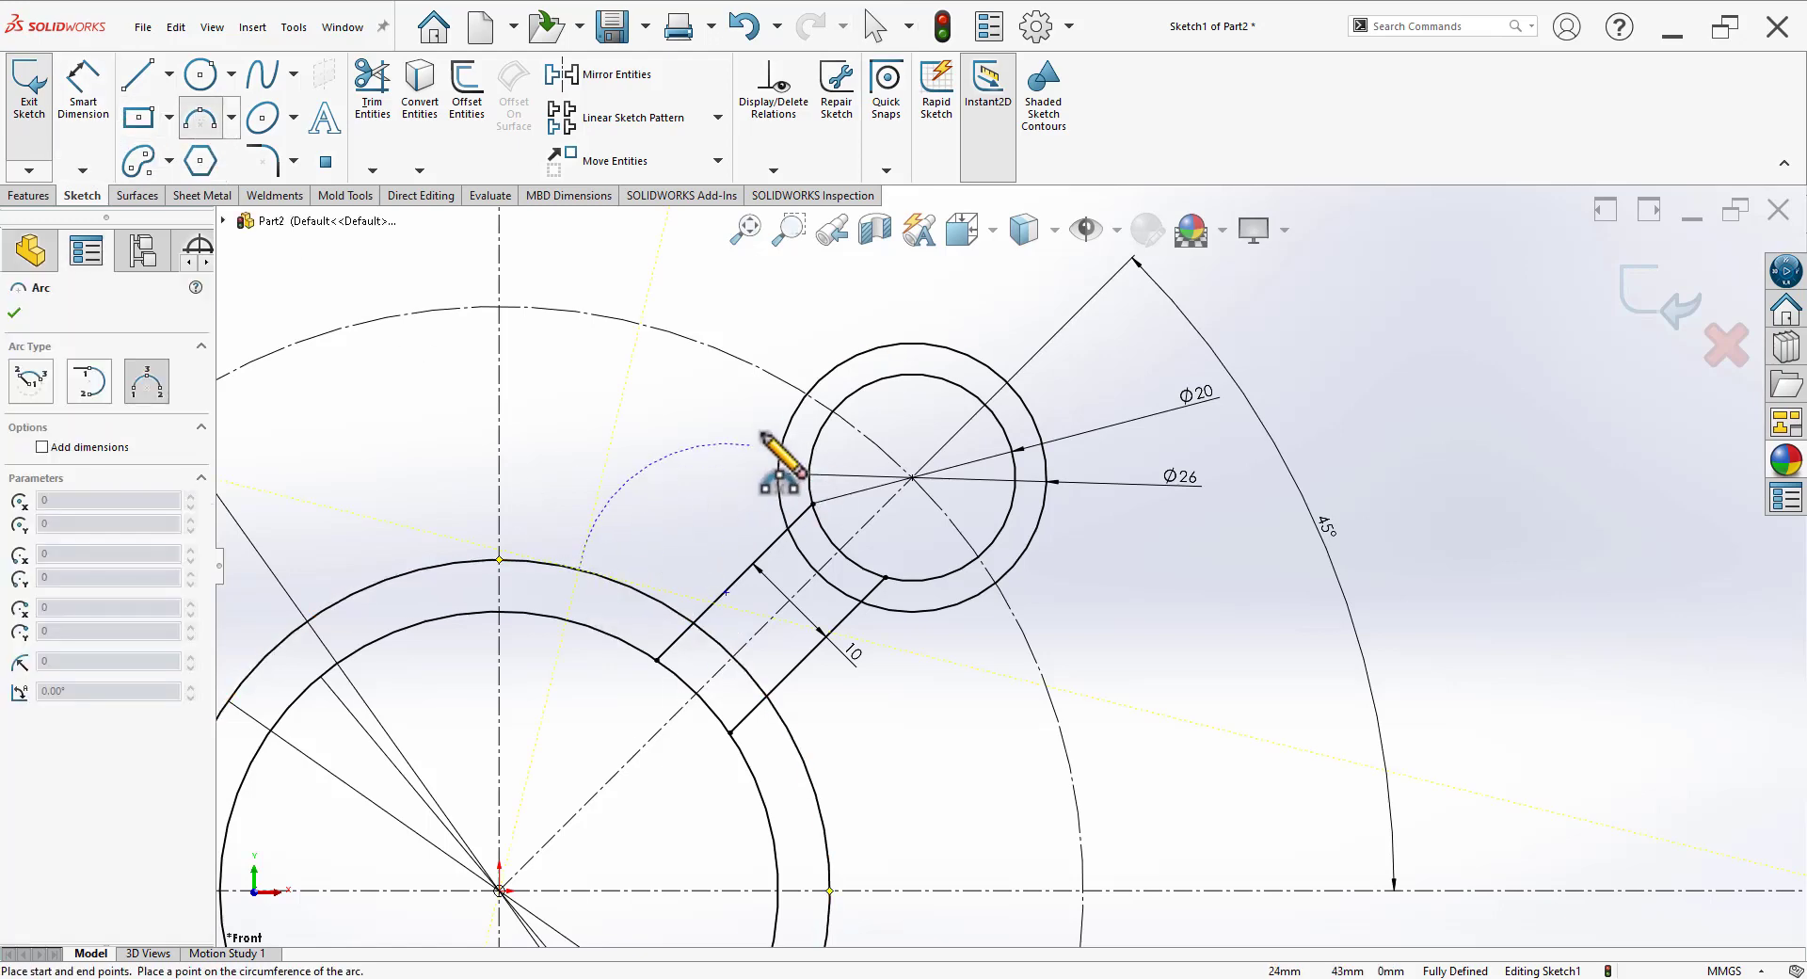
pyautogui.click(799, 407)
pyautogui.click(715, 544)
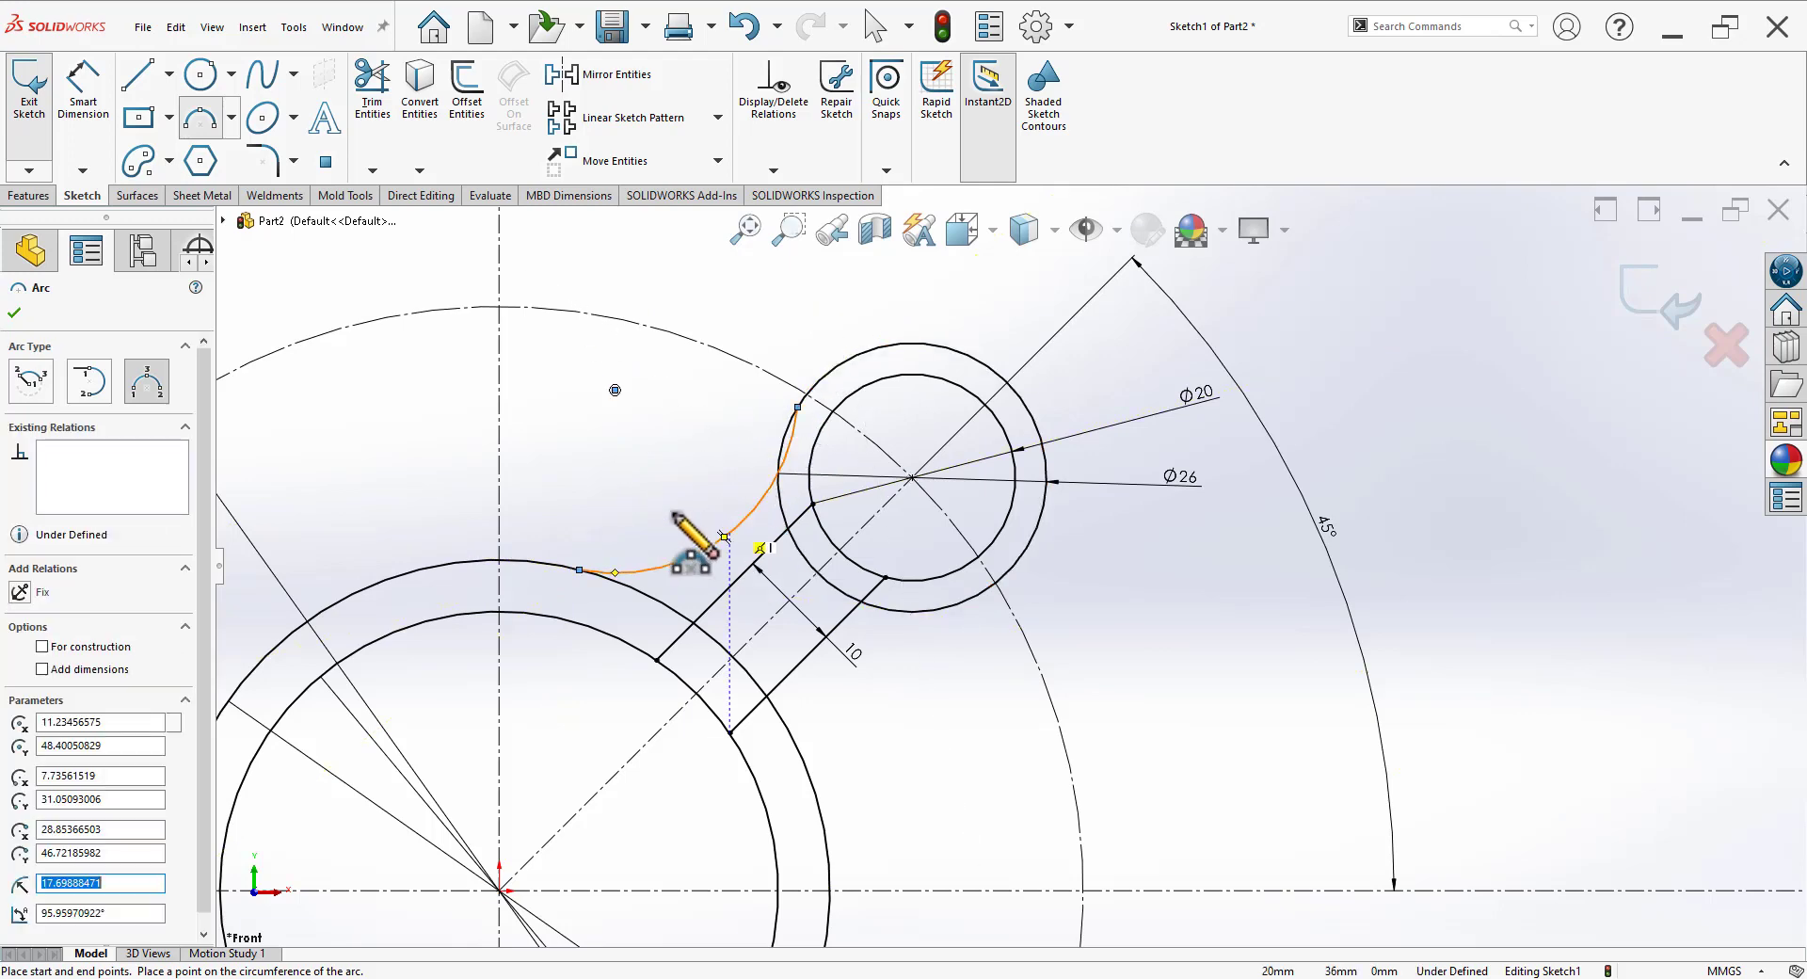
pyautogui.press('Escape')
pyautogui.click(685, 554)
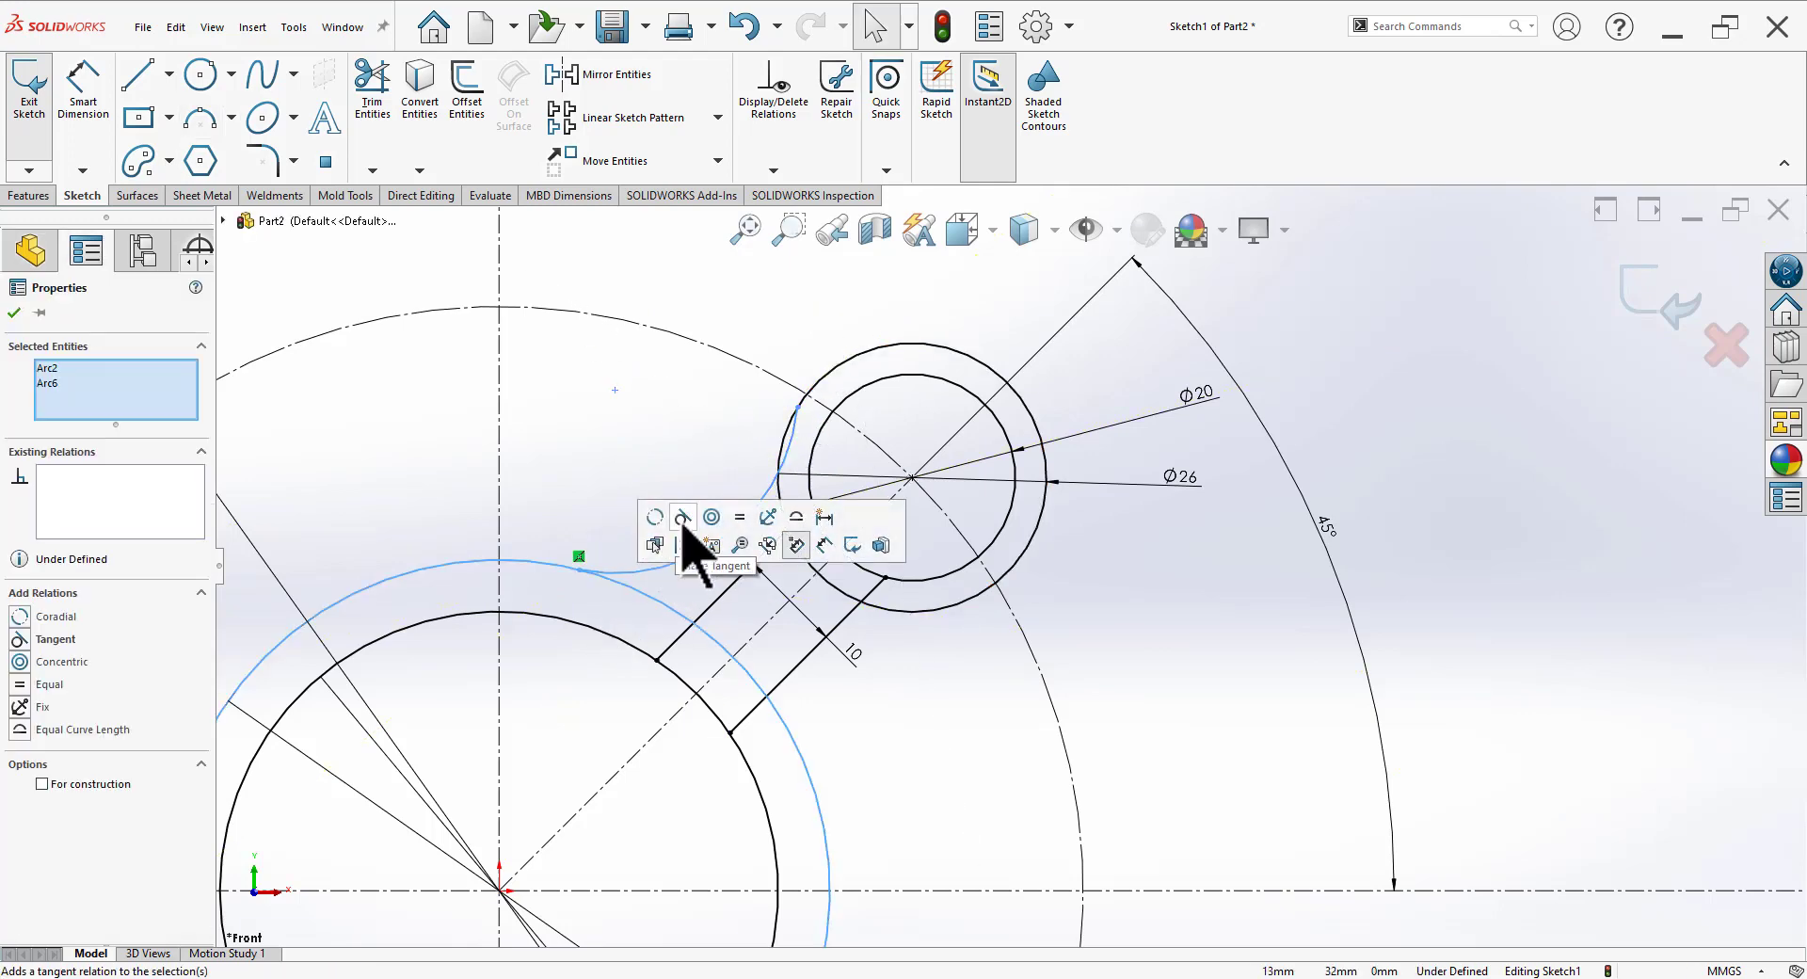
pyautogui.press('Escape')
pyautogui.scroll(1, 836, 432)
pyautogui.scroll(3, 810, 461)
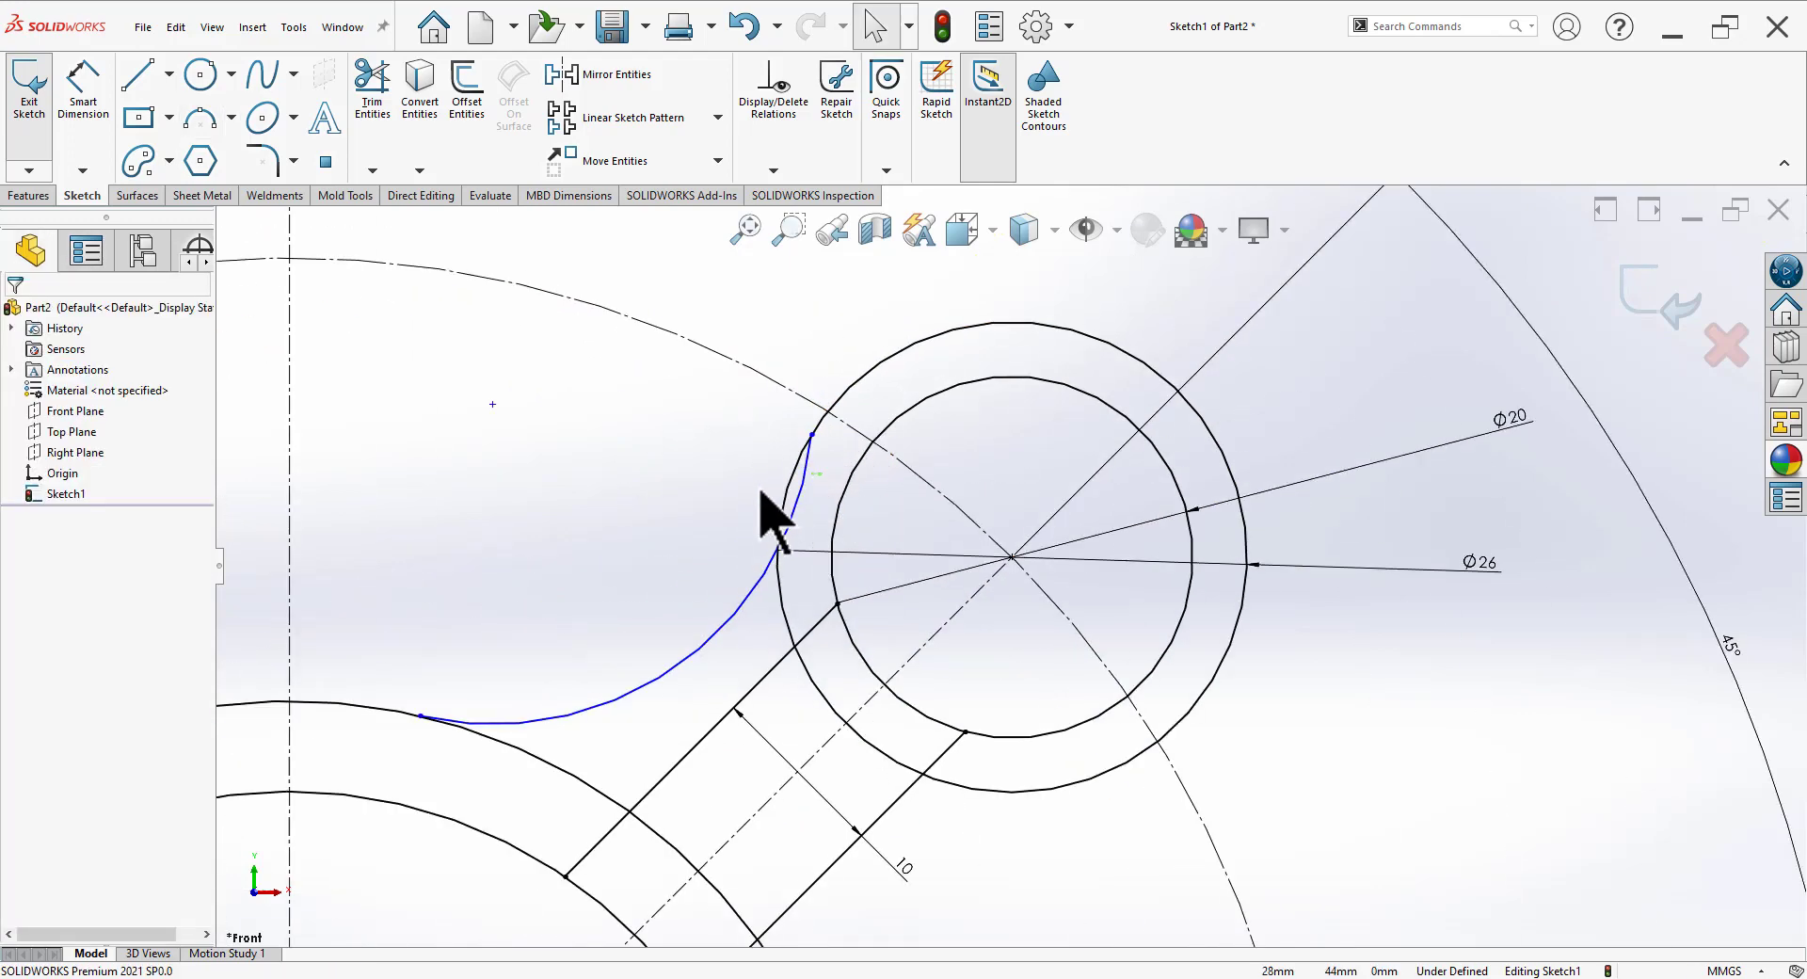
# Step: Make the fillet arc tangent to the Ø26 circle
pyautogui.click(796, 482)
pyautogui.keyDown('ctrl'); pyautogui.click(785, 508); pyautogui.keyUp('ctrl')
pyautogui.click(856, 442)
pyautogui.click(612, 513)
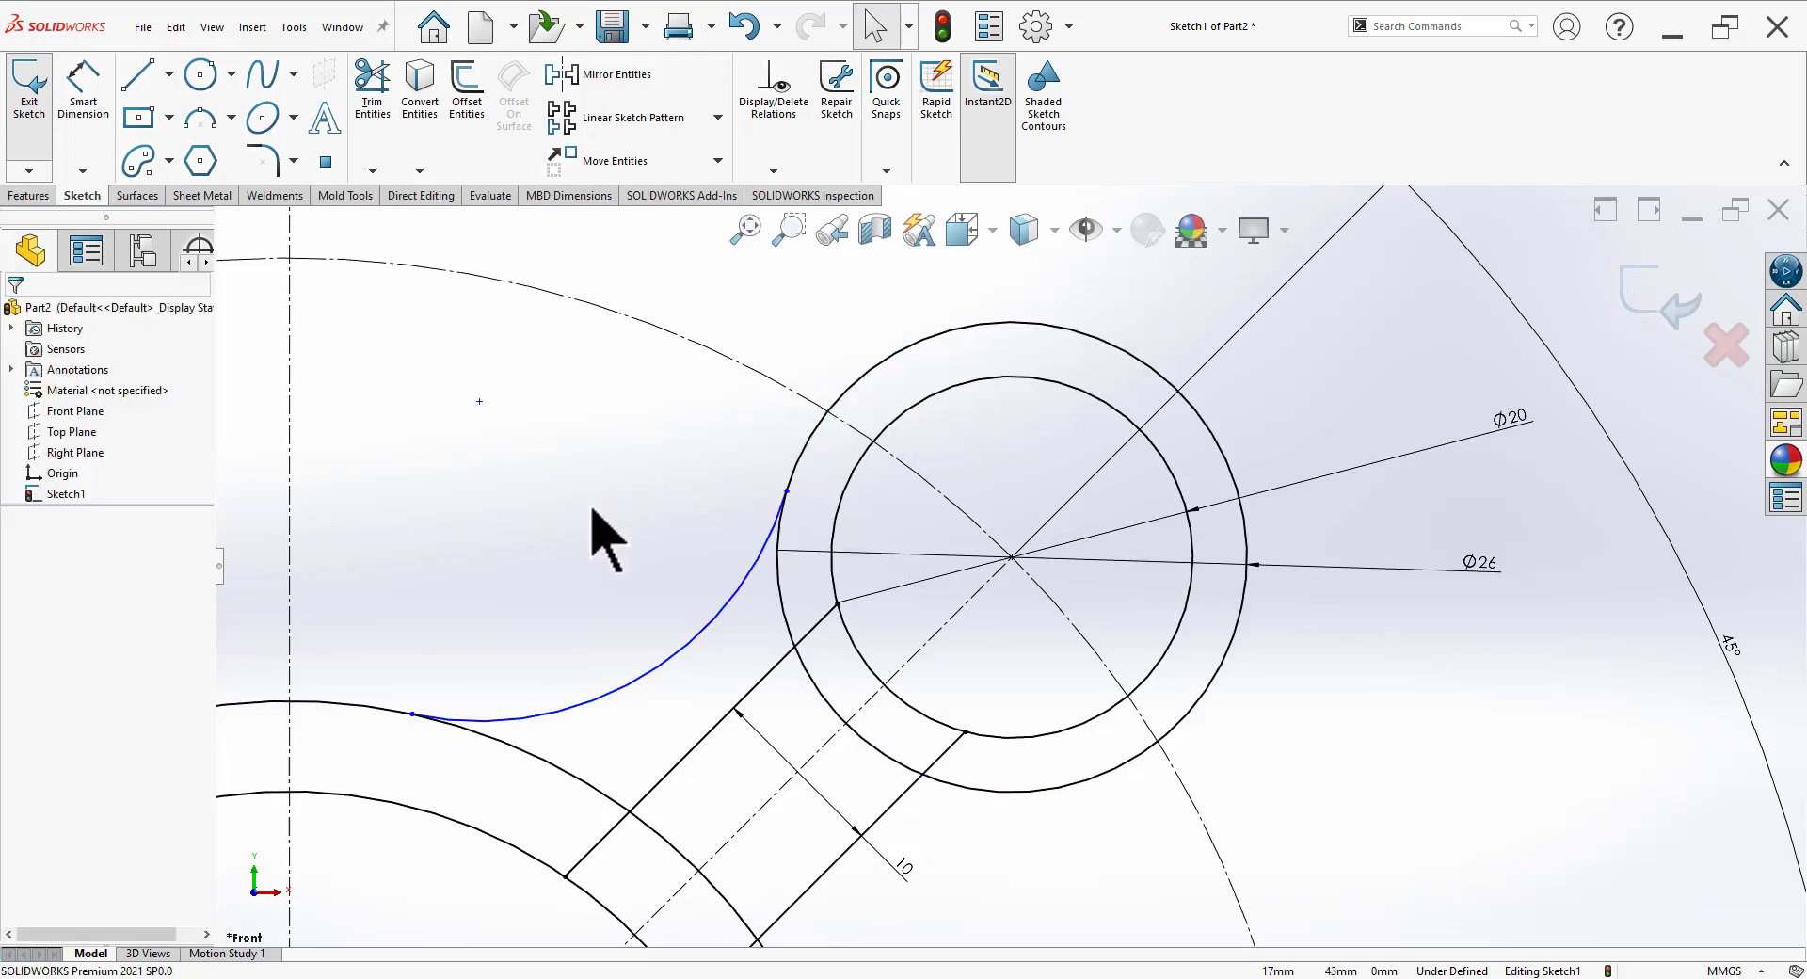
pyautogui.press('z')
pyautogui.press('z')
# Step: Dimension the fillet arc's radius to R20
pyautogui.click(83, 95)
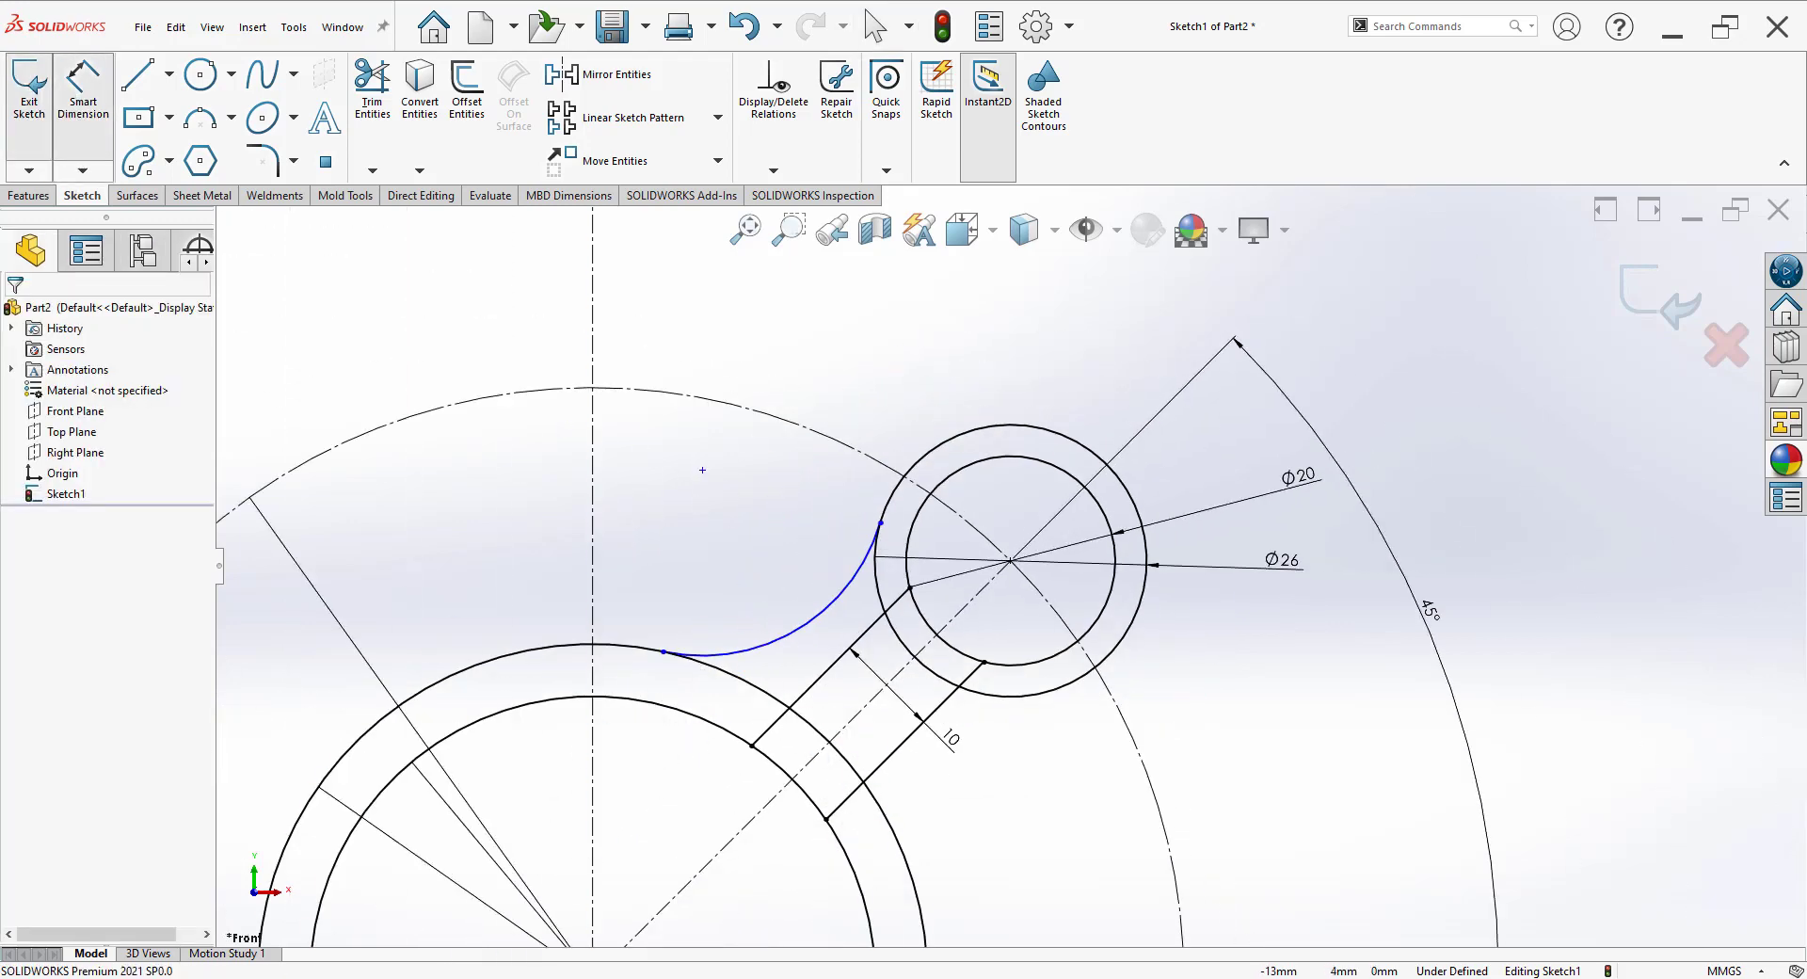
pyautogui.hotkey('alt', 'Tab')
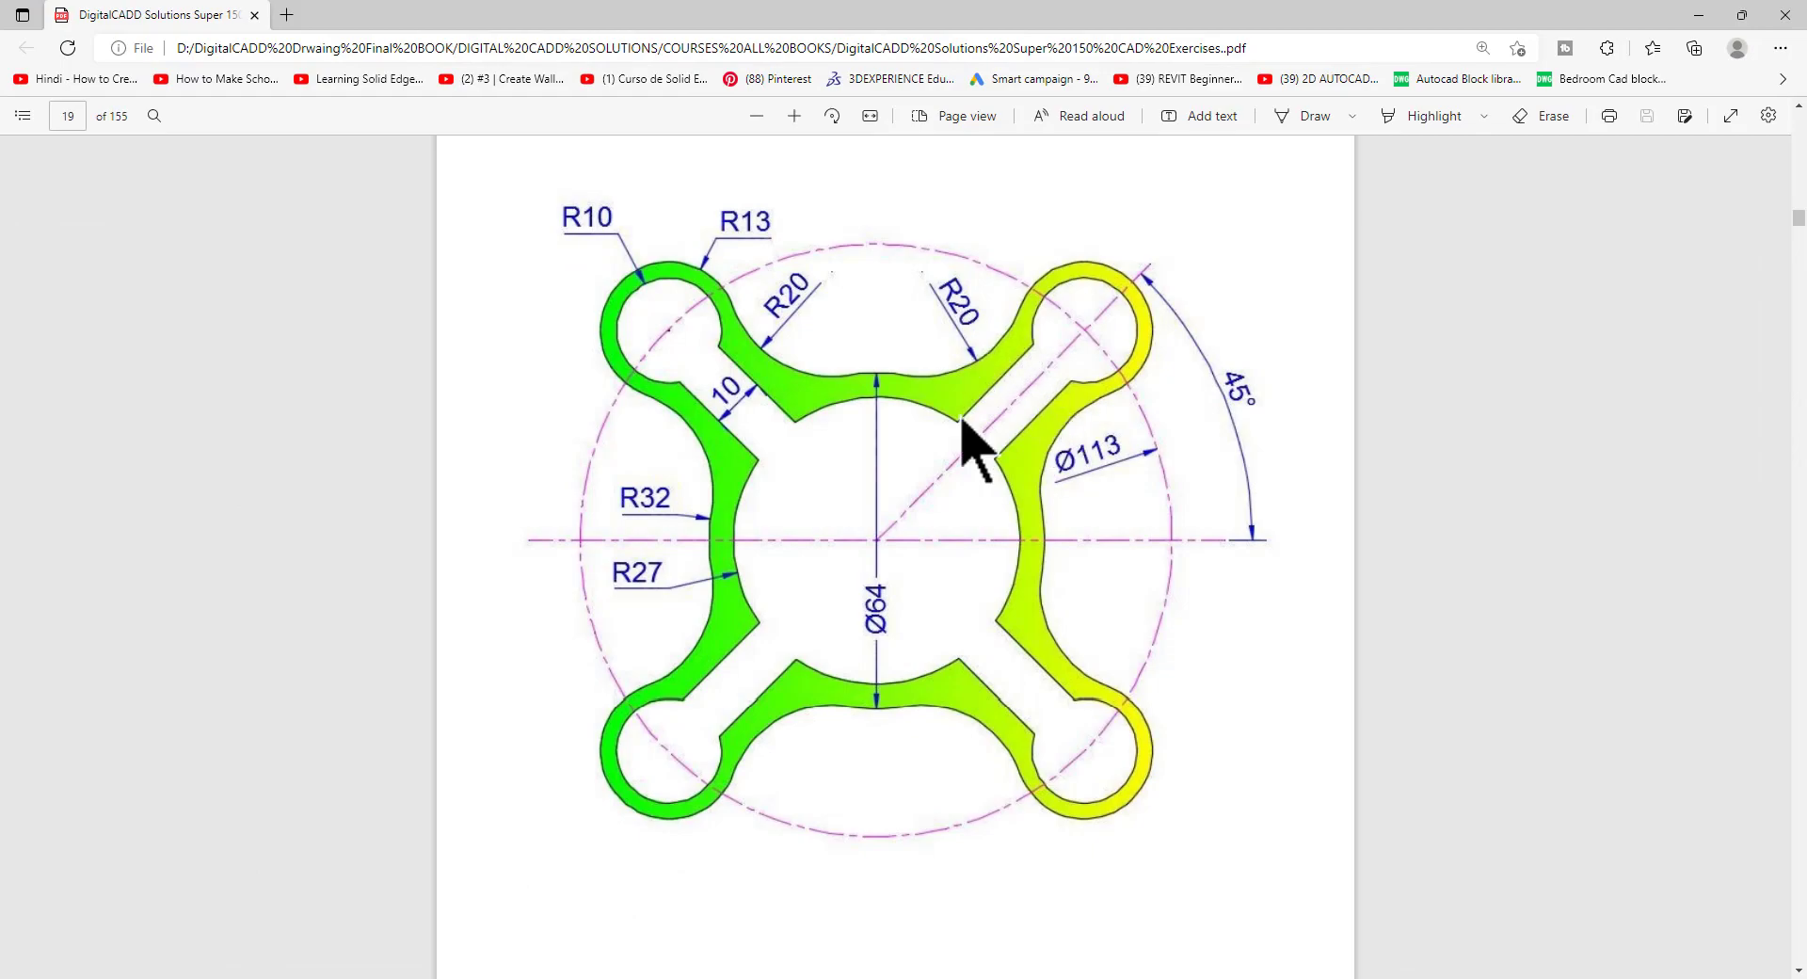
pyautogui.hotkey('alt', 'Tab')
pyautogui.click(827, 595)
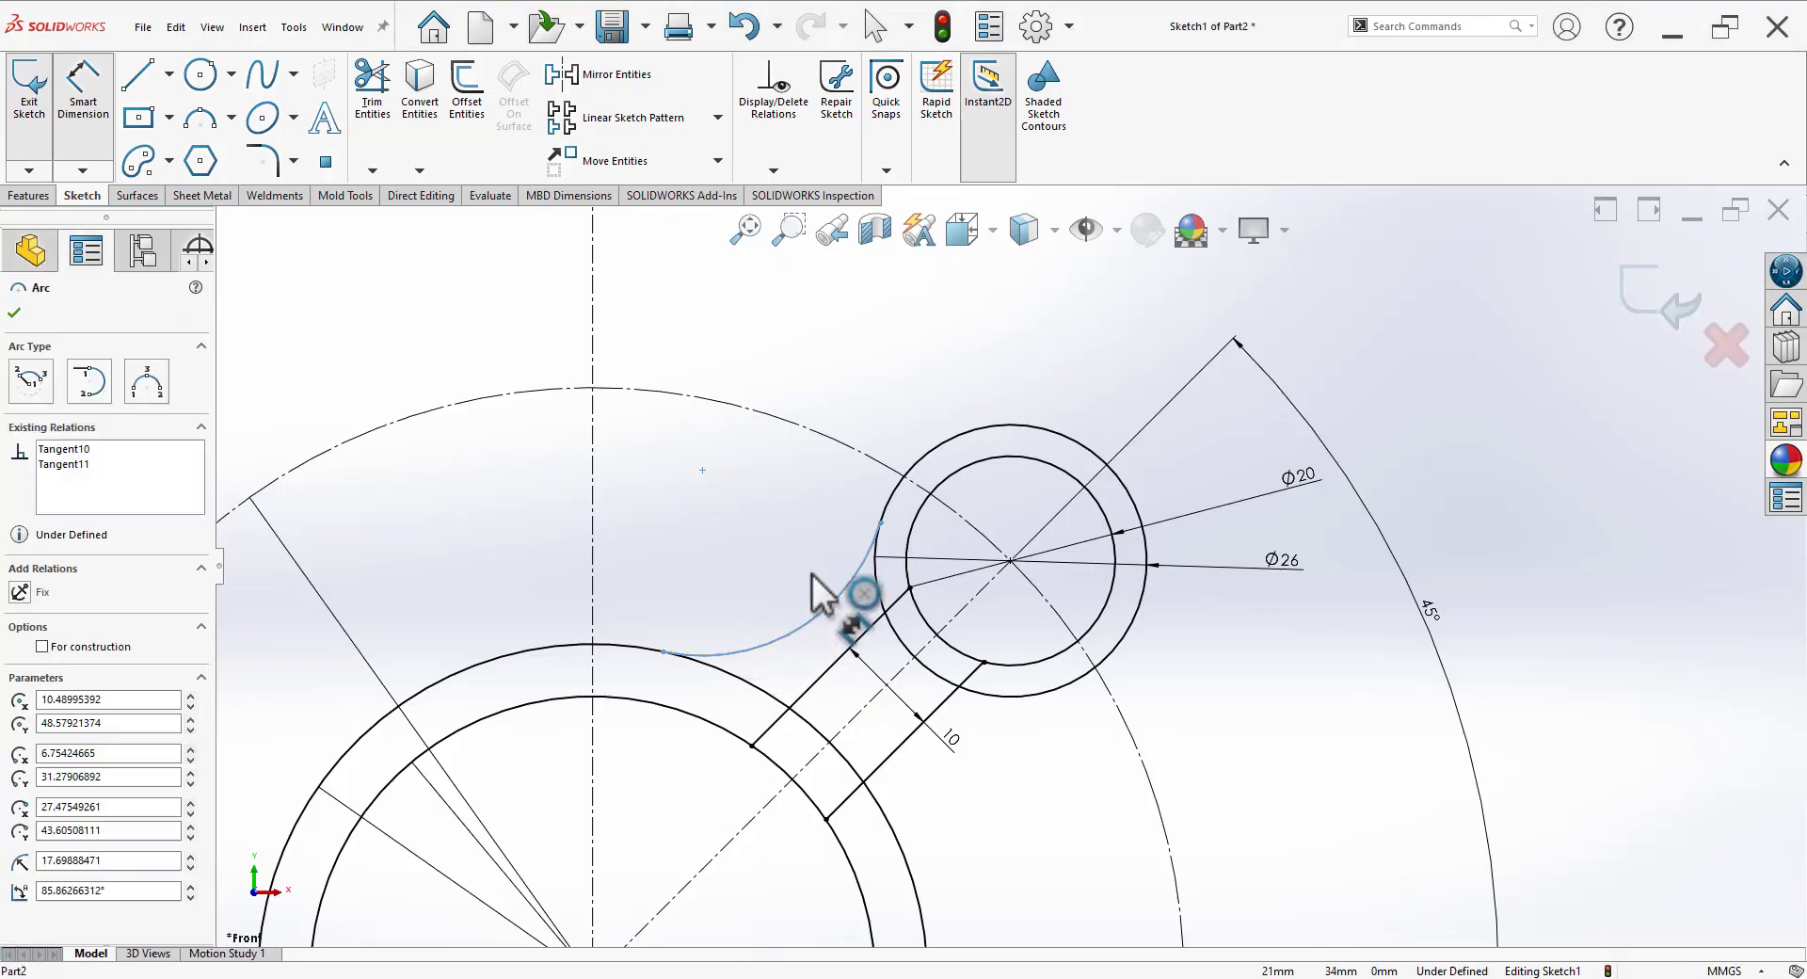
pyautogui.click(813, 569)
pyautogui.write('20')
pyautogui.press('Return')
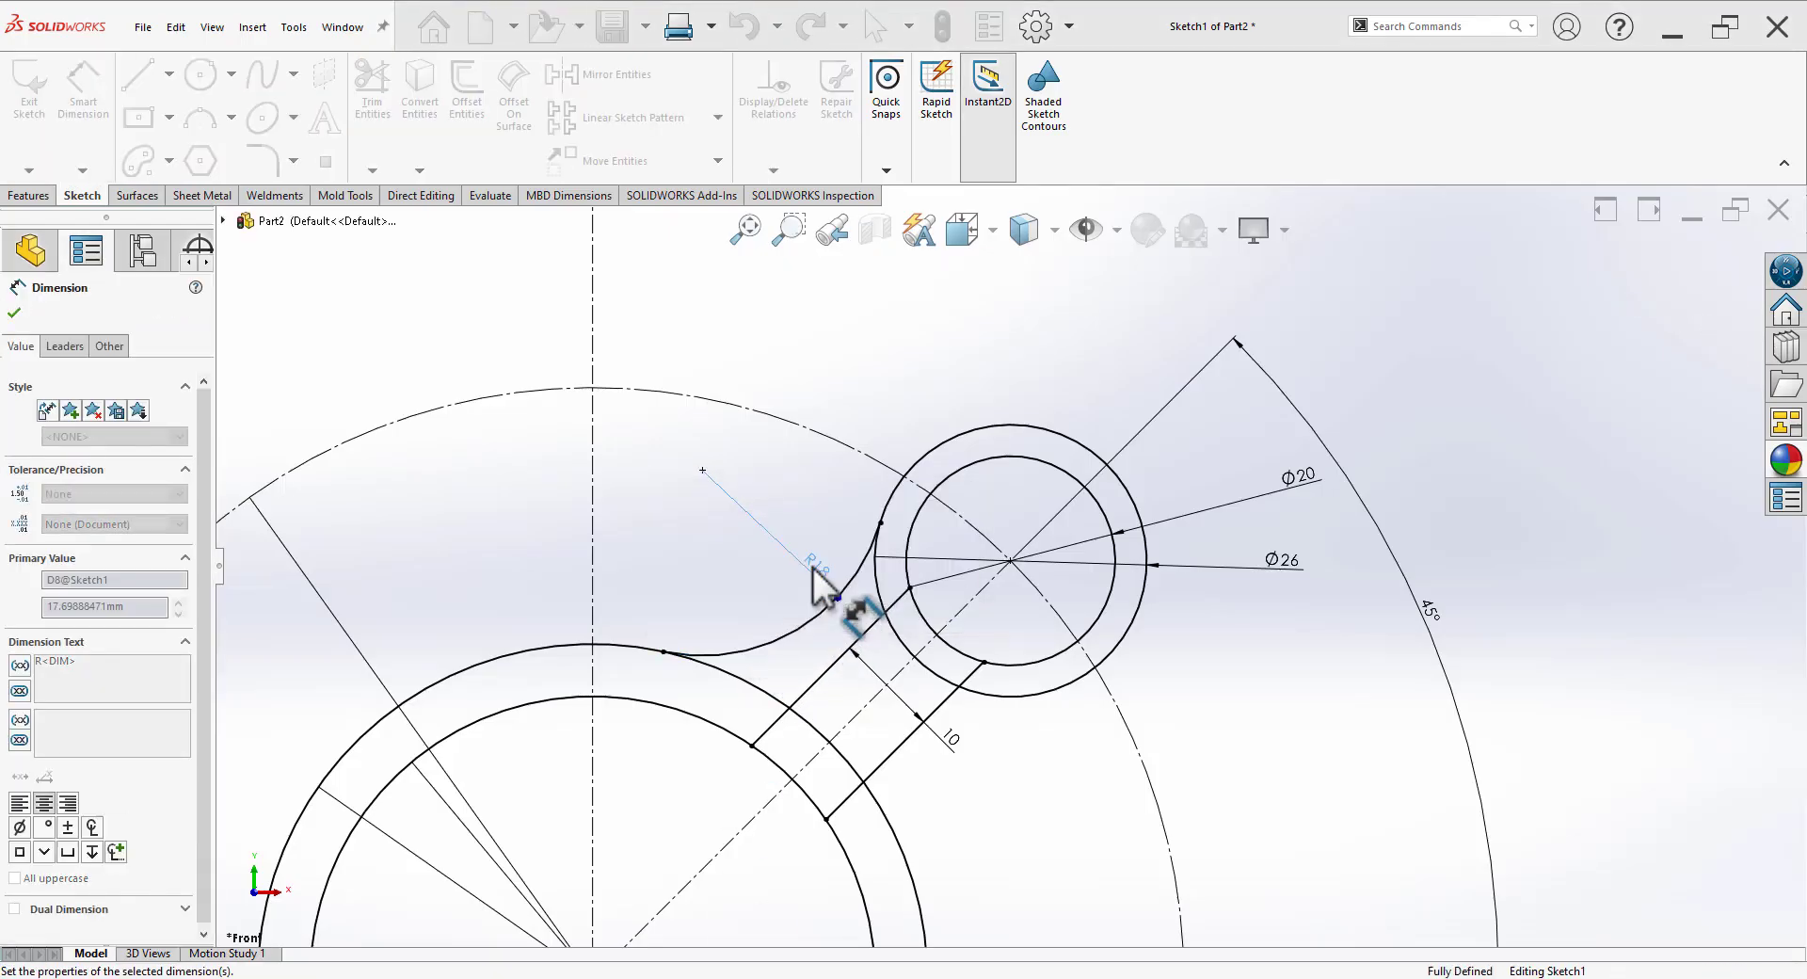
pyautogui.press('Escape')
# Step: Mirror the R20 arc across the arm's diagonal centerline
pyautogui.scroll(2, 814, 568)
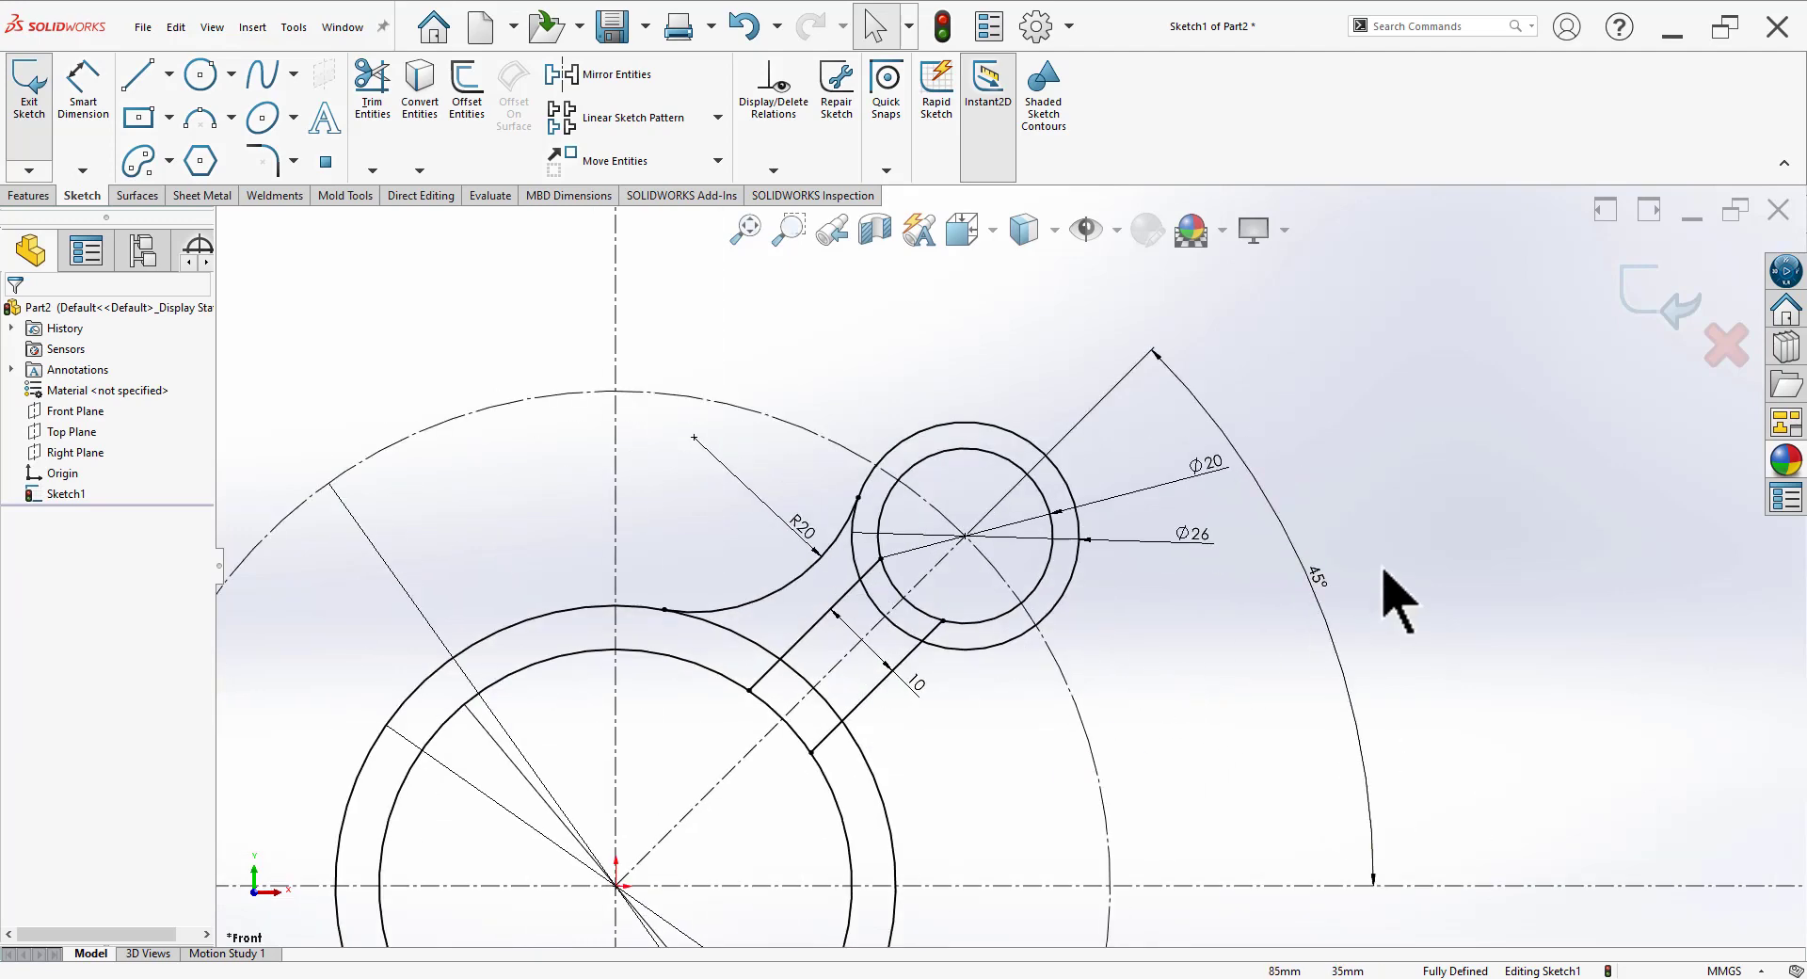
pyautogui.click(892, 581)
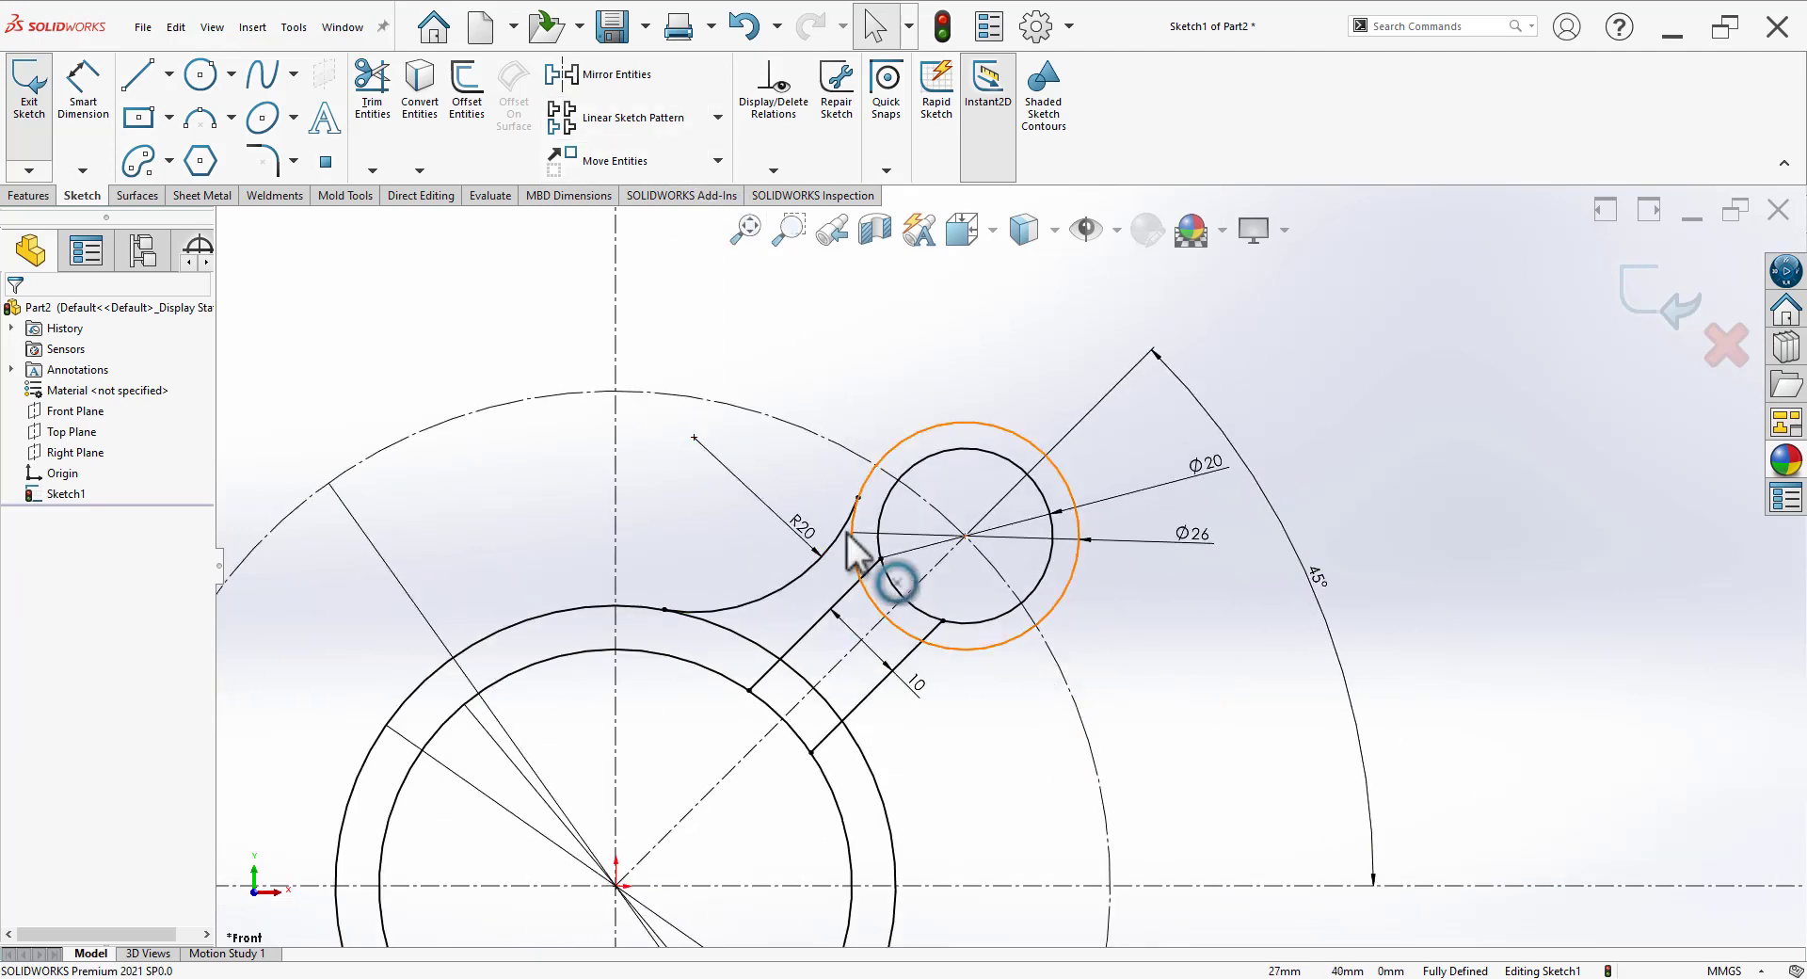
pyautogui.click(843, 533)
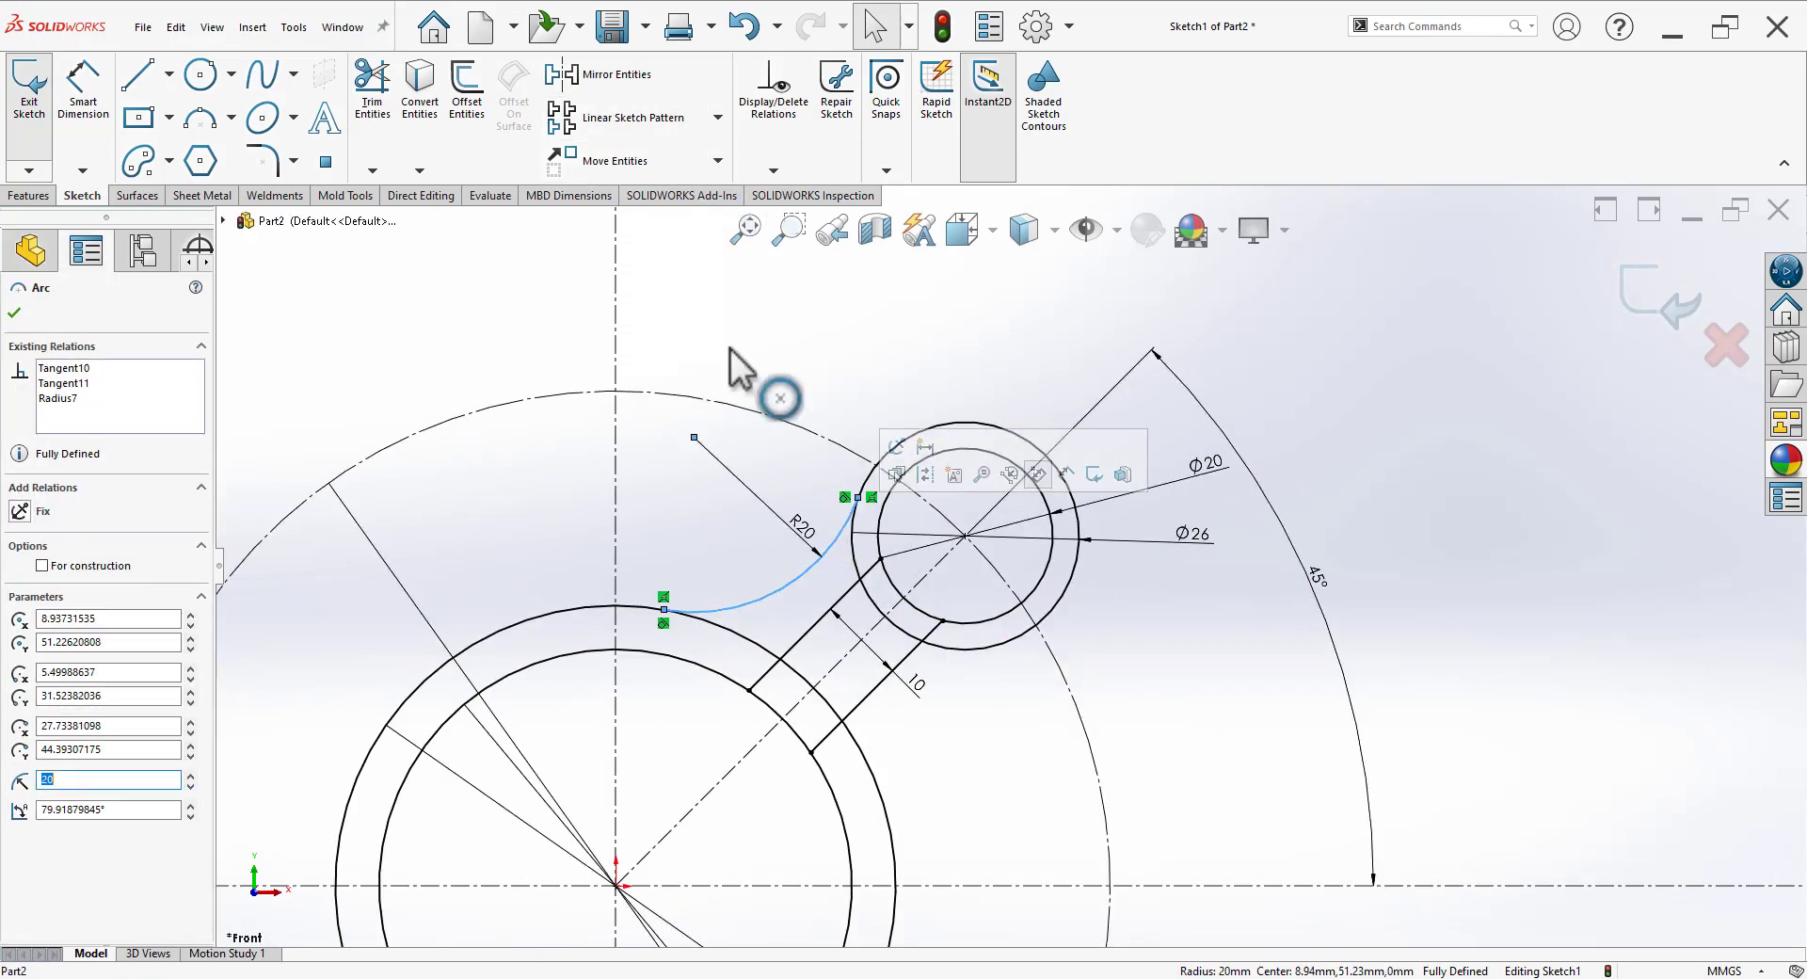
pyautogui.click(613, 73)
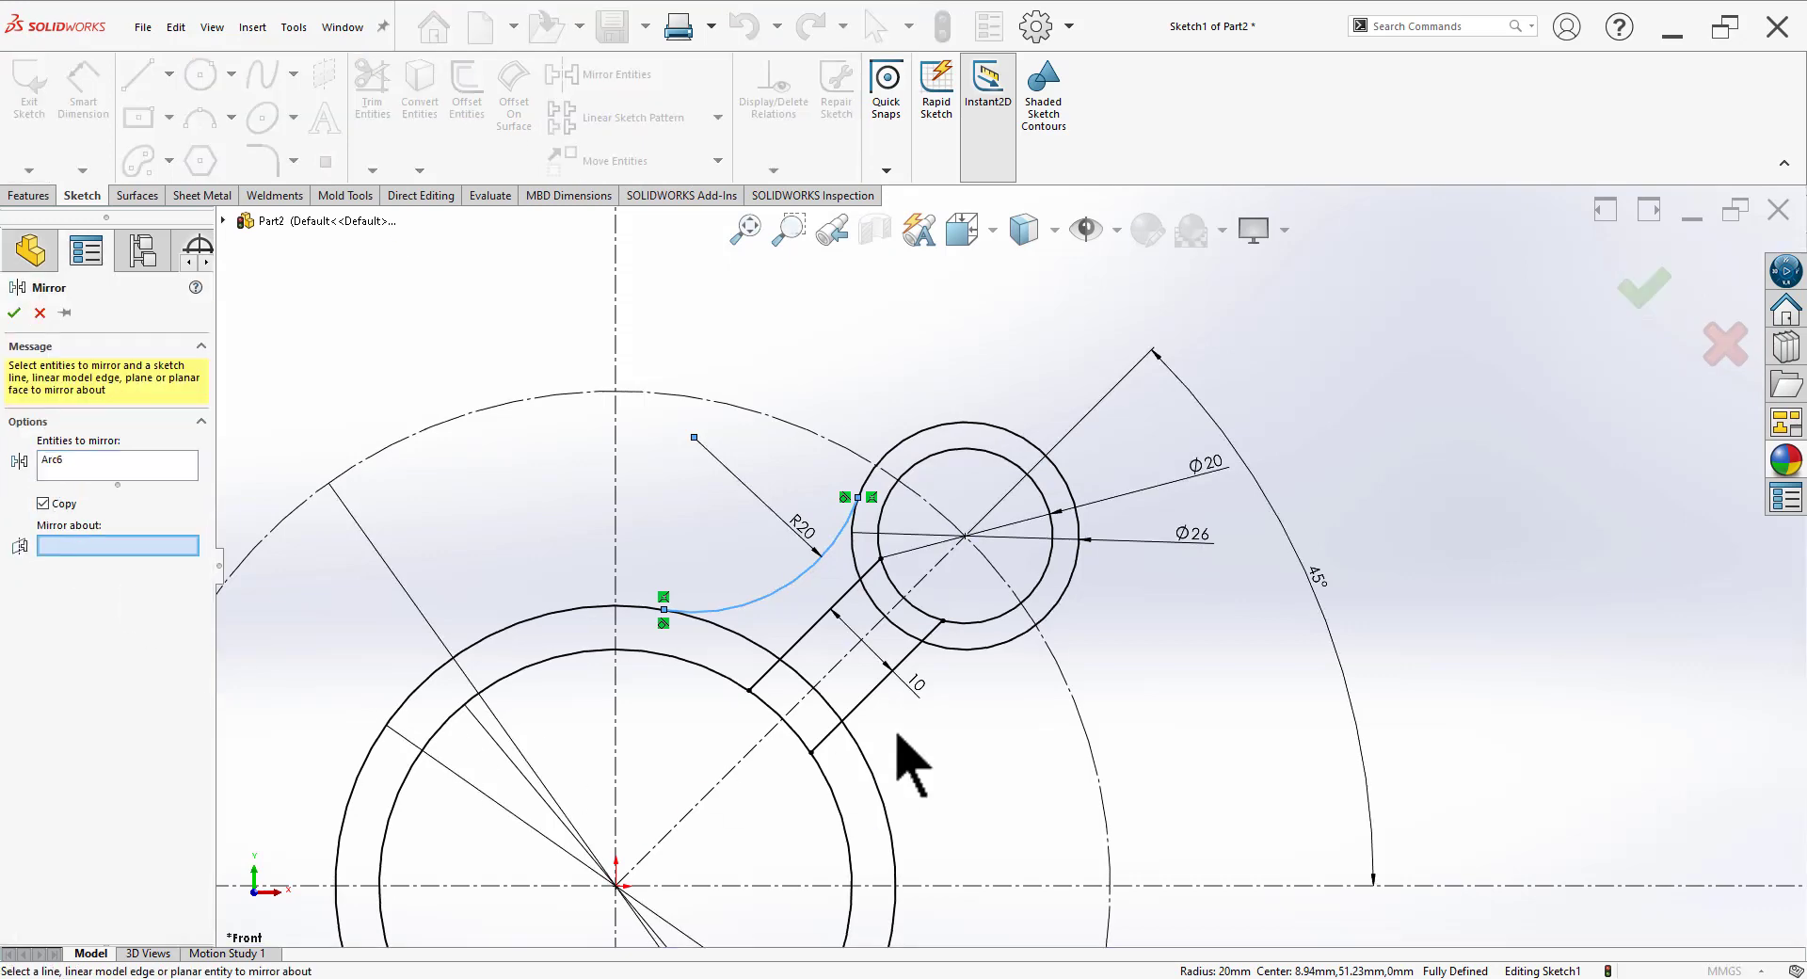
pyautogui.click(877, 624)
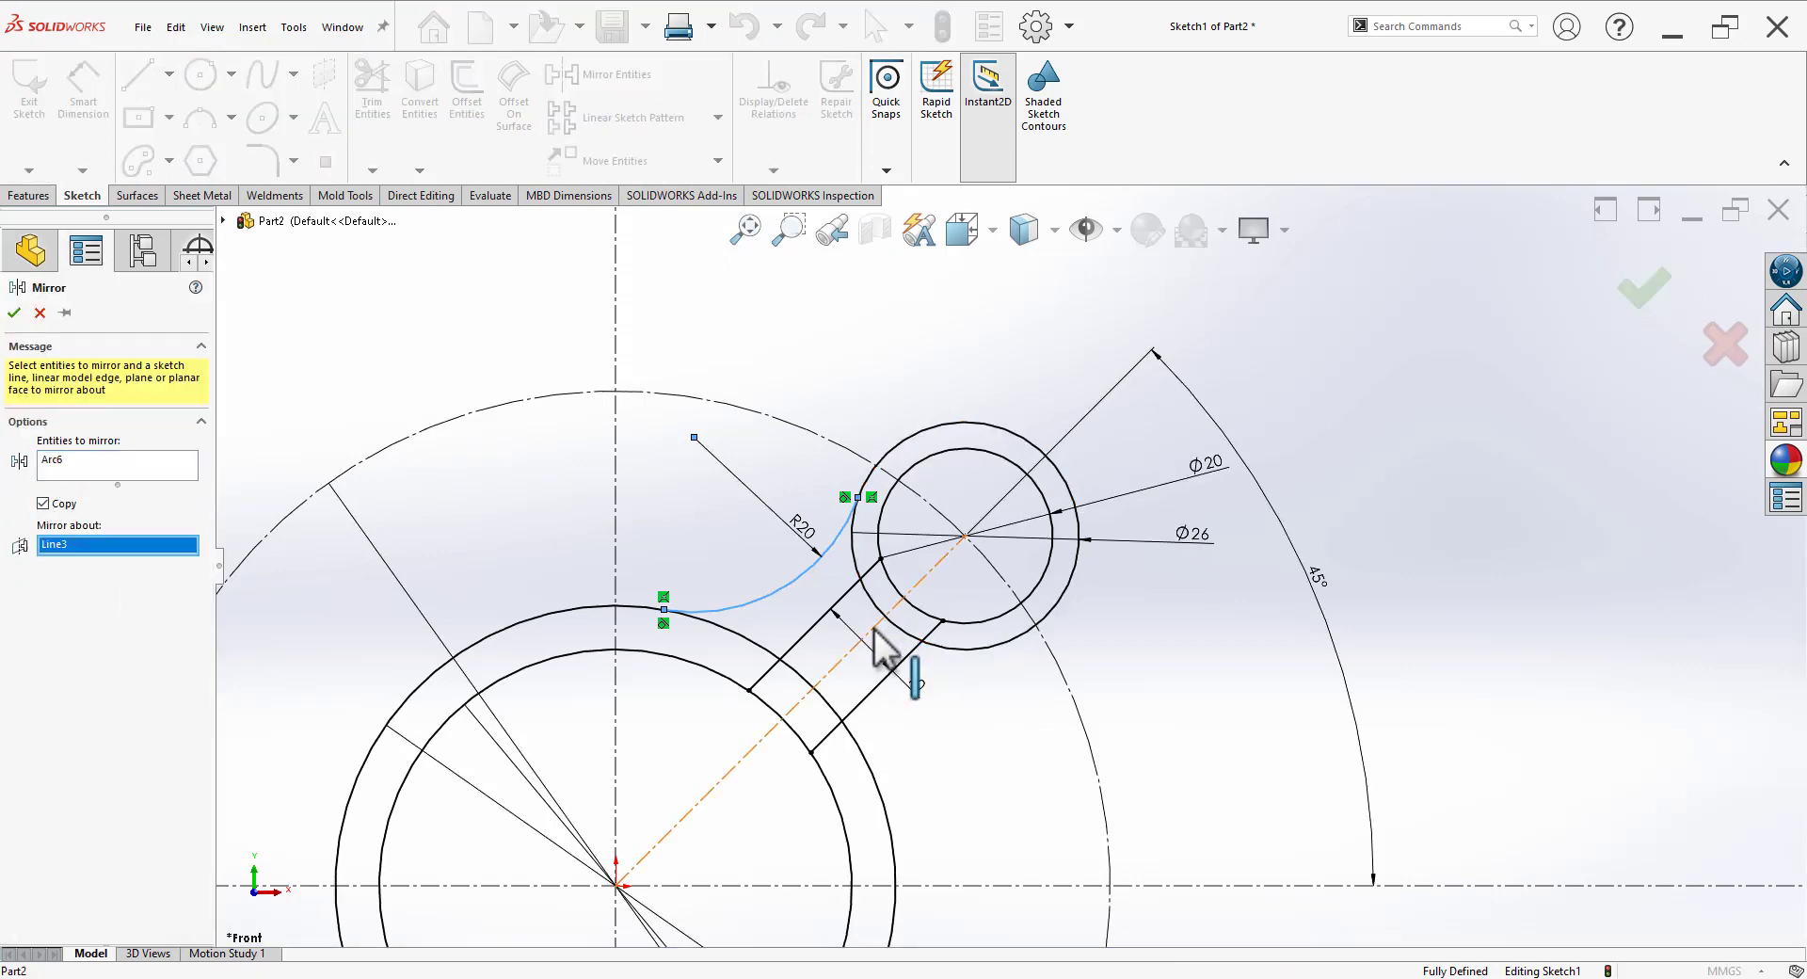
pyautogui.click(14, 312)
pyautogui.scroll(3, 659, 438)
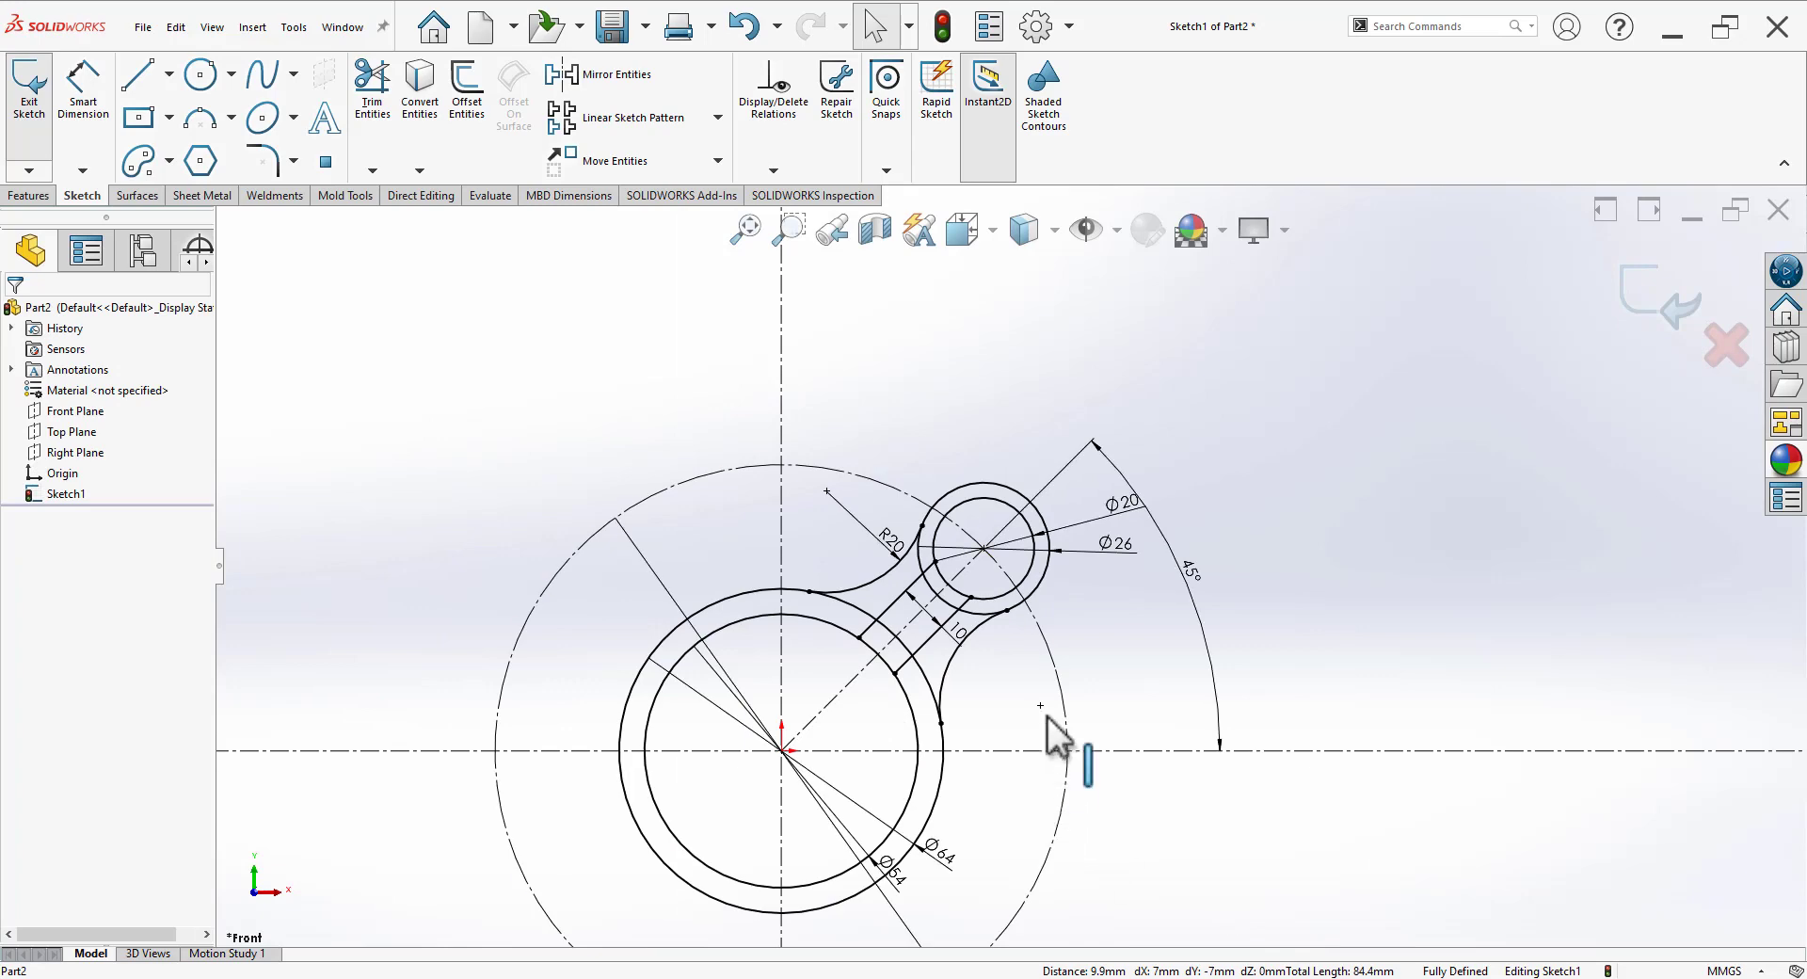
# Step: Circular-pattern the lobe, arm and R20 arcs into four instances
pyautogui.scroll(-3, 950, 593)
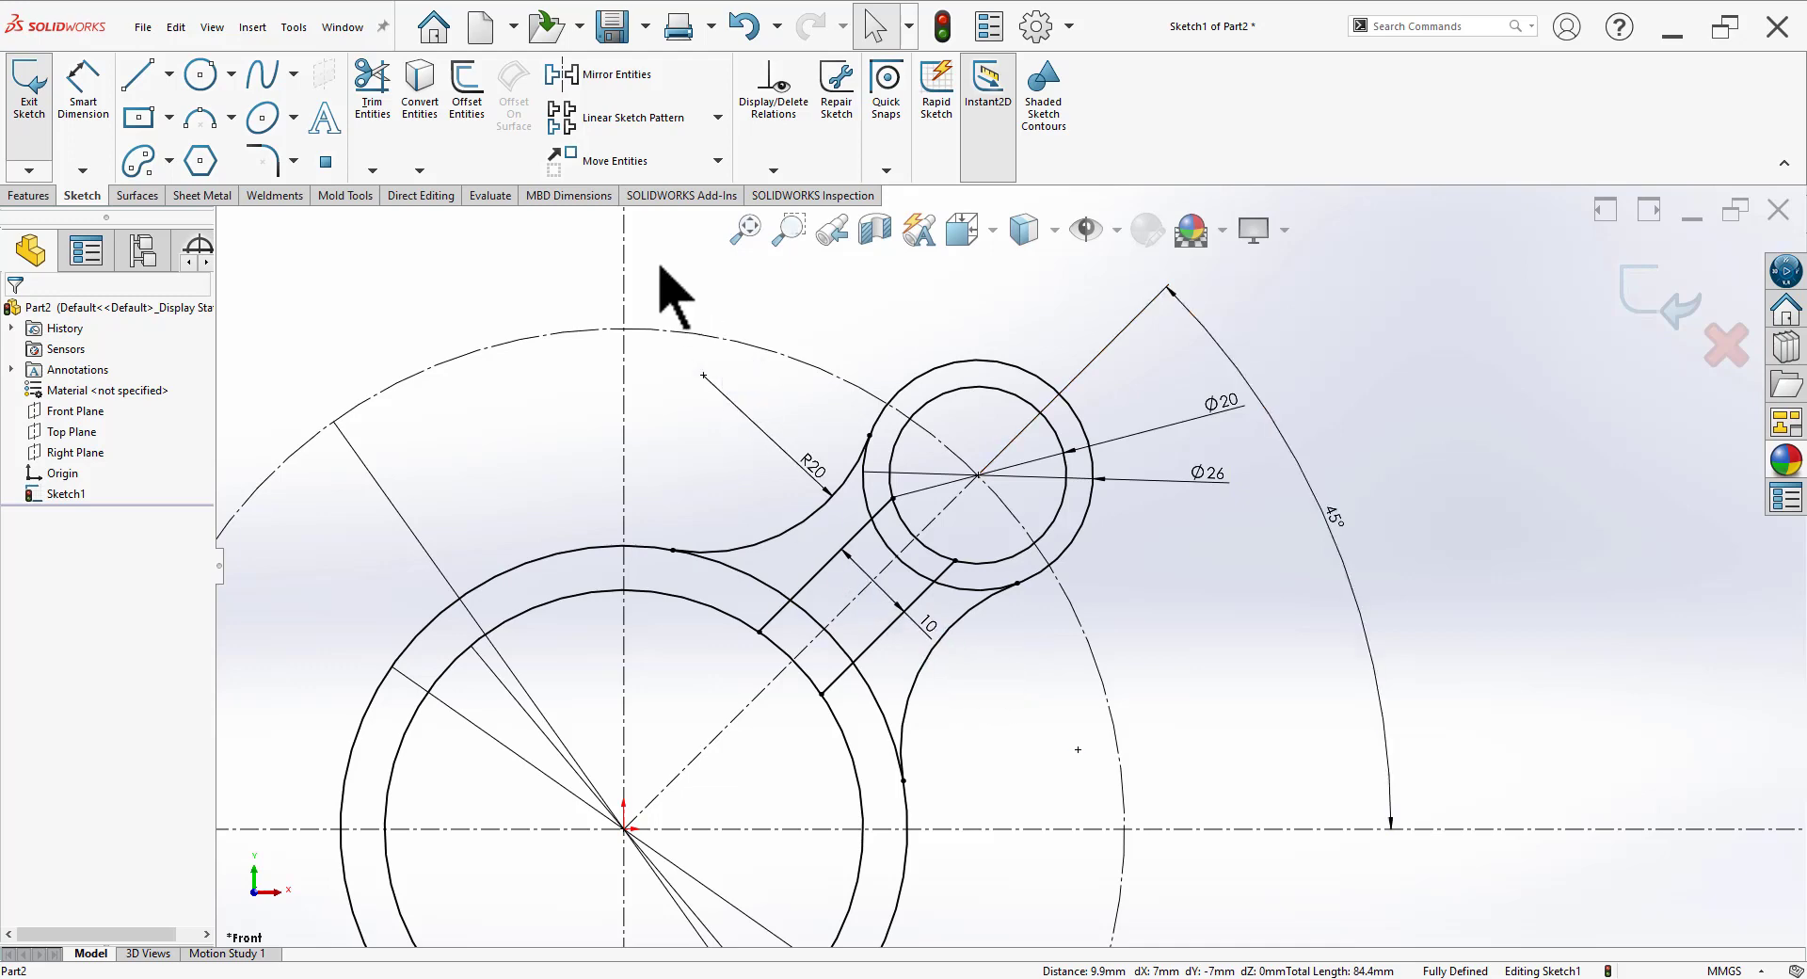
pyautogui.moveTo(648, 250); pyautogui.dragTo(1122, 854)
pyautogui.click(717, 117)
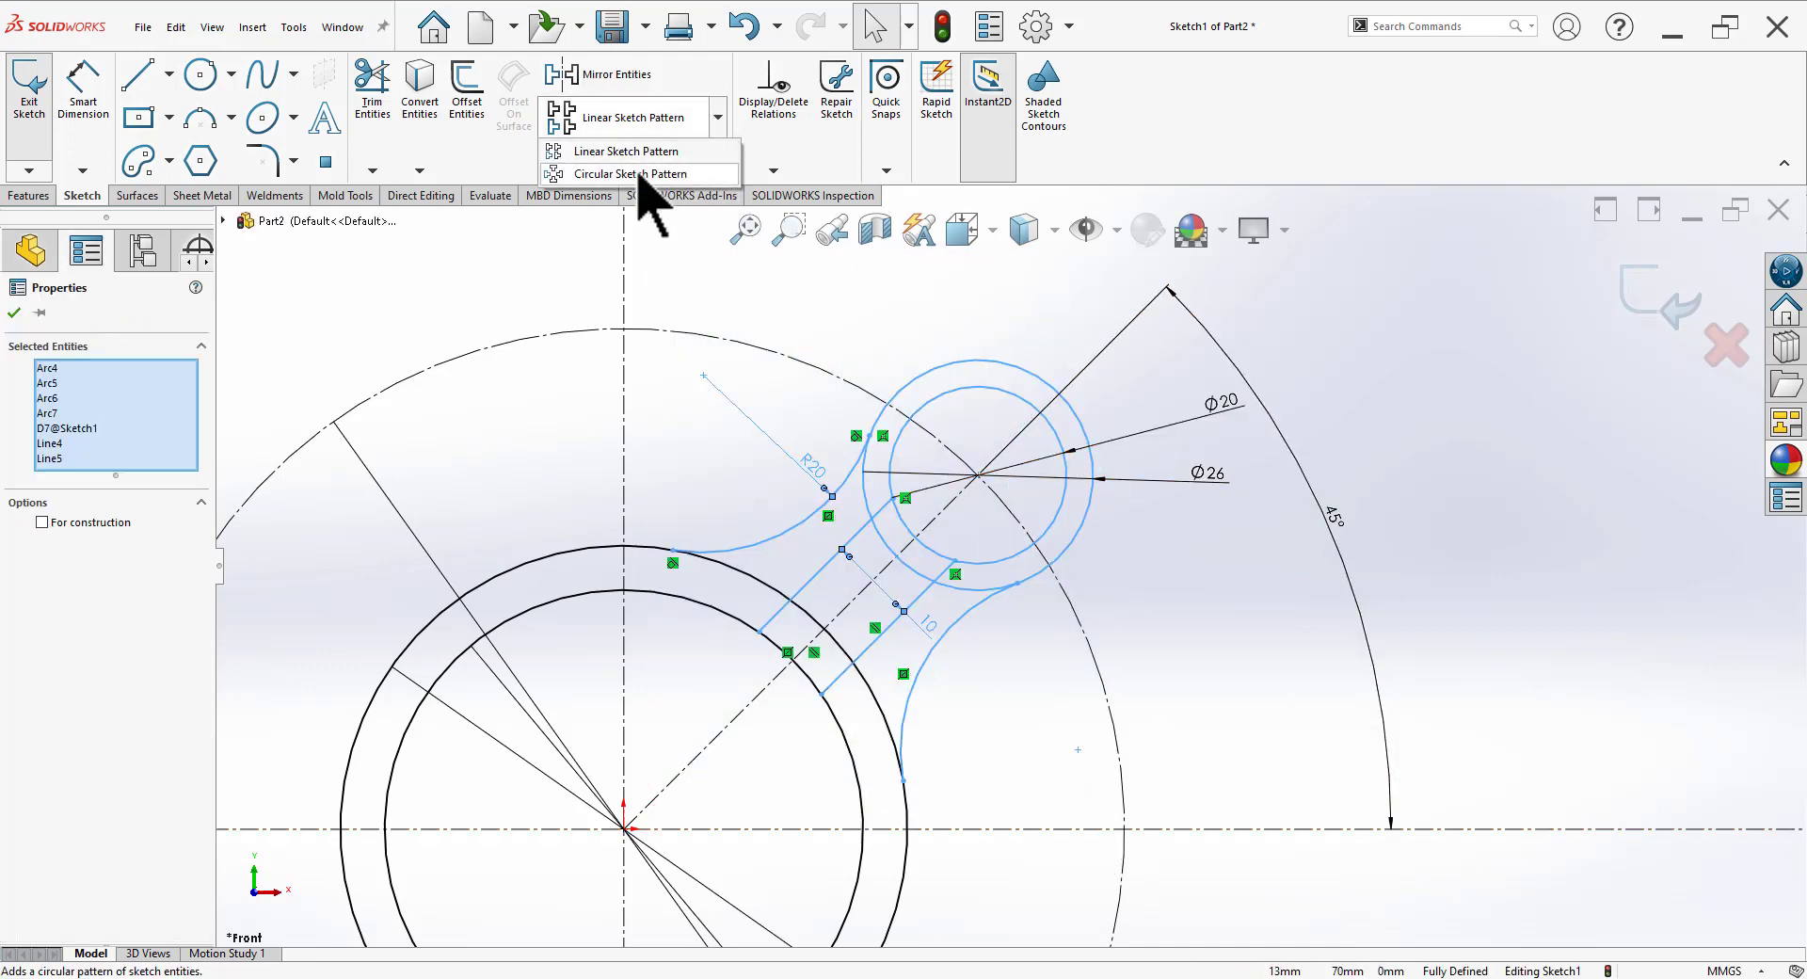
pyautogui.click(646, 181)
pyautogui.press('z')
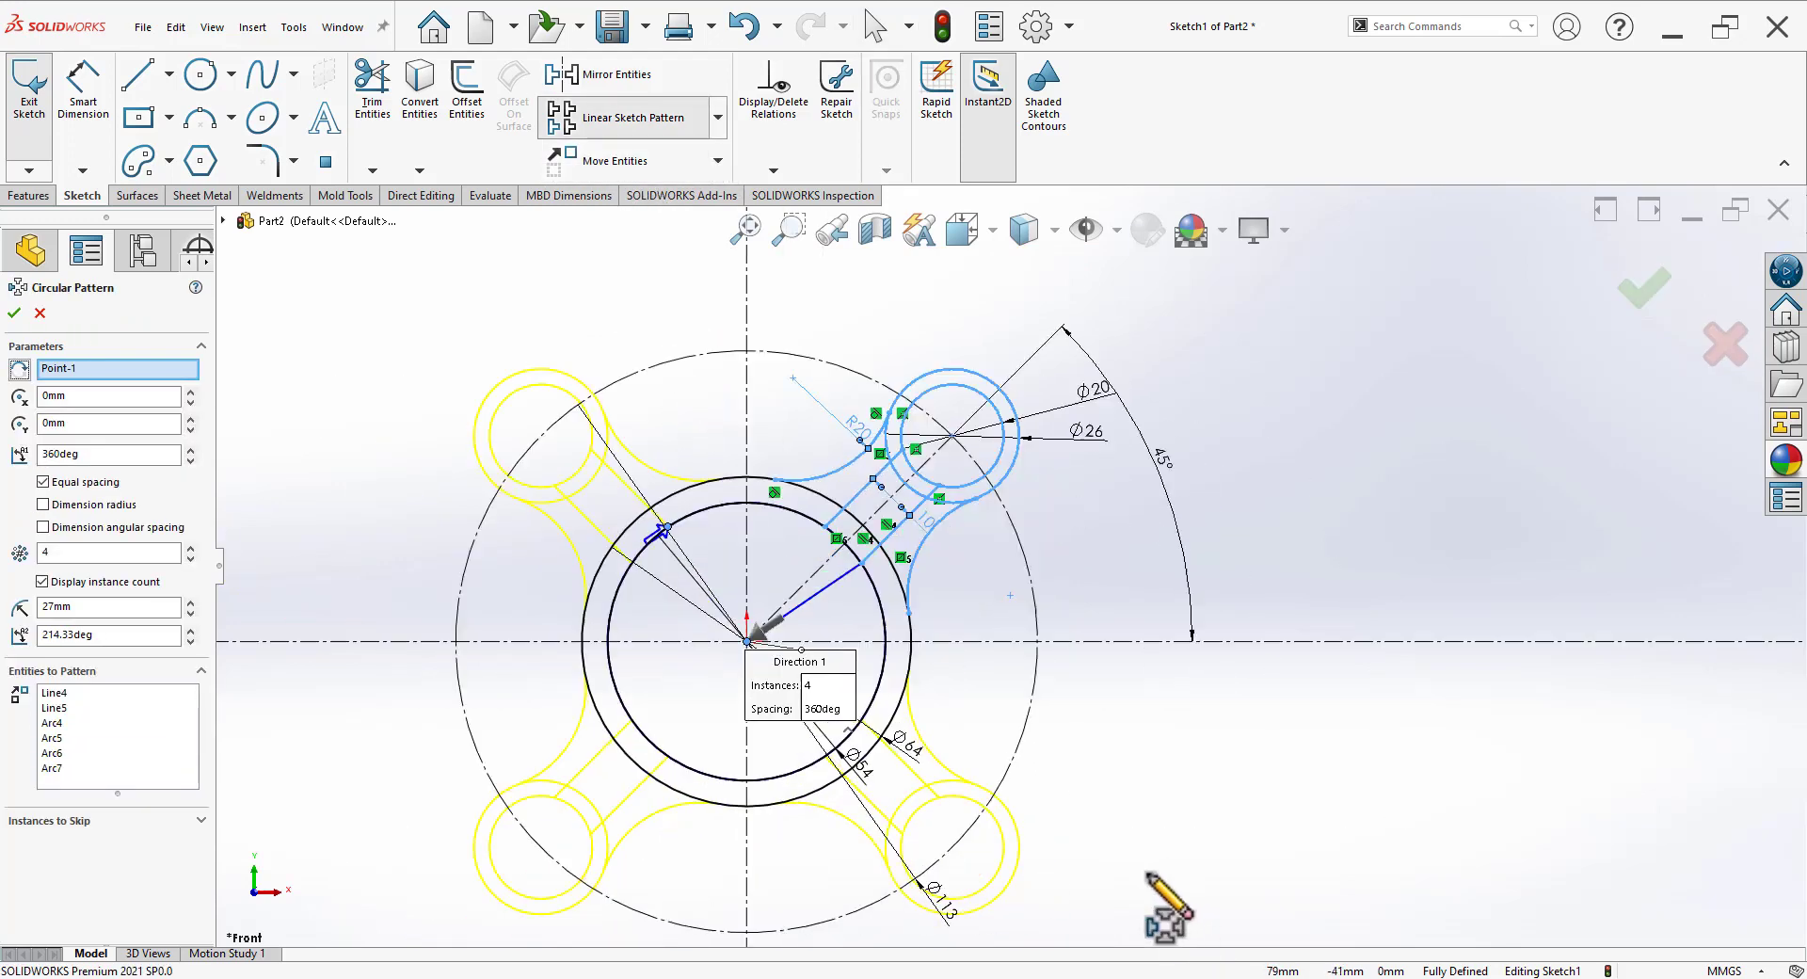
pyautogui.scroll(-2, 1193, 927)
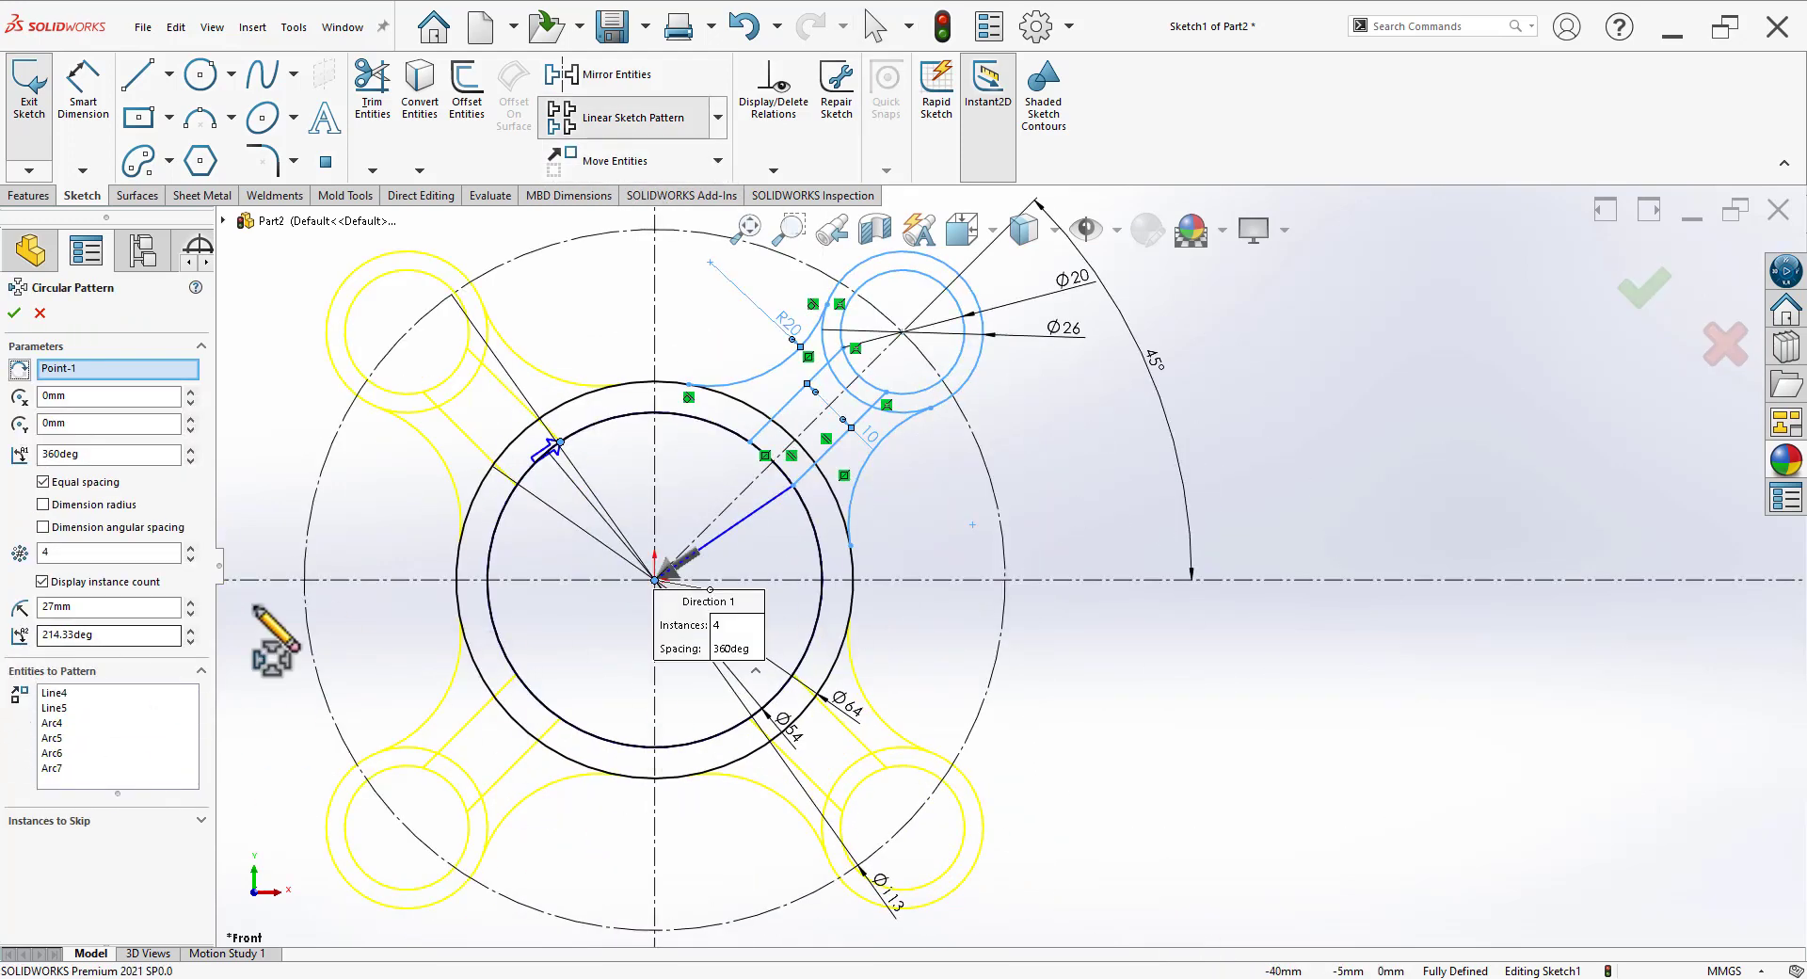
pyautogui.click(191, 604)
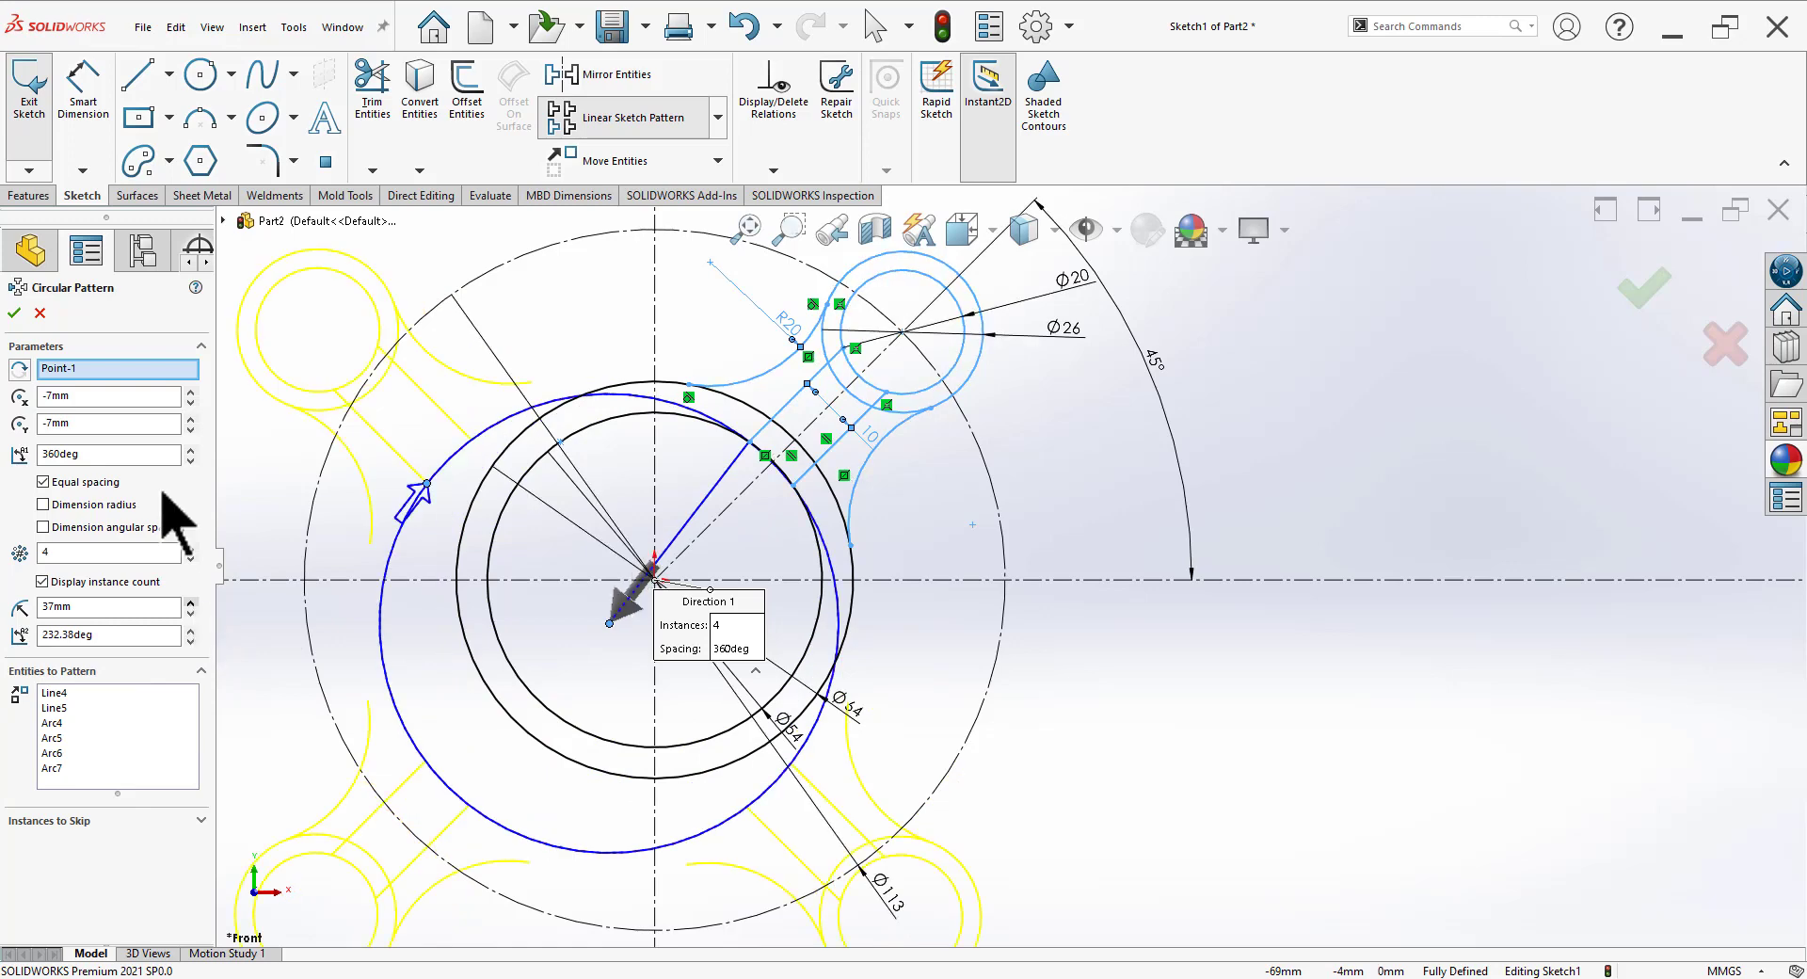
pyautogui.click(15, 313)
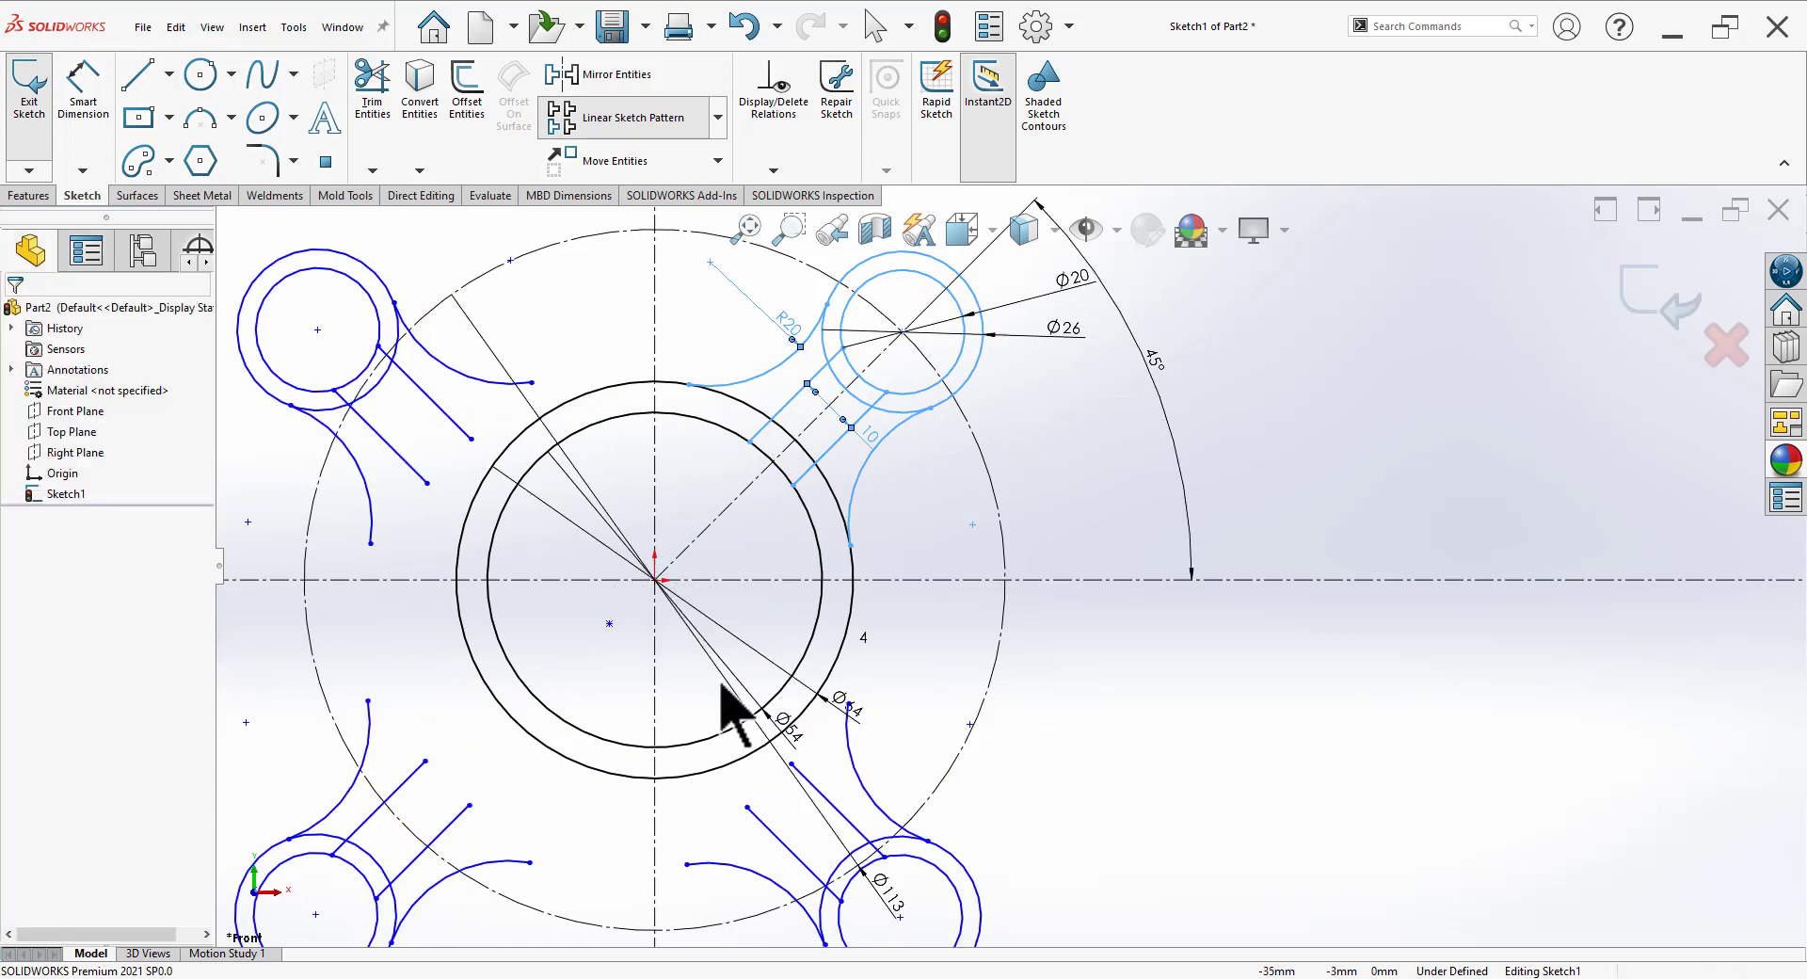
# Step: Merge the pattern's centre point with the origin and hide the sketch dimensions
pyautogui.click(610, 624)
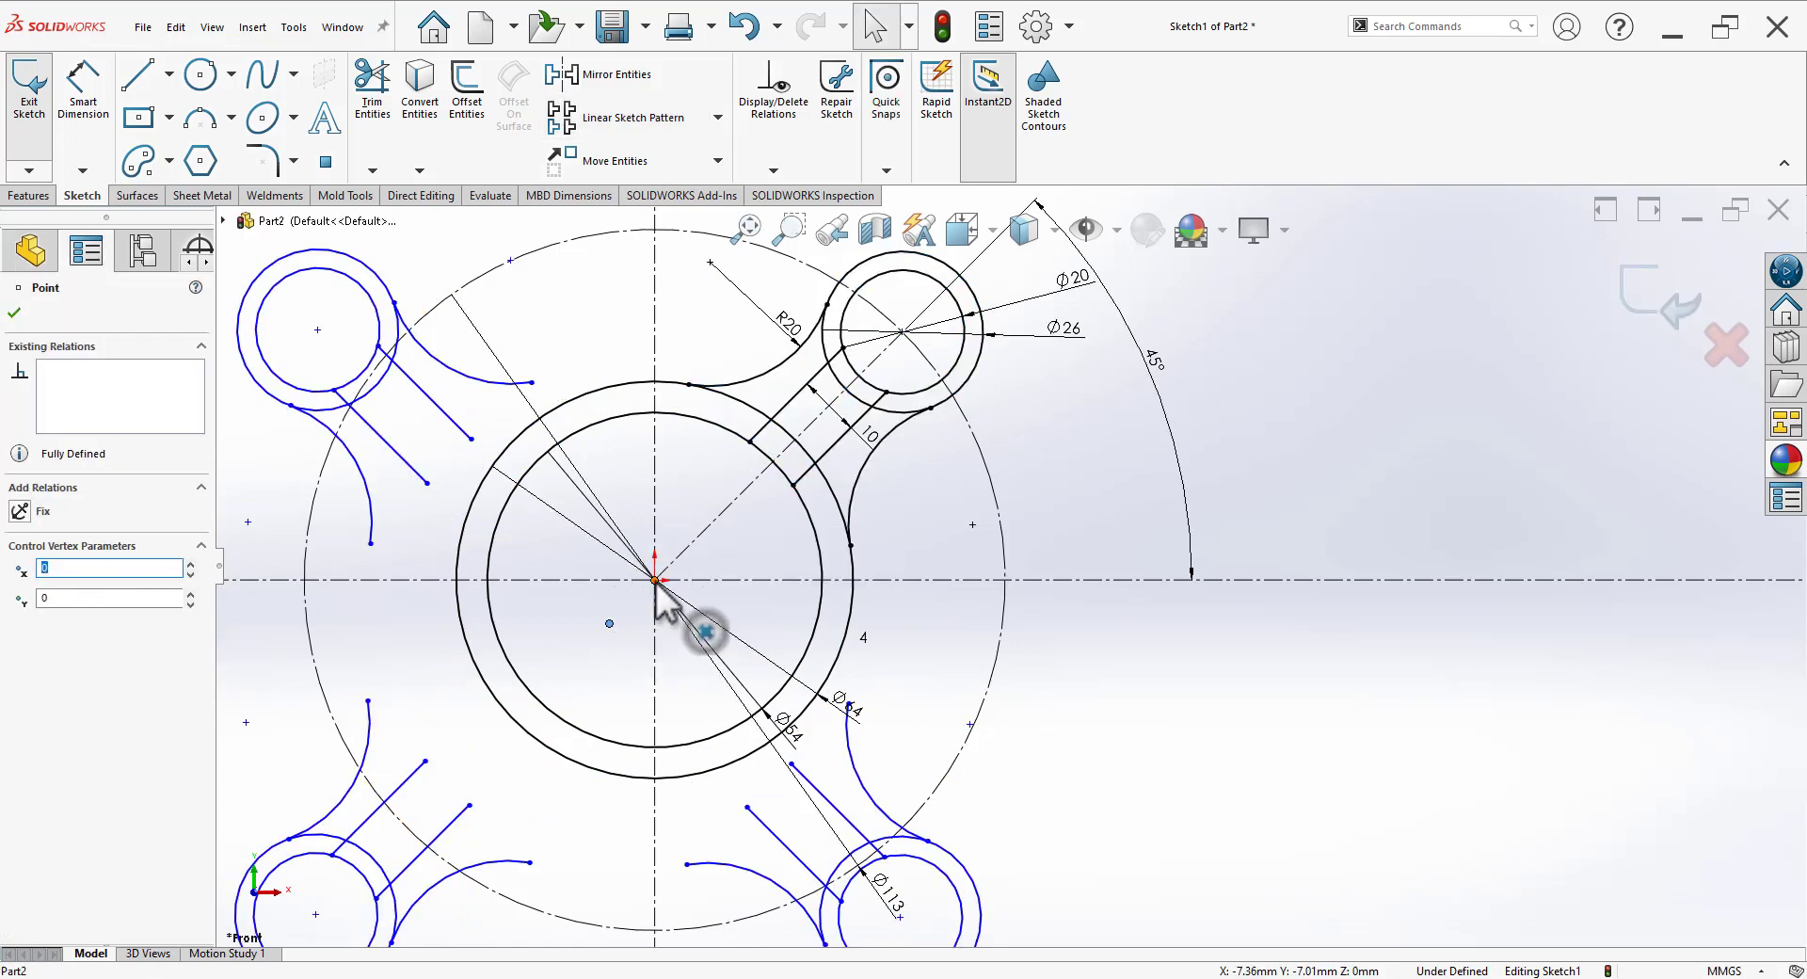
pyautogui.keyDown('ctrl'); pyautogui.click(655, 581); pyautogui.keyUp('ctrl')
pyautogui.click(767, 497)
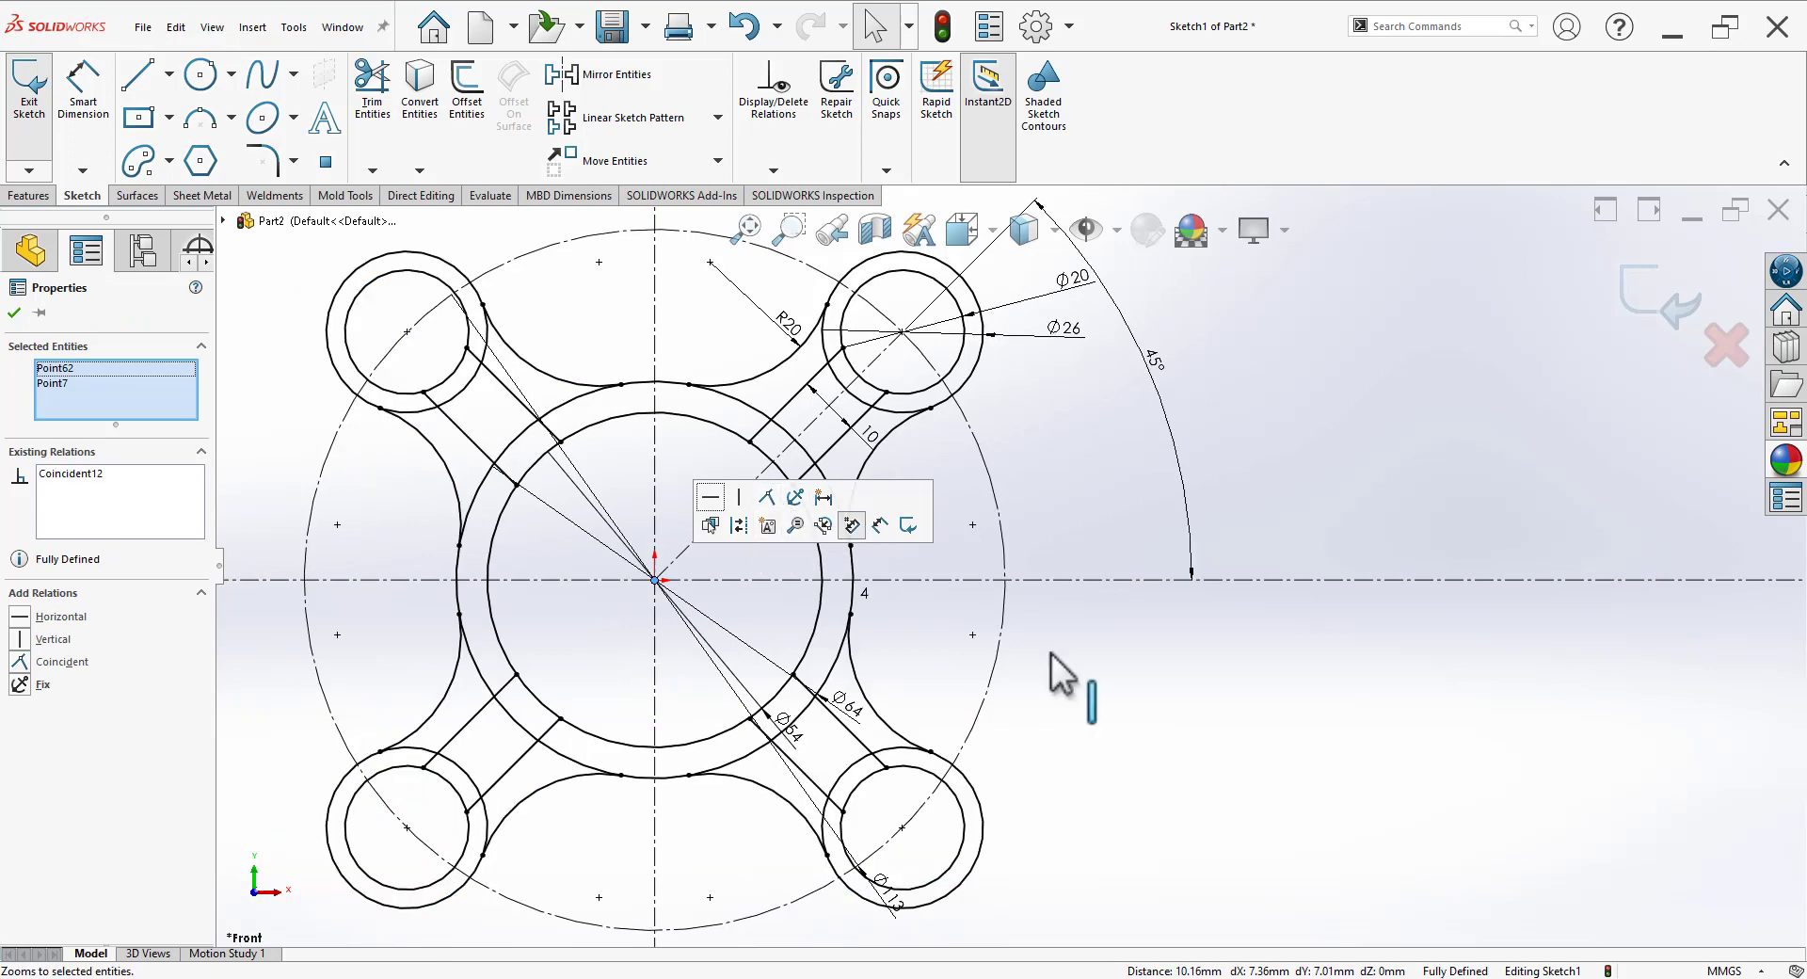
pyautogui.click(1116, 229)
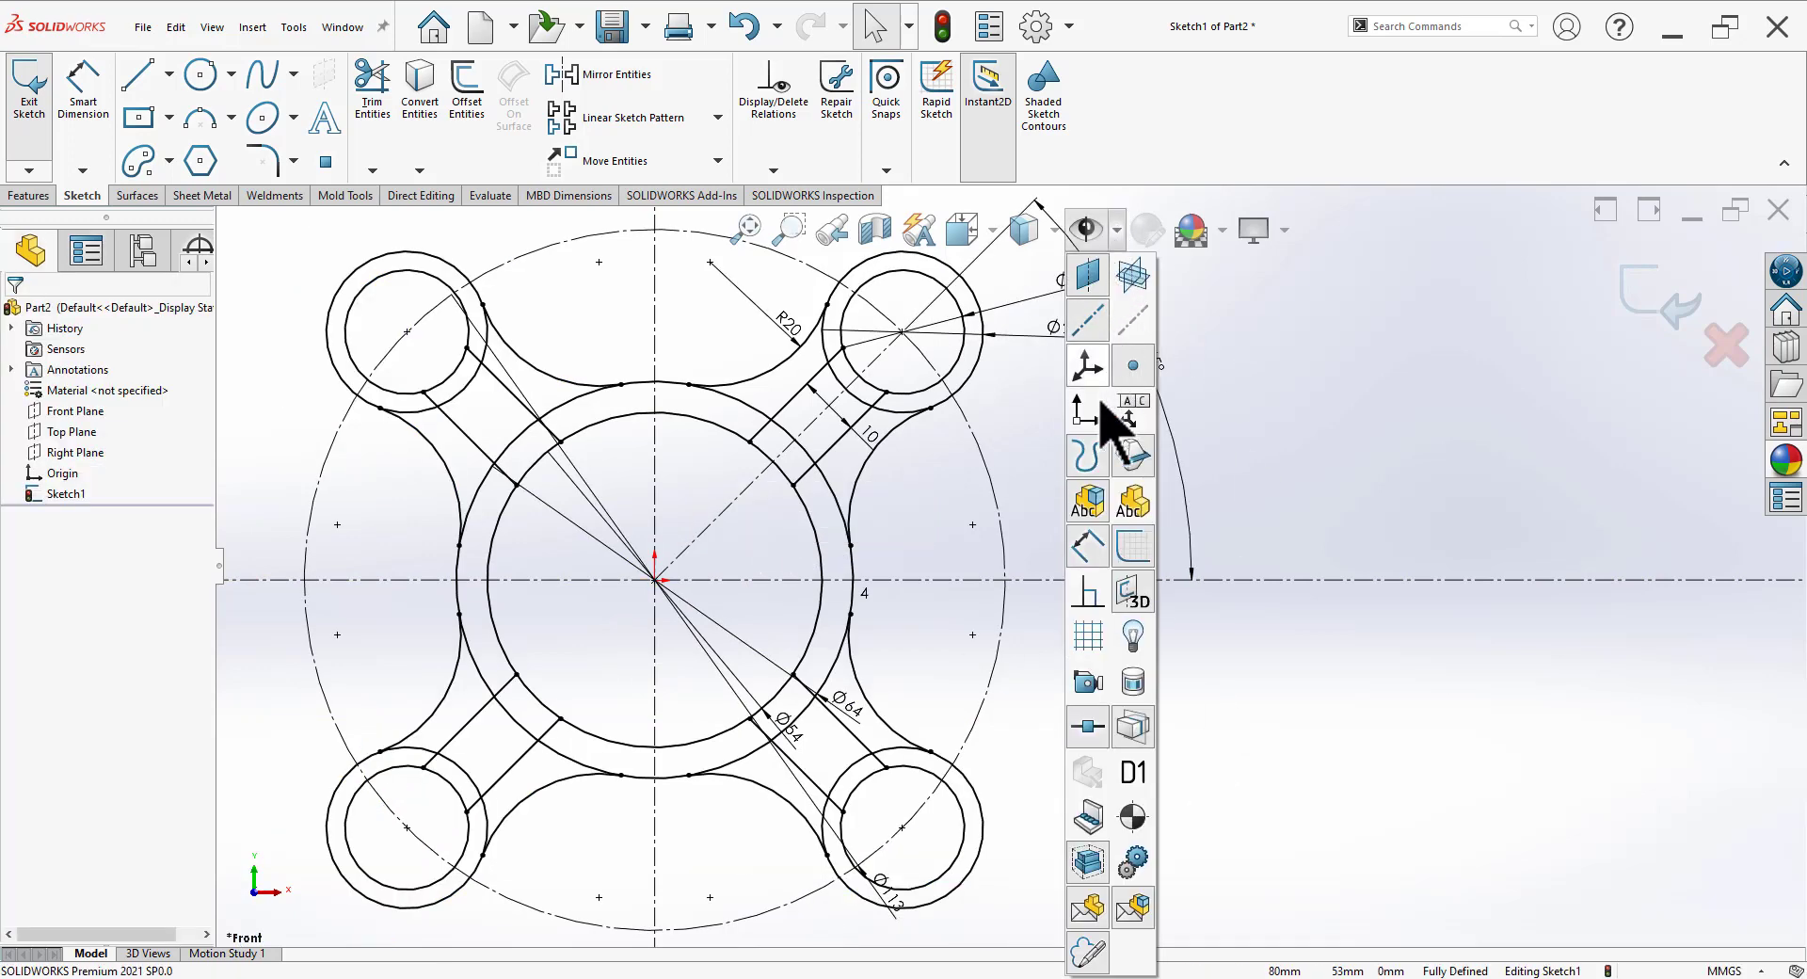
pyautogui.click(1089, 546)
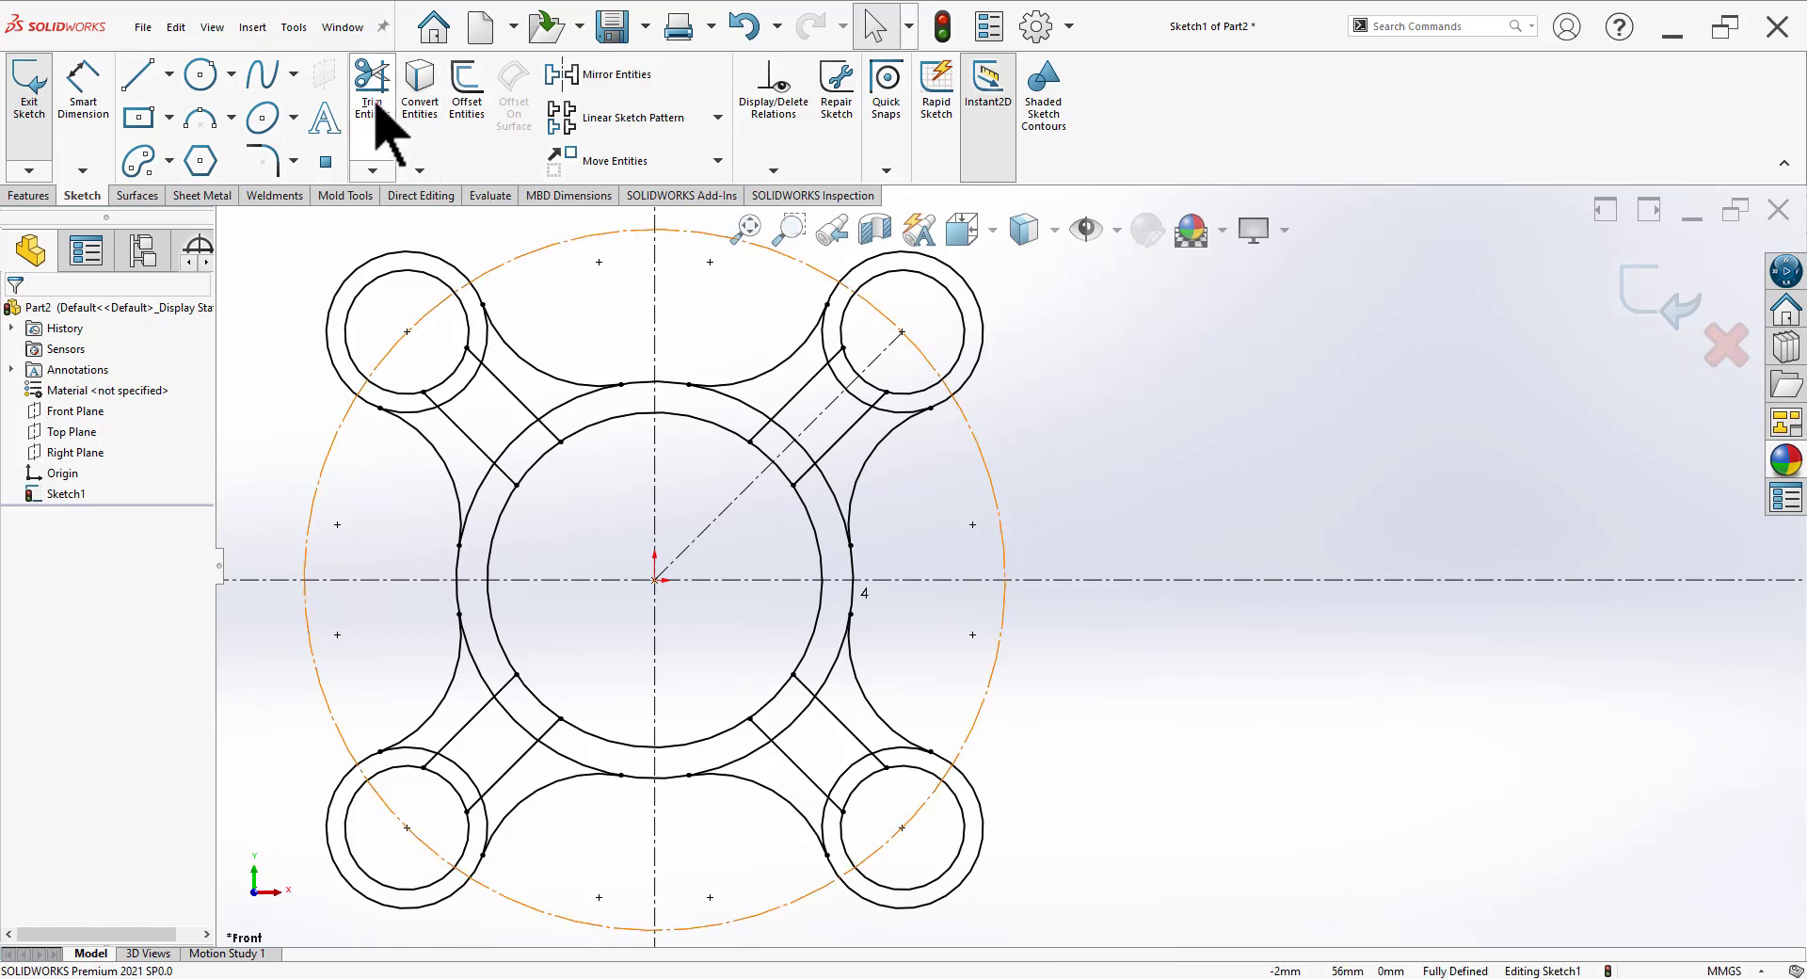
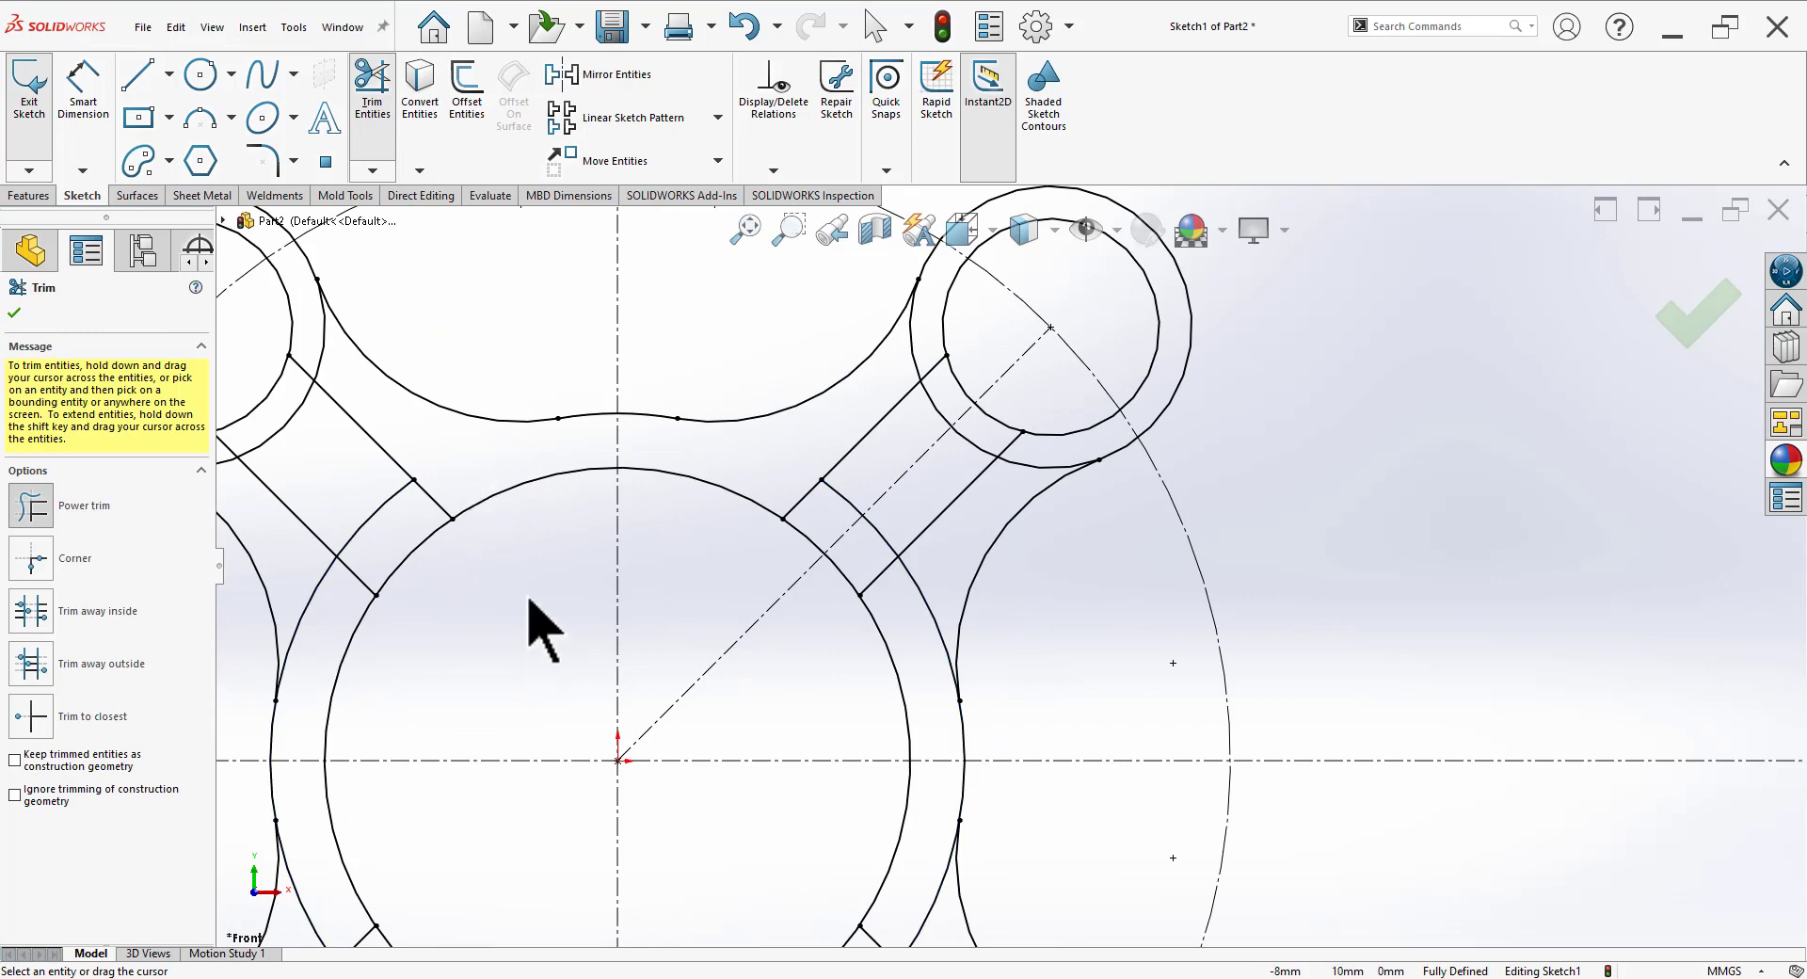
# Step: Power-trim the arc and slot-line pieces inside the lower-left and lower-right slot links
pyautogui.scroll(1, 529, 601)
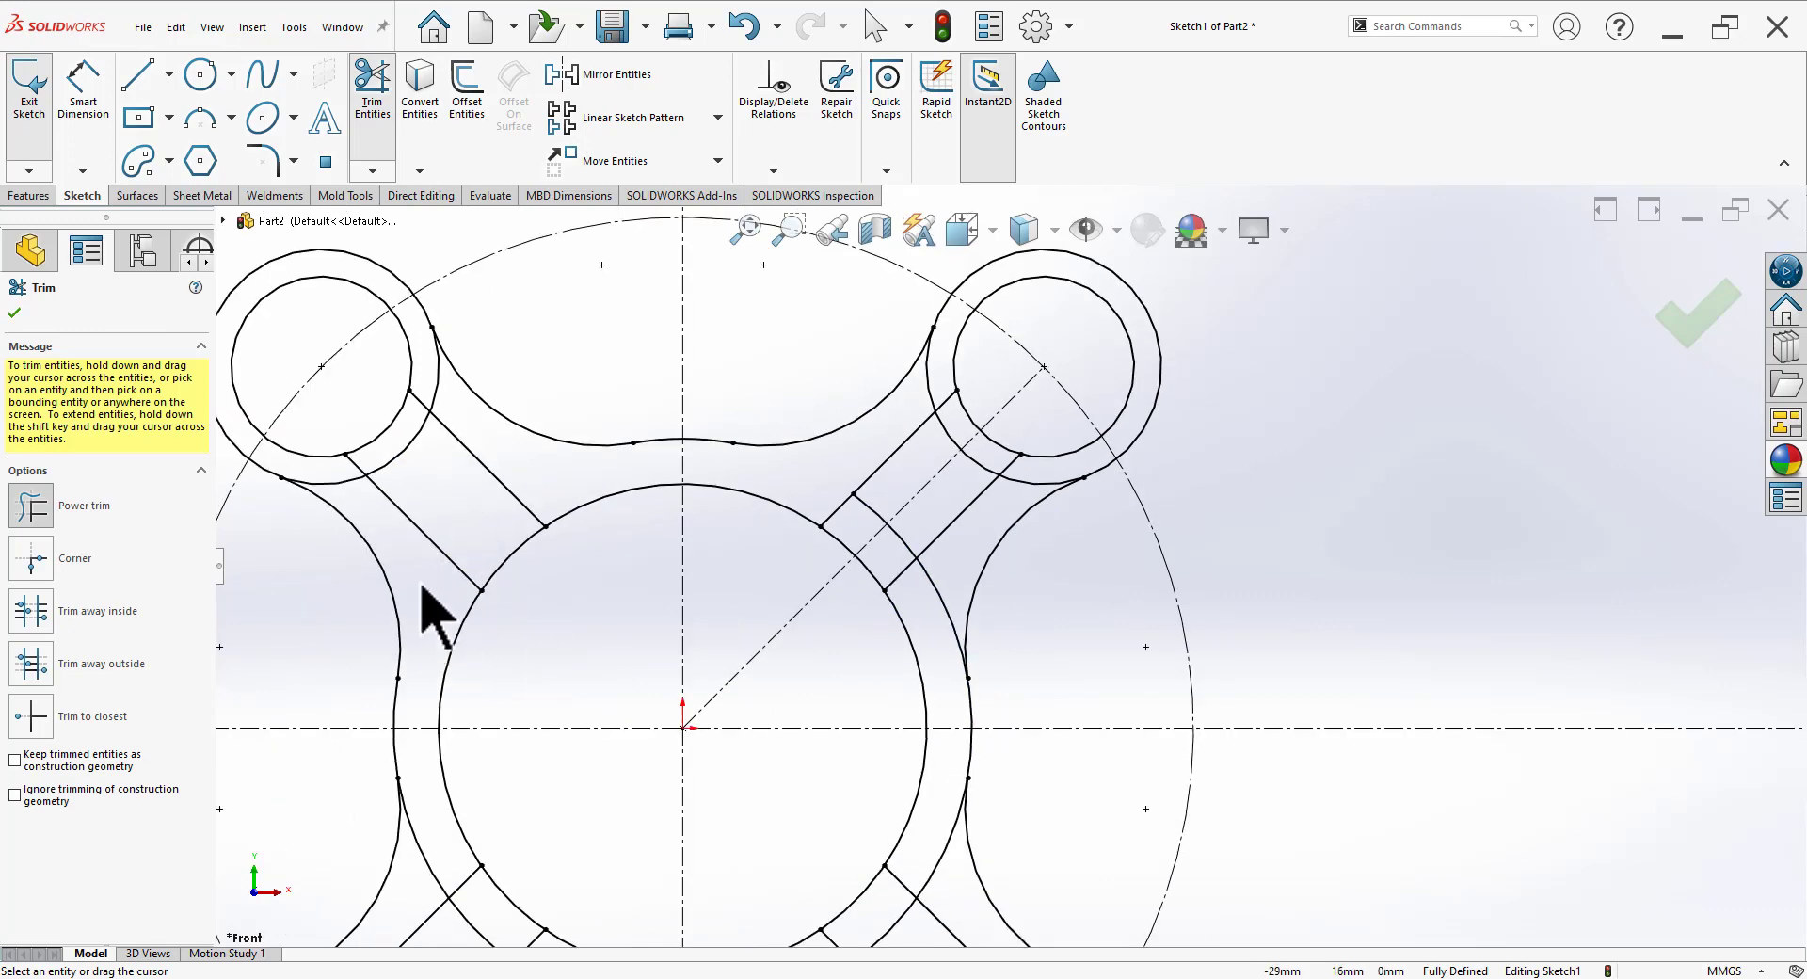
pyautogui.scroll(2, 424, 588)
pyautogui.scroll(-2, 696, 810)
pyautogui.moveTo(716, 658); pyautogui.dragTo(789, 715)
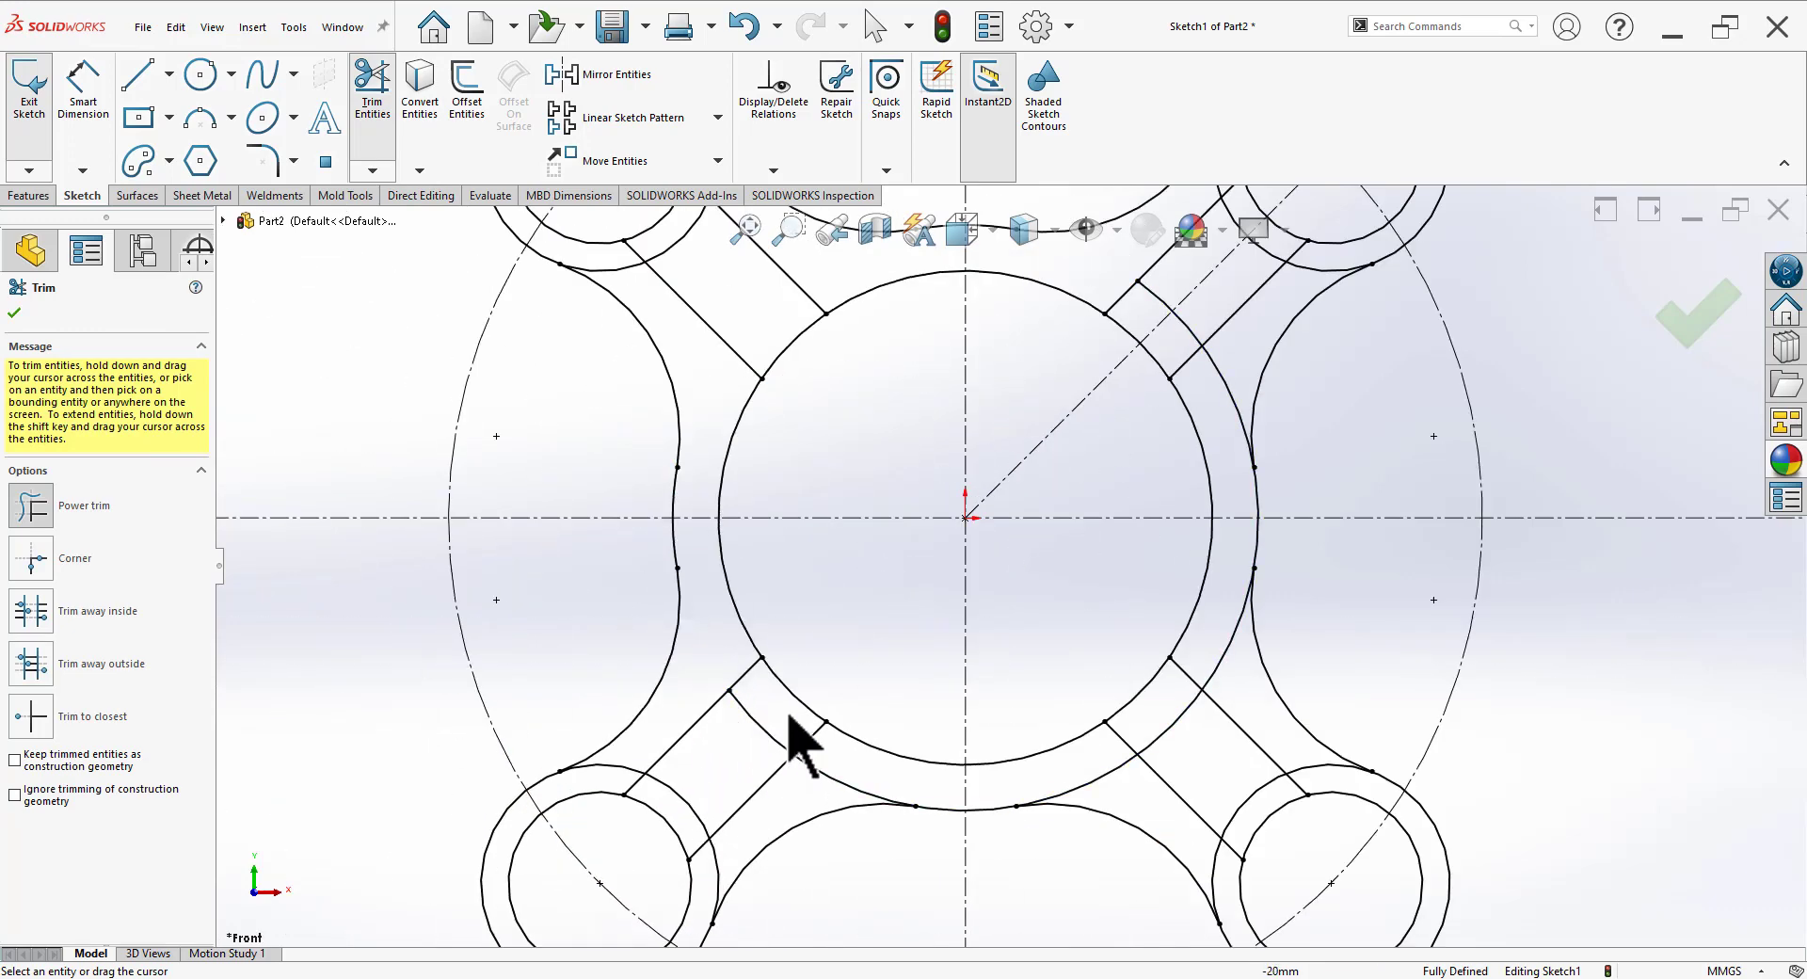
pyautogui.moveTo(840, 767)
pyautogui.mouseDown()
pyautogui.moveTo(1082, 828)
pyautogui.moveTo(1121, 811)
pyautogui.mouseUp()
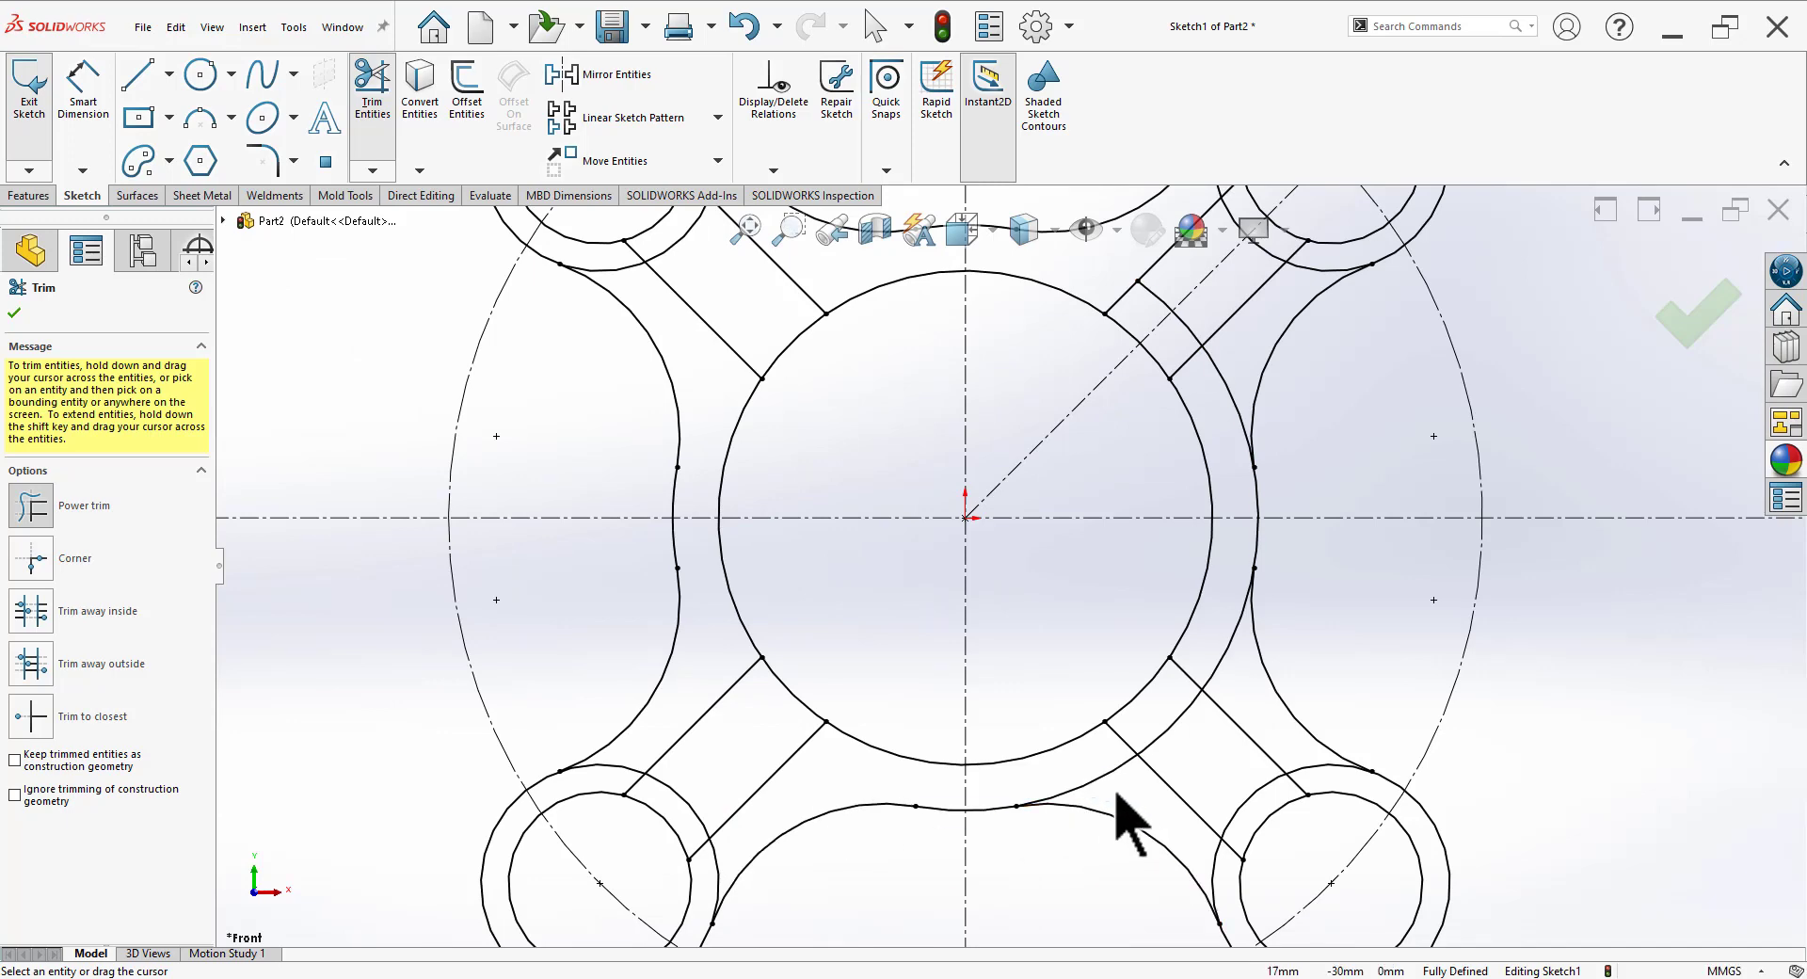
pyautogui.moveTo(1211, 639)
pyautogui.mouseDown()
pyautogui.moveTo(1239, 452)
pyautogui.moveTo(1221, 404)
pyautogui.mouseUp()
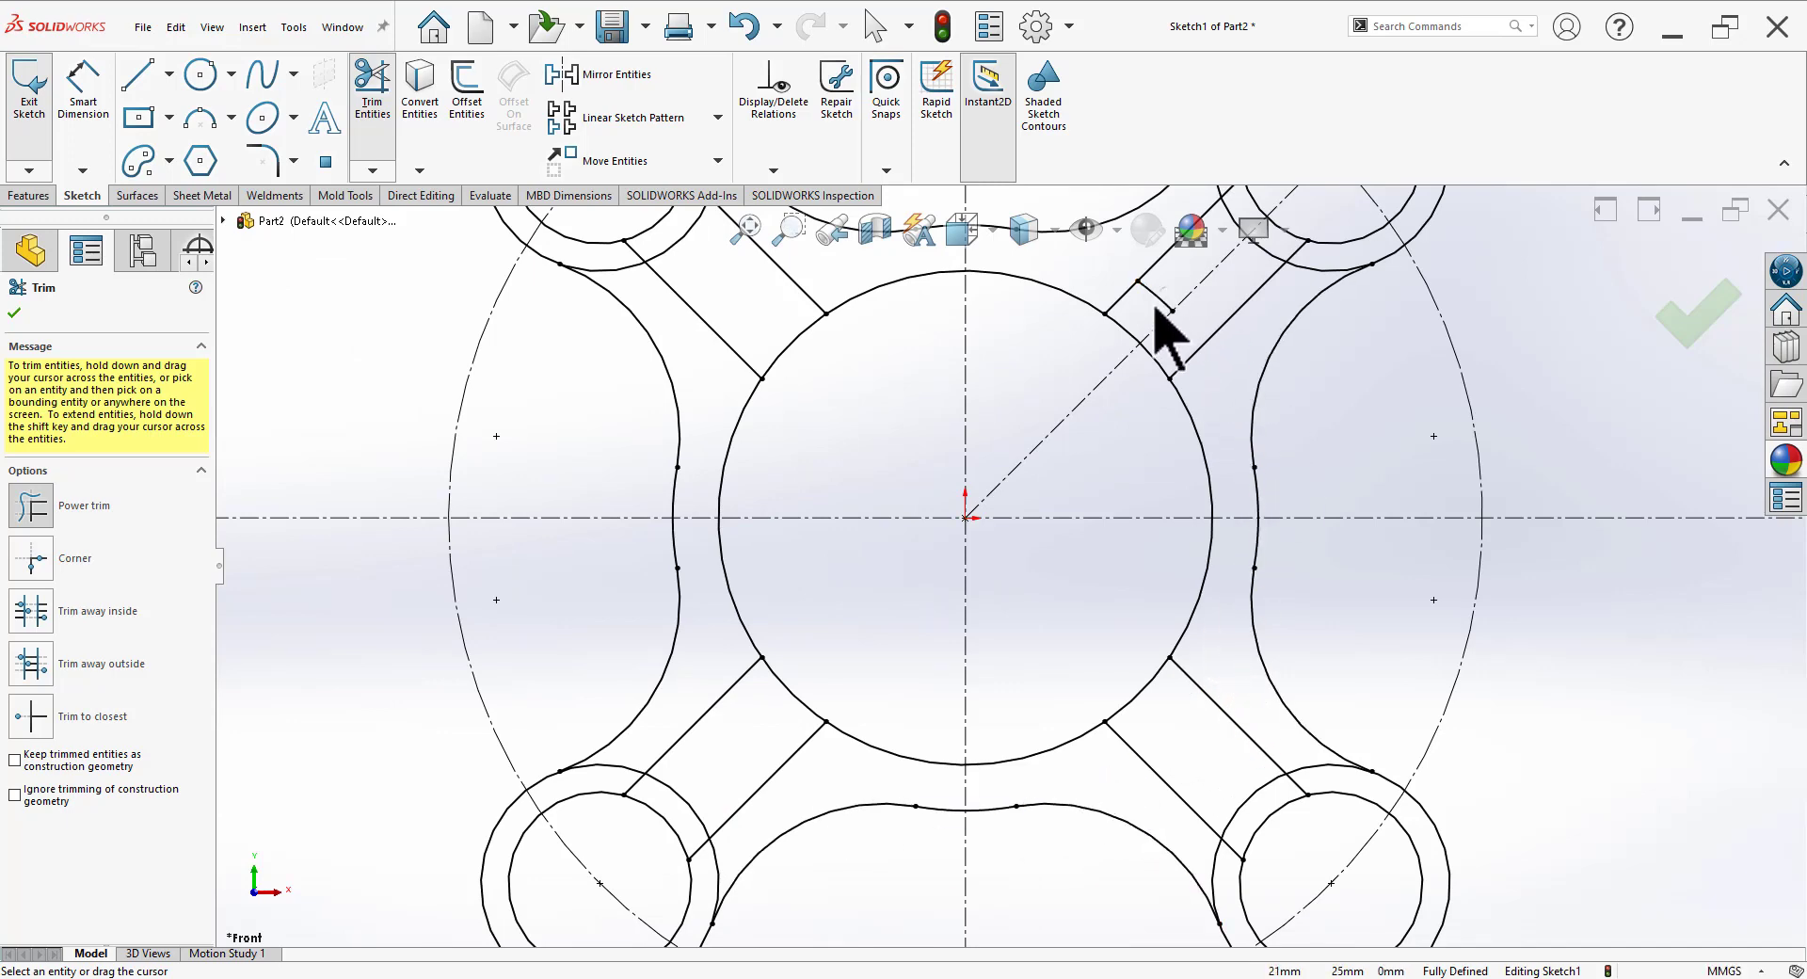
# Step: Recentre the part and compare the trimmed sketch with the reference drawing
pyautogui.scroll(3, 1008, 537)
pyautogui.keyDown('ctrl'); pyautogui.moveTo(1397, 481); pyautogui.dragTo(1248, 527, button='middle'); pyautogui.keyUp('ctrl')
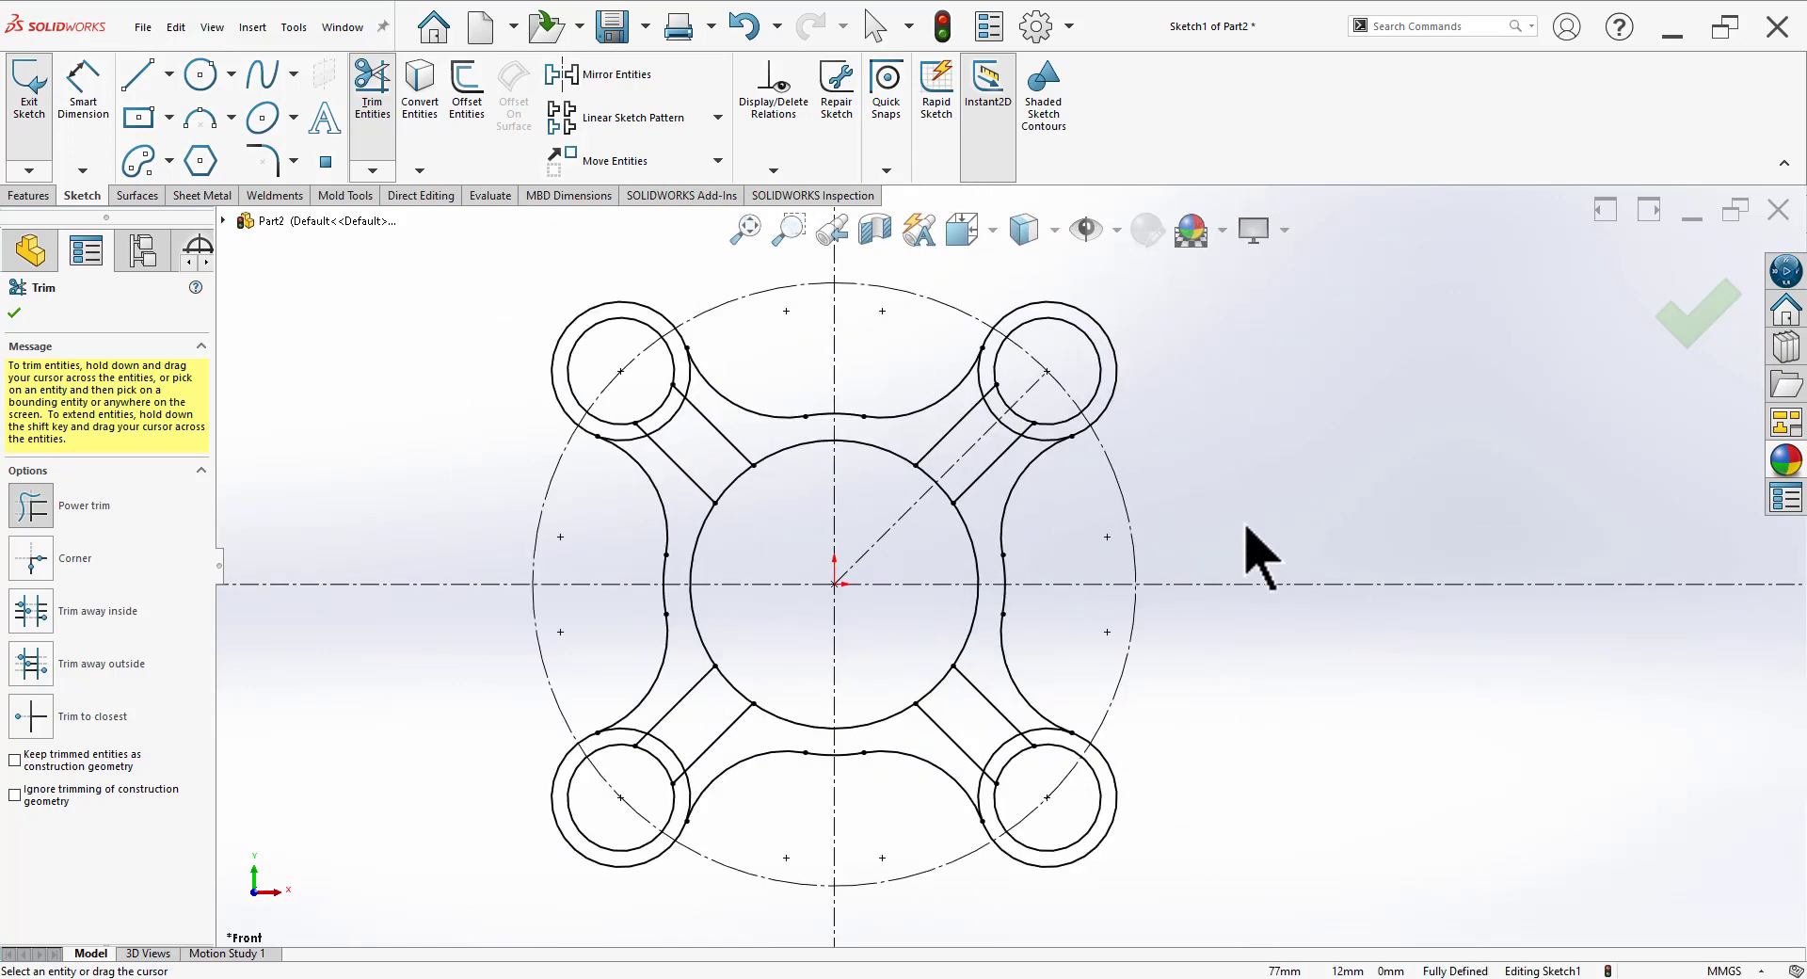
pyautogui.scroll(-2, 986, 381)
pyautogui.hotkey('alt', 'Tab')
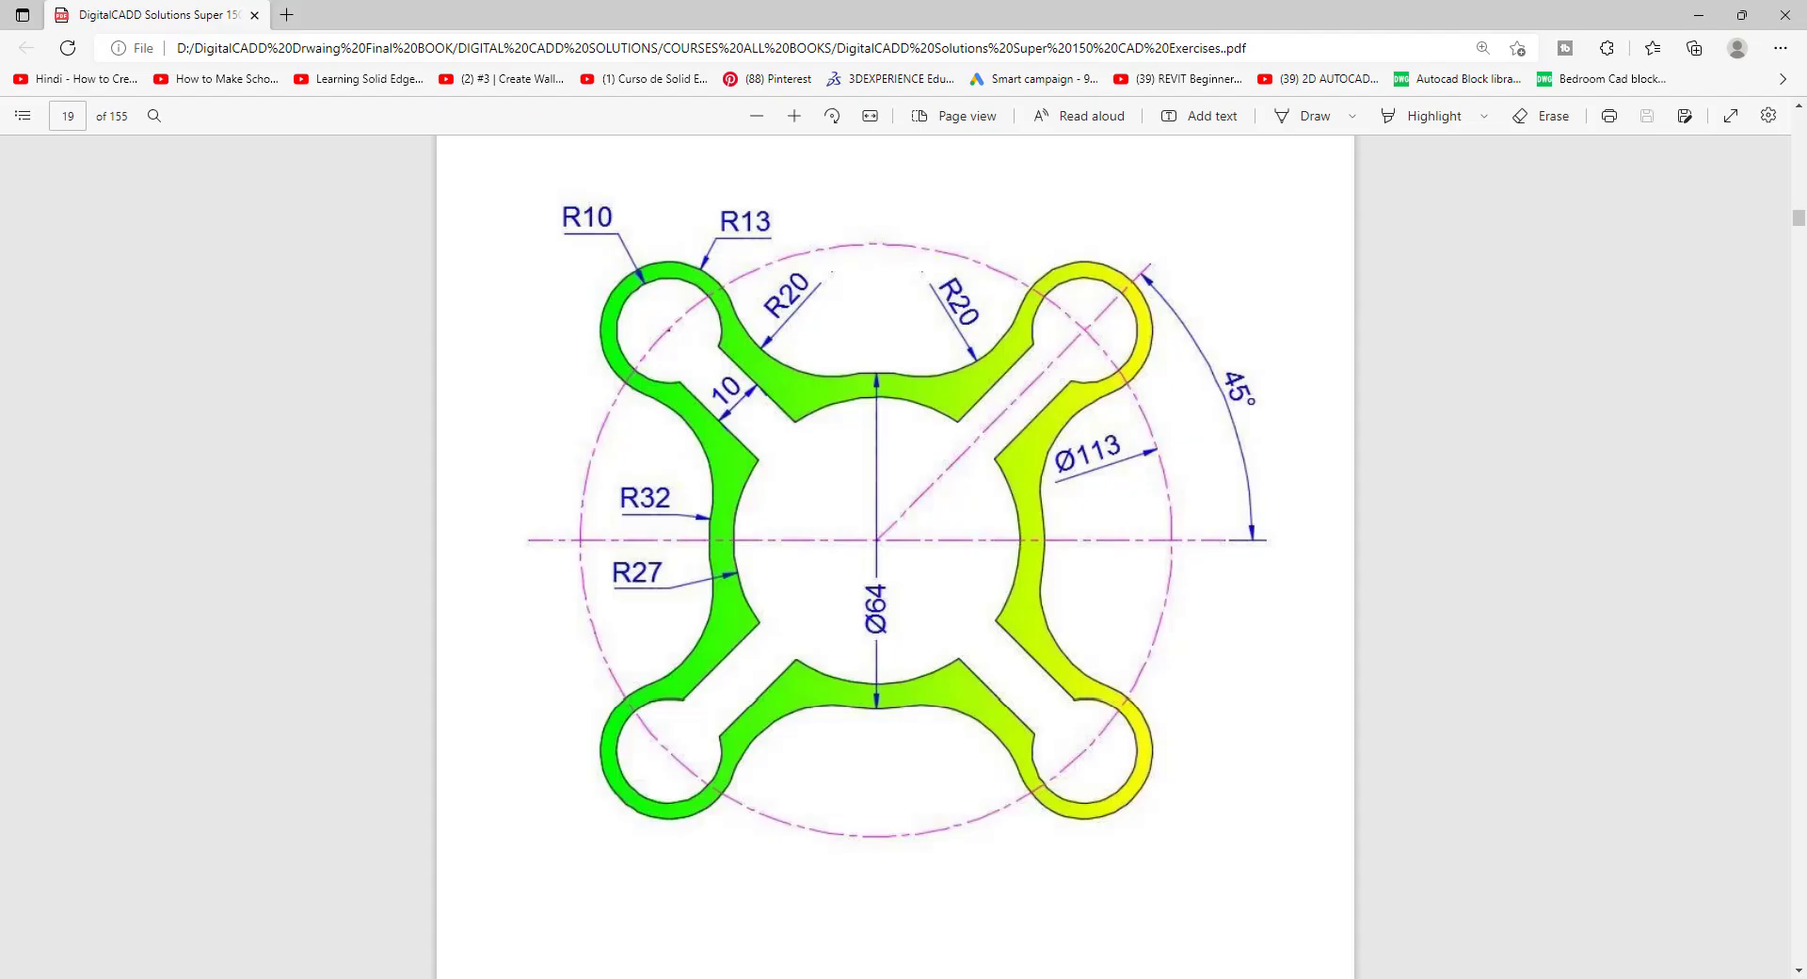
pyautogui.hotkey('alt', 'Tab')
# Step: Trim the inner-circle arcs and short link pieces around the upper-right loop
pyautogui.scroll(-2, 1059, 362)
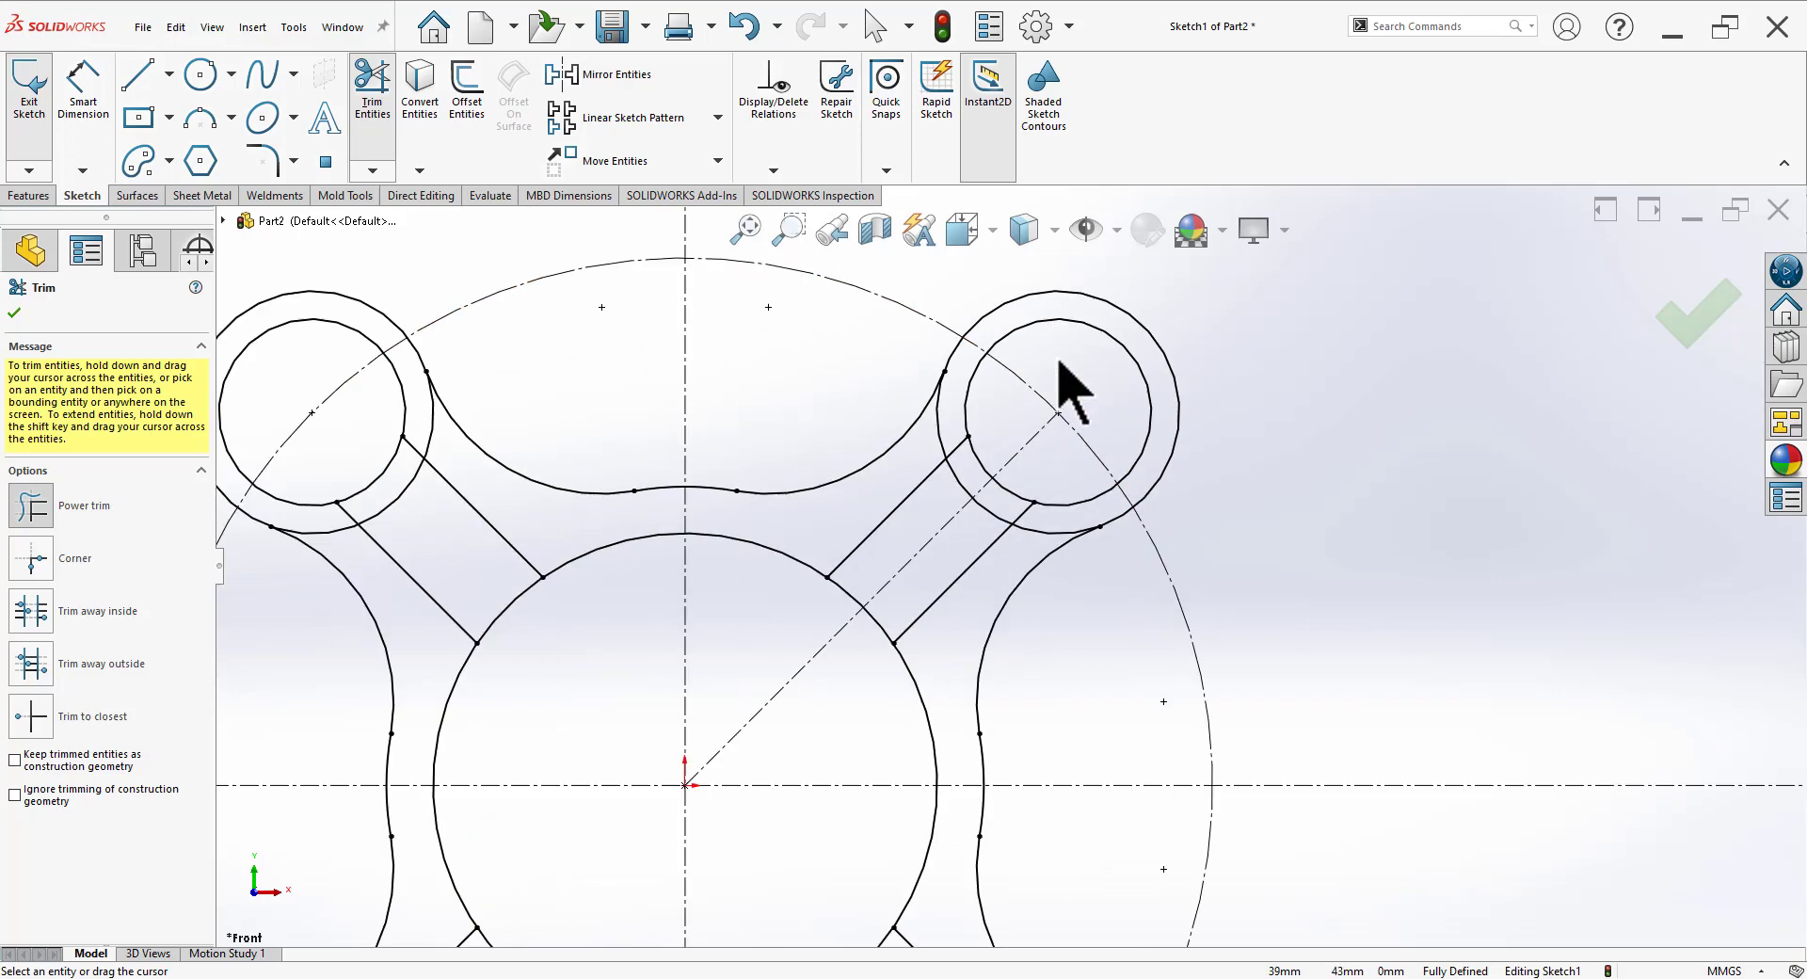
pyautogui.moveTo(989, 450)
pyautogui.mouseDown()
pyautogui.moveTo(901, 547)
pyautogui.moveTo(874, 632)
pyautogui.mouseUp()
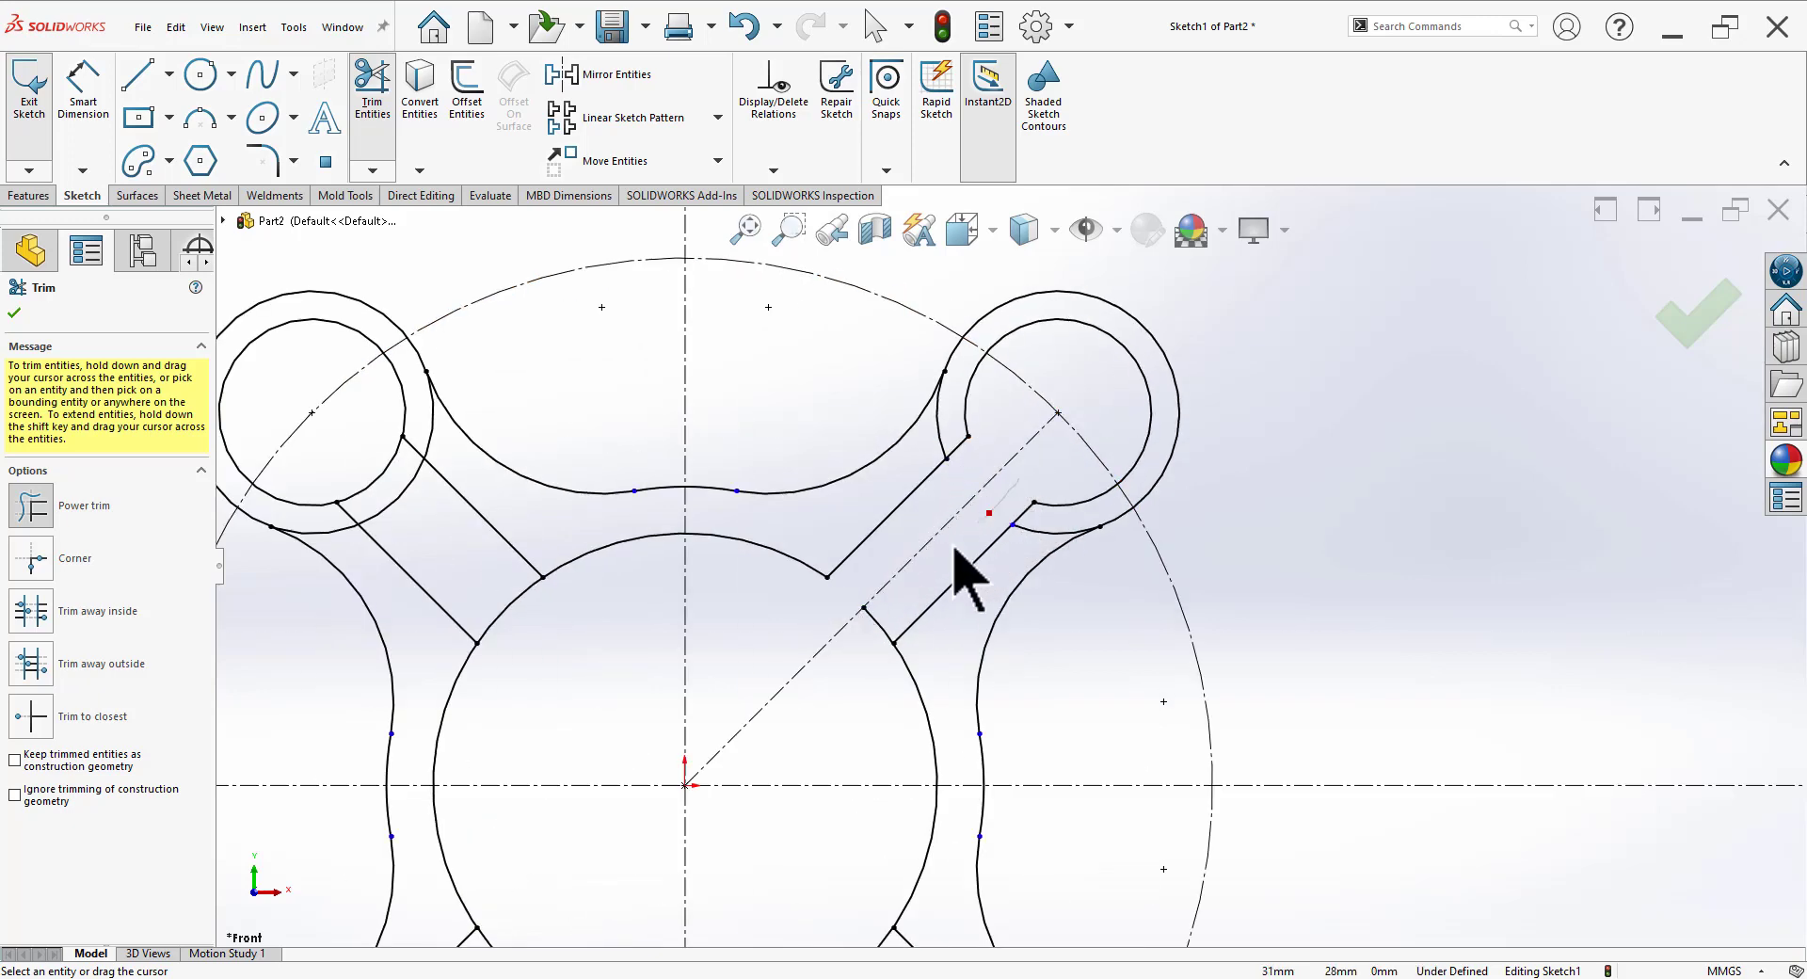
pyautogui.moveTo(874, 632); pyautogui.dragTo(941, 452)
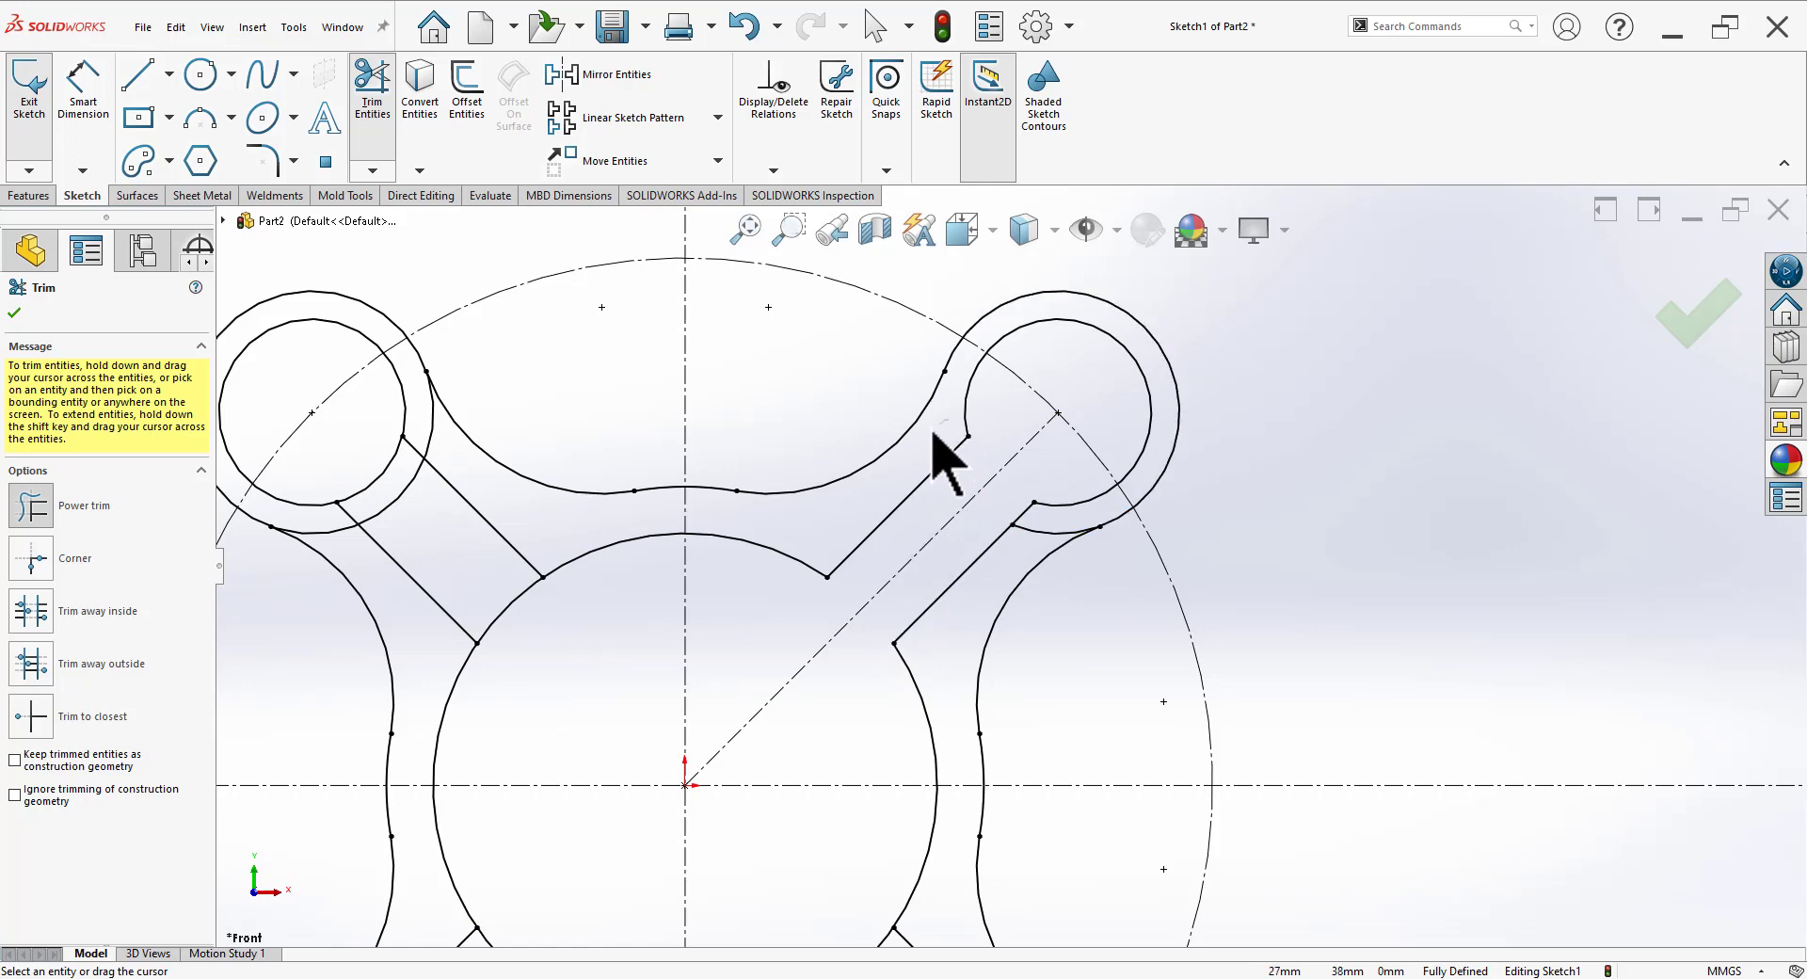
pyautogui.moveTo(1038, 531); pyautogui.dragTo(1032, 544)
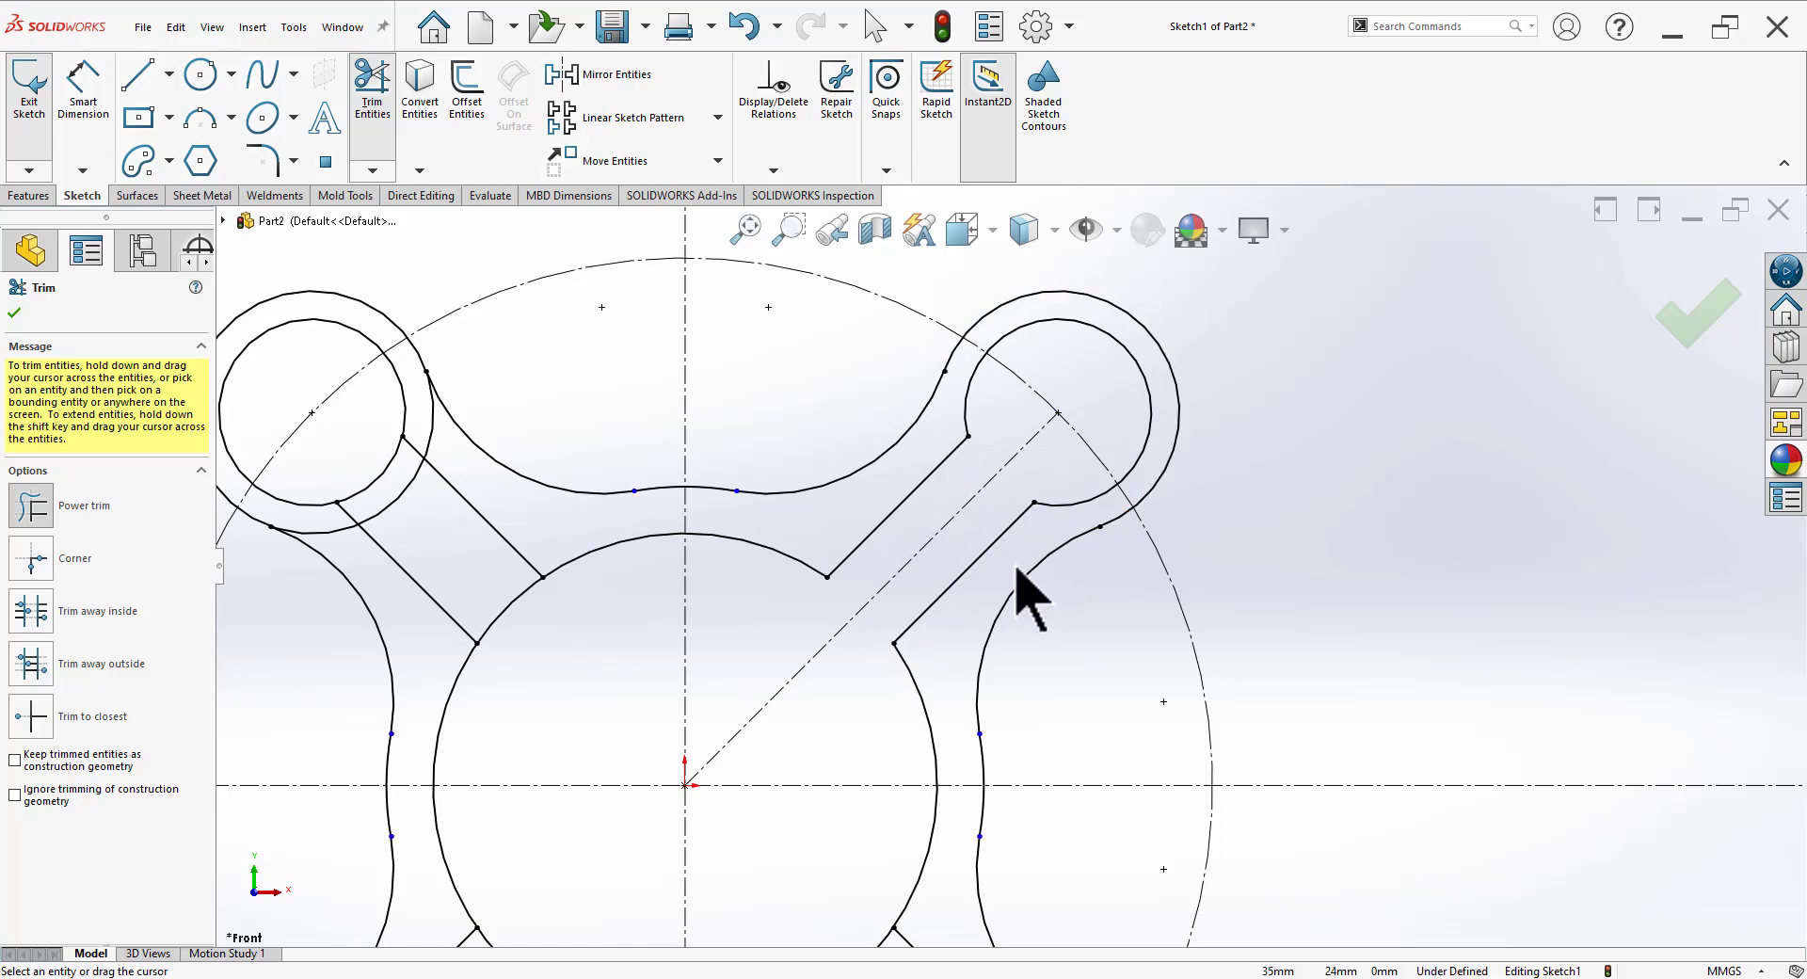
# Step: Trim the remaining arcs in the left and lower-left links, fit the view, and exit Trim
pyautogui.moveTo(368, 459); pyautogui.dragTo(525, 633)
pyautogui.moveTo(442, 431); pyautogui.dragTo(424, 523)
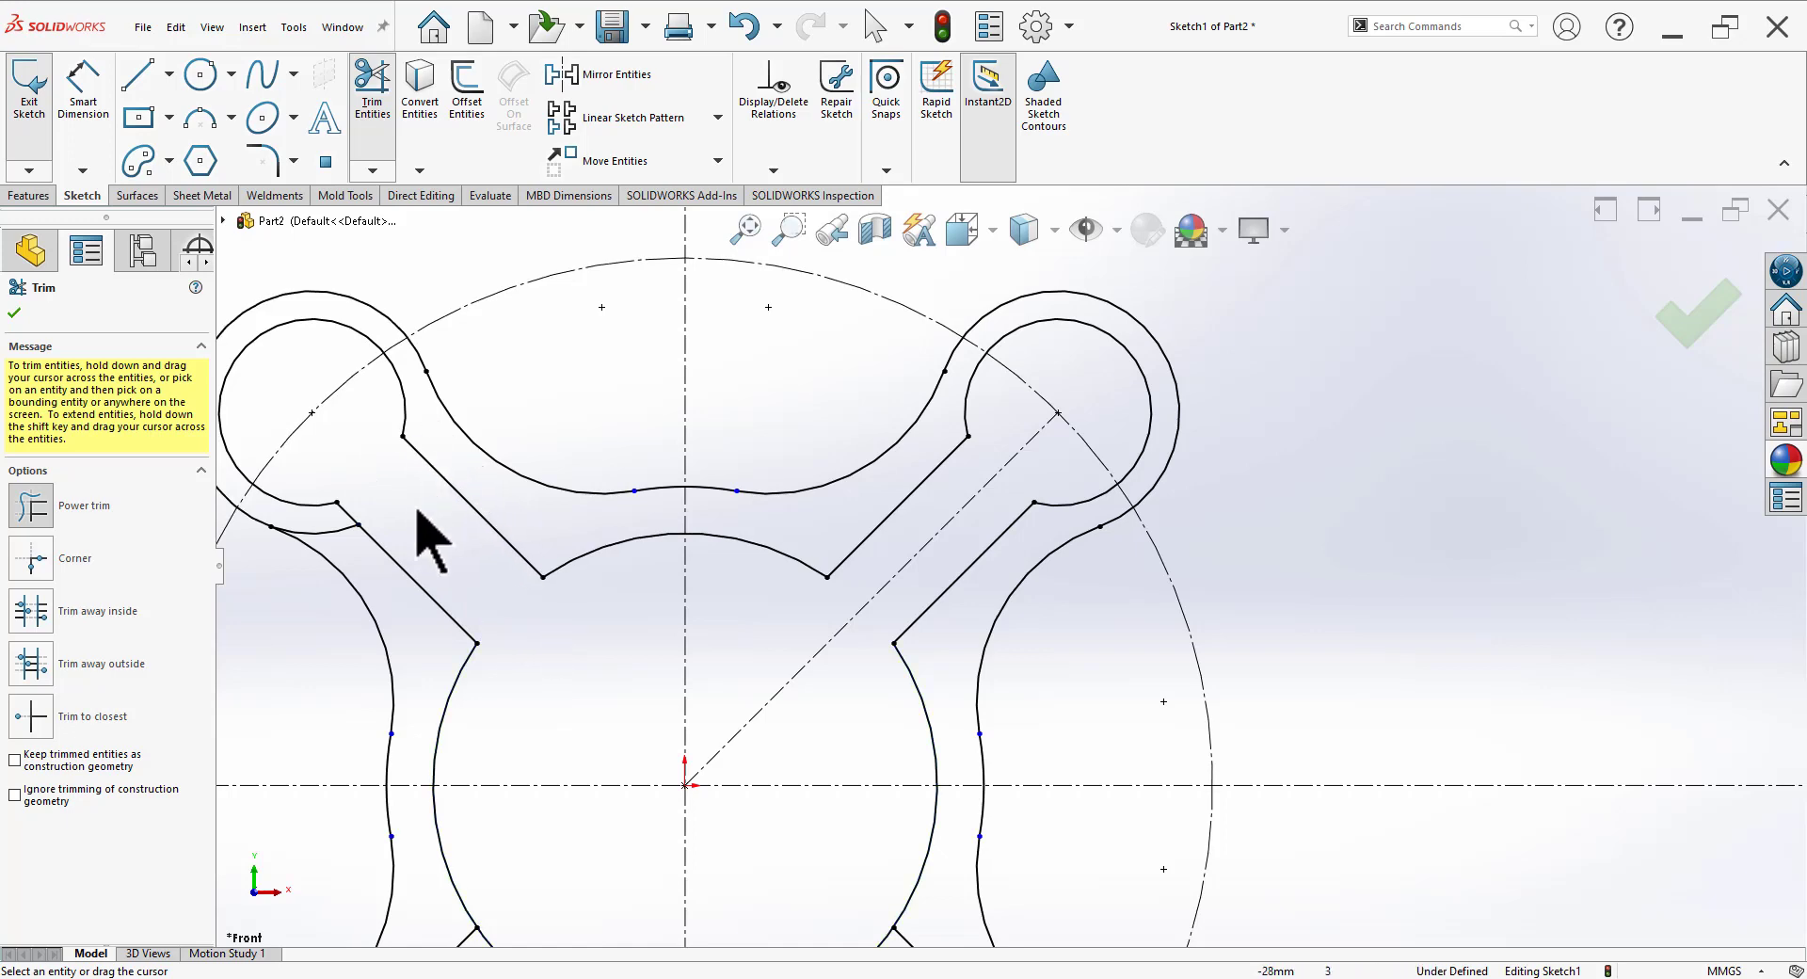
pyautogui.scroll(4, 697, 622)
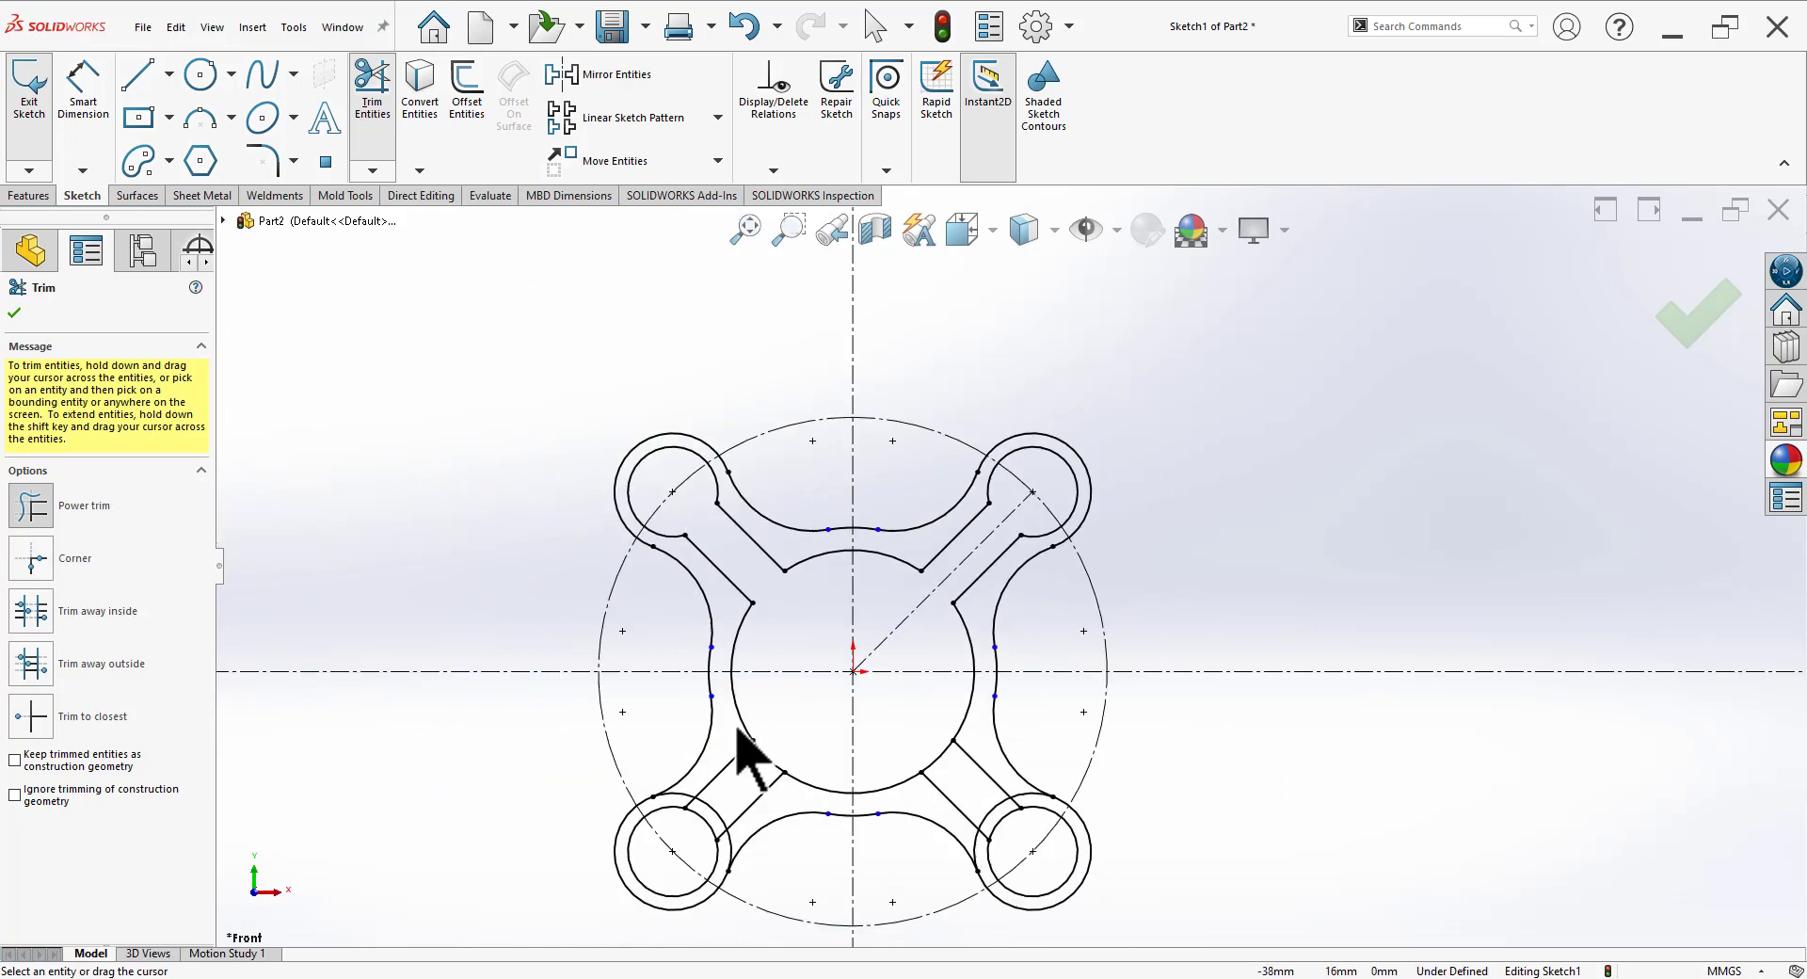
pyautogui.scroll(-3, 791, 867)
pyautogui.moveTo(805, 626); pyautogui.dragTo(643, 684)
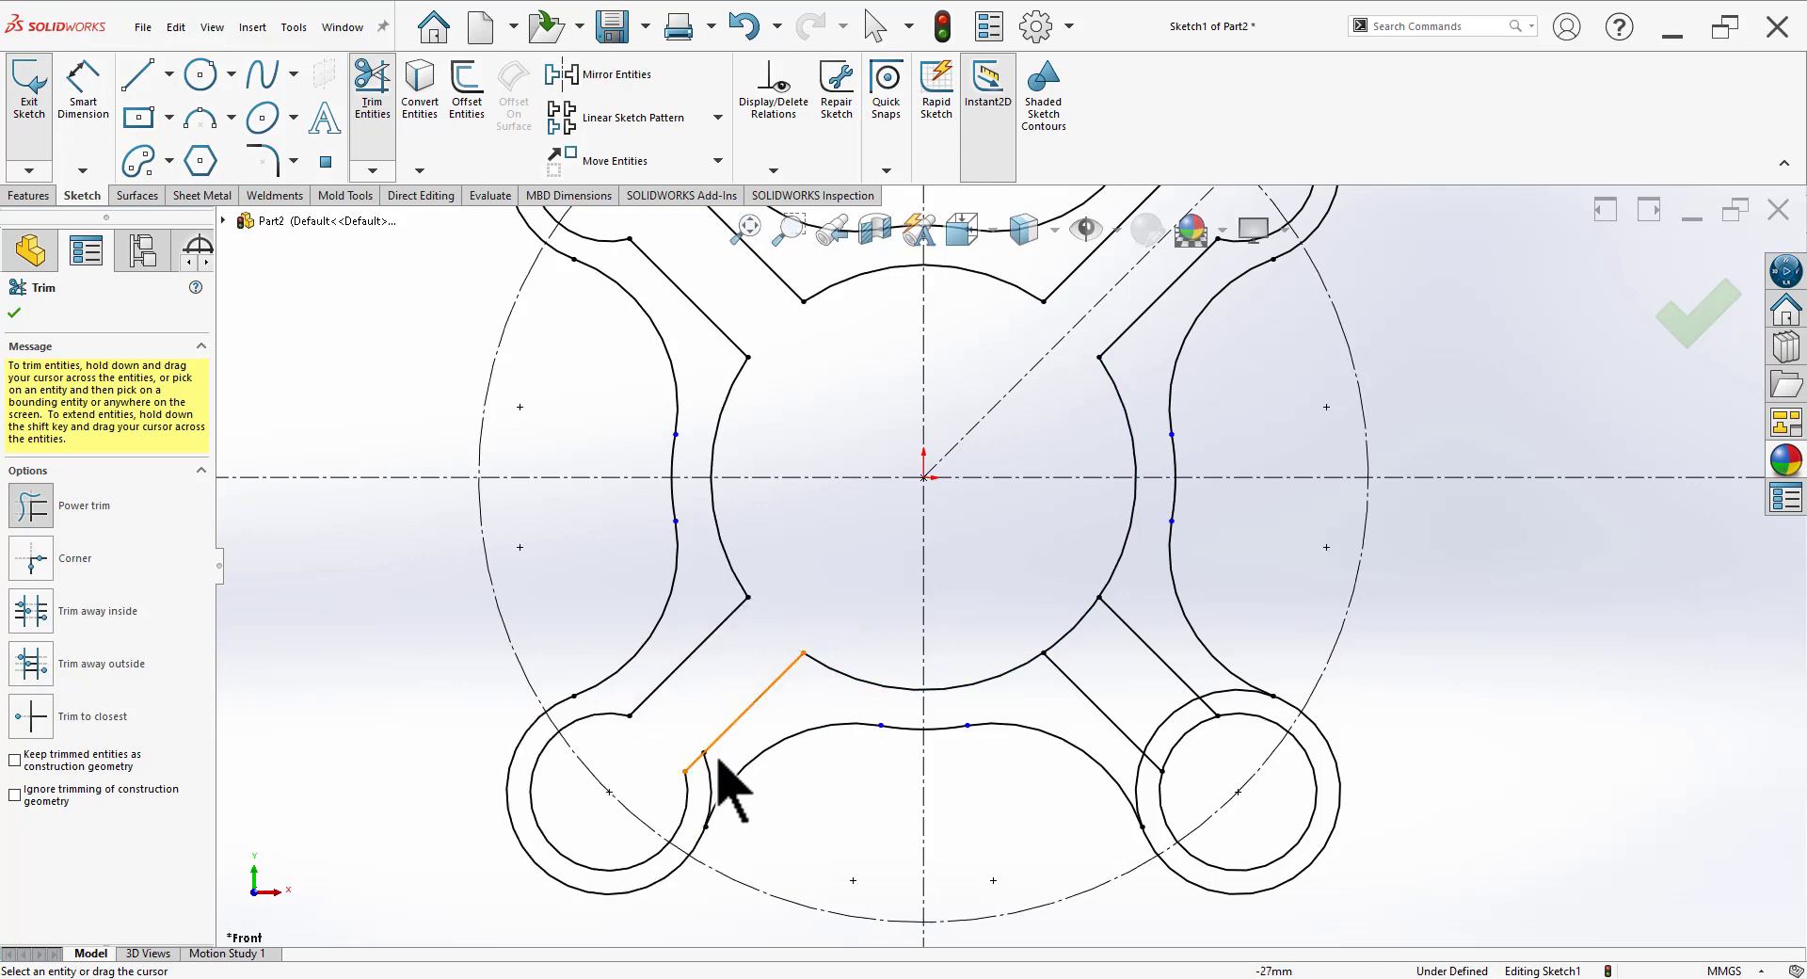
pyautogui.scroll(-3, 1290, 880)
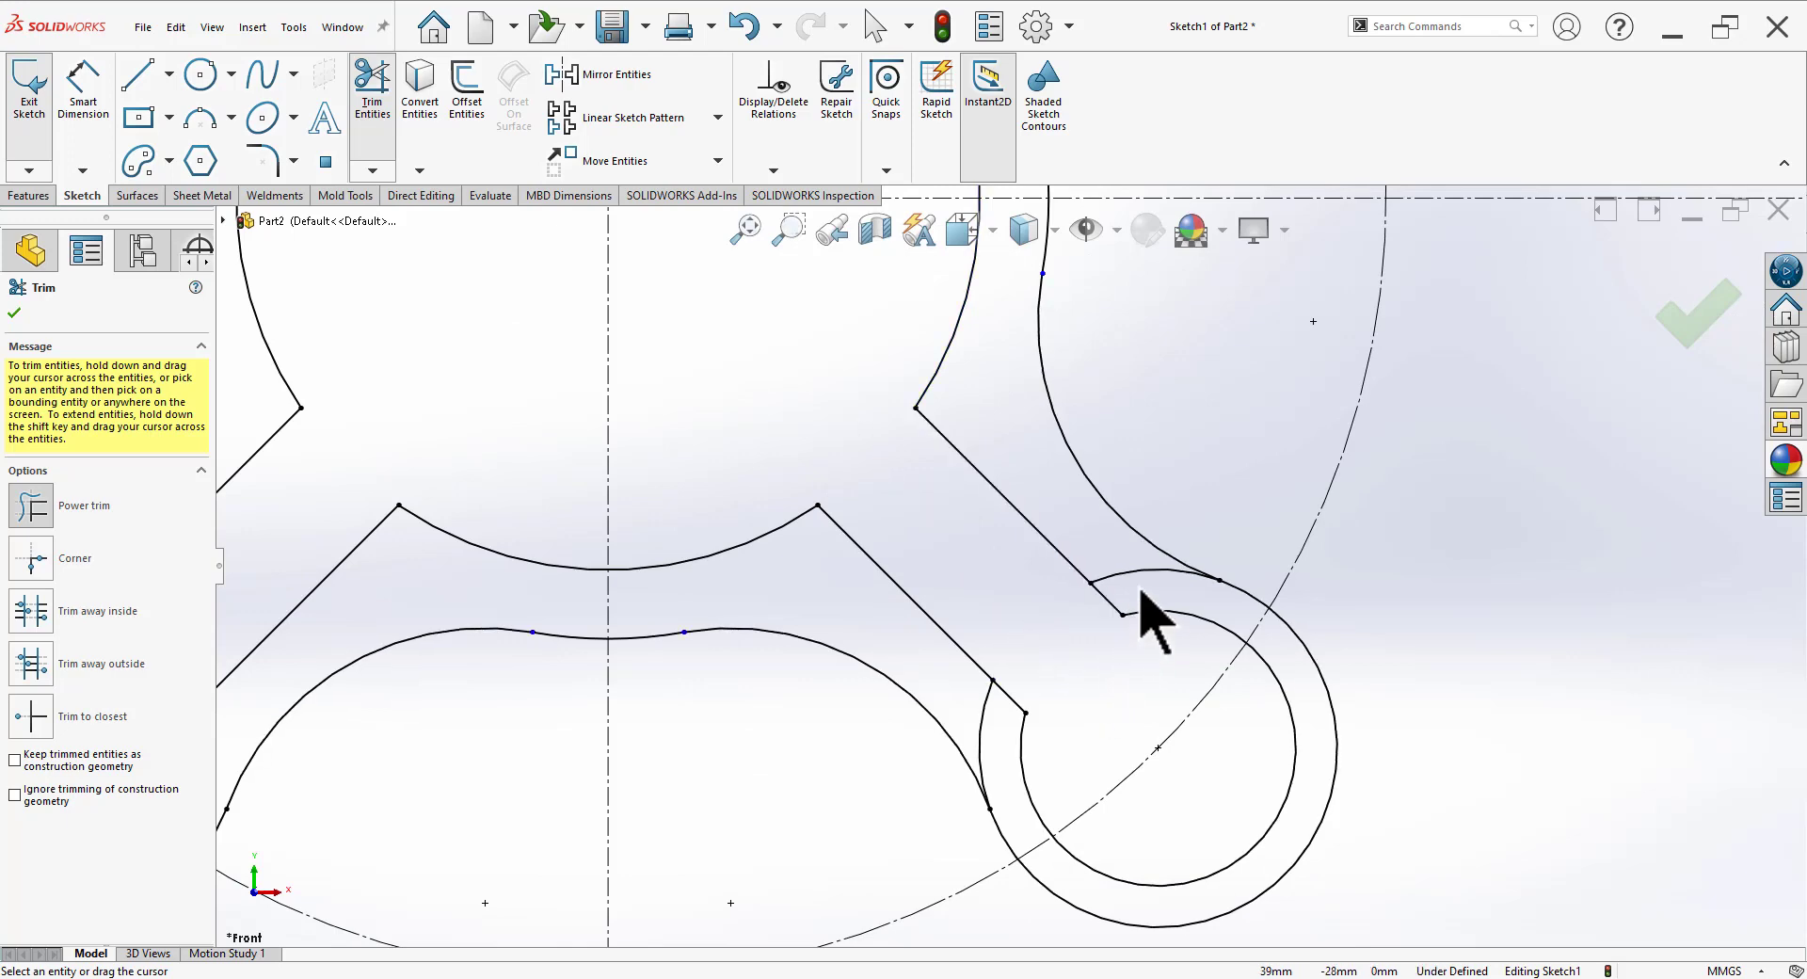
pyautogui.press('f')
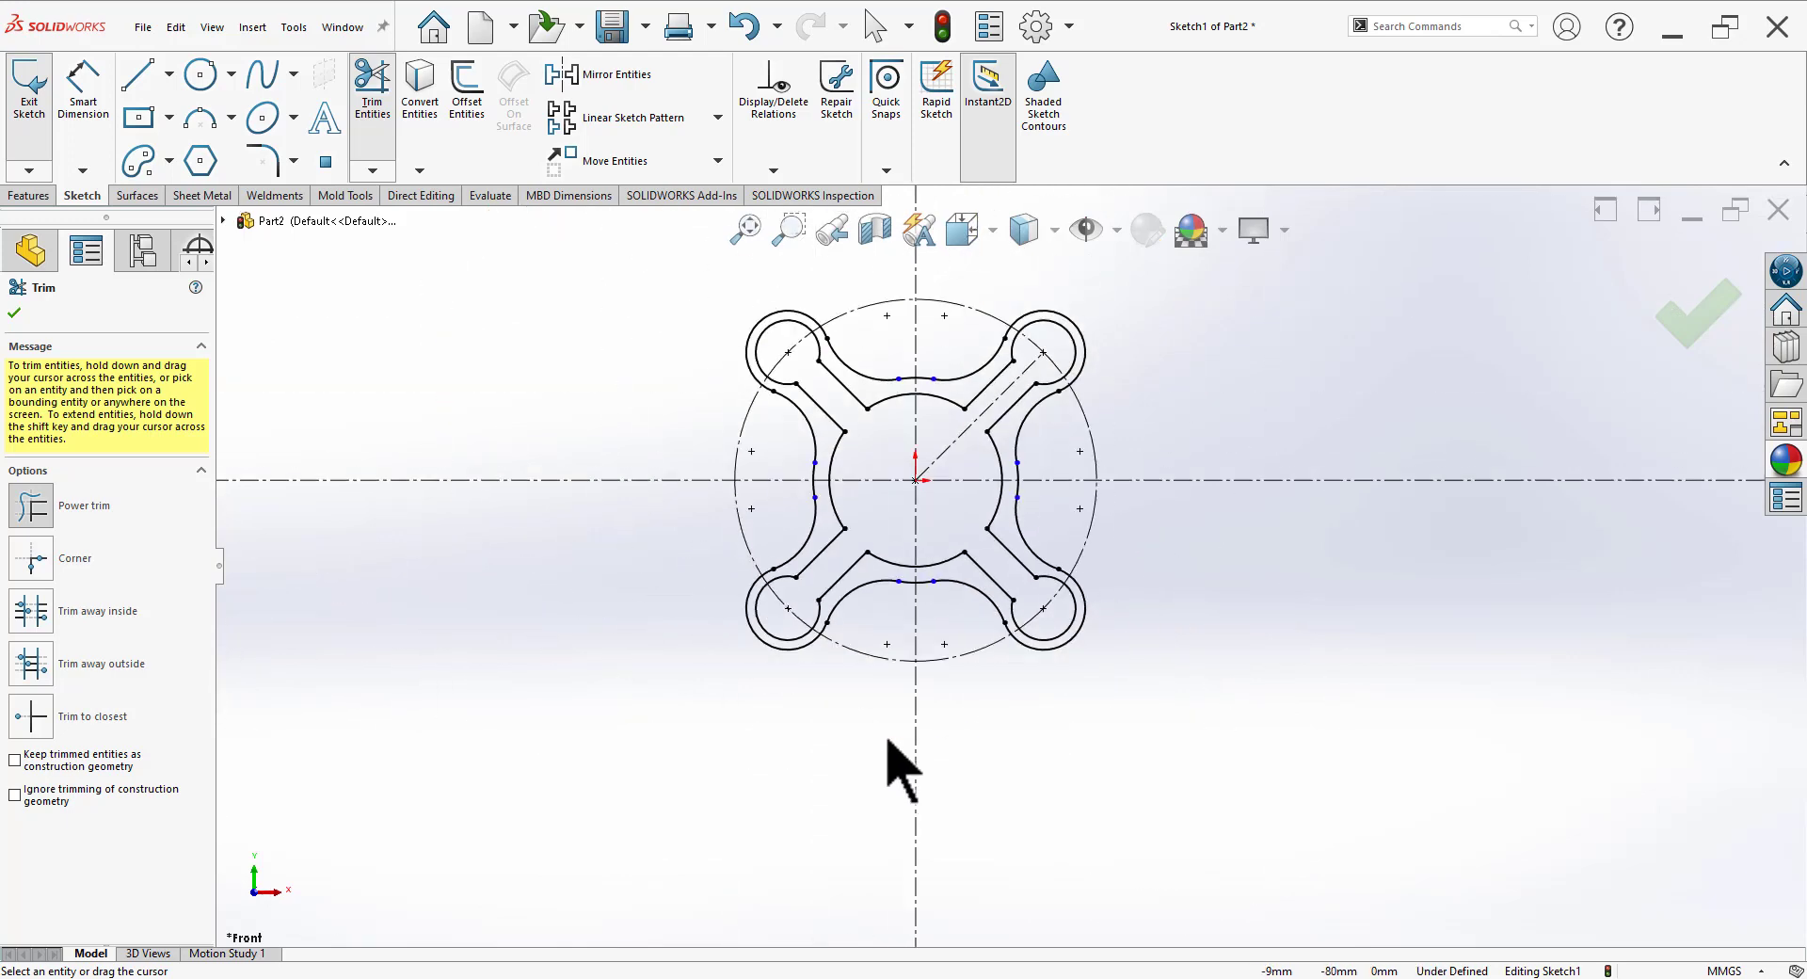
pyautogui.scroll(-3, 1069, 372)
pyautogui.press('Escape')
# Step: Inspect the relations of sketch points on the bottom, right, left and top arcs
pyautogui.scroll(-1, 1000, 687)
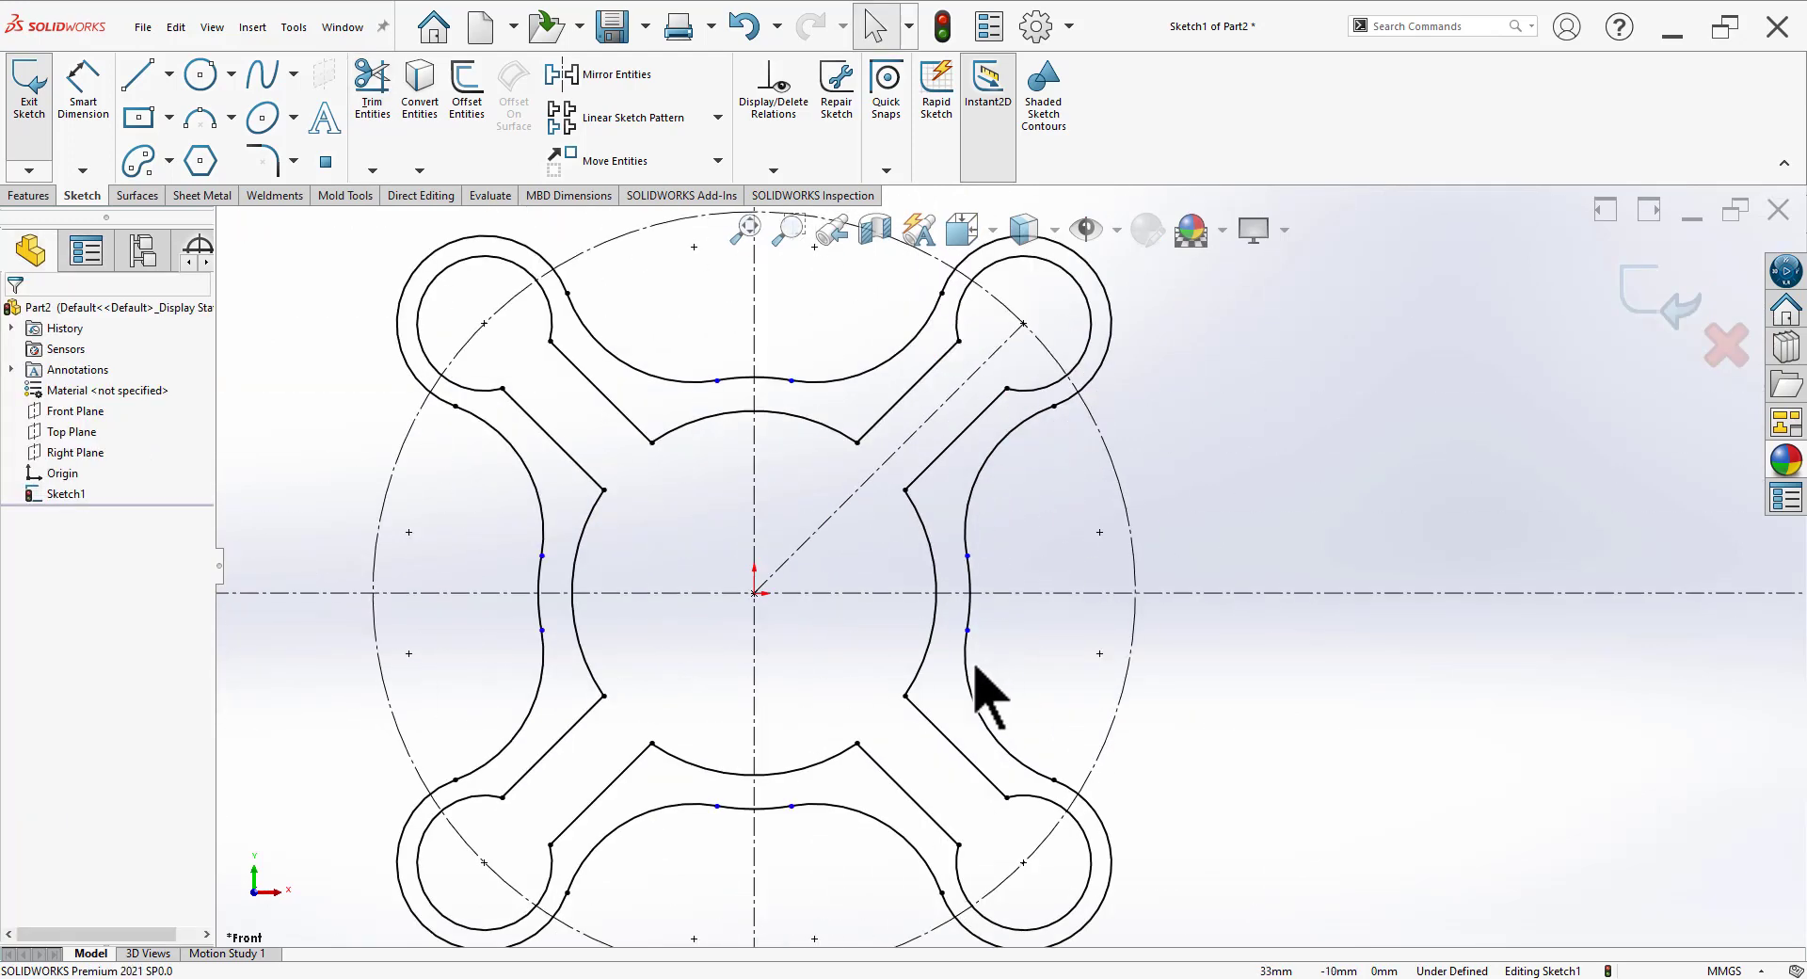
pyautogui.click(966, 631)
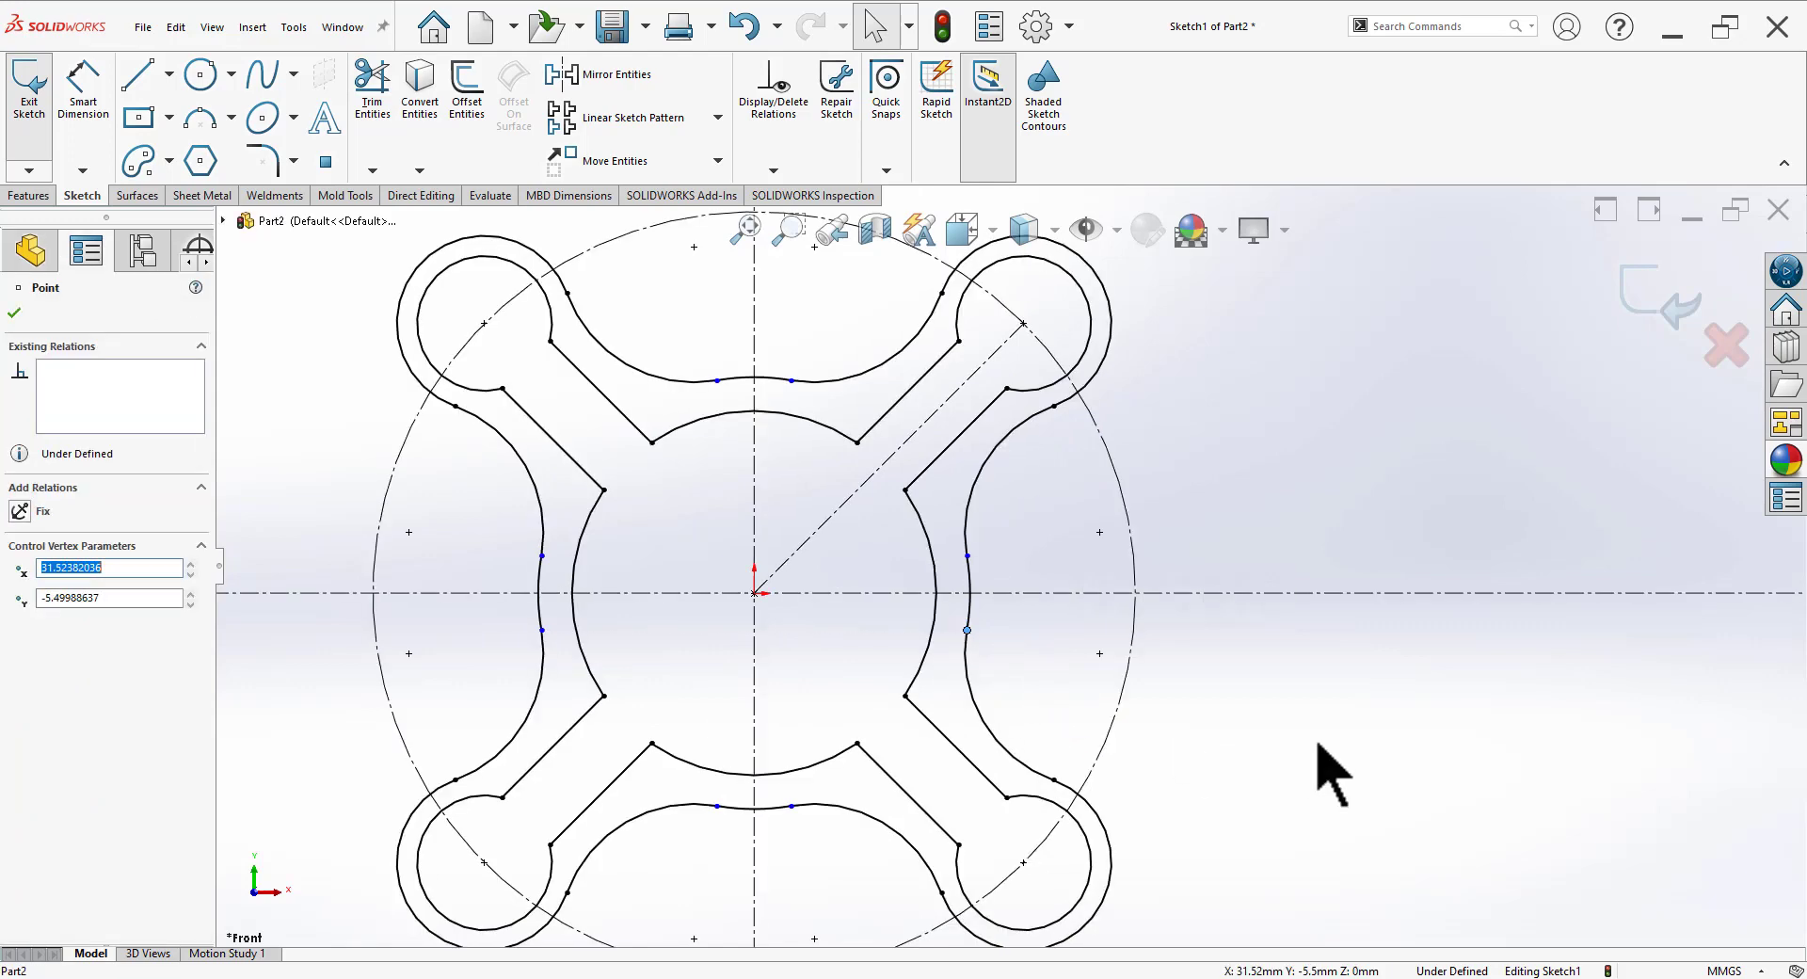
pyautogui.press('Escape')
pyautogui.click(968, 556)
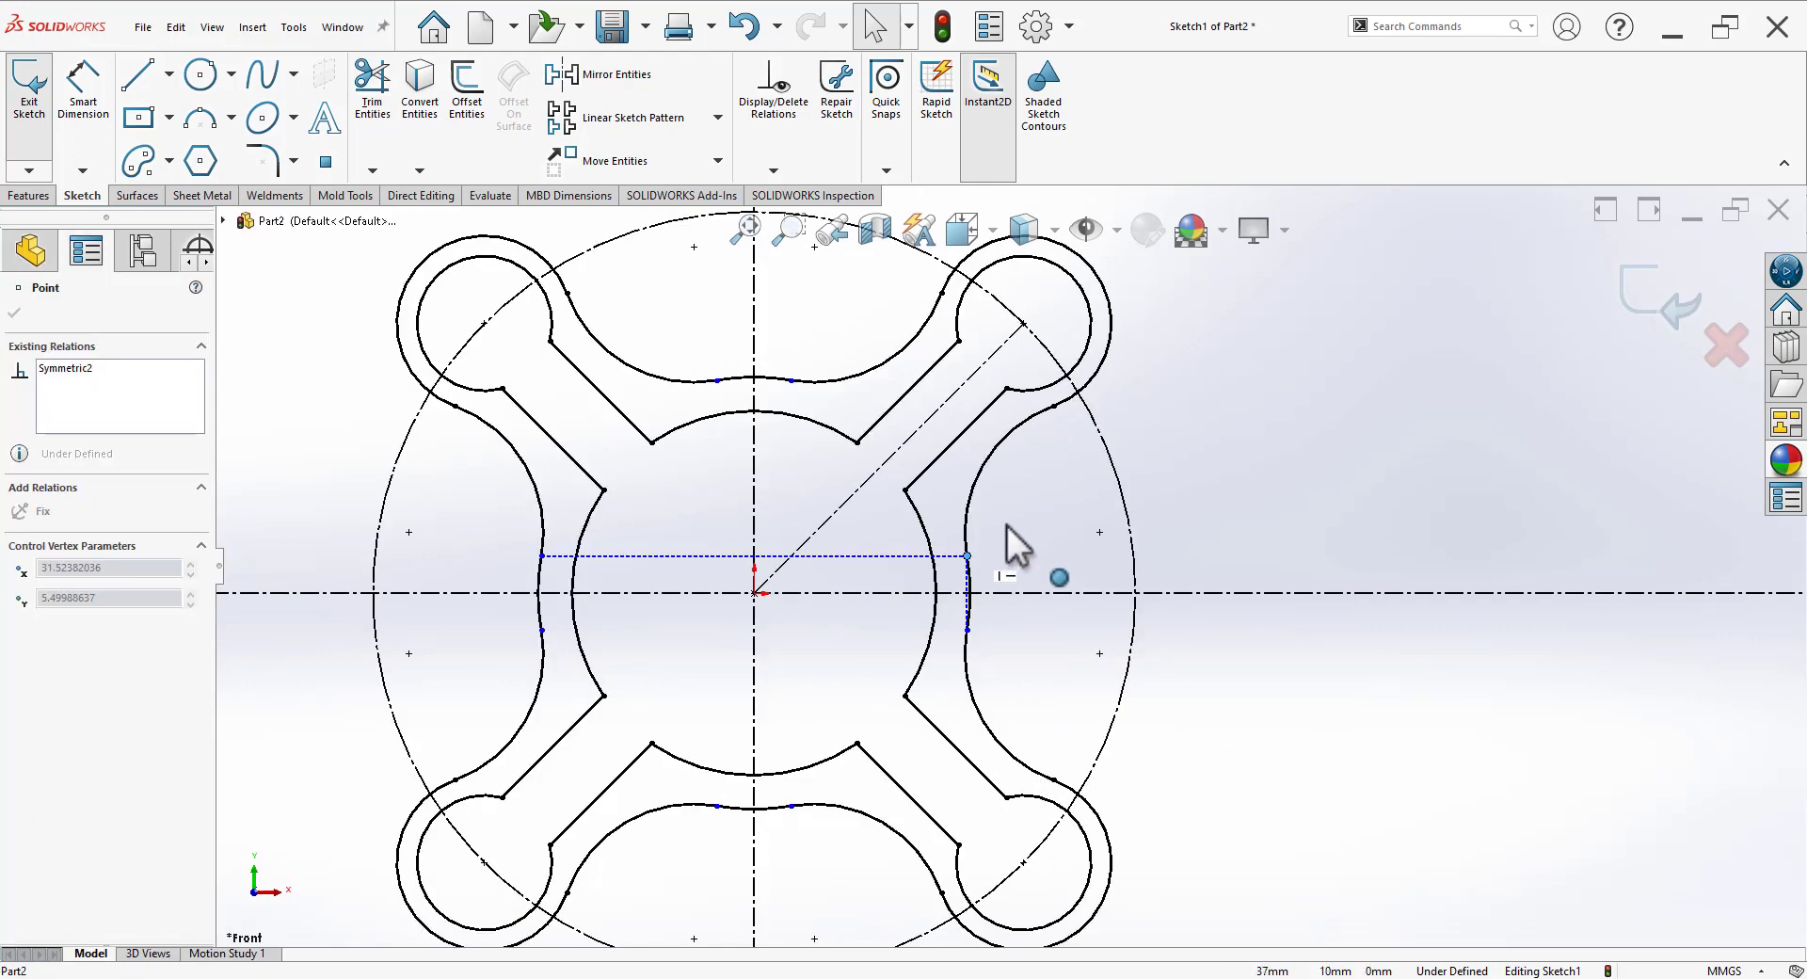
pyautogui.press('Escape')
pyautogui.click(544, 631)
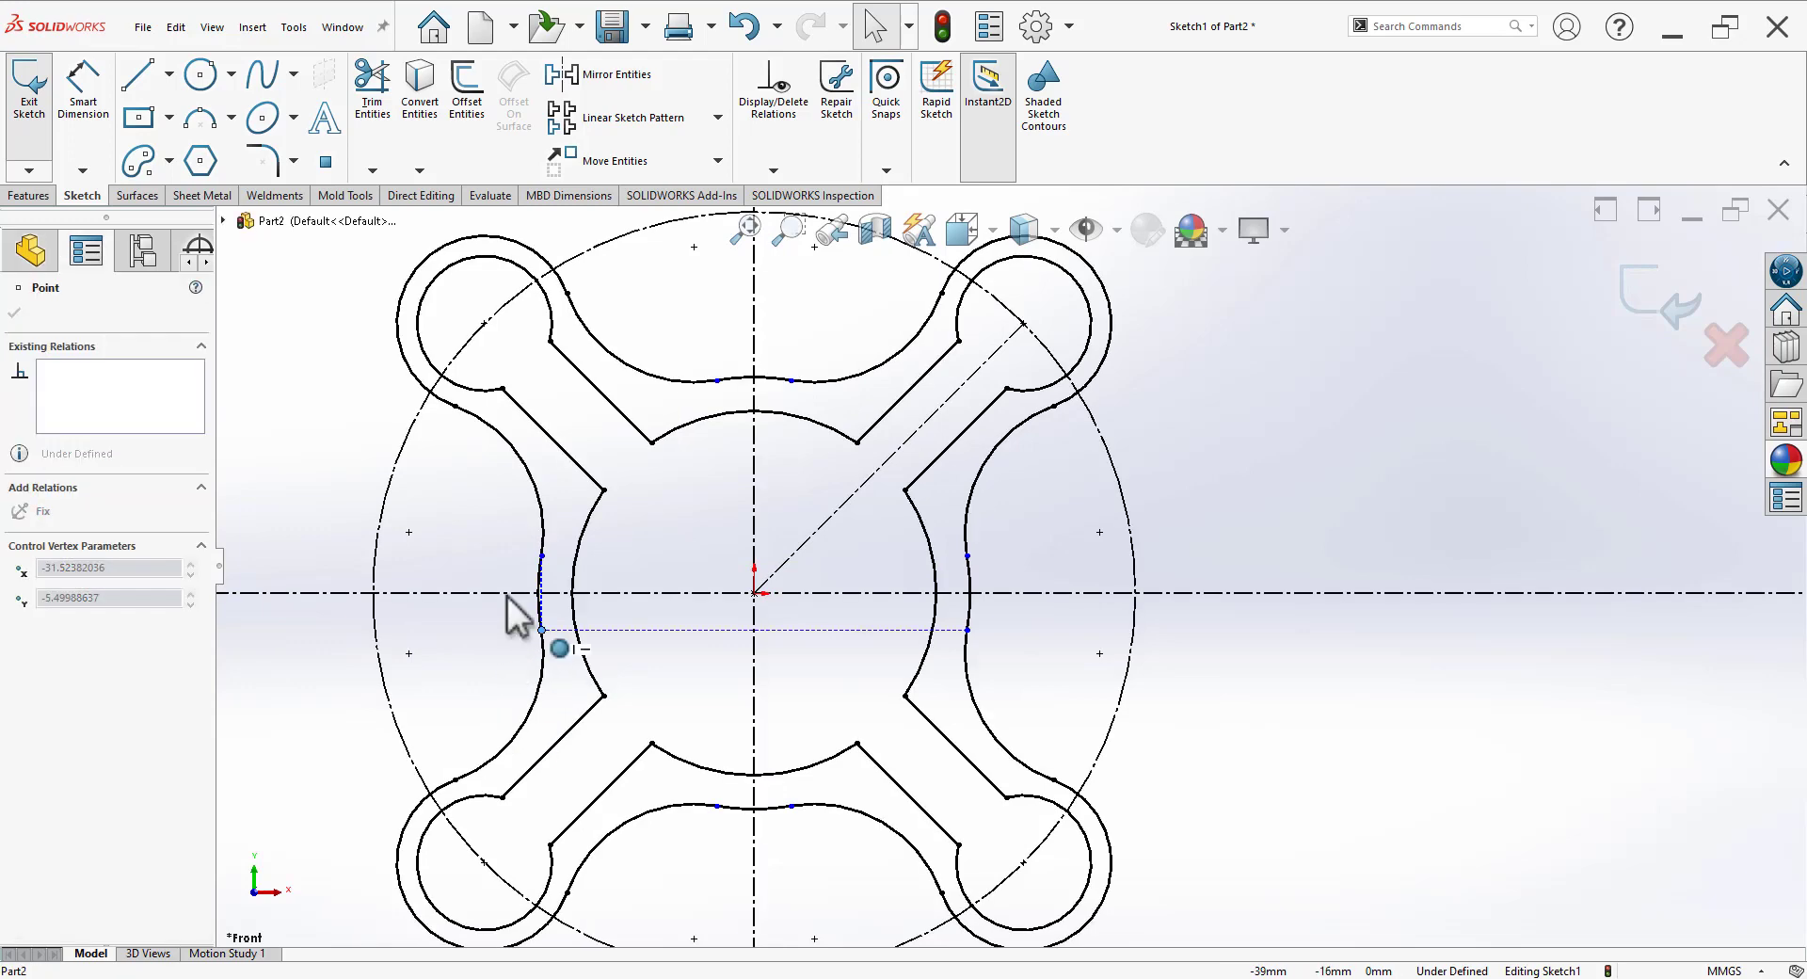
pyautogui.press('Escape')
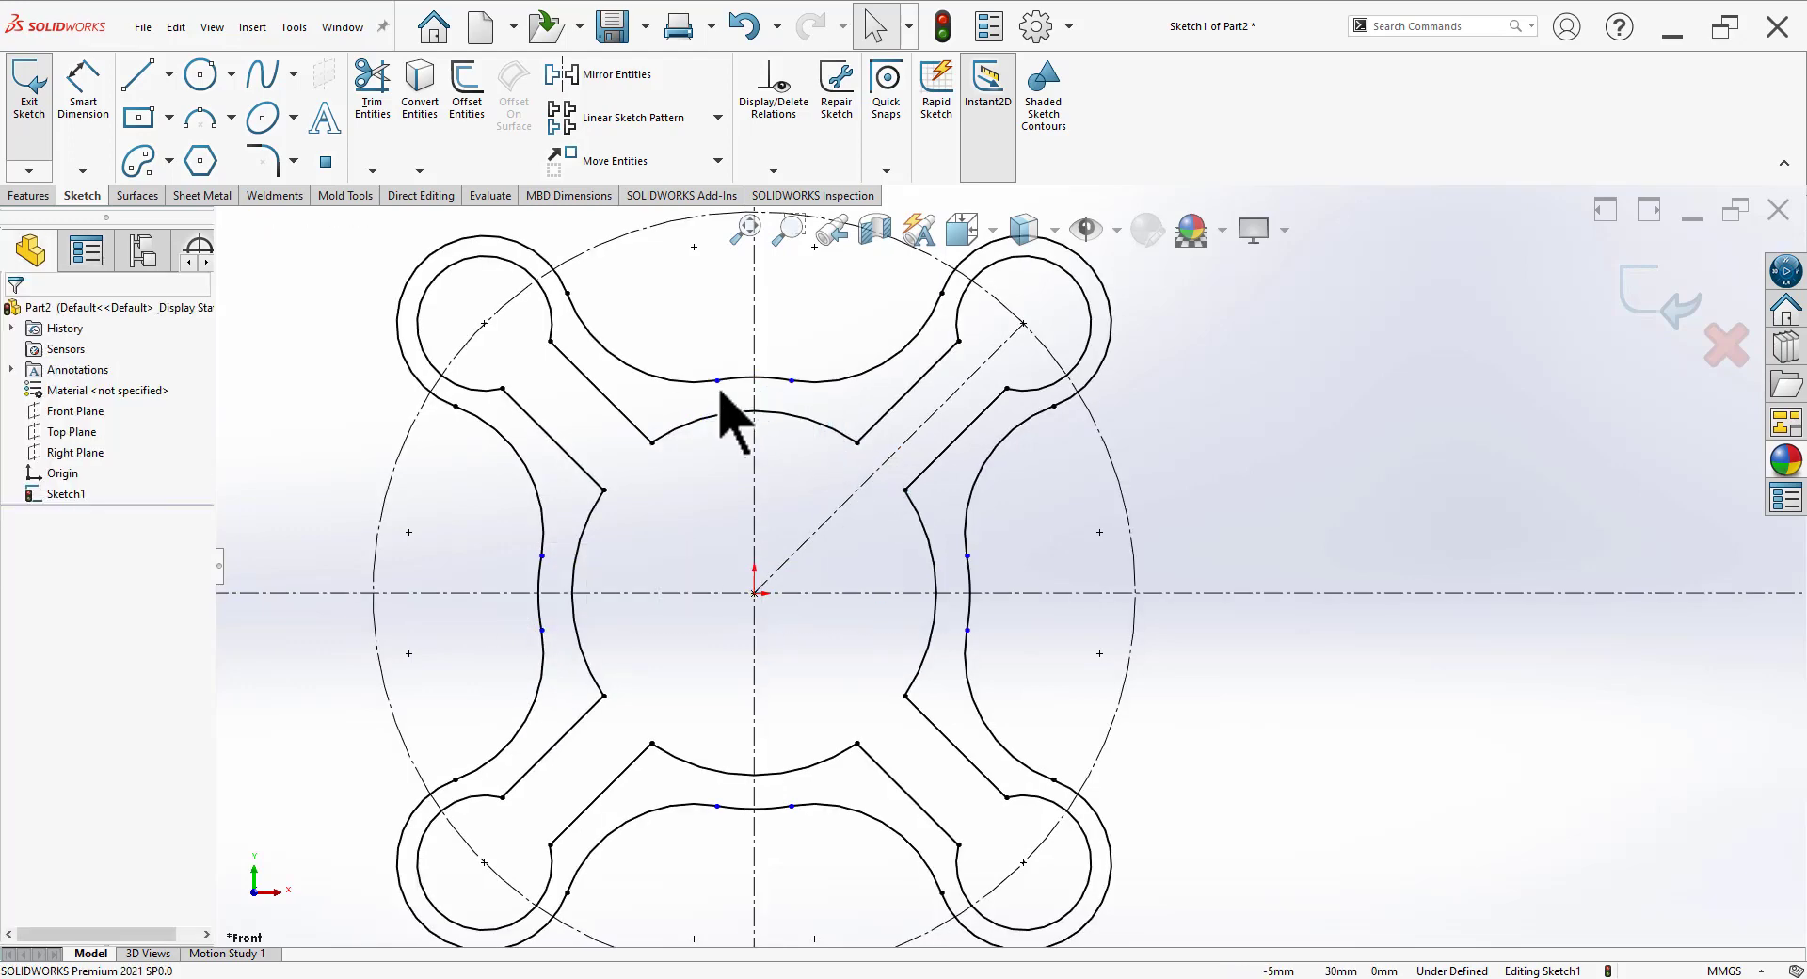
pyautogui.click(717, 381)
pyautogui.press('Escape')
# Step: Check the relations on the upper and lower endpoints of the right arc
pyautogui.scroll(3, 685, 481)
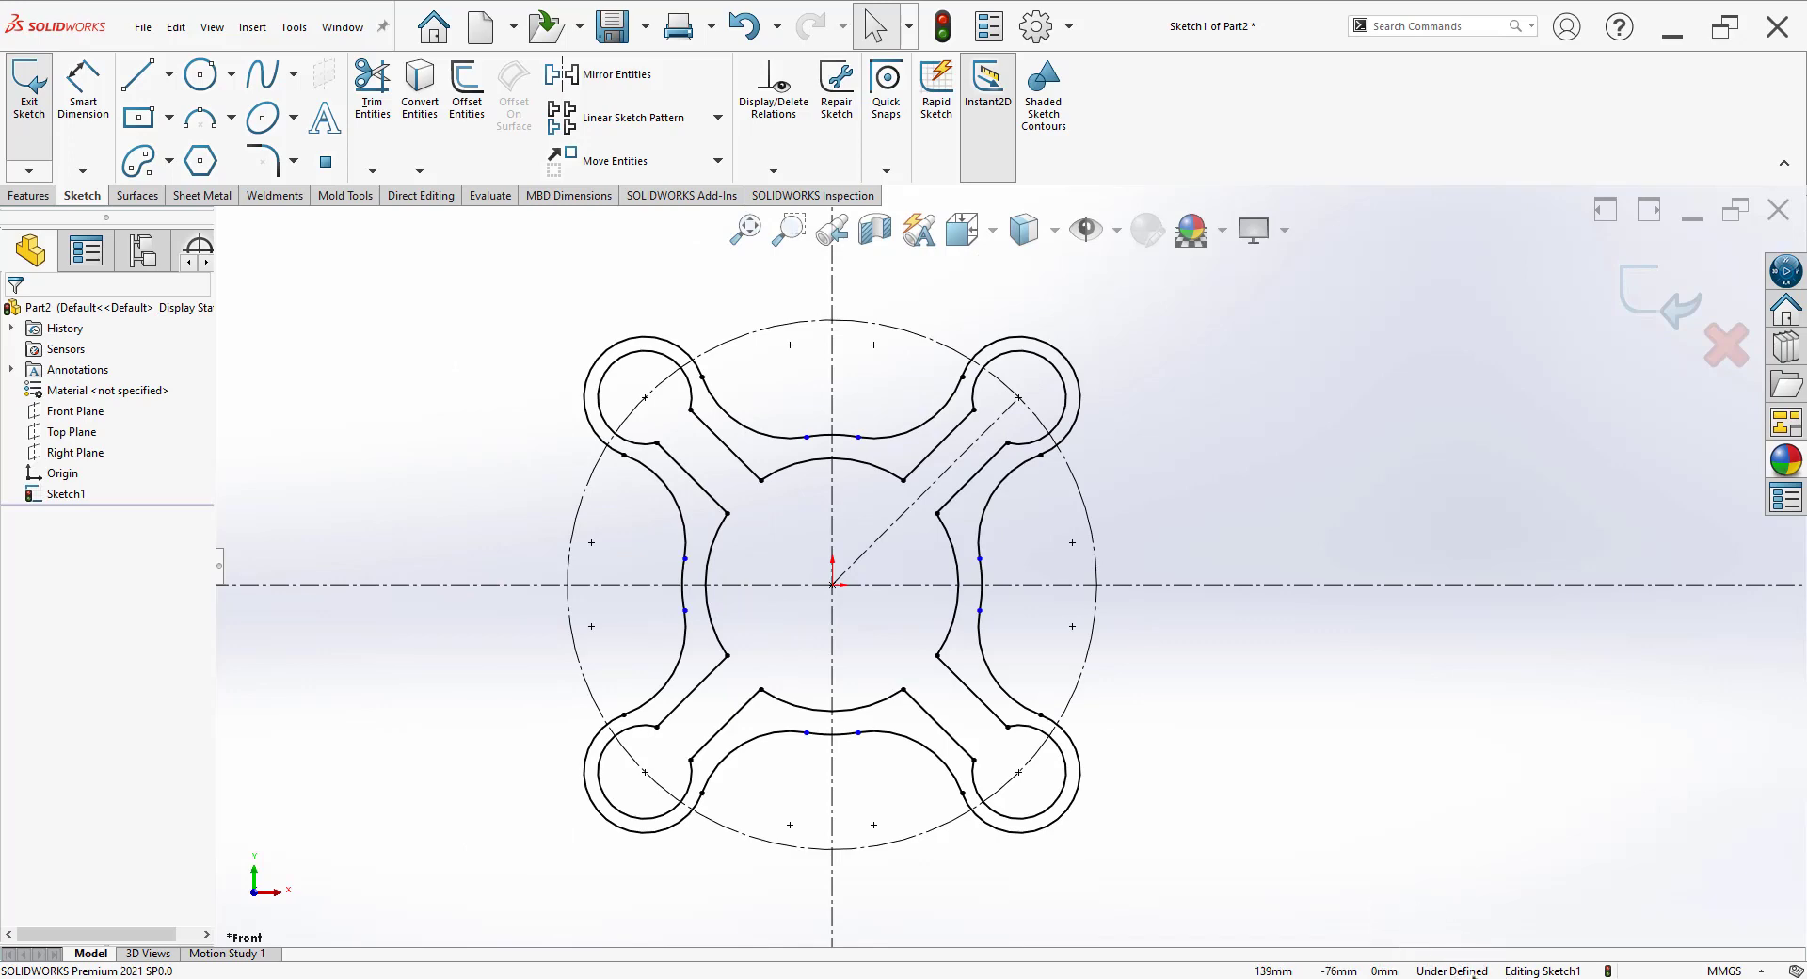
pyautogui.scroll(-1, 1141, 773)
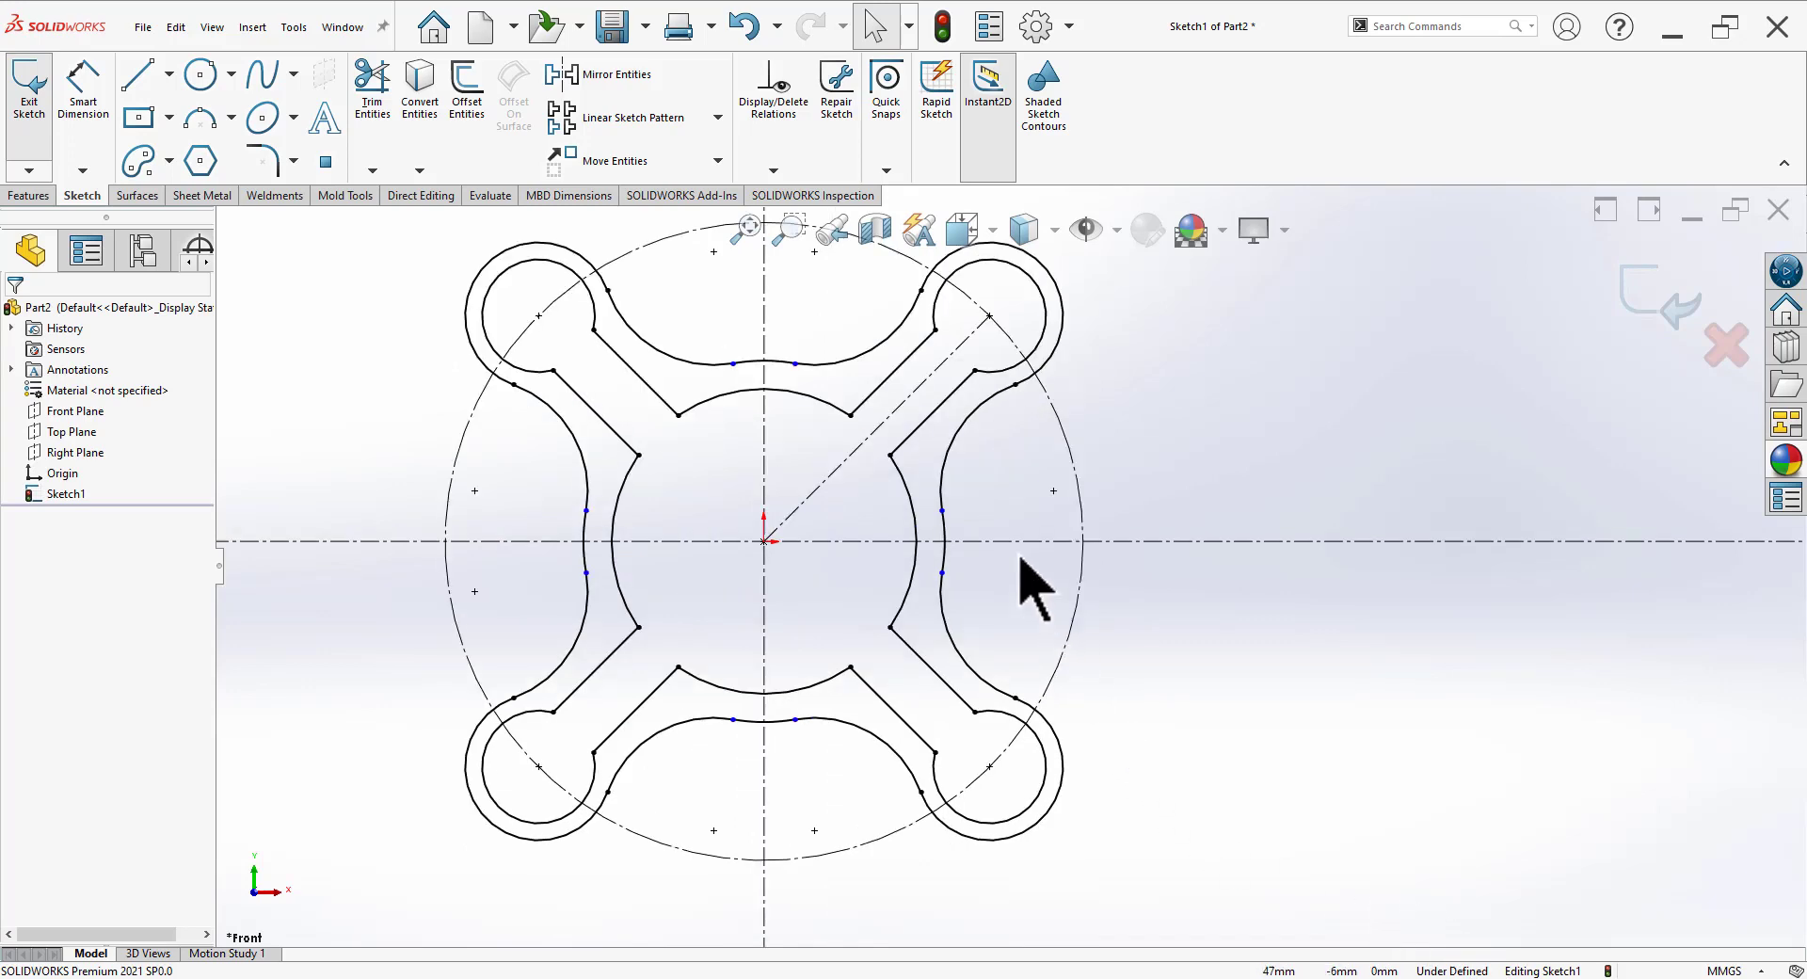
pyautogui.click(941, 510)
pyautogui.click(972, 614)
pyautogui.click(941, 572)
pyautogui.click(1318, 655)
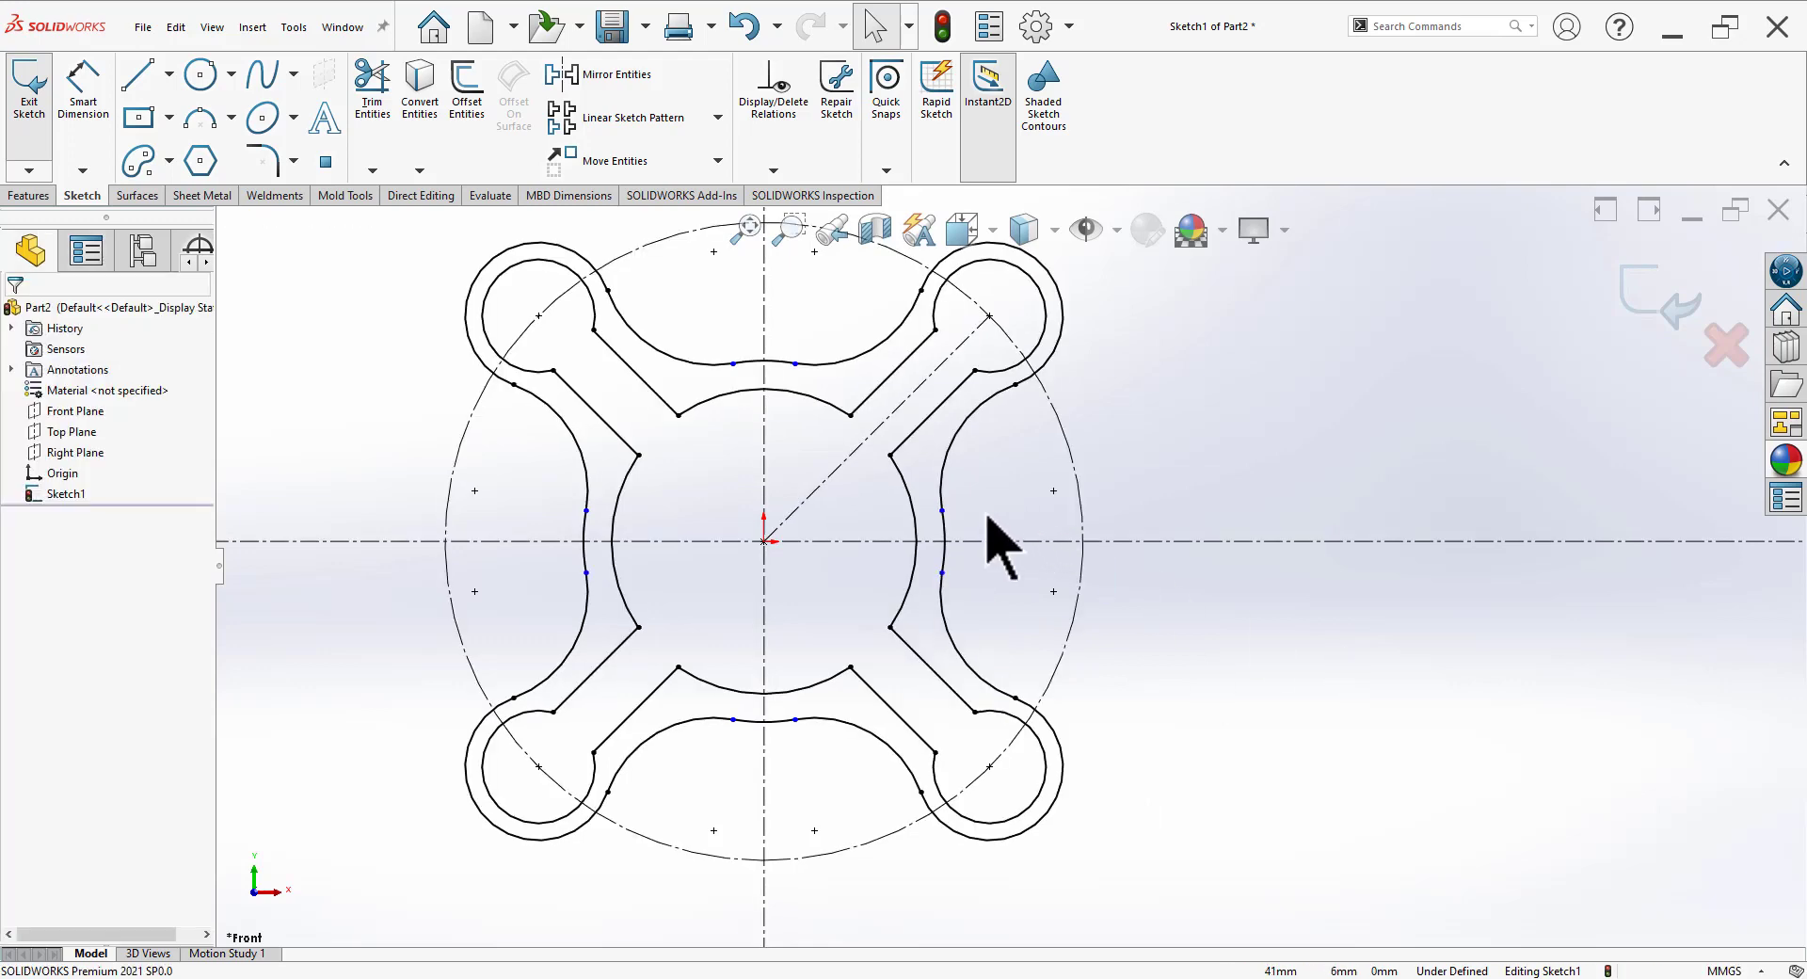
# Step: Make the right, top, left and bottom short arcs equal
pyautogui.click(942, 542)
pyautogui.keyDown('ctrl'); pyautogui.click(778, 363); pyautogui.keyUp('ctrl')
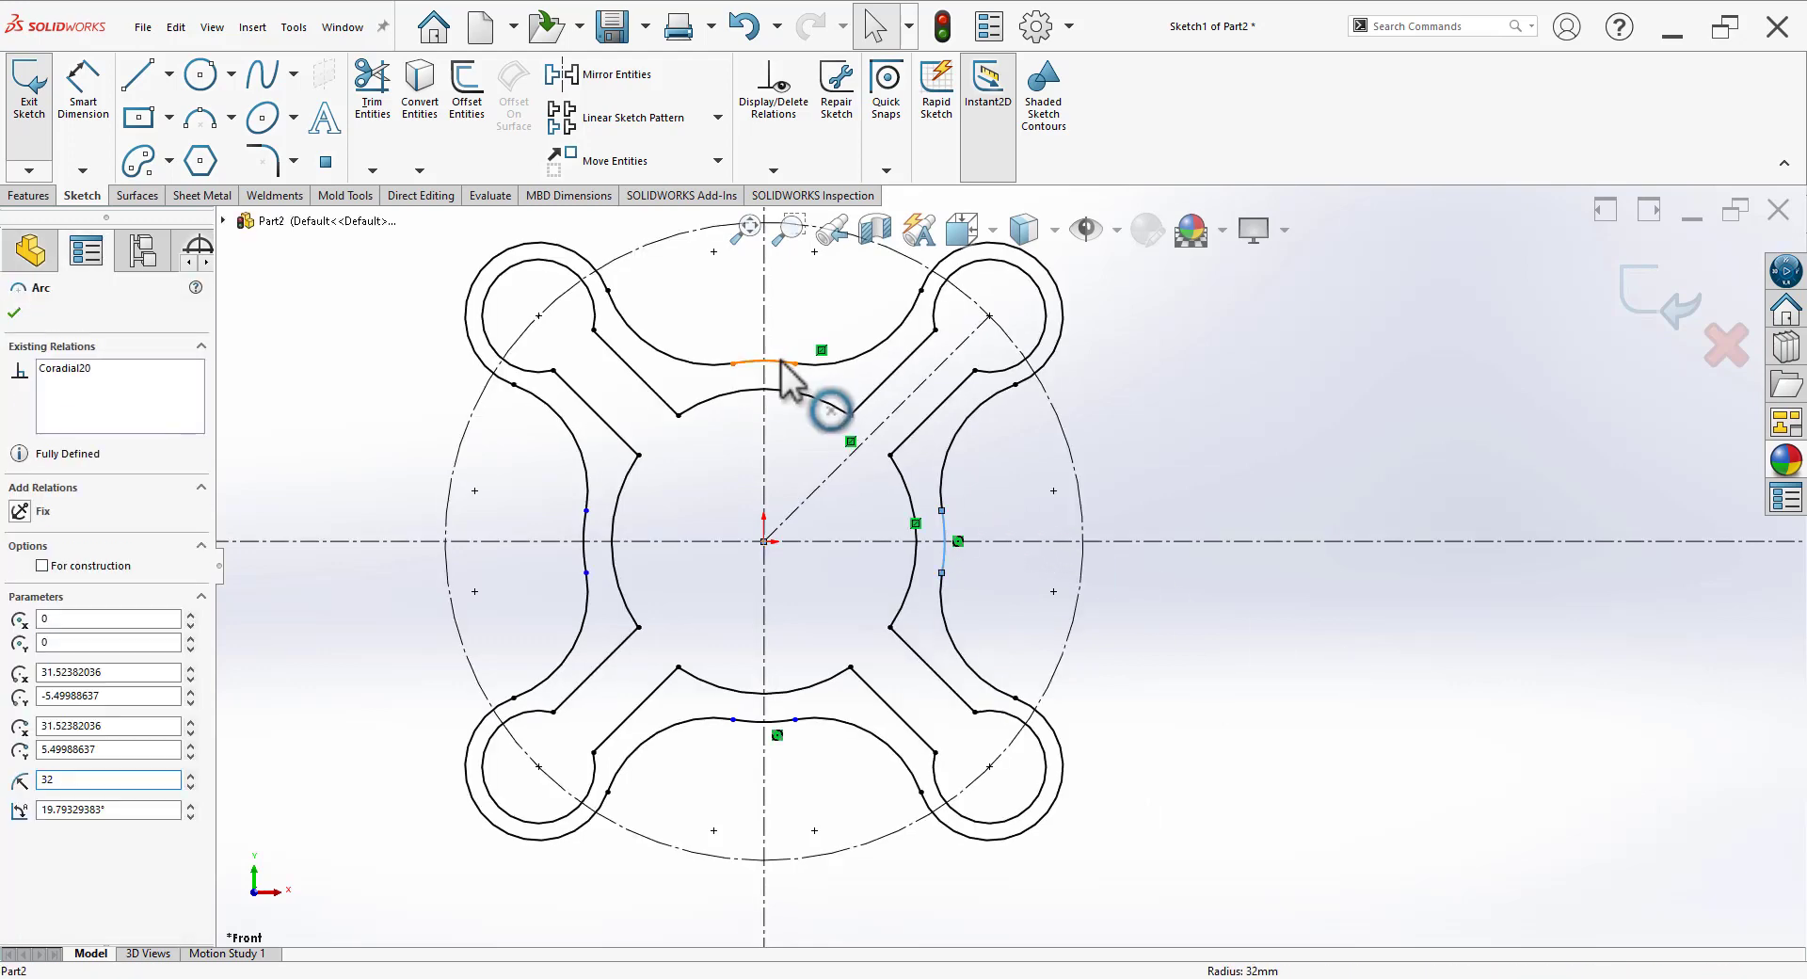
pyautogui.keyDown('ctrl'); pyautogui.click(586, 550); pyautogui.keyUp('ctrl')
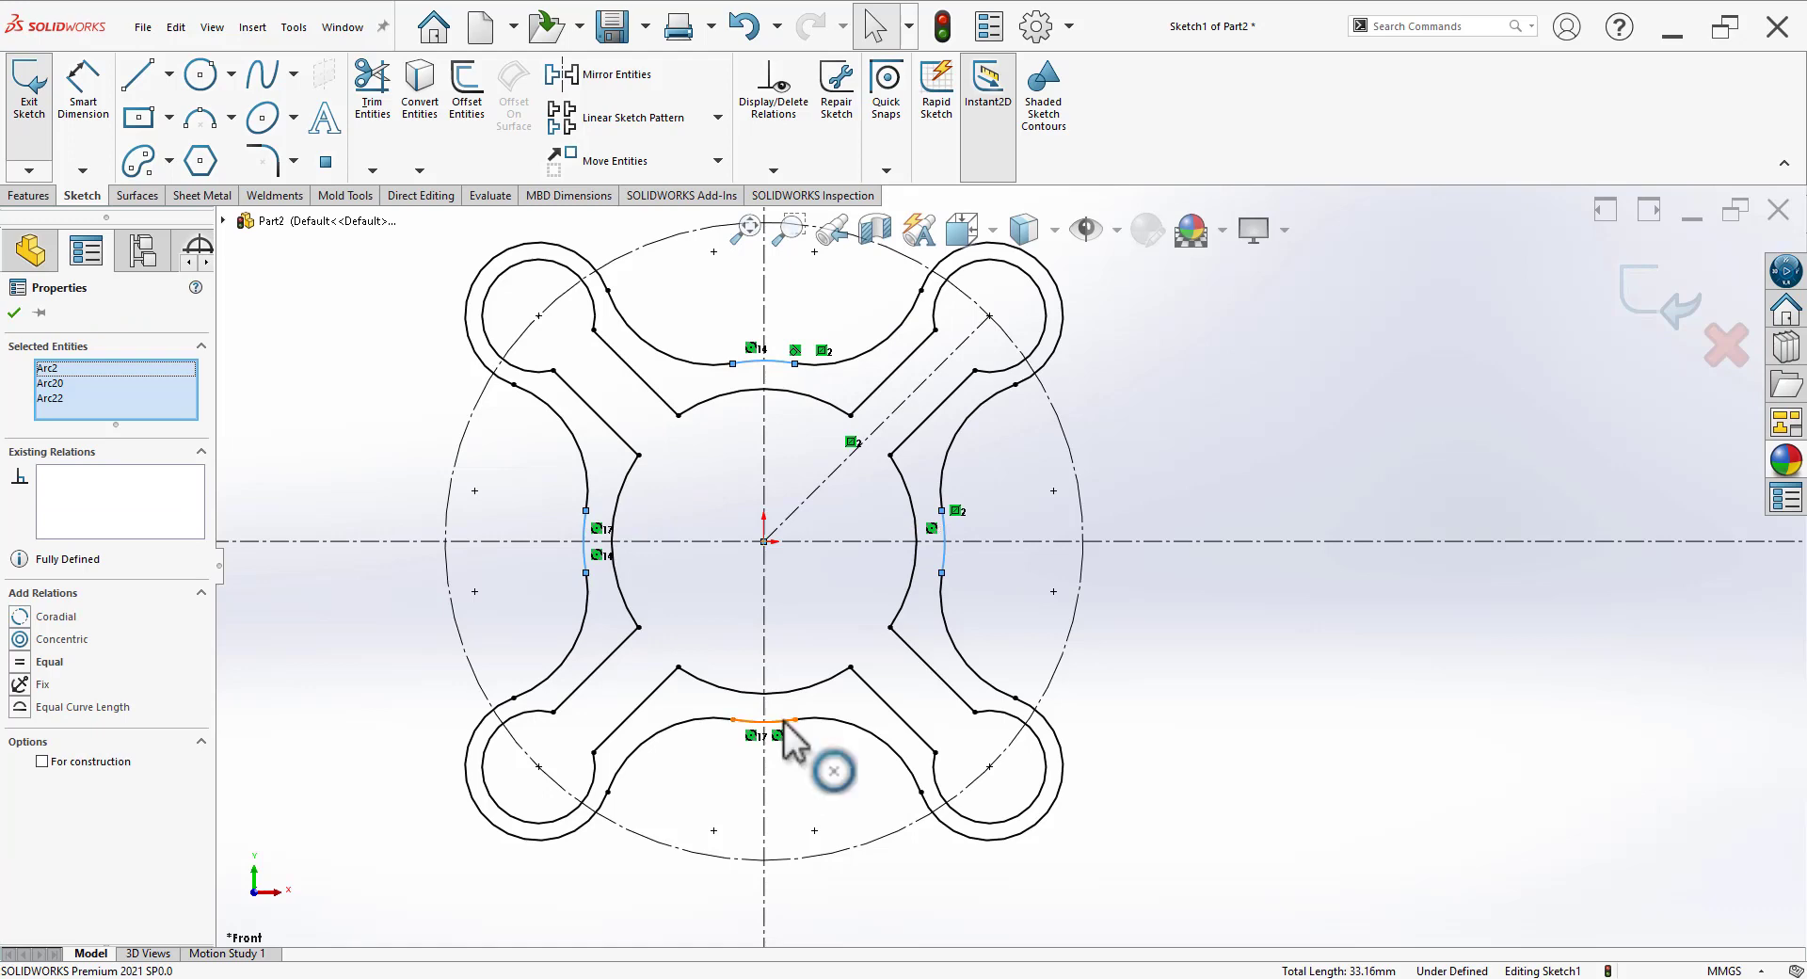
pyautogui.keyDown('ctrl'); pyautogui.click(783, 720); pyautogui.keyUp('ctrl')
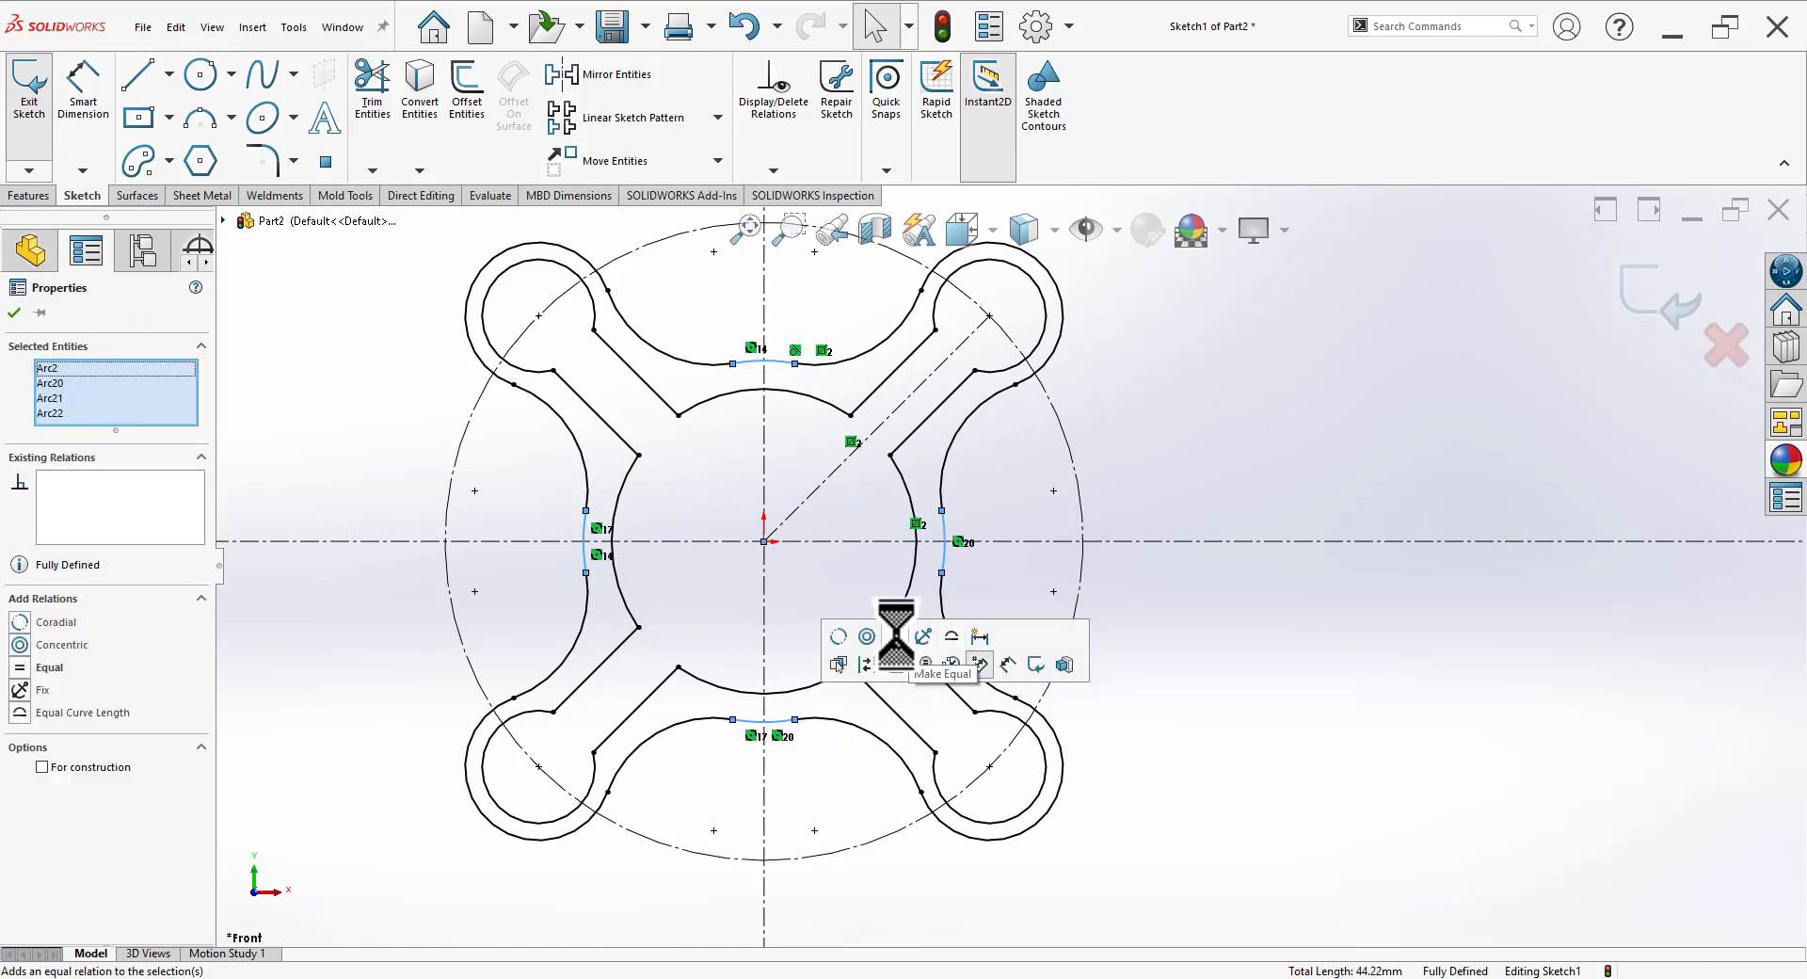
pyautogui.click(1293, 664)
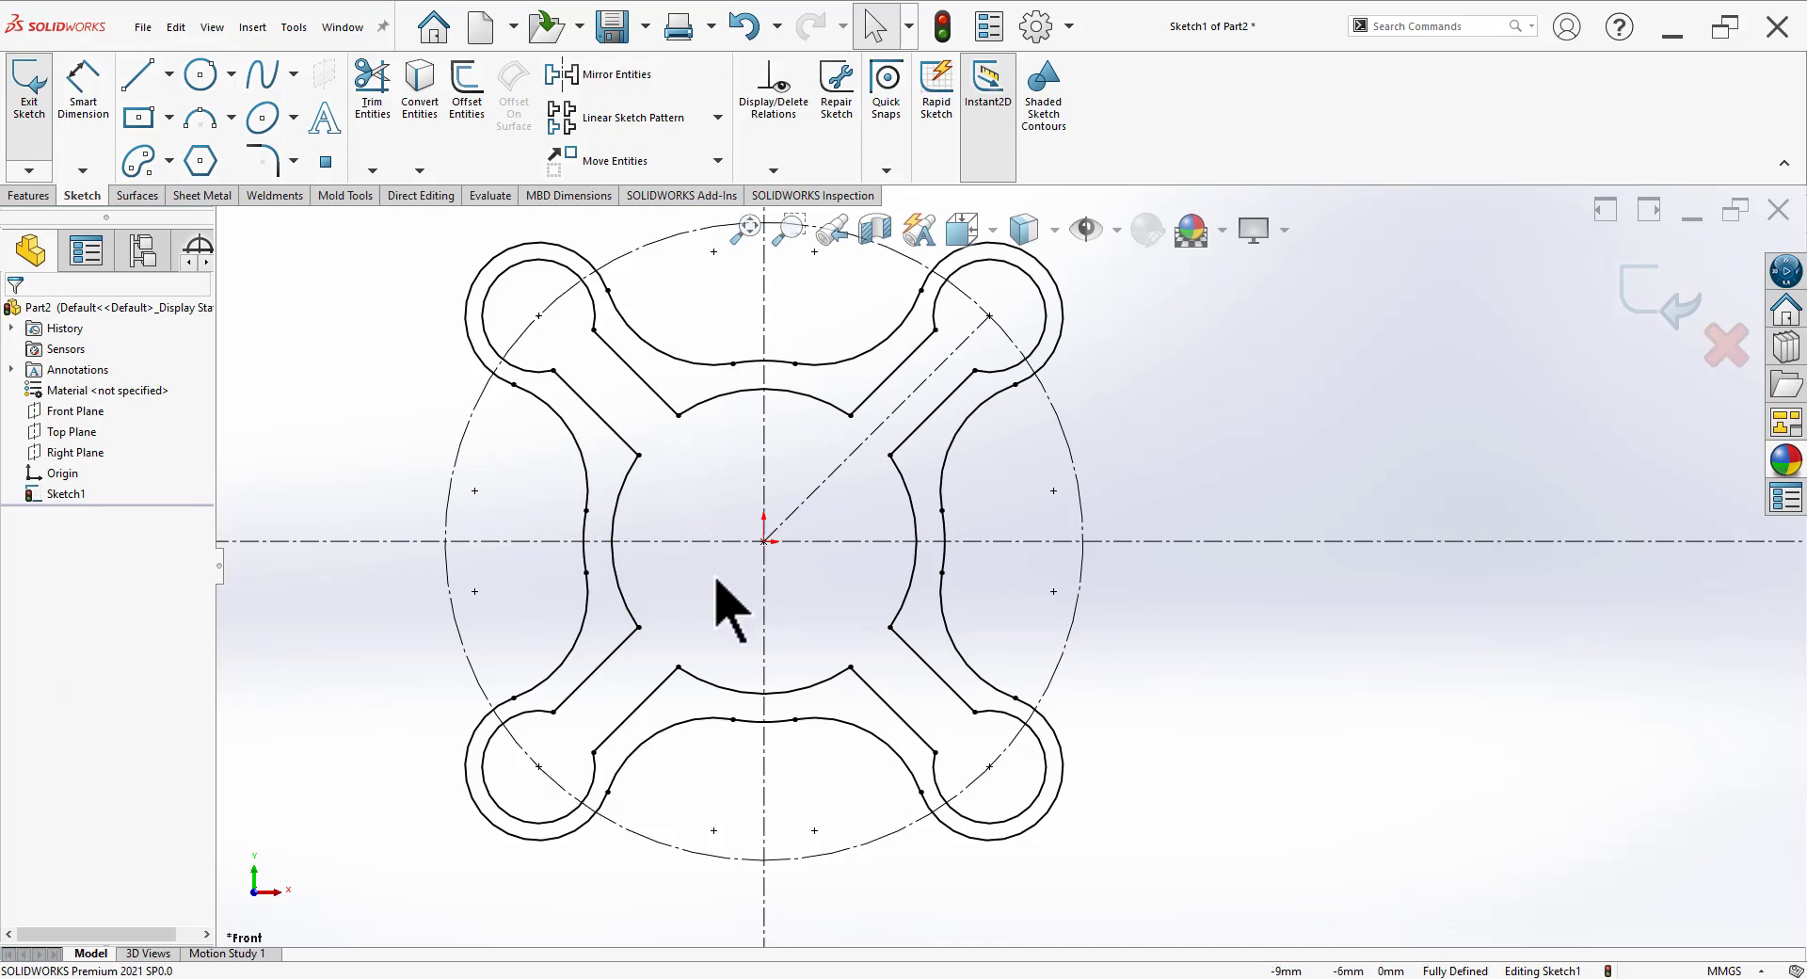
# Step: Box-select all sixteen corners of the outline and apply 2 mm sketch fillets
pyautogui.scroll(1, 719, 605)
pyautogui.scroll(-1, 1061, 544)
pyautogui.scroll(1, 932, 633)
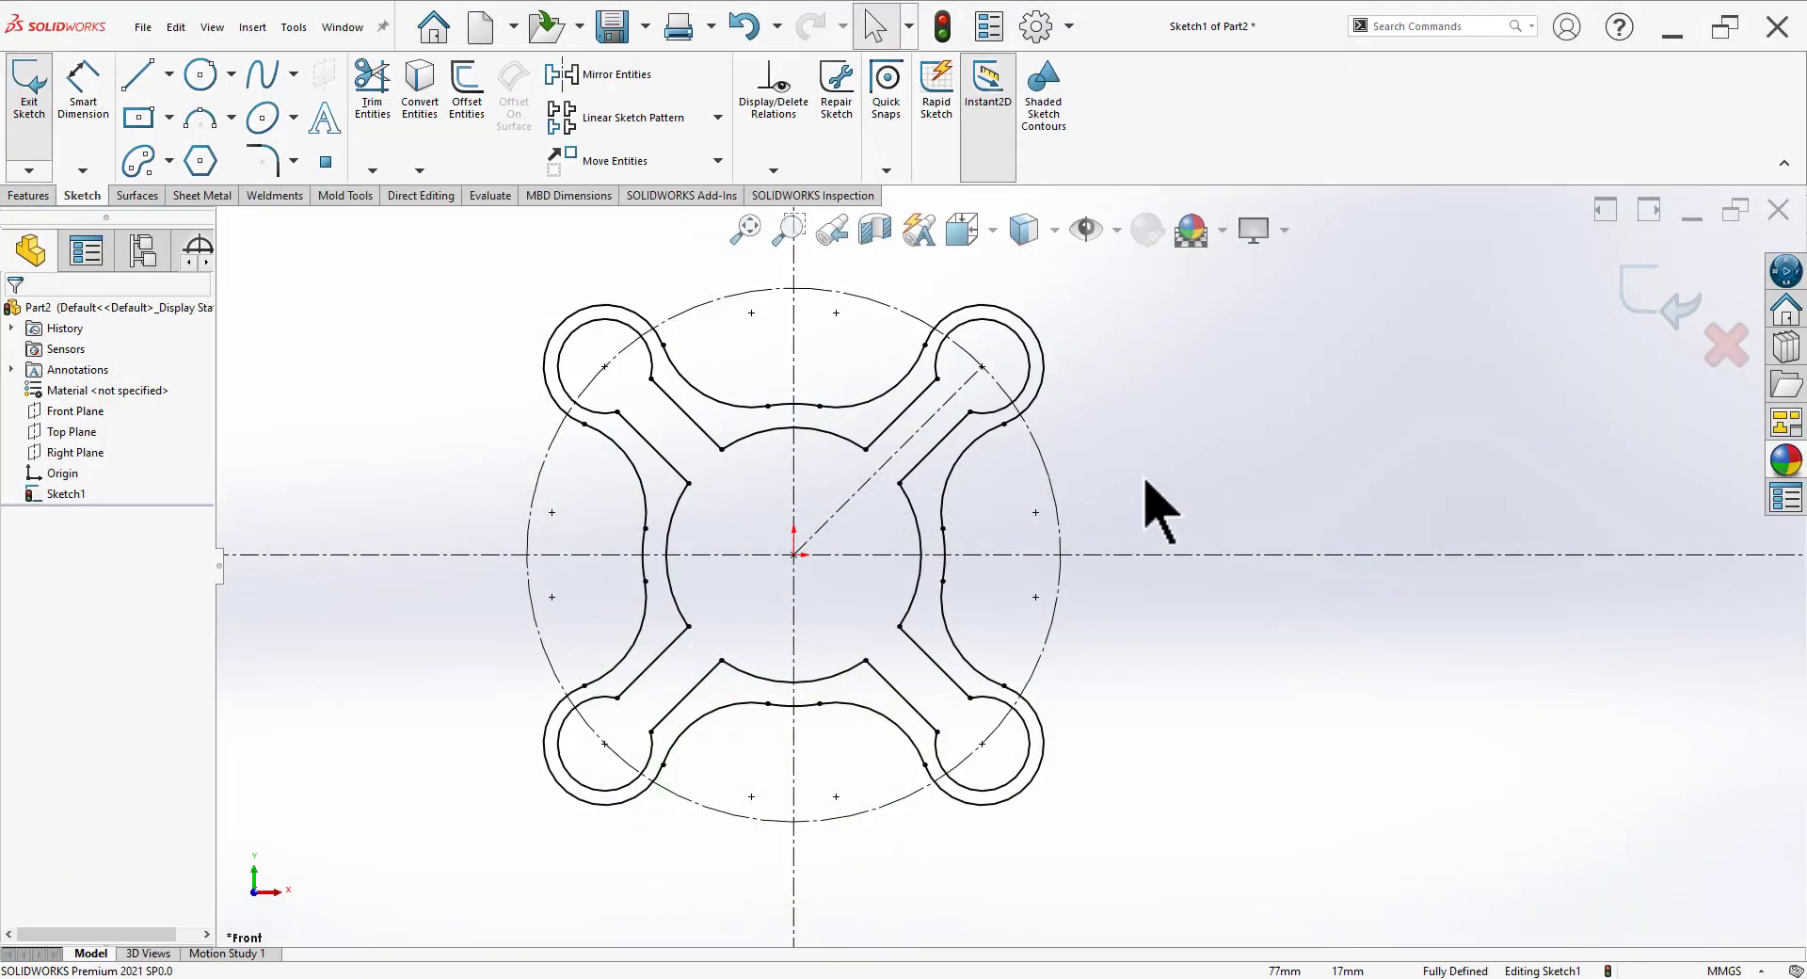
pyautogui.scroll(-2, 1036, 490)
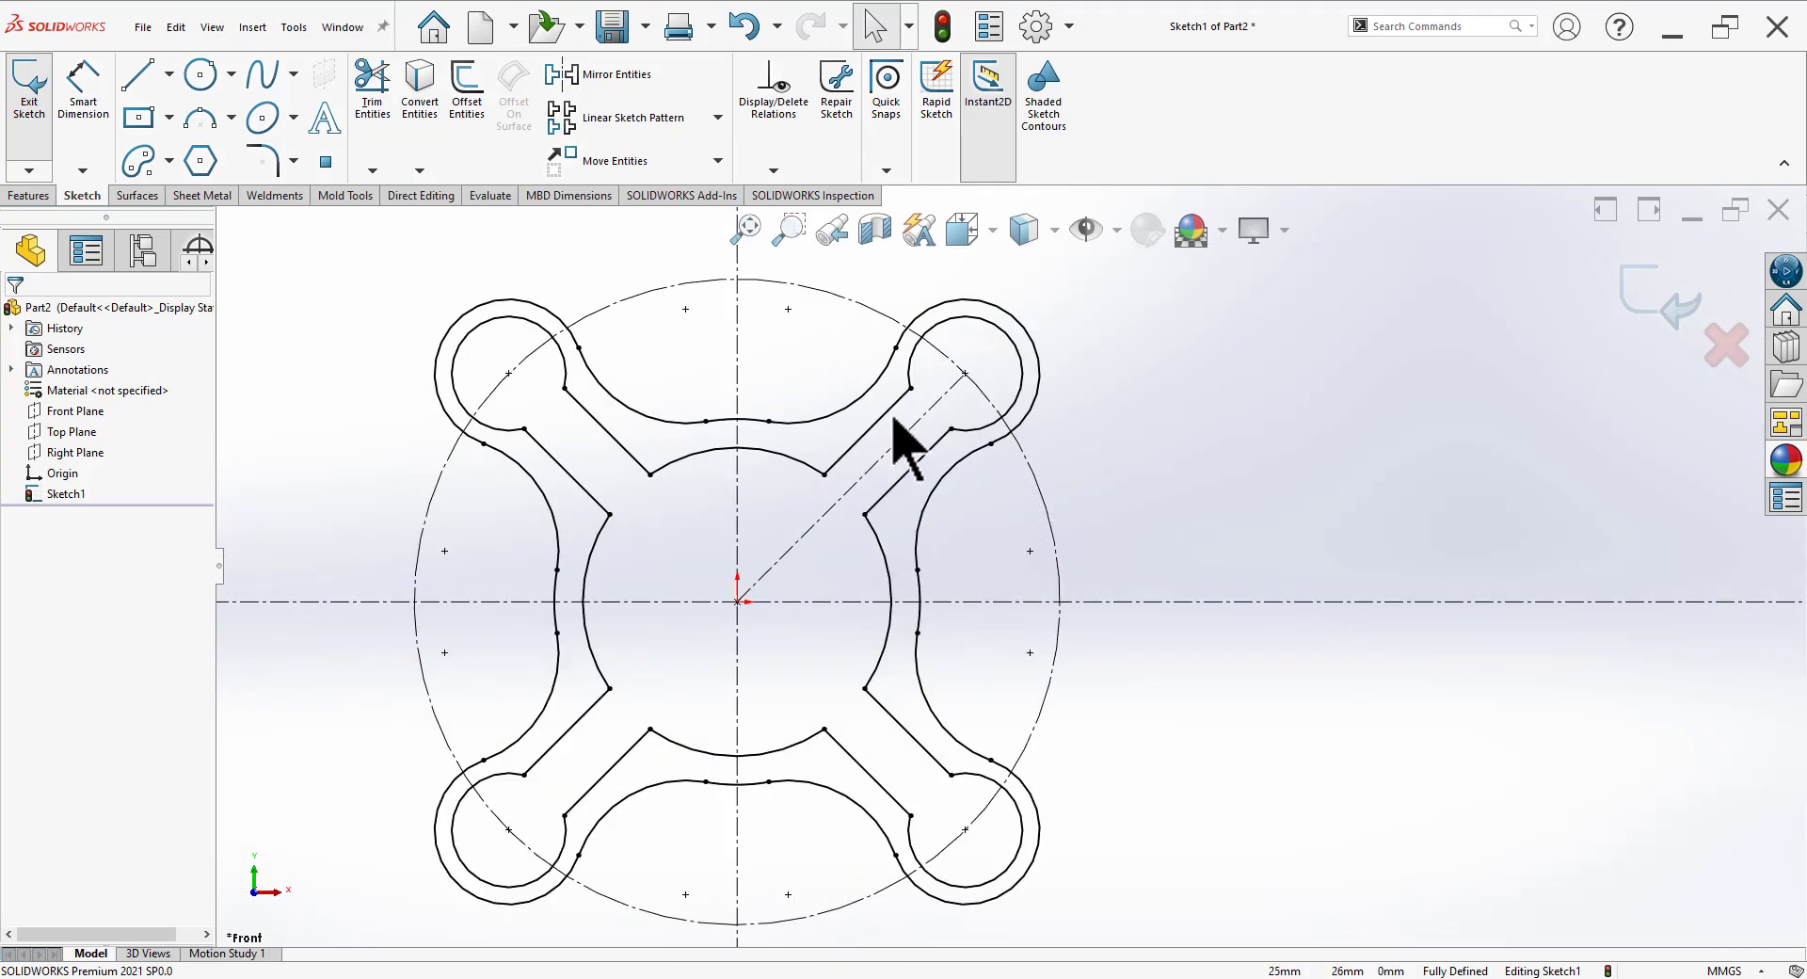
pyautogui.click(263, 160)
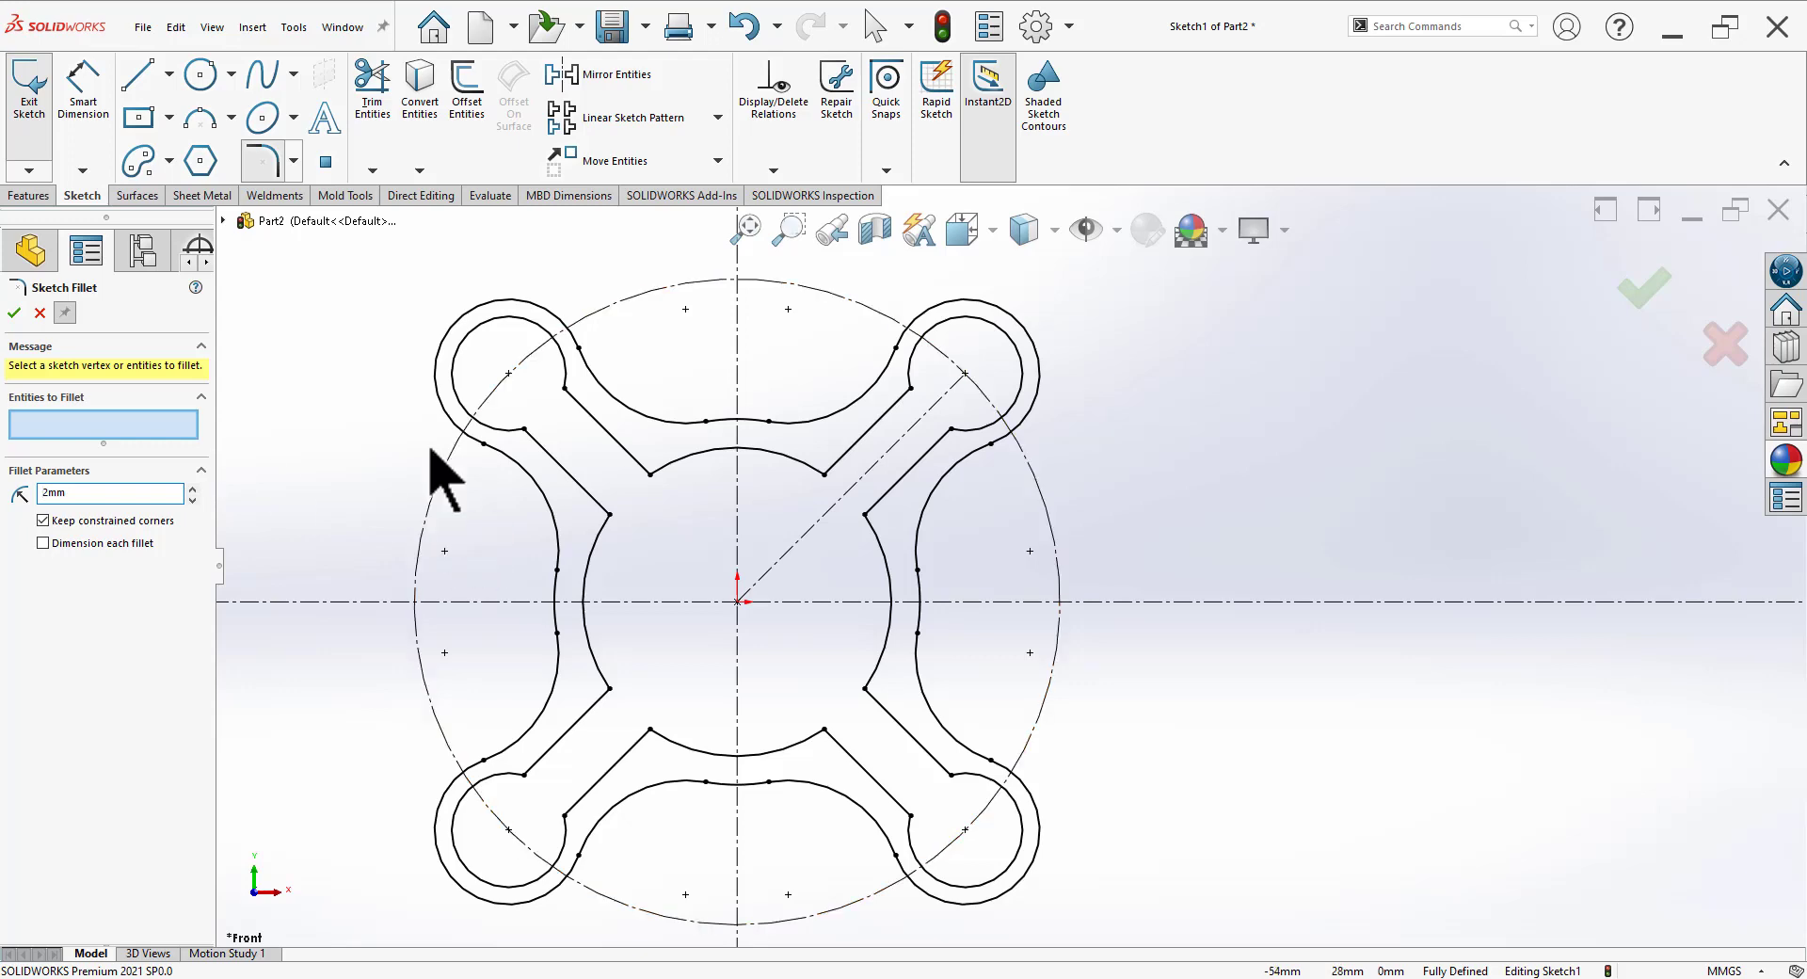
pyautogui.scroll(5, 462, 414)
pyautogui.moveTo(518, 351); pyautogui.dragTo(1106, 816)
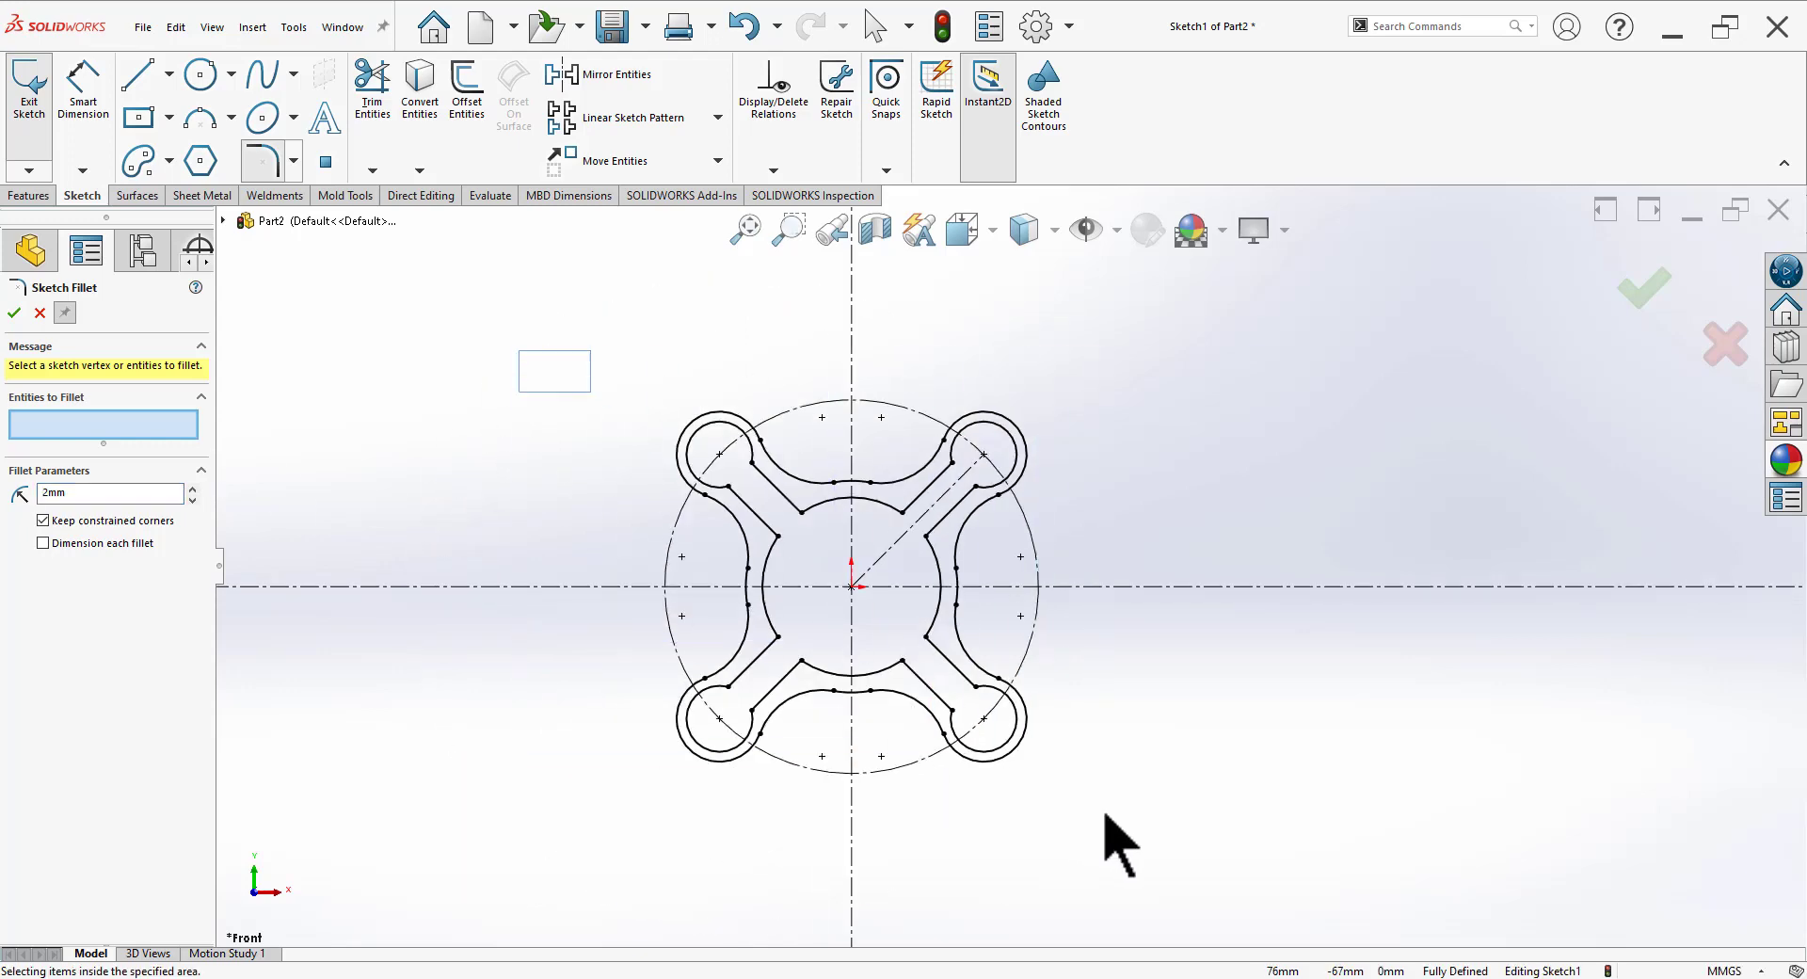
pyautogui.scroll(-2, 1135, 568)
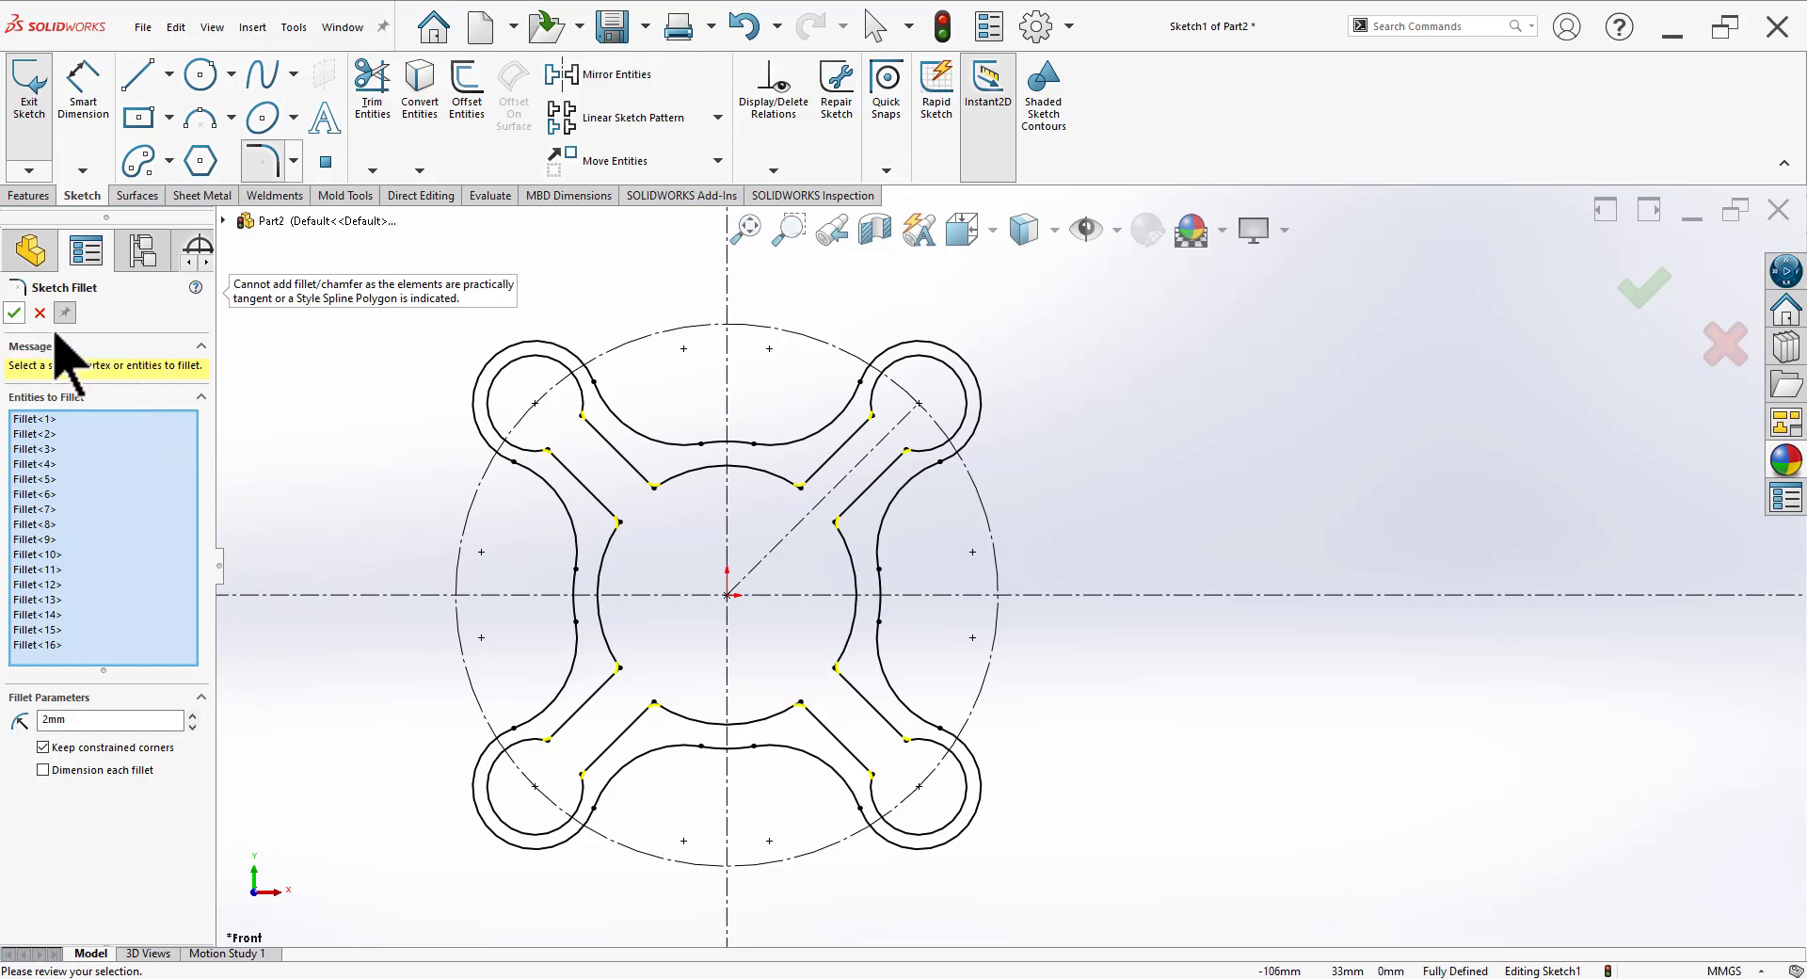
pyautogui.rightClick(1375, 694)
# Step: Close the fillet and draw a 35 mm circle centred on the origin
pyautogui.click(15, 313)
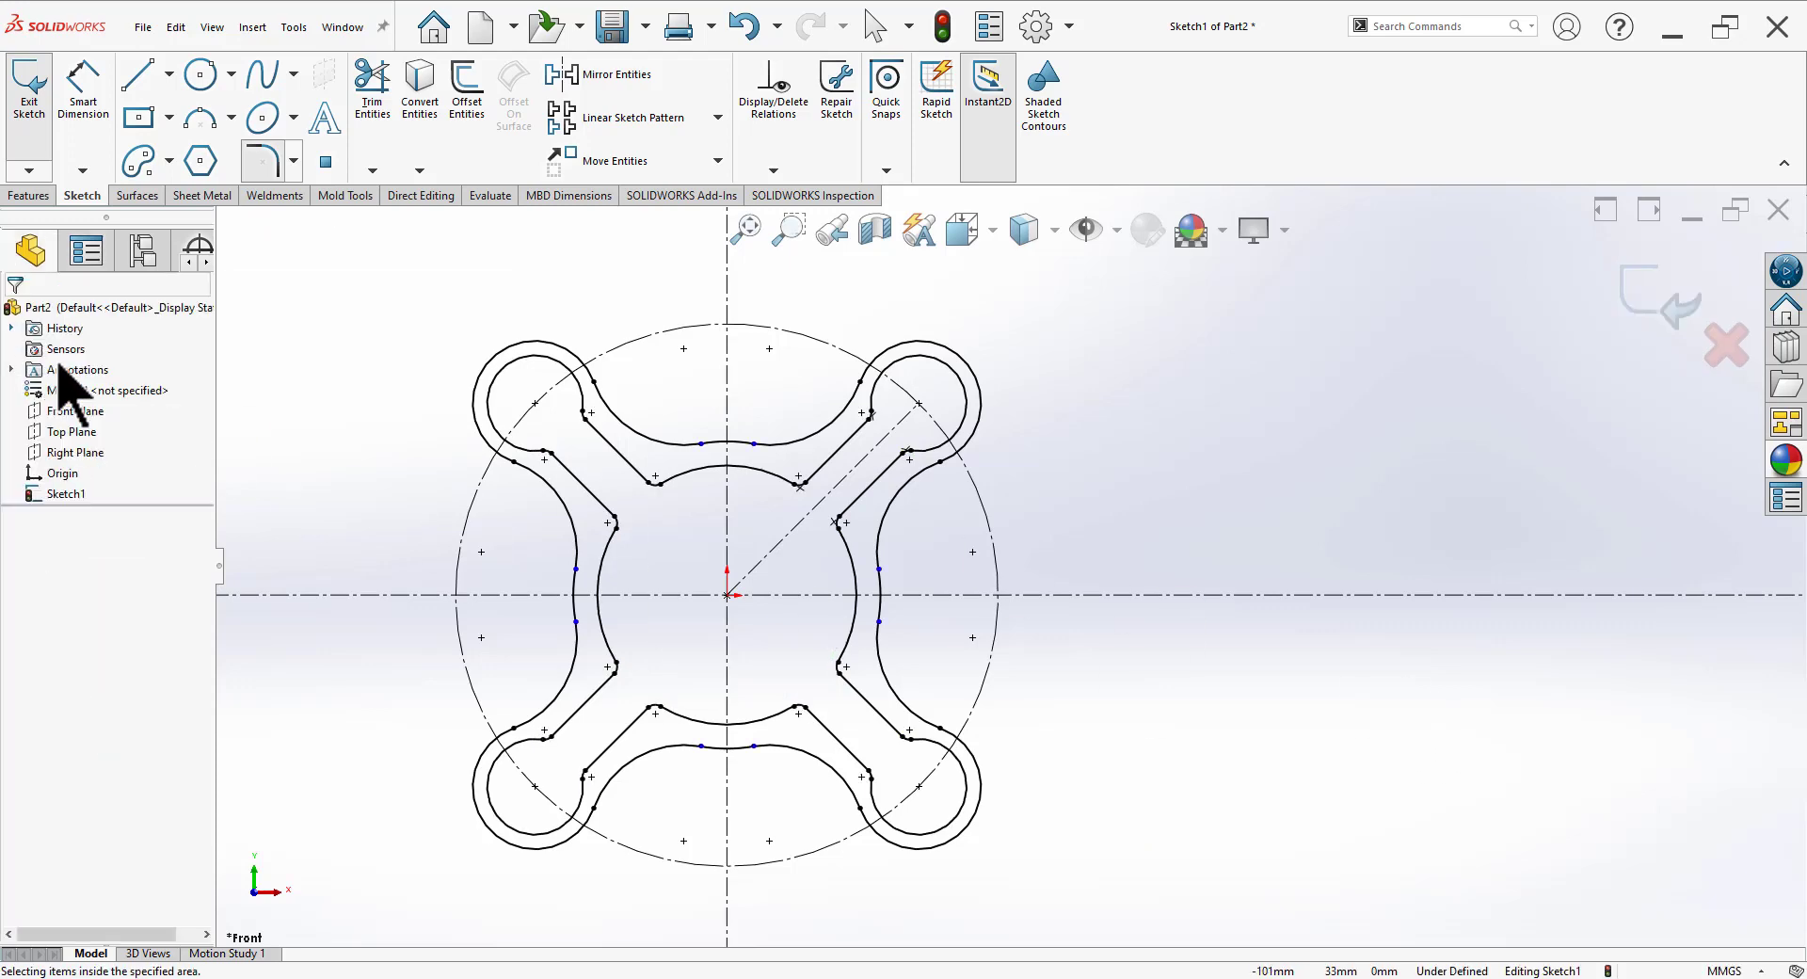
pyautogui.click(201, 73)
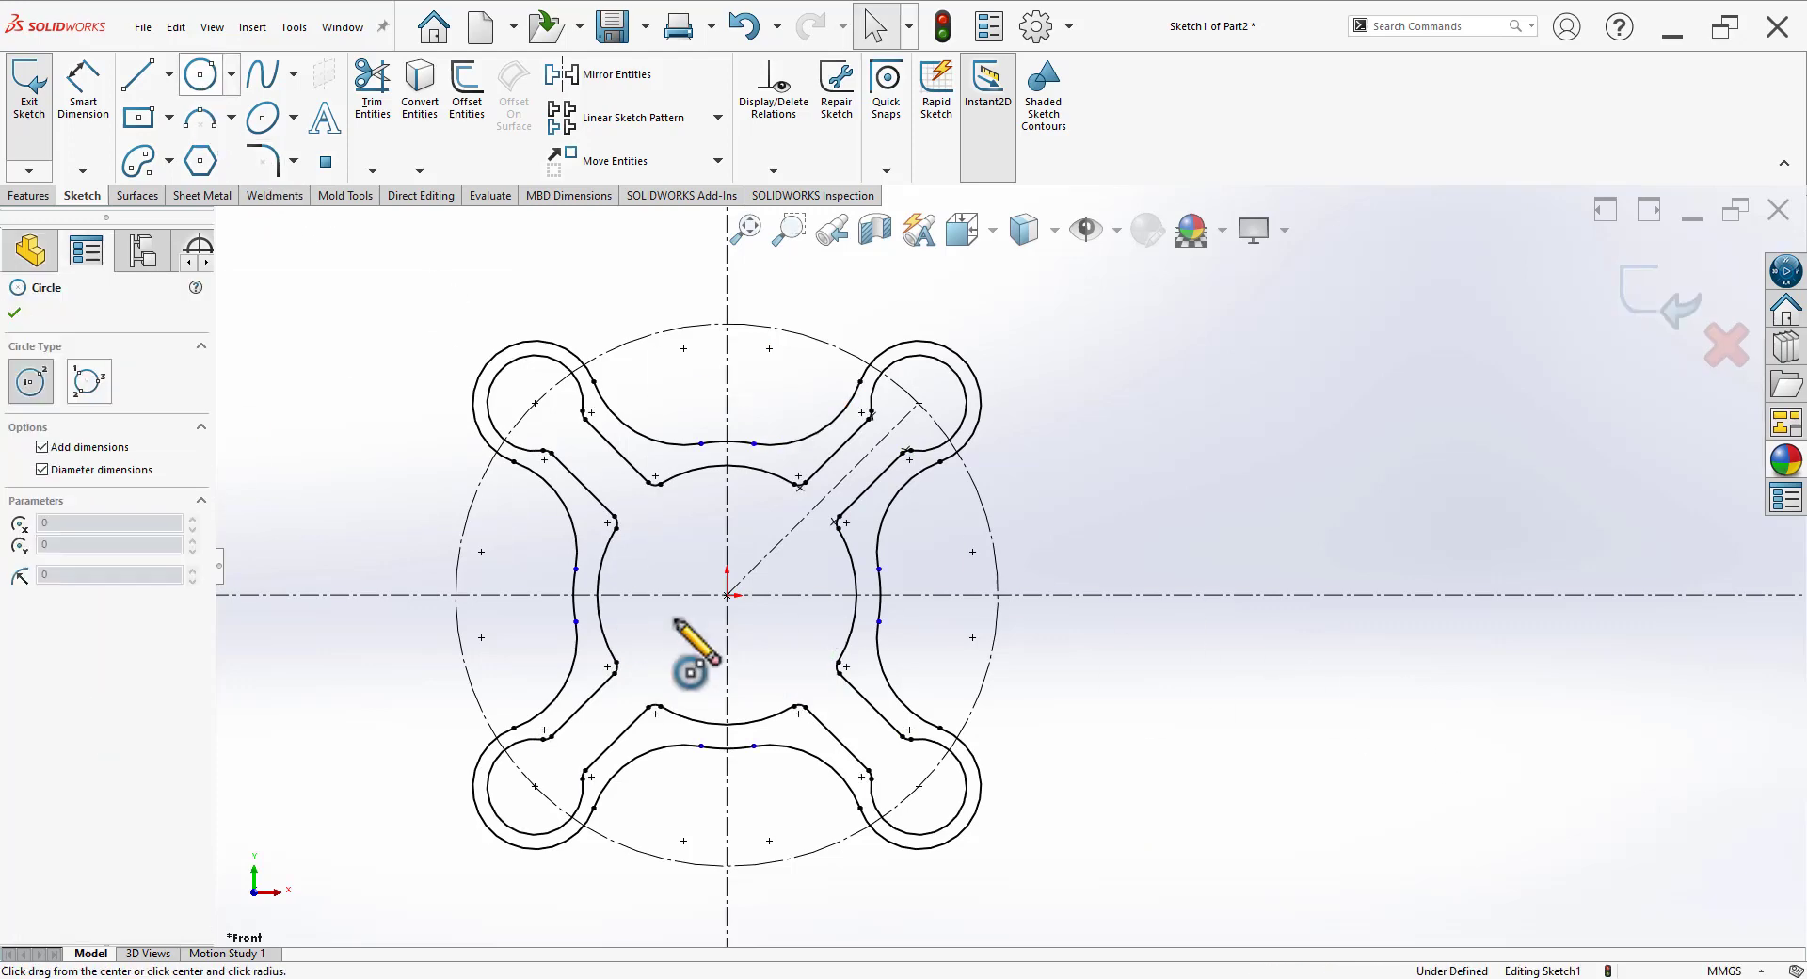
pyautogui.click(727, 595)
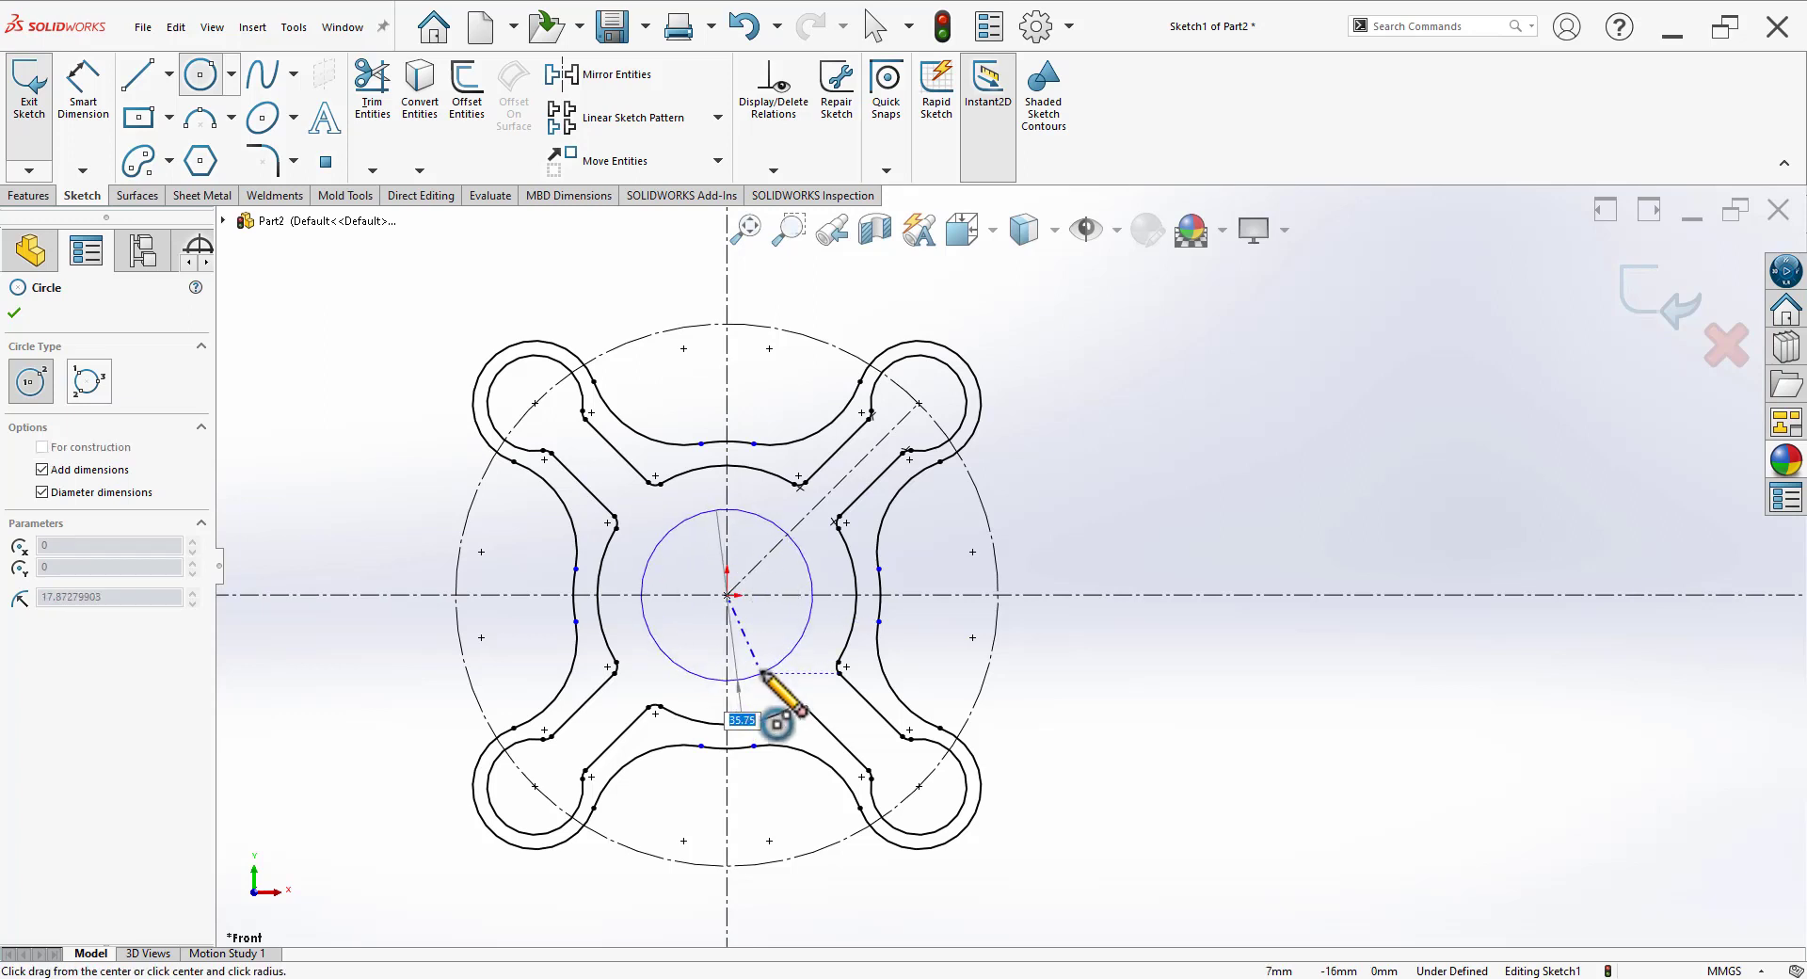
pyautogui.write('35')
pyautogui.press('Return')
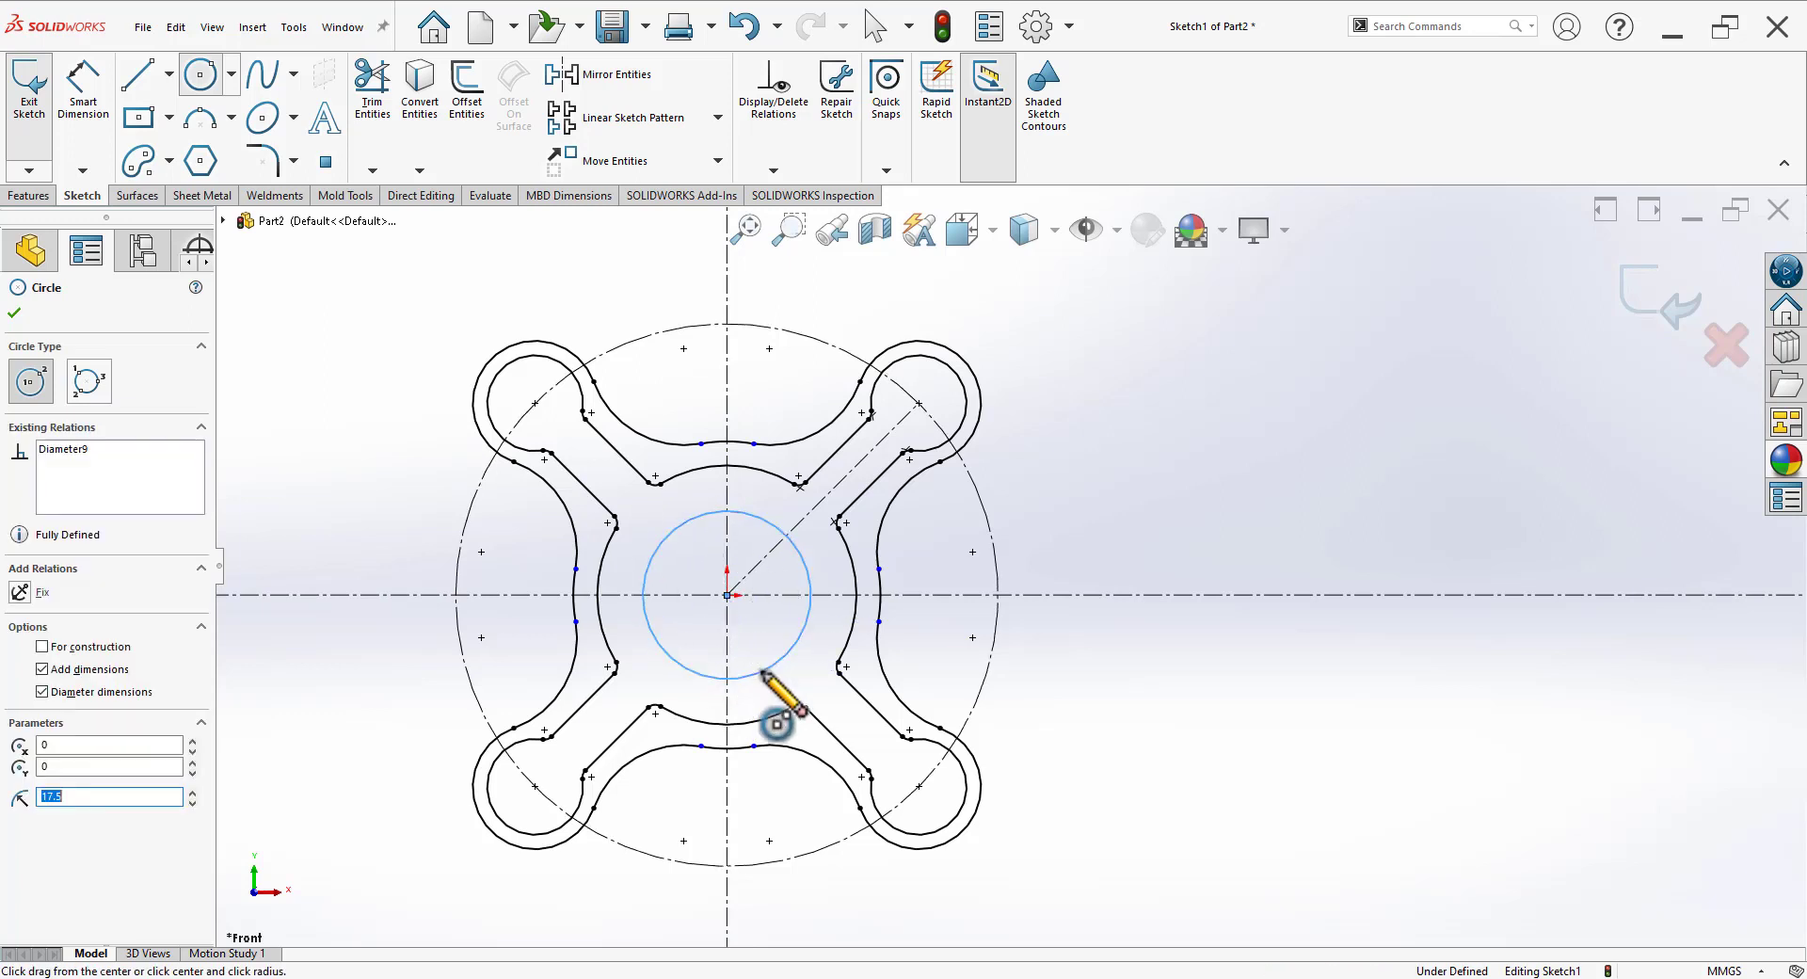
pyautogui.press('Escape')
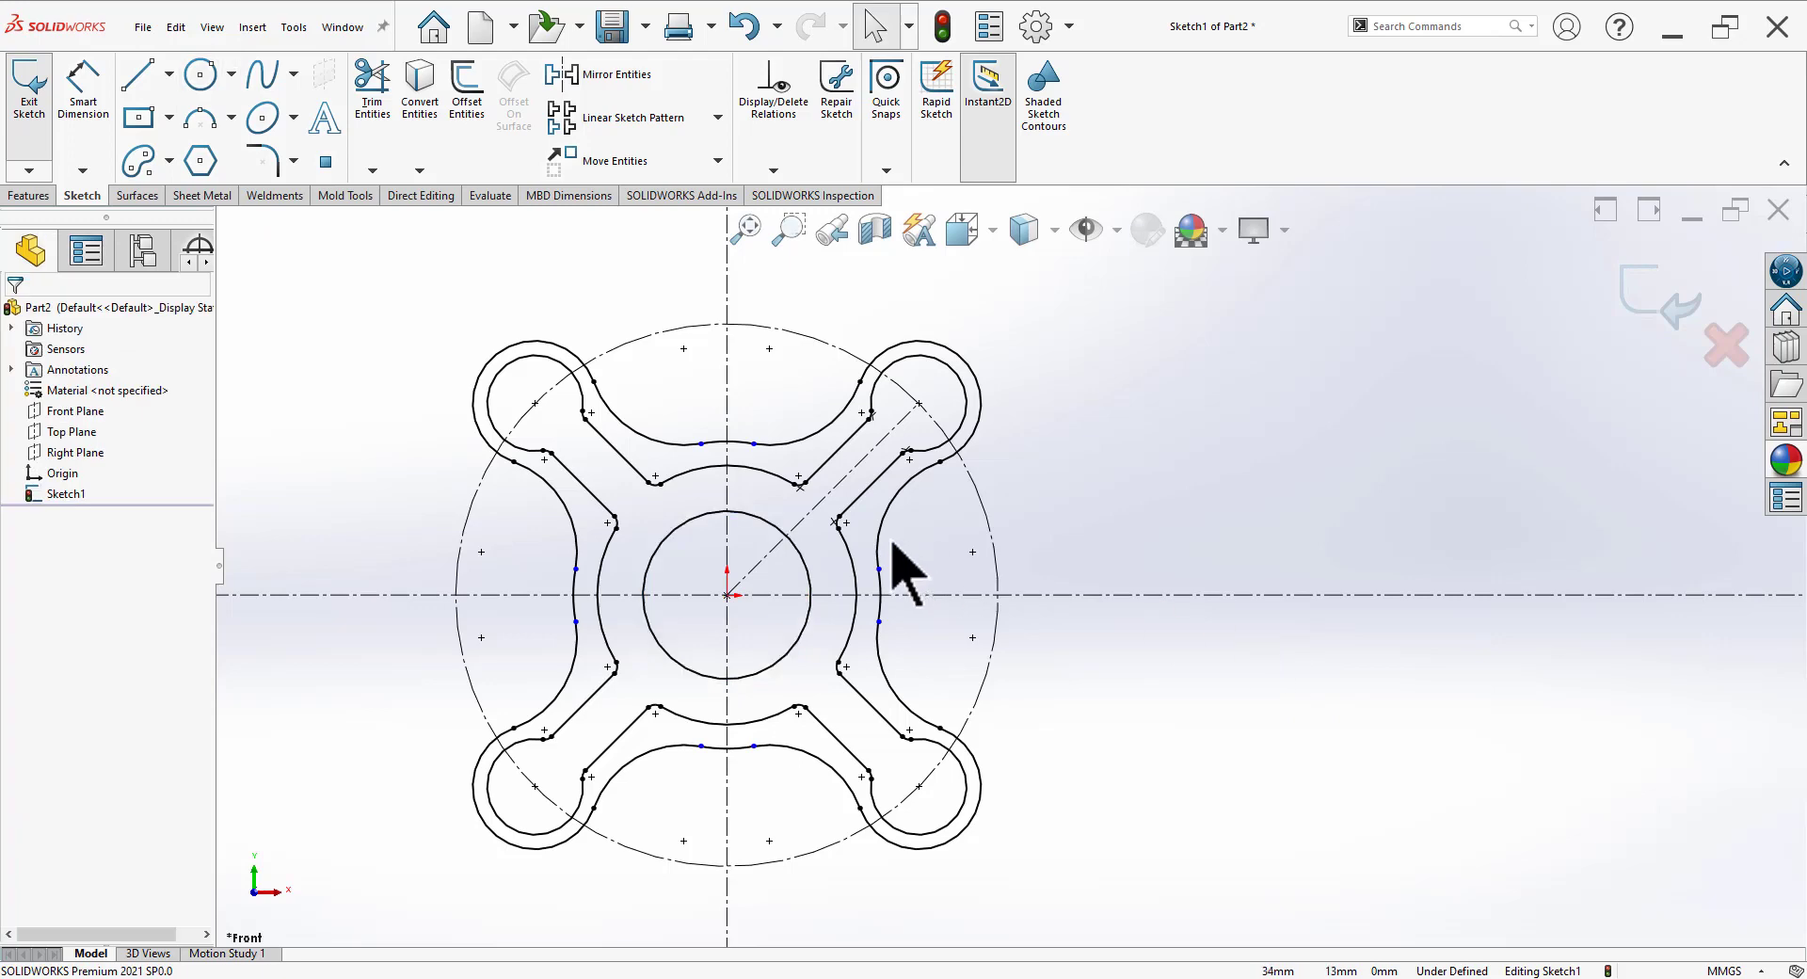
# Step: Check the right and top arcs and their endpoints, then undo the centre circle
pyautogui.scroll(-1, 892, 565)
pyautogui.scroll(-2, 893, 553)
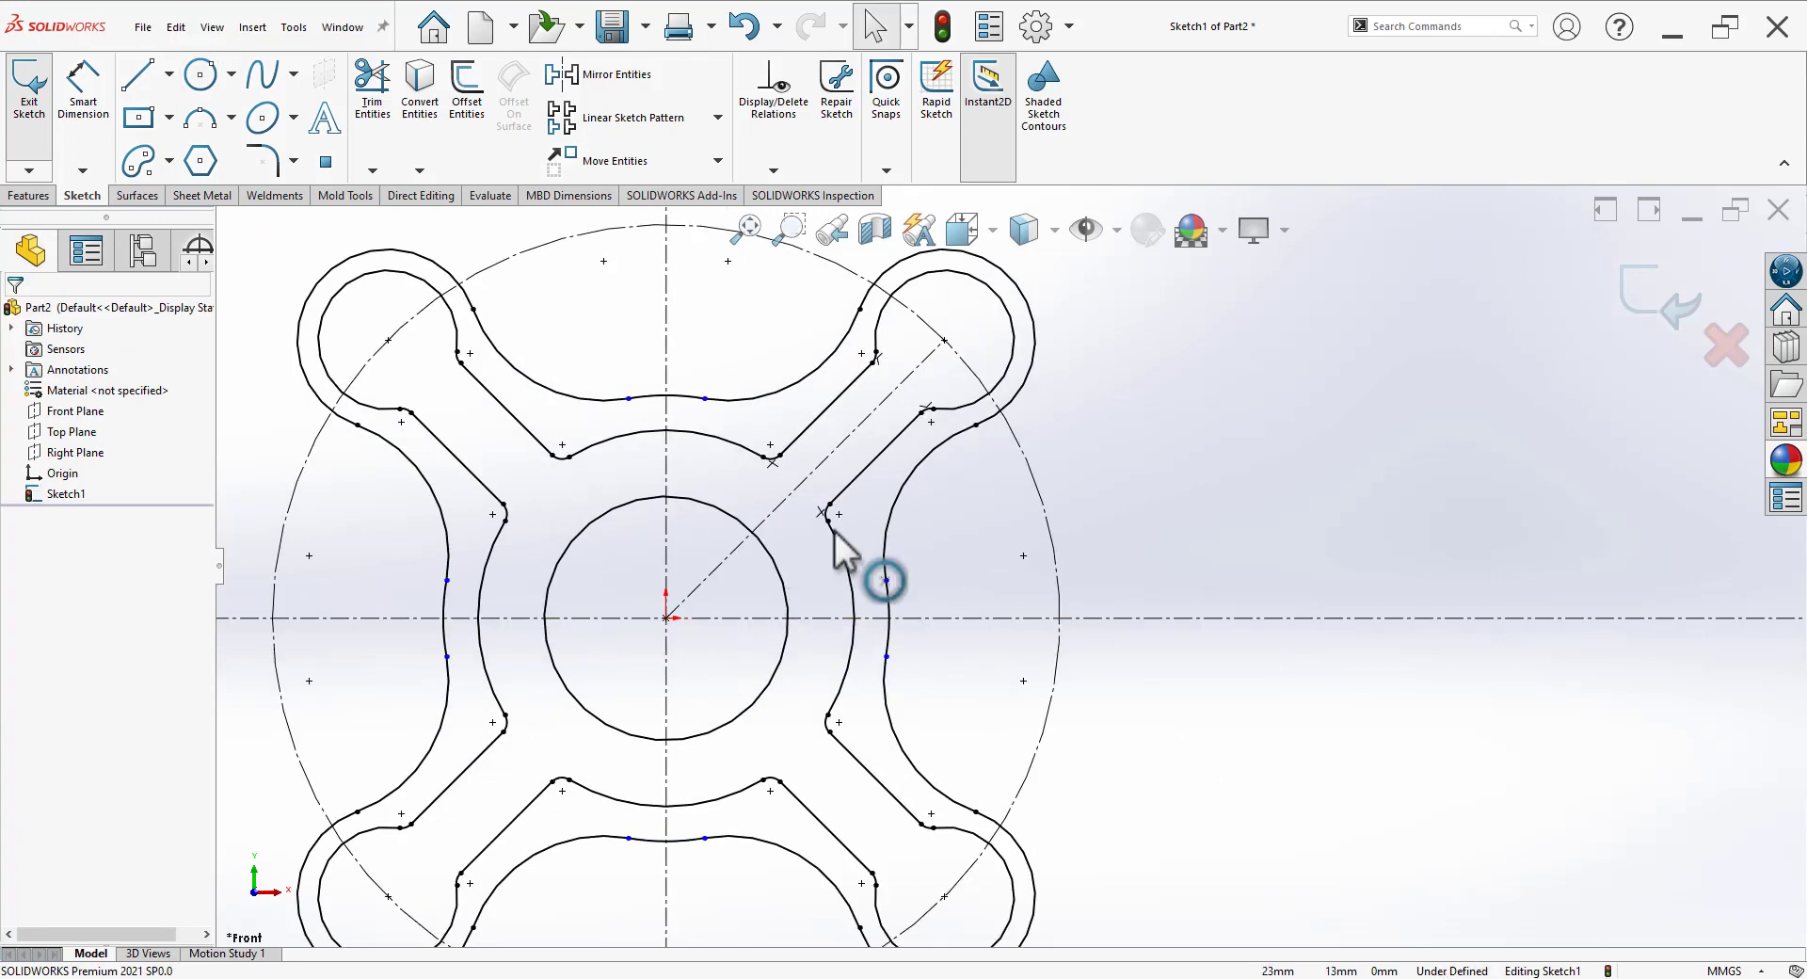
pyautogui.click(885, 603)
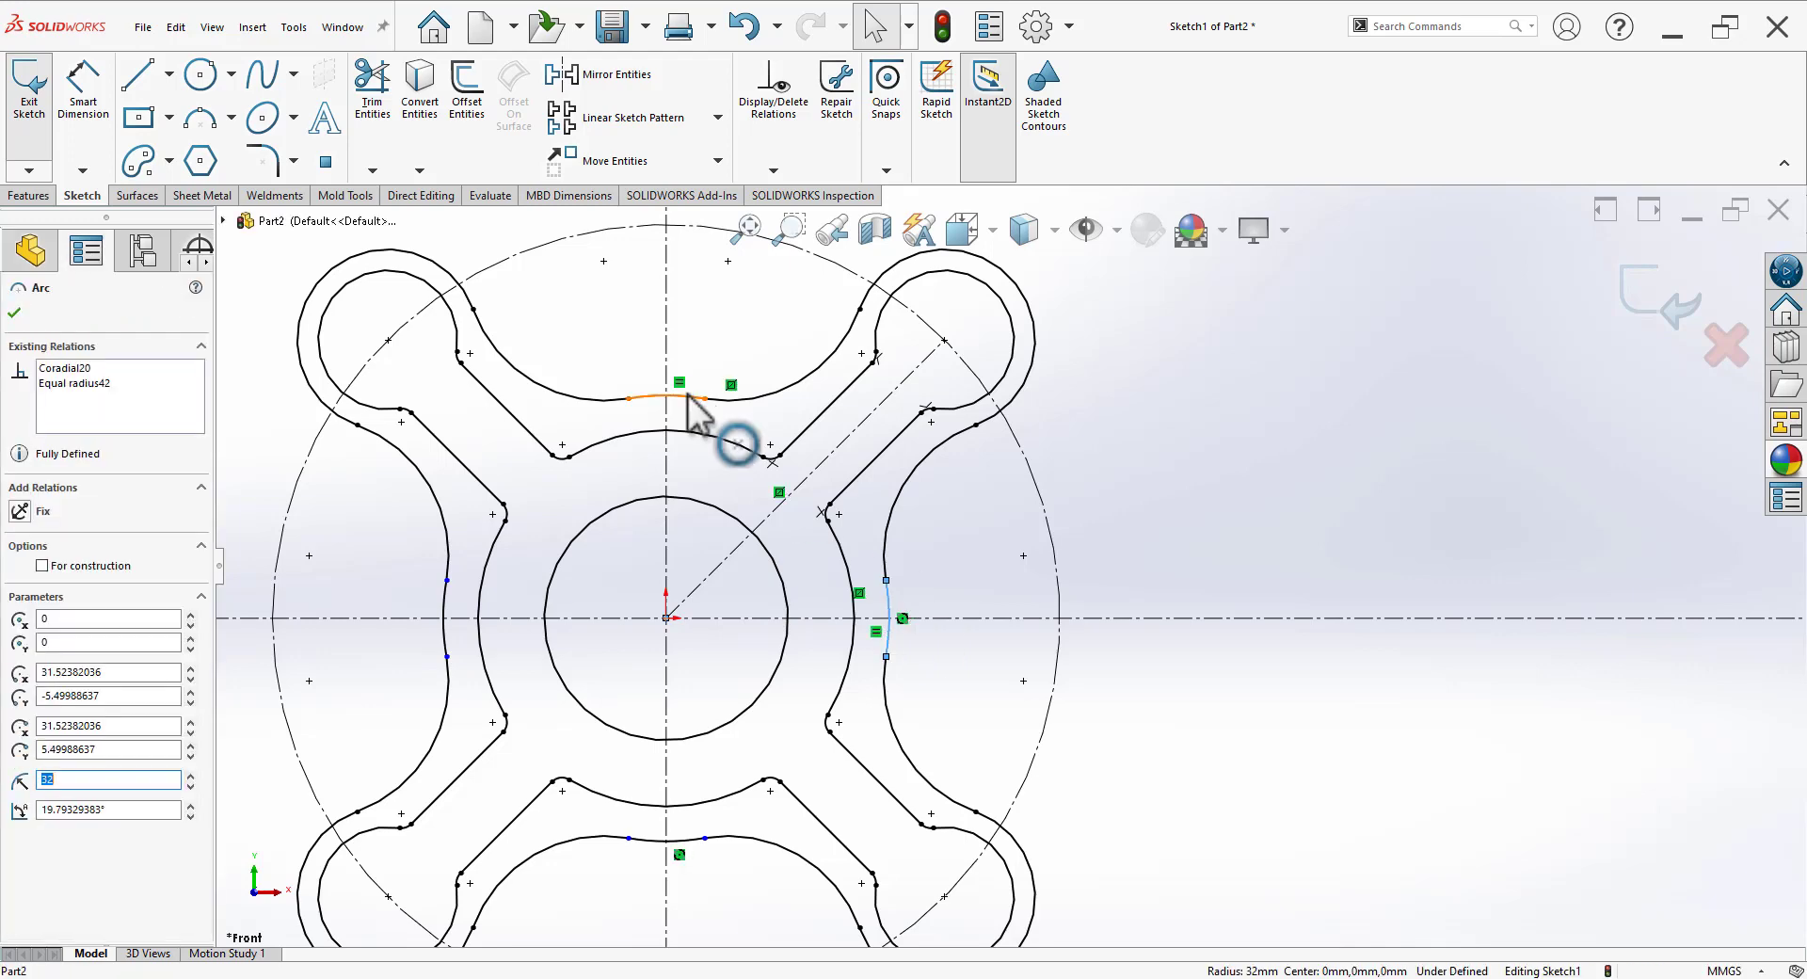
pyautogui.keyDown('ctrl'); pyautogui.click(692, 397); pyautogui.keyUp('ctrl')
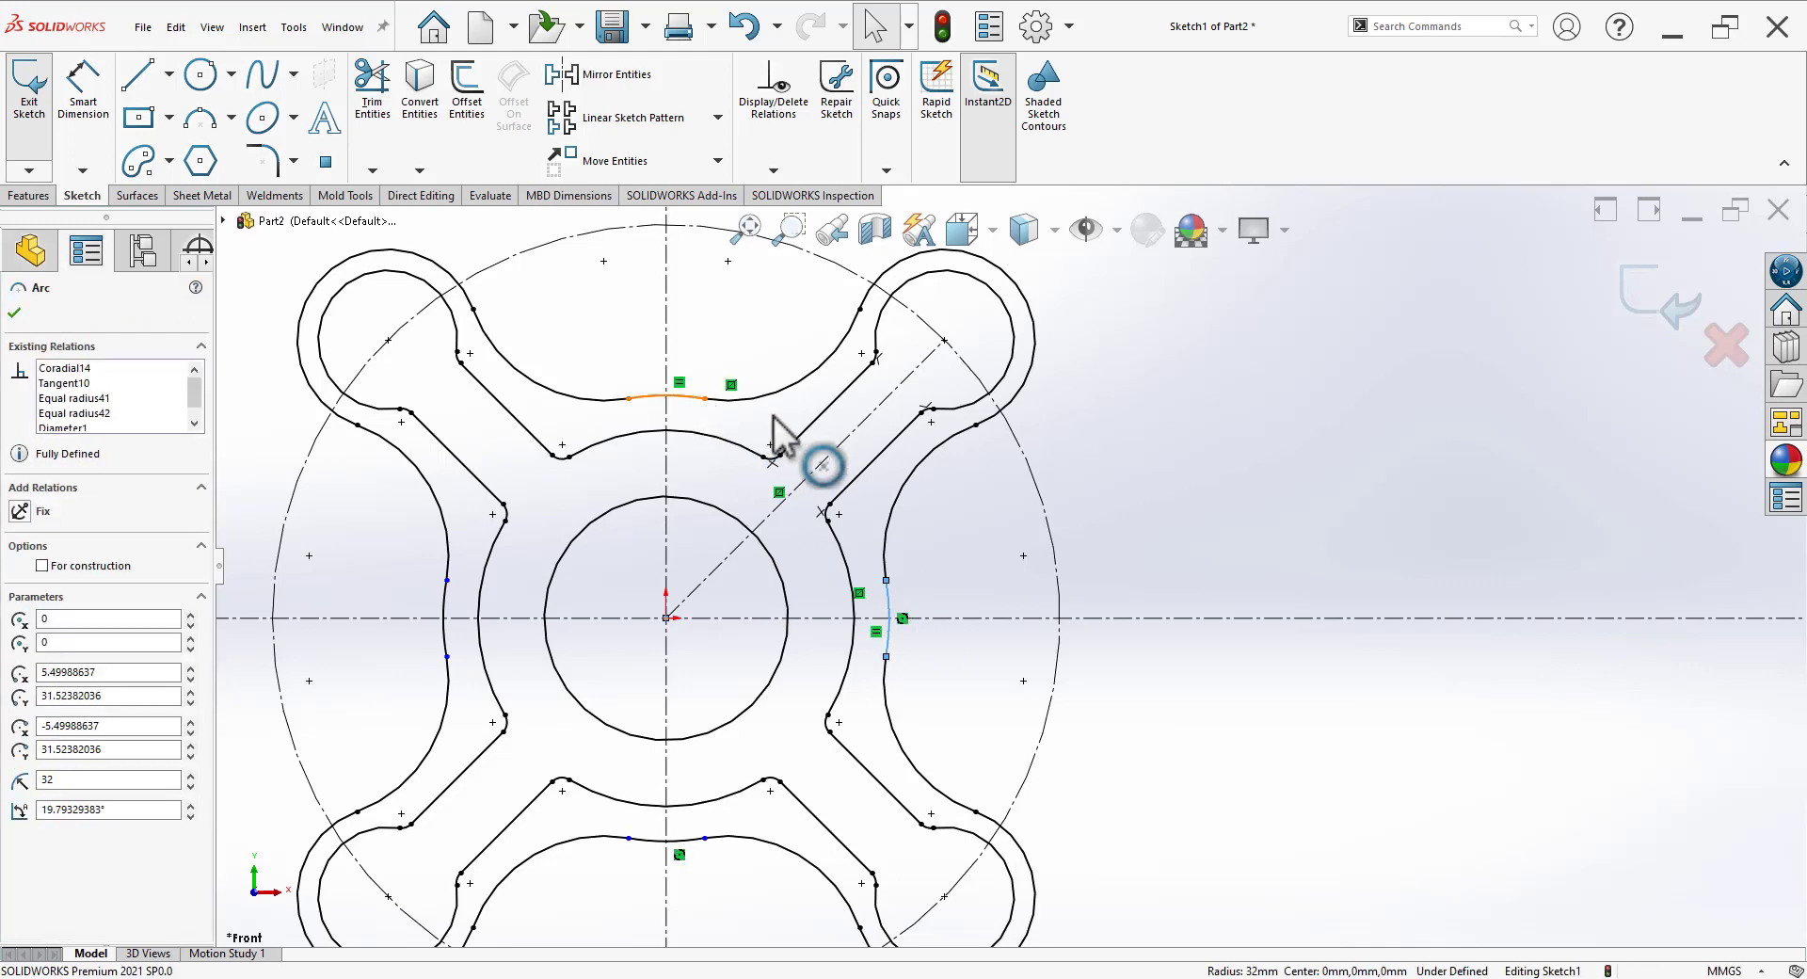
pyautogui.click(1367, 455)
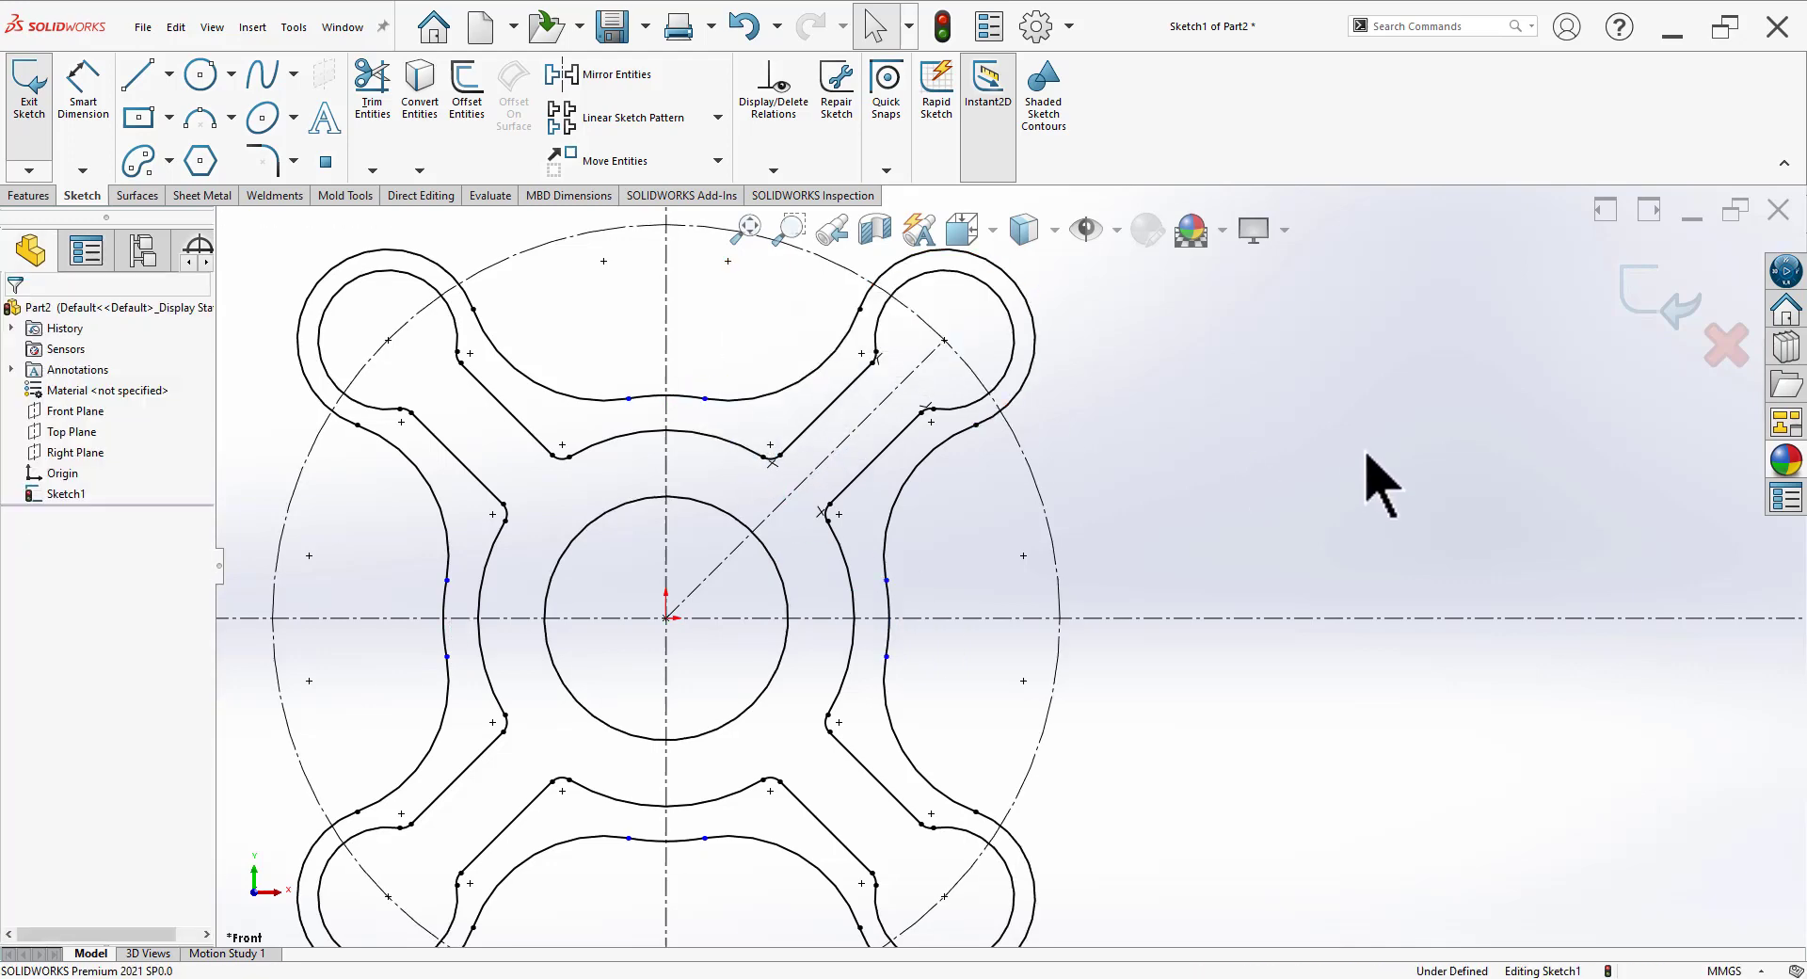
pyautogui.click(888, 582)
pyautogui.click(1188, 784)
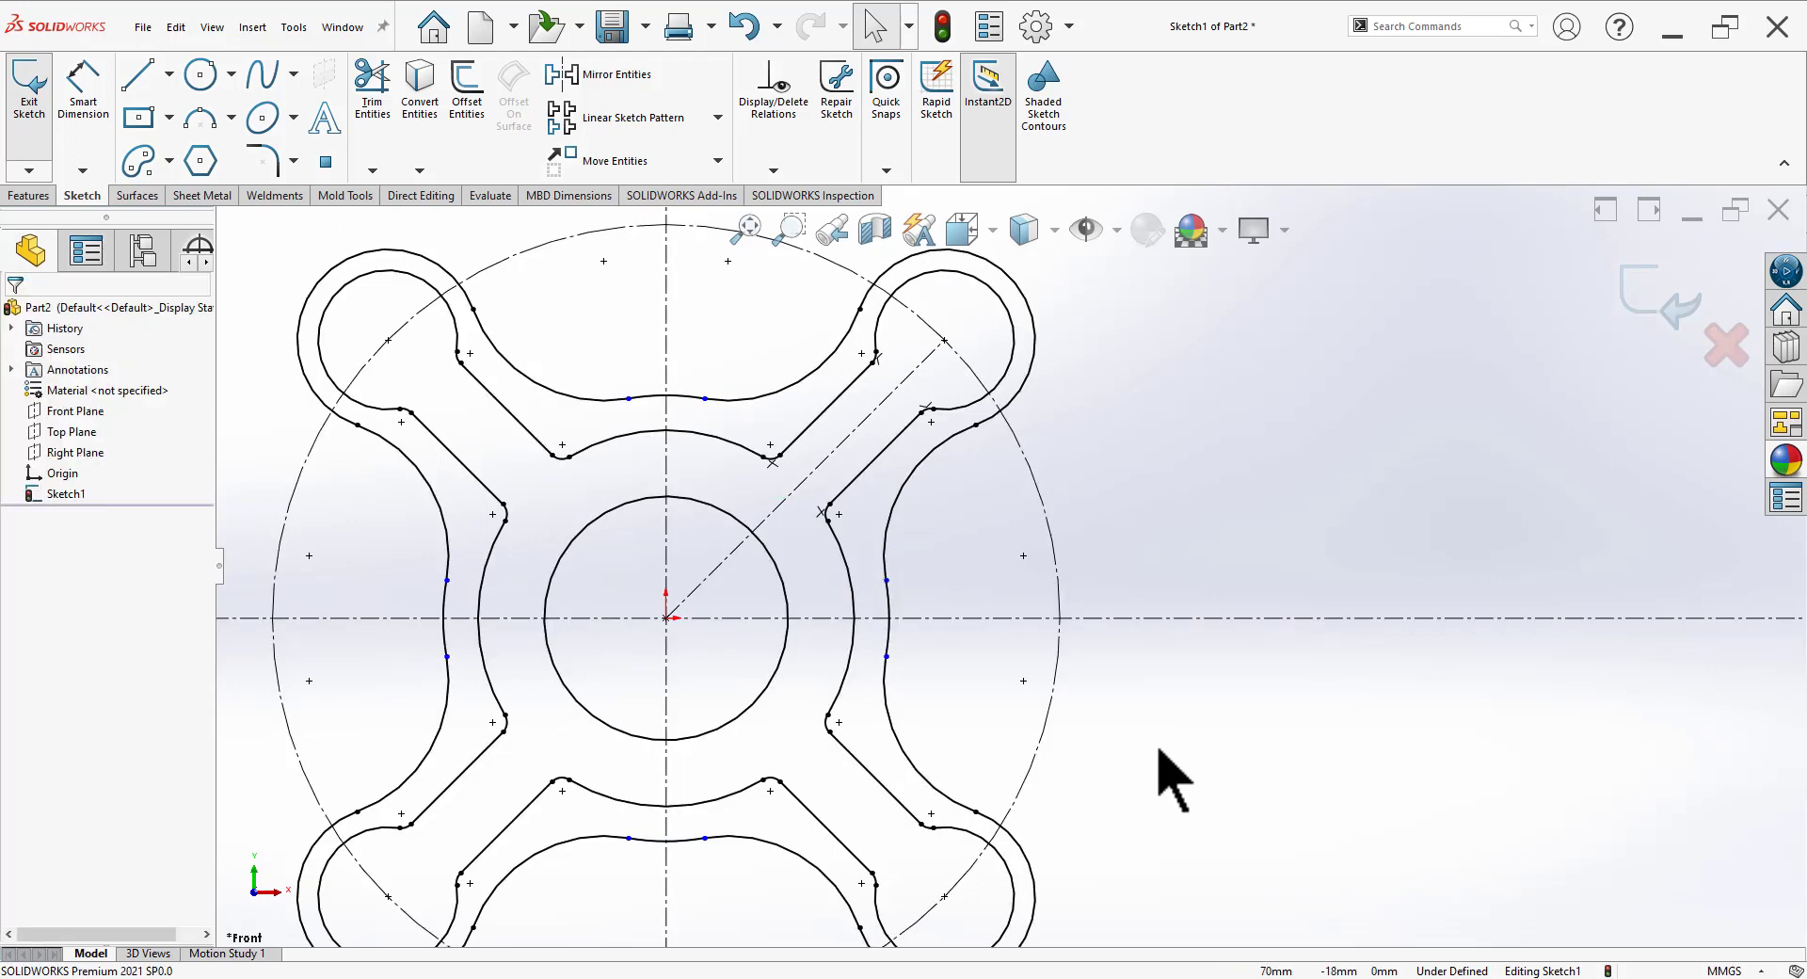
pyautogui.hotkey('ctrl', 'z')
pyautogui.hotkey('ctrl', 'z')
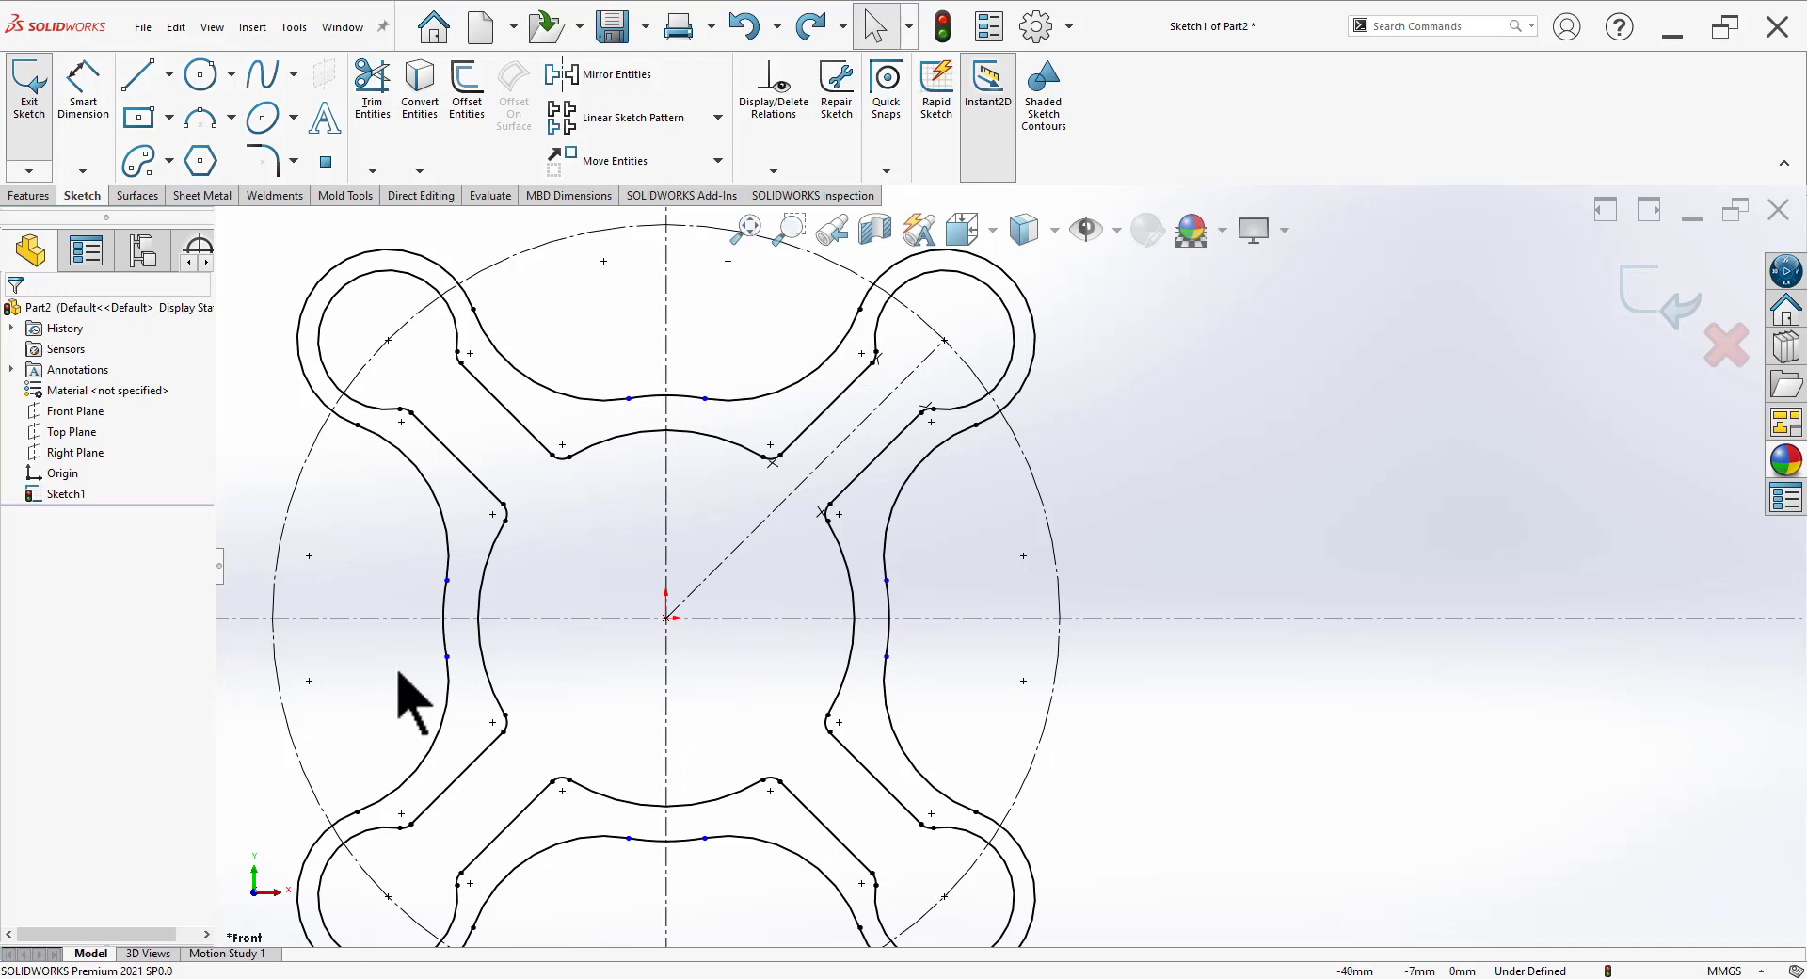
# Step: Relate the left, top, right and bottom side arcs as equal, fully defining the sketch
pyautogui.click(446, 657)
pyautogui.click(442, 800)
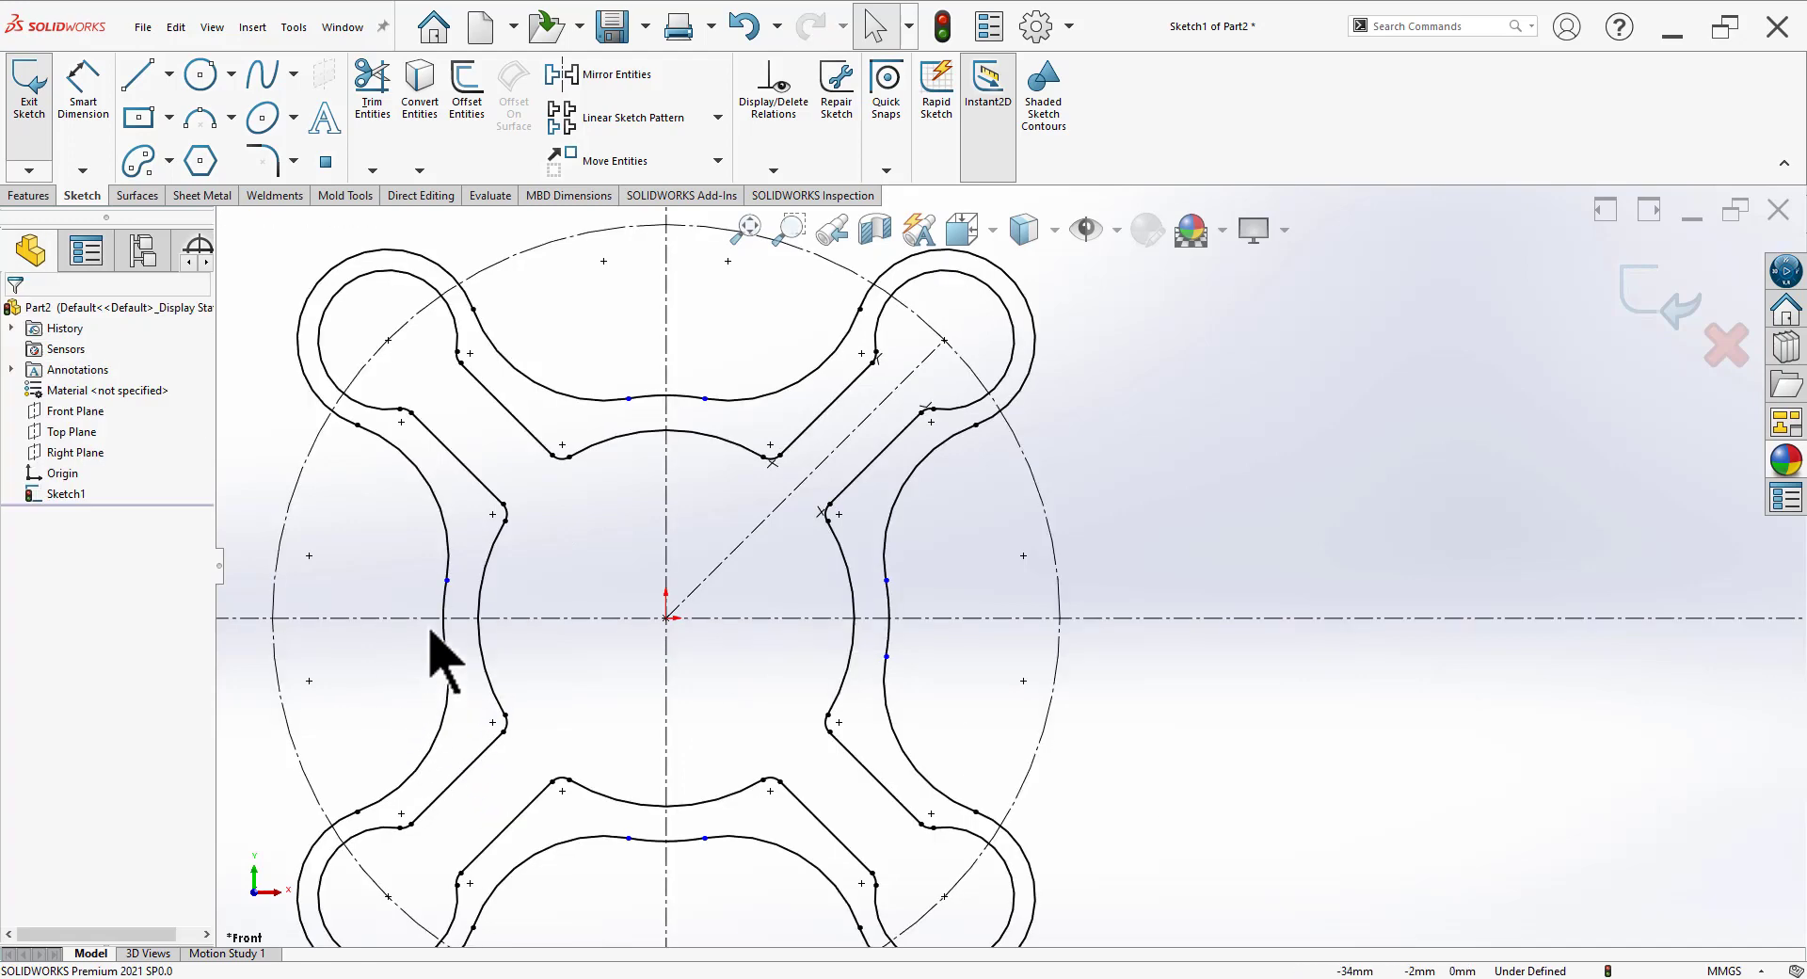
pyautogui.click(444, 612)
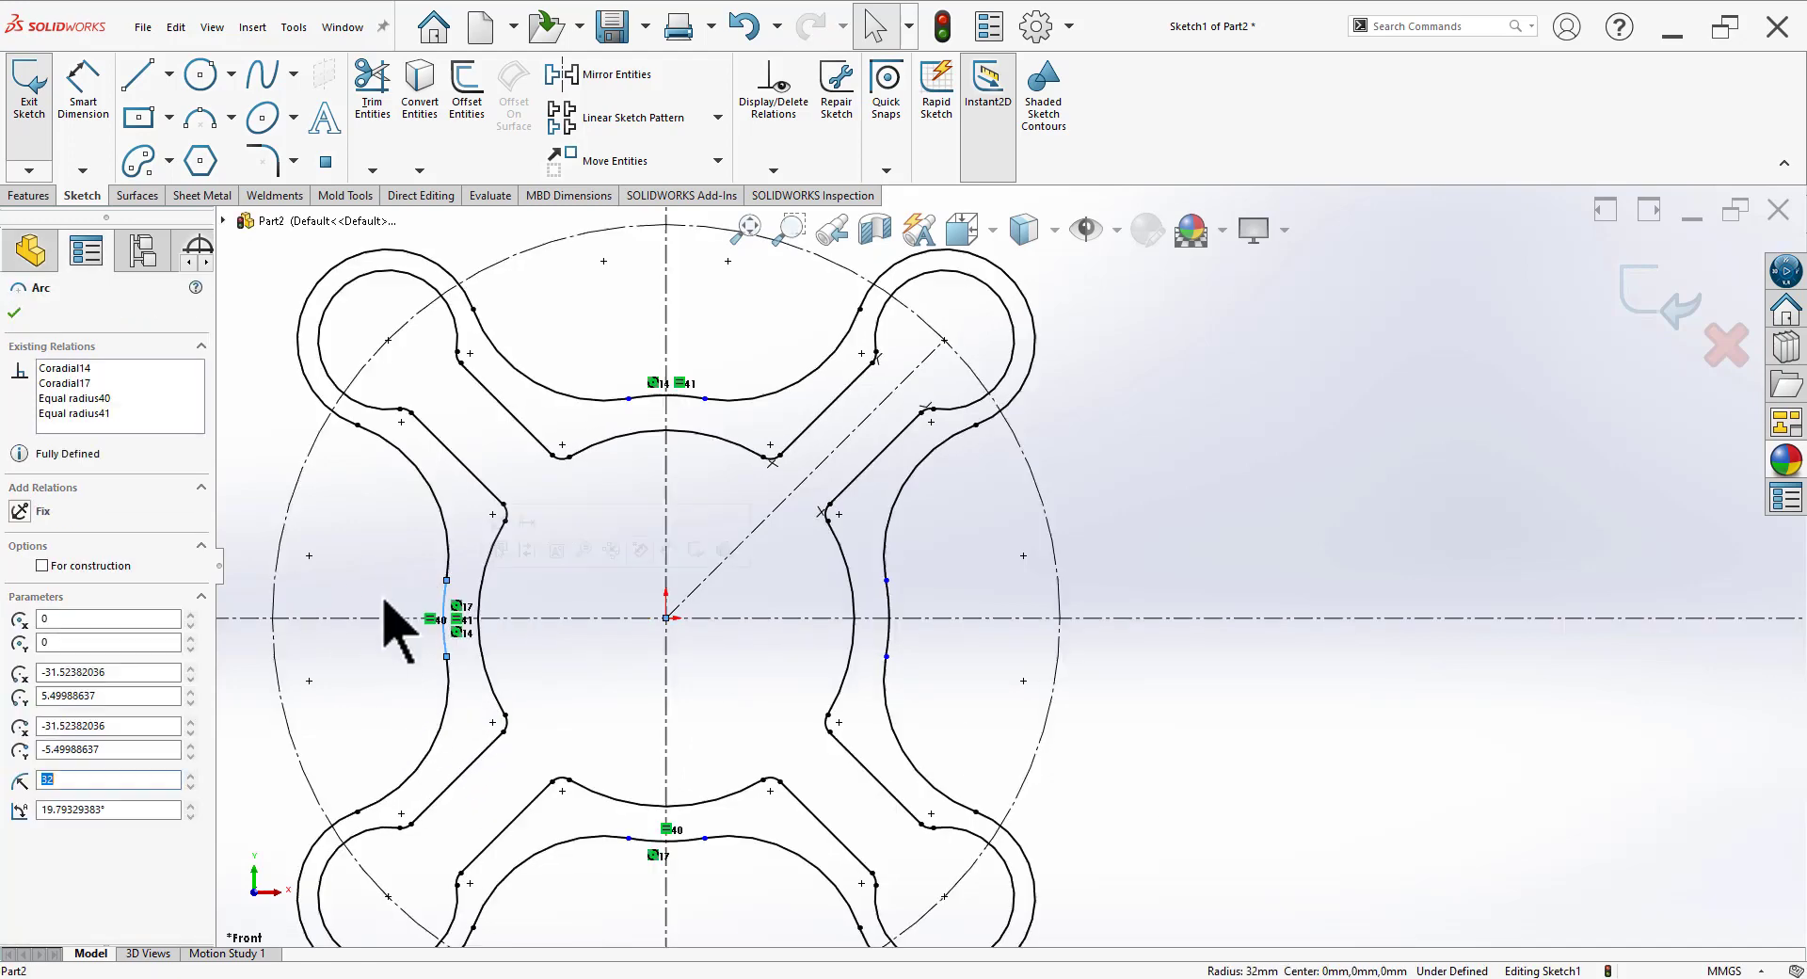
pyautogui.keyDown('ctrl'); pyautogui.click(678, 400); pyautogui.keyUp('ctrl')
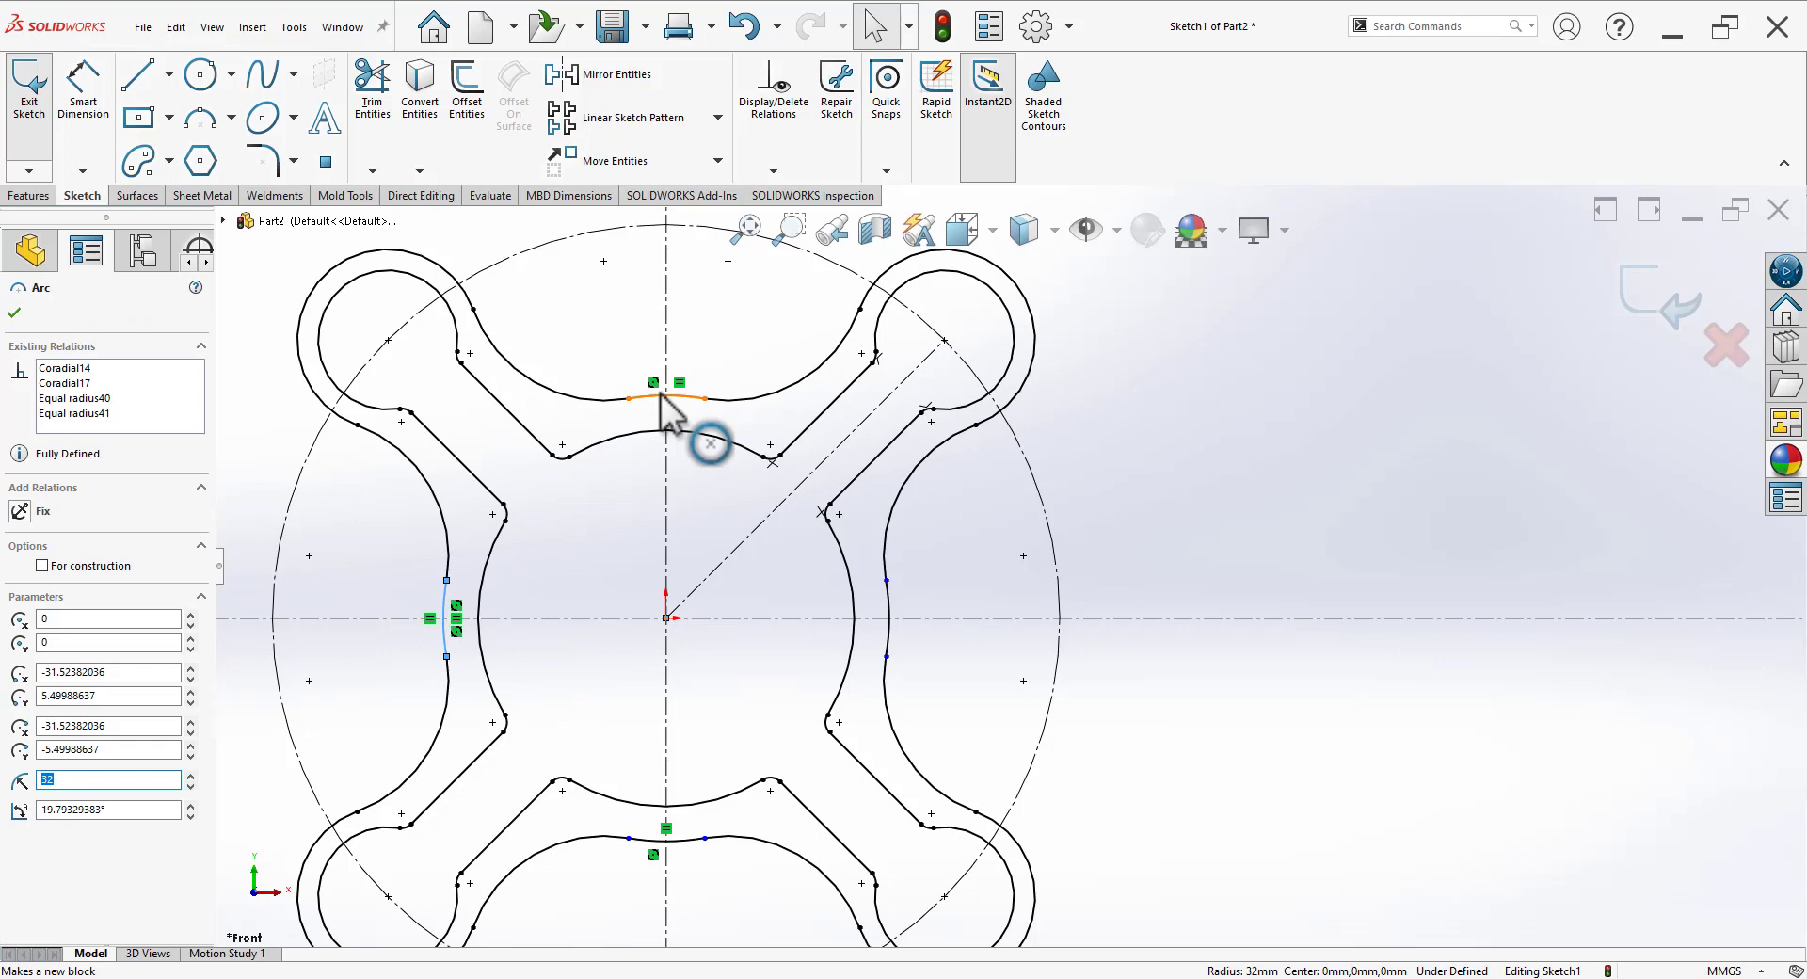
pyautogui.keyDown('ctrl'); pyautogui.click(889, 599); pyautogui.keyUp('ctrl')
pyautogui.keyDown('ctrl'); pyautogui.click(680, 836); pyautogui.keyUp('ctrl')
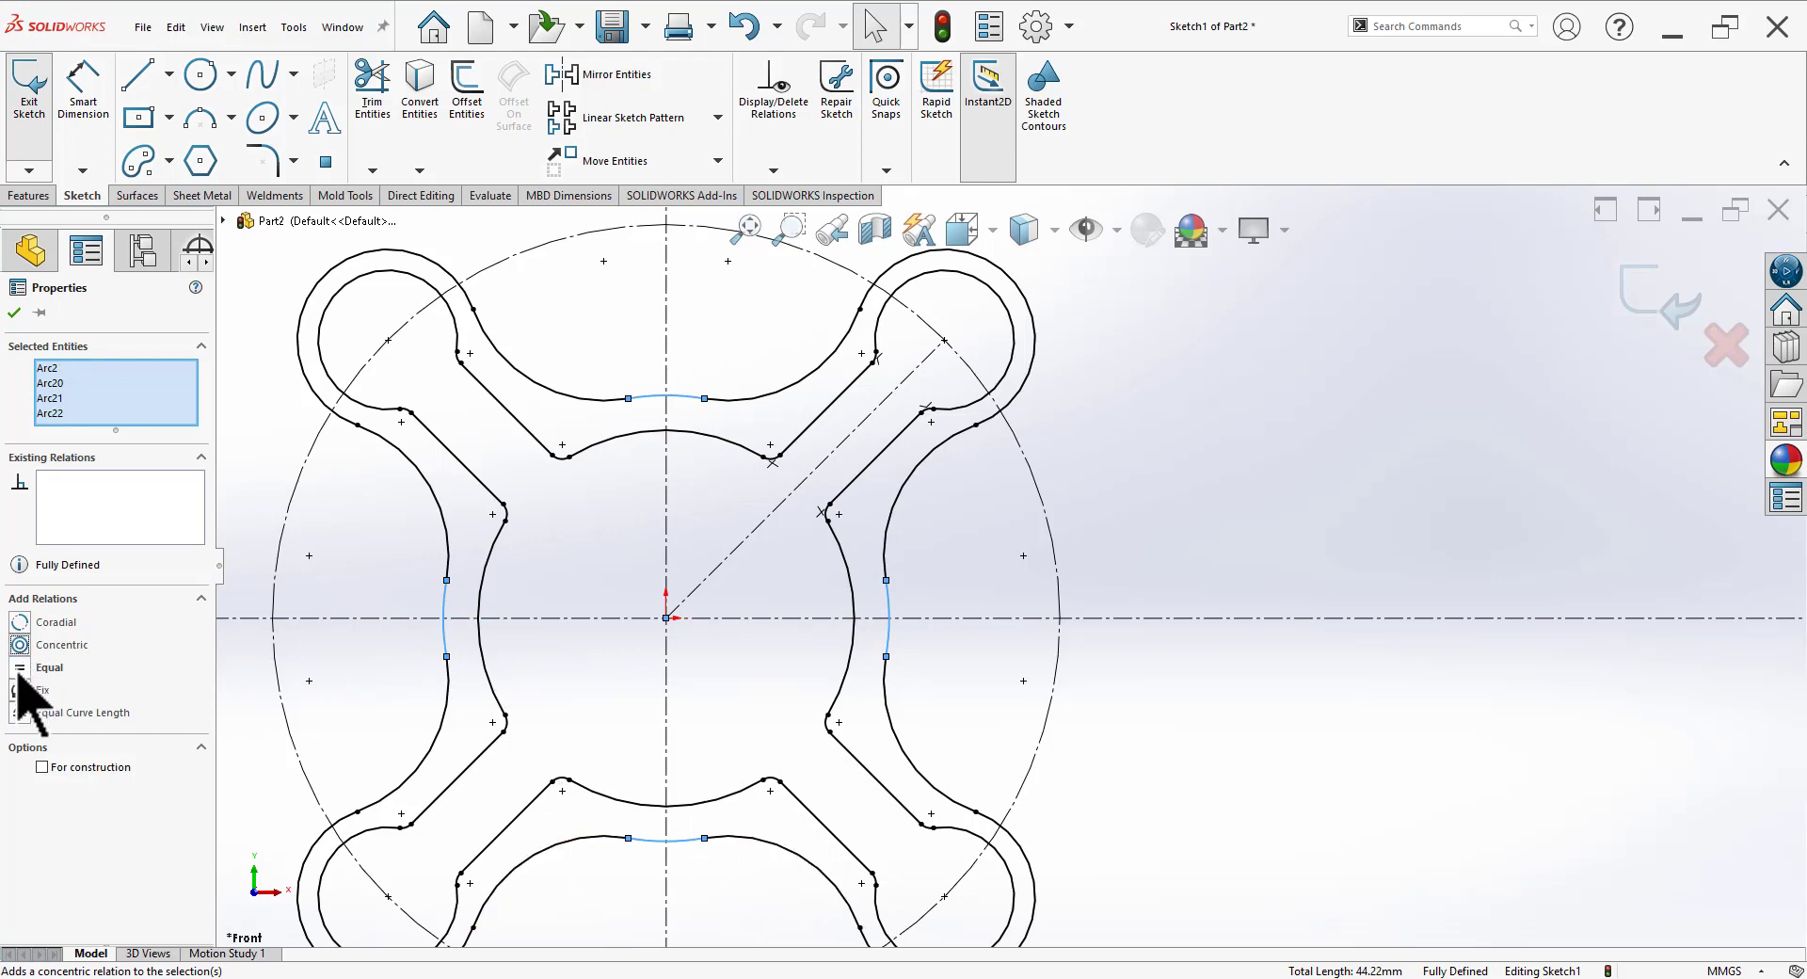
pyautogui.click(1256, 491)
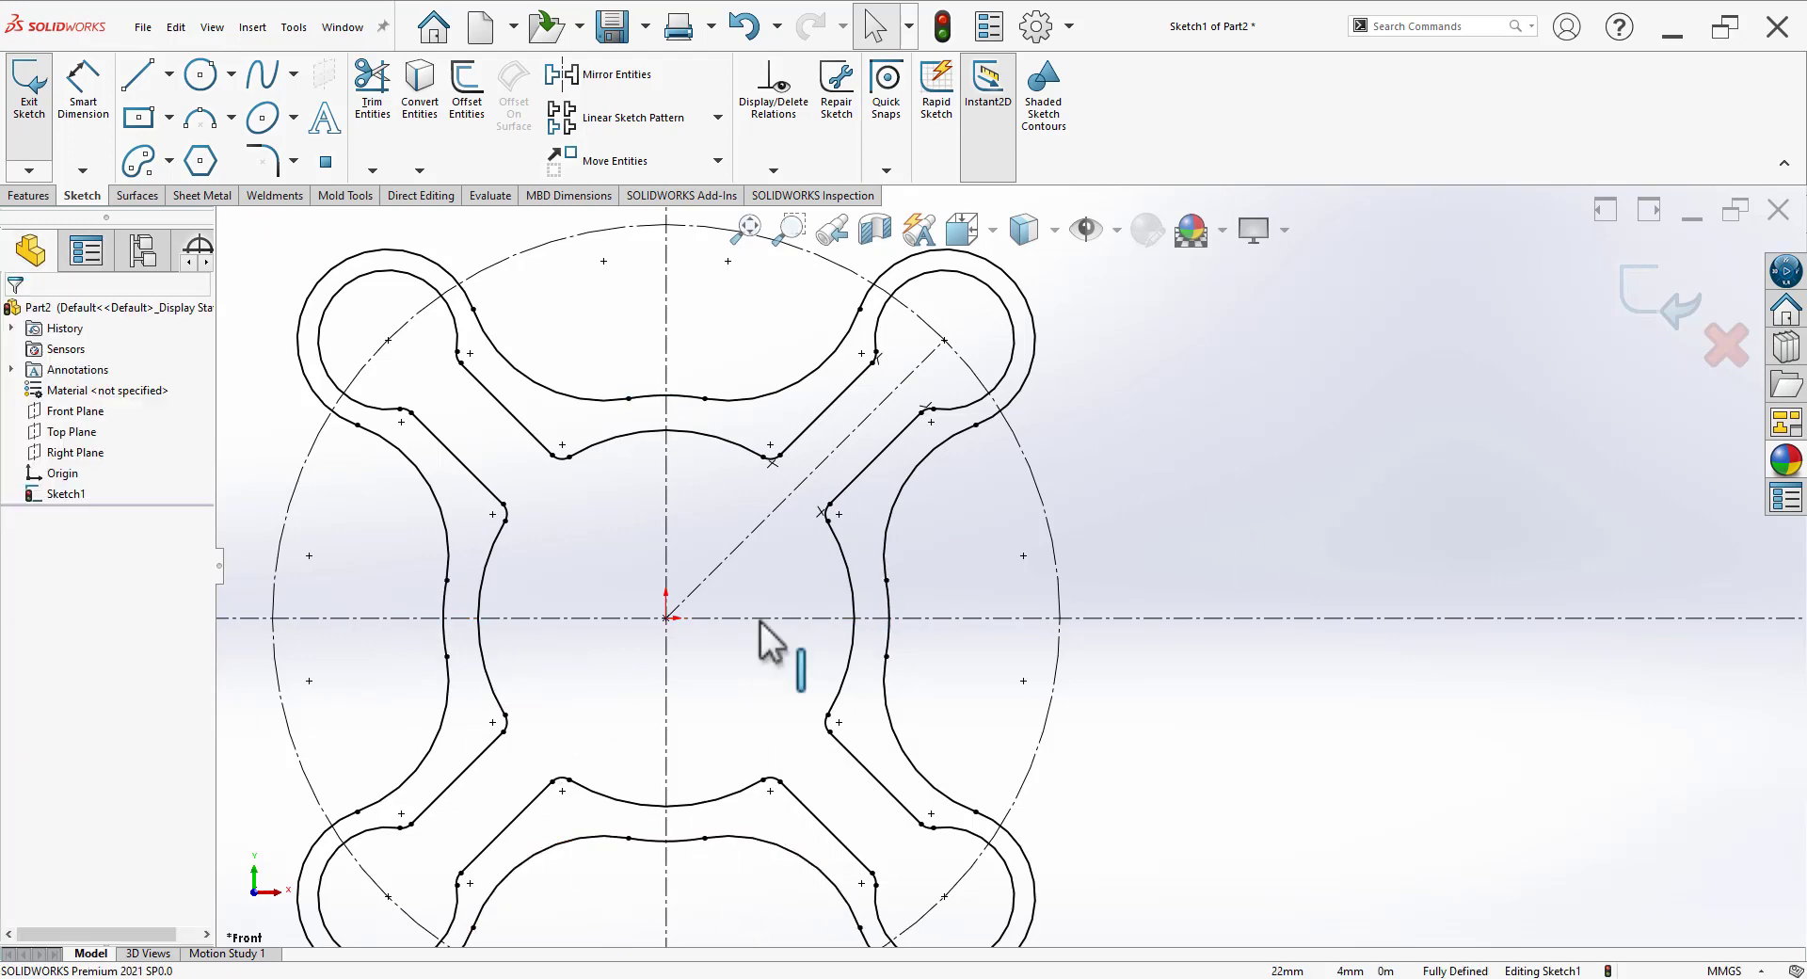
# Step: Draw a 35 mm circle on the origin, zoom out, and exit Sketch1
pyautogui.click(200, 74)
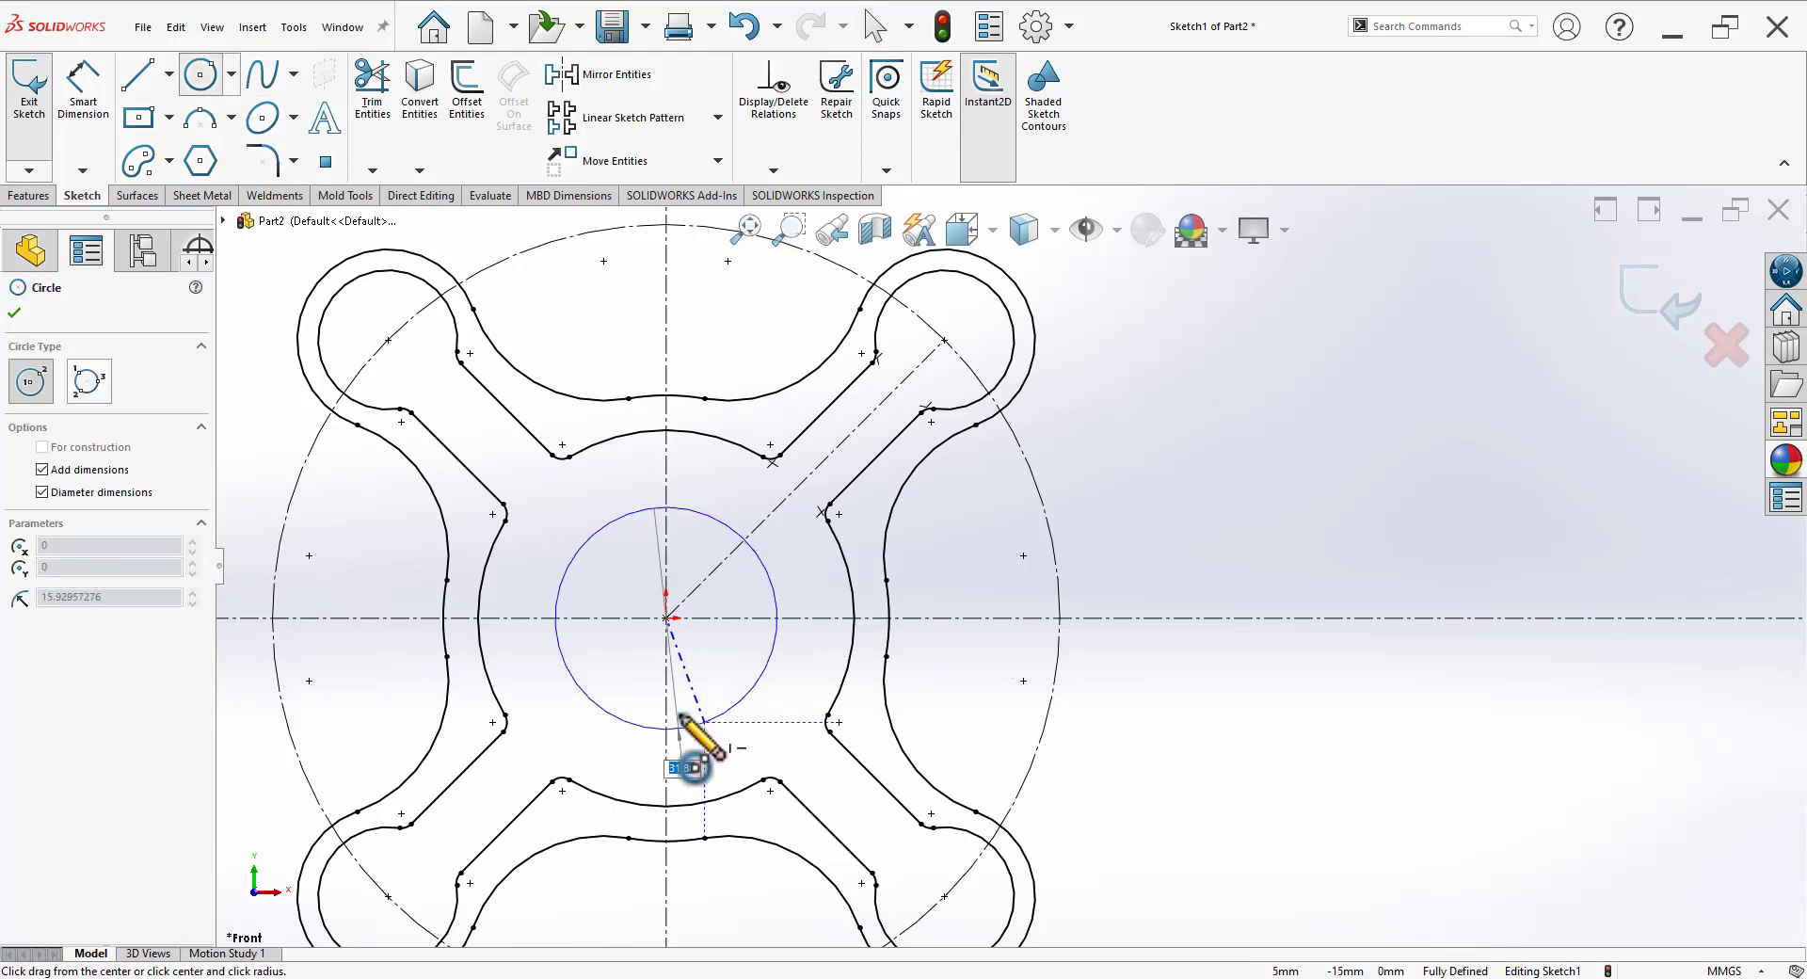
pyautogui.write('35')
pyautogui.press('Return')
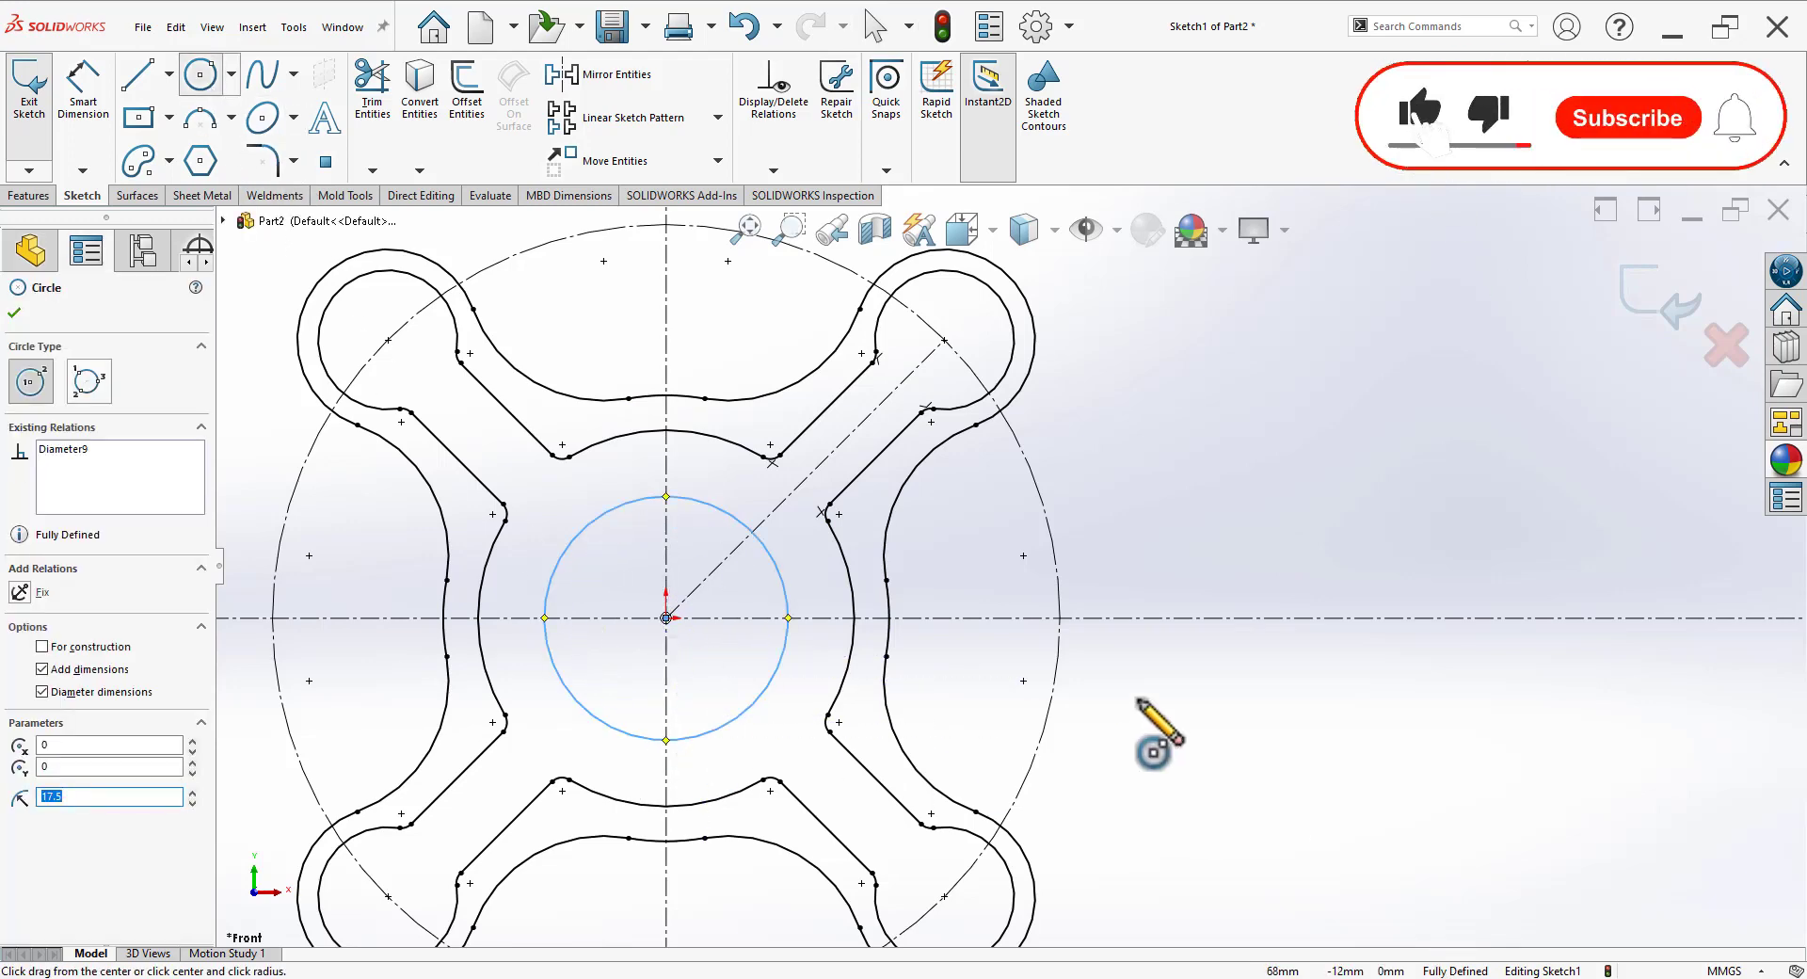
pyautogui.press('Escape')
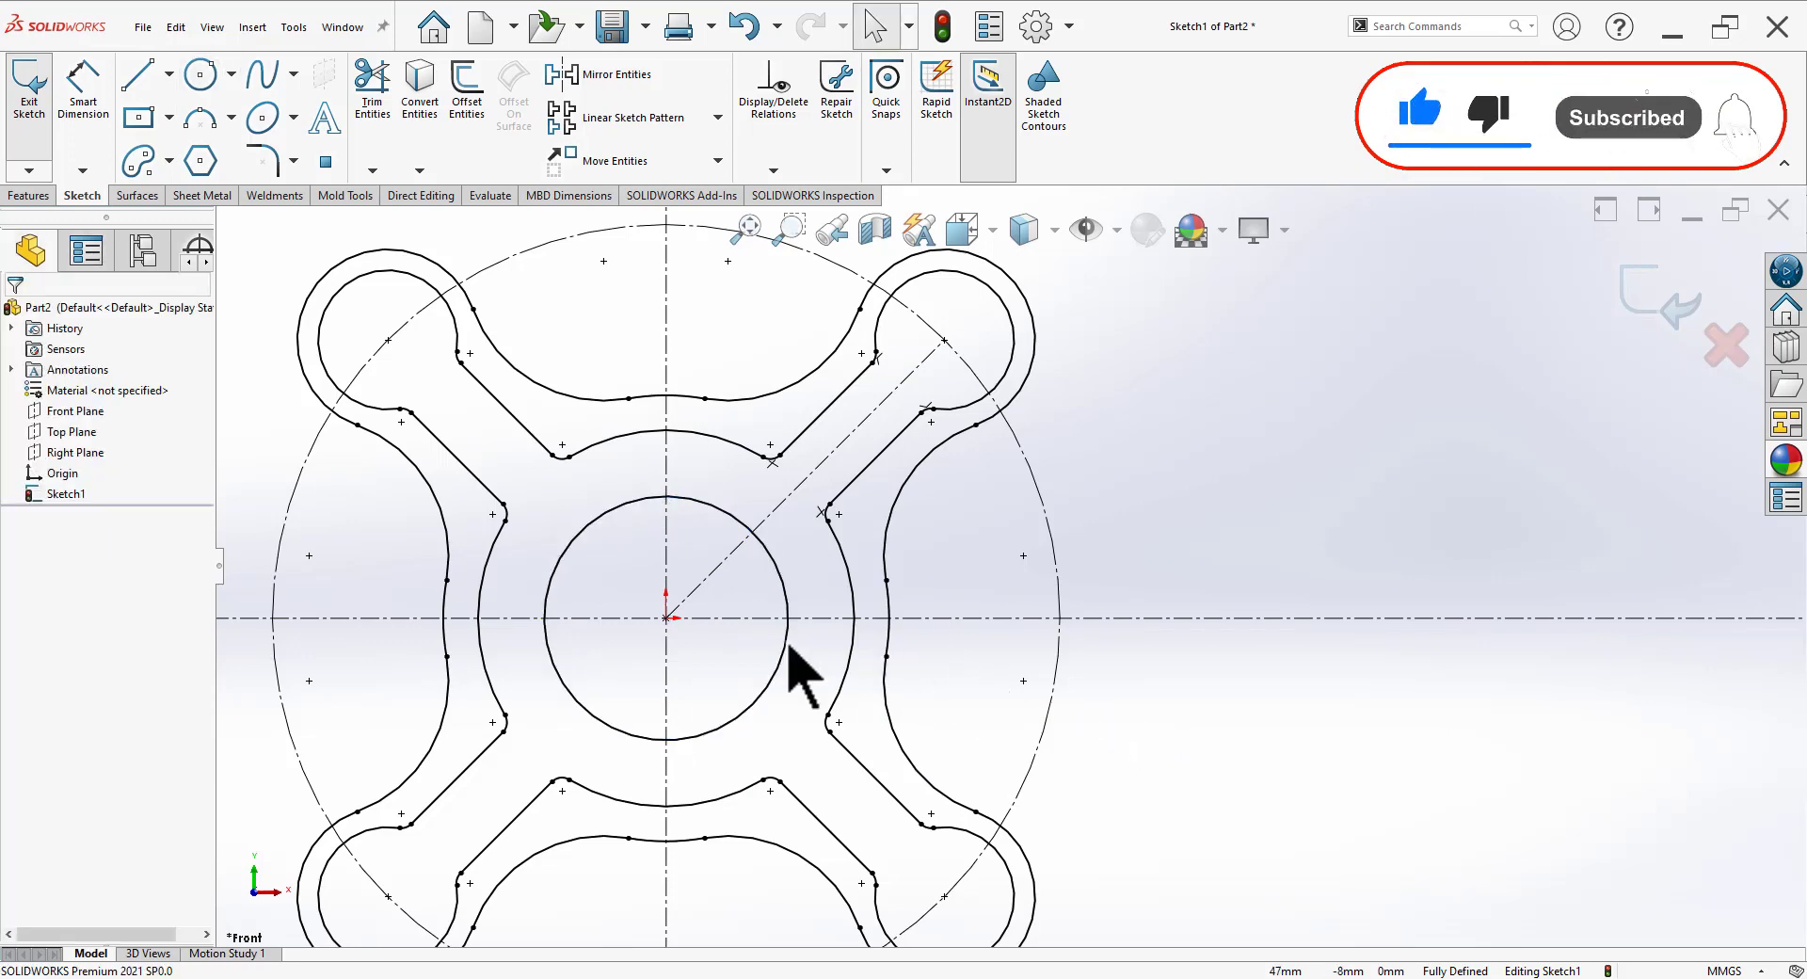
pyautogui.press('z')
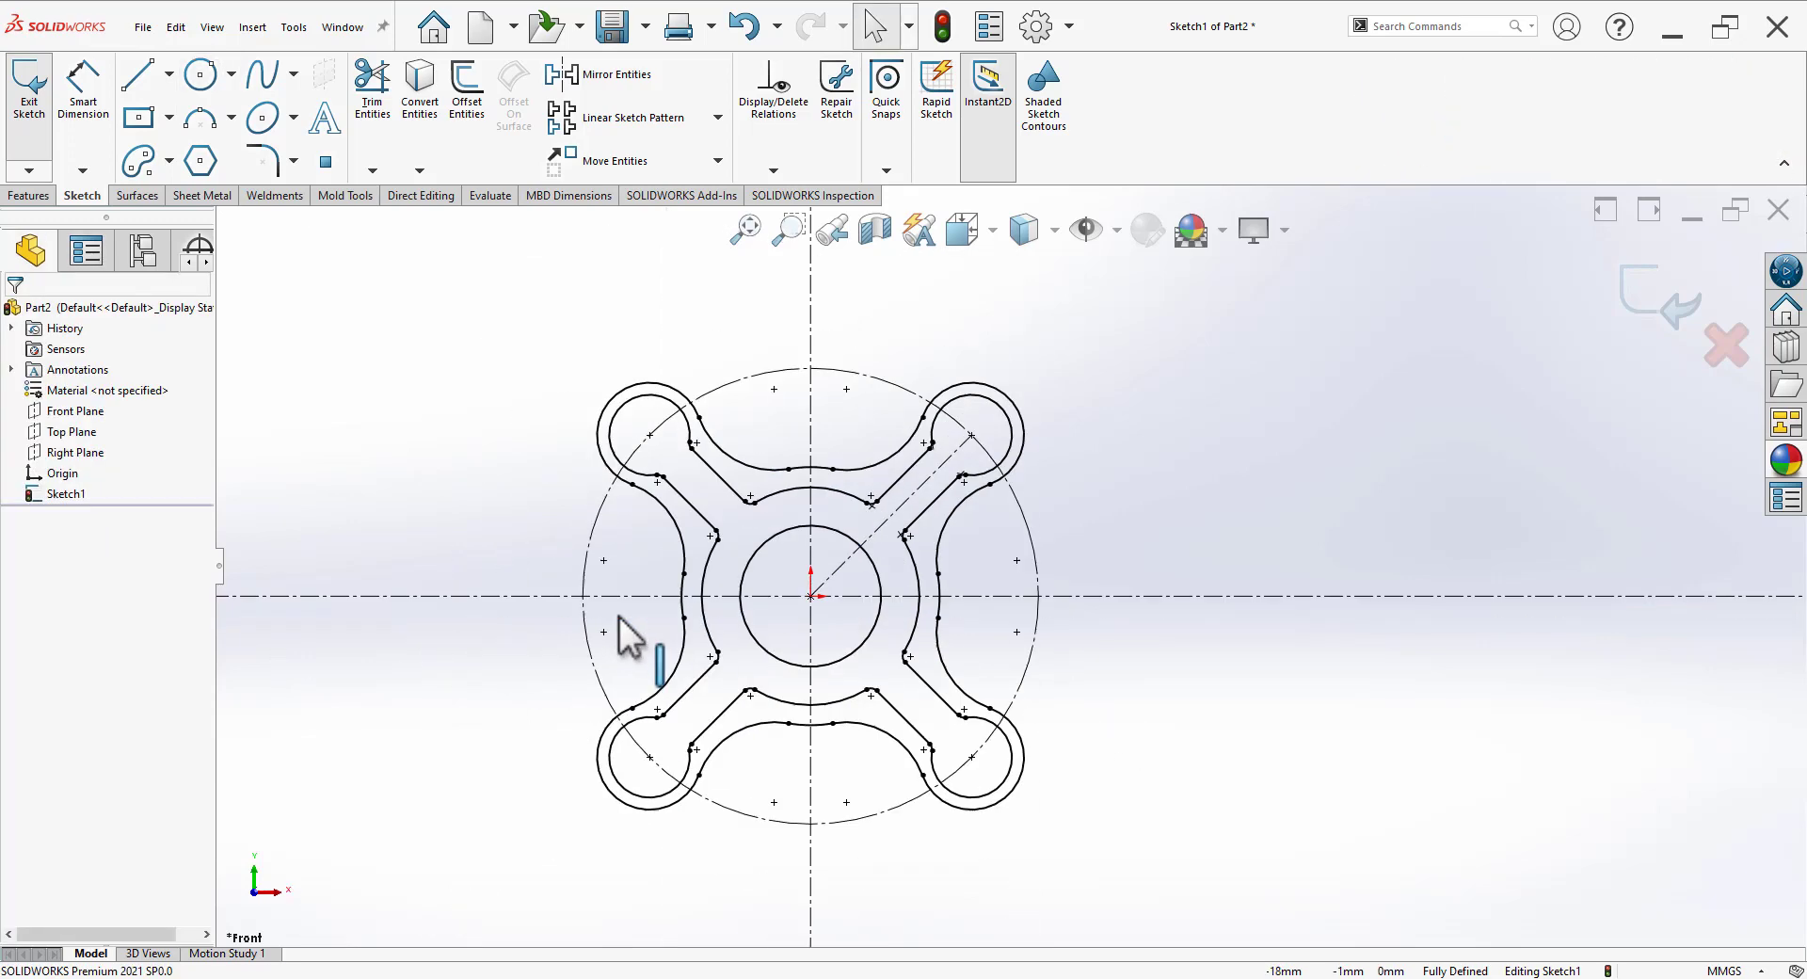
pyautogui.scroll(-3, 1233, 602)
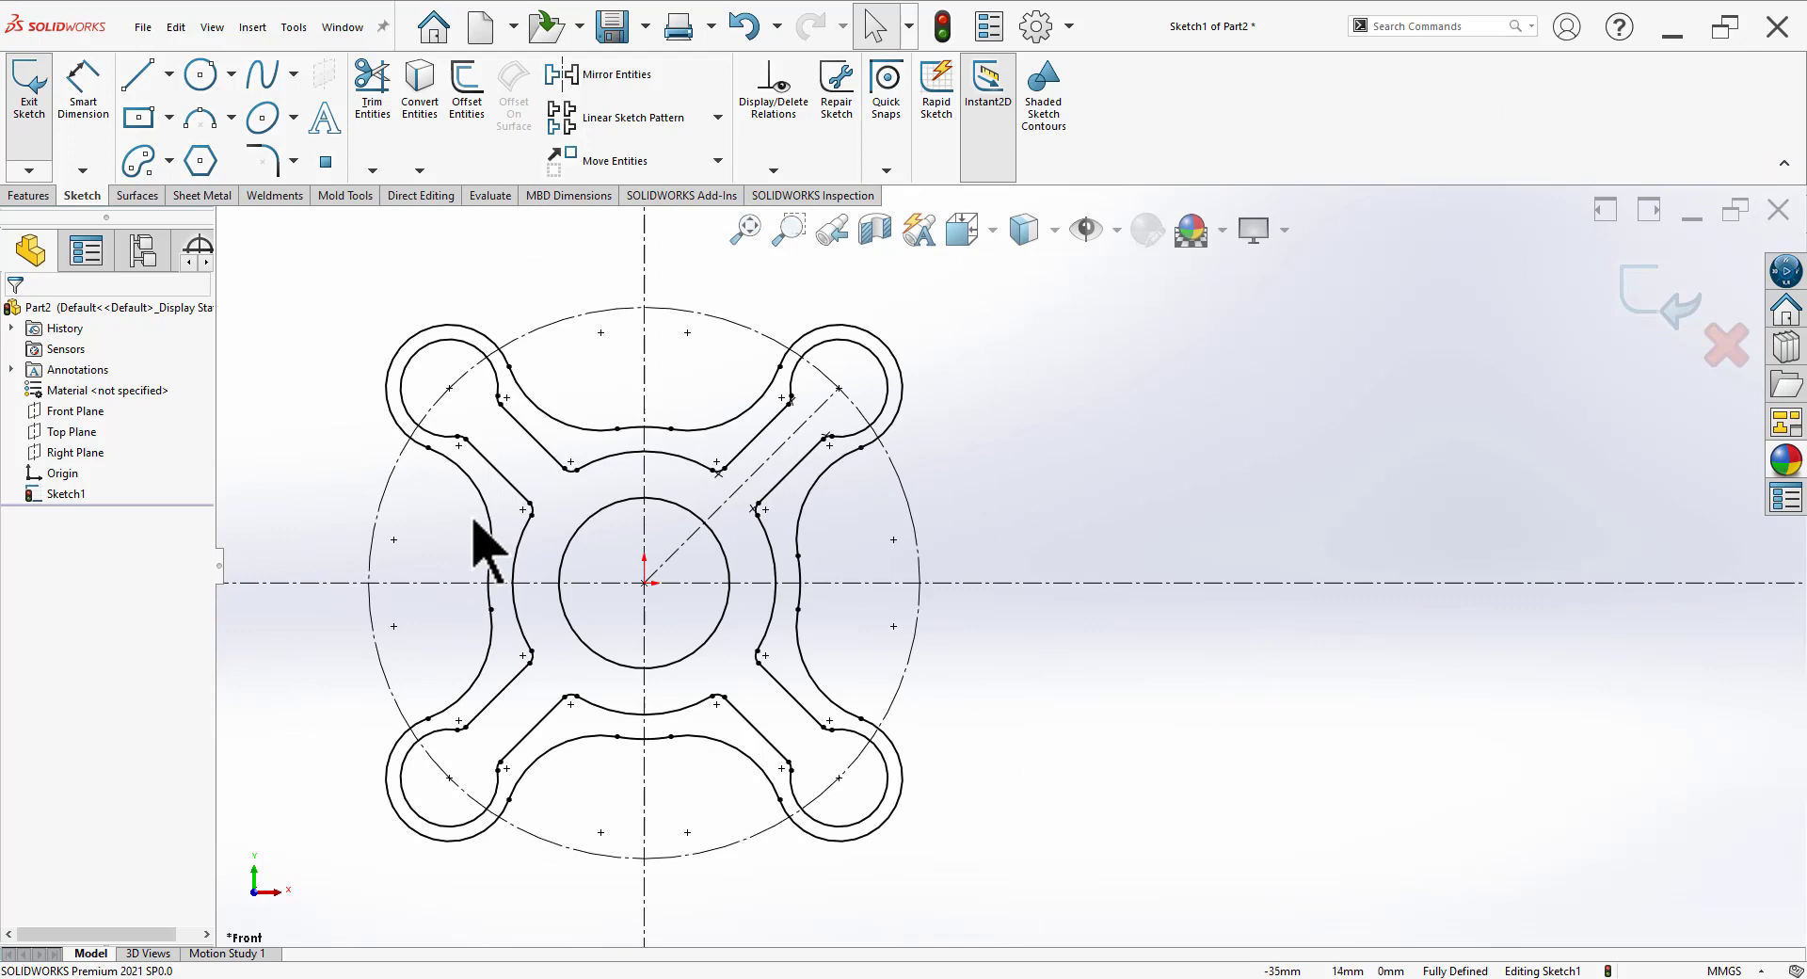
pyautogui.click(1671, 315)
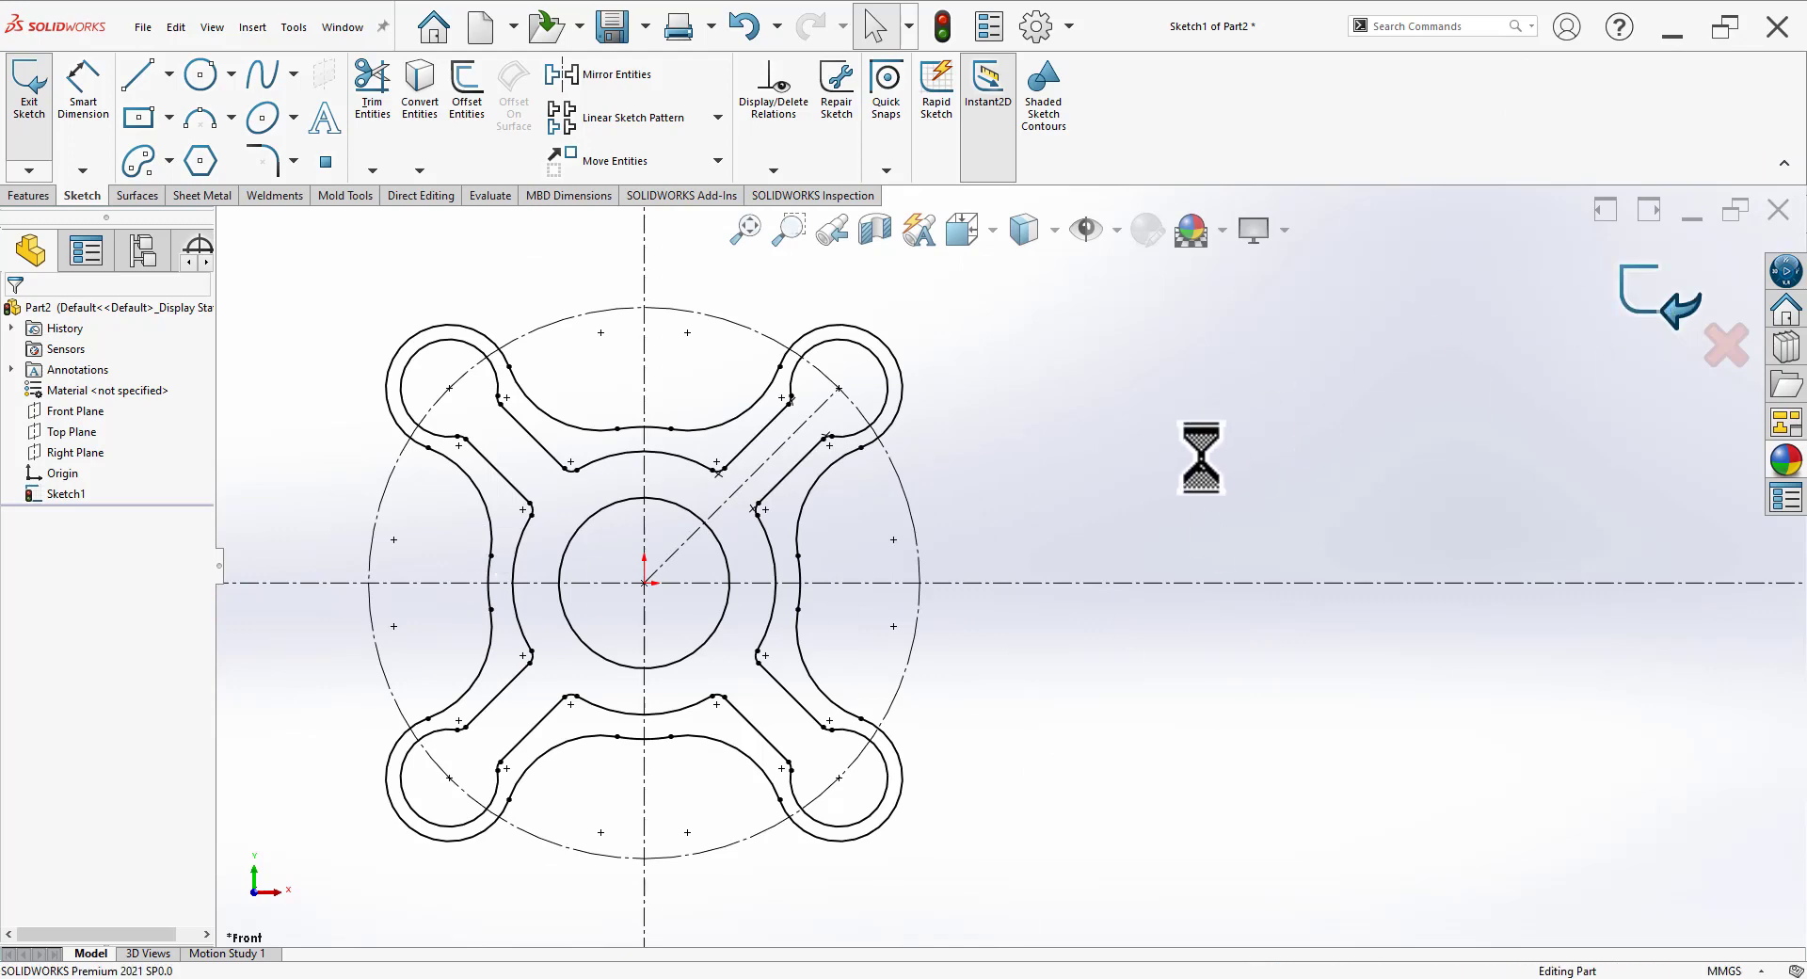
pyautogui.press('space')
# Step: Preview a 5 mm Blind Boss-Extrude of Sketch1's spoked ring region, checking the reference drawing
pyautogui.click(1456, 425)
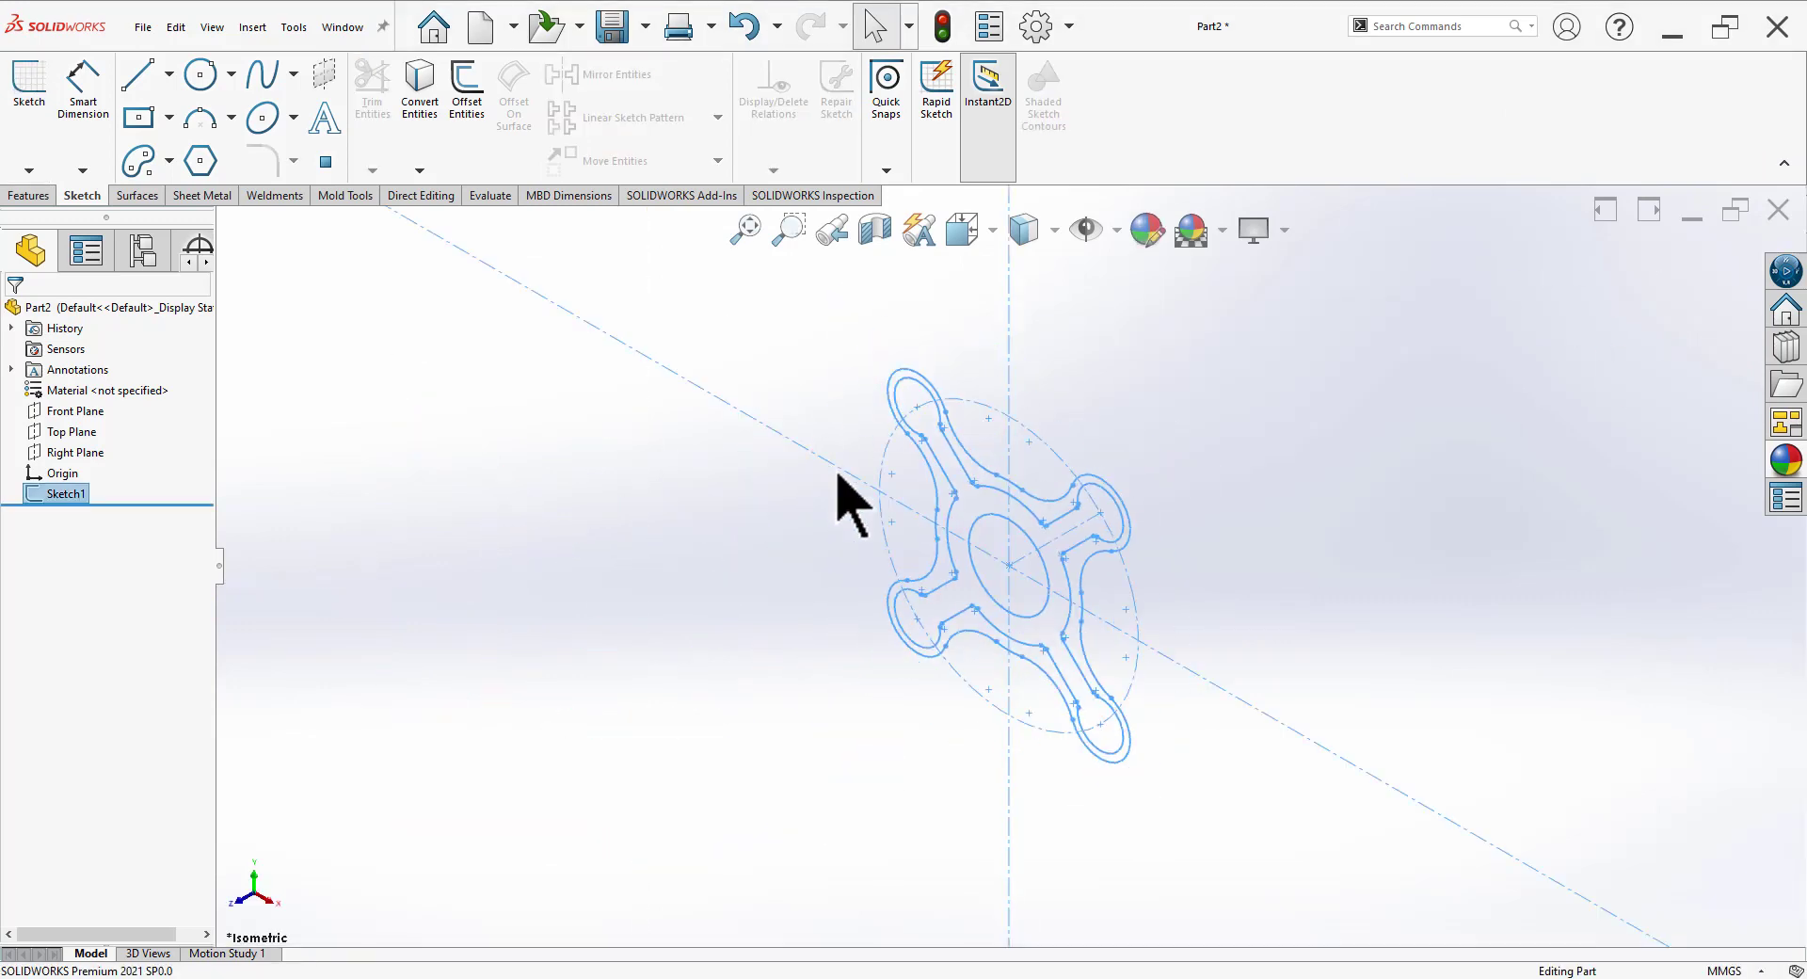
pyautogui.click(33, 198)
pyautogui.click(33, 85)
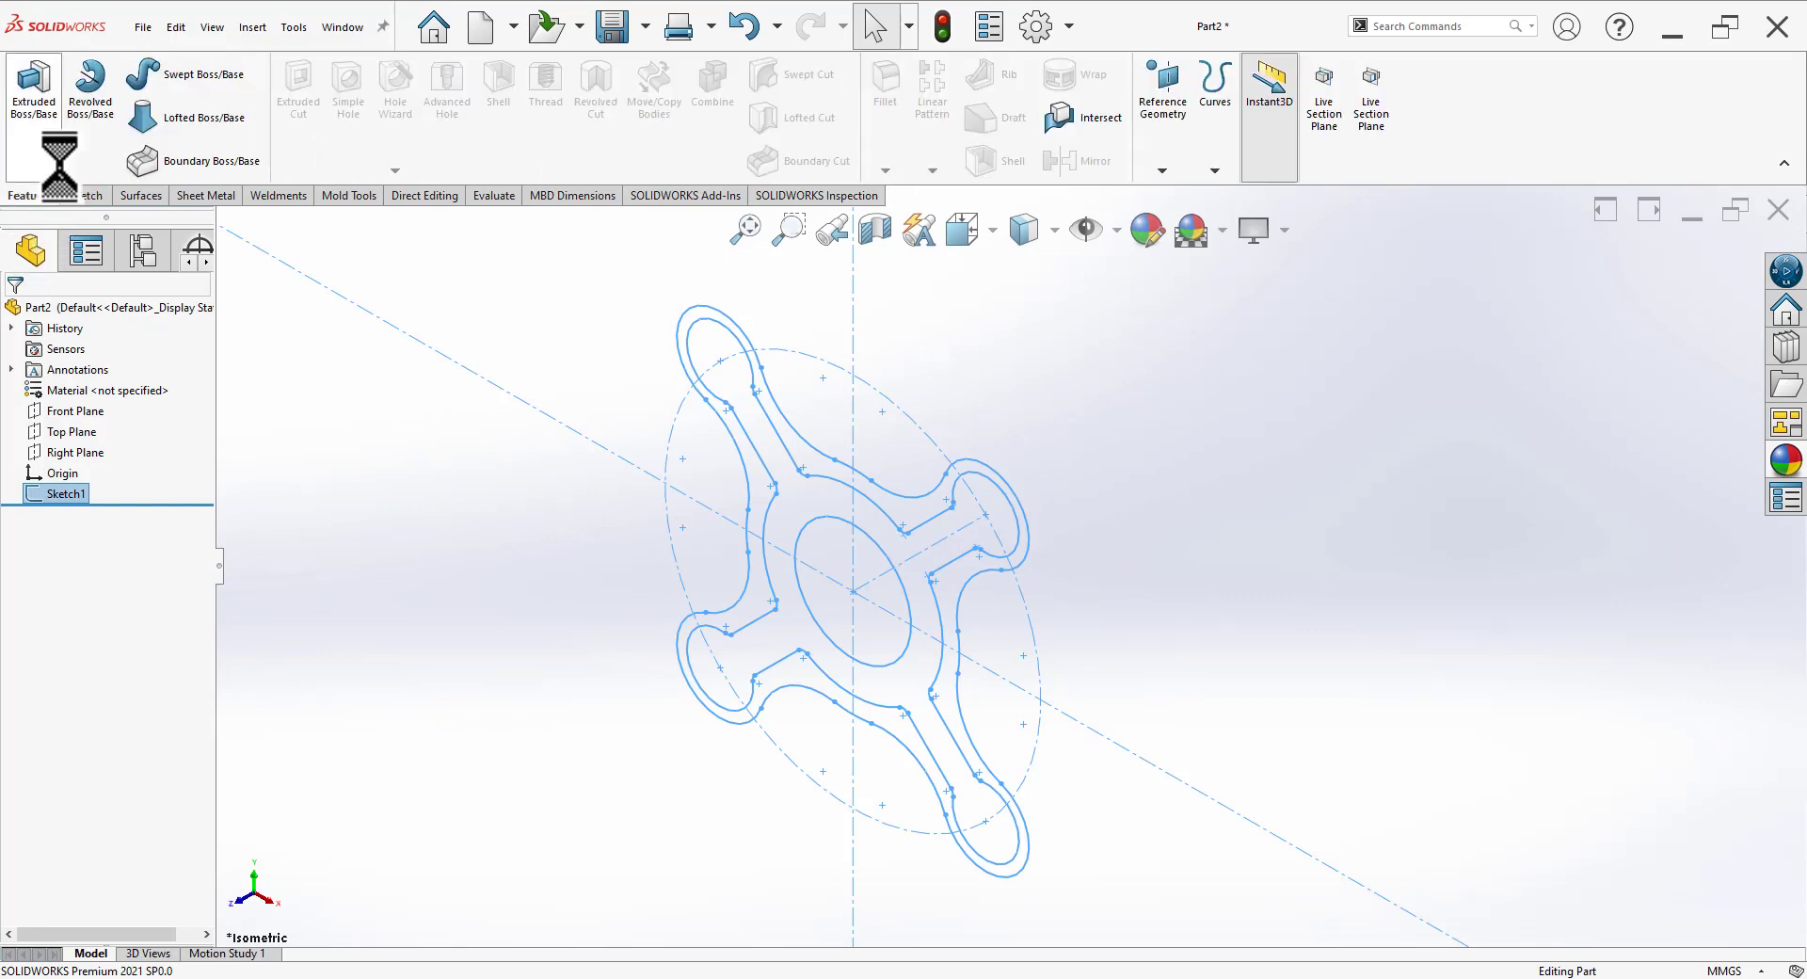
pyautogui.click(866, 619)
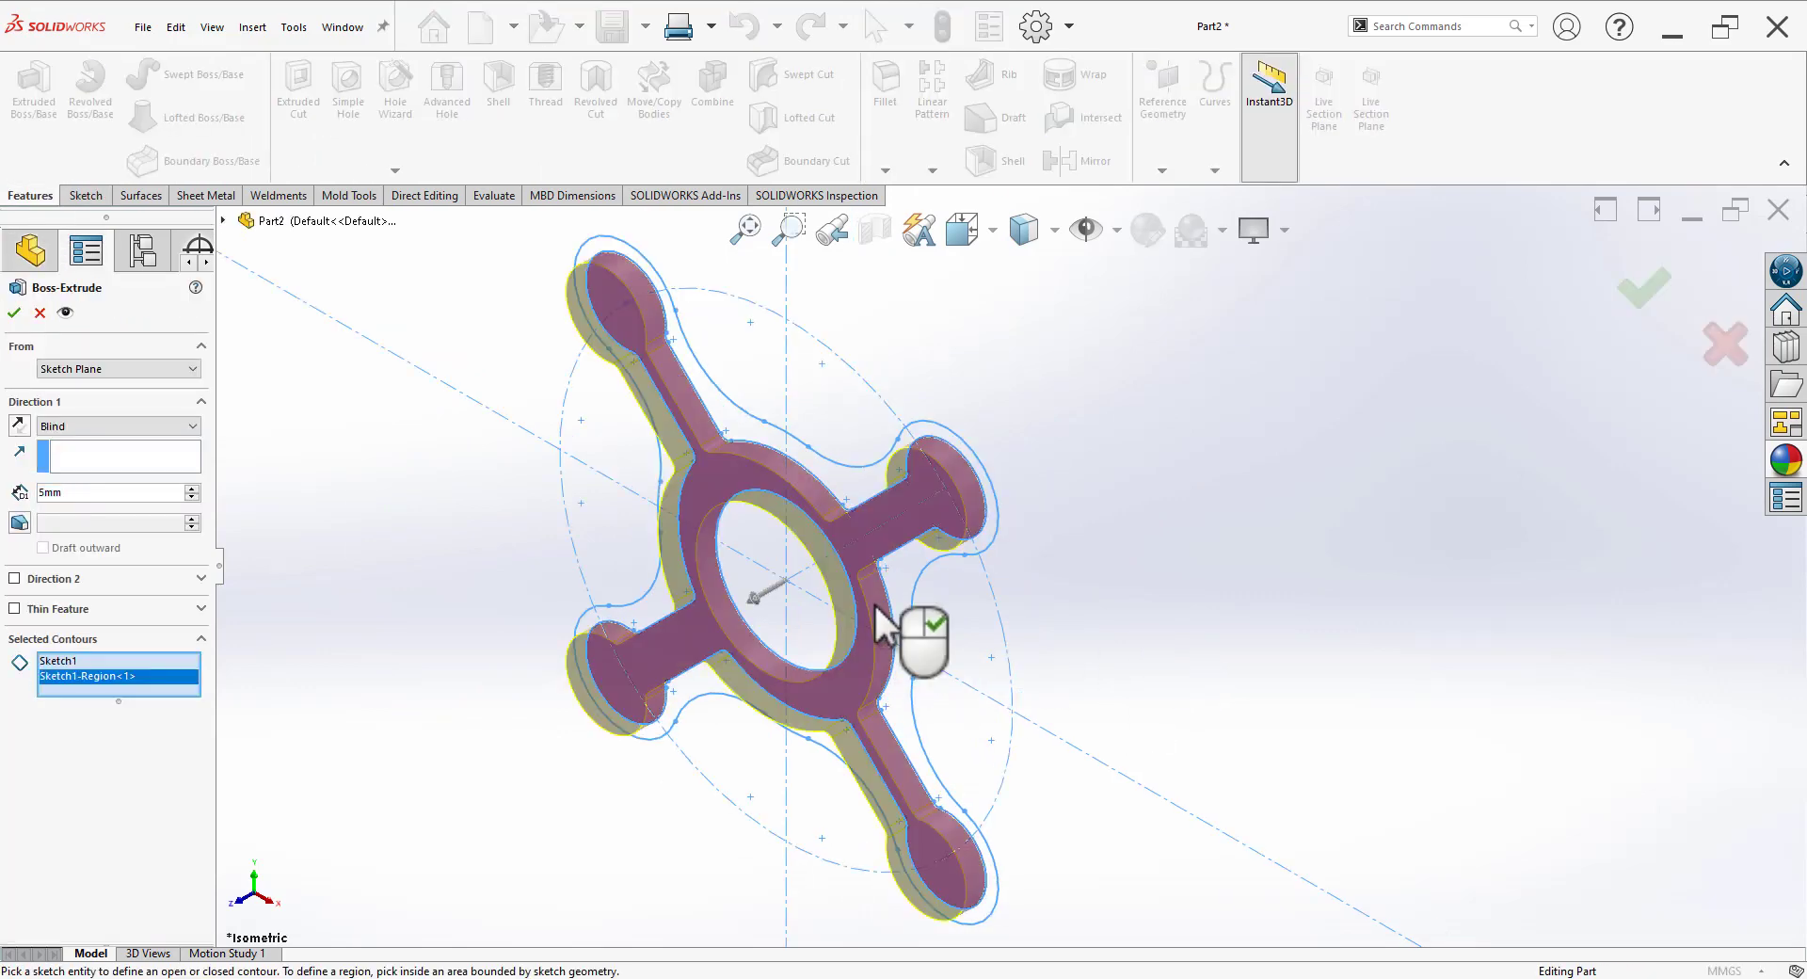
pyautogui.moveTo(880, 622)
pyautogui.mouseDown(button='middle')
pyautogui.moveTo(1014, 595)
pyautogui.moveTo(920, 645)
pyautogui.moveTo(956, 632)
pyautogui.moveTo(955, 649)
pyautogui.mouseUp(button='middle')
pyautogui.hotkey('alt', 'Tab')
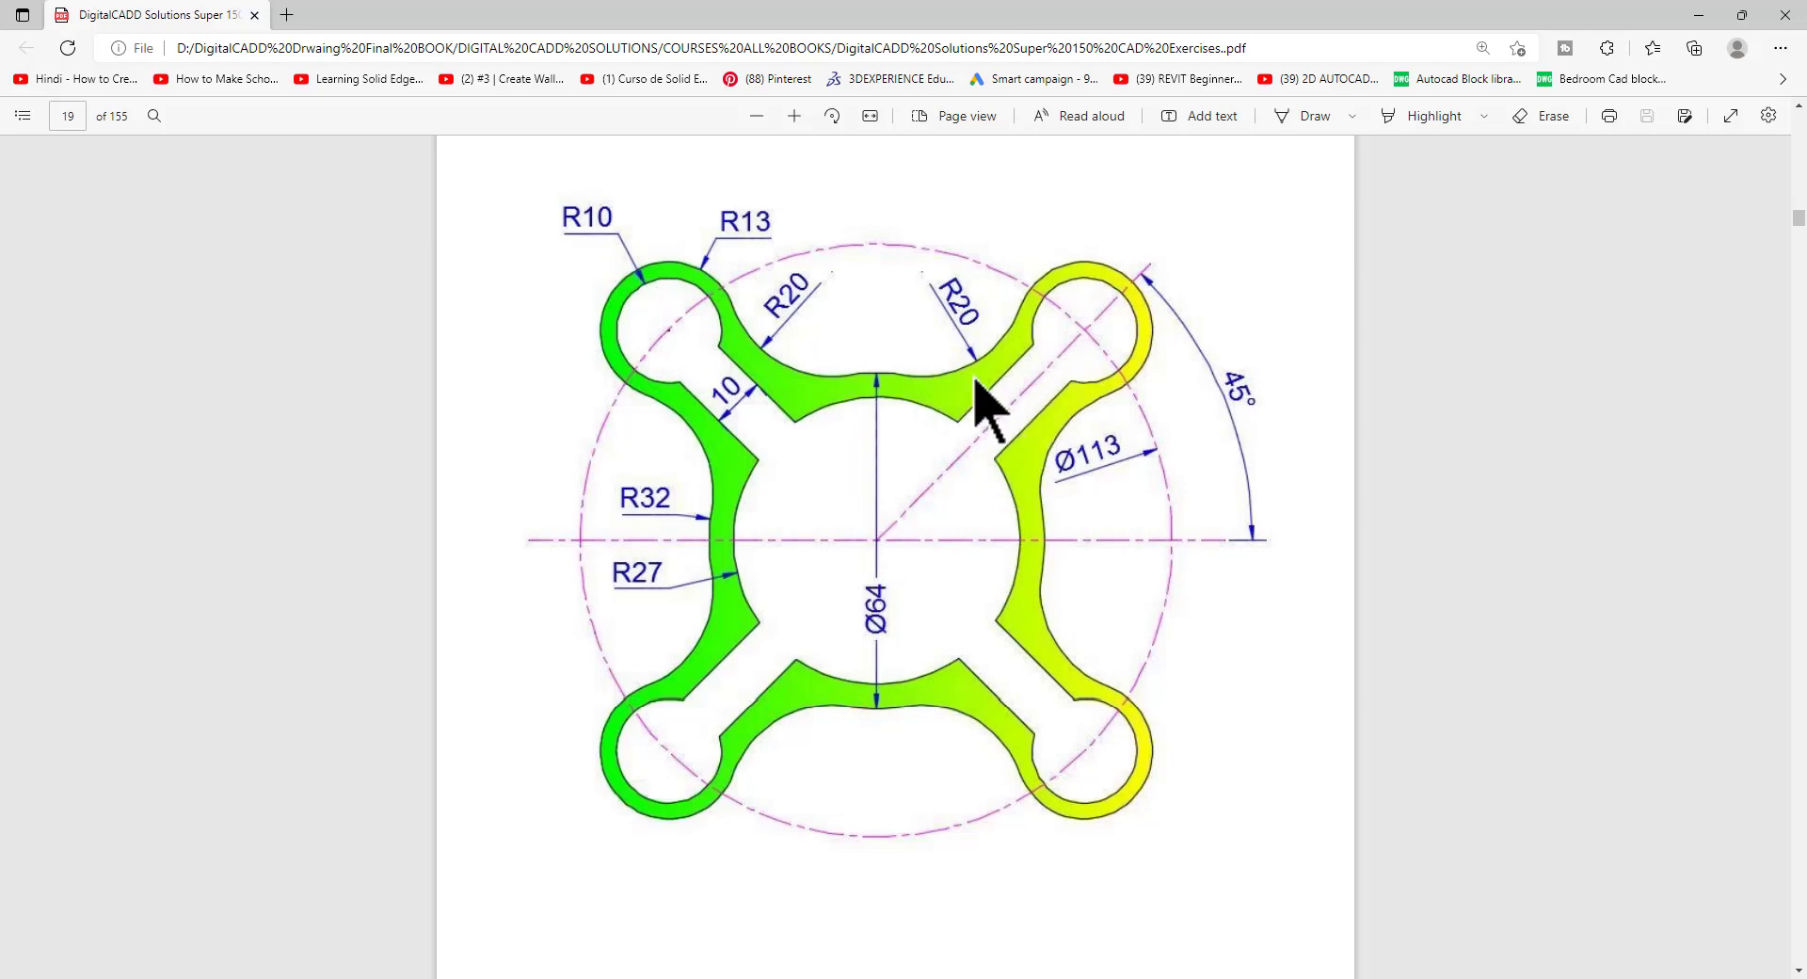
pyautogui.hotkey('alt', 'Tab')
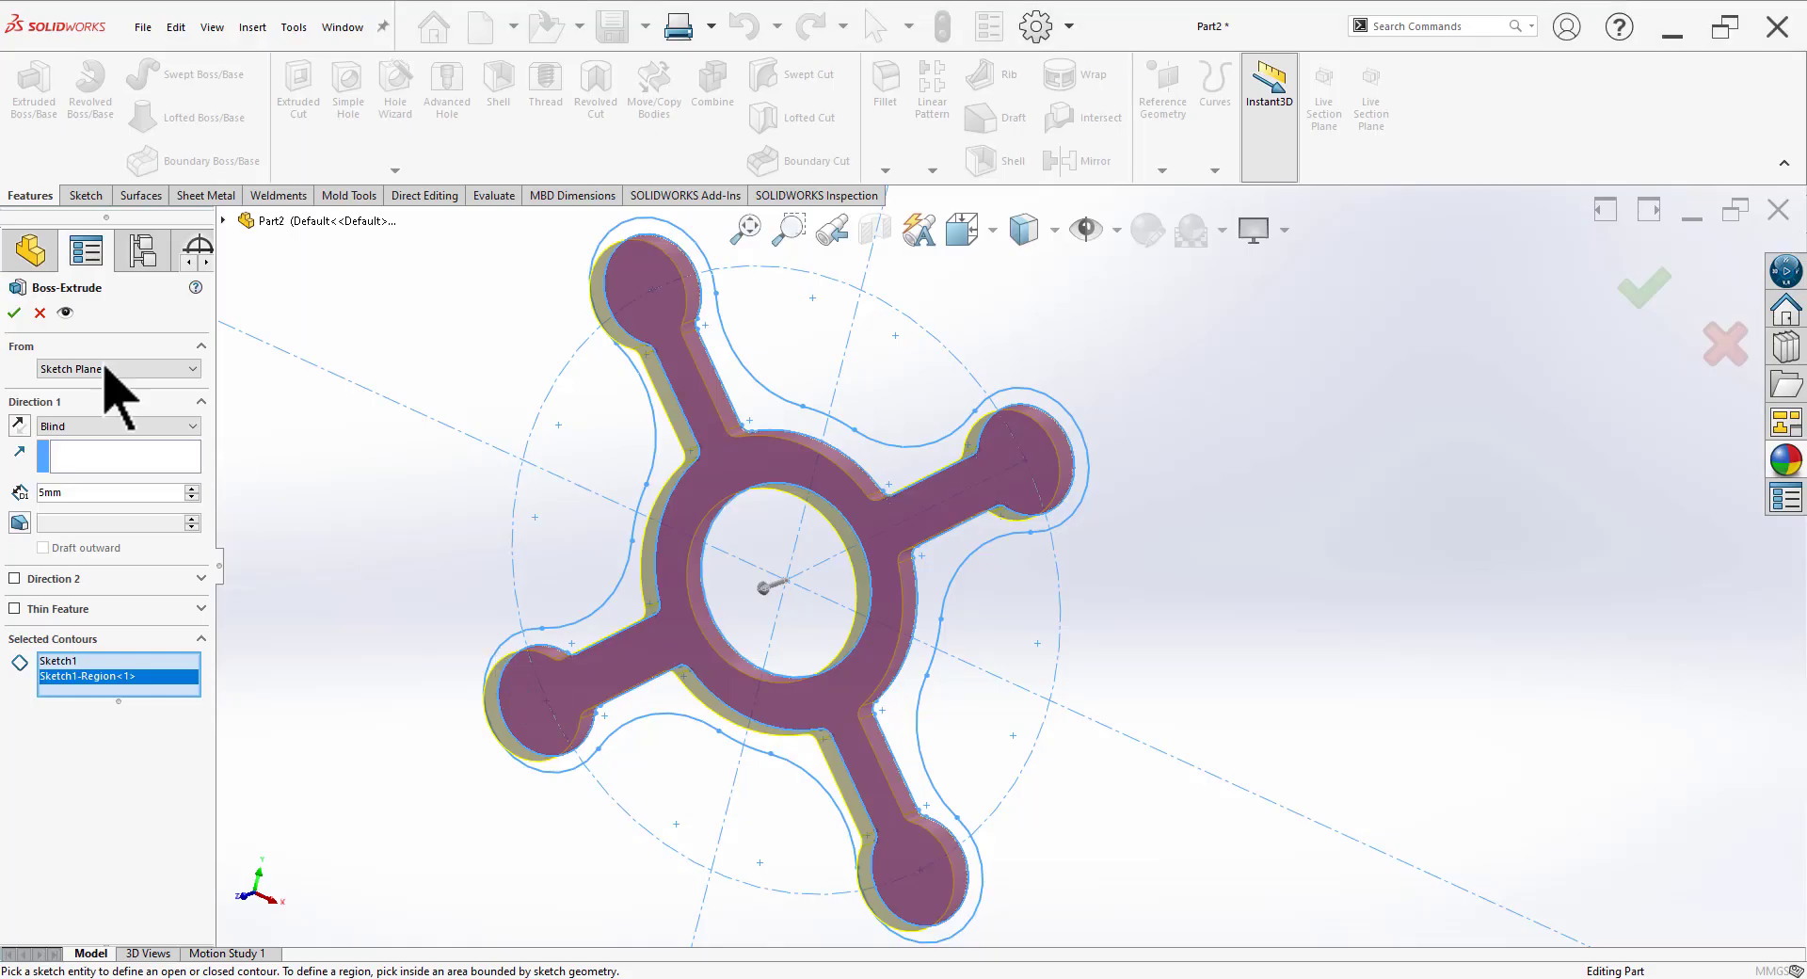
# Step: Cancel the extrusion, delete the 35 mm centre circle from Sketch1, and reselect the sketch
pyautogui.click(48, 310)
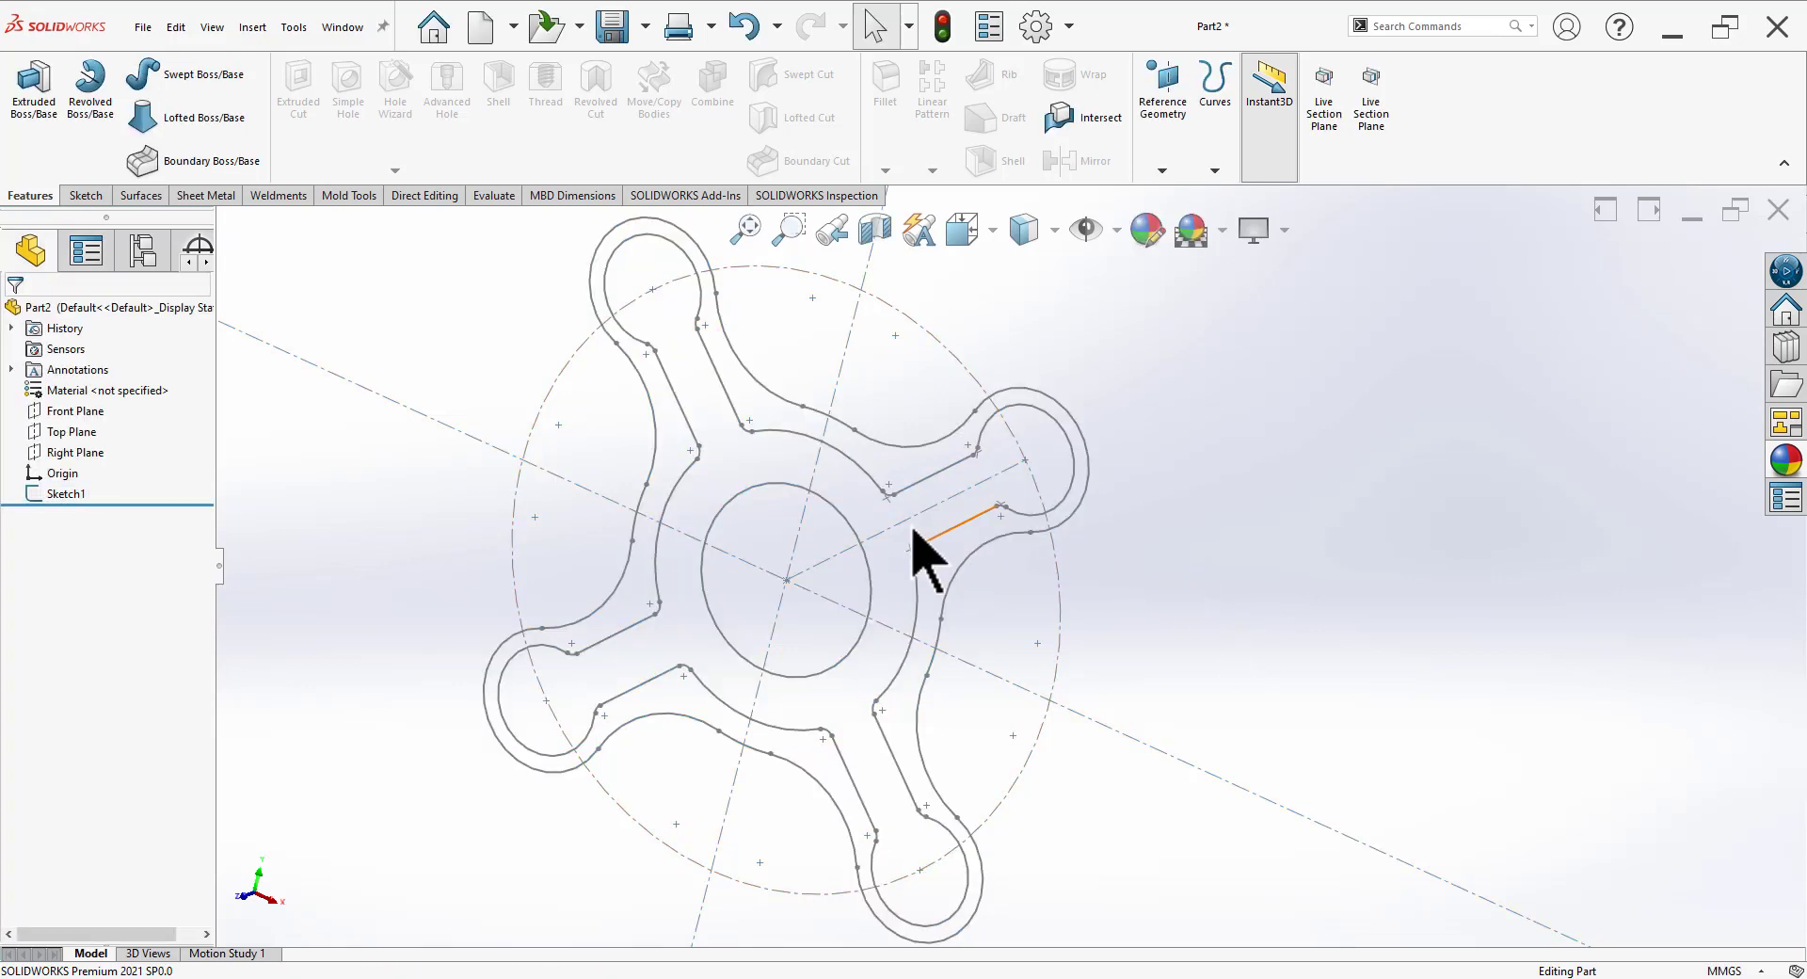
pyautogui.click(859, 536)
pyautogui.click(897, 431)
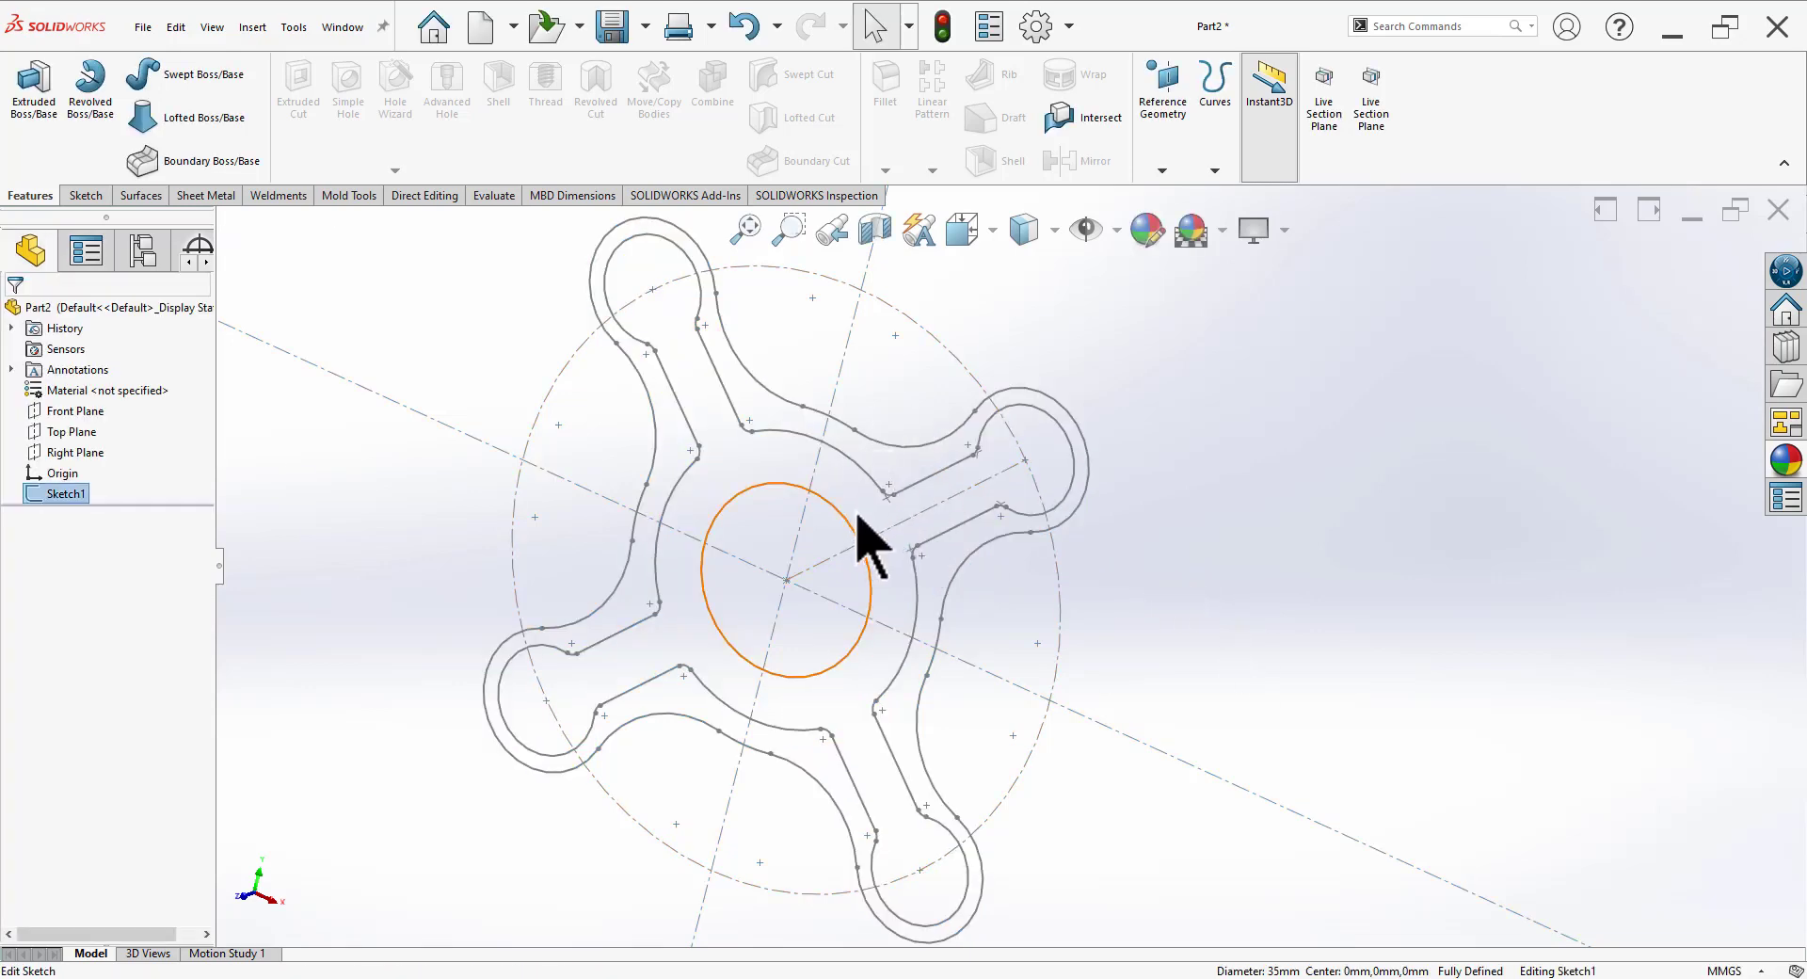
pyautogui.click(841, 518)
pyautogui.press('Delete')
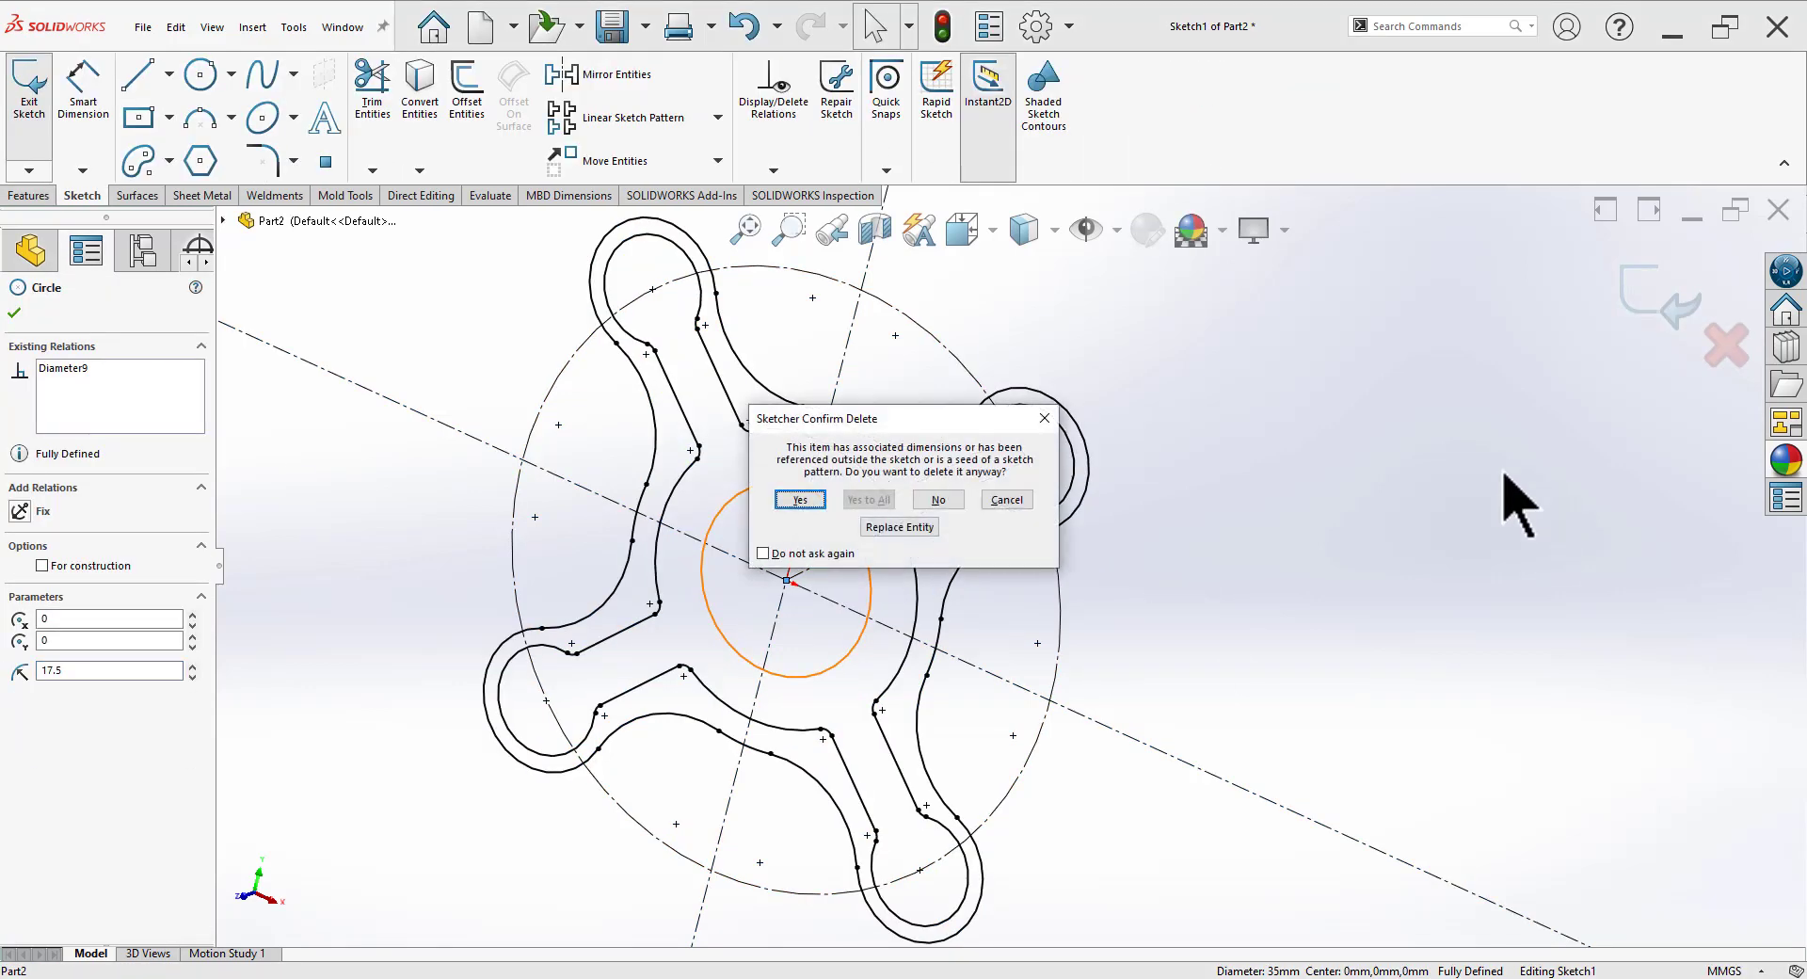
pyautogui.click(799, 500)
pyautogui.click(1652, 301)
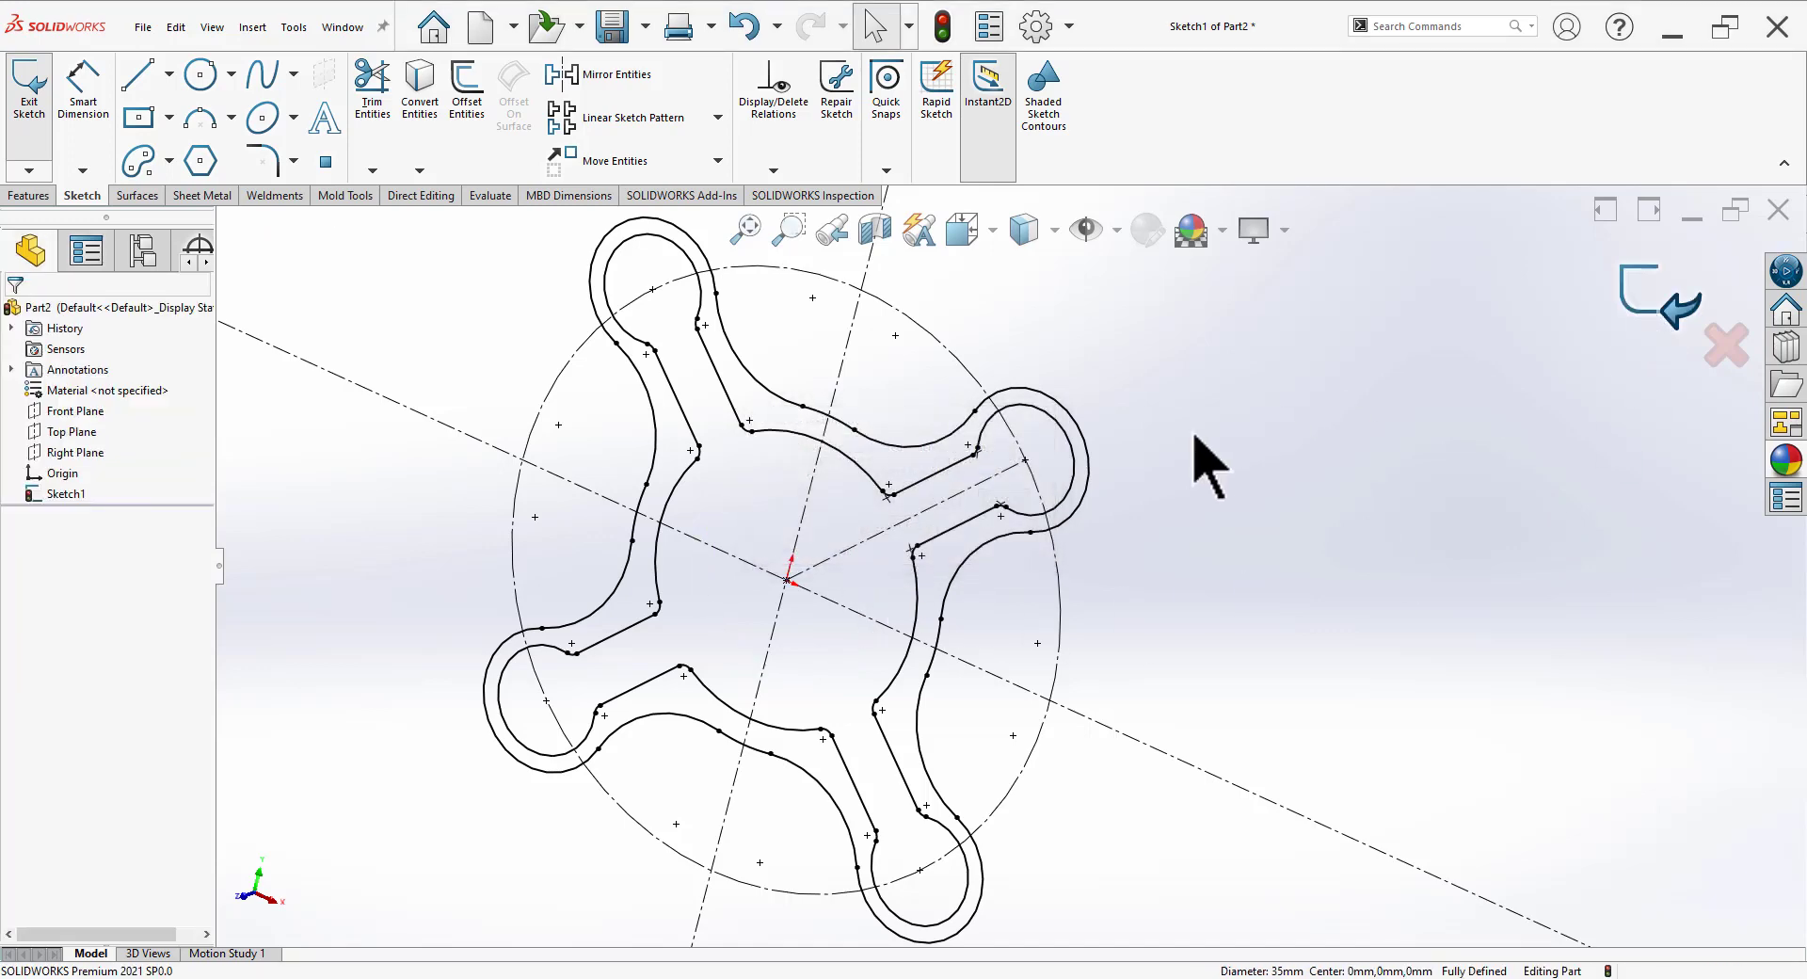
pyautogui.click(42, 492)
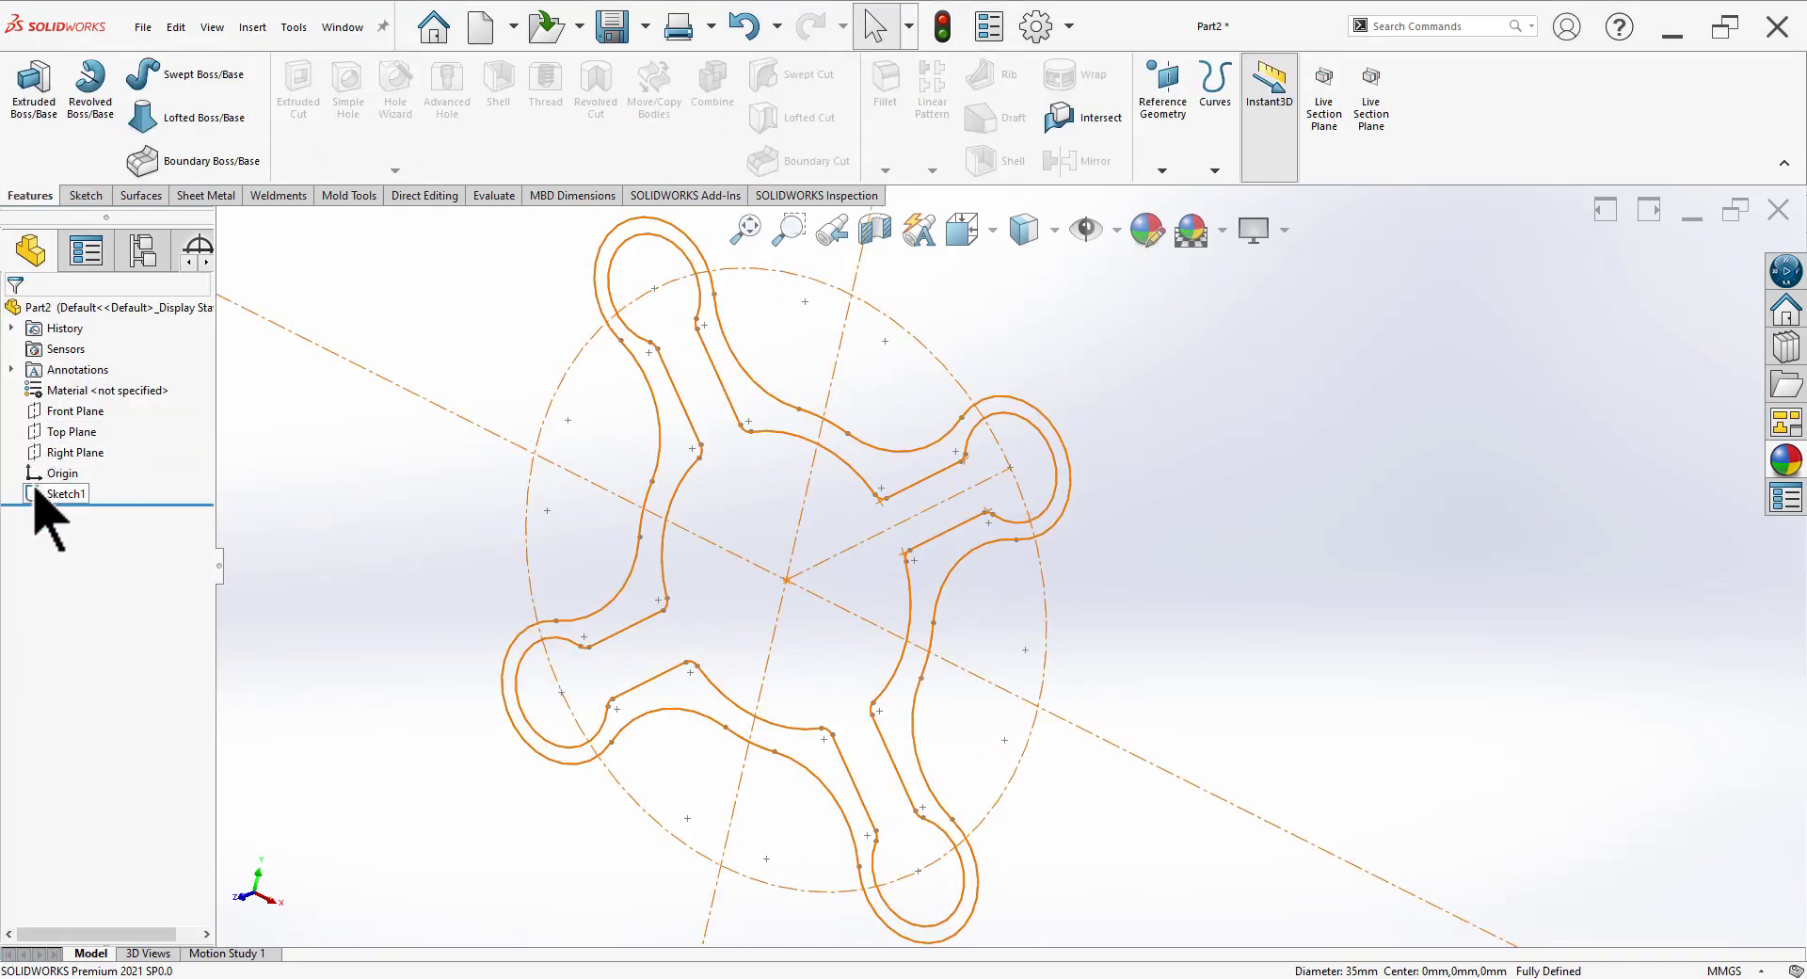
# Step: Extrude Sketch1 to a 10 mm depth with the Mid Plane end condition
pyautogui.click(34, 86)
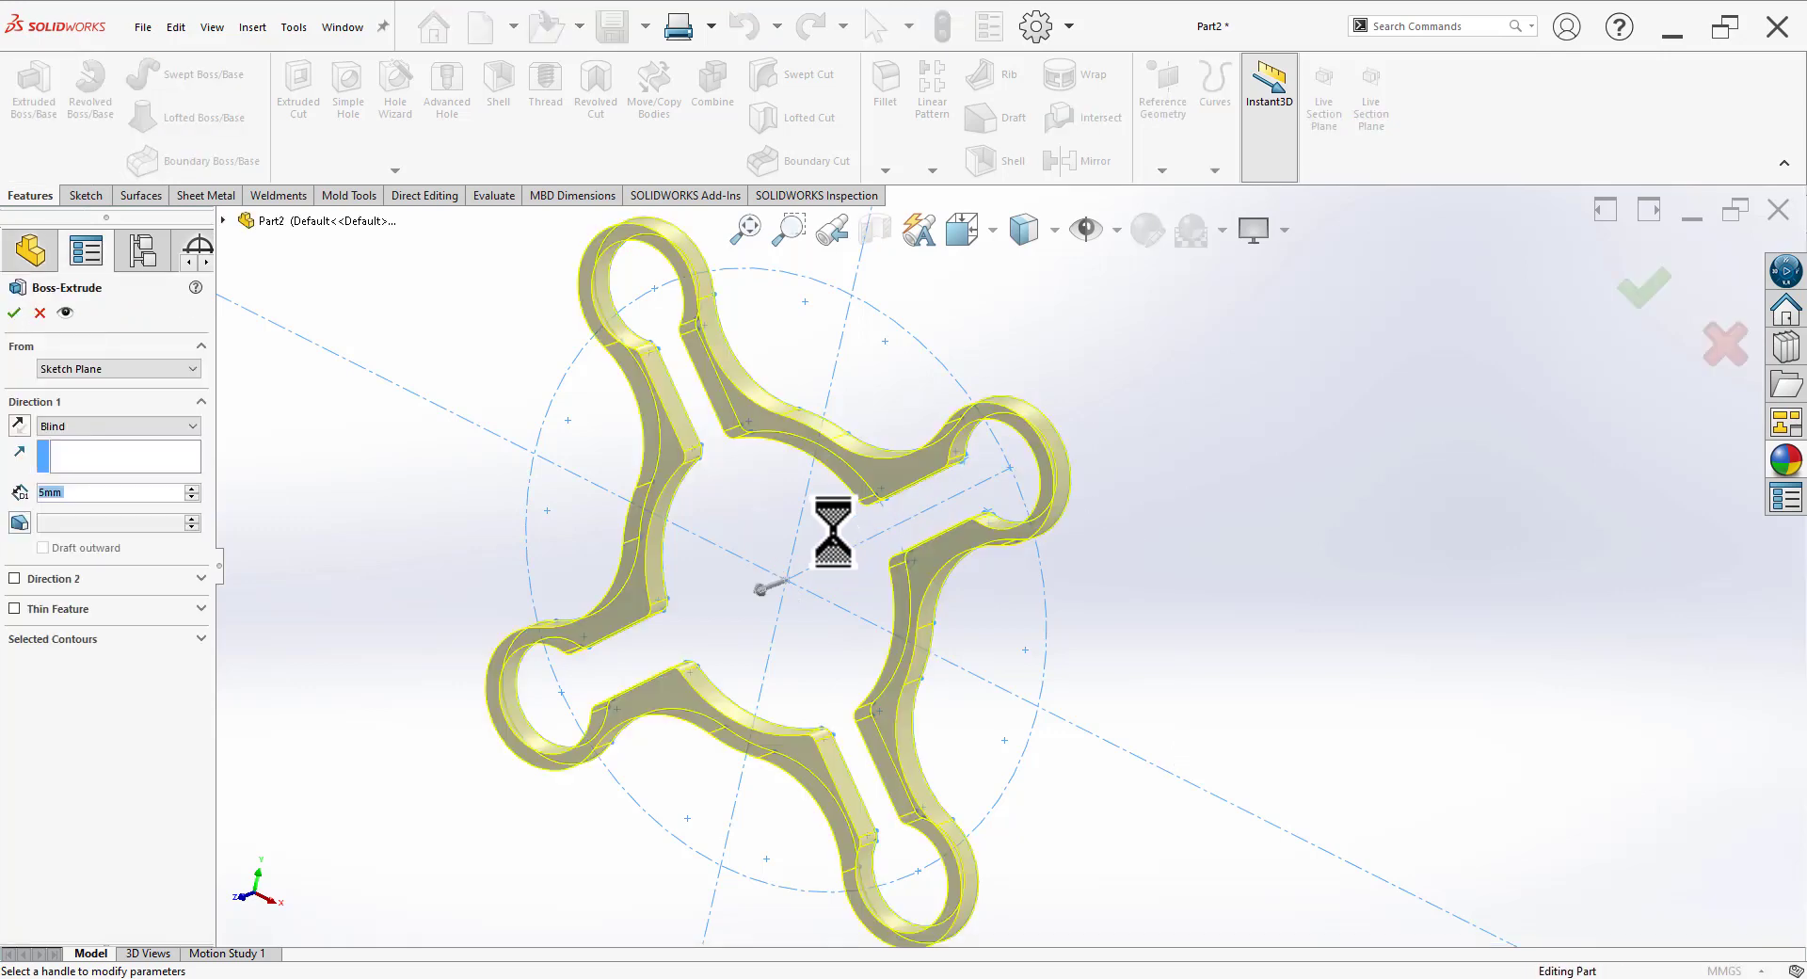
pyautogui.moveTo(835, 530)
pyautogui.mouseDown(button='middle')
pyautogui.moveTo(923, 466)
pyautogui.moveTo(828, 584)
pyautogui.mouseUp(button='middle')
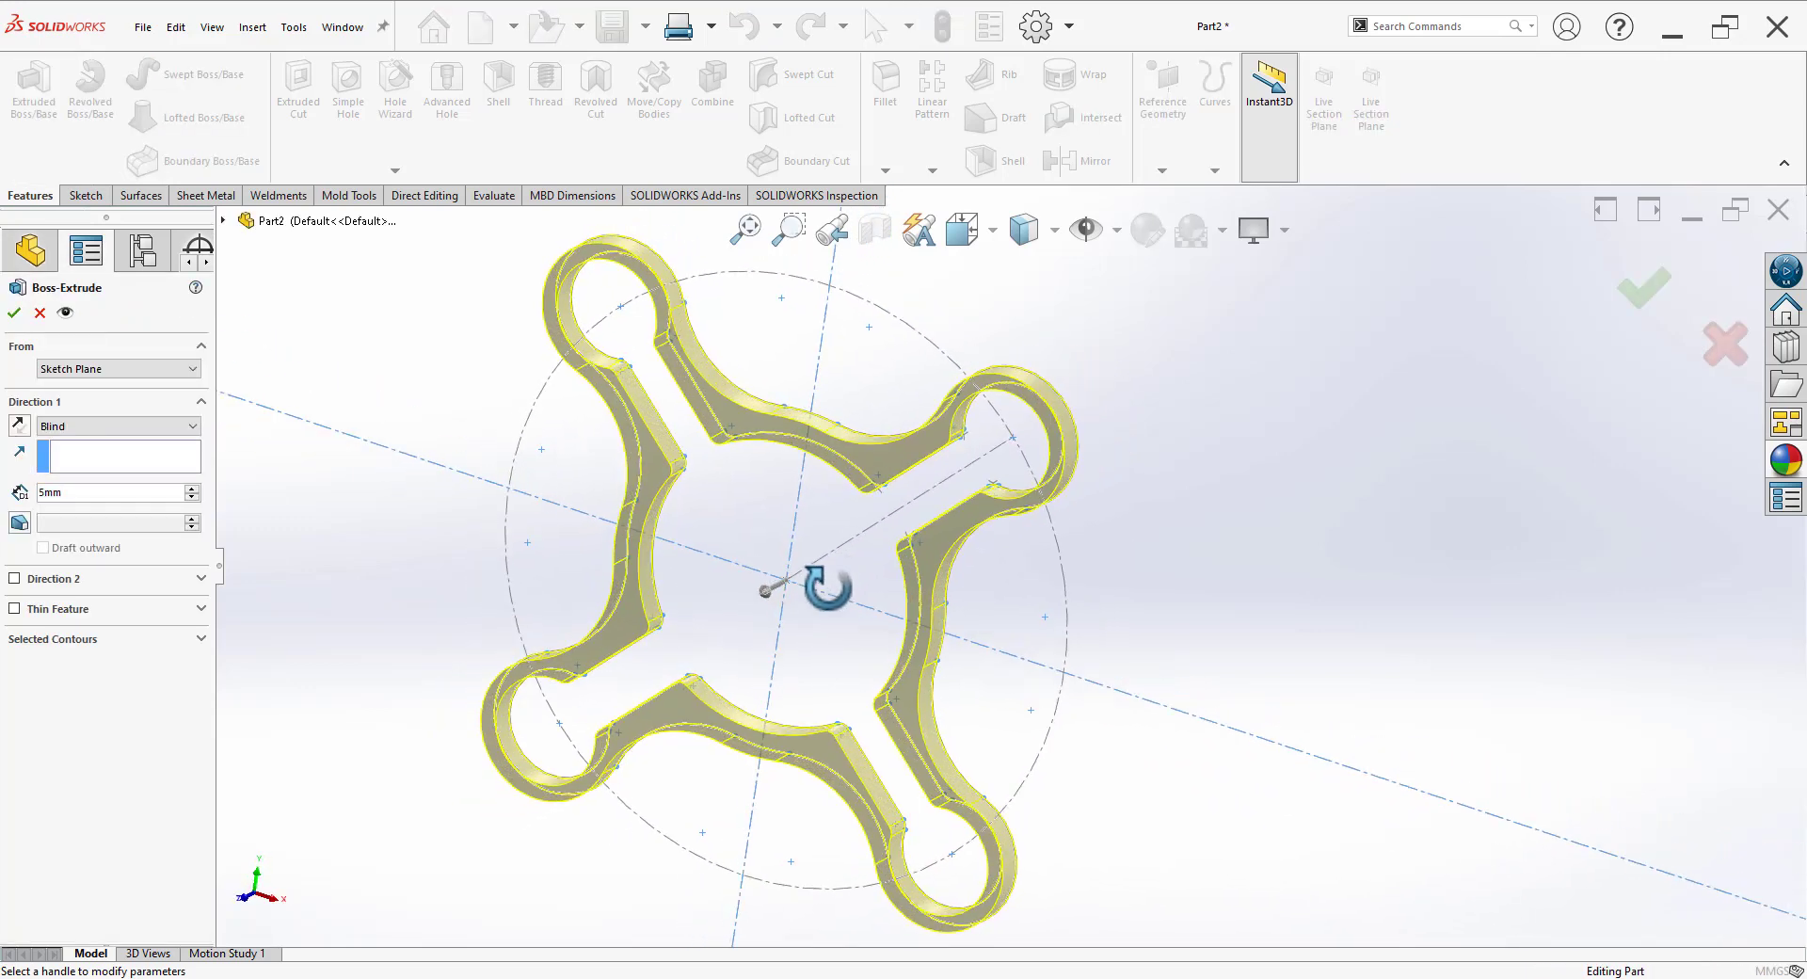
pyautogui.doubleClick(70, 494)
pyautogui.write('10')
pyautogui.press('Return')
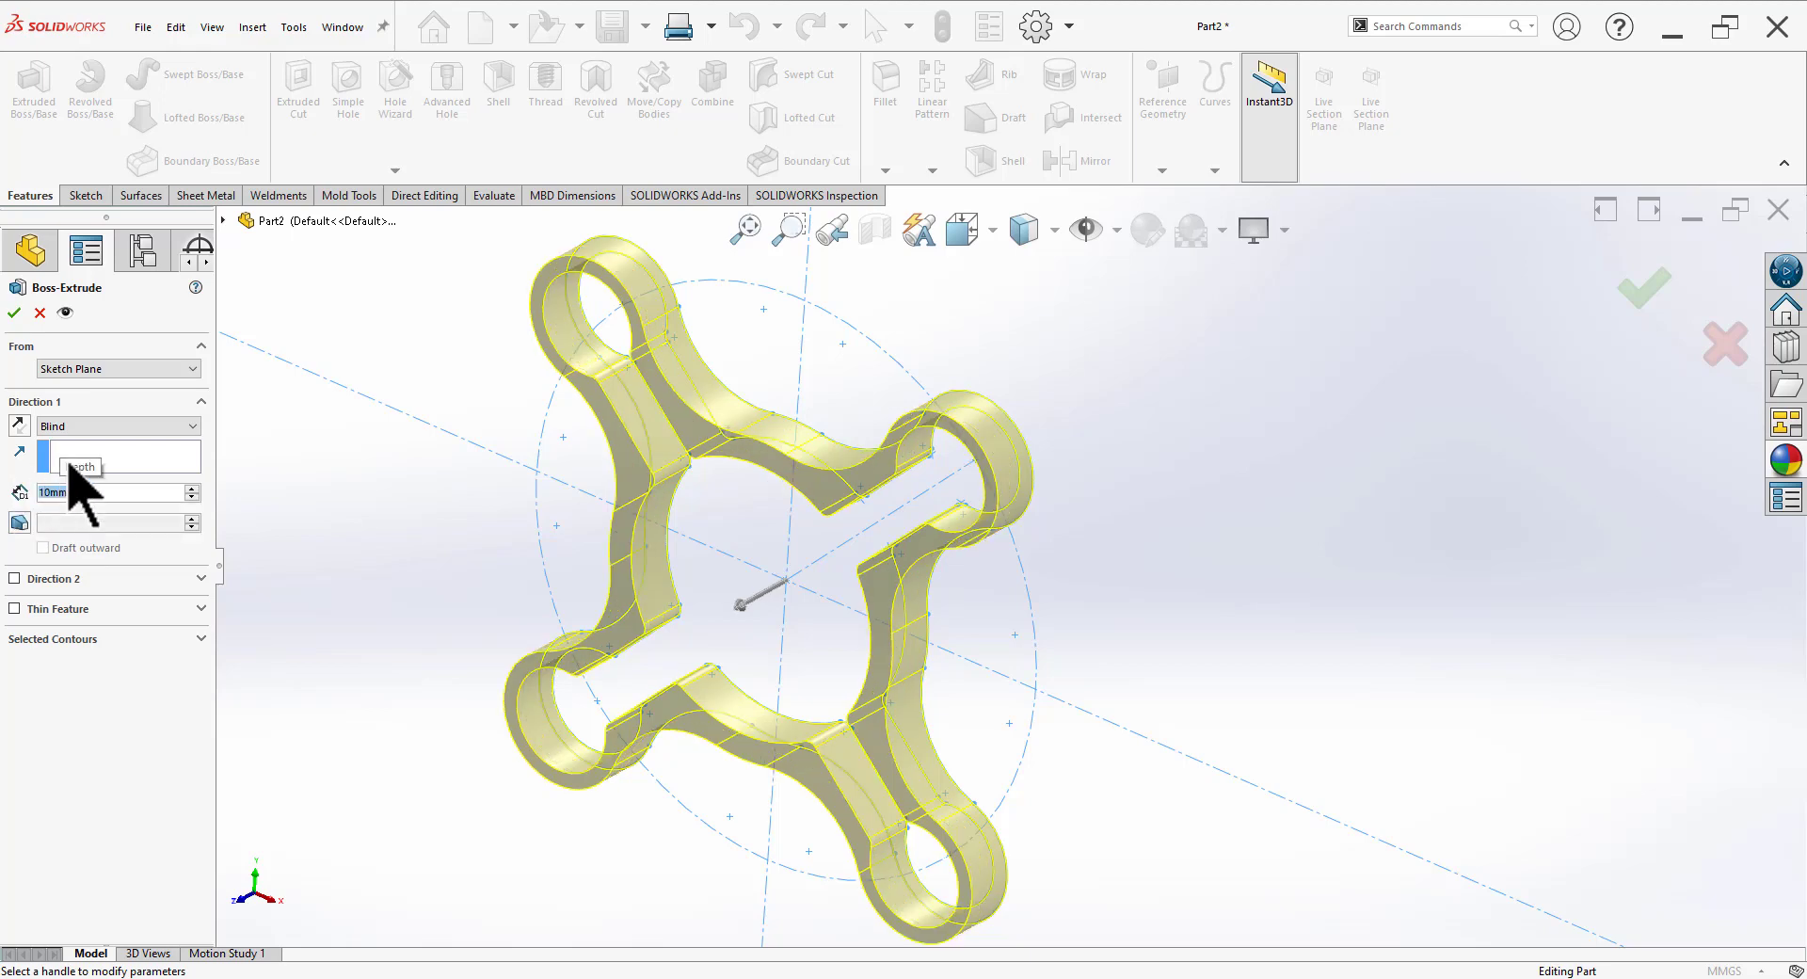
pyautogui.click(80, 426)
pyautogui.click(84, 503)
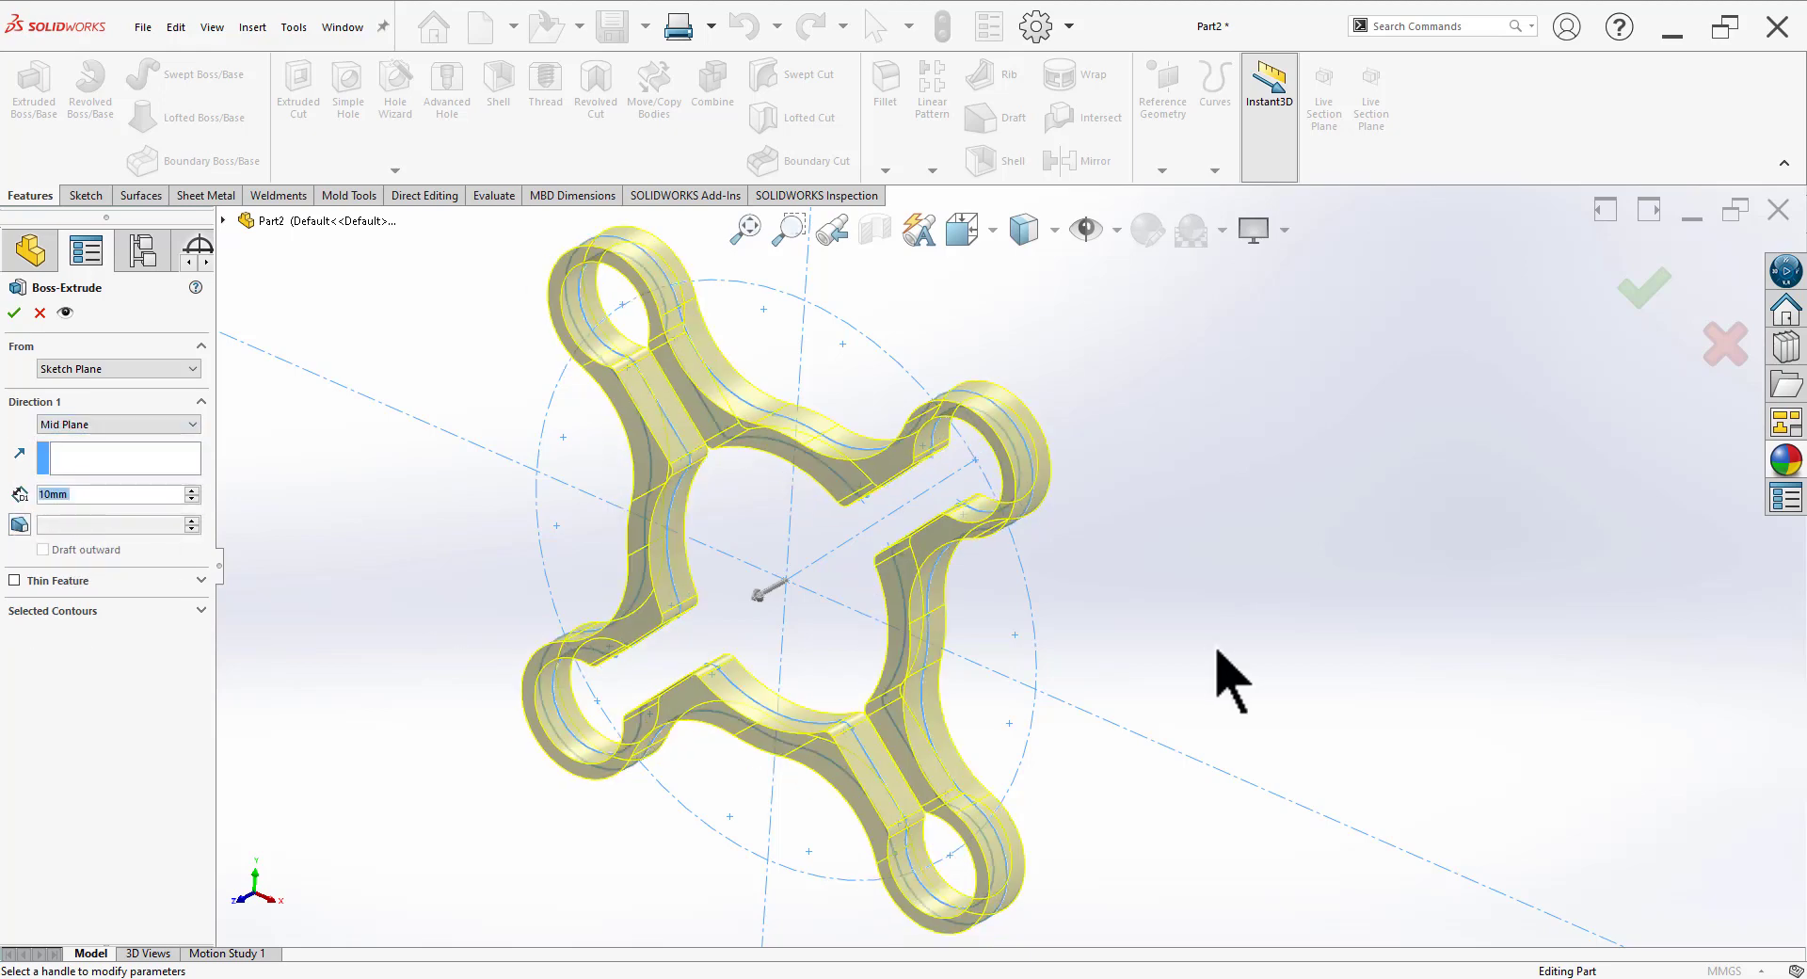
pyautogui.moveTo(1217, 649)
pyautogui.mouseDown(button='middle')
pyautogui.moveTo(1295, 537)
pyautogui.moveTo(1220, 651)
pyautogui.moveTo(1283, 569)
pyautogui.moveTo(1262, 606)
pyautogui.mouseUp(button='middle')
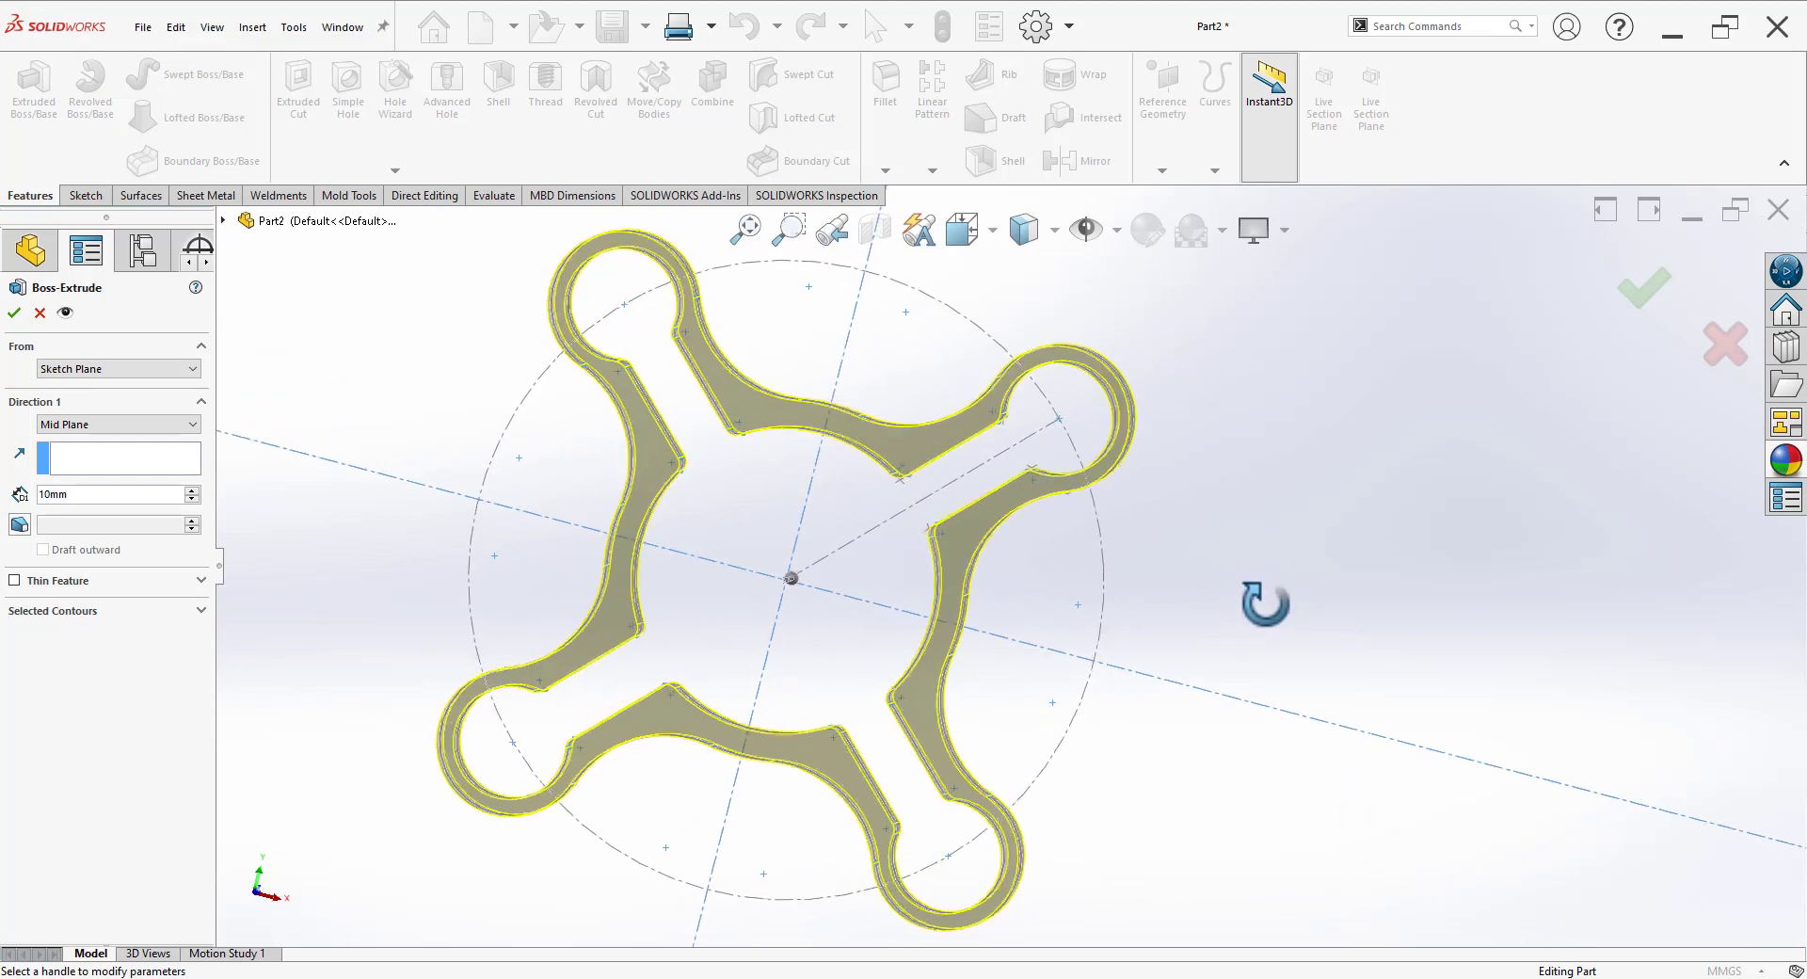
pyautogui.click(14, 313)
pyautogui.scroll(3, 1063, 678)
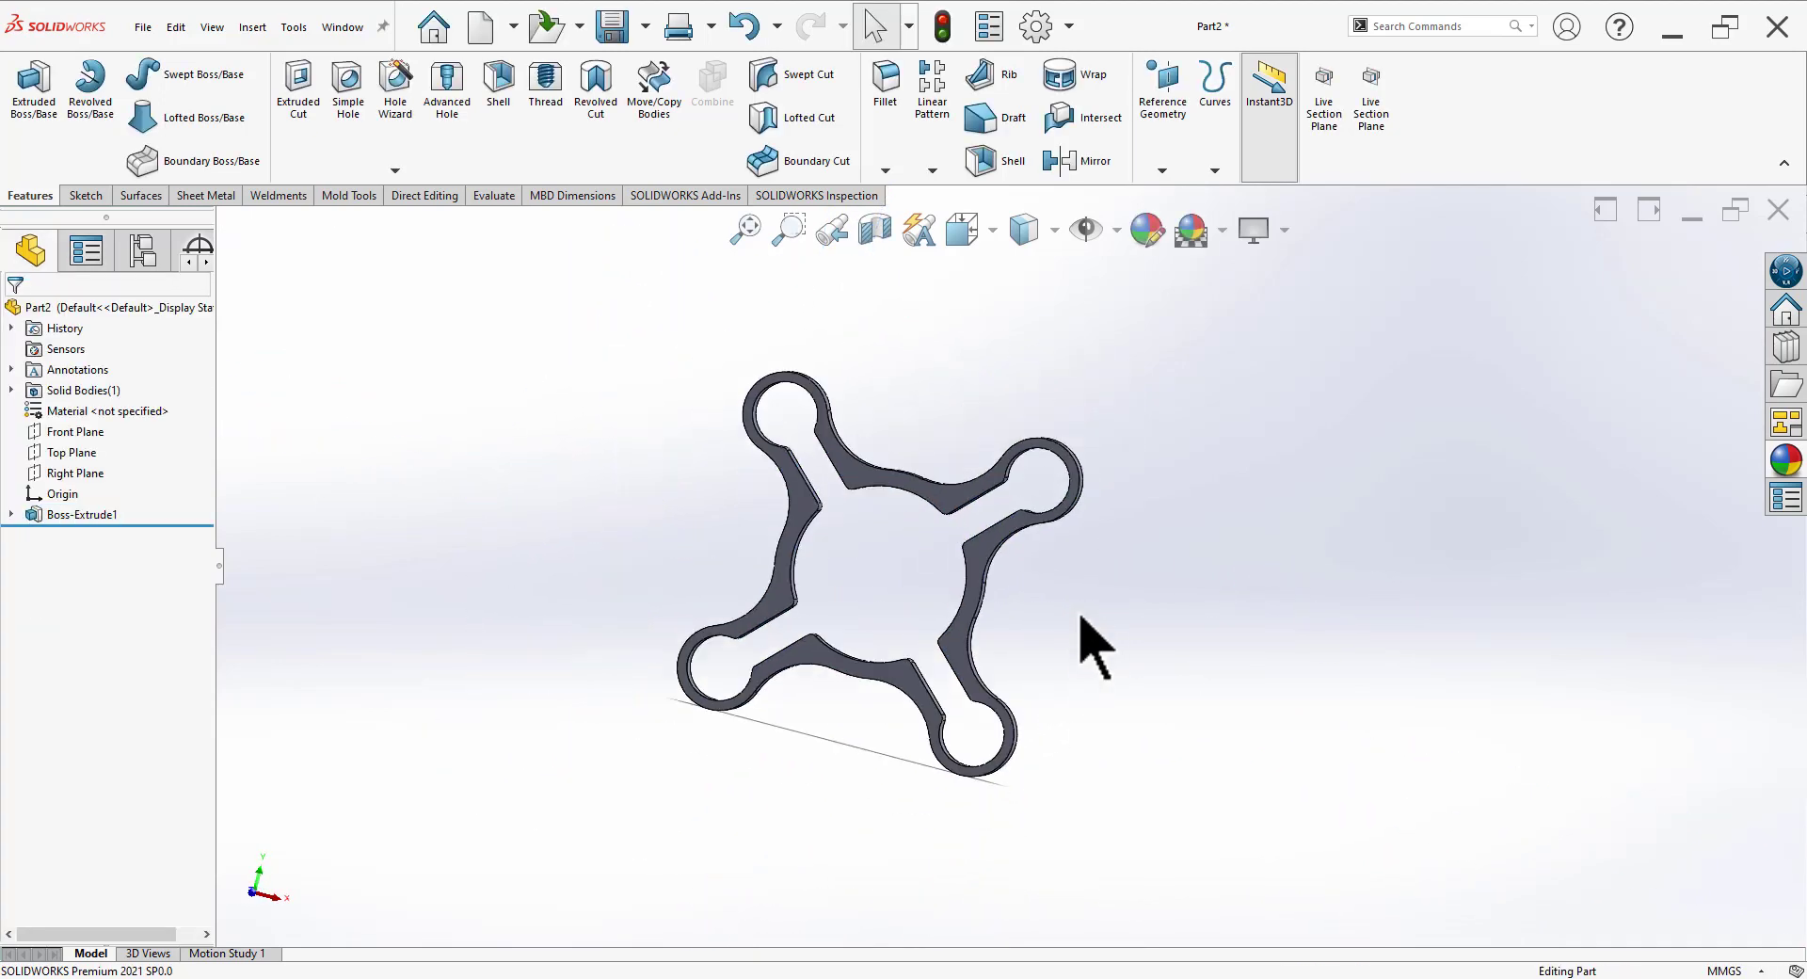
pyautogui.moveTo(1090, 638)
pyautogui.mouseDown(button='middle')
pyautogui.moveTo(1209, 652)
pyautogui.moveTo(1008, 828)
pyautogui.moveTo(936, 960)
pyautogui.moveTo(664, 962)
pyautogui.moveTo(1057, 827)
pyautogui.moveTo(1089, 666)
pyautogui.mouseUp(button='middle')
pyautogui.scroll(-3, 1092, 649)
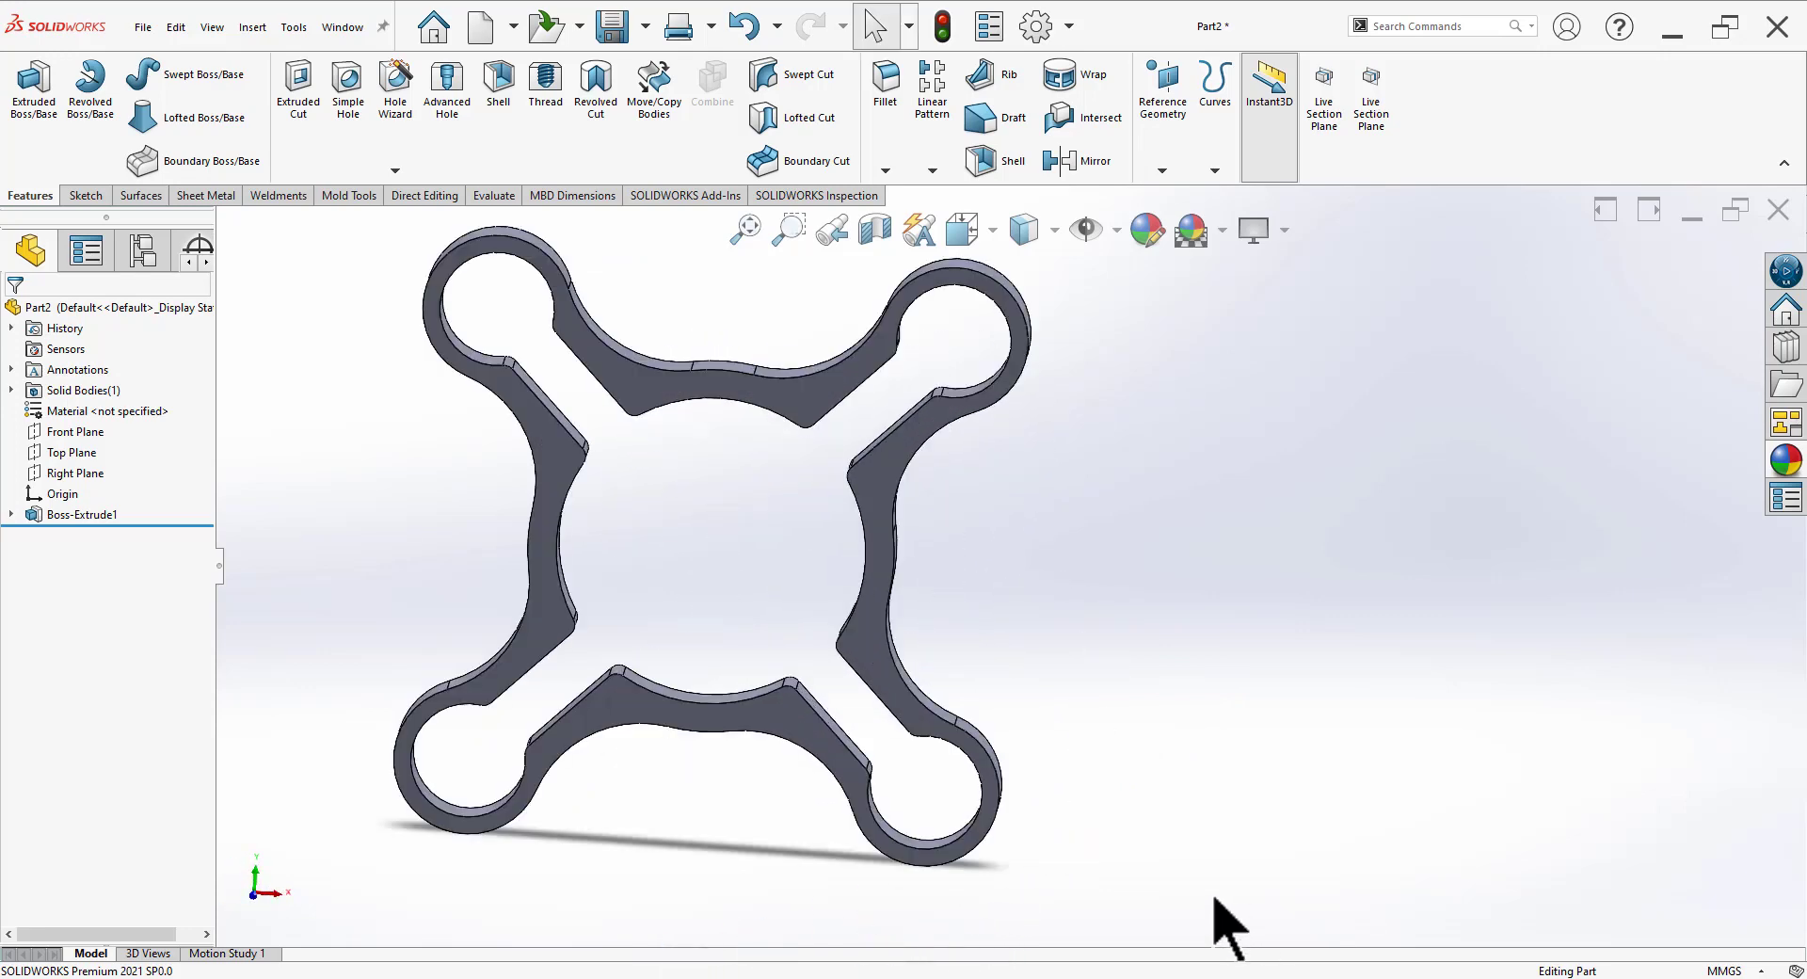
pyautogui.moveTo(952, 702)
pyautogui.mouseDown(button='middle')
pyautogui.moveTo(790, 718)
pyautogui.moveTo(791, 847)
pyautogui.mouseUp(button='middle')
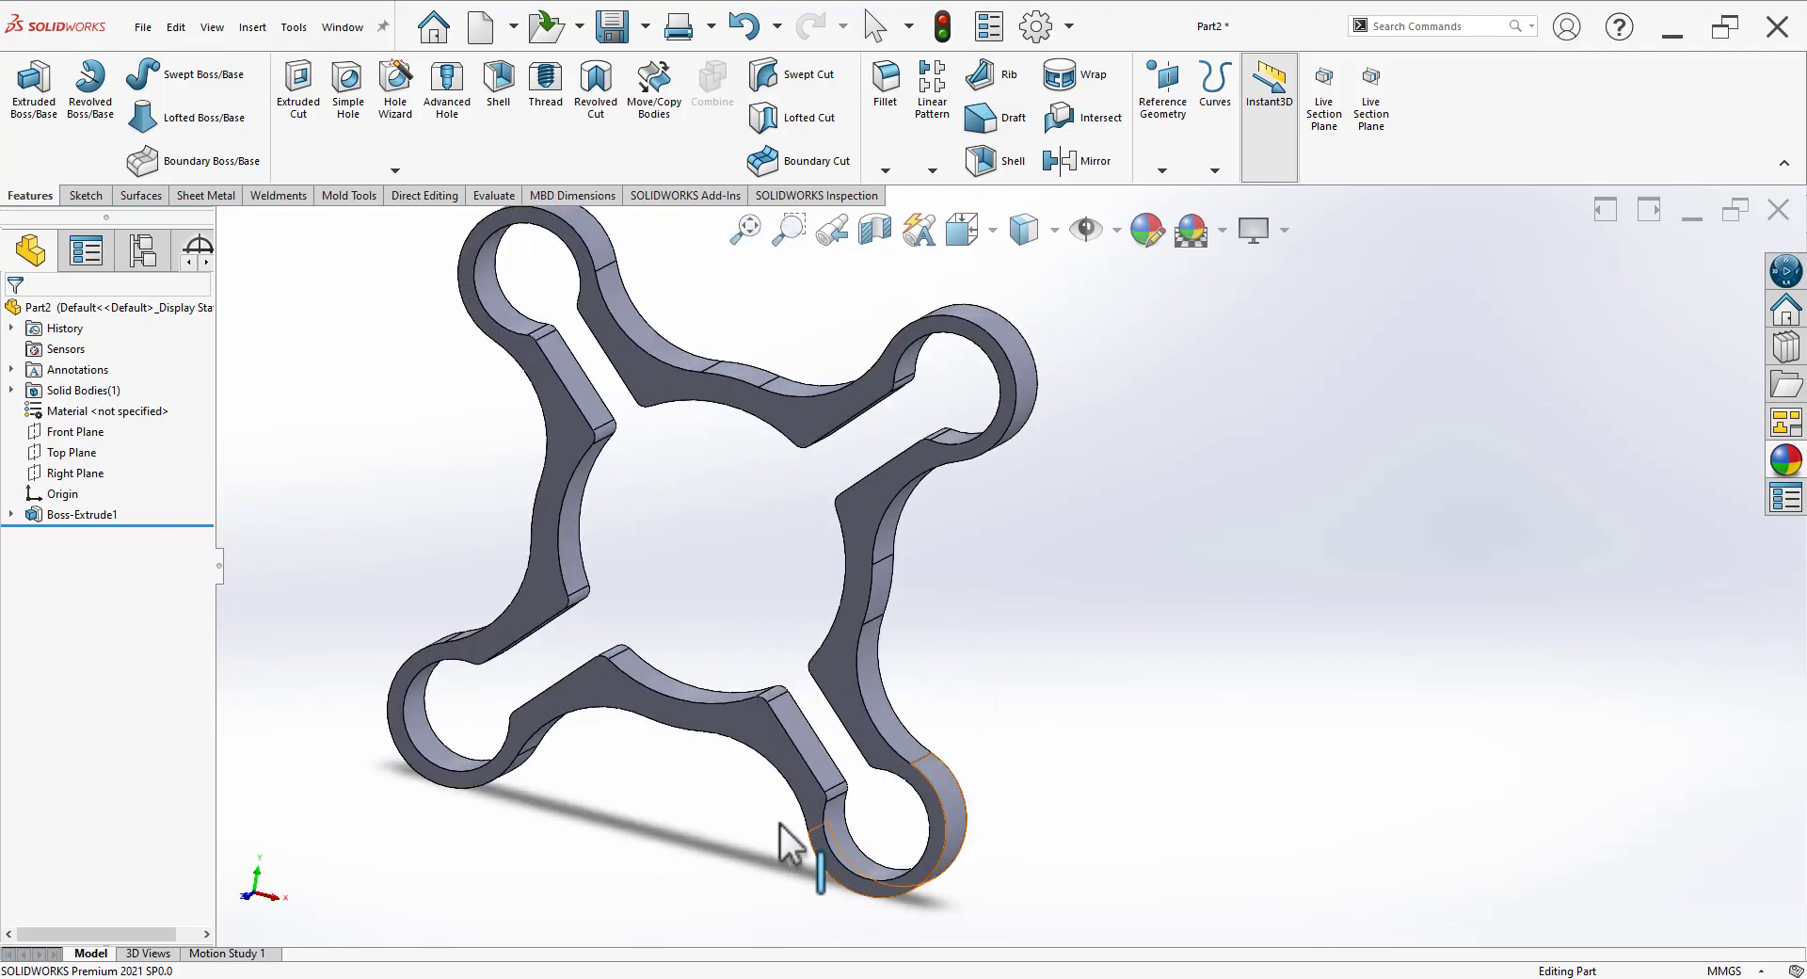
pyautogui.hotkey('alt', 'Tab')
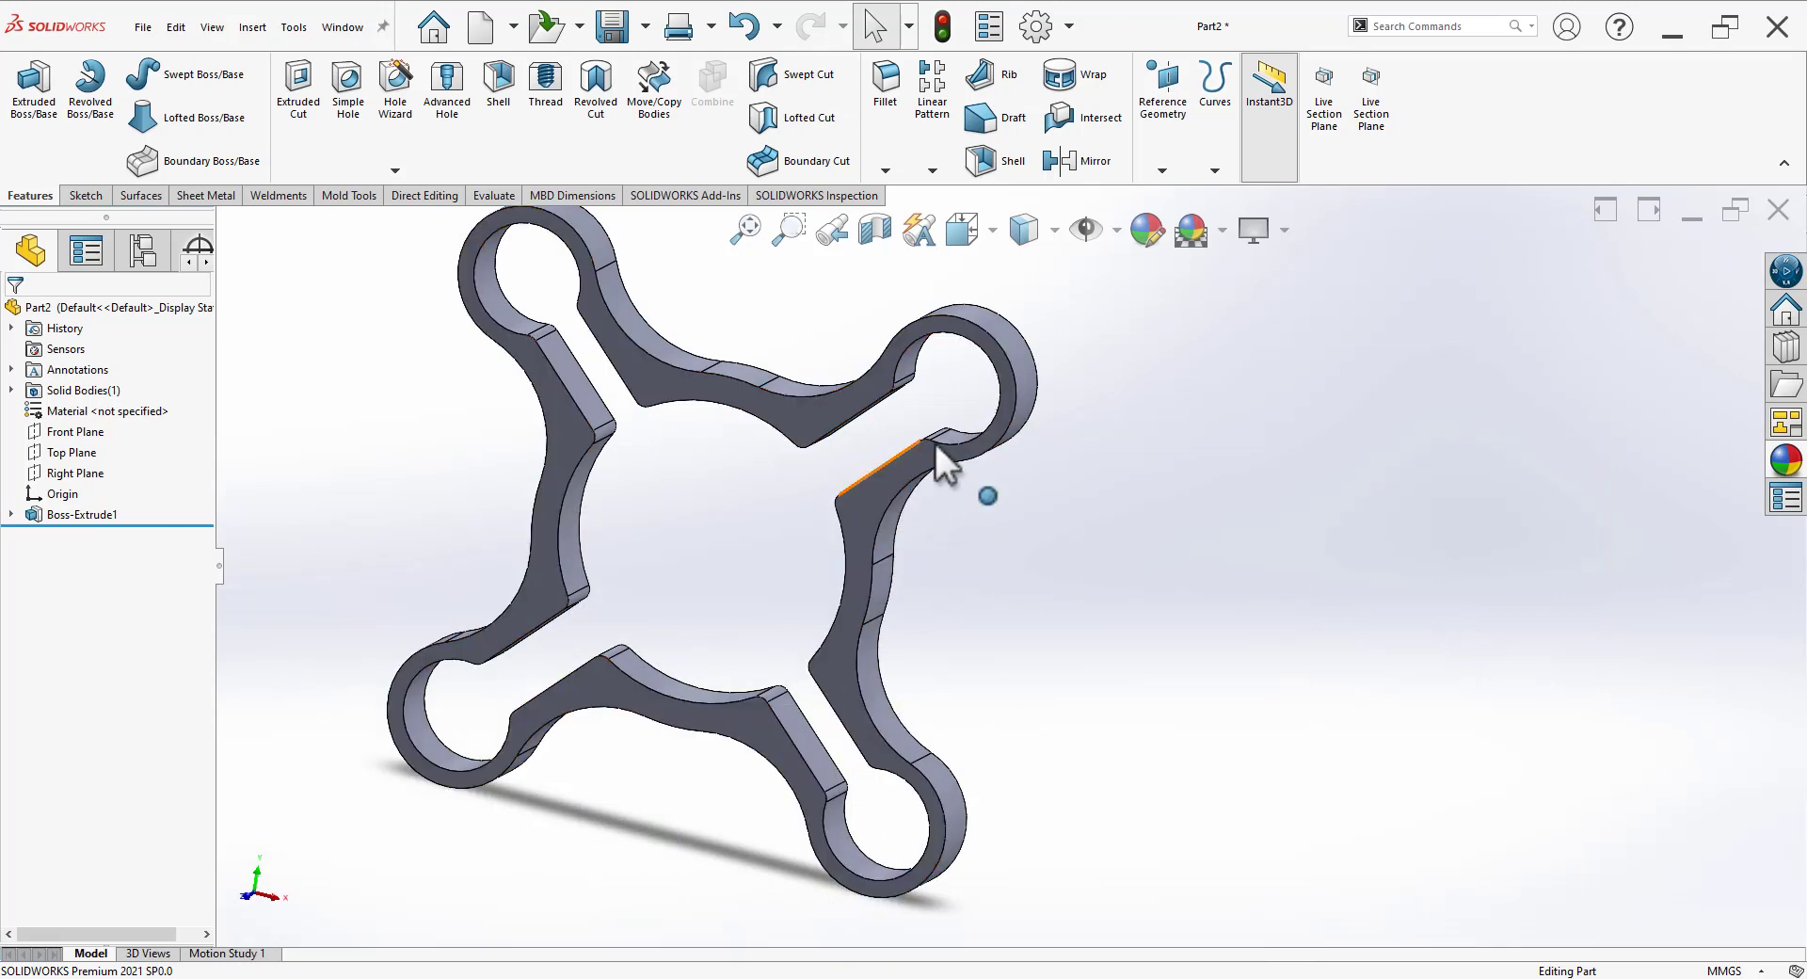
pyautogui.scroll(-5, 952, 439)
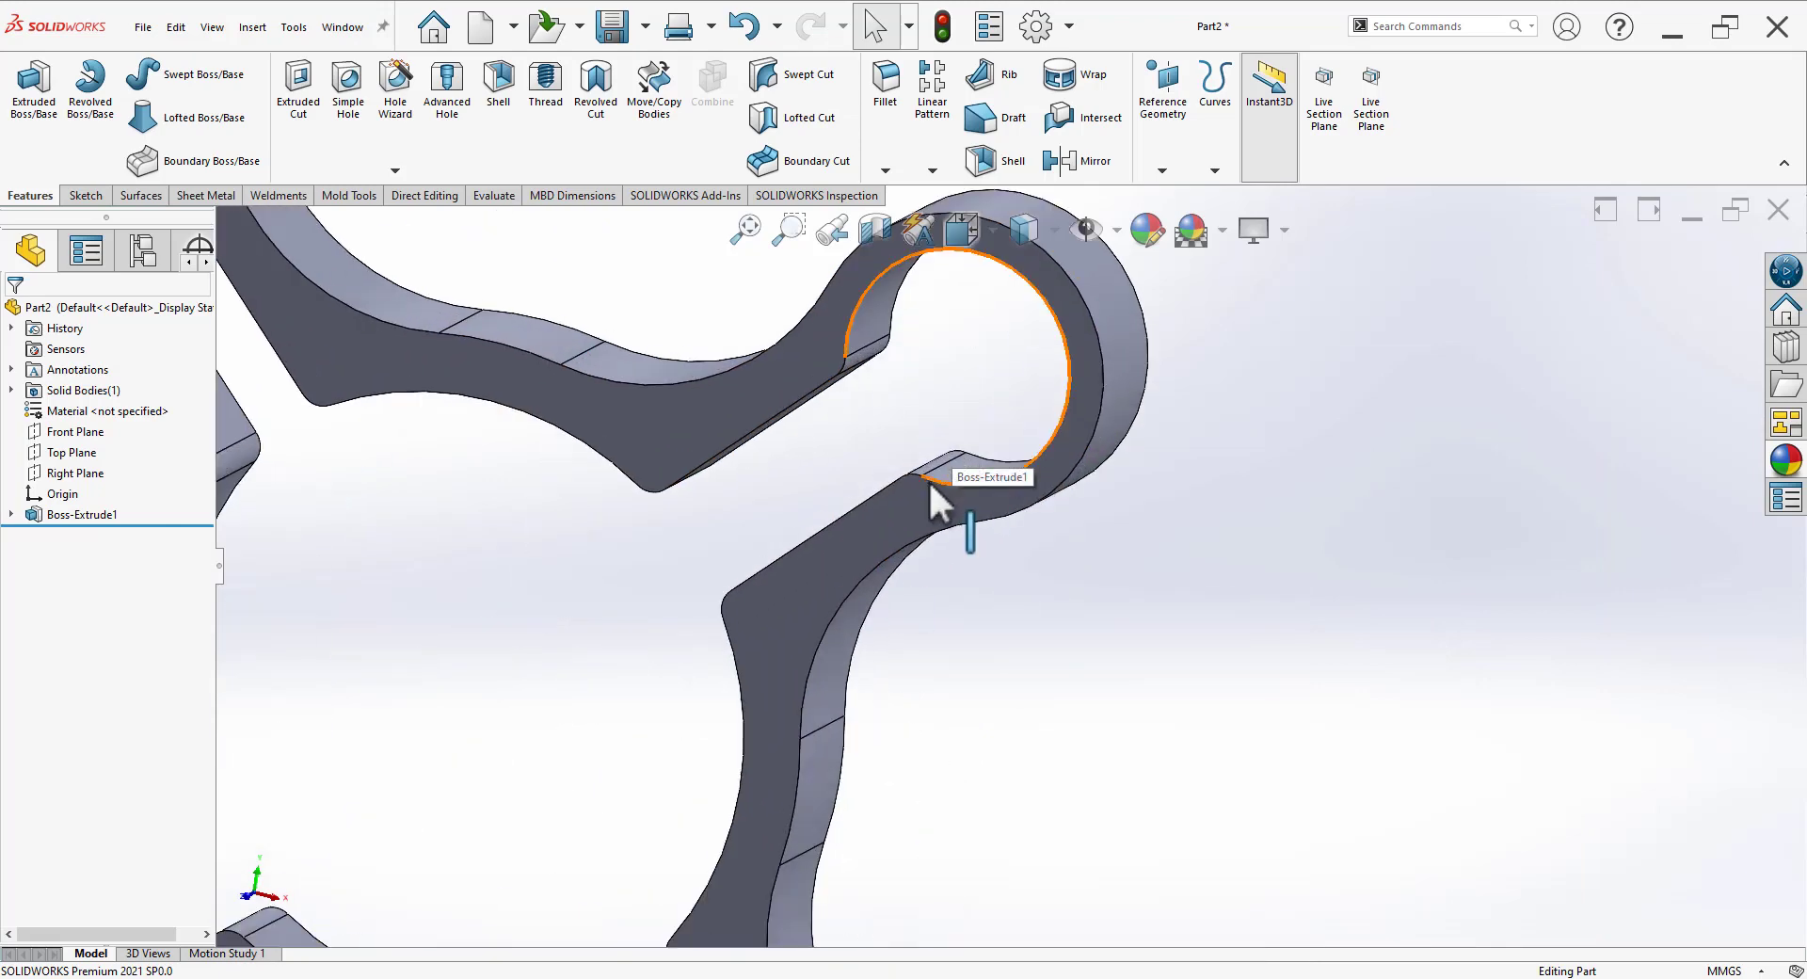
# Step: Select the whole body and fillet every edge at 0.5 mm
pyautogui.scroll(5, 928, 479)
pyautogui.moveTo(973, 674); pyautogui.dragTo(766, 584, button='middle')
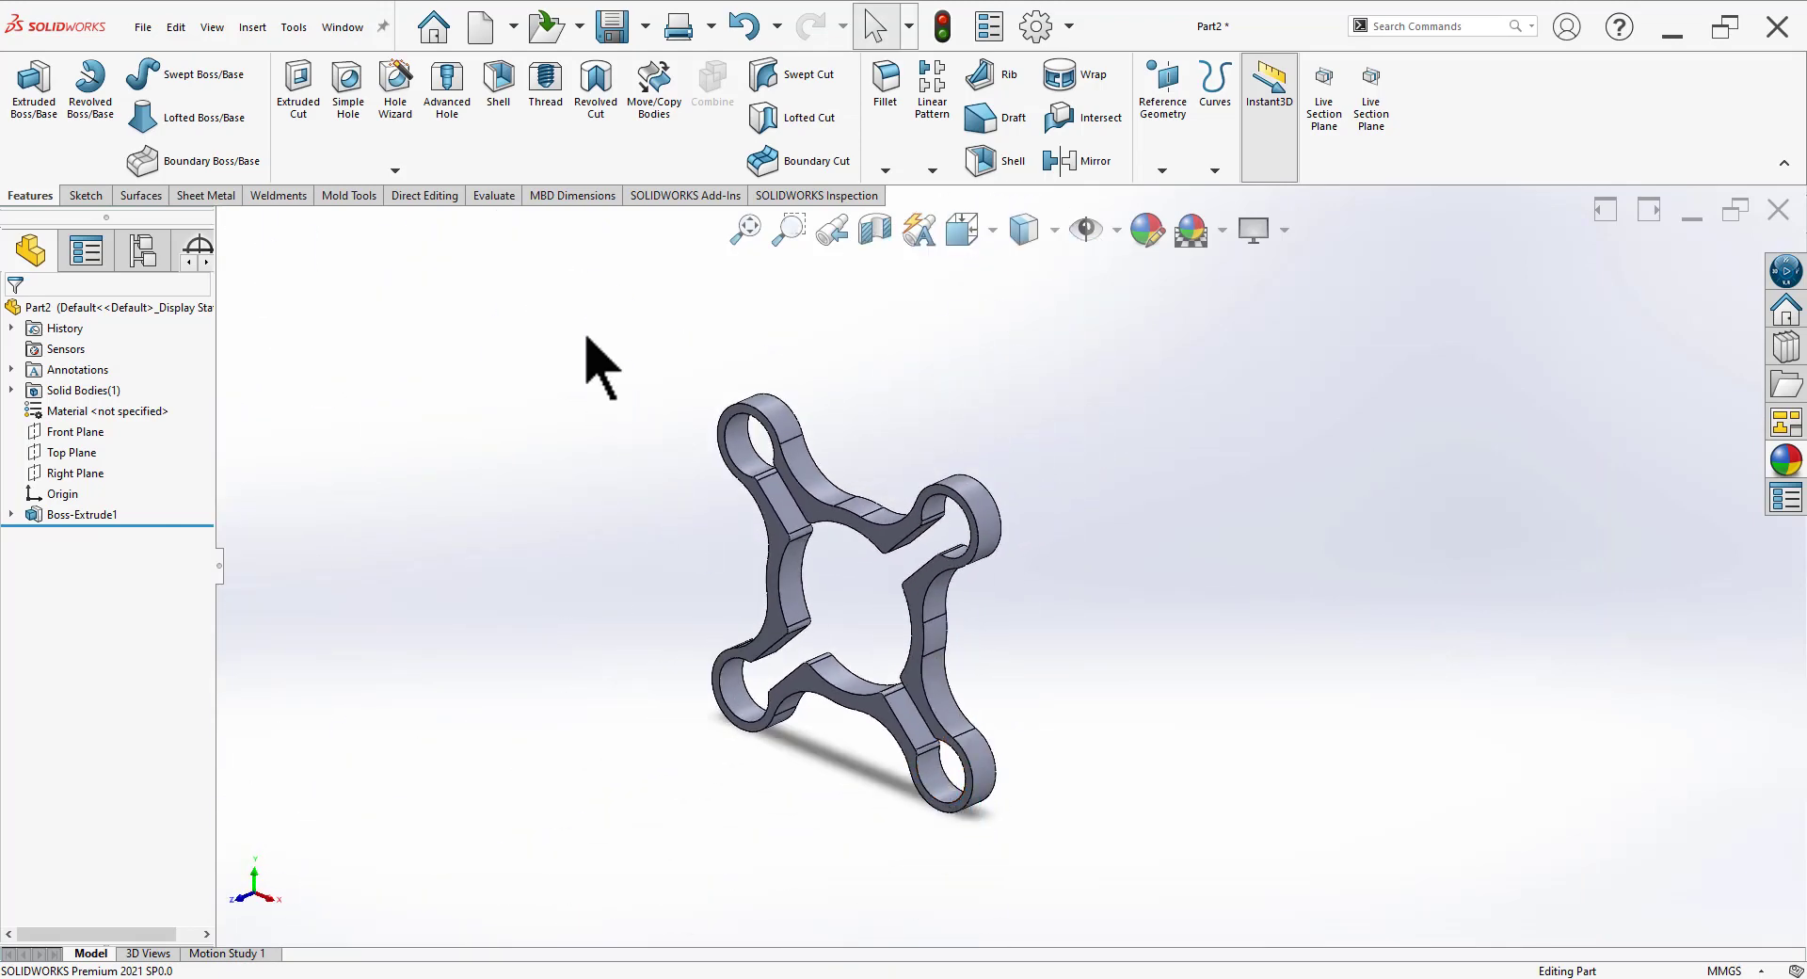
pyautogui.moveTo(585, 334); pyautogui.dragTo(1121, 918)
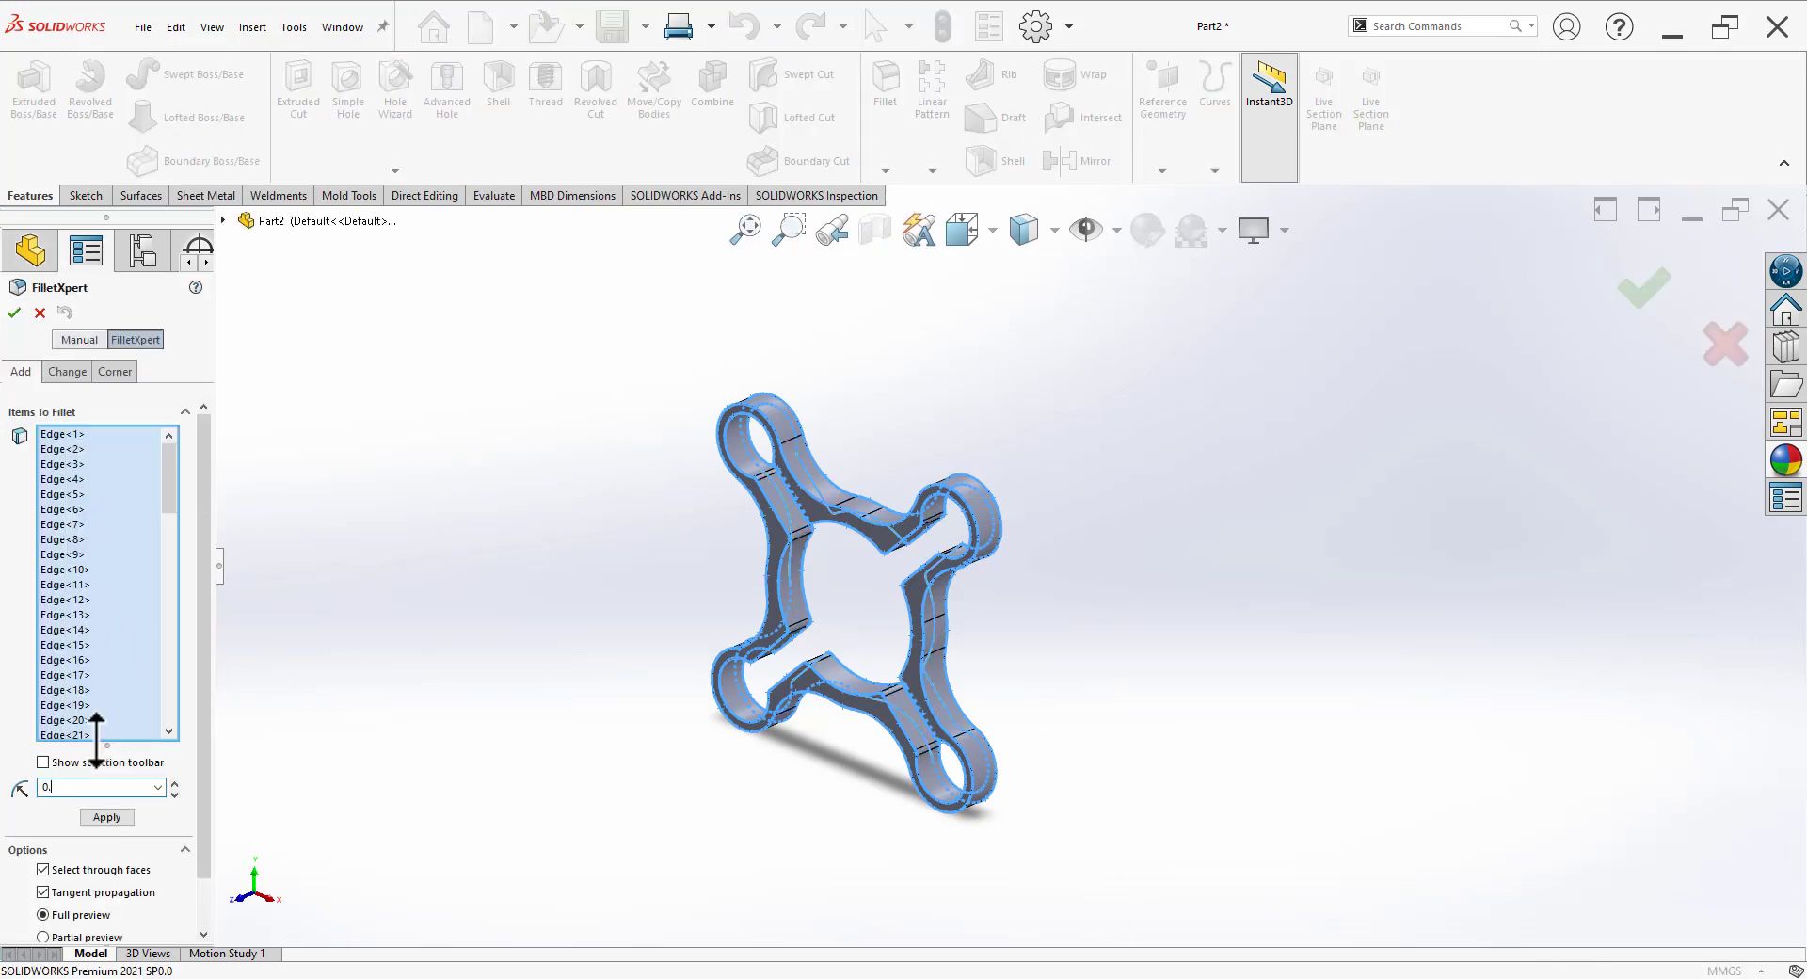
pyautogui.write('5mm')
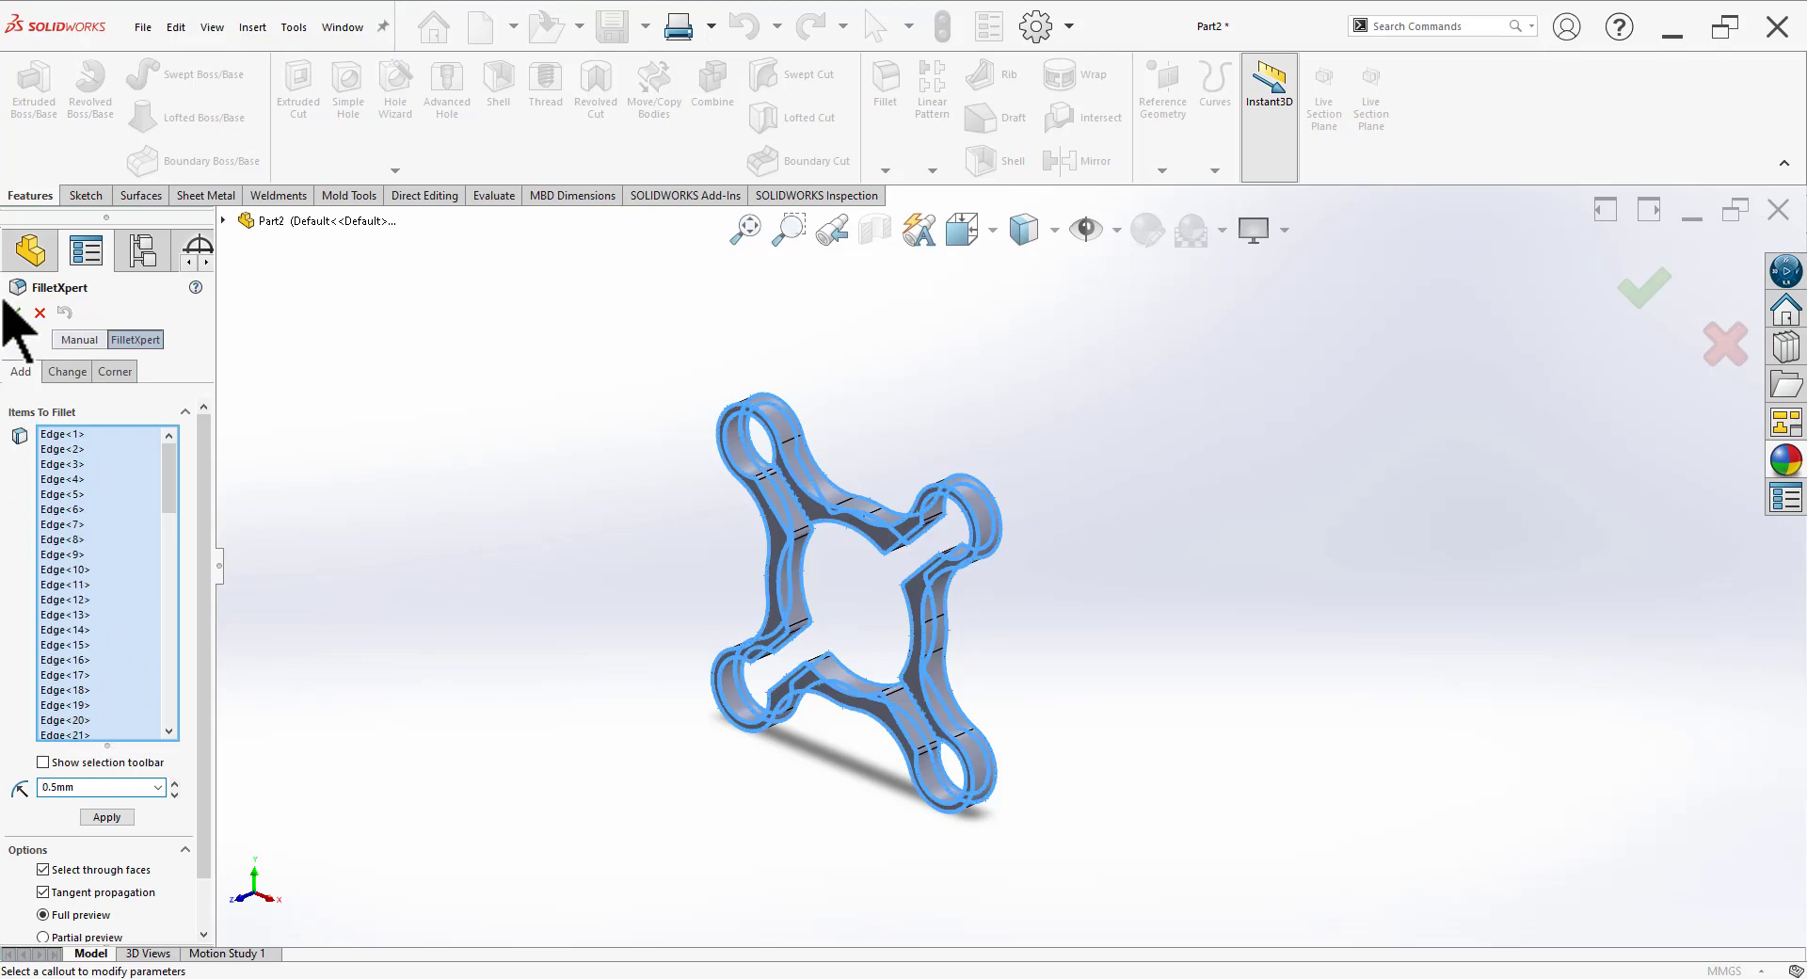
pyautogui.click(15, 312)
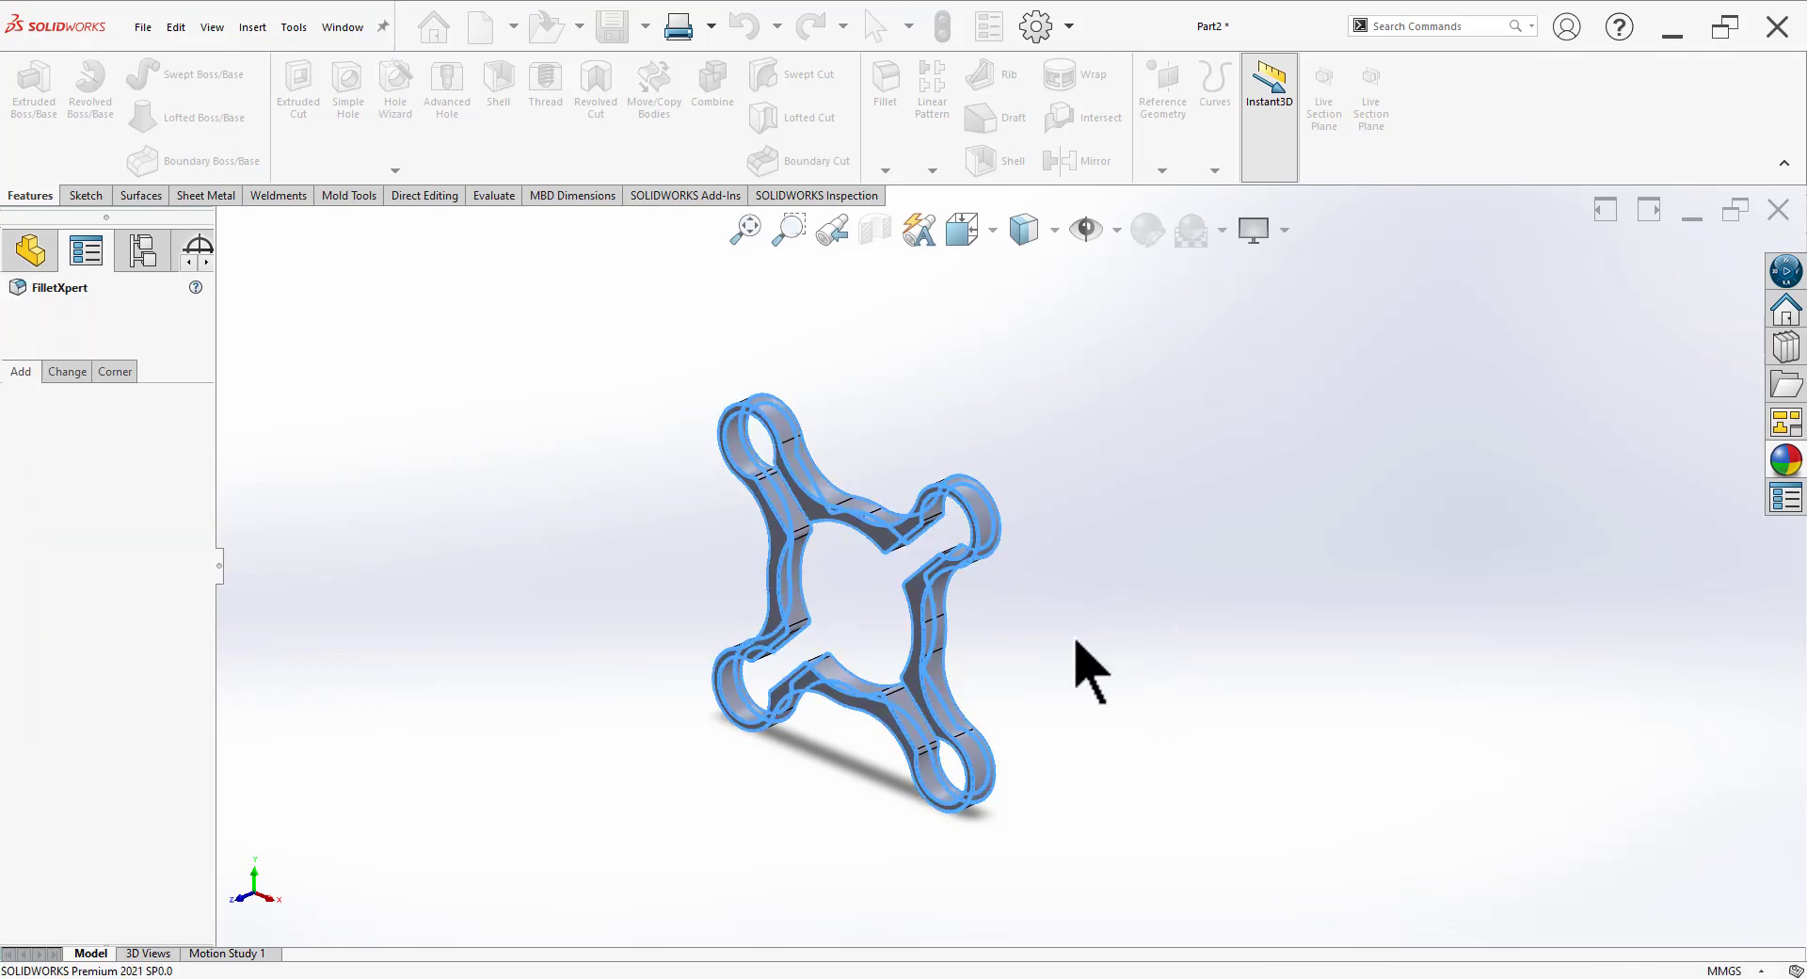
pyautogui.scroll(-3, 1047, 565)
pyautogui.moveTo(1035, 568)
pyautogui.mouseDown(button='middle')
pyautogui.moveTo(816, 814)
pyautogui.moveTo(1142, 507)
pyautogui.moveTo(1057, 725)
pyautogui.moveTo(1211, 625)
pyautogui.moveTo(1082, 678)
pyautogui.mouseUp(button='middle')
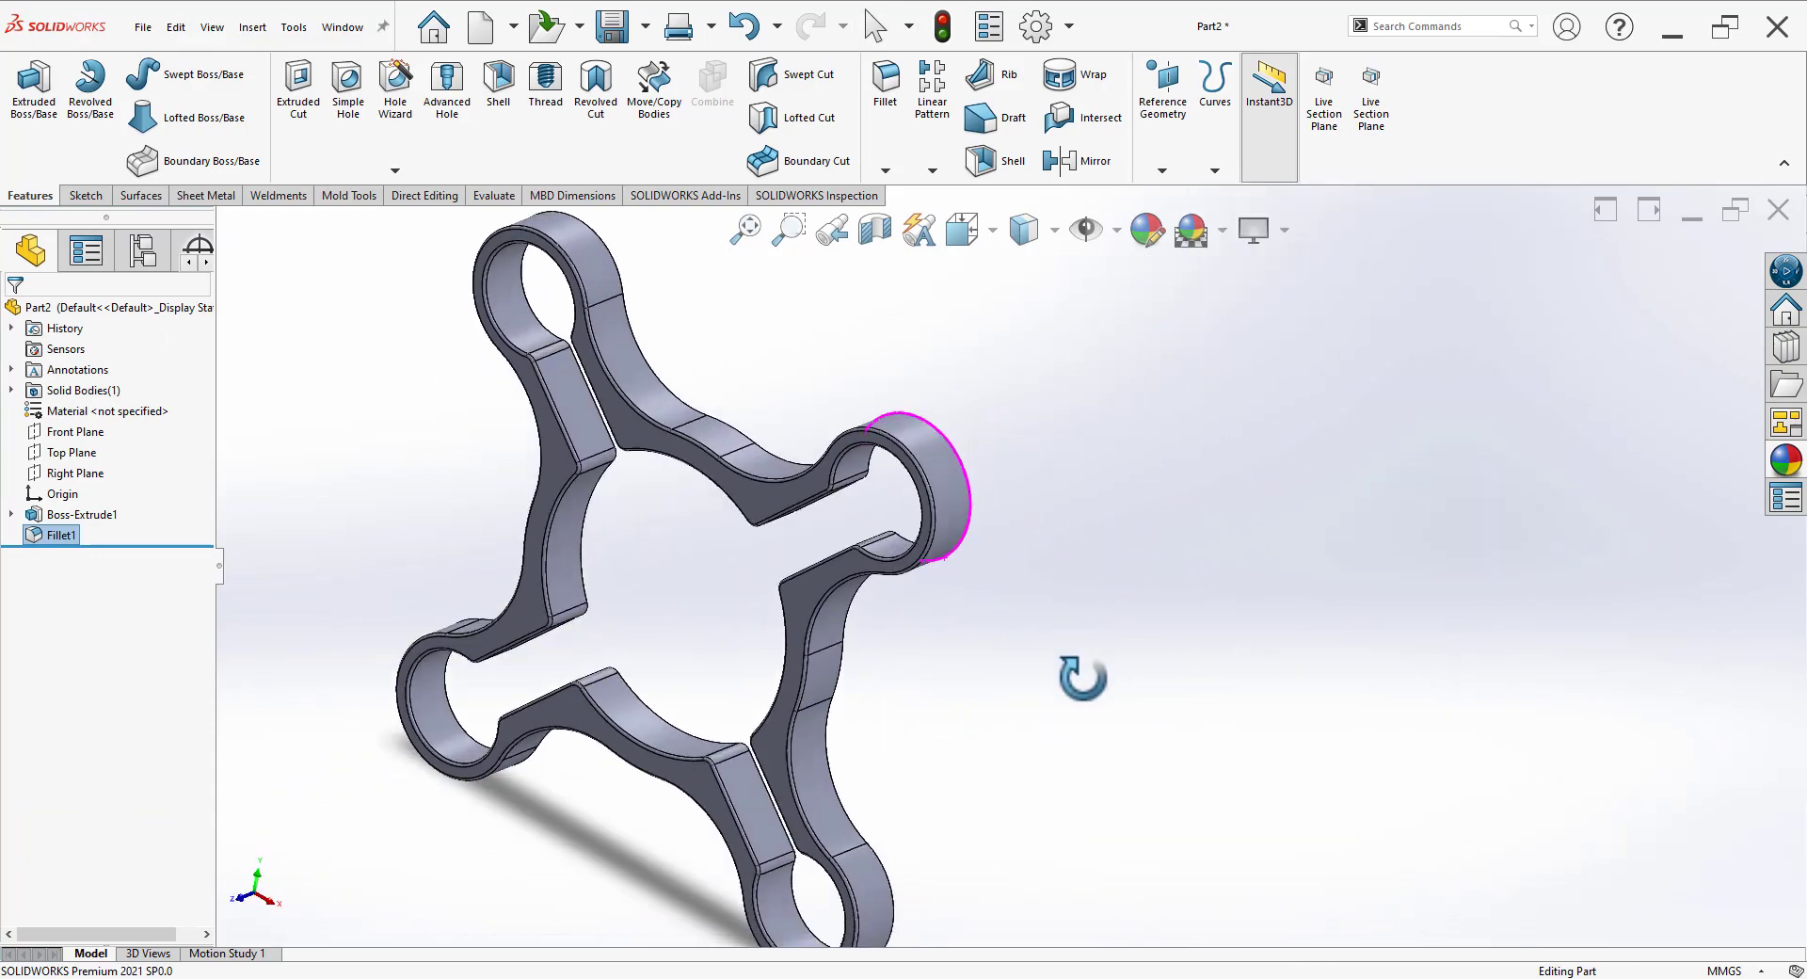
# Step: Edit Fillet1 and change its radius to 0.25 mm
pyautogui.click(45, 536)
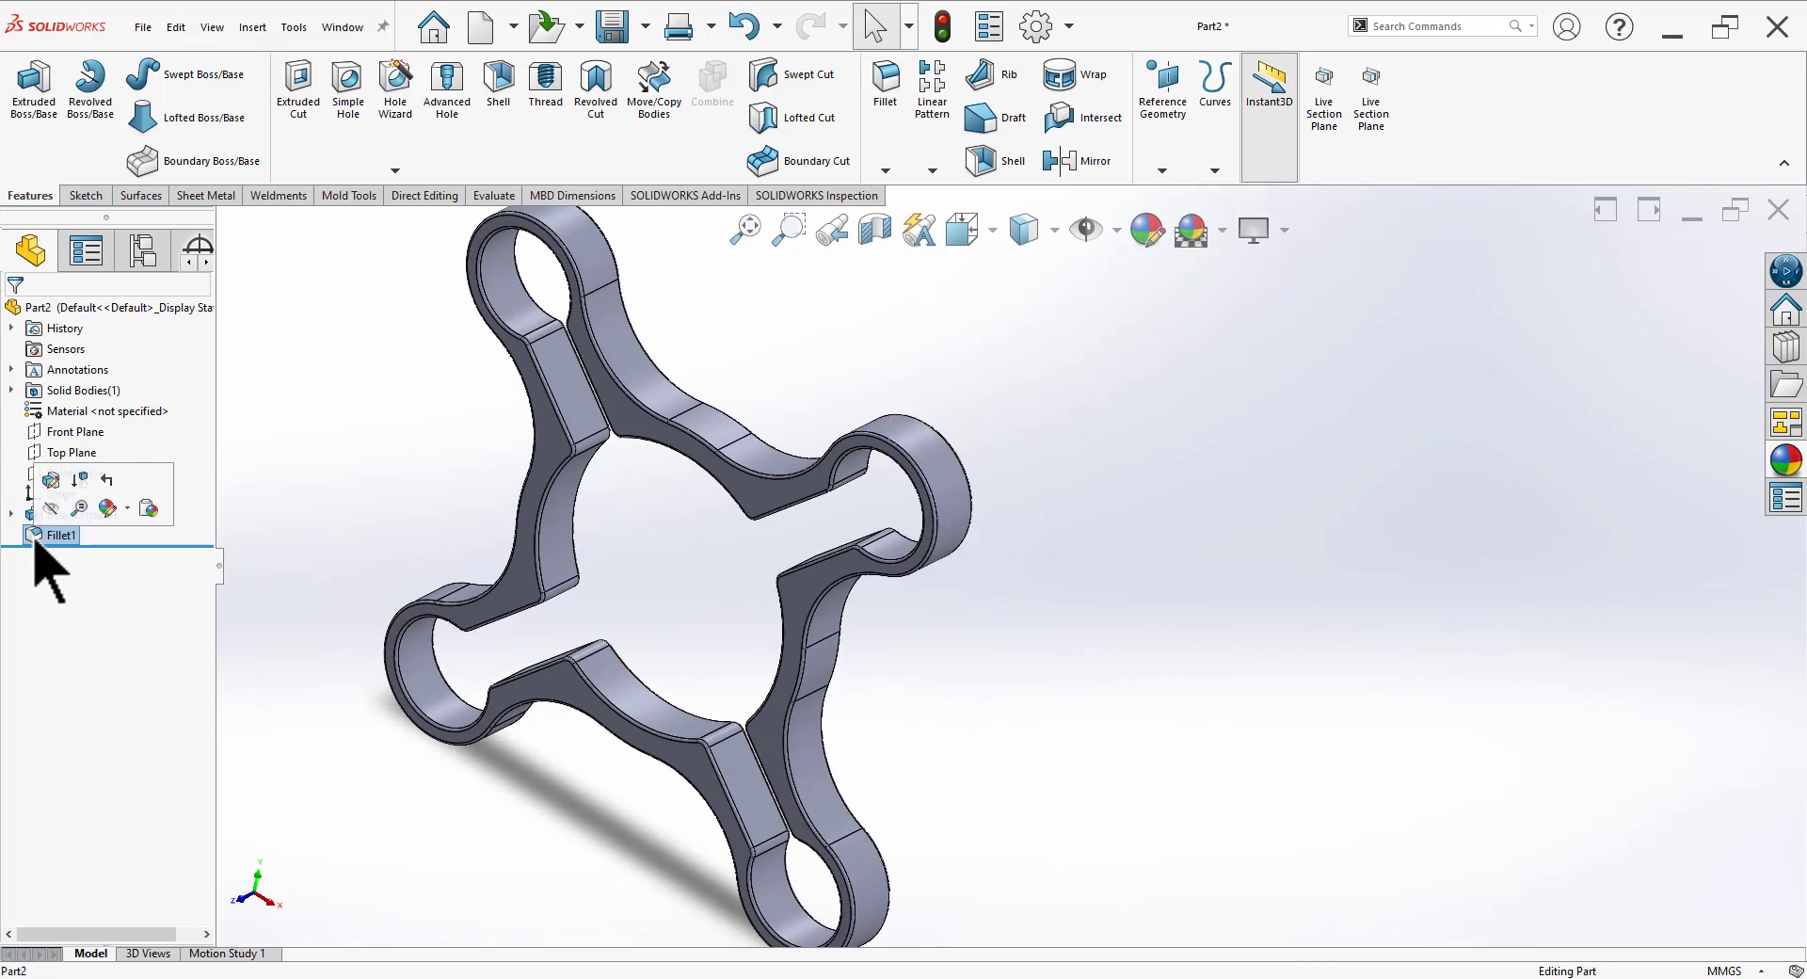
pyautogui.click(72, 656)
pyautogui.write('0')
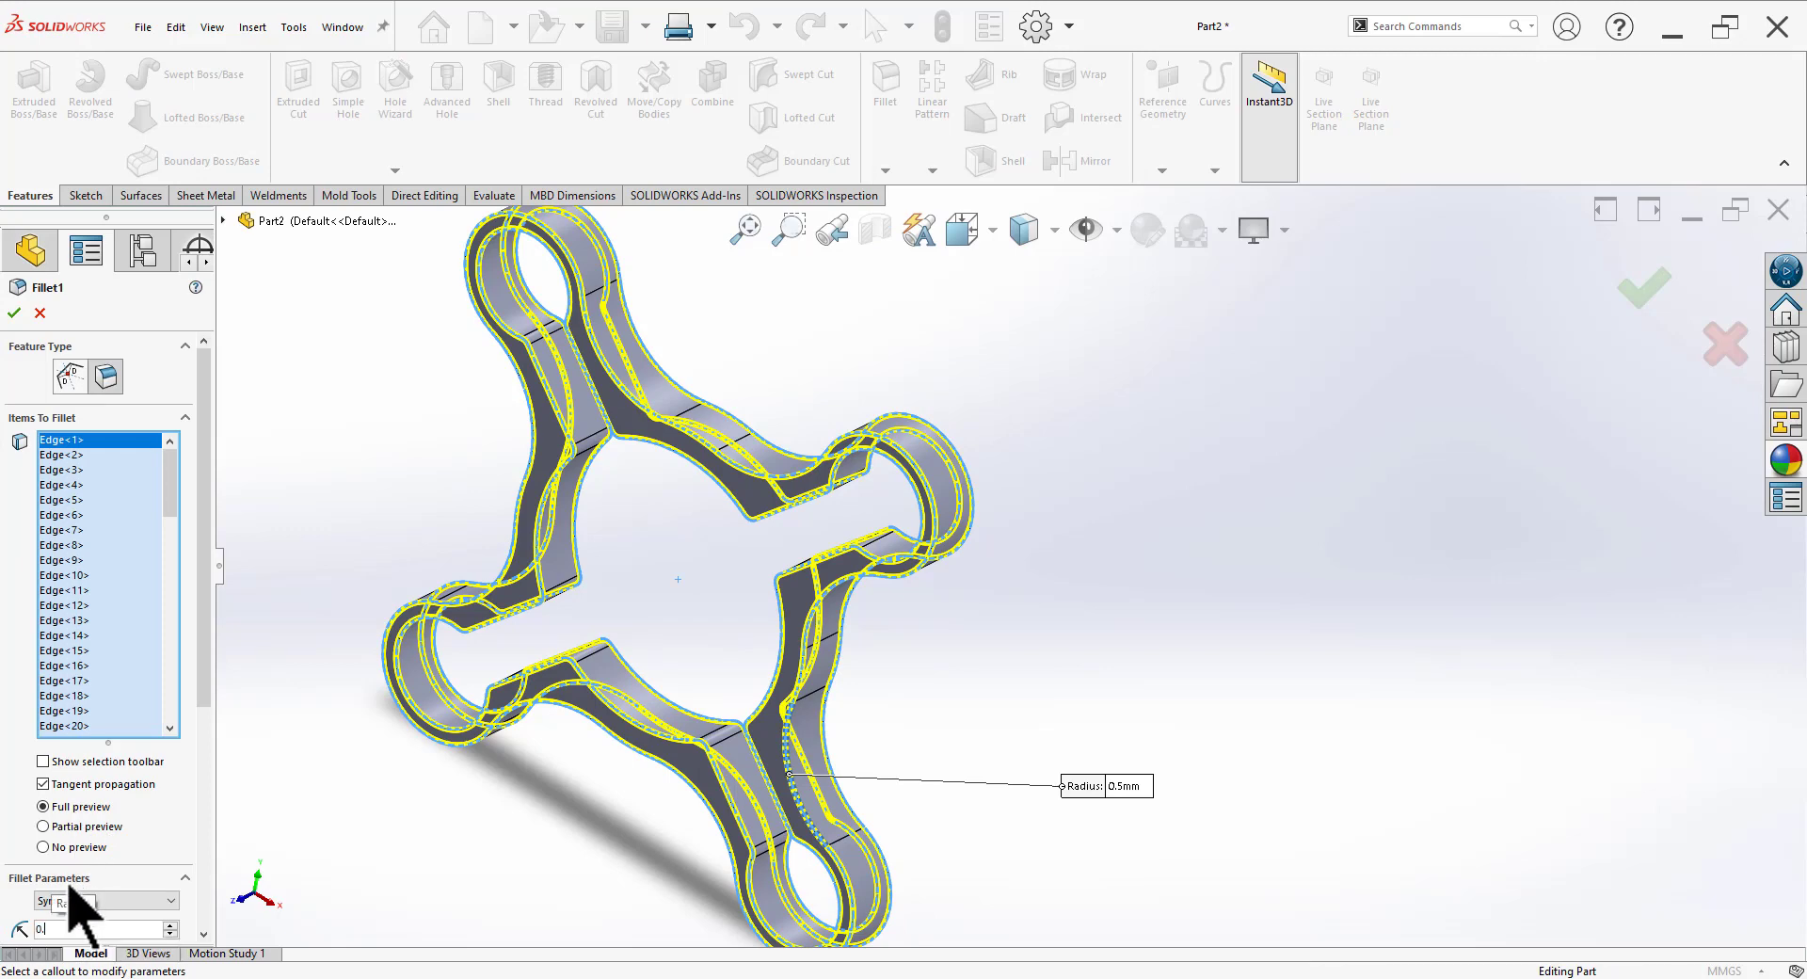
pyautogui.write('.25')
pyautogui.press('Return')
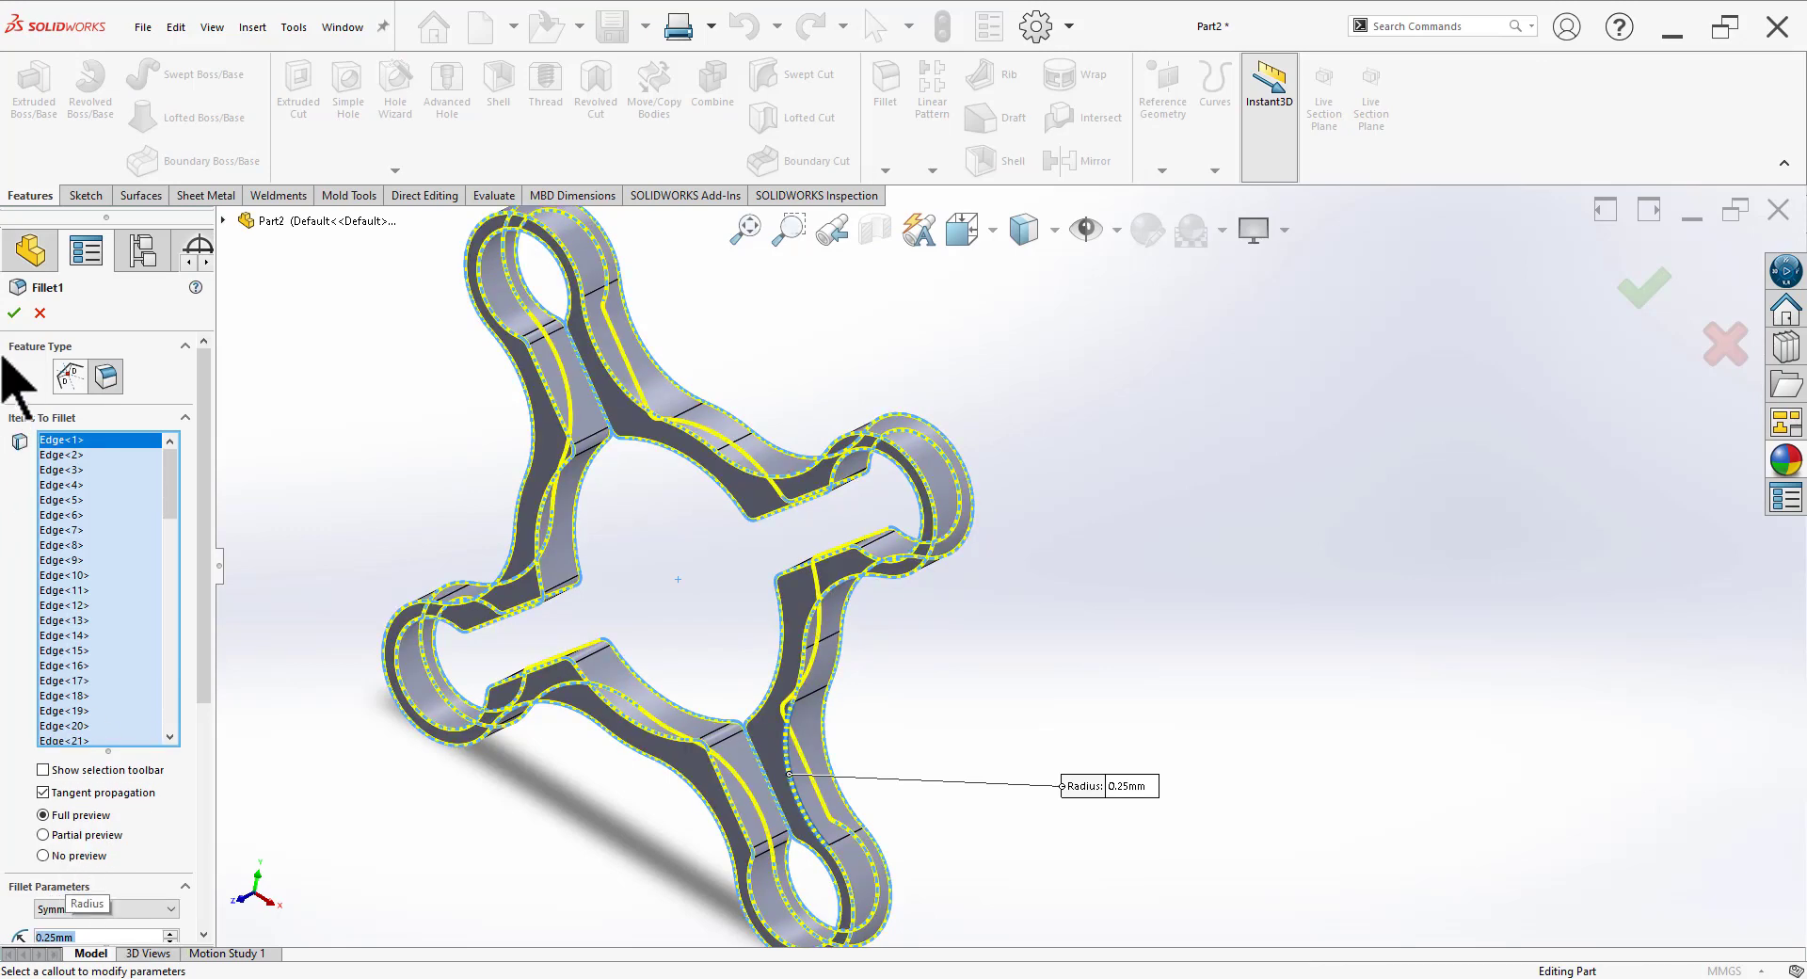
pyautogui.click(14, 313)
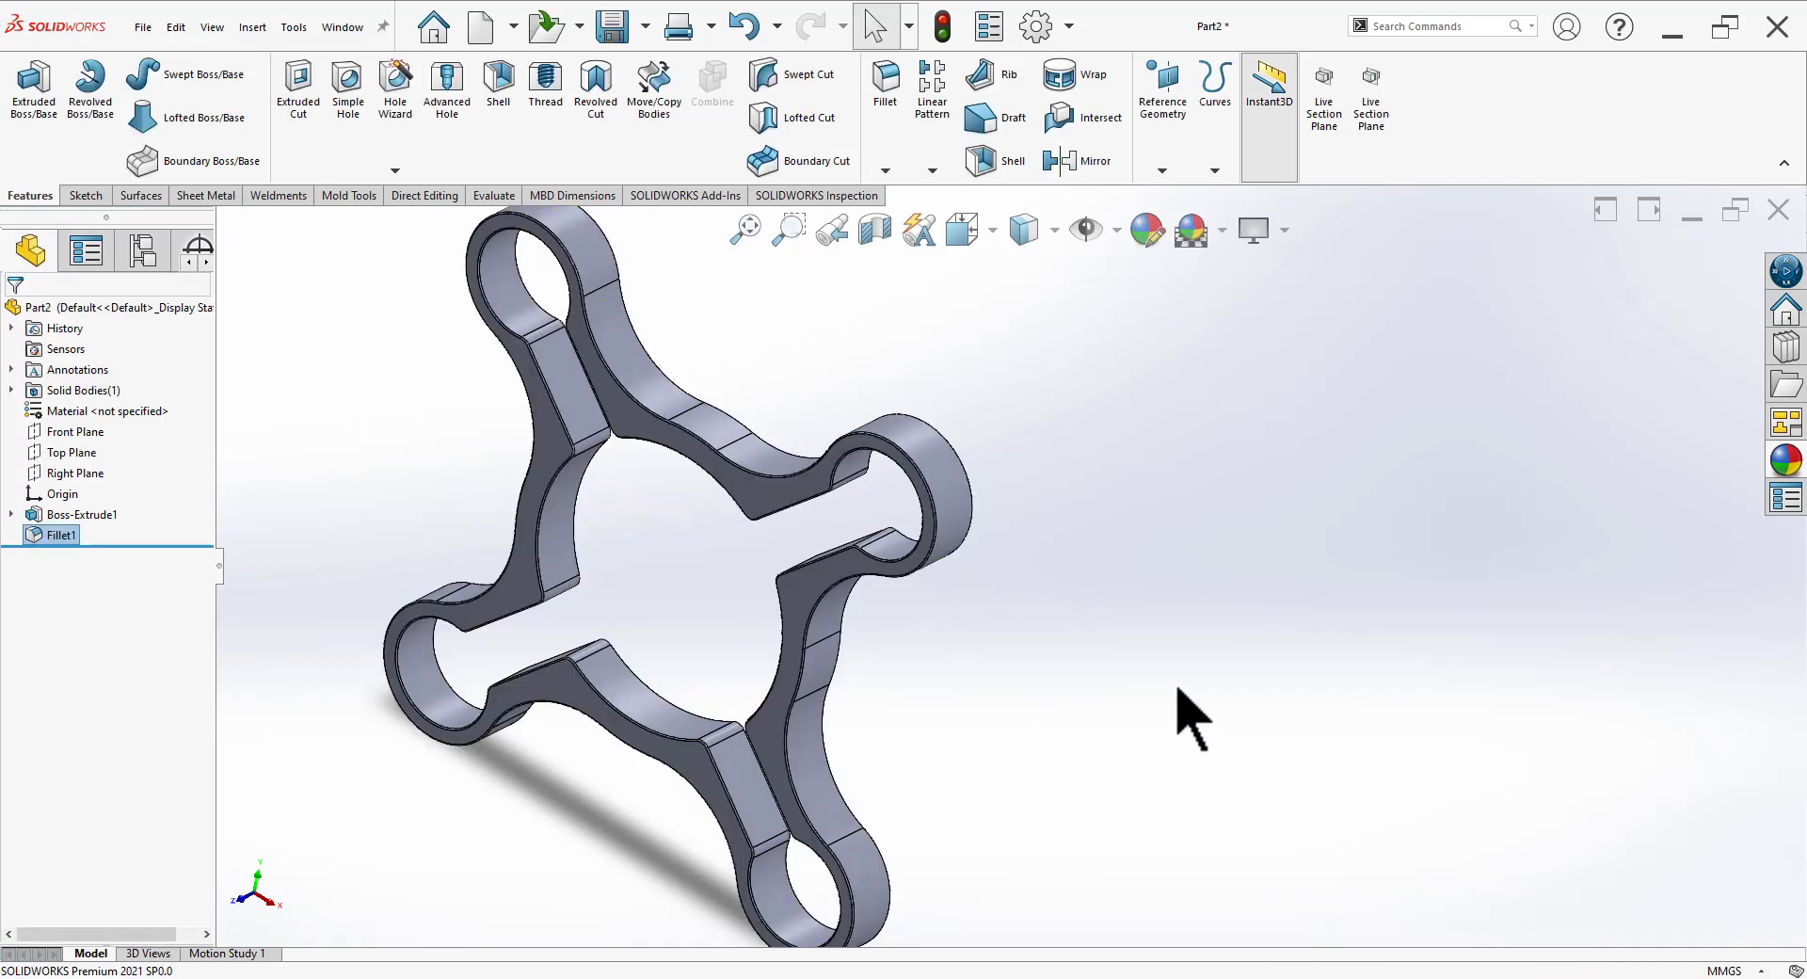
# Step: Inspect the updated fillets from a few angles and return to the isometric view
pyautogui.press('space')
pyautogui.click(1506, 779)
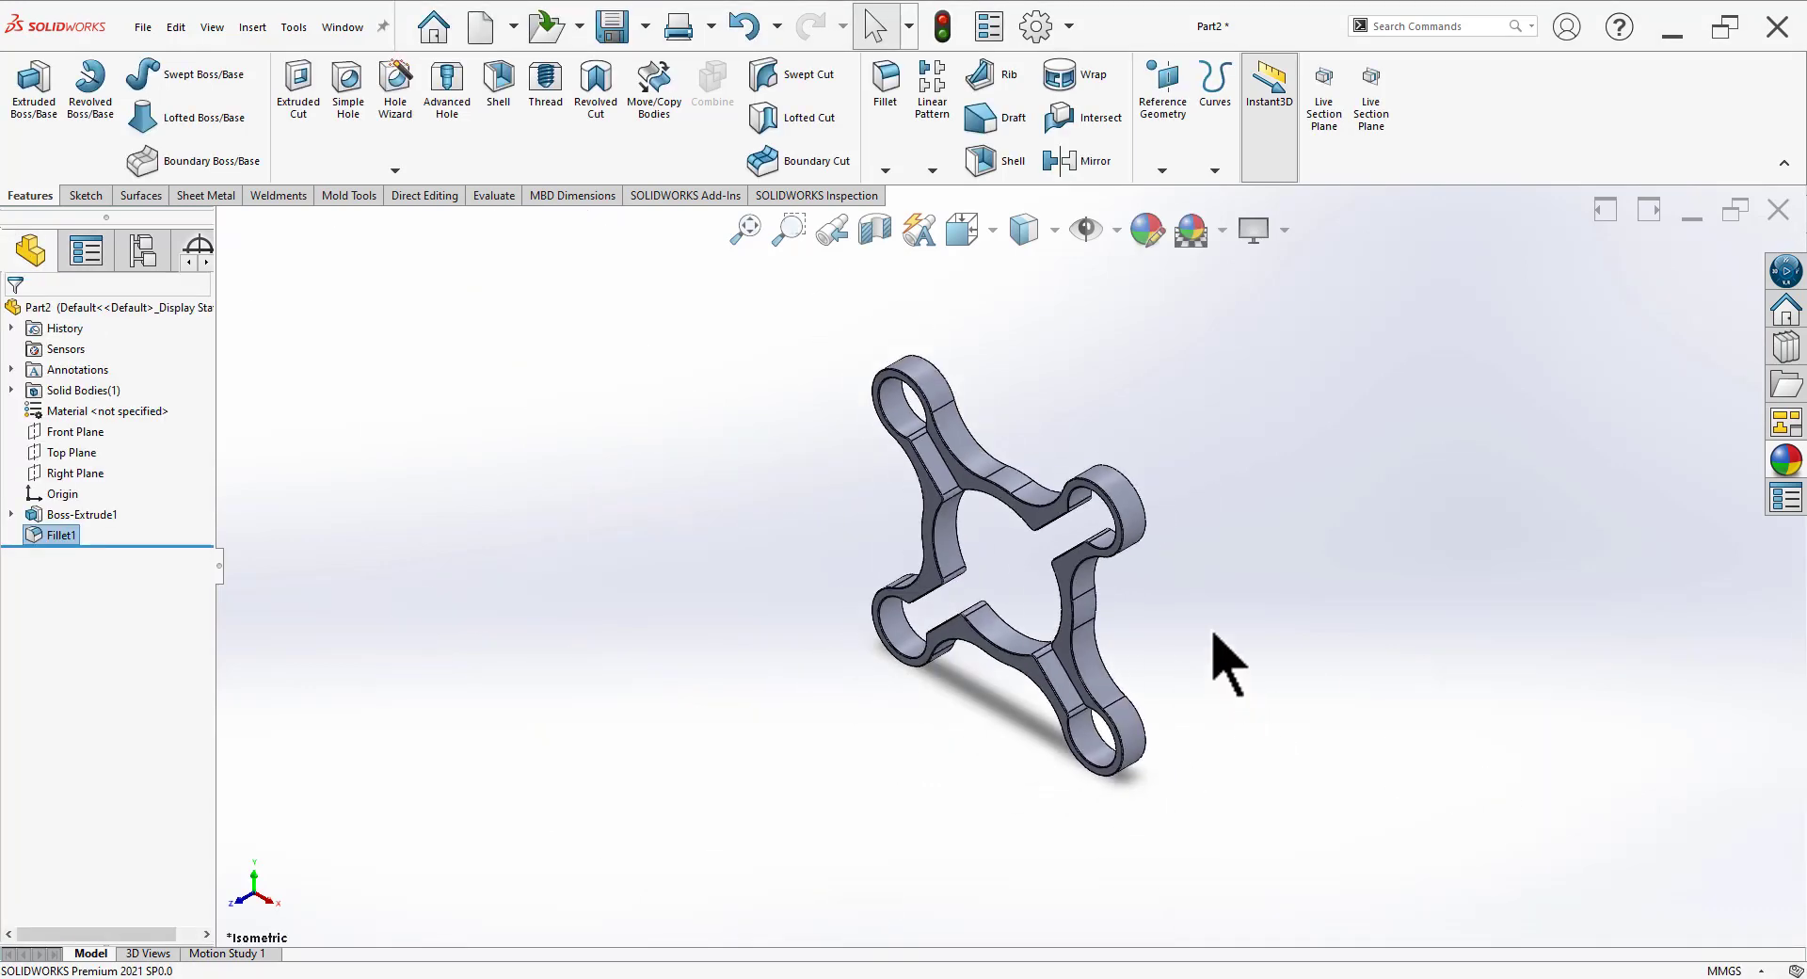
pyautogui.moveTo(1048, 635)
pyautogui.mouseDown(button='middle')
pyautogui.moveTo(1155, 476)
pyautogui.moveTo(1158, 605)
pyautogui.moveTo(1134, 565)
pyautogui.mouseUp(button='middle')
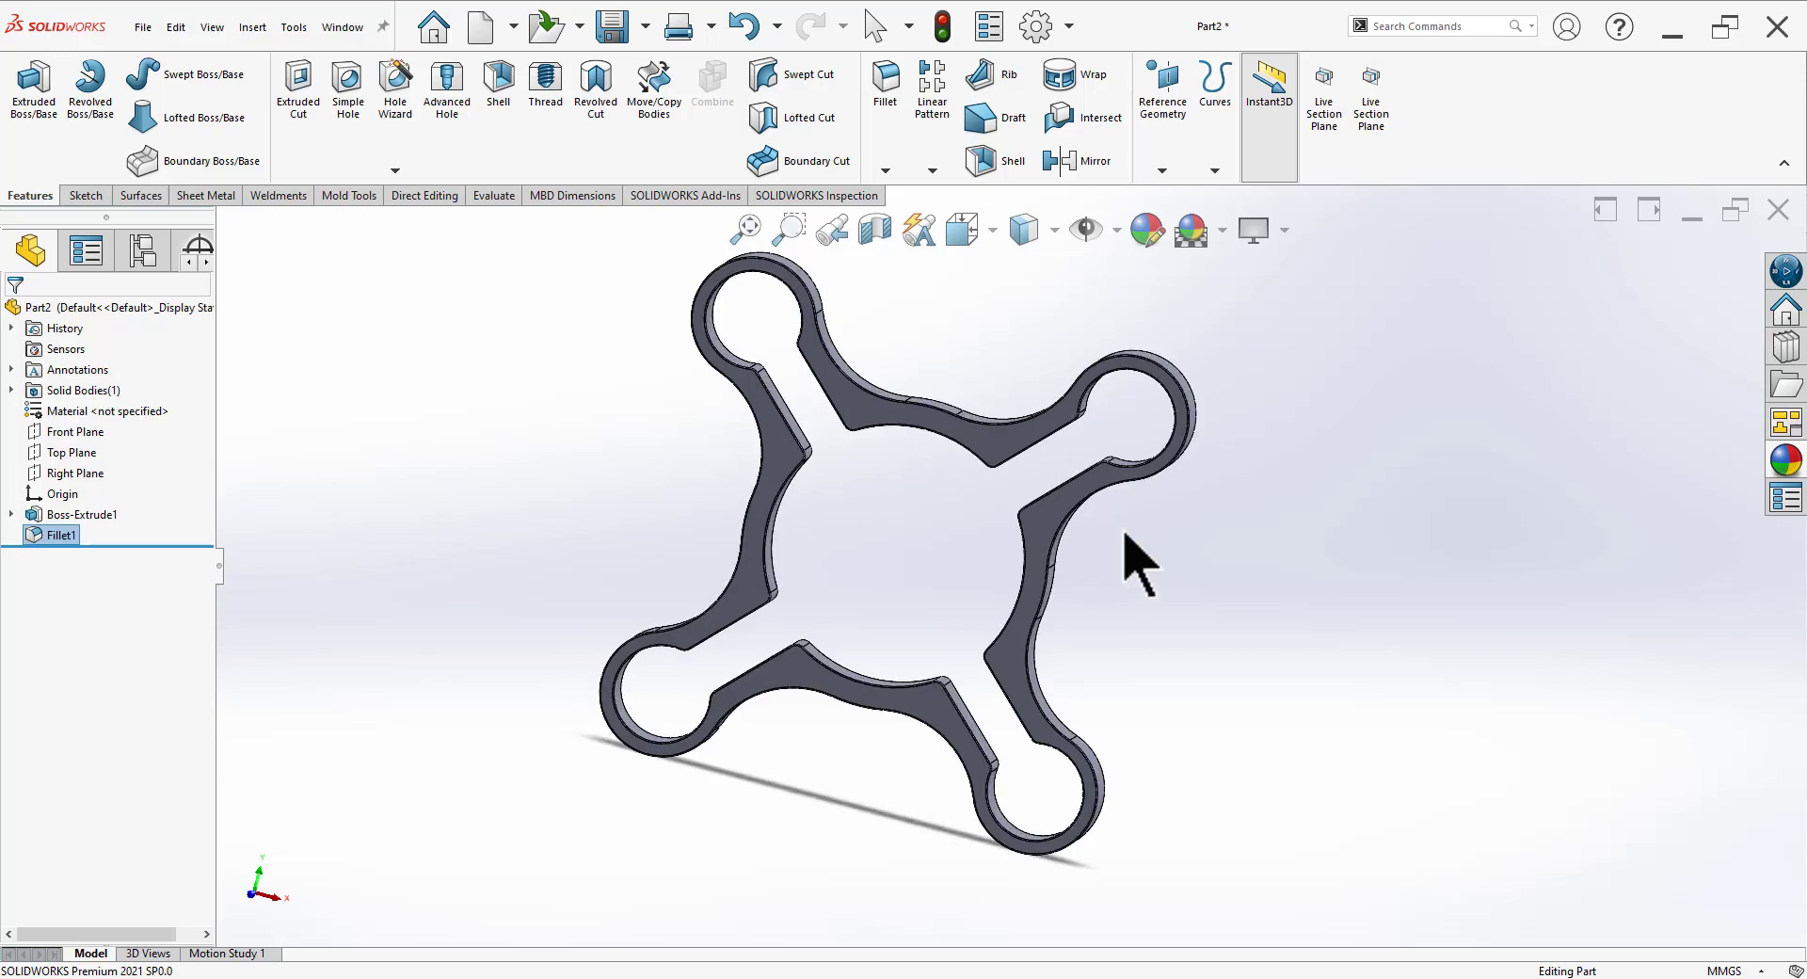
pyautogui.scroll(-5, 1097, 579)
pyautogui.scroll(5, 1092, 635)
pyautogui.moveTo(951, 766)
pyautogui.mouseDown(button='middle')
pyautogui.moveTo(1335, 636)
pyautogui.moveTo(1283, 692)
pyautogui.moveTo(1001, 787)
pyautogui.moveTo(989, 827)
pyautogui.mouseUp(button='middle')
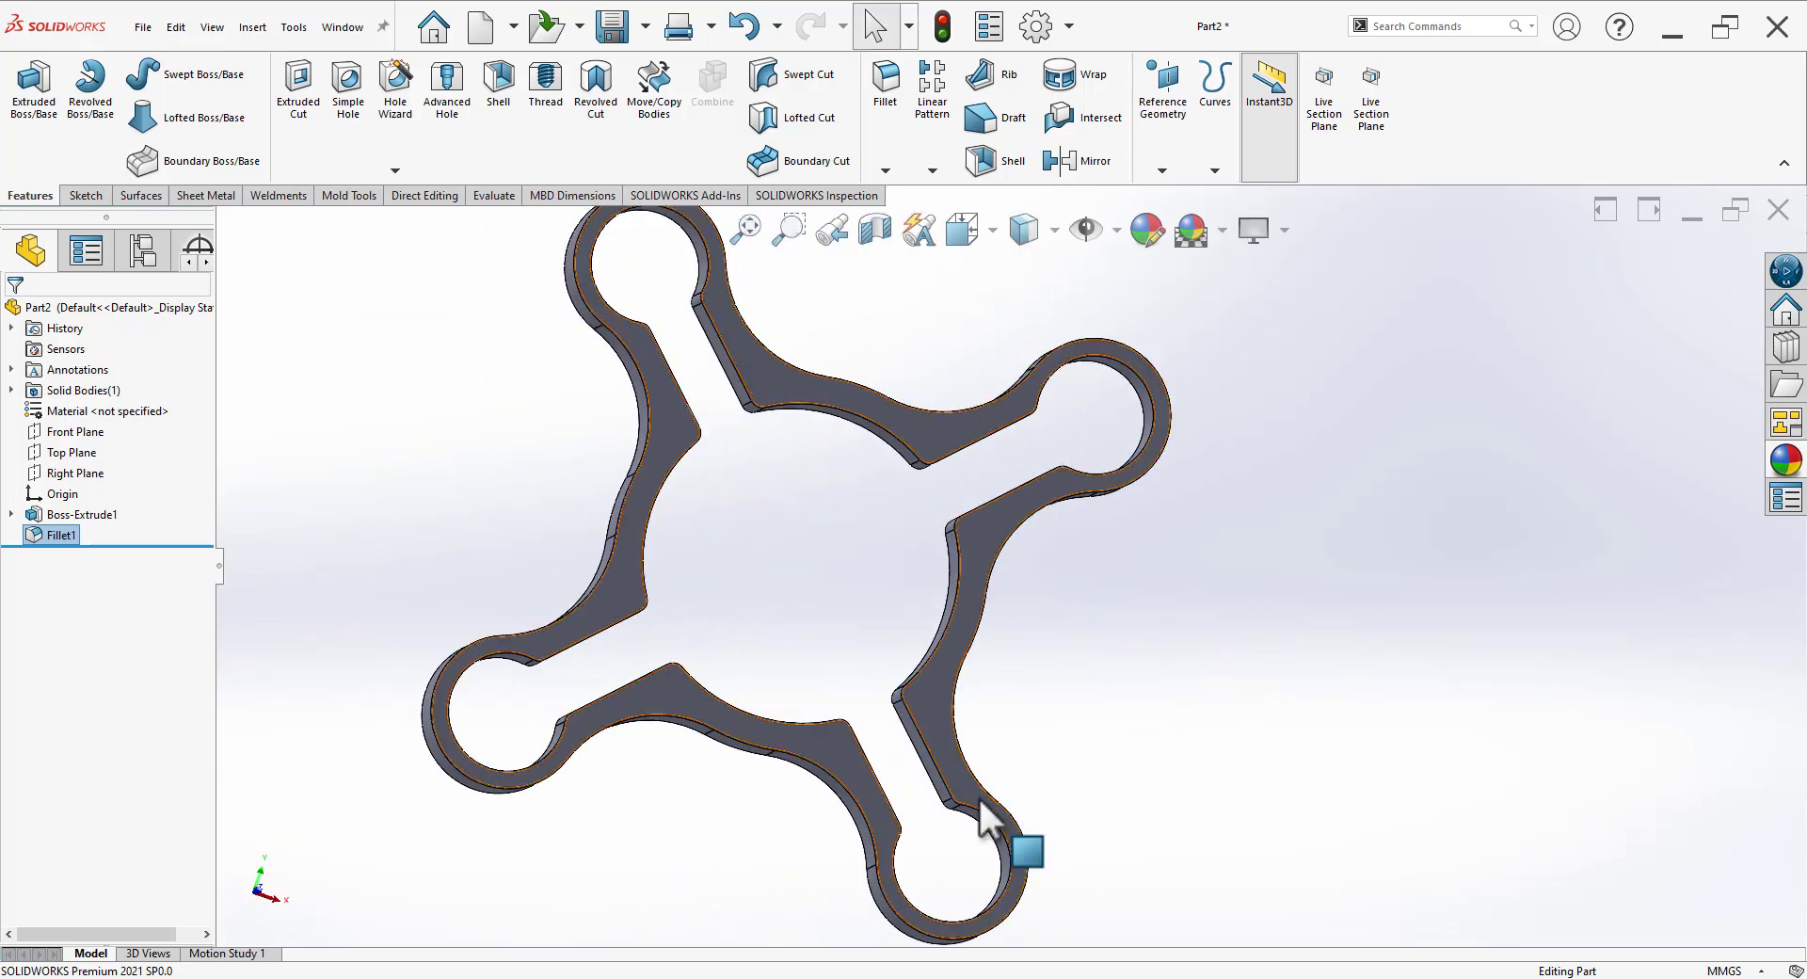
pyautogui.press('space')
pyautogui.click(1346, 815)
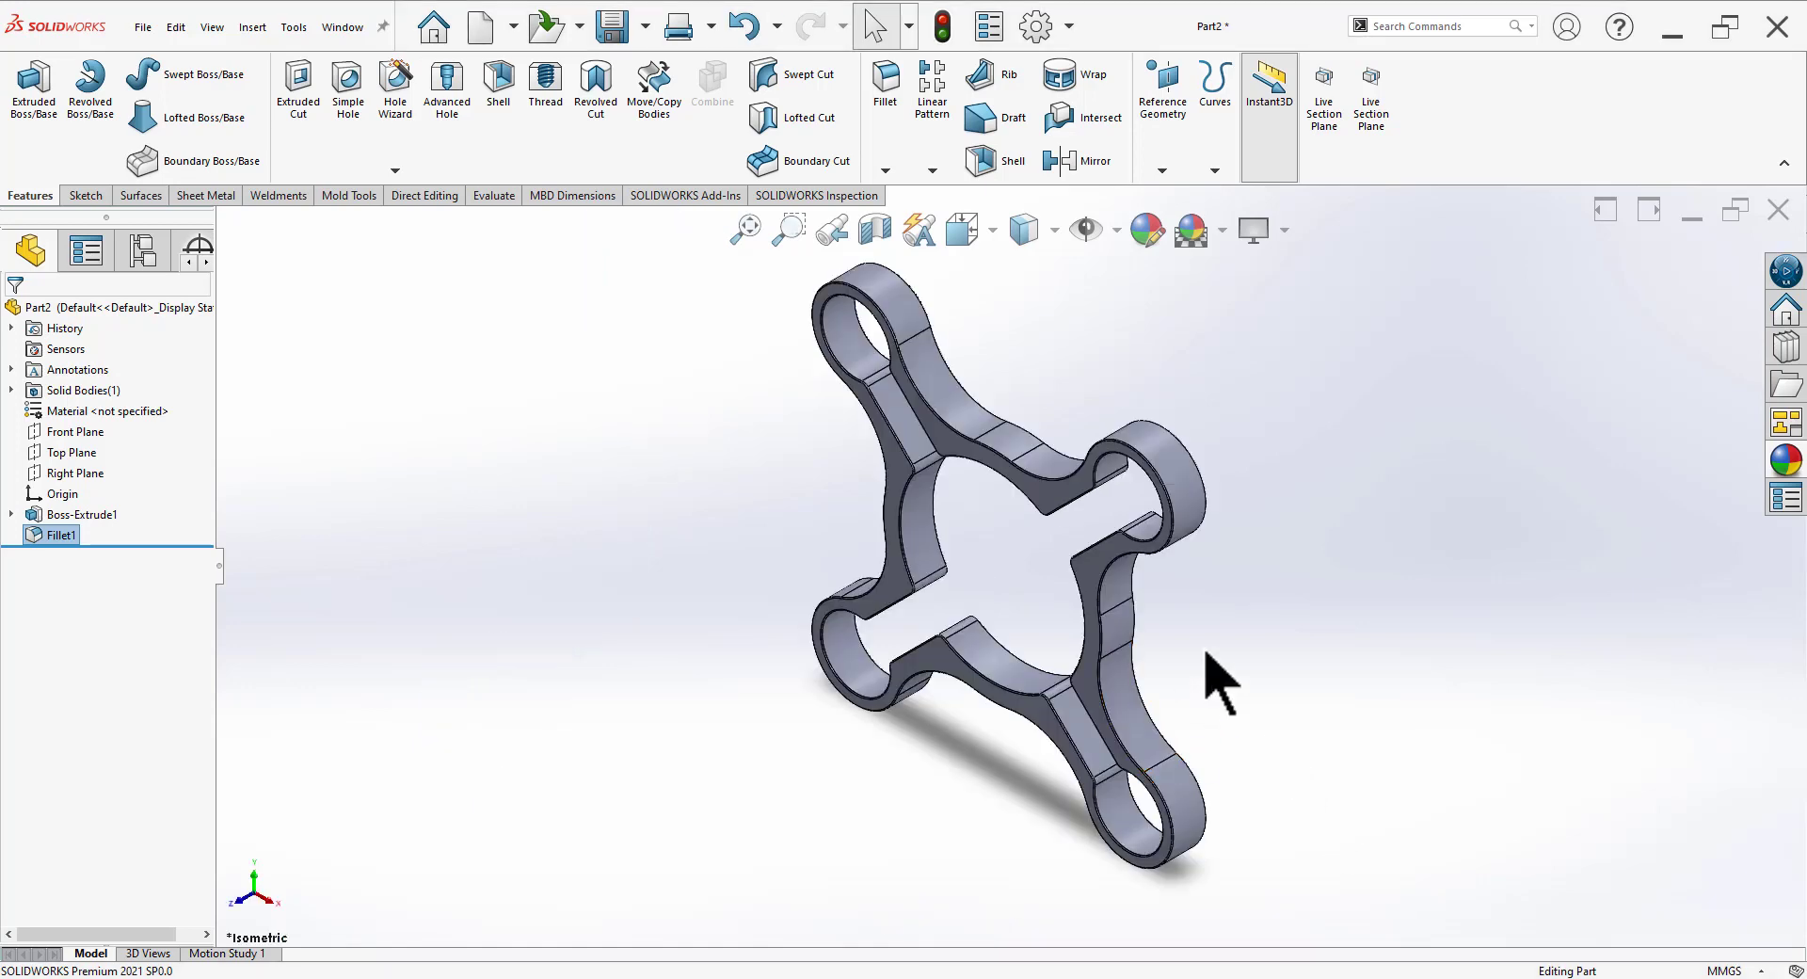
# Step: Apply an olive-yellow RGB 192,192,0 appearance to the whole part
pyautogui.click(1148, 237)
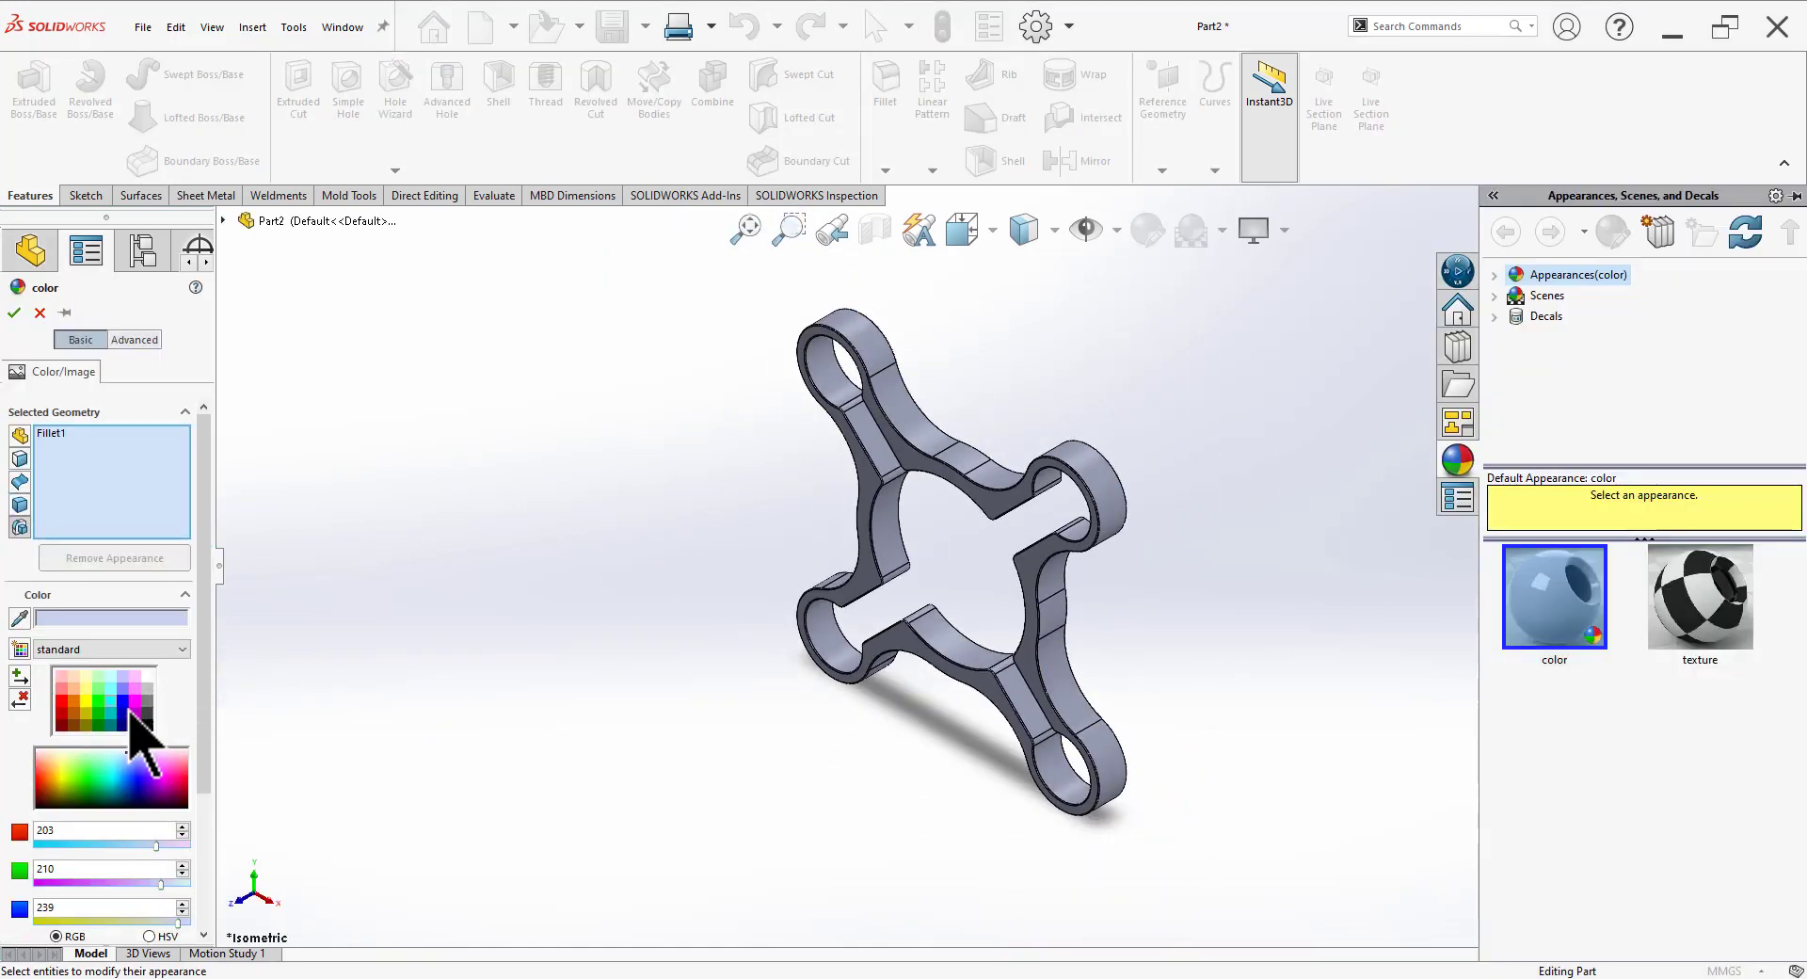
pyautogui.click(88, 717)
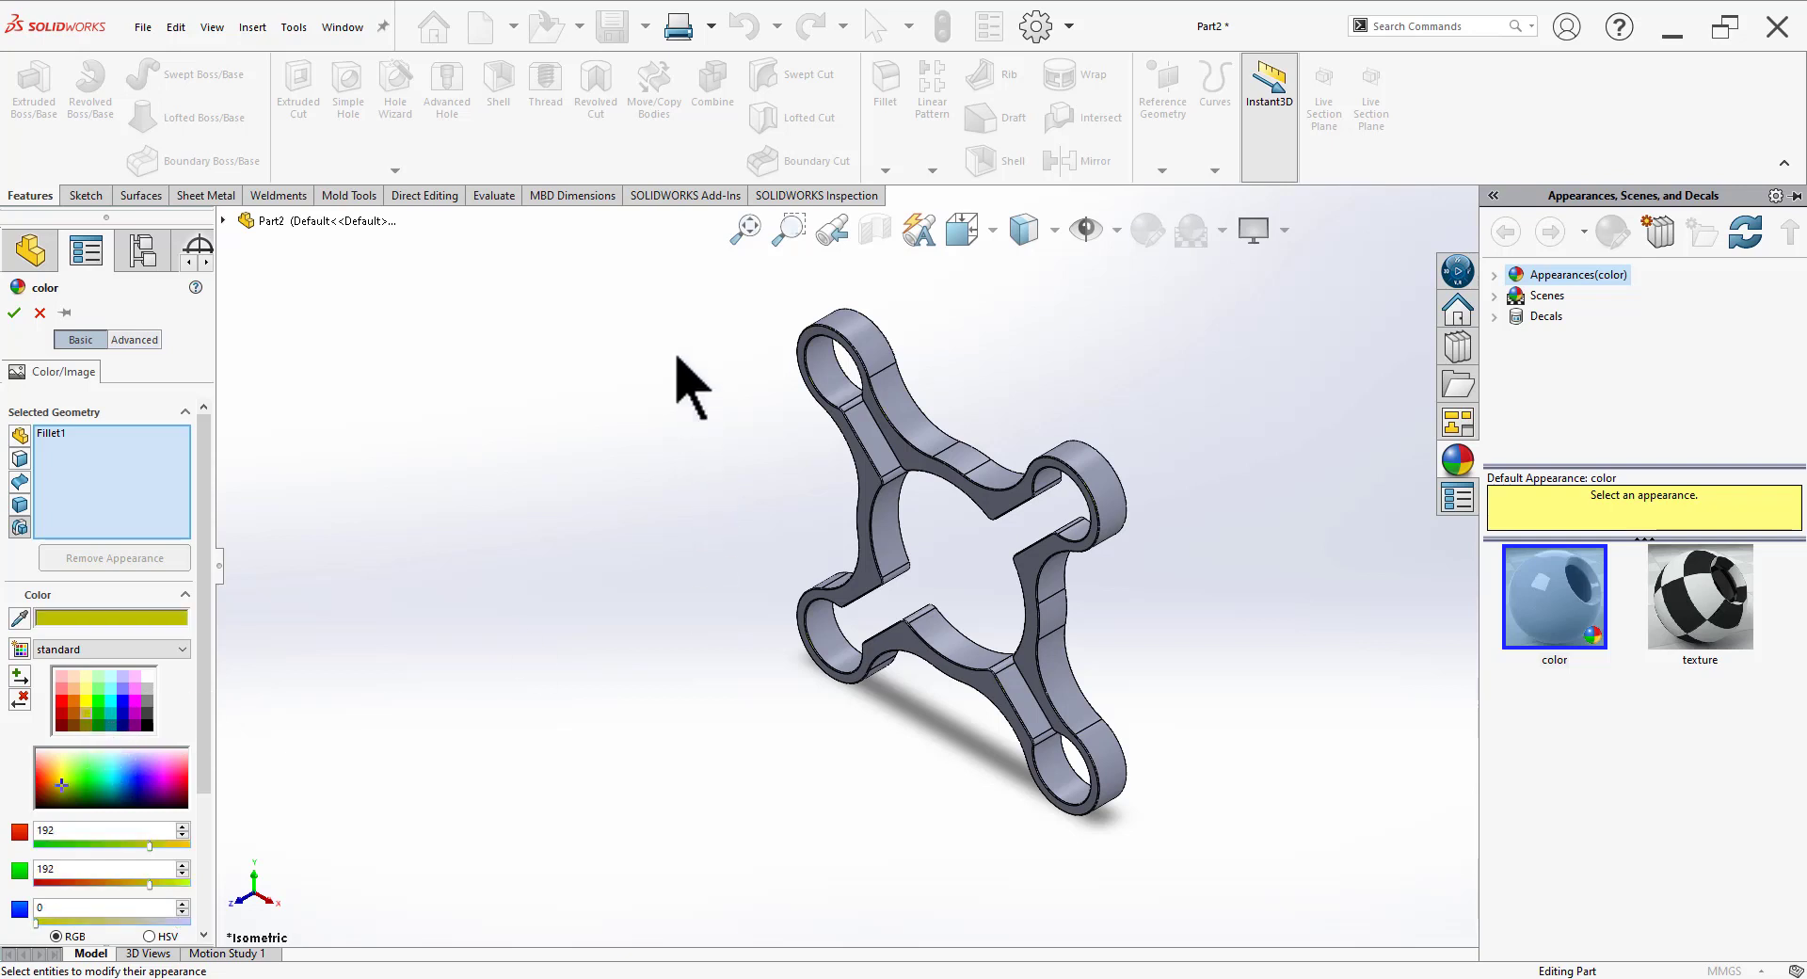
pyautogui.moveTo(675, 279); pyautogui.dragTo(1354, 871)
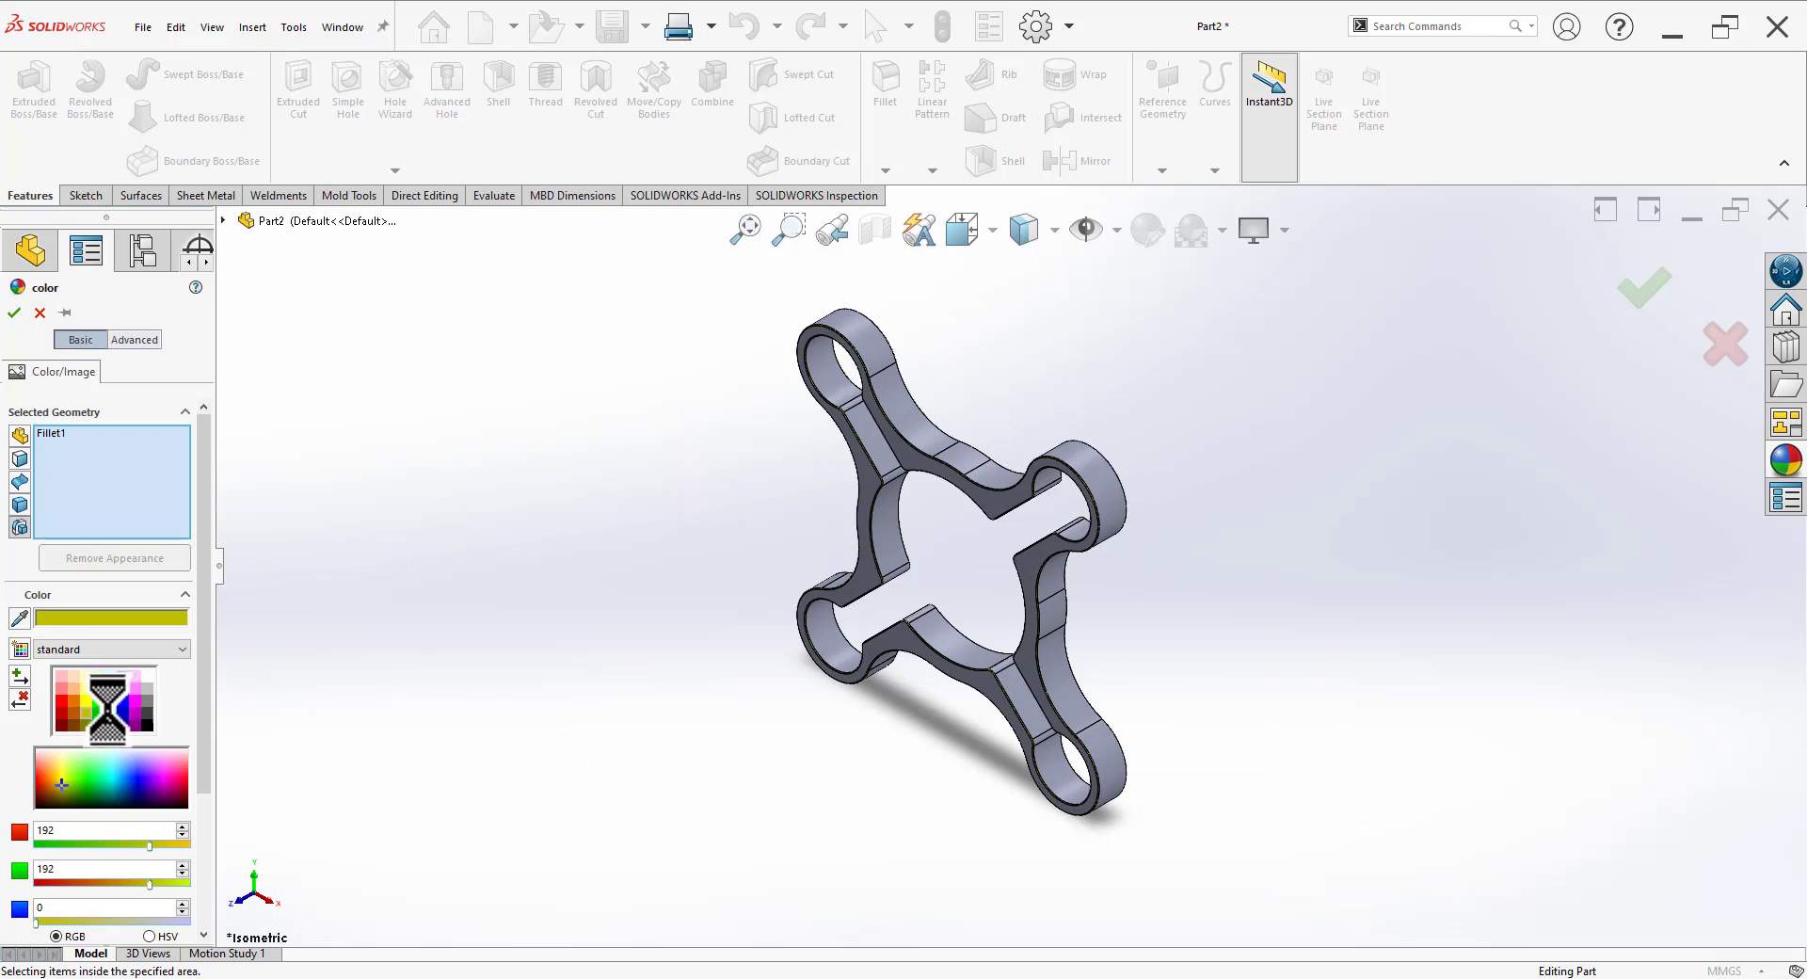
pyautogui.click(21, 315)
# Step: Orbit the yellow part edge-on and bring up the Save As dialog
pyautogui.moveTo(1167, 561); pyautogui.dragTo(1036, 626, button='middle')
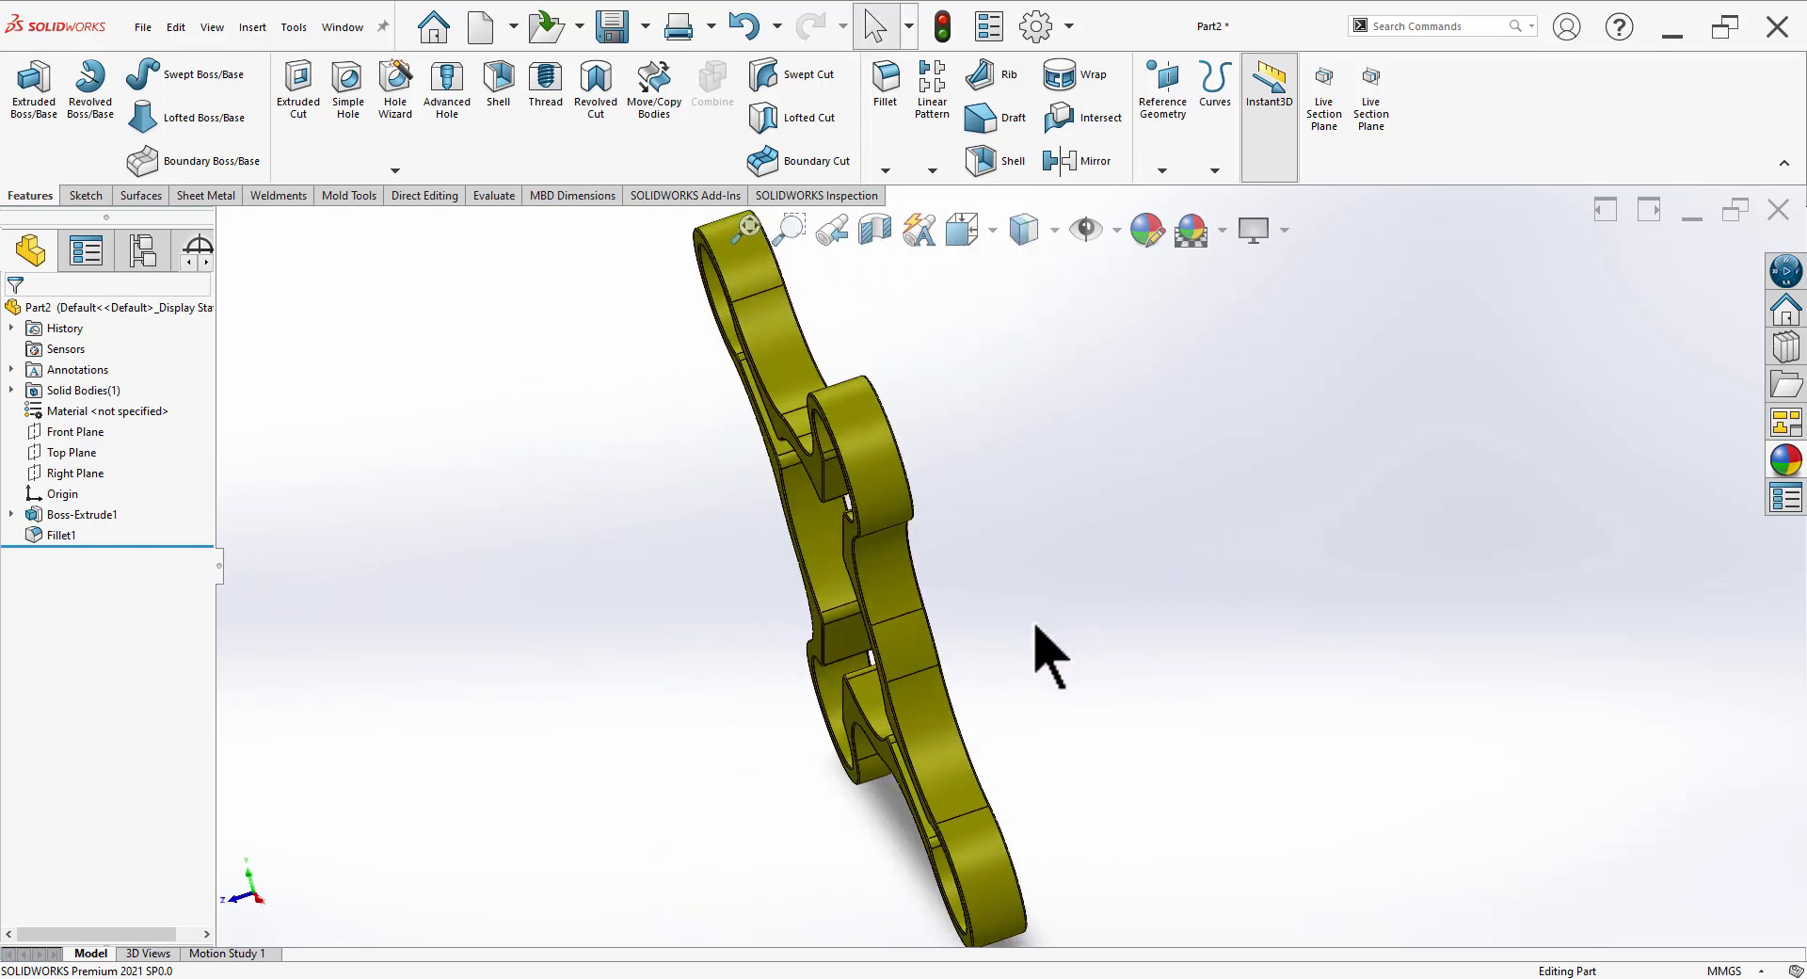
pyautogui.hotkey('ctrl', 's')
pyautogui.scroll(-2, 948, 549)
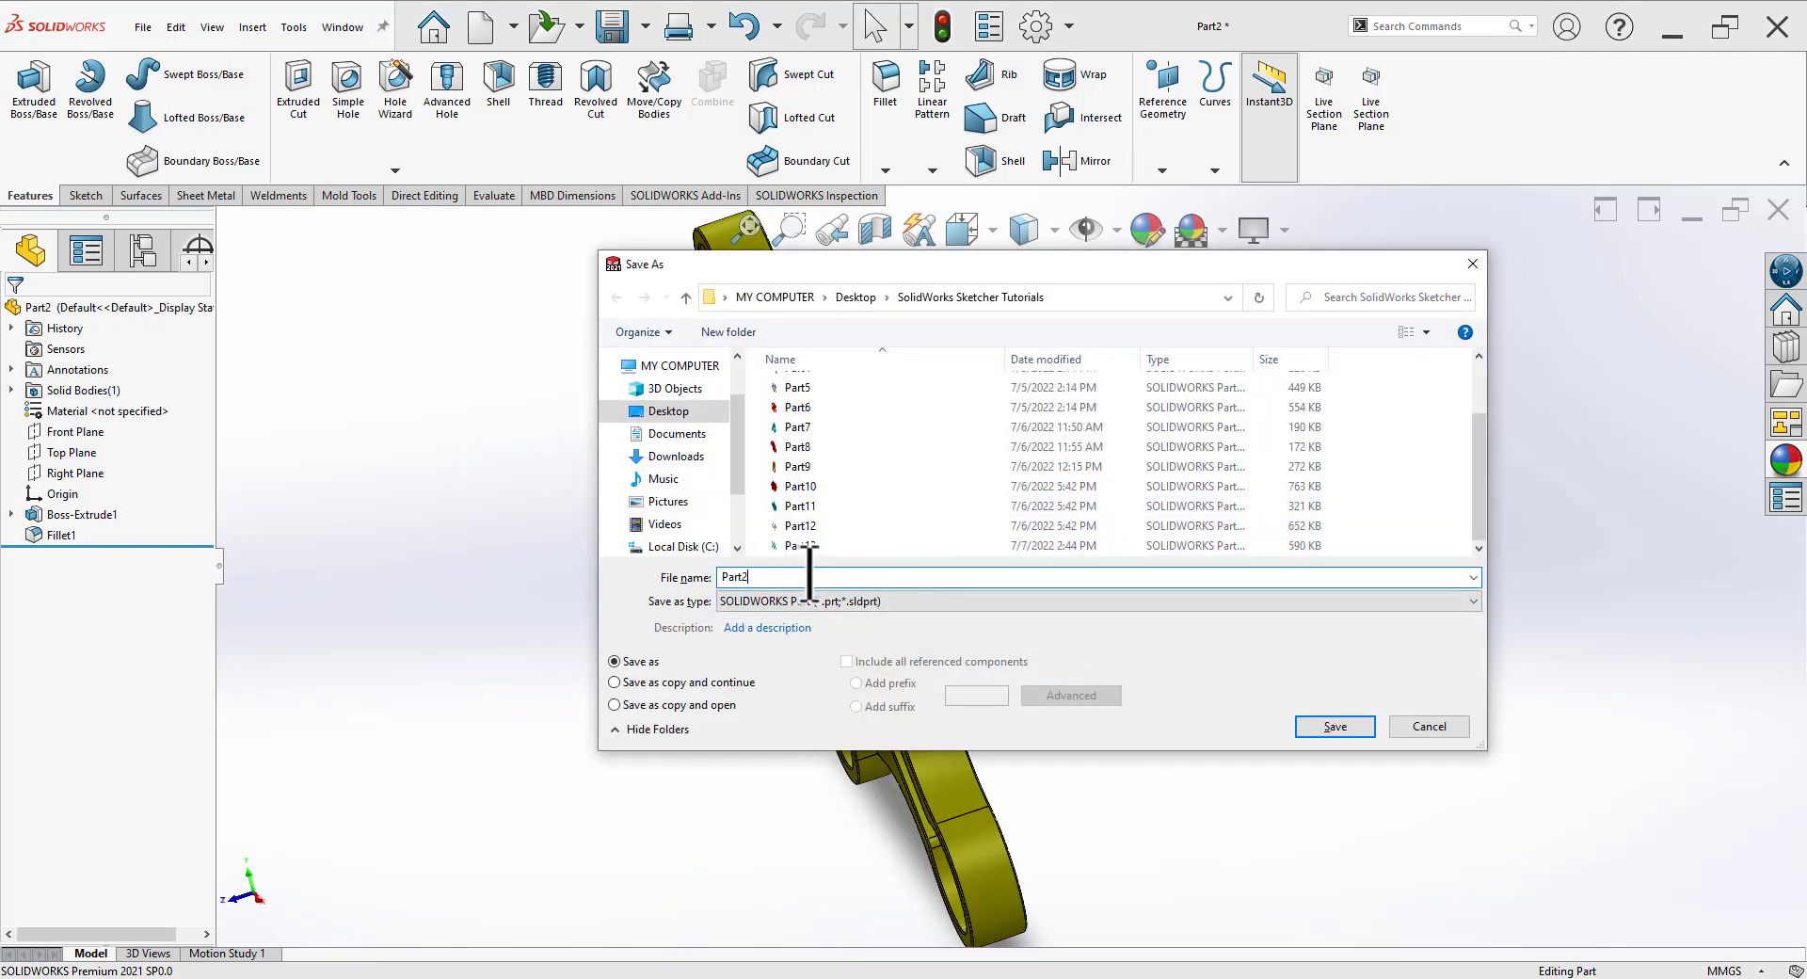
# Step: Change the file name to Part14, save it, and close the part
pyautogui.press('BackSpace')
pyautogui.write('14')
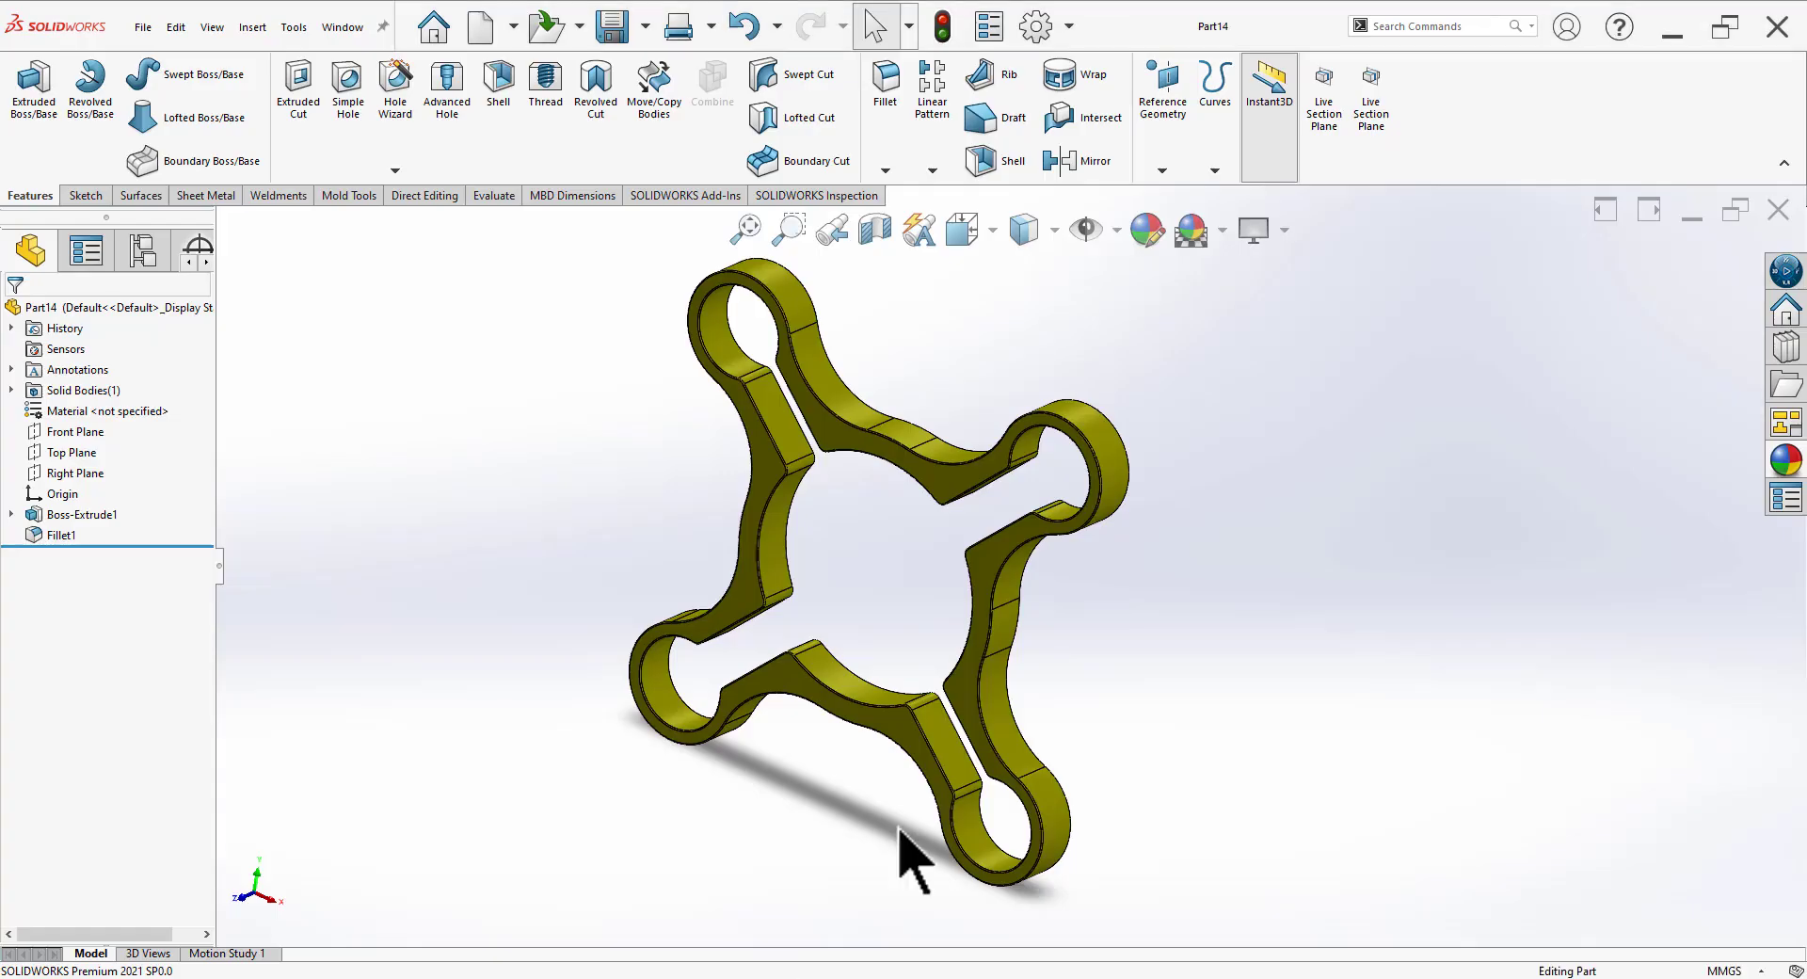
pyautogui.click(1776, 226)
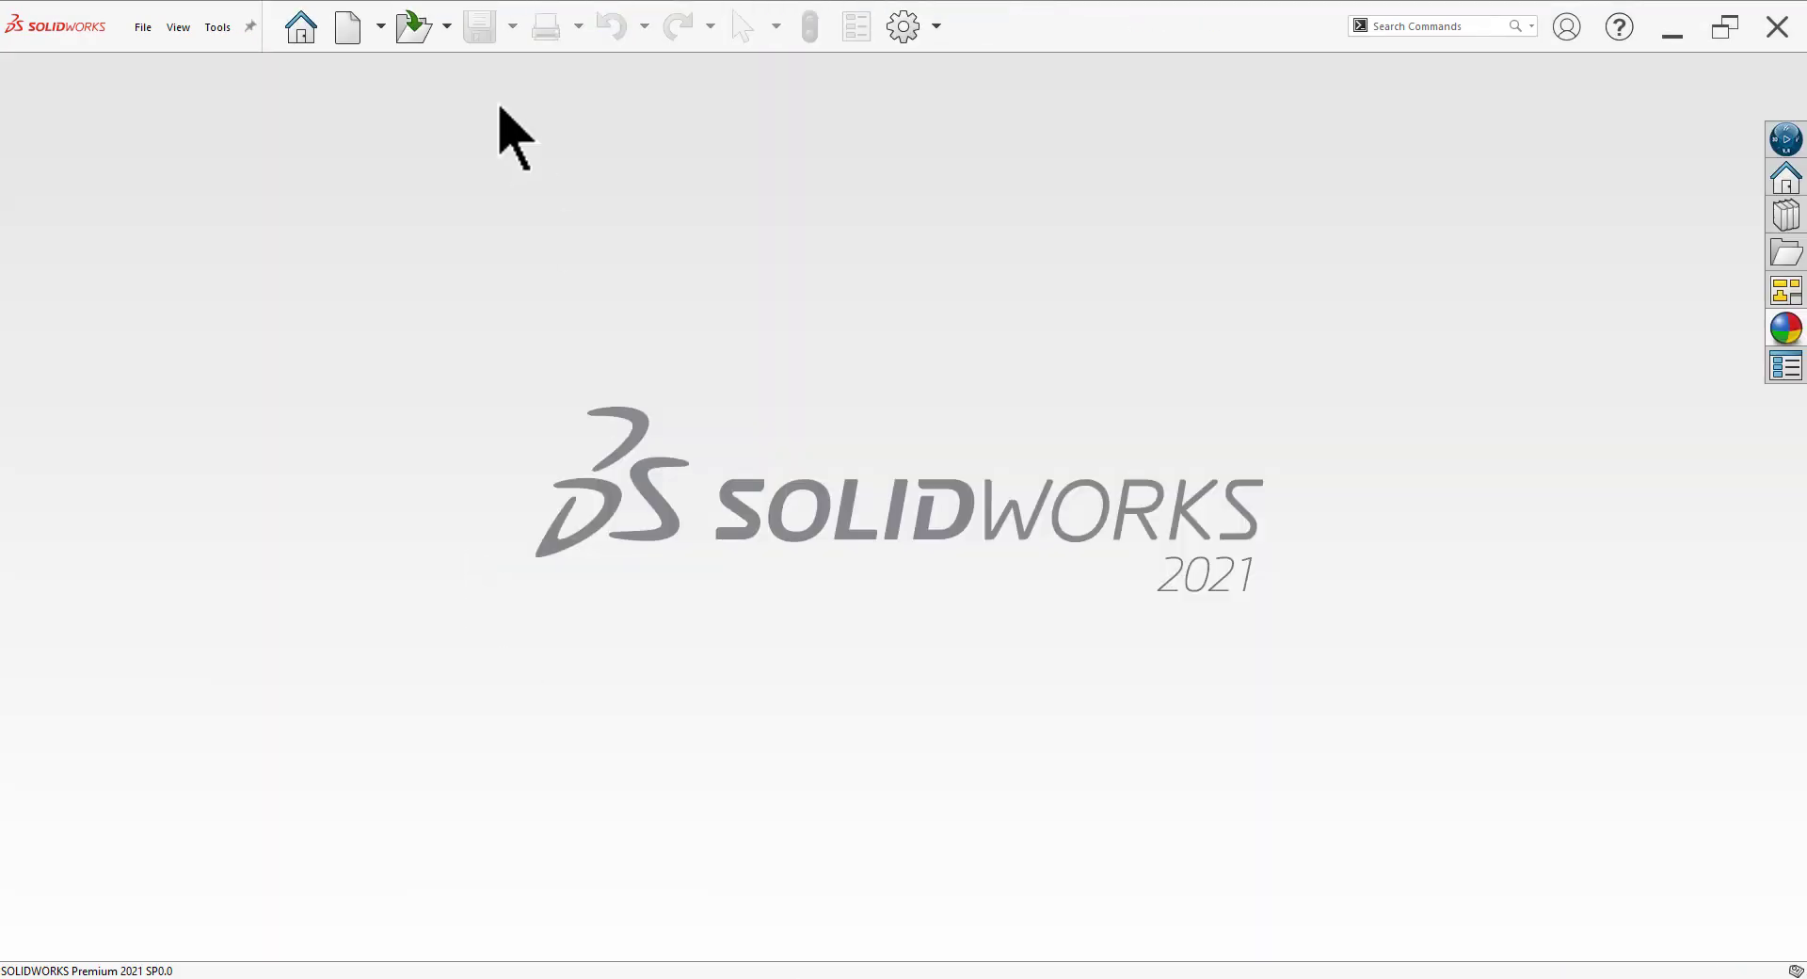
# Step: Create a new part document and start a sketch on the Front Plane
pyautogui.click(358, 33)
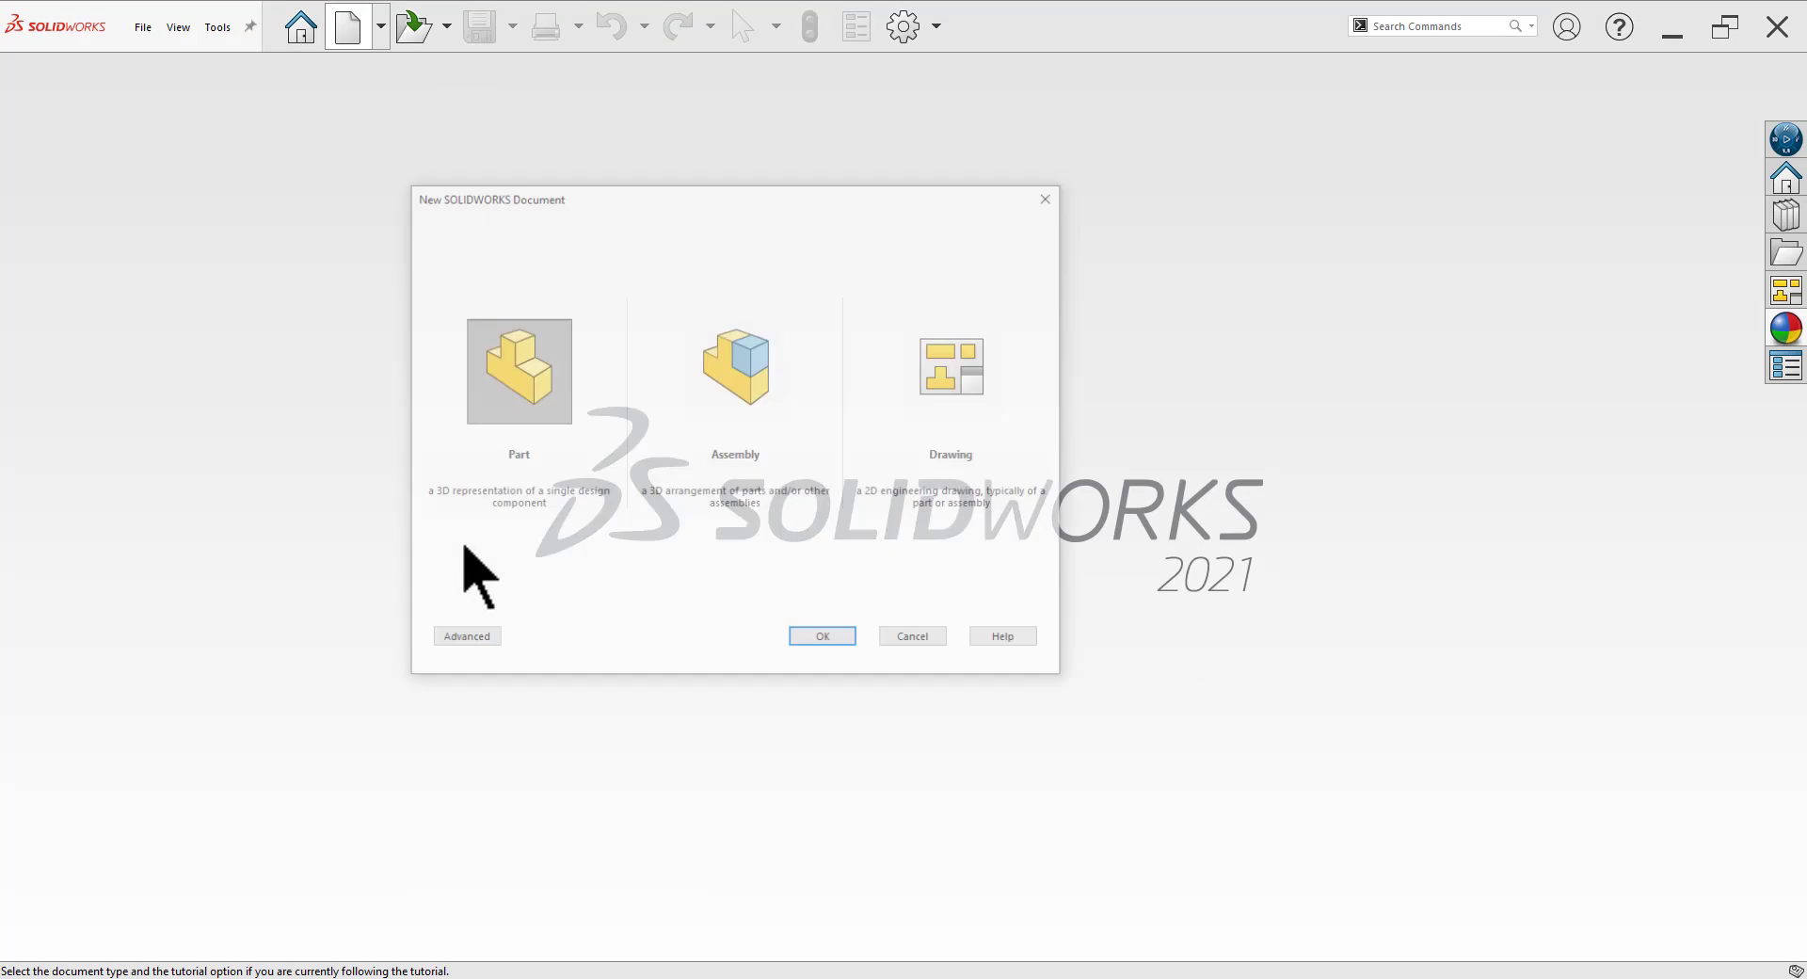
pyautogui.click(840, 642)
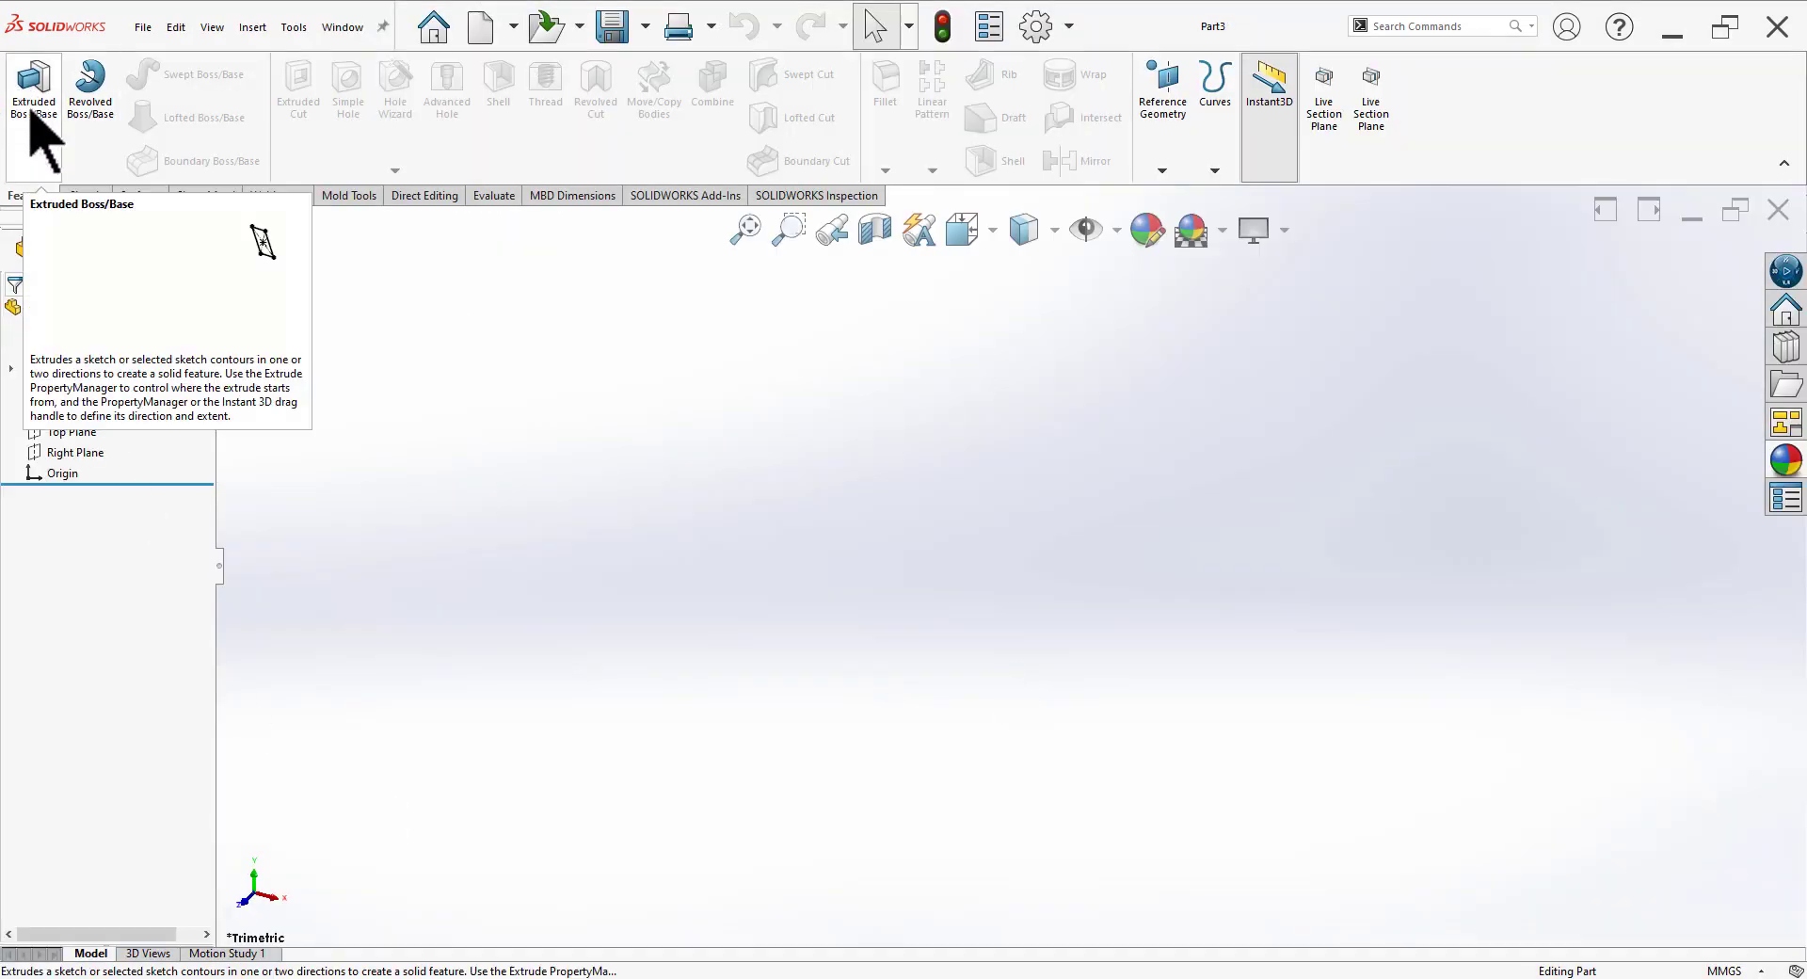
pyautogui.click(86, 195)
pyautogui.click(30, 94)
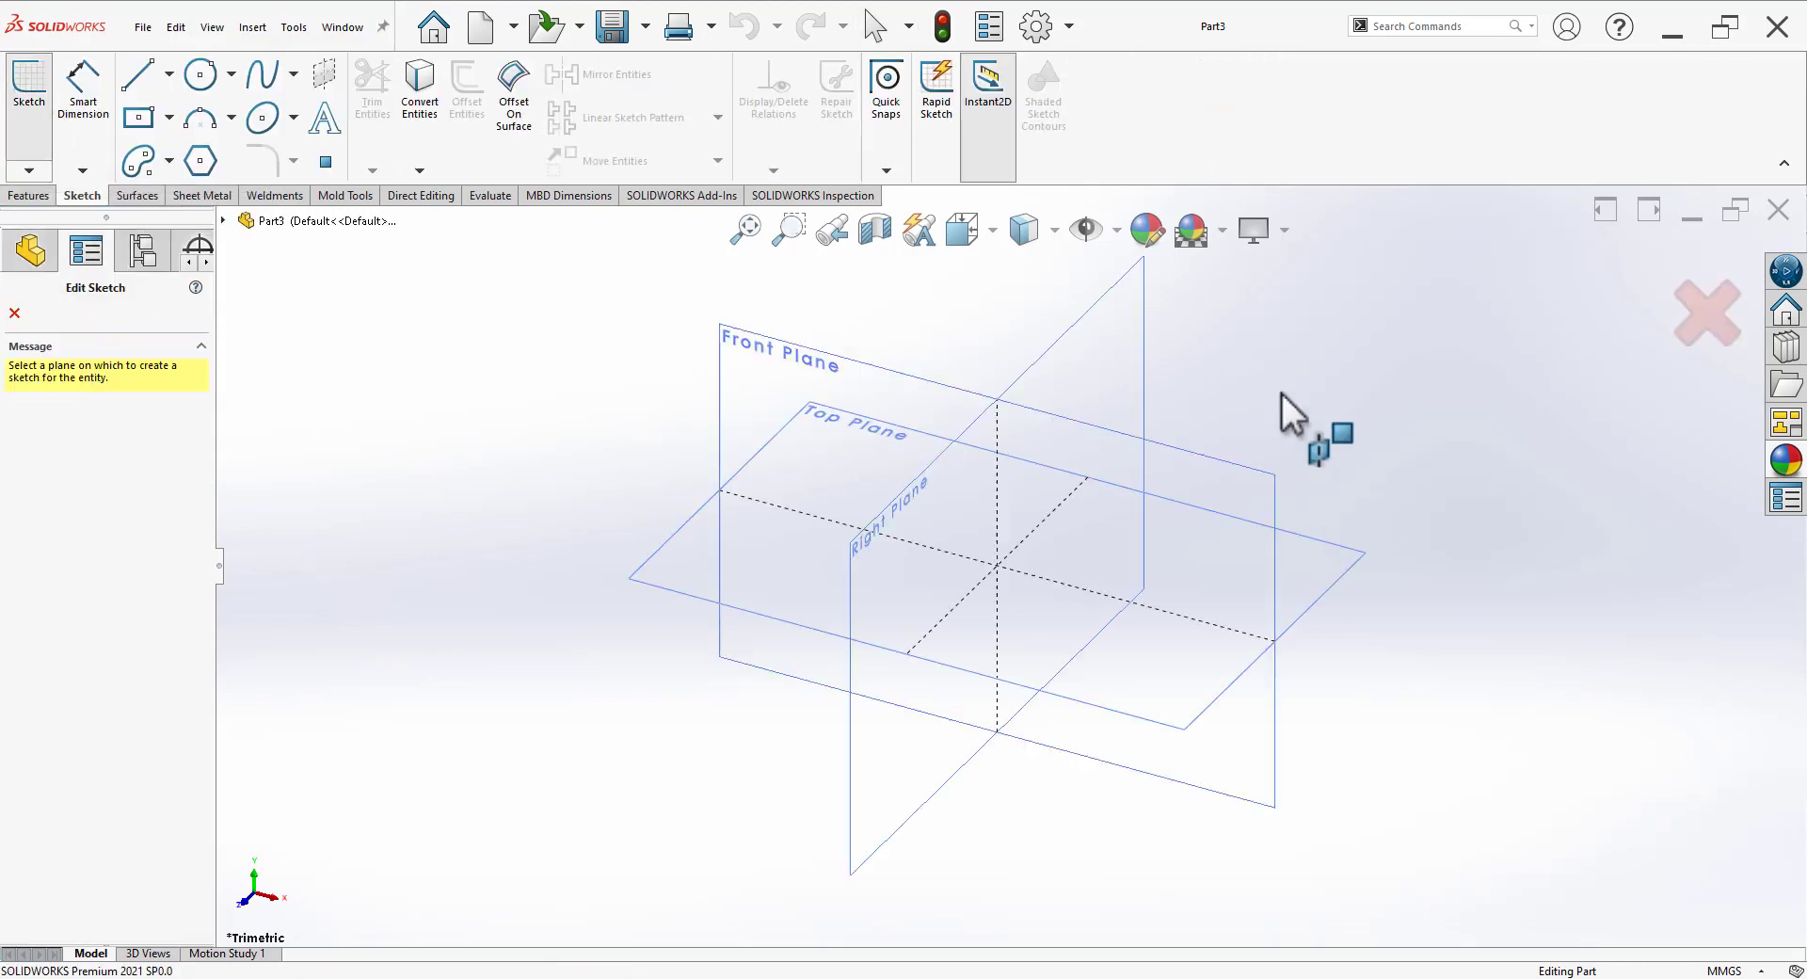
pyautogui.click(1266, 485)
# Step: Draw infinite vertical and horizontal centerlines through the origin
pyautogui.click(167, 75)
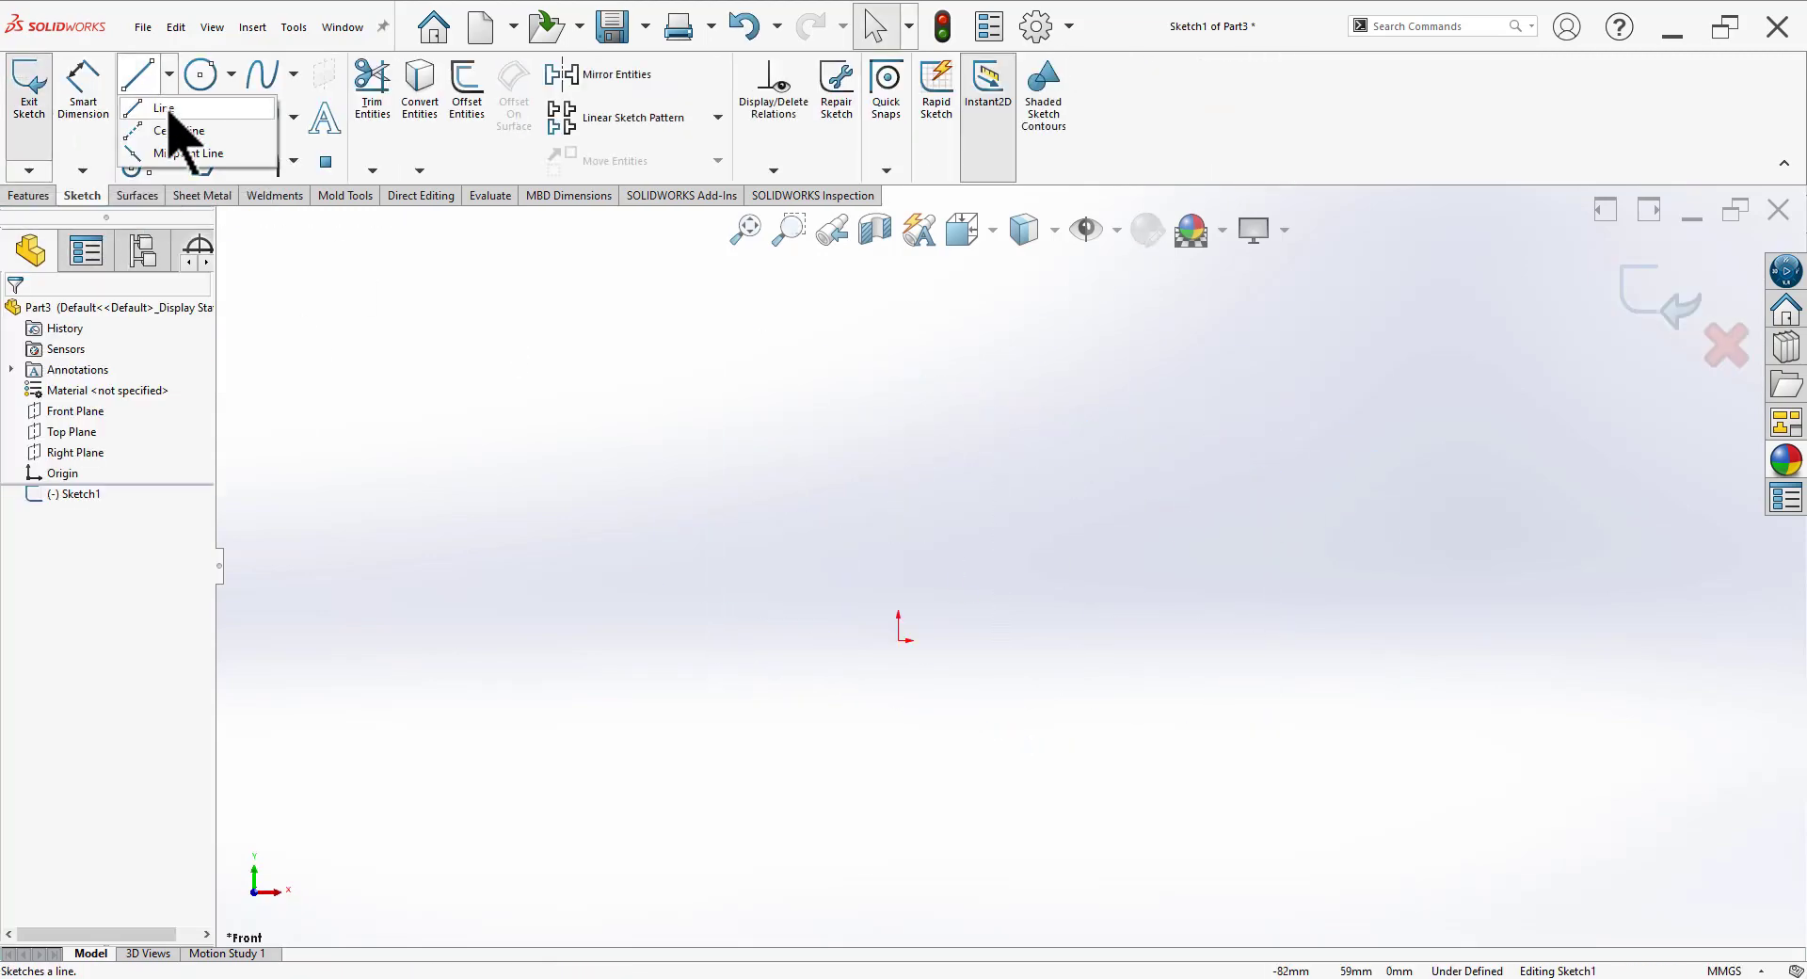
pyautogui.click(181, 160)
pyautogui.click(93, 552)
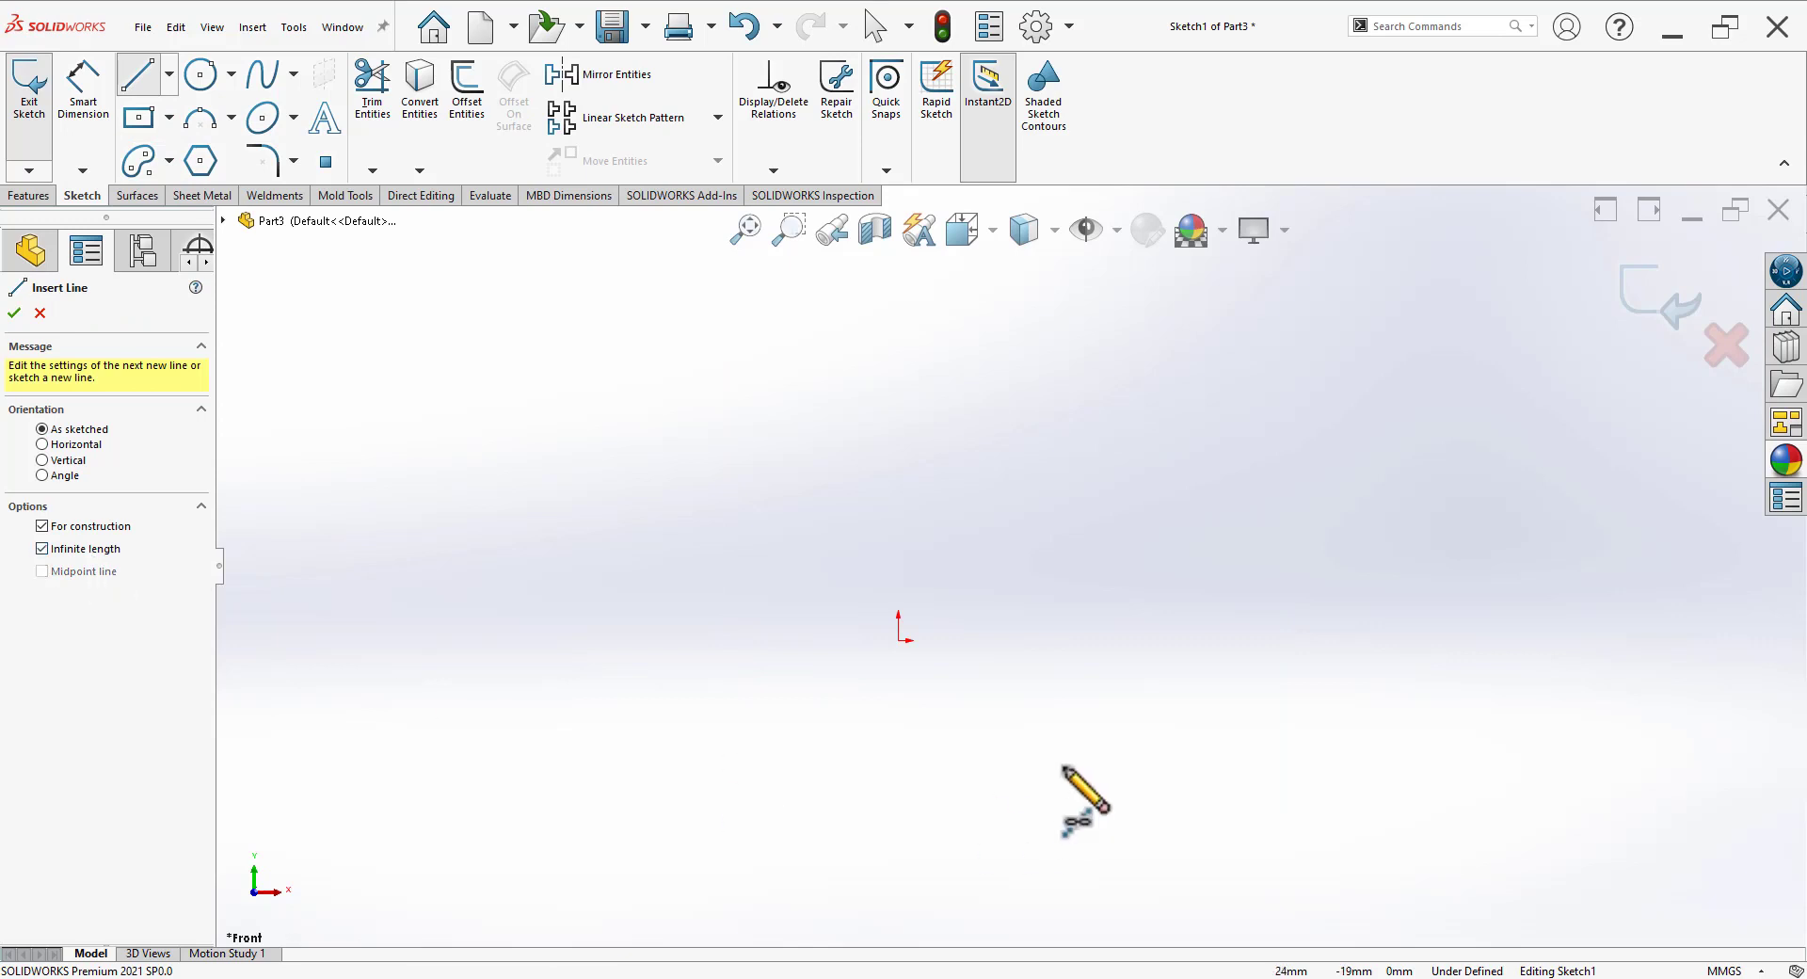
pyautogui.moveTo(898, 641)
pyautogui.mouseDown()
pyautogui.moveTo(904, 687)
pyautogui.moveTo(928, 641)
pyautogui.mouseUp()
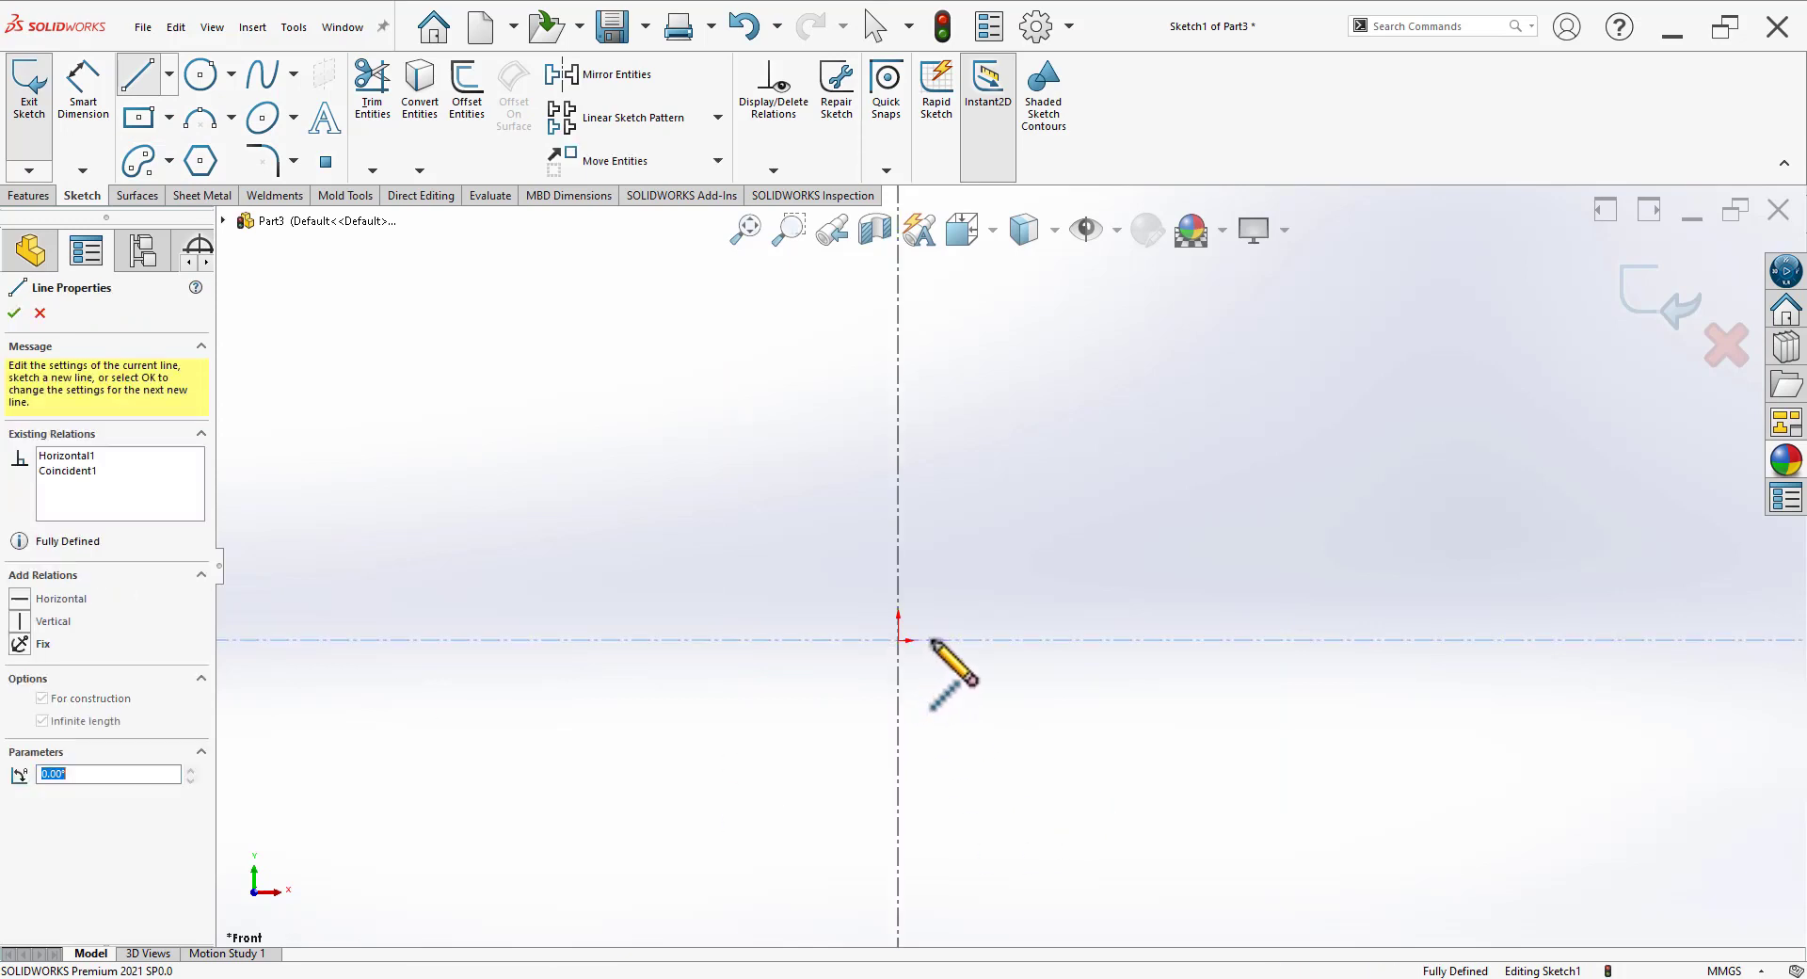
pyautogui.click(15, 314)
pyautogui.click(40, 313)
pyautogui.scroll(-2, 1158, 711)
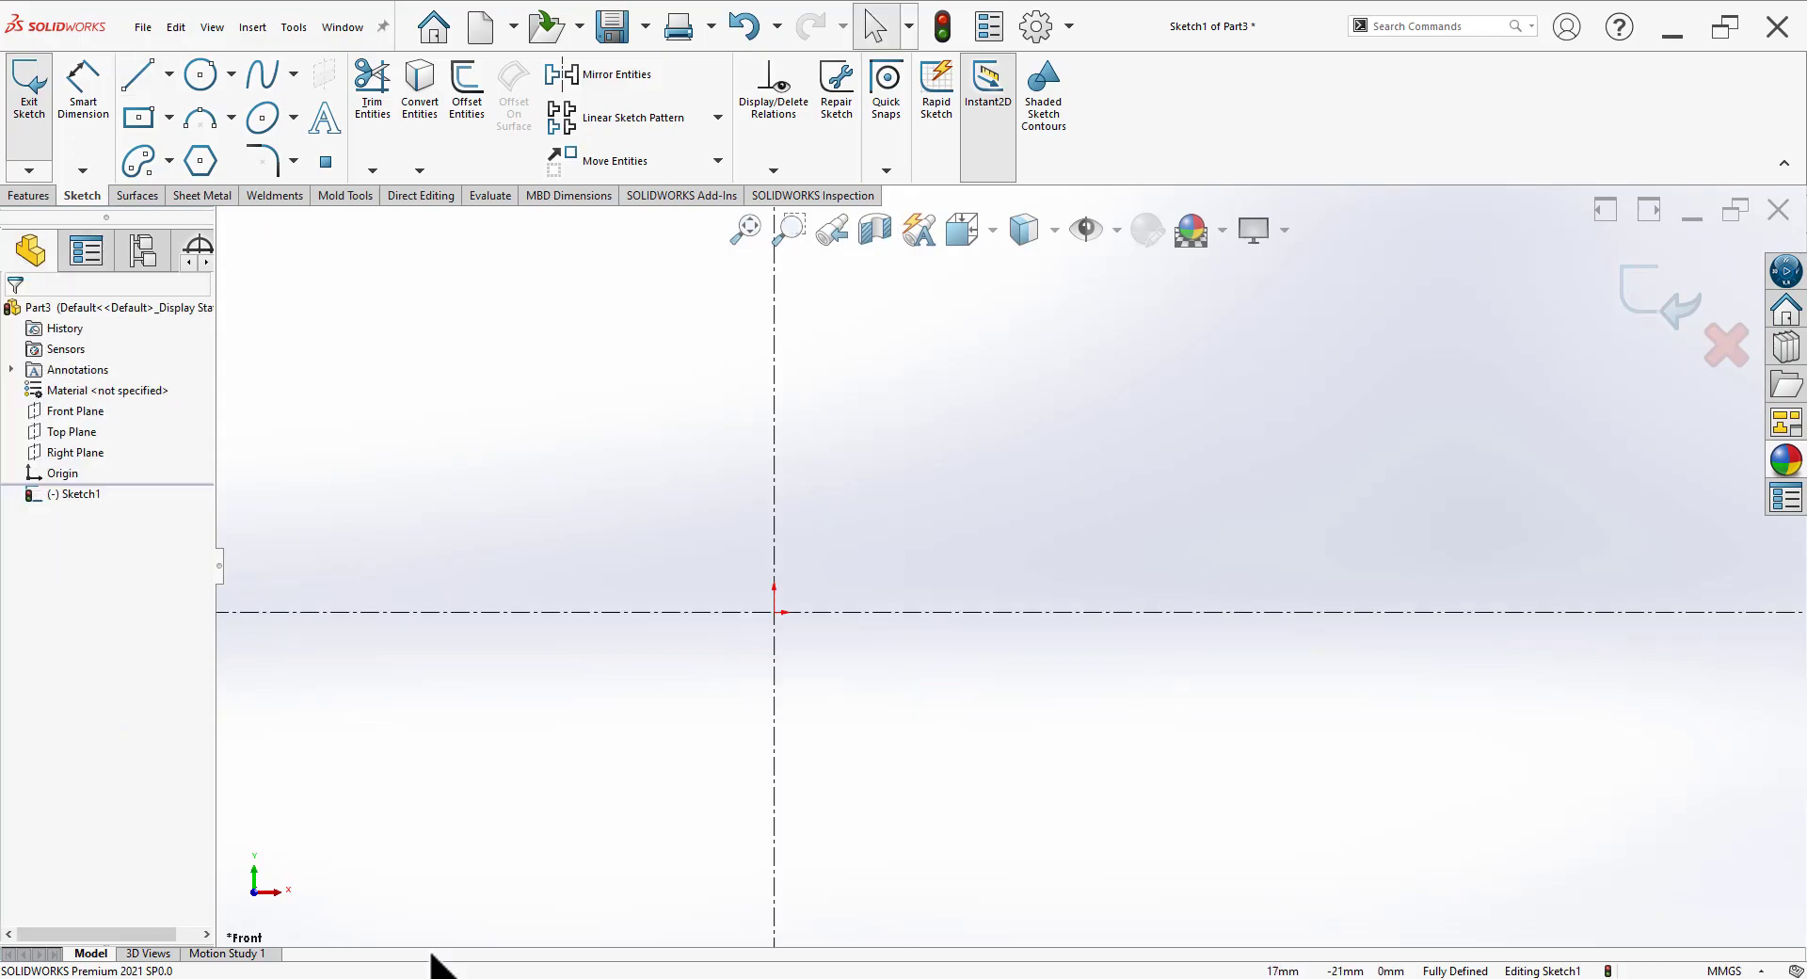
# Step: After checking the reference PDF, draw a Ø30 circle centred on the origin
pyautogui.hotkey('alt', 'Tab')
pyautogui.scroll(2, 1056, 584)
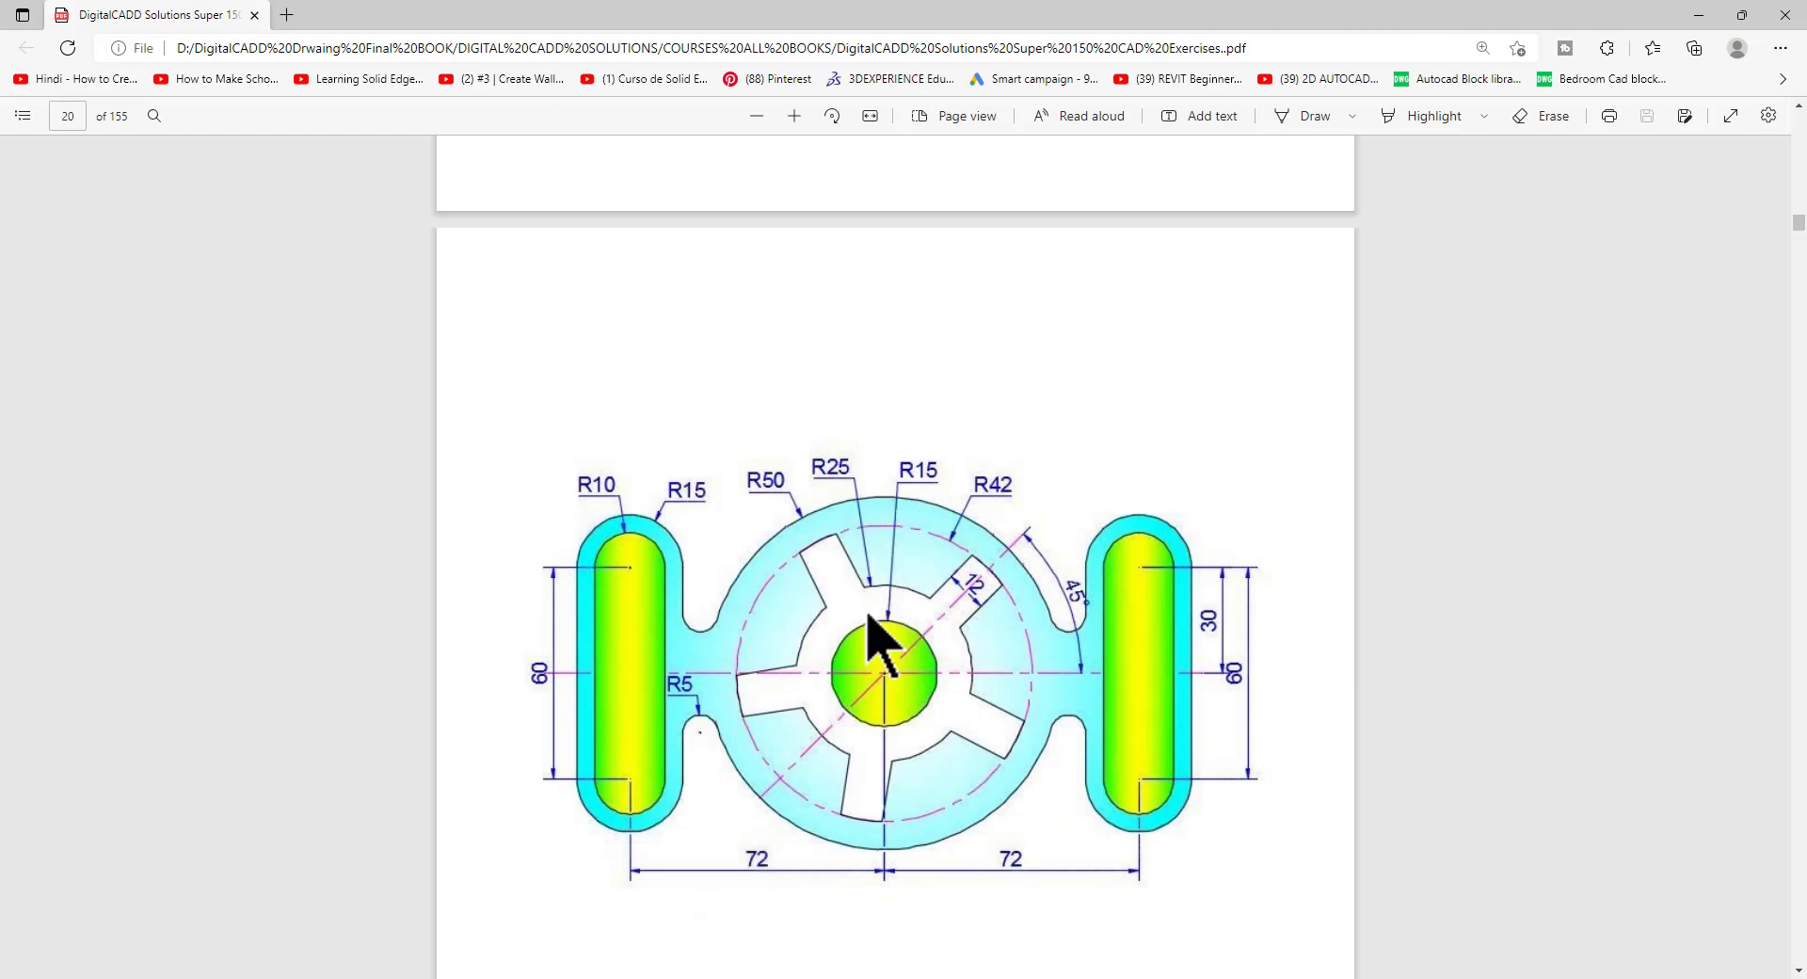
pyautogui.hotkey('alt', 'Tab')
pyautogui.click(83, 90)
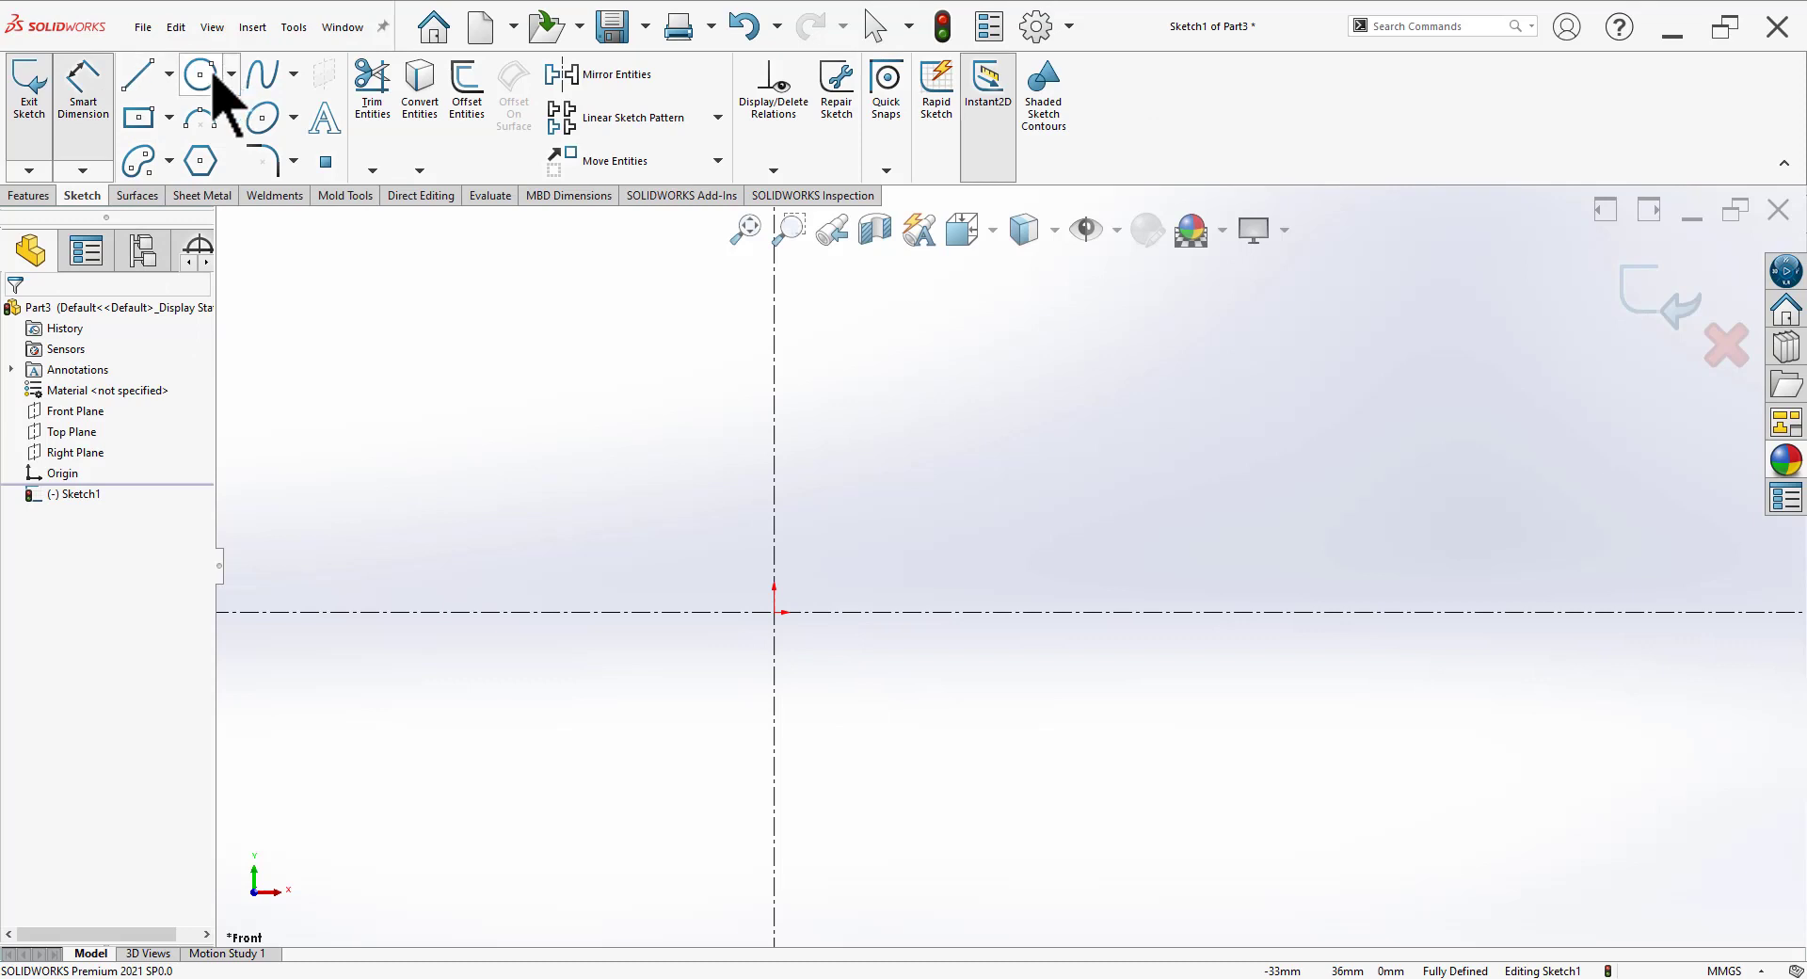
pyautogui.click(214, 77)
pyautogui.click(775, 612)
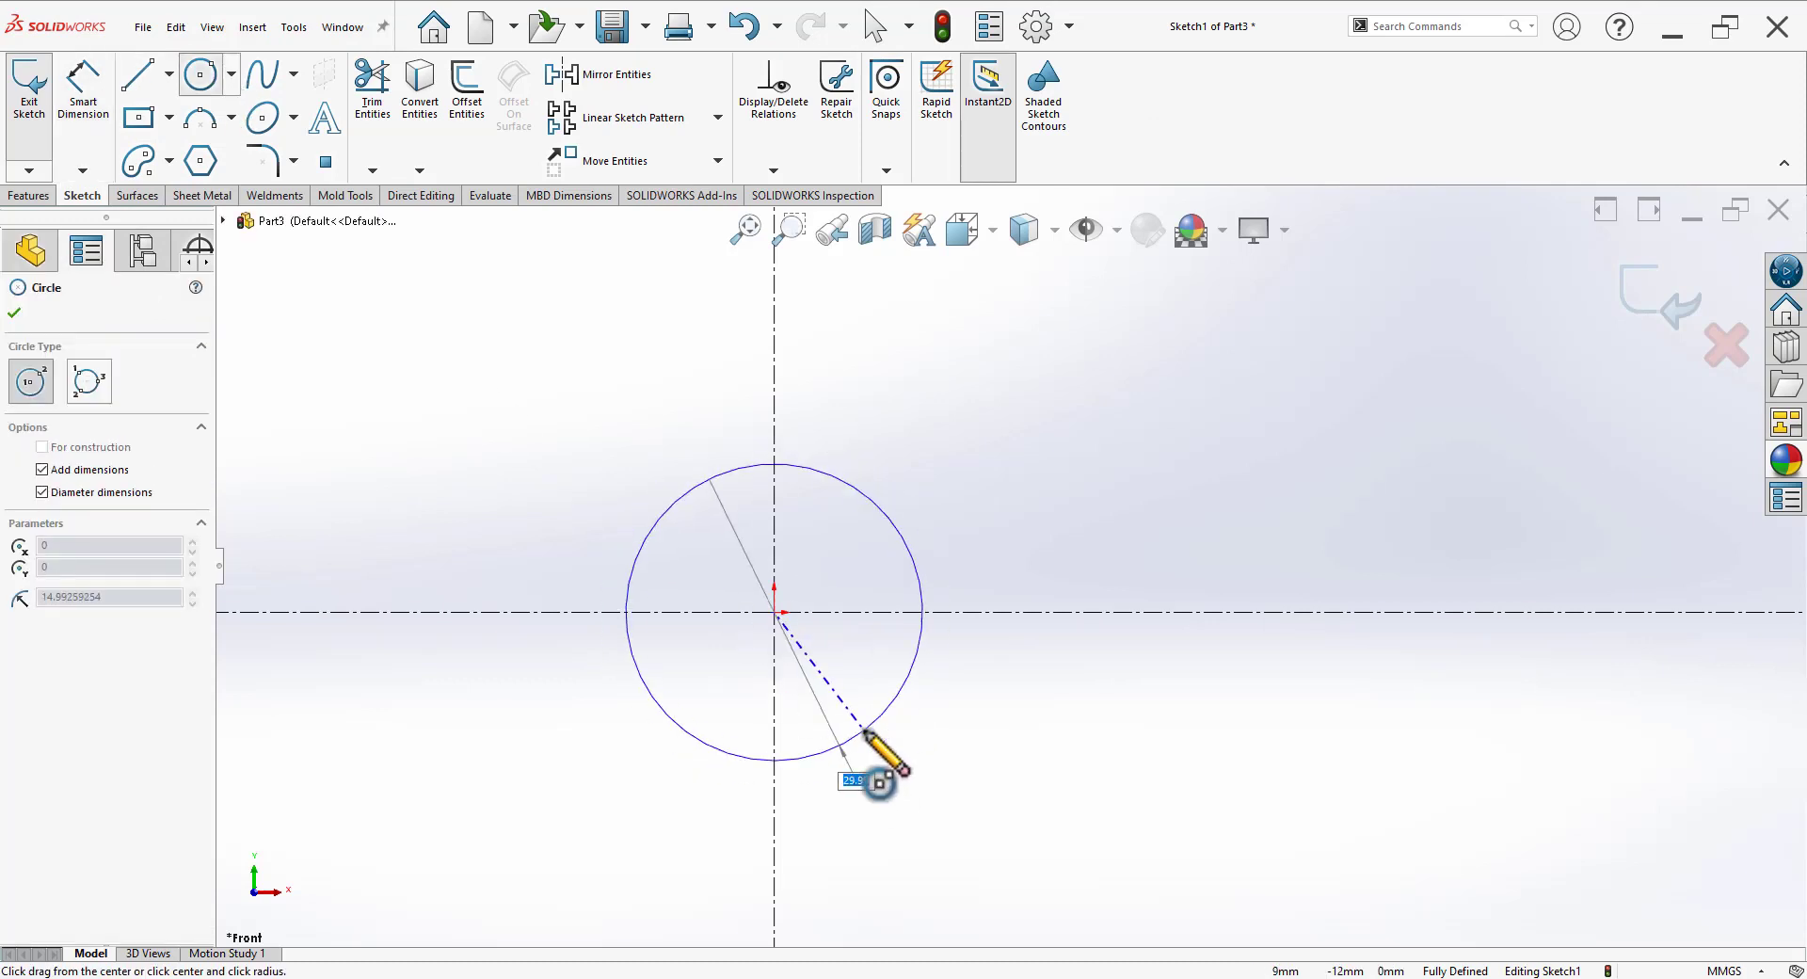
pyautogui.write('0')
pyautogui.press('Return')
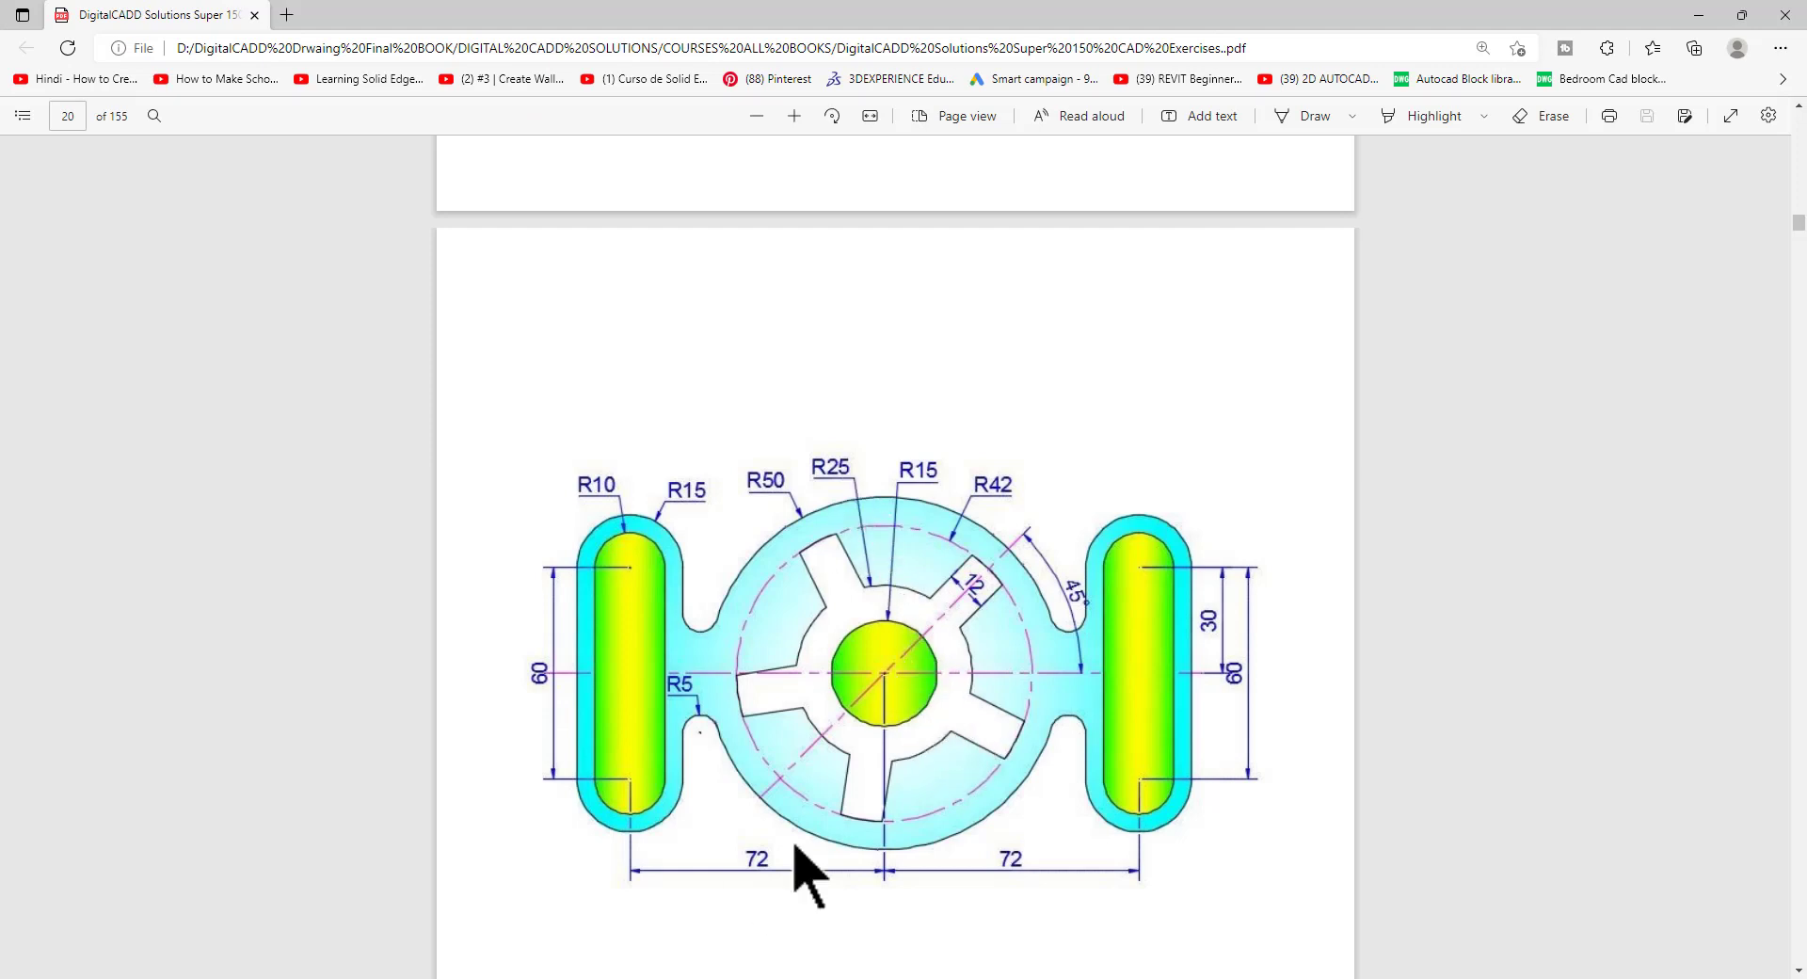
# Step: Add Ø50 and Ø84 circles concentric at the origin
pyautogui.hotkey('alt', 'Tab')
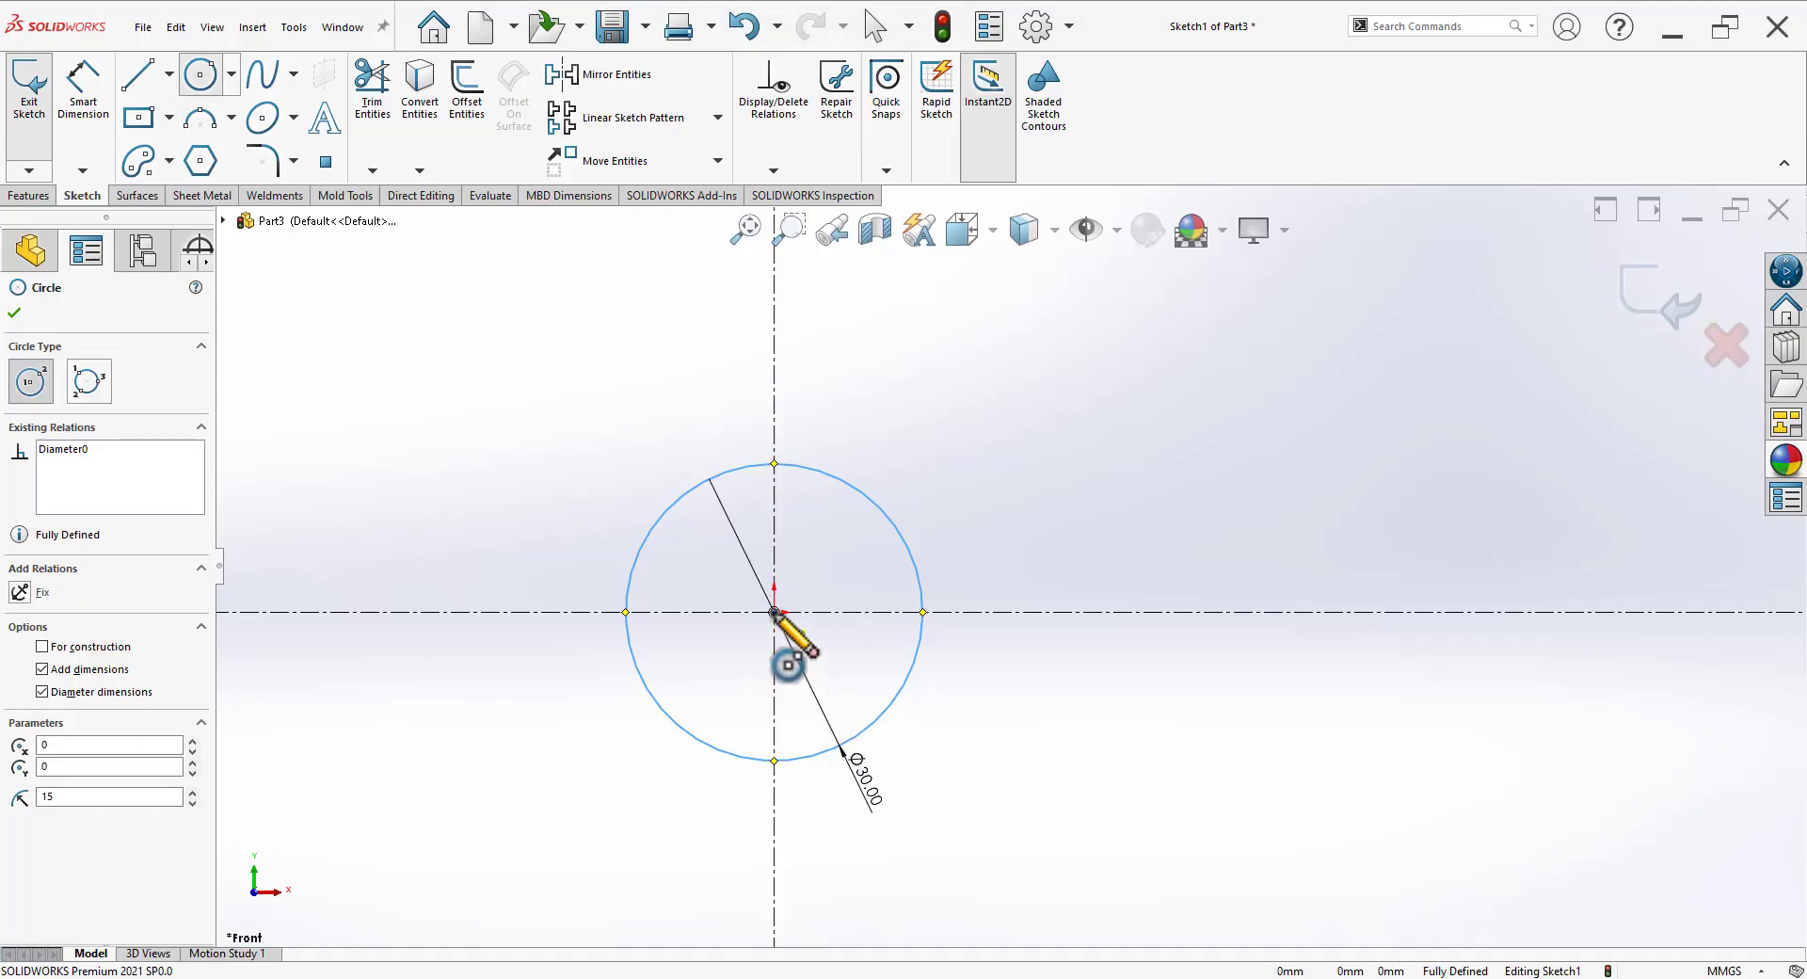
pyautogui.click(774, 612)
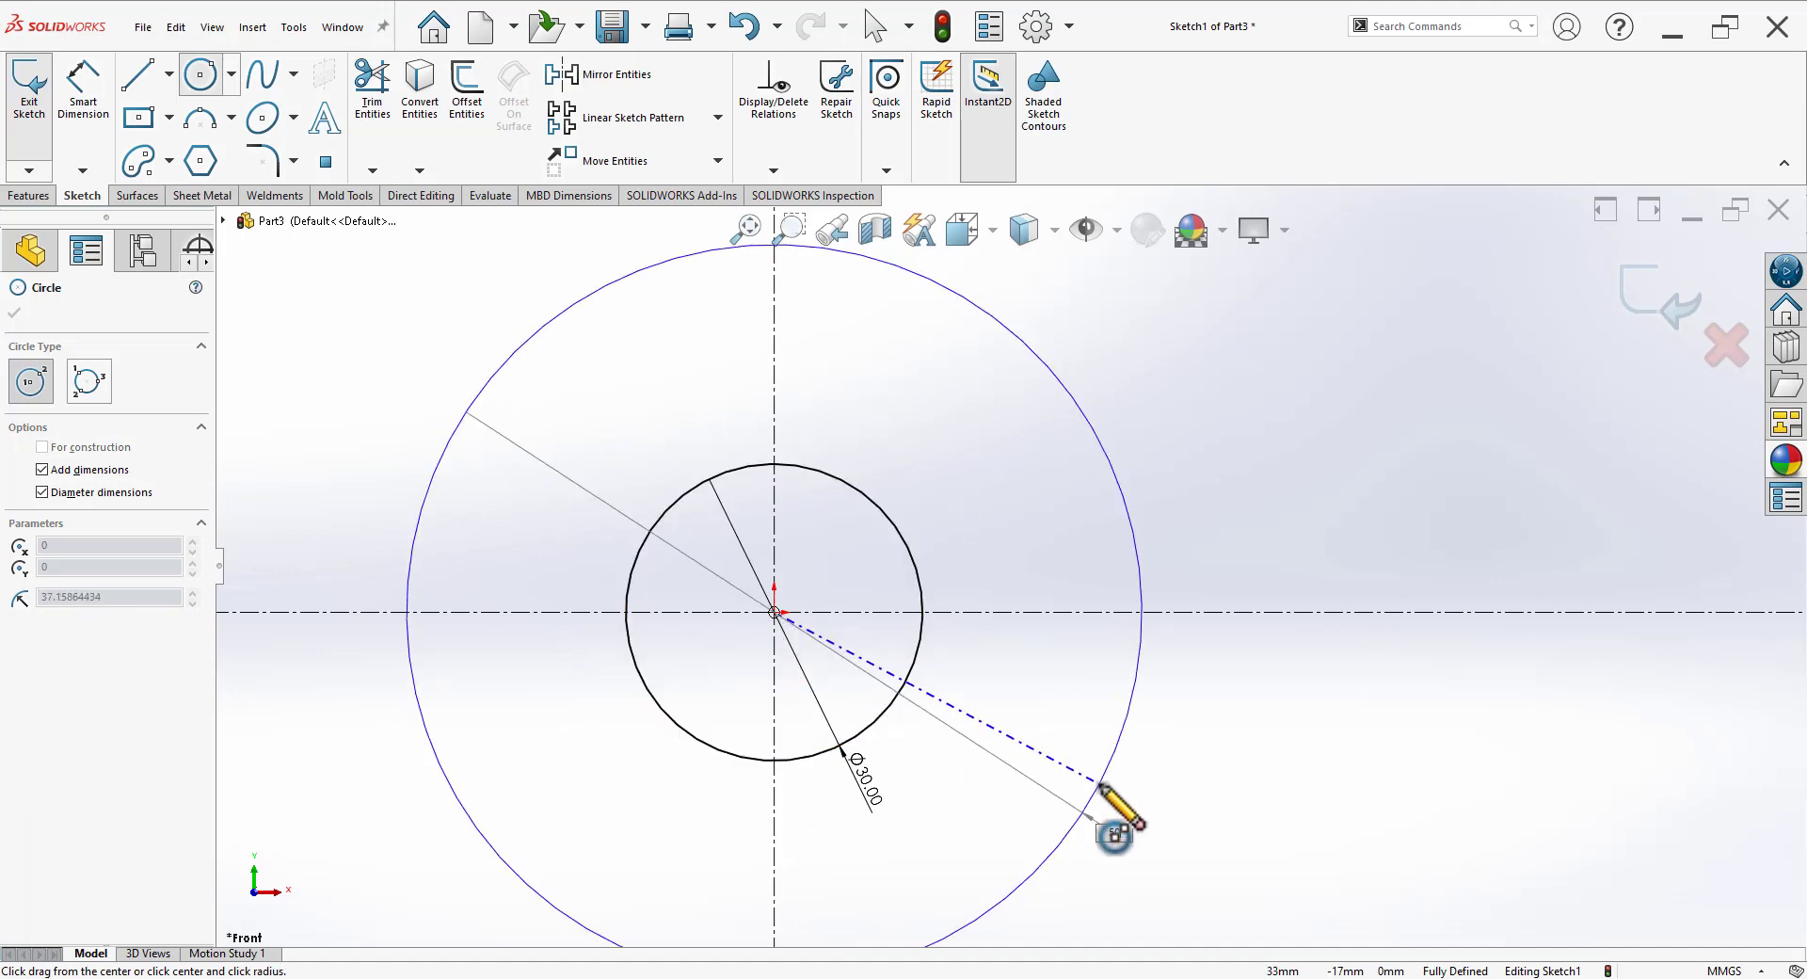
pyautogui.click(1100, 783)
pyautogui.hotkey('alt', 'Tab')
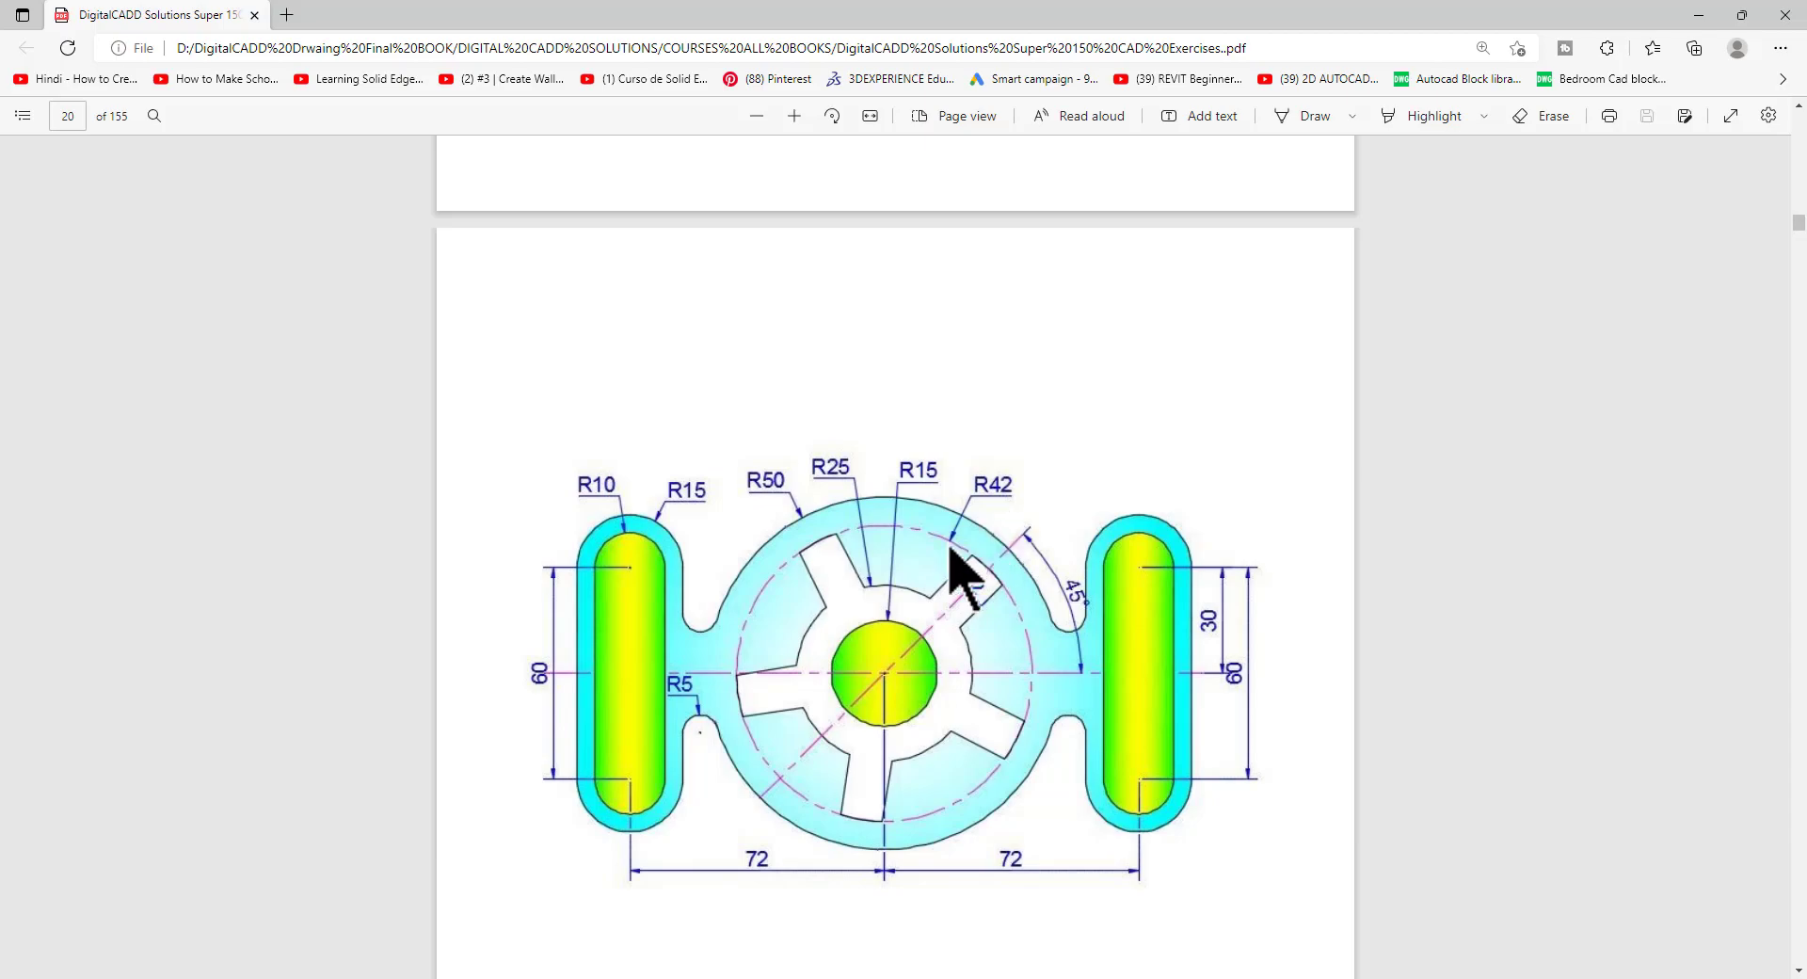
pyautogui.hotkey('alt', 'Tab')
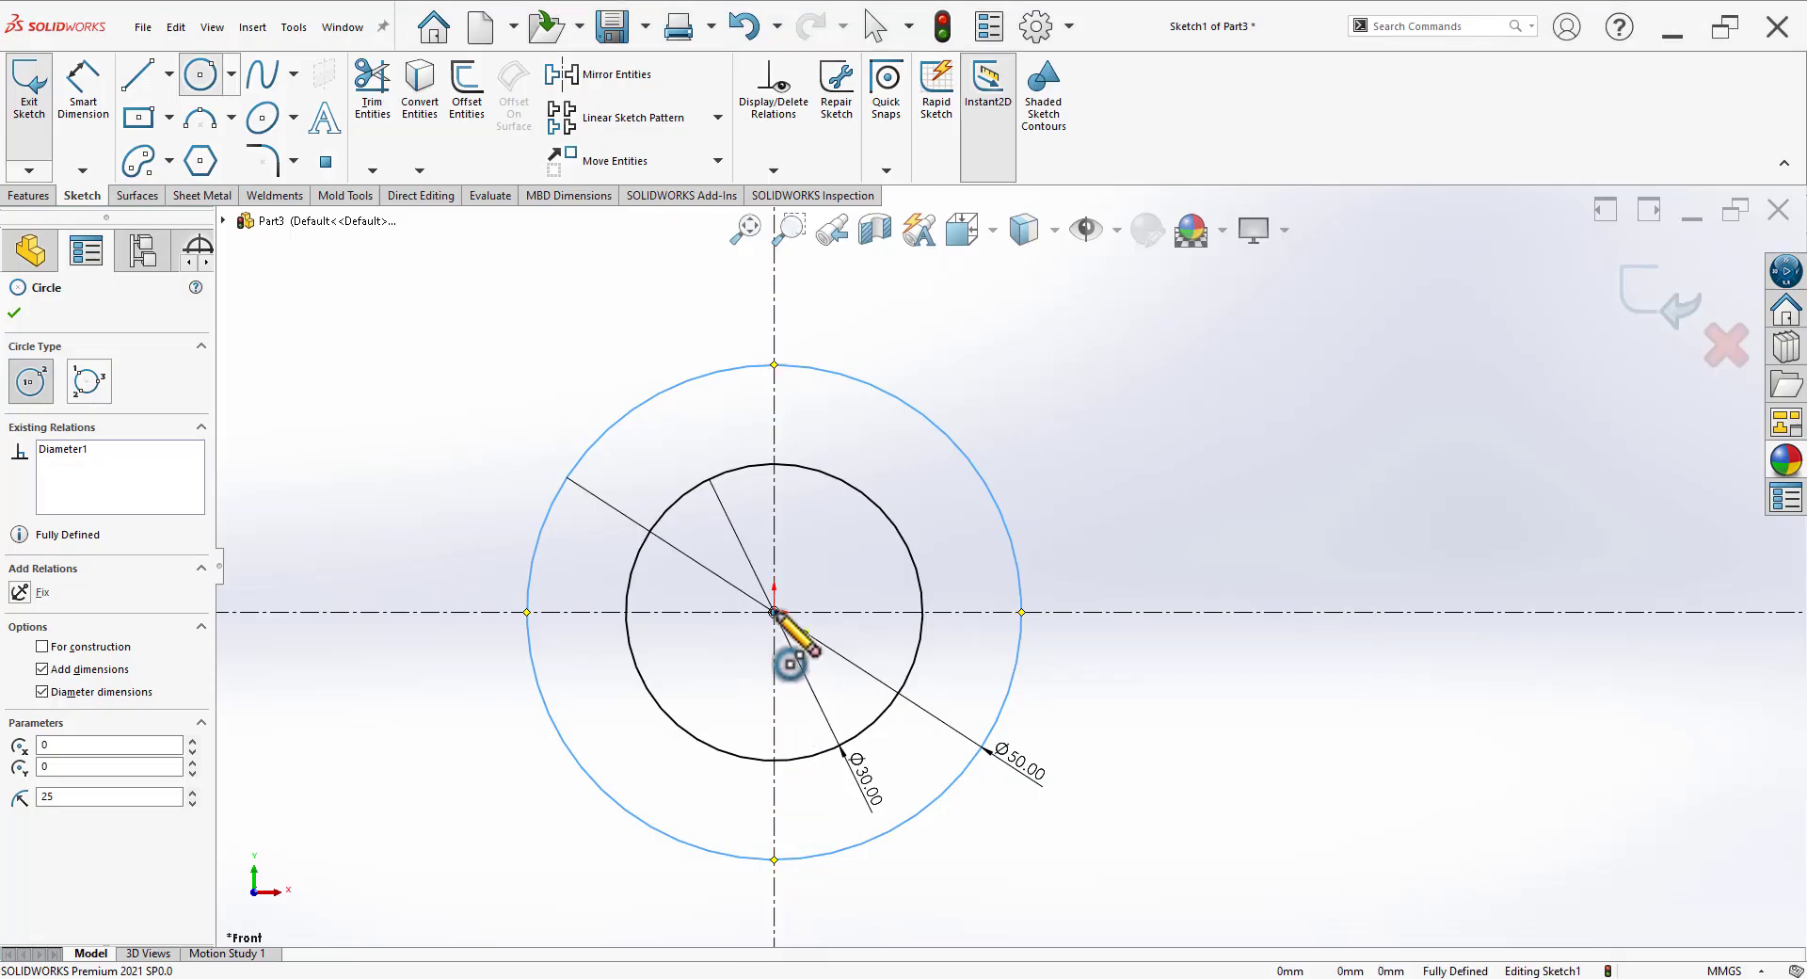
pyautogui.click(774, 611)
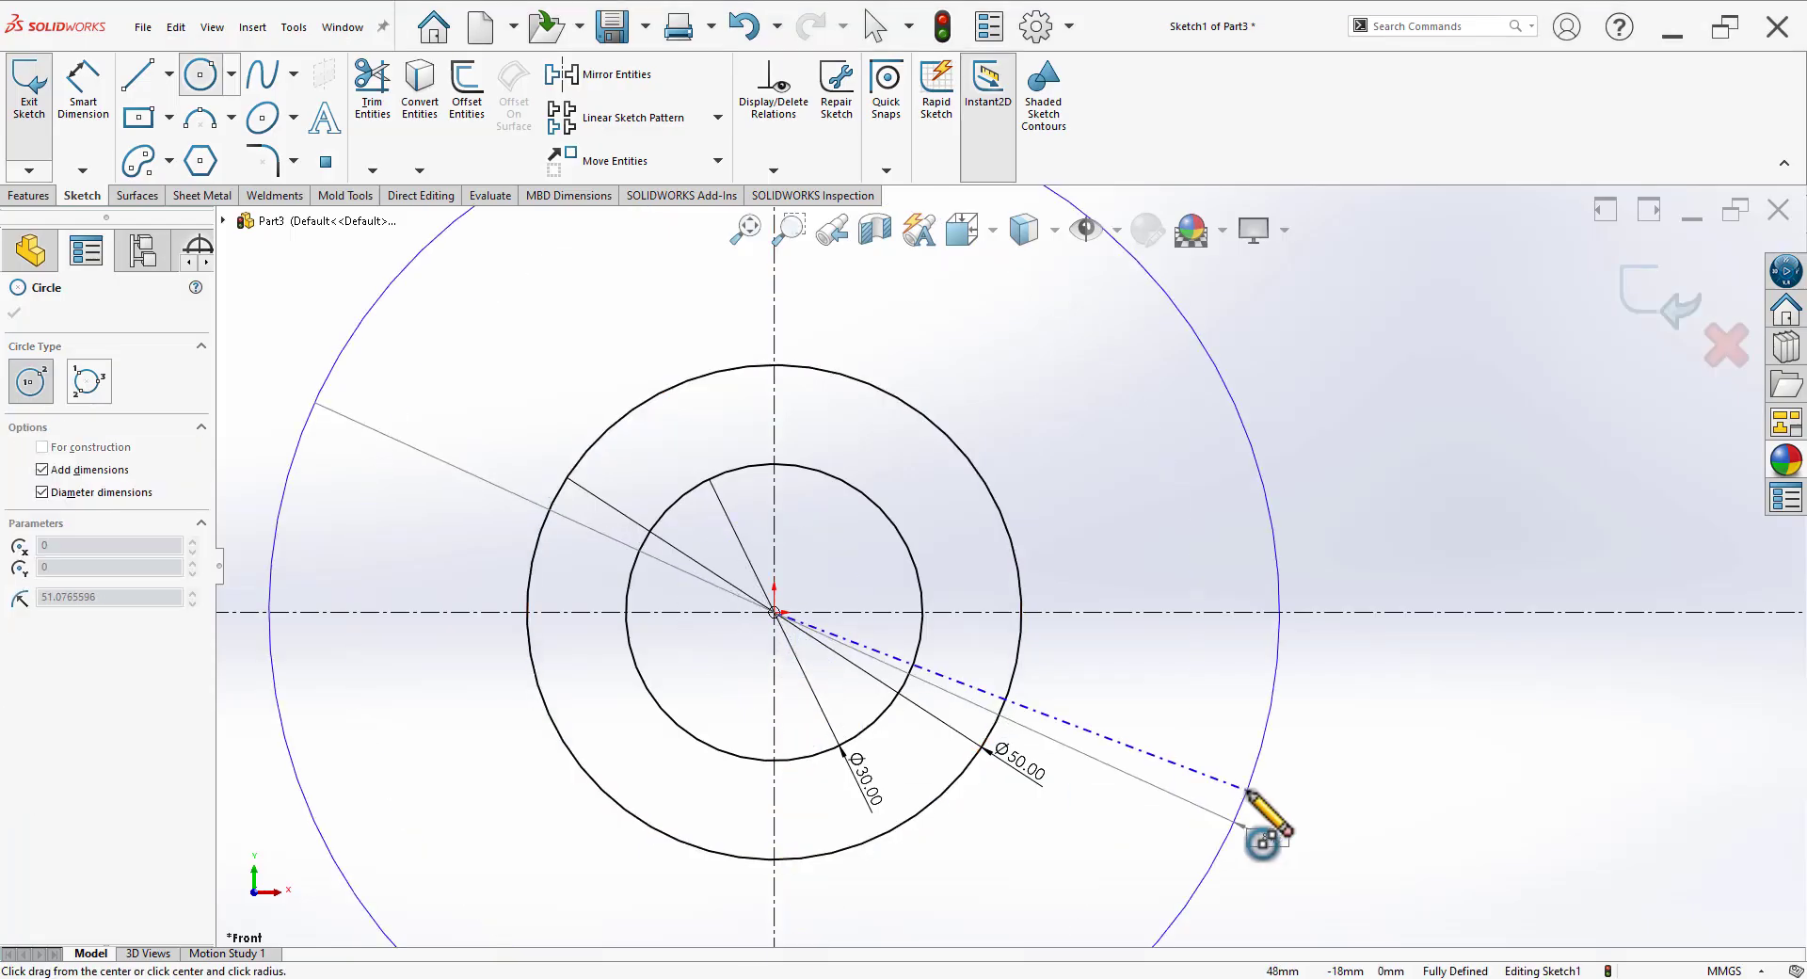
pyautogui.click(1248, 789)
pyautogui.press('z')
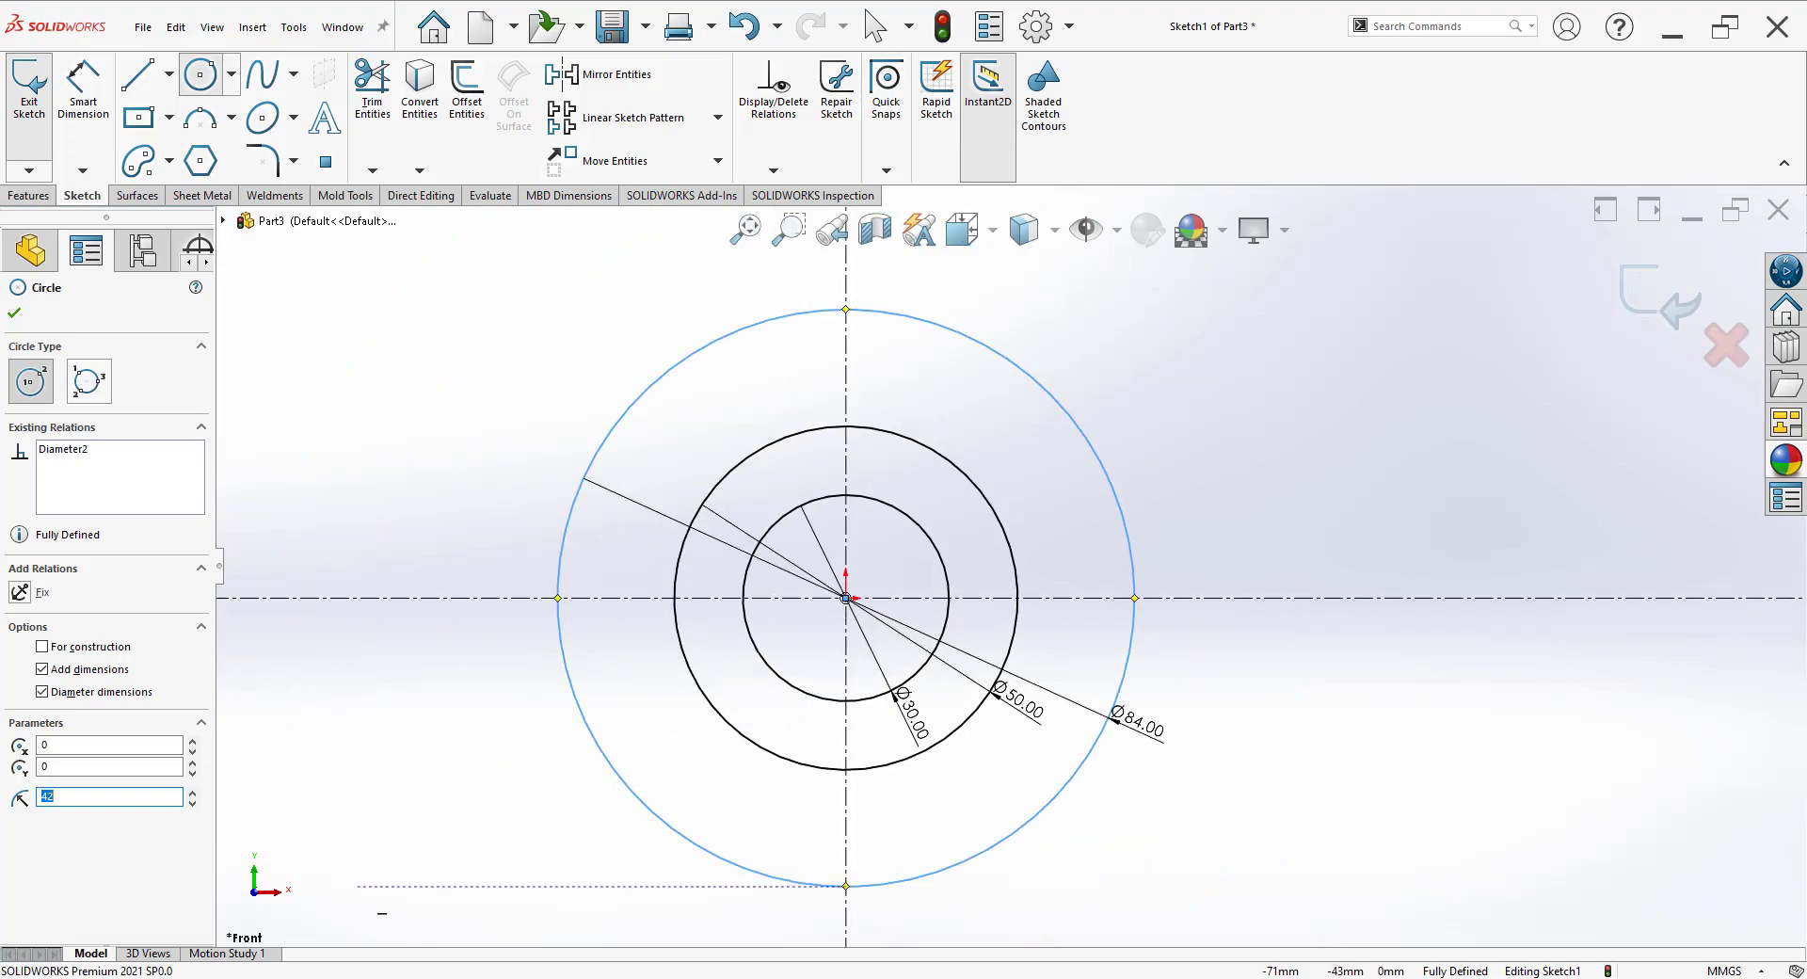
# Step: Add the outermost Ø100 circle at the origin and compare it with the drawing
pyautogui.hotkey('alt', 'Tab')
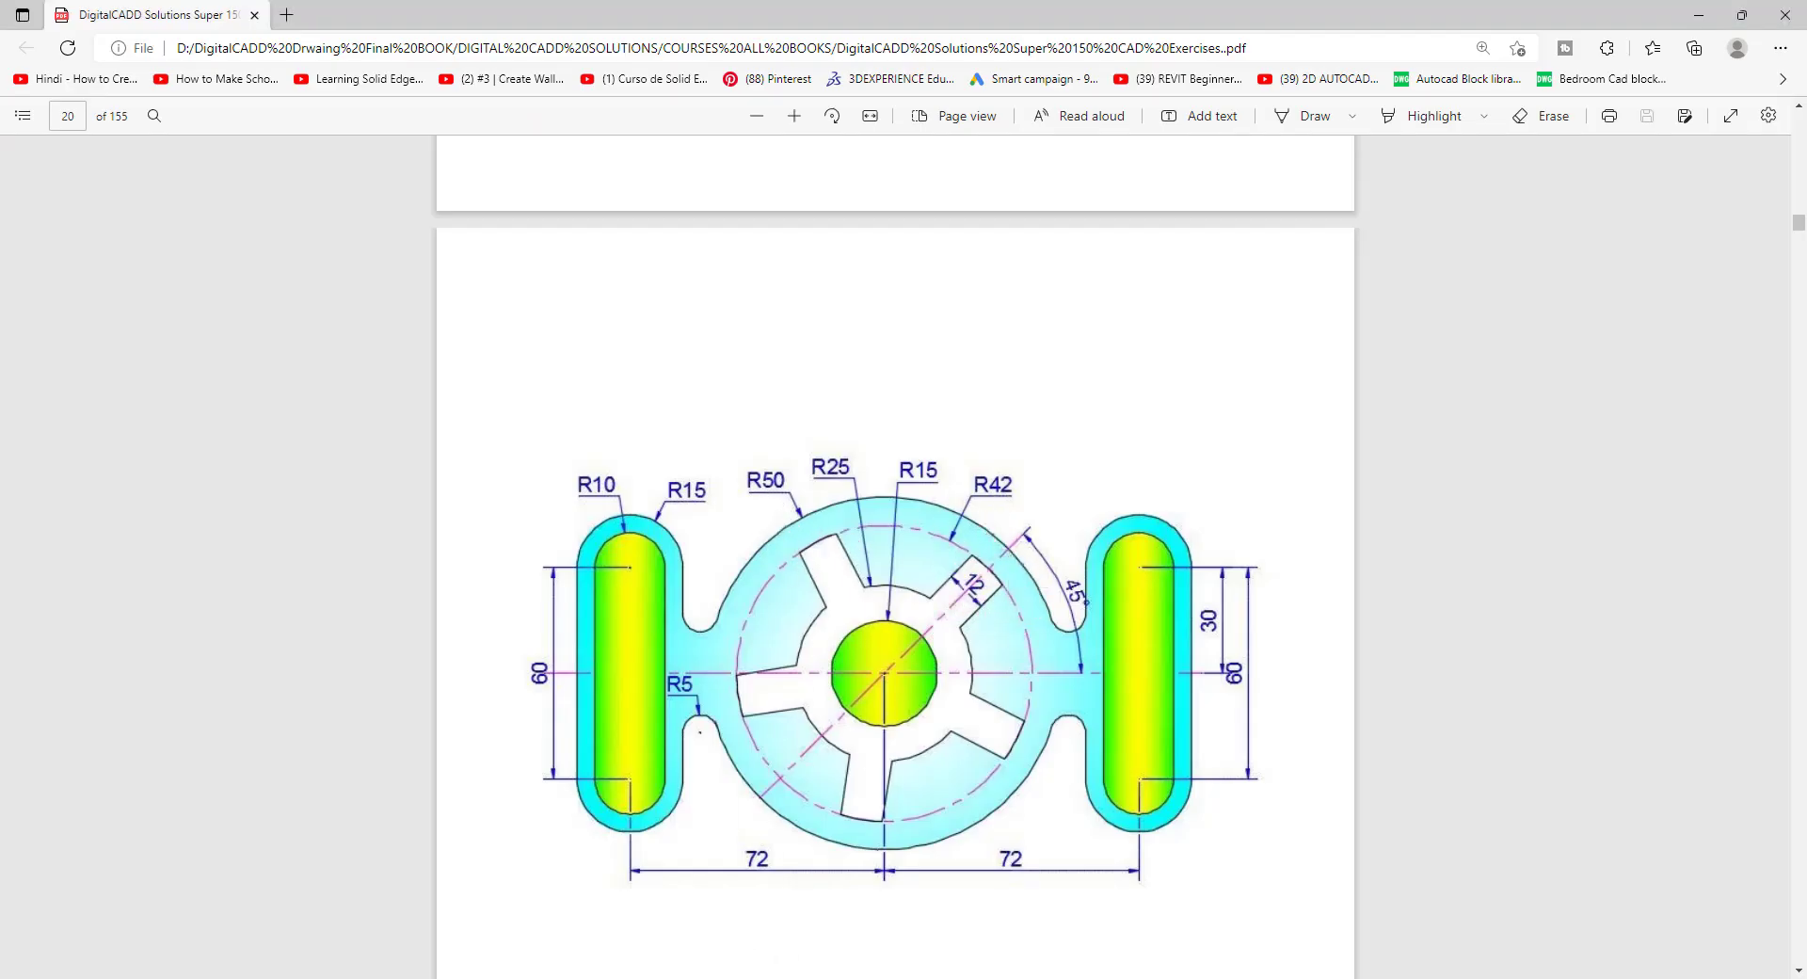
pyautogui.hotkey('alt', 'Tab')
pyautogui.click(845, 598)
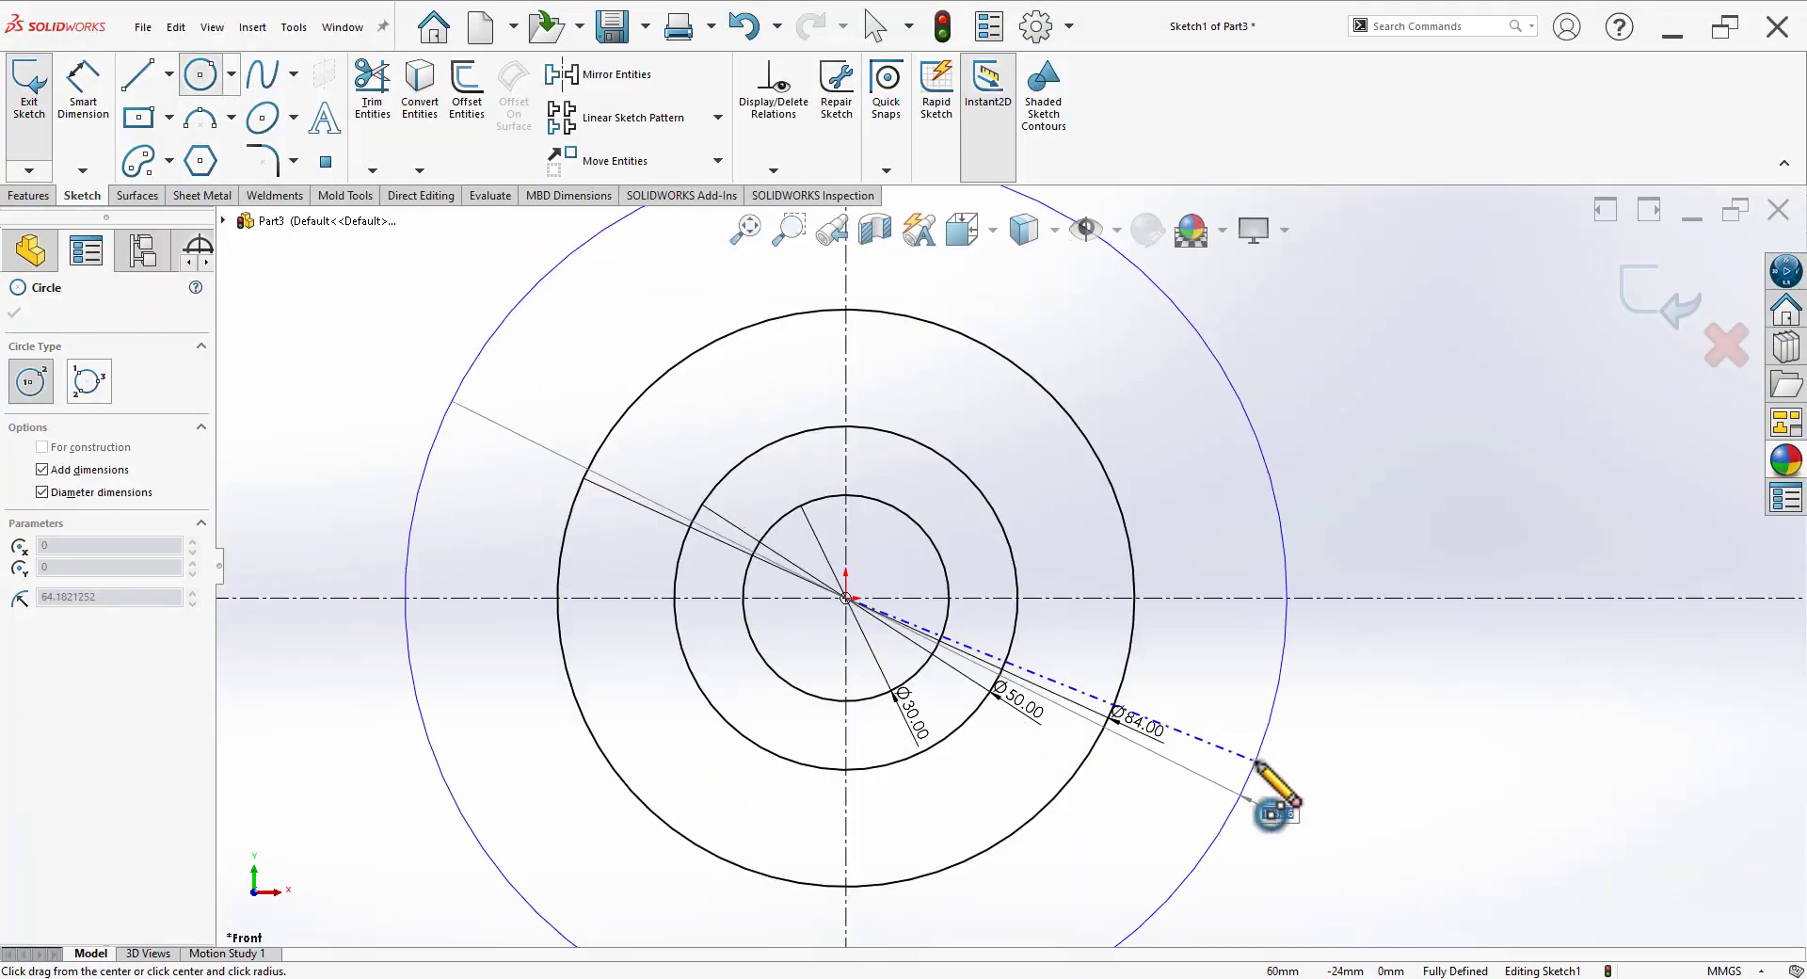
pyautogui.click(1258, 764)
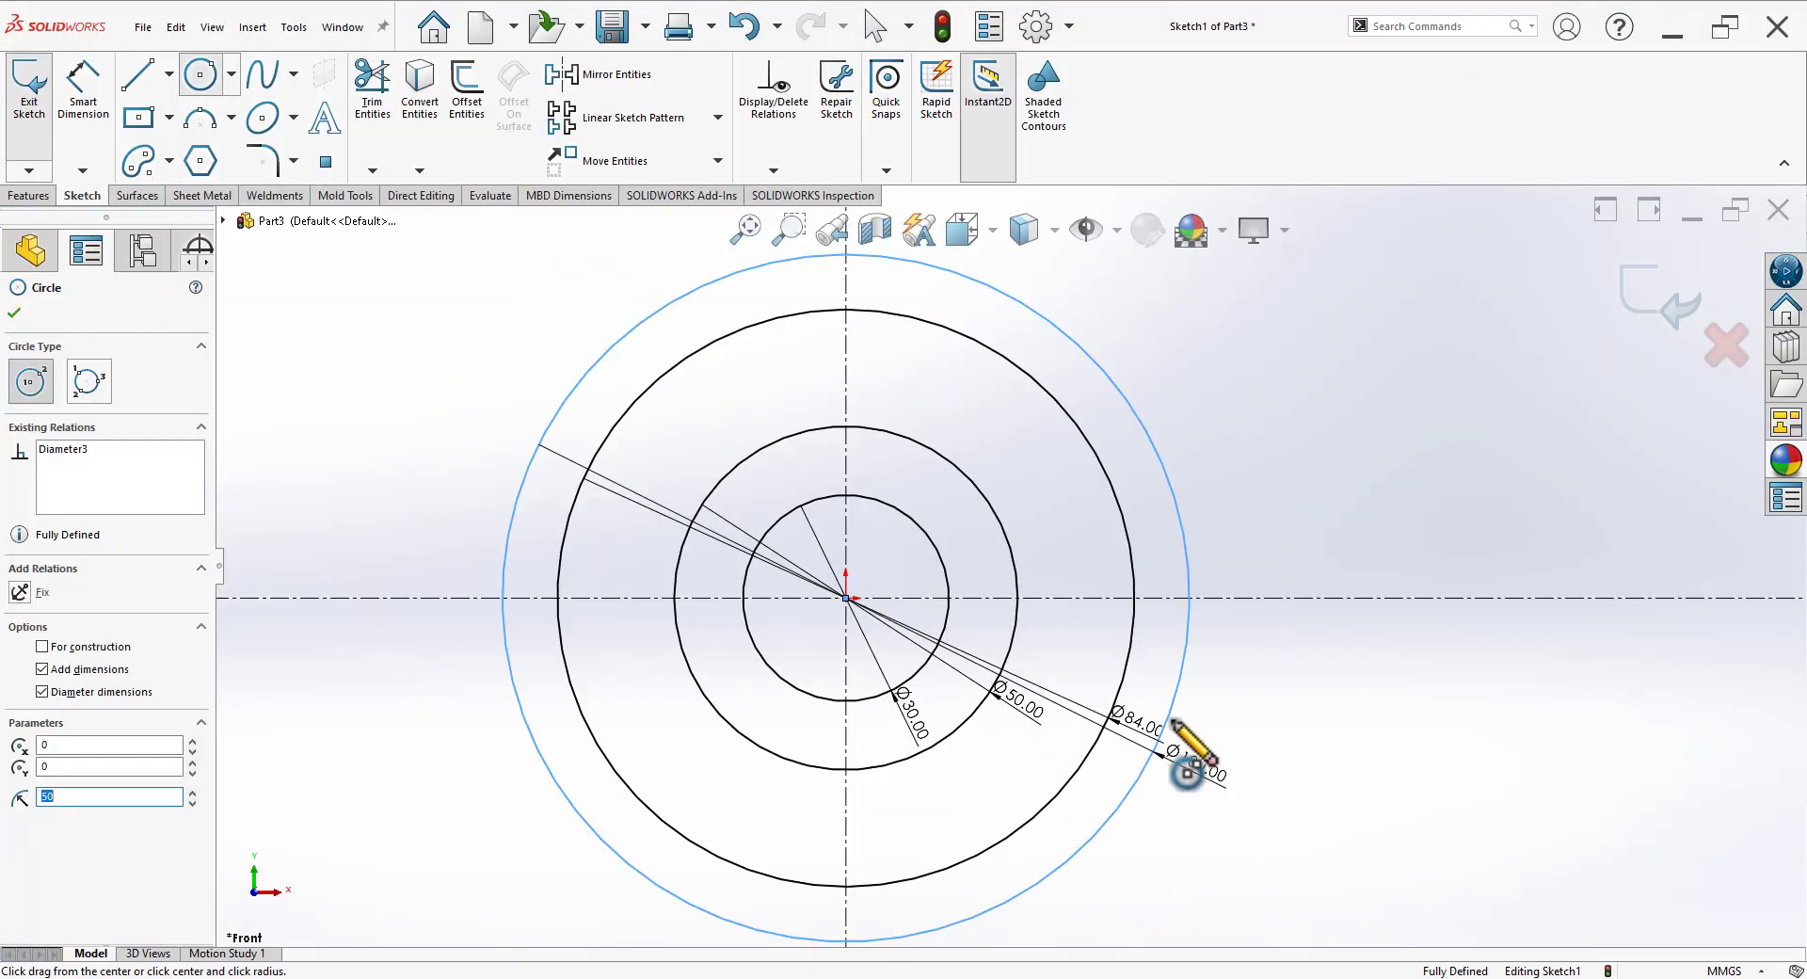
pyautogui.write('50')
pyautogui.press('Return')
pyautogui.hotkey('alt', 'Tab')
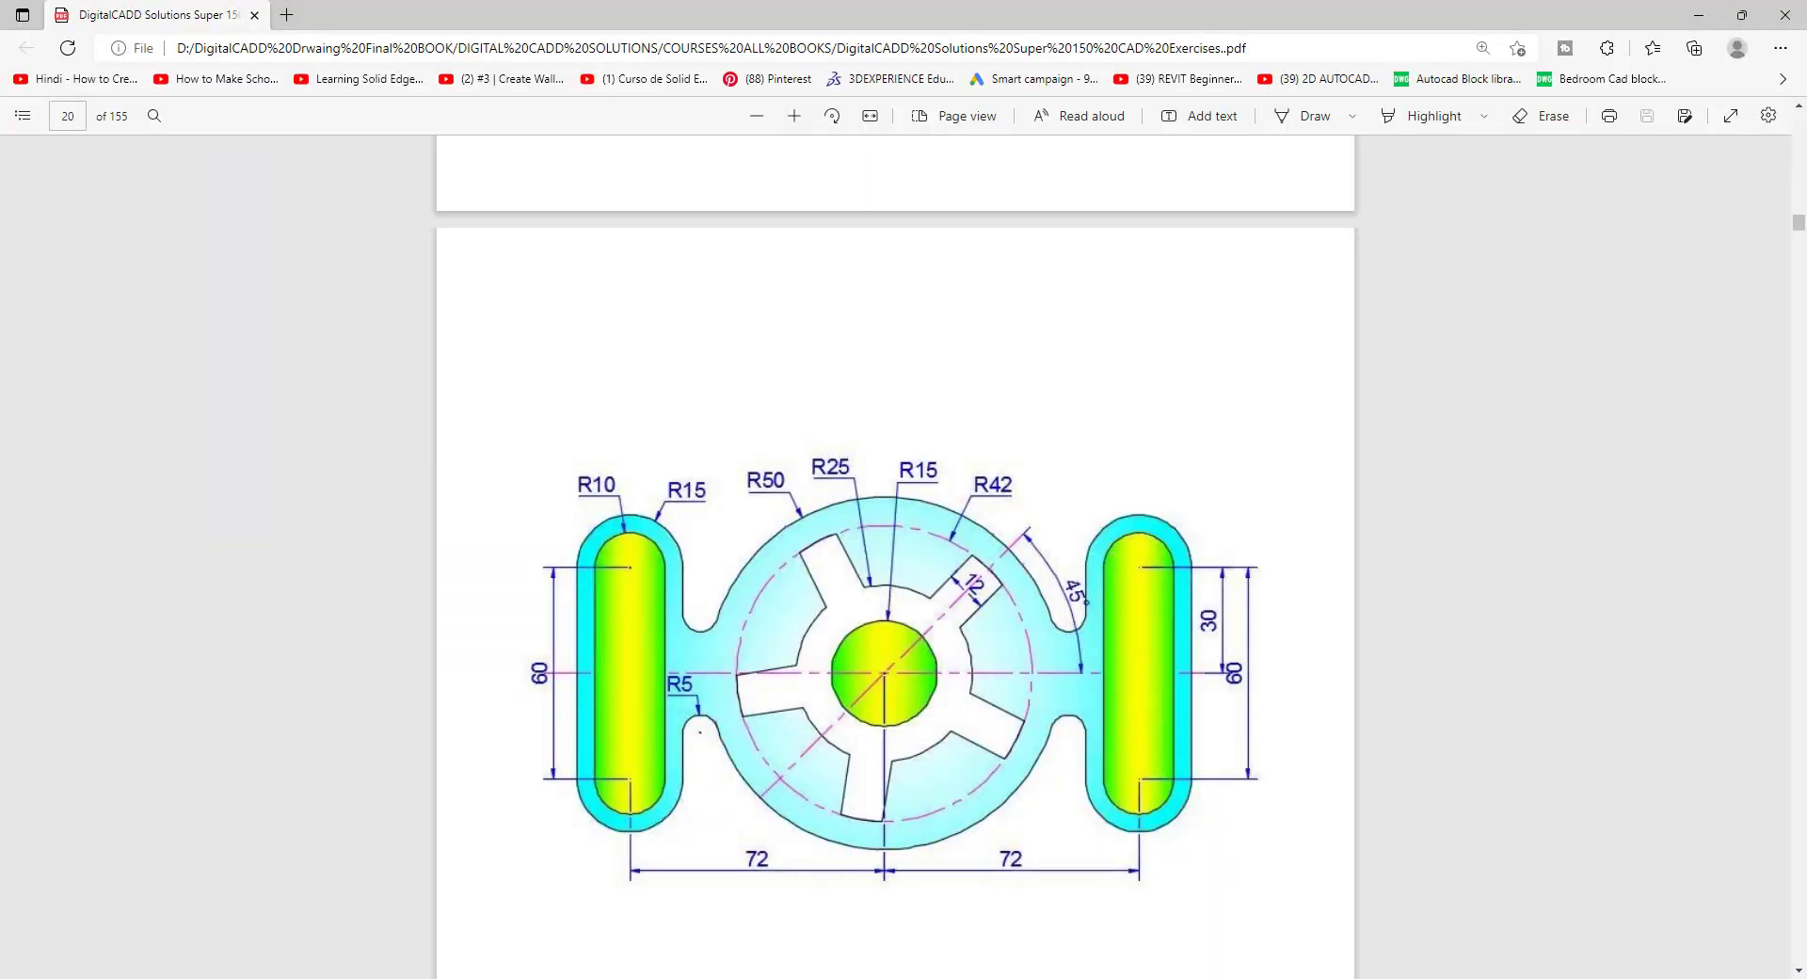
pyautogui.hotkey('alt', 'Tab')
pyautogui.press('Escape')
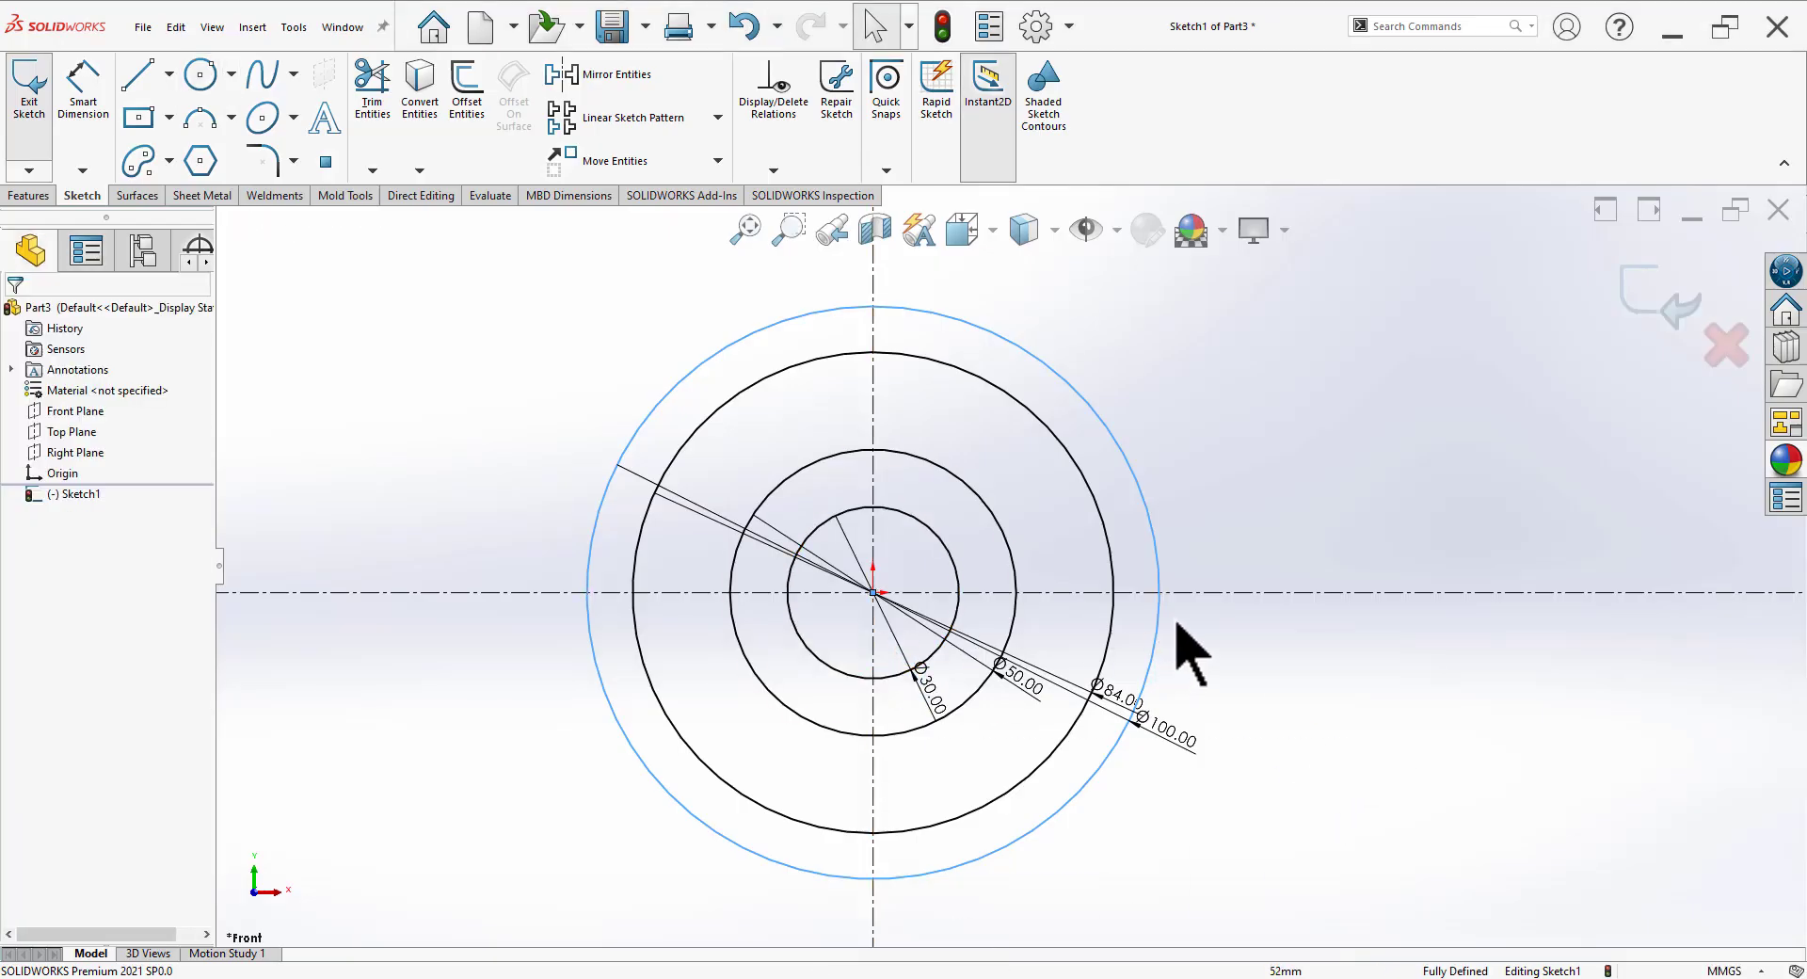
# Step: Show Dual Dimension Length with no decimal places in the document units
pyautogui.click(1694, 971)
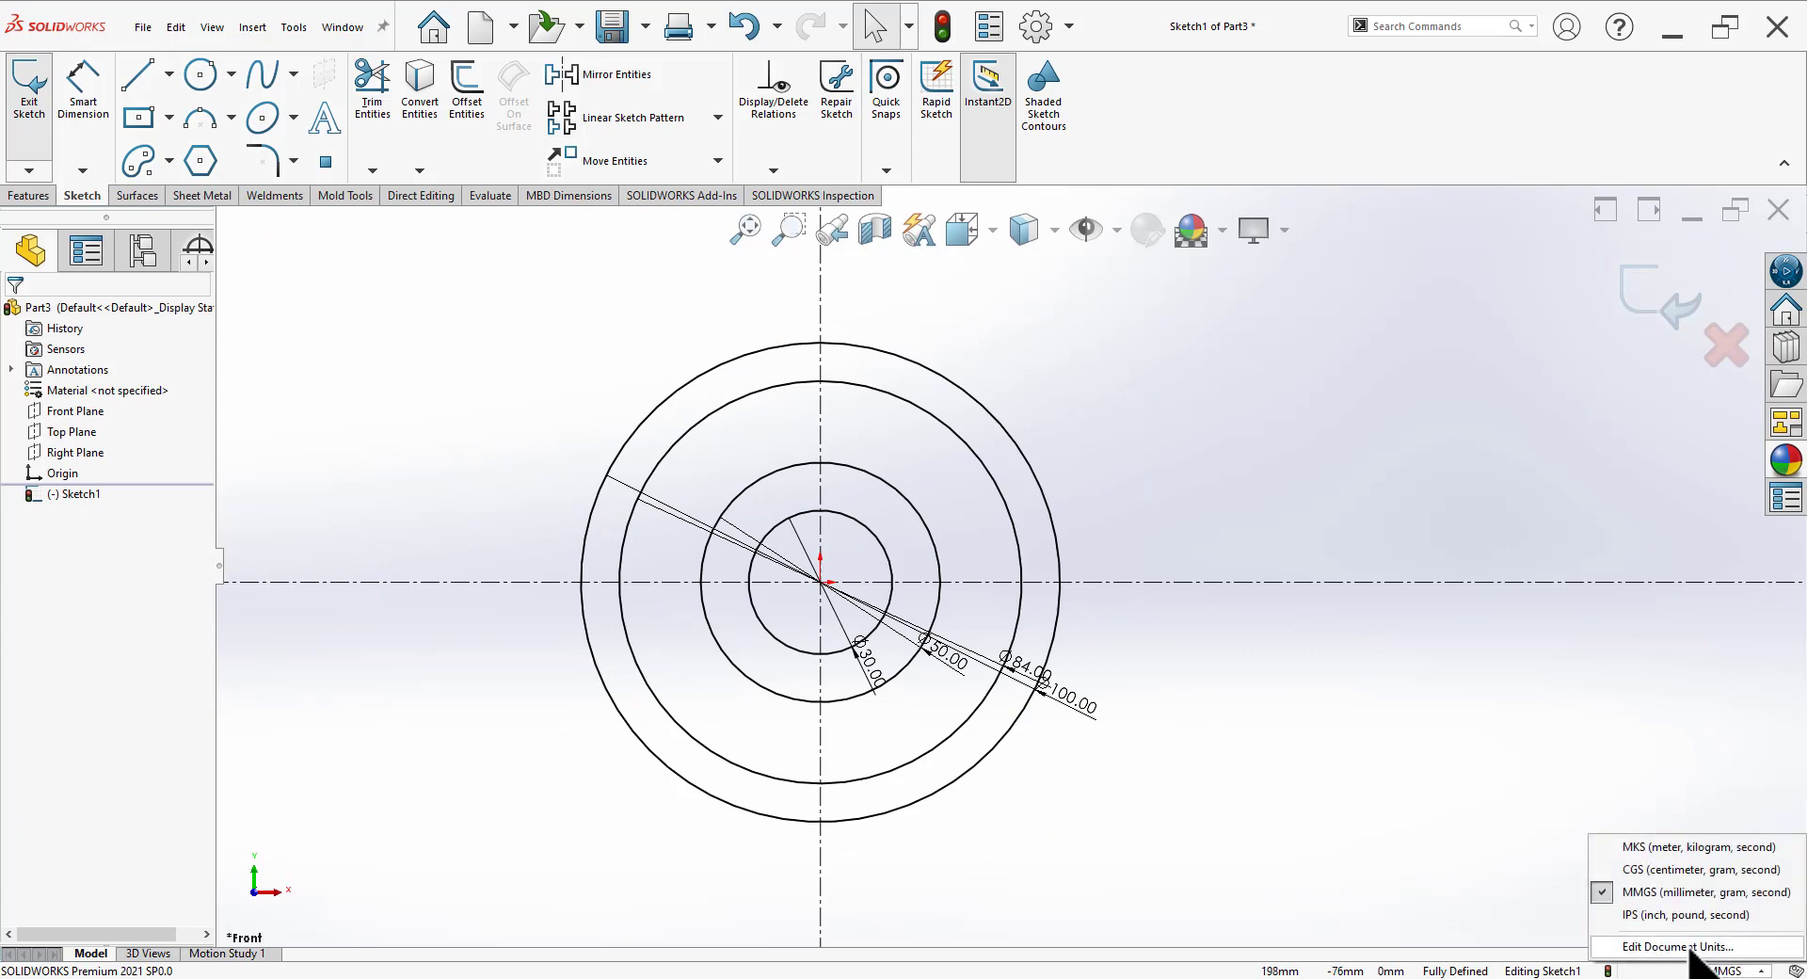
pyautogui.click(1691, 947)
pyautogui.click(993, 359)
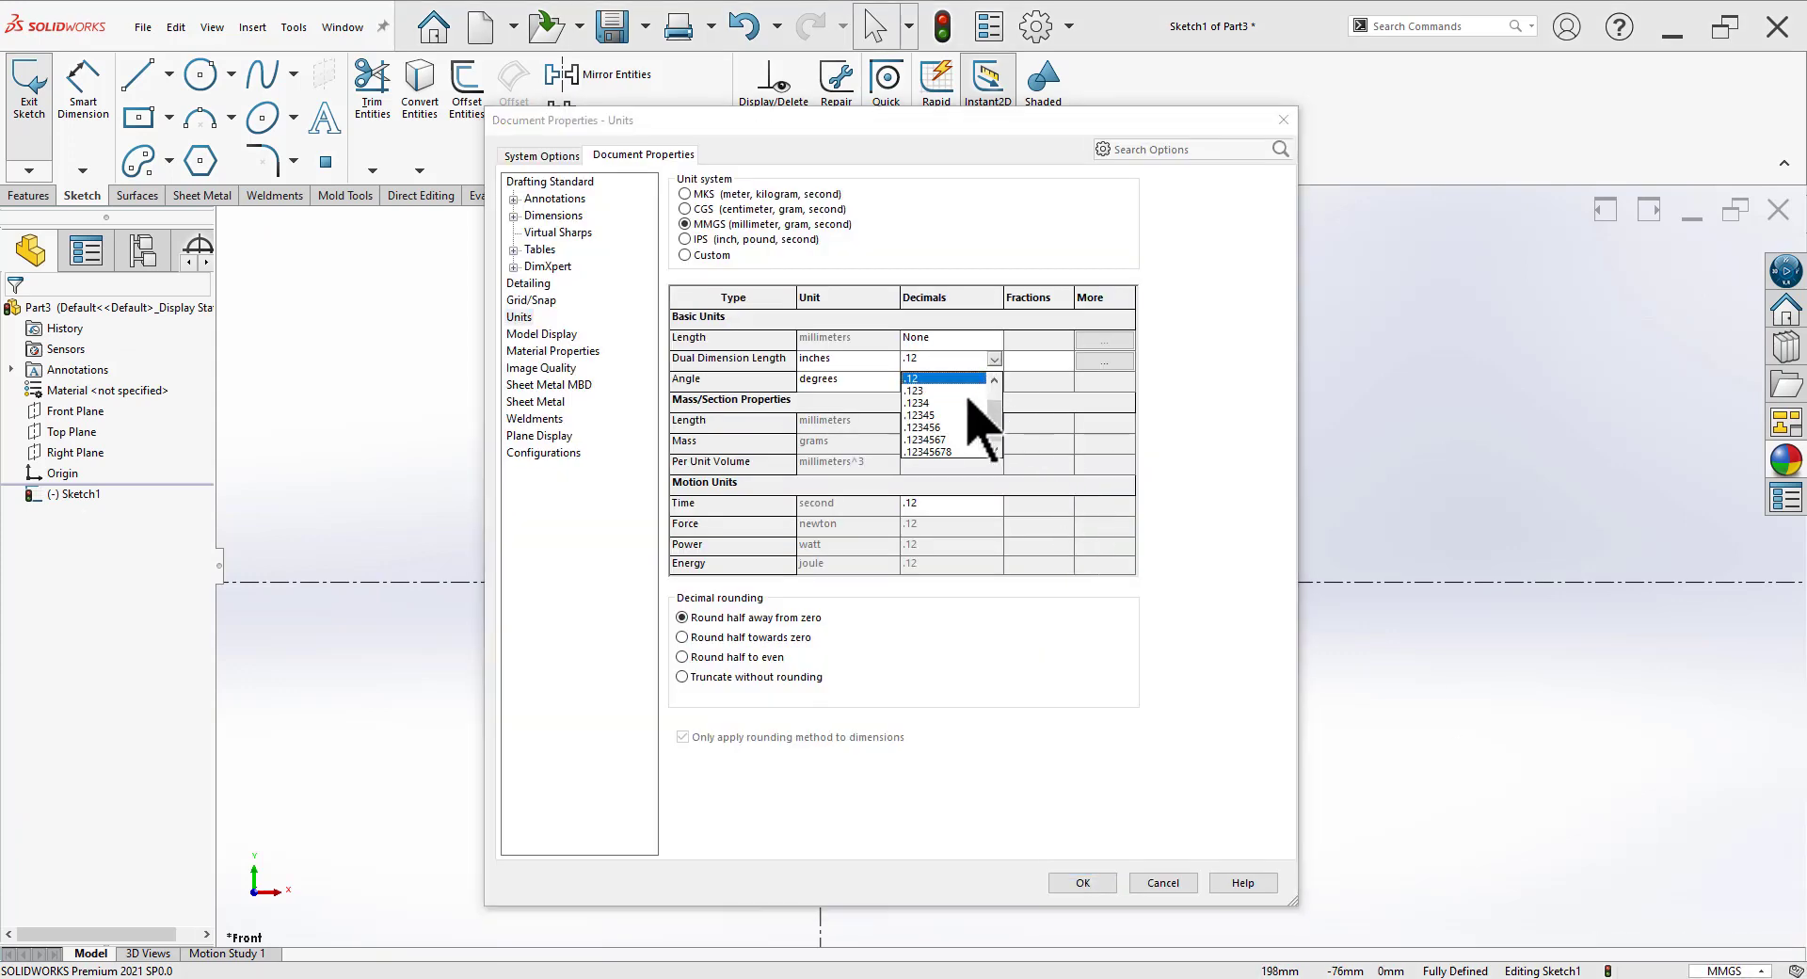
pyautogui.scroll(1, 951, 414)
pyautogui.click(919, 379)
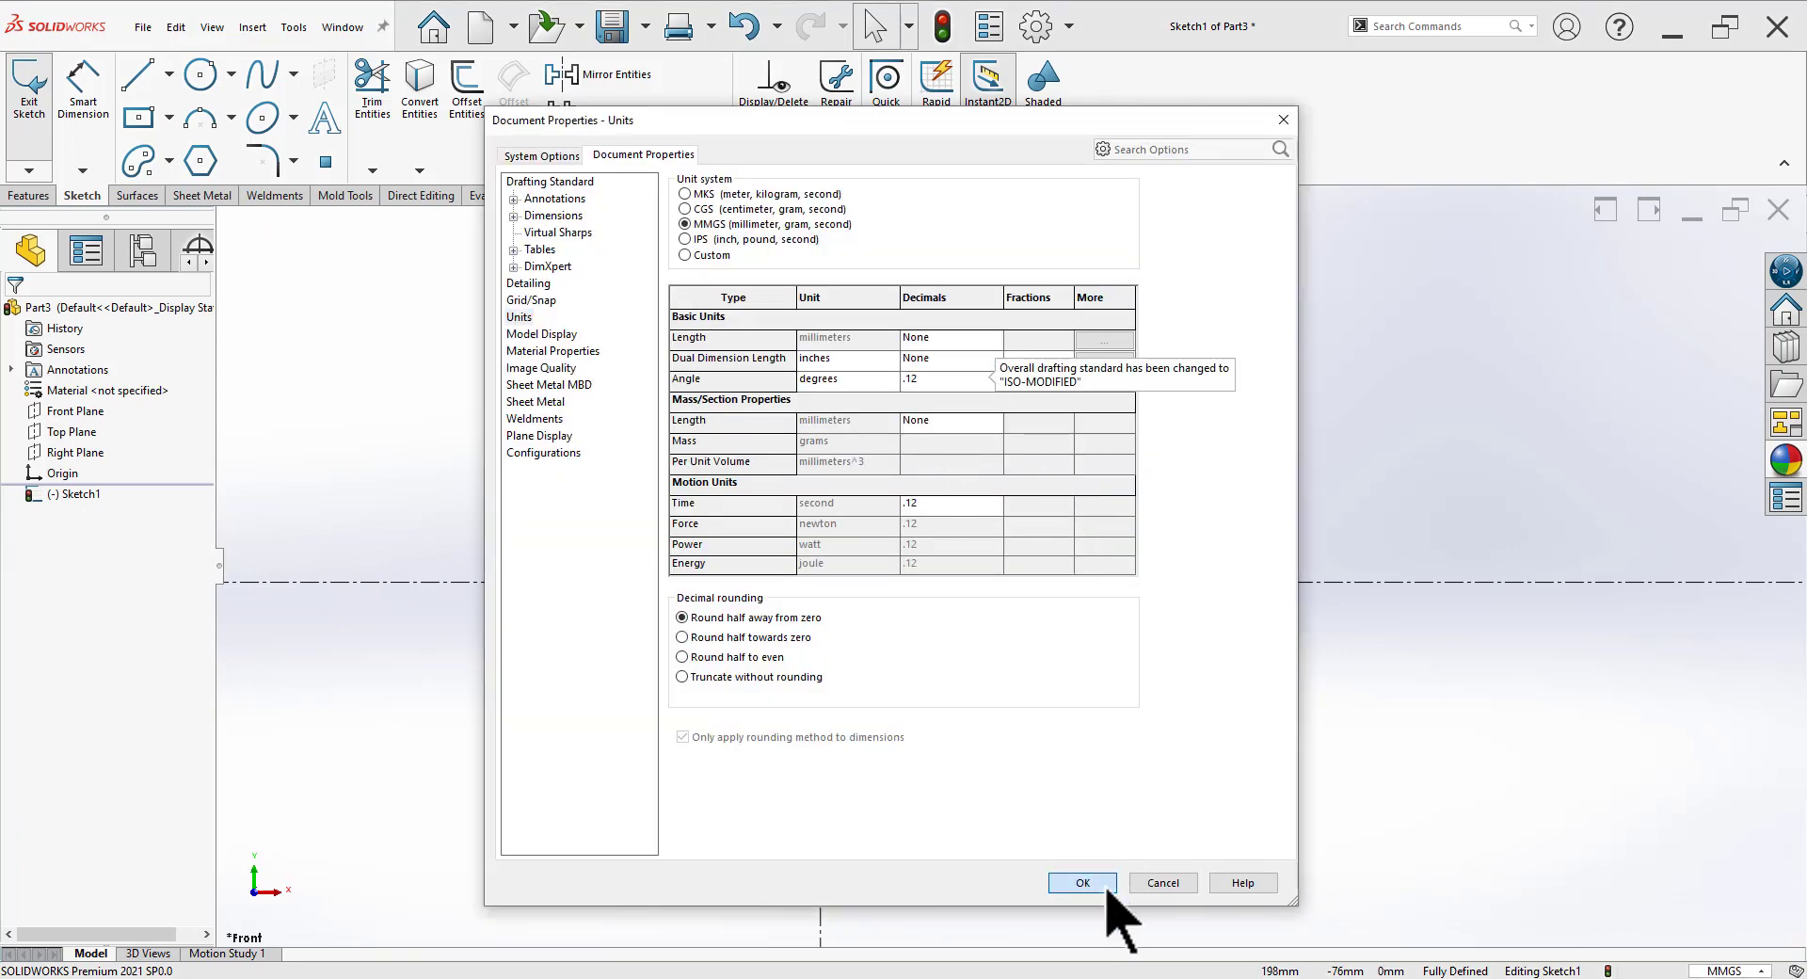
pyautogui.click(1085, 884)
# Step: Draw a vertical centre-point straight slot to the right of the Ø100 disc
pyautogui.click(168, 161)
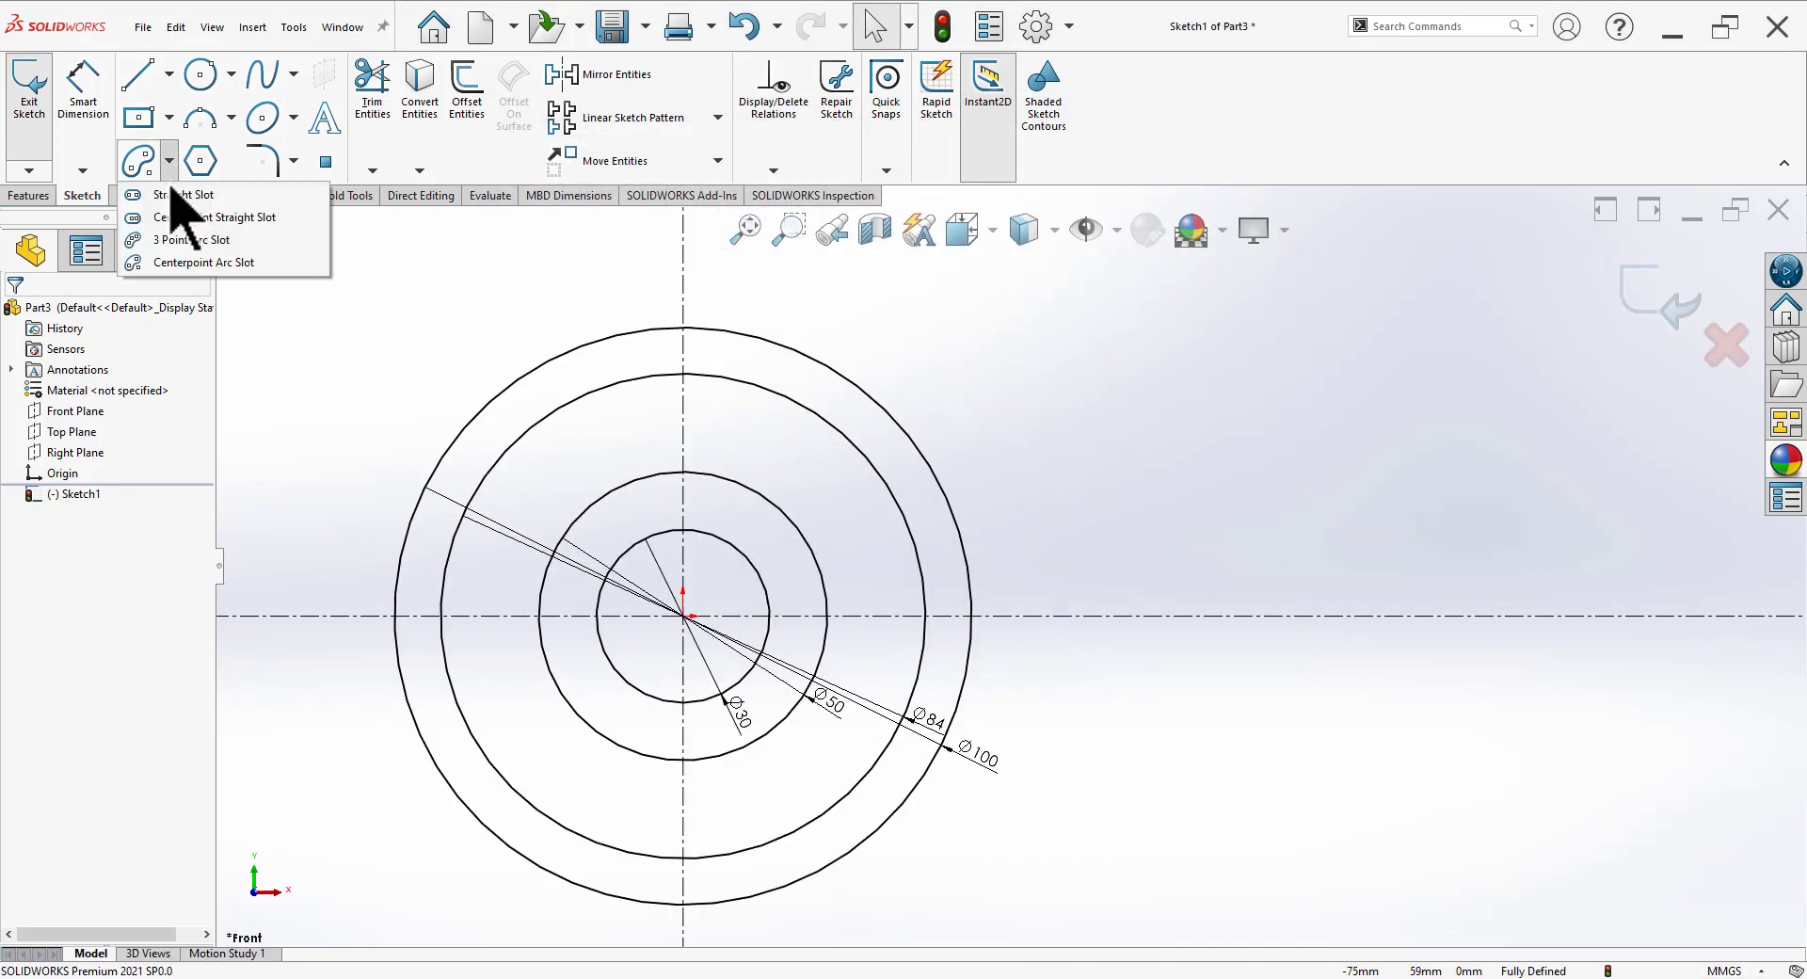
pyautogui.click(179, 214)
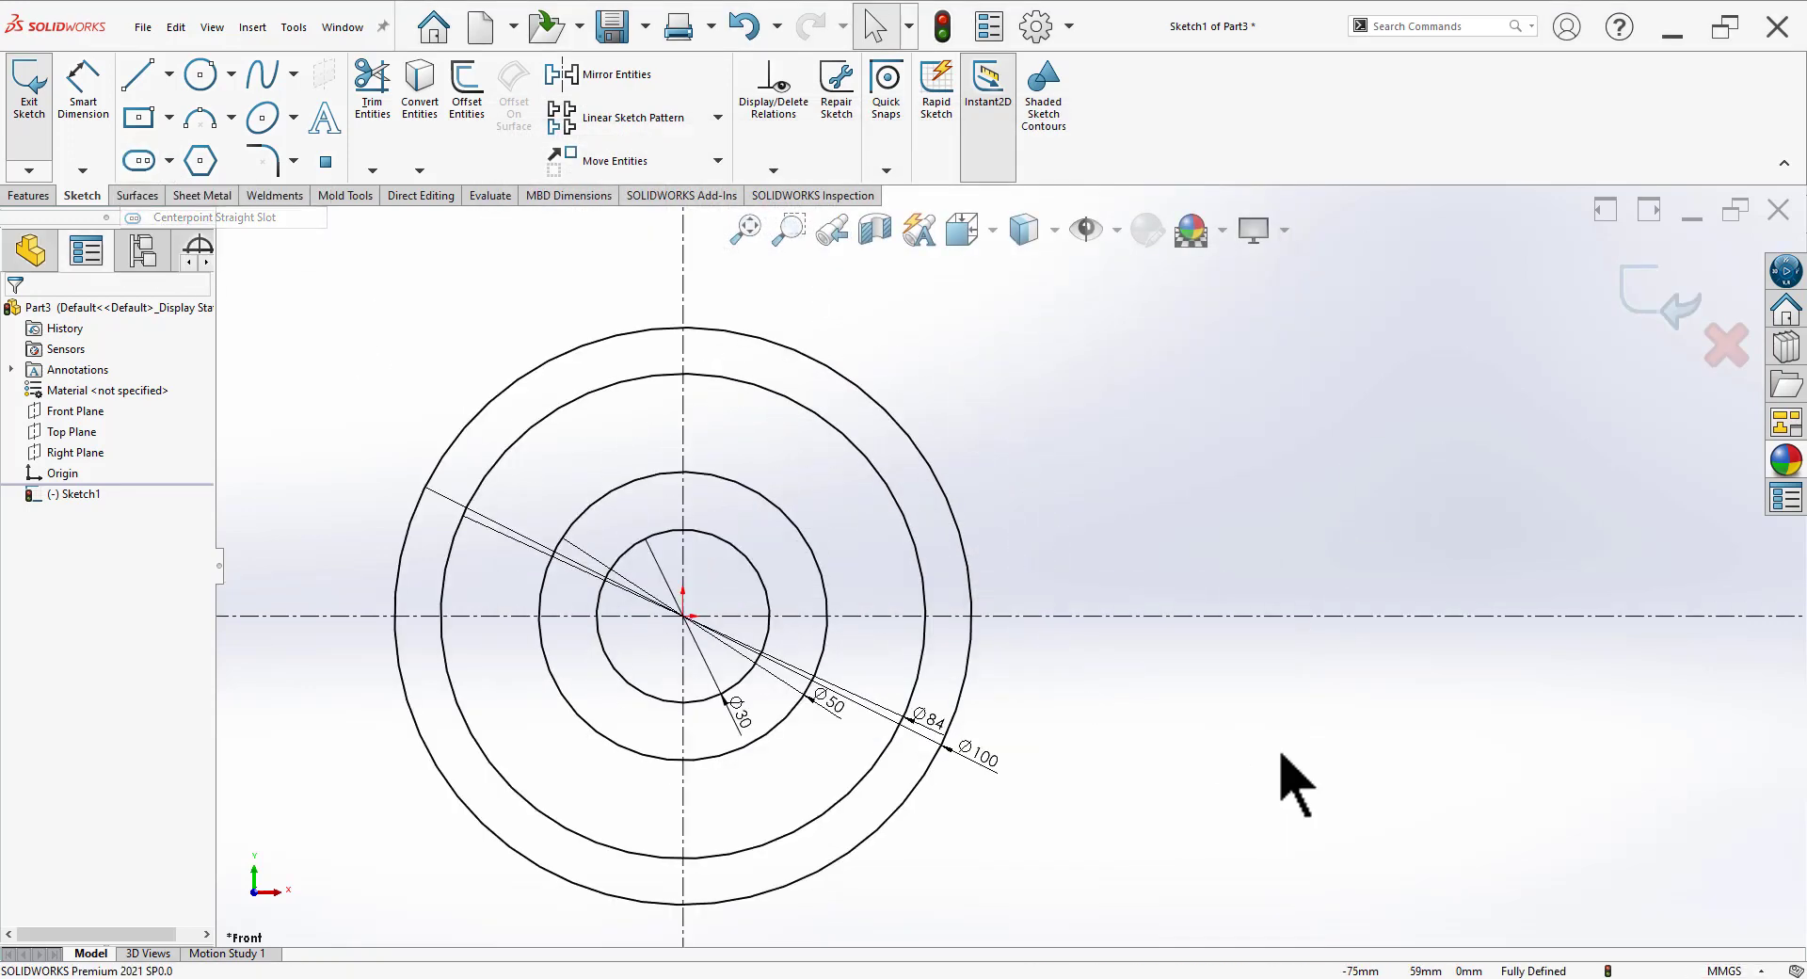
pyautogui.click(1139, 617)
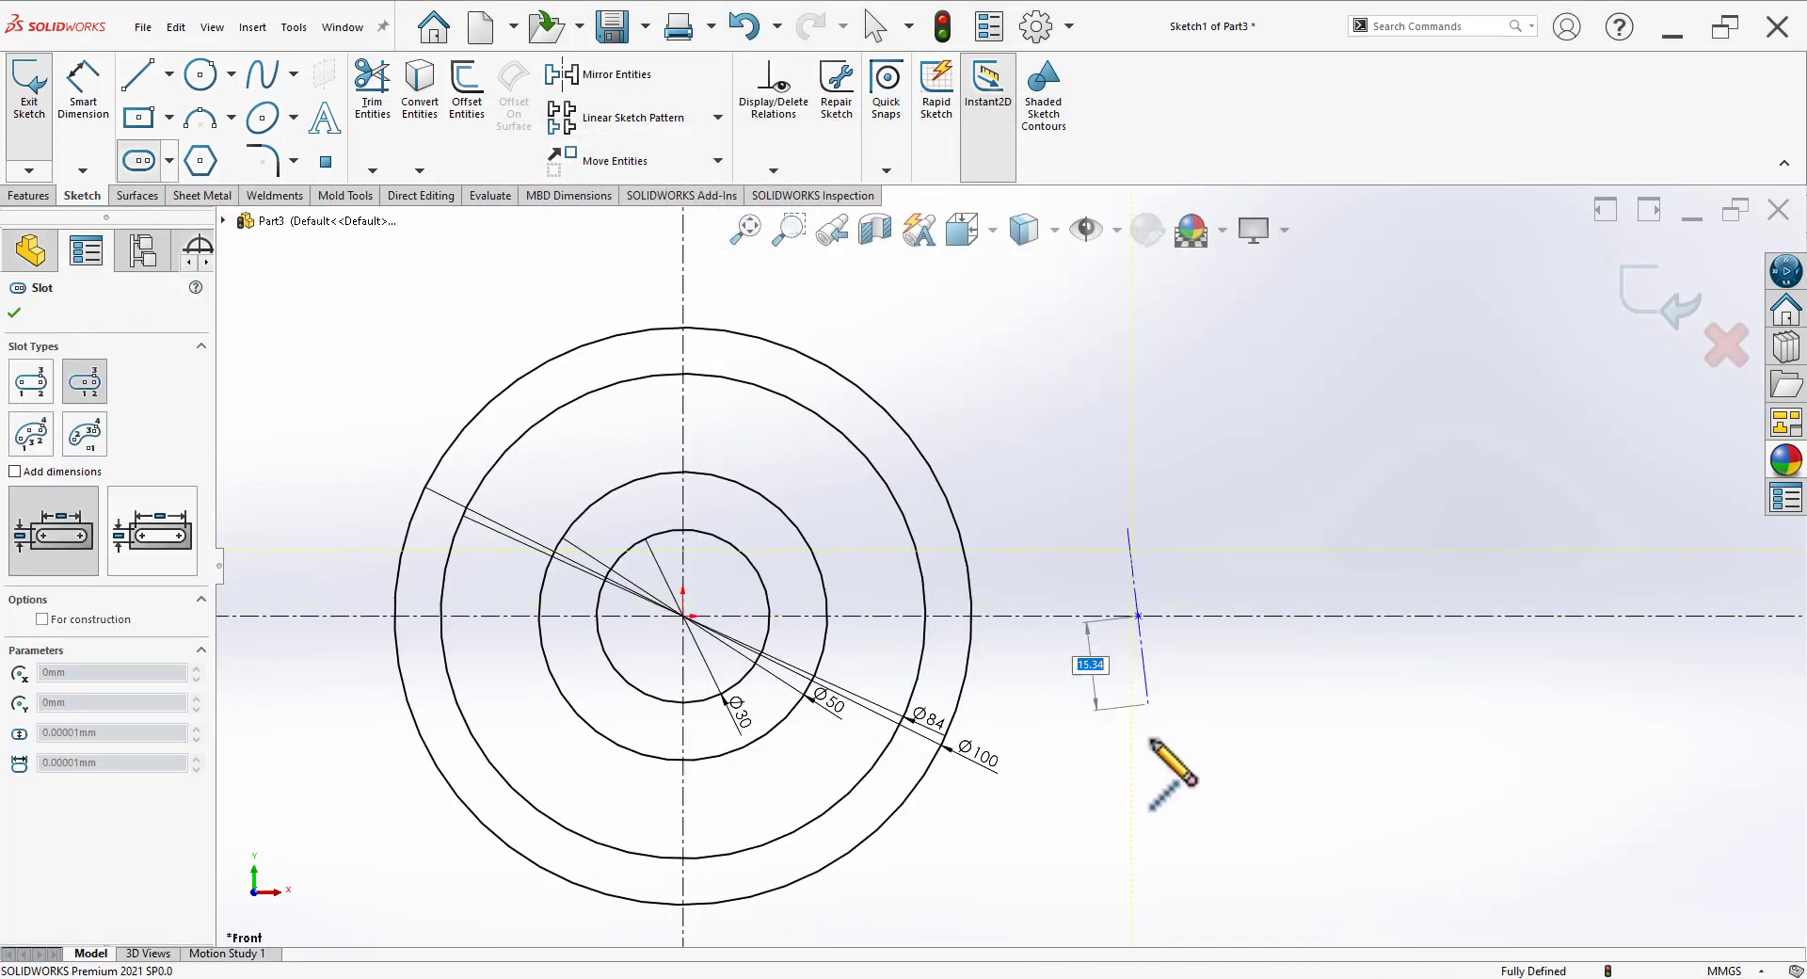
pyautogui.click(1139, 822)
pyautogui.click(1218, 824)
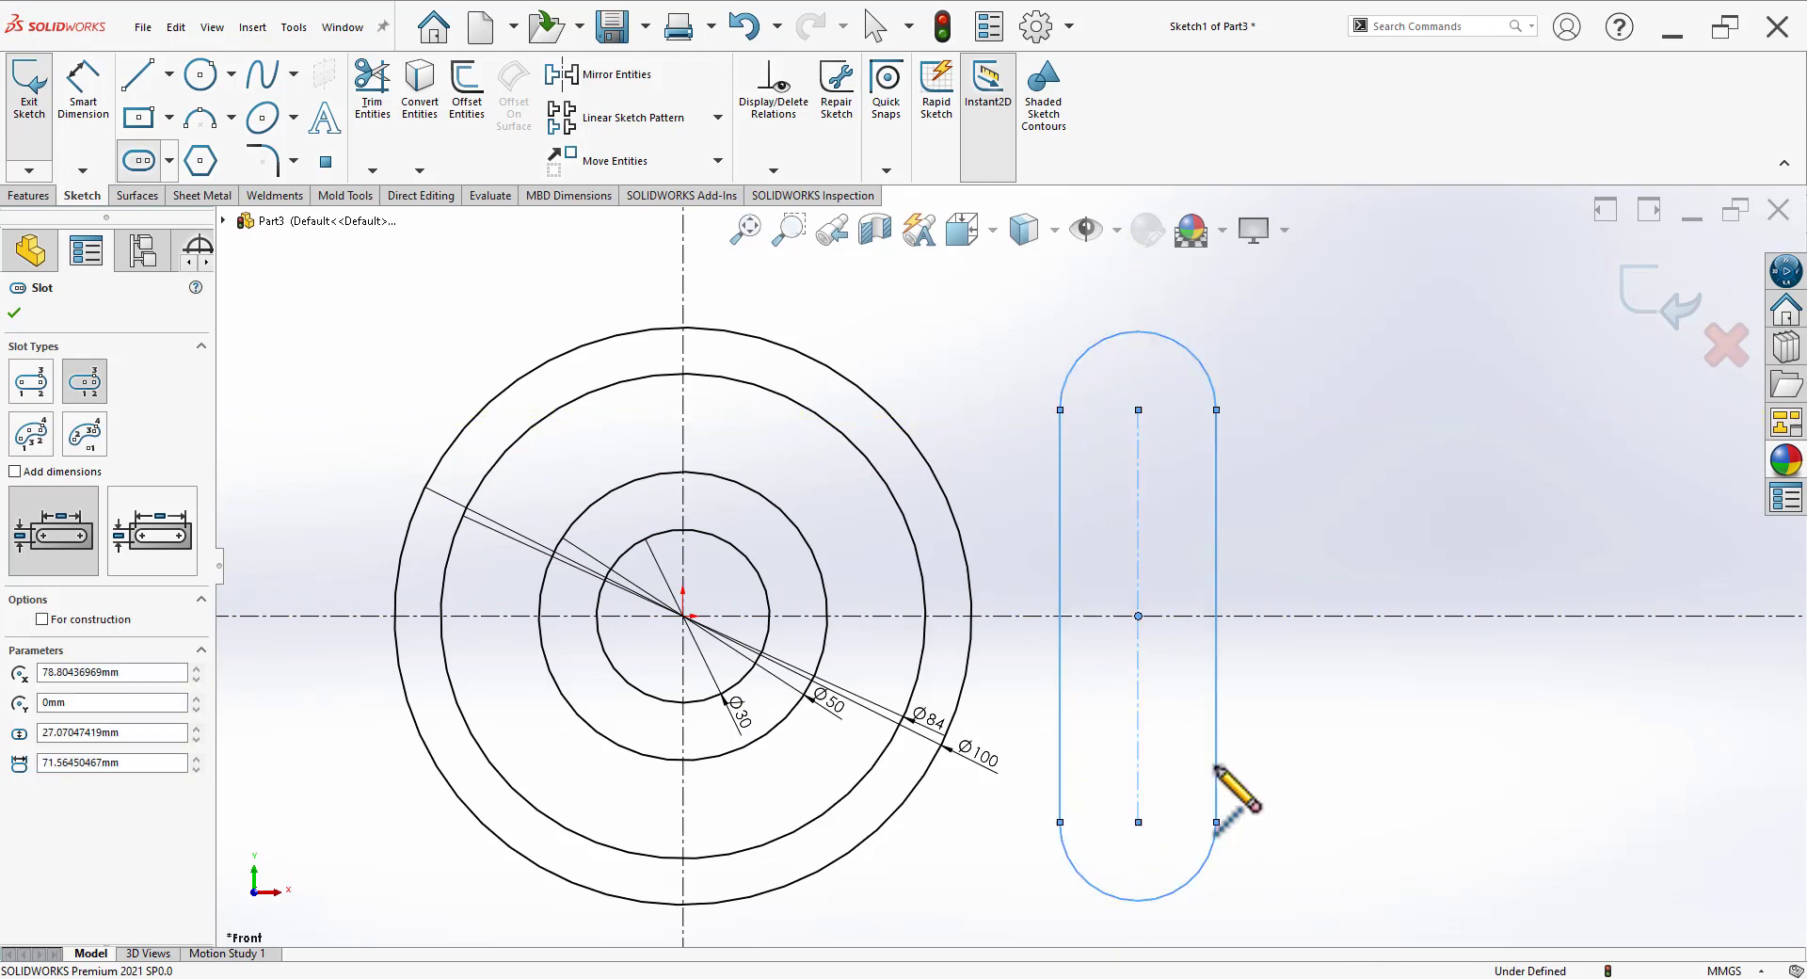
# Step: Draw a narrower inner slot on the same centre and length as the outer one
pyautogui.click(1138, 410)
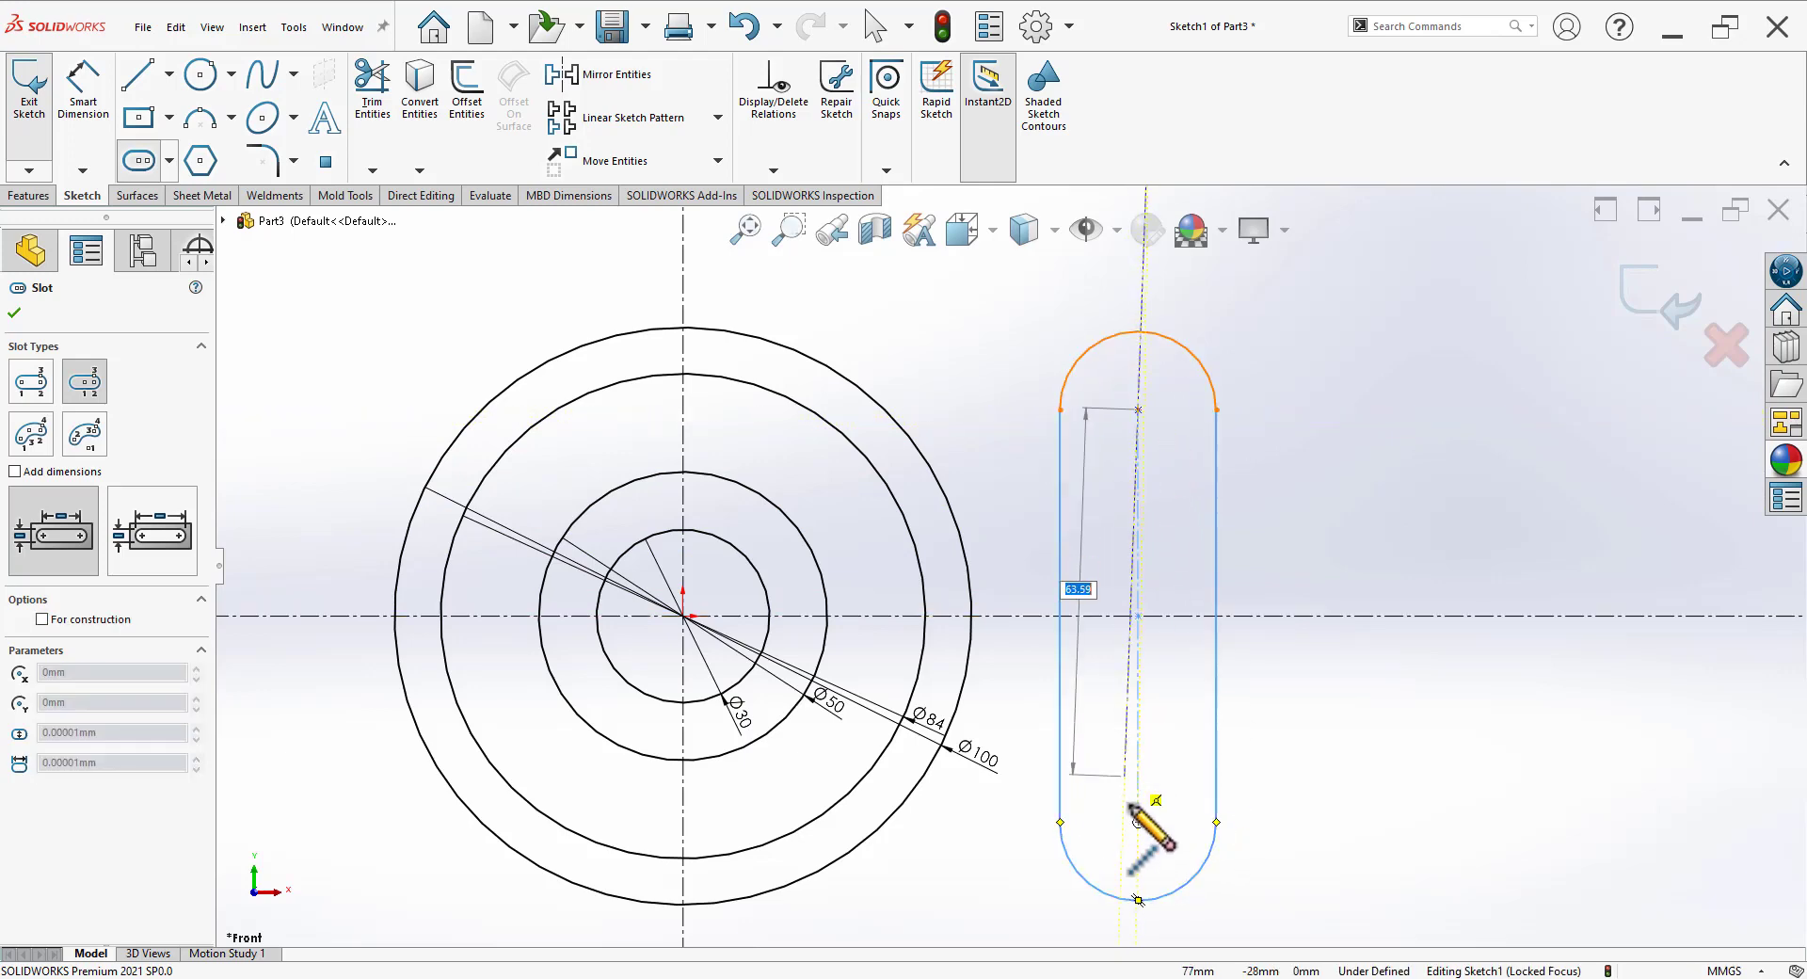
pyautogui.click(1139, 822)
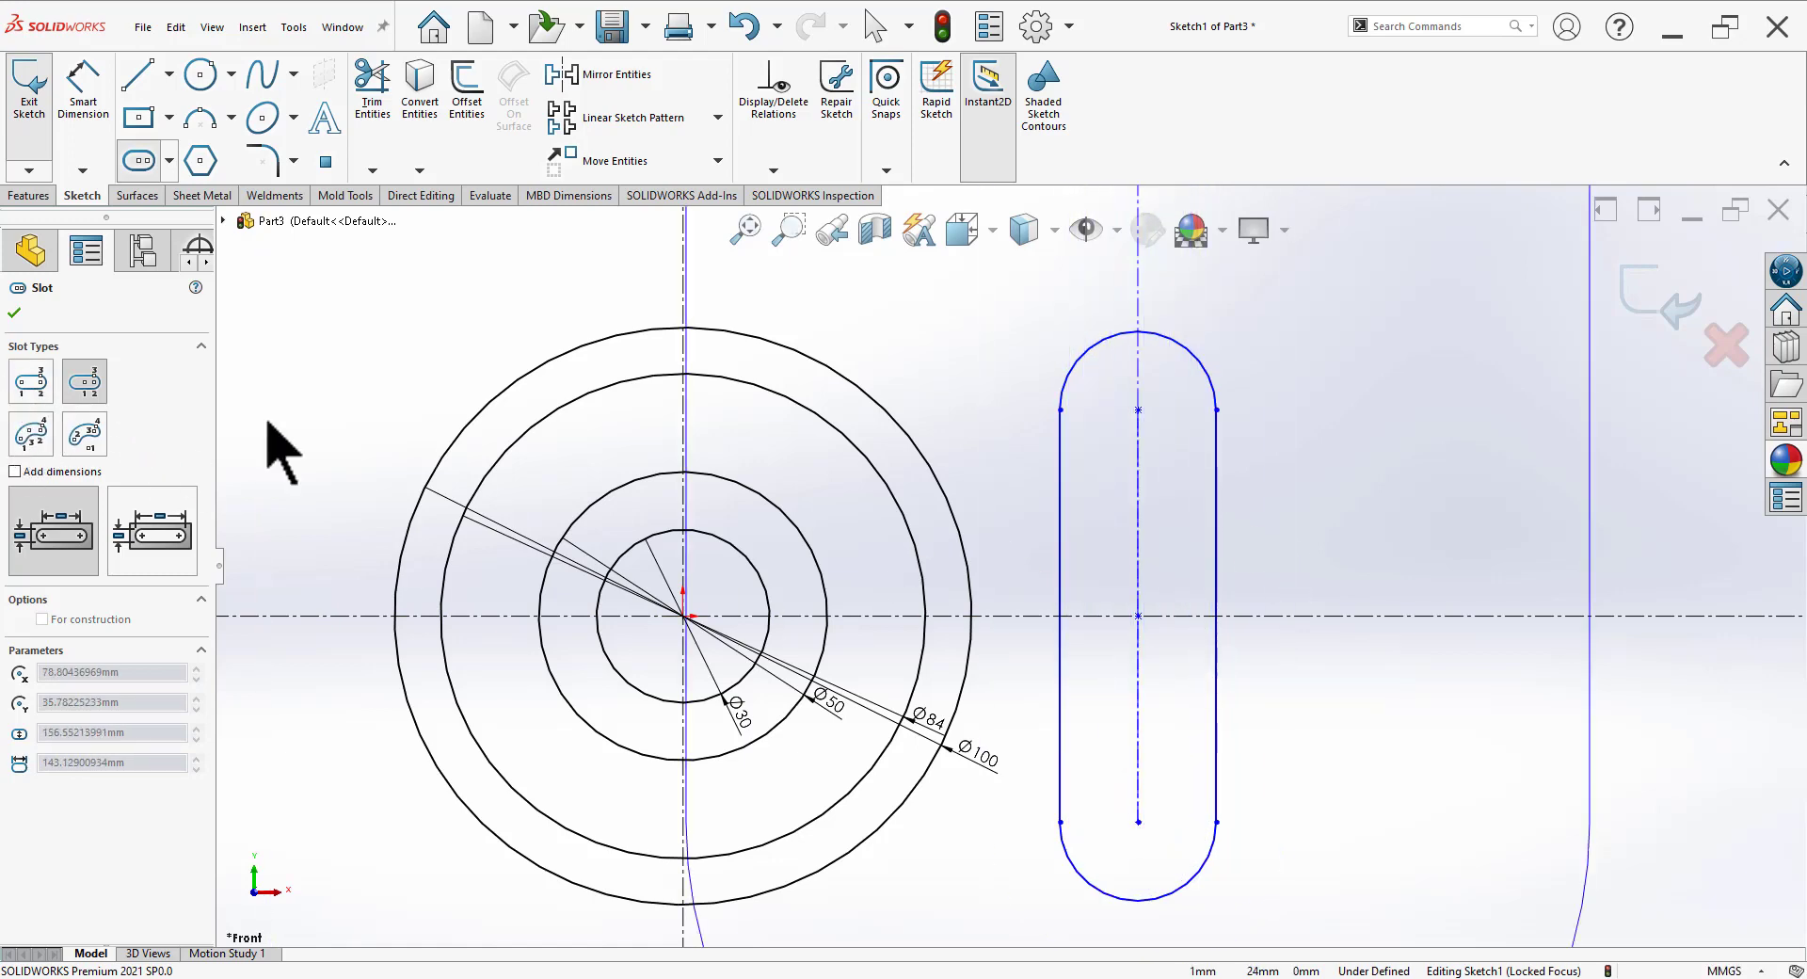
pyautogui.press('Escape')
pyautogui.click(141, 161)
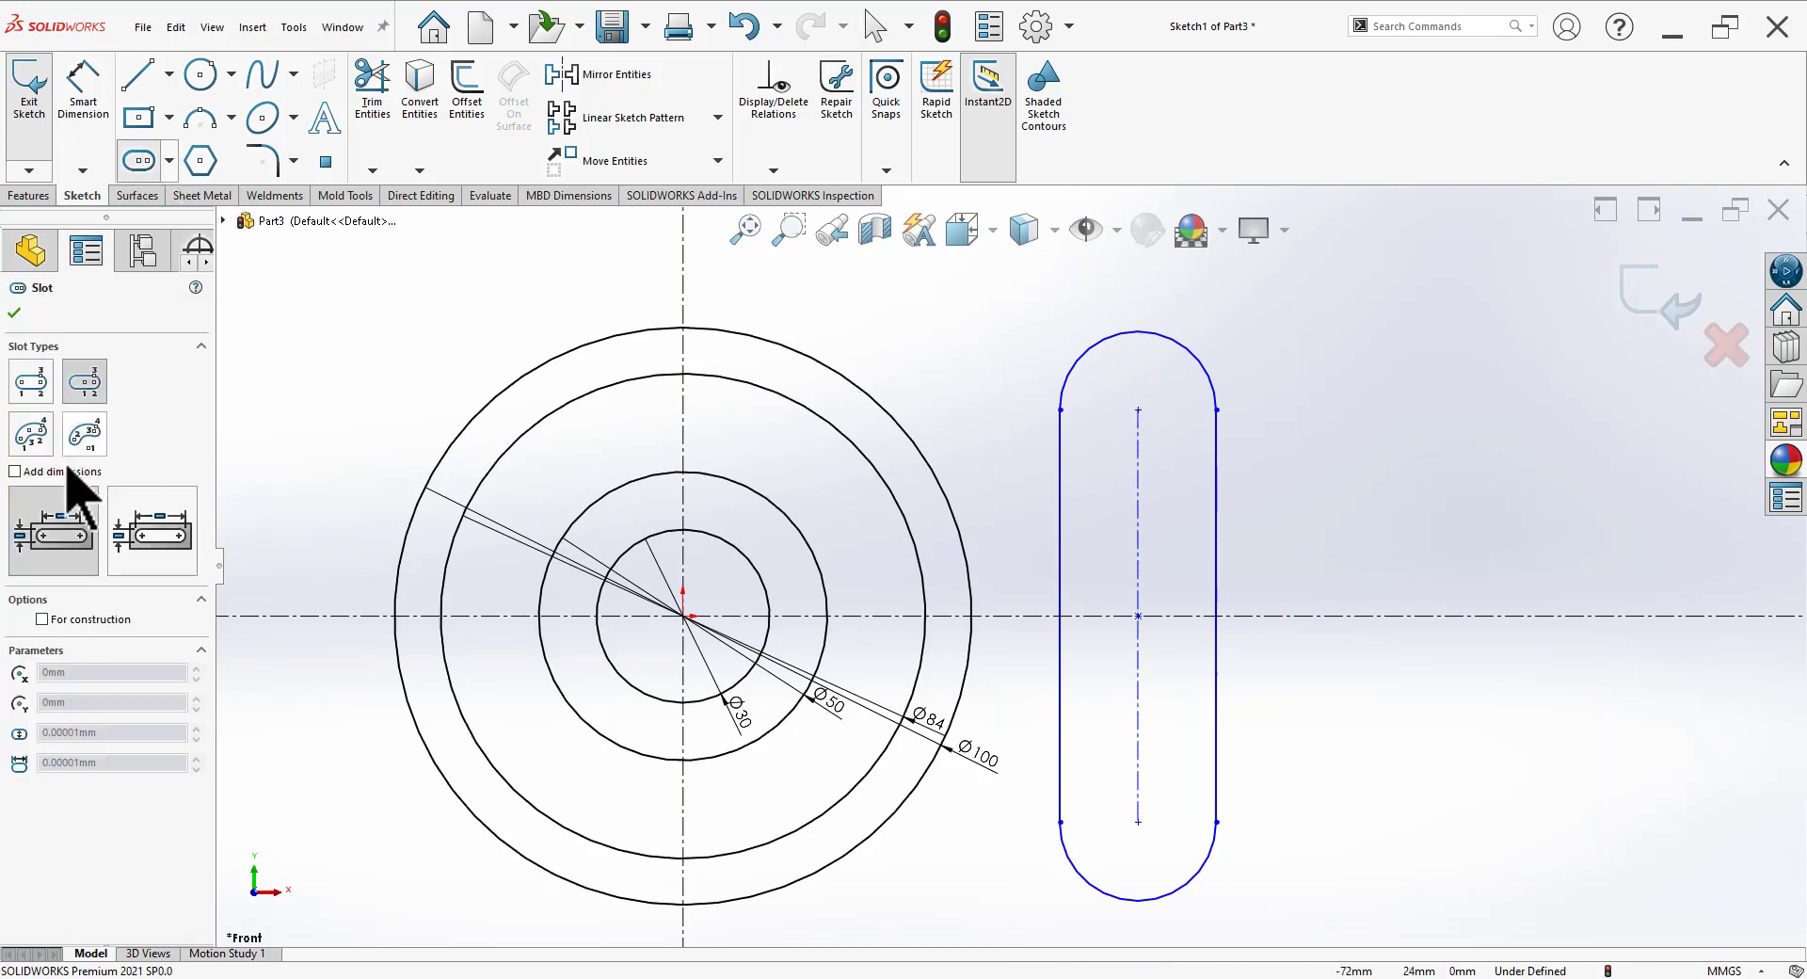
pyautogui.click(1138, 616)
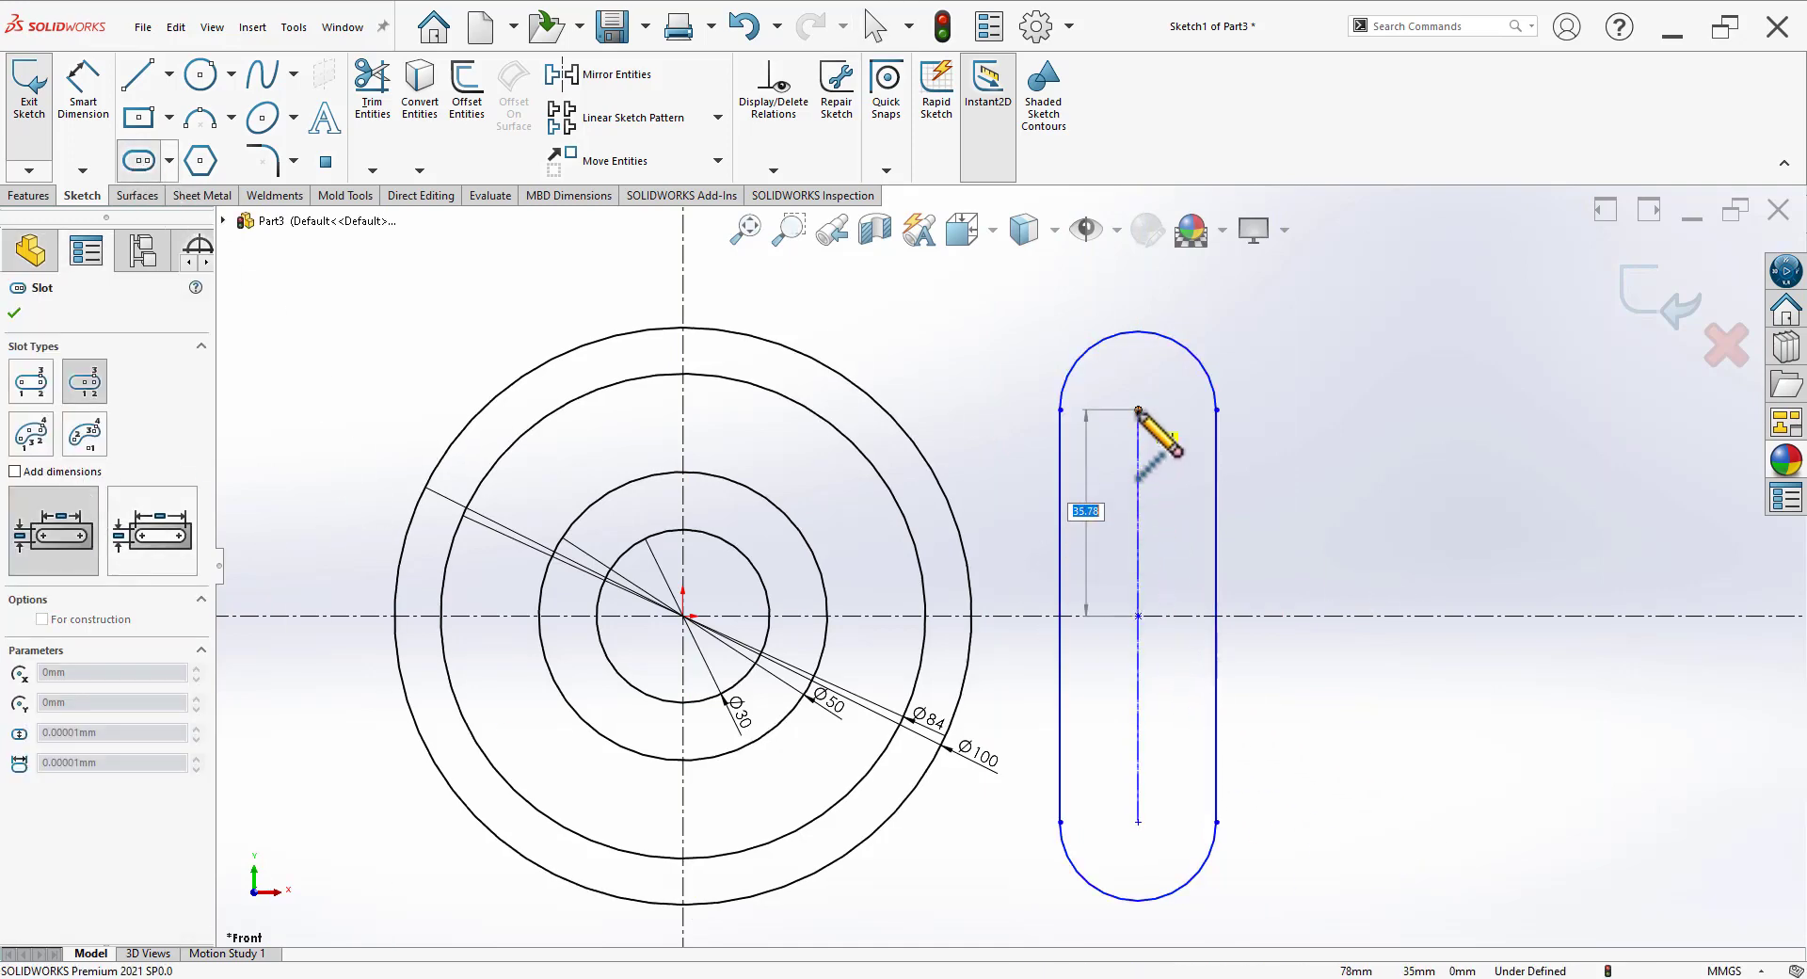
pyautogui.click(1138, 409)
pyautogui.click(1177, 508)
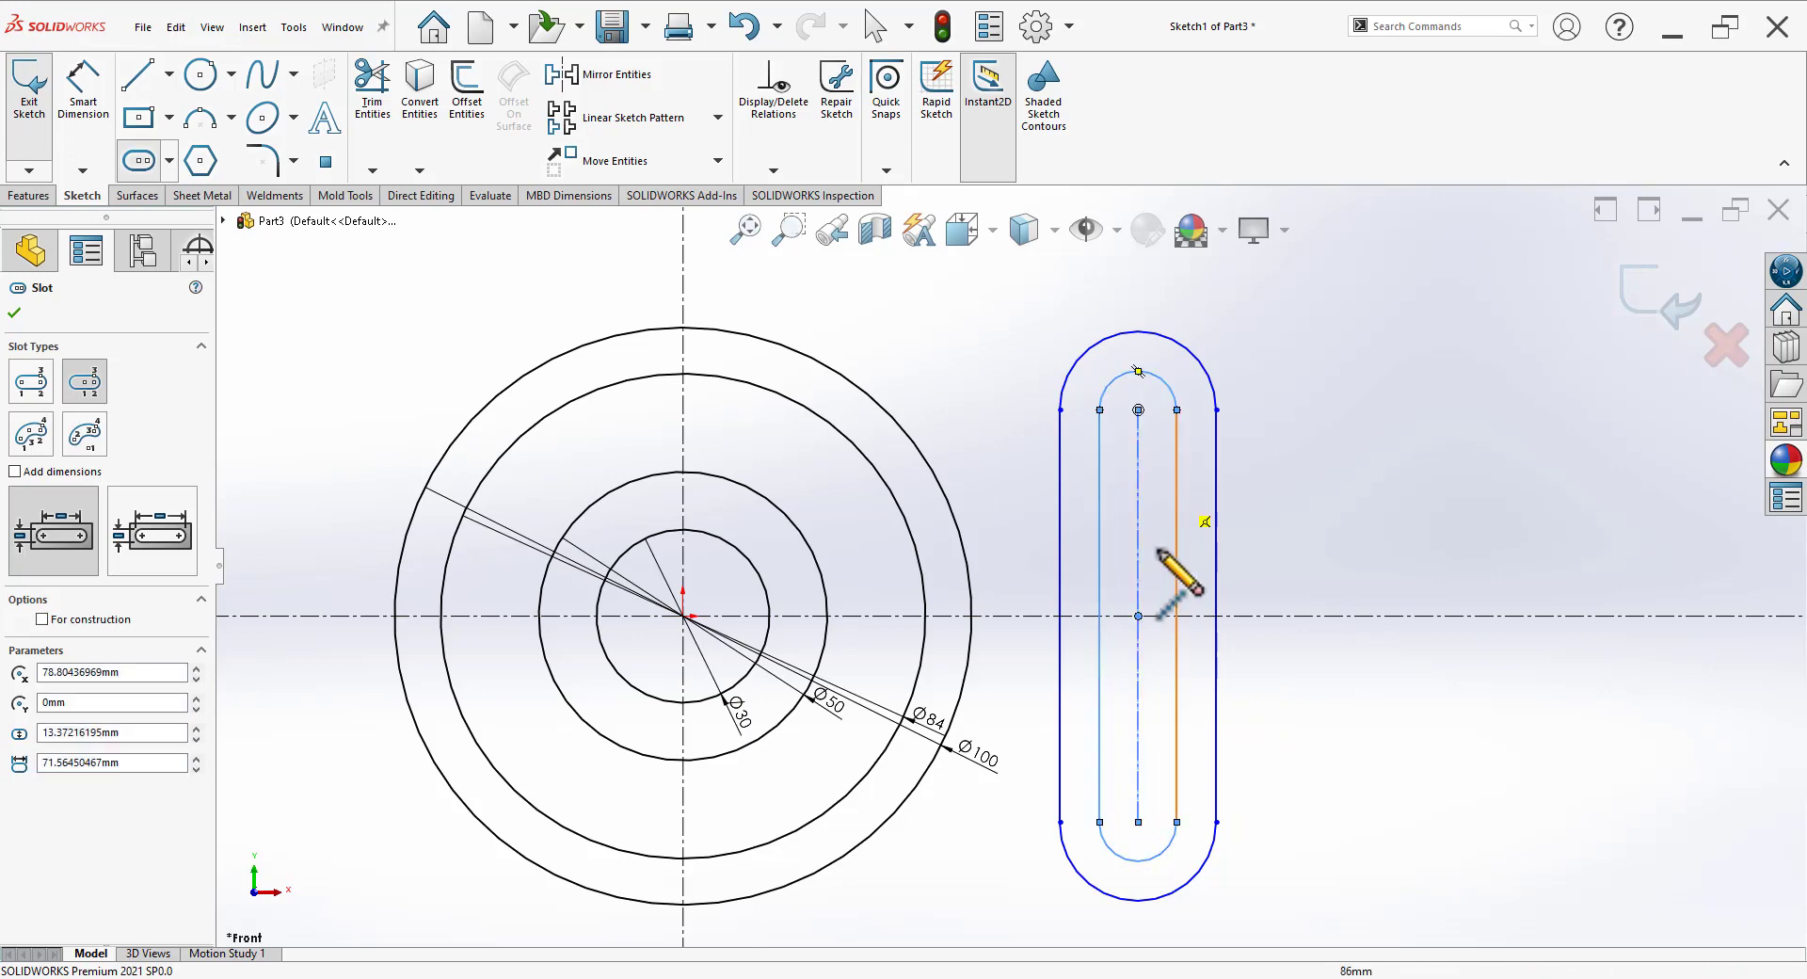
pyautogui.press('Escape')
pyautogui.scroll(3, 1080, 765)
pyautogui.scroll(-2, 1127, 676)
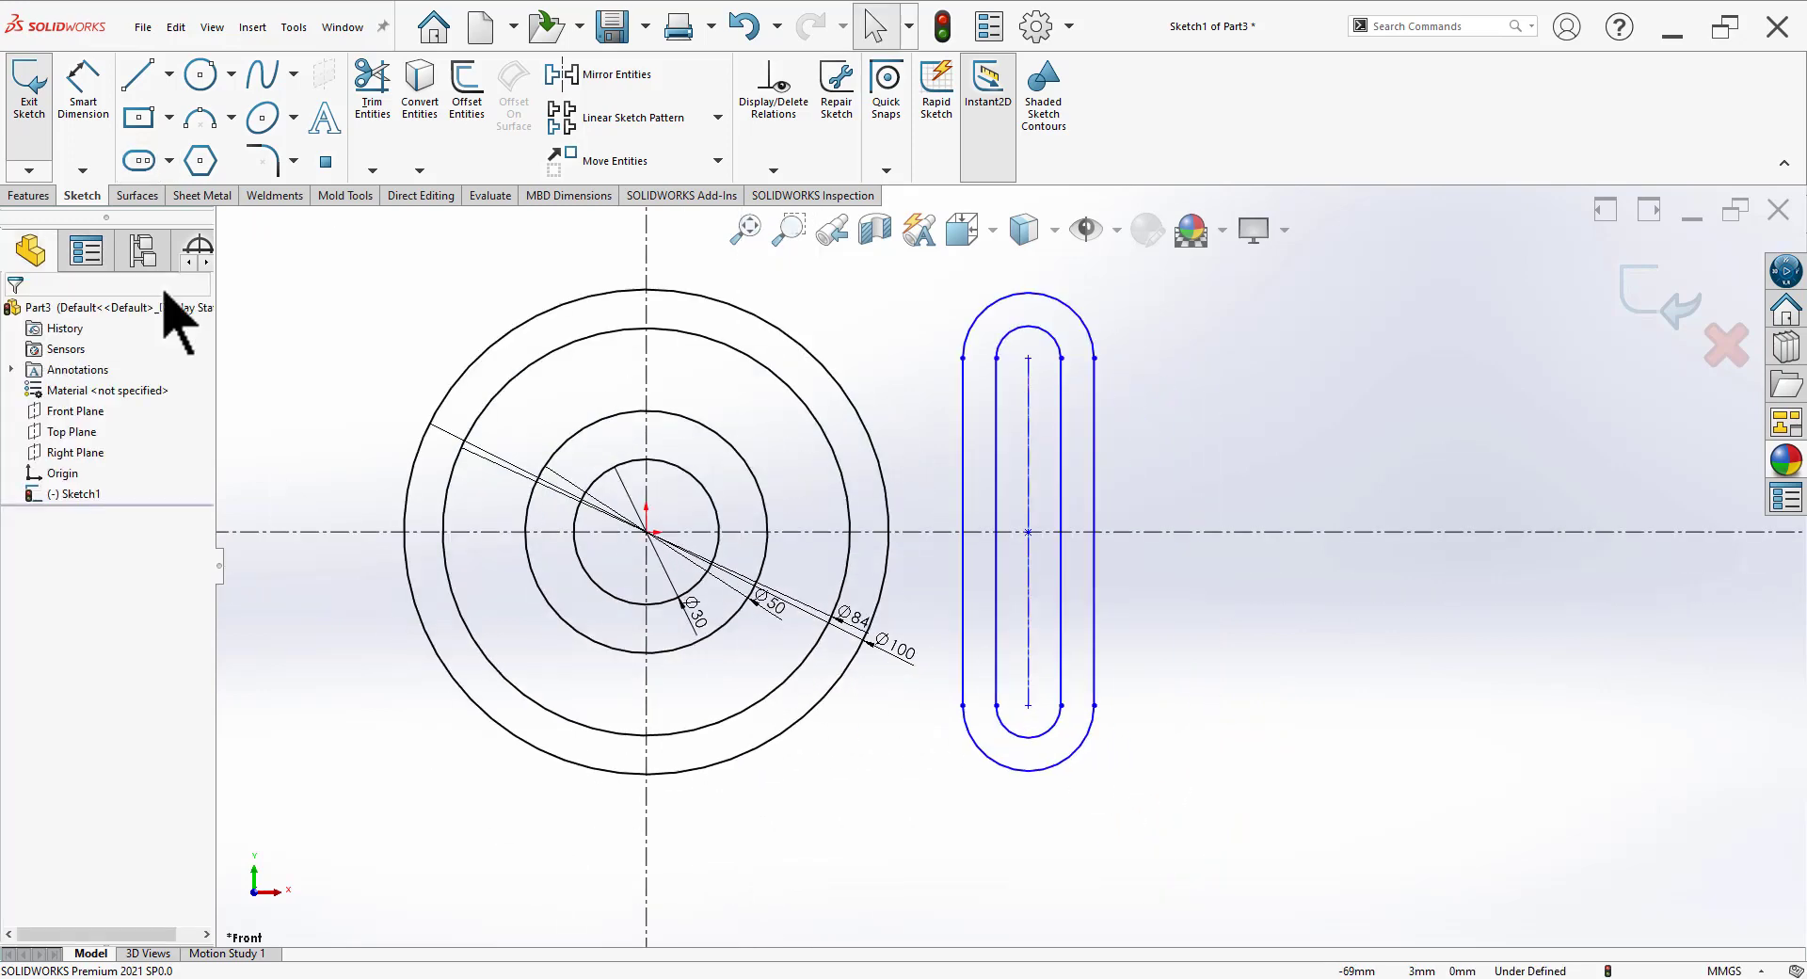
# Step: Dimension the slot centre 72 mm from the disc's vertical centreline
pyautogui.click(83, 89)
pyautogui.hotkey('alt', 'Tab')
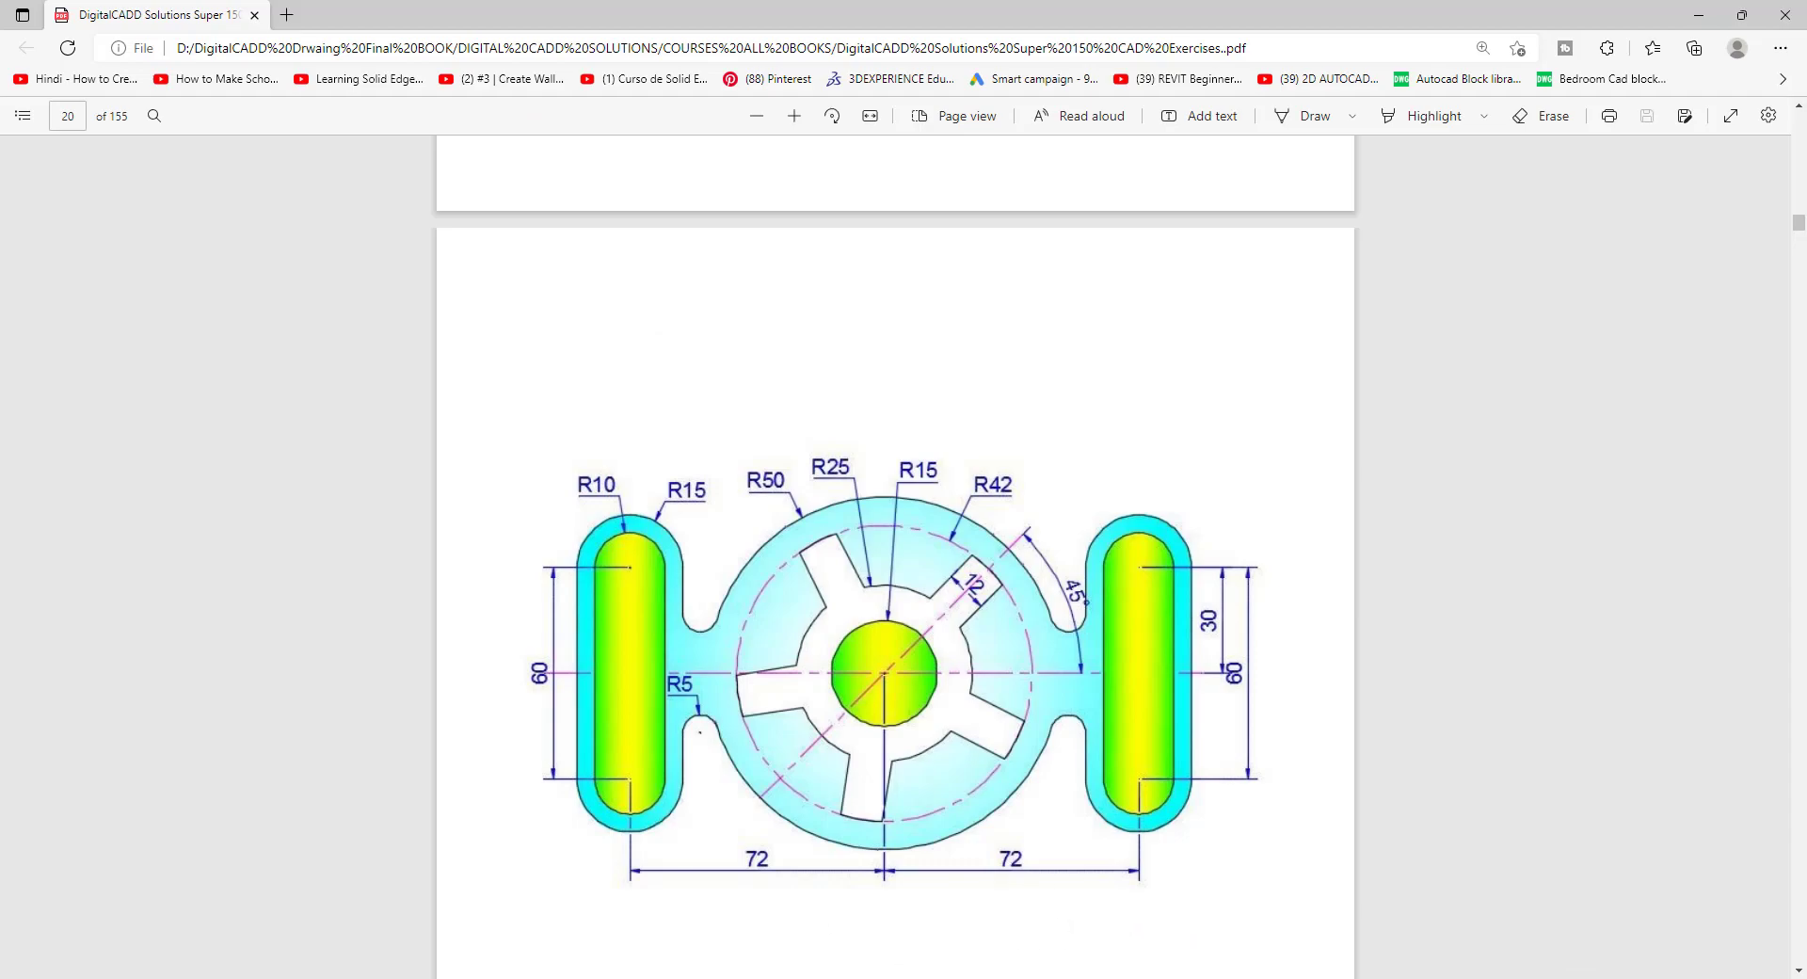
pyautogui.hotkey('alt', 'Tab')
pyautogui.click(646, 692)
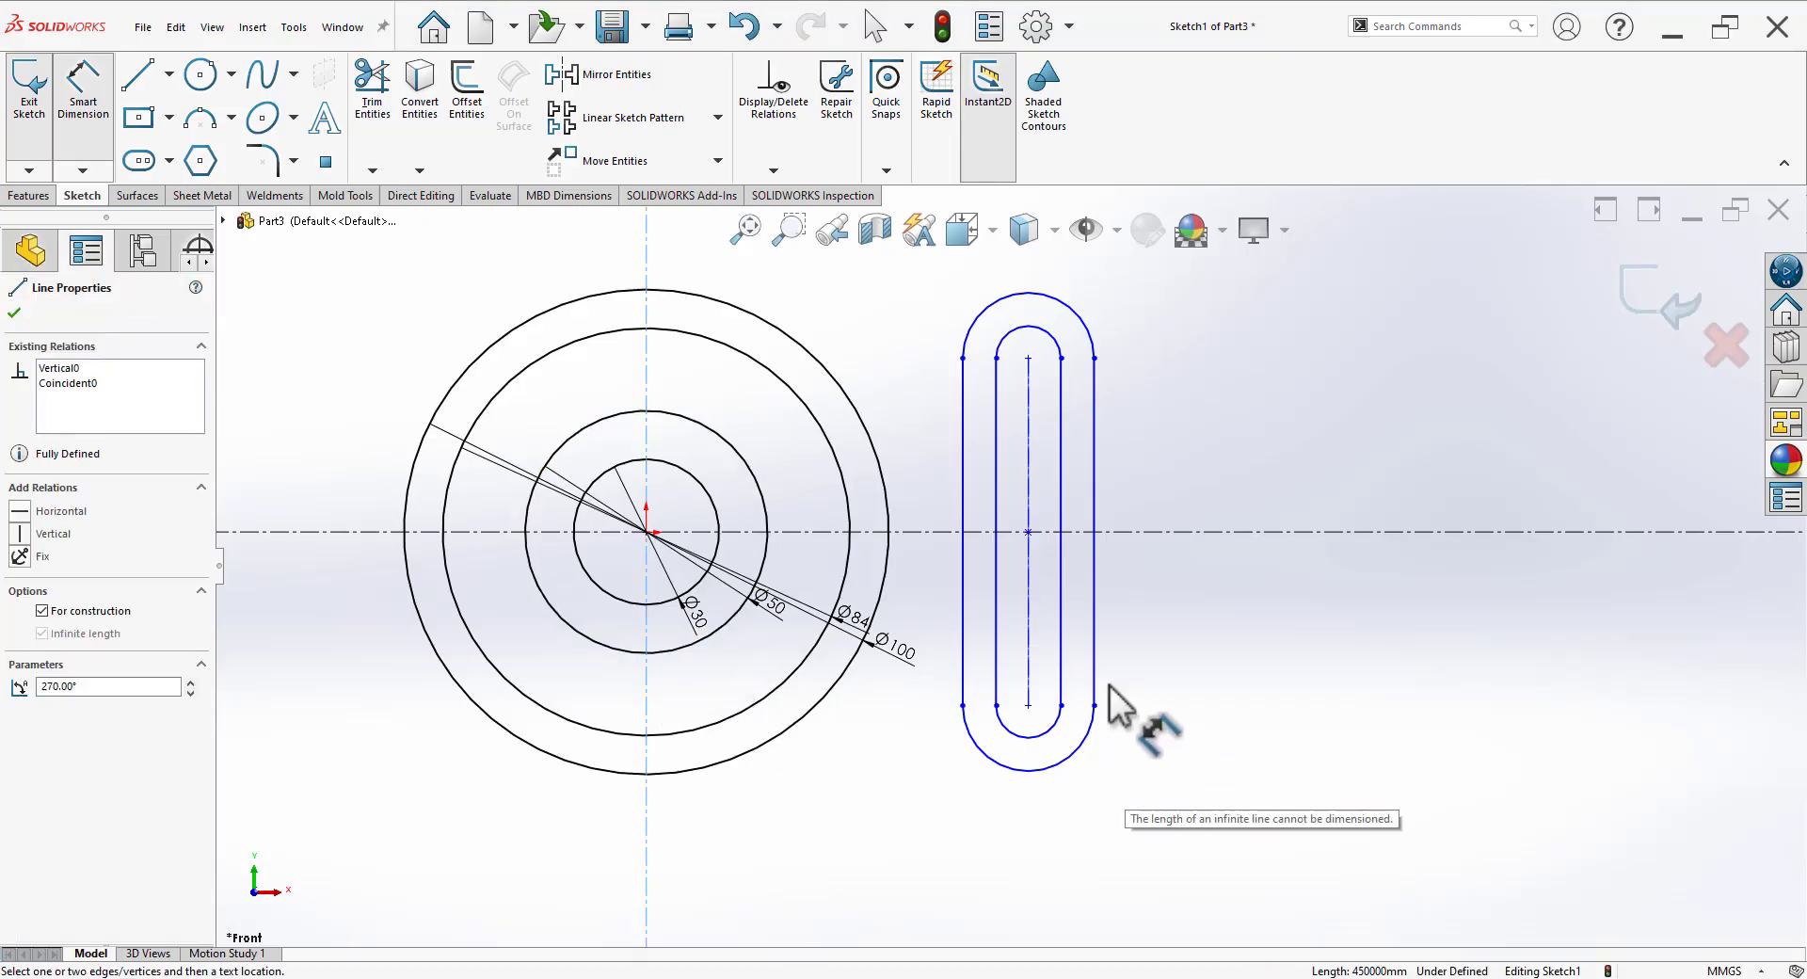
pyautogui.click(1028, 705)
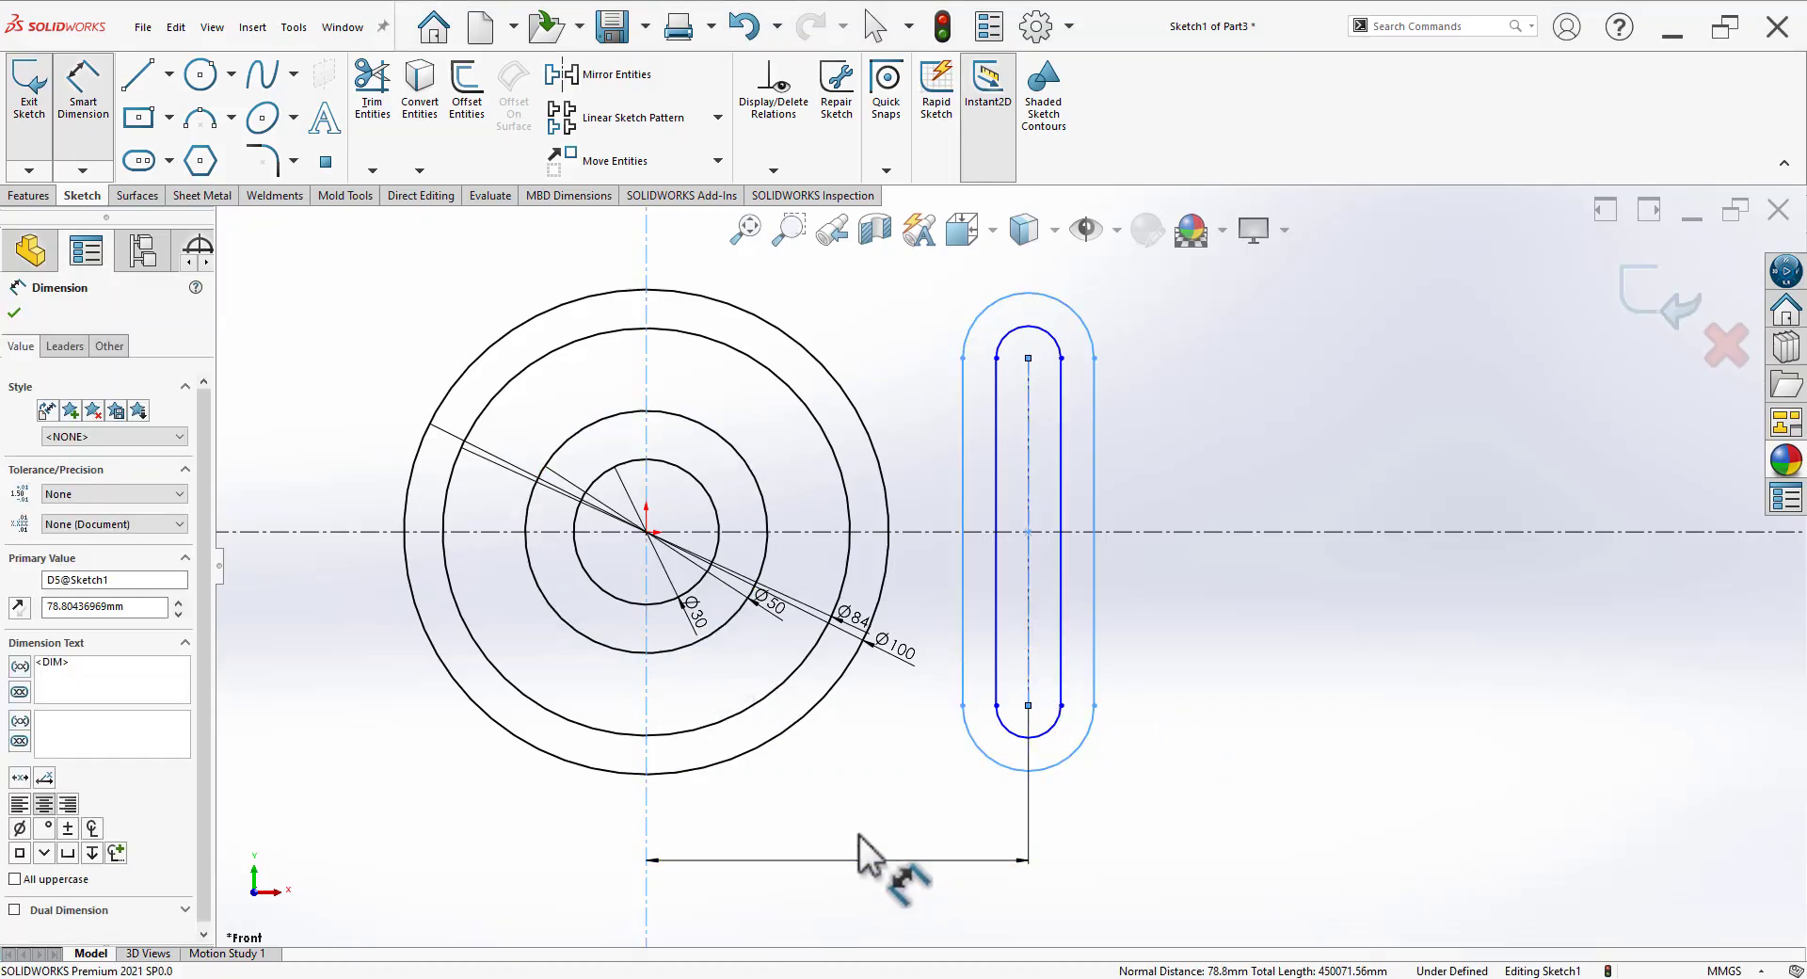
pyautogui.click(859, 833)
pyautogui.write('72')
pyautogui.press('Return')
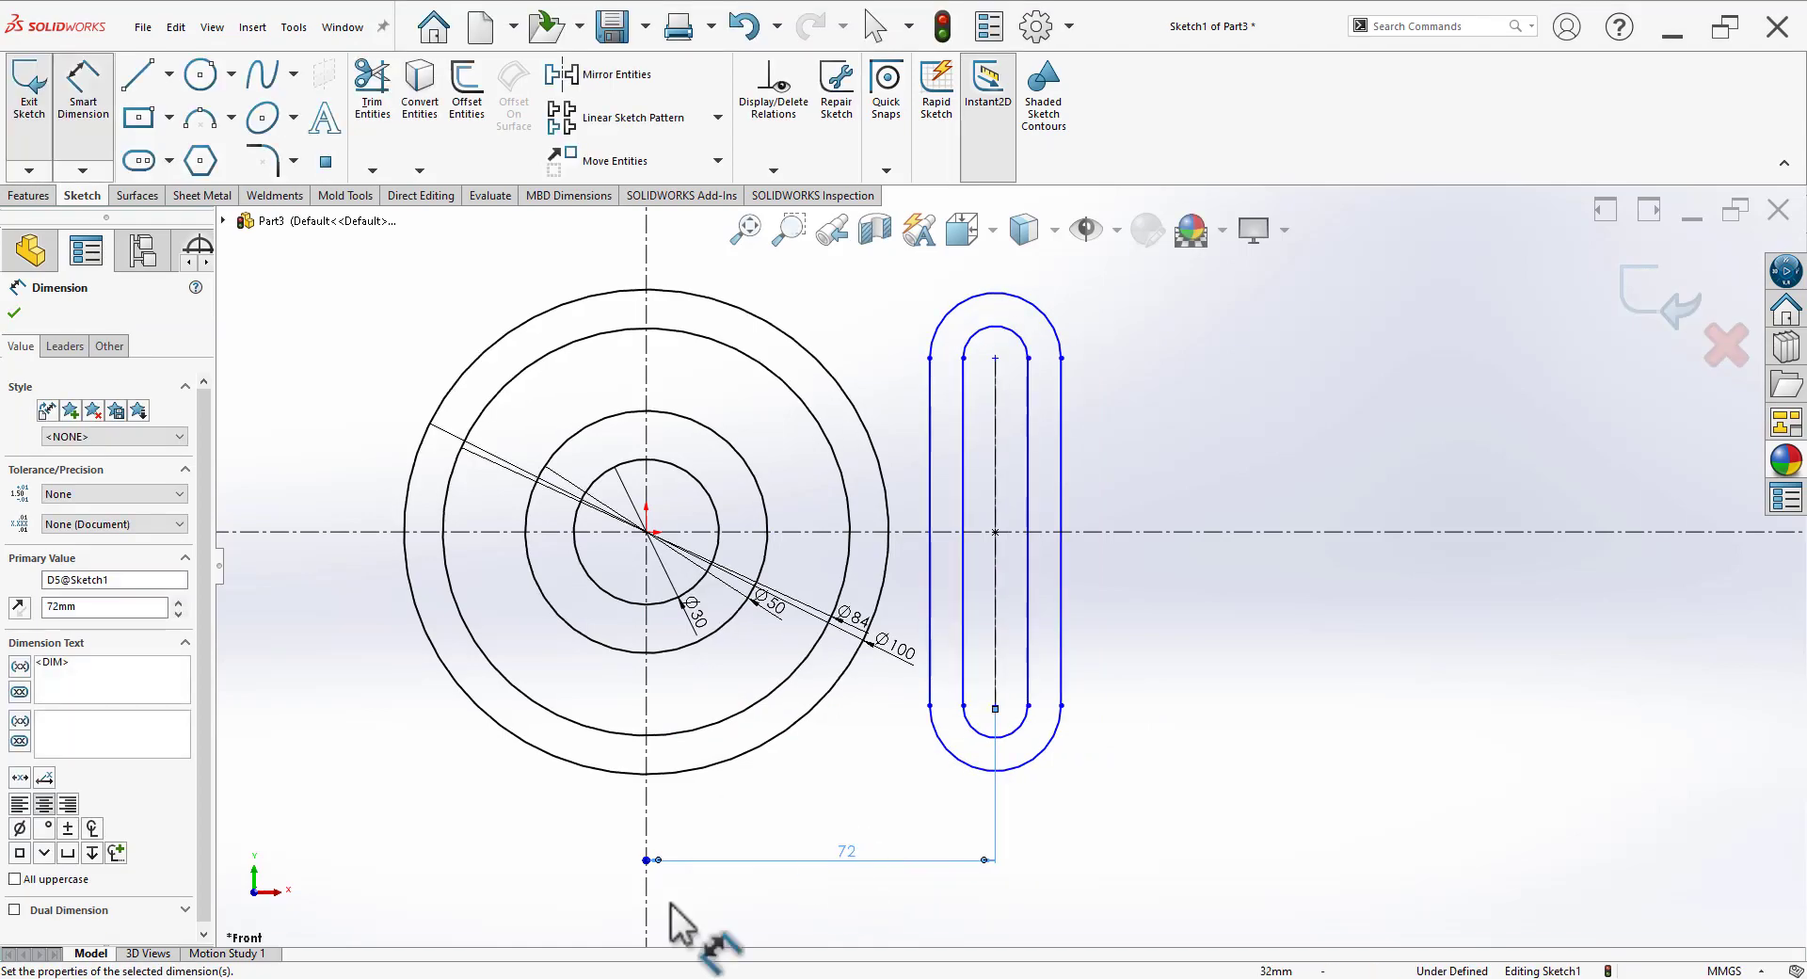
# Step: Dimension the slot's centre-to-centre length as 60 mm
pyautogui.hotkey('alt', 'Tab')
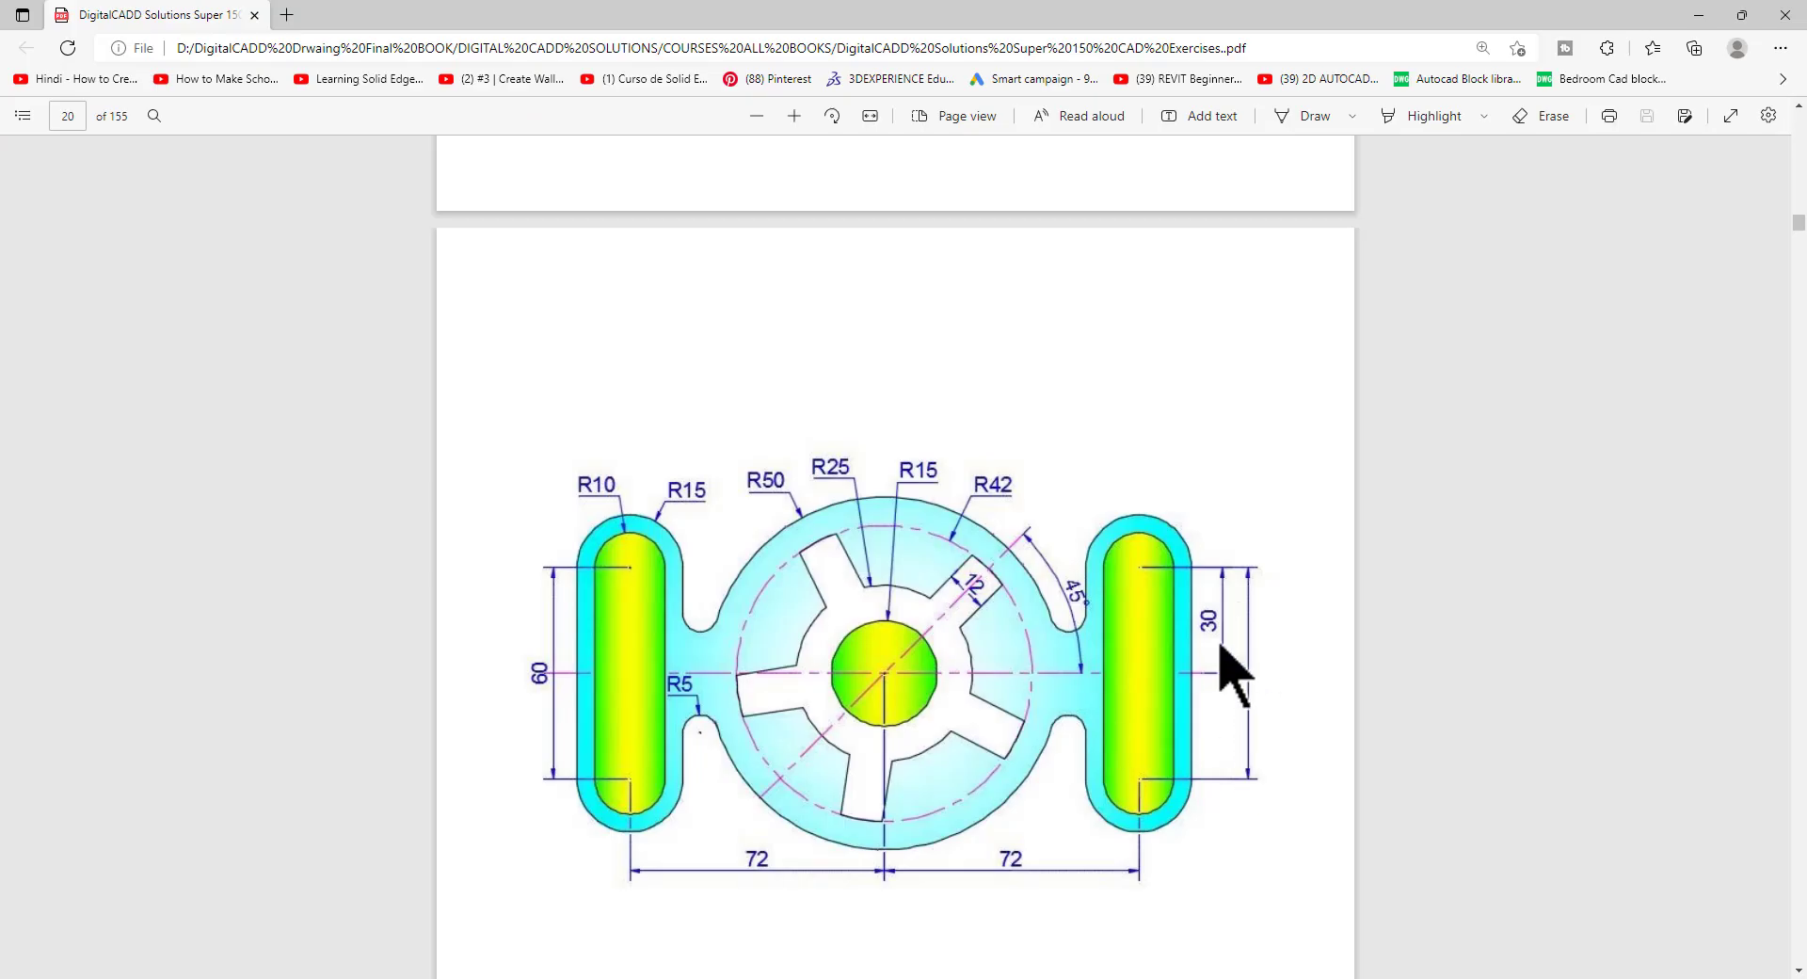
pyautogui.hotkey('alt', 'Tab')
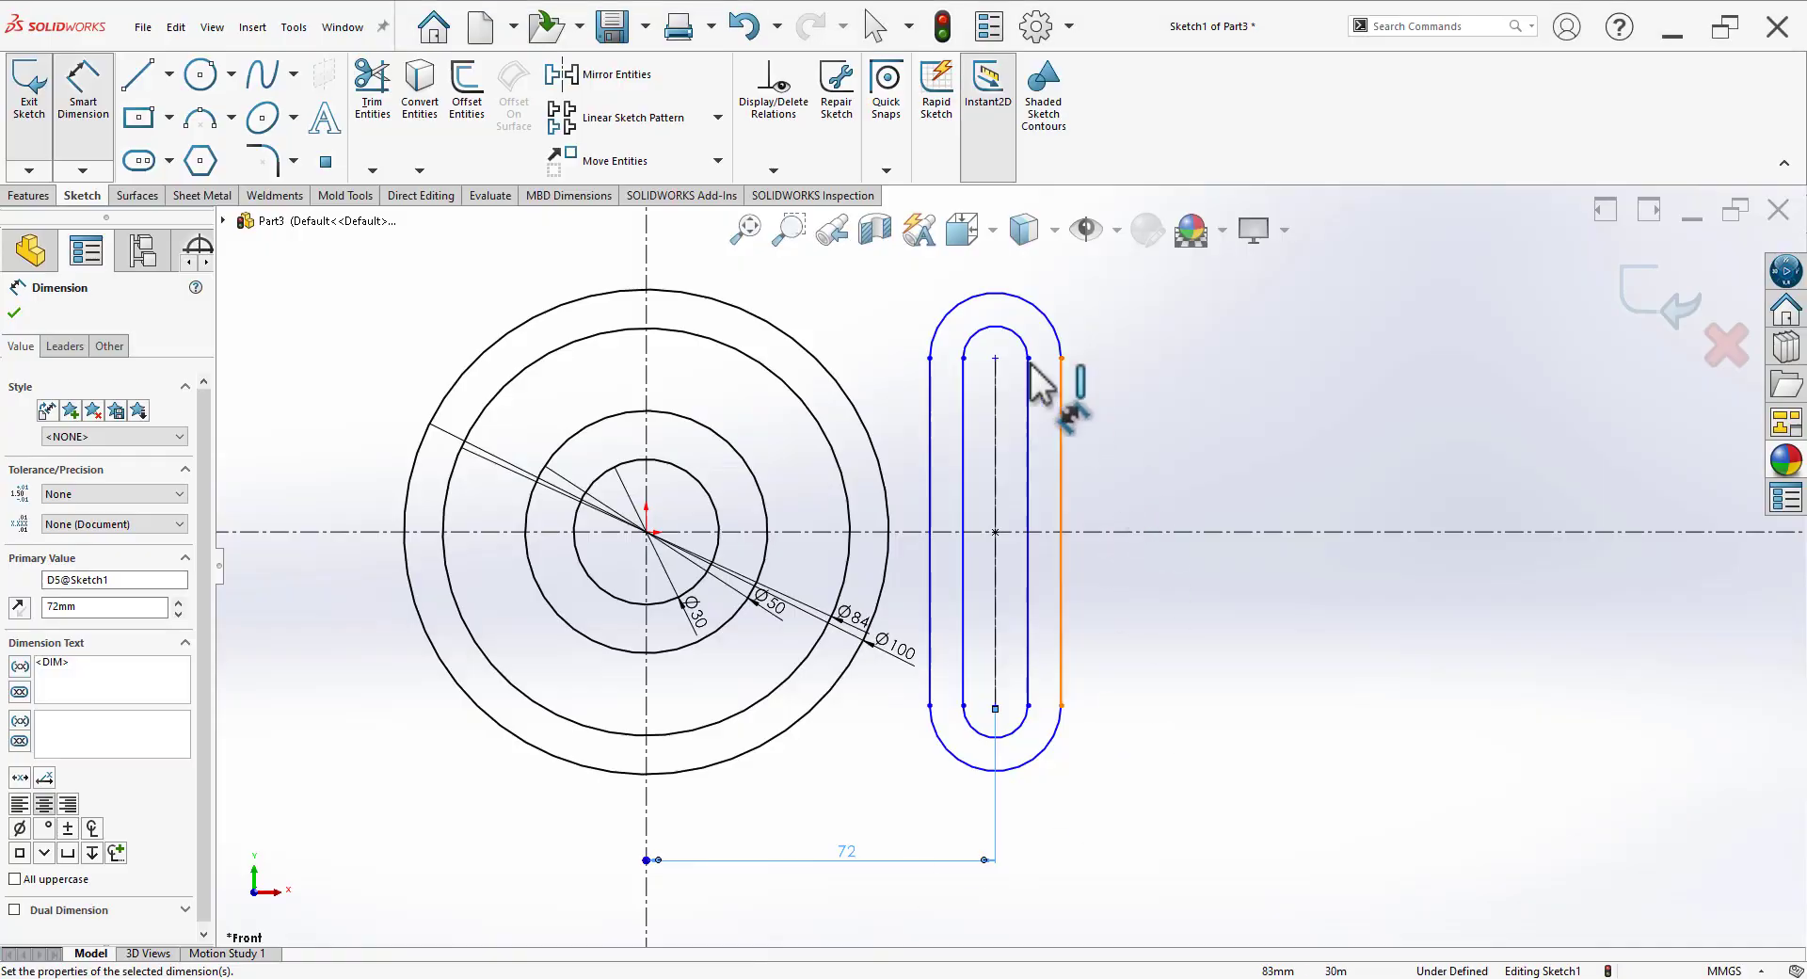
pyautogui.click(970, 529)
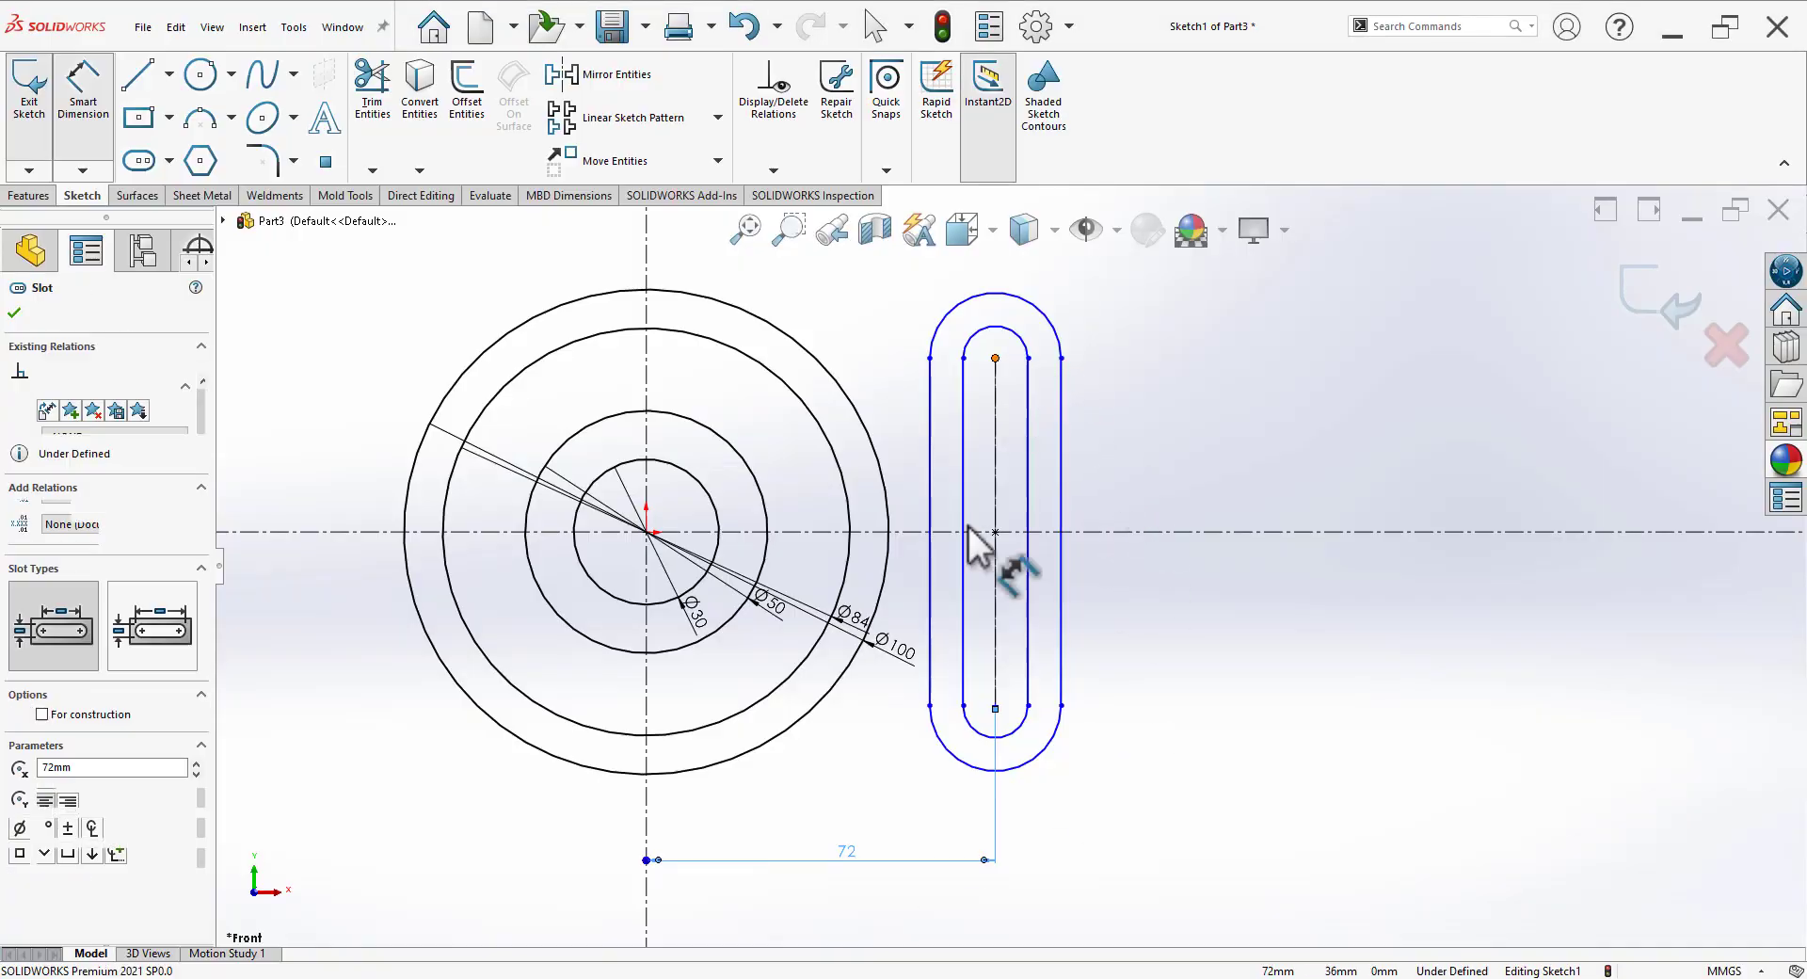
pyautogui.click(996, 708)
pyautogui.click(1177, 513)
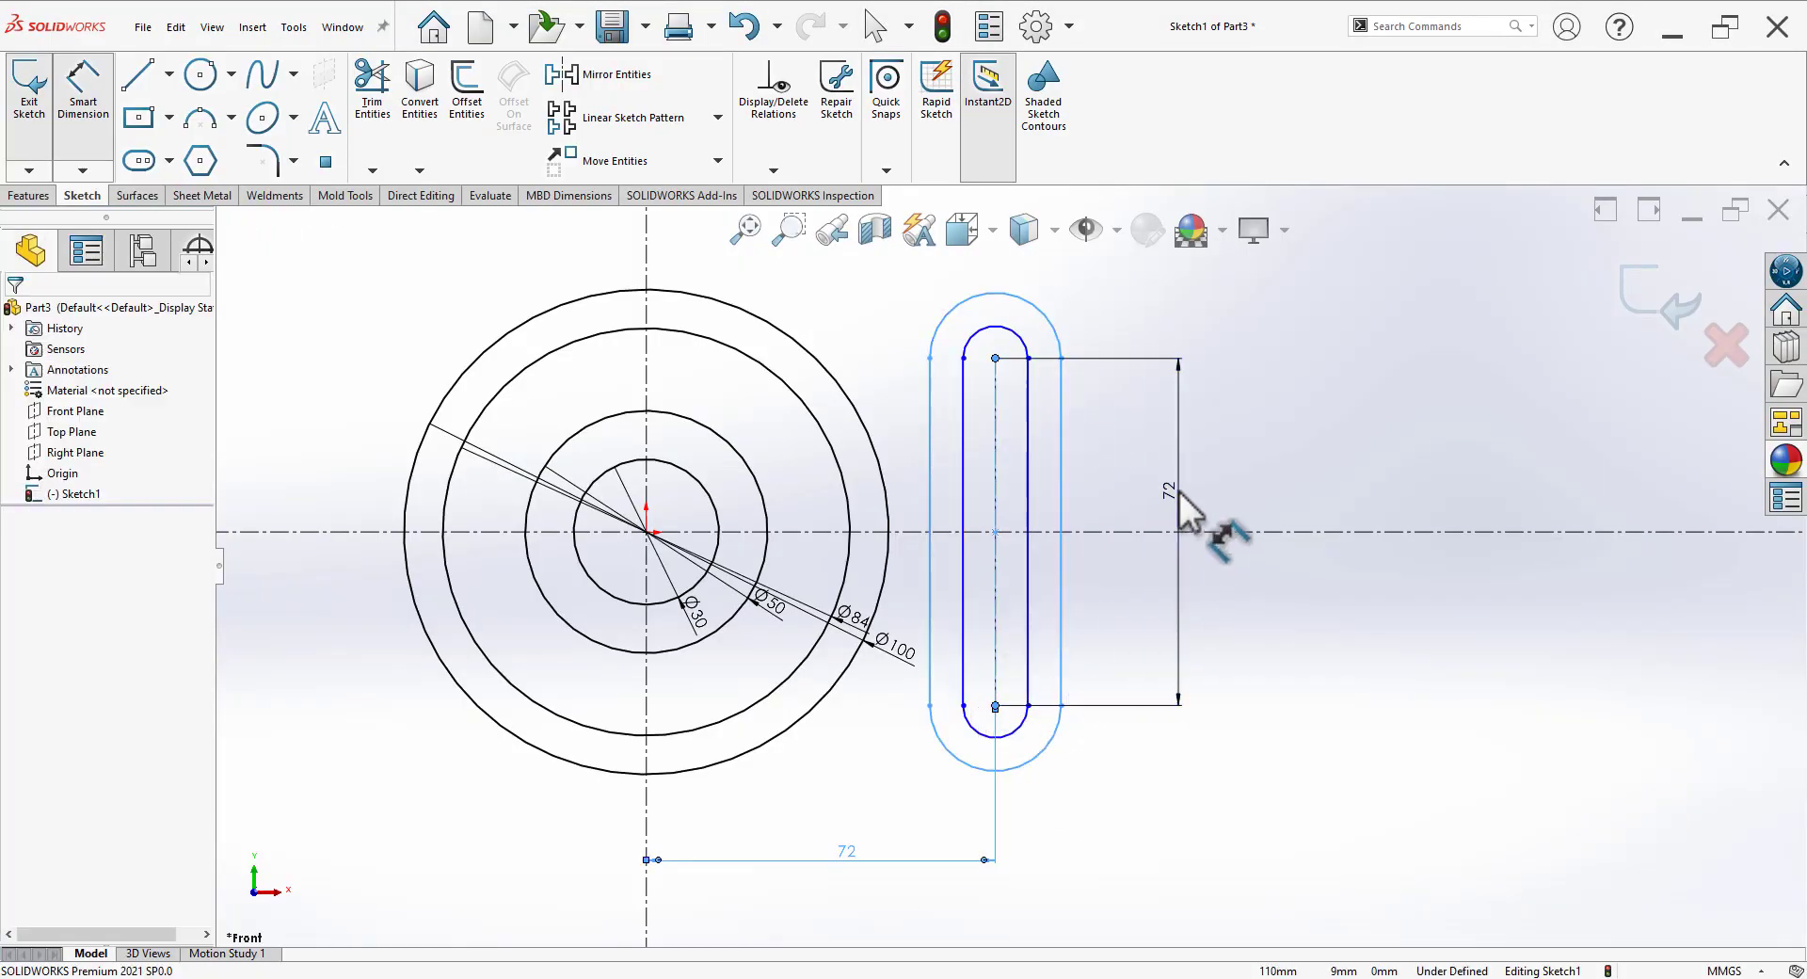
pyautogui.write('60')
pyautogui.press('Return')
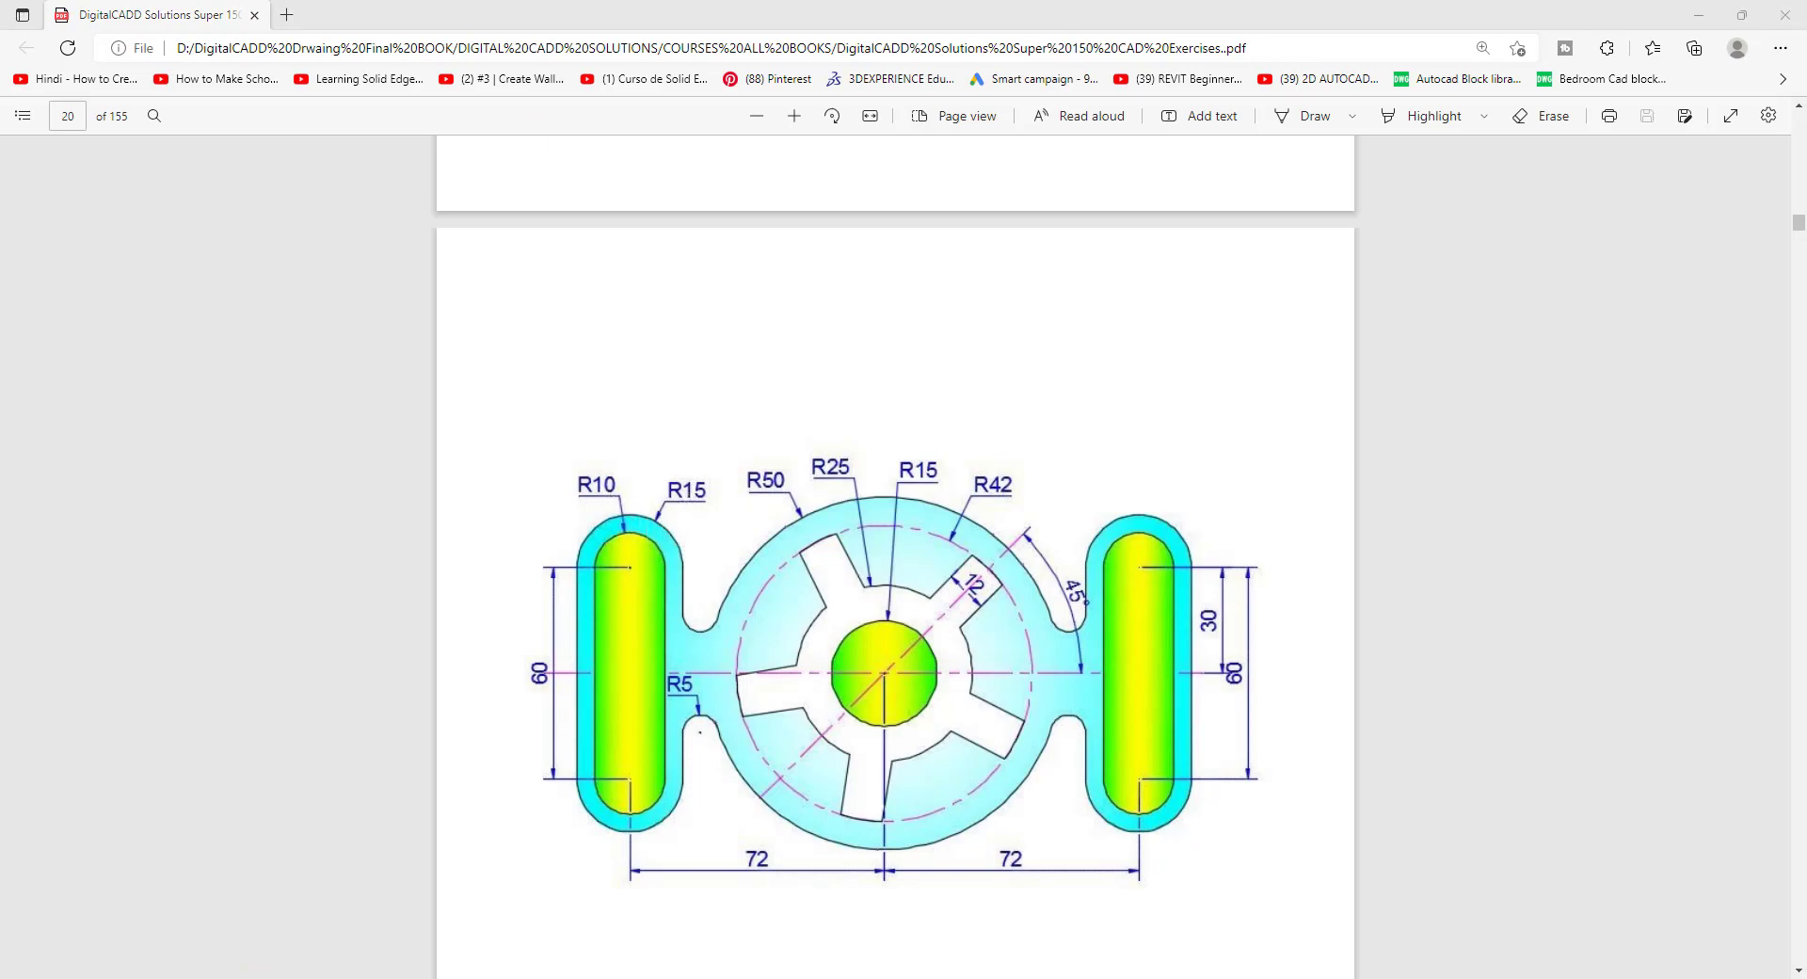
# Step: Give the inner slot ends R10 and the outer slot ends R15, then check the drawing
pyautogui.scroll(-2, 970, 533)
pyautogui.scroll(-2, 918, 476)
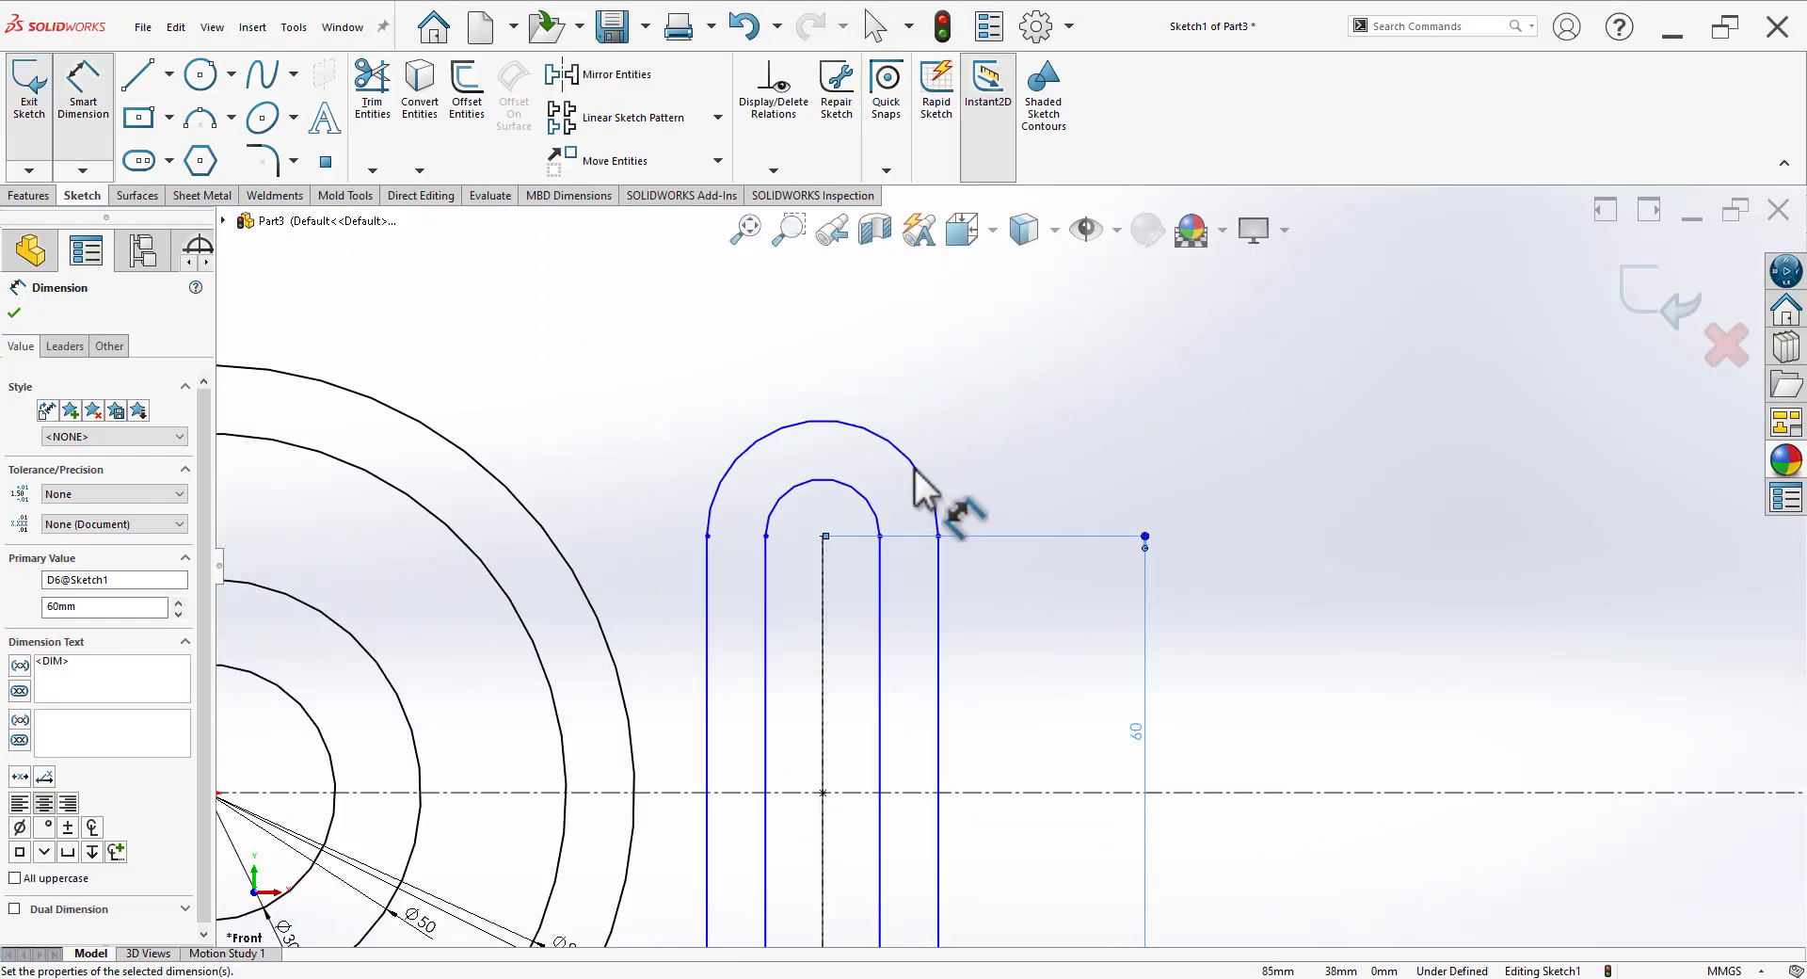
pyautogui.click(866, 499)
pyautogui.write('0')
pyautogui.press('Return')
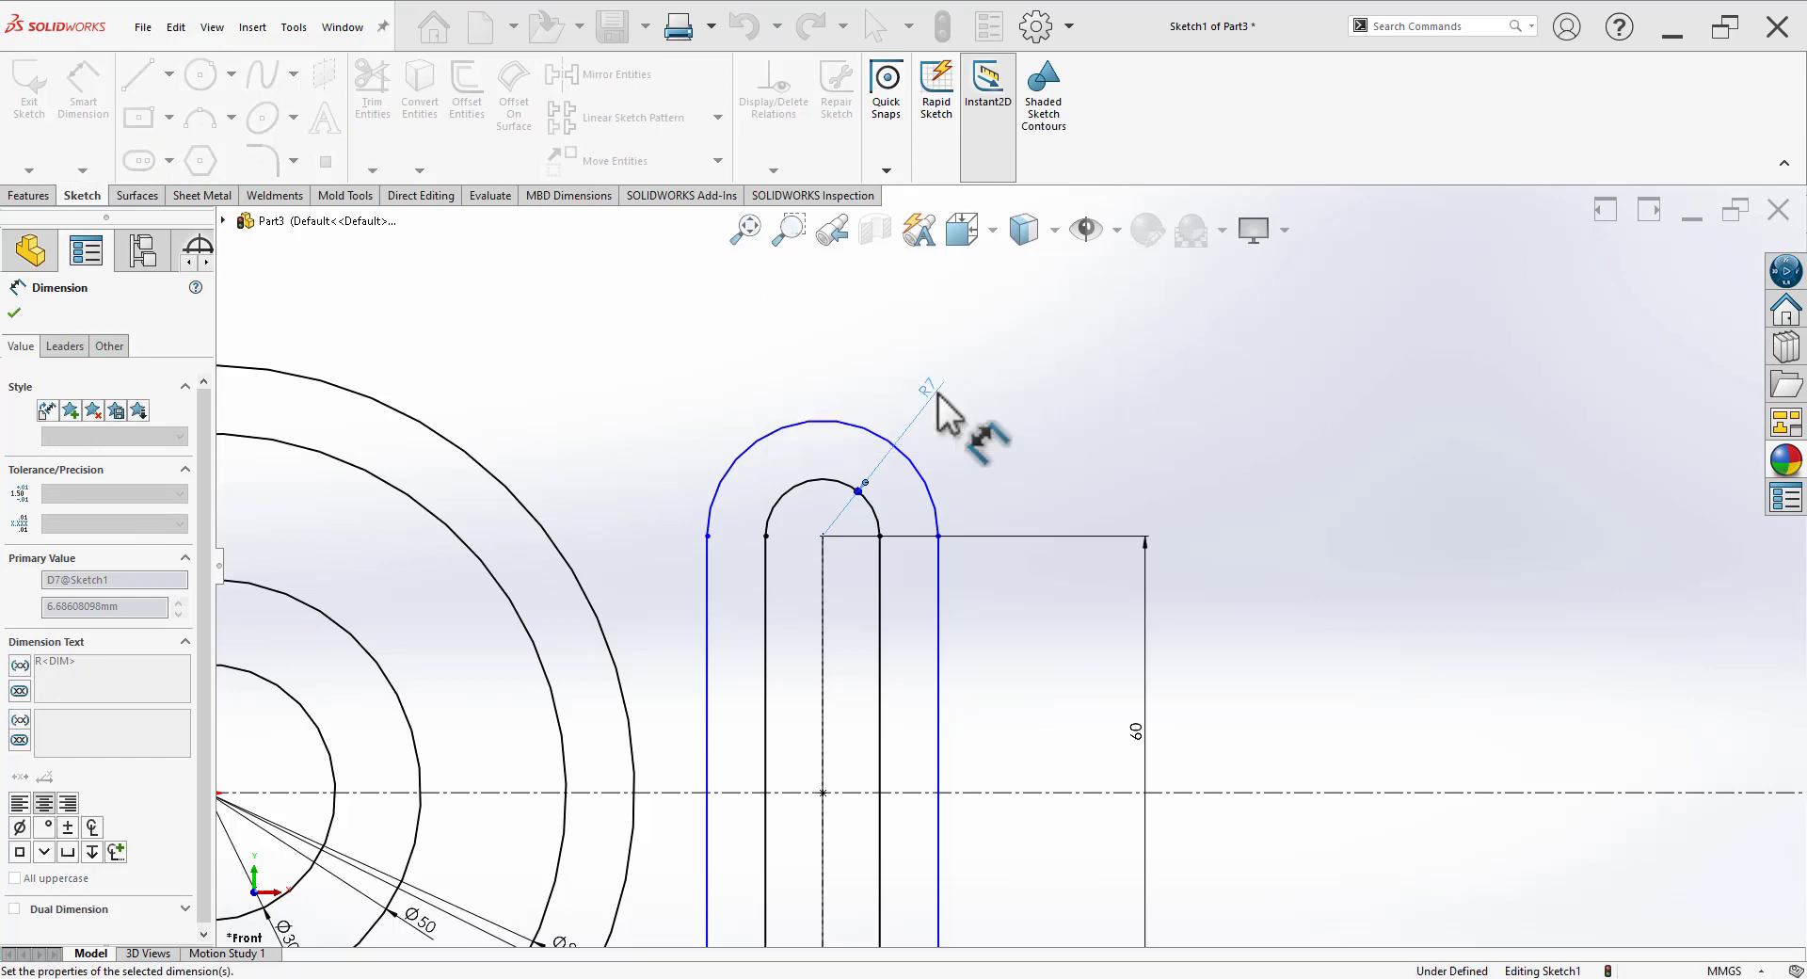
pyautogui.click(867, 437)
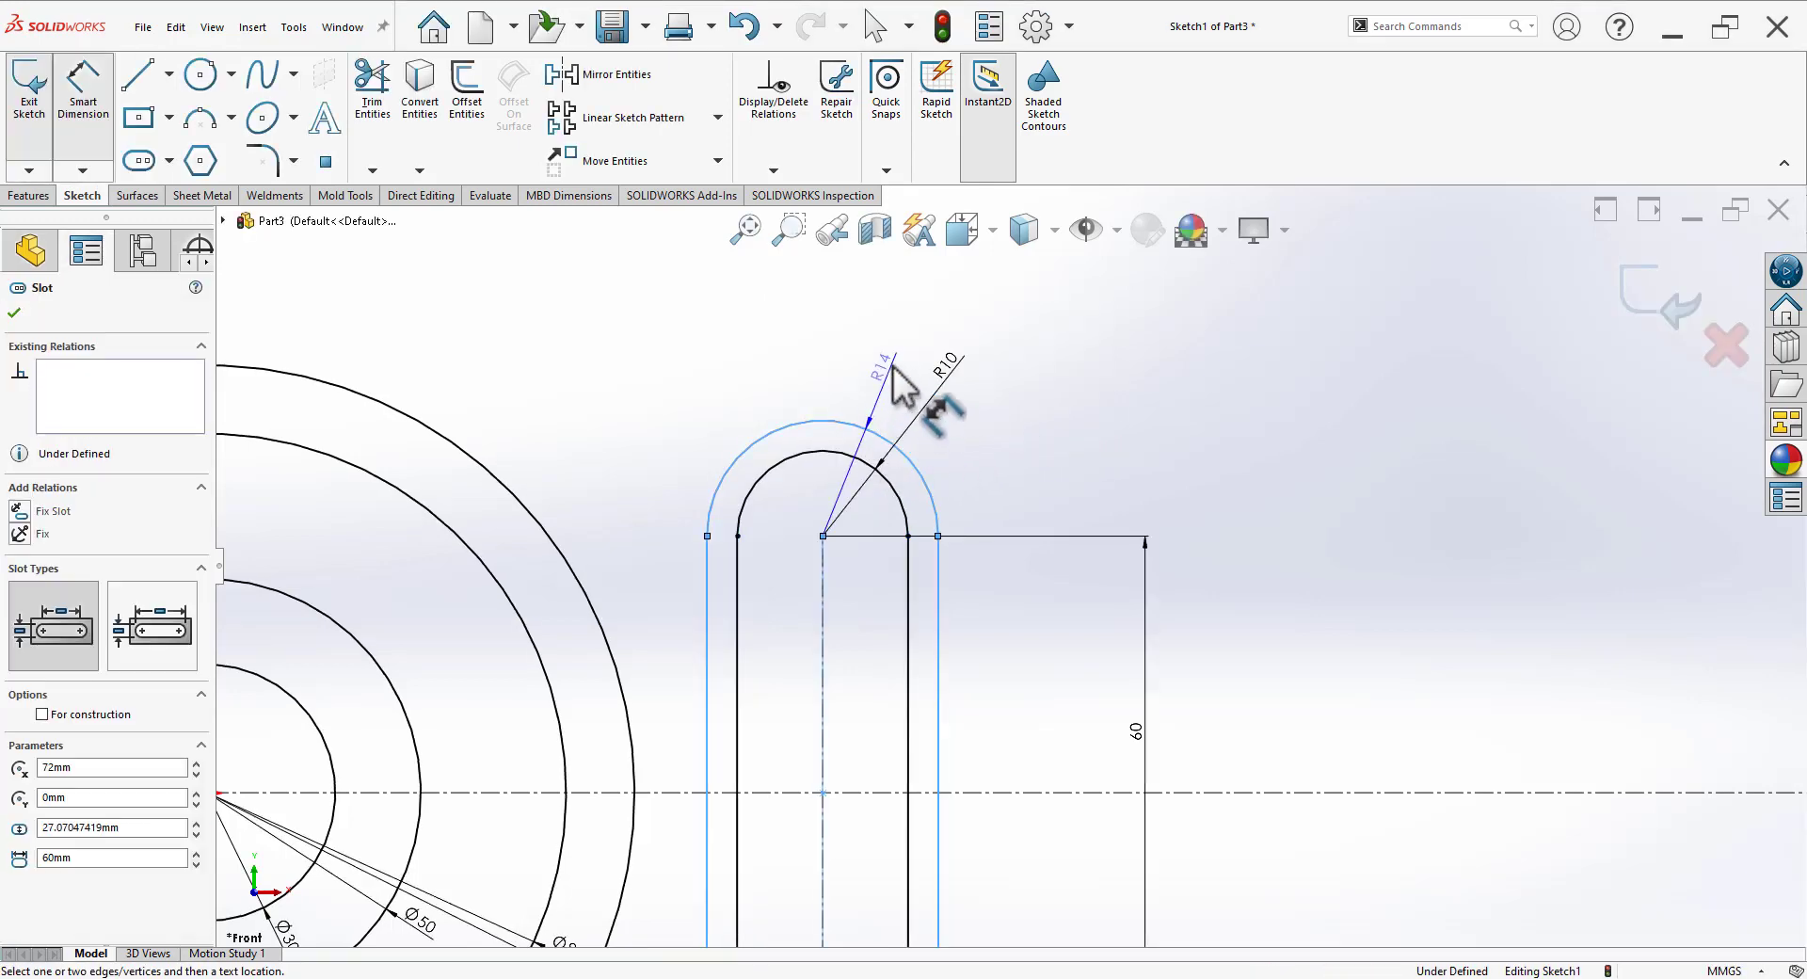
pyautogui.click(900, 374)
pyautogui.write('15')
pyautogui.press('Return')
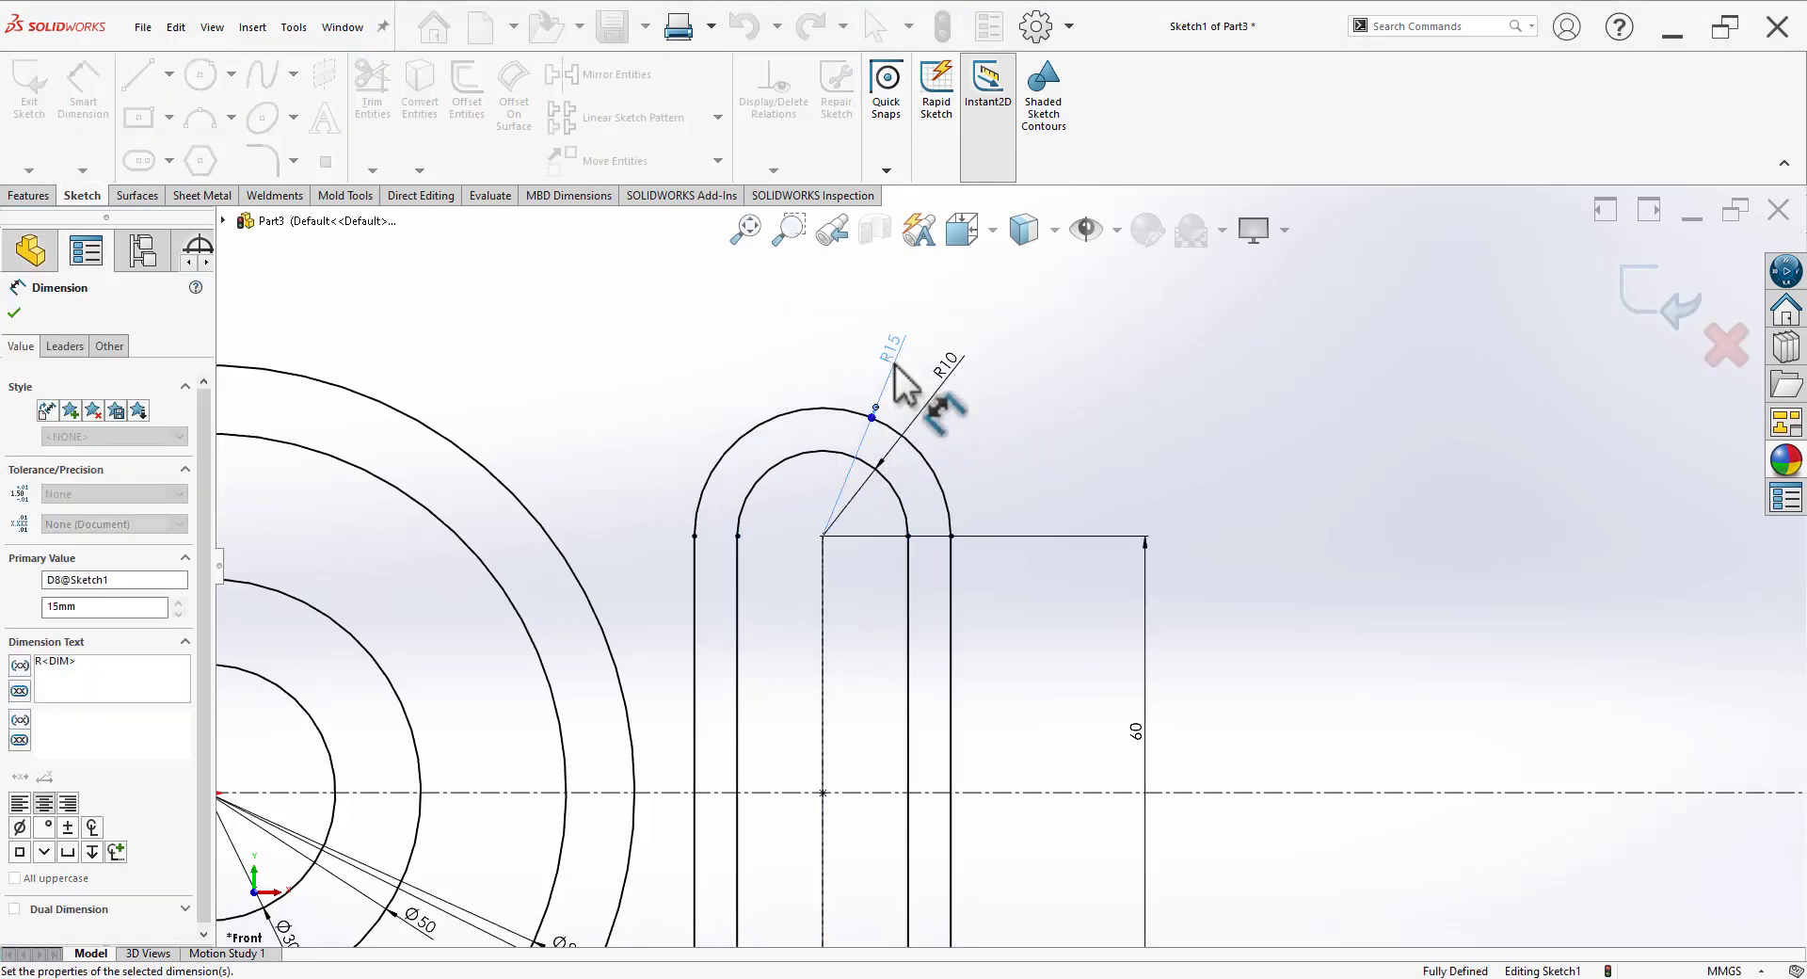
pyautogui.press('f')
pyautogui.scroll(-3, 847, 650)
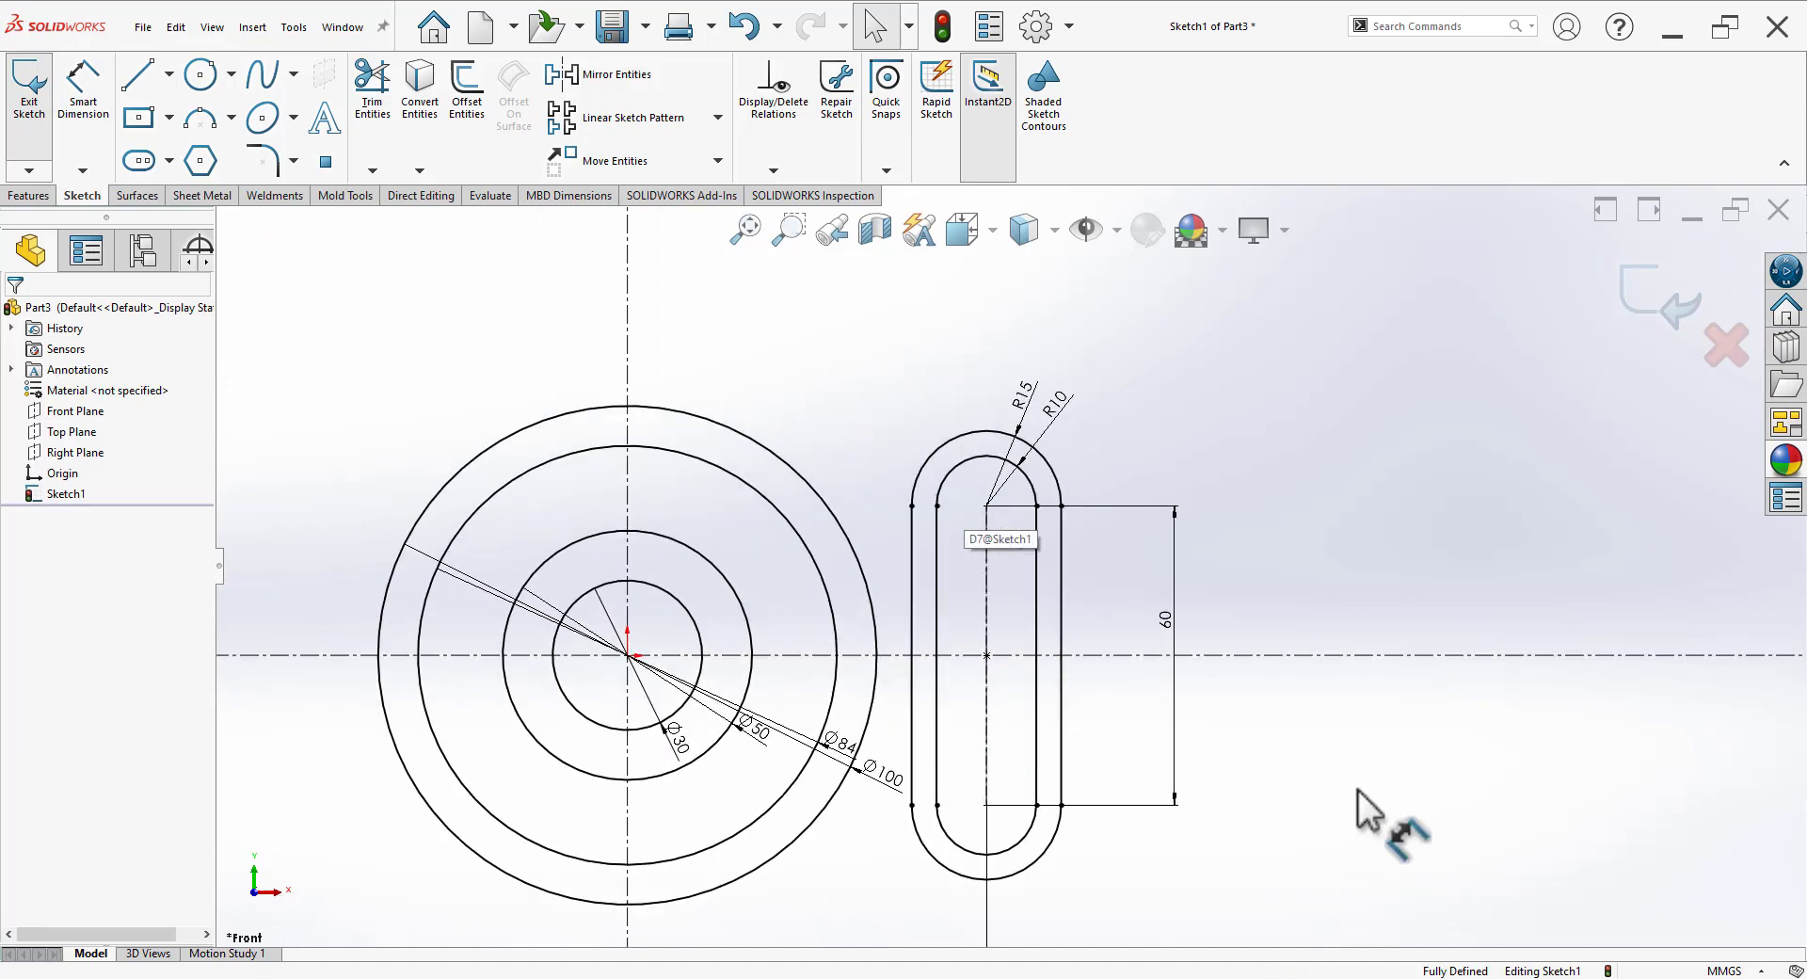
pyautogui.hotkey('alt', 'Tab')
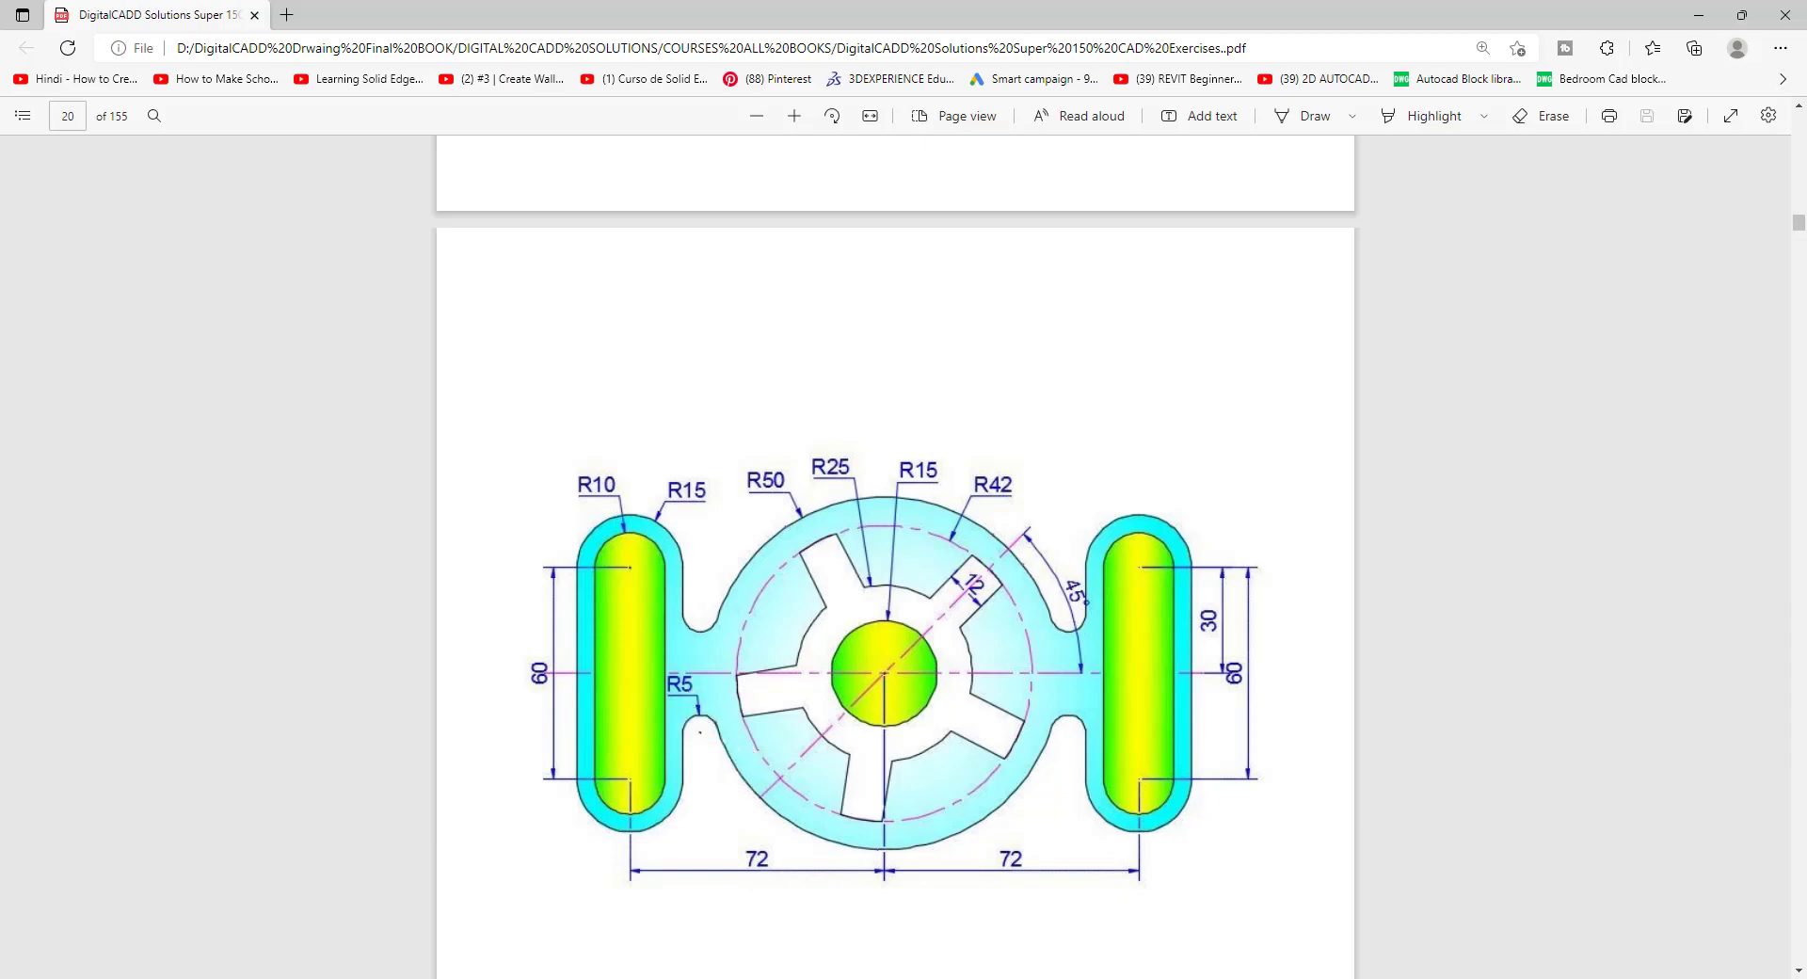
pyautogui.hotkey('alt', 'Tab')
pyautogui.scroll(-1, 941, 650)
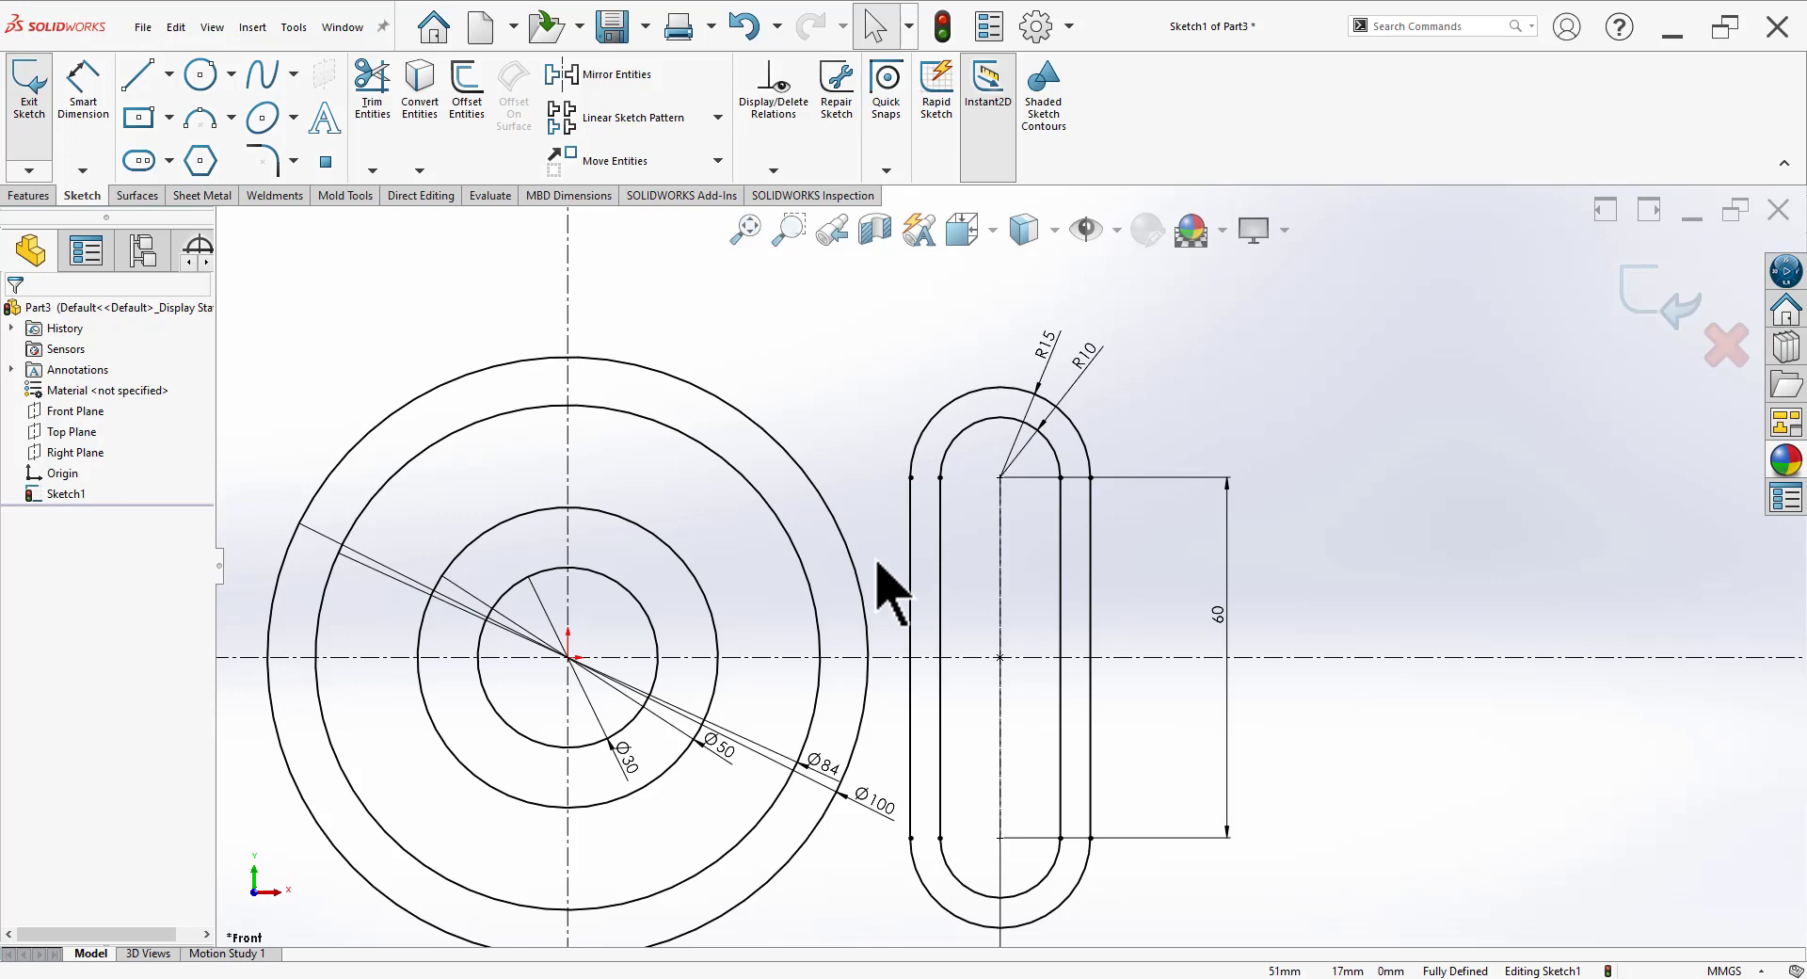
# Step: Draw a three-point arc joining the Ø100 circle to the outer slot's side
pyautogui.click(201, 118)
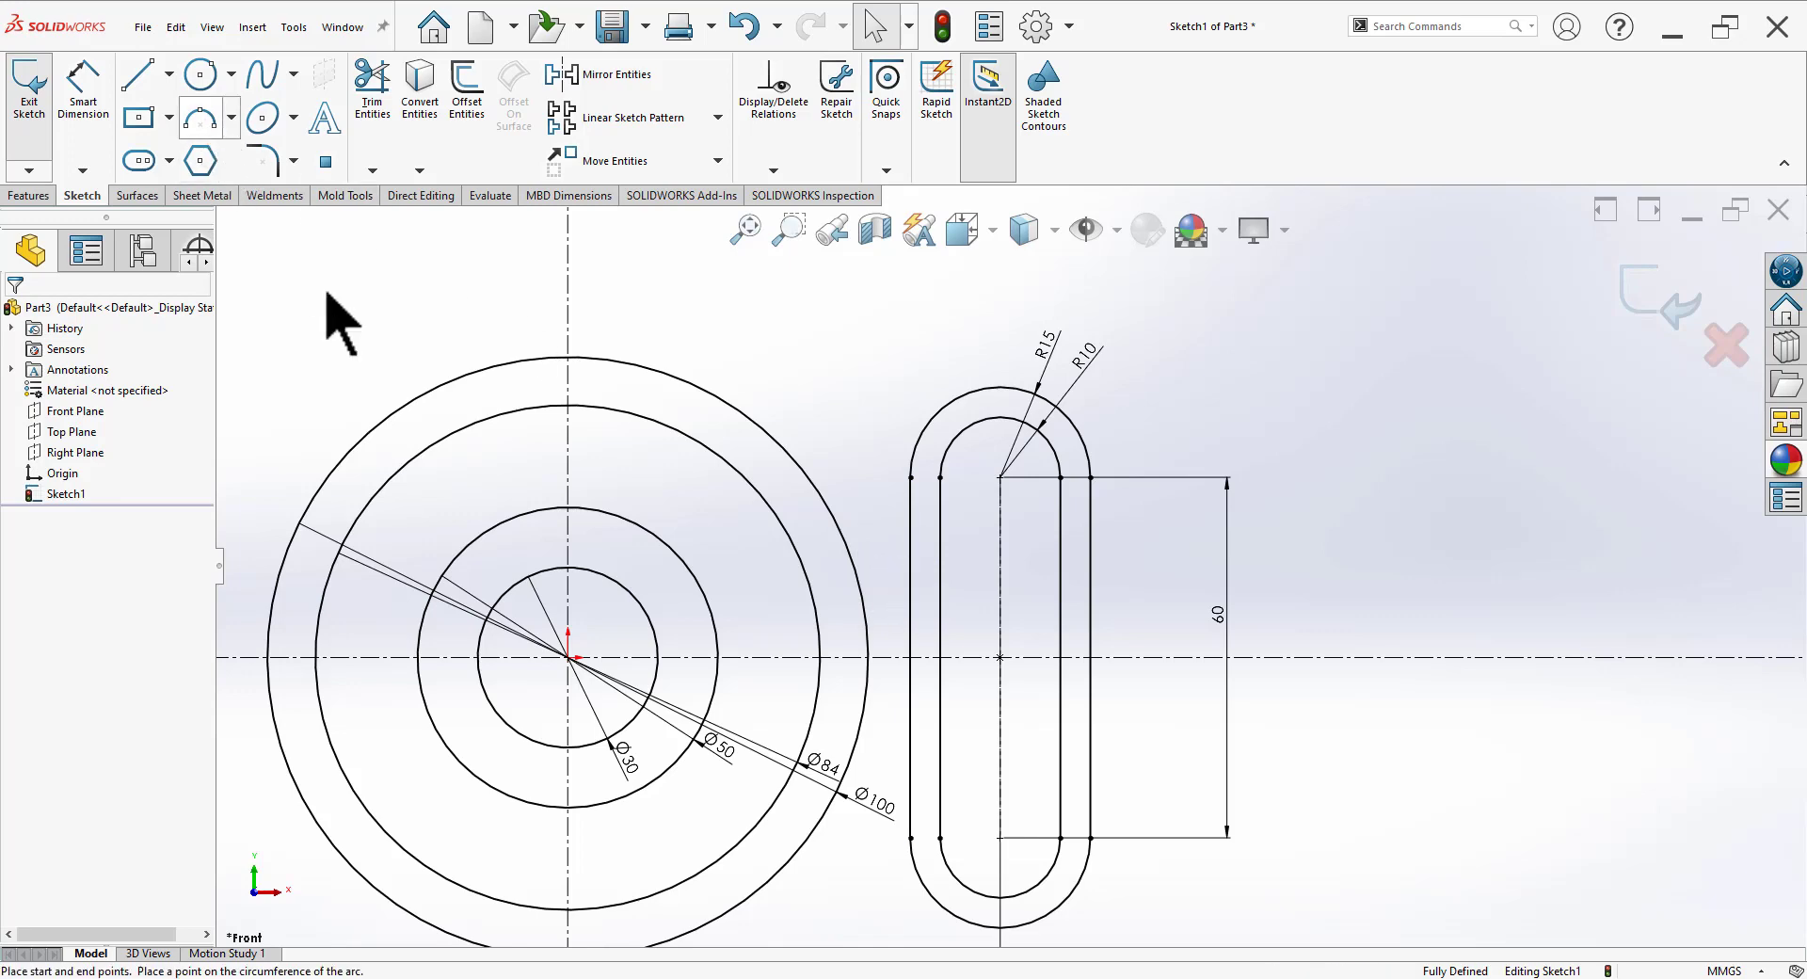
pyautogui.click(852, 559)
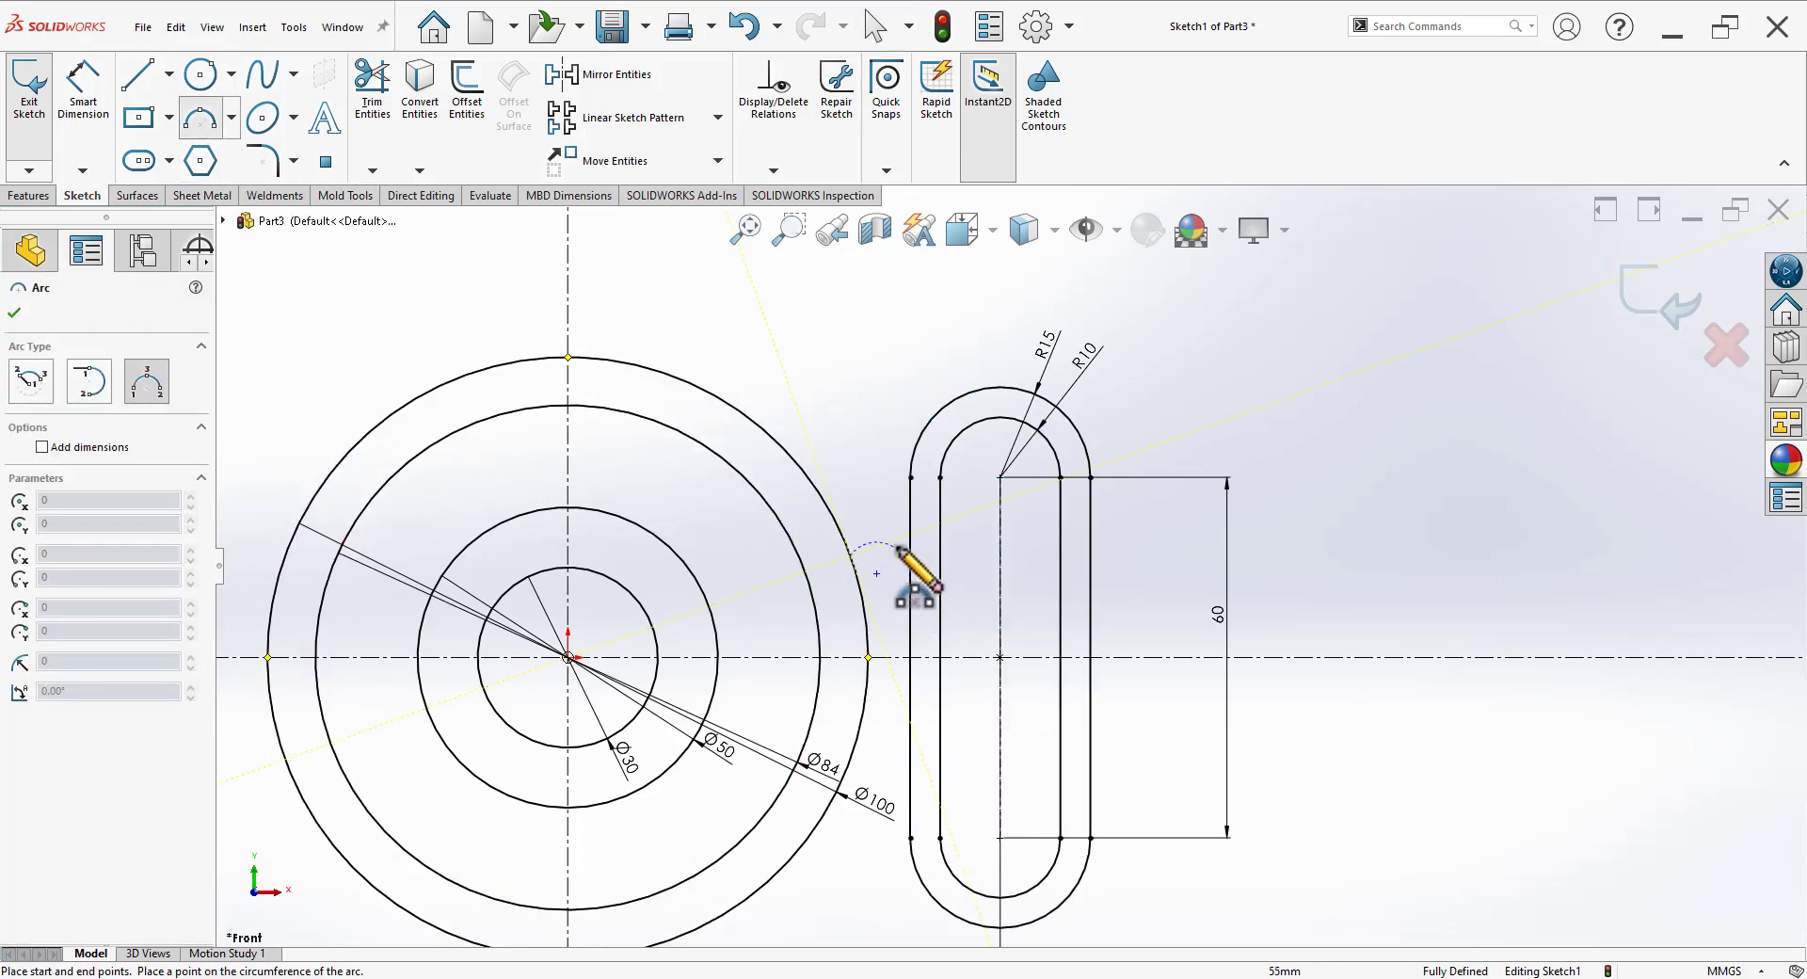
pyautogui.click(909, 545)
pyautogui.click(893, 575)
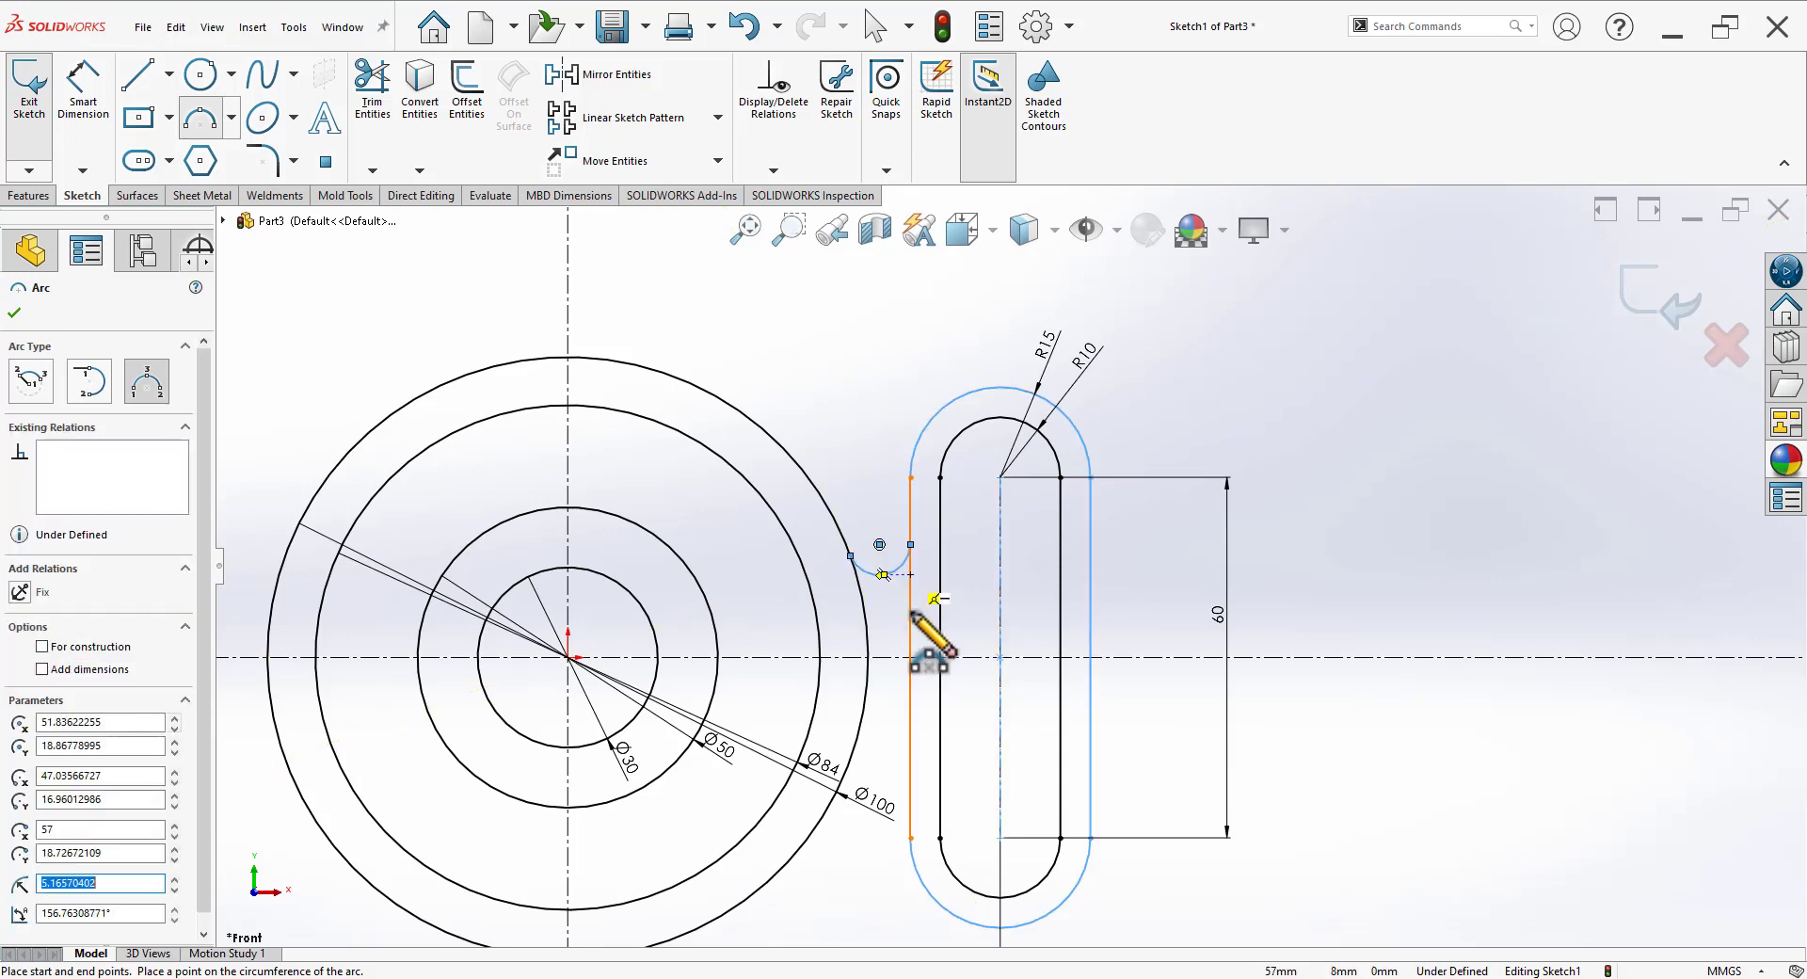
pyautogui.press('Escape')
pyautogui.scroll(-4, 890, 579)
pyautogui.click(828, 591)
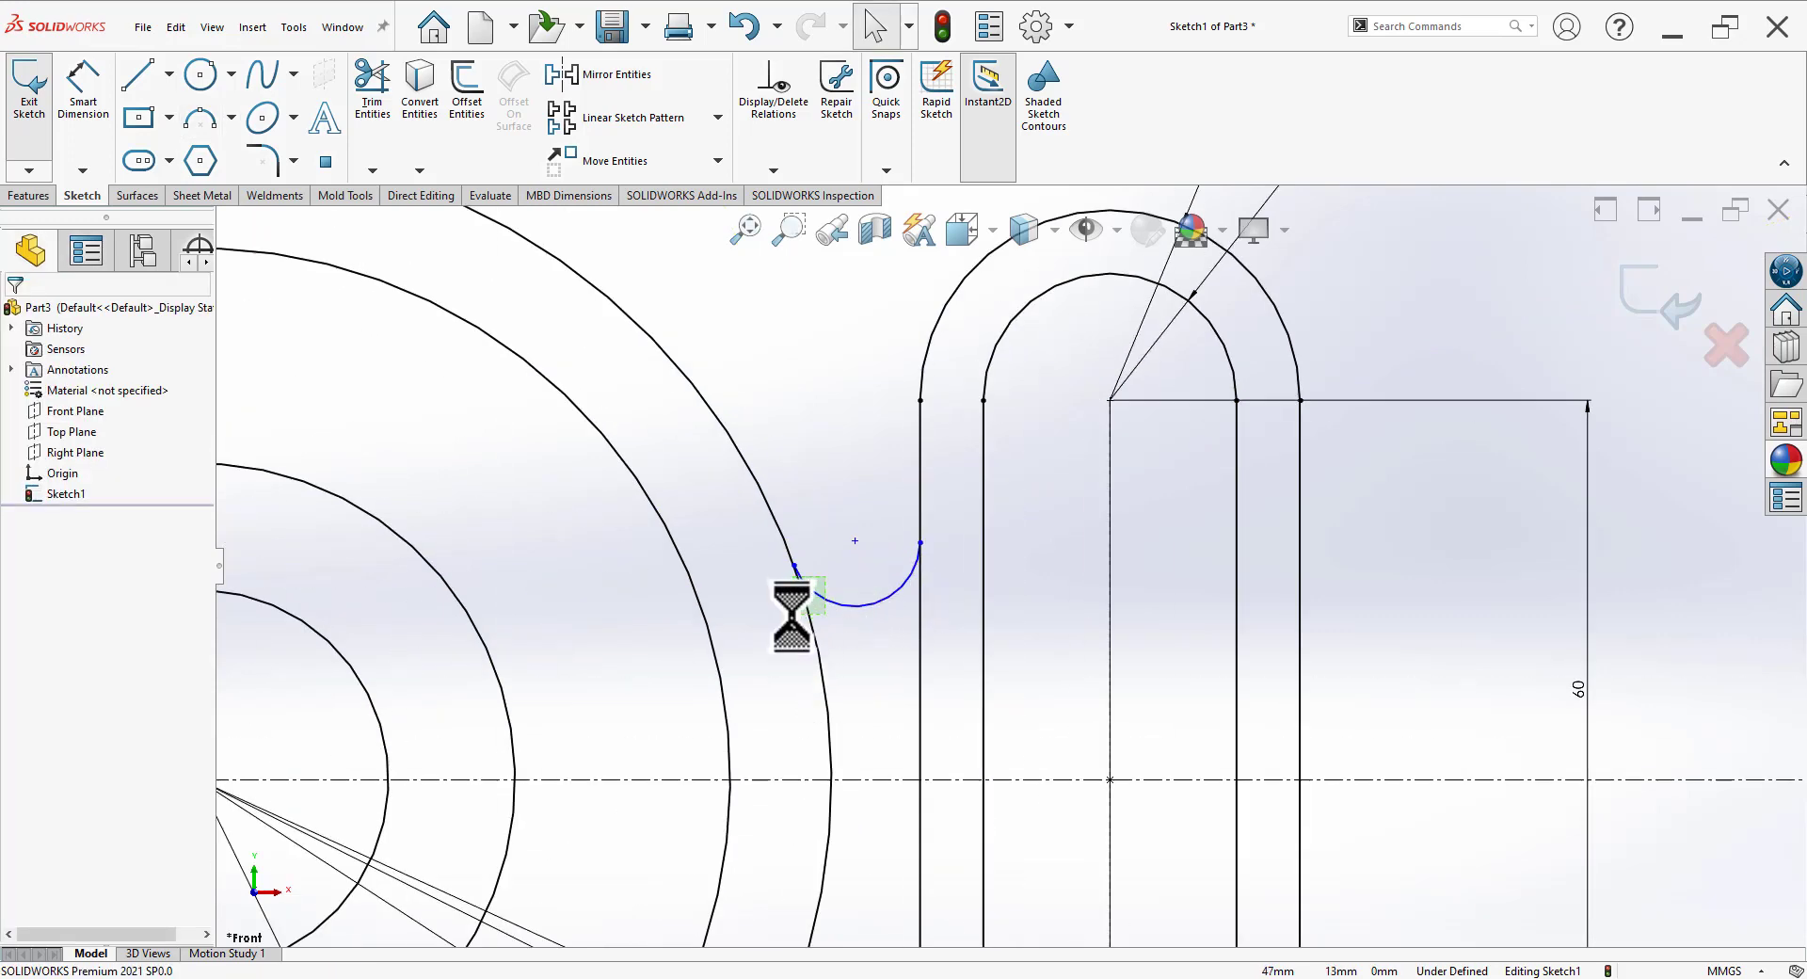
# Step: Make the connecting arc tangent to the slot's outer line
pyautogui.click(899, 546)
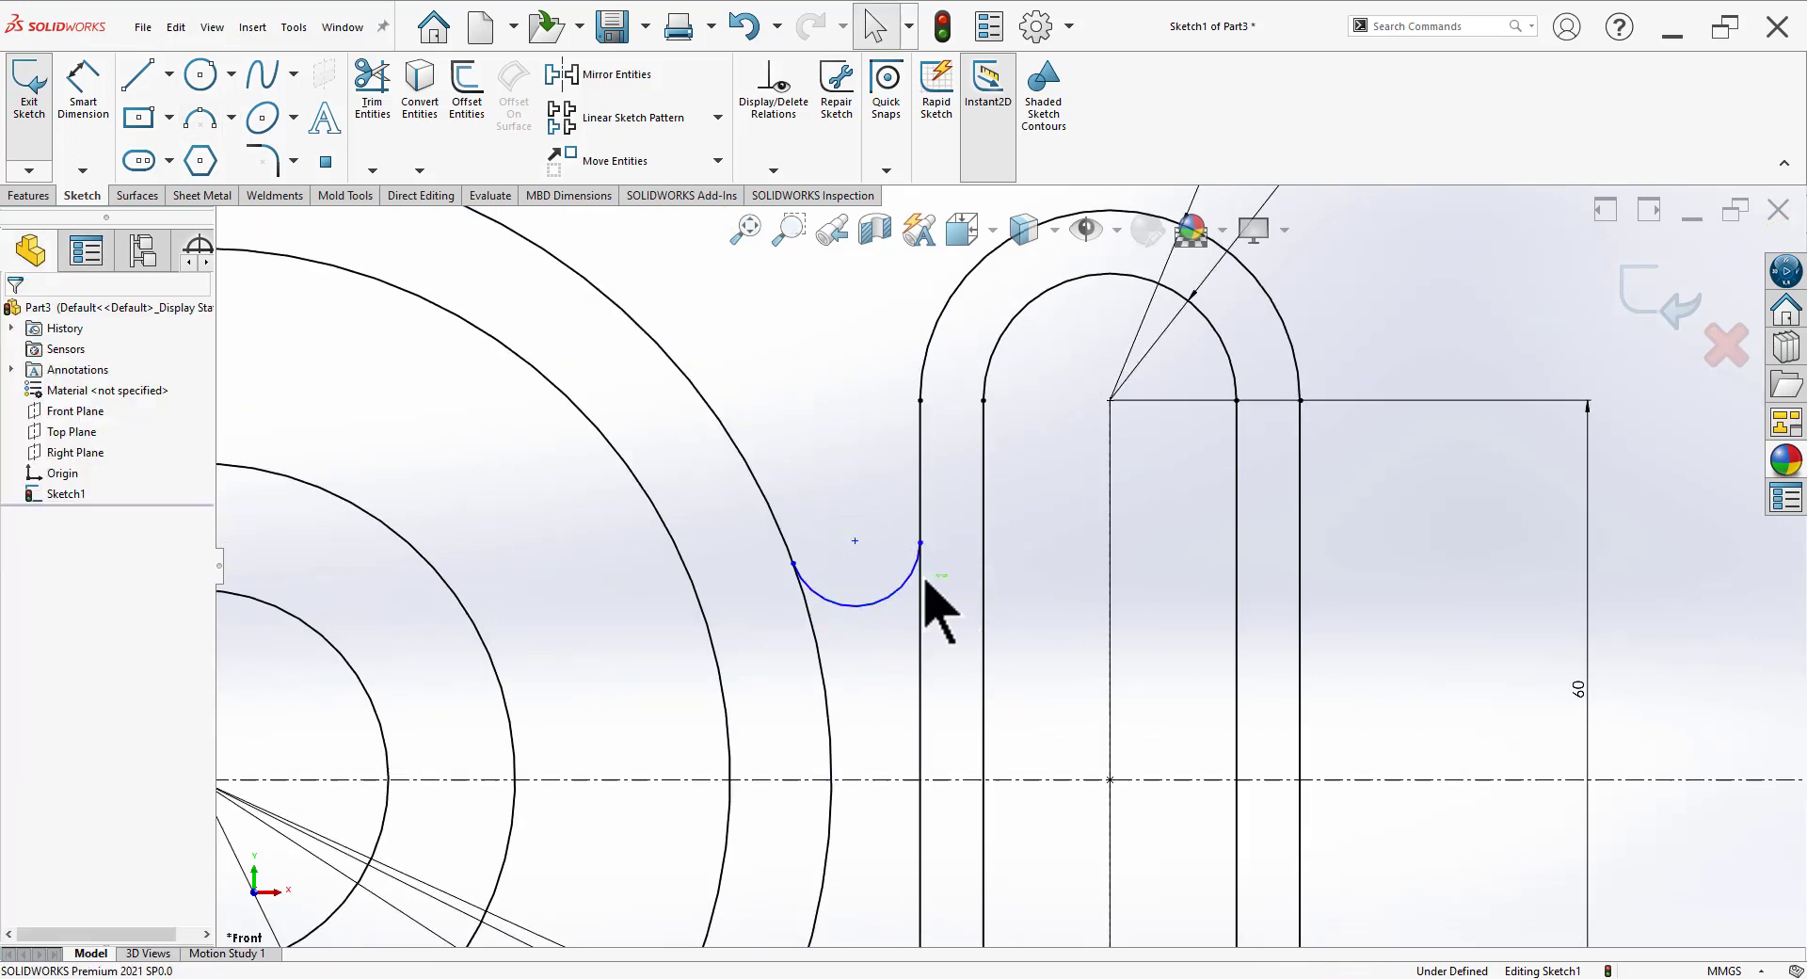
pyautogui.click(901, 579)
pyautogui.keyDown('ctrl'); pyautogui.click(921, 569); pyautogui.keyUp('ctrl')
pyautogui.click(955, 493)
# Step: Dimension the connecting arc's radius as 5 mm
pyautogui.click(79, 105)
pyautogui.click(897, 601)
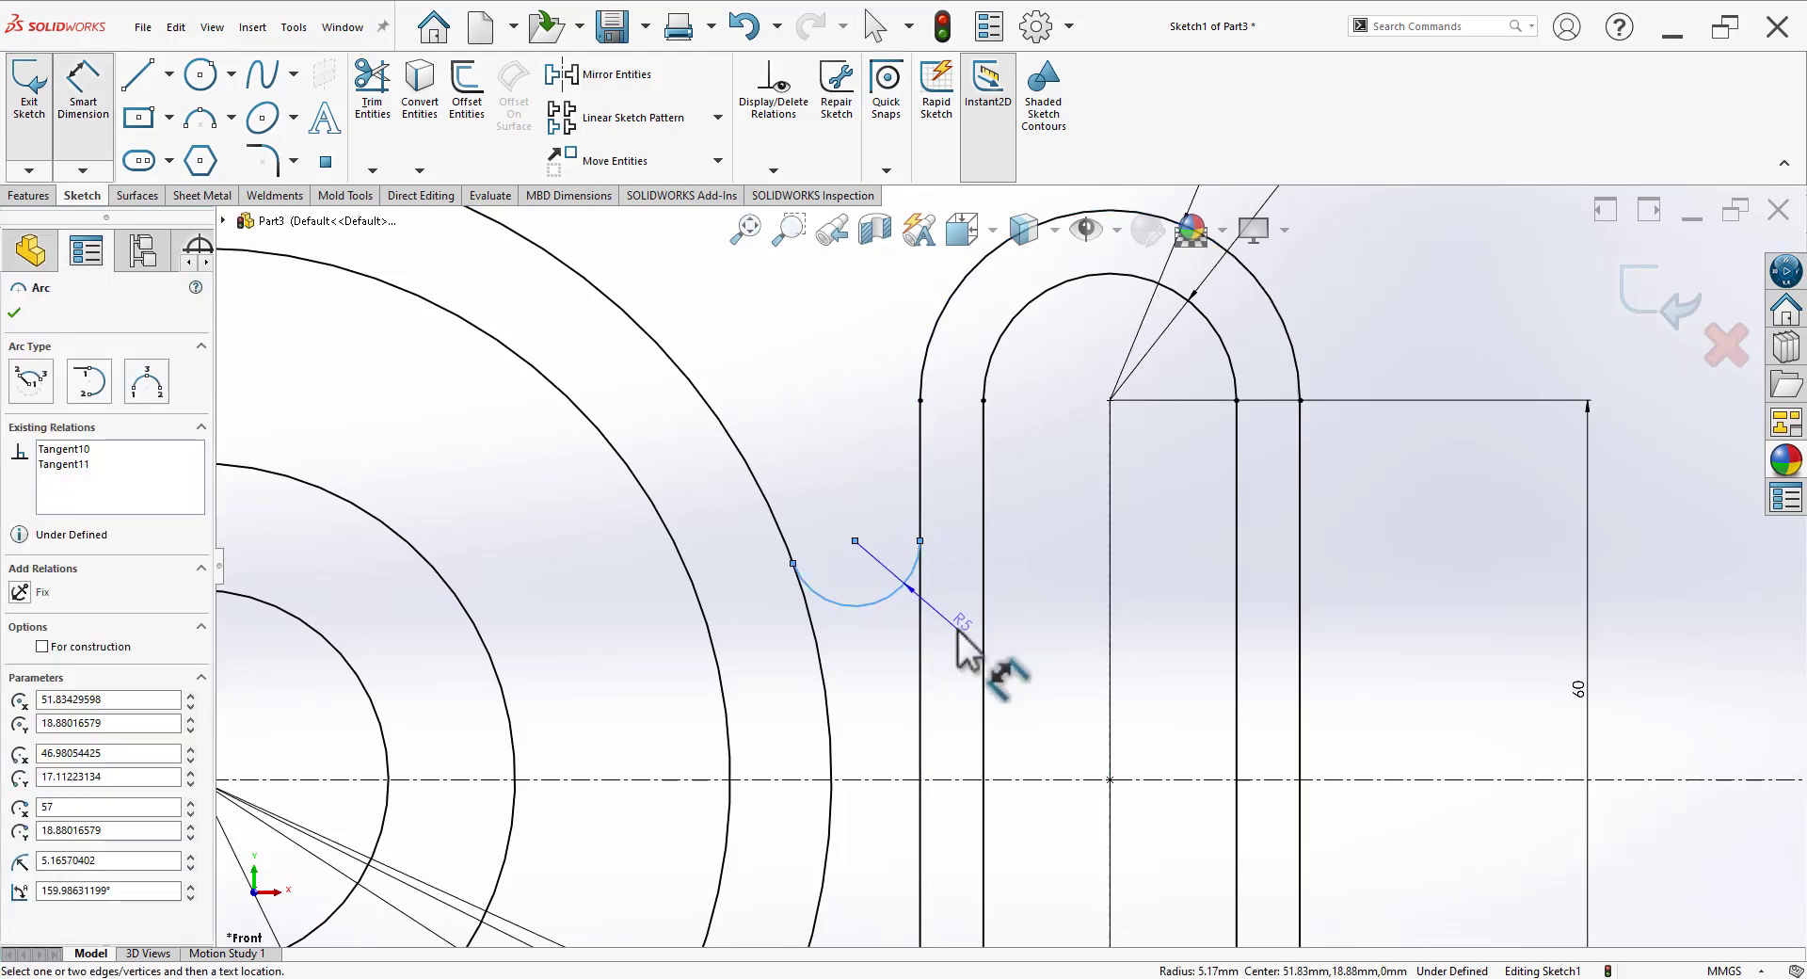
pyautogui.click(958, 631)
pyautogui.press('Return')
pyautogui.press('Escape')
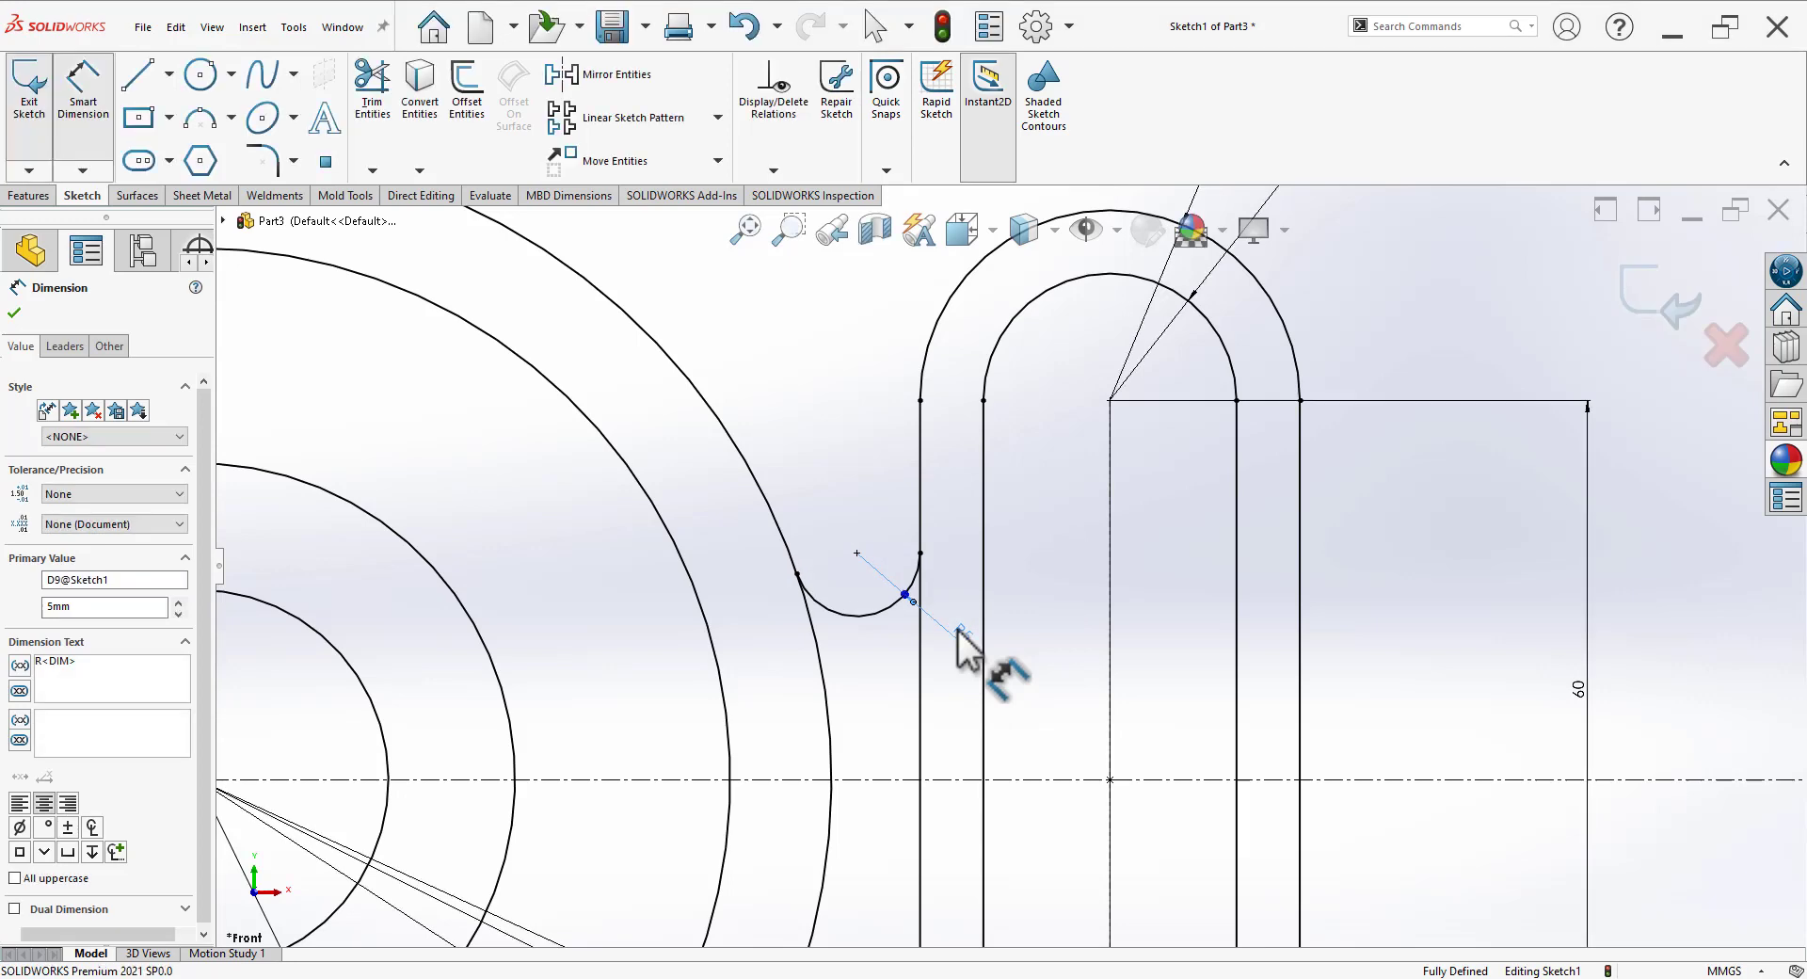
pyautogui.scroll(4, 988, 659)
pyautogui.scroll(-2, 941, 593)
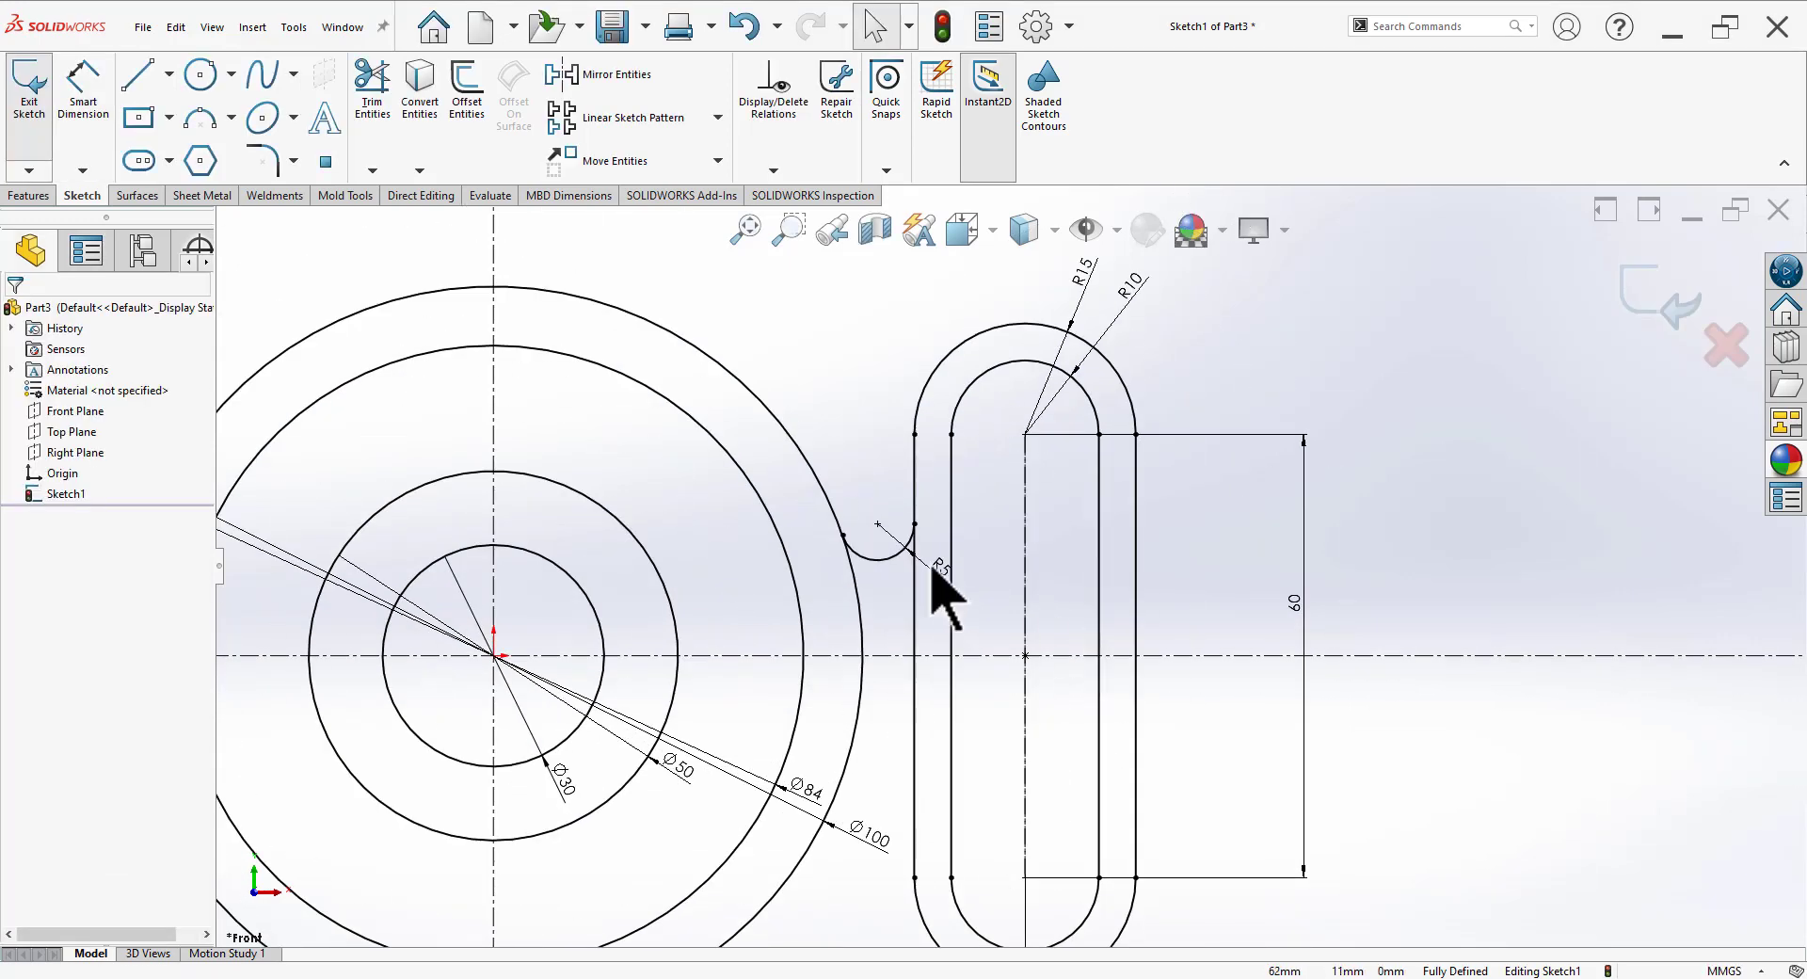
# Step: Mirror the R5 arc about the horizontal centreline
pyautogui.click(883, 559)
pyautogui.click(622, 75)
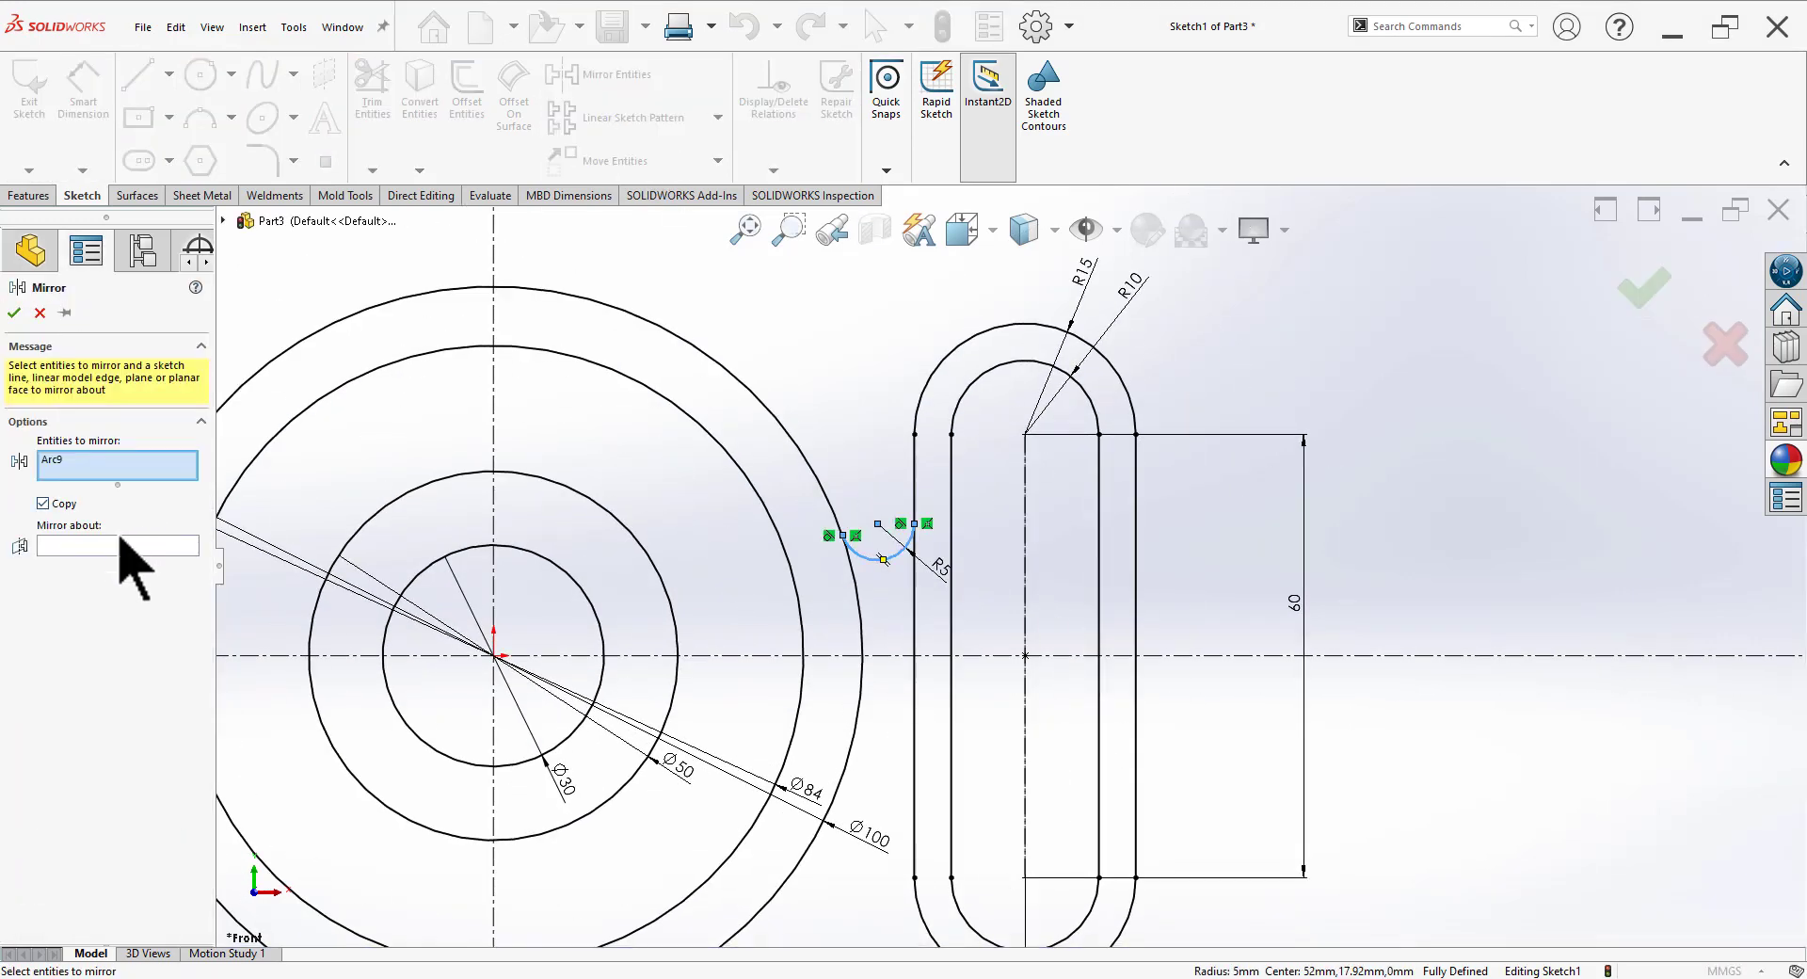
pyautogui.click(120, 545)
pyautogui.click(982, 656)
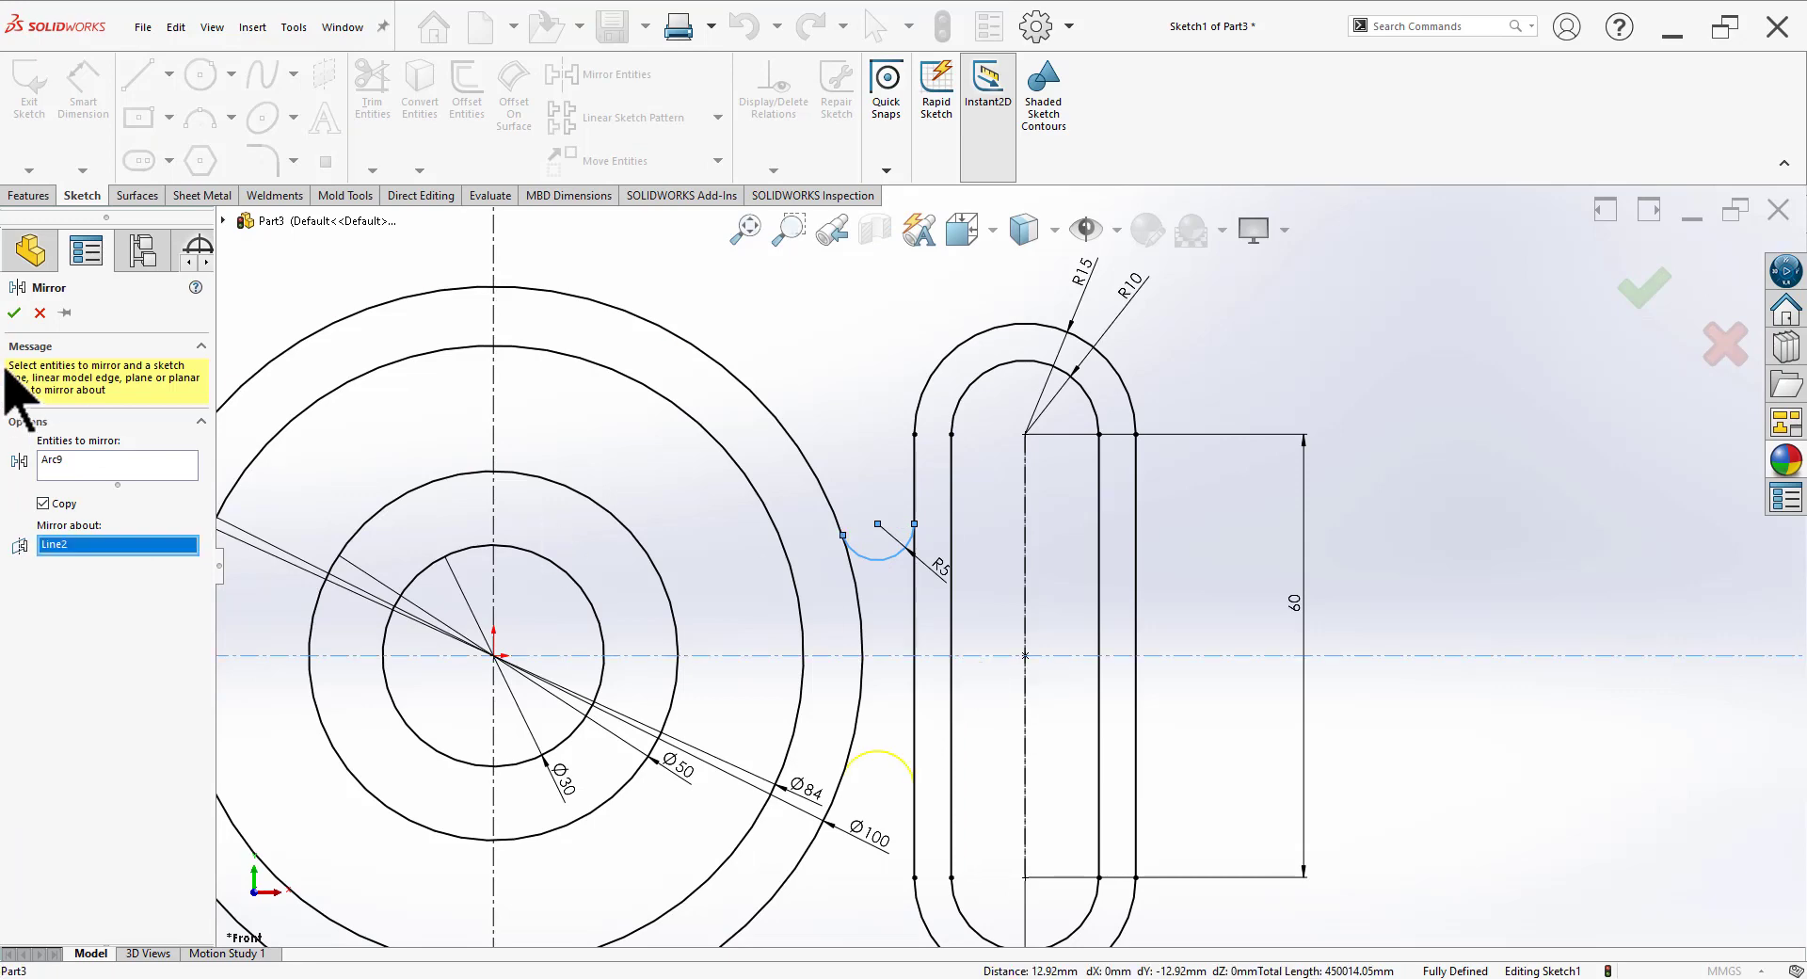
pyautogui.click(14, 313)
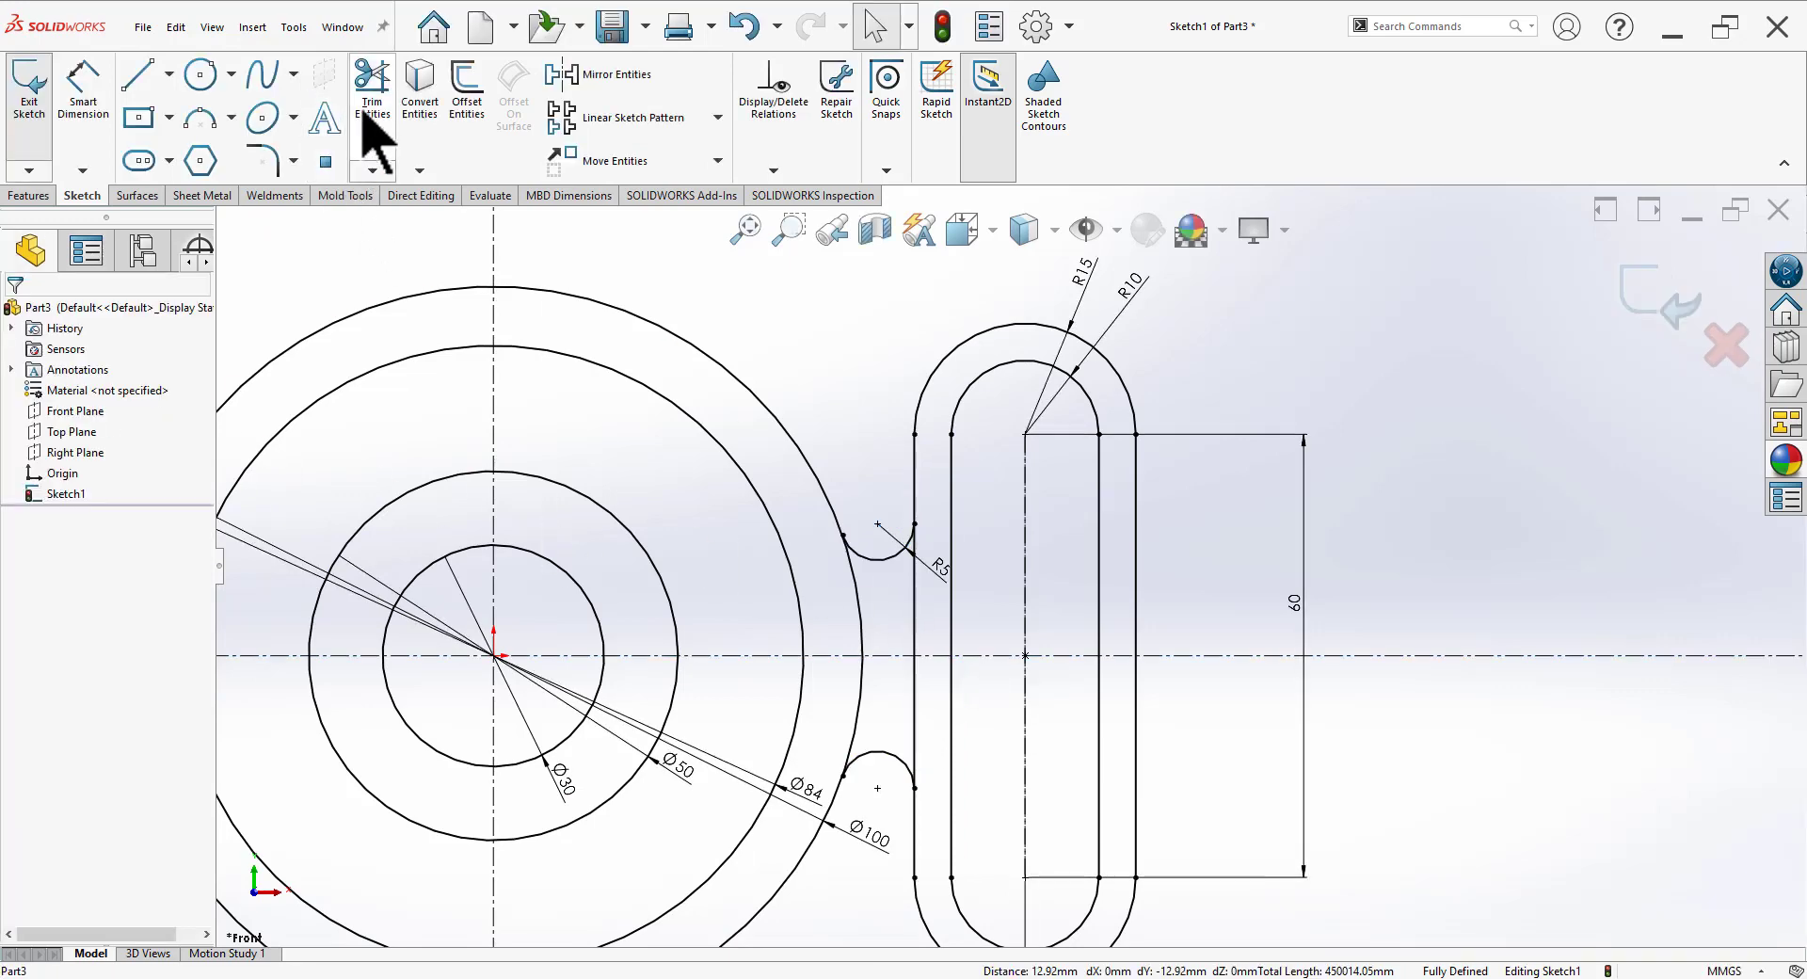
# Step: Trim the outer slot's left line between the two R5 arcs, accepting the slot warning
pyautogui.click(369, 103)
pyautogui.moveTo(921, 644)
pyautogui.mouseDown()
pyautogui.moveTo(860, 644)
pyautogui.moveTo(845, 686)
pyautogui.mouseUp()
pyautogui.click(943, 500)
pyautogui.press('Escape')
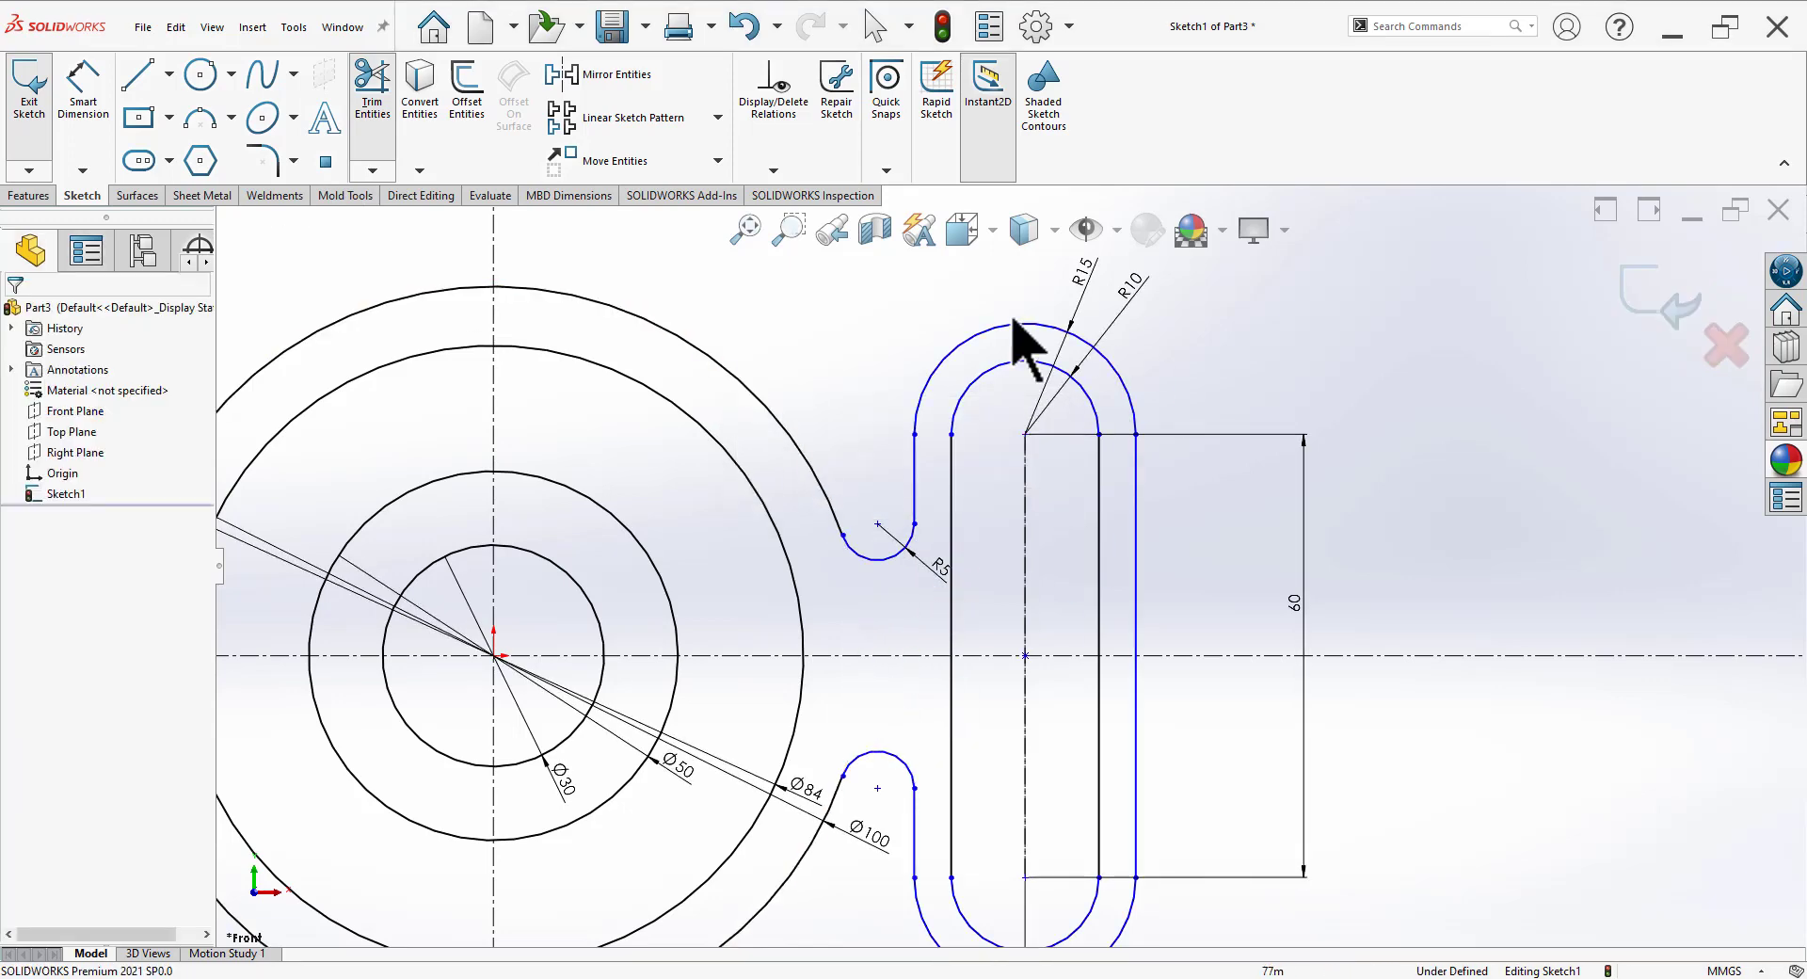
pyautogui.scroll(3, 928, 524)
pyautogui.scroll(-1, 1170, 556)
pyautogui.scroll(-2, 1139, 626)
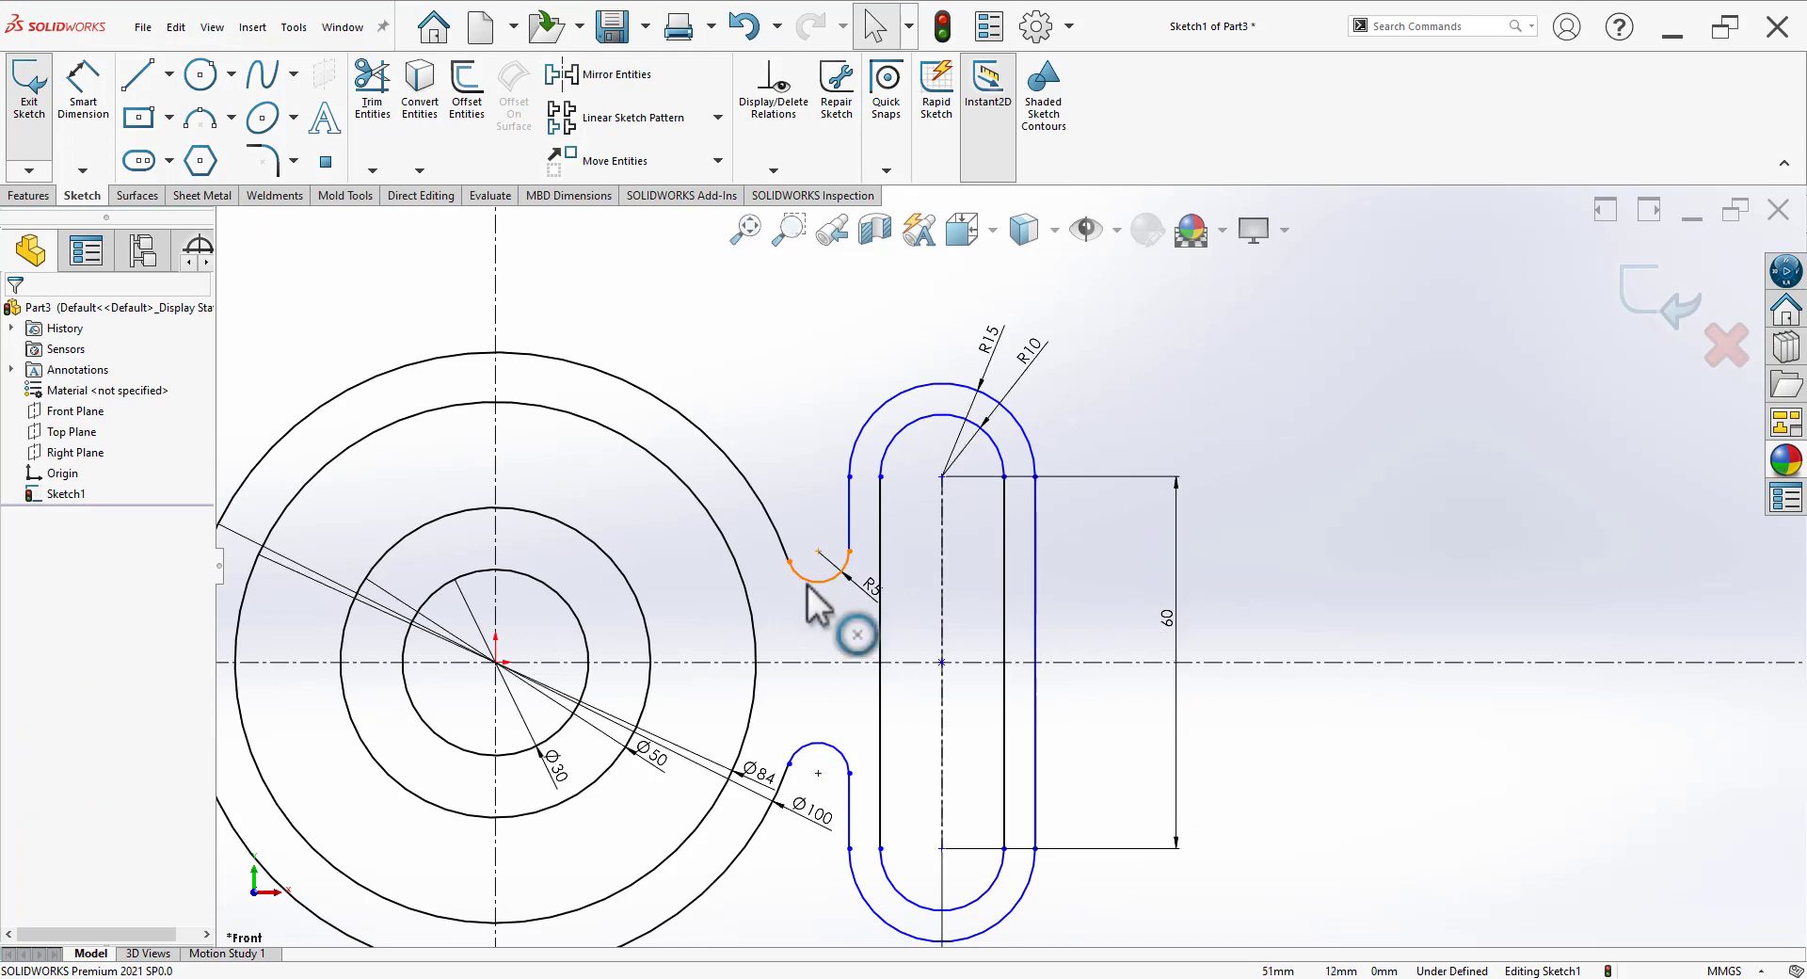
# Step: Add Tangent relations at the upper R5 arc endpoints where they meet the slot
pyautogui.click(789, 562)
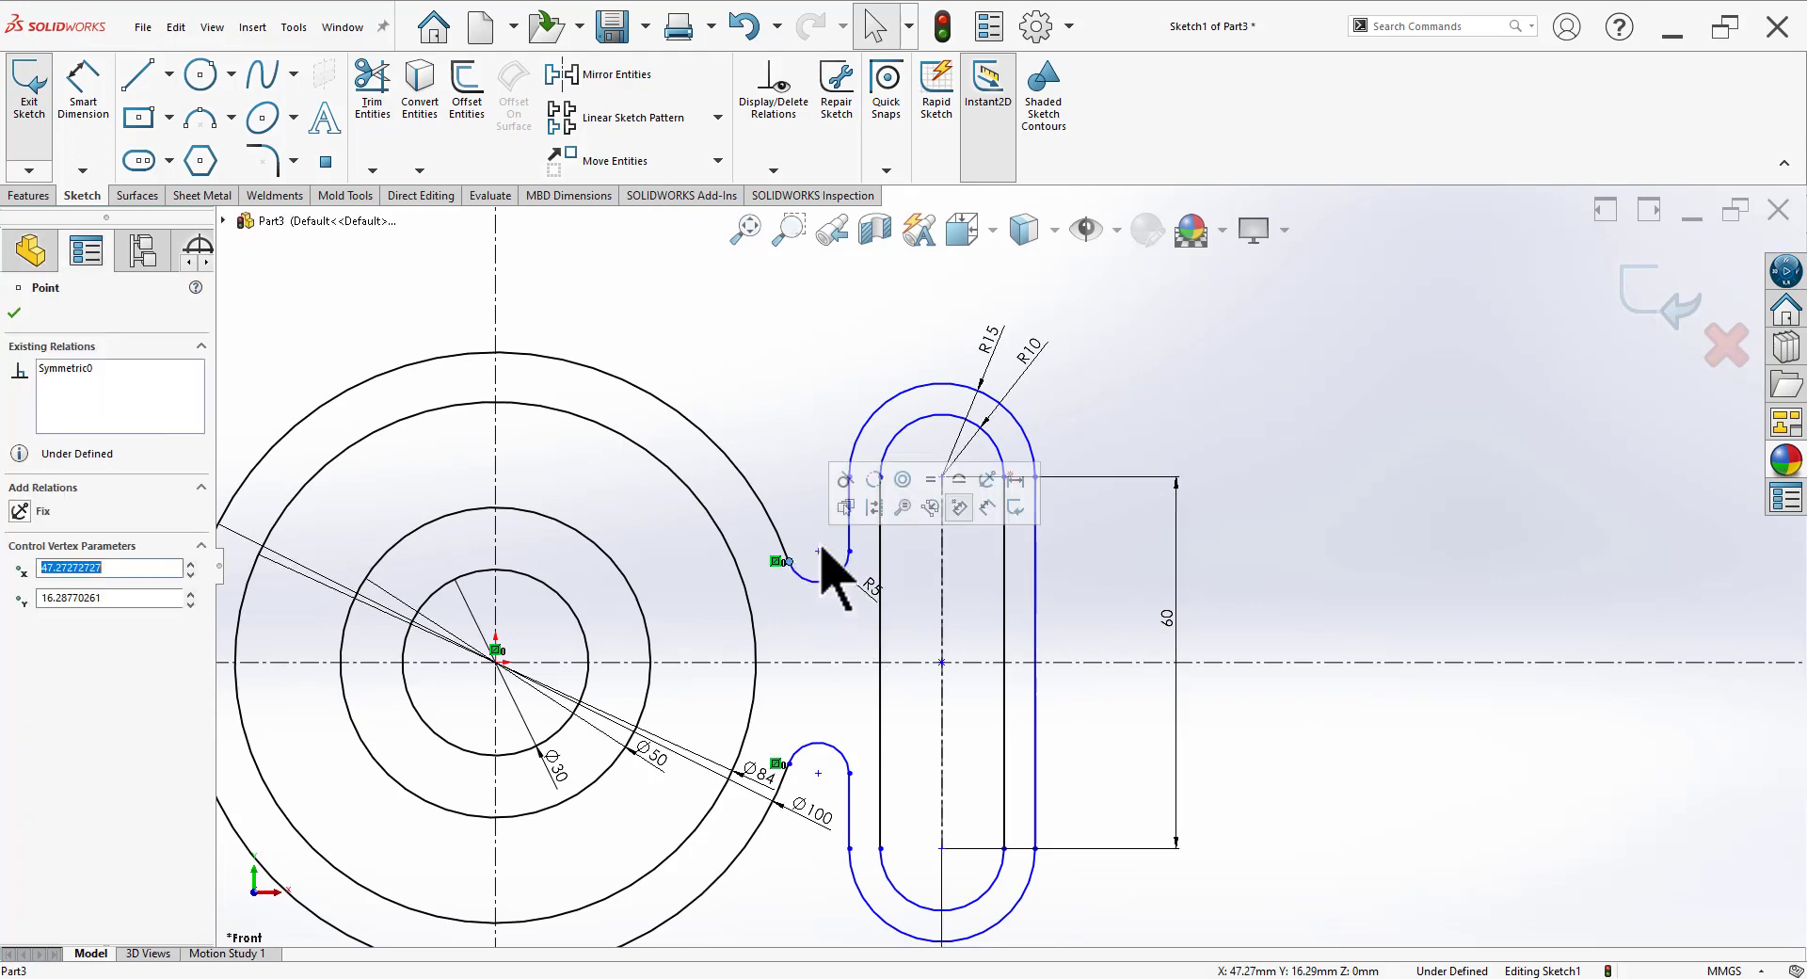
pyautogui.click(844, 482)
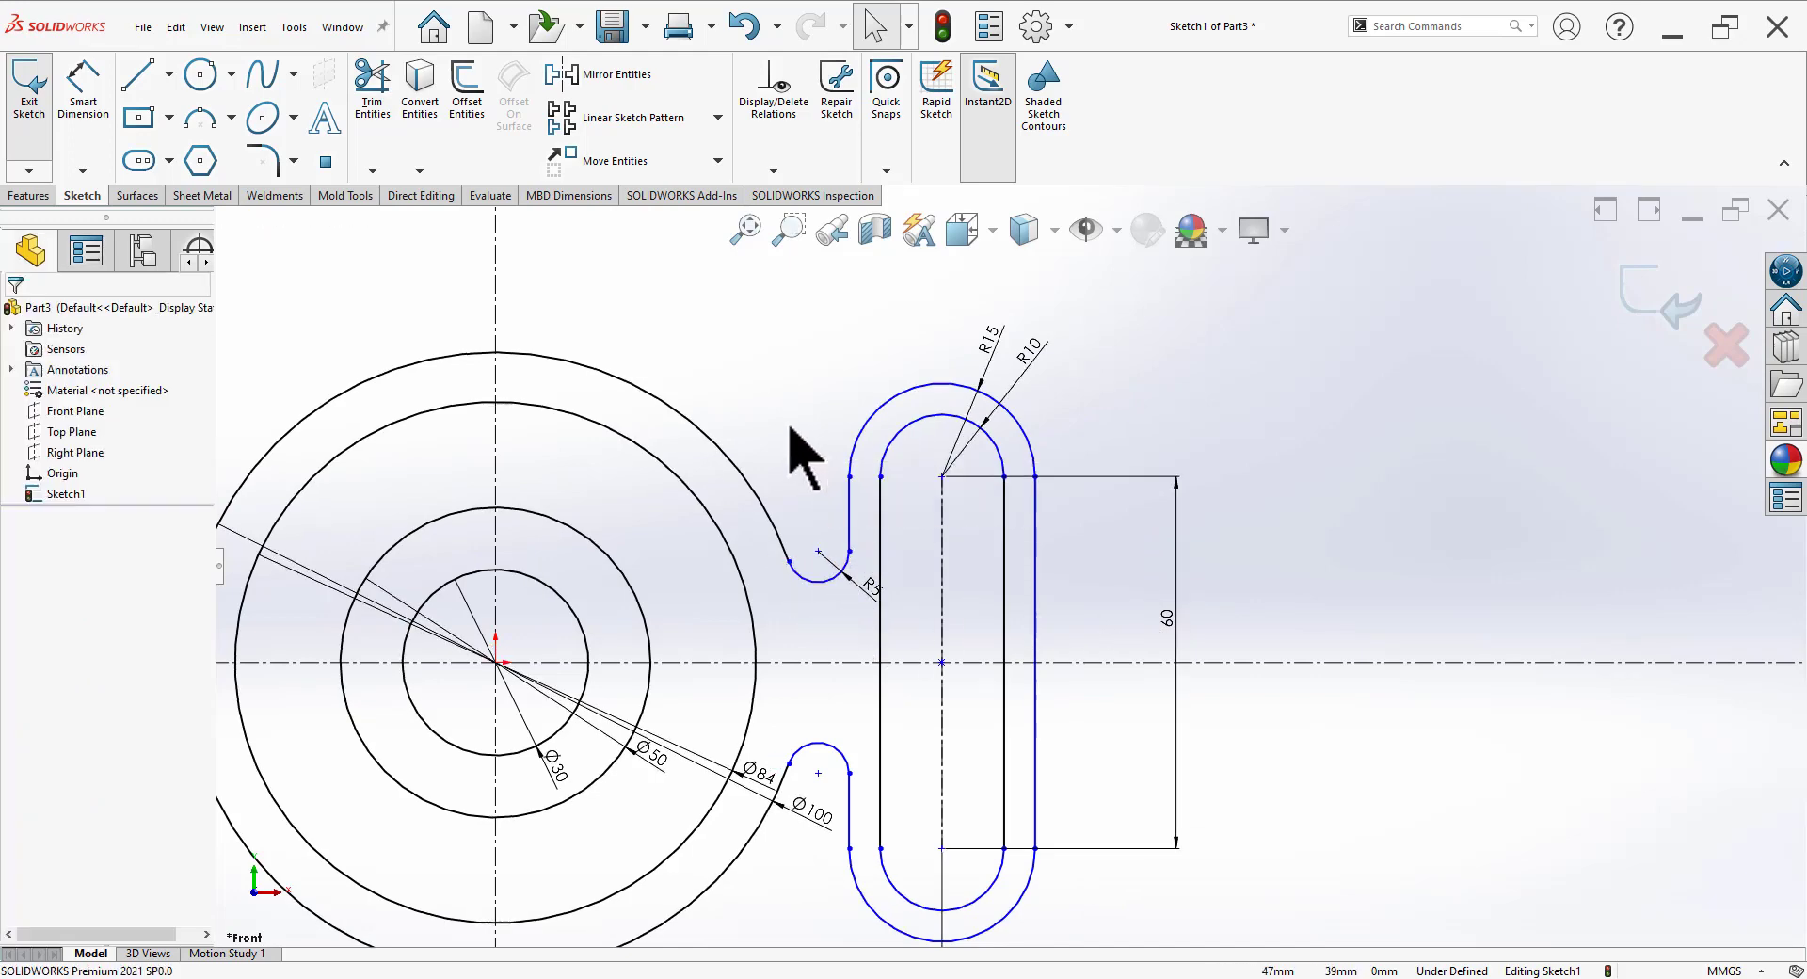
pyautogui.click(850, 552)
pyautogui.click(920, 496)
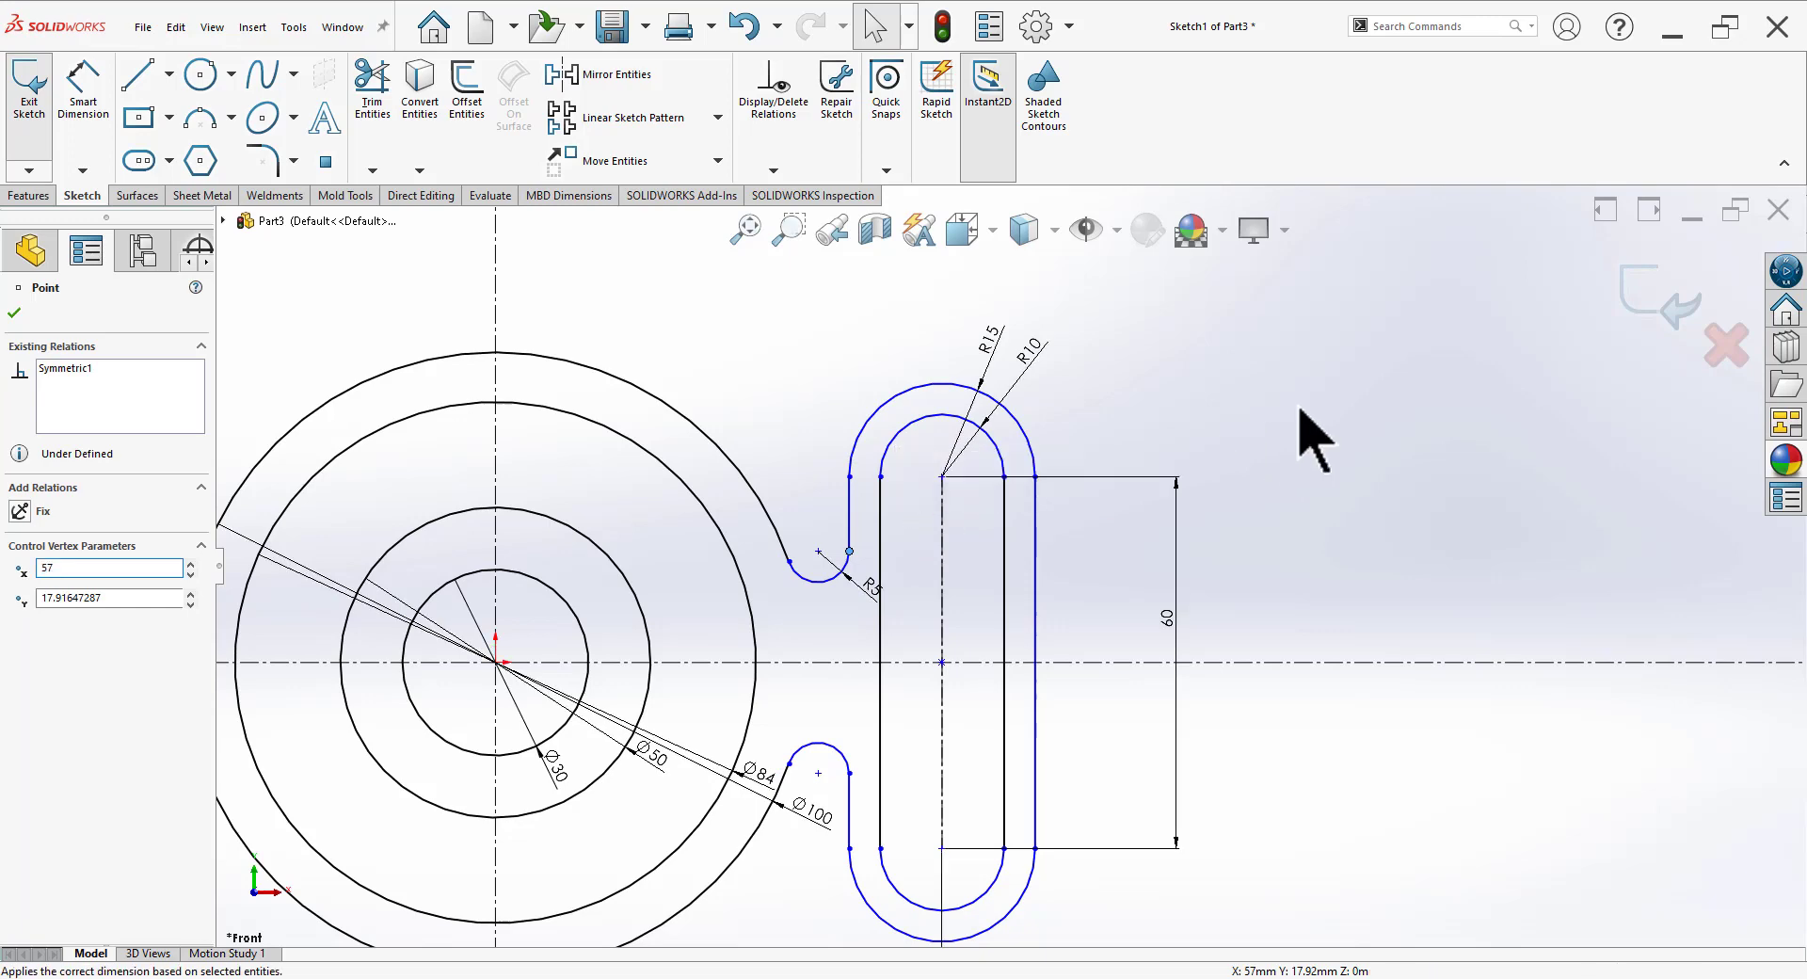
pyautogui.click(851, 477)
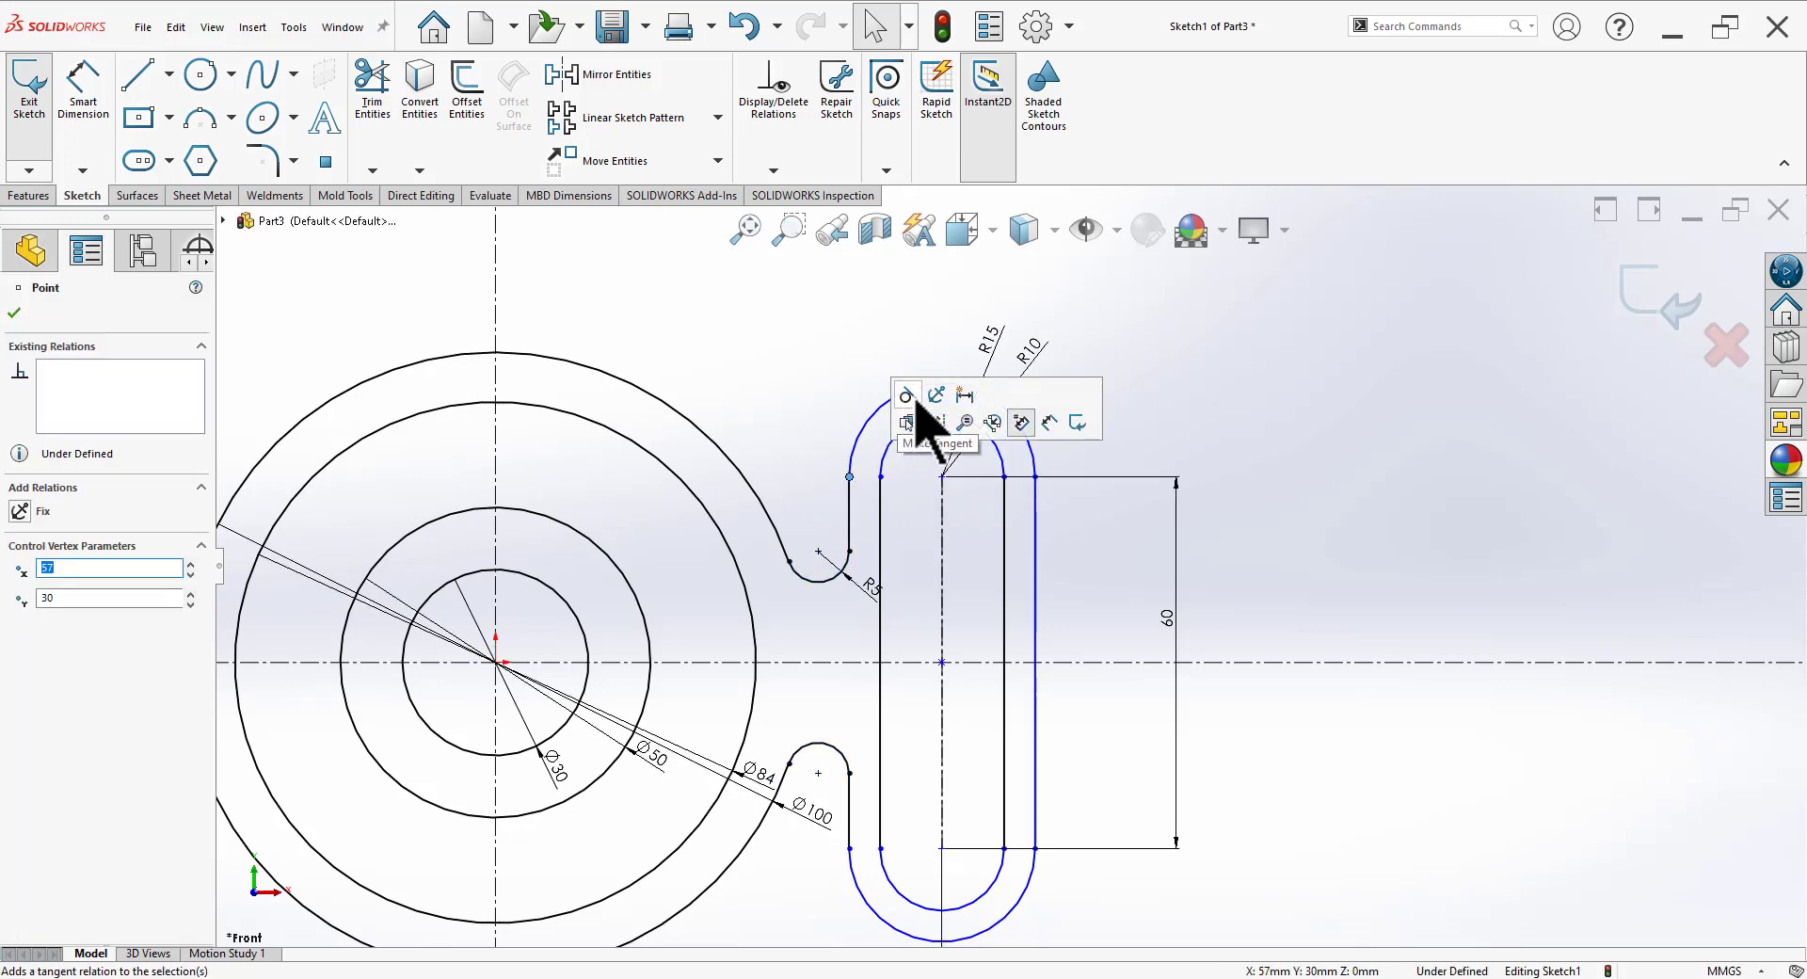
pyautogui.click(1233, 376)
pyautogui.click(1035, 476)
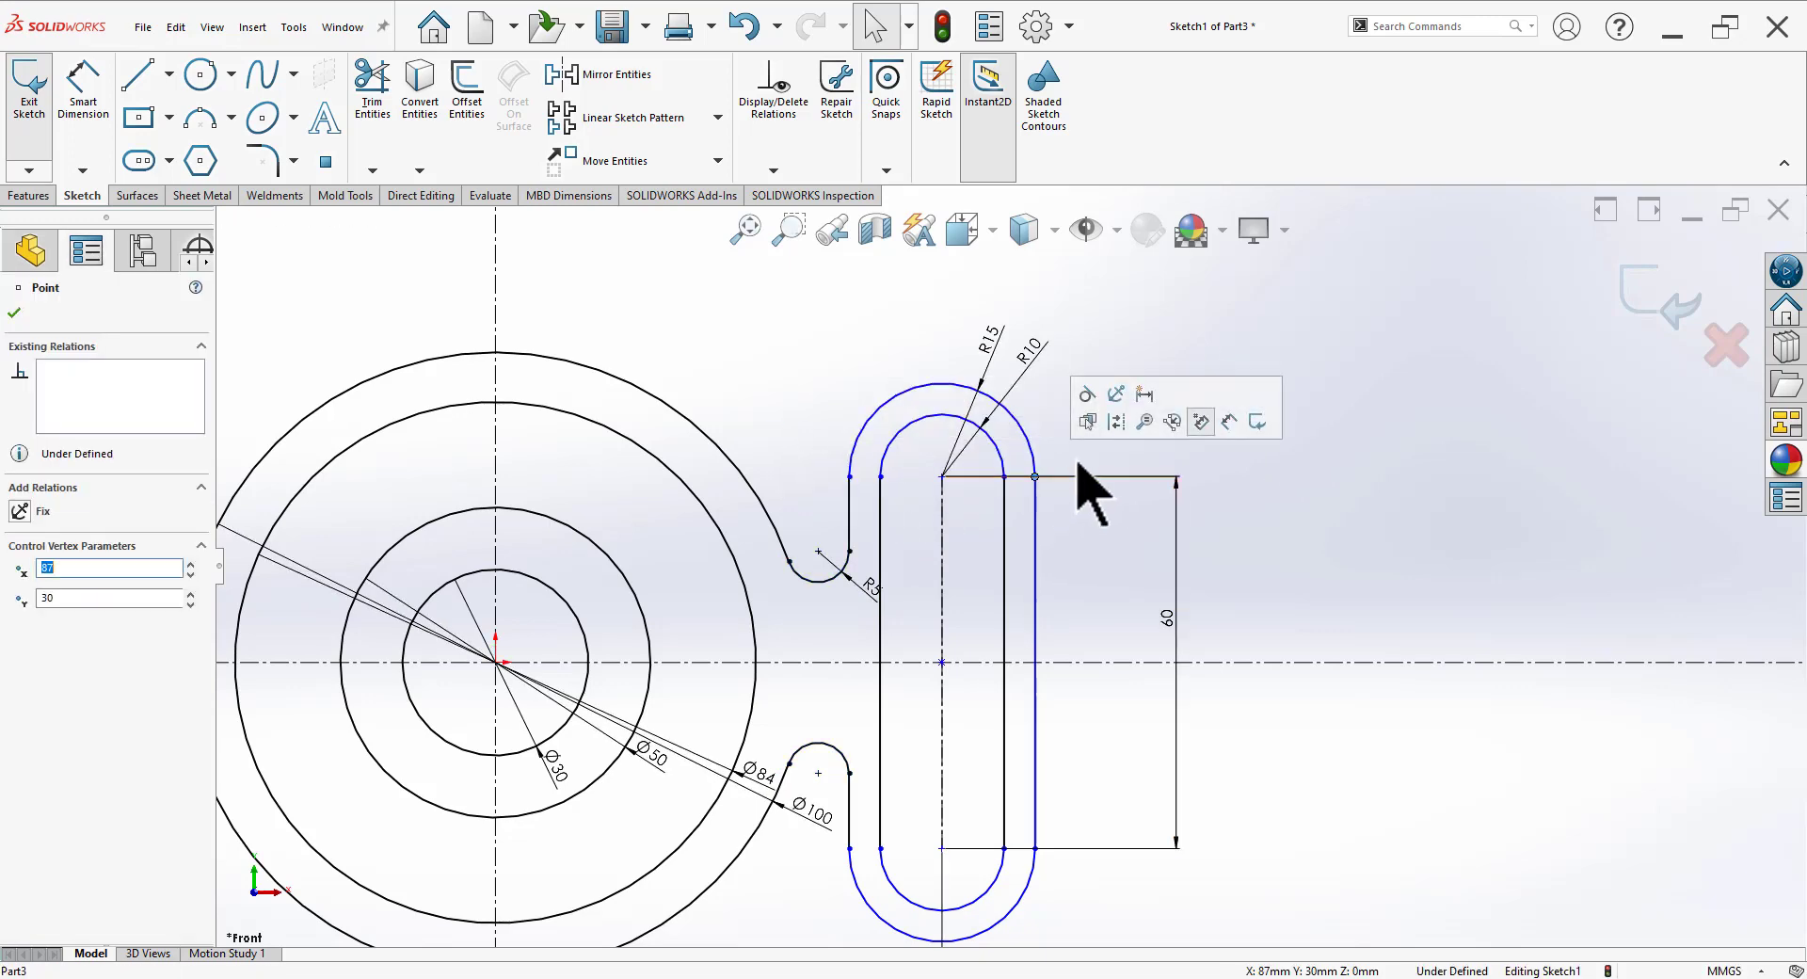
pyautogui.click(1343, 504)
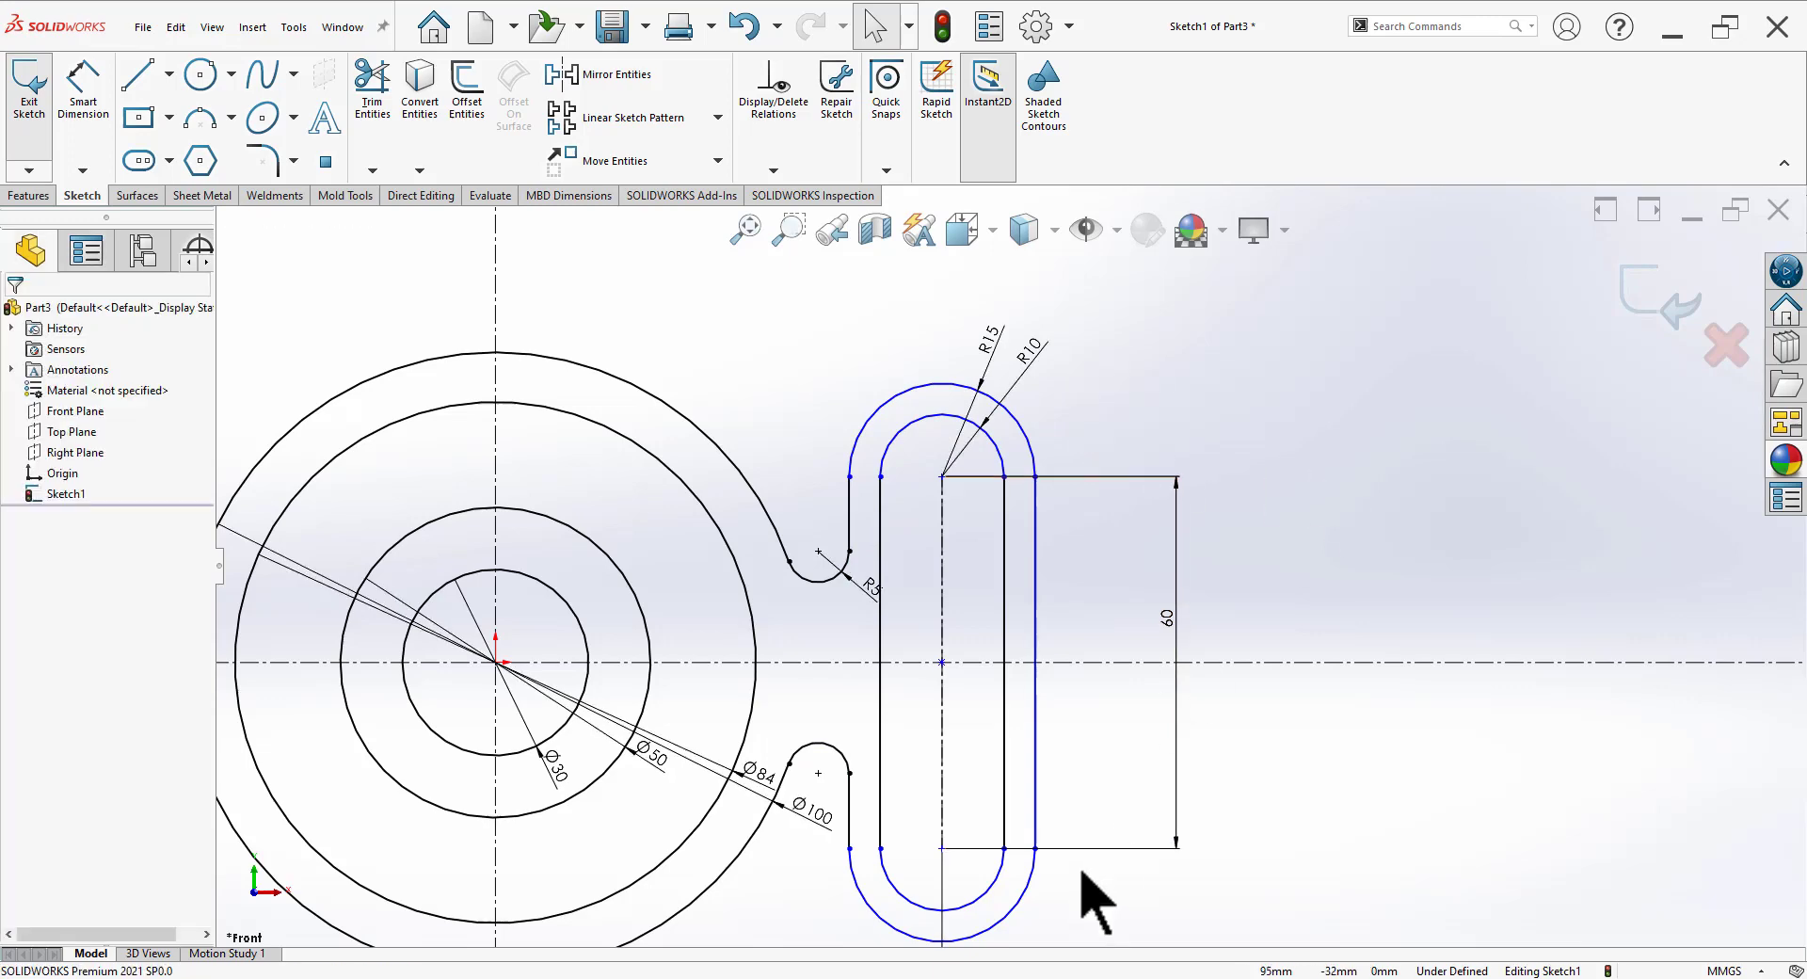
# Step: Make the outline tangent at the lower slot points and zoom to fit the sketch
pyautogui.click(1036, 848)
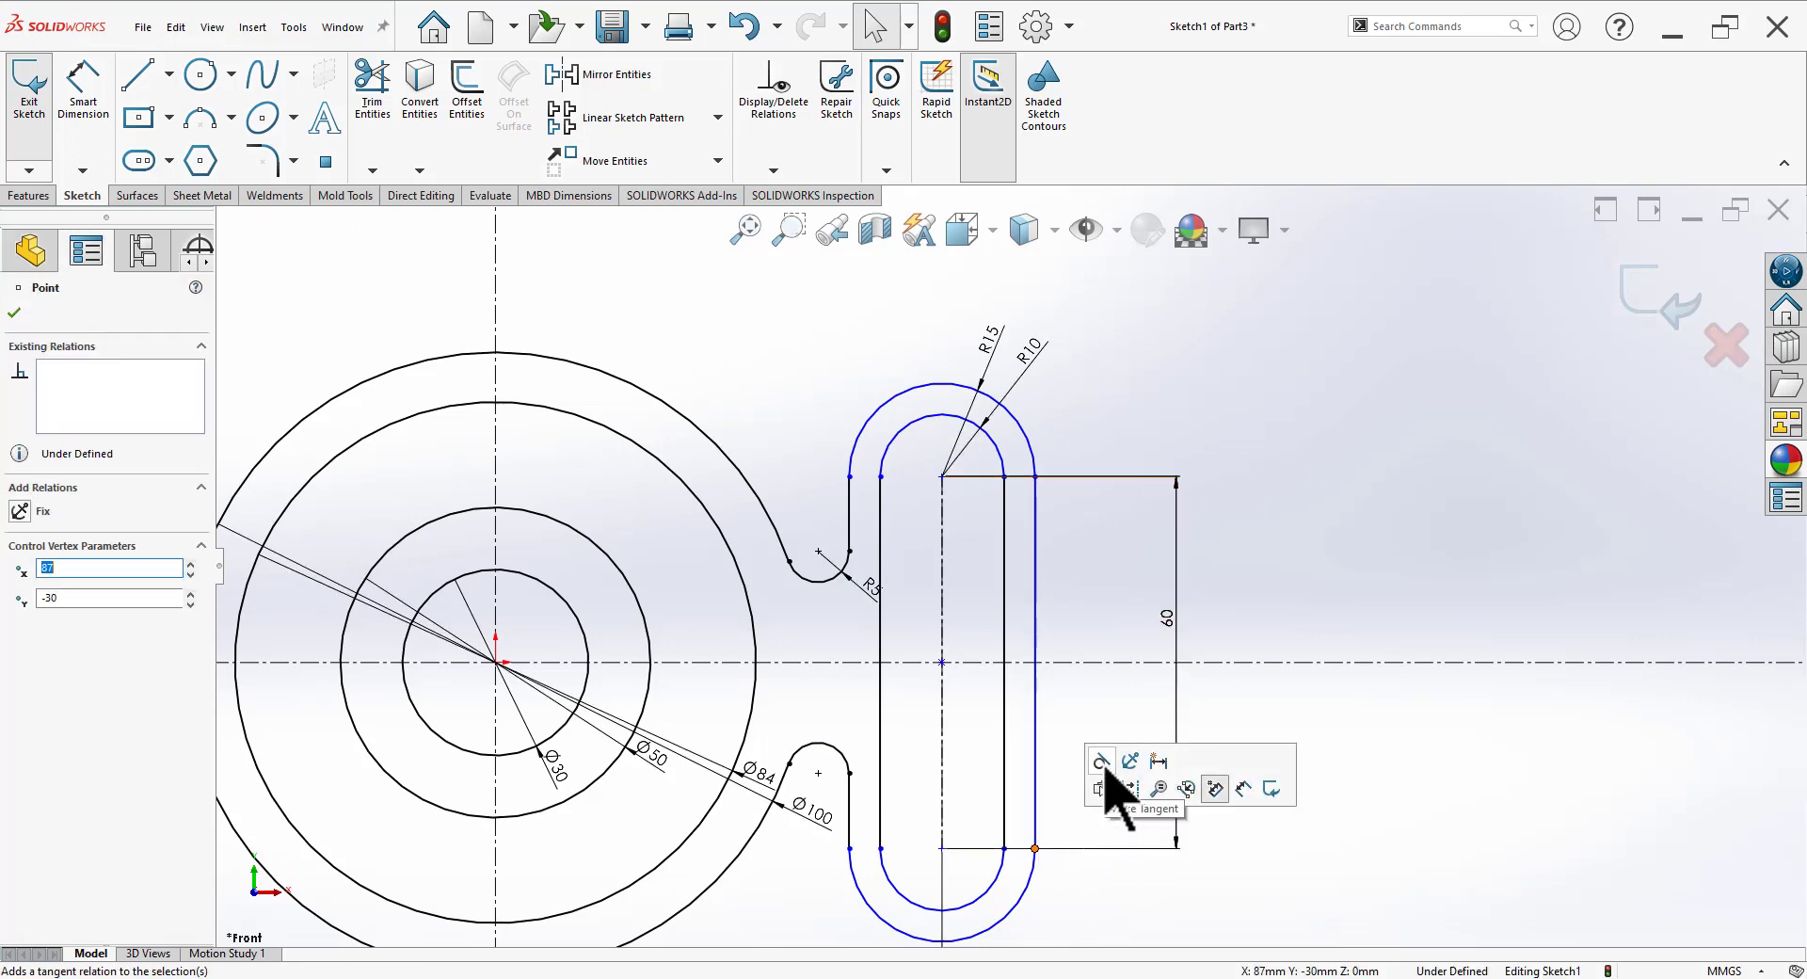
pyautogui.click(850, 849)
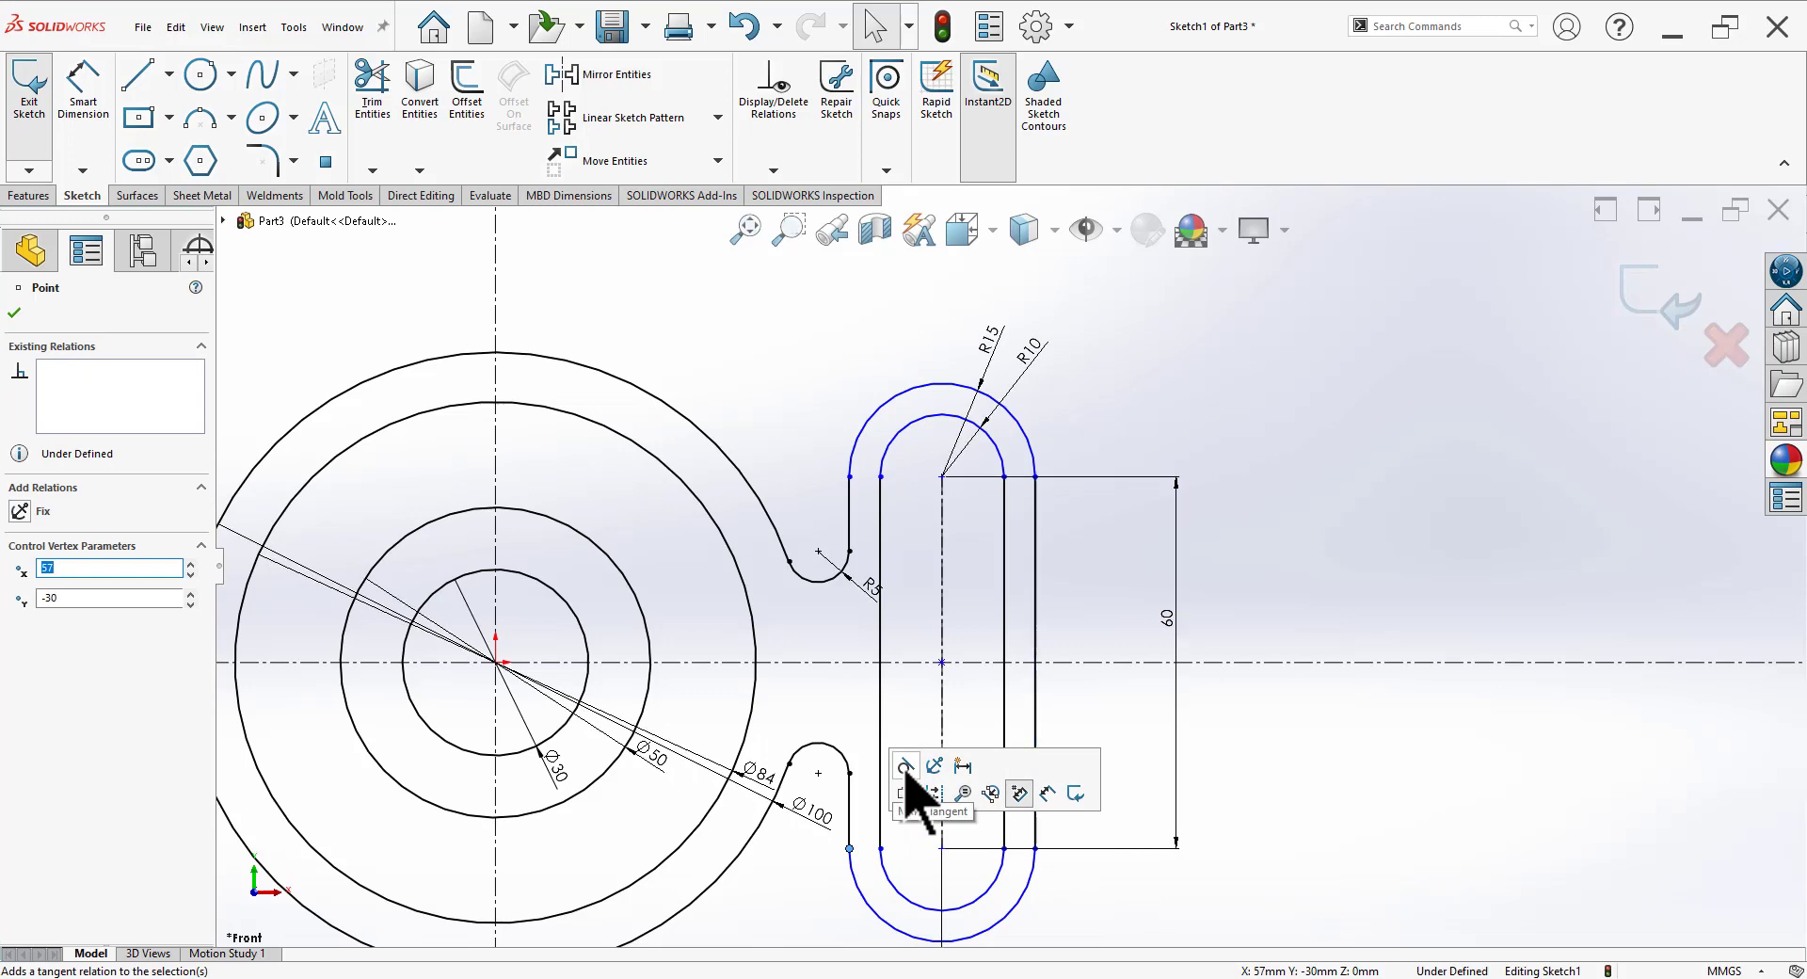
pyautogui.click(1277, 721)
pyautogui.press('f')
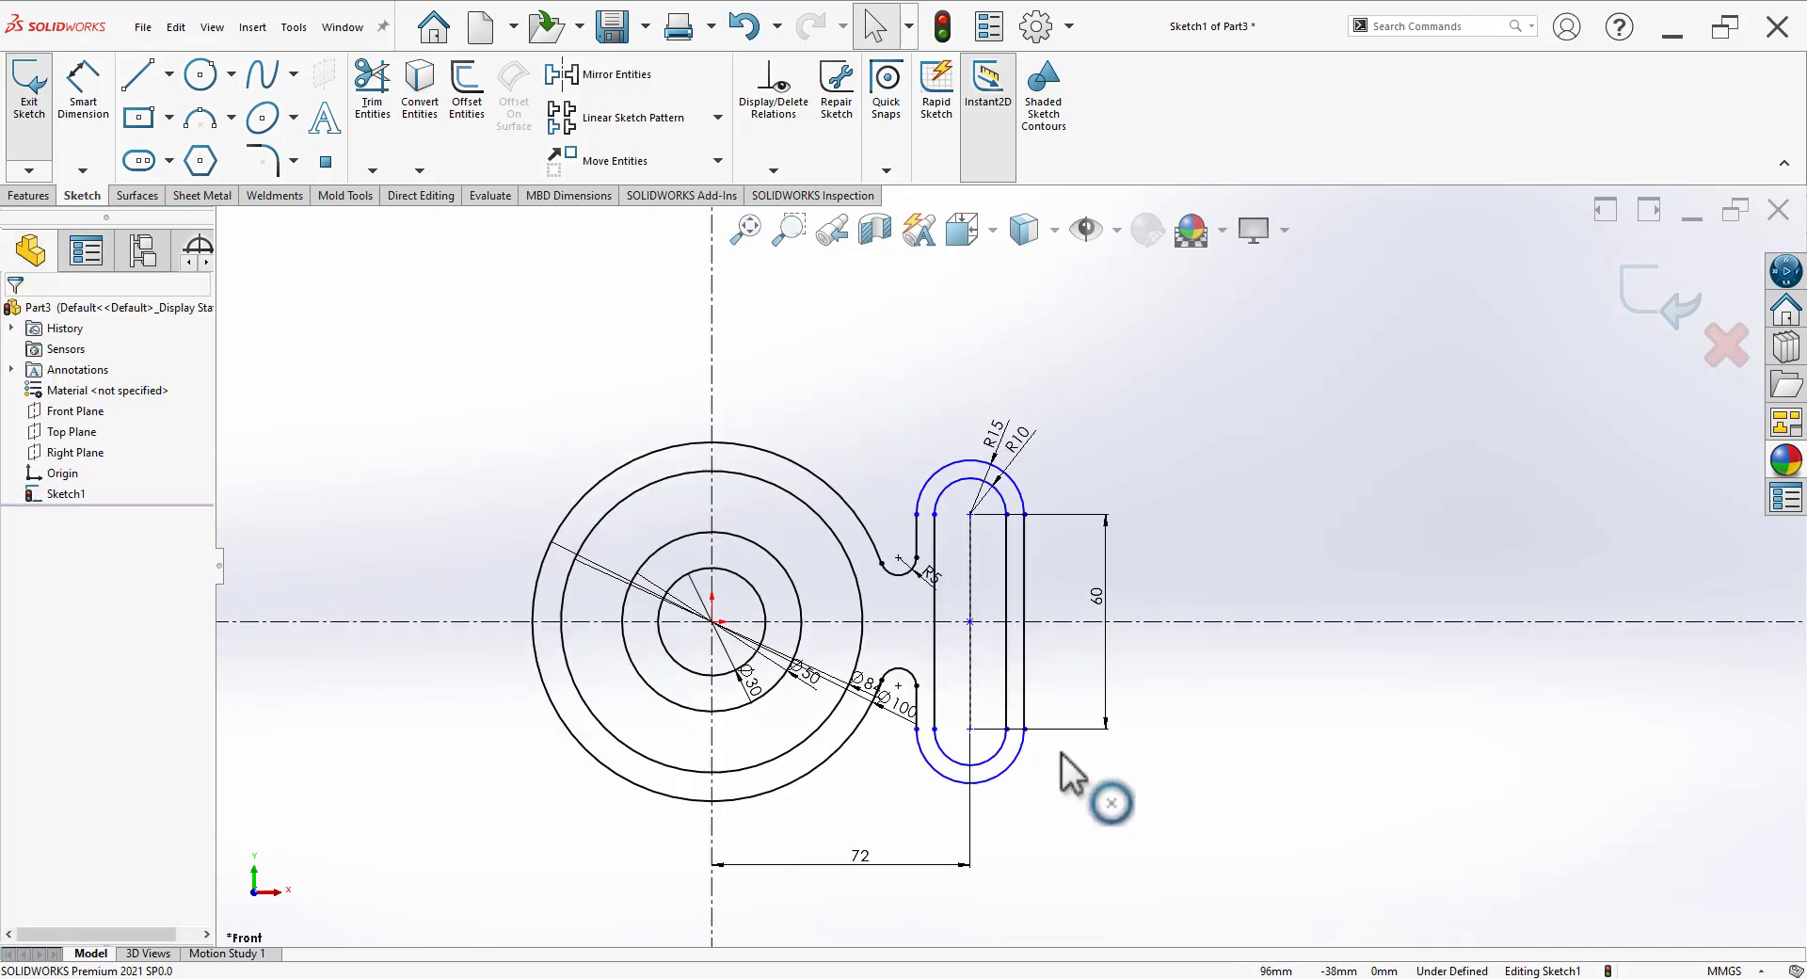
pyautogui.scroll(-2, 1062, 755)
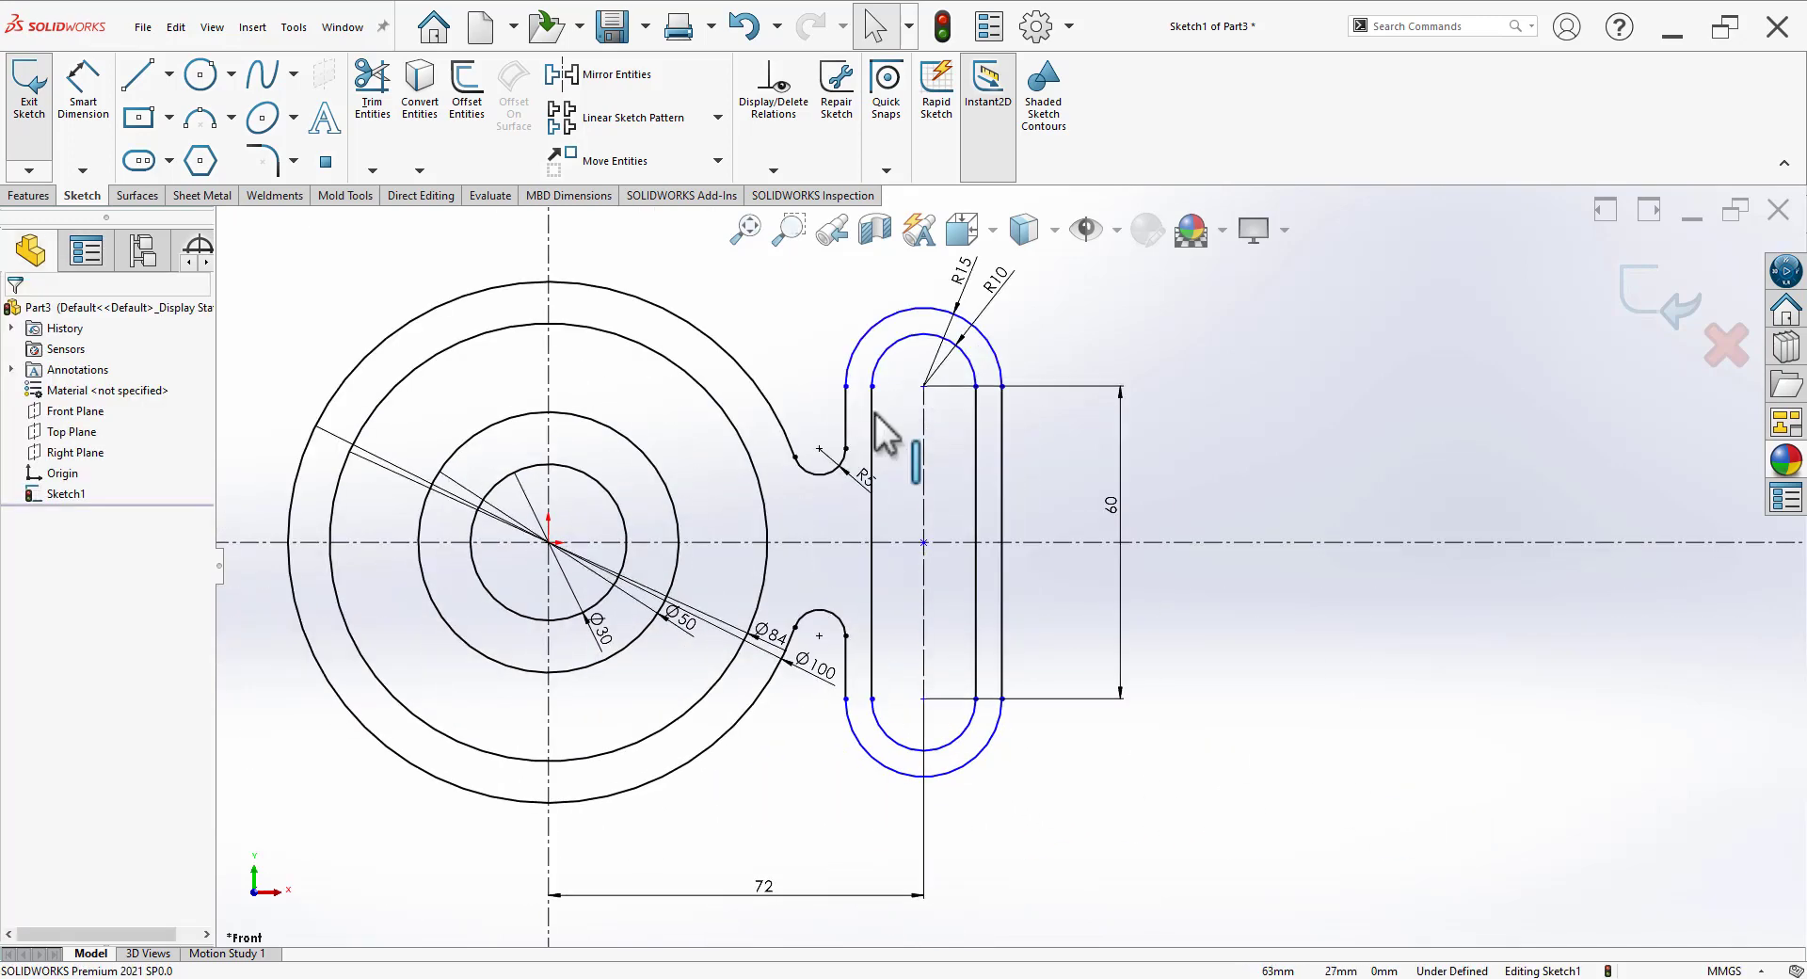
pyautogui.scroll(1, 1029, 396)
pyautogui.scroll(-1, 957, 420)
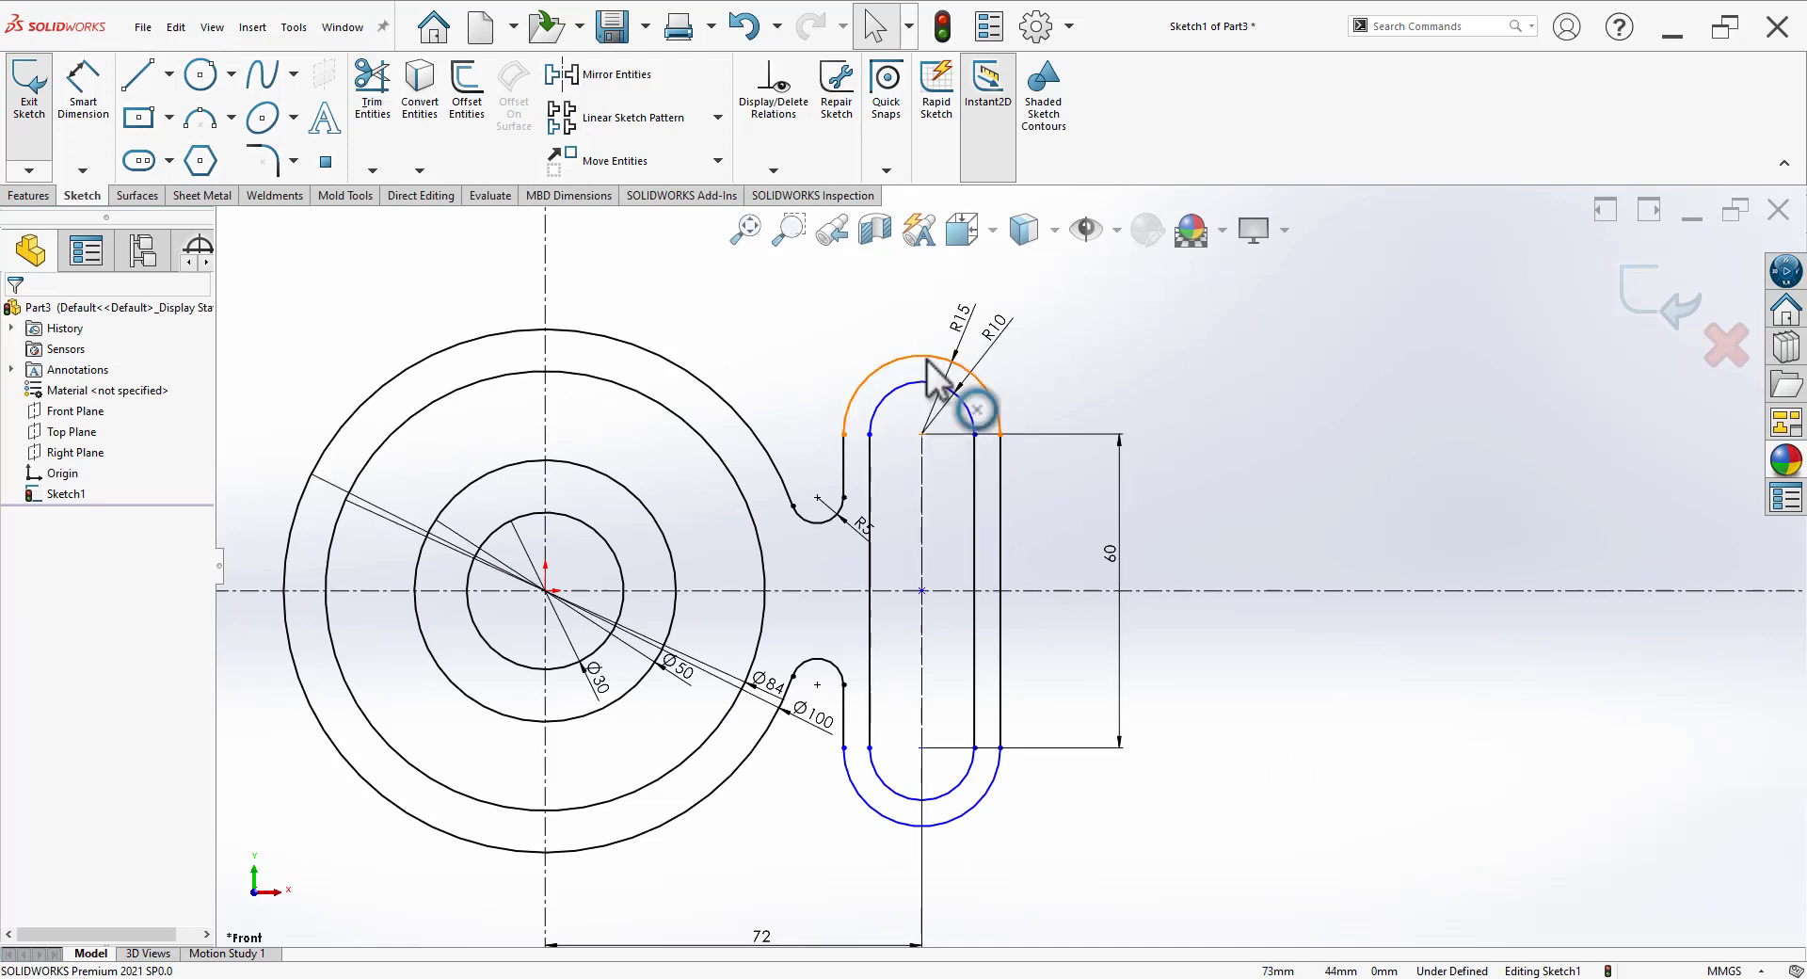
# Step: Inspect the slot arcs, lines and centreline, then drag the slot to test its constraints
pyautogui.click(927, 360)
pyautogui.click(1089, 807)
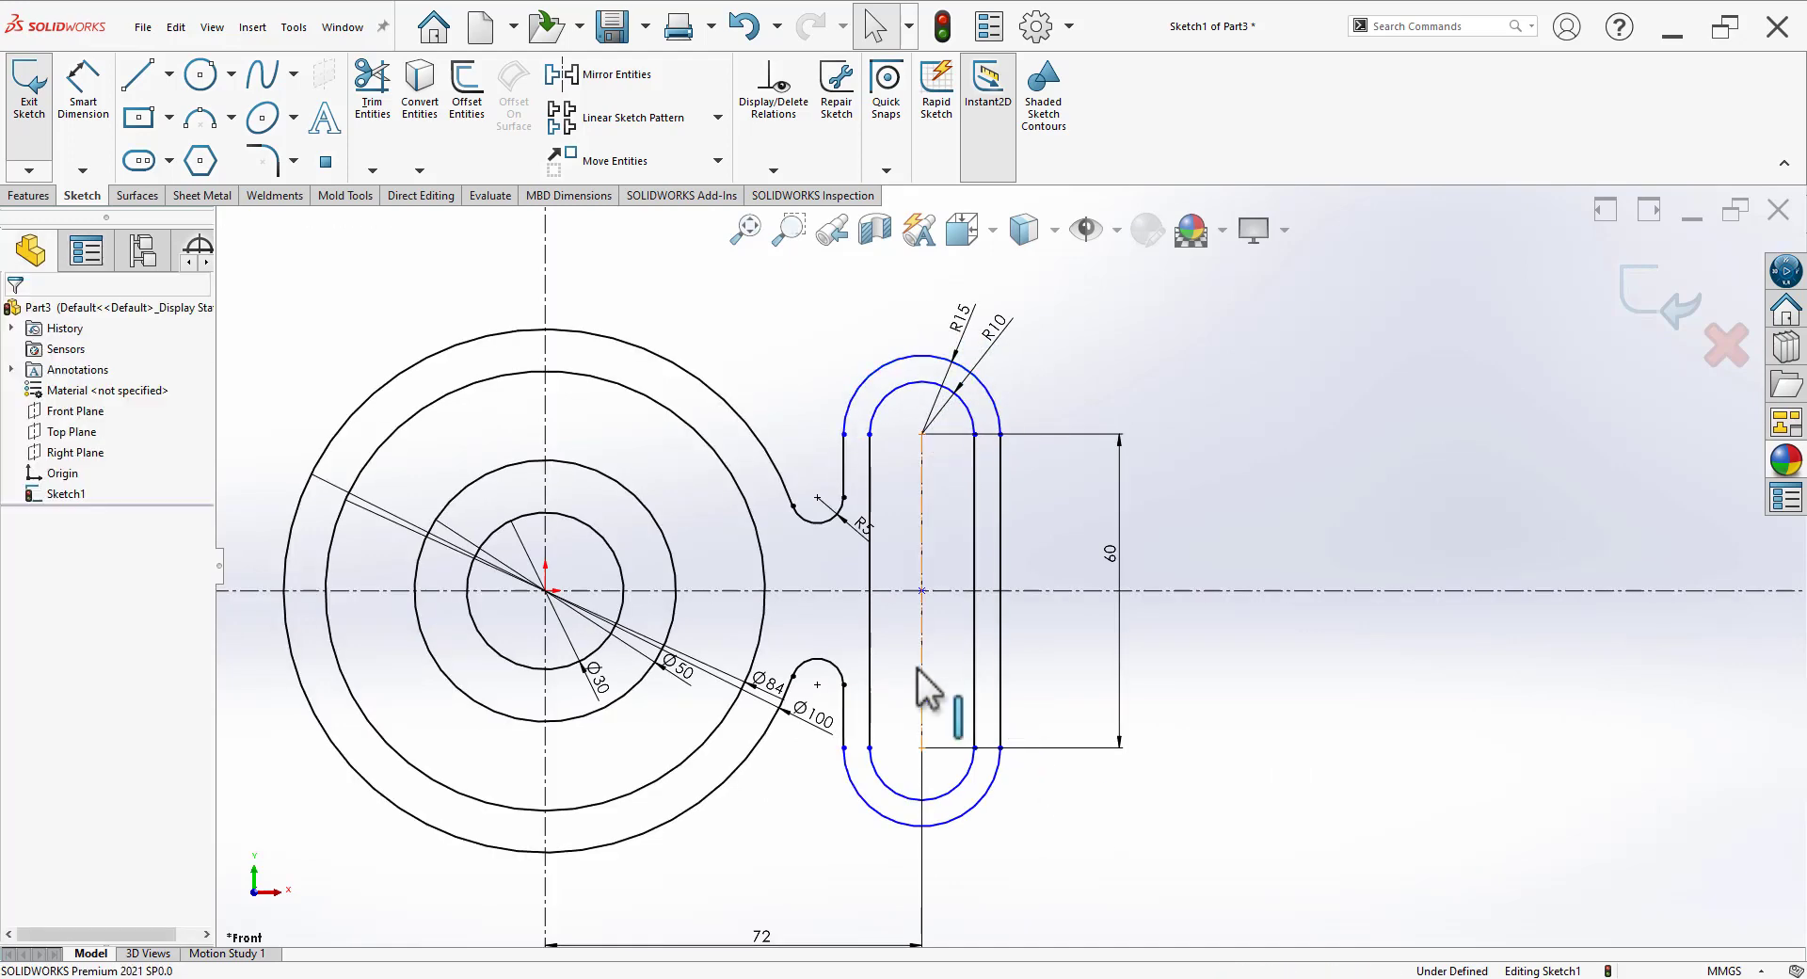
pyautogui.click(918, 668)
pyautogui.click(1199, 825)
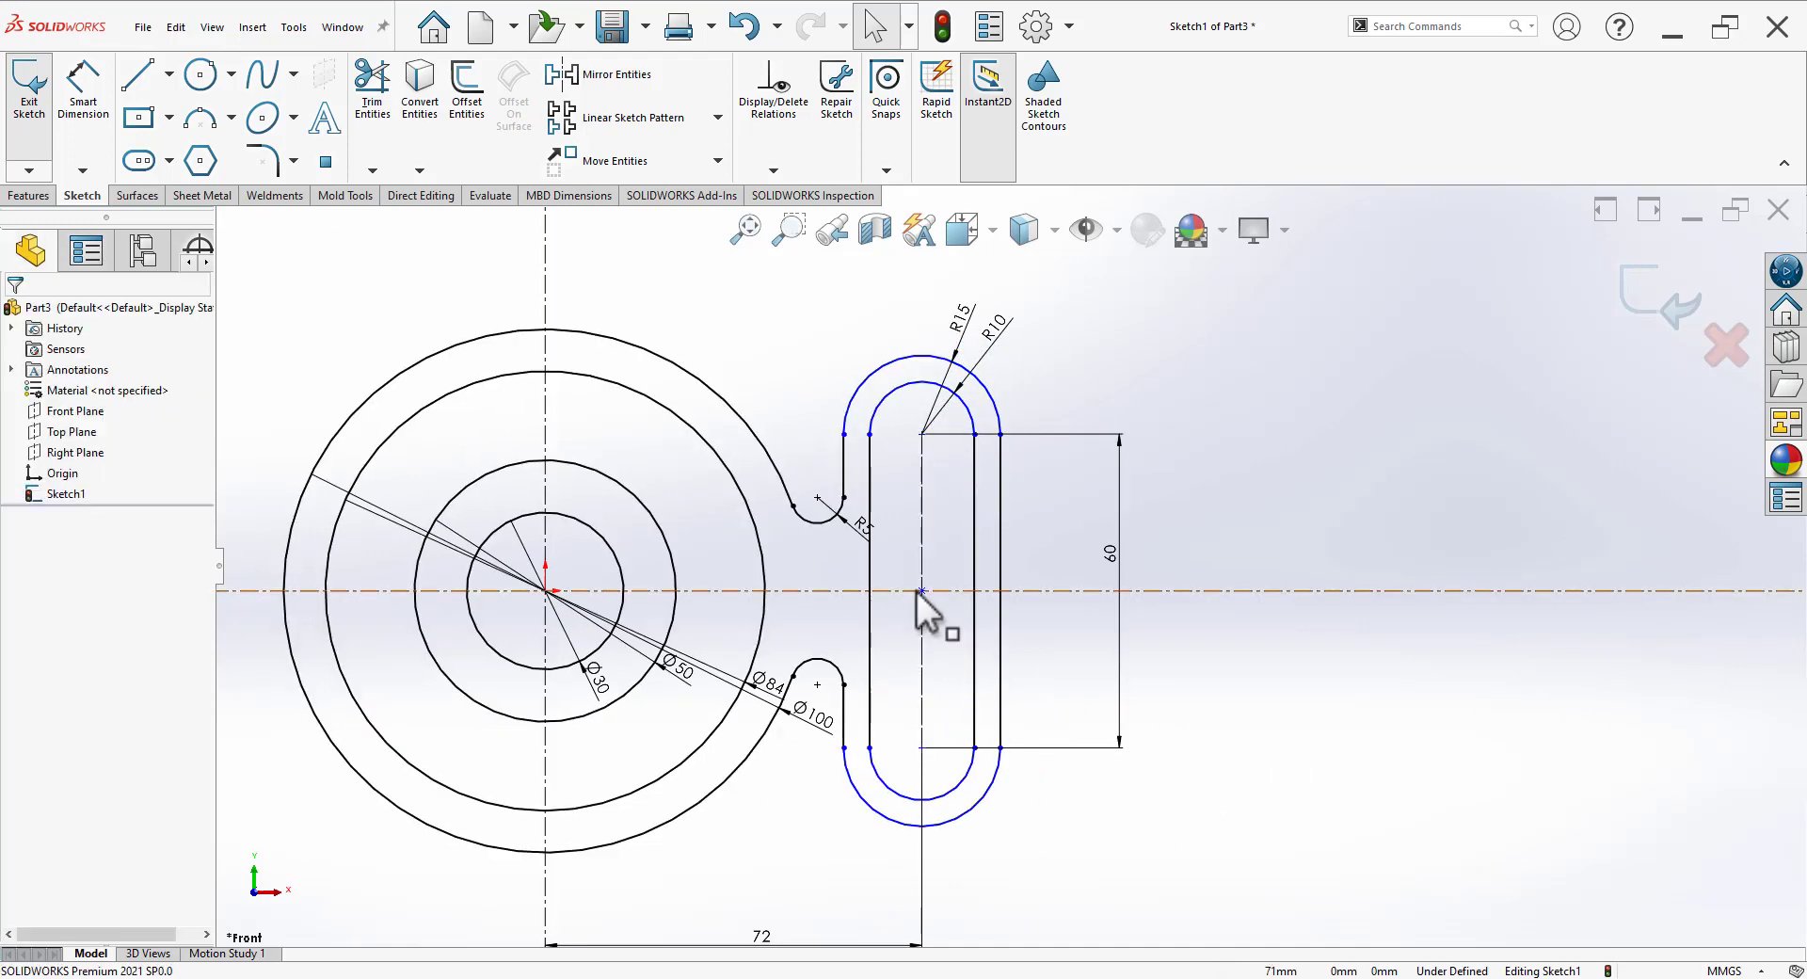
pyautogui.click(975, 649)
pyautogui.click(967, 814)
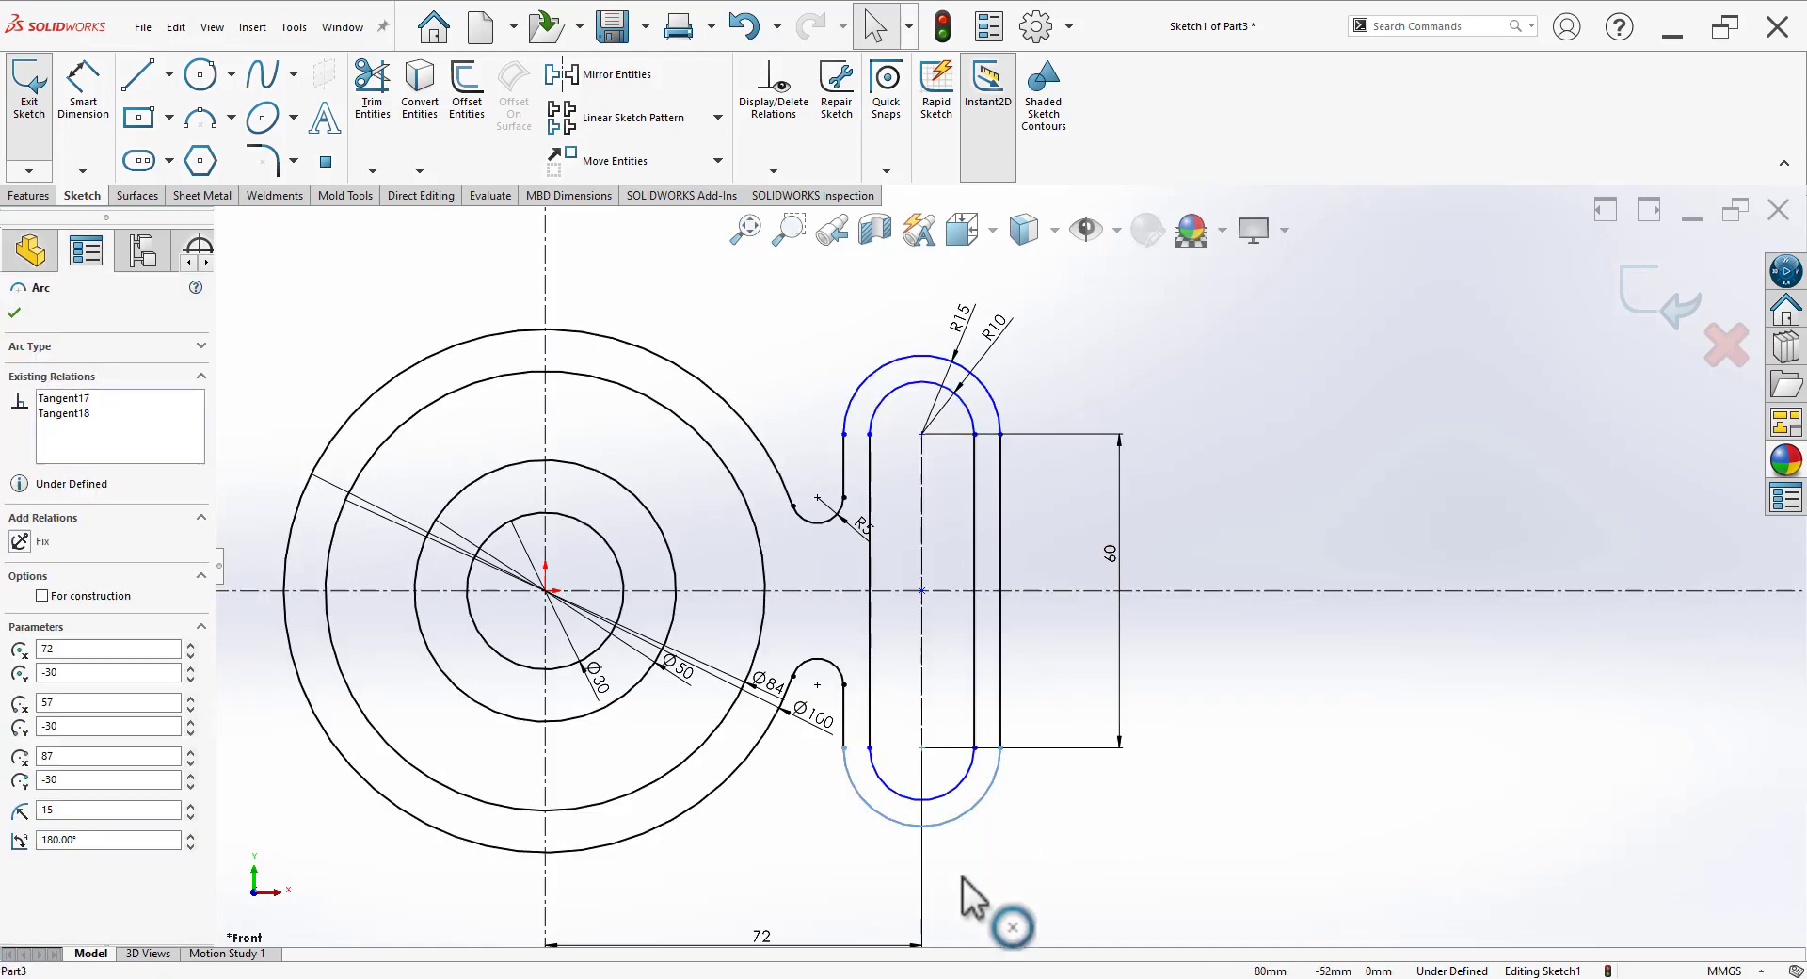
pyautogui.click(1198, 867)
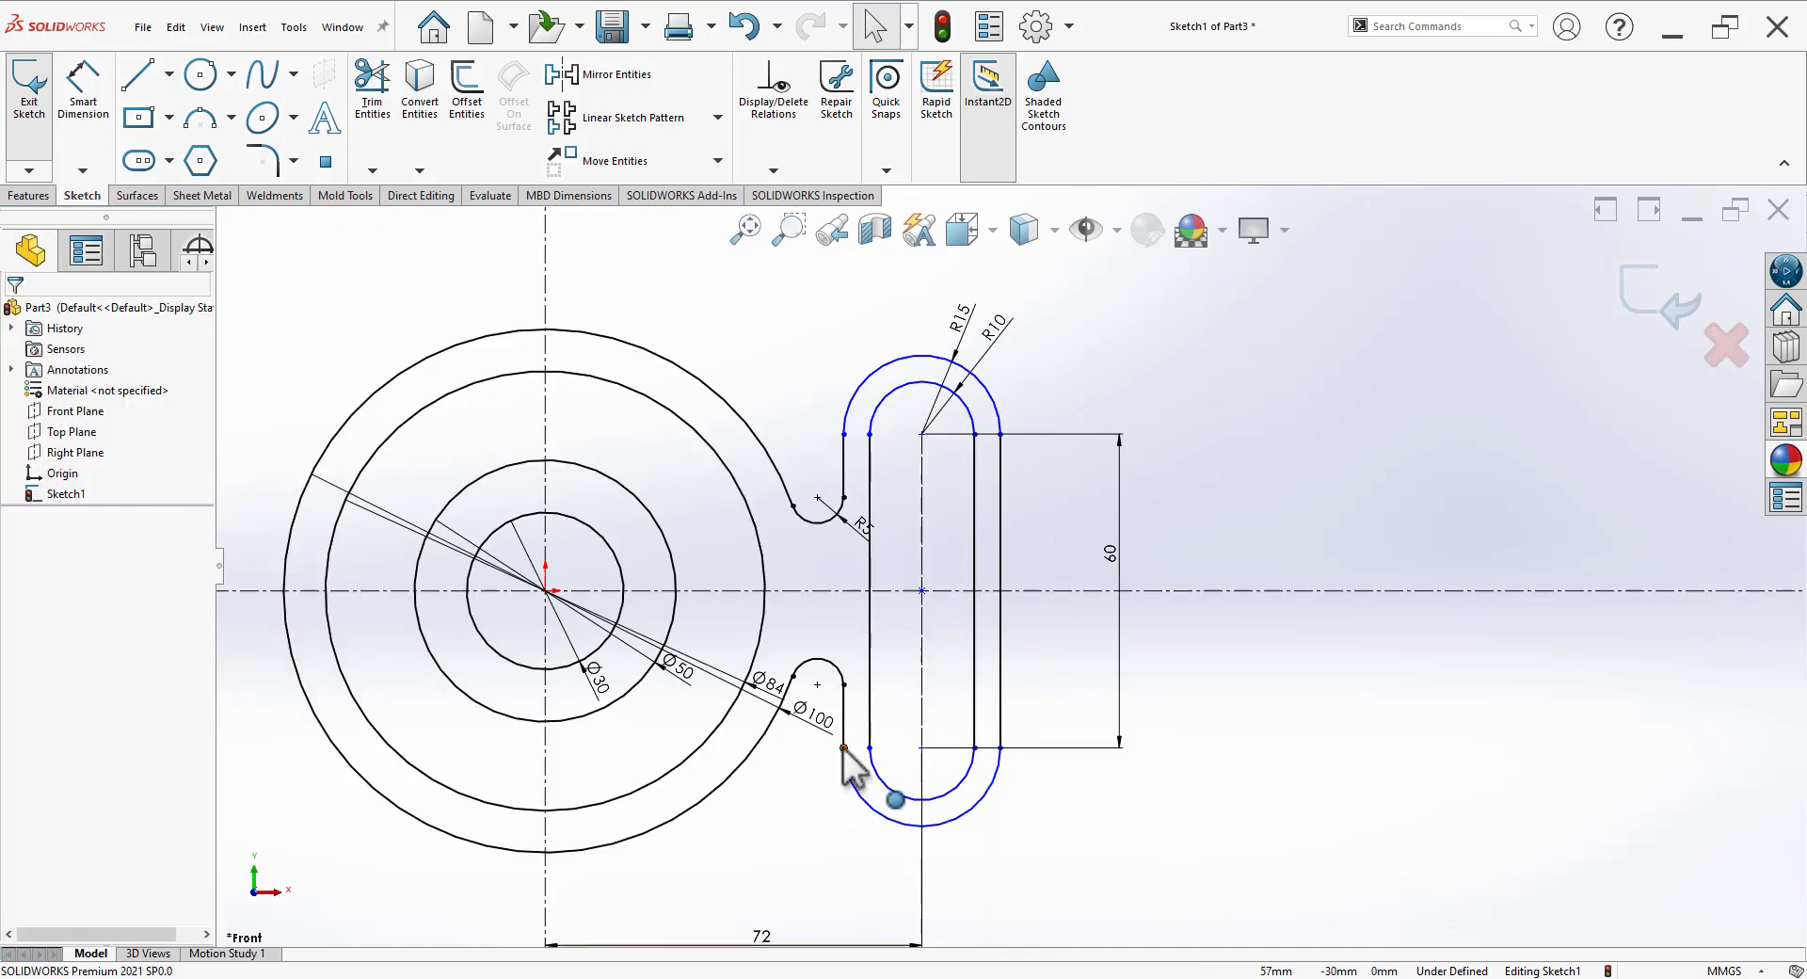
pyautogui.moveTo(844, 749); pyautogui.dragTo(847, 774)
pyautogui.click(1304, 773)
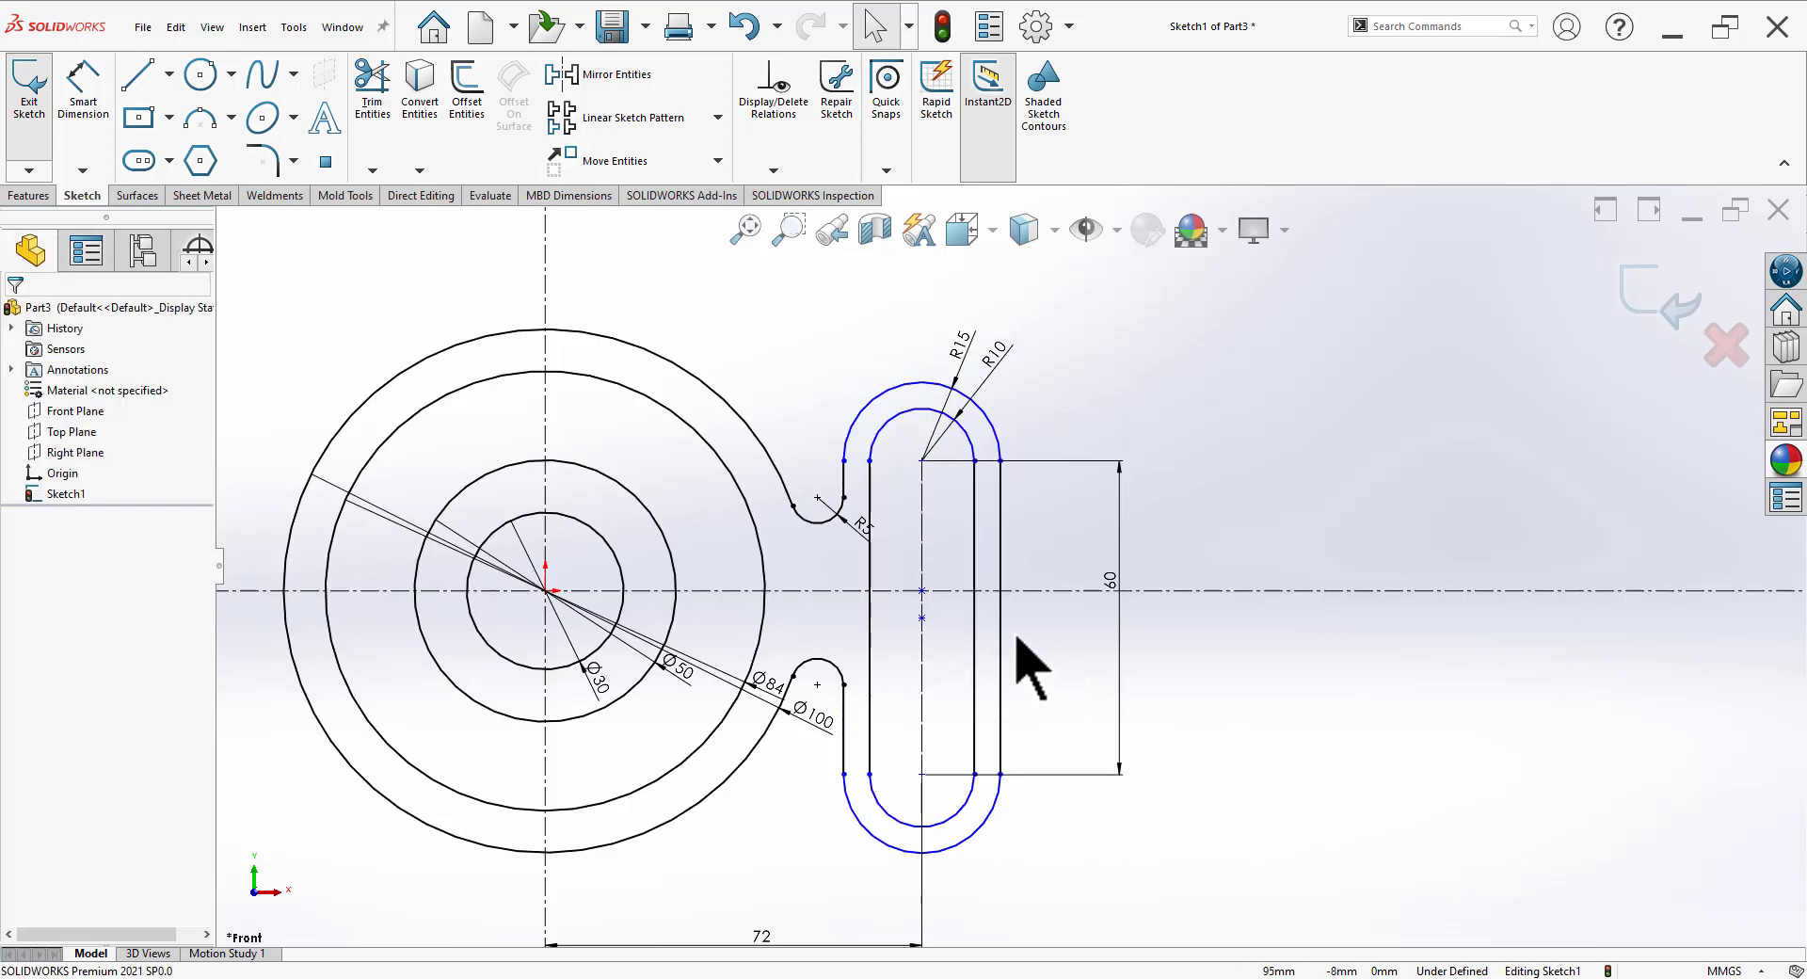
# Step: Make the slot's centre point coincident with the centreline point
pyautogui.click(922, 619)
pyautogui.keyDown('ctrl'); pyautogui.click(921, 591); pyautogui.keyUp('ctrl')
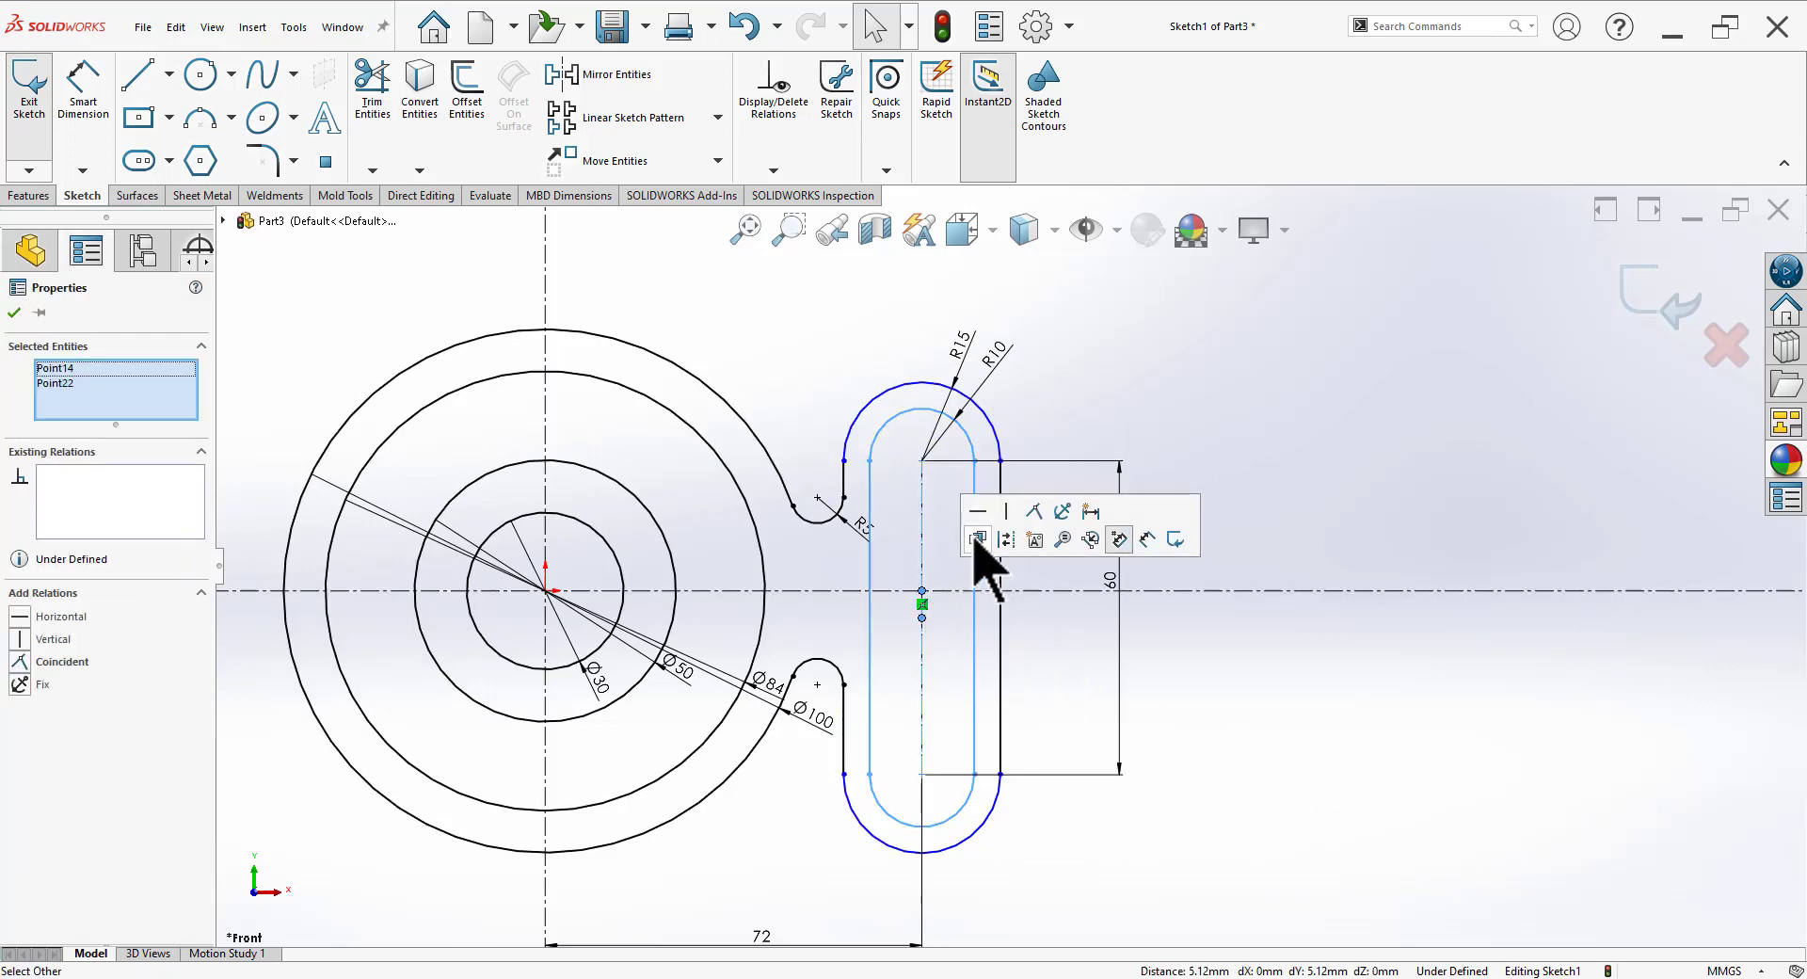
pyautogui.click(1032, 511)
pyautogui.click(1159, 745)
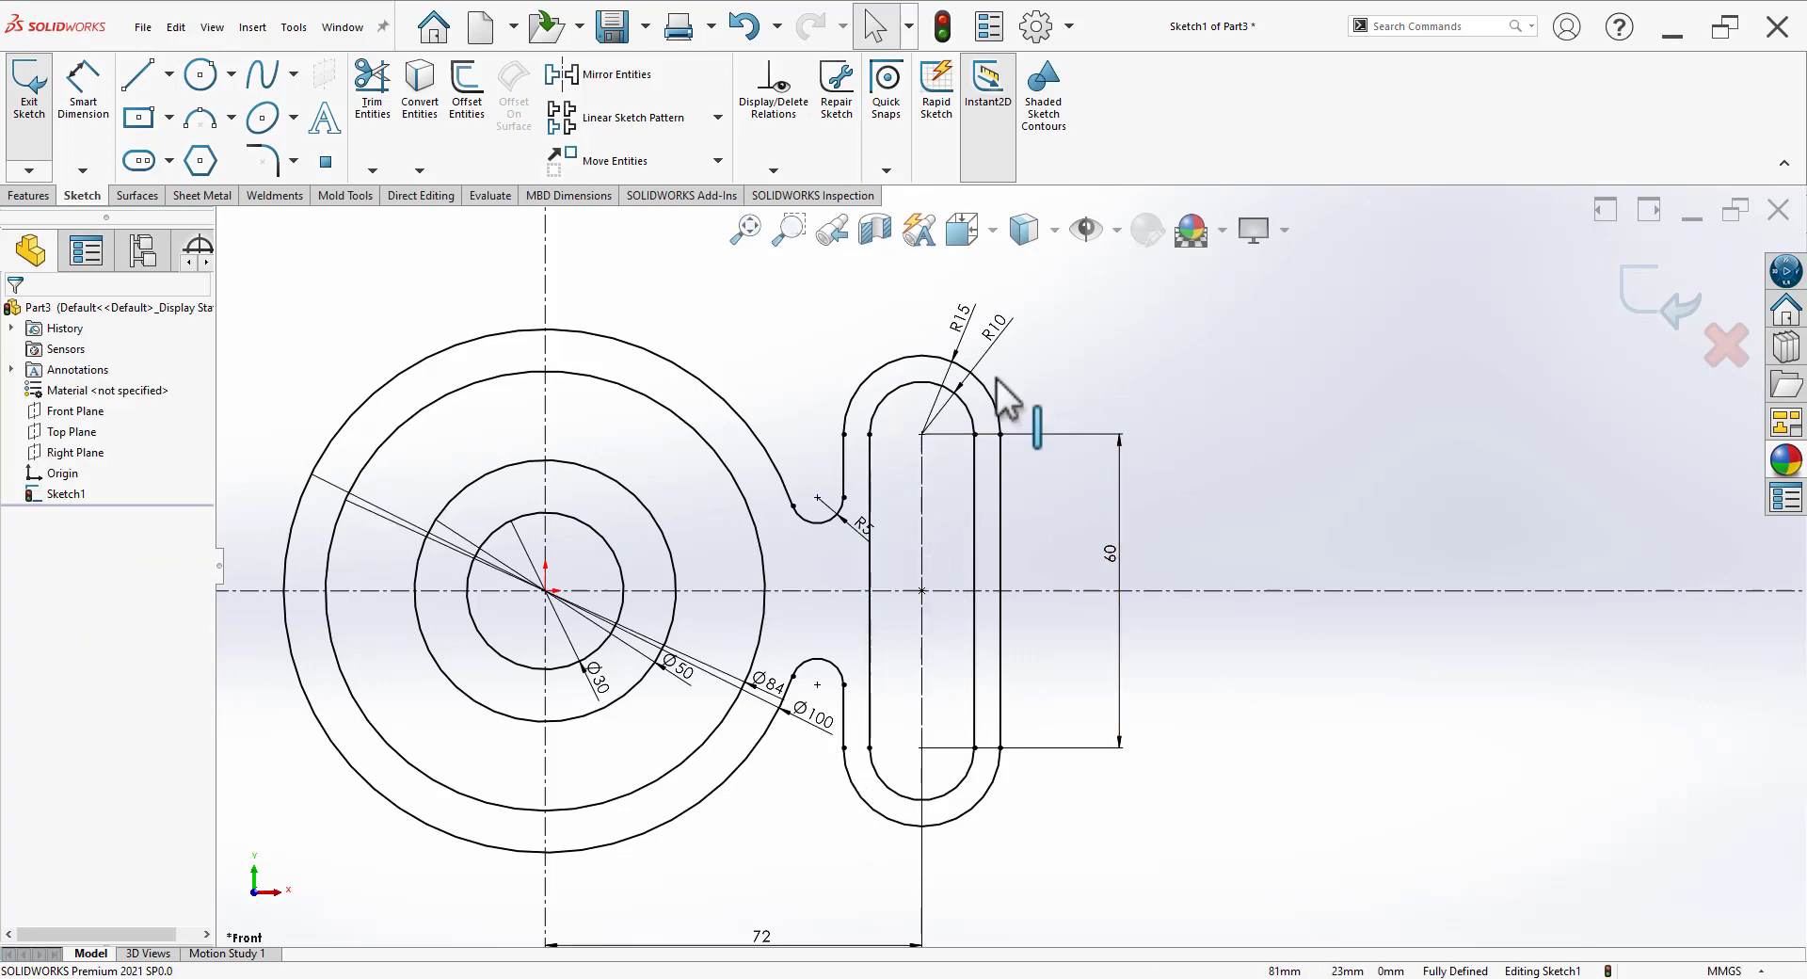
# Step: Try mirroring the slot and side arcs, then undo the mirror
pyautogui.click(852, 565)
pyautogui.click(1261, 800)
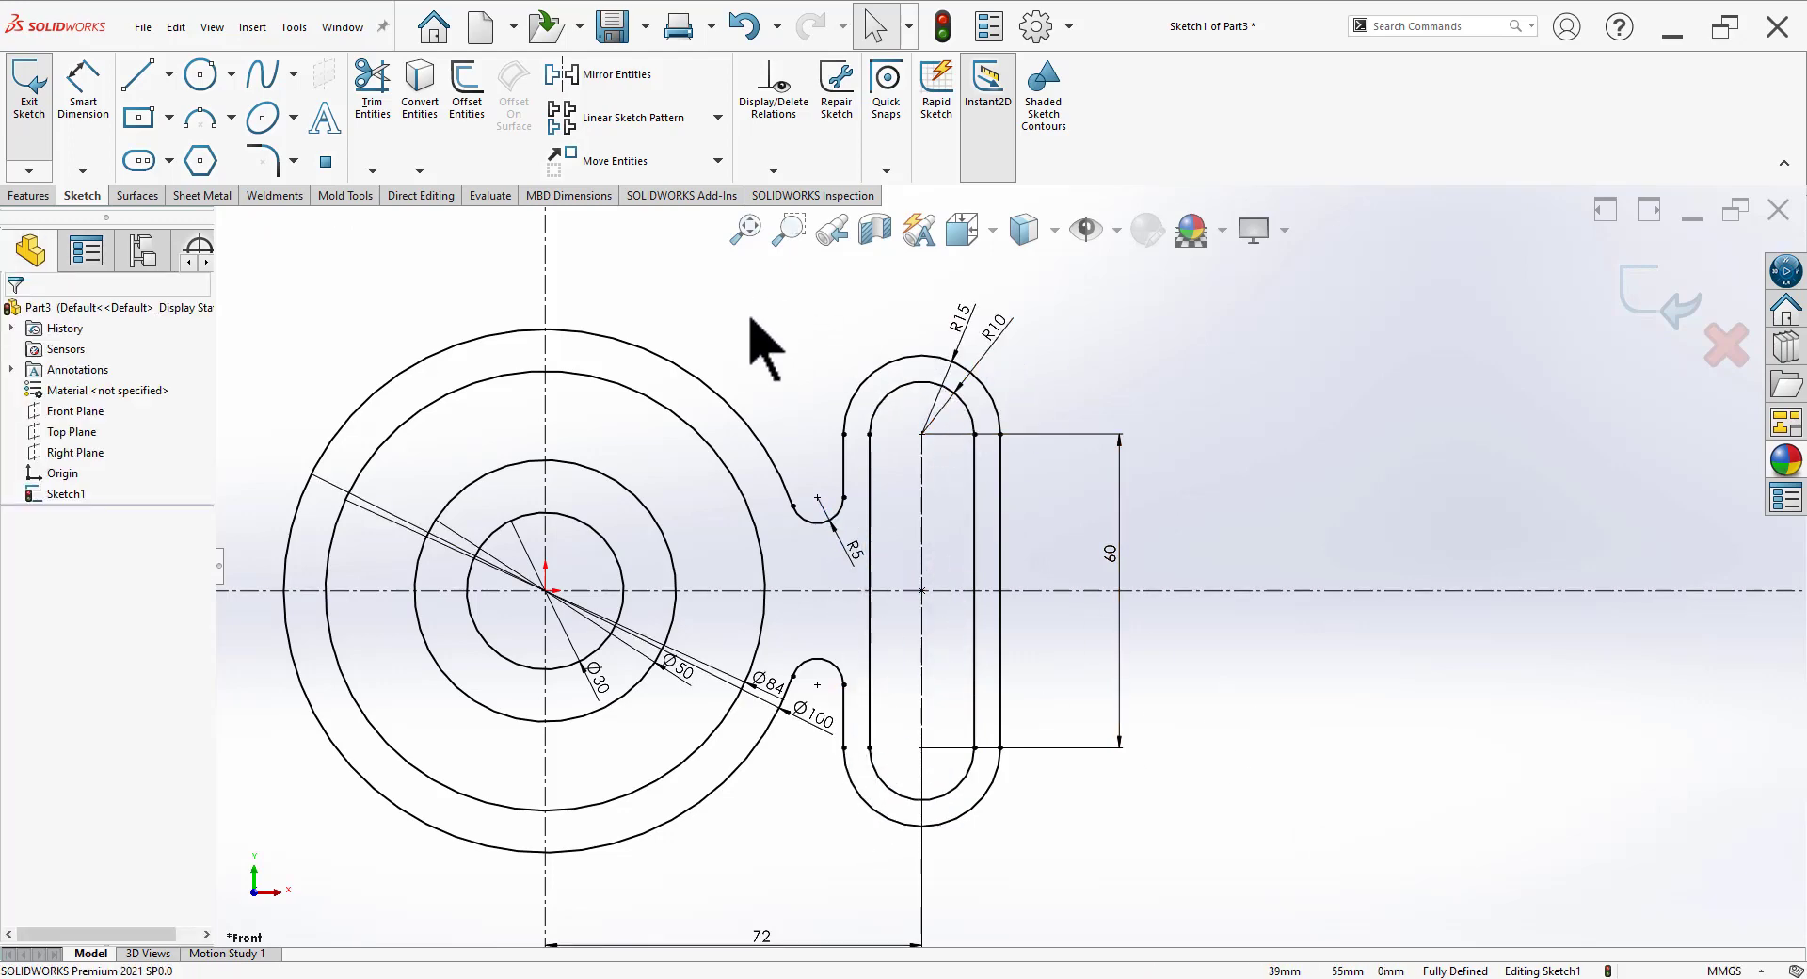
pyautogui.moveTo(751, 320); pyautogui.dragTo(1036, 861)
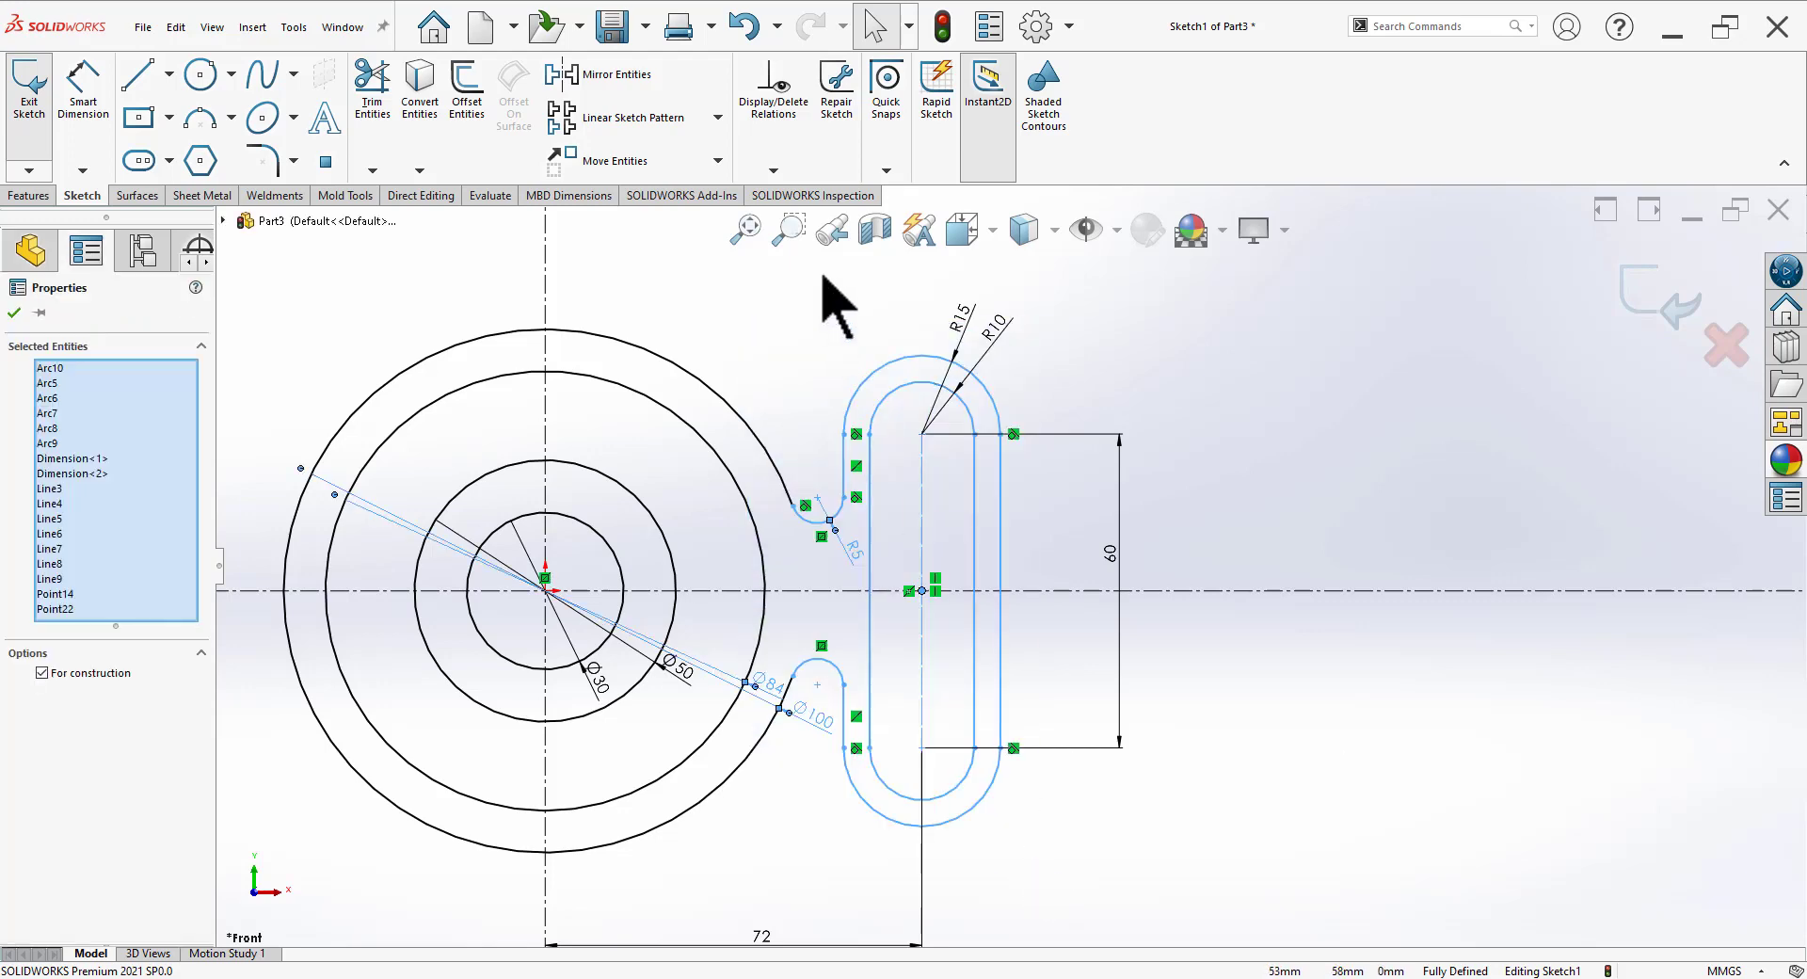
pyautogui.click(626, 75)
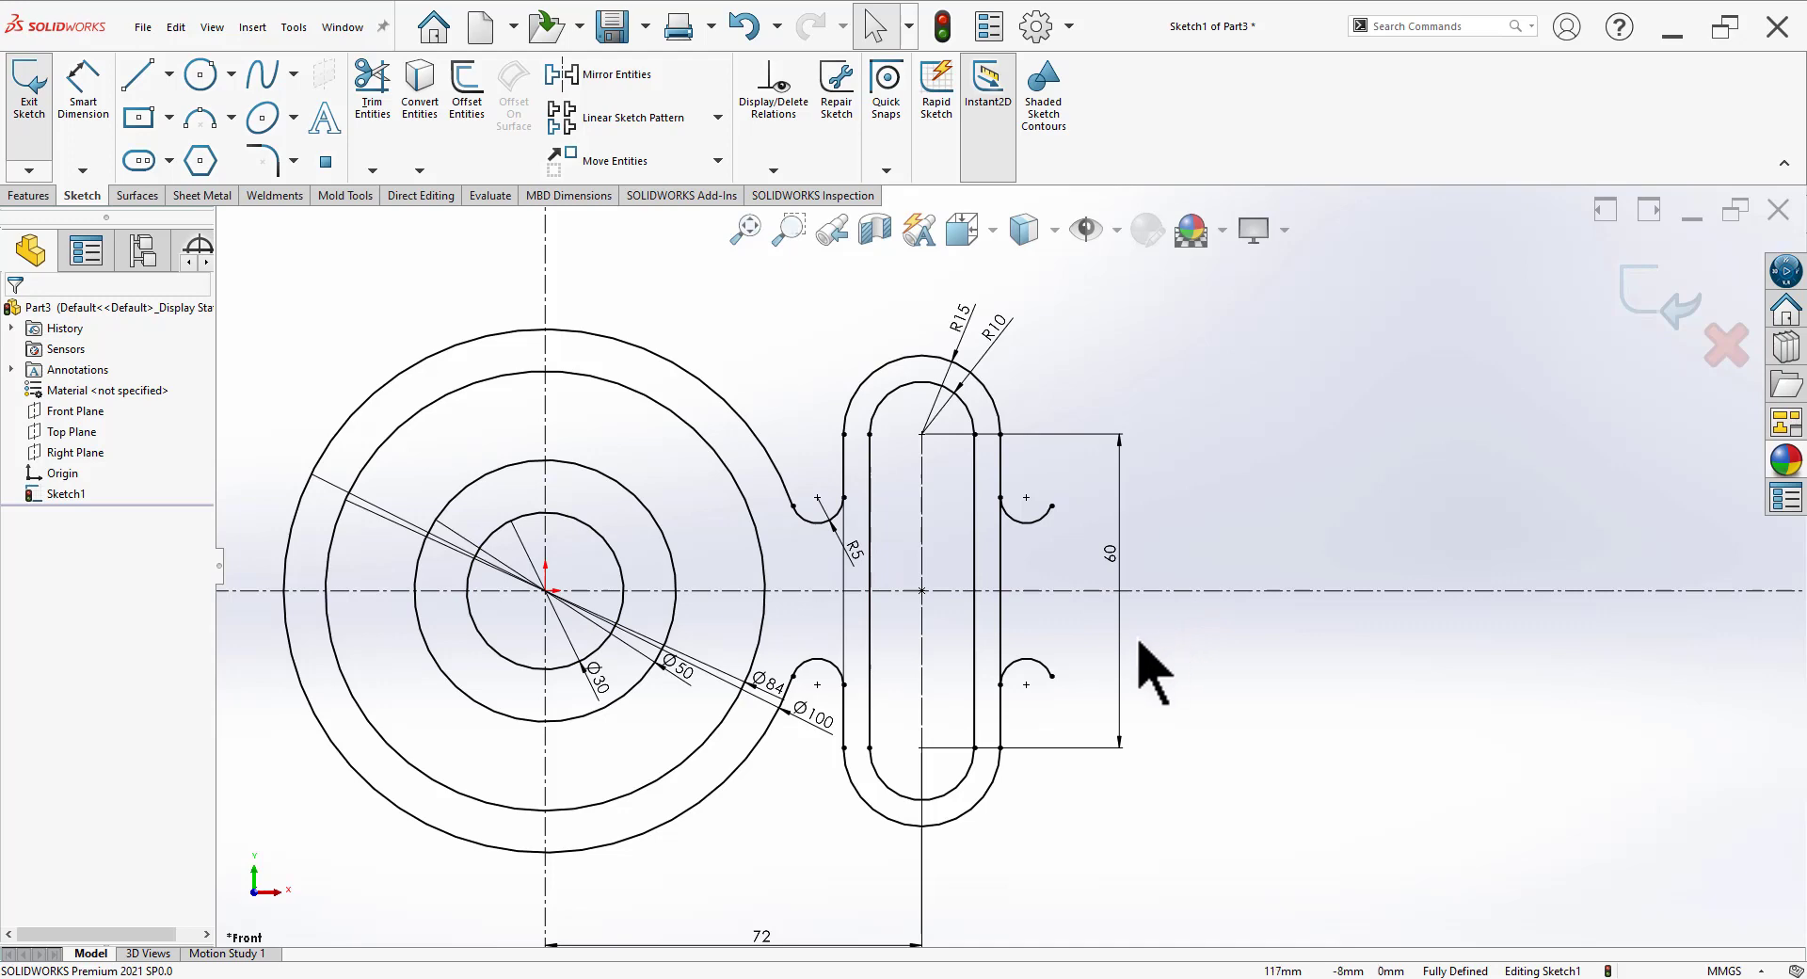
pyautogui.hotkey('ctrl', 'z')
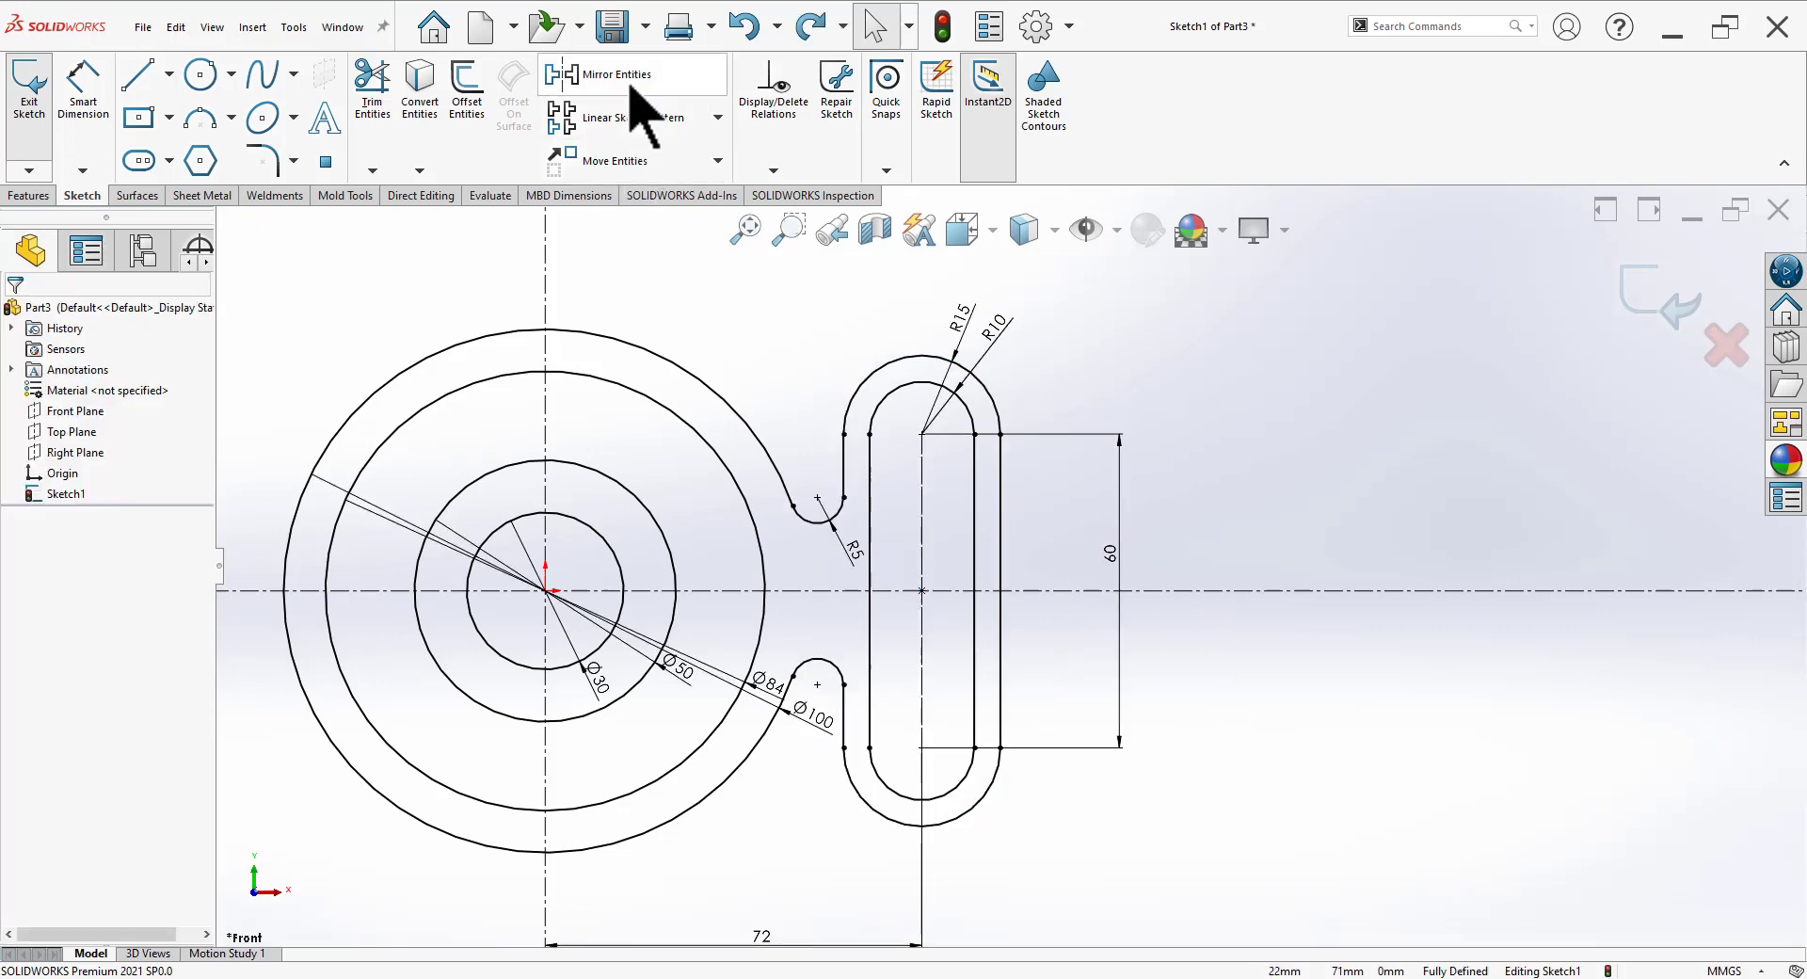
# Step: Mirror the slot and R5 arcs about the vertical centreline to the left side
pyautogui.click(628, 85)
pyautogui.moveTo(754, 342); pyautogui.dragTo(1017, 839)
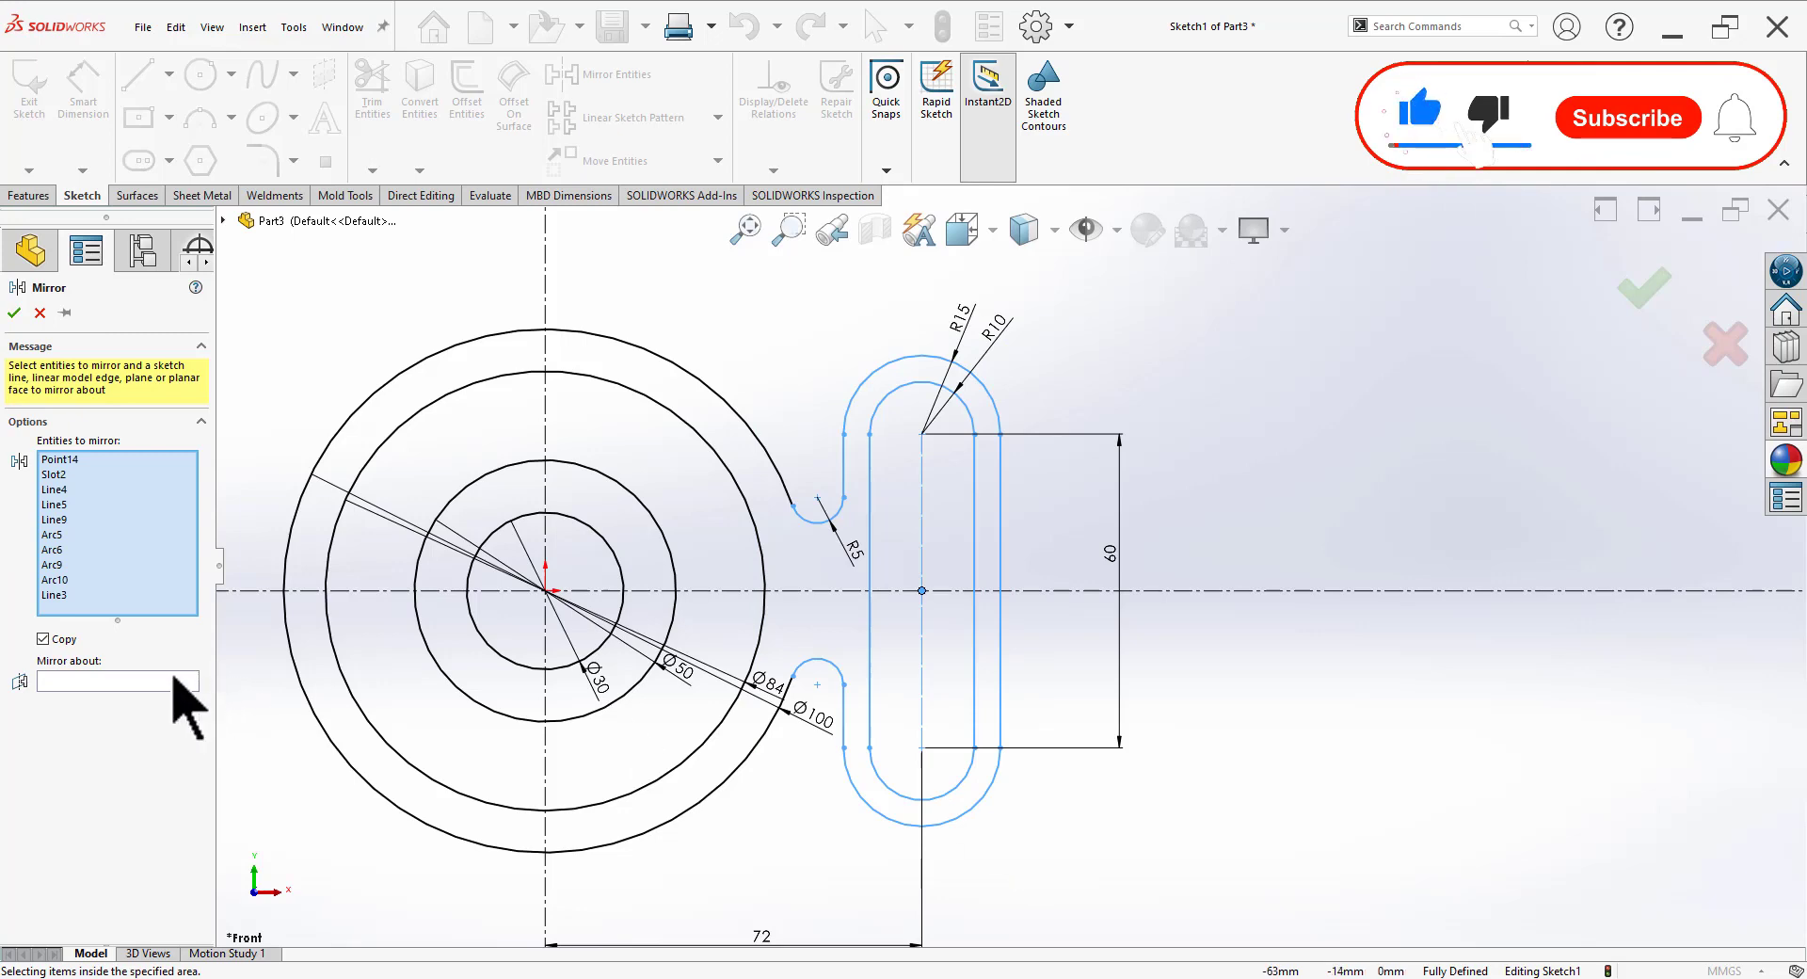
pyautogui.click(177, 682)
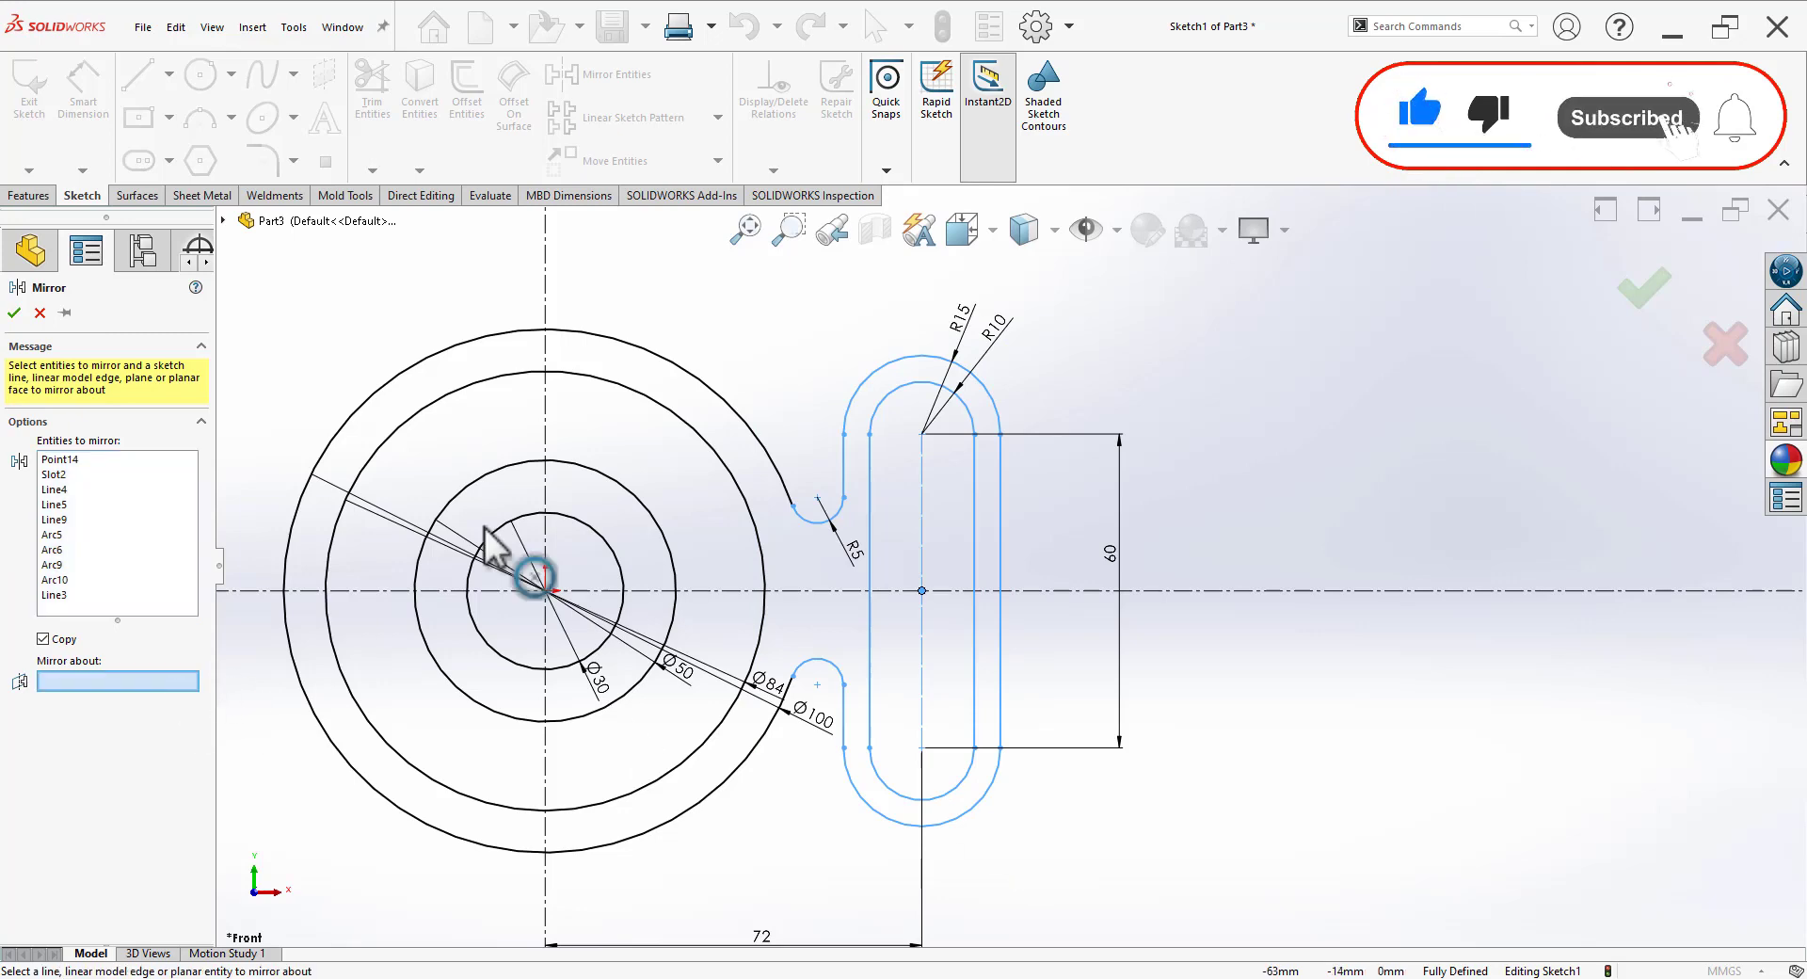
pyautogui.click(546, 258)
pyautogui.click(14, 312)
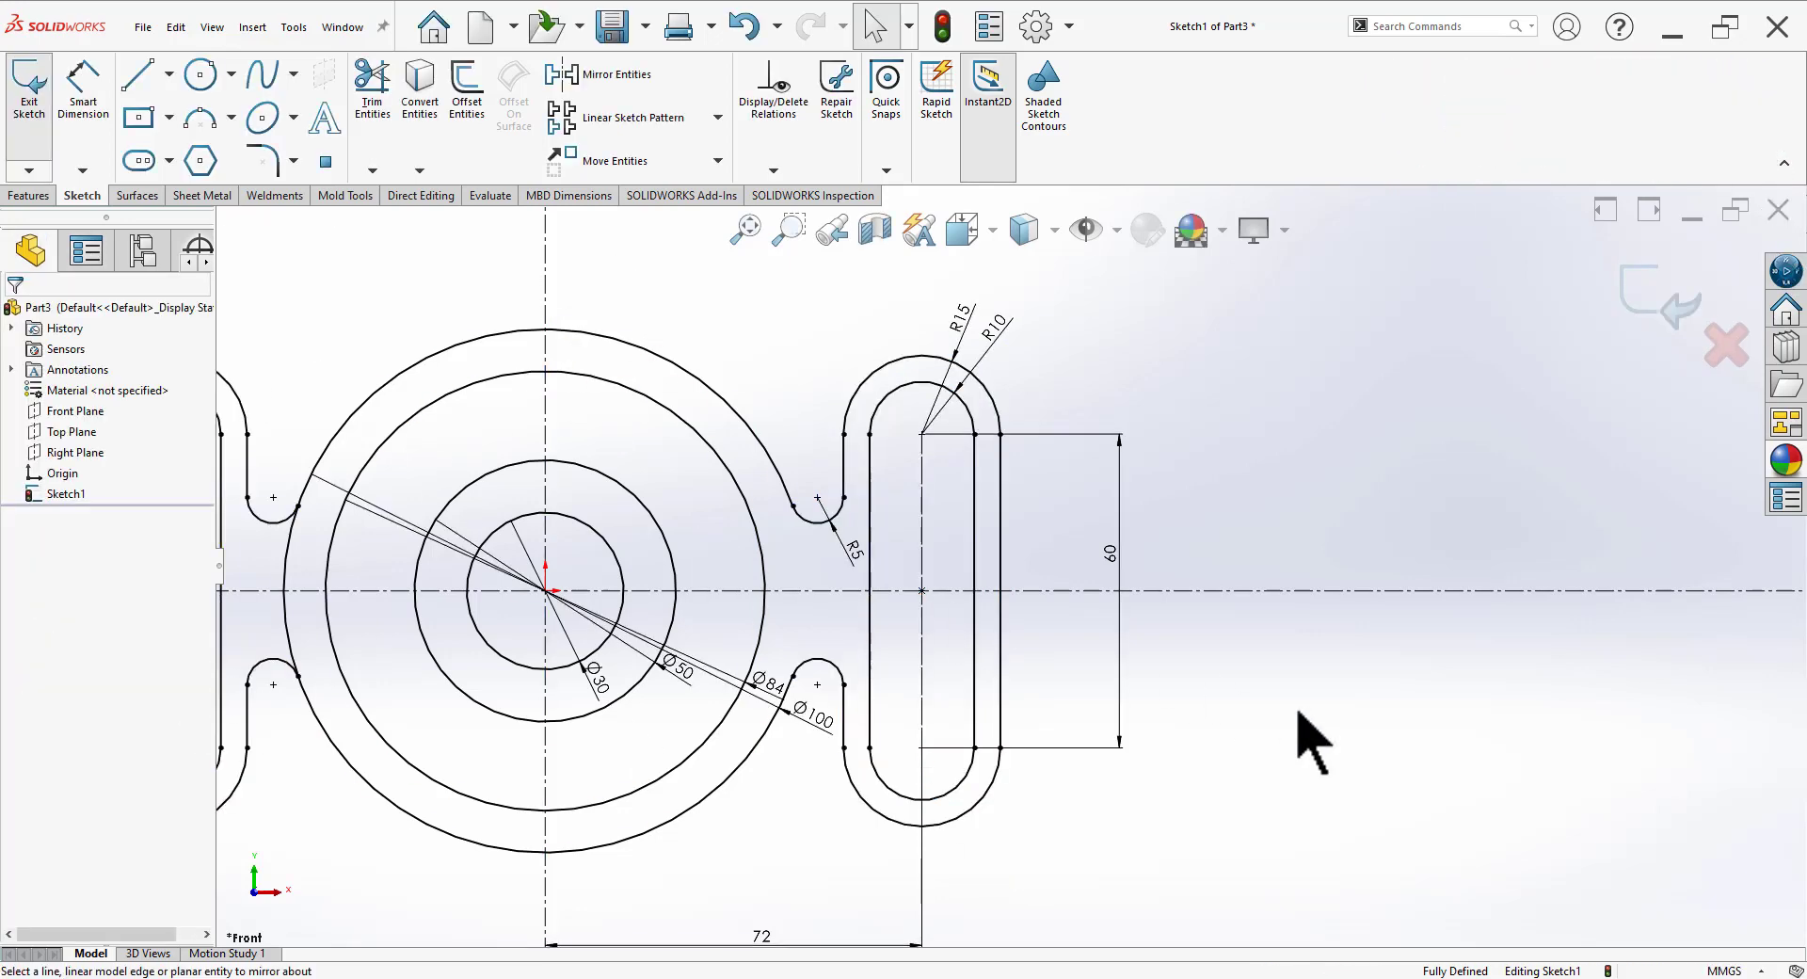
pyautogui.scroll(-3, 1290, 743)
pyautogui.scroll(2, 564, 471)
# Step: Power-trim the Ø100 circle's left arc between the new R5 fillets
pyautogui.click(372, 89)
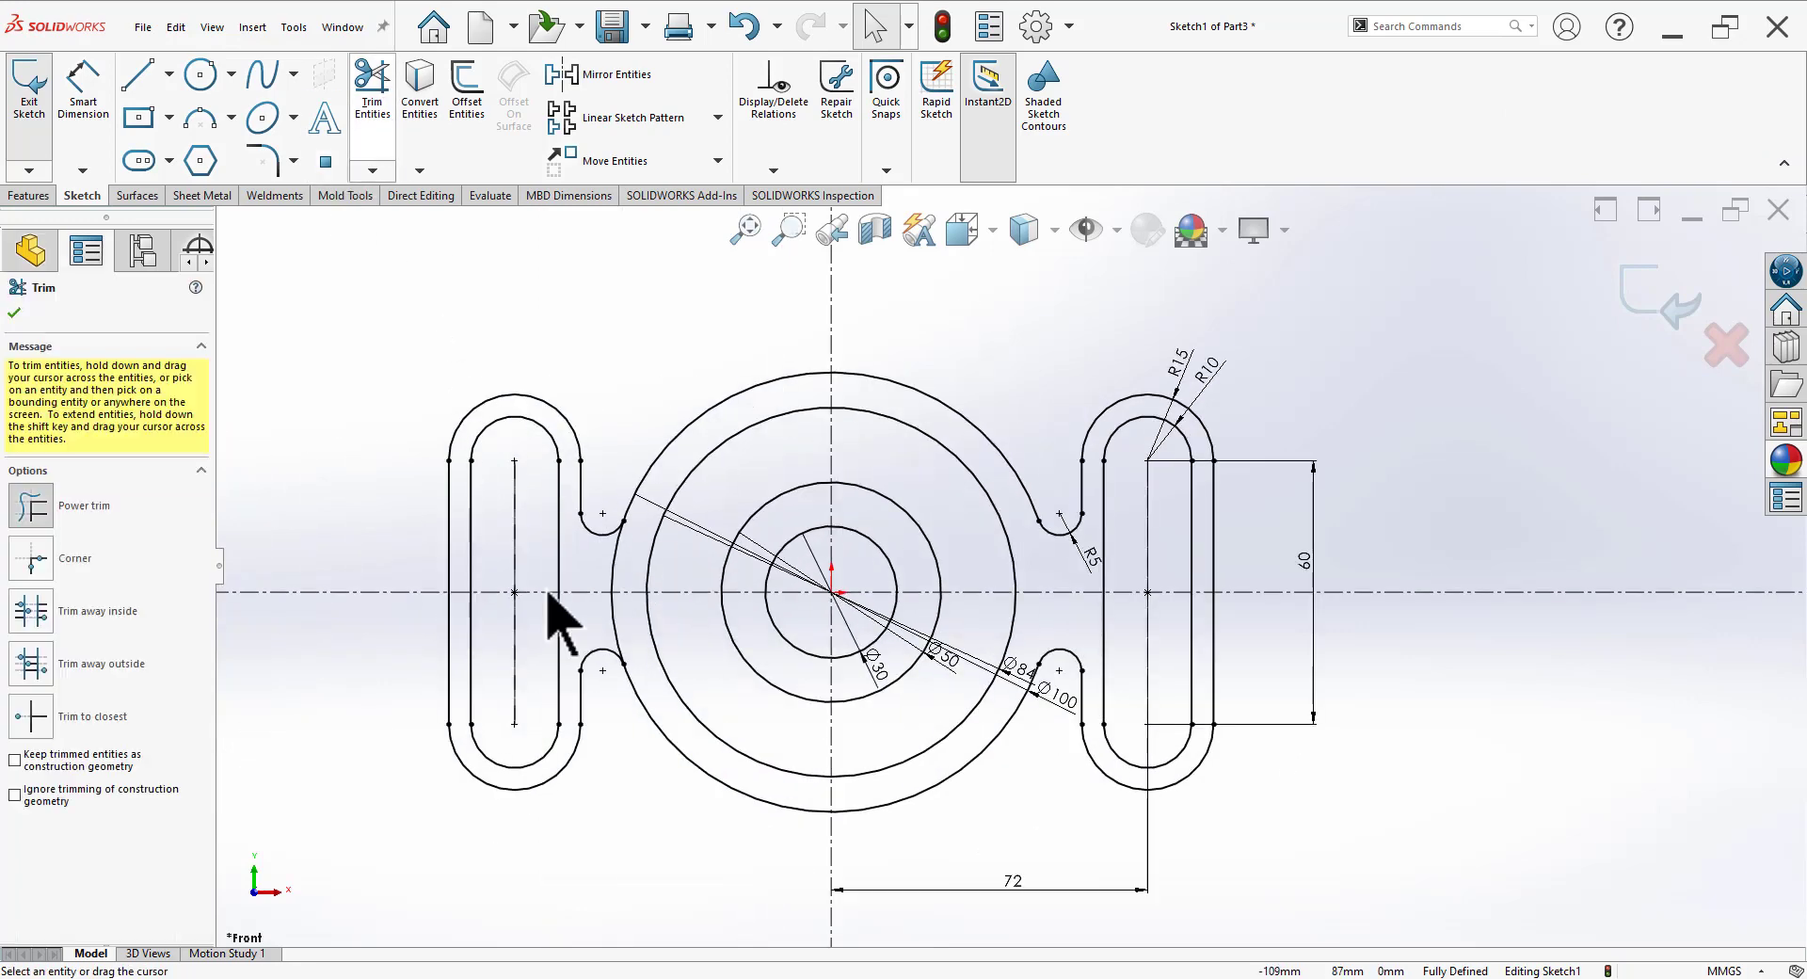
pyautogui.scroll(1, 548, 593)
pyautogui.moveTo(626, 510); pyautogui.dragTo(643, 629)
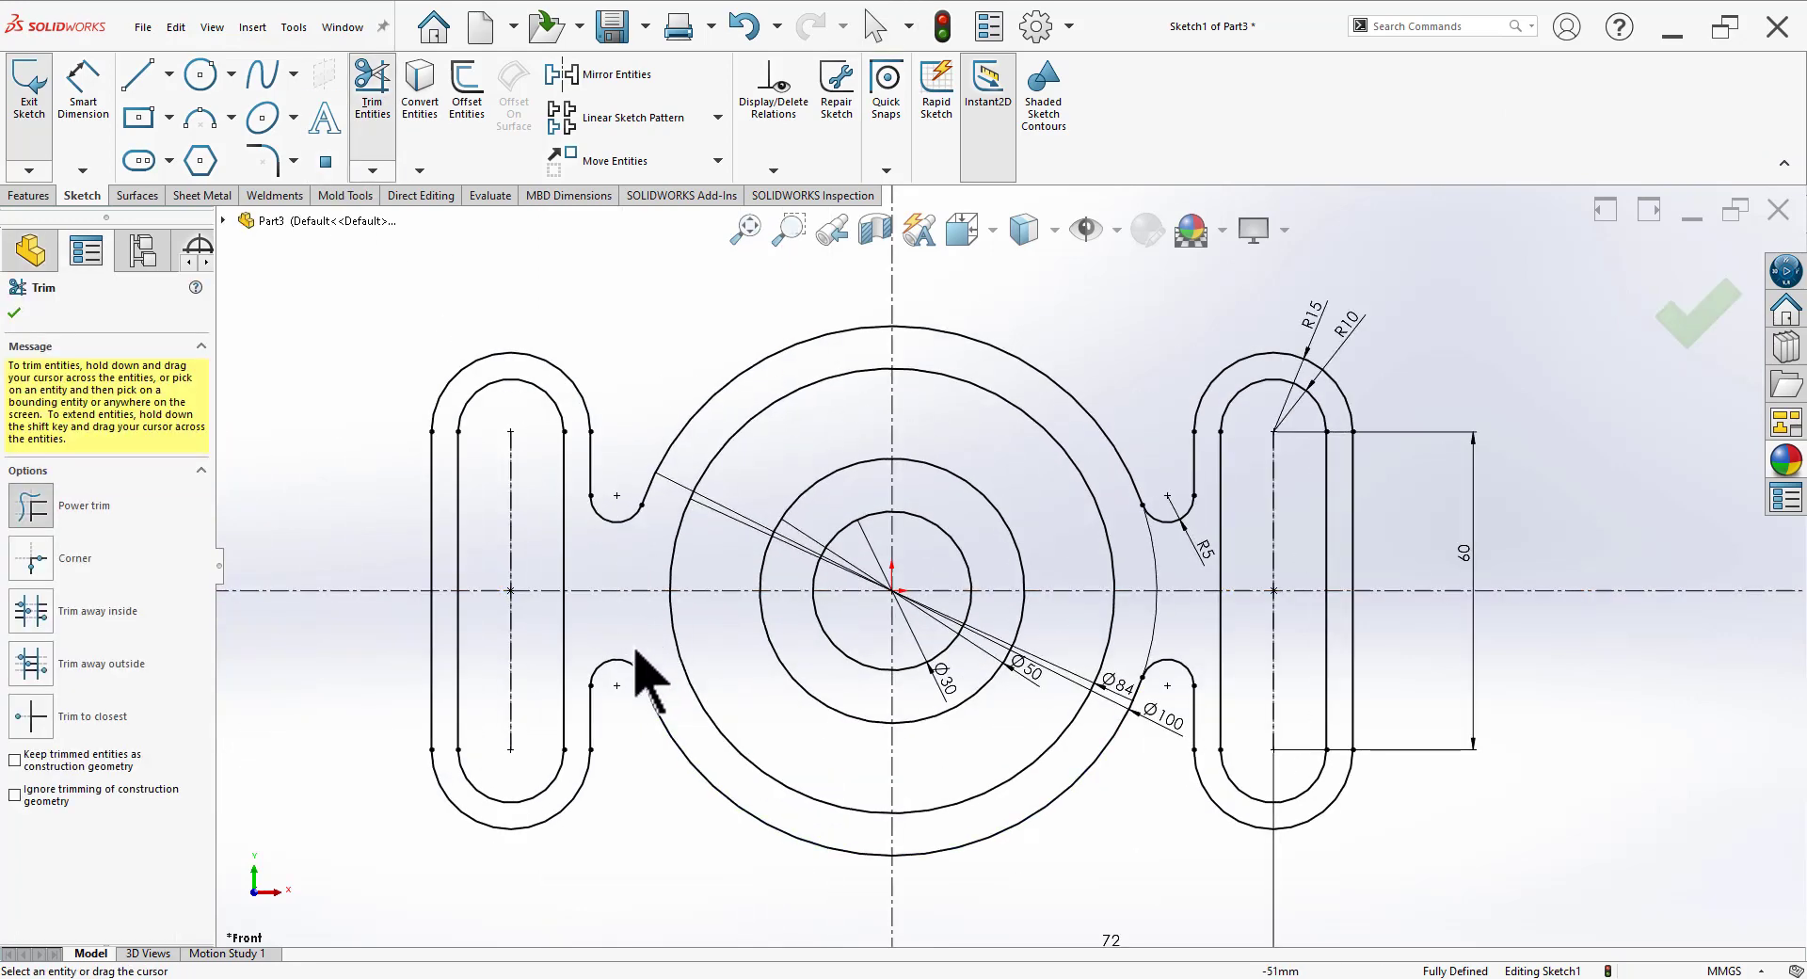
pyautogui.scroll(-1, 659, 664)
pyautogui.press('Escape')
# Step: Move the Ø84 dimension to the upper right
pyautogui.scroll(1, 1391, 665)
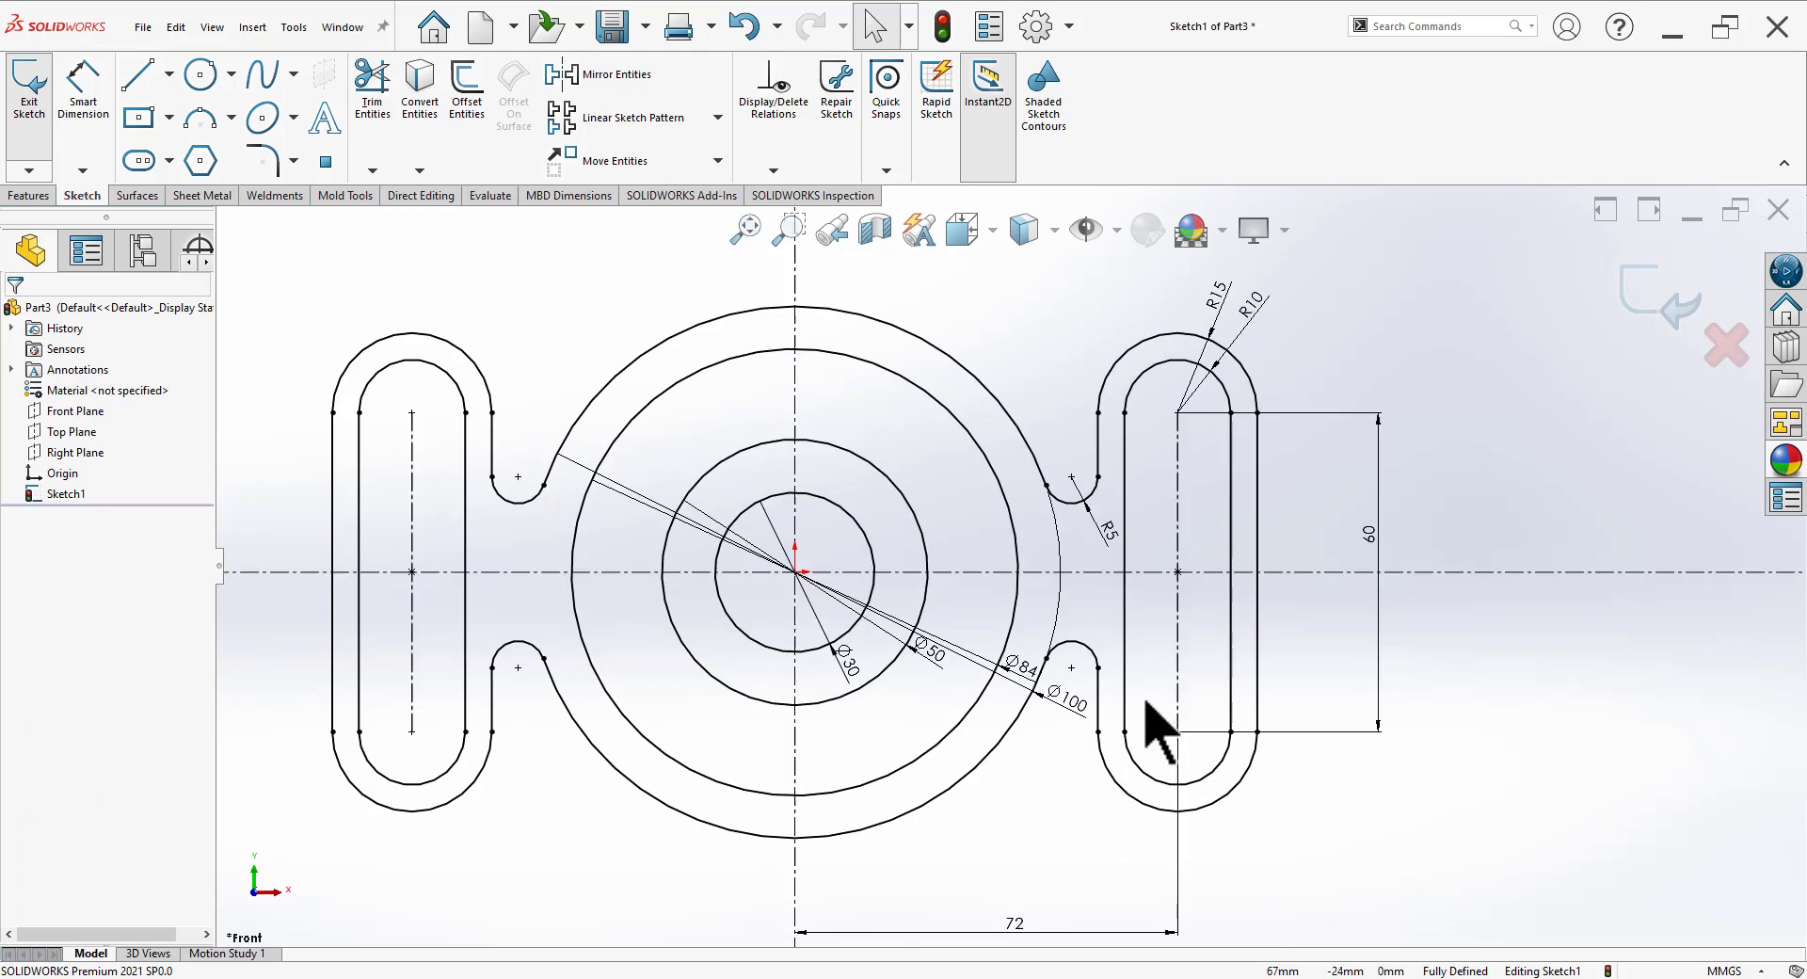
pyautogui.moveTo(1021, 668); pyautogui.dragTo(1061, 320)
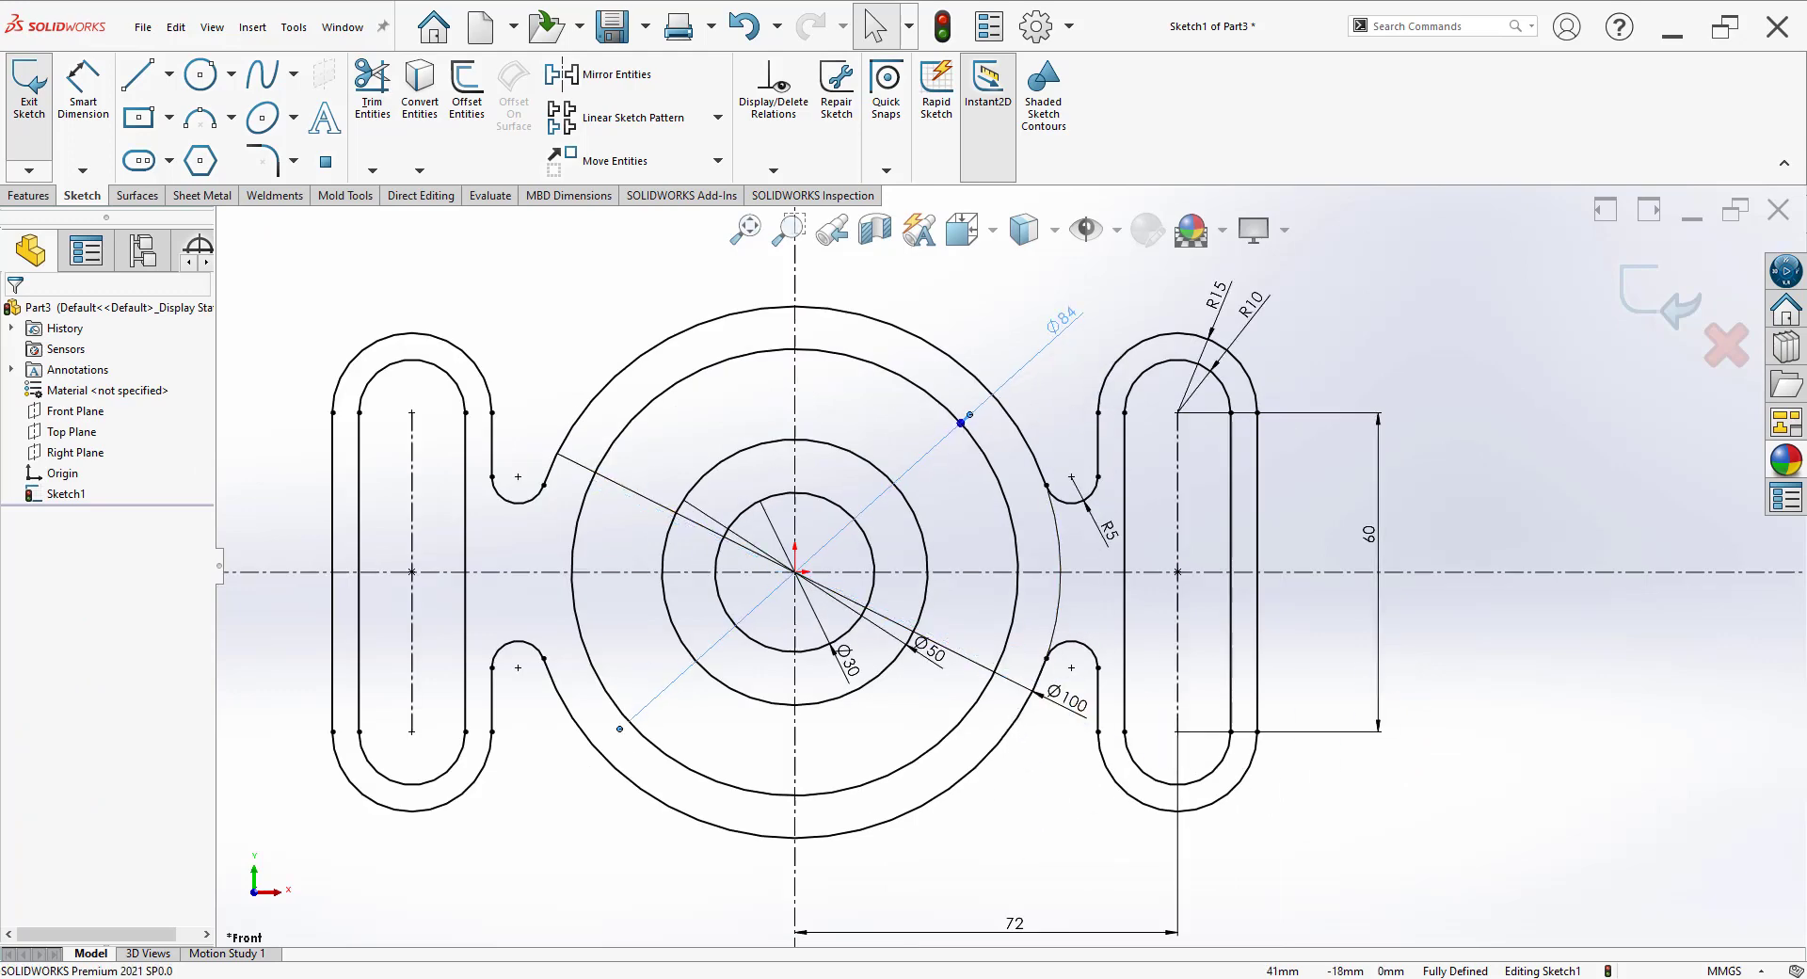
pyautogui.click(1488, 781)
# Step: Check the reference PDF's 45° angle and circle sizes twice, returning to Sketch1
pyautogui.hotkey('alt', 'Tab')
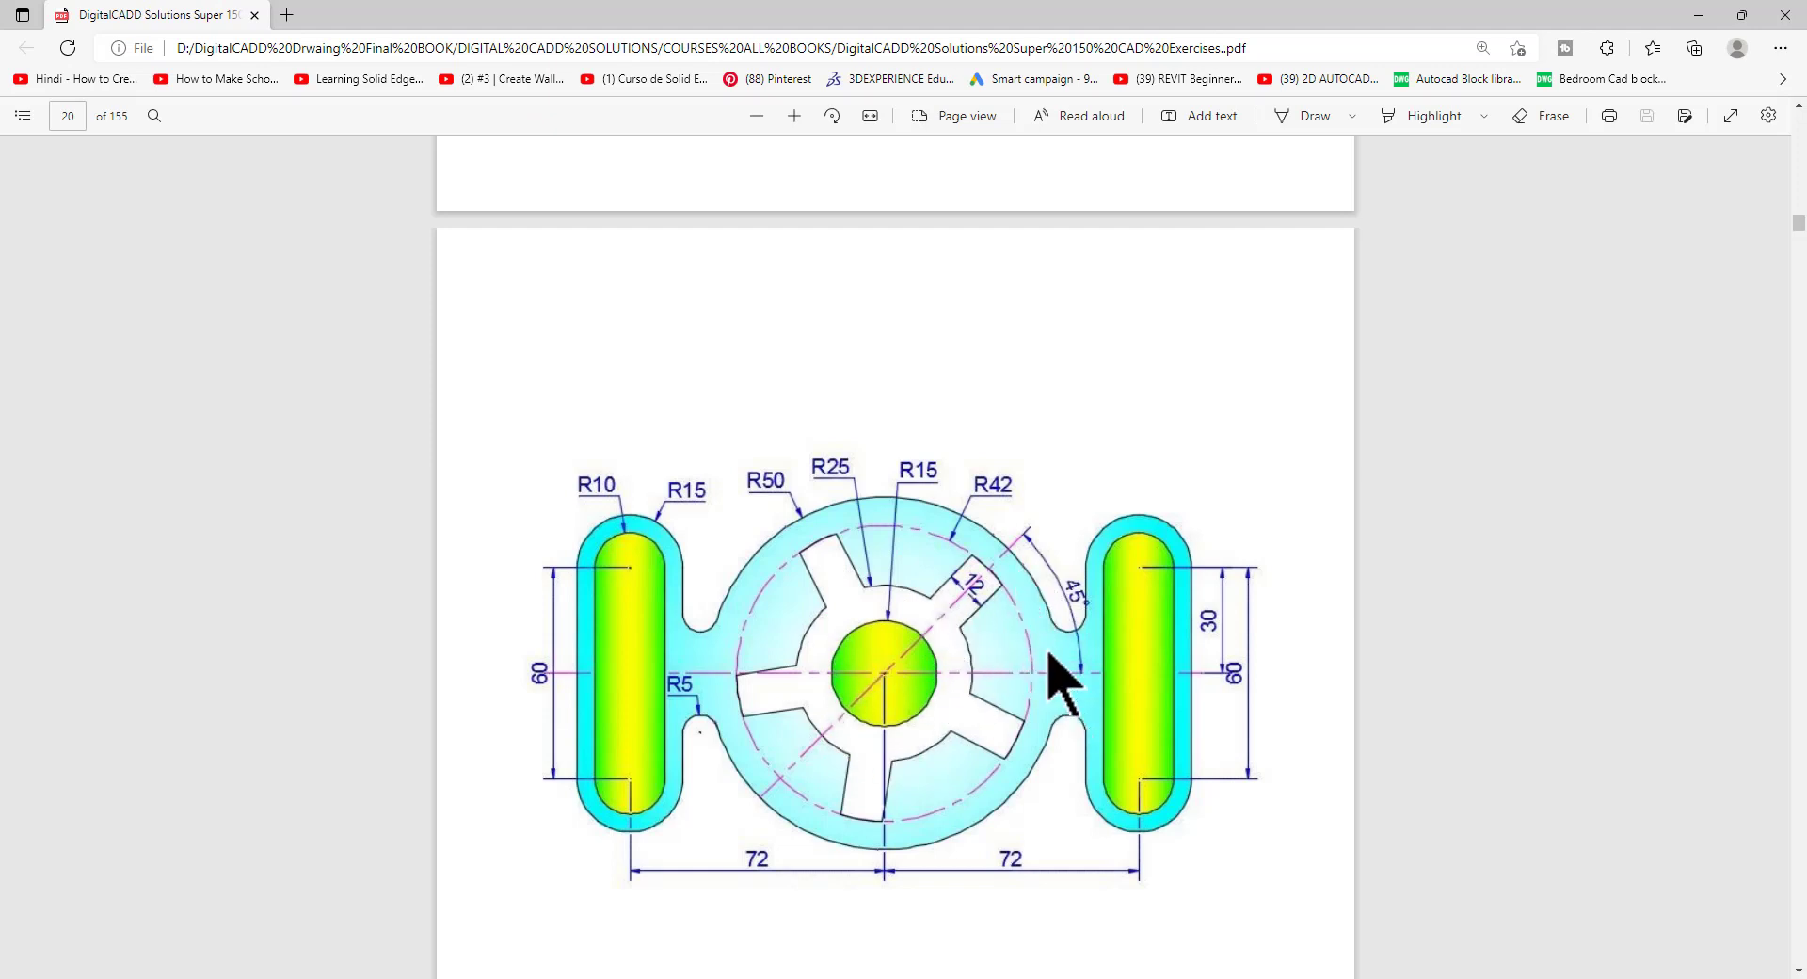
pyautogui.hotkey('alt', 'Tab')
pyautogui.scroll(-3, 1036, 386)
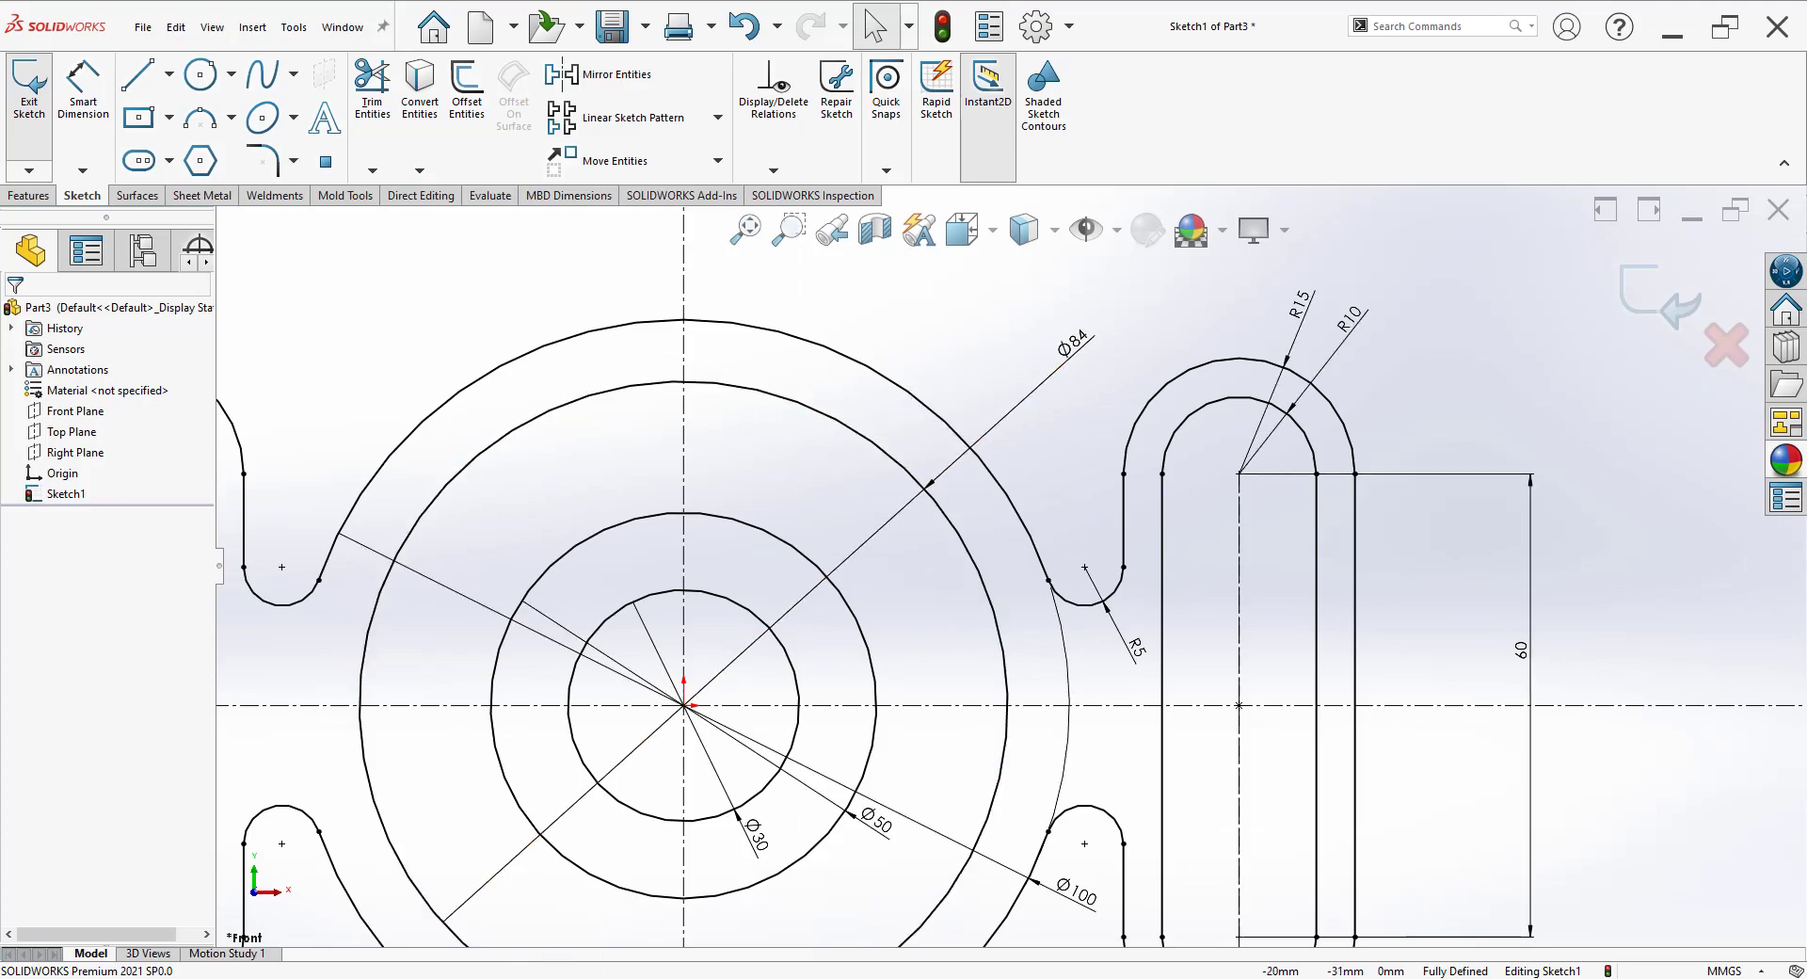
pyautogui.hotkey('alt', 'Tab')
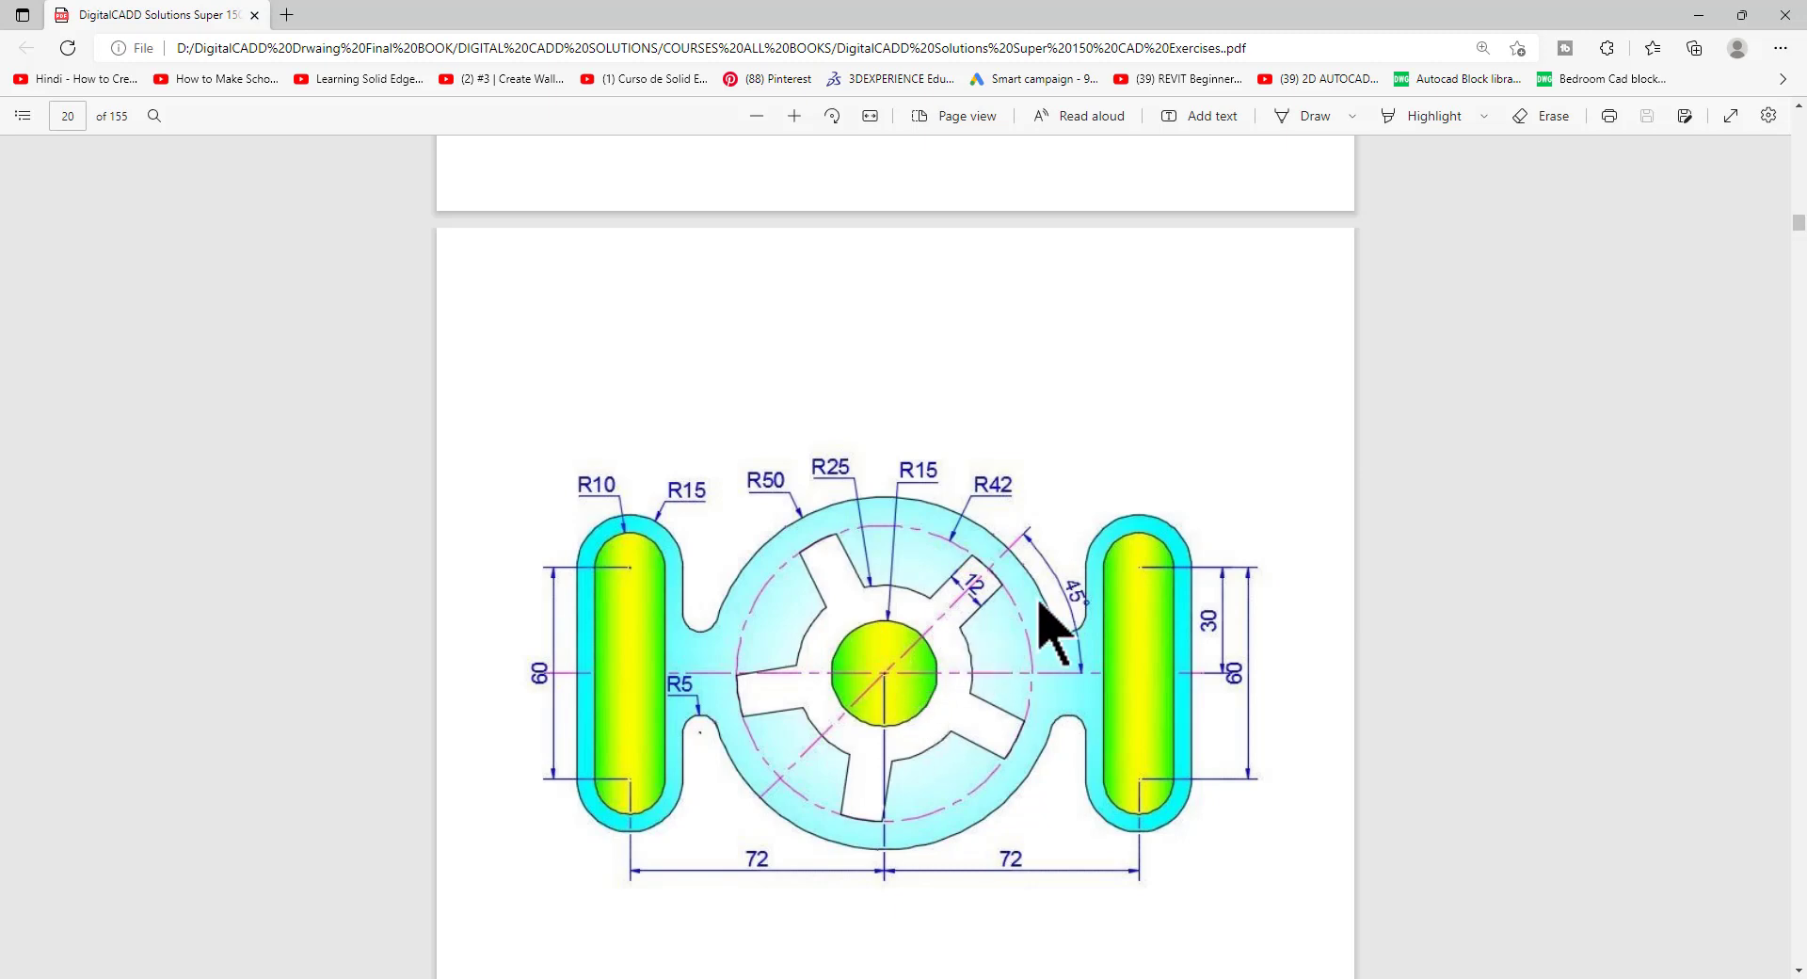
pyautogui.hotkey('alt', 'Tab')
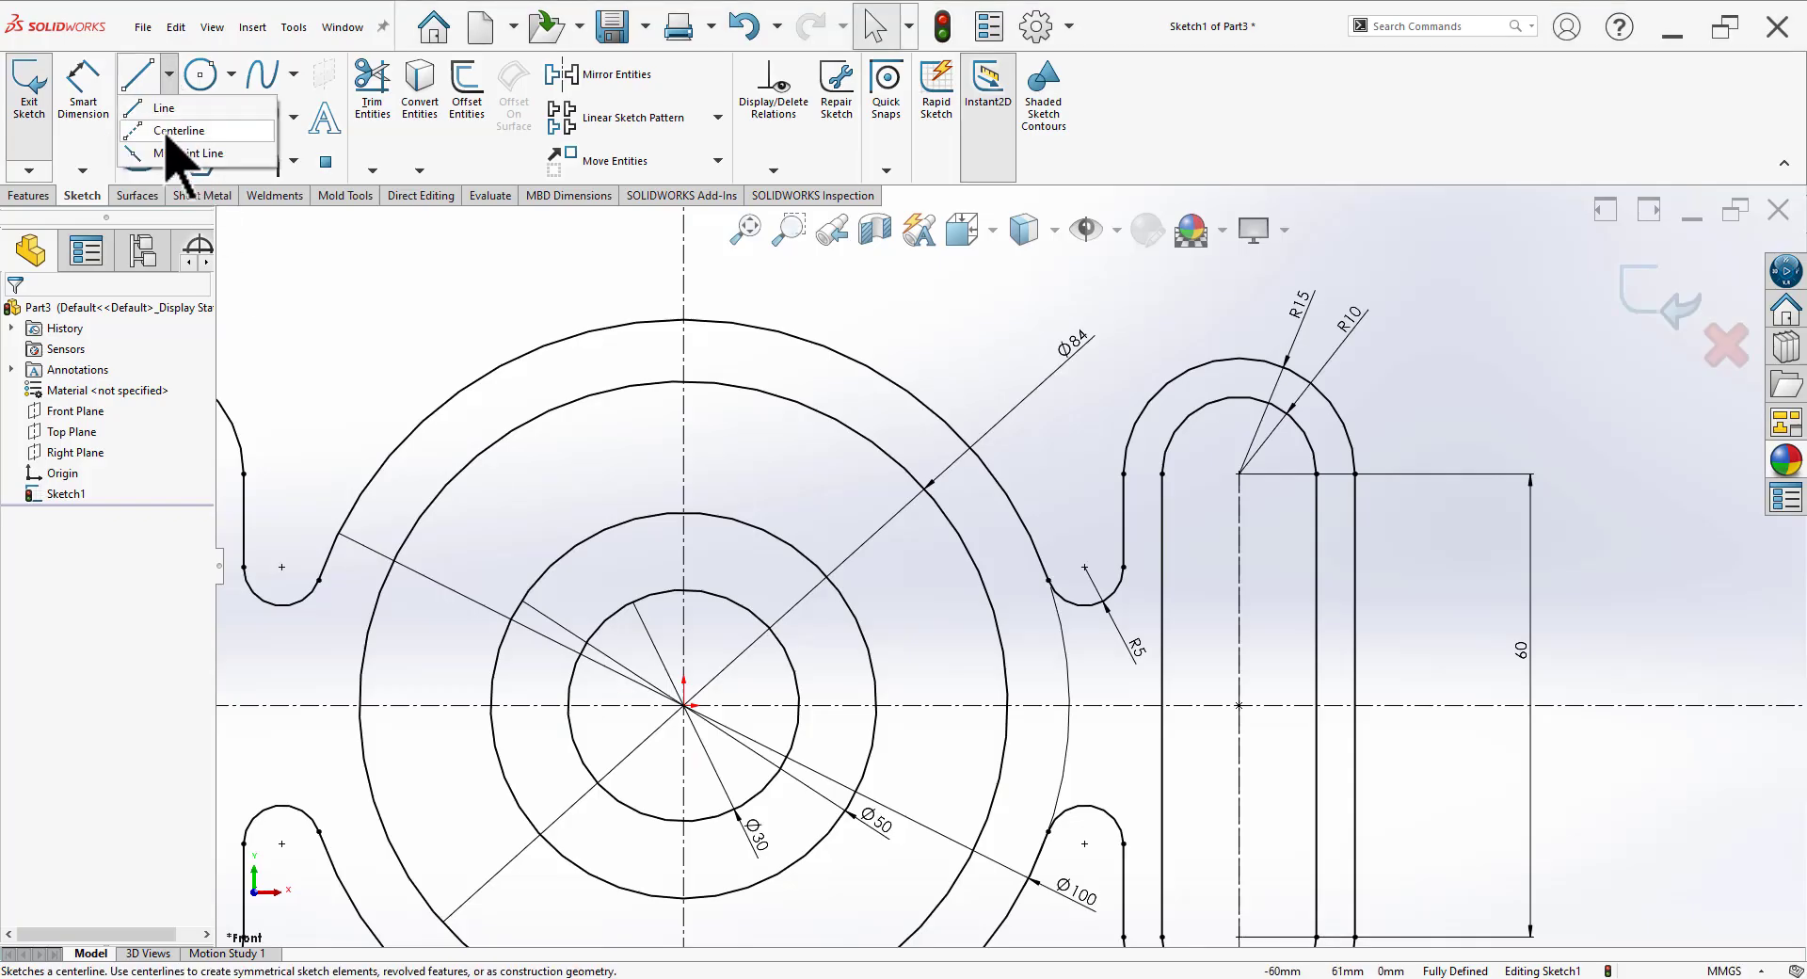
# Step: Draw a centreline from the origin and dimension it 45° to the horizontal centreline
pyautogui.click(684, 706)
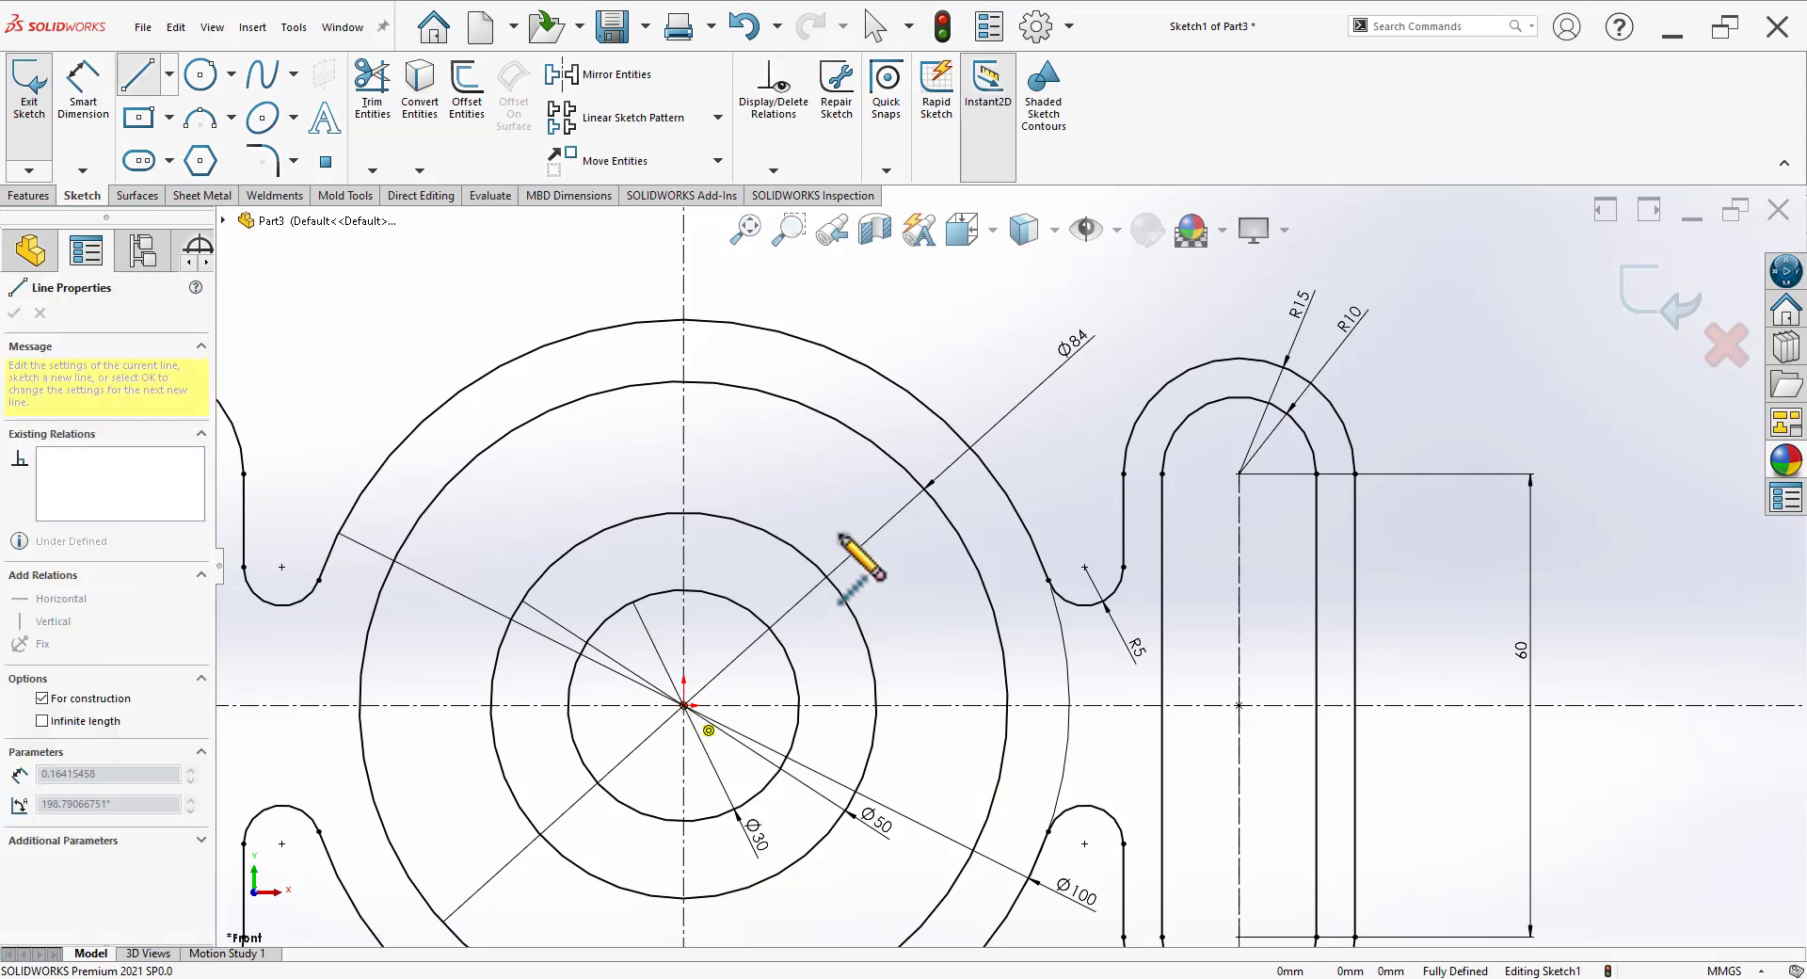
pyautogui.click(888, 457)
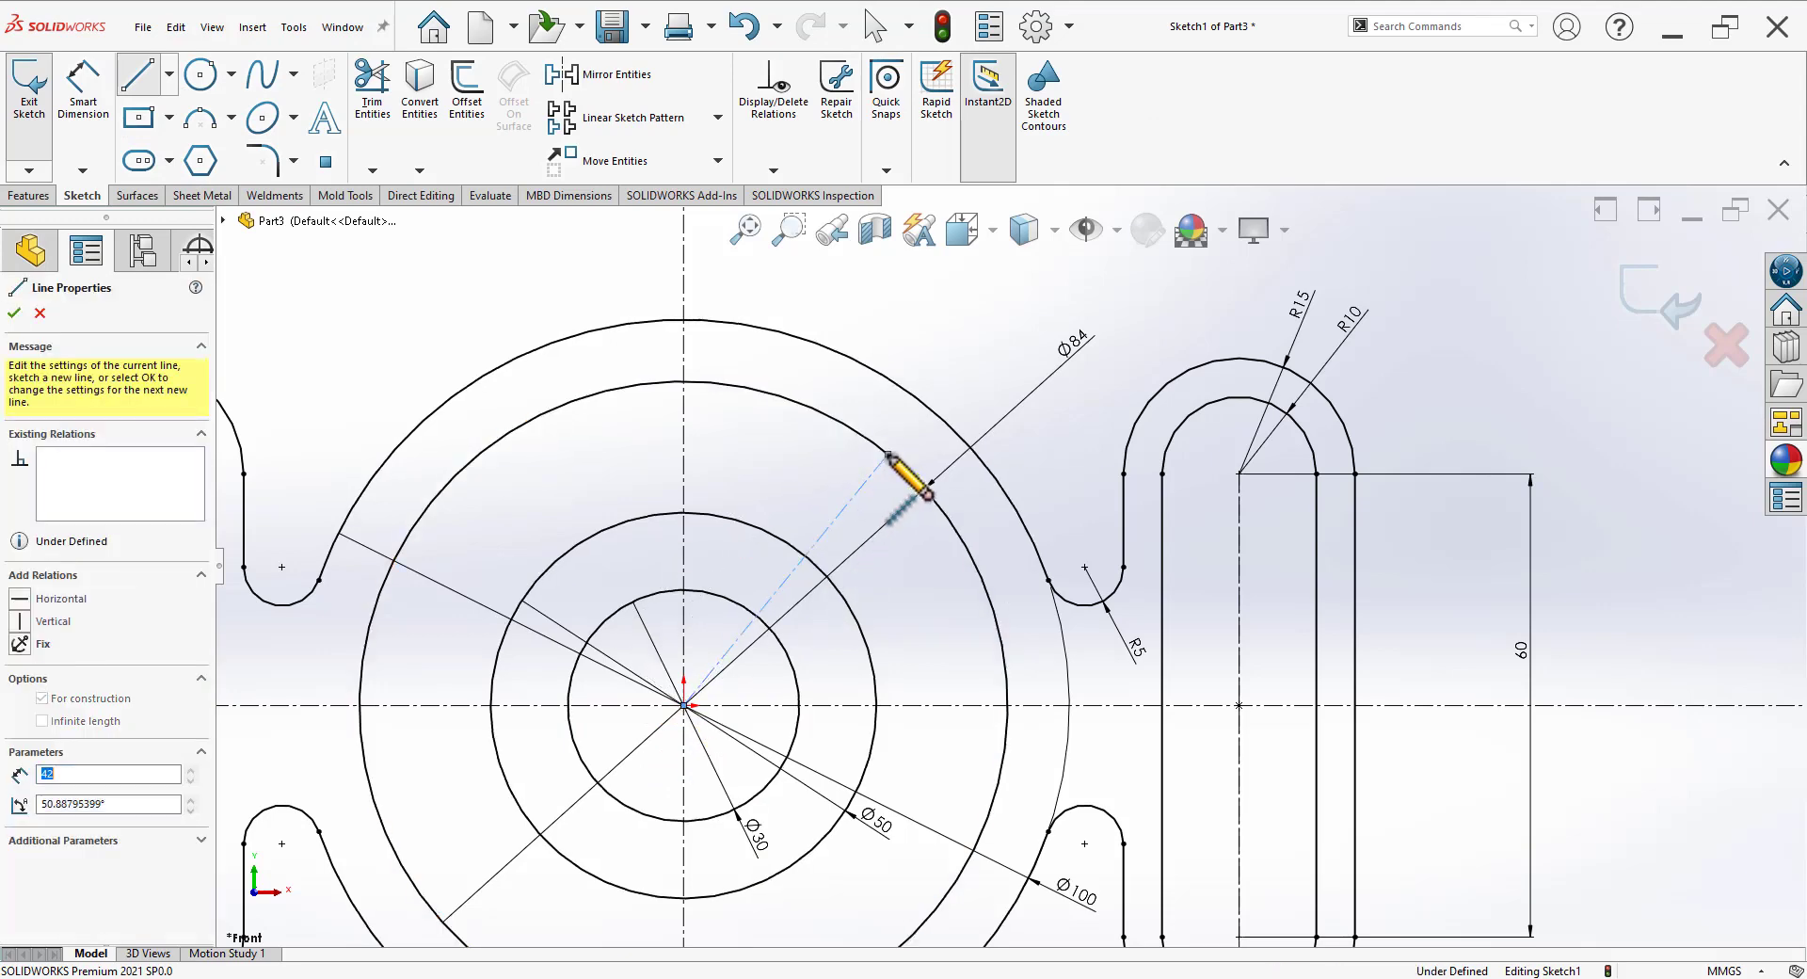
pyautogui.press('Escape')
pyautogui.click(82, 90)
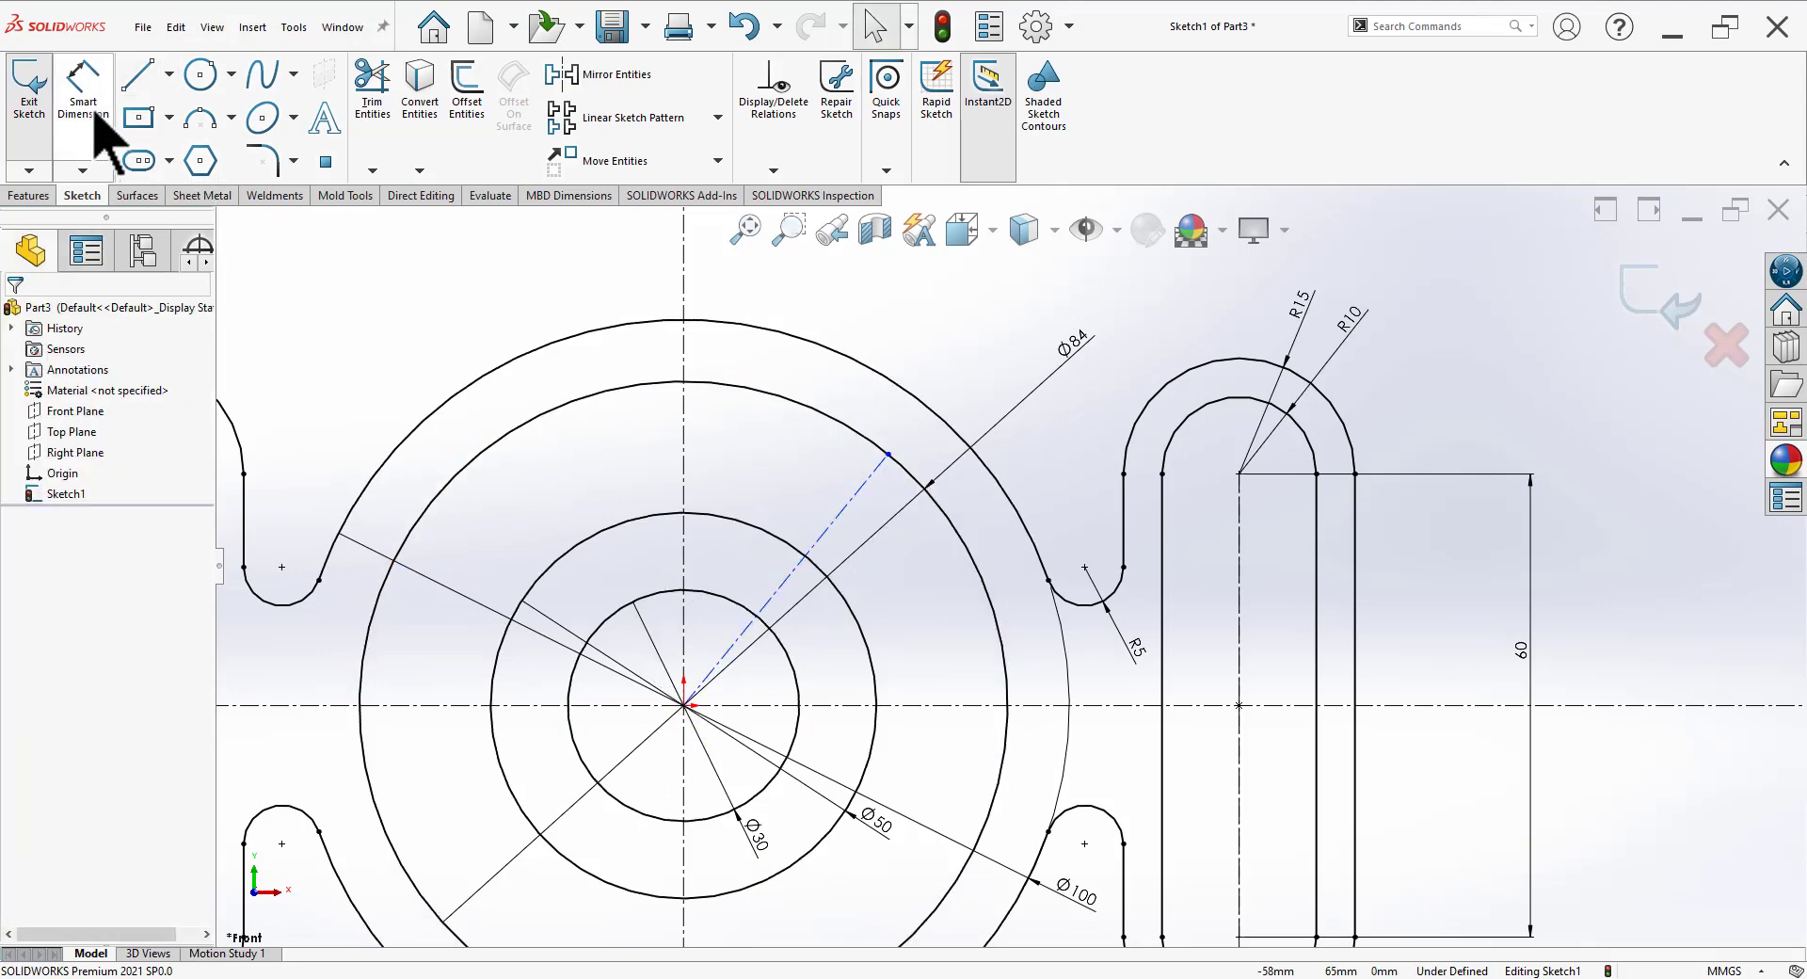
pyautogui.click(841, 516)
pyautogui.click(932, 706)
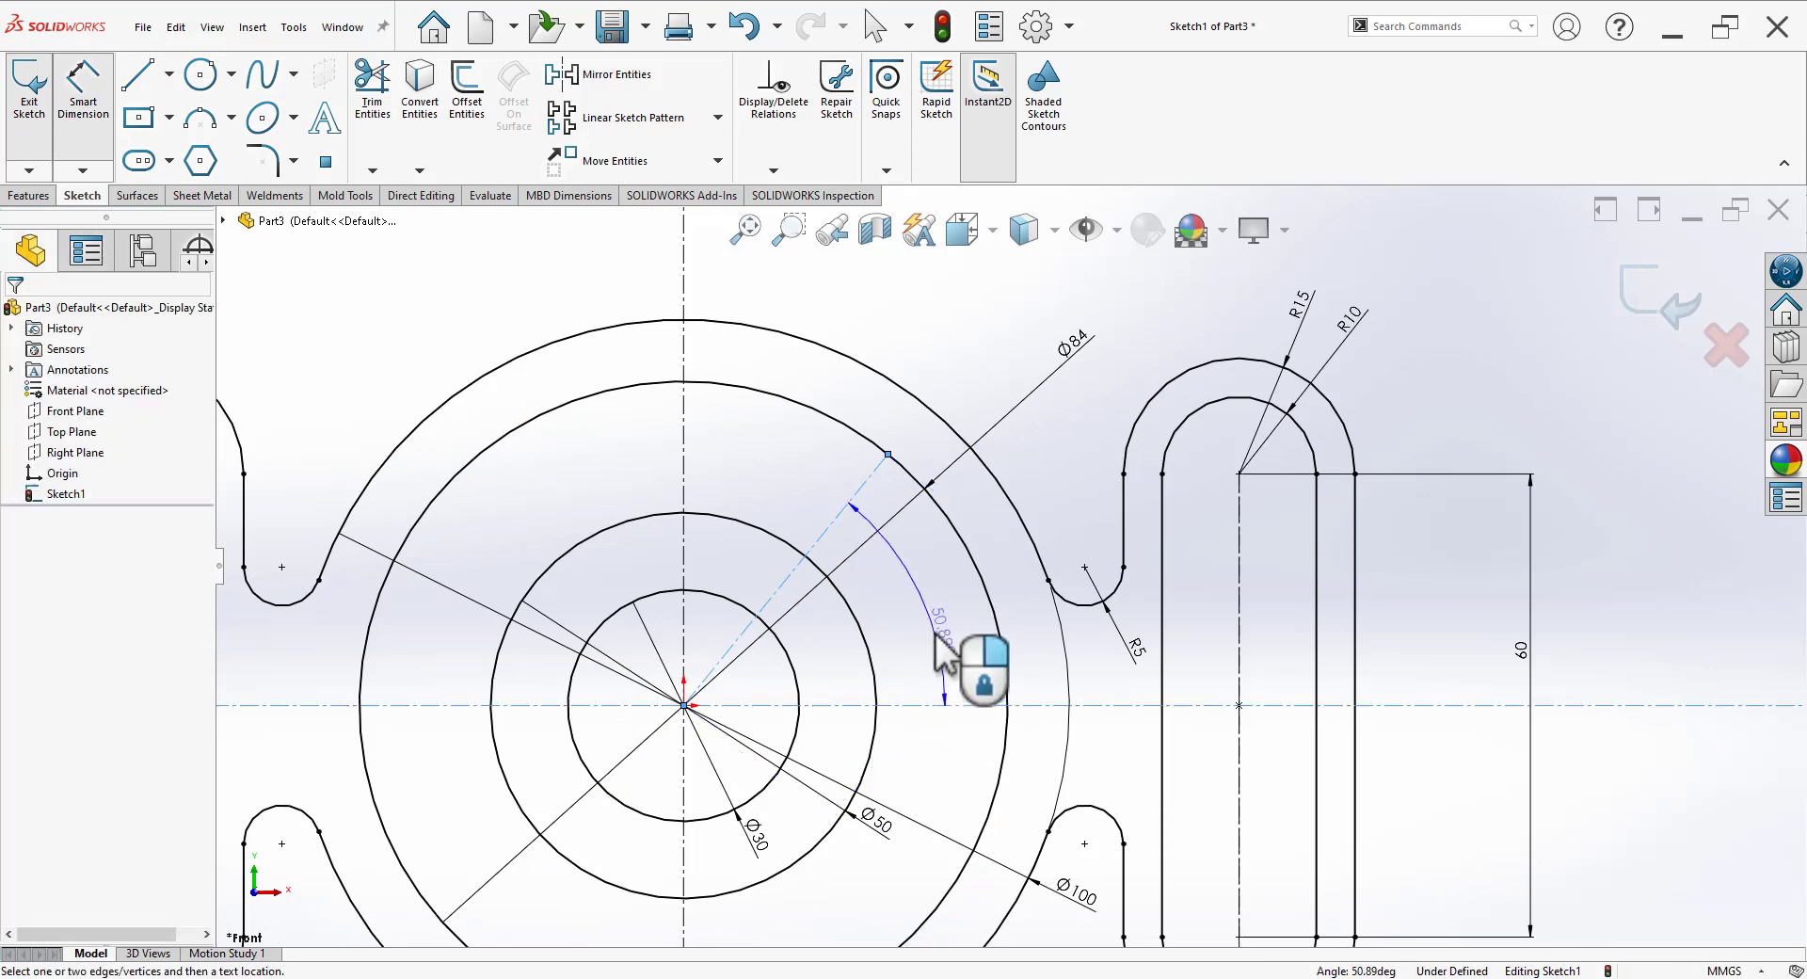
pyautogui.click(936, 635)
pyautogui.write('45')
pyautogui.press('Return')
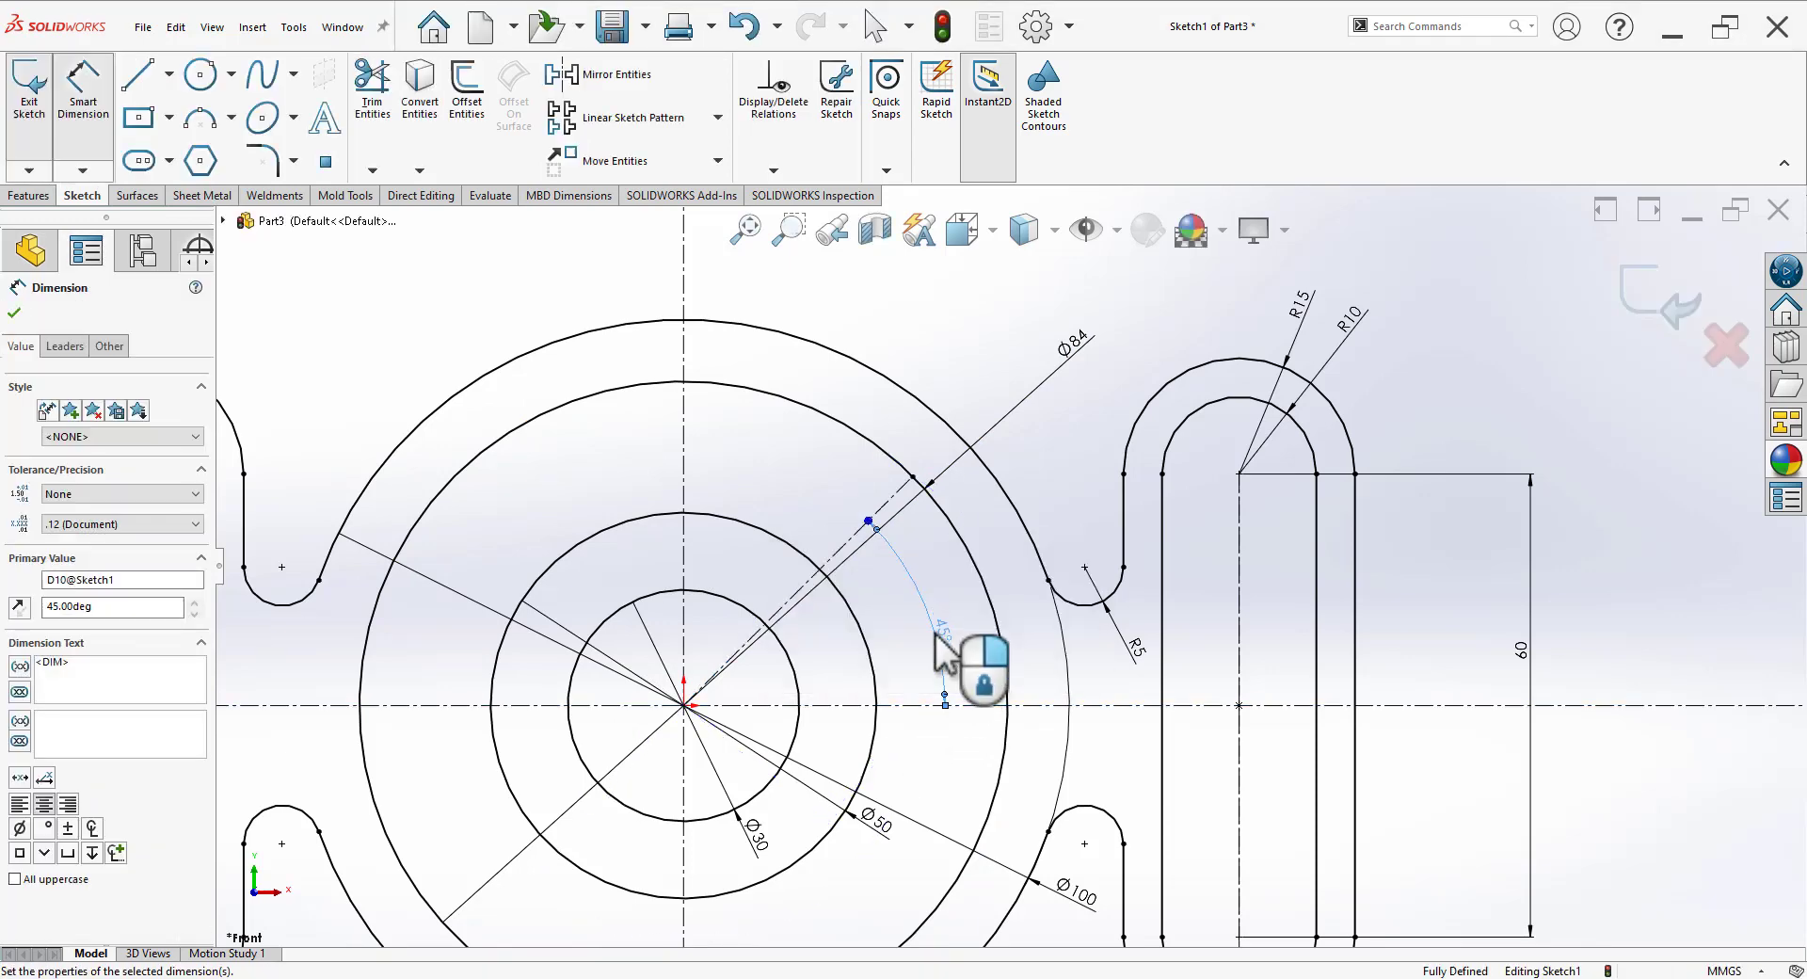
pyautogui.press('Escape')
# Step: Move the Ø84 dimension to the upper left and view the reference drawing
pyautogui.moveTo(1073, 346); pyautogui.dragTo(574, 306)
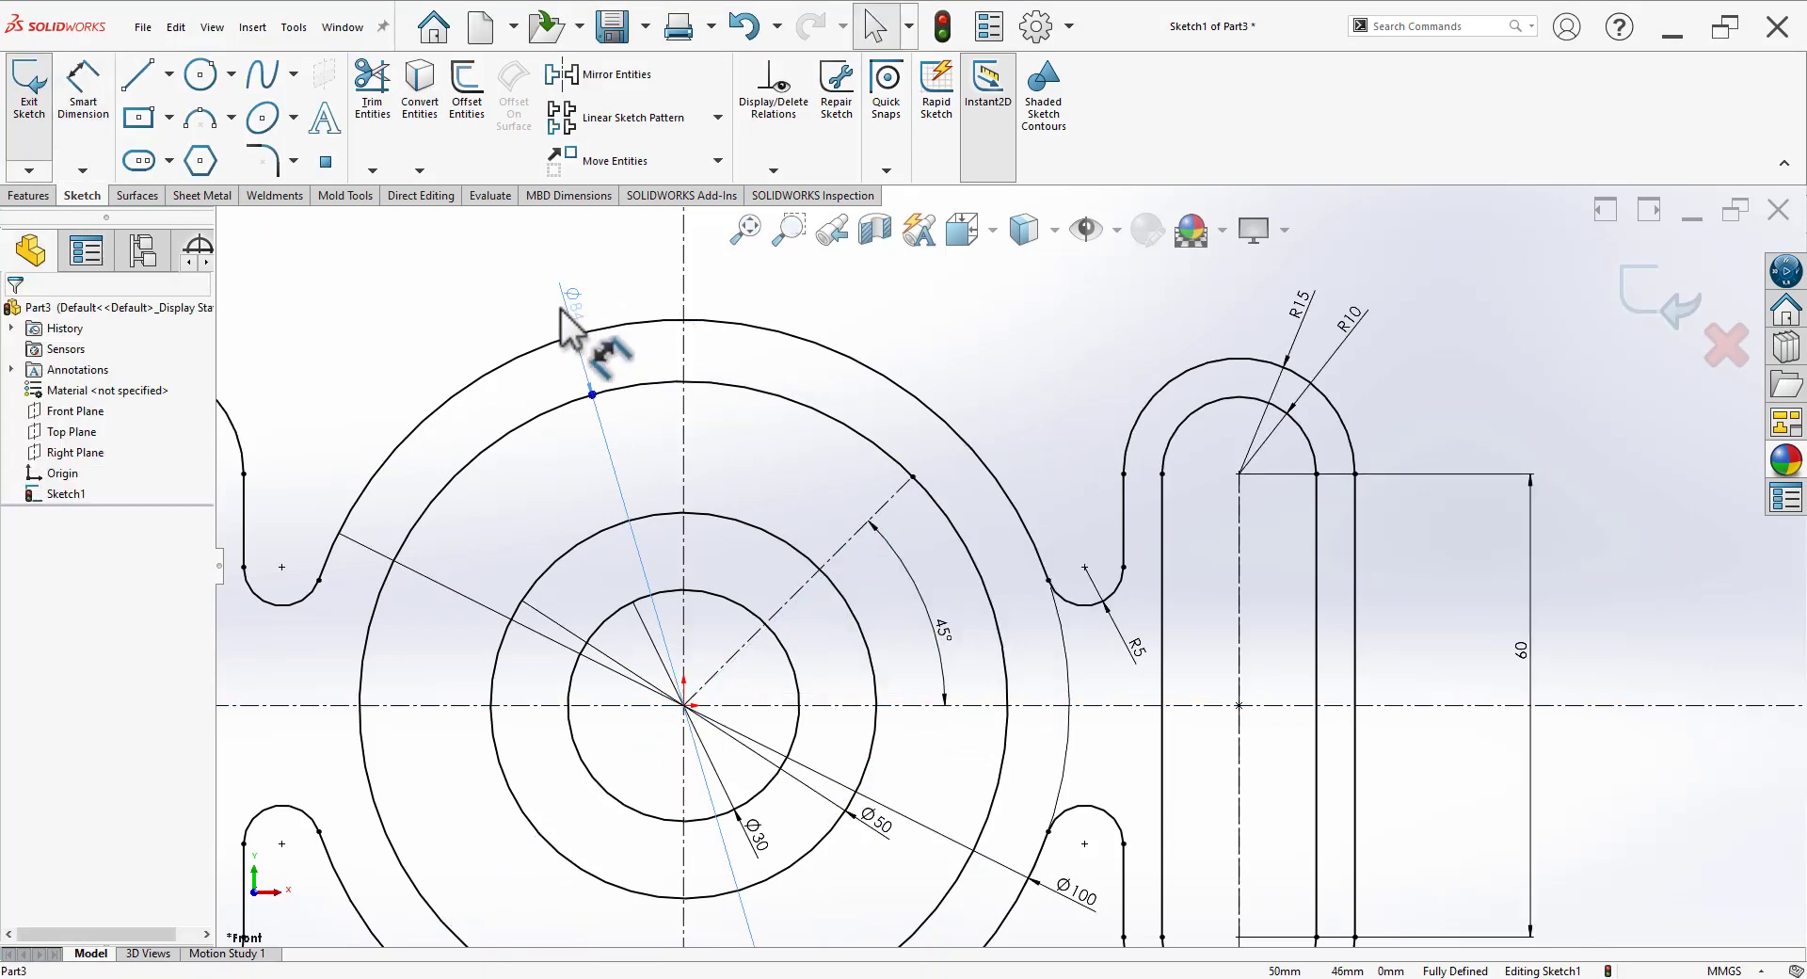
pyautogui.click(1021, 476)
pyautogui.scroll(-2, 1021, 477)
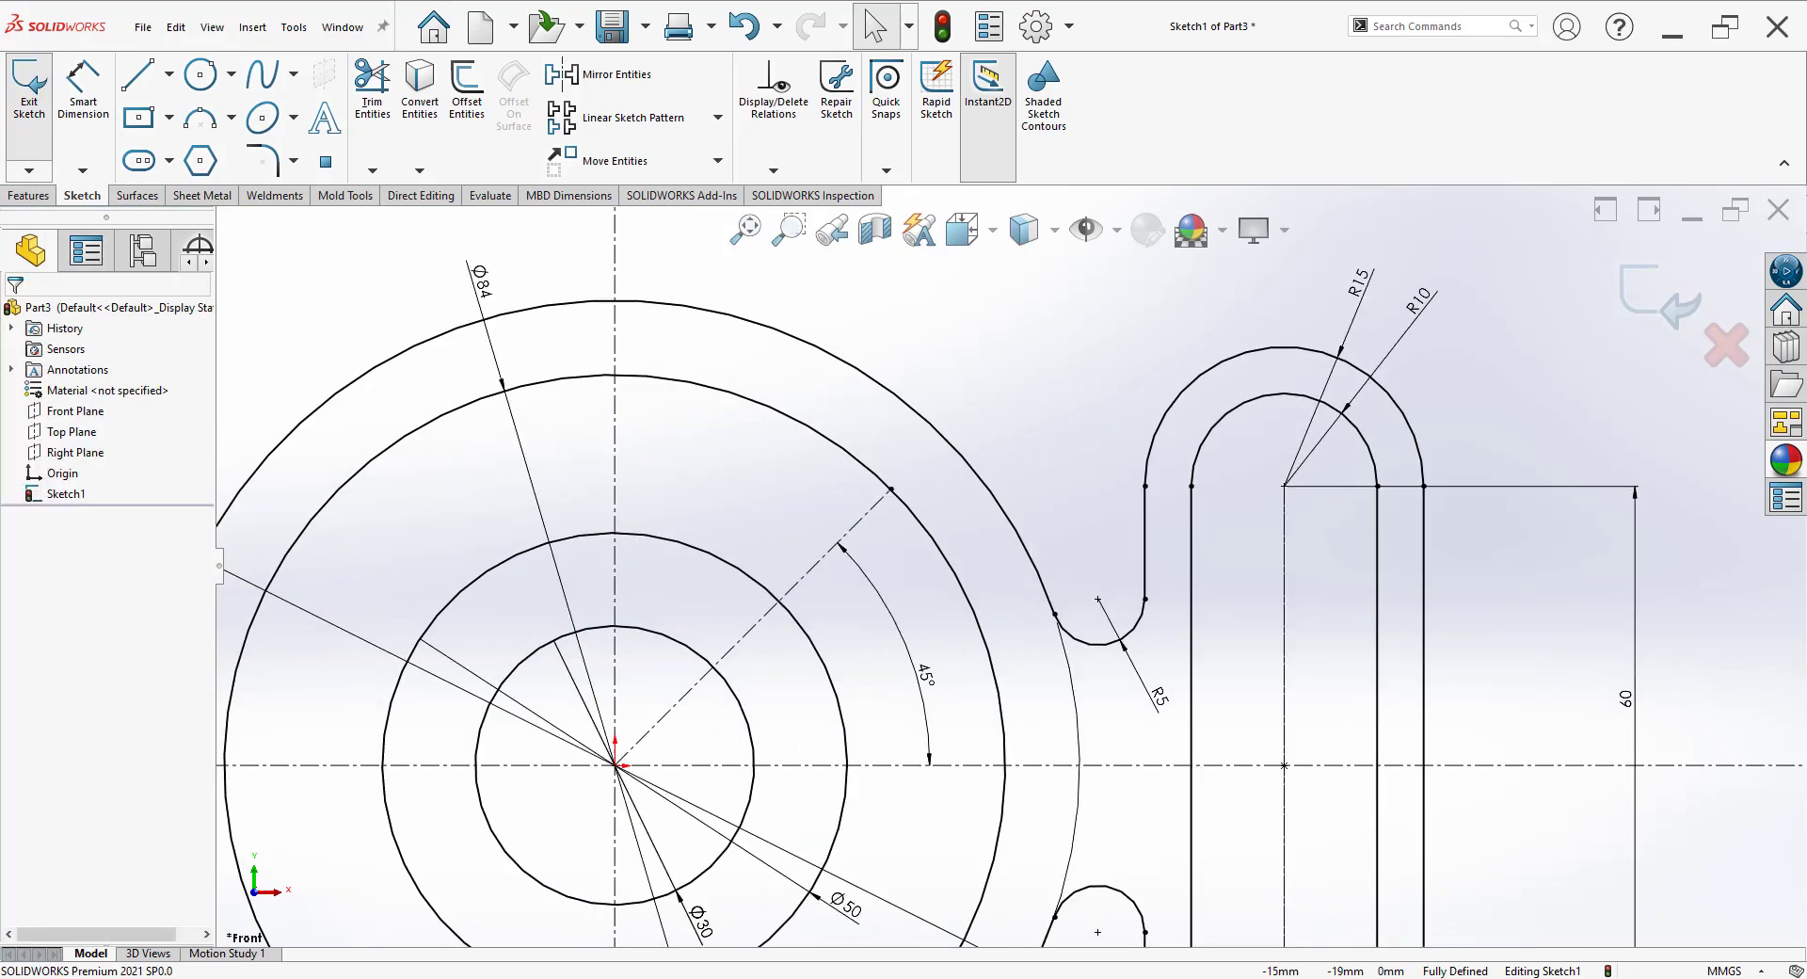
pyautogui.hotkey('alt', 'Tab')
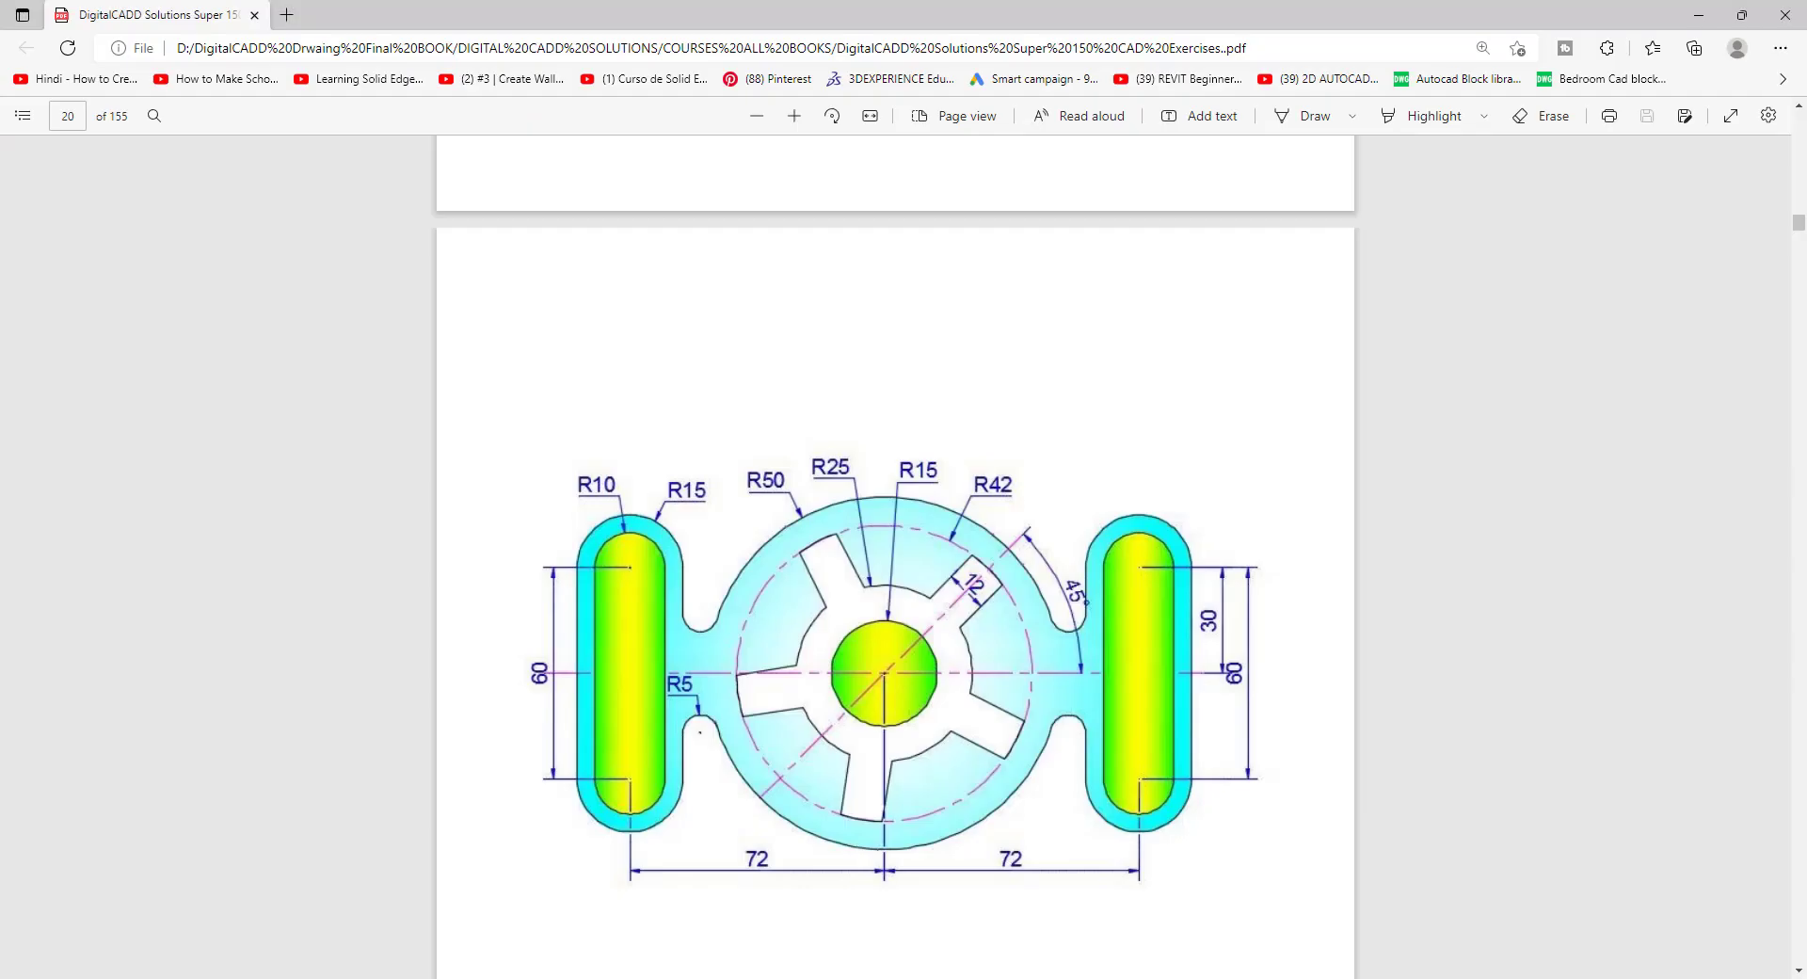
# Step: Draw a vertical line from the horizontal axis, then delete it as stray
pyautogui.hotkey('alt', 'Tab')
pyautogui.scroll(-2, 1008, 516)
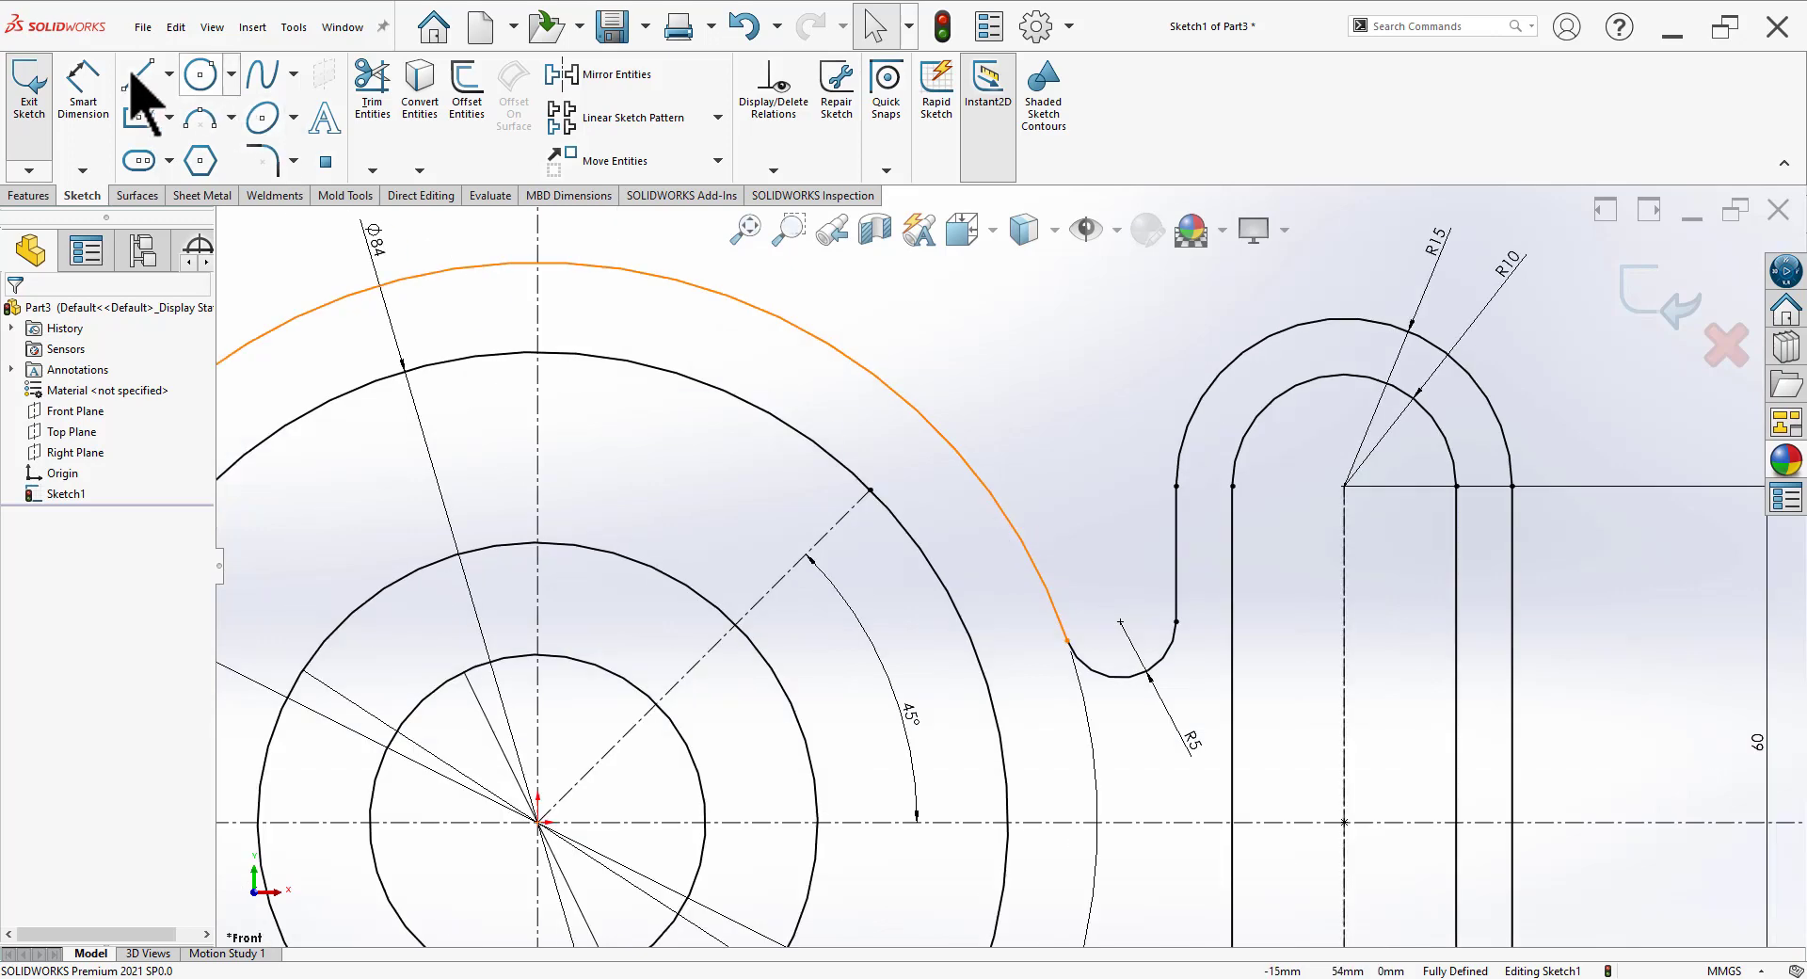
pyautogui.press('l')
pyautogui.click(818, 822)
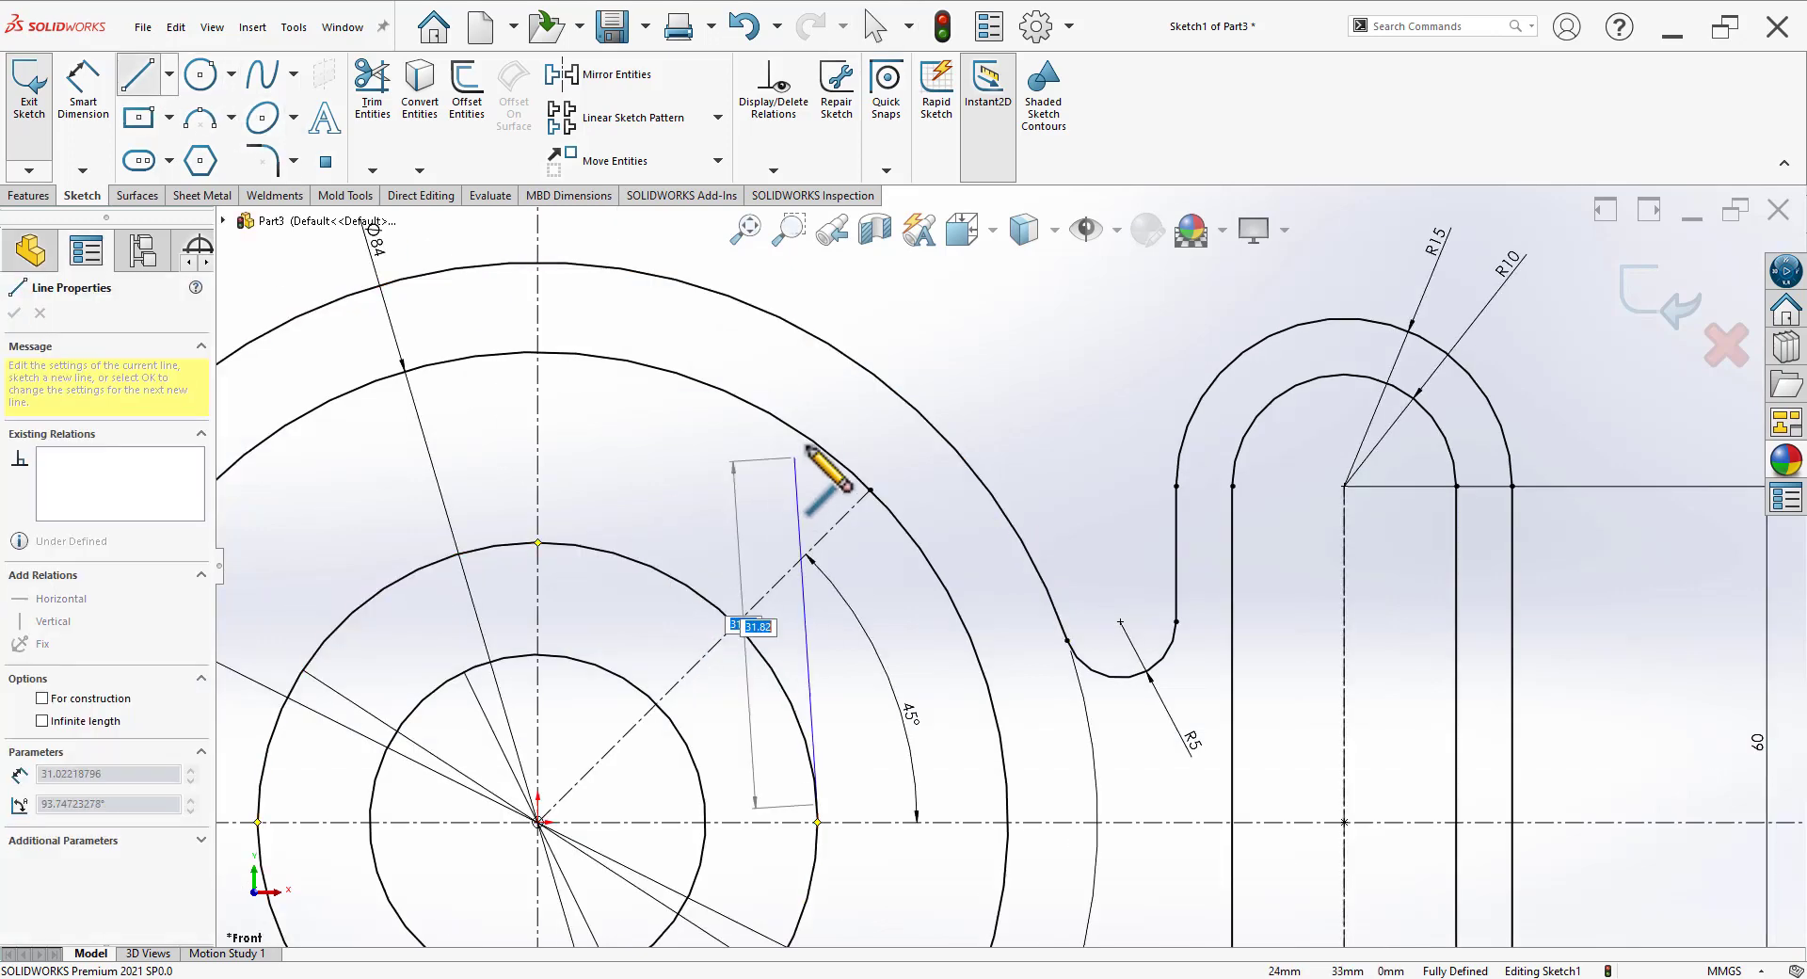
pyautogui.click(828, 544)
pyautogui.press('Escape')
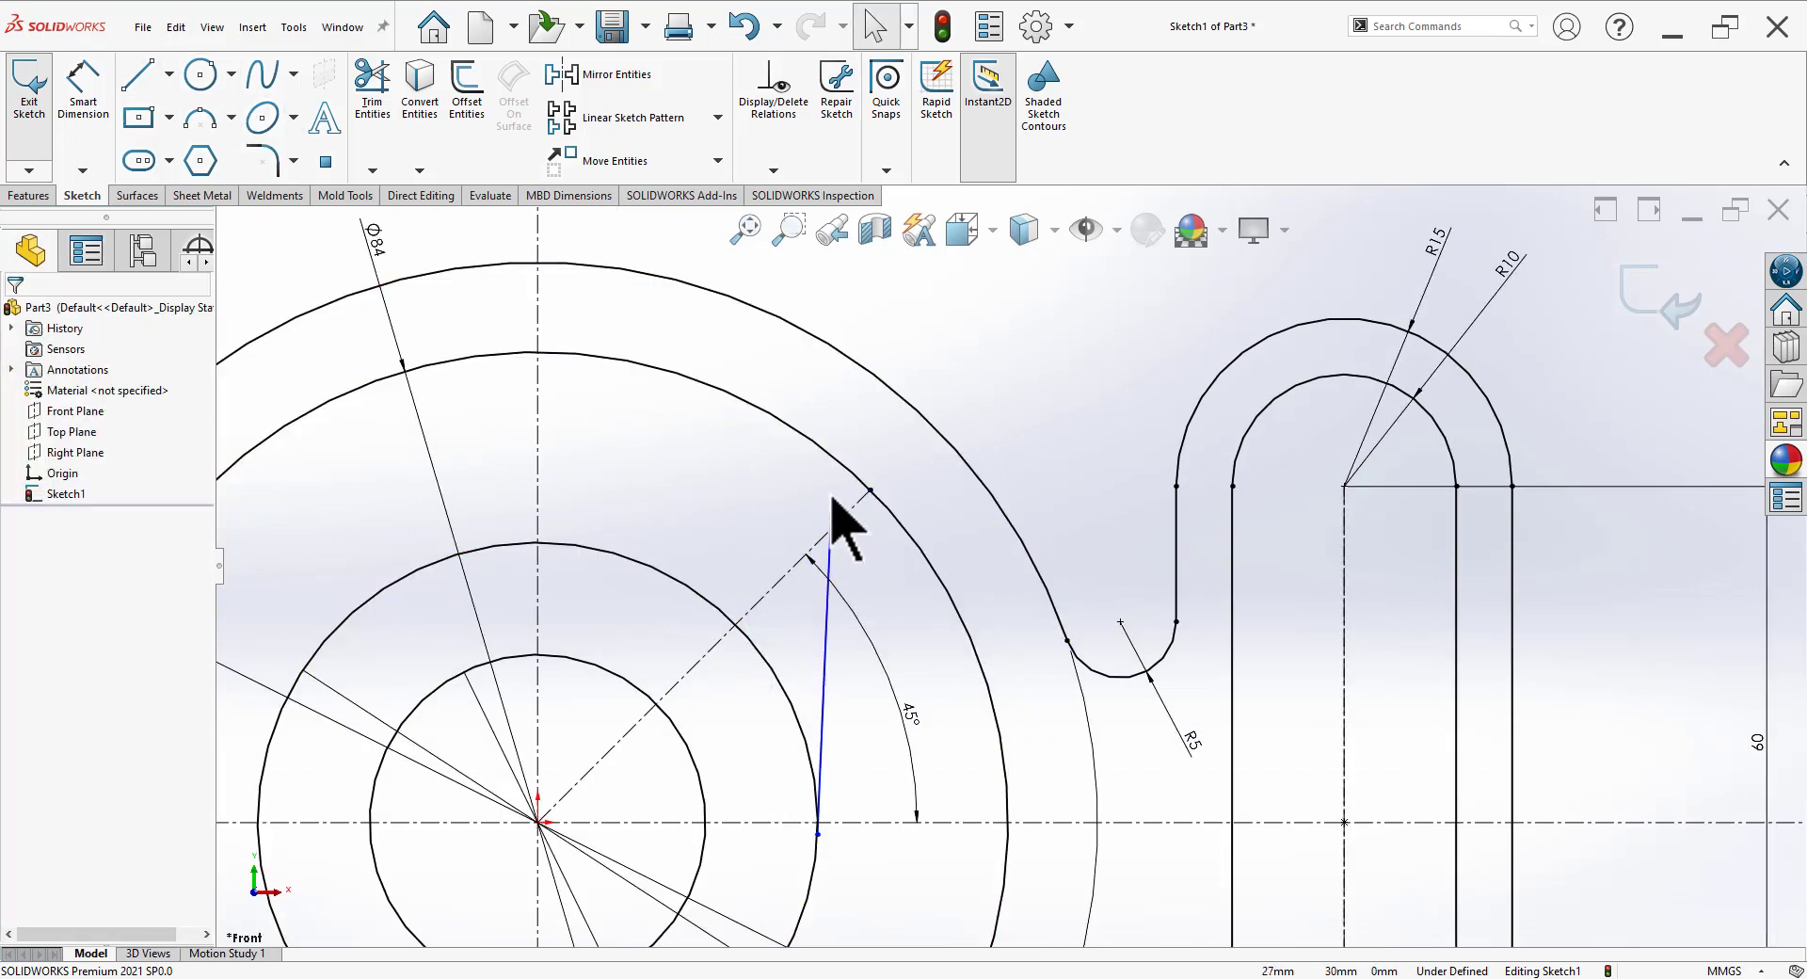
pyautogui.click(825, 643)
pyautogui.press('Delete')
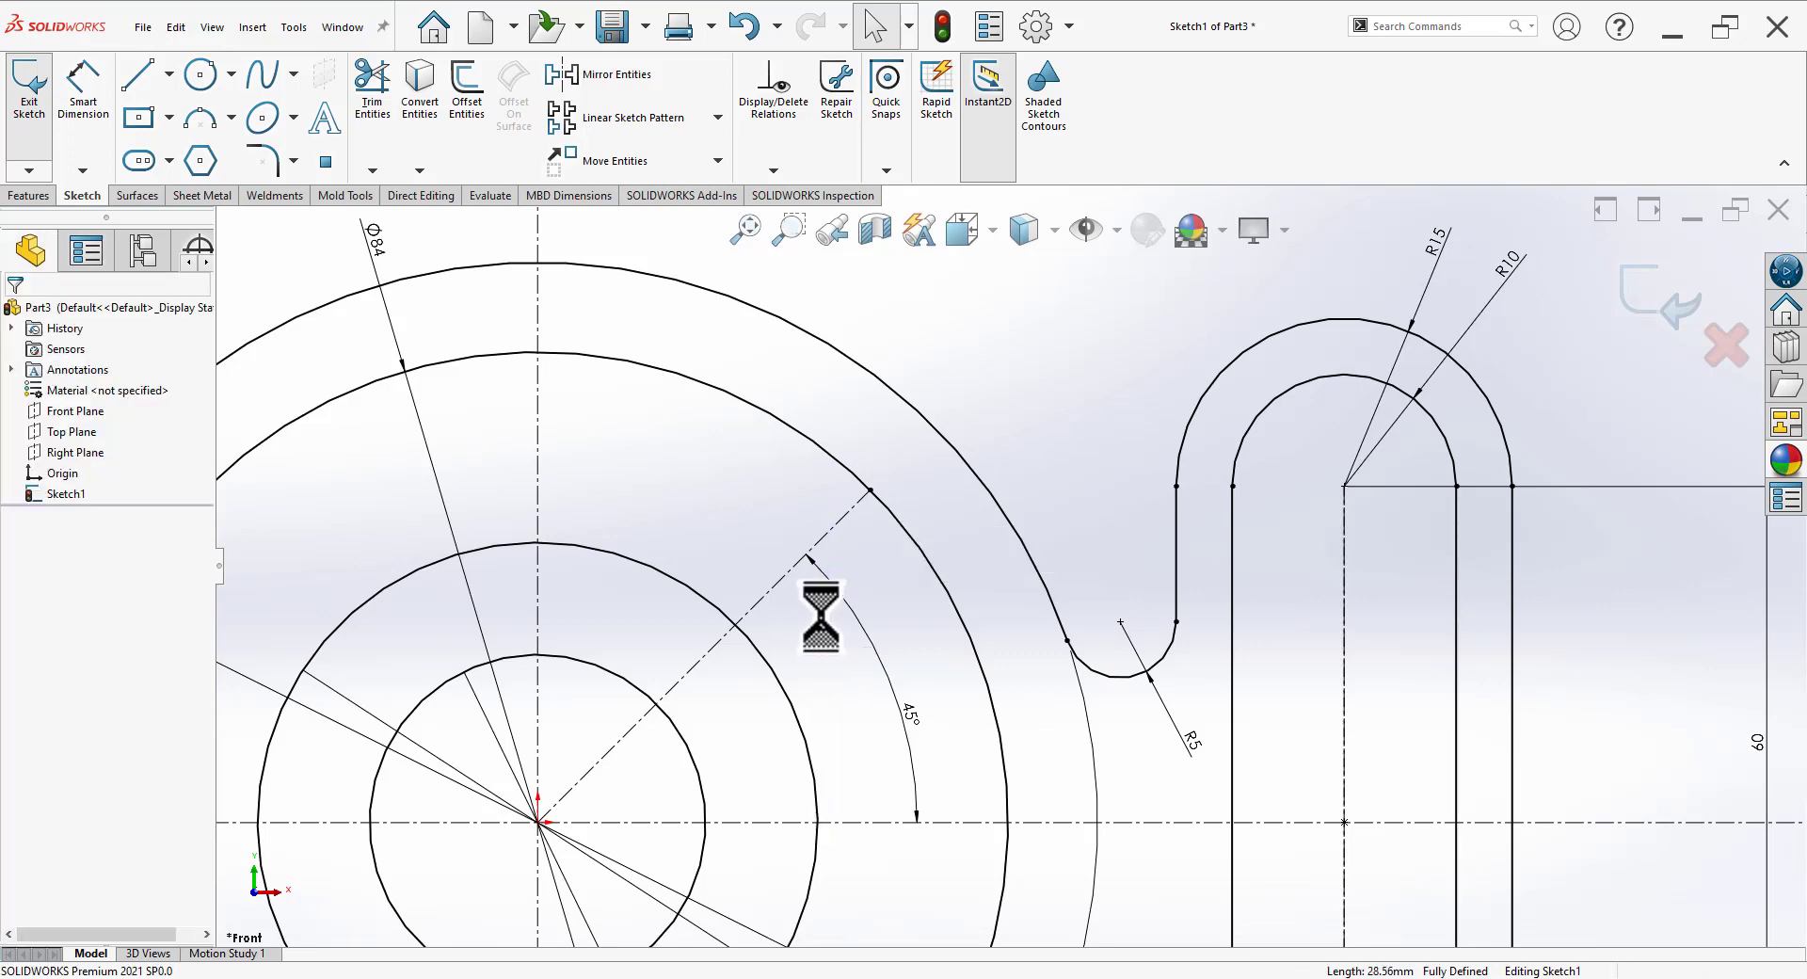
# Step: Draw a spoke line parallel to the 45° centreline after checking the reference
pyautogui.press('l')
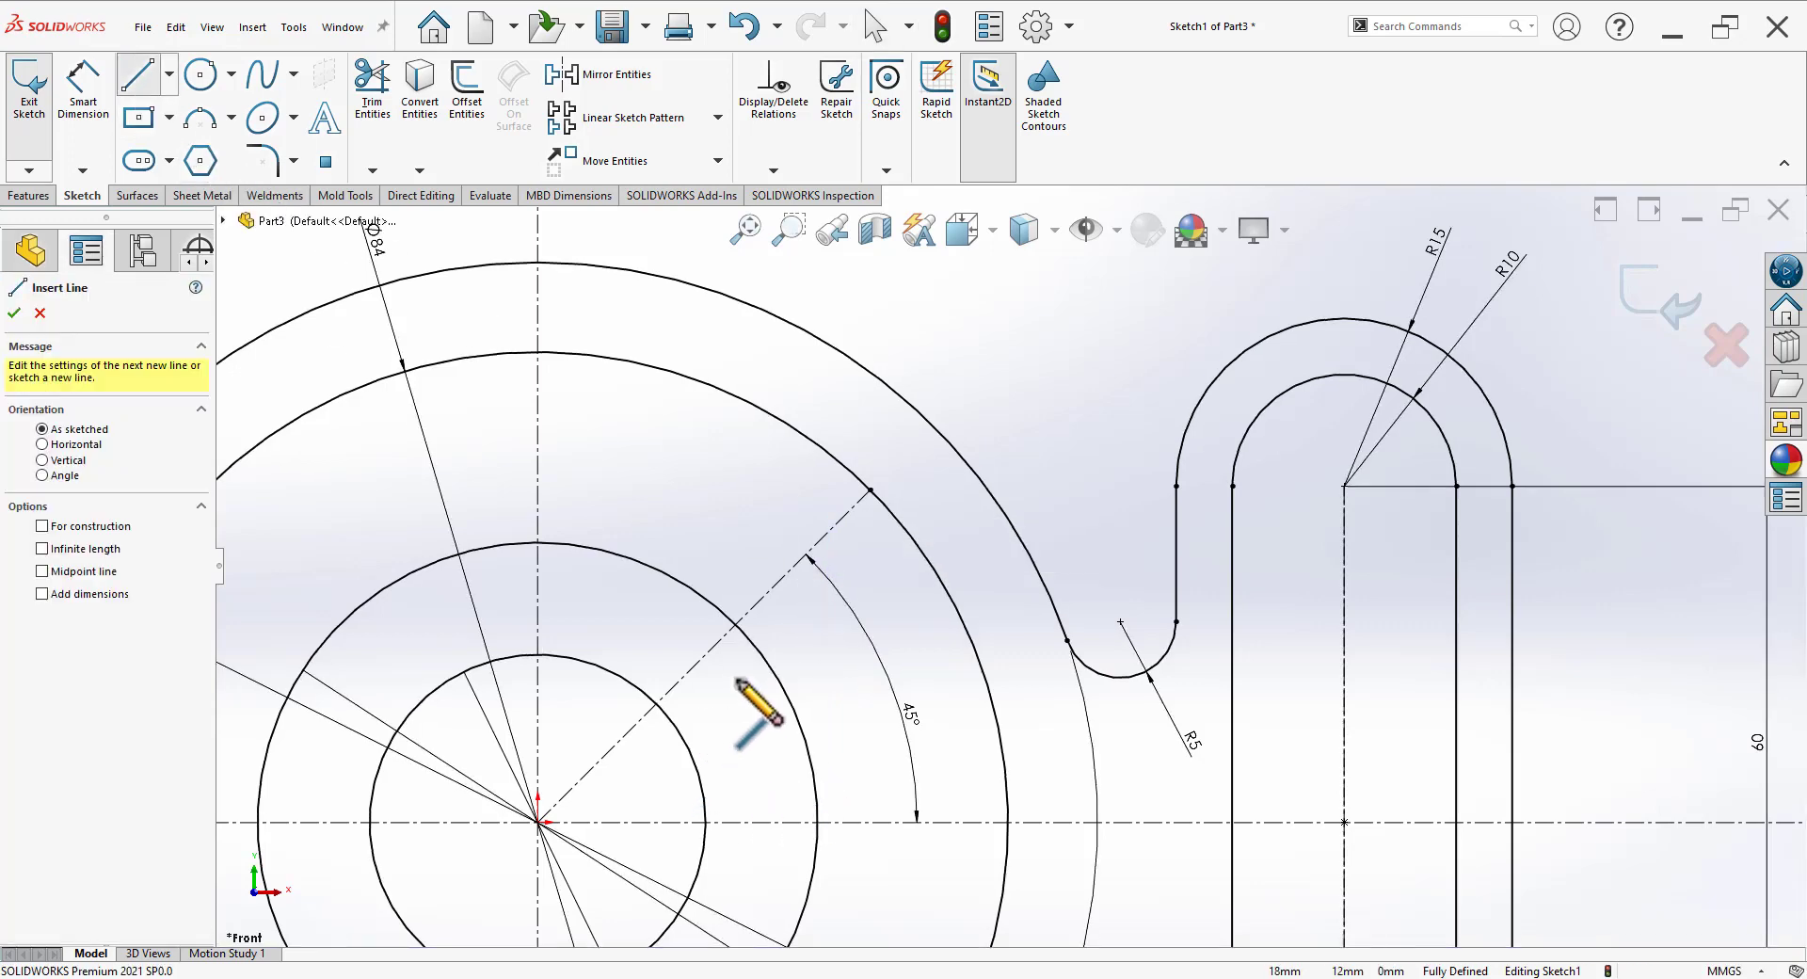
pyautogui.hotkey('alt', 'Tab')
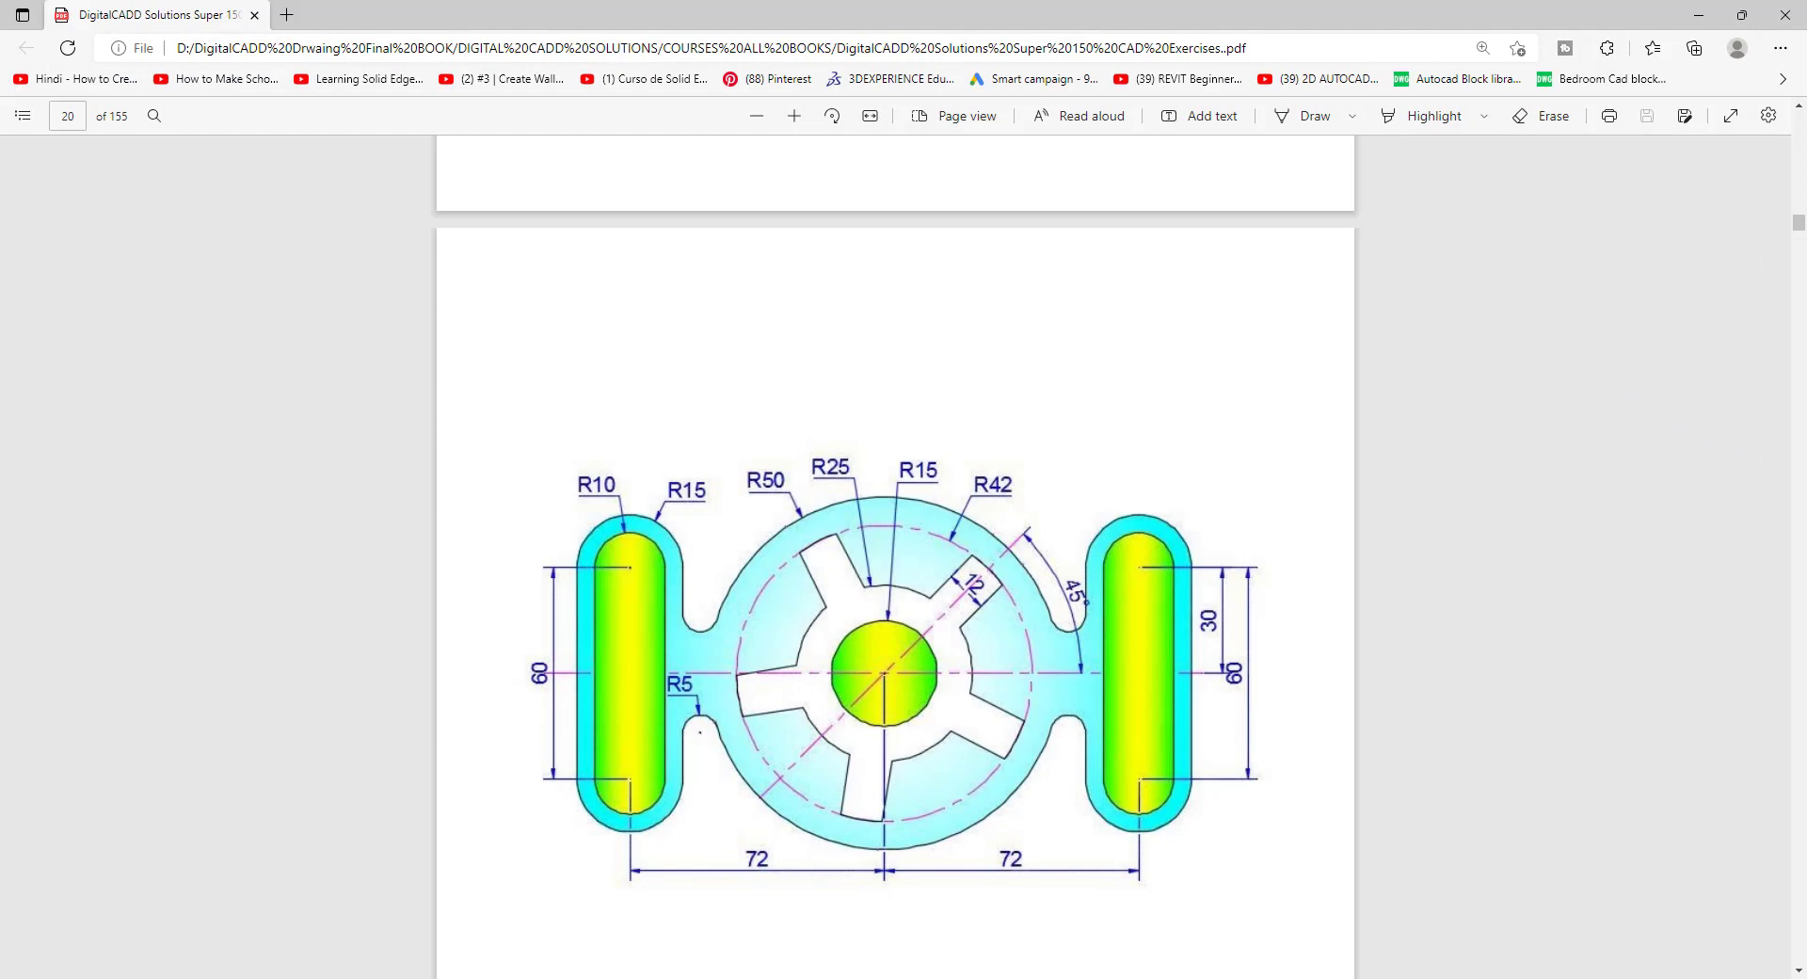
pyautogui.hotkey('alt', 'Tab')
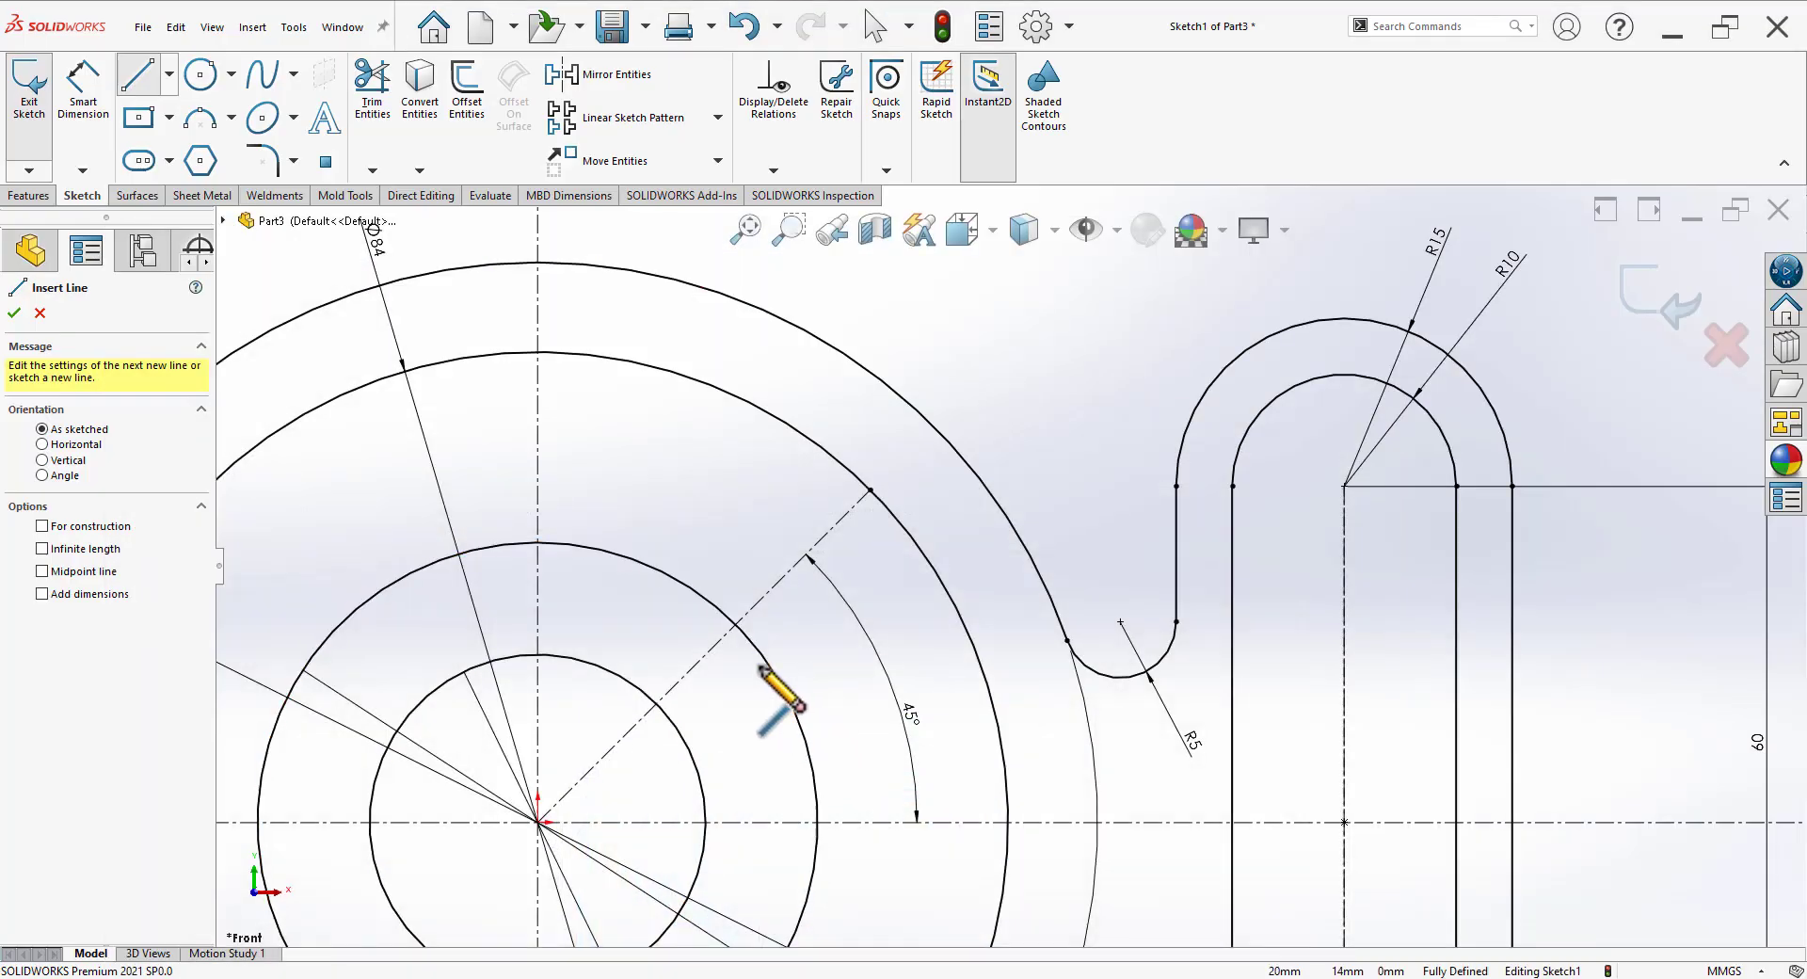
pyautogui.click(747, 670)
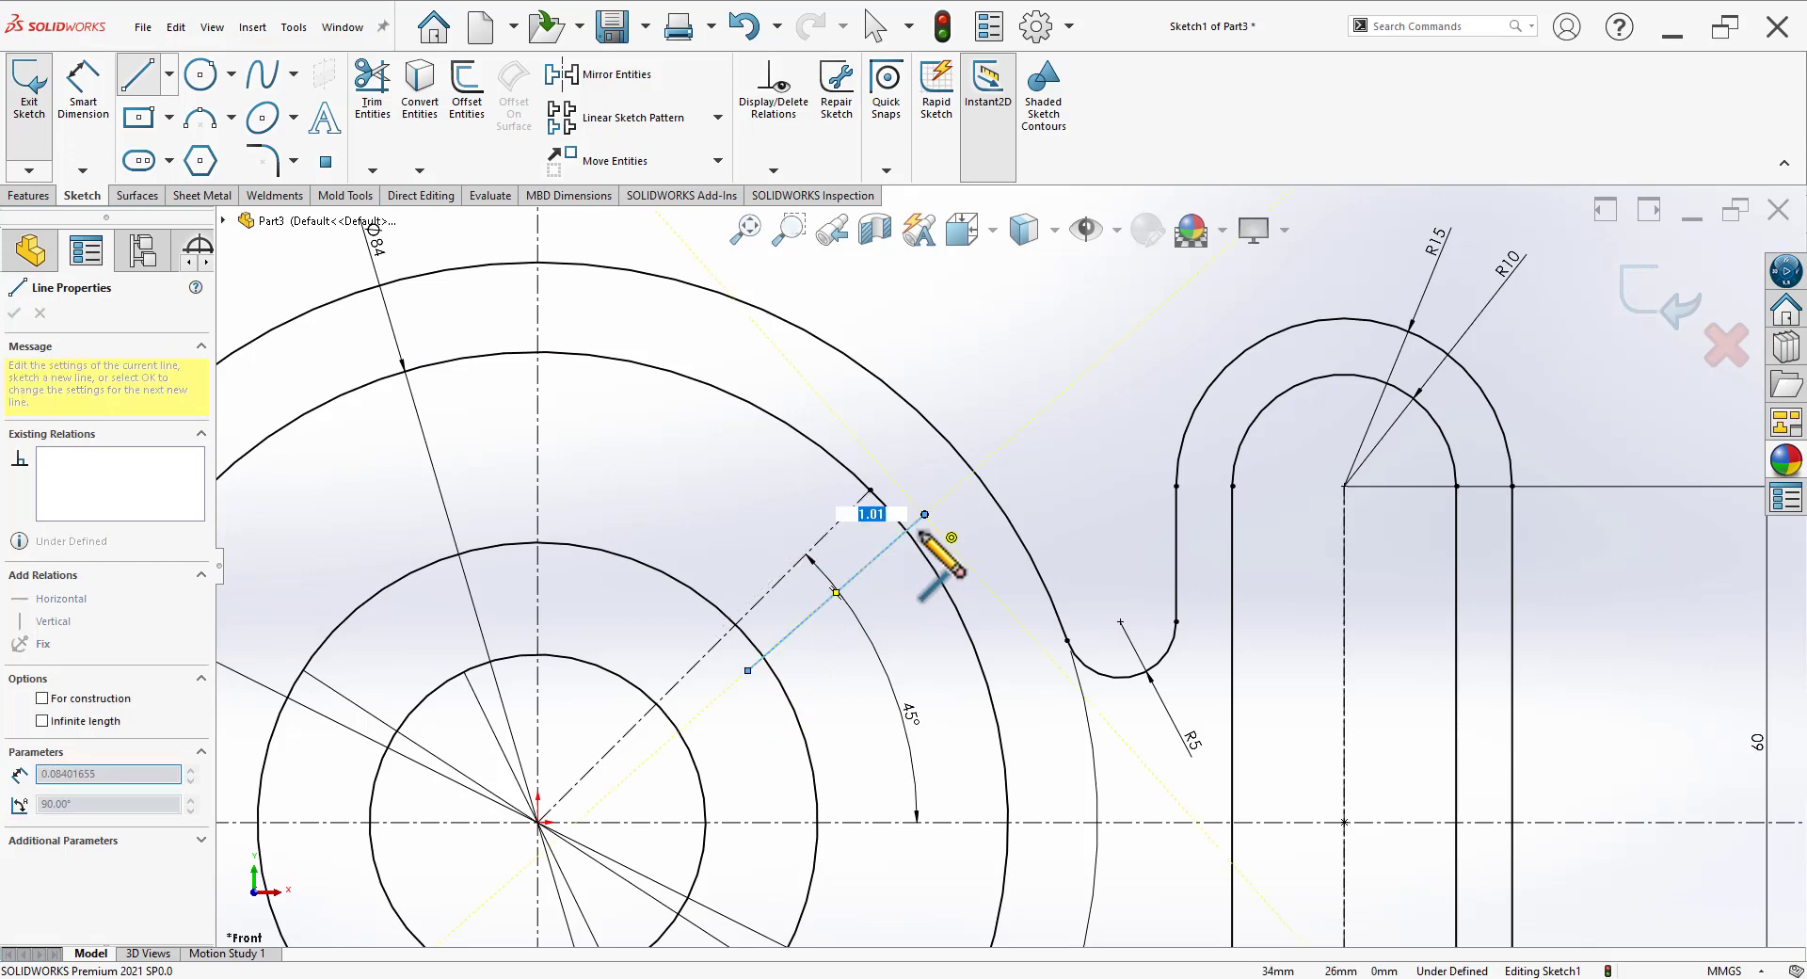
pyautogui.click(925, 515)
pyautogui.press('Escape')
# Step: Mirror the spoke line about the 45° centreline to create its parallel partner
pyautogui.click(895, 546)
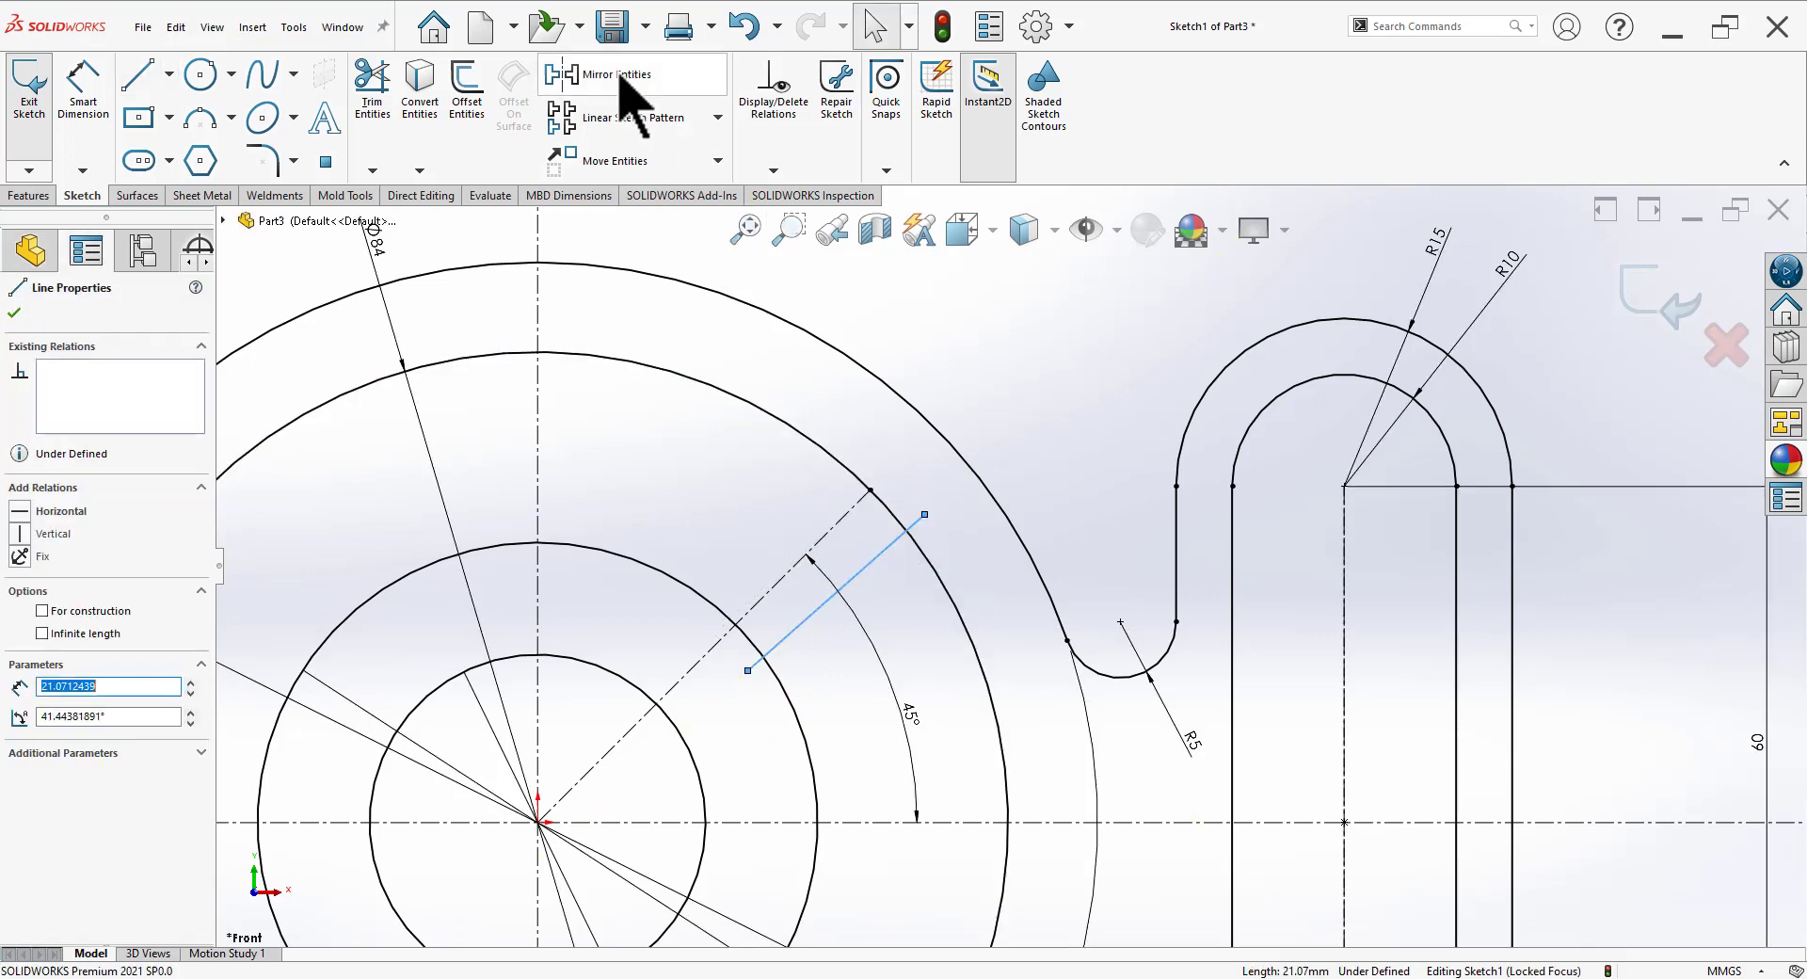
pyautogui.click(602, 75)
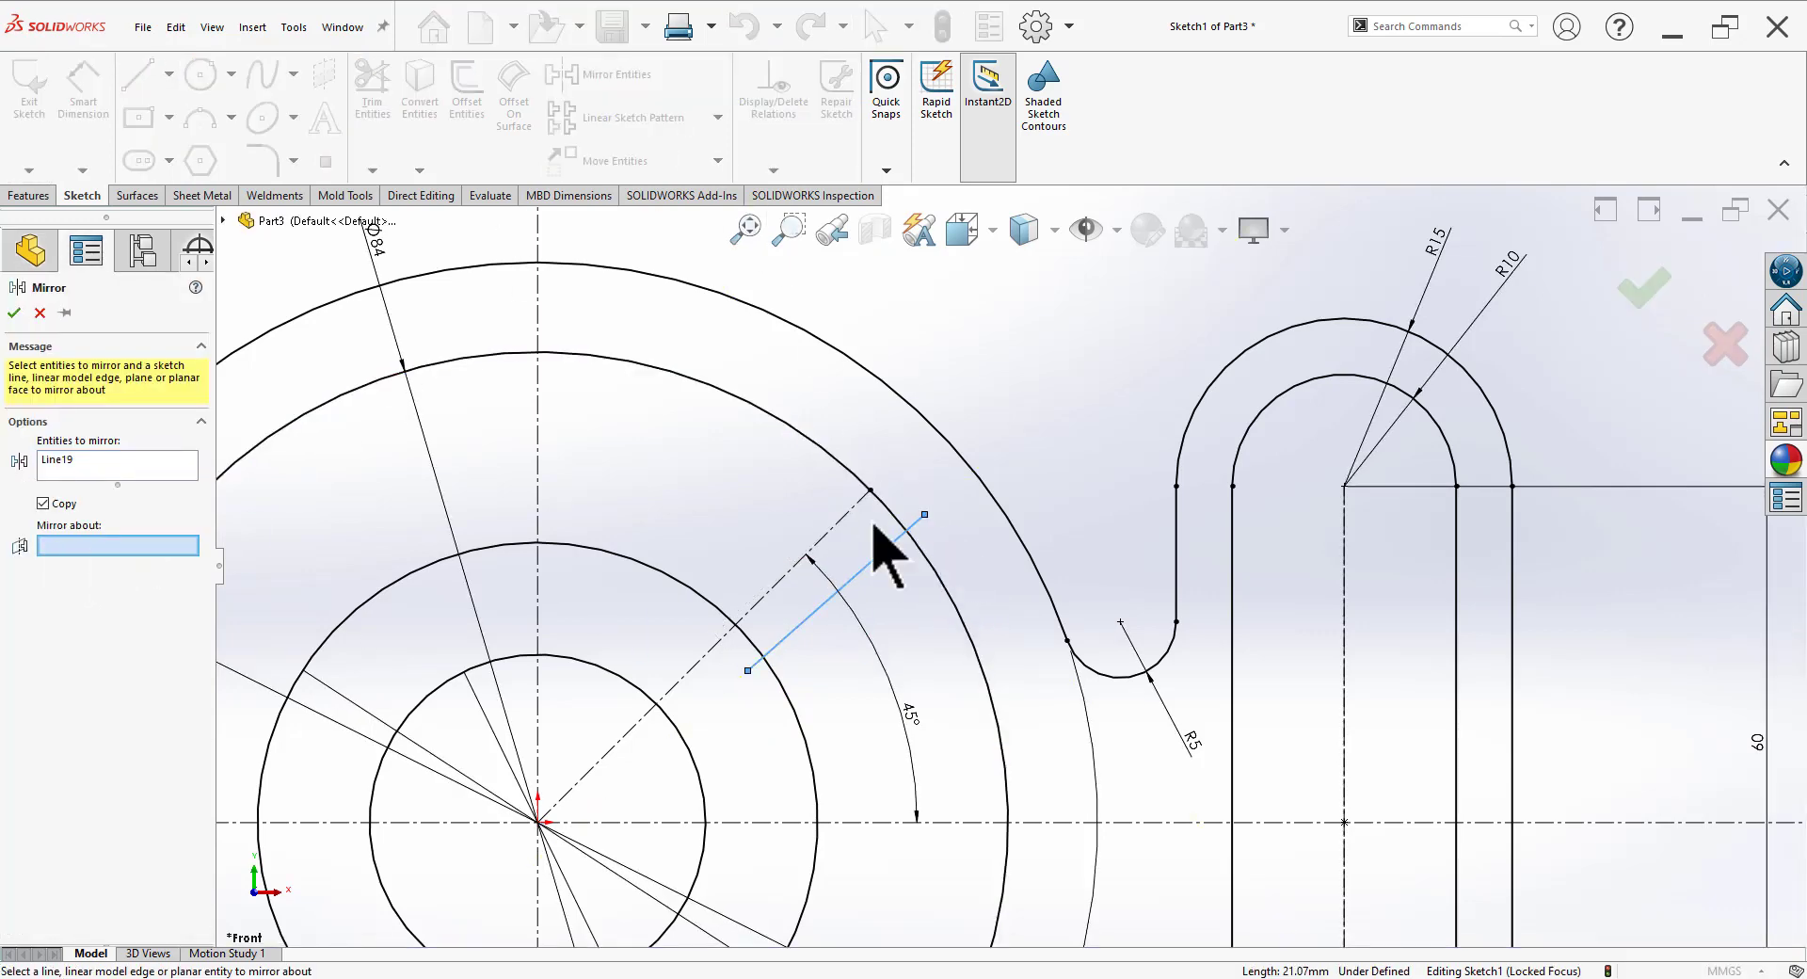
pyautogui.click(840, 520)
pyautogui.click(14, 313)
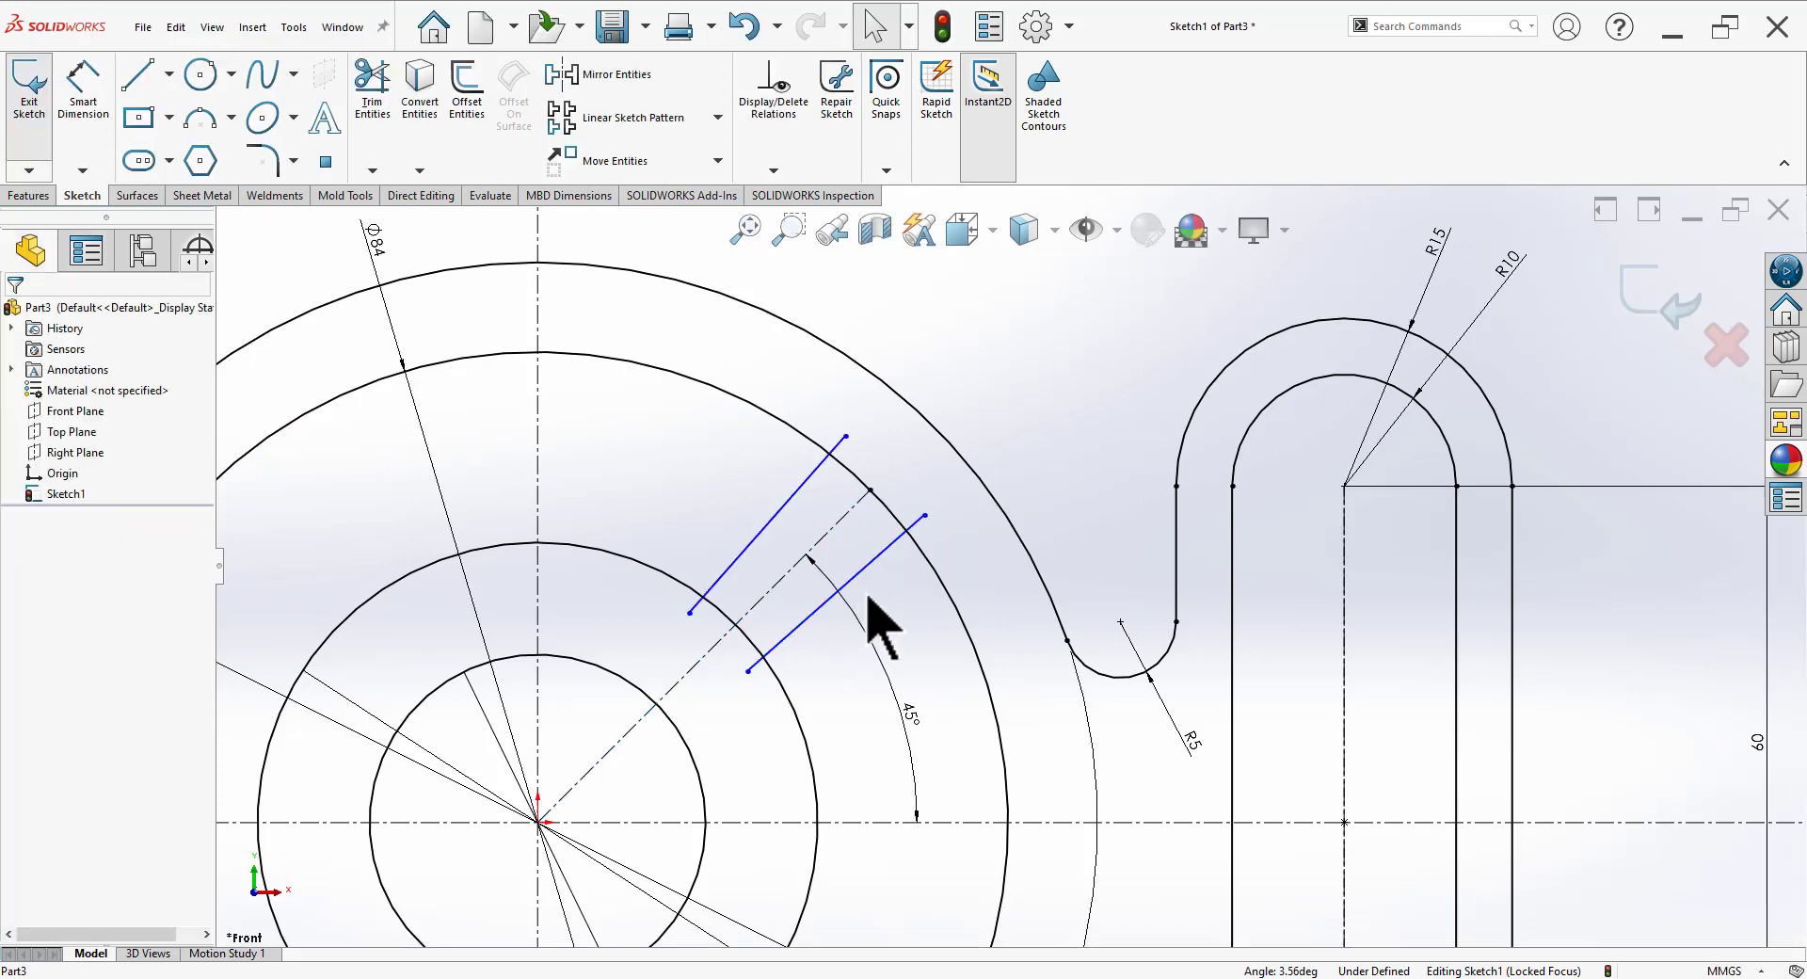
pyautogui.click(858, 565)
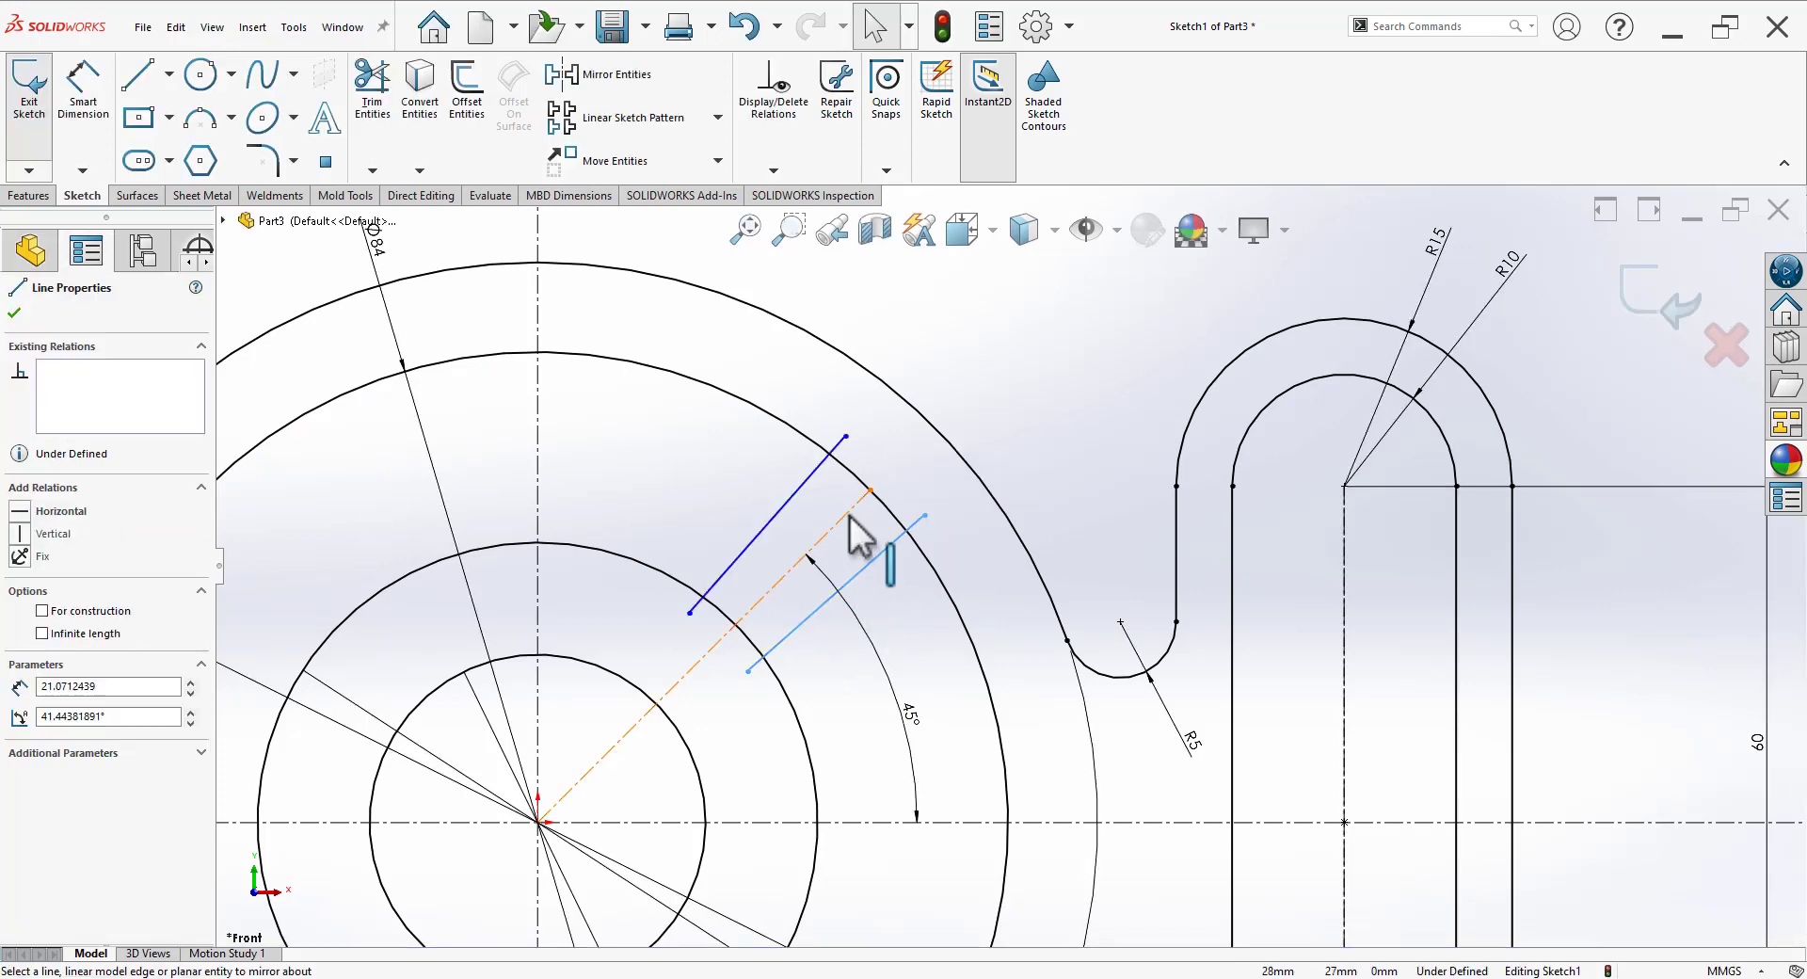
# Step: Make the two spoke lines equal in length, then check the reference PDF
pyautogui.keyDown('ctrl'); pyautogui.click(855, 514); pyautogui.keyUp('ctrl')
pyautogui.moveTo(1044, 427)
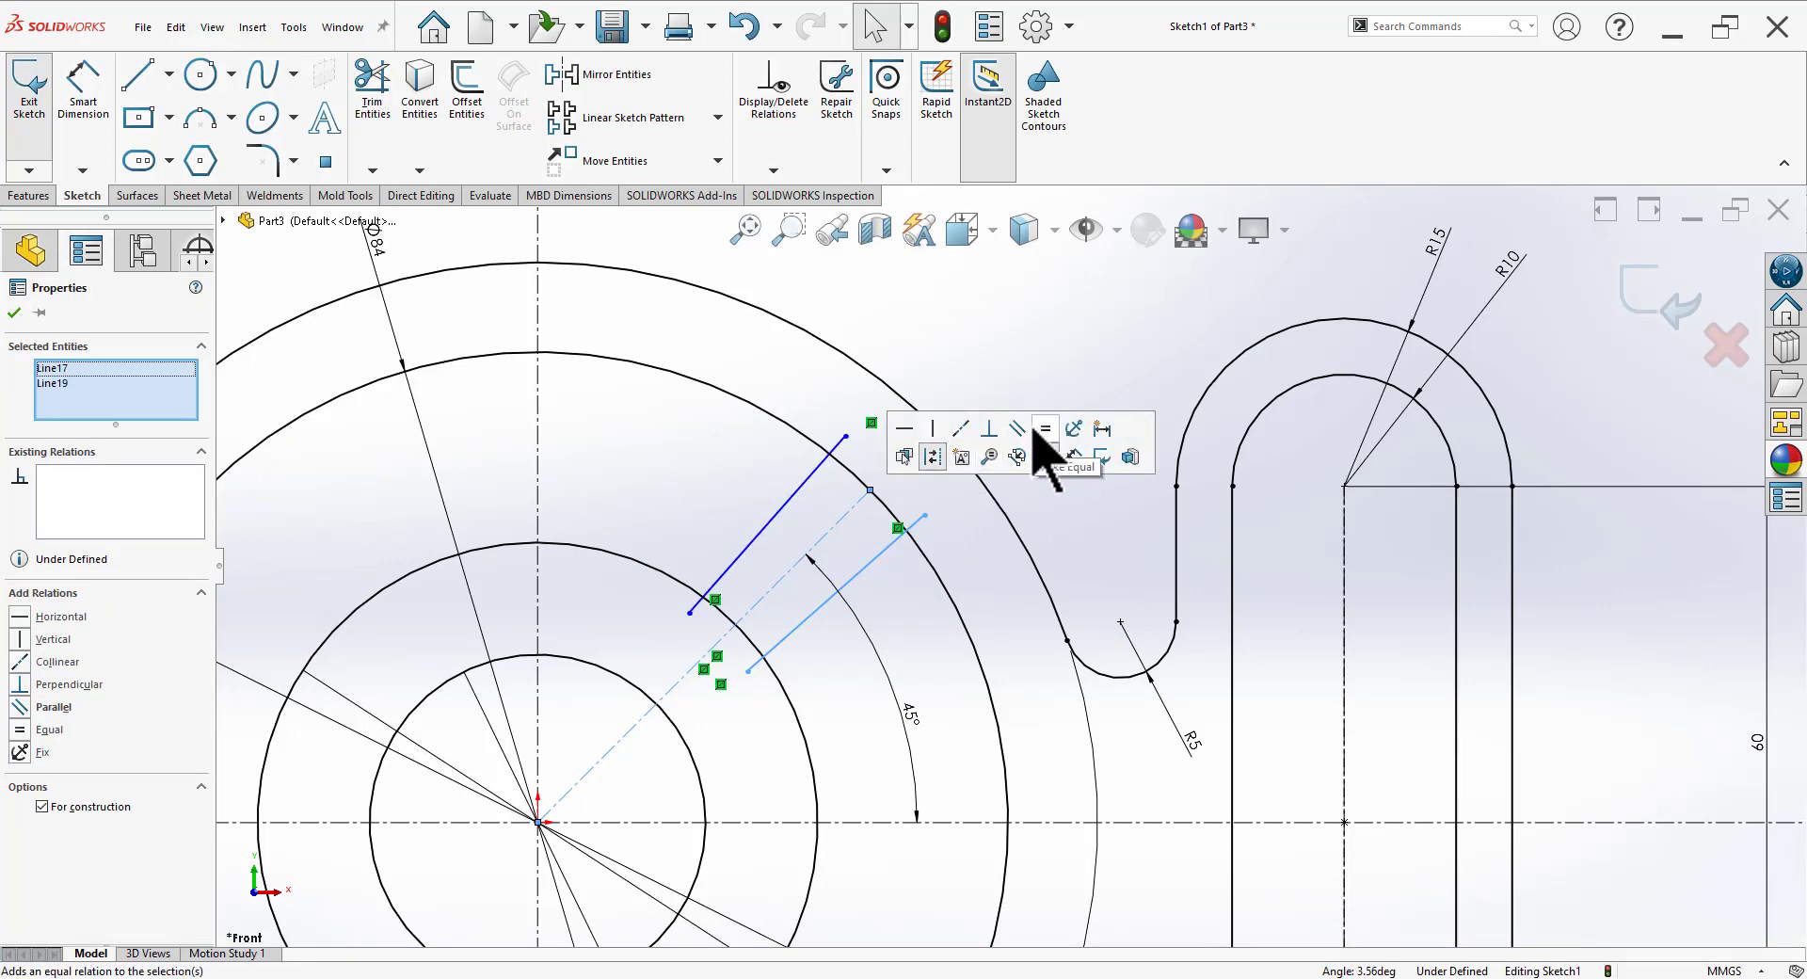
pyautogui.click(1040, 429)
pyautogui.click(988, 355)
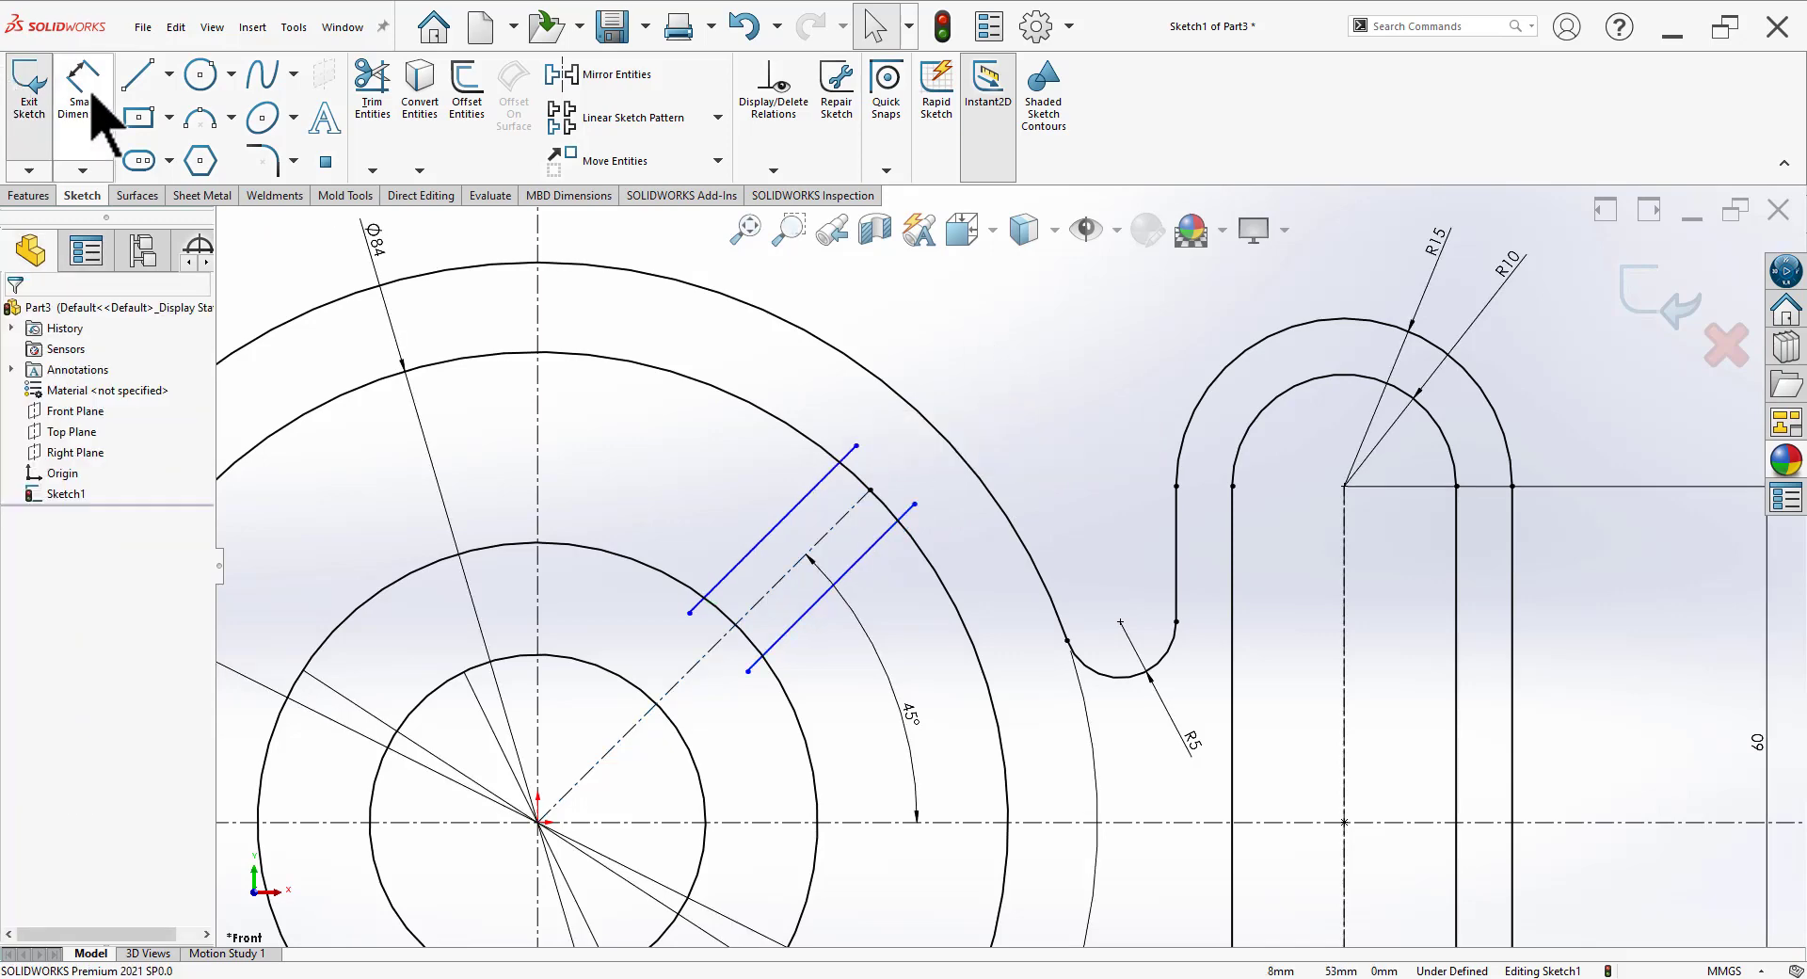
pyautogui.hotkey('alt', 'Tab')
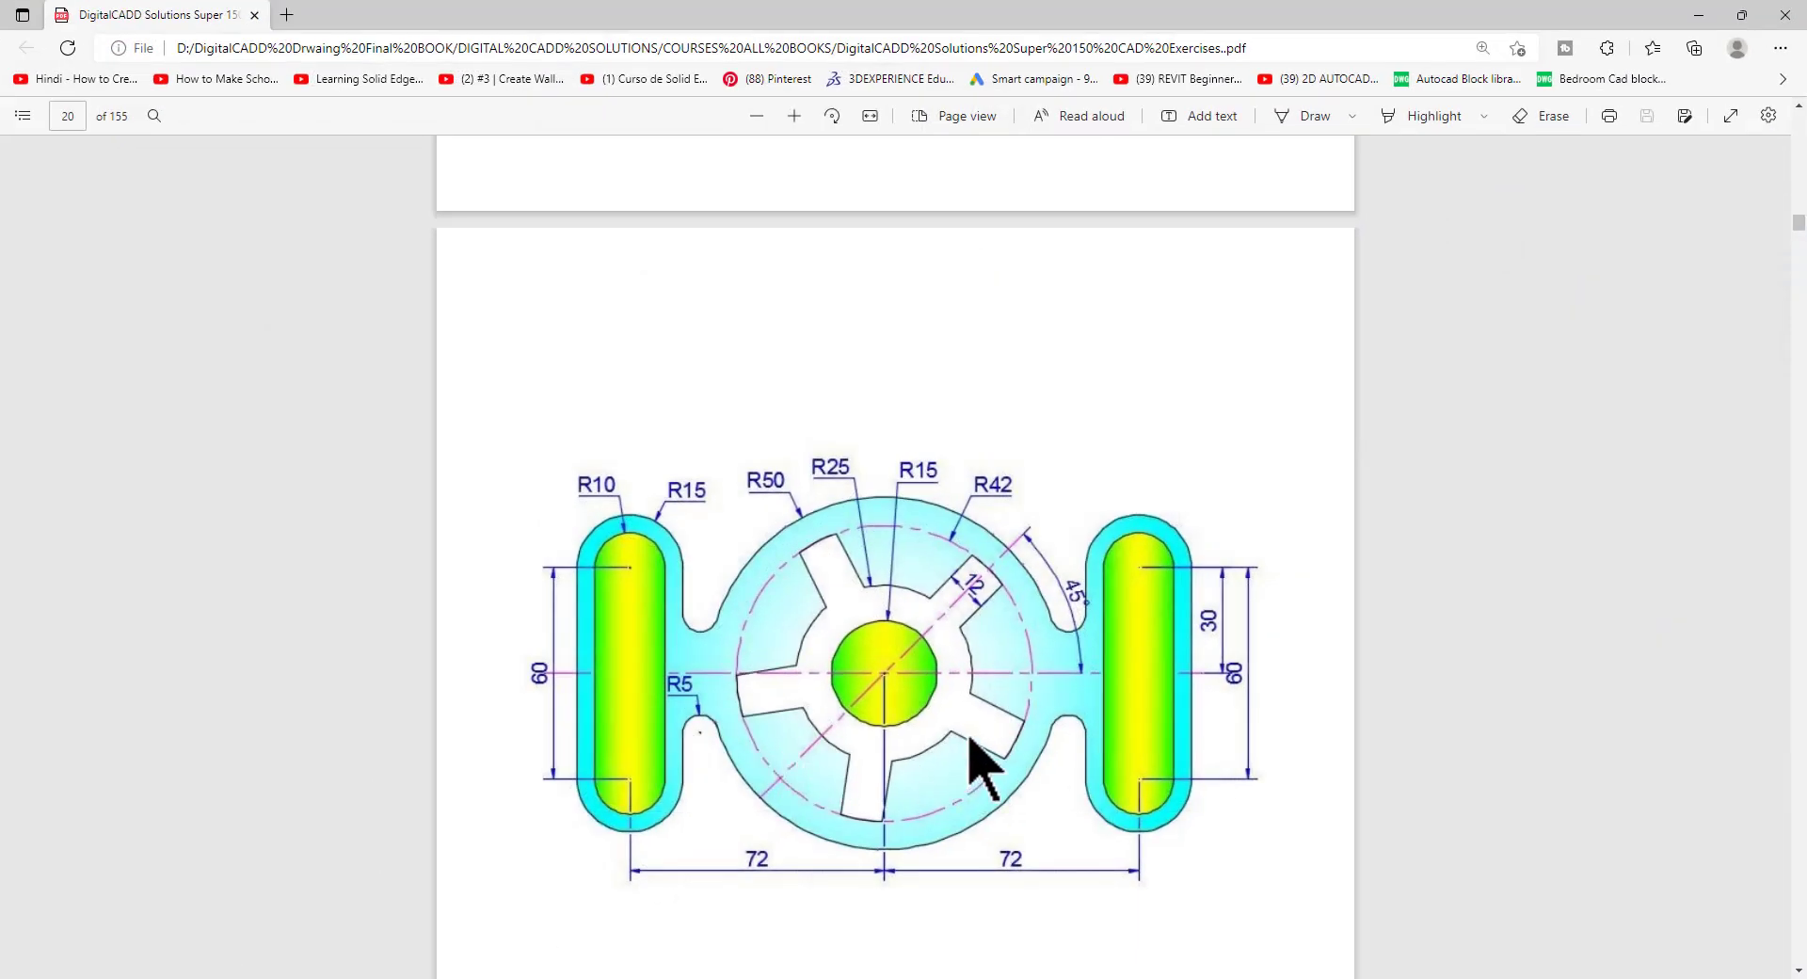
pyautogui.hotkey('alt', 'Tab')
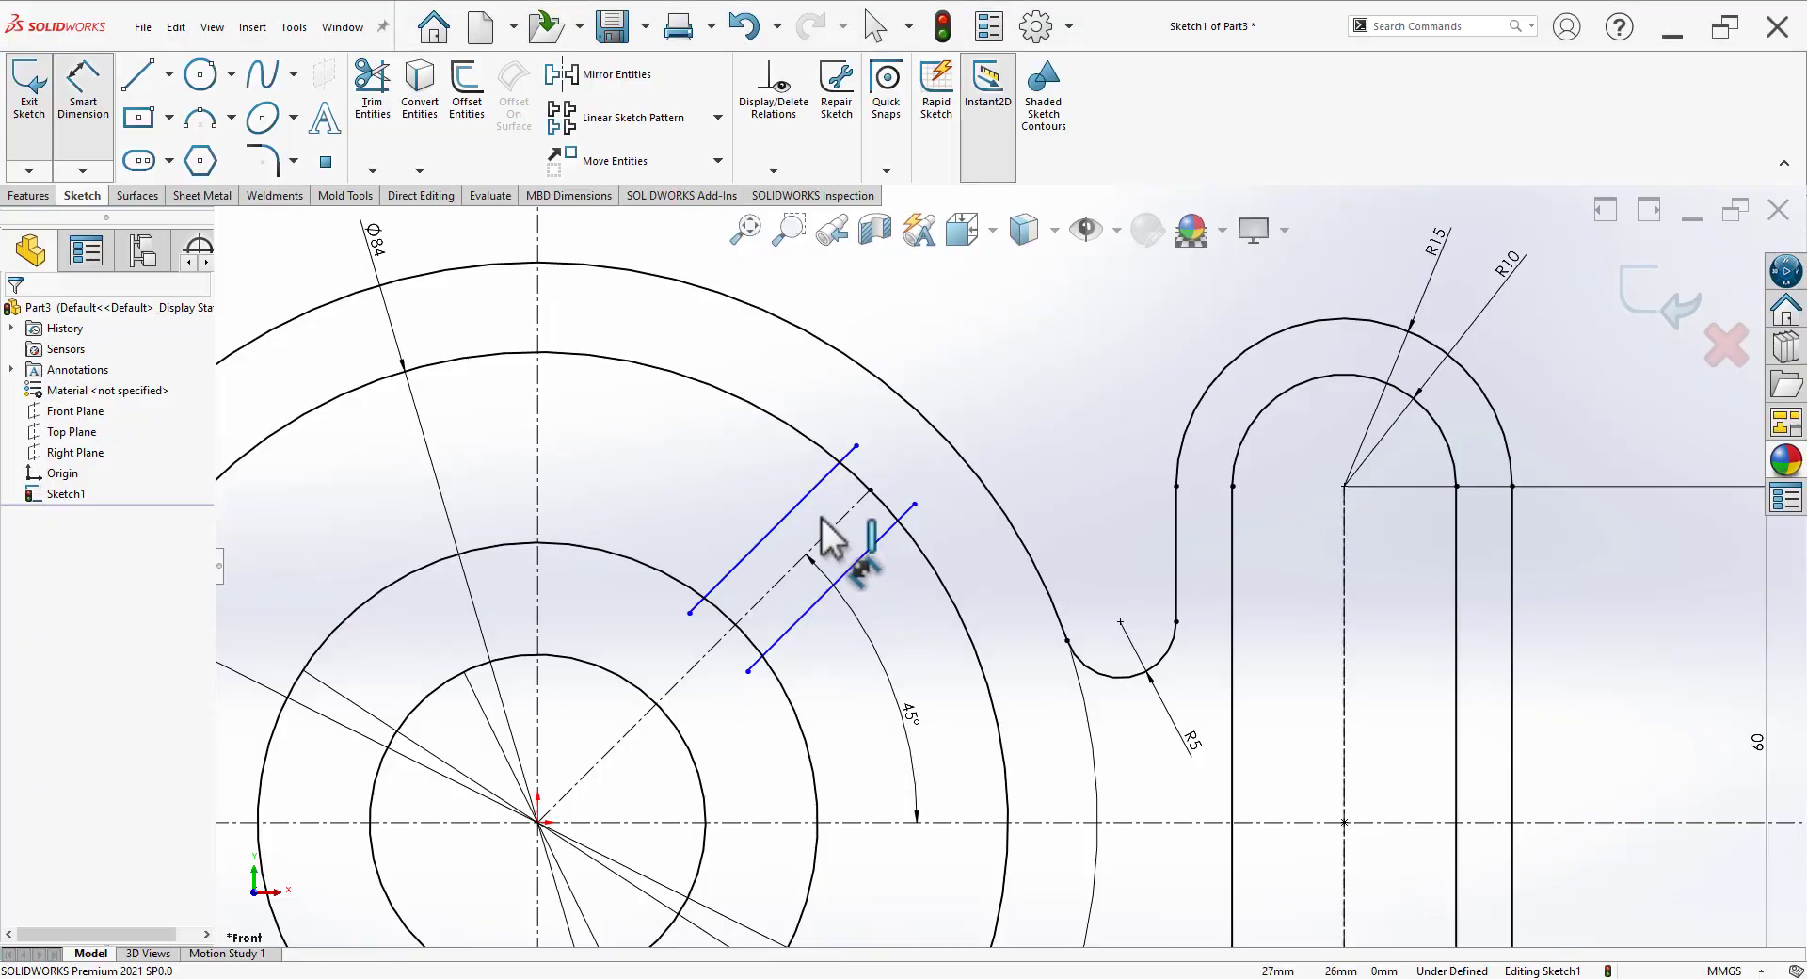
# Step: Dimension the gap between the two spoke lines as 12 mm
pyautogui.click(813, 494)
pyautogui.keyDown('ctrl'); pyautogui.click(855, 565); pyautogui.keyUp('ctrl')
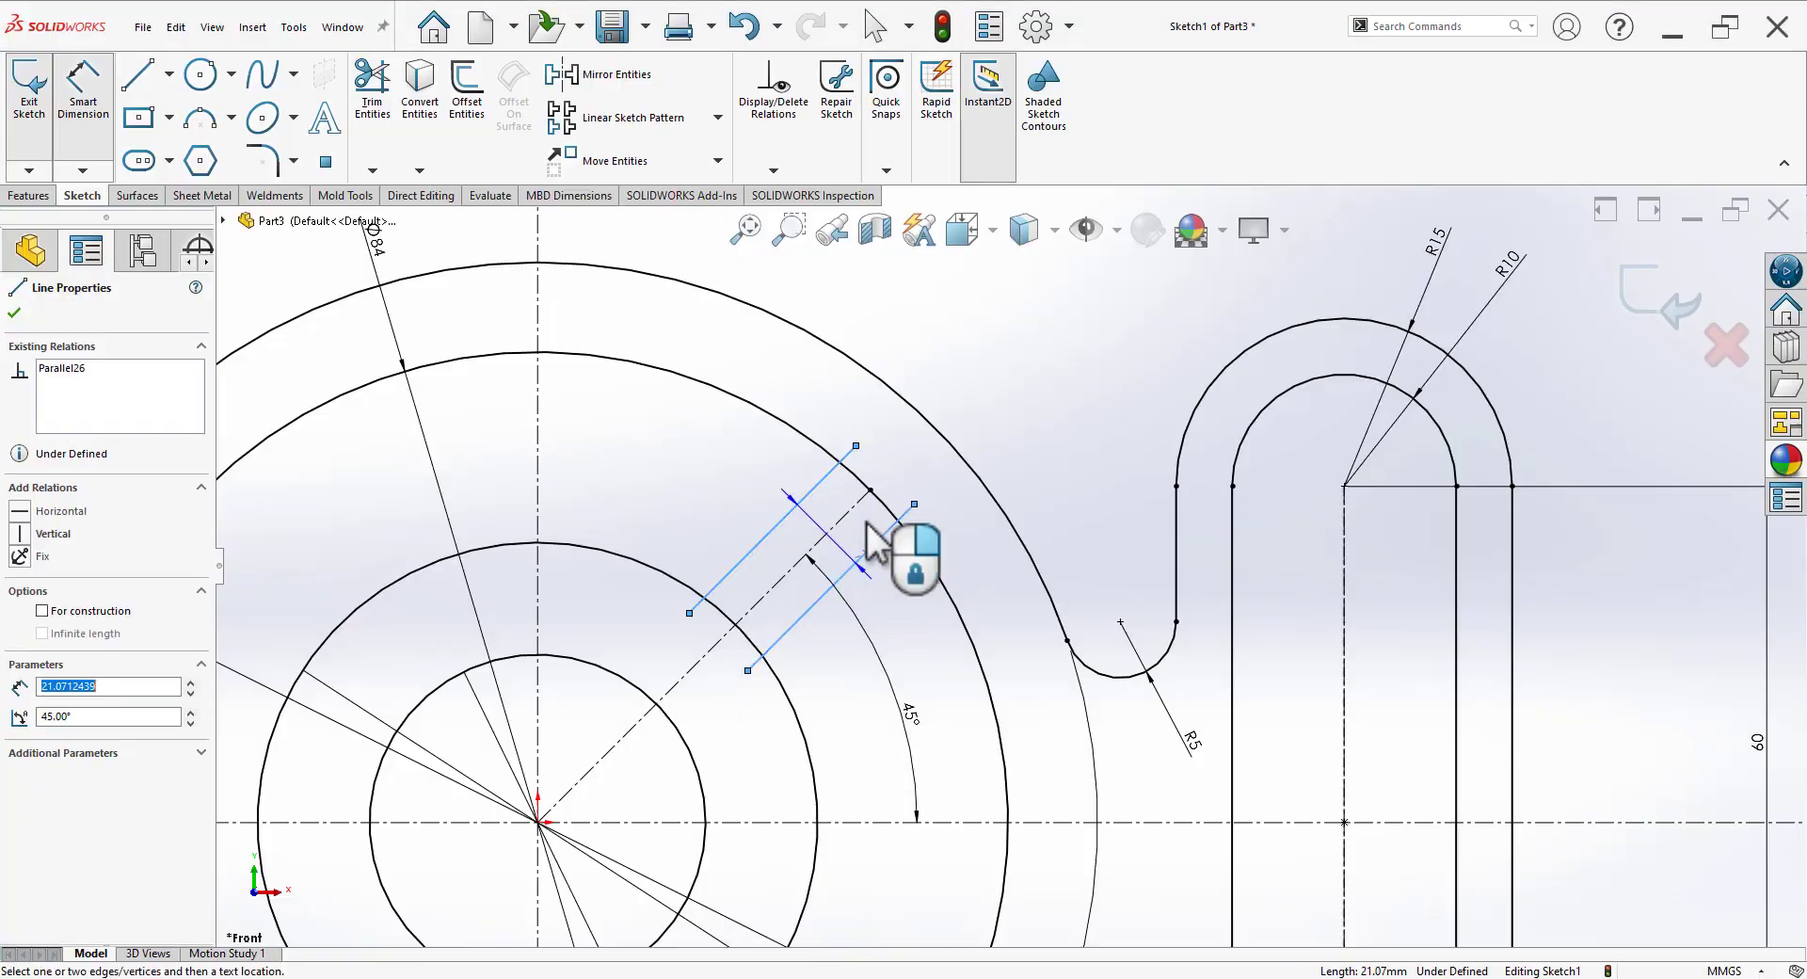
pyautogui.click(899, 482)
pyautogui.write('12')
pyautogui.press('Return')
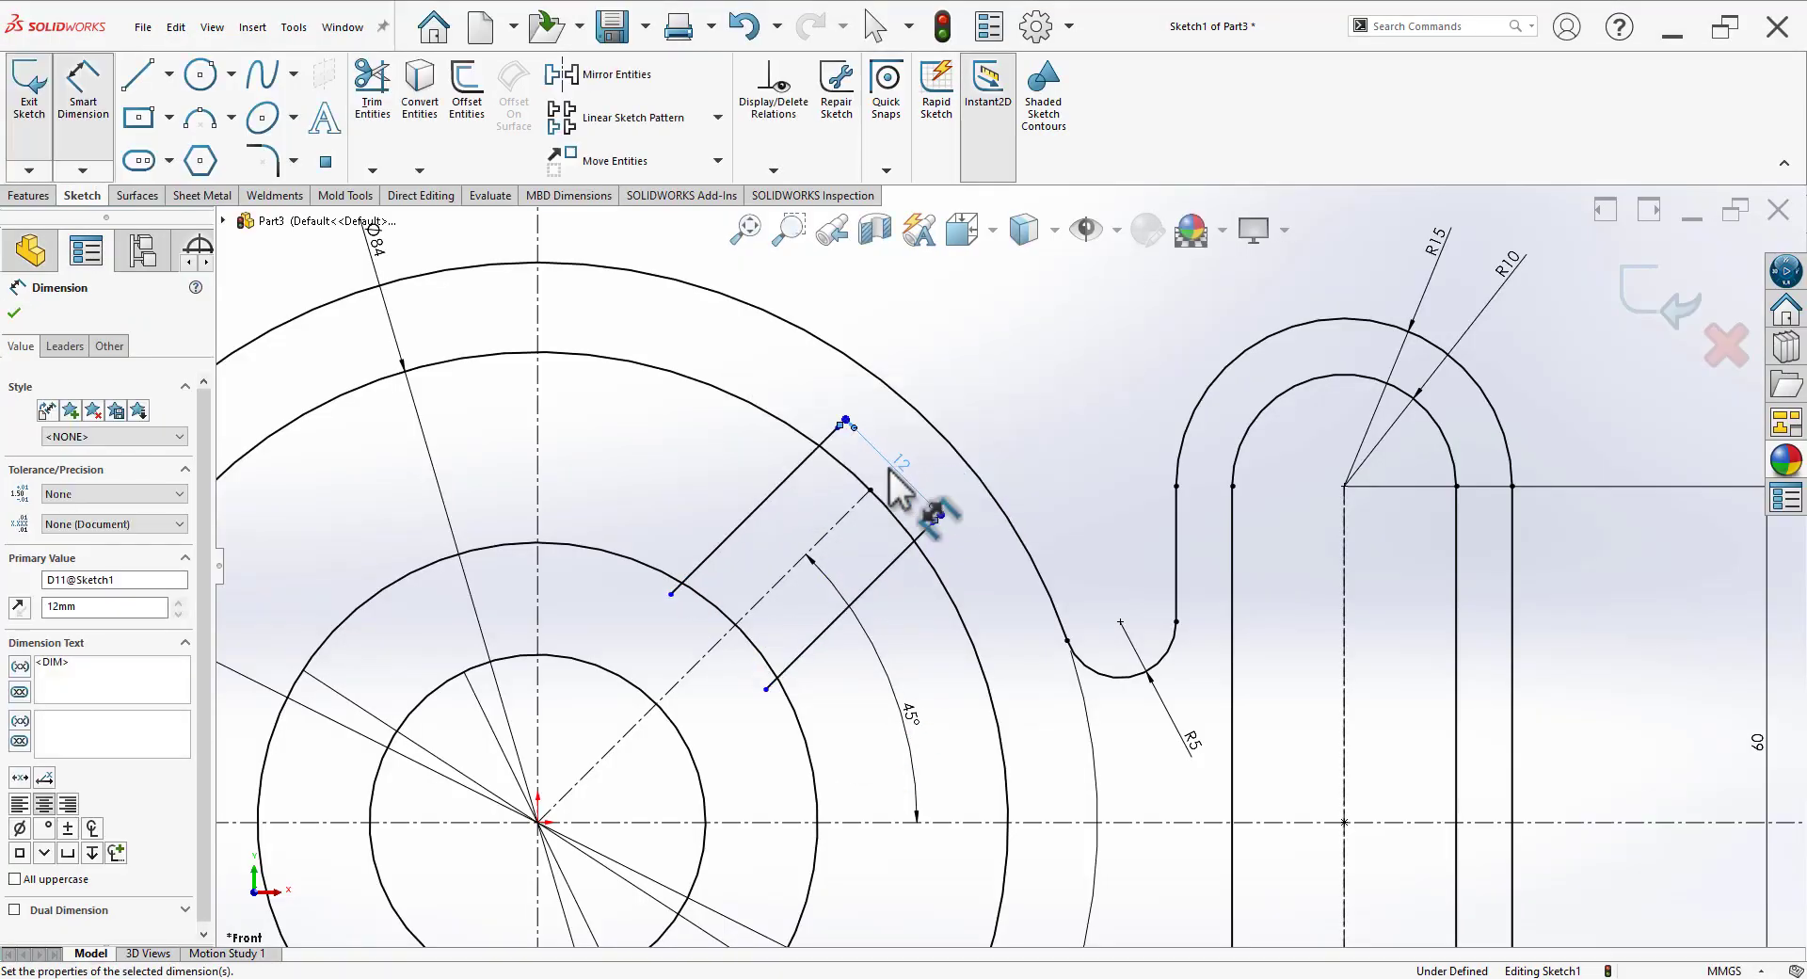
pyautogui.press('Escape')
pyautogui.scroll(-3, 952, 551)
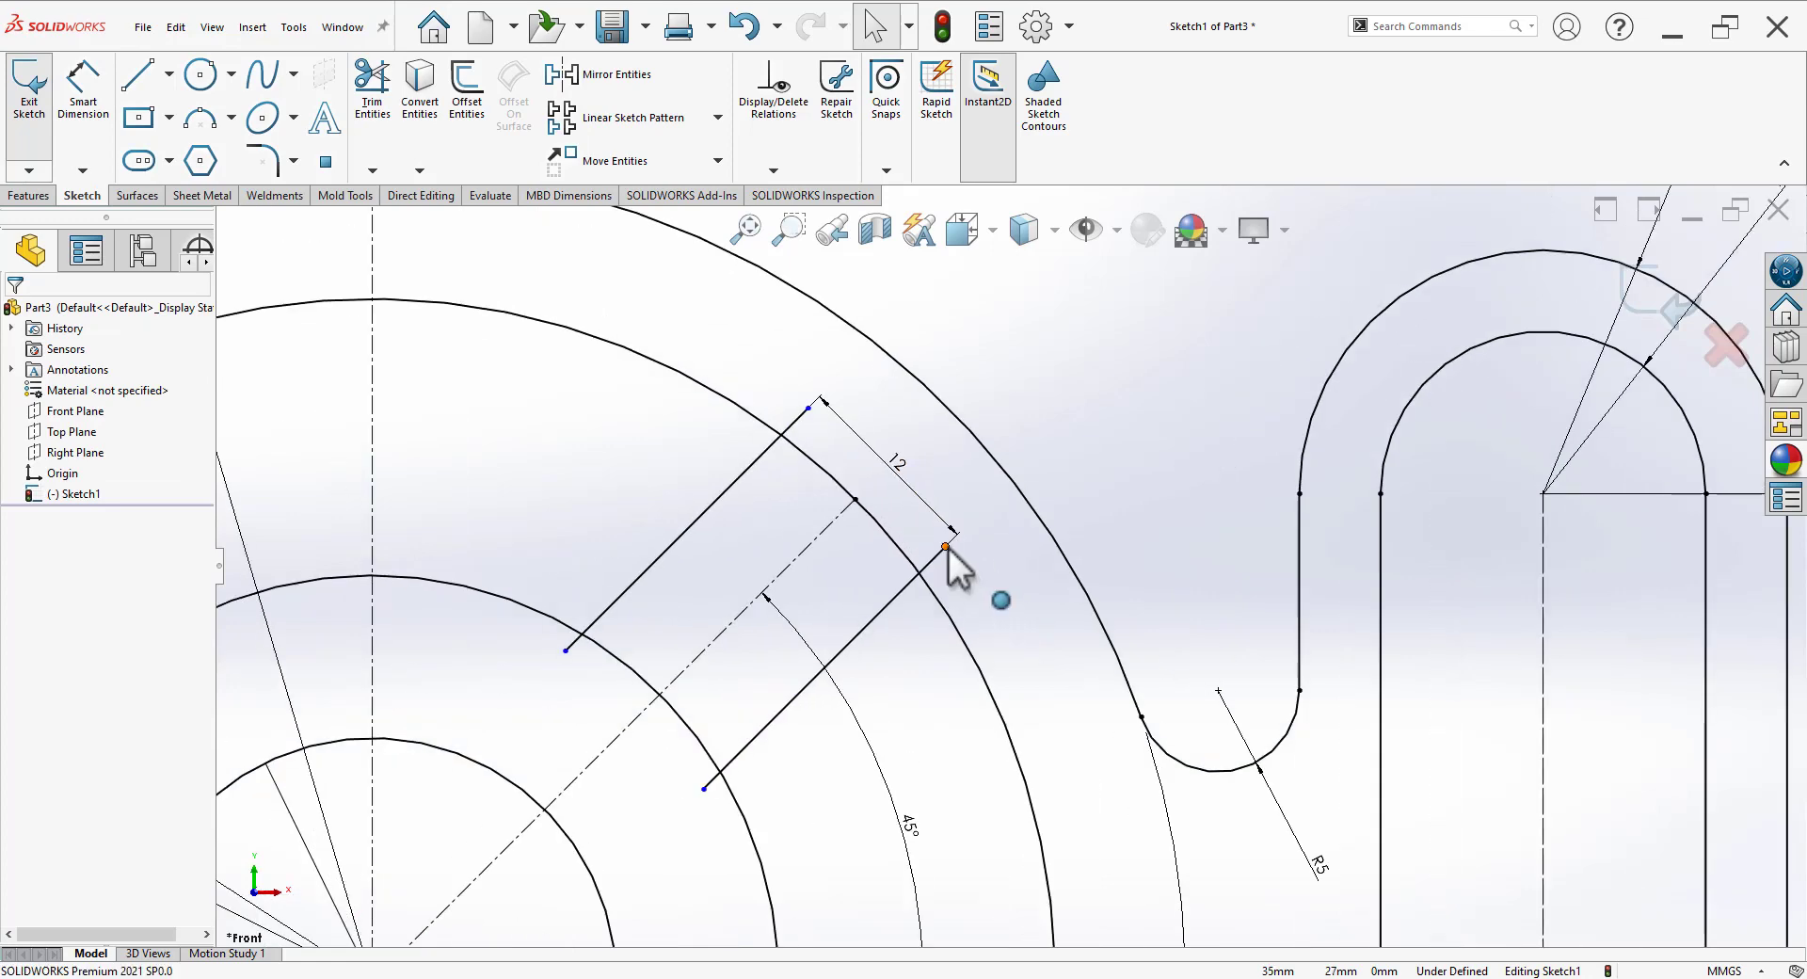
# Step: Attach the spoke line ends to the Ø84 and Ø50 circles with Coincident relations
pyautogui.click(946, 547)
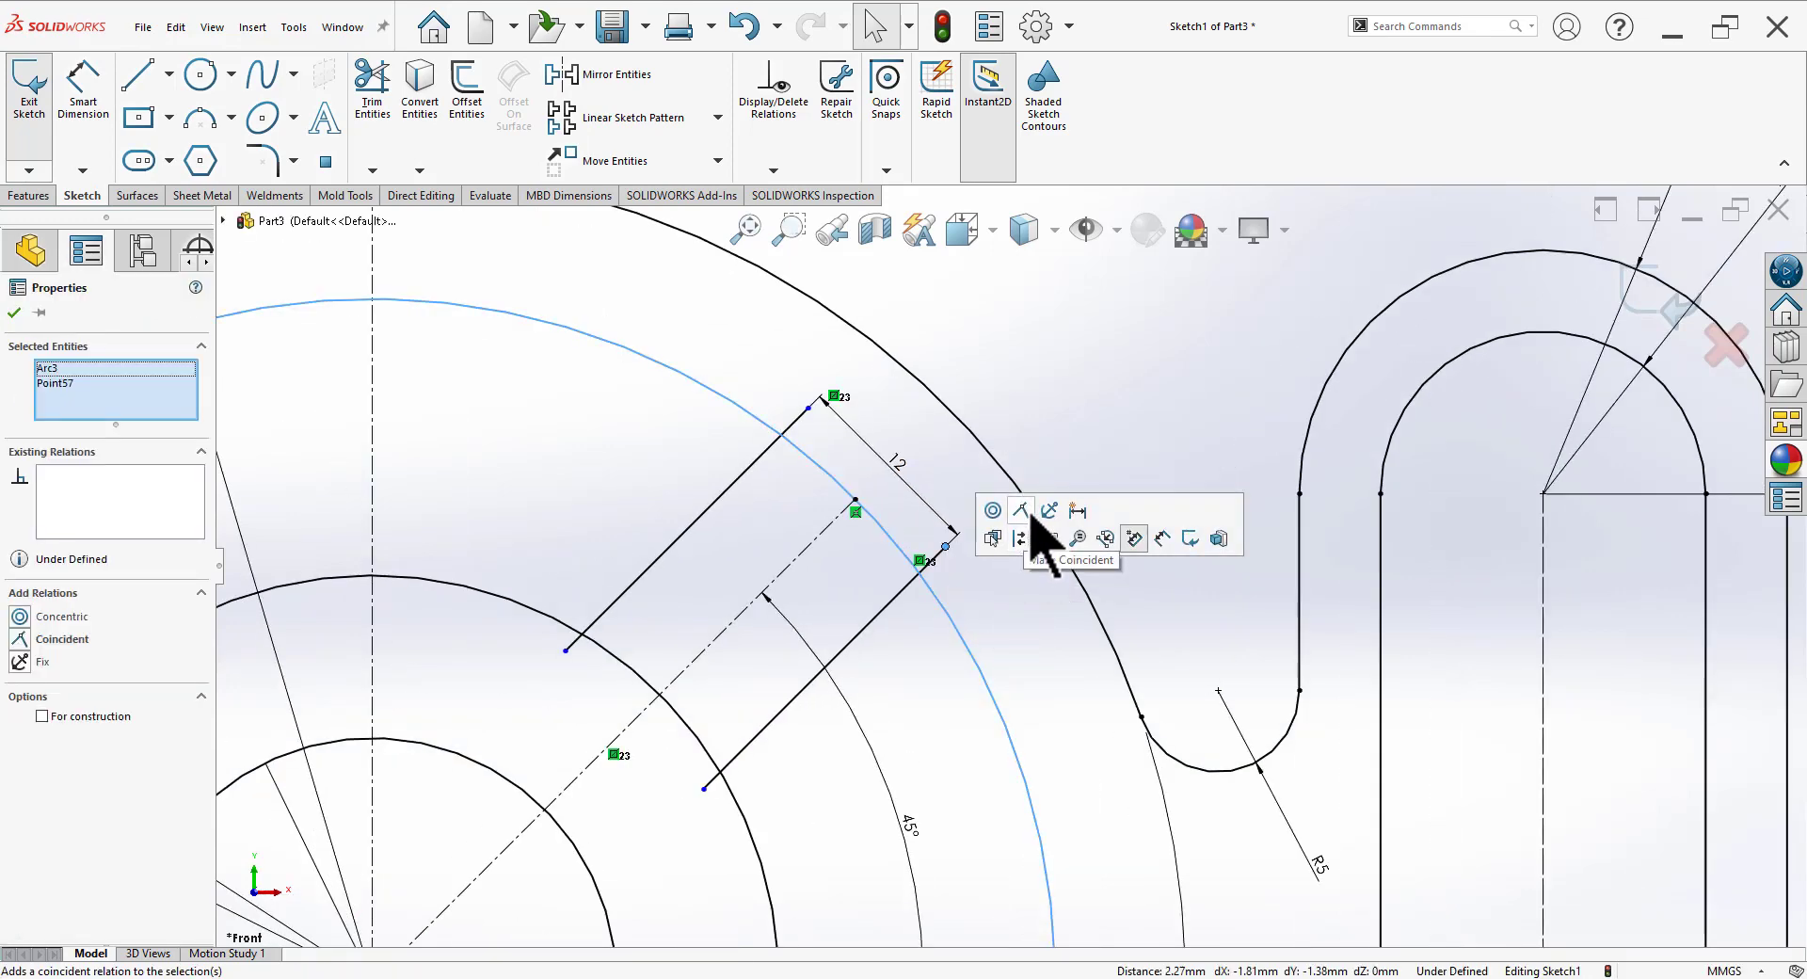
pyautogui.click(1022, 510)
pyautogui.press('Escape')
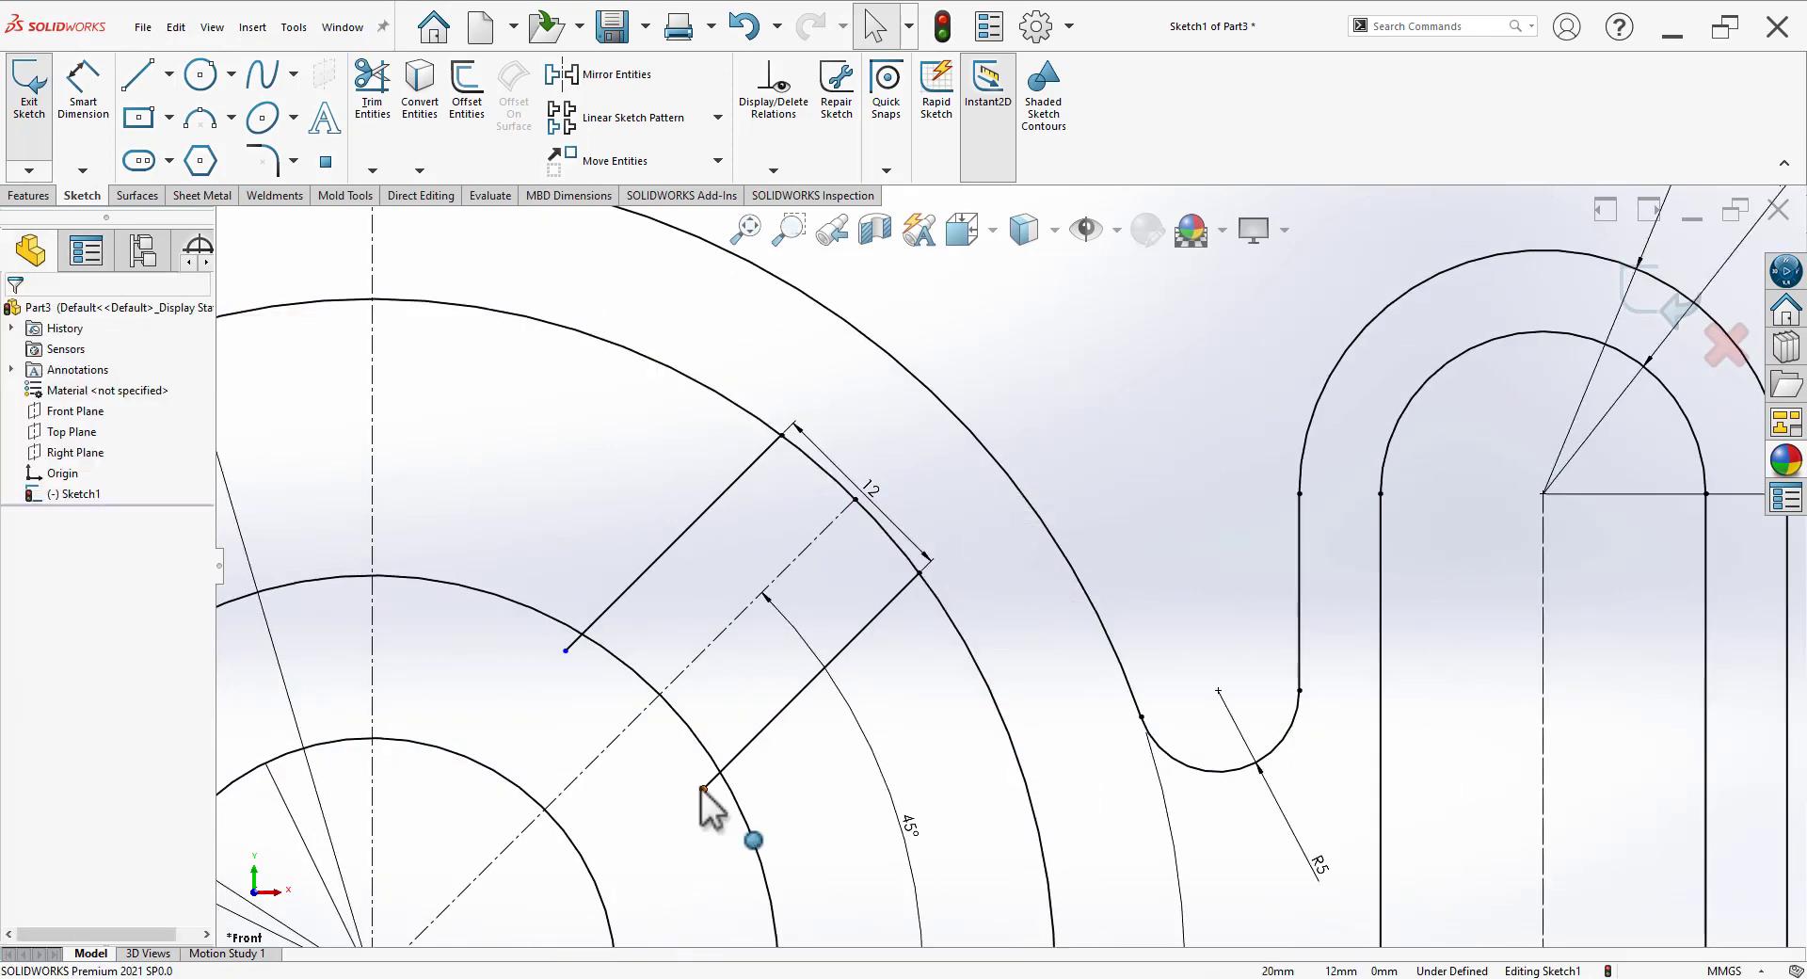
pyautogui.click(704, 789)
pyautogui.keyDown('ctrl'); pyautogui.click(733, 810); pyautogui.keyUp('ctrl')
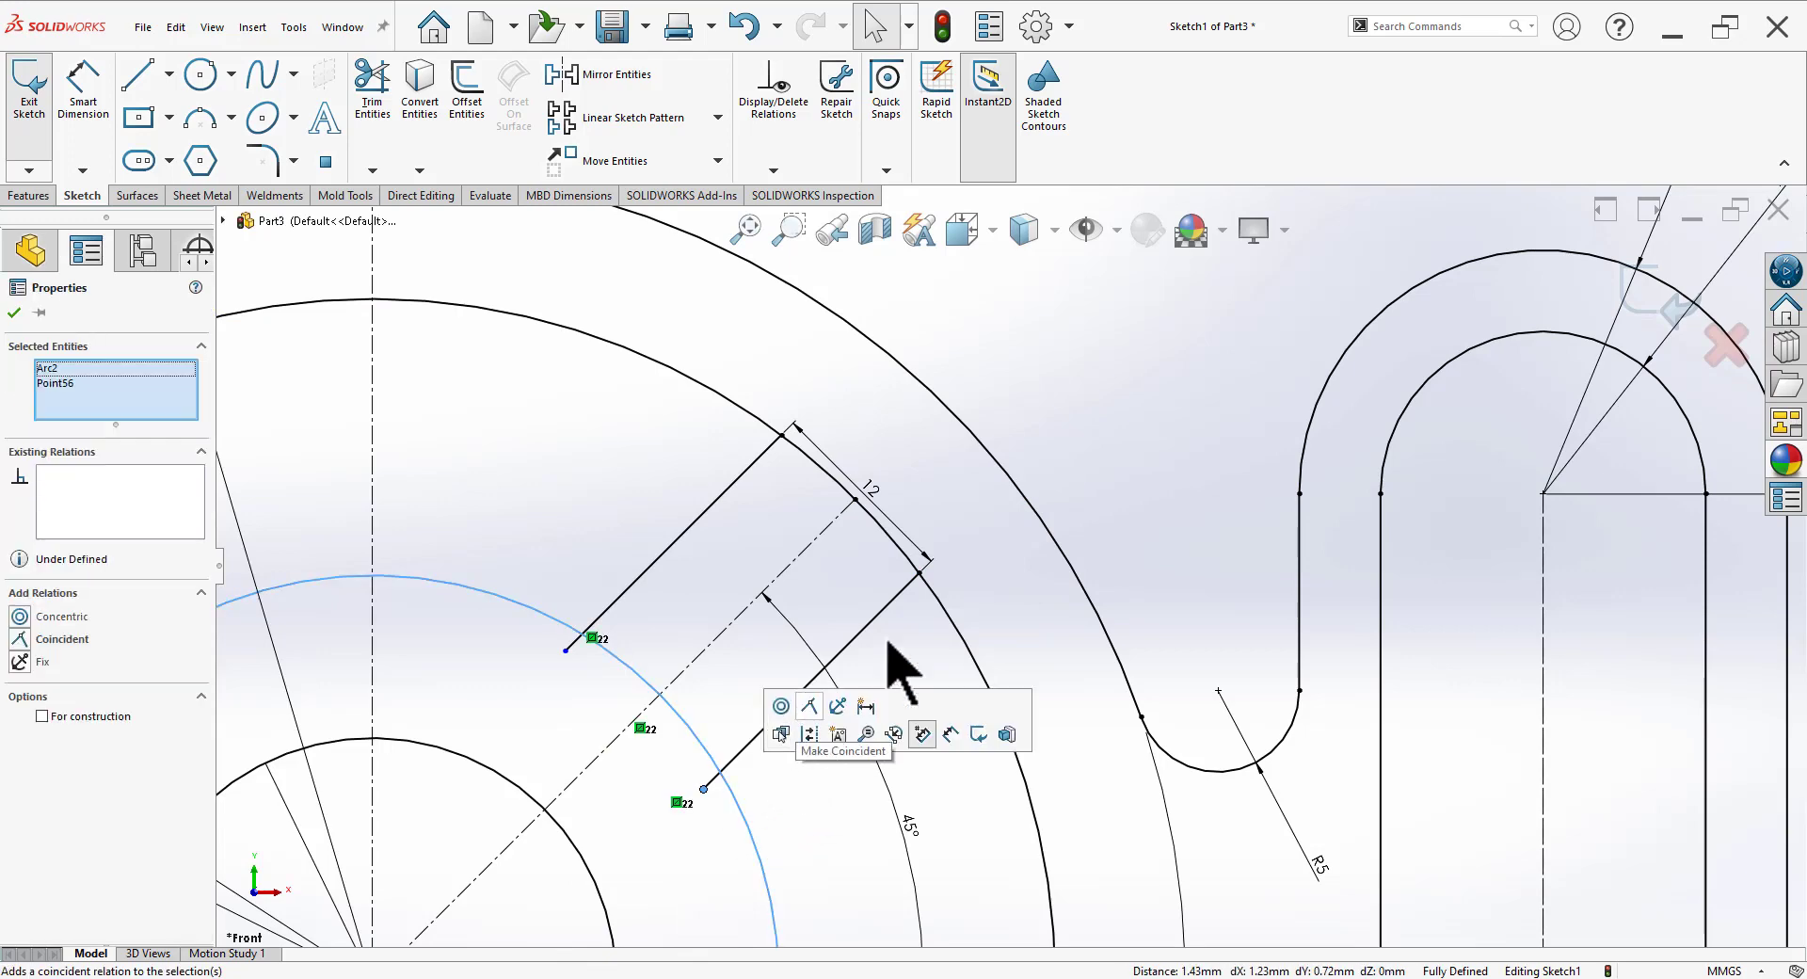
pyautogui.moveTo(880, 510); pyautogui.dragTo(892, 437)
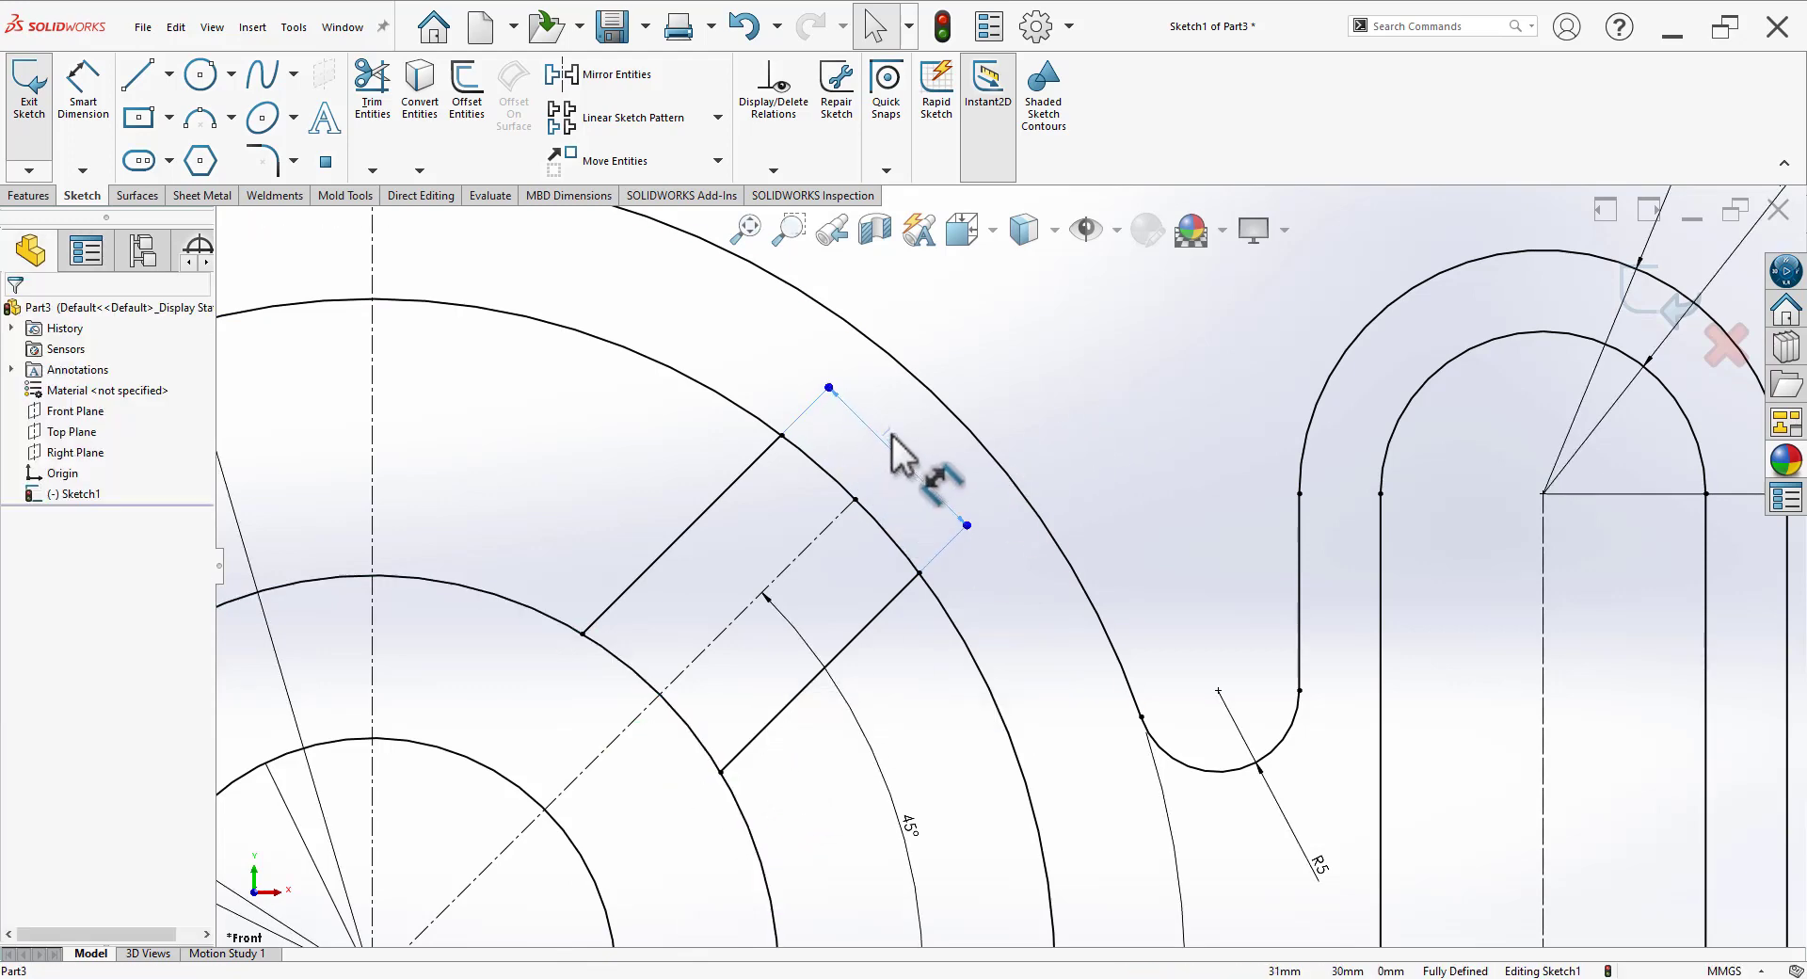
pyautogui.click(1073, 455)
pyautogui.scroll(5, 810, 617)
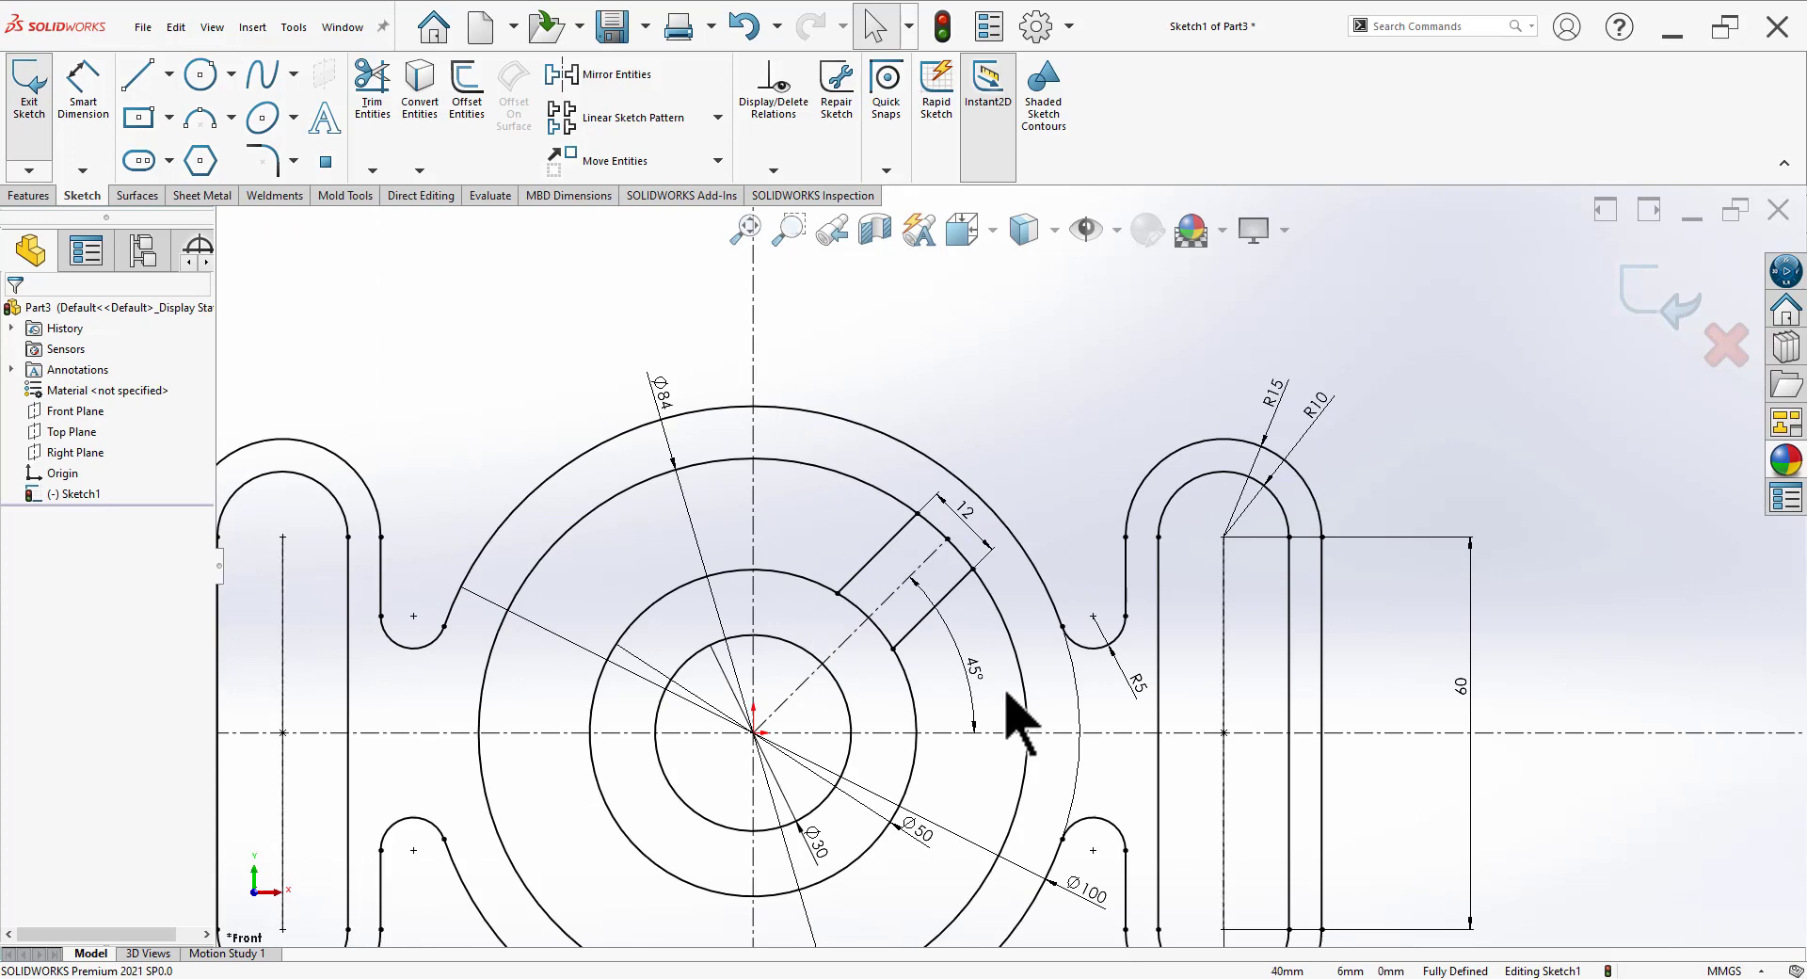
# Step: Circular-pattern the two spoke lines with 5 instances
pyautogui.scroll(-2, 1057, 613)
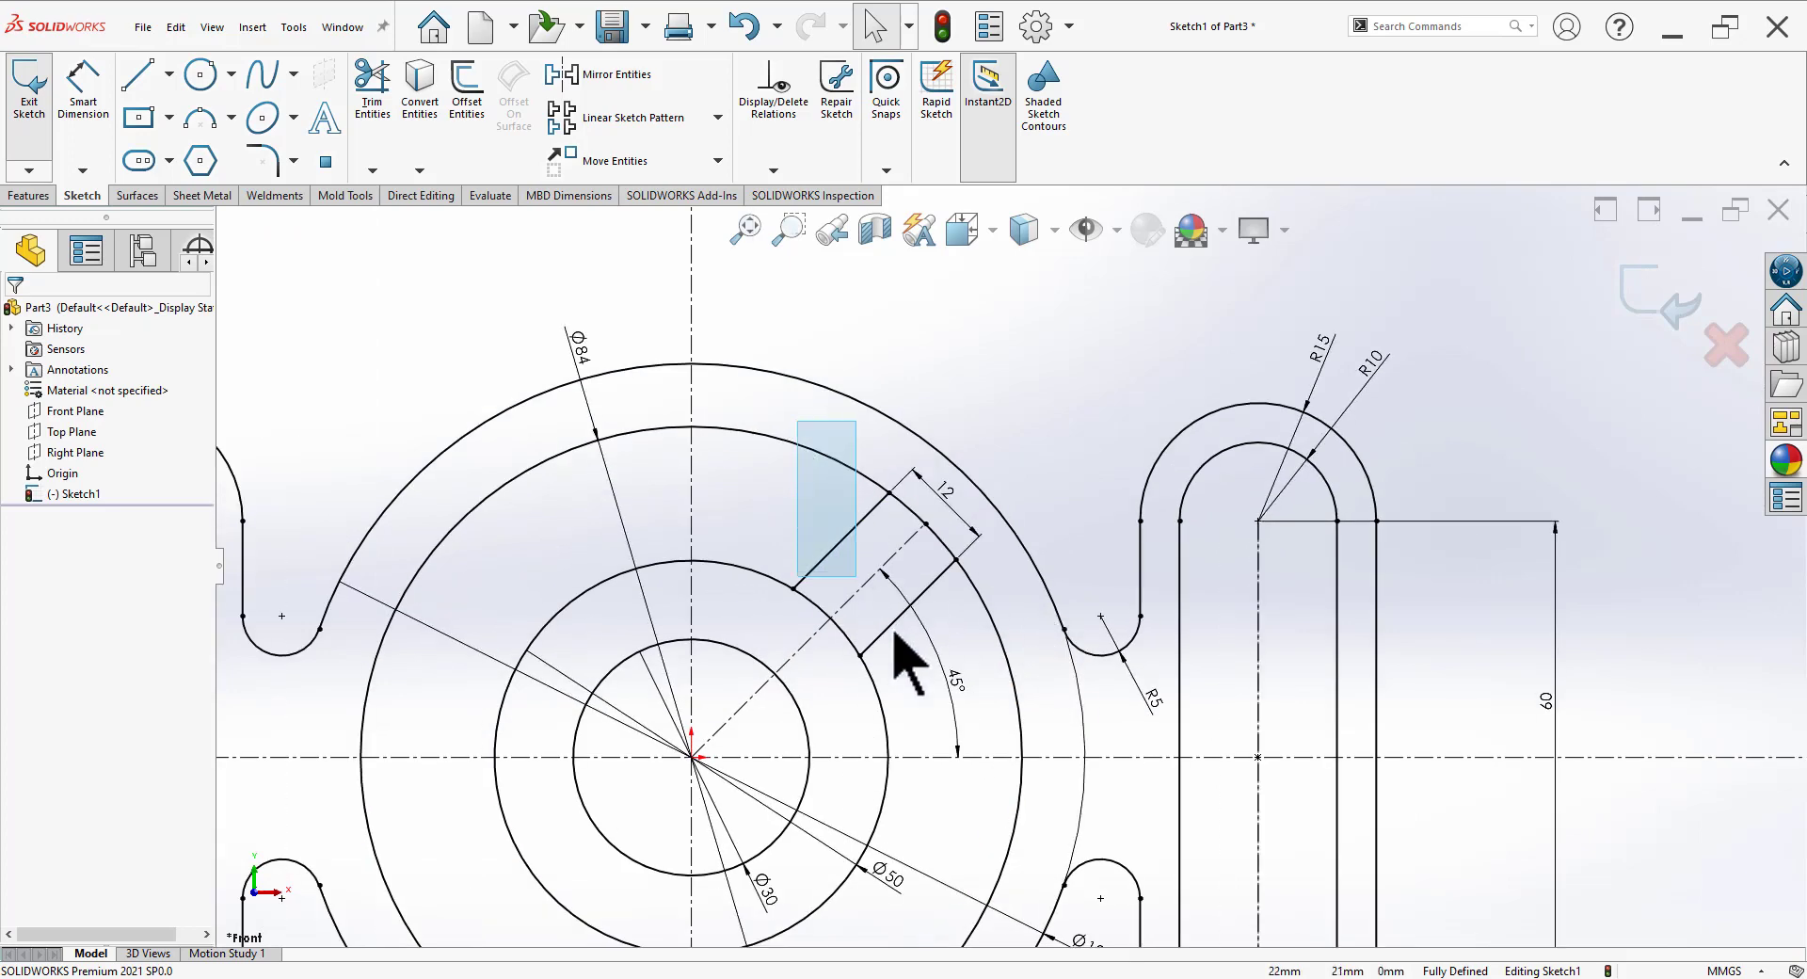
pyautogui.moveTo(772, 415); pyautogui.dragTo(984, 748)
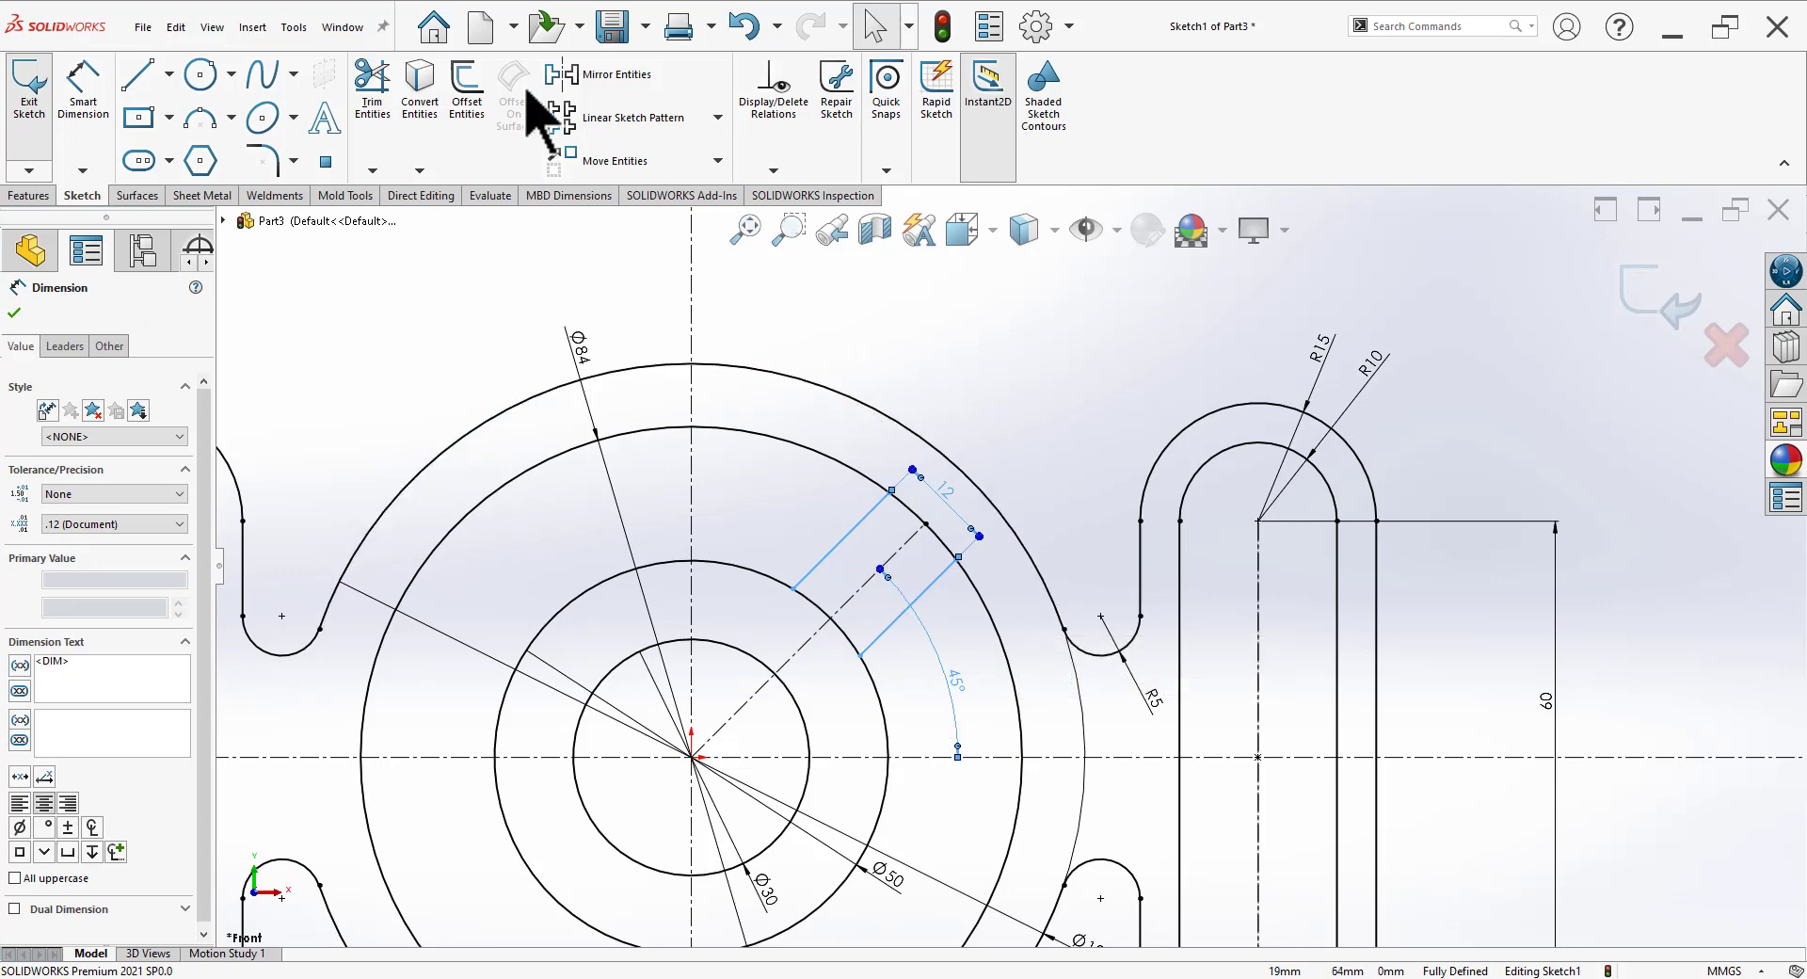
pyautogui.click(920, 355)
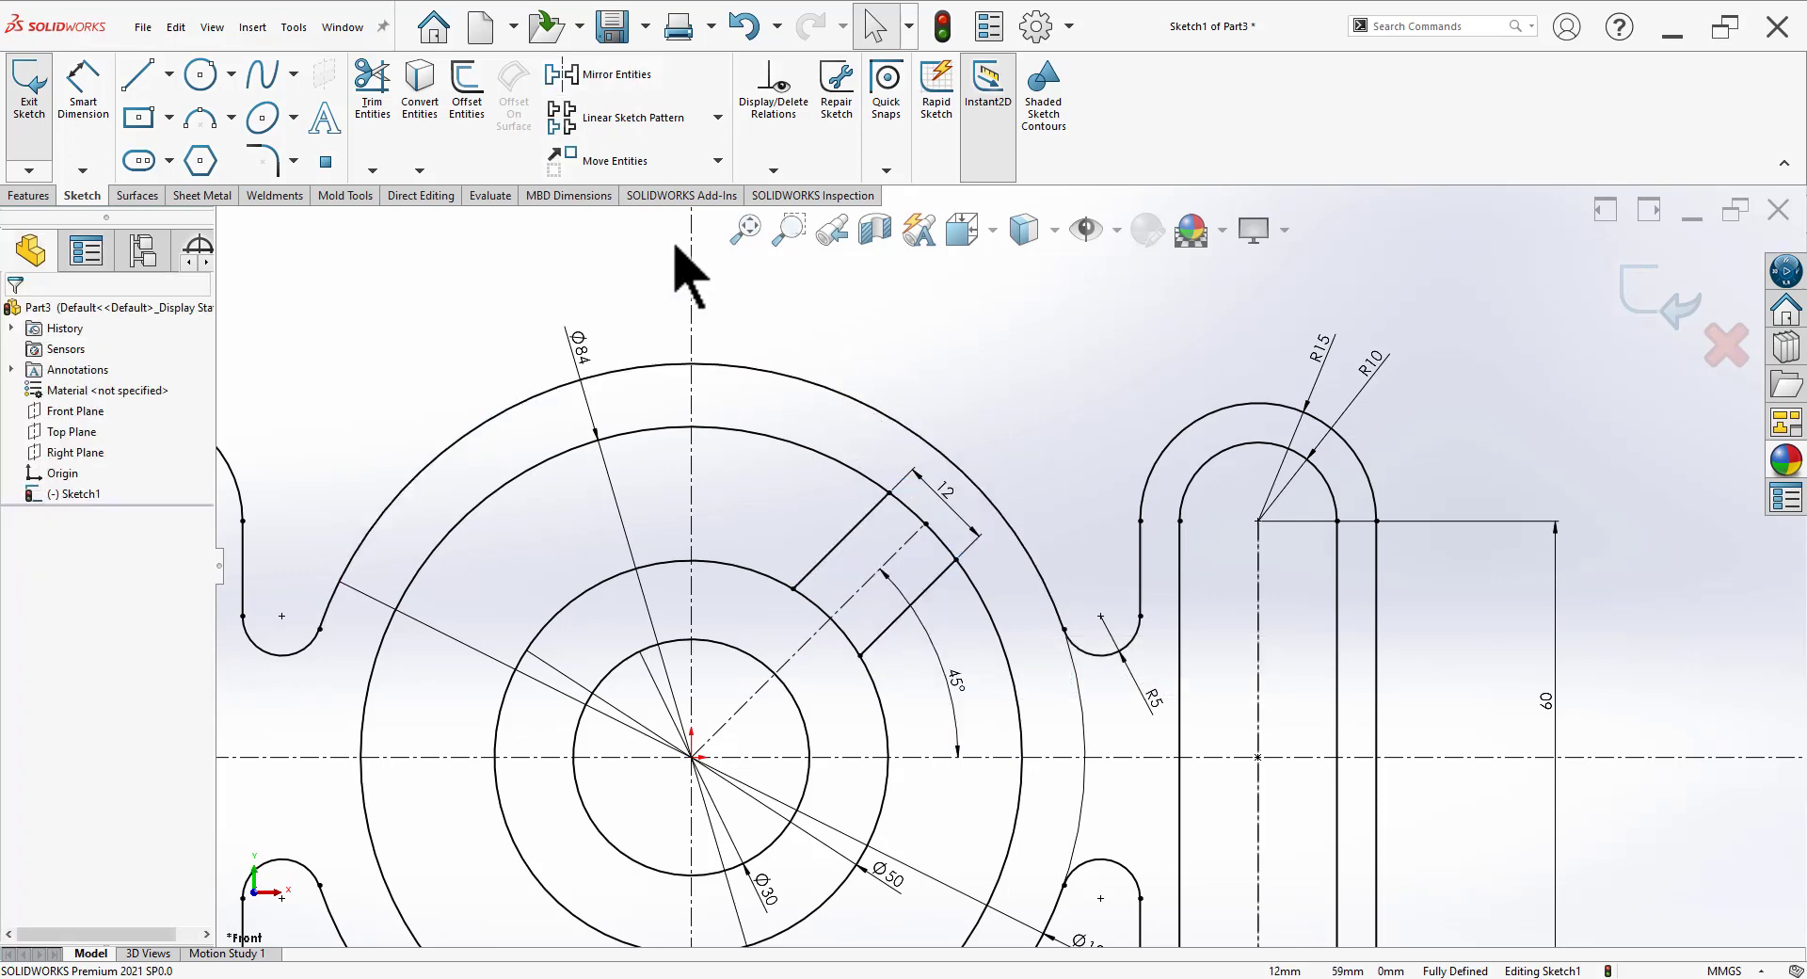
pyautogui.click(876, 508)
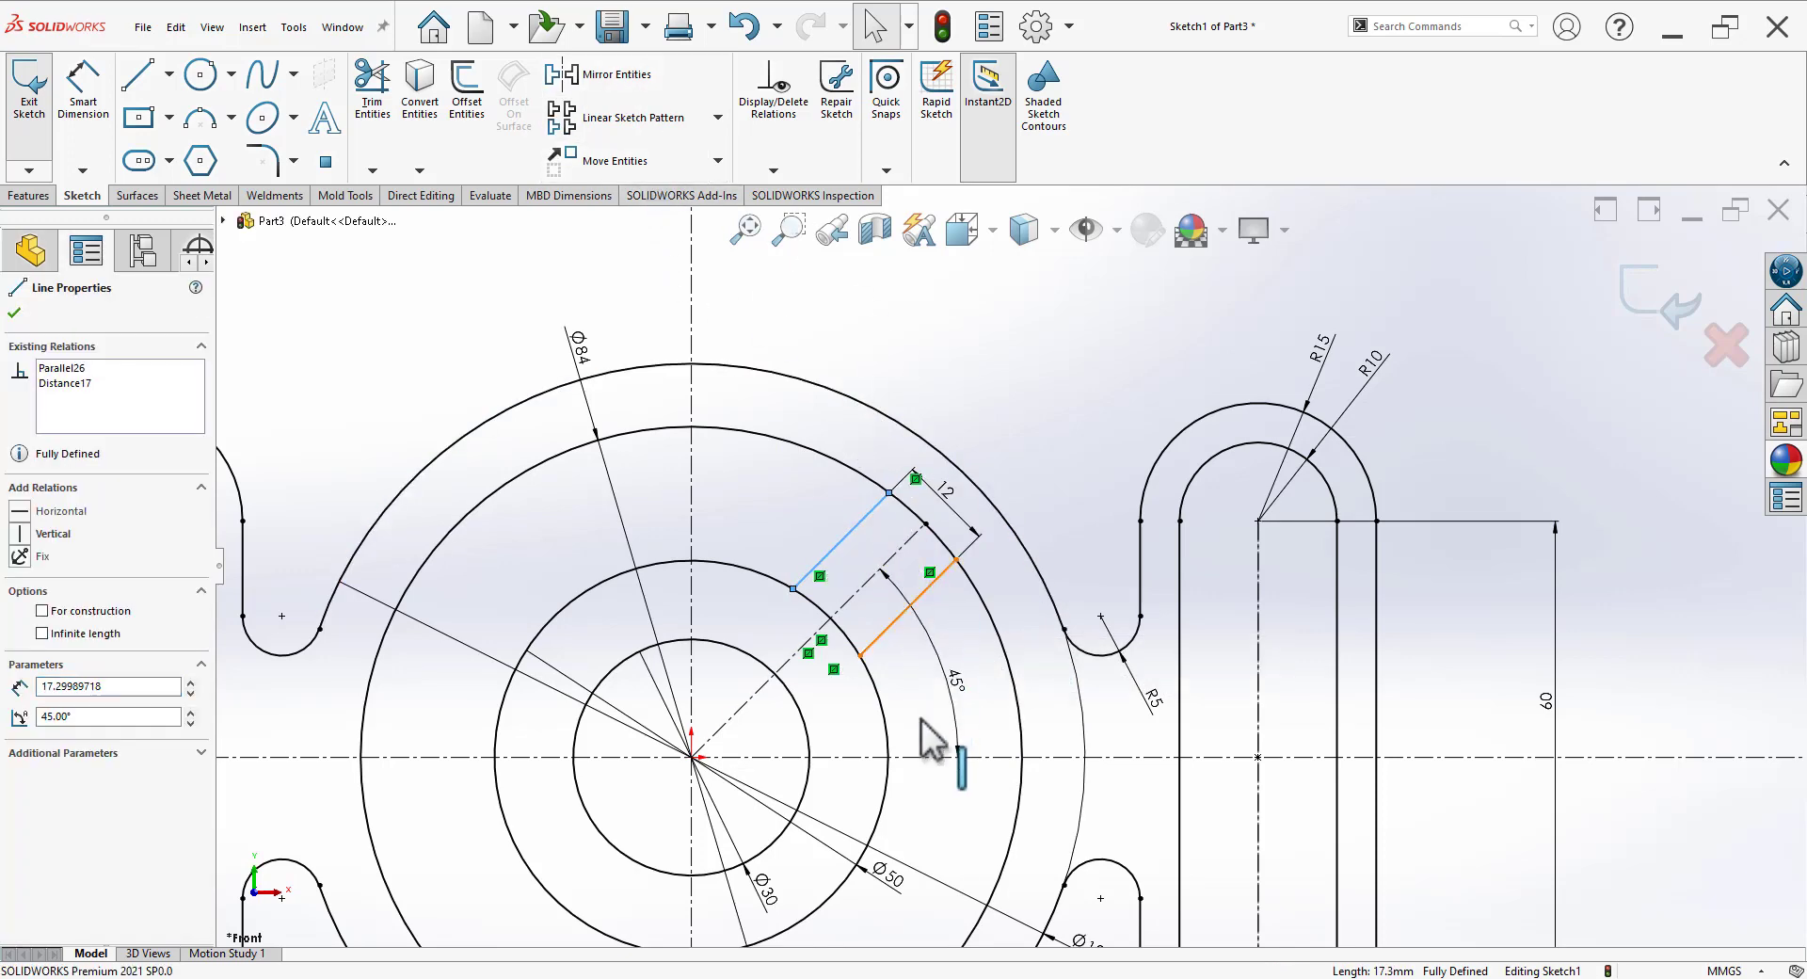
pyautogui.keyDown('ctrl'); pyautogui.click(930, 585); pyautogui.keyUp('ctrl')
pyautogui.click(718, 116)
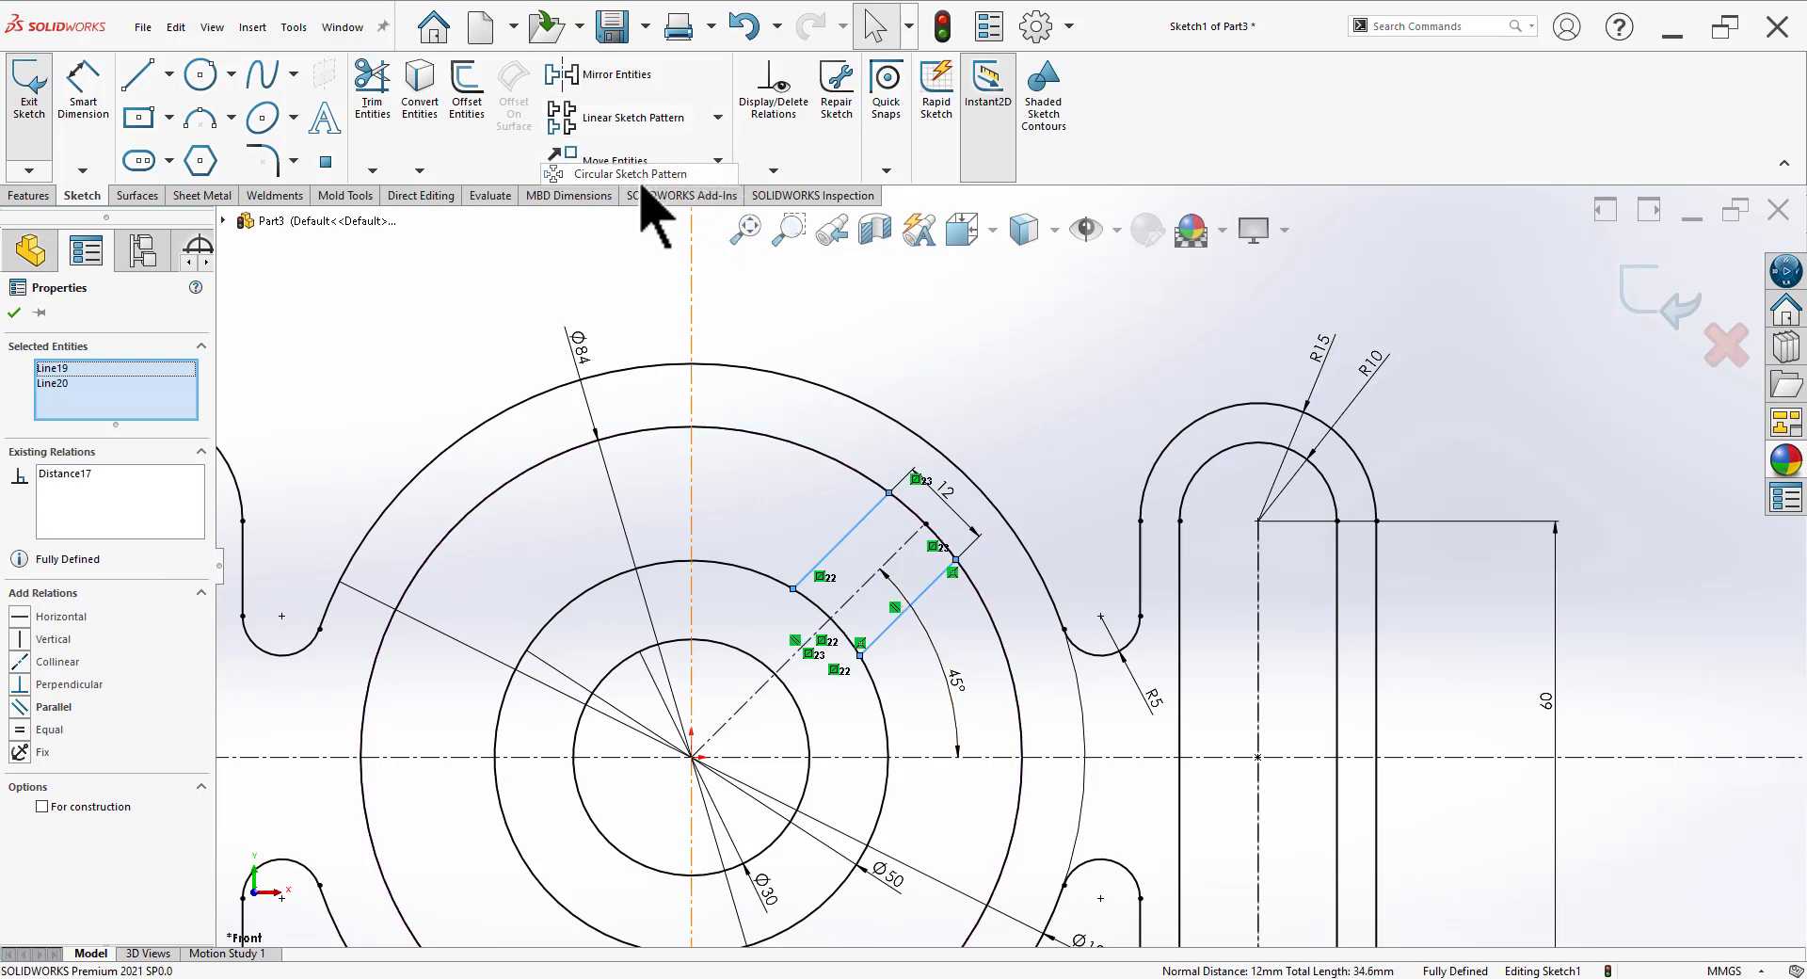
pyautogui.click(650, 174)
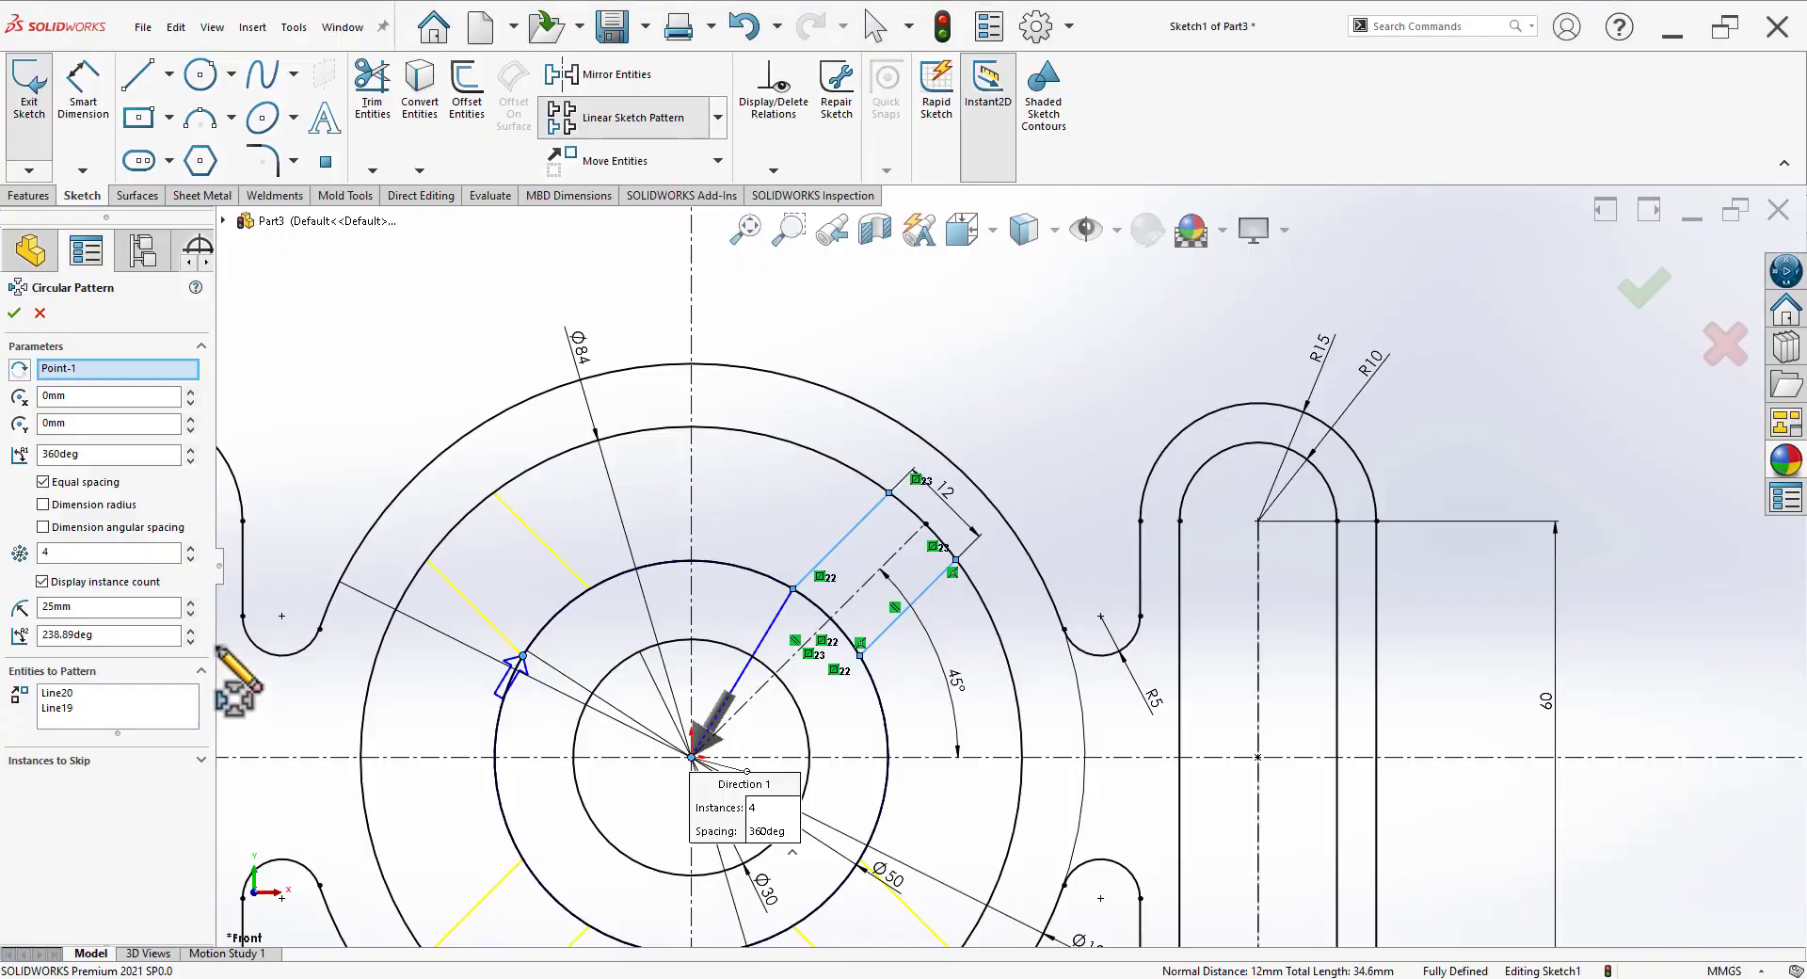
pyautogui.click(190, 548)
pyautogui.scroll(3, 980, 859)
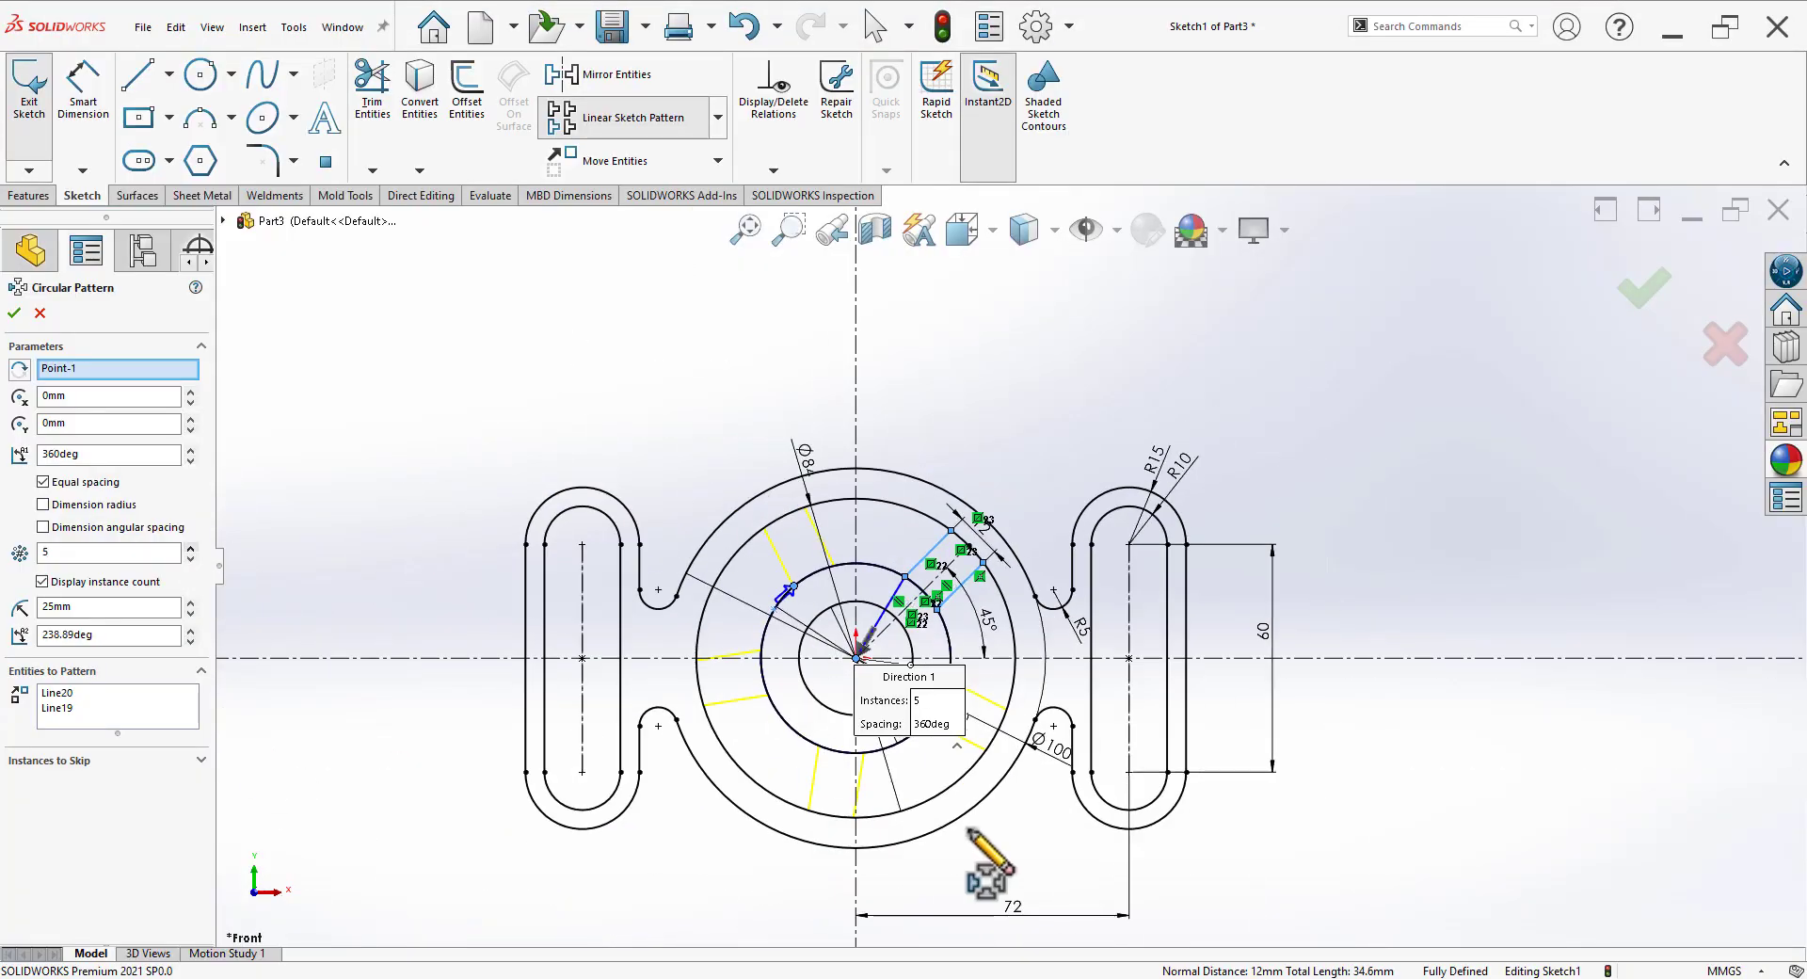
pyautogui.scroll(-2, 927, 635)
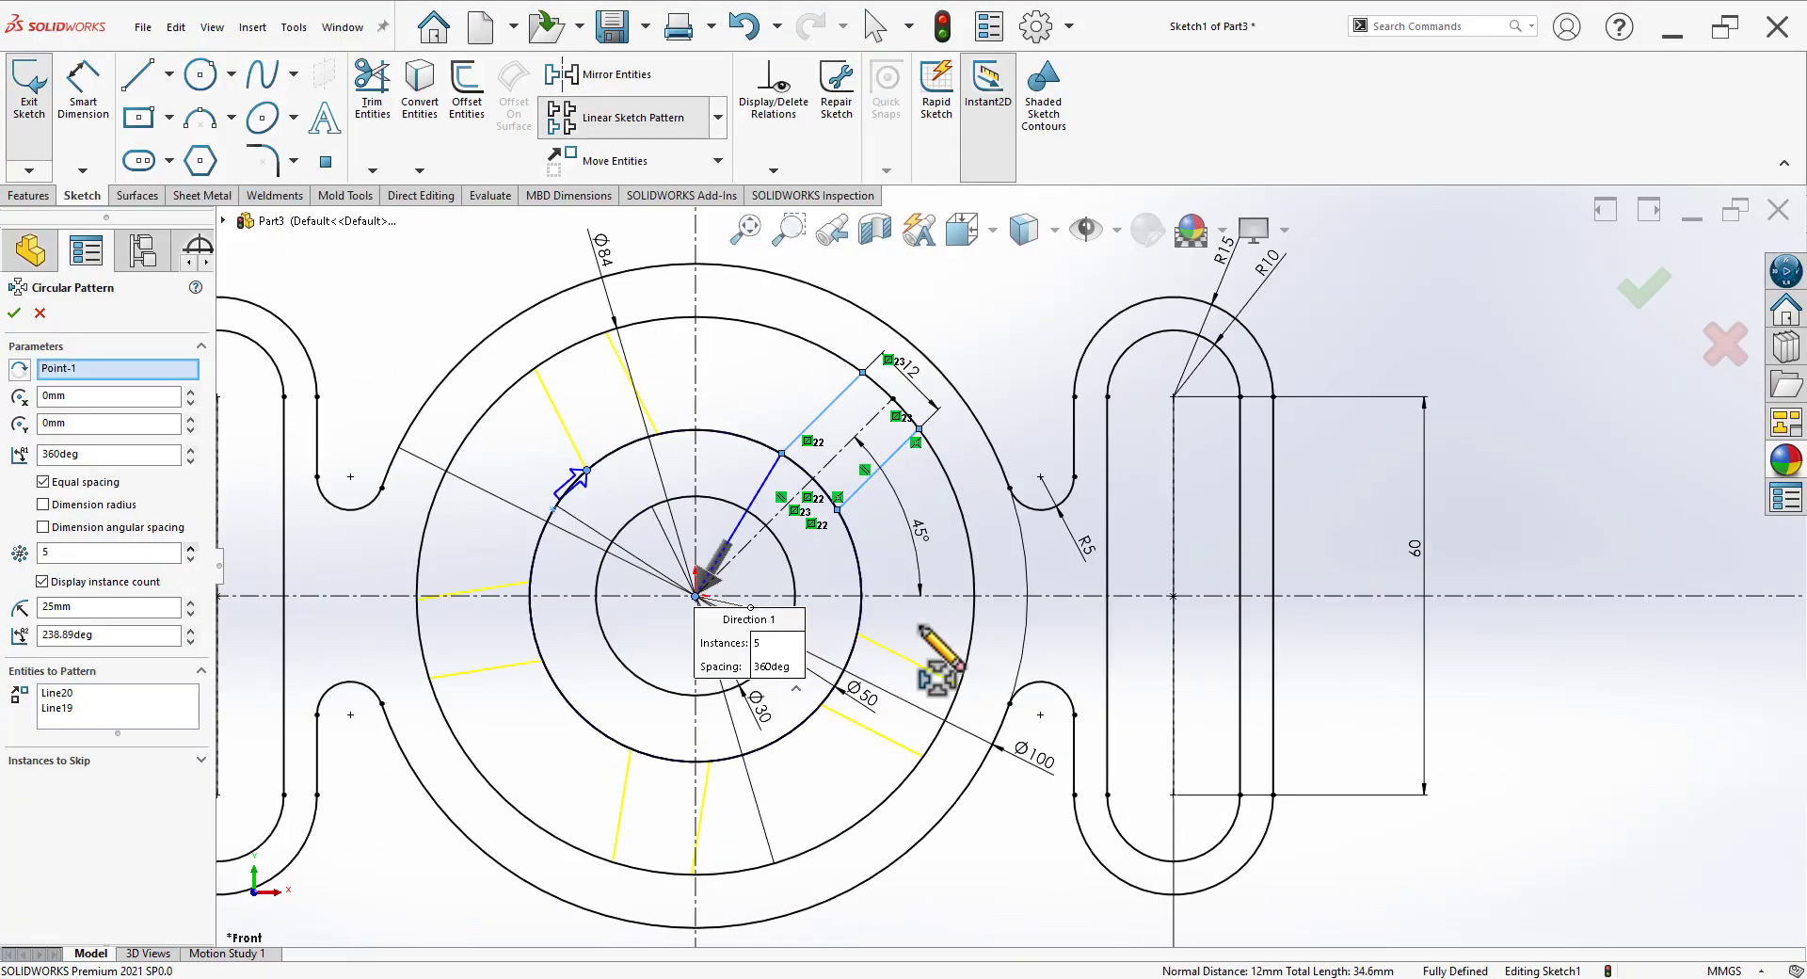
pyautogui.click(191, 602)
pyautogui.click(14, 316)
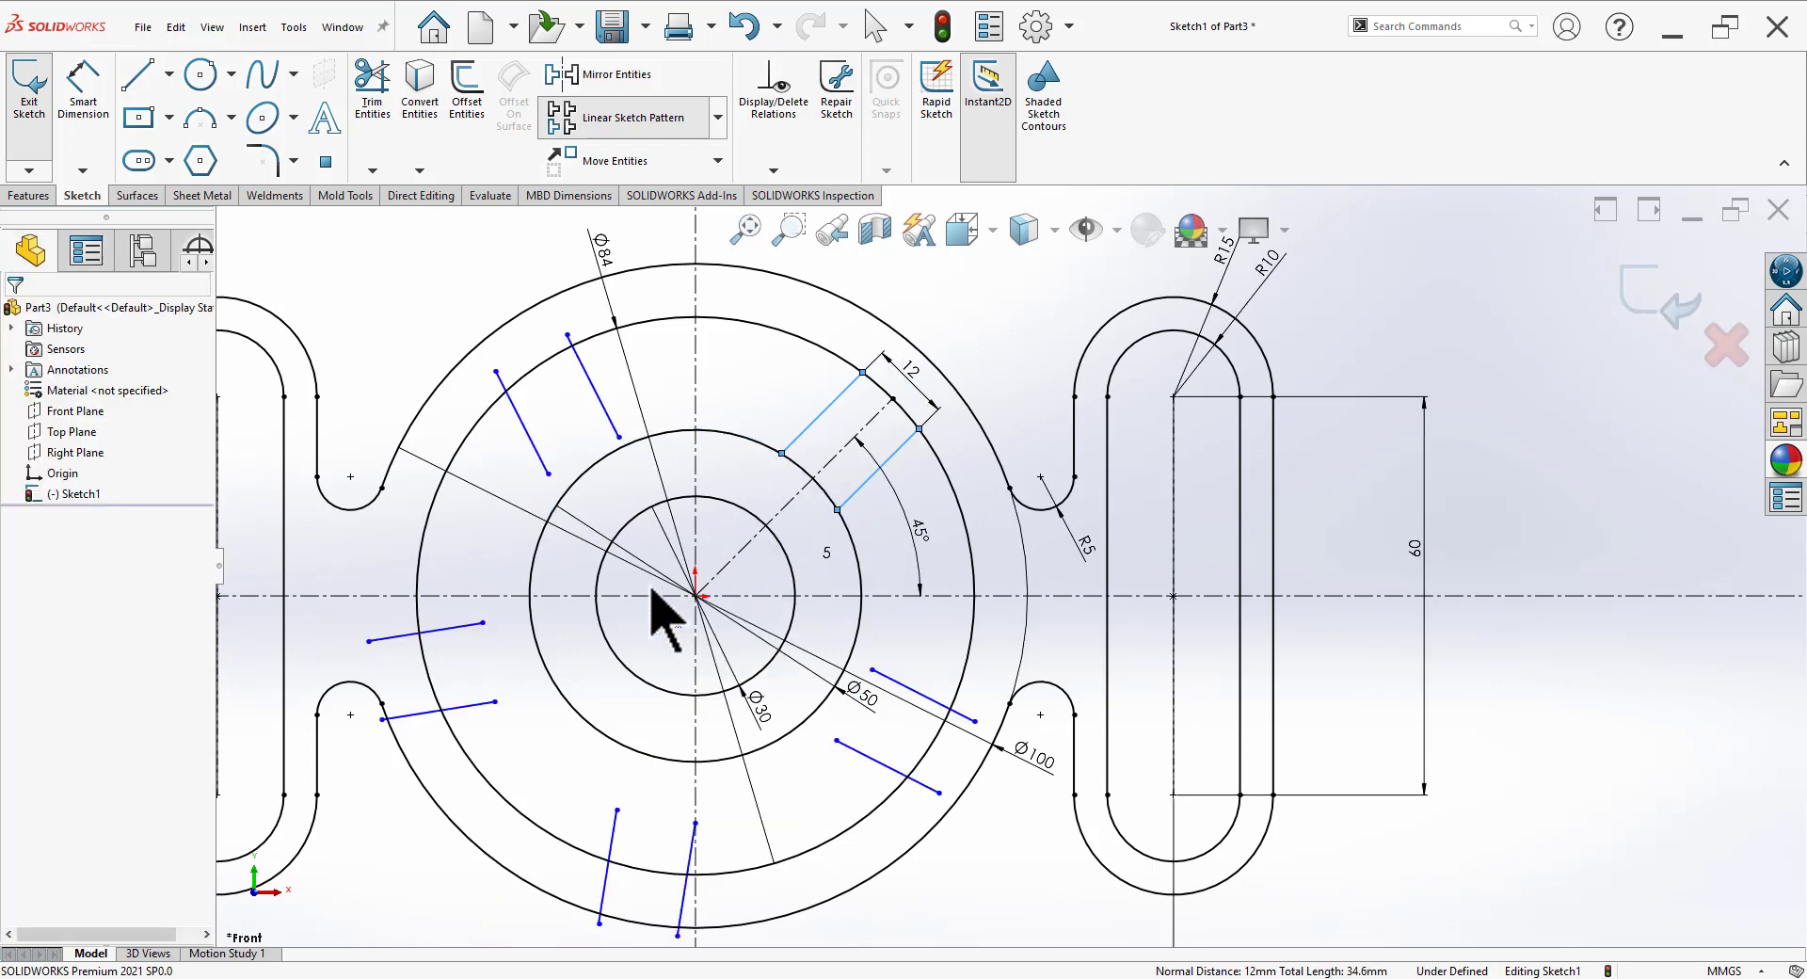
pyautogui.scroll(-1, 699, 657)
# Step: Make the pattern's centre point coincident with the origin
pyautogui.click(665, 624)
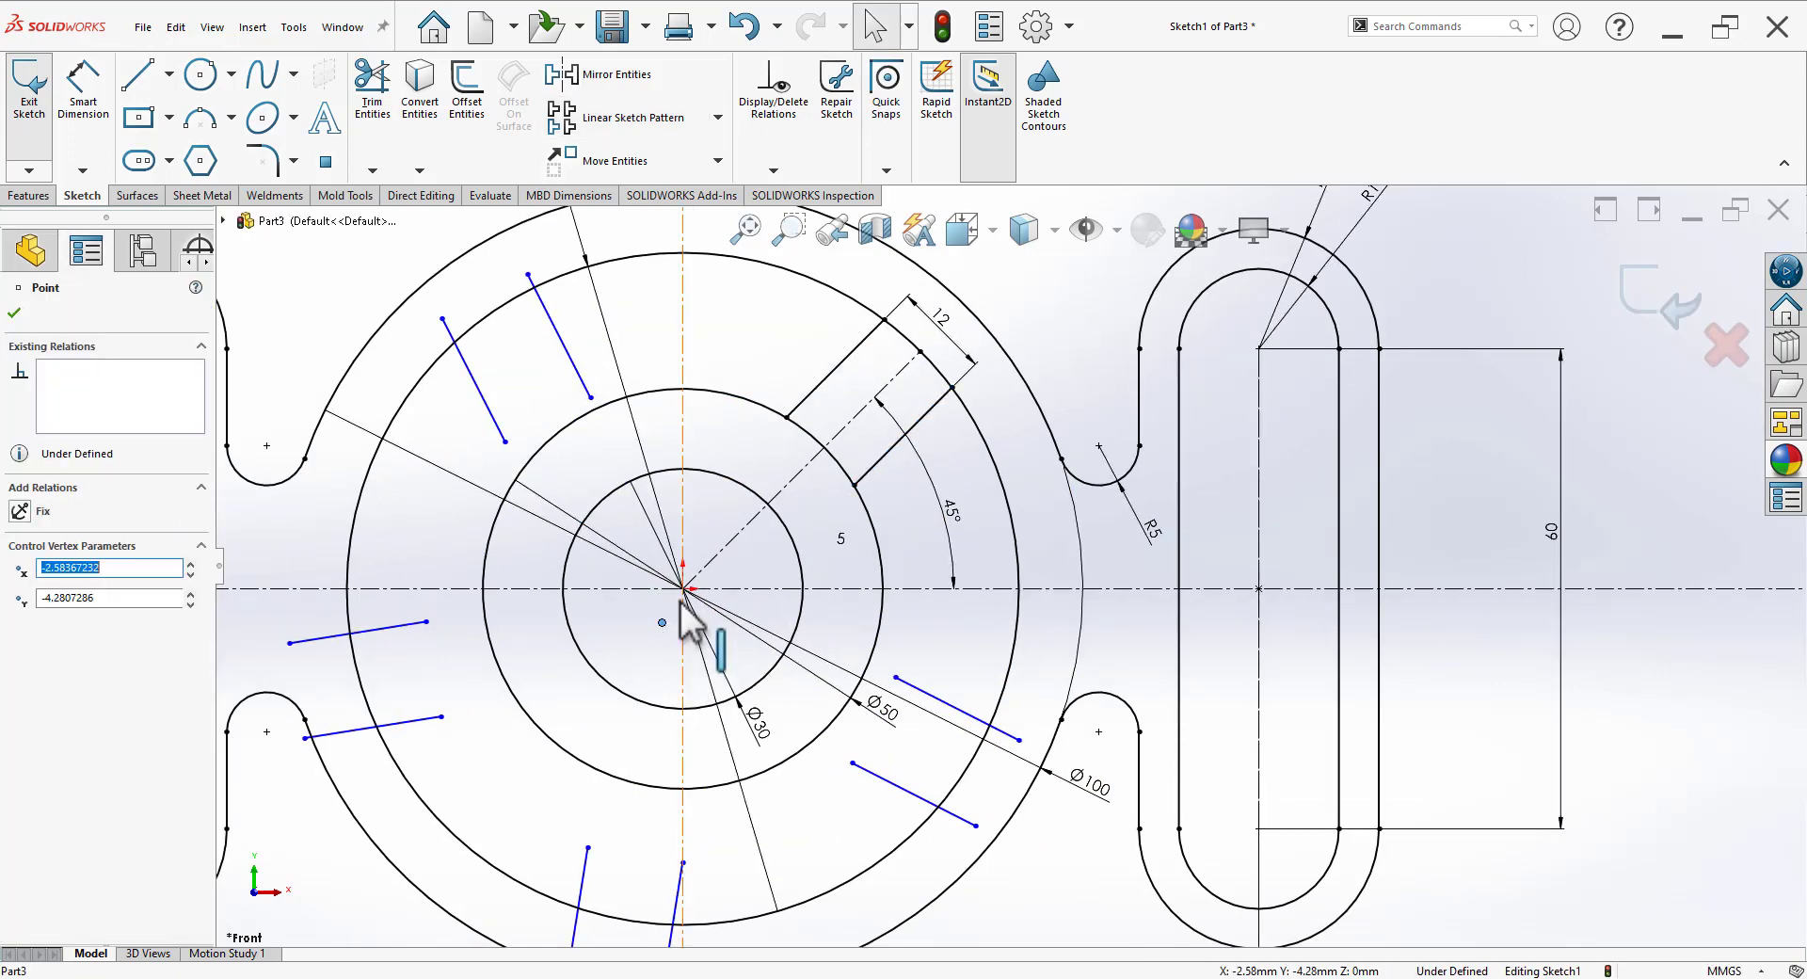
pyautogui.keyDown('ctrl'); pyautogui.click(731, 574); pyautogui.keyUp('ctrl')
pyautogui.click(825, 529)
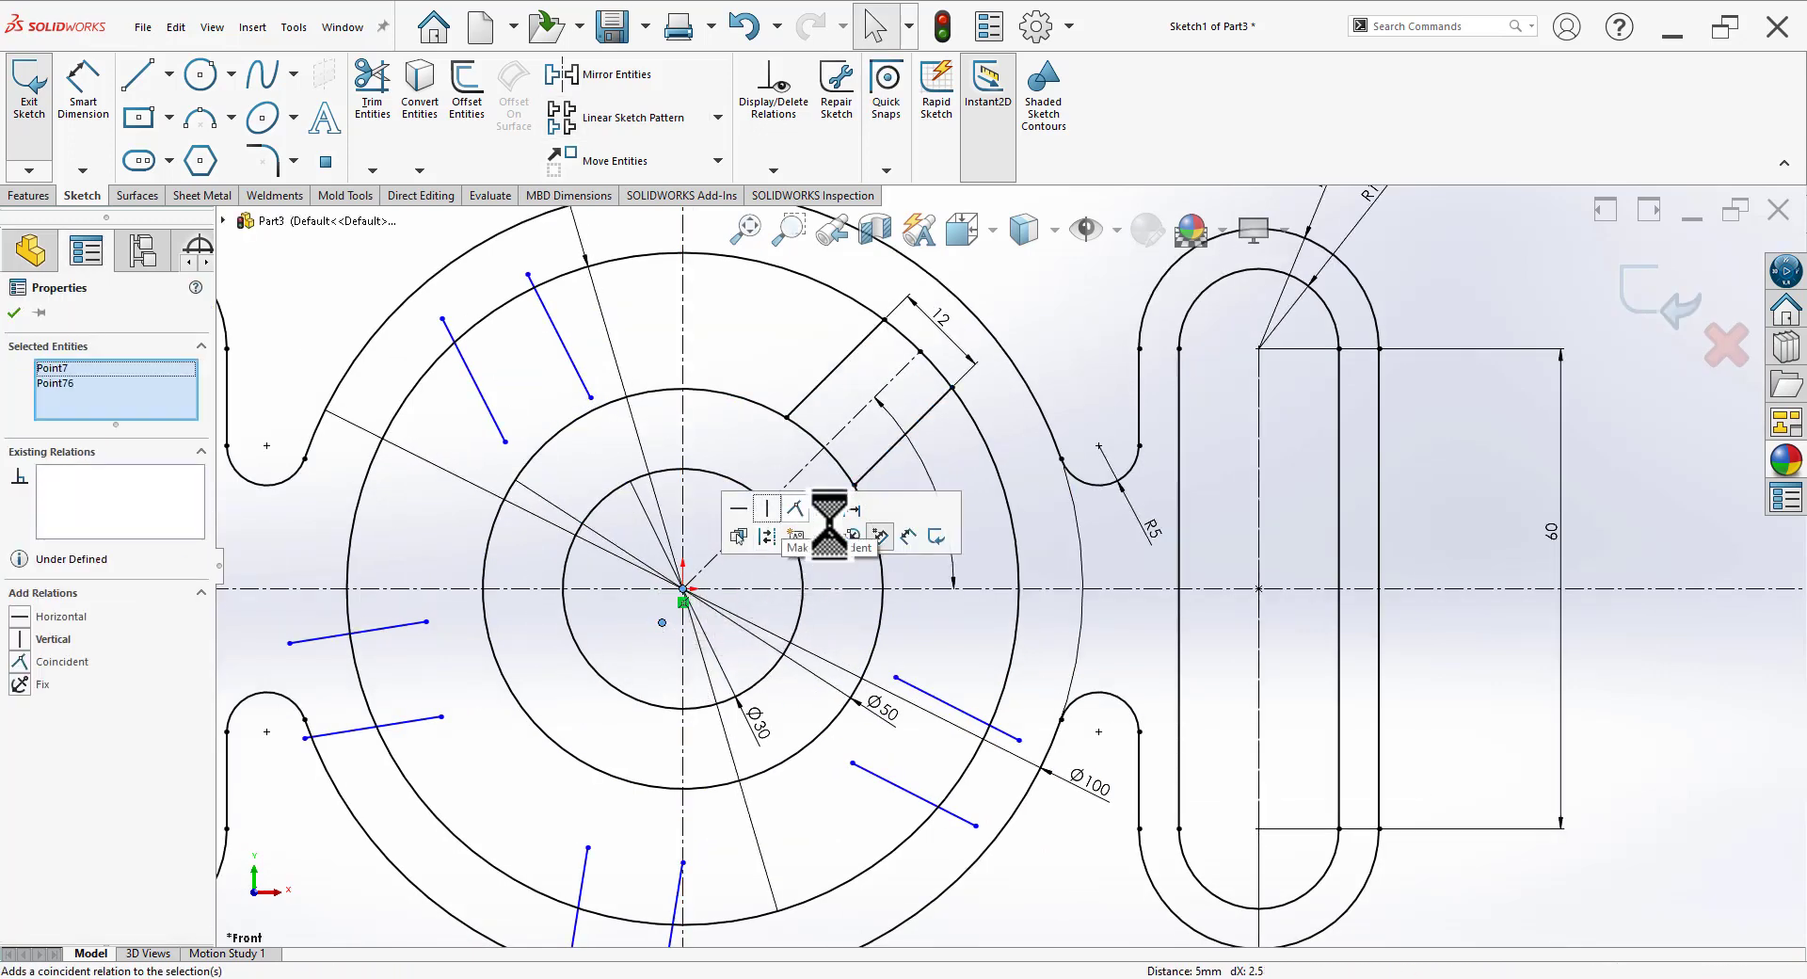
pyautogui.scroll(3, 1035, 603)
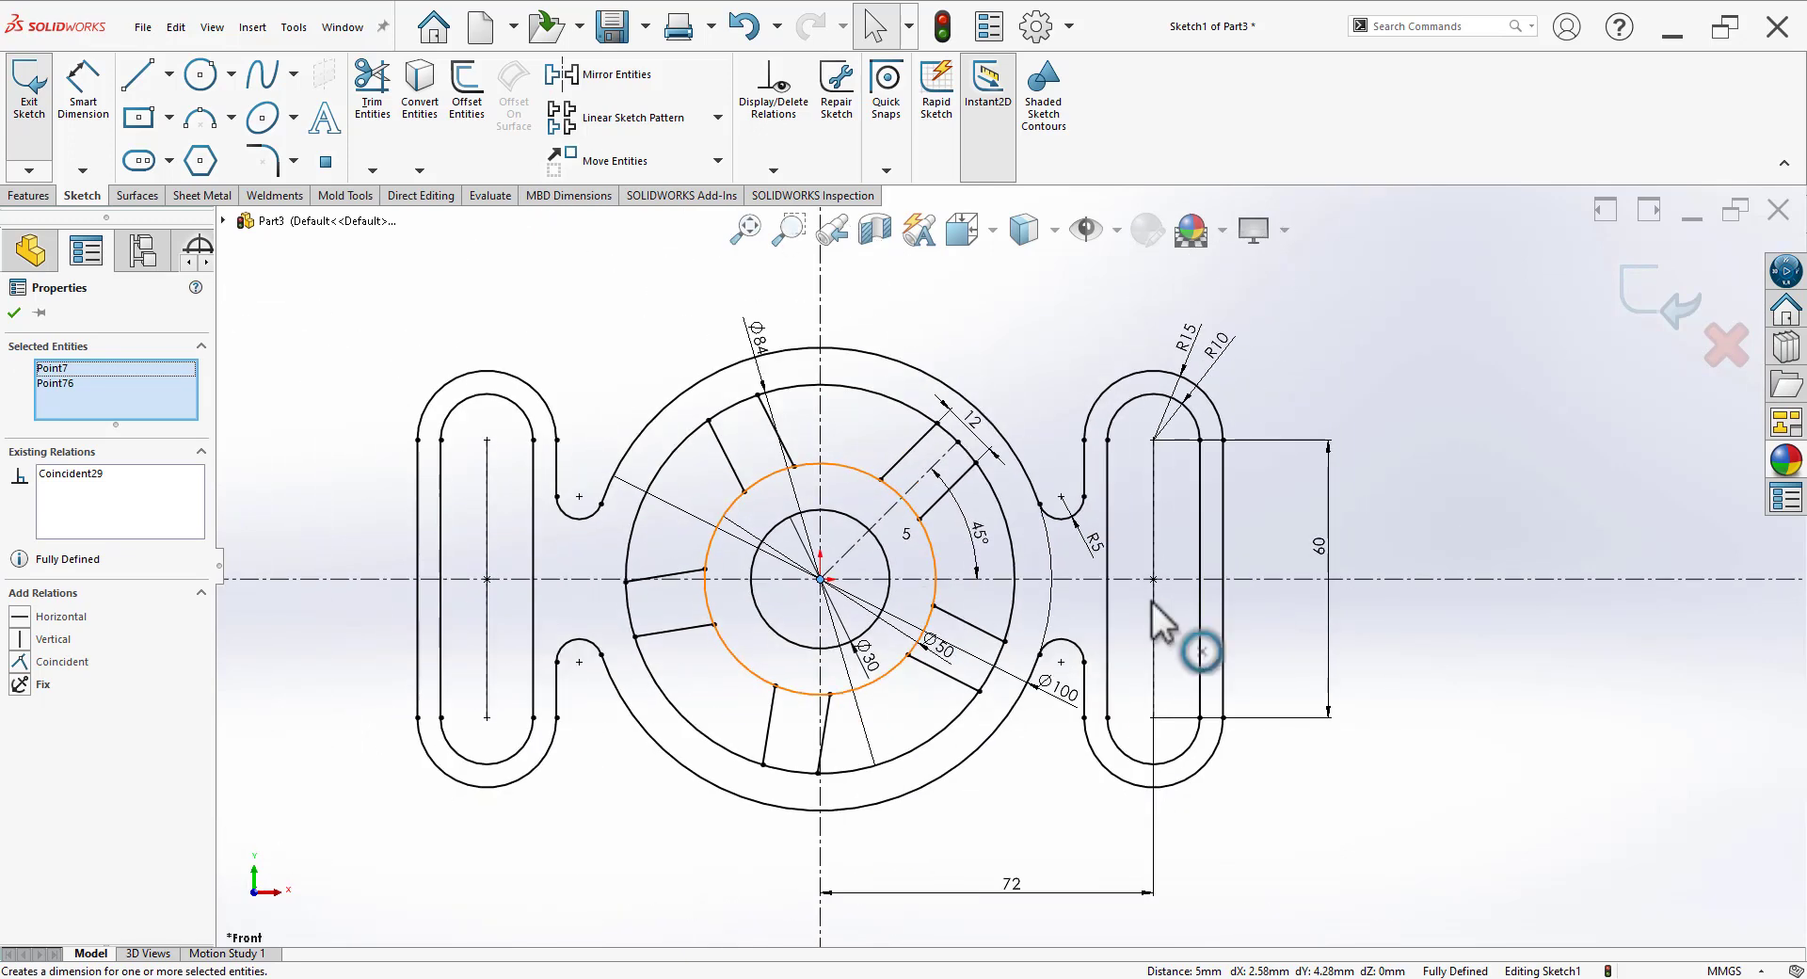
pyautogui.click(1344, 484)
pyautogui.scroll(-2, 1300, 461)
pyautogui.scroll(-1, 932, 475)
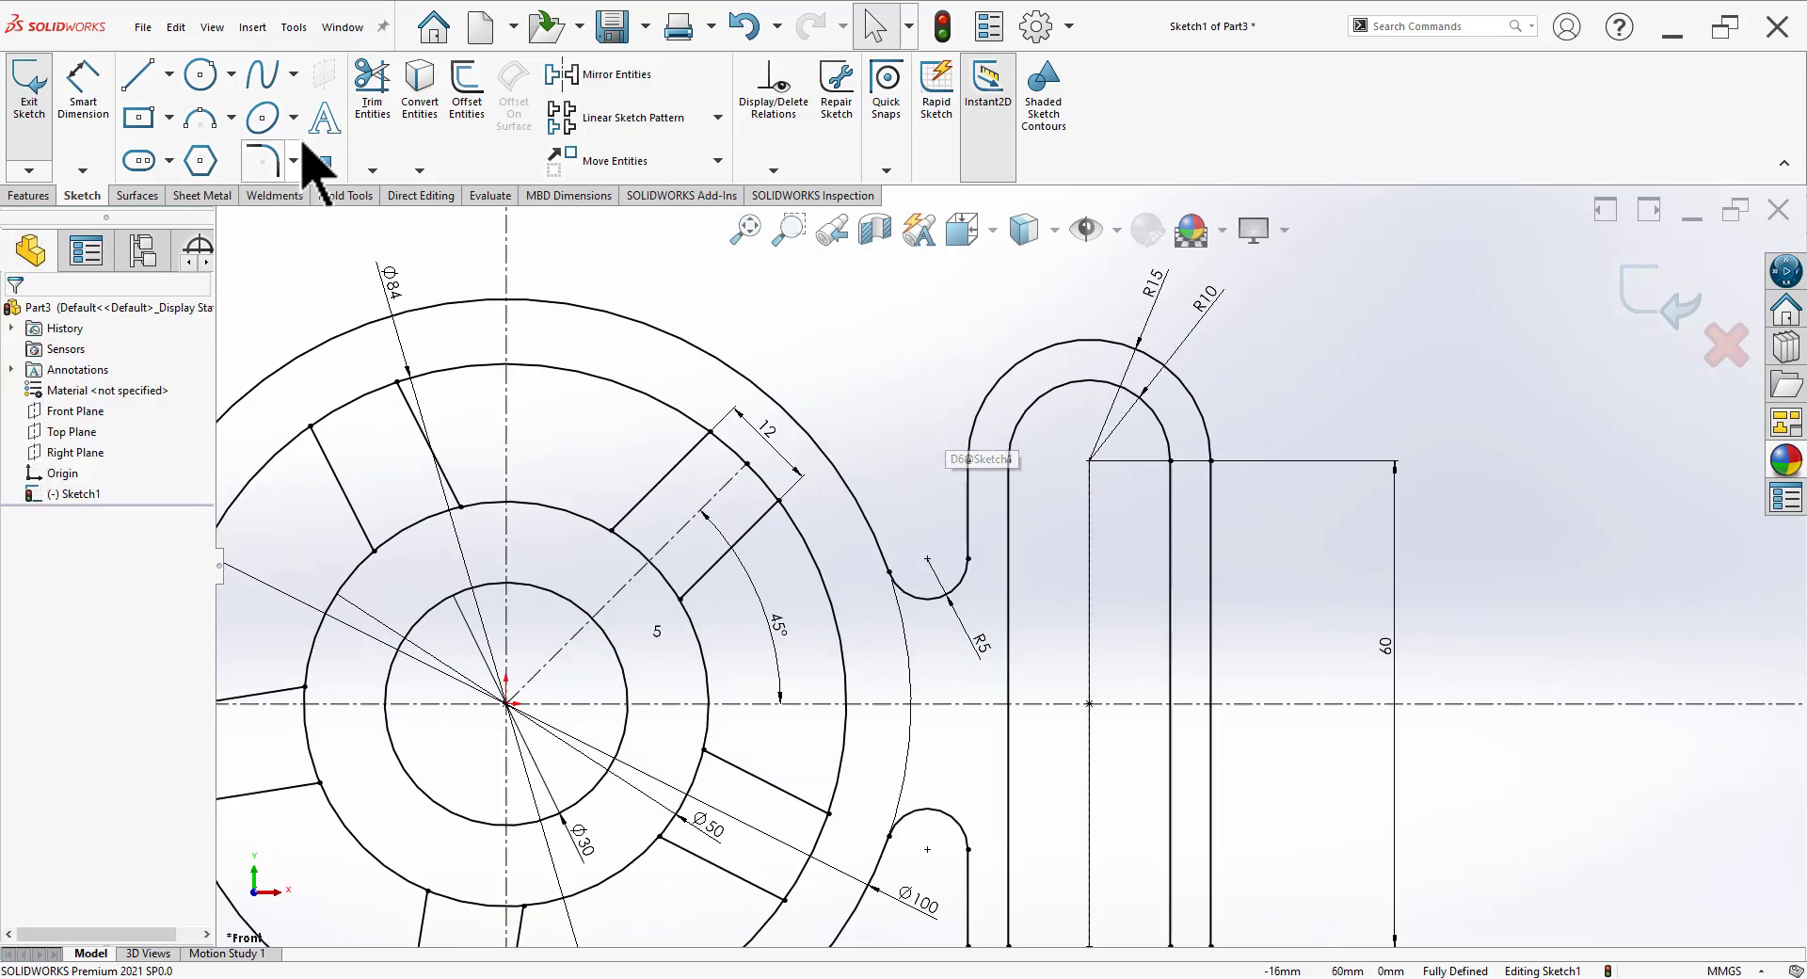
# Step: With Power Trim, remove the excess slot lines and the circle segments between the spokes
pyautogui.click(373, 89)
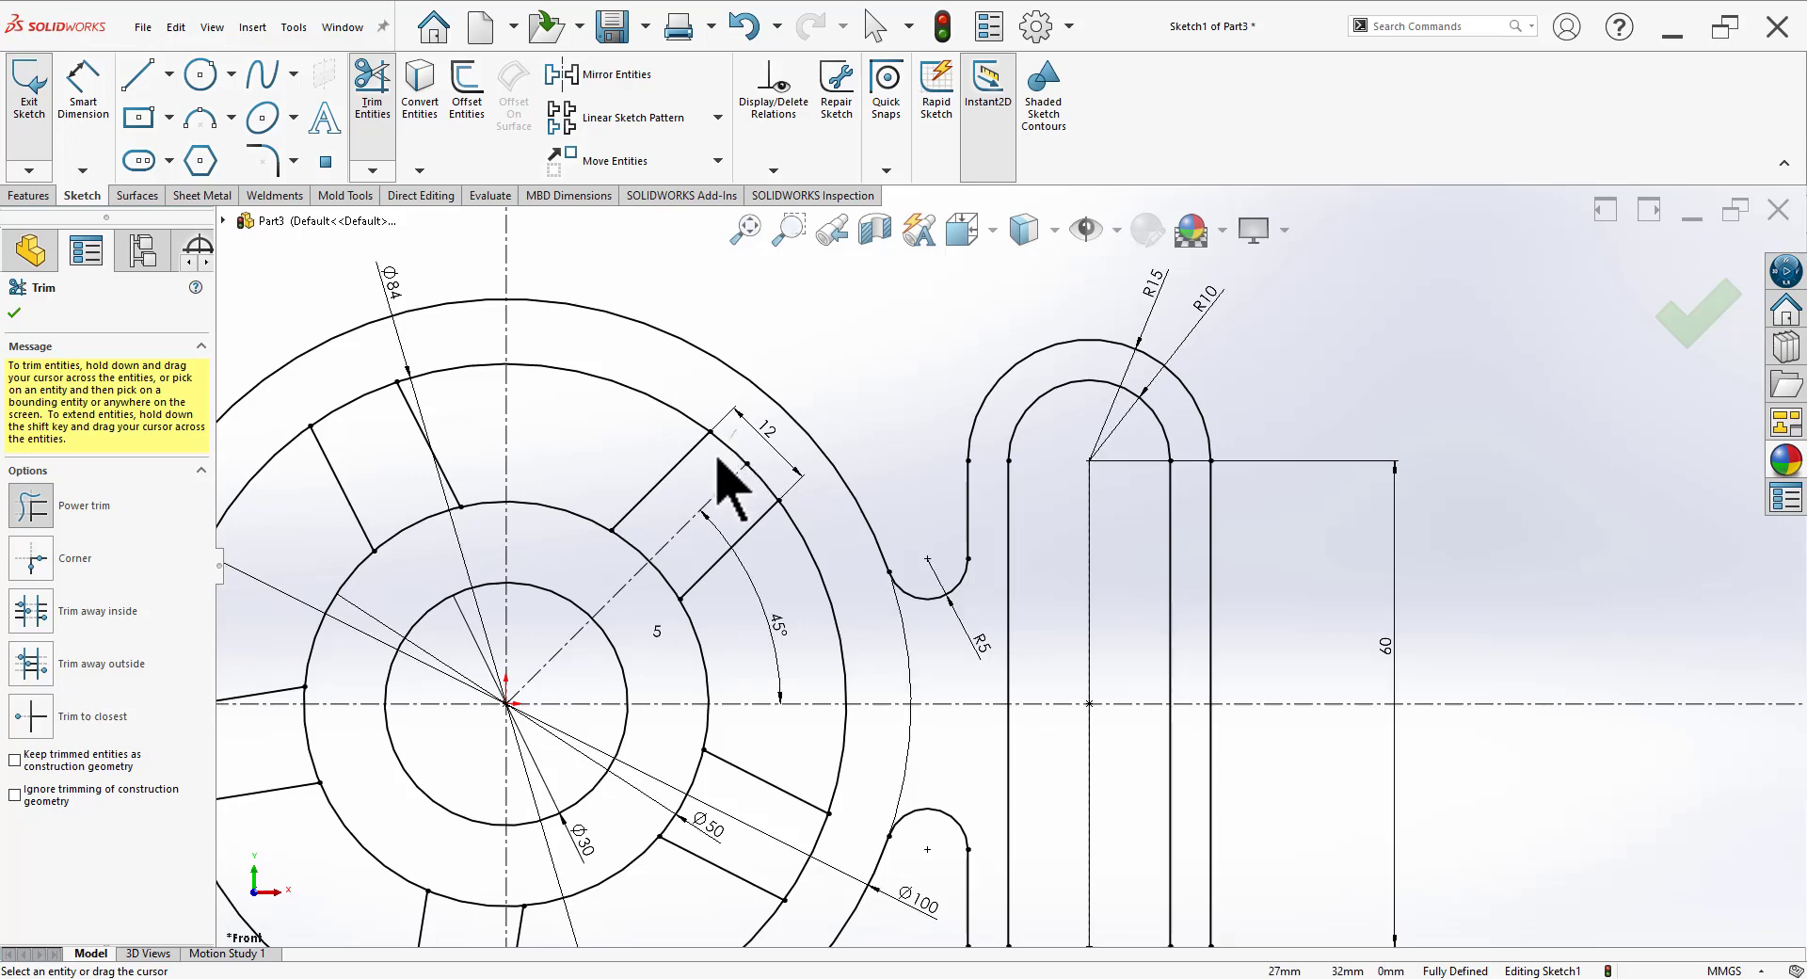
pyautogui.moveTo(632, 556); pyautogui.dragTo(724, 533)
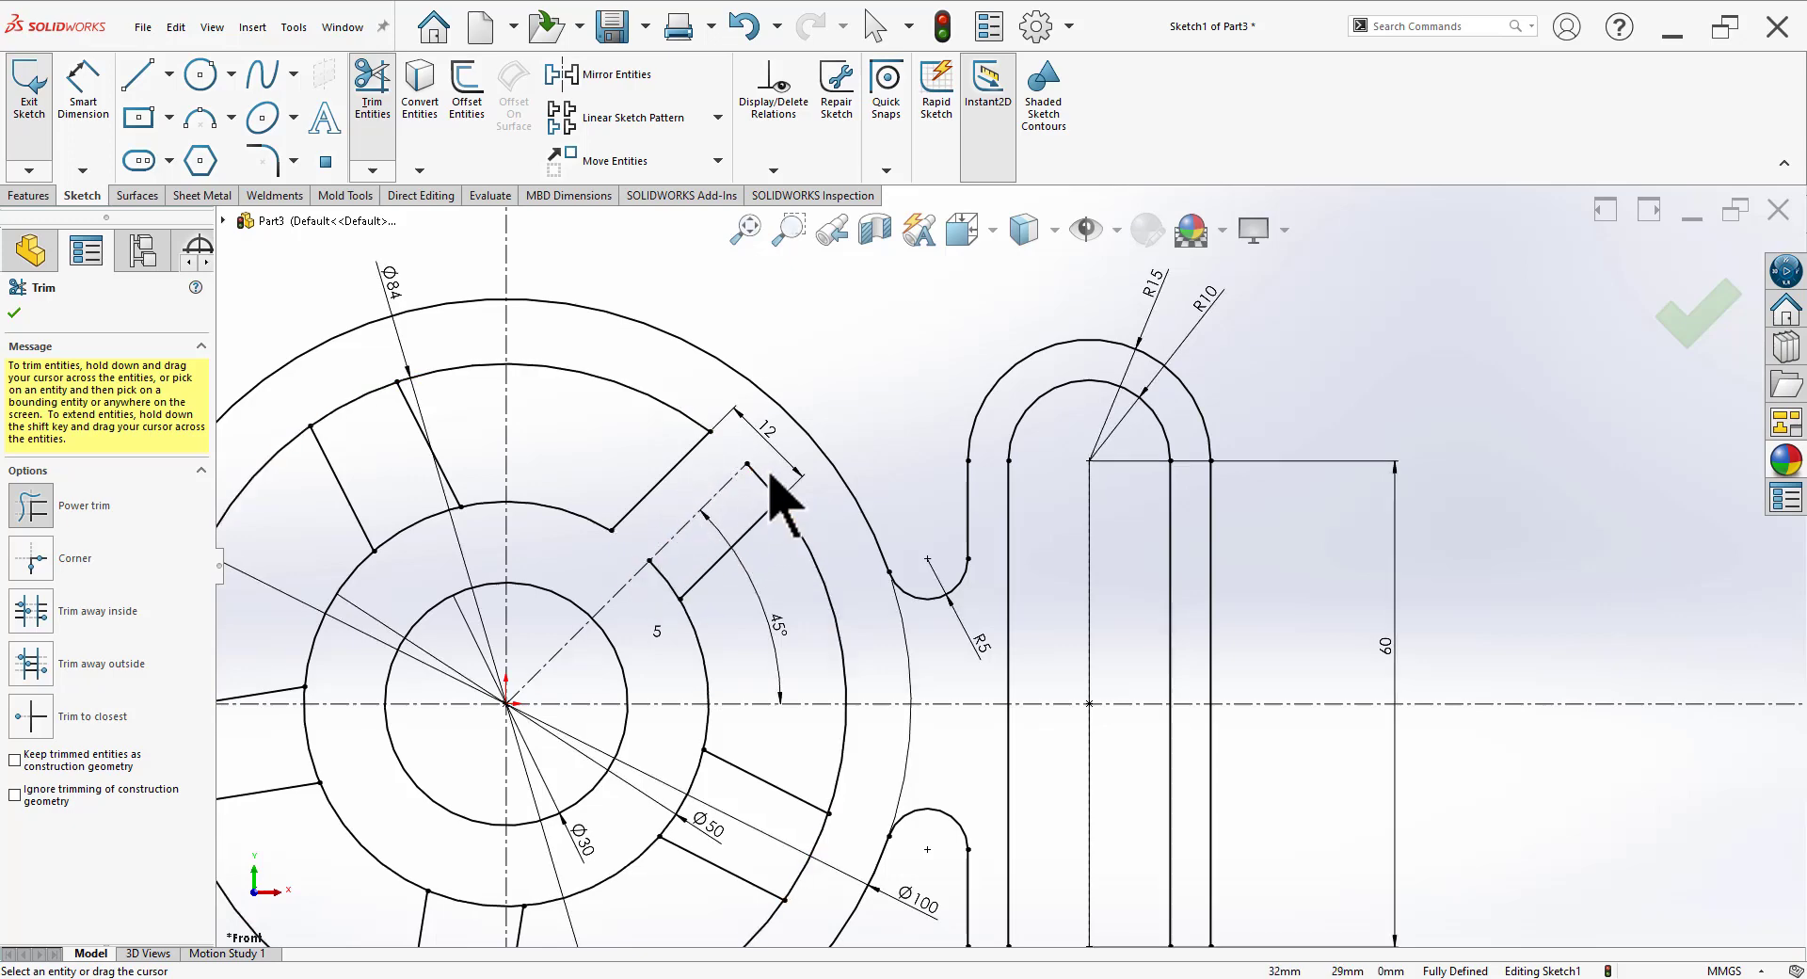
pyautogui.moveTo(670, 588); pyautogui.dragTo(431, 491)
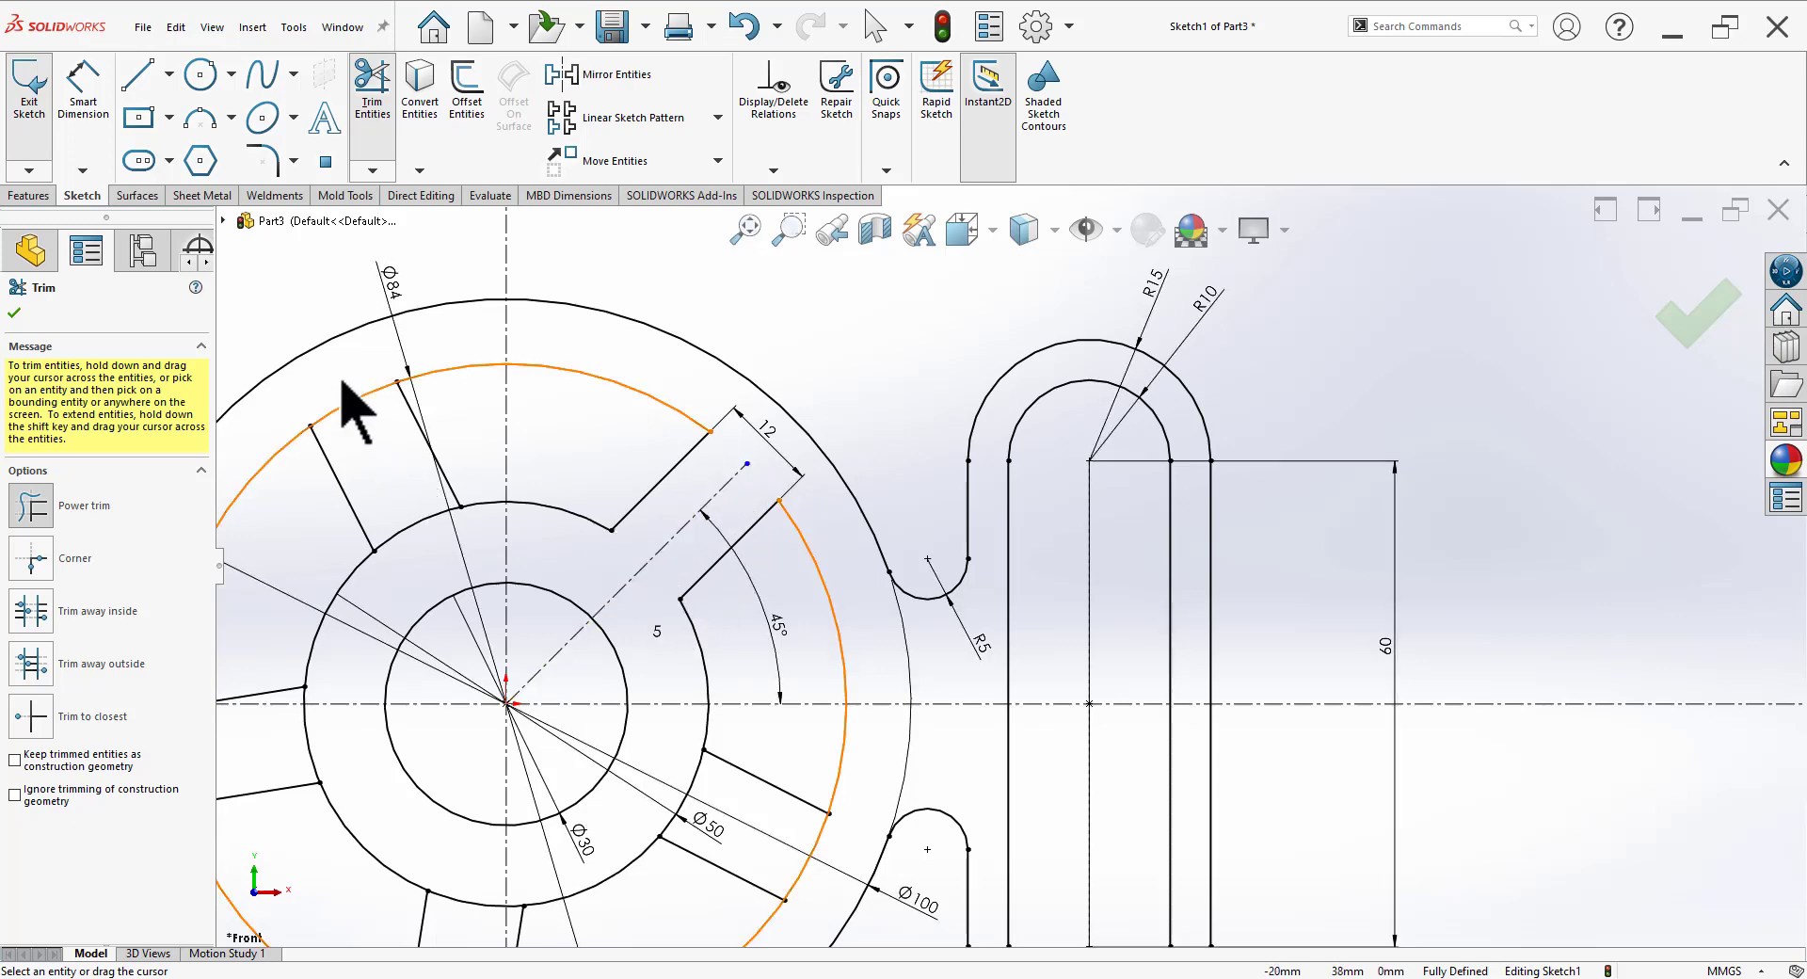
pyautogui.moveTo(346, 404); pyautogui.dragTo(374, 481)
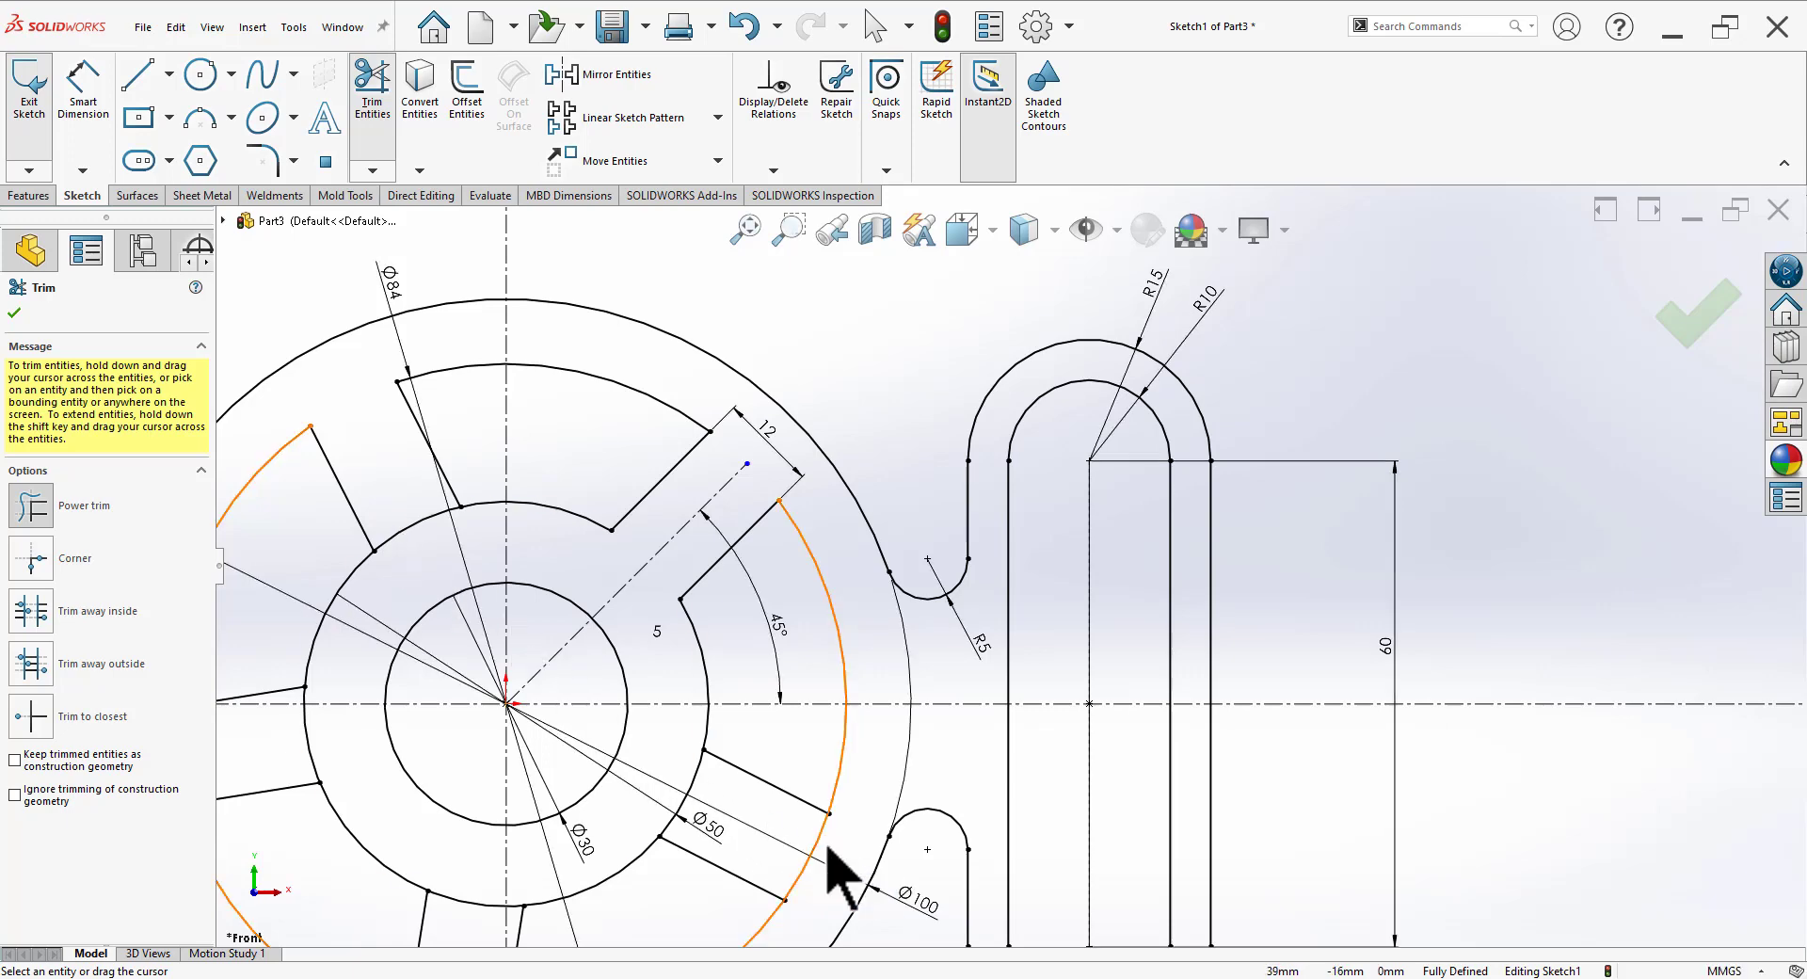
pyautogui.moveTo(808, 843); pyautogui.dragTo(723, 808)
pyautogui.scroll(2, 672, 783)
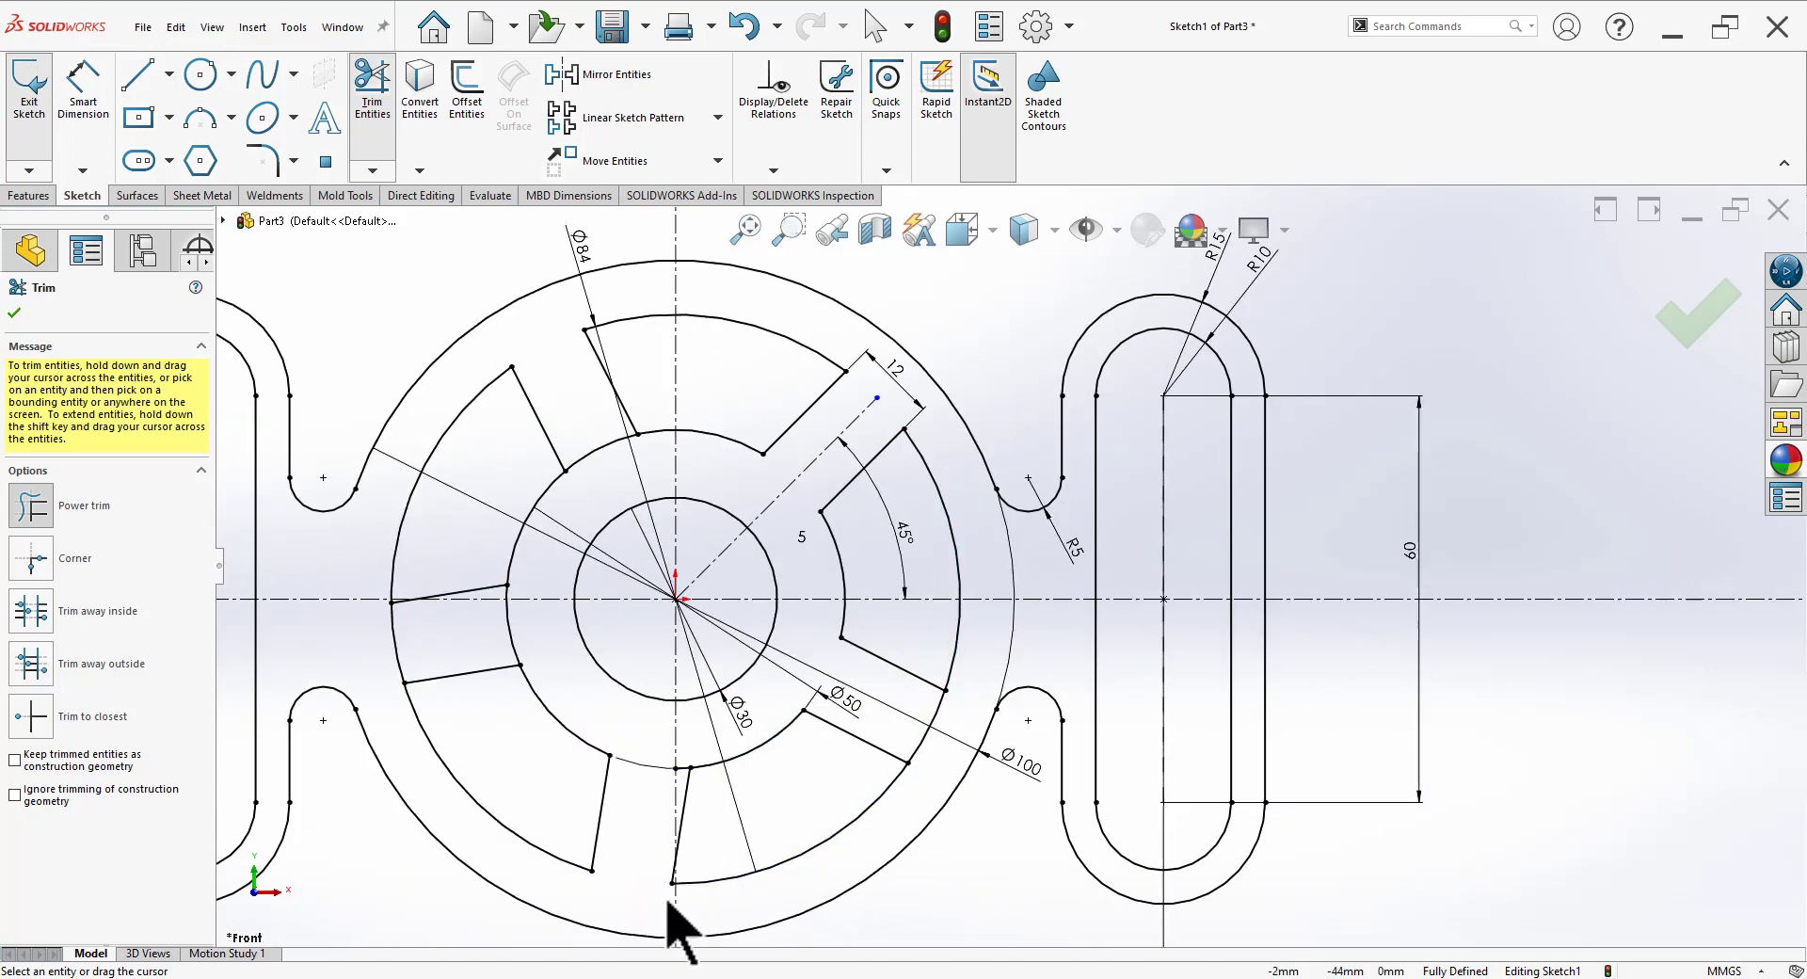
pyautogui.scroll(-2, 644, 833)
pyautogui.scroll(-1, 697, 829)
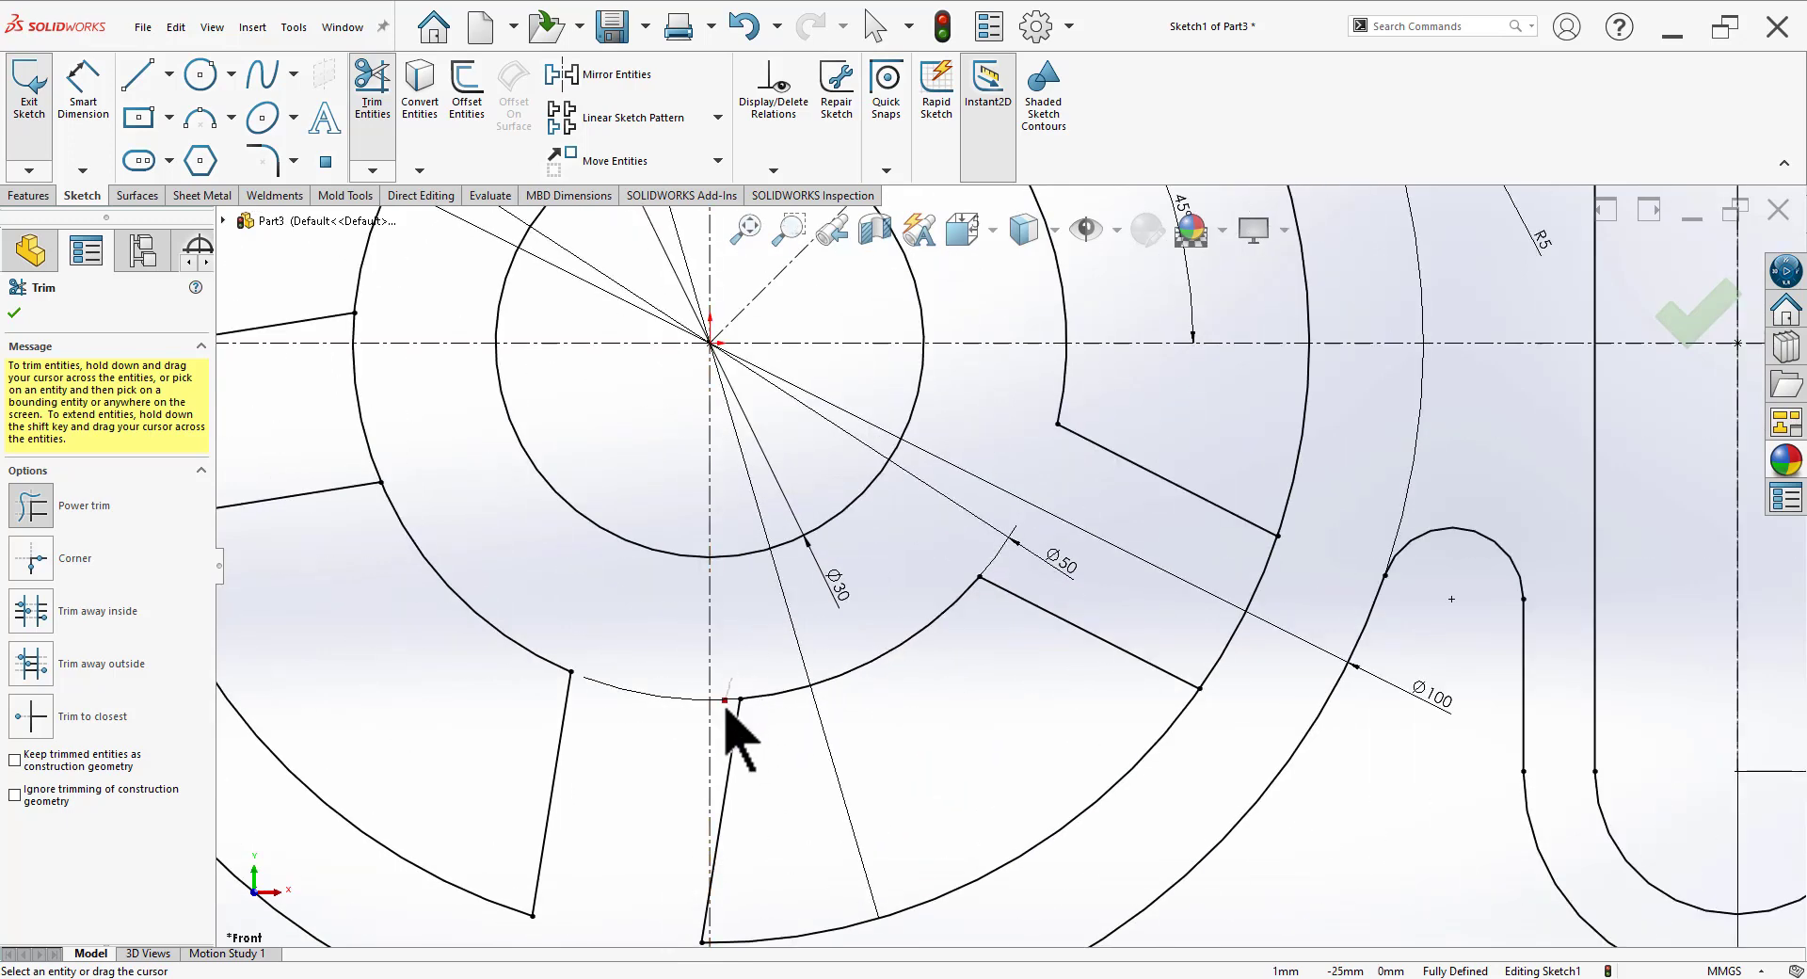
pyautogui.scroll(2, 725, 715)
# Step: Trim the Ø50 arc between the lower slot's lines and compare against the reference drawing
pyautogui.moveTo(697, 505); pyautogui.dragTo(502, 508)
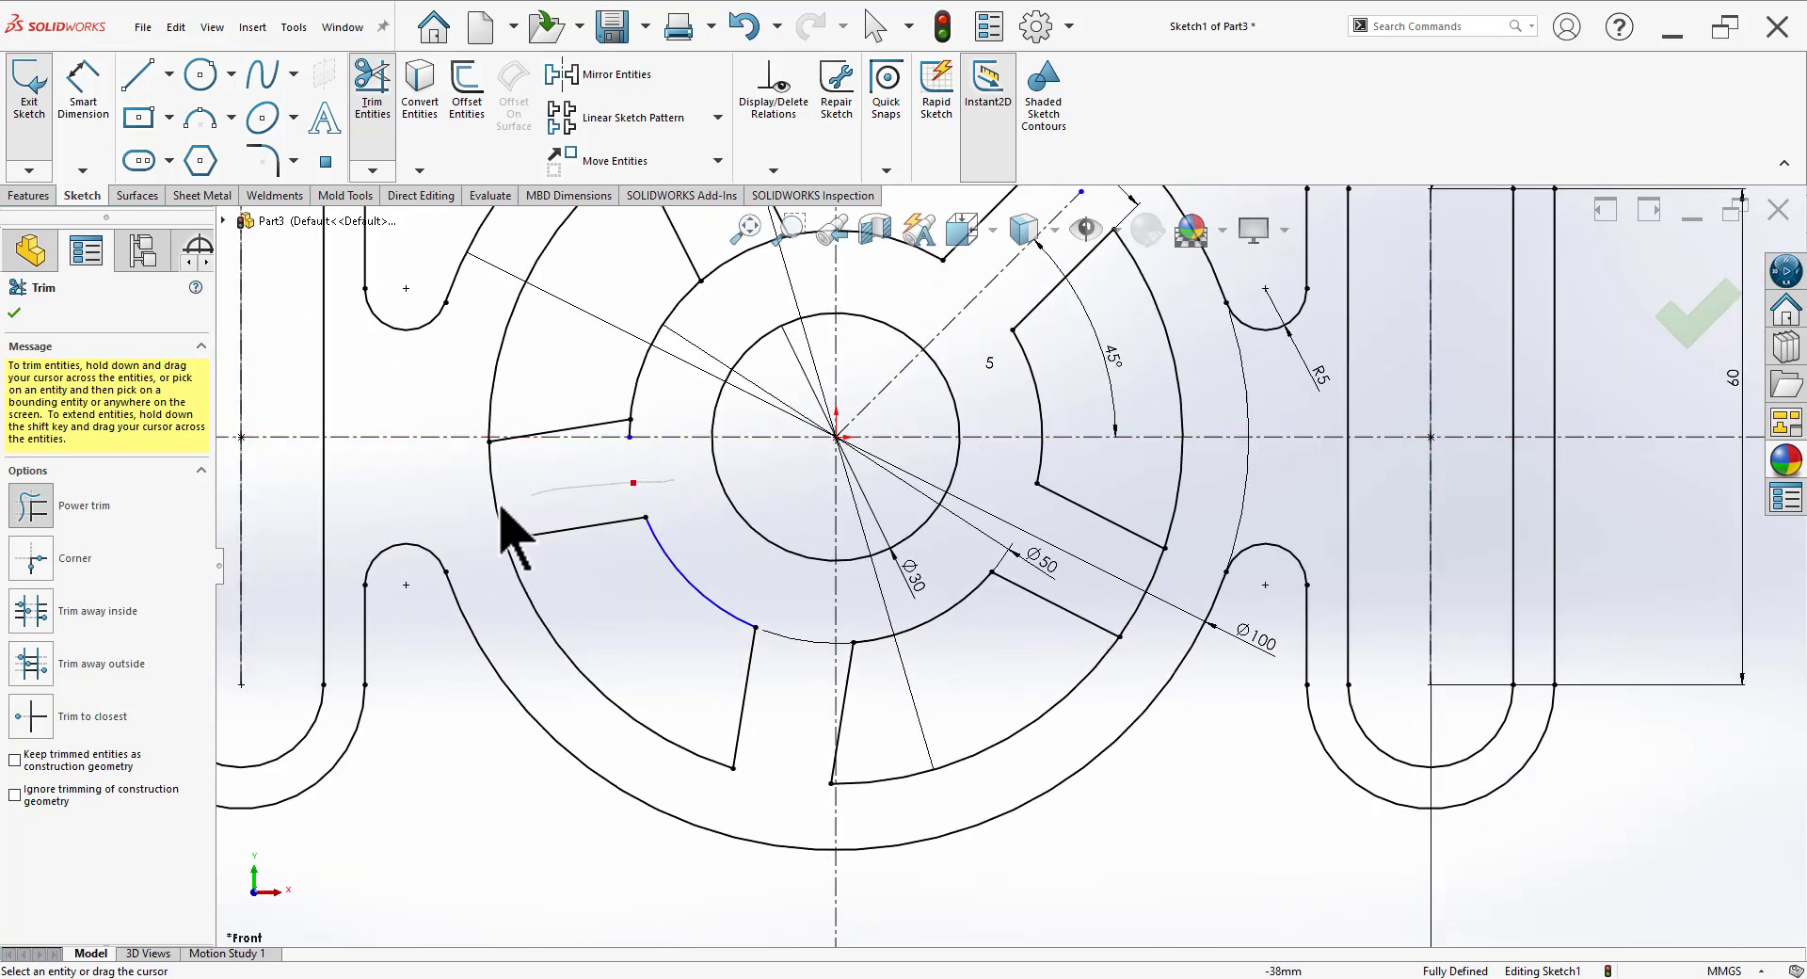
pyautogui.scroll(-2, 692, 508)
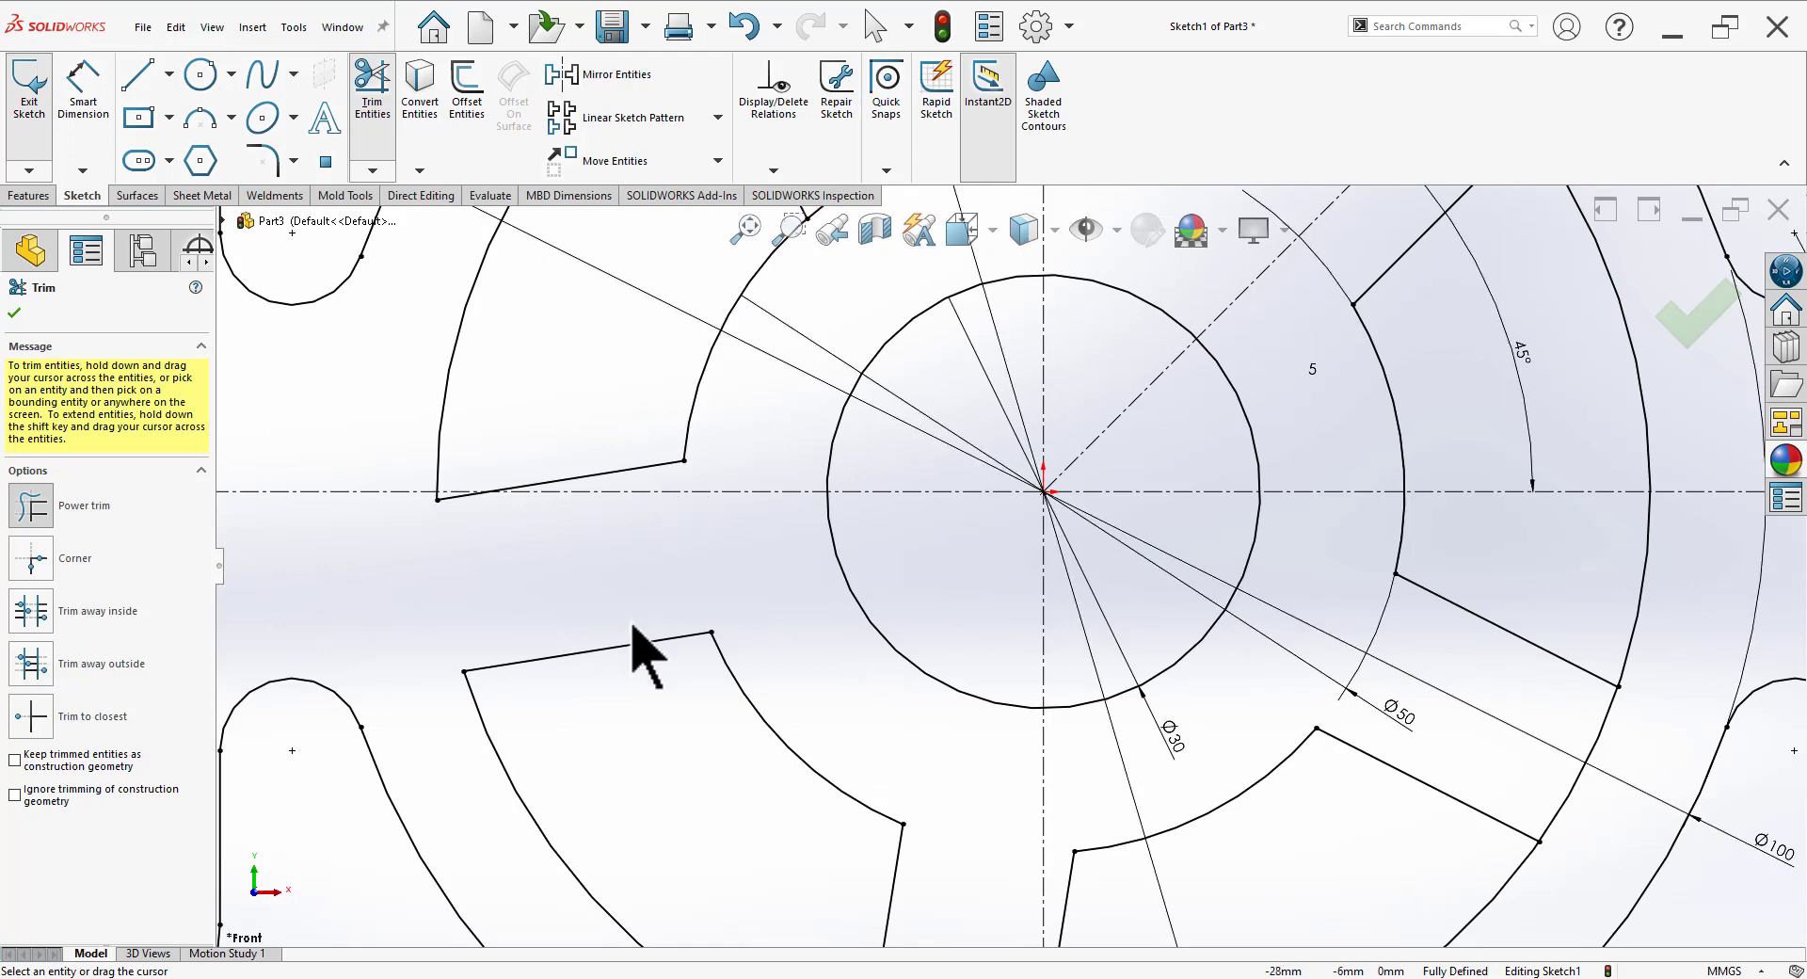
pyautogui.scroll(5, 635, 673)
pyautogui.scroll(1, 649, 693)
pyautogui.scroll(-2, 1109, 484)
pyautogui.scroll(-2, 903, 546)
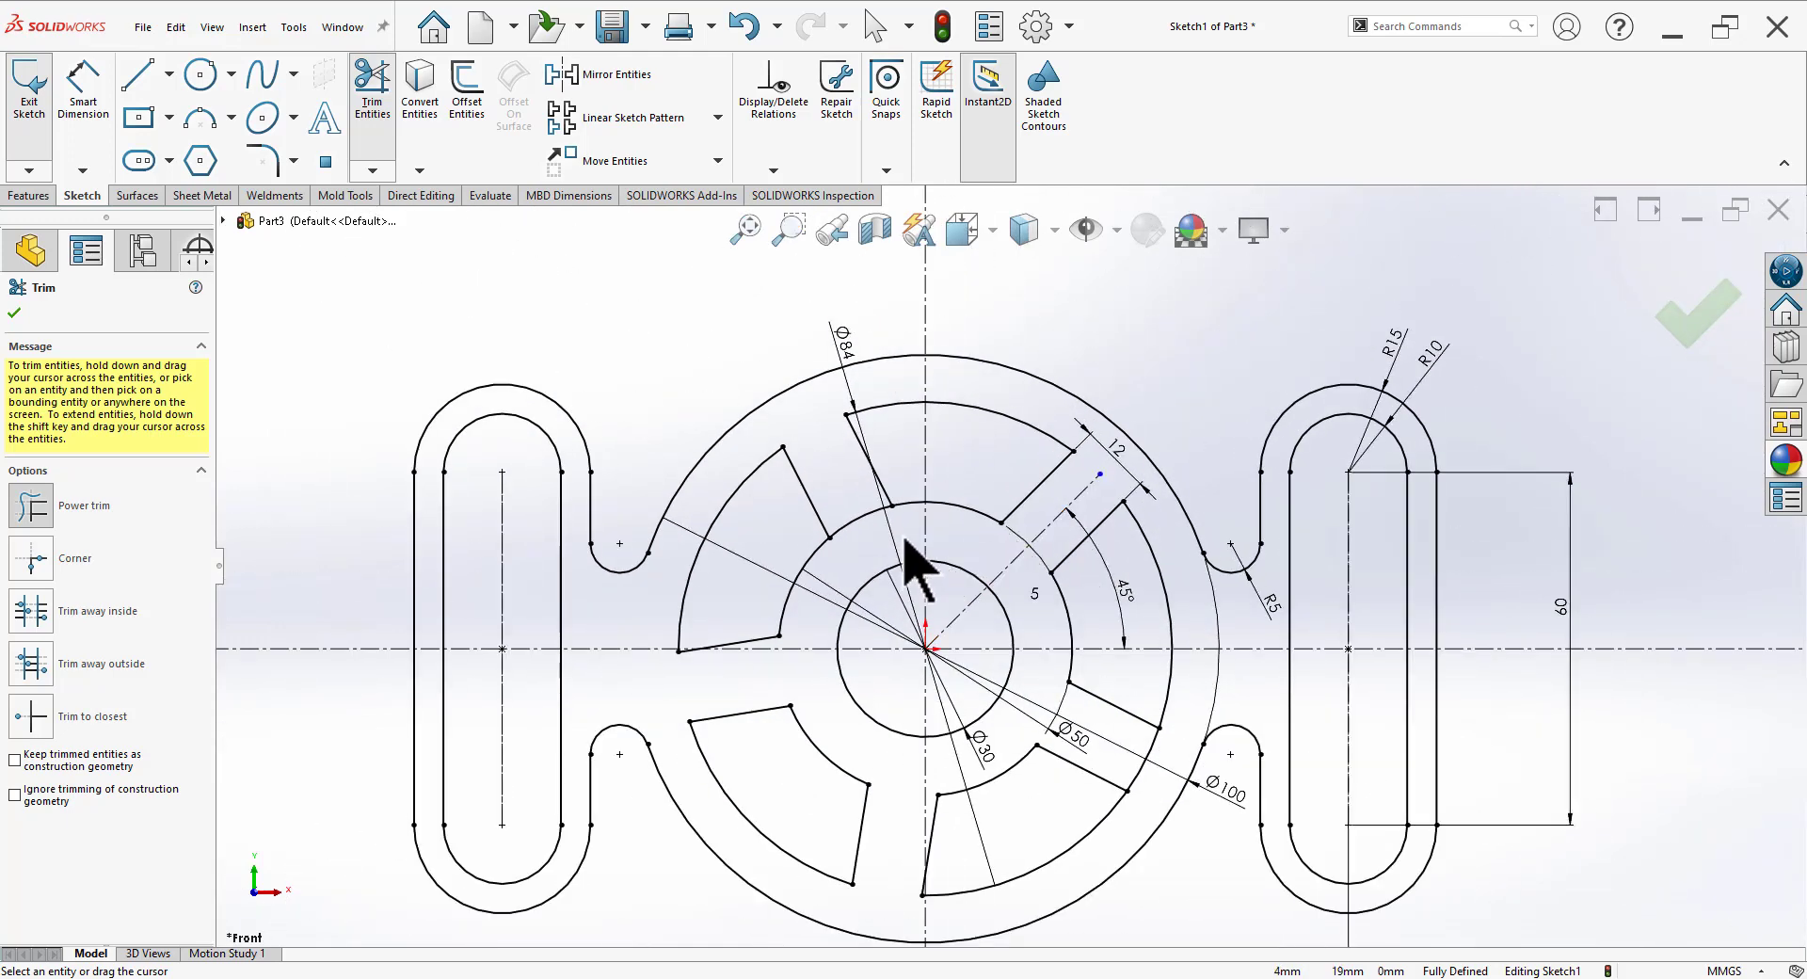
pyautogui.moveTo(854, 516); pyautogui.dragTo(867, 527)
pyautogui.scroll(1, 852, 523)
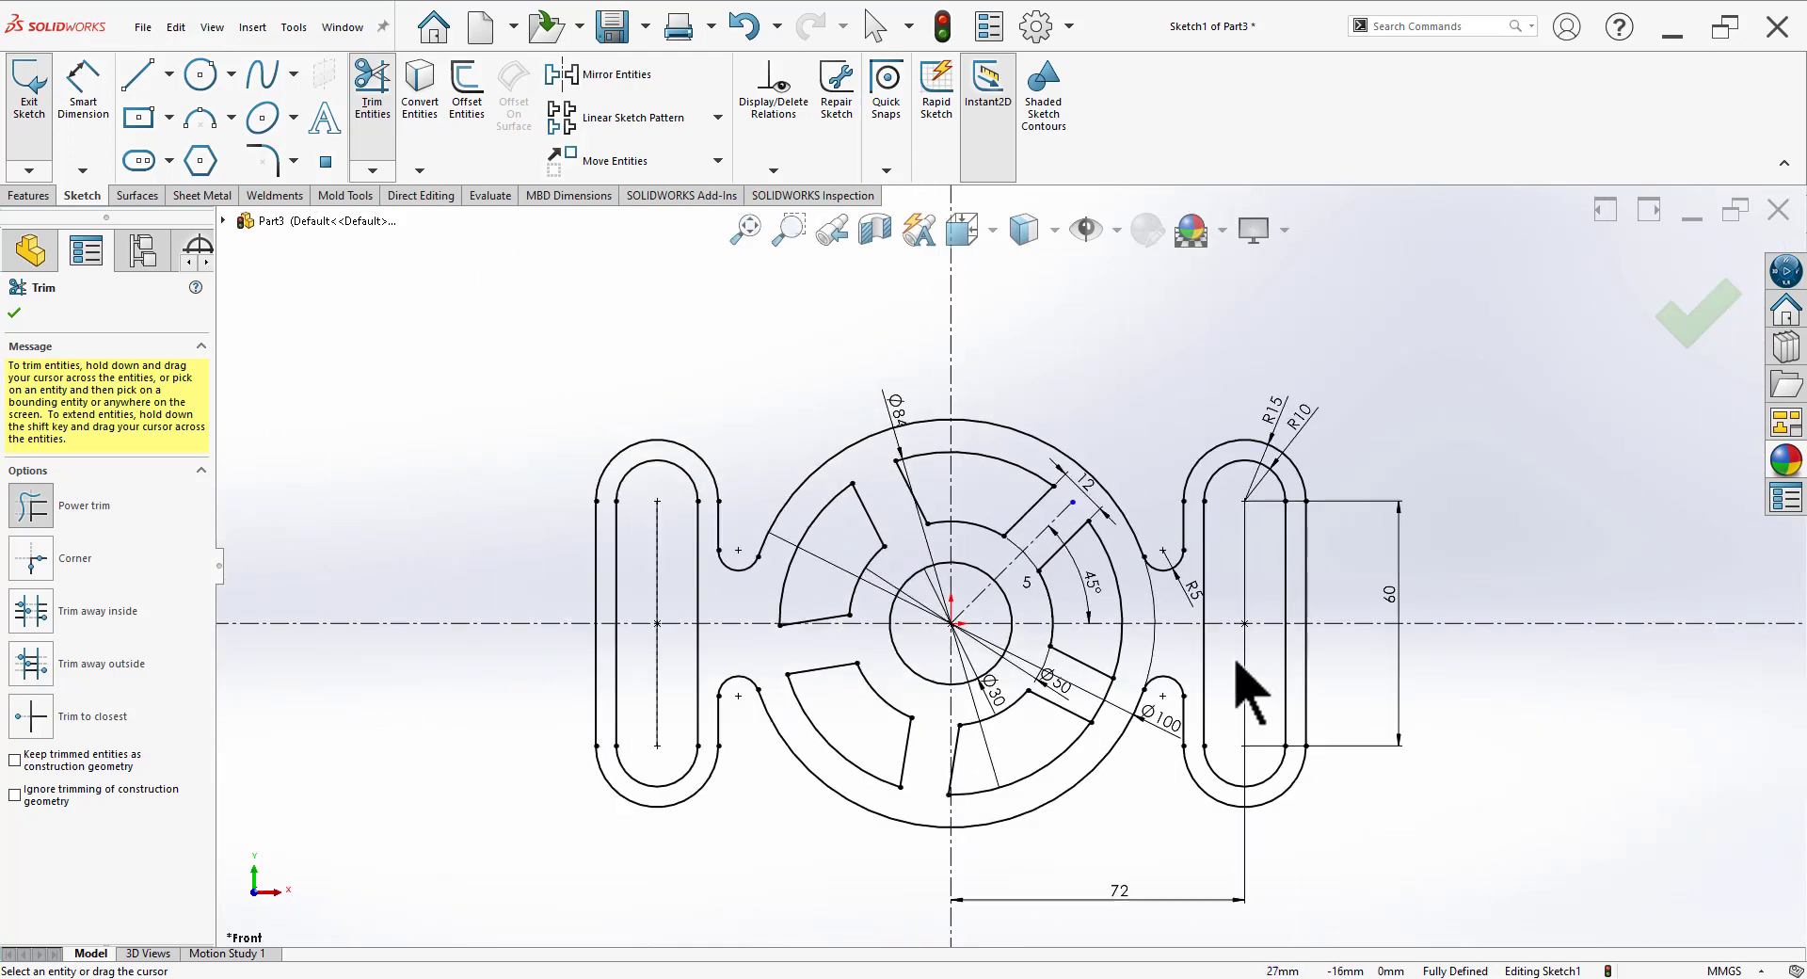
pyautogui.scroll(-1, 1073, 720)
pyautogui.hotkey('alt', 'Tab')
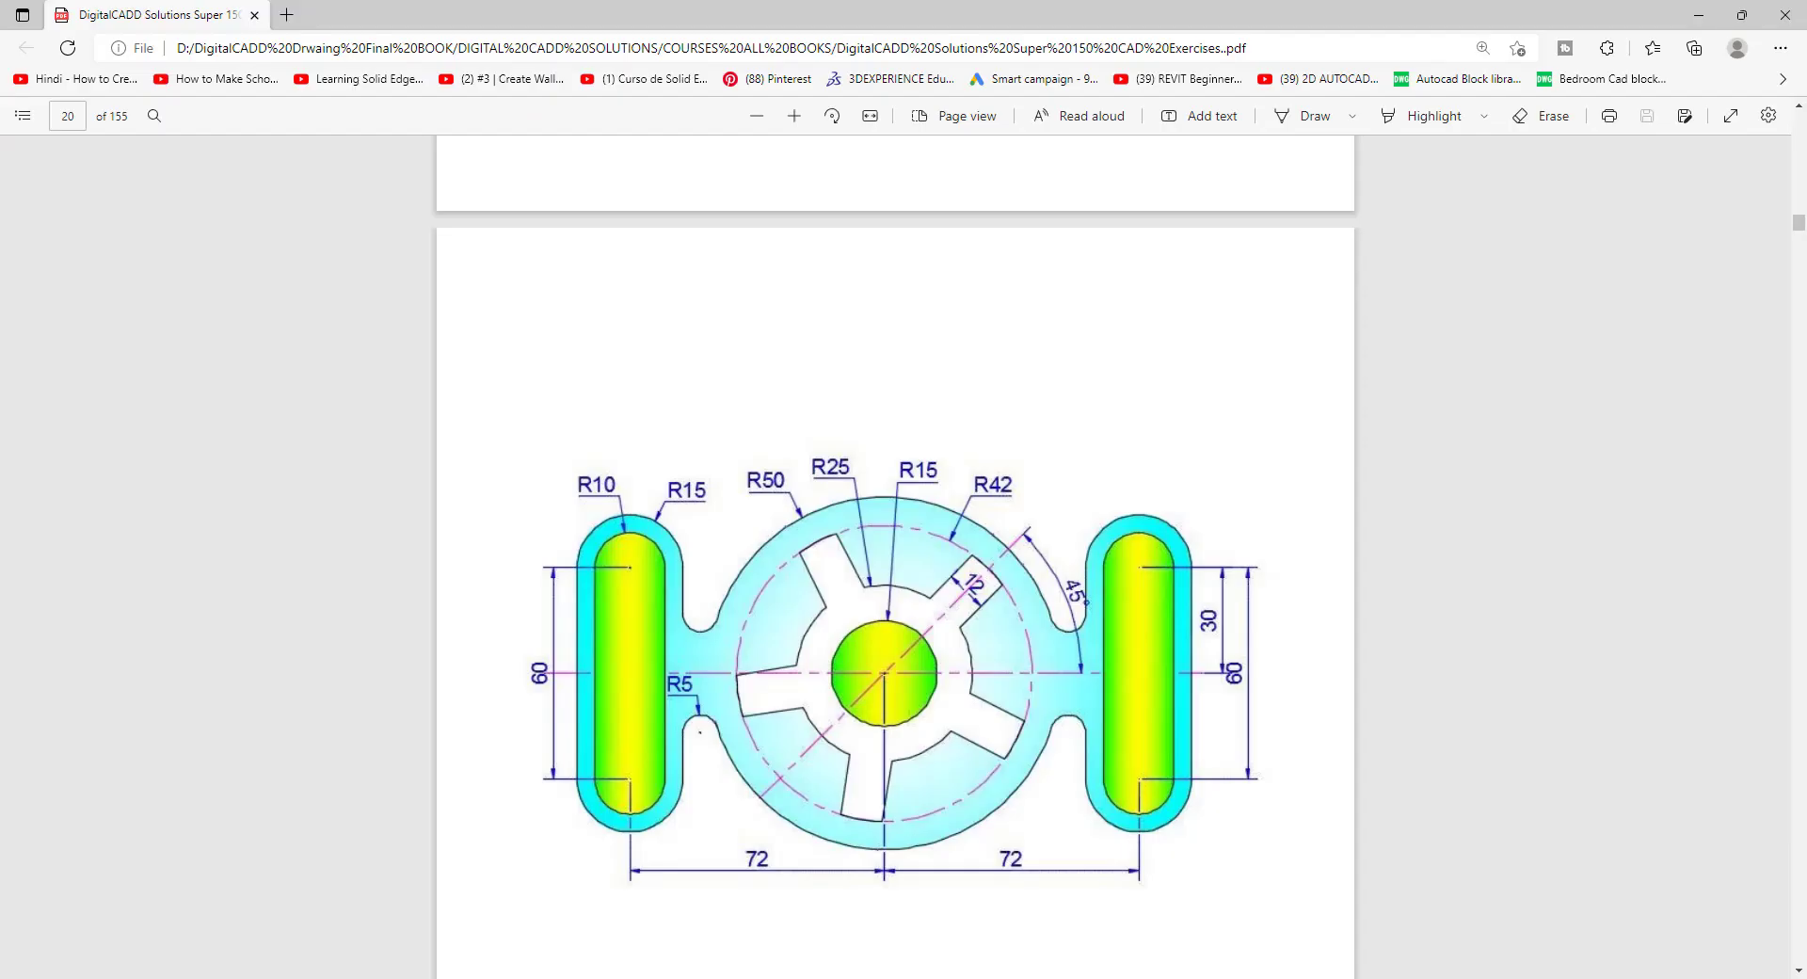
pyautogui.hotkey('alt', 'Tab')
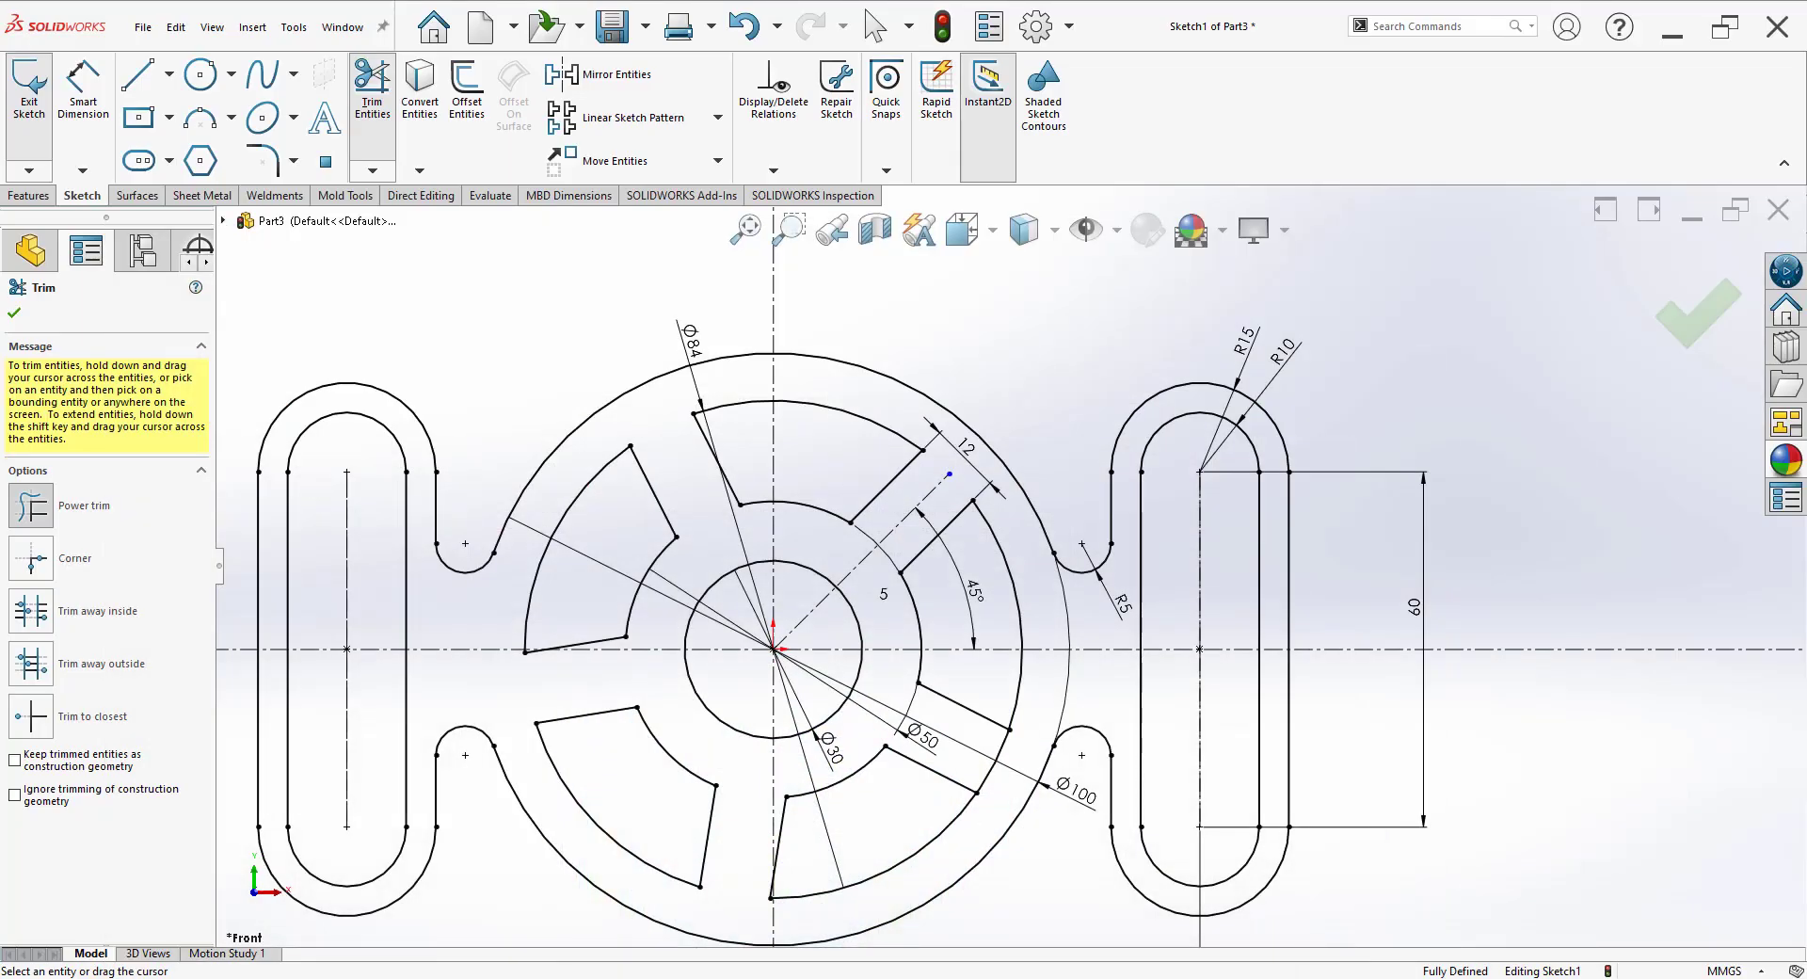
# Step: Undo the last two trims, then trim the Ø50 arc by the 45° slot and two outer ring arcs
pyautogui.hotkey('ctrl', 'z')
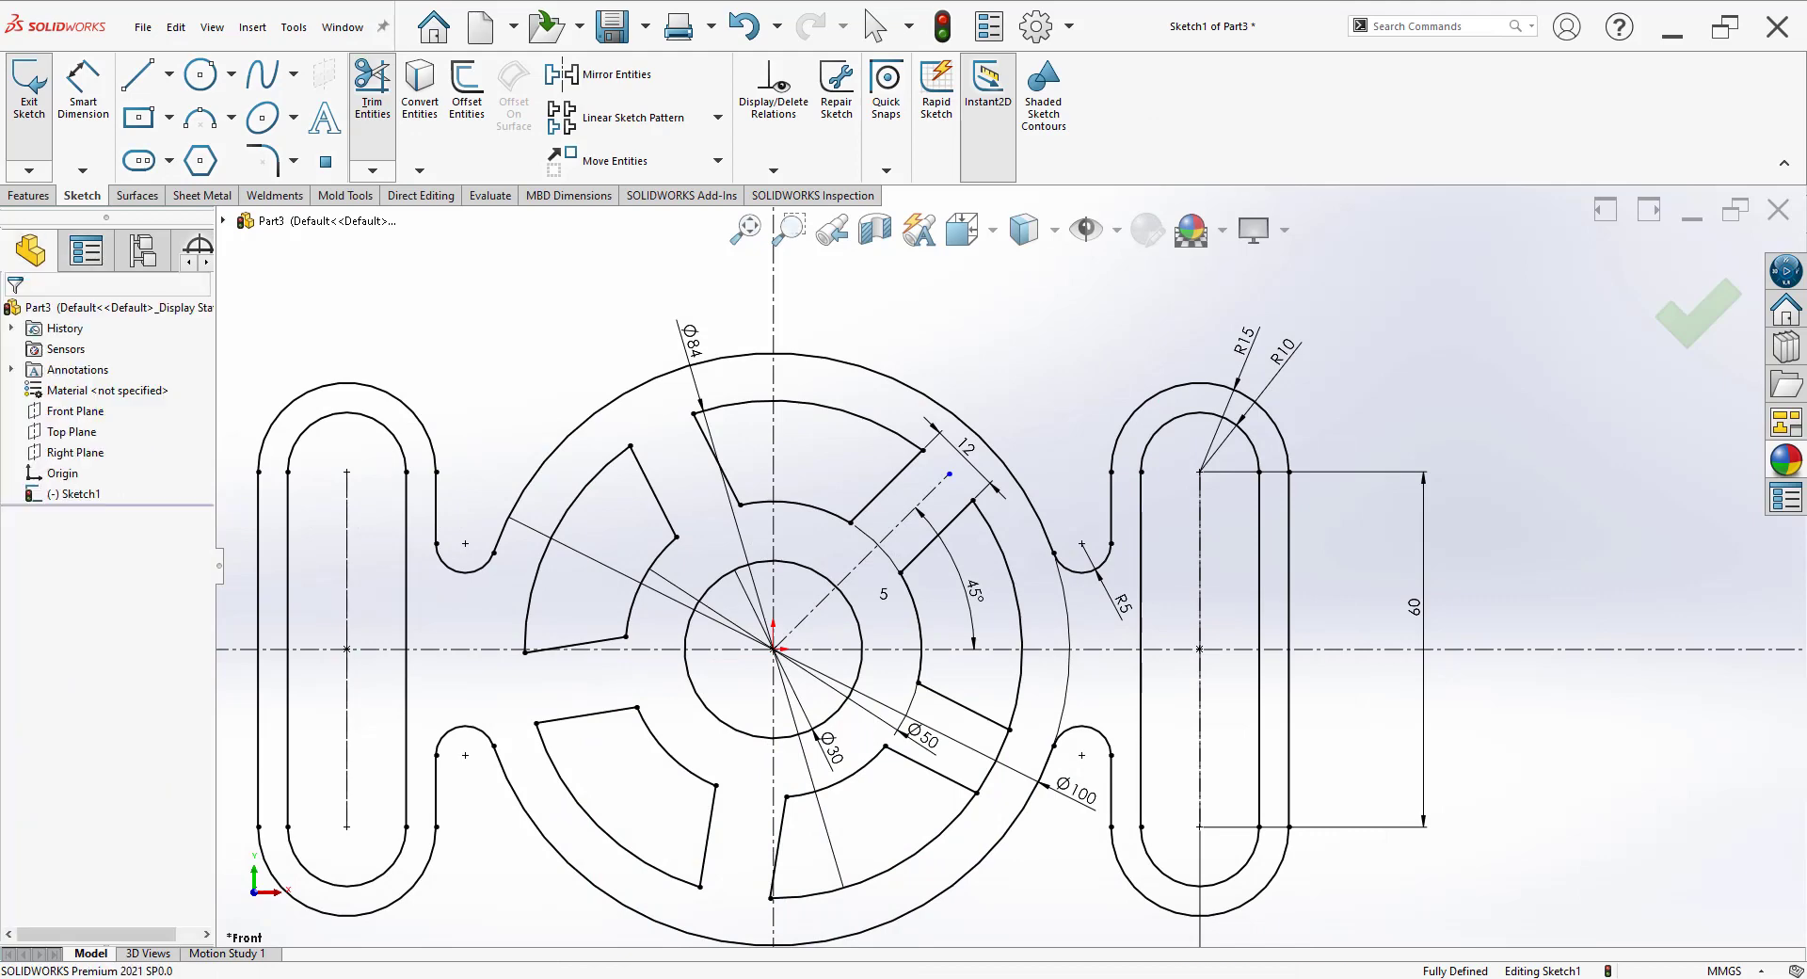
pyautogui.hotkey('ctrl', 'z')
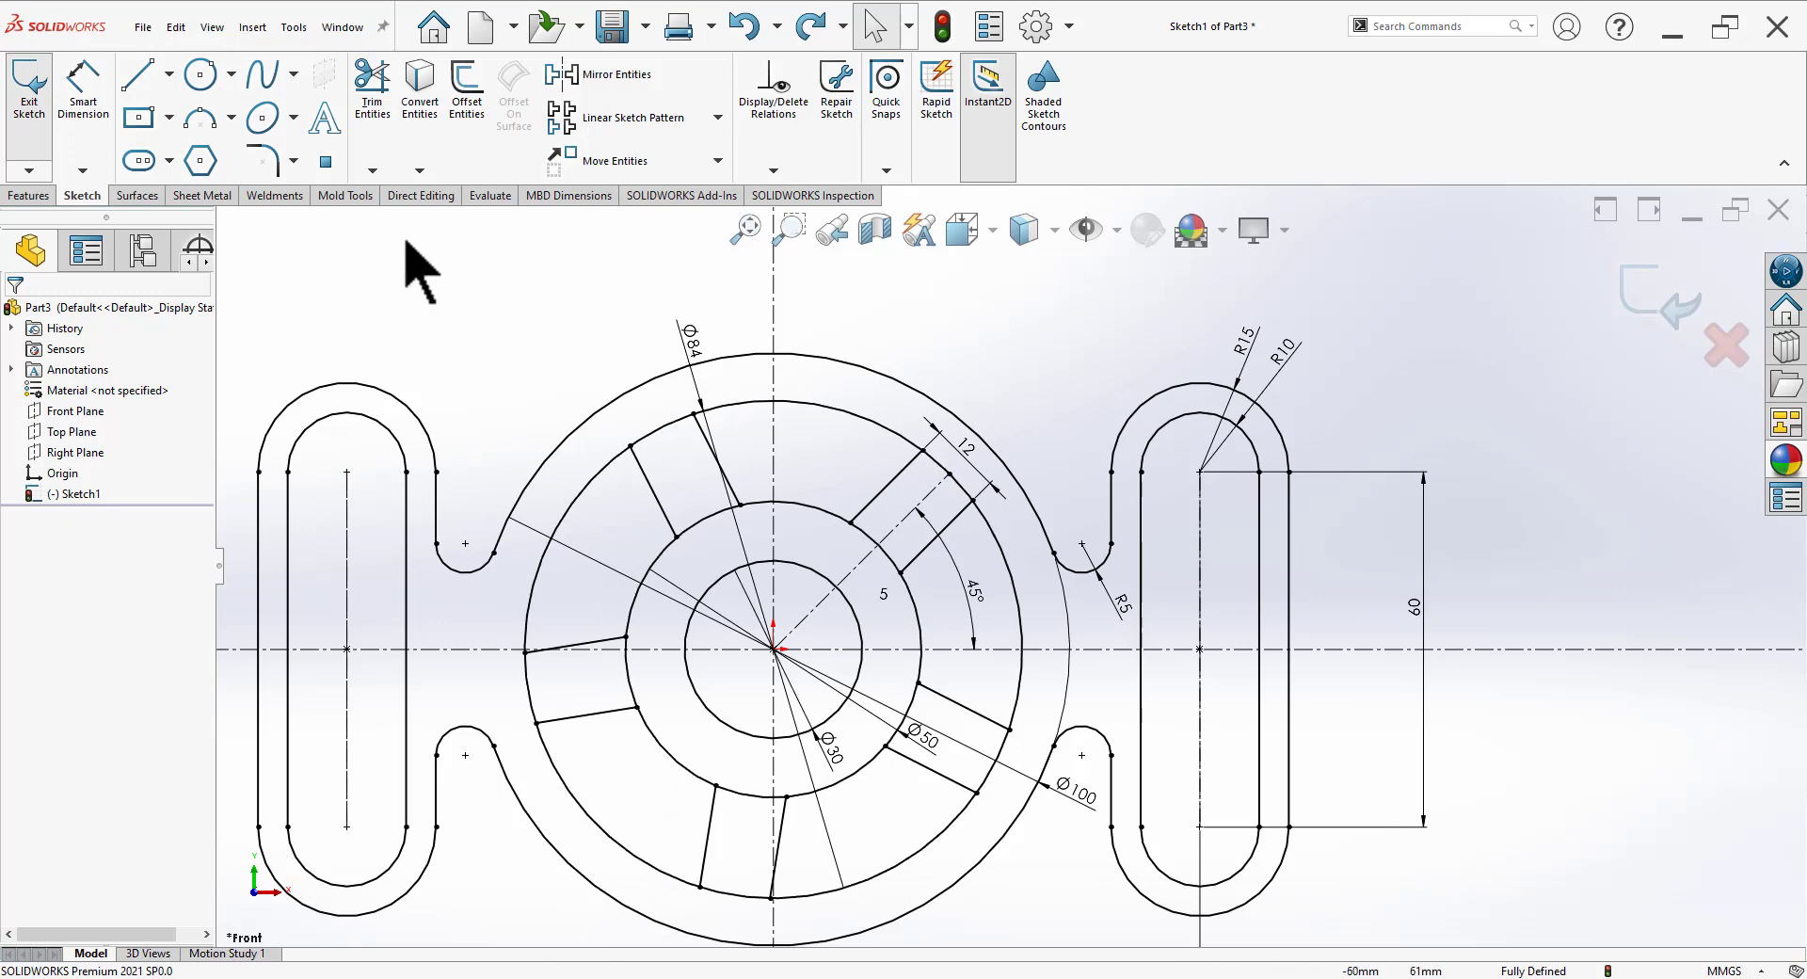
pyautogui.click(377, 103)
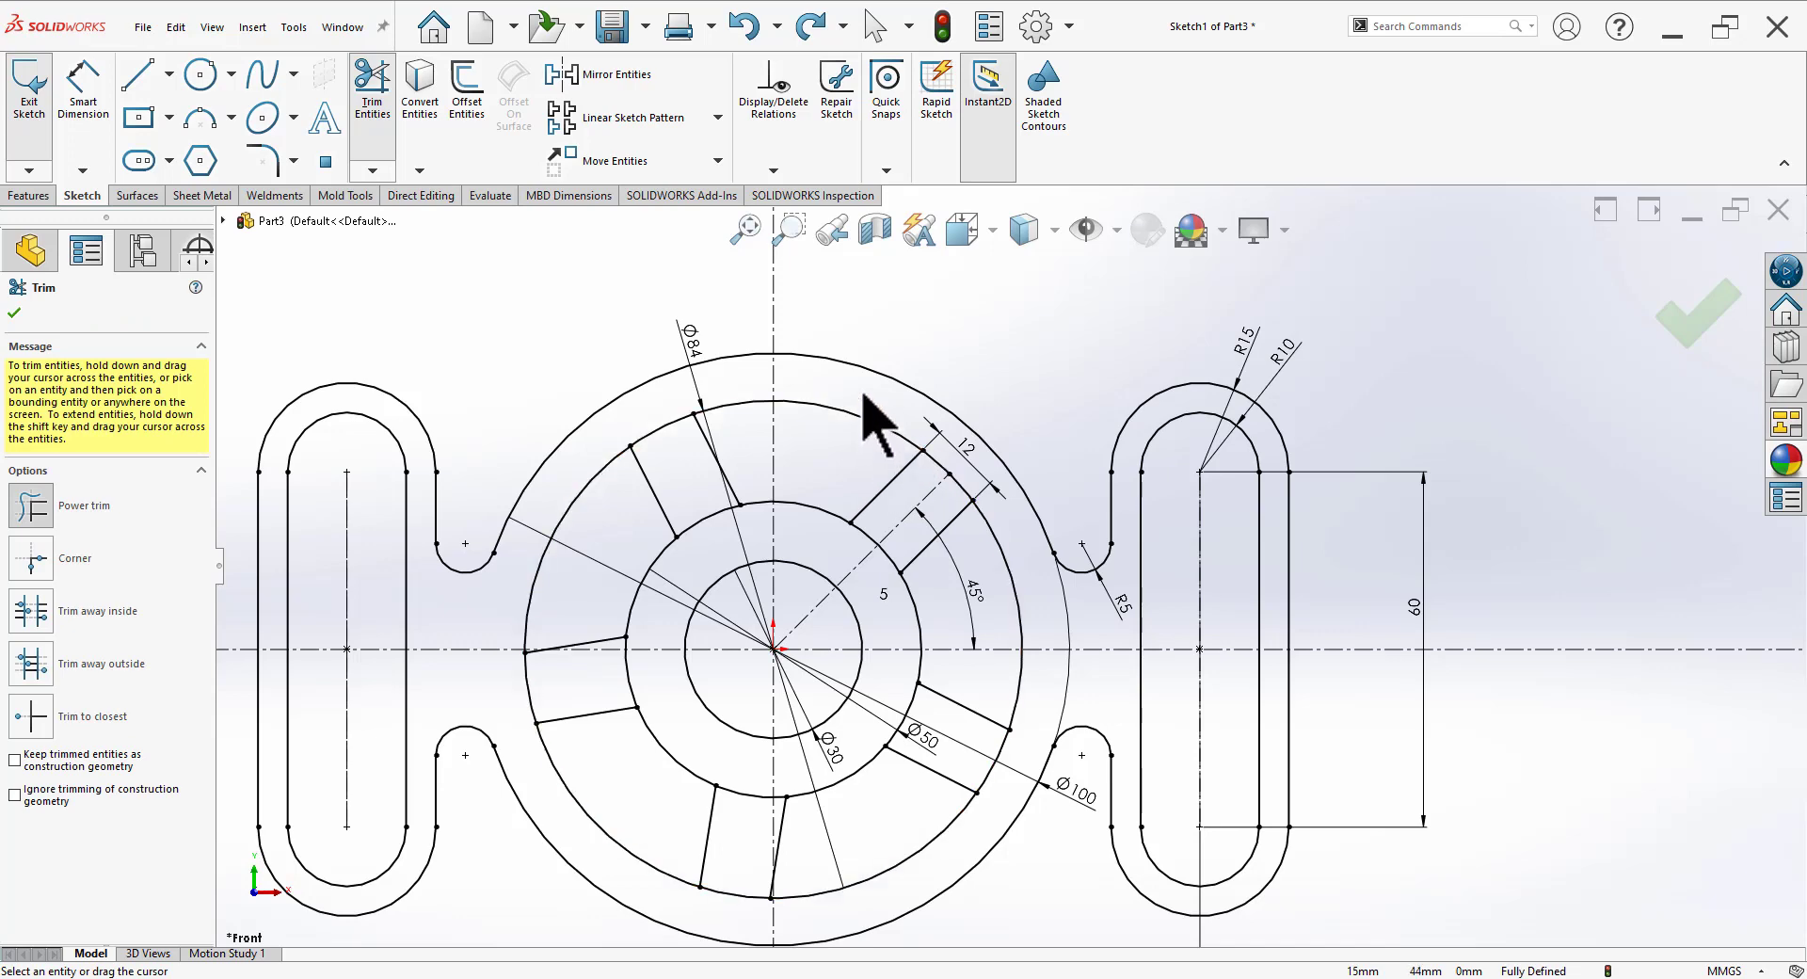
pyautogui.moveTo(865, 395); pyautogui.dragTo(847, 444)
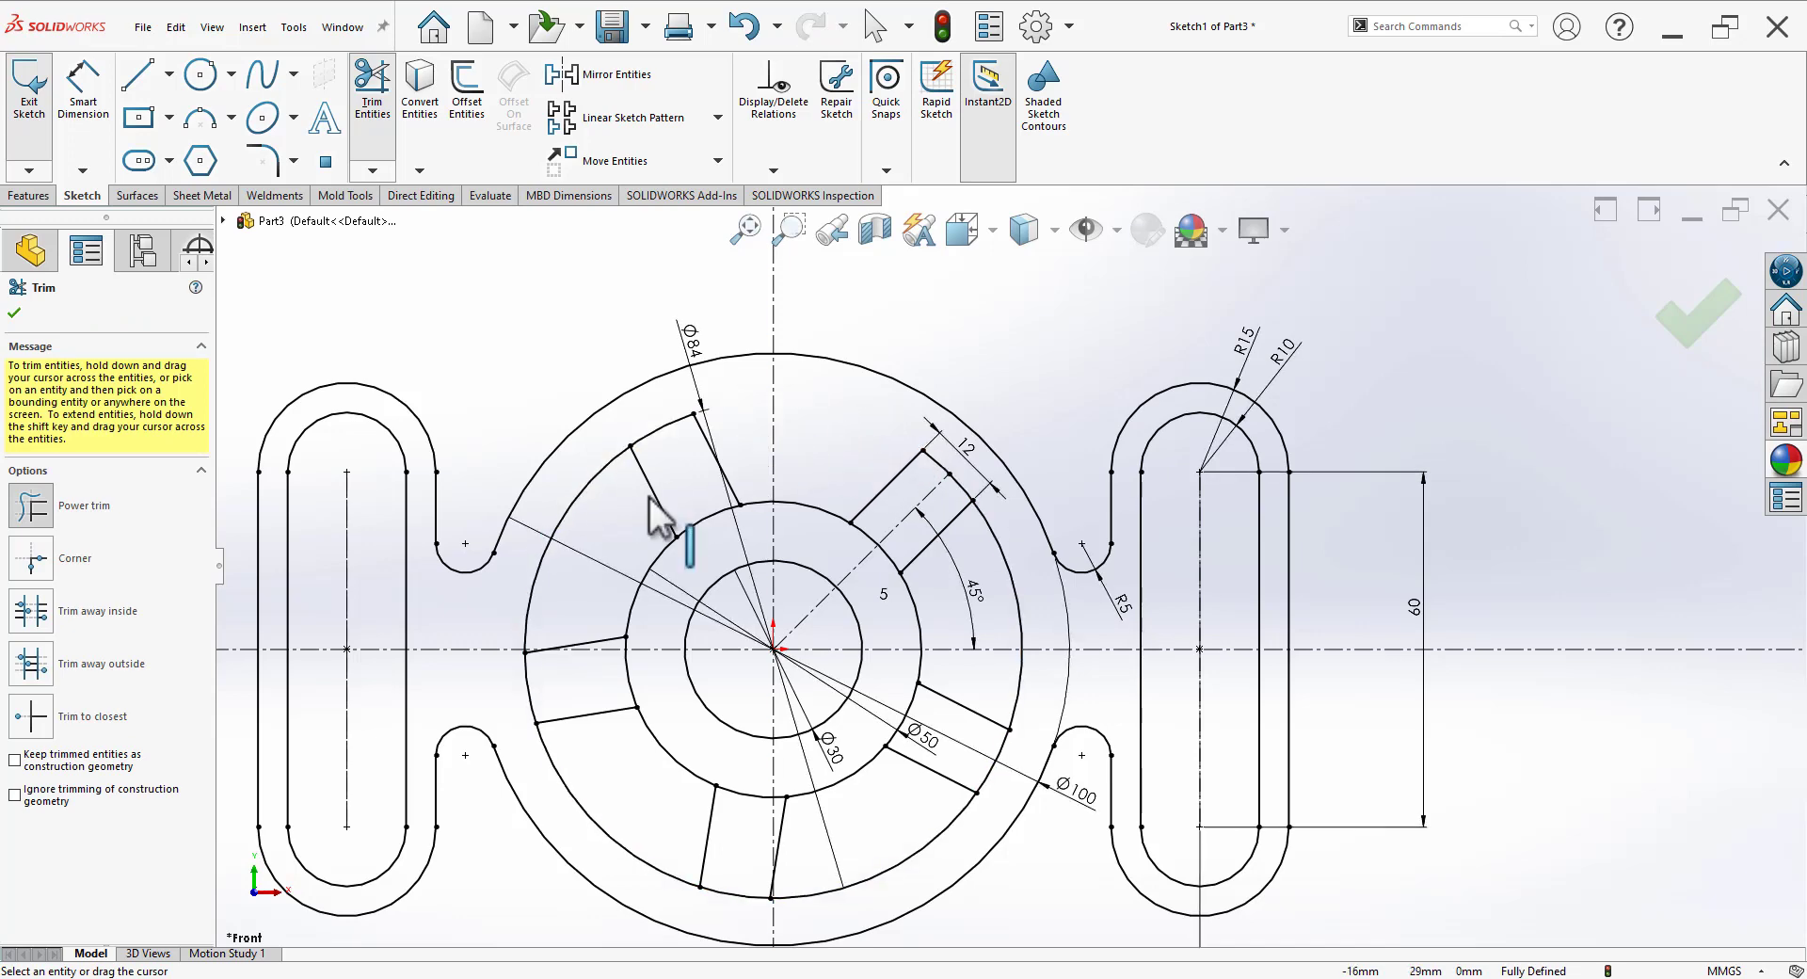
pyautogui.moveTo(565, 512); pyautogui.dragTo(625, 880)
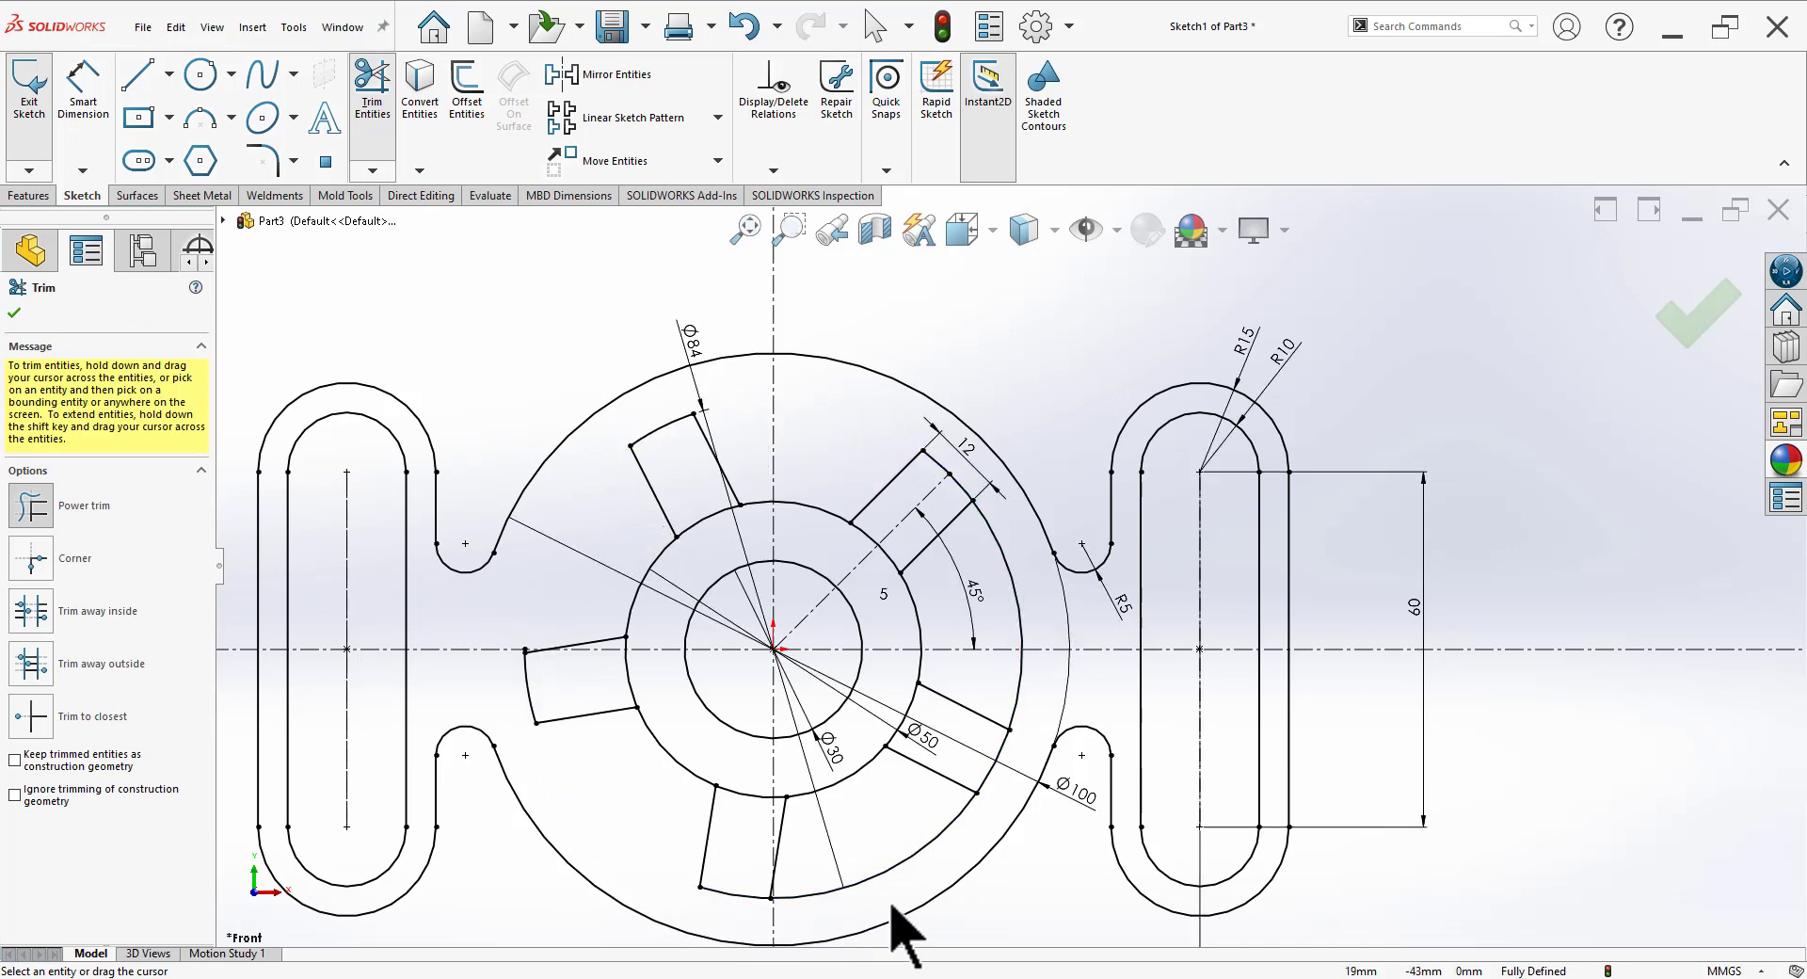
pyautogui.scroll(5, 810, 903)
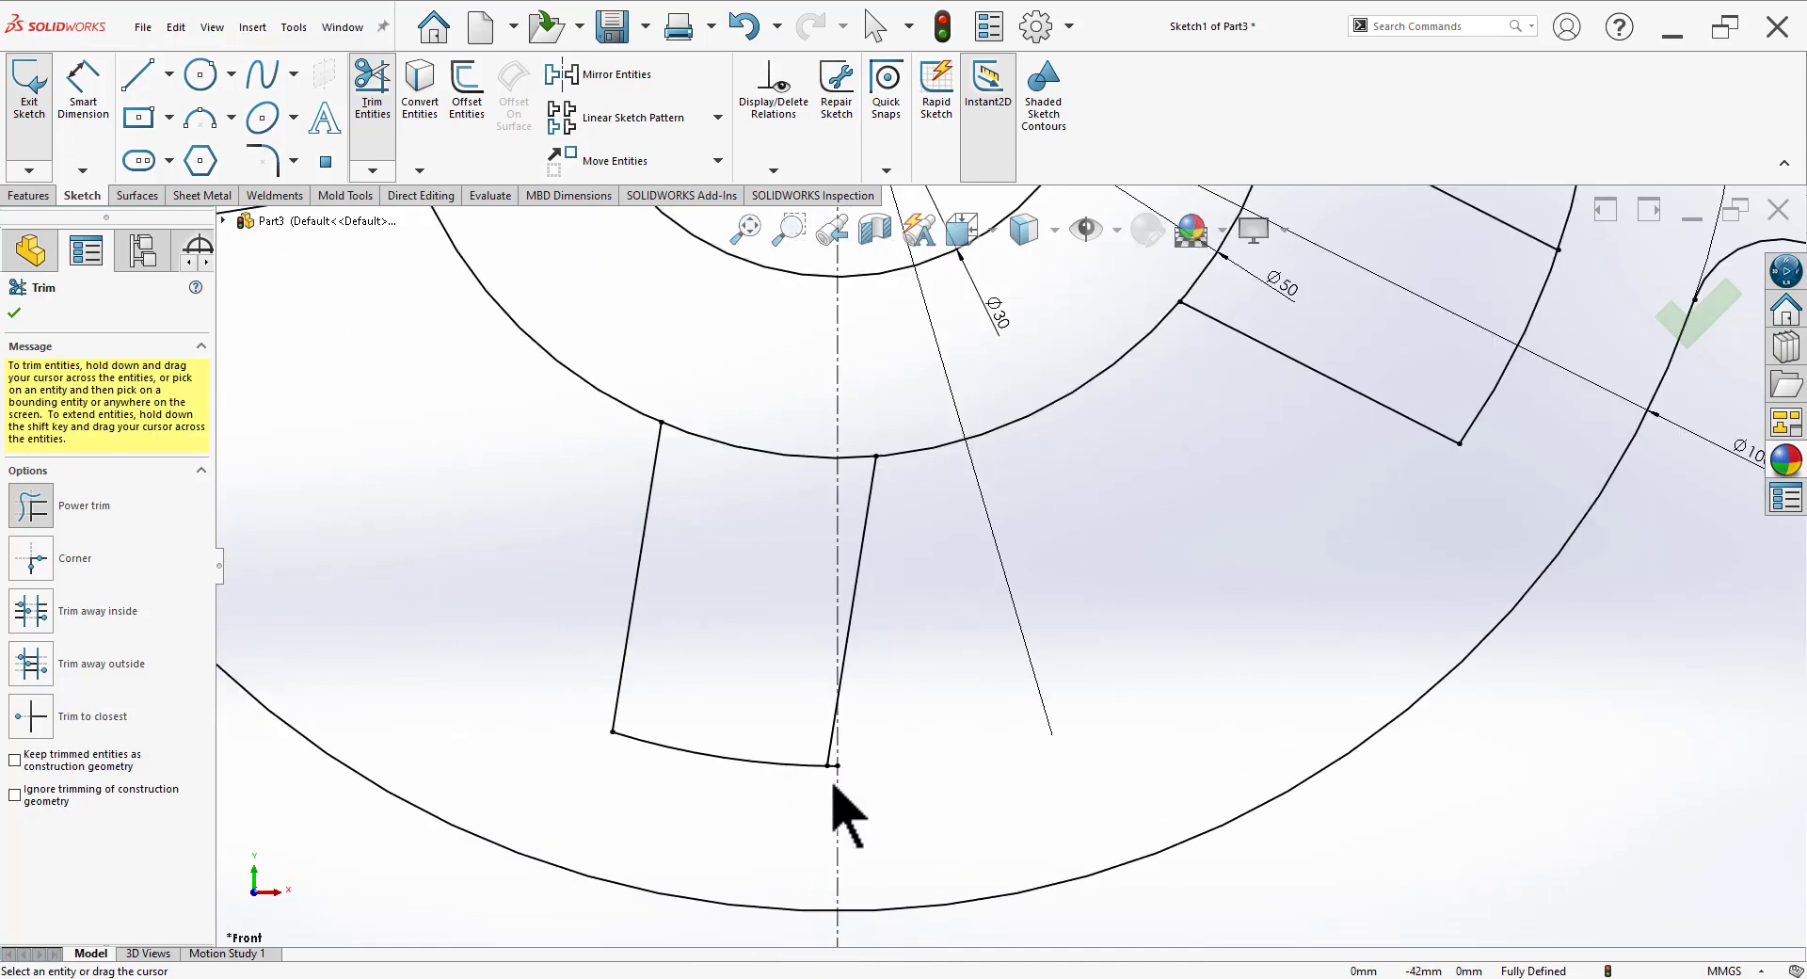
pyautogui.scroll(3, 833, 785)
pyautogui.scroll(-3, 753, 810)
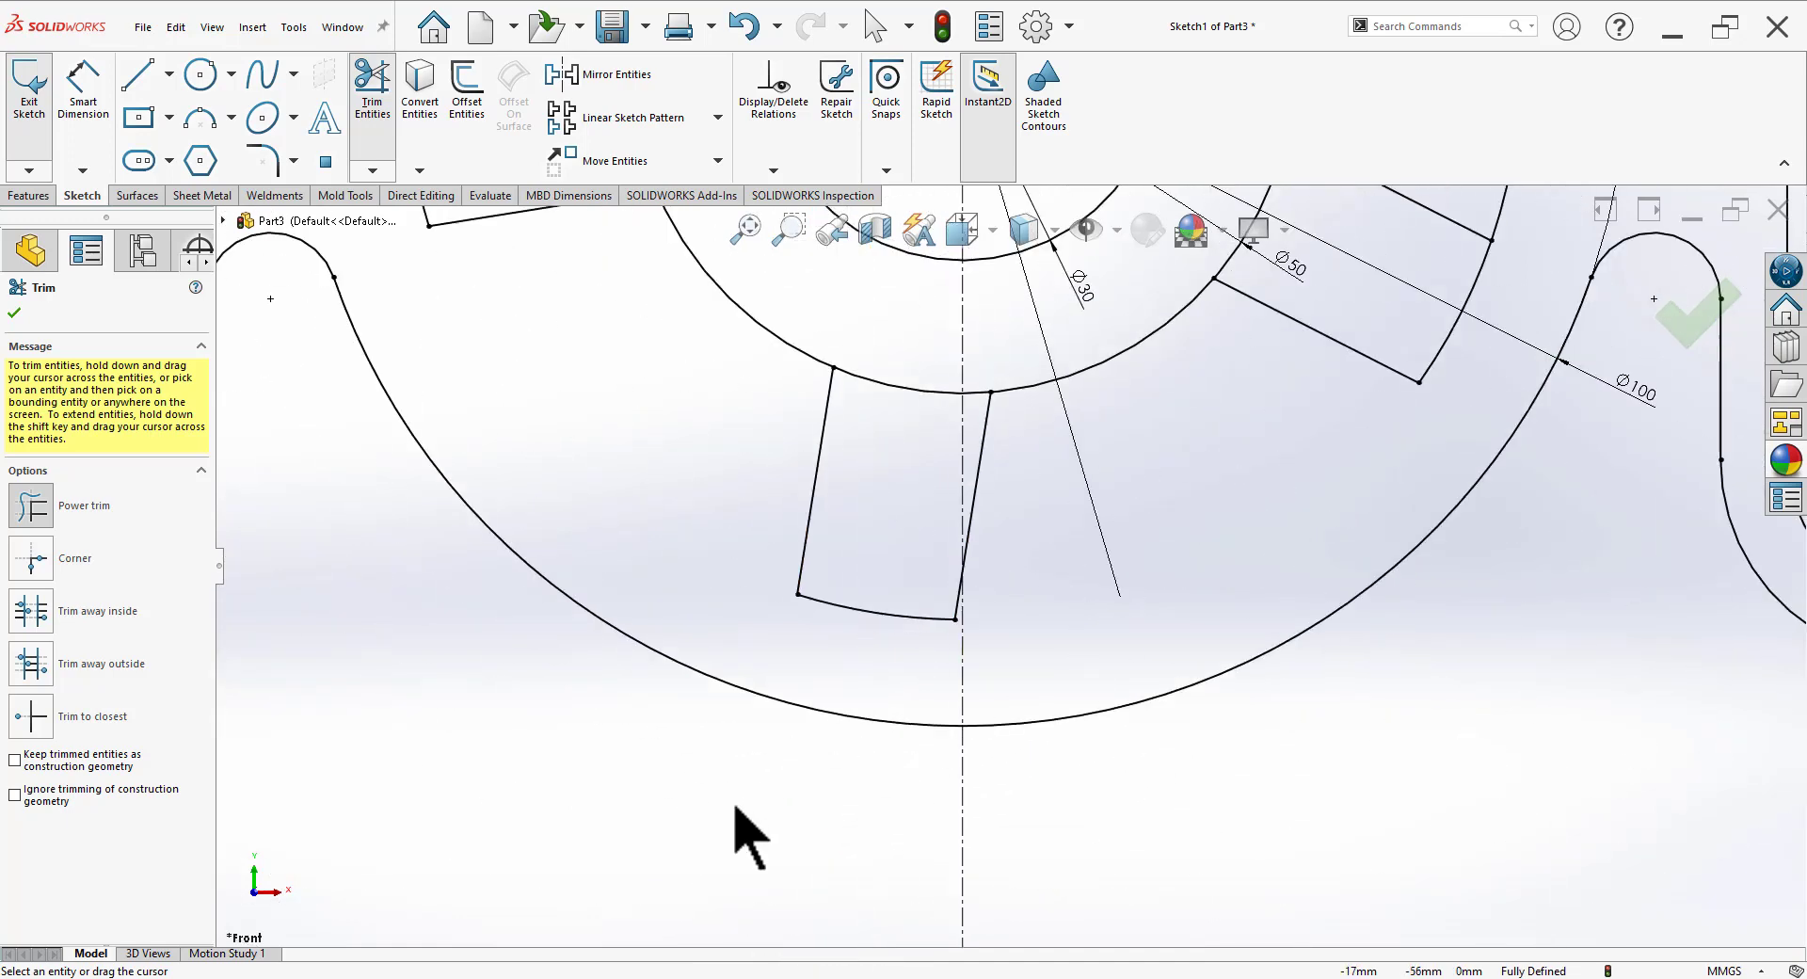
pyautogui.scroll(-2, 739, 834)
pyautogui.scroll(2, 1167, 461)
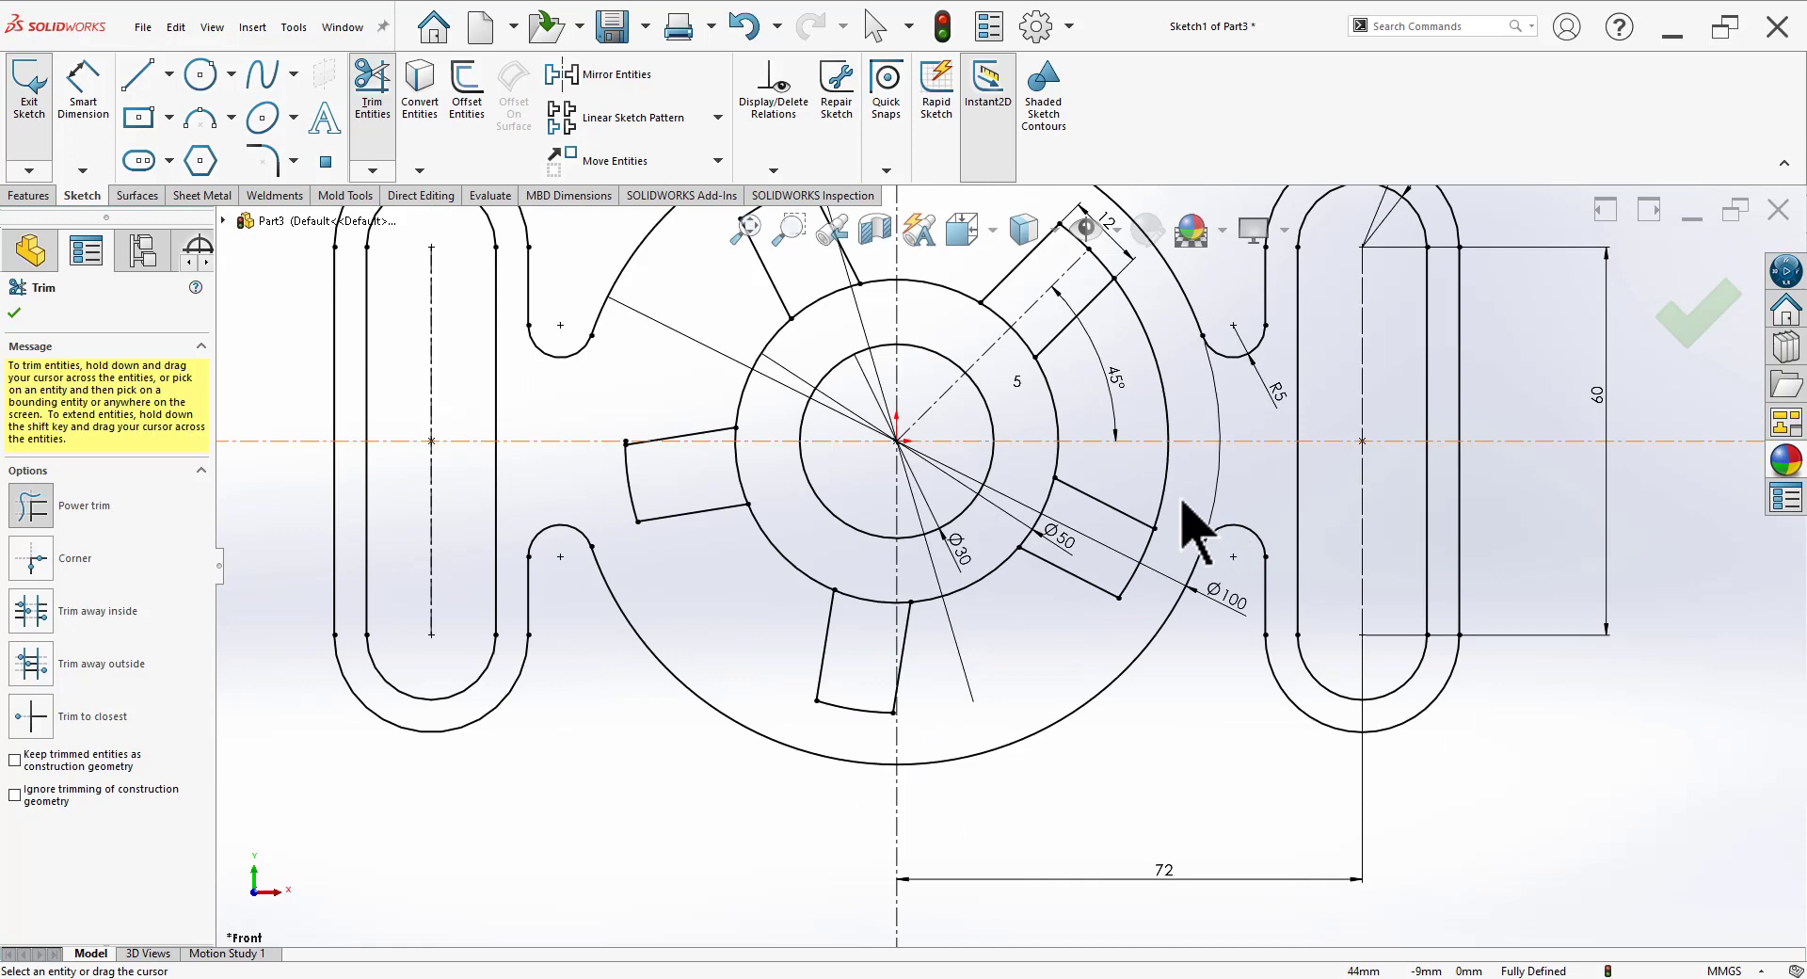
pyautogui.scroll(-2, 1156, 405)
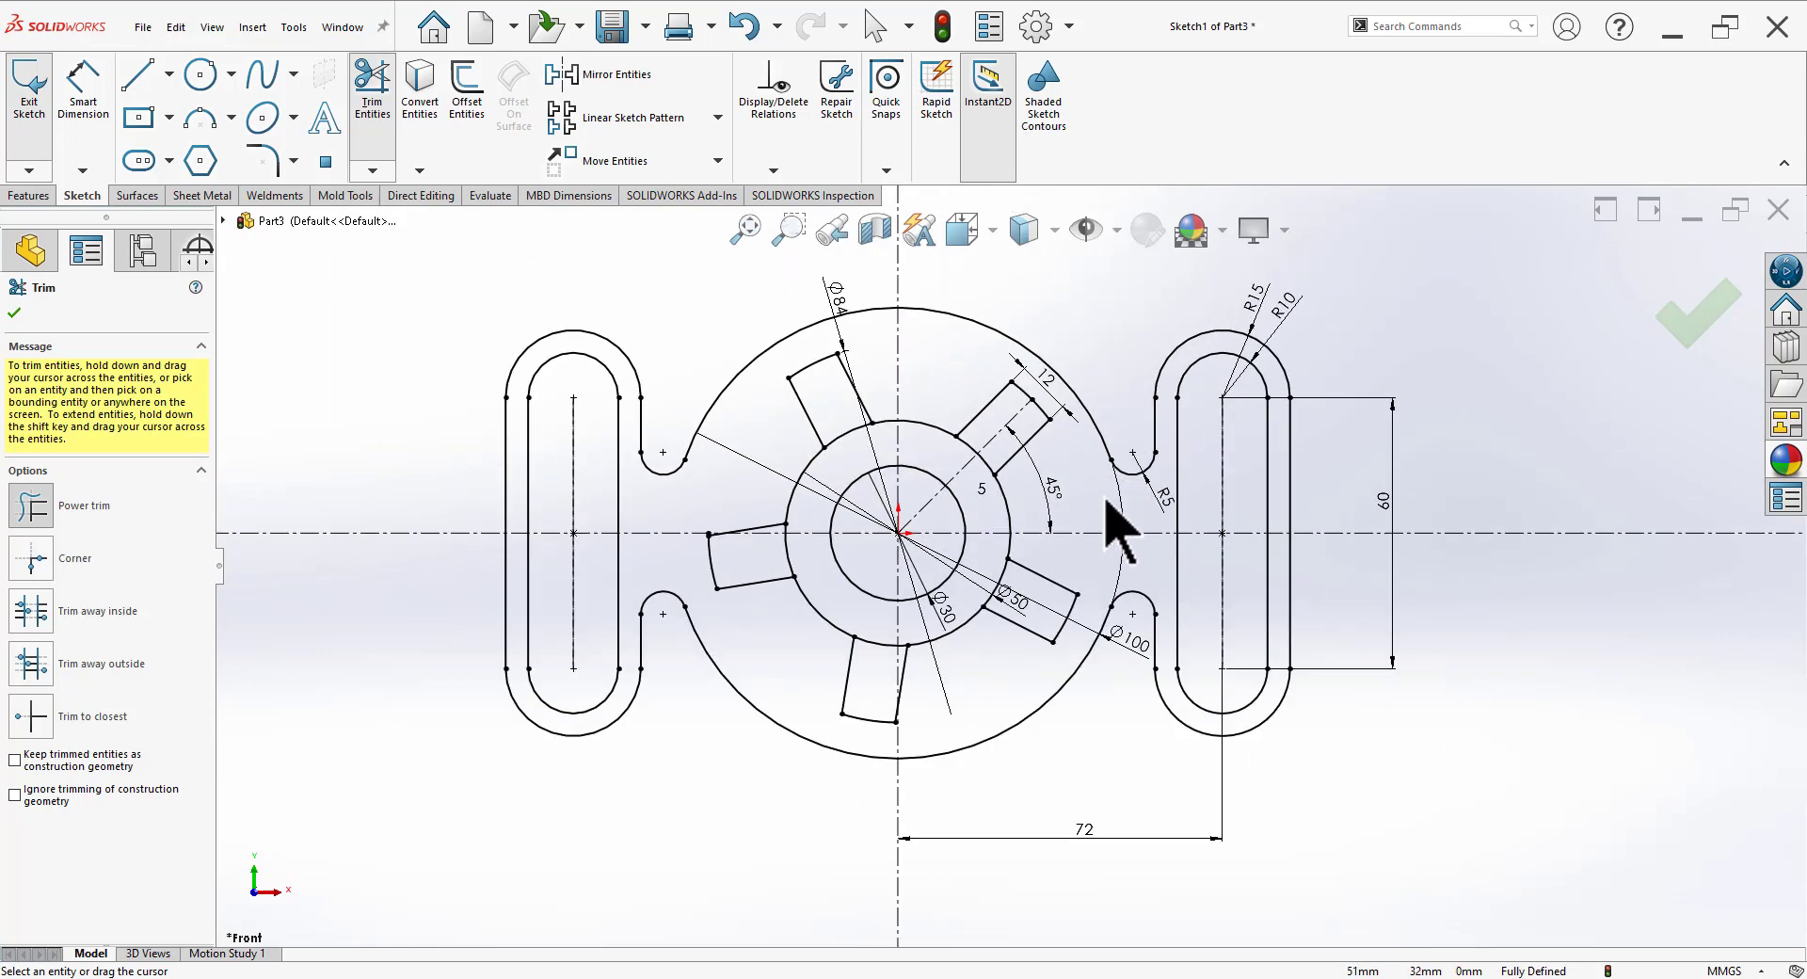
pyautogui.scroll(3, 1036, 593)
# Step: Check the shape against the reference drawing and trim the hub arc inside the left spoke
pyautogui.click(541, 971)
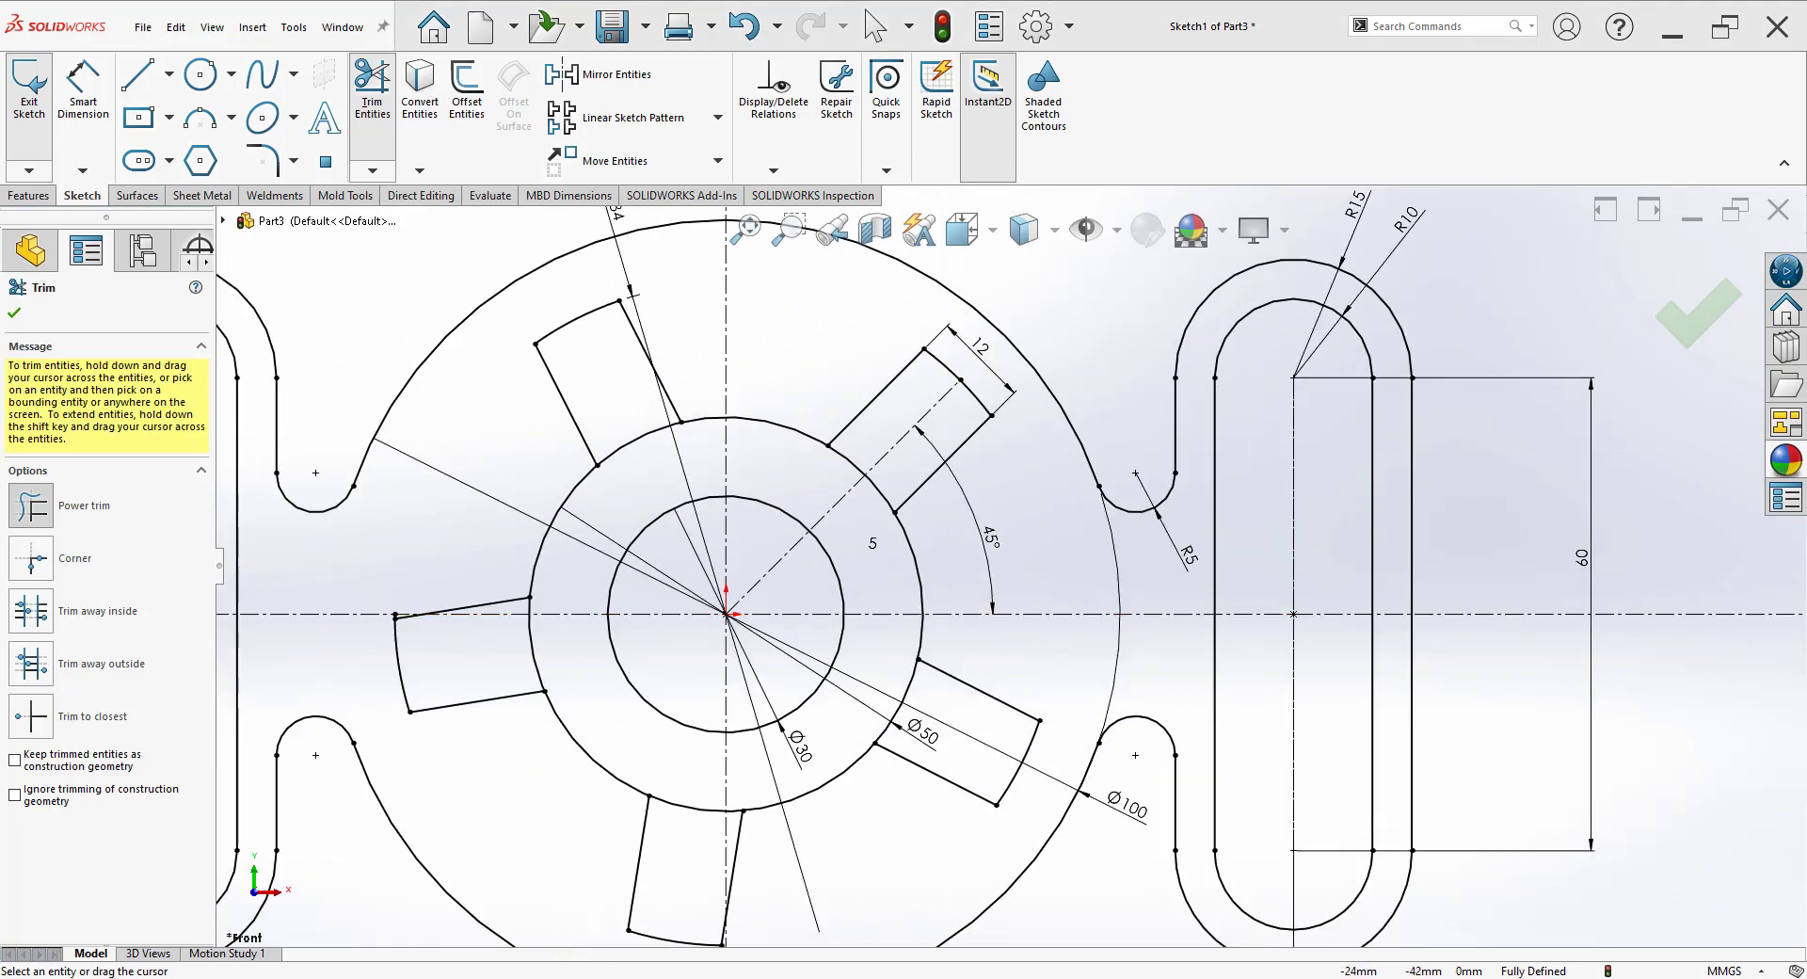
pyautogui.hotkey('alt', 'Tab')
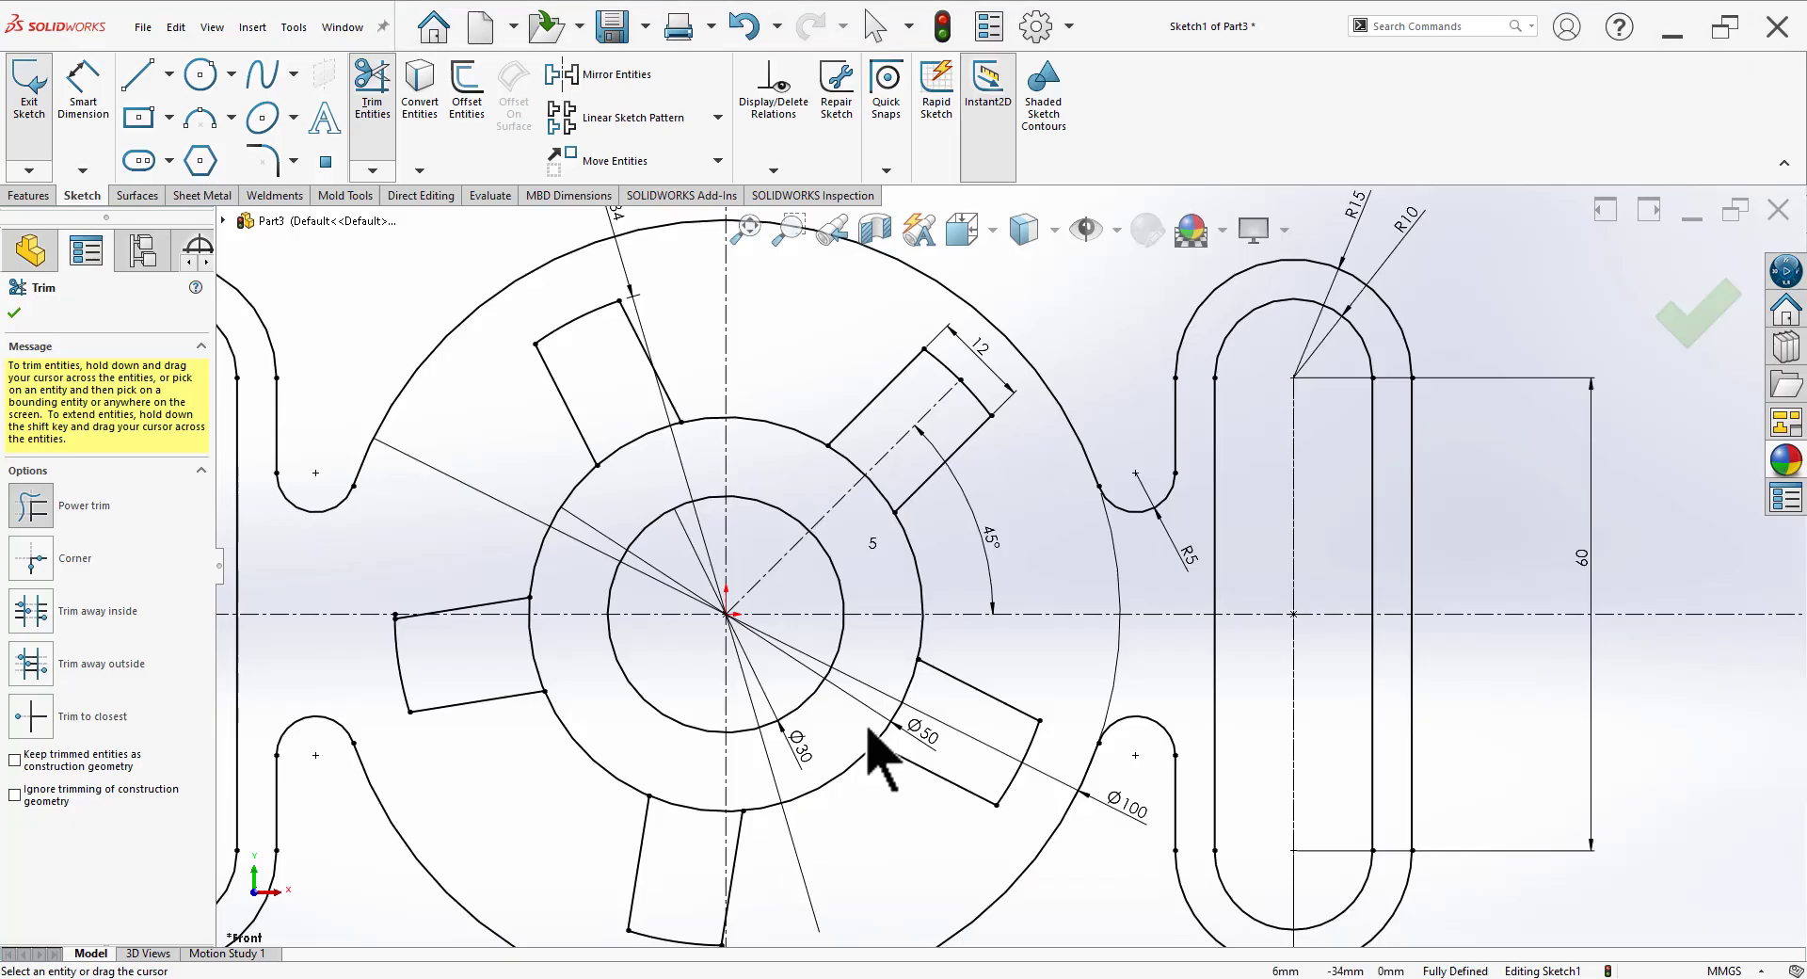
pyautogui.scroll(3, 918, 527)
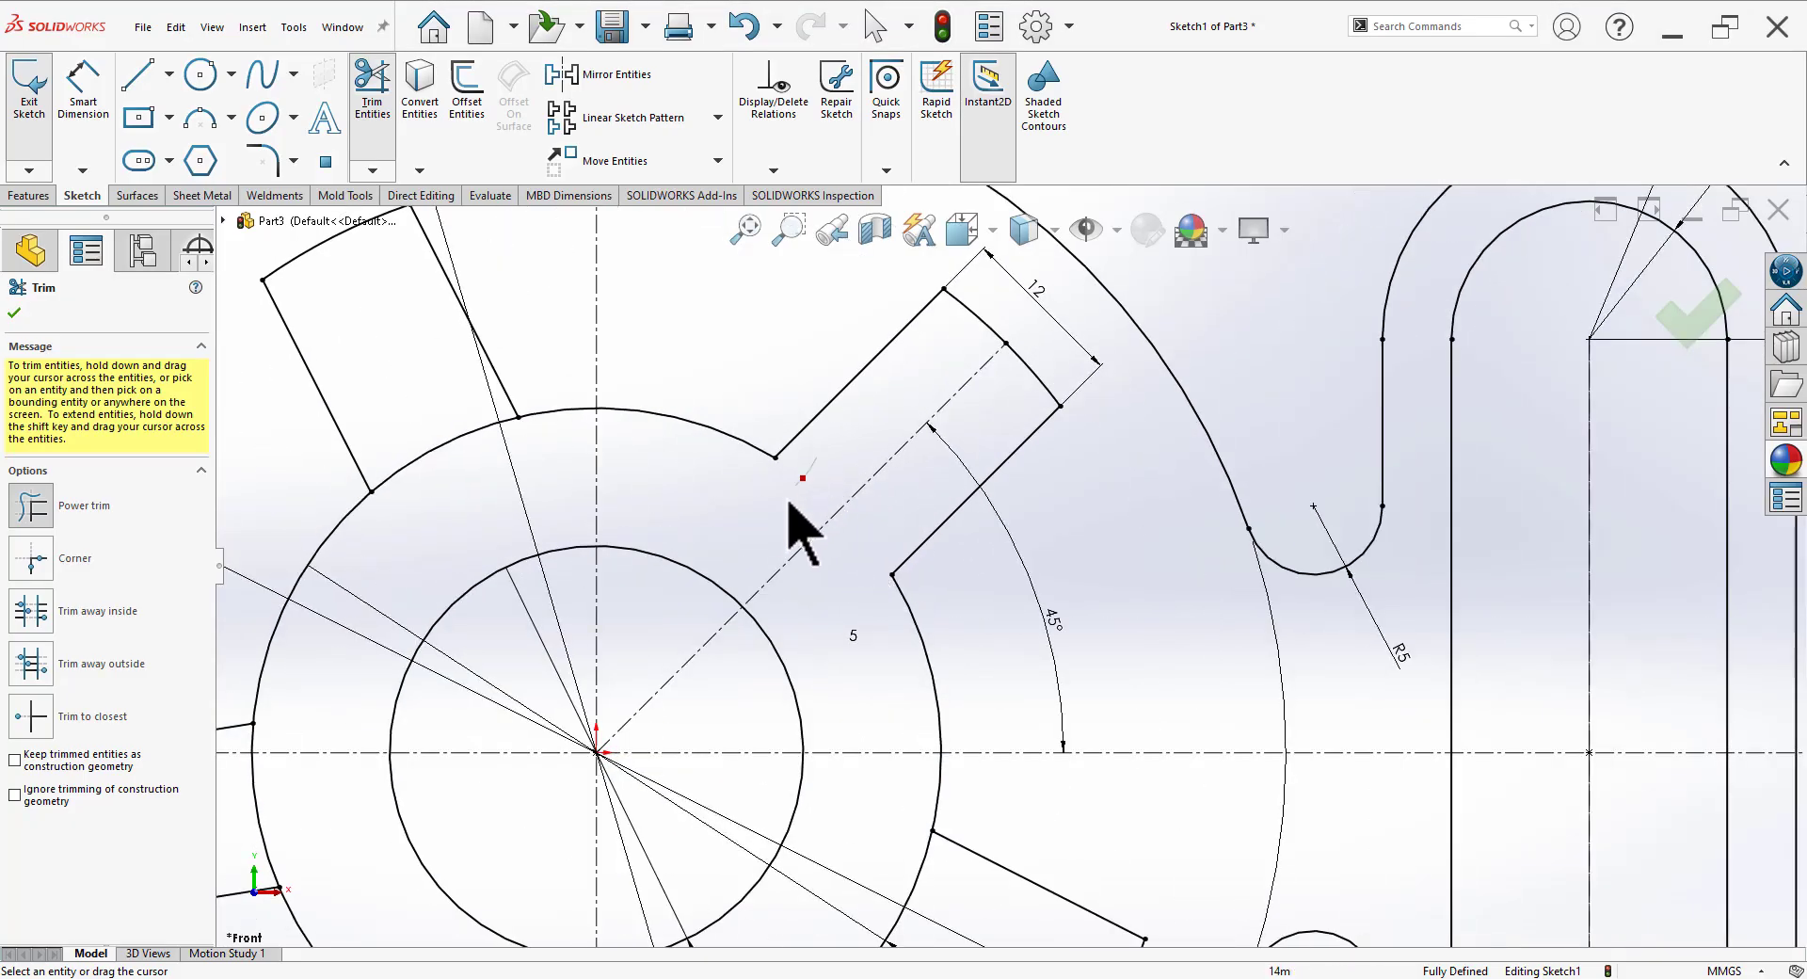
pyautogui.scroll(-2, 433, 659)
pyautogui.scroll(3, 421, 716)
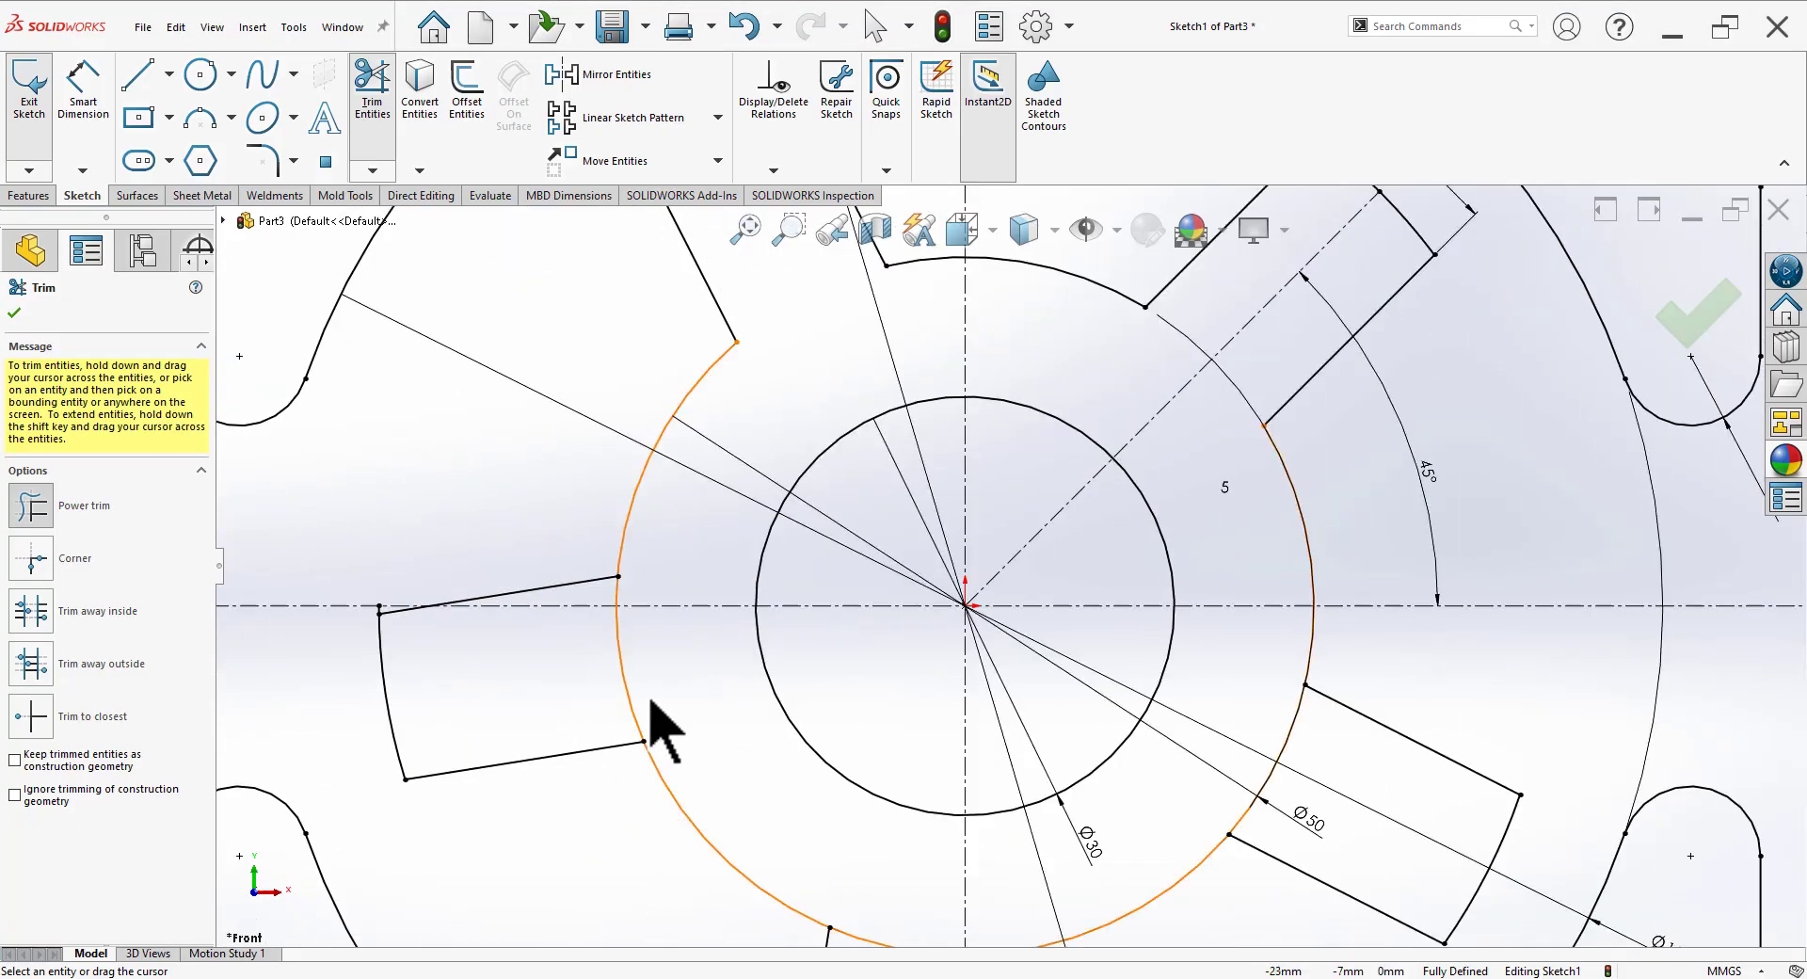
pyautogui.moveTo(650, 722); pyautogui.dragTo(618, 707)
pyautogui.scroll(2, 618, 706)
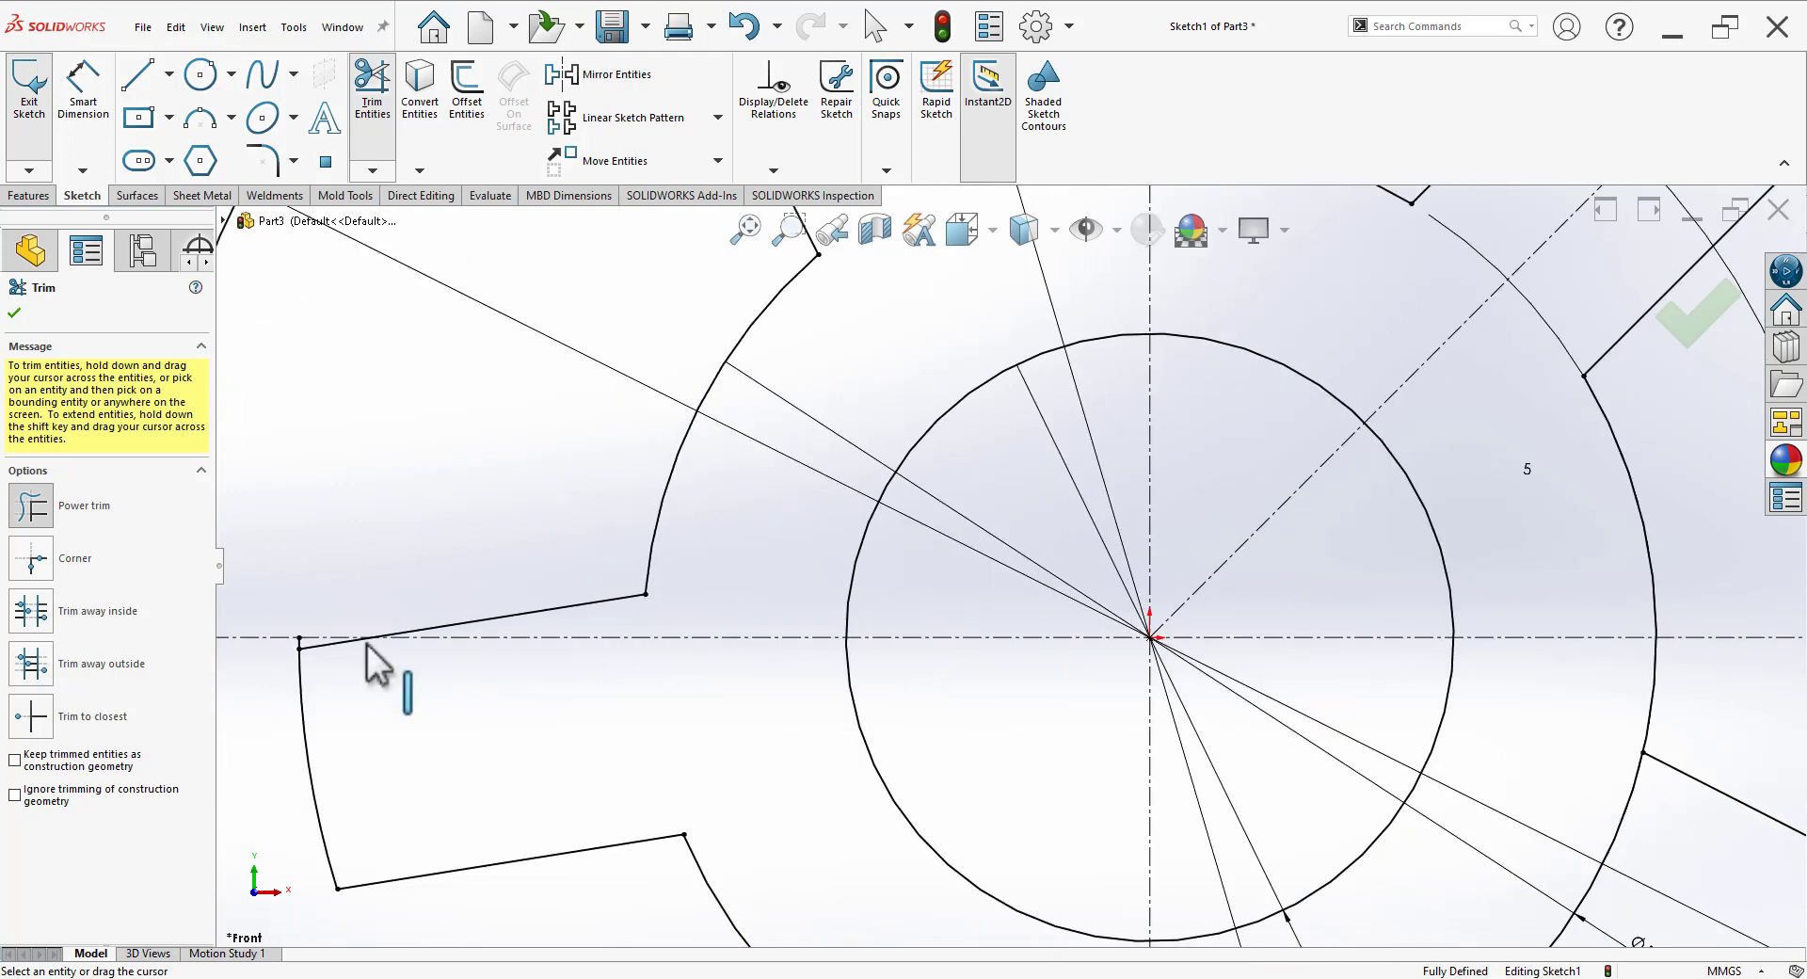
pyautogui.scroll(3, 371, 658)
pyautogui.scroll(3, 343, 678)
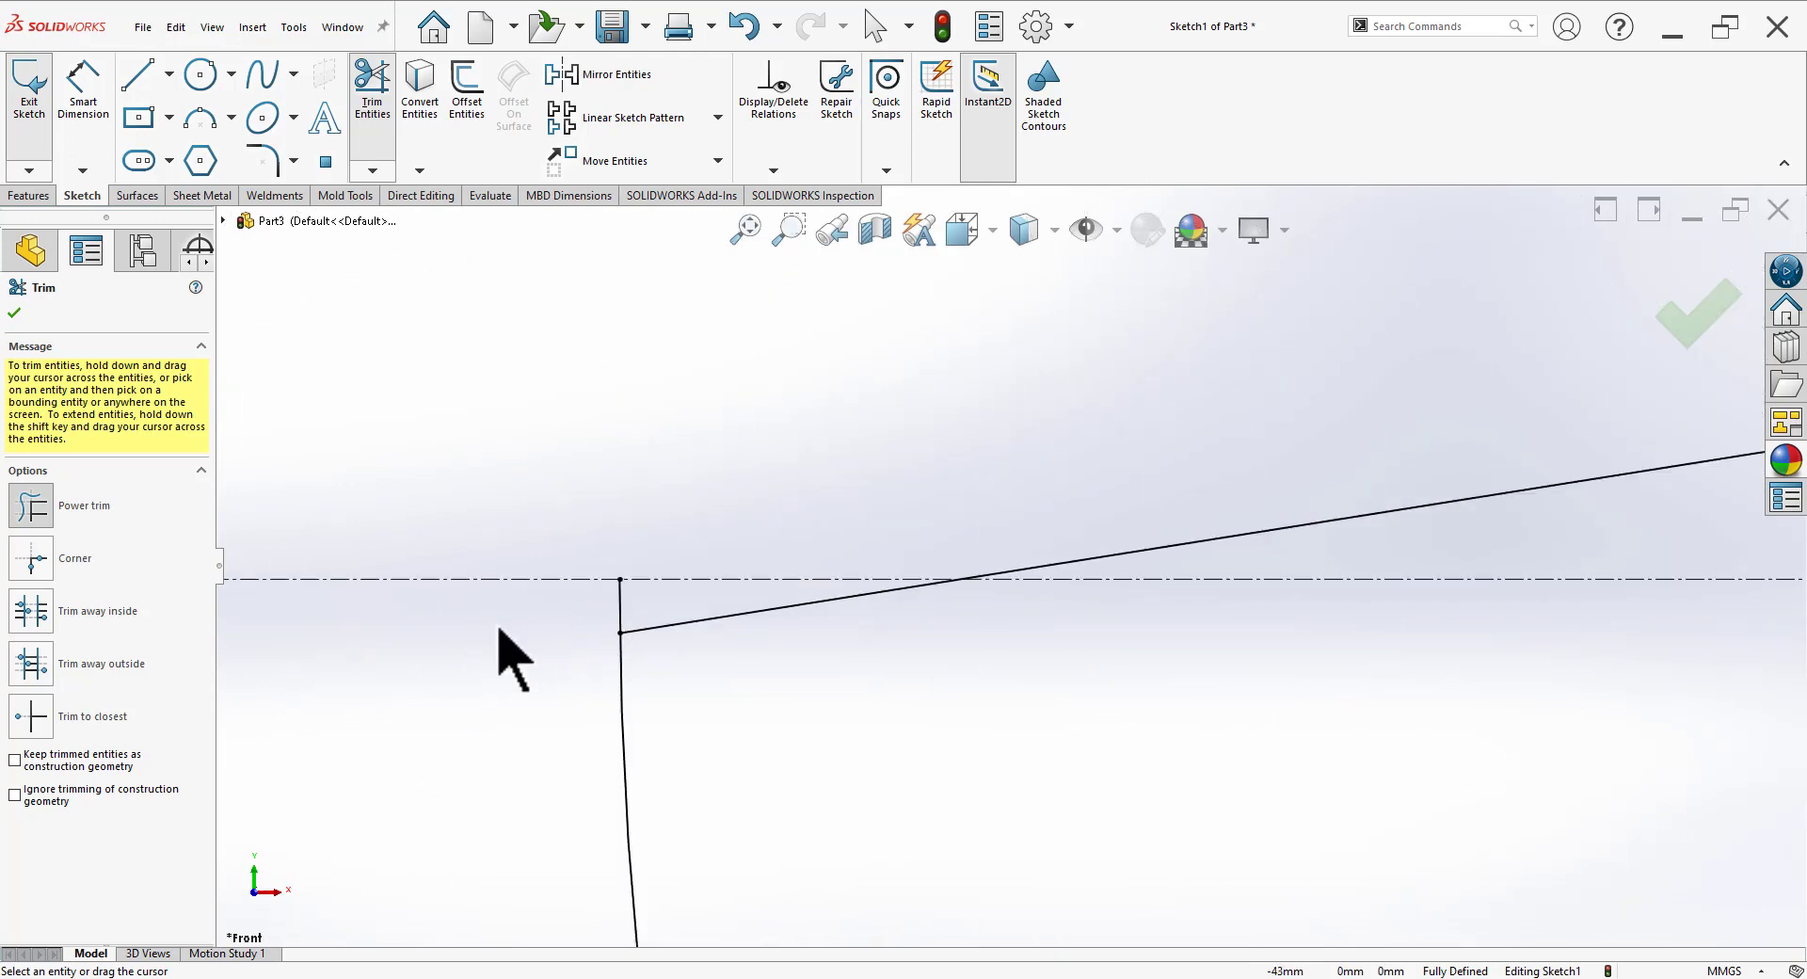
pyautogui.scroll(-4, 827, 606)
pyautogui.scroll(-2, 697, 625)
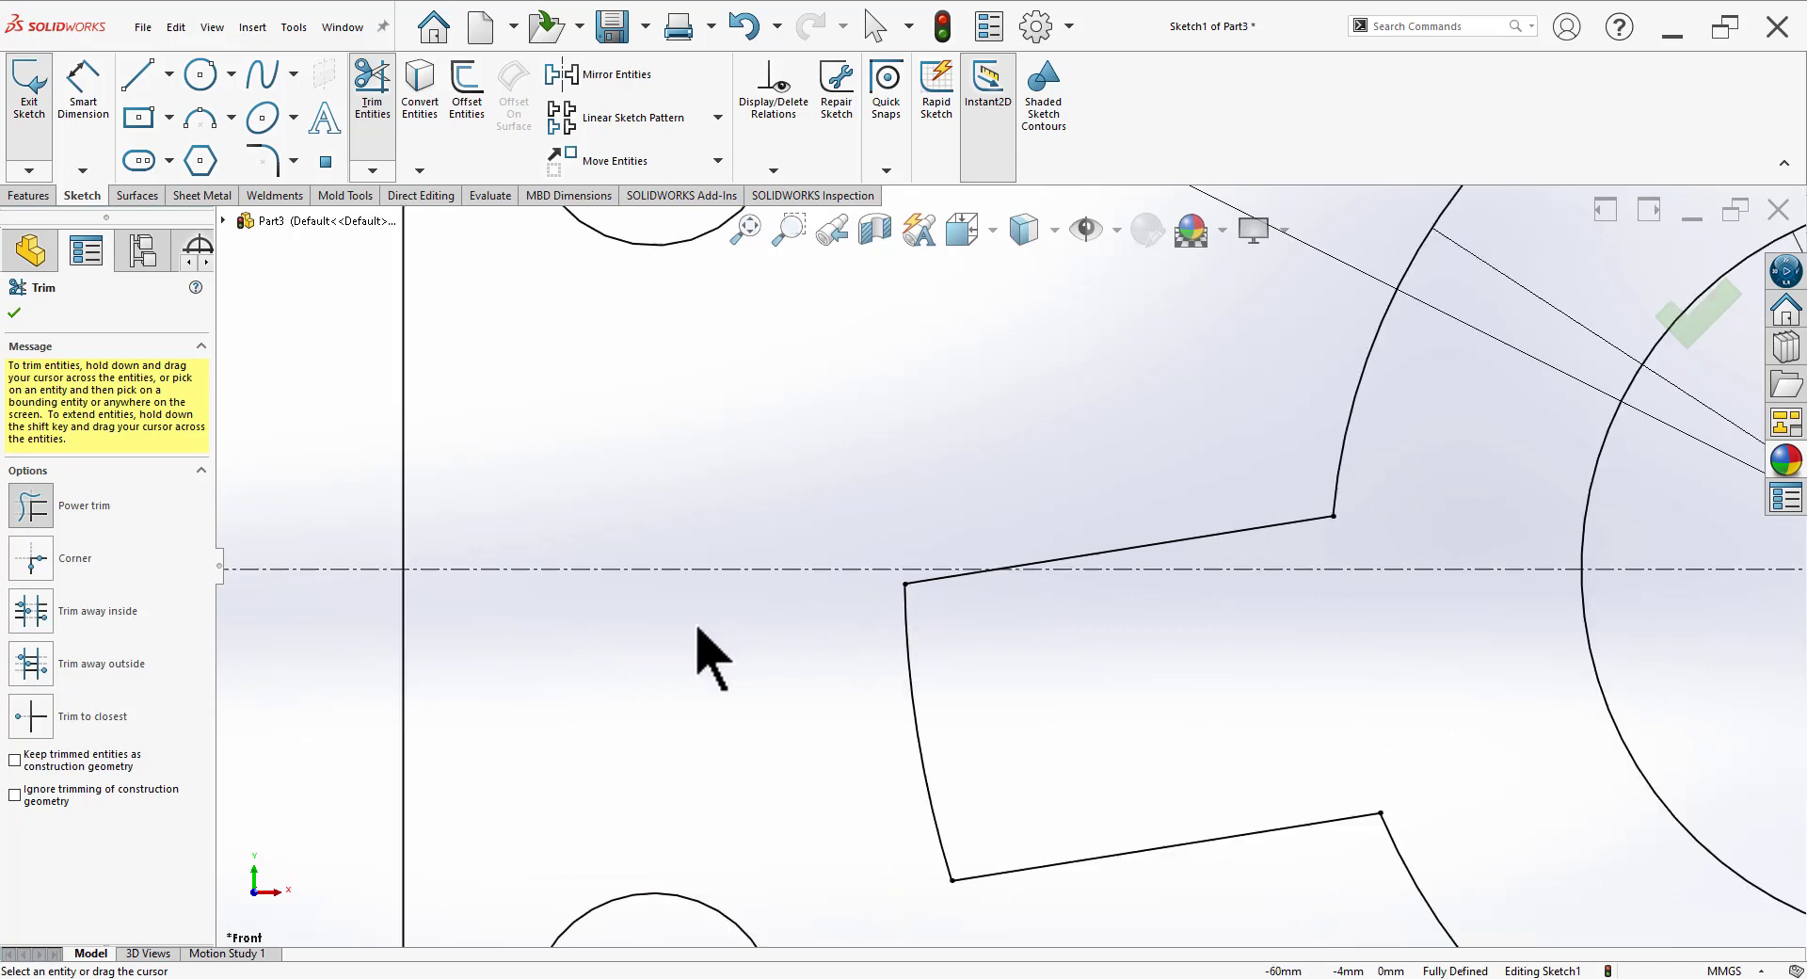
pyautogui.scroll(-3, 1335, 826)
# Step: Trim the hub arc inside the bottom spoke, then close the Trim tool
pyautogui.moveTo(1142, 694); pyautogui.dragTo(1149, 754)
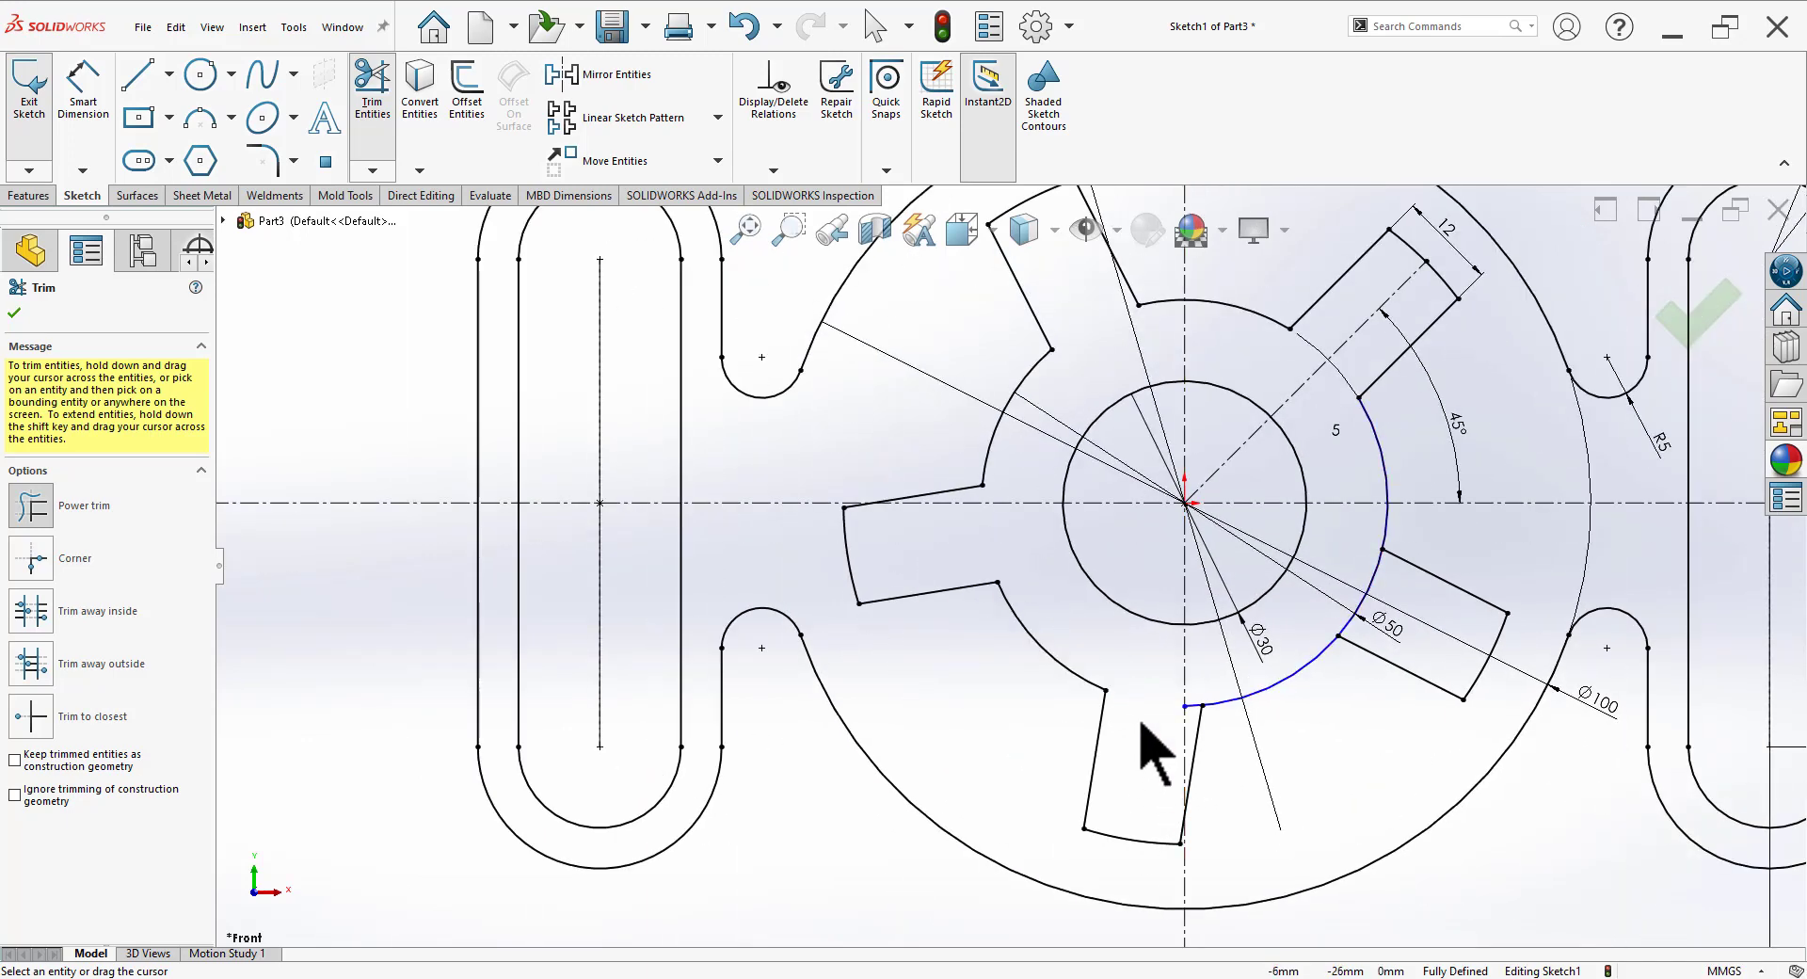
pyautogui.scroll(2, 1211, 738)
pyautogui.scroll(2, 1114, 659)
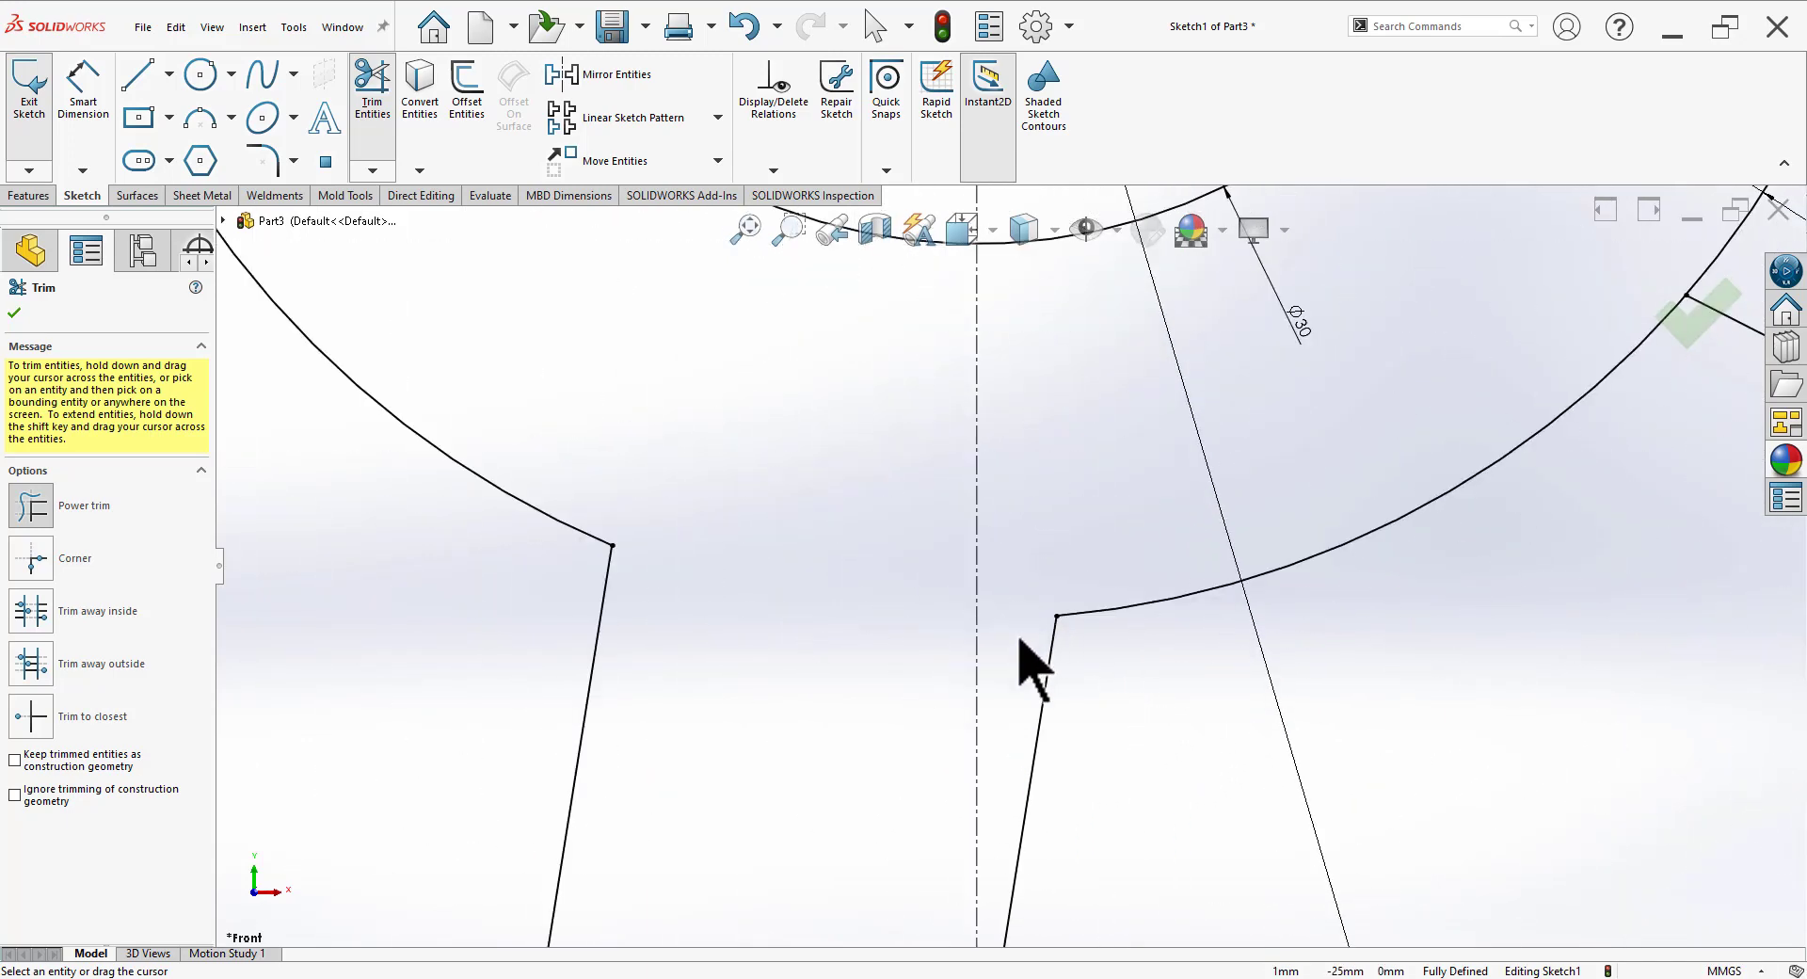
pyautogui.scroll(-2, 828, 734)
pyautogui.scroll(-2, 996, 631)
pyautogui.scroll(3, 1356, 414)
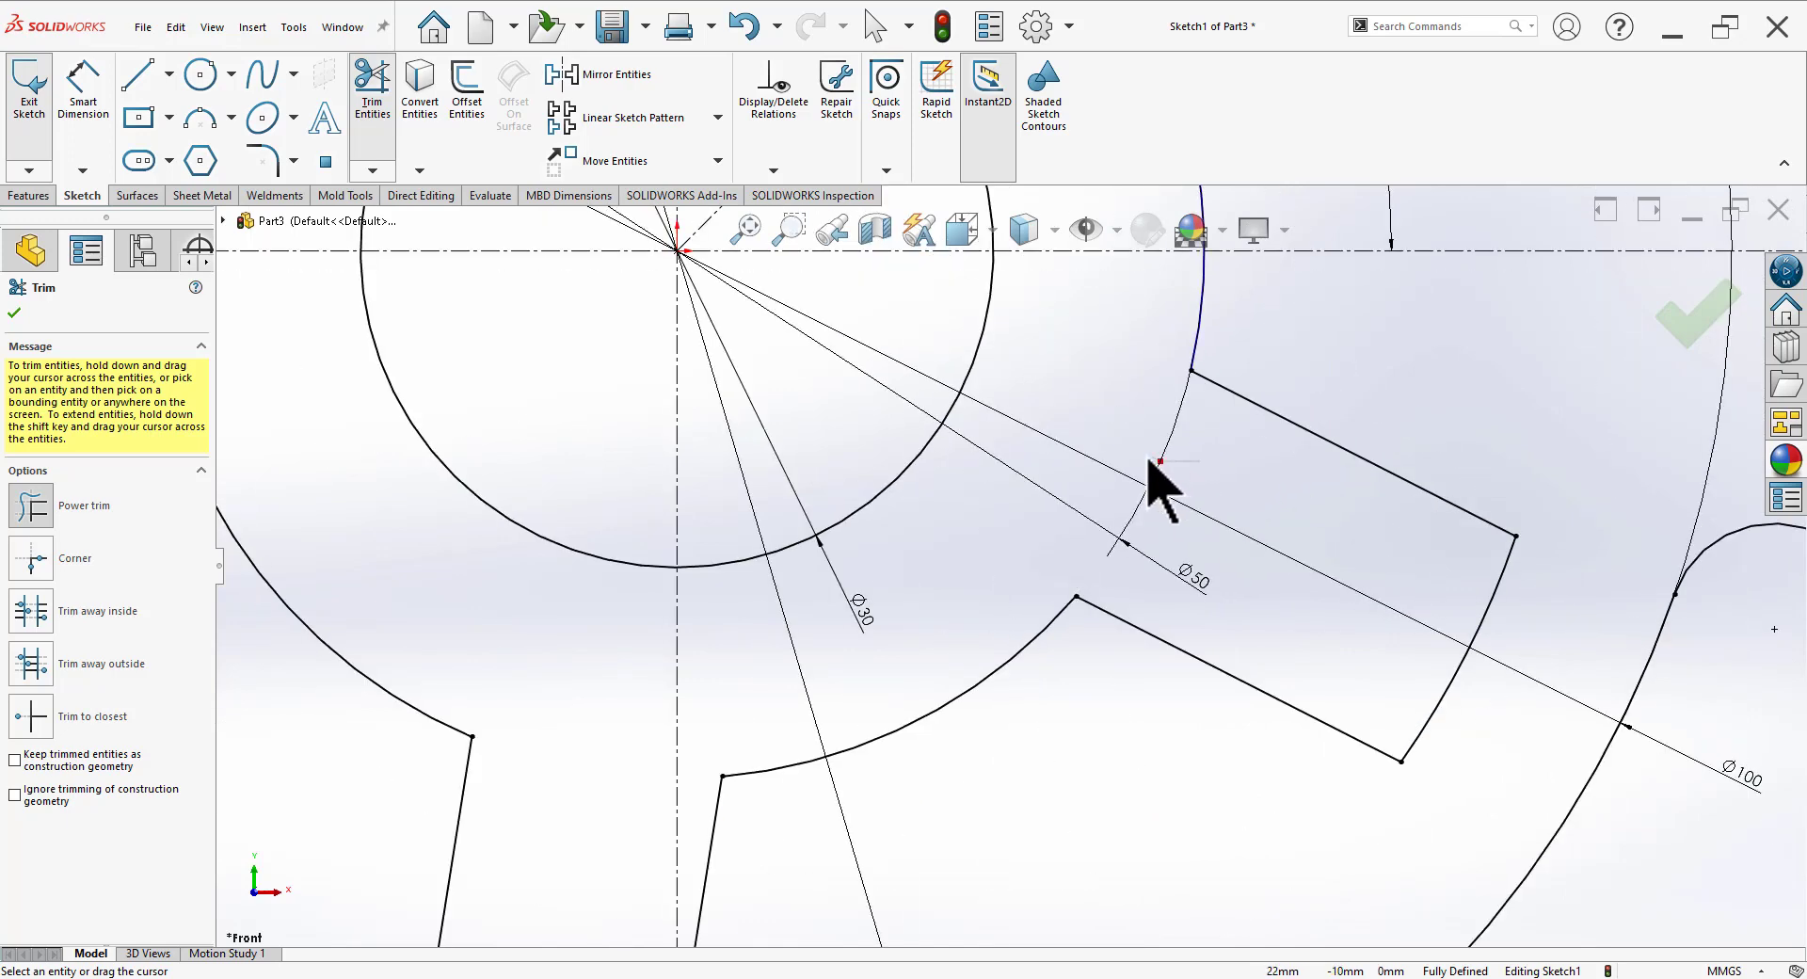
pyautogui.scroll(-2, 1144, 471)
pyautogui.scroll(-2, 1093, 621)
pyautogui.scroll(1, 1083, 400)
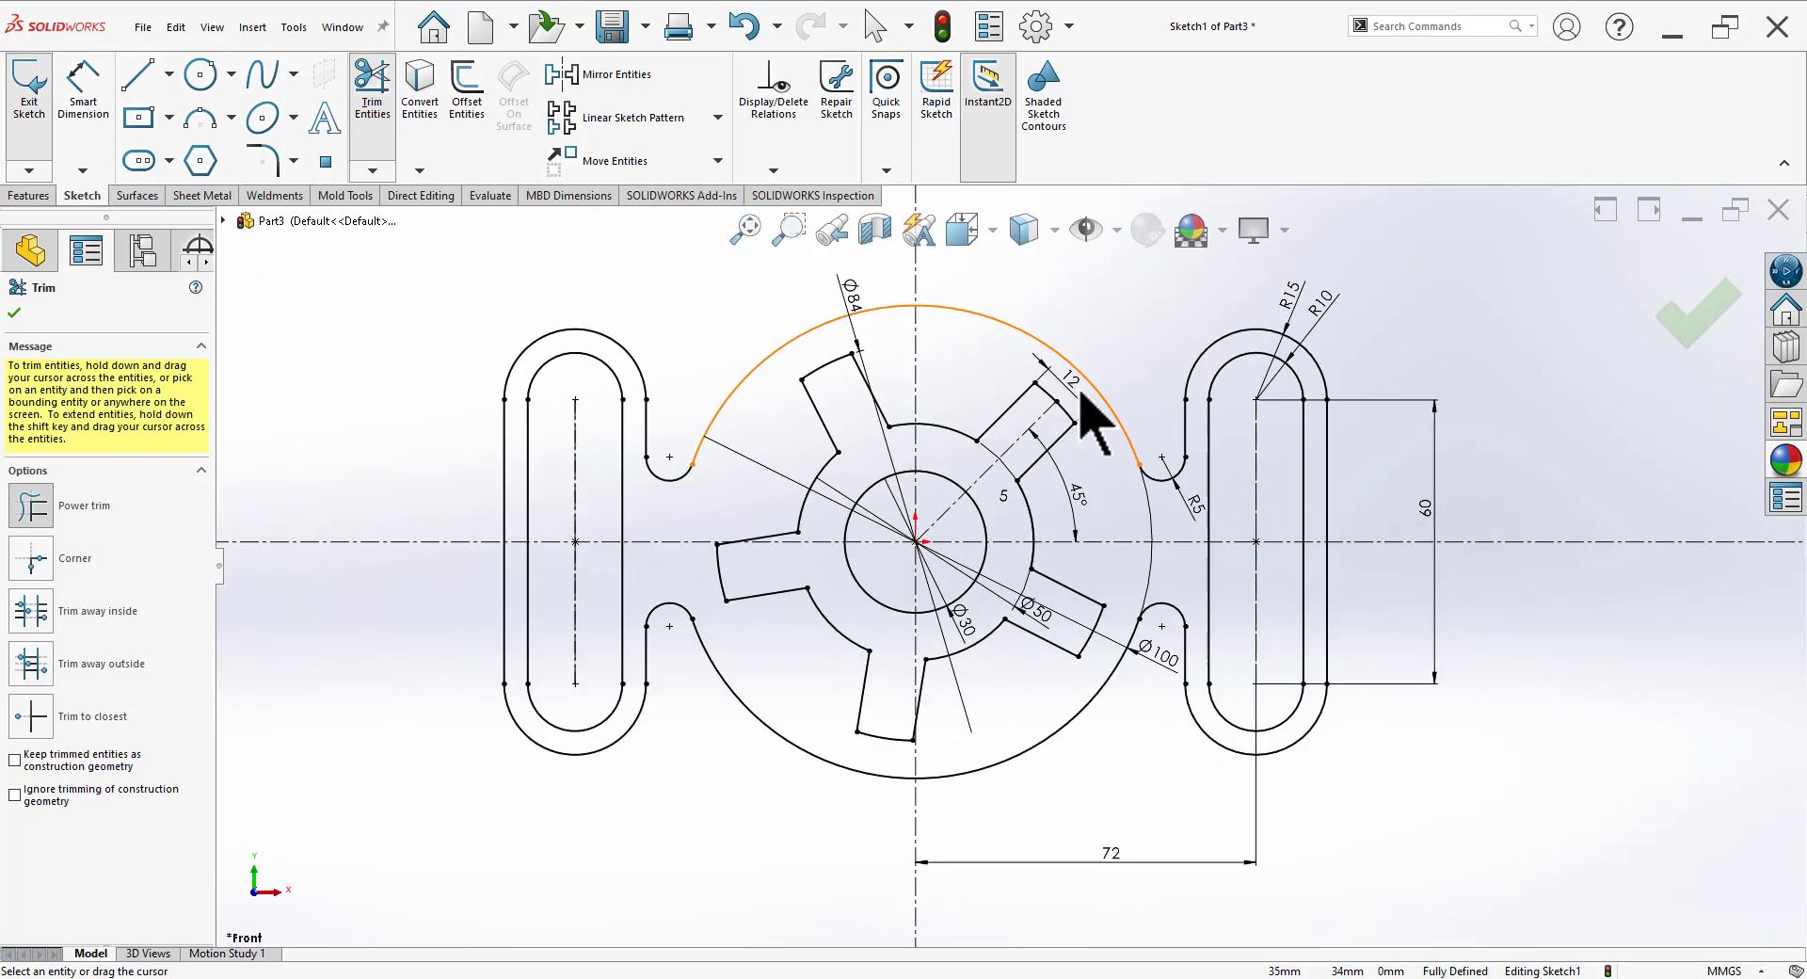
pyautogui.moveTo(1409, 665)
pyautogui.keyDown('ctrl'); pyautogui.mouseDown(button='middle')
pyautogui.moveTo(1323, 678)
pyautogui.moveTo(1337, 739)
pyautogui.mouseUp(button='middle'); pyautogui.keyUp('ctrl')
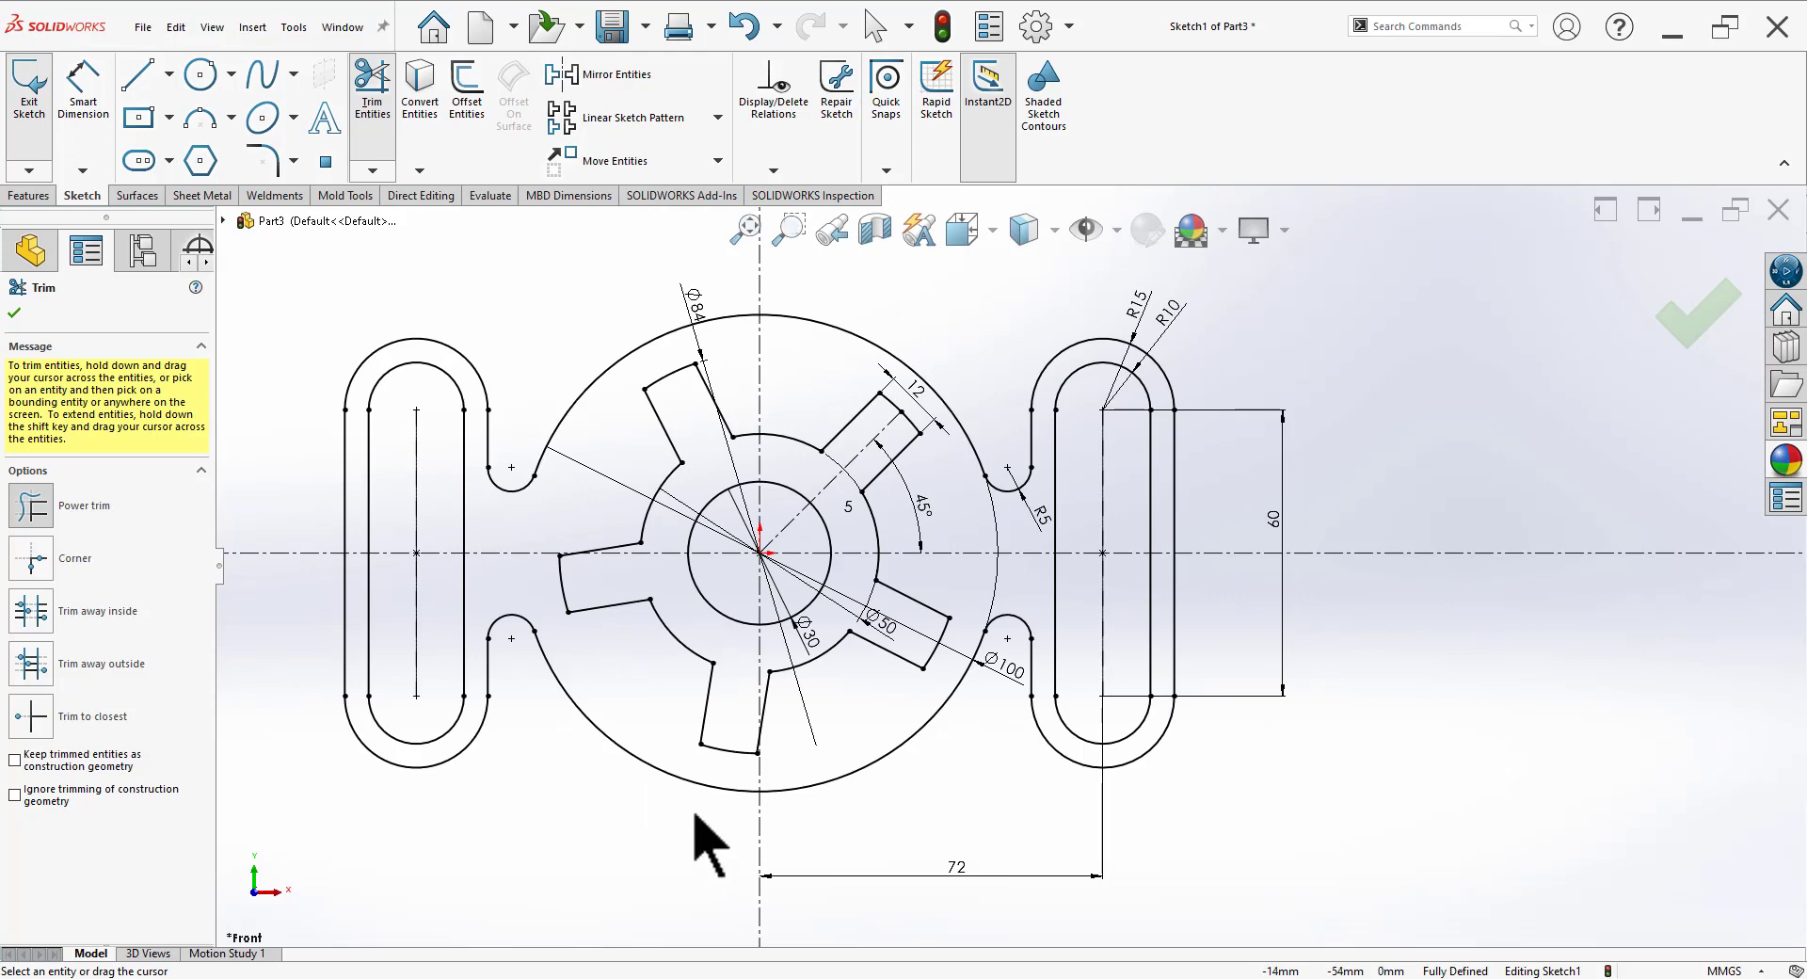
pyautogui.press('Escape')
pyautogui.scroll(1, 894, 555)
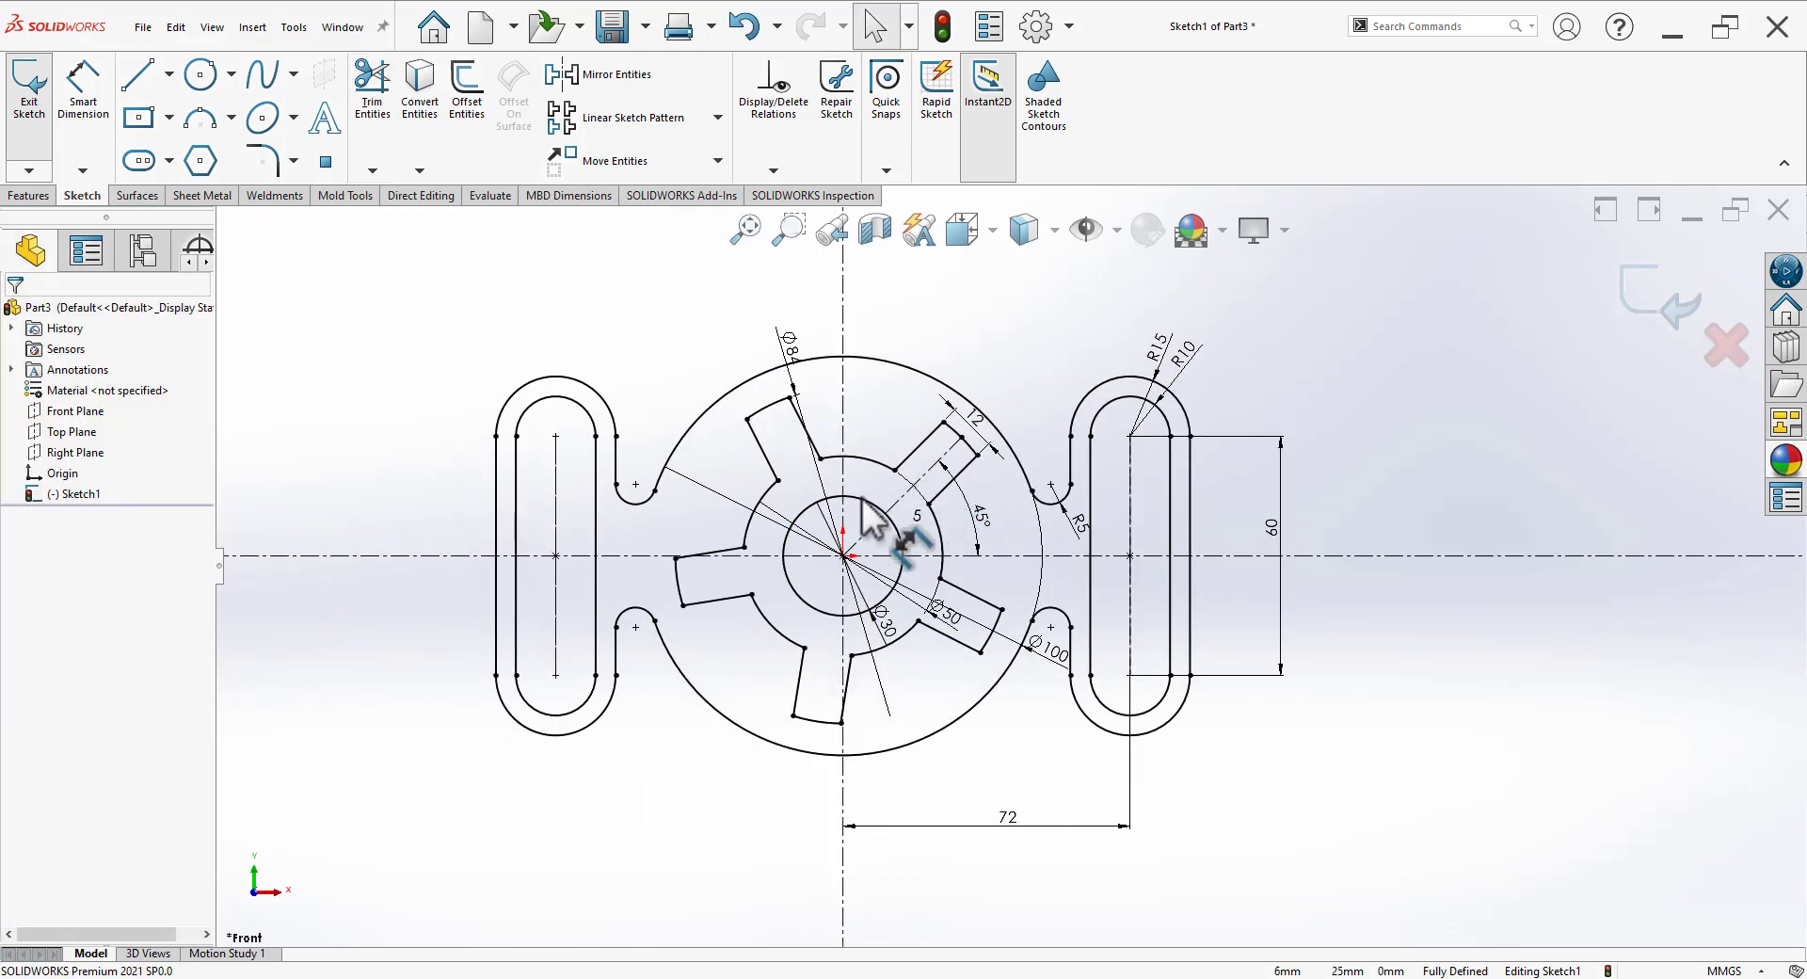
pyautogui.scroll(1, 975, 442)
pyautogui.scroll(-1, 819, 391)
pyautogui.scroll(-1, 787, 516)
pyautogui.scroll(-1, 895, 516)
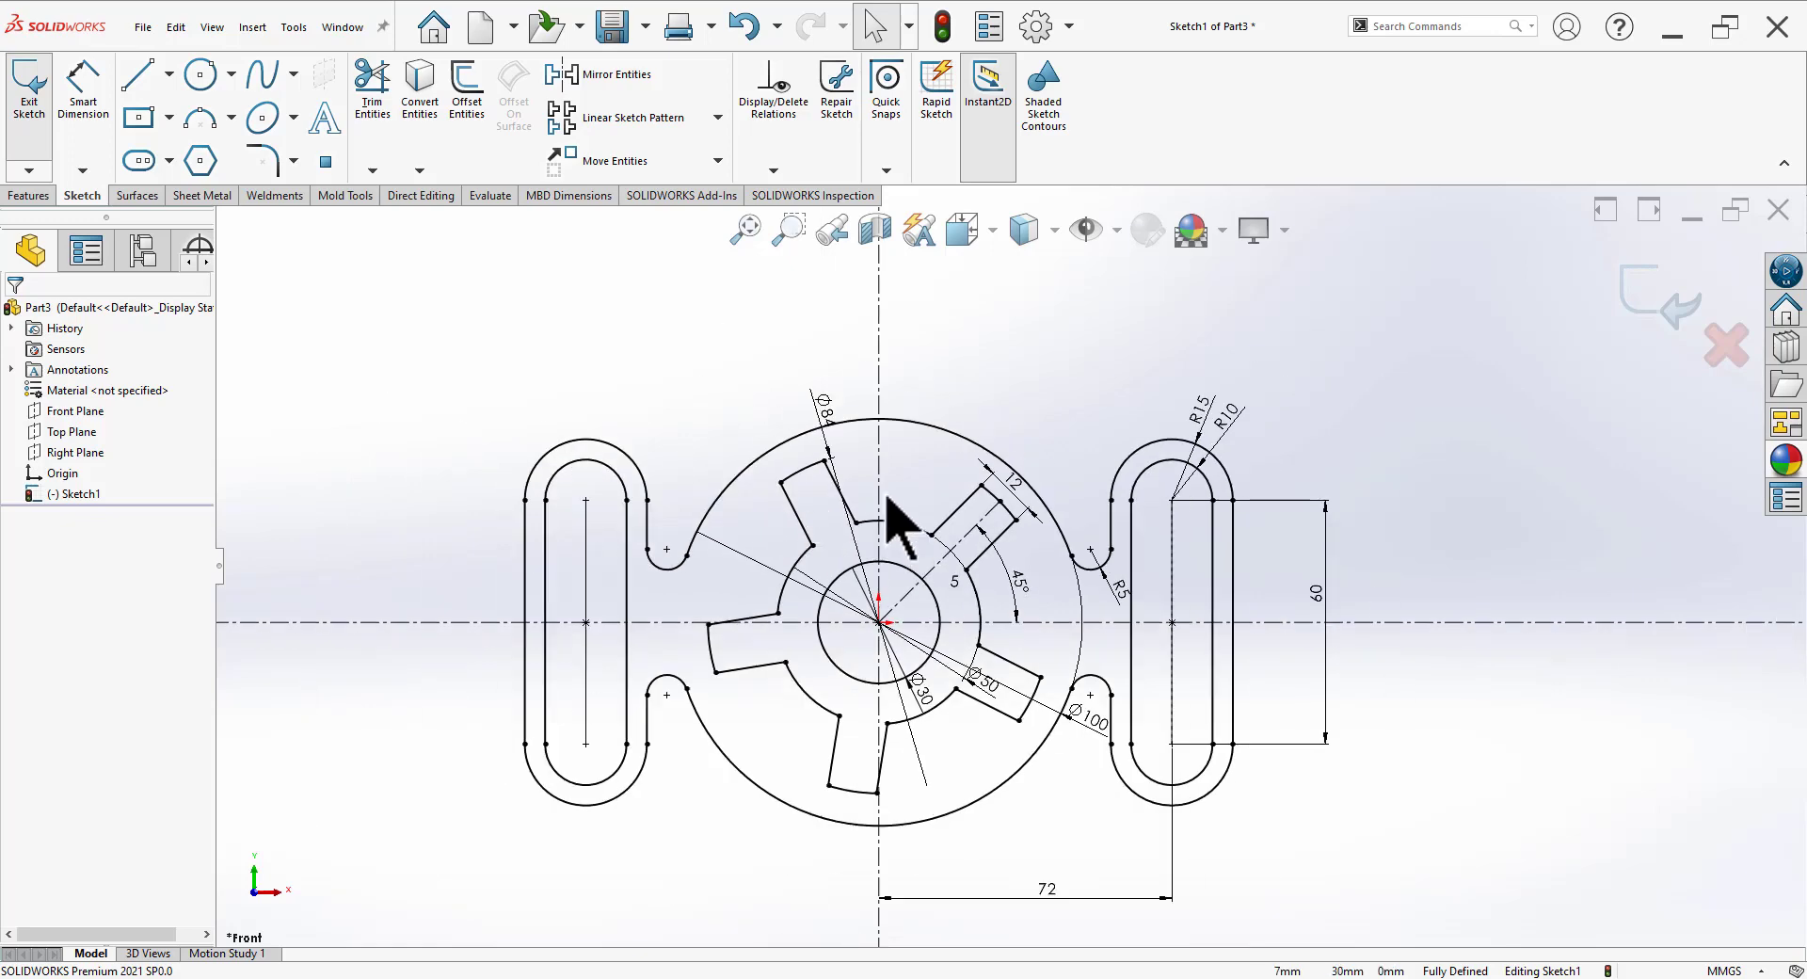
pyautogui.scroll(1, 1304, 890)
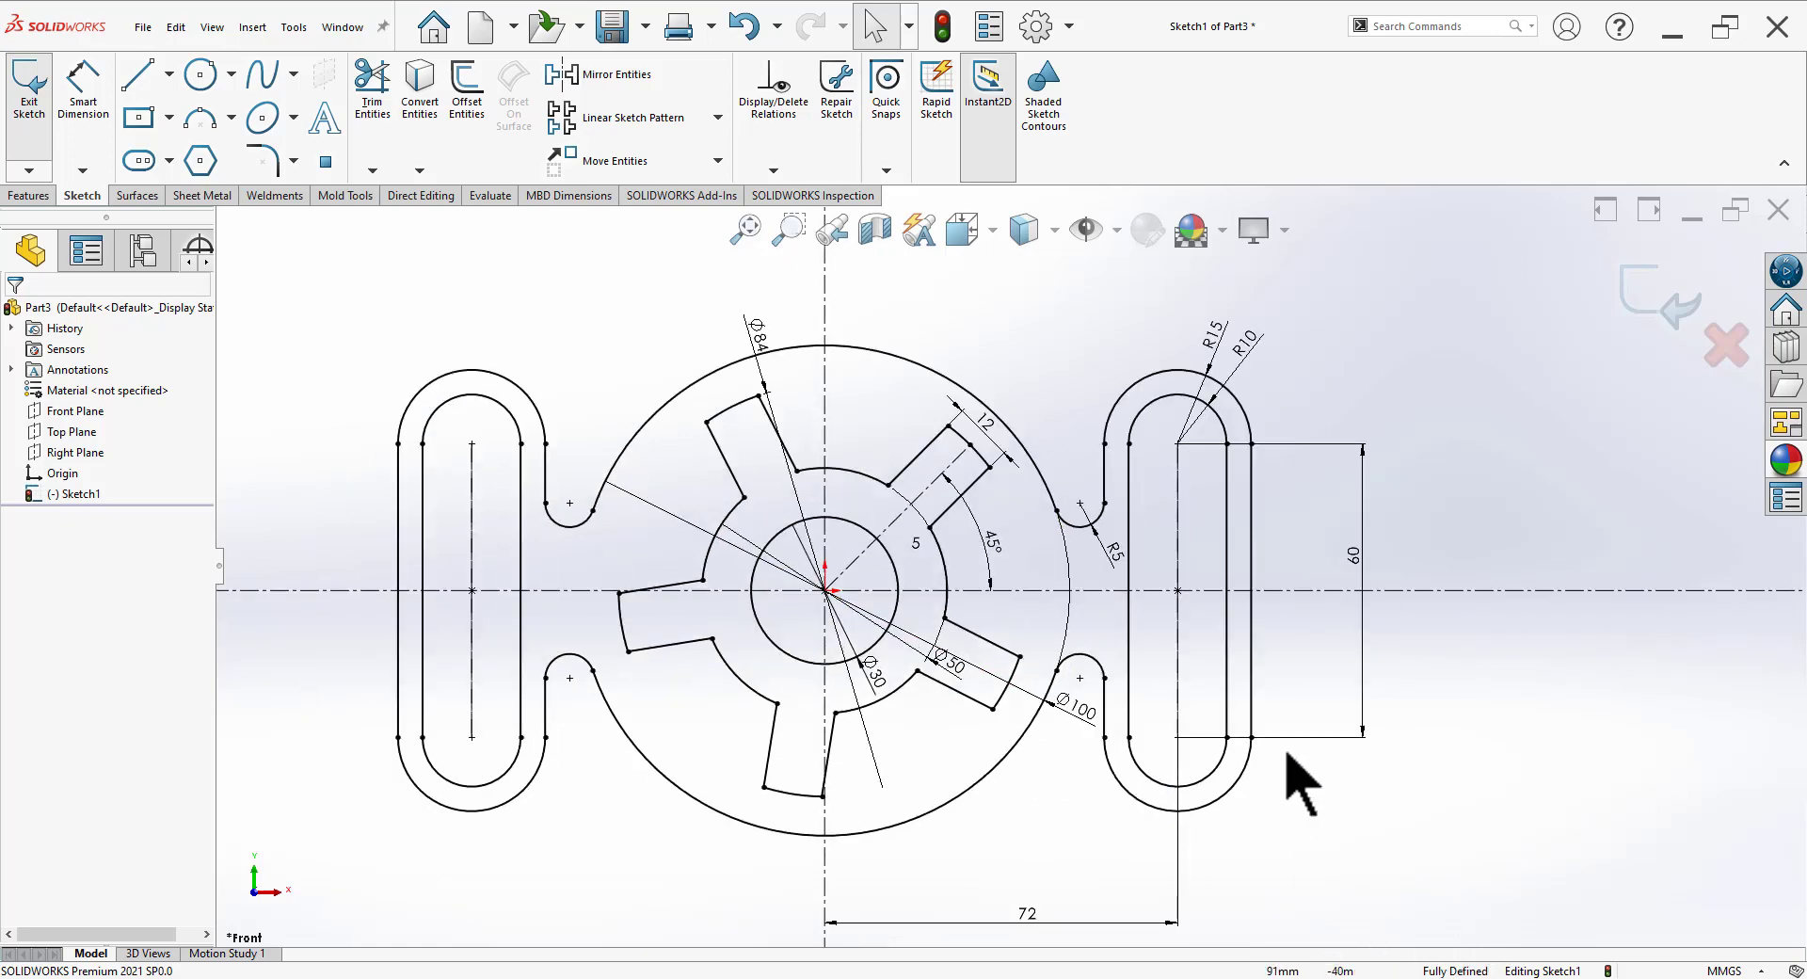
pyautogui.scroll(1, 1299, 744)
pyautogui.scroll(-2, 1323, 754)
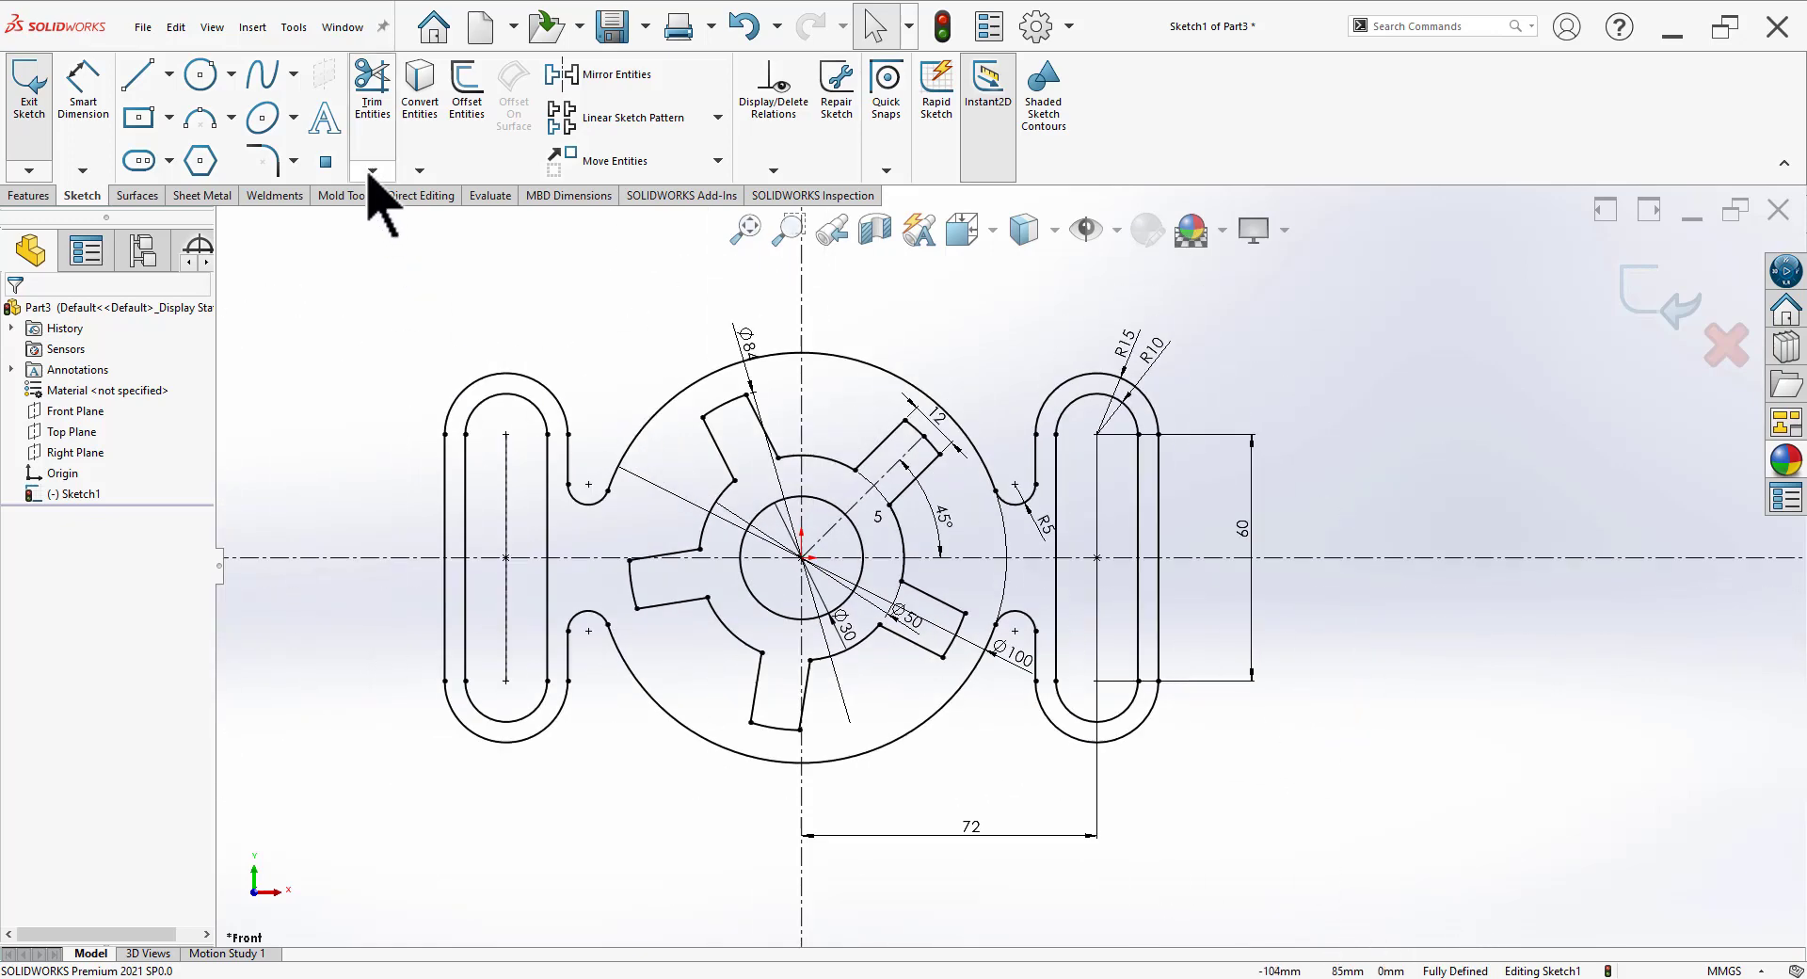
# Step: Apply 2 mm sketch fillets to all twenty corners of the five-spoke star, then exit Sketch1
pyautogui.click(263, 160)
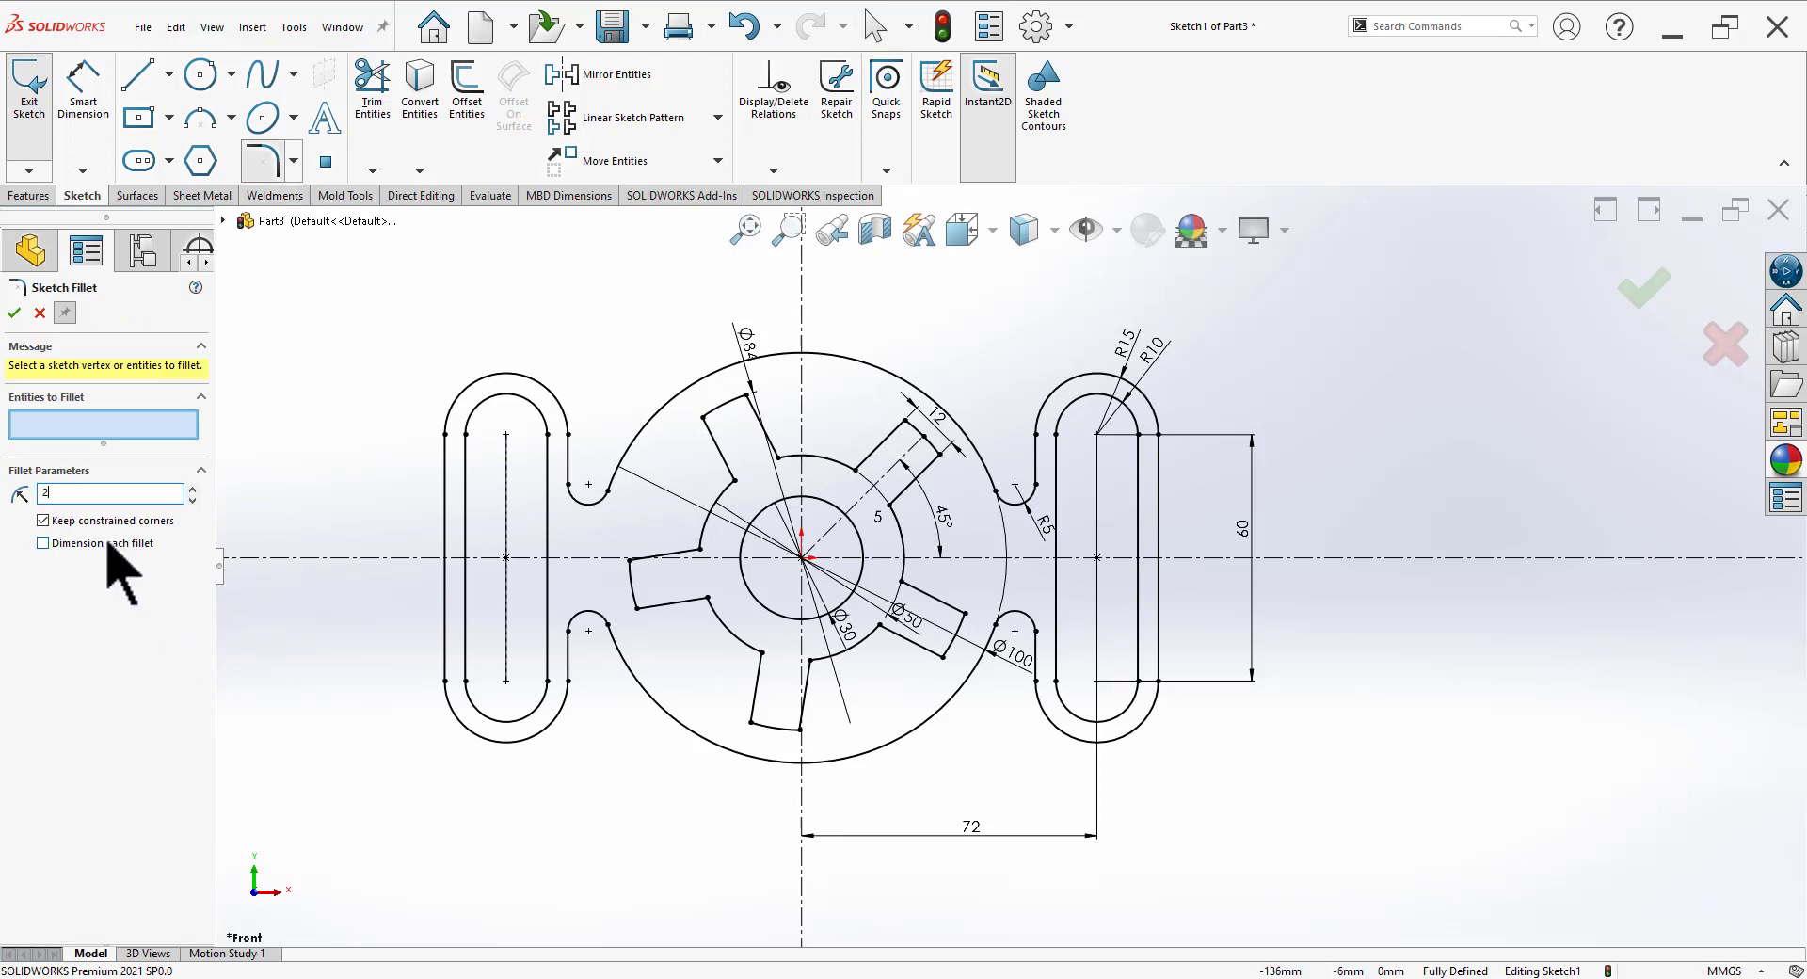
pyautogui.moveTo(362, 292); pyautogui.dragTo(1412, 870)
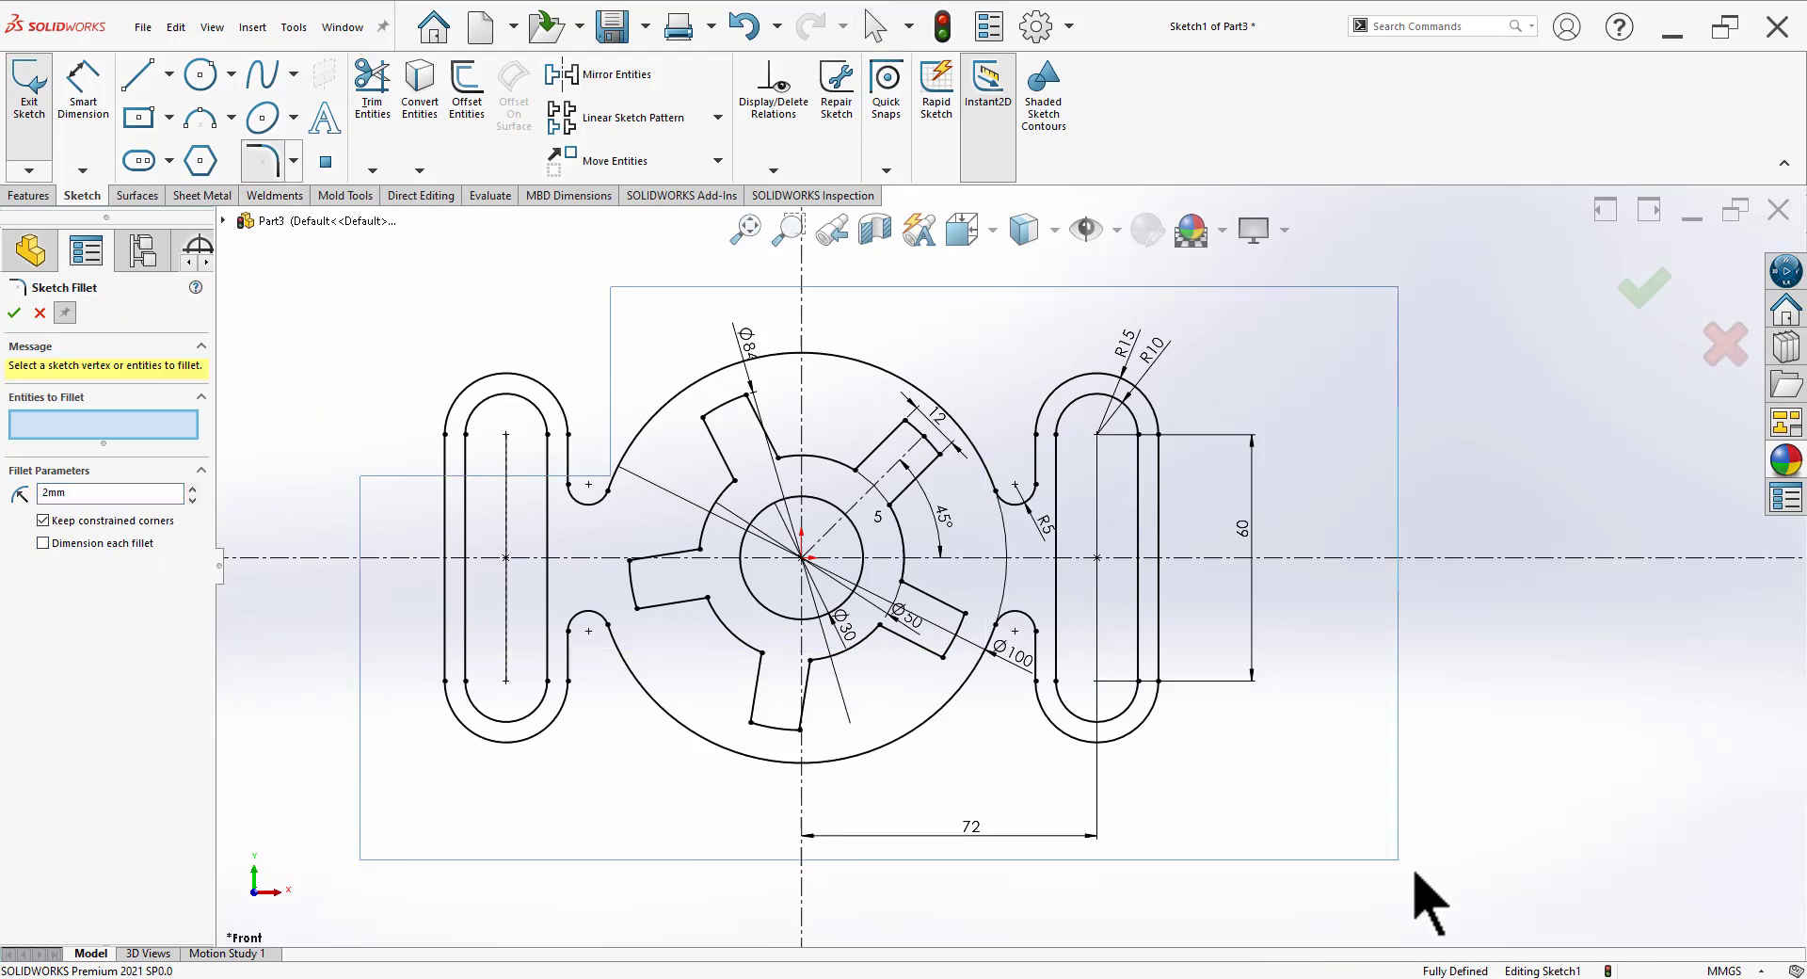
pyautogui.scroll(-2, 809, 482)
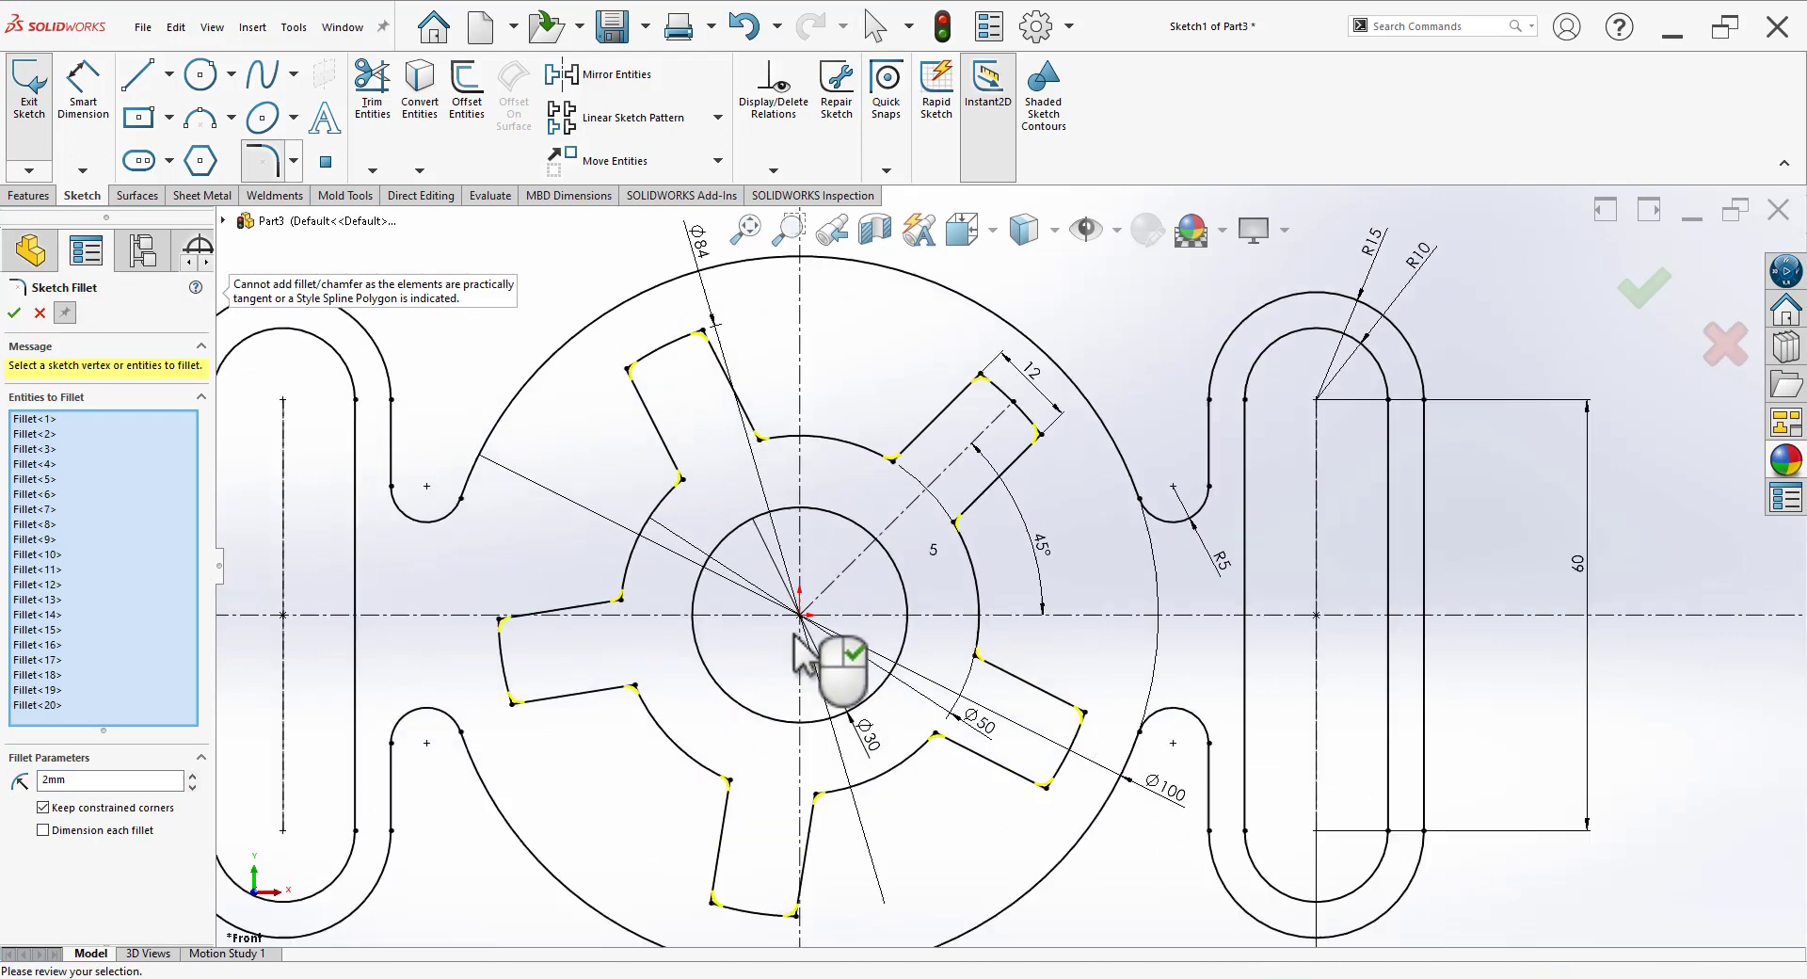
pyautogui.click(14, 313)
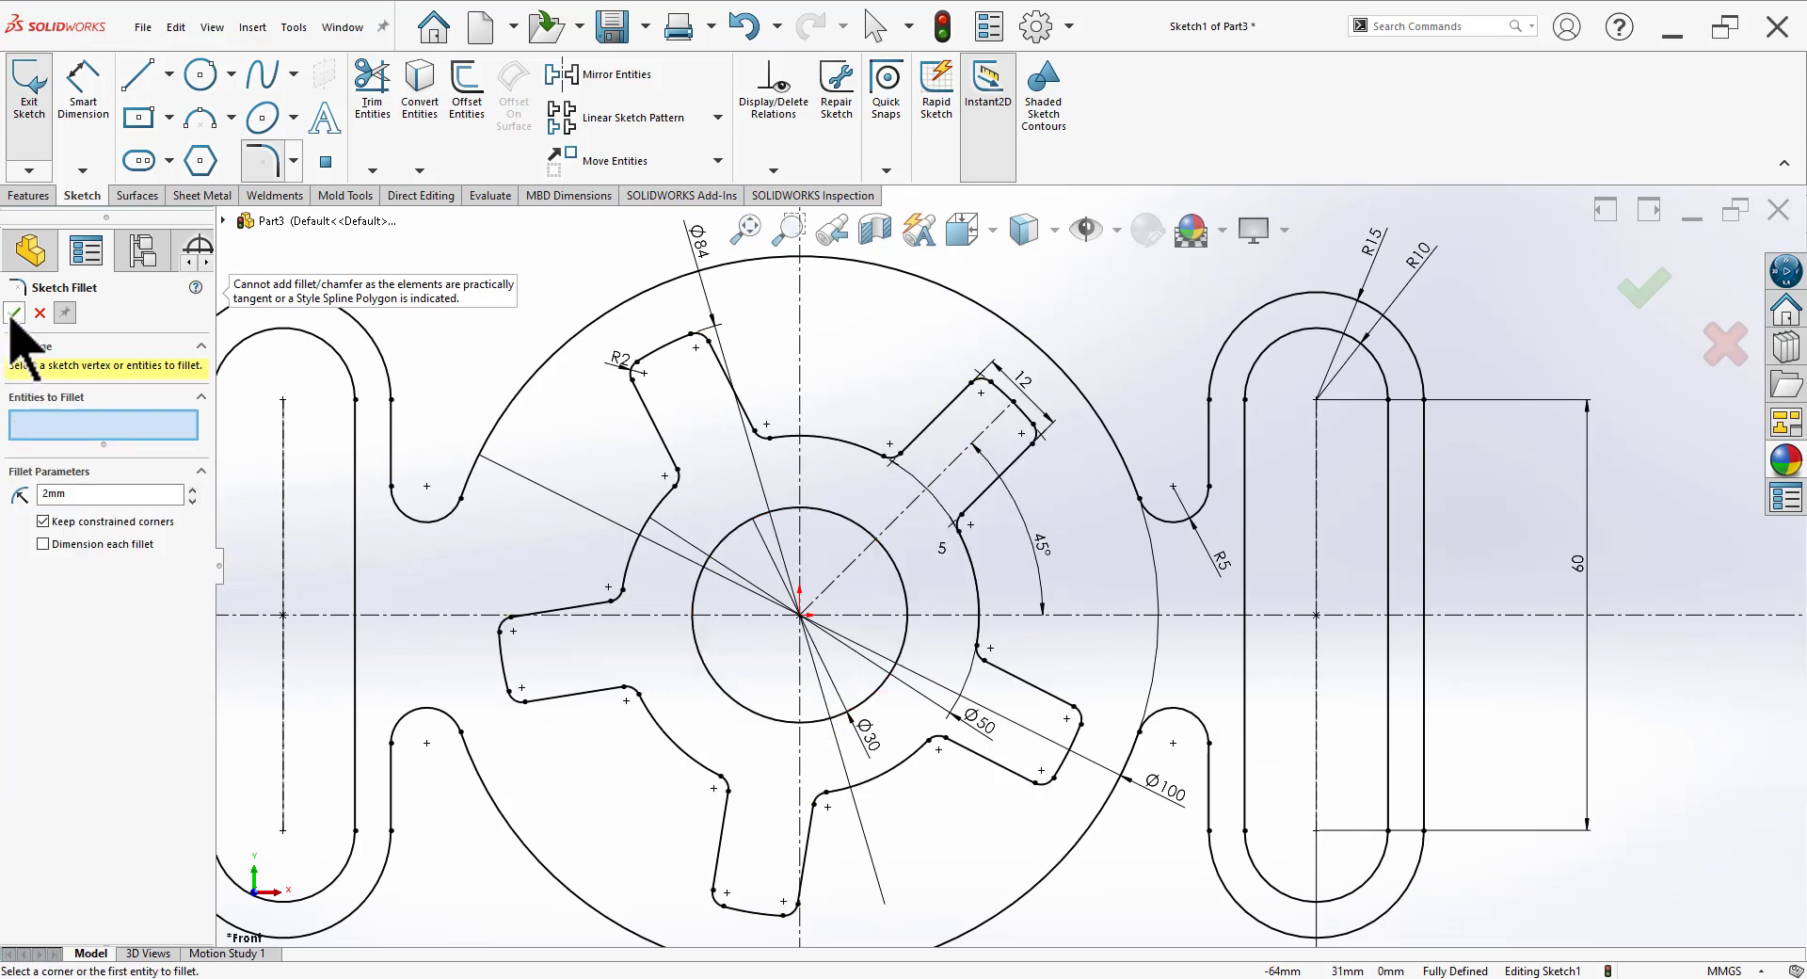
pyautogui.click(14, 313)
pyautogui.press('f')
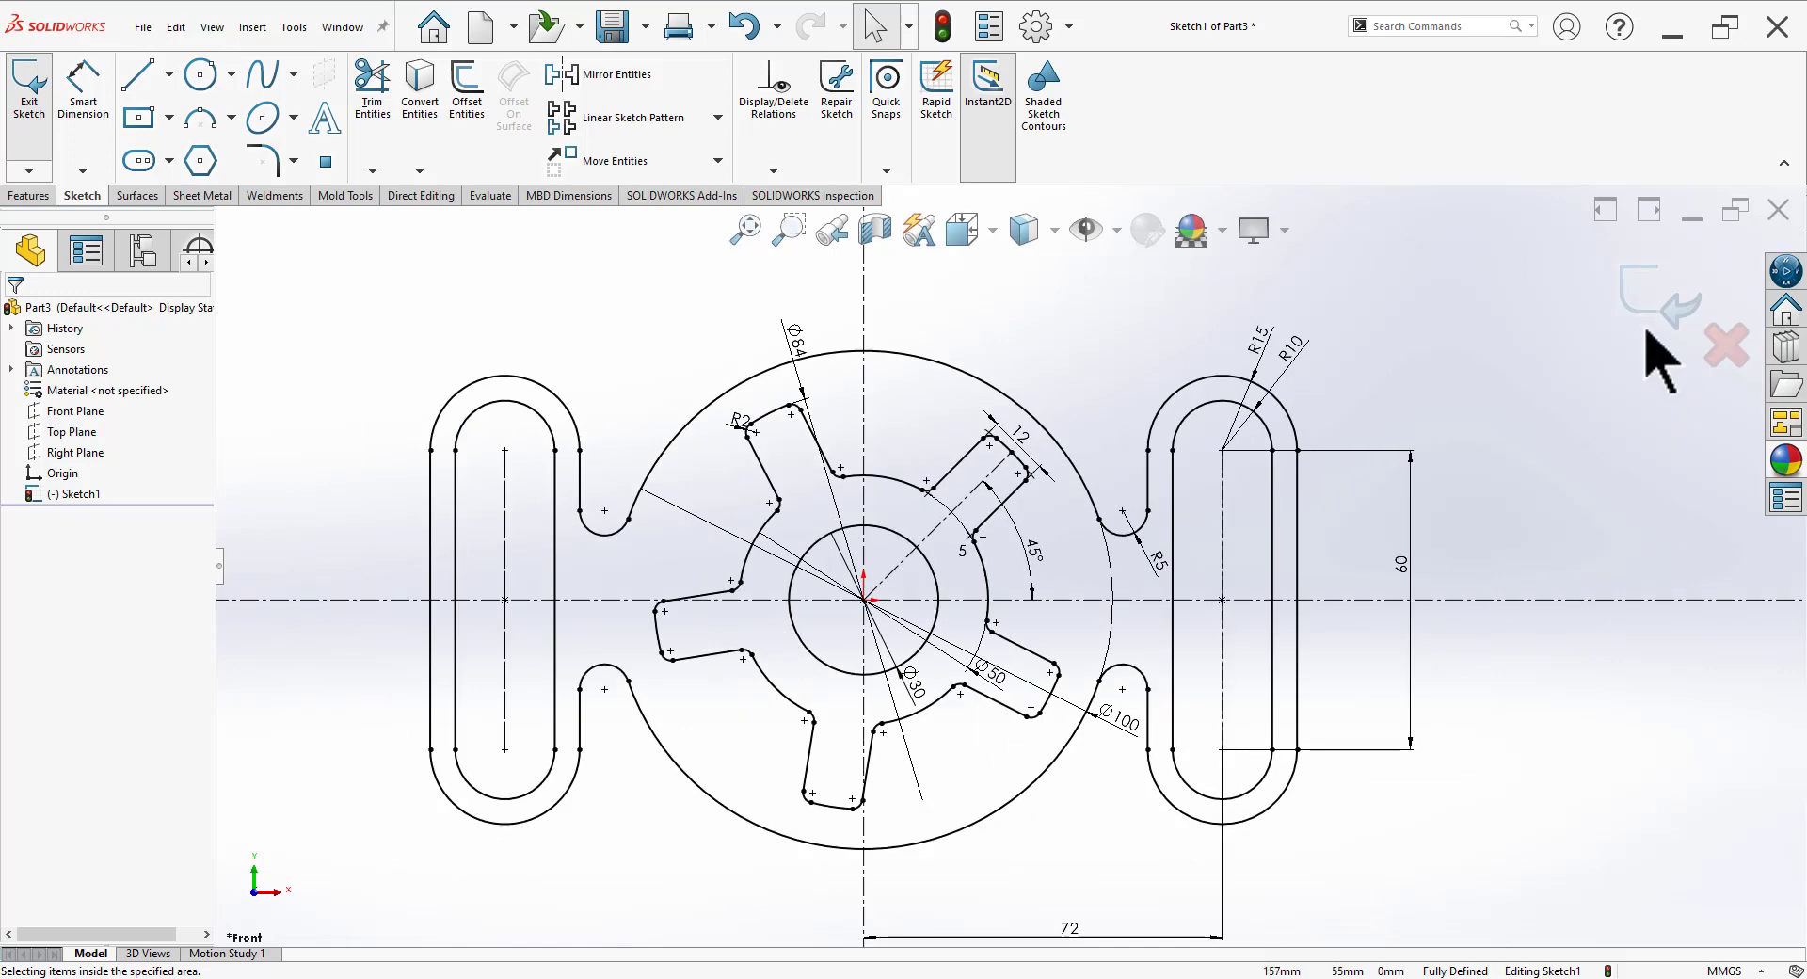
pyautogui.click(1657, 311)
# Step: In isometric view, extrude the five-spoke hub region 15 mm with Mid Plane
pyautogui.press('space')
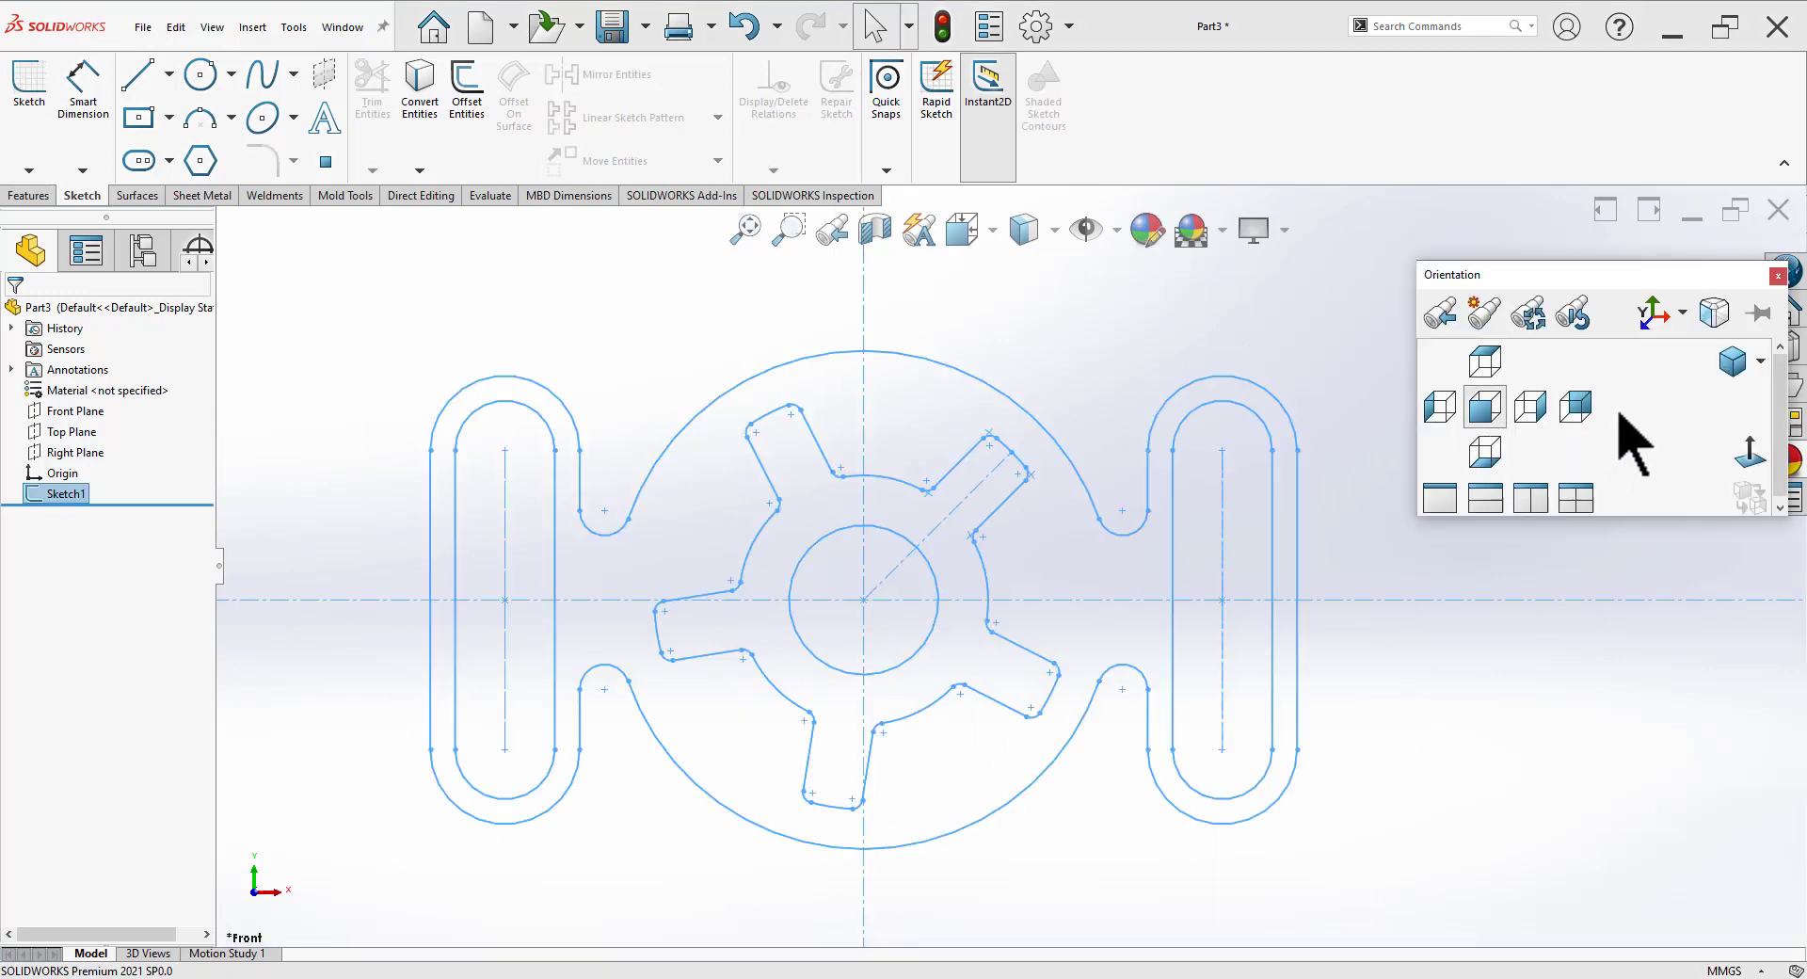
pyautogui.click(1733, 360)
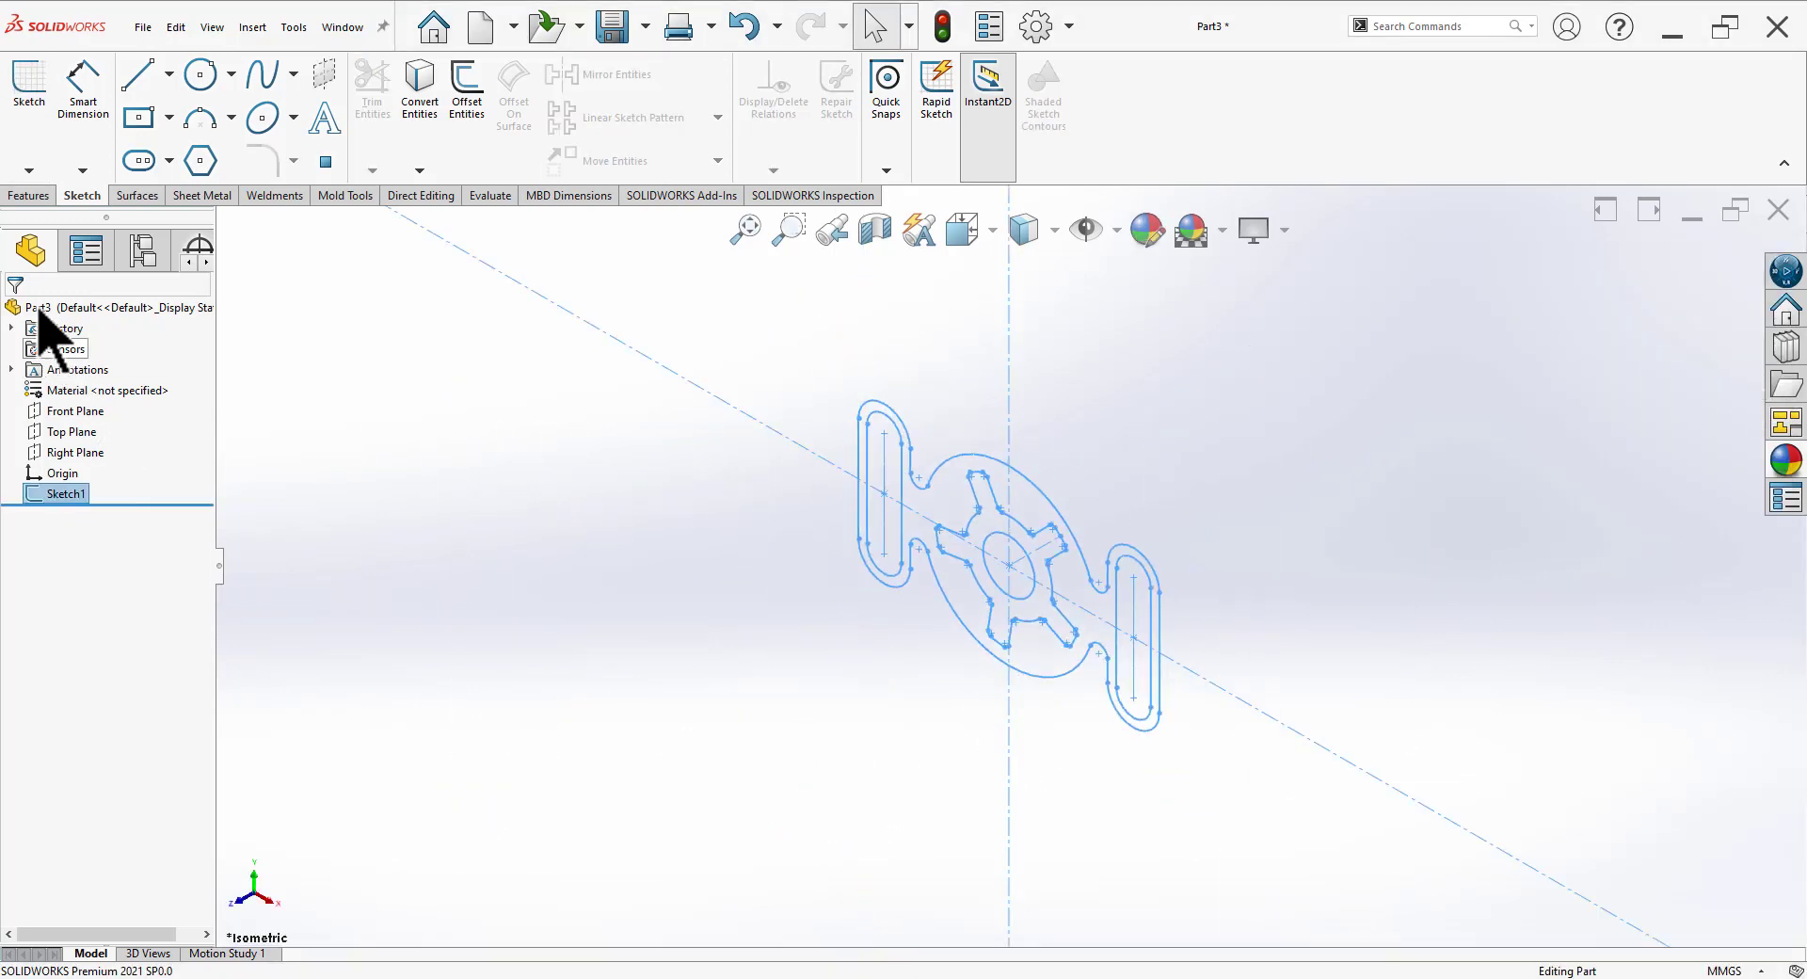
pyautogui.click(26, 196)
pyautogui.click(34, 90)
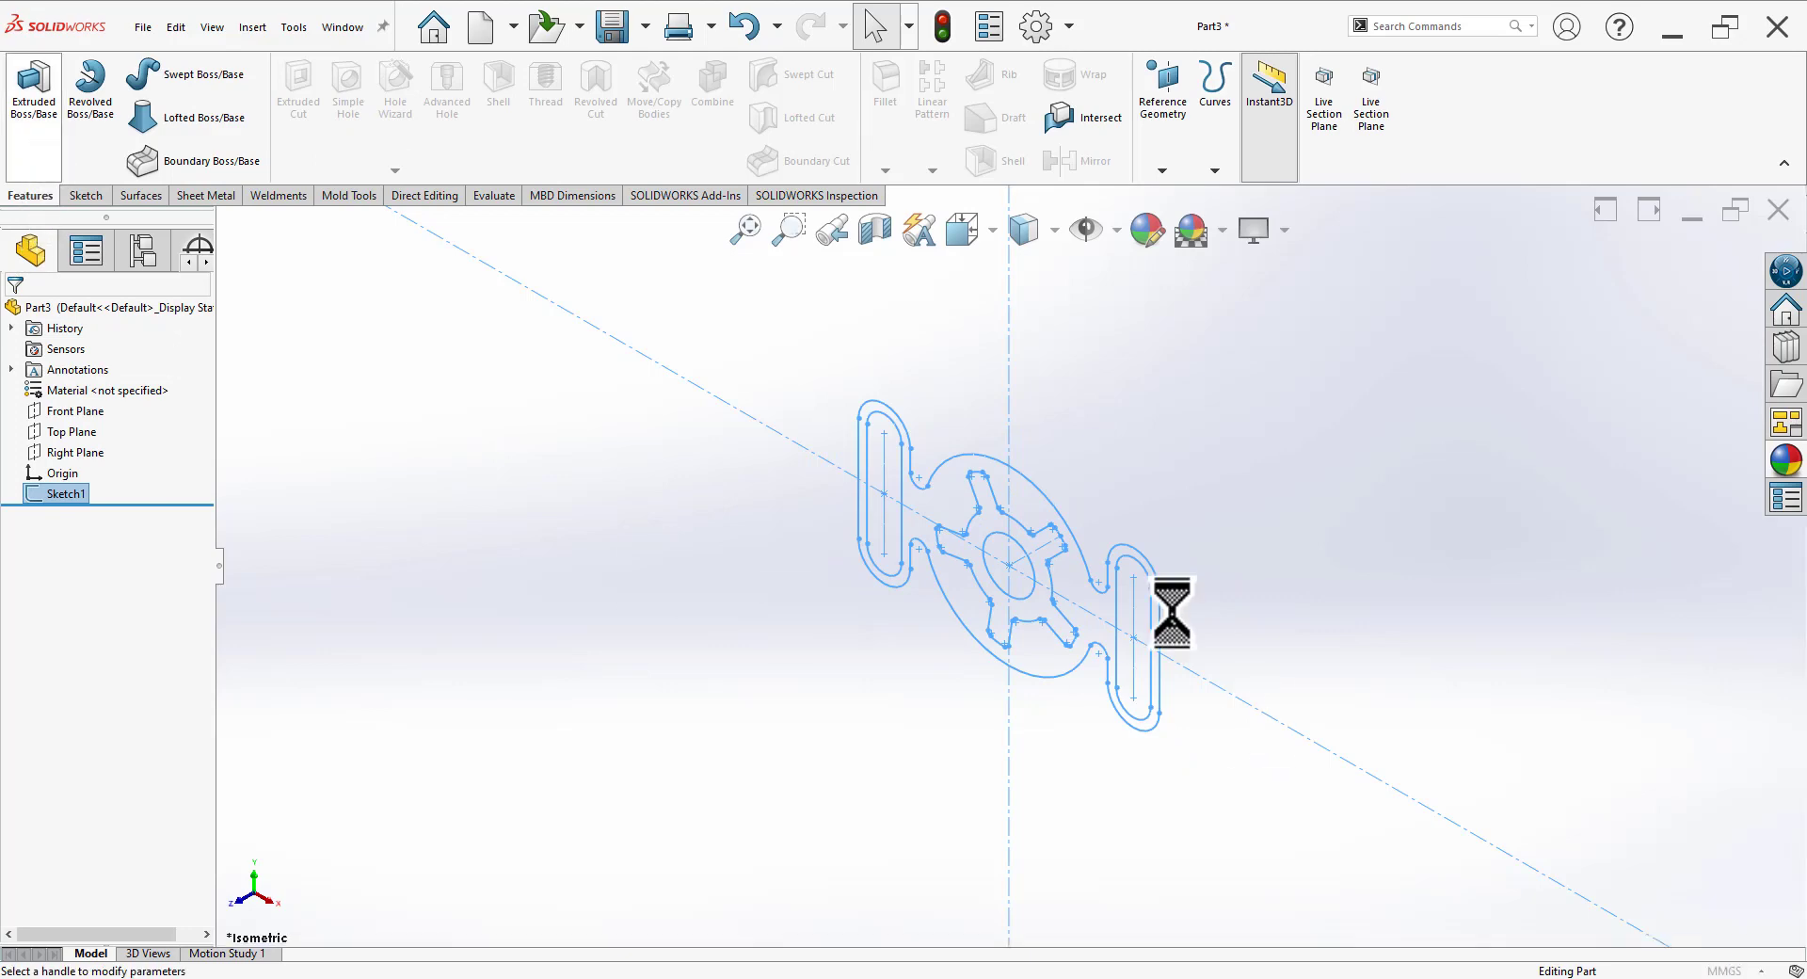
pyautogui.scroll(-2, 1179, 528)
pyautogui.click(860, 623)
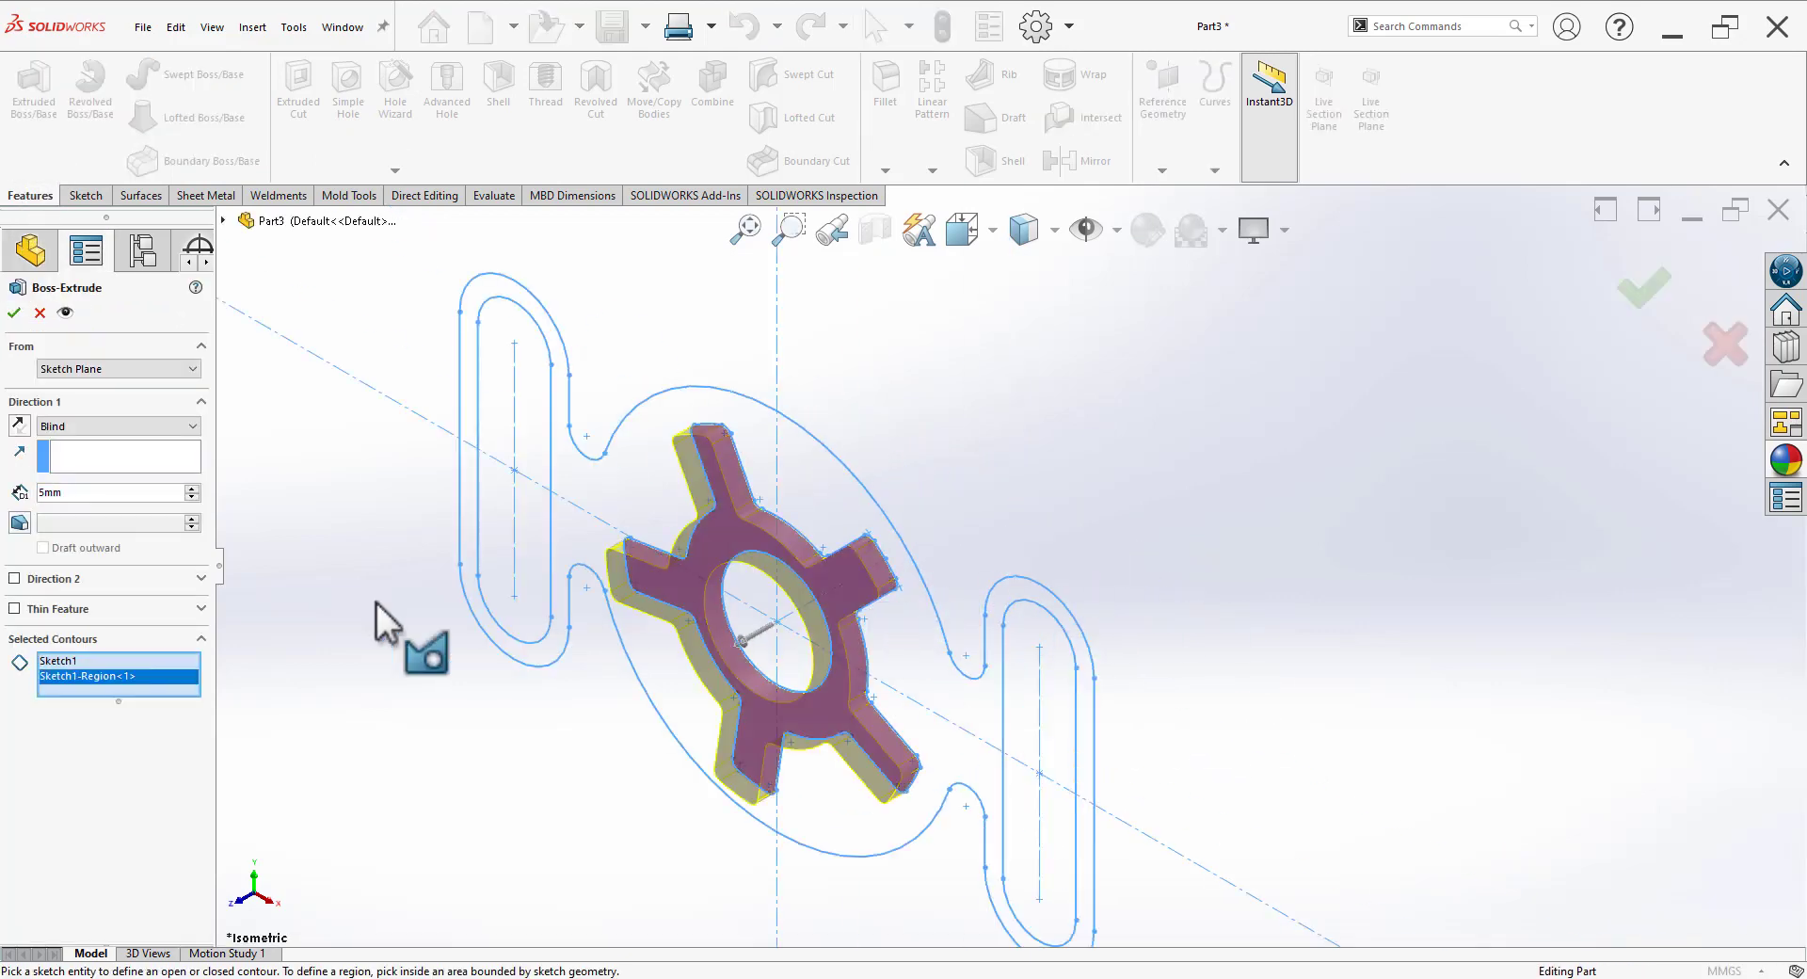
pyautogui.doubleClick(56, 493)
pyautogui.write('1')
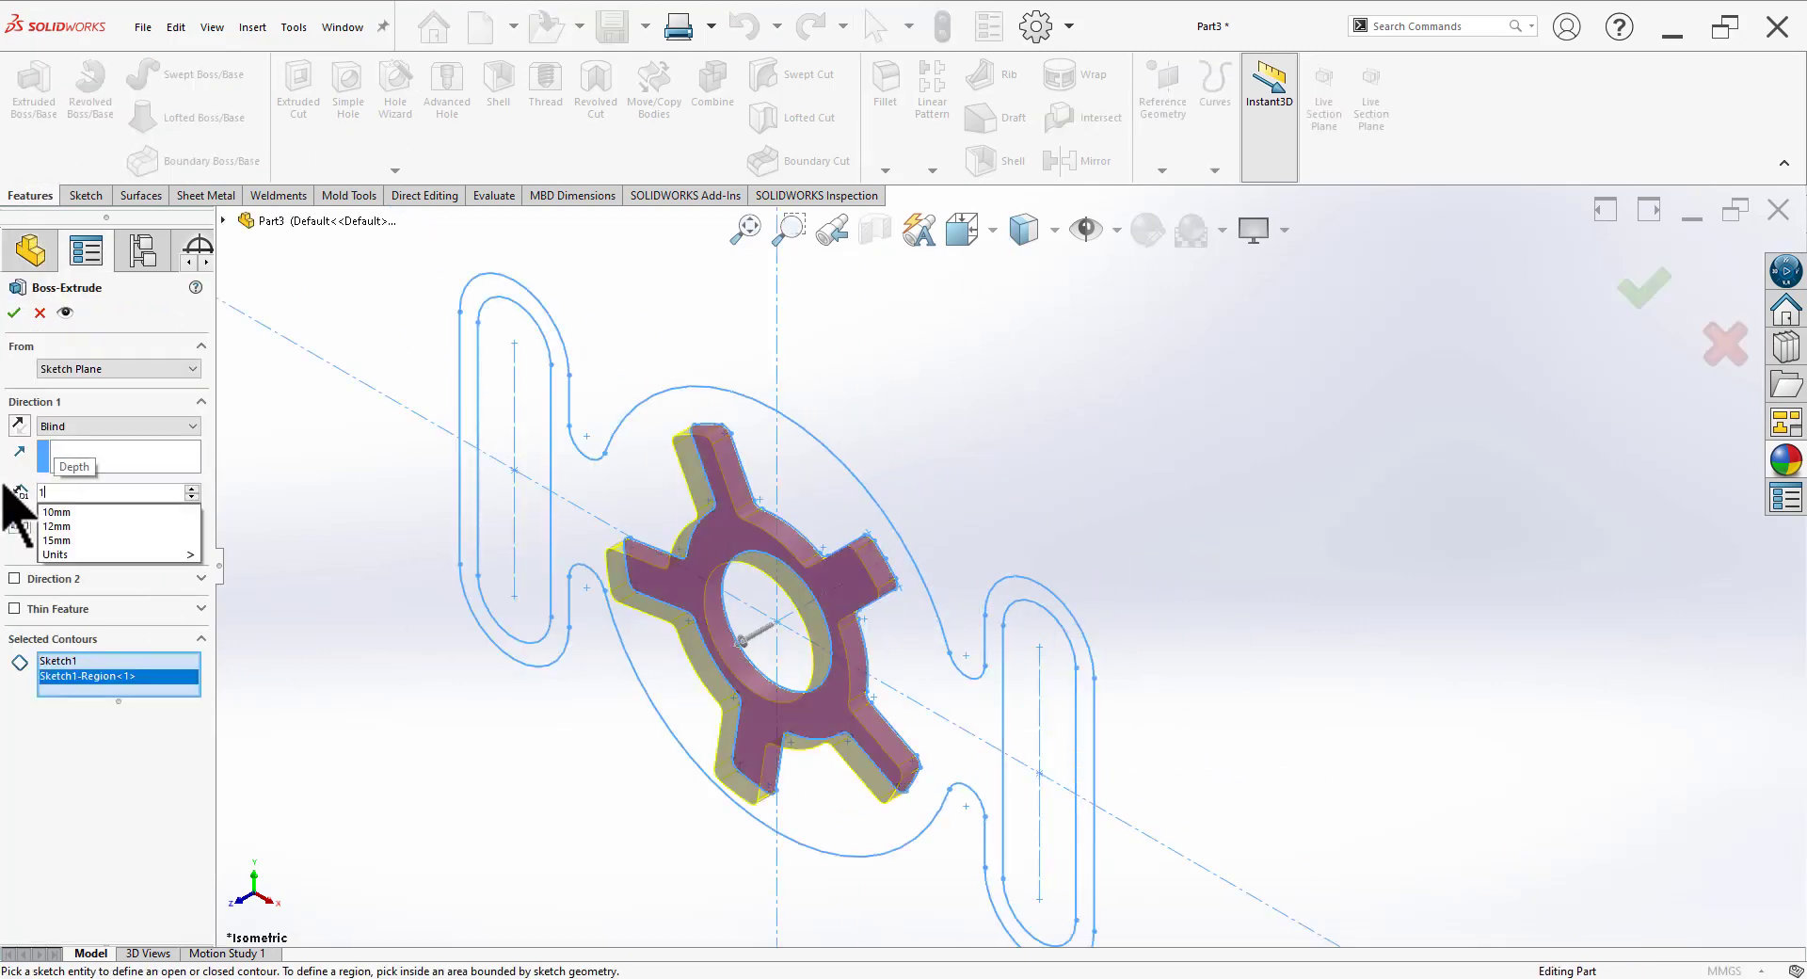
pyautogui.write('5')
pyautogui.press('Return')
pyautogui.click(57, 426)
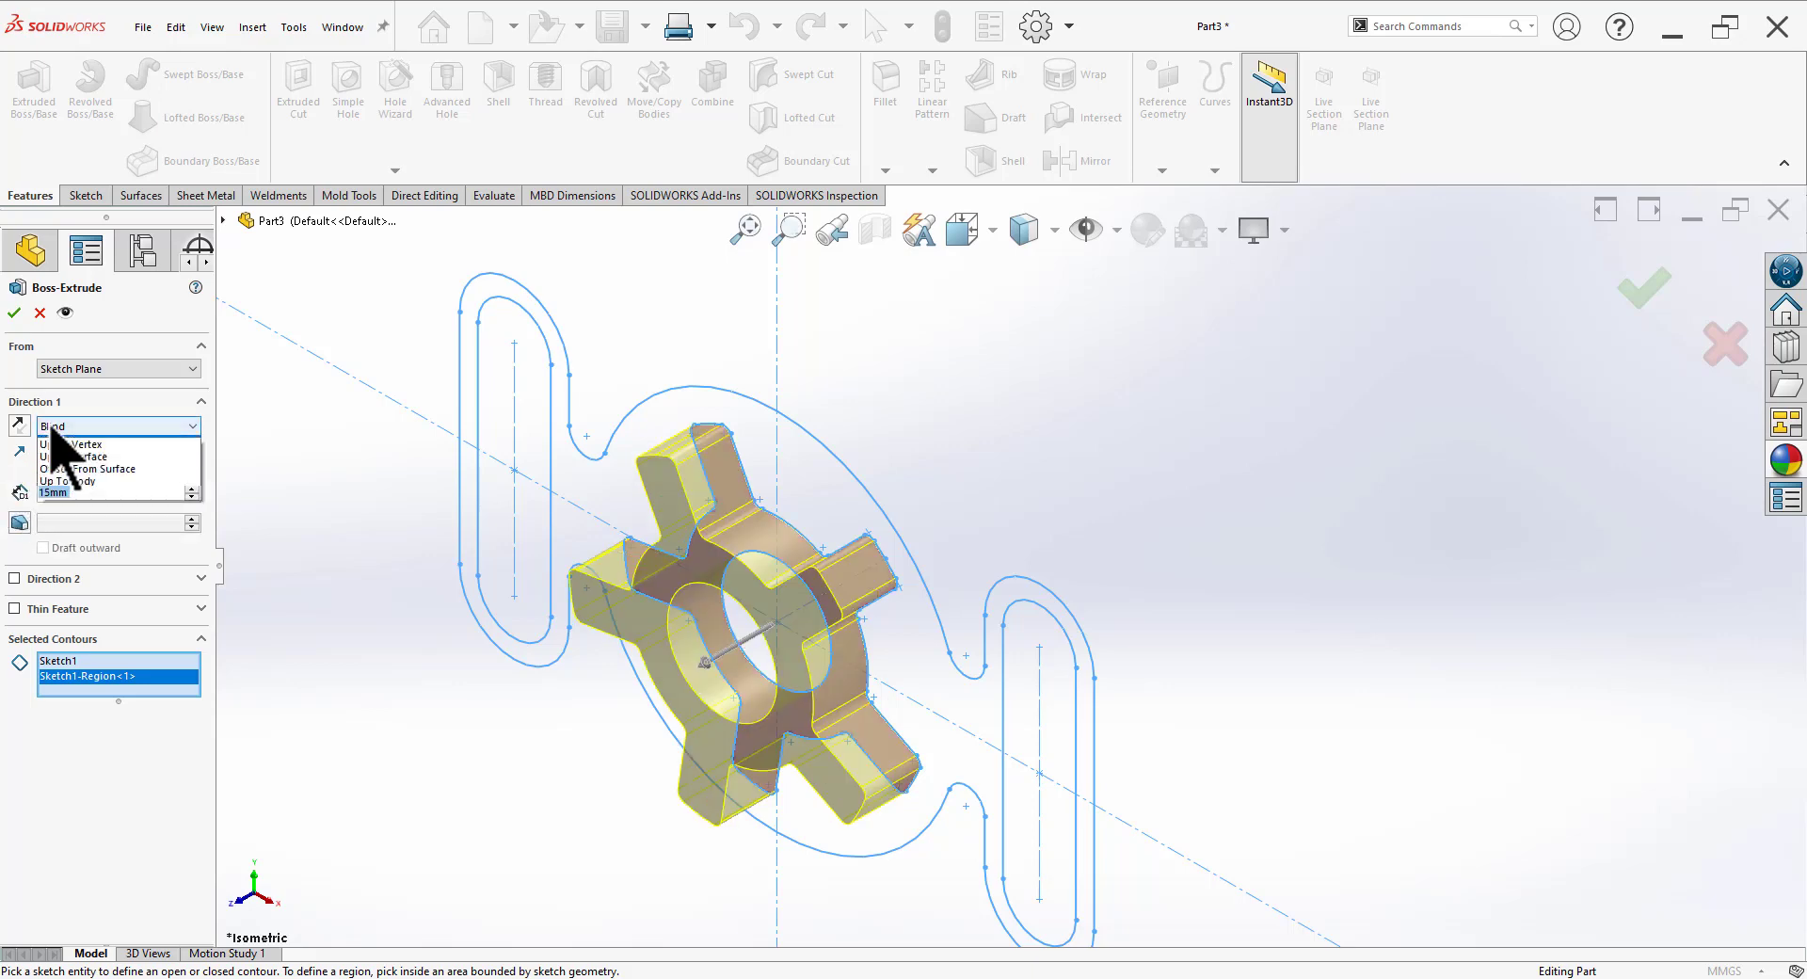
pyautogui.click(64, 509)
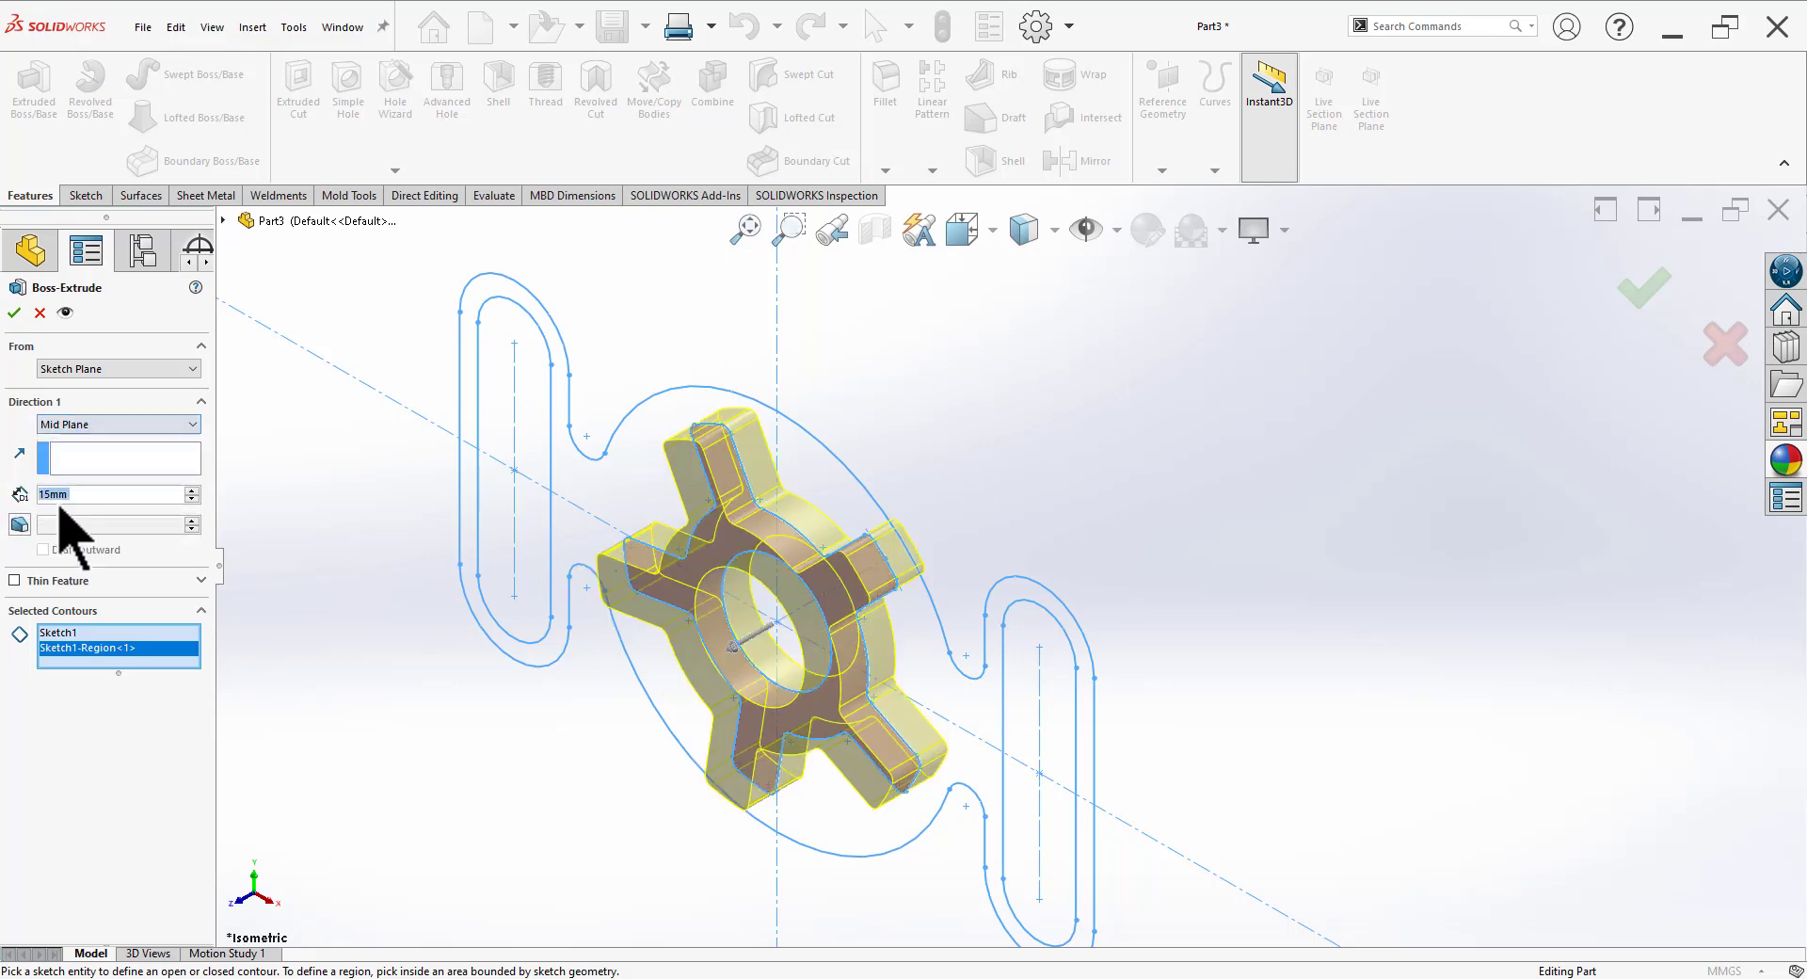
pyautogui.click(15, 313)
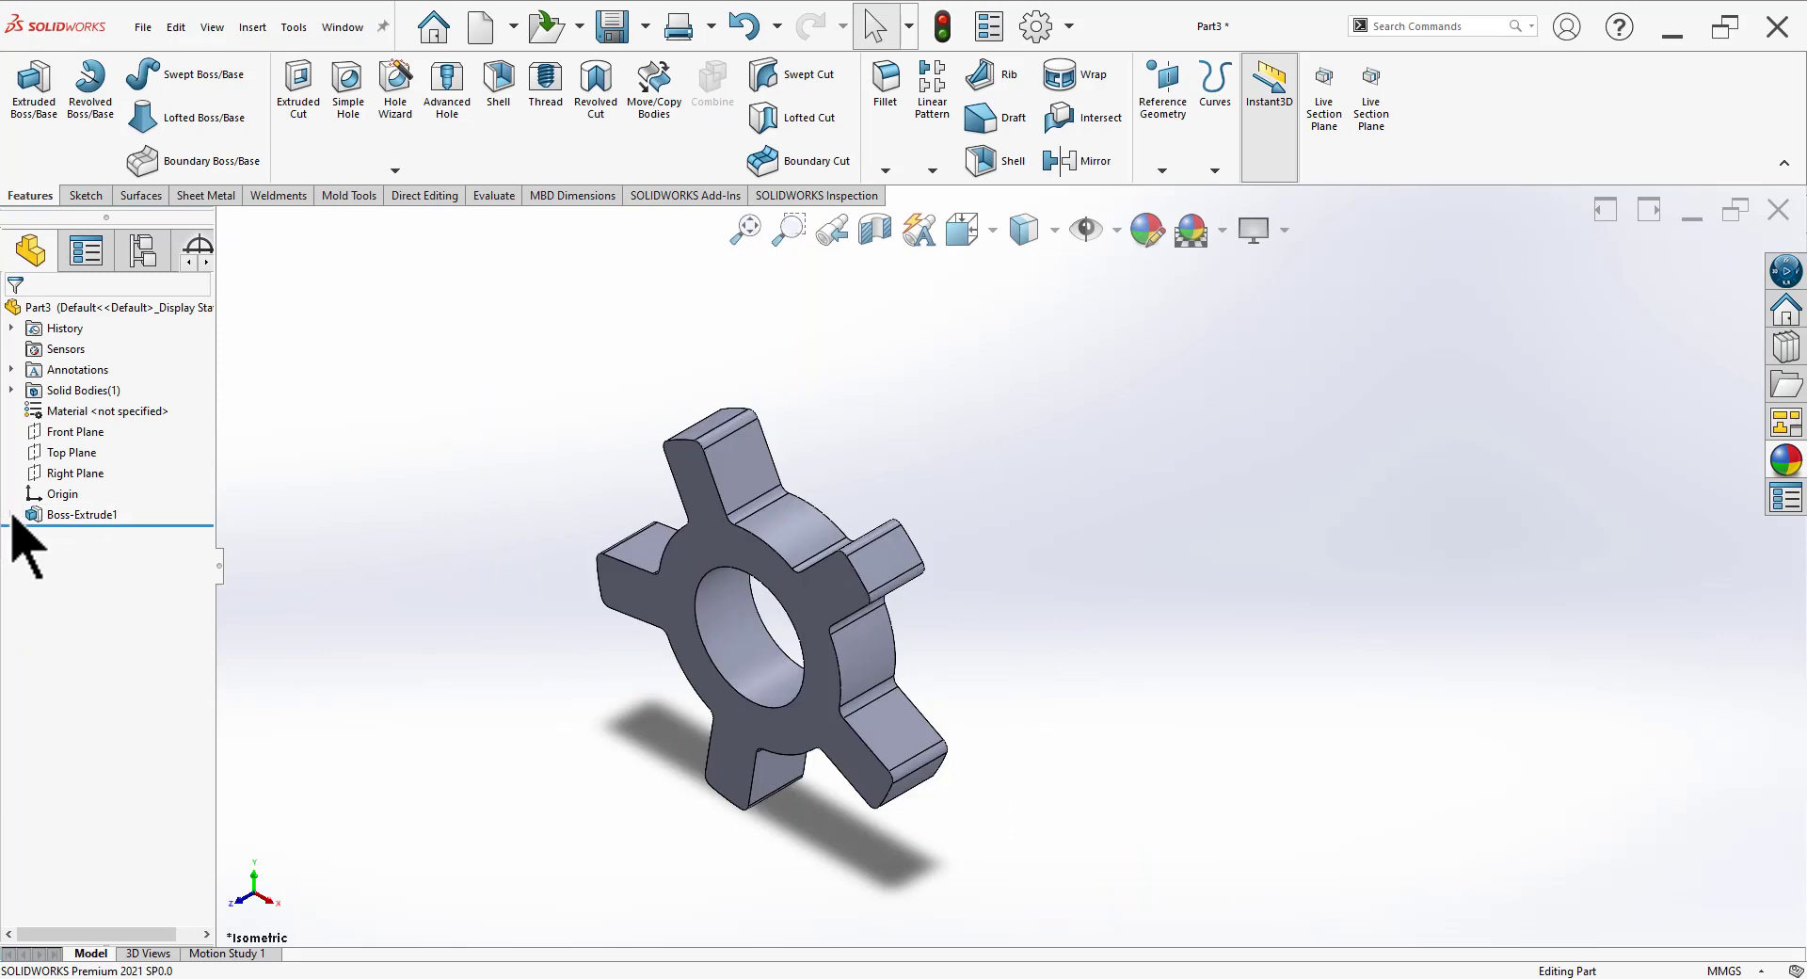
# Step: Extrude the disc and side-loops region of the same sketch 8 mm with Mid Plane
pyautogui.click(11, 515)
pyautogui.click(59, 534)
pyautogui.click(33, 99)
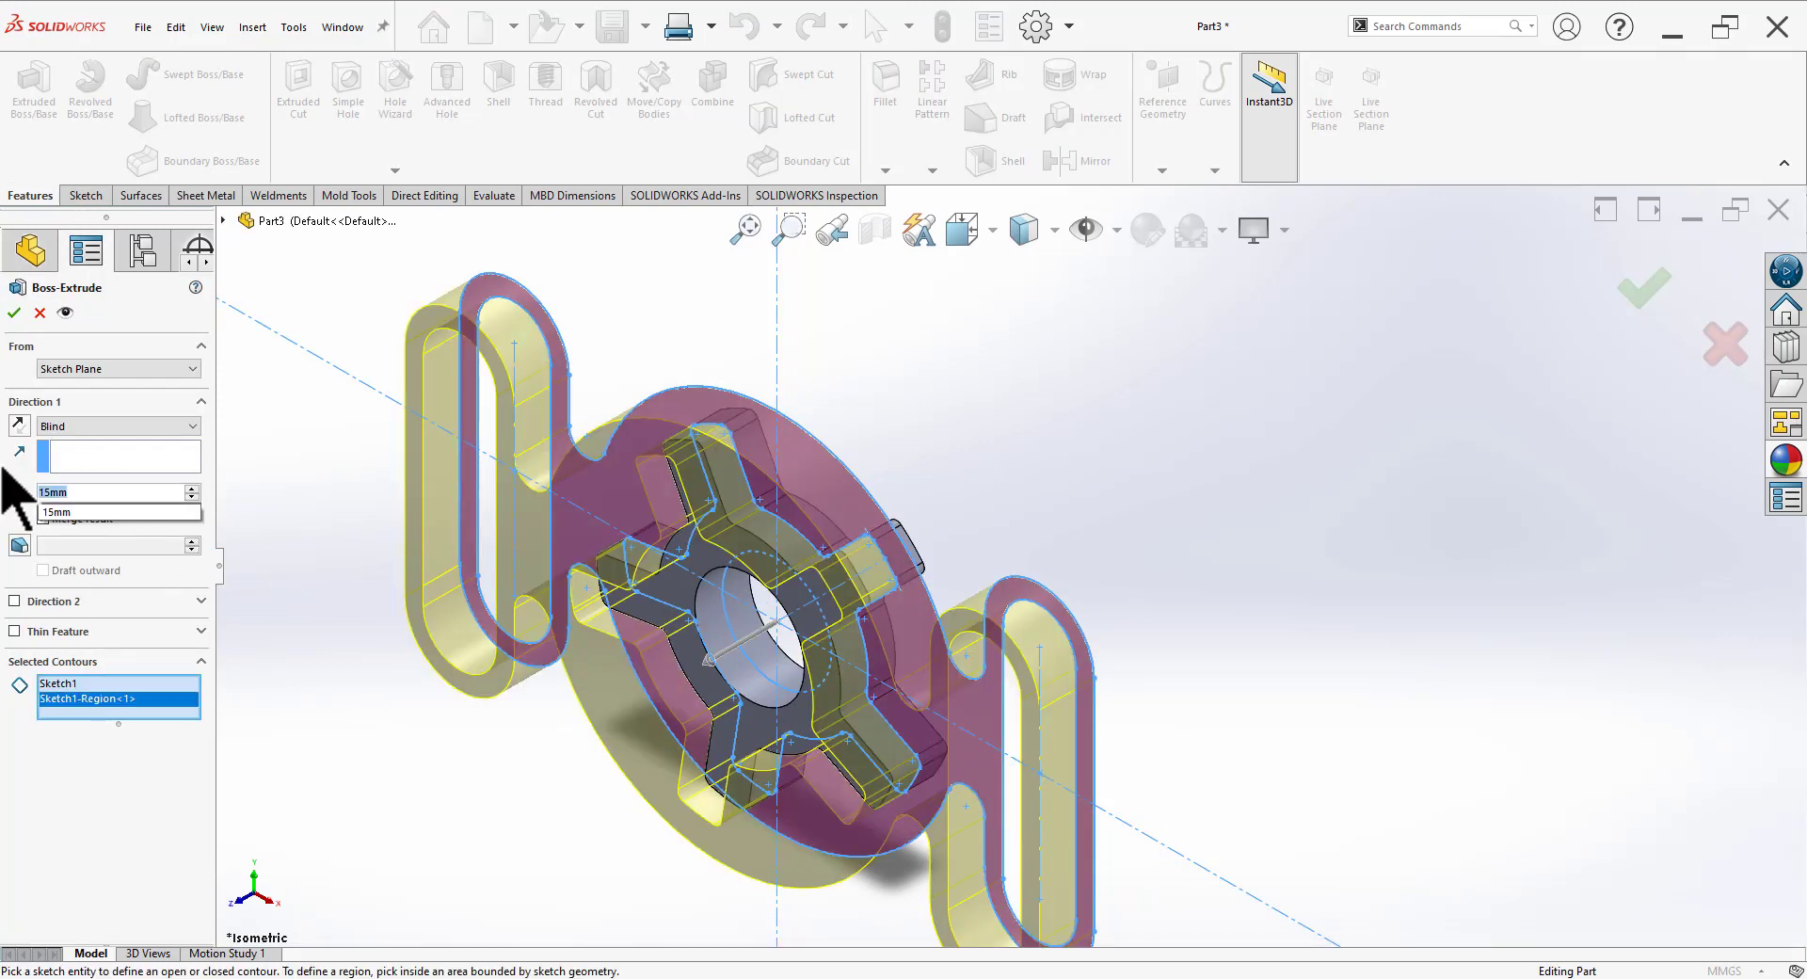
pyautogui.write('8')
pyautogui.press('Return')
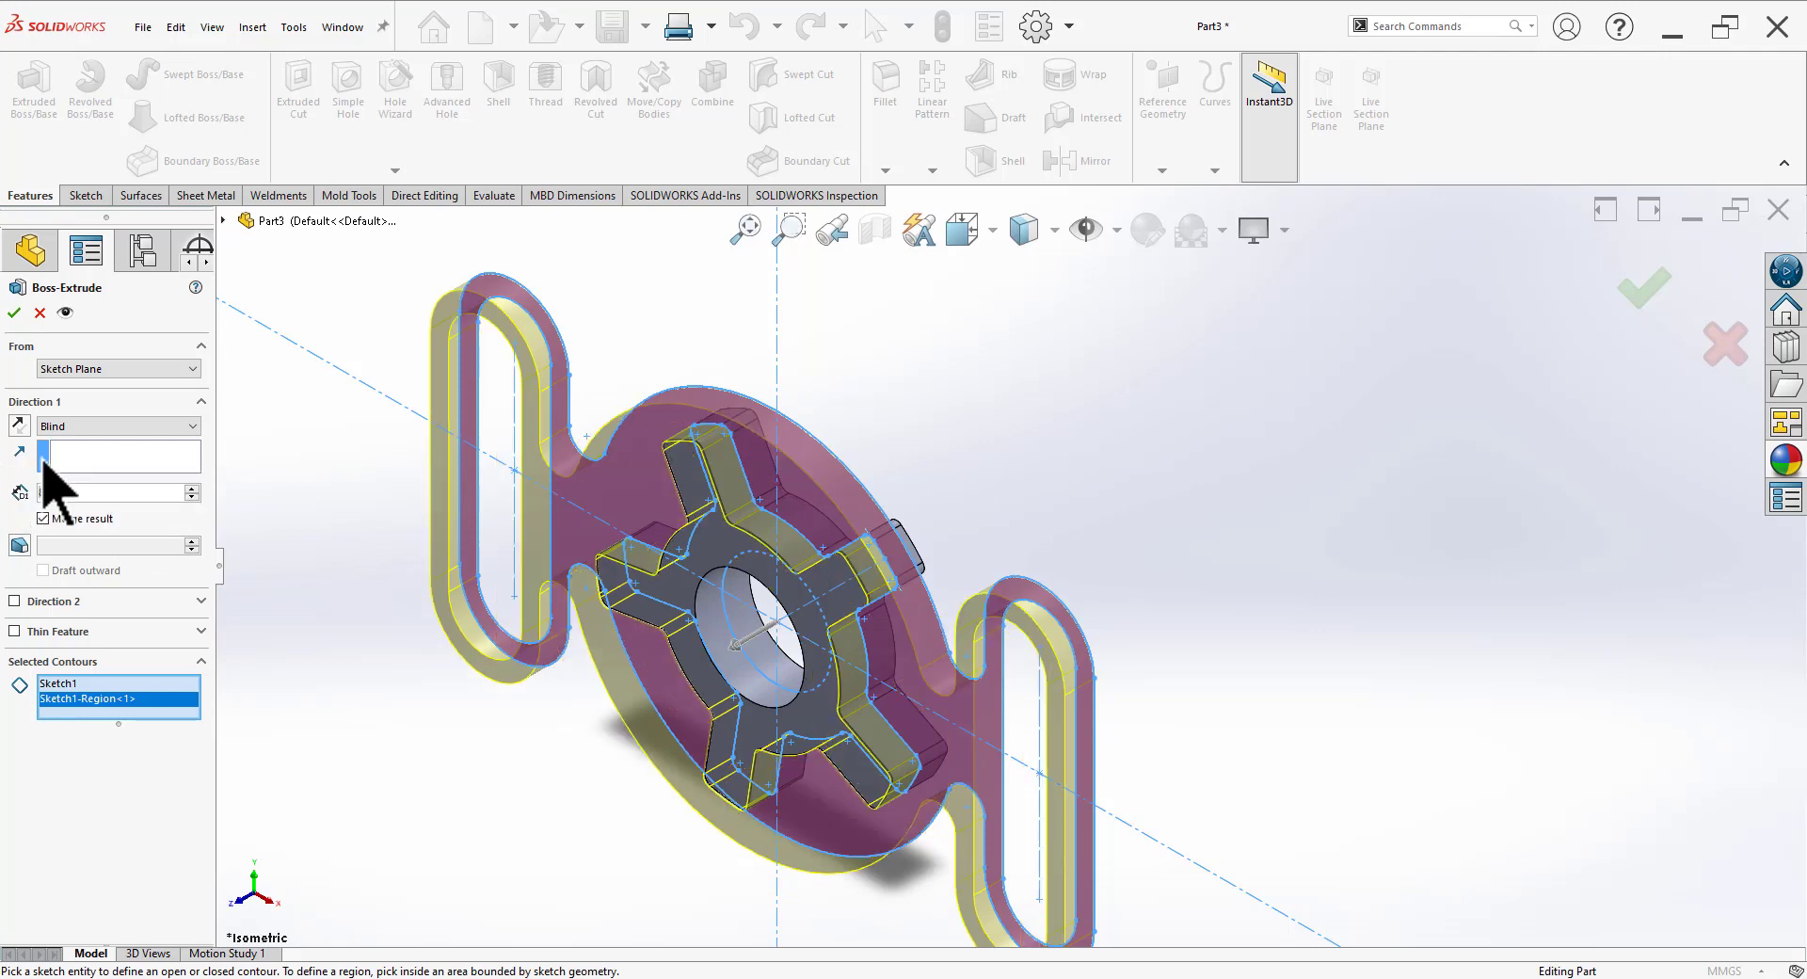
pyautogui.click(77, 426)
pyautogui.click(72, 508)
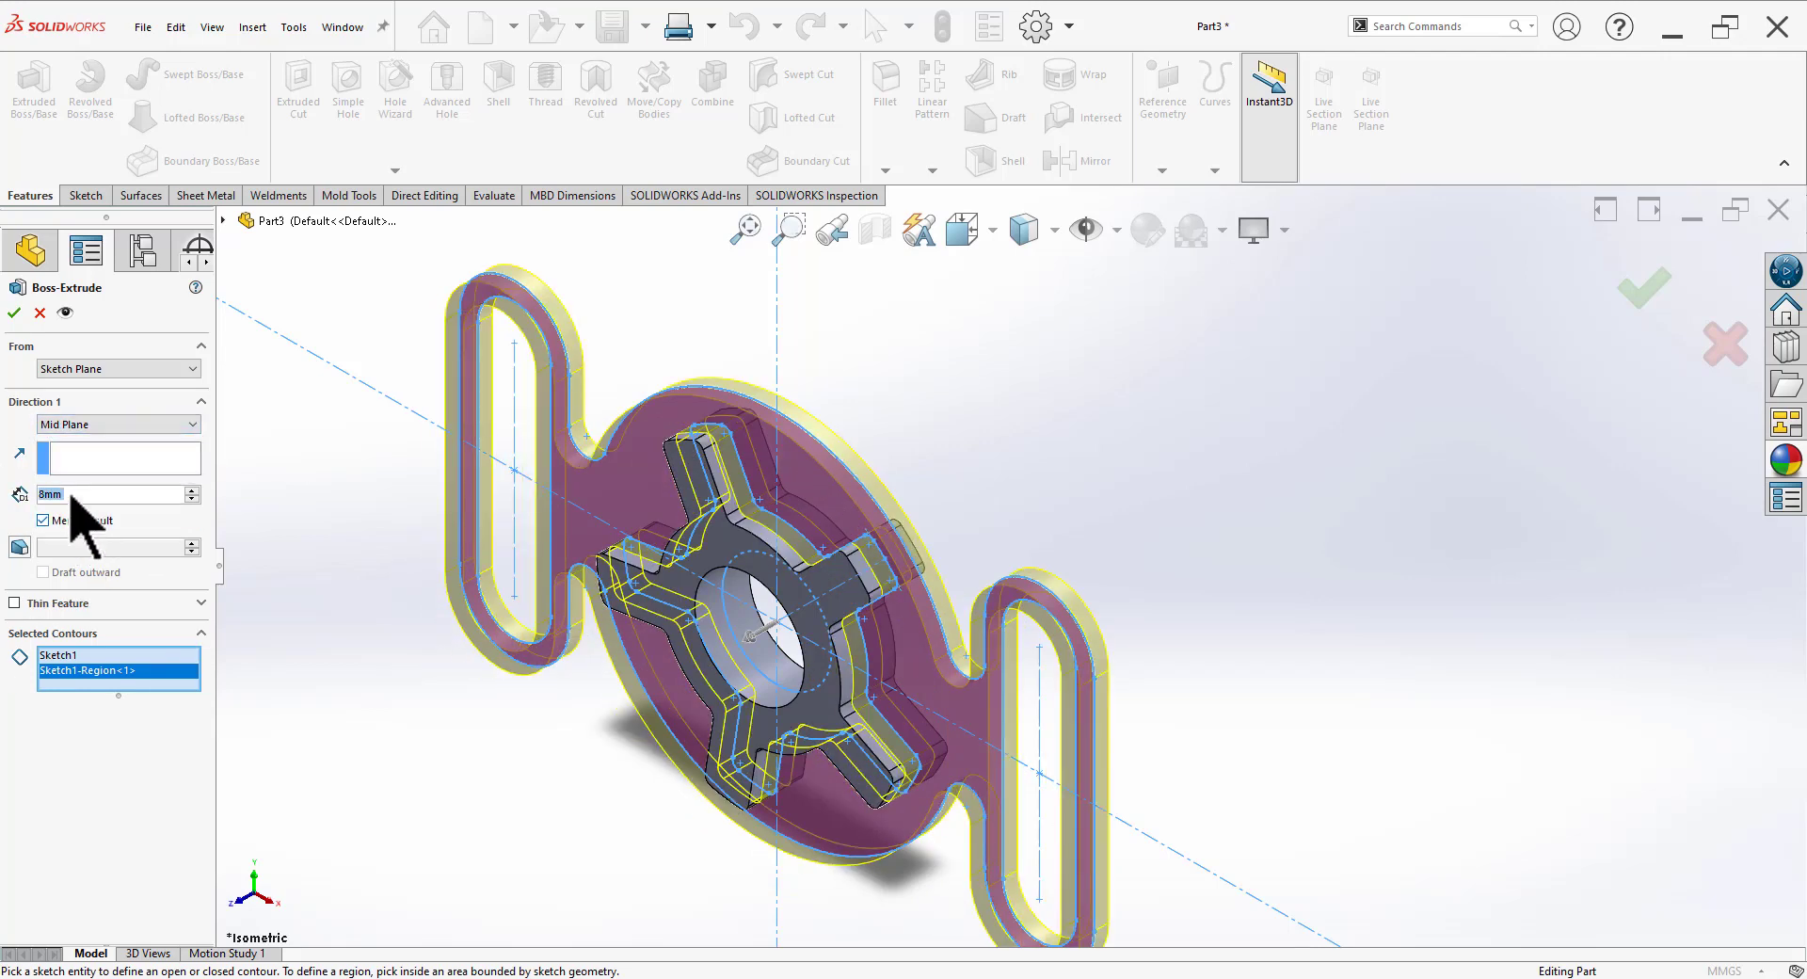
pyautogui.click(15, 314)
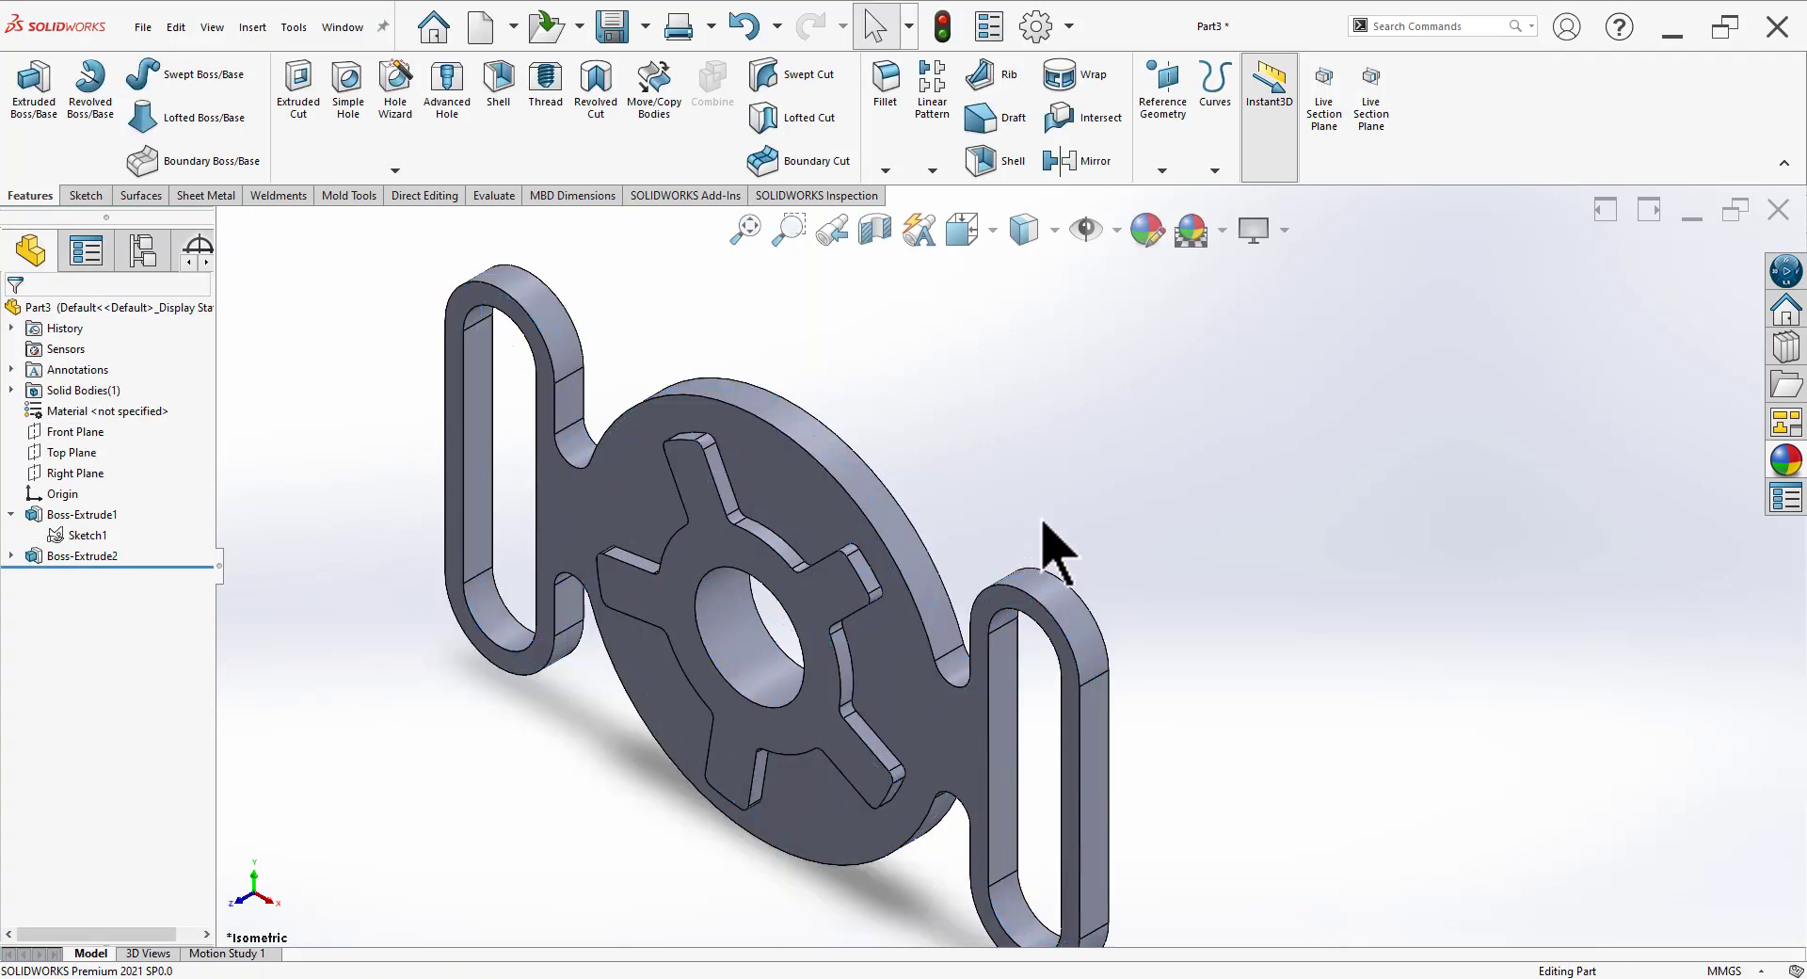
# Step: Orbit and zoom around the hub-and-disc part, then switch to the drawing PDF in Edge
pyautogui.moveTo(1154, 665)
pyautogui.mouseDown(button='middle')
pyautogui.moveTo(1222, 685)
pyautogui.moveTo(1343, 544)
pyautogui.moveTo(1169, 743)
pyautogui.moveTo(1170, 856)
pyautogui.moveTo(1058, 895)
pyautogui.moveTo(1218, 738)
pyautogui.mouseUp(button='middle')
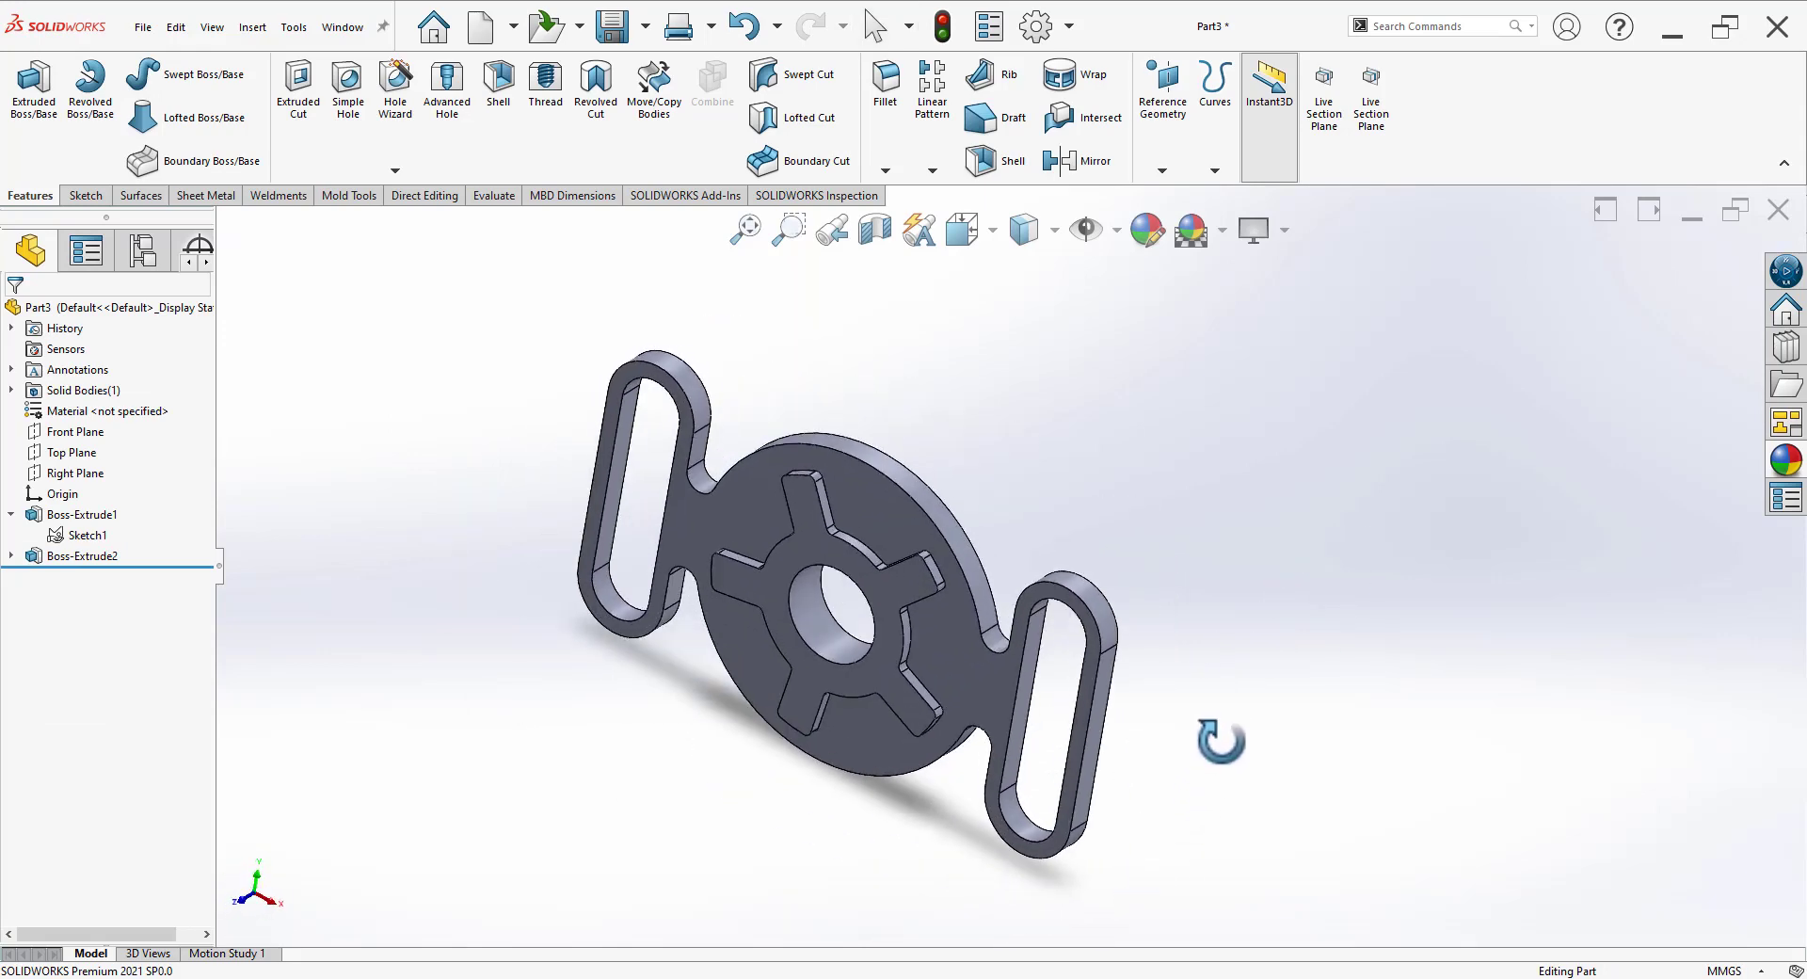
pyautogui.scroll(-2, 1007, 579)
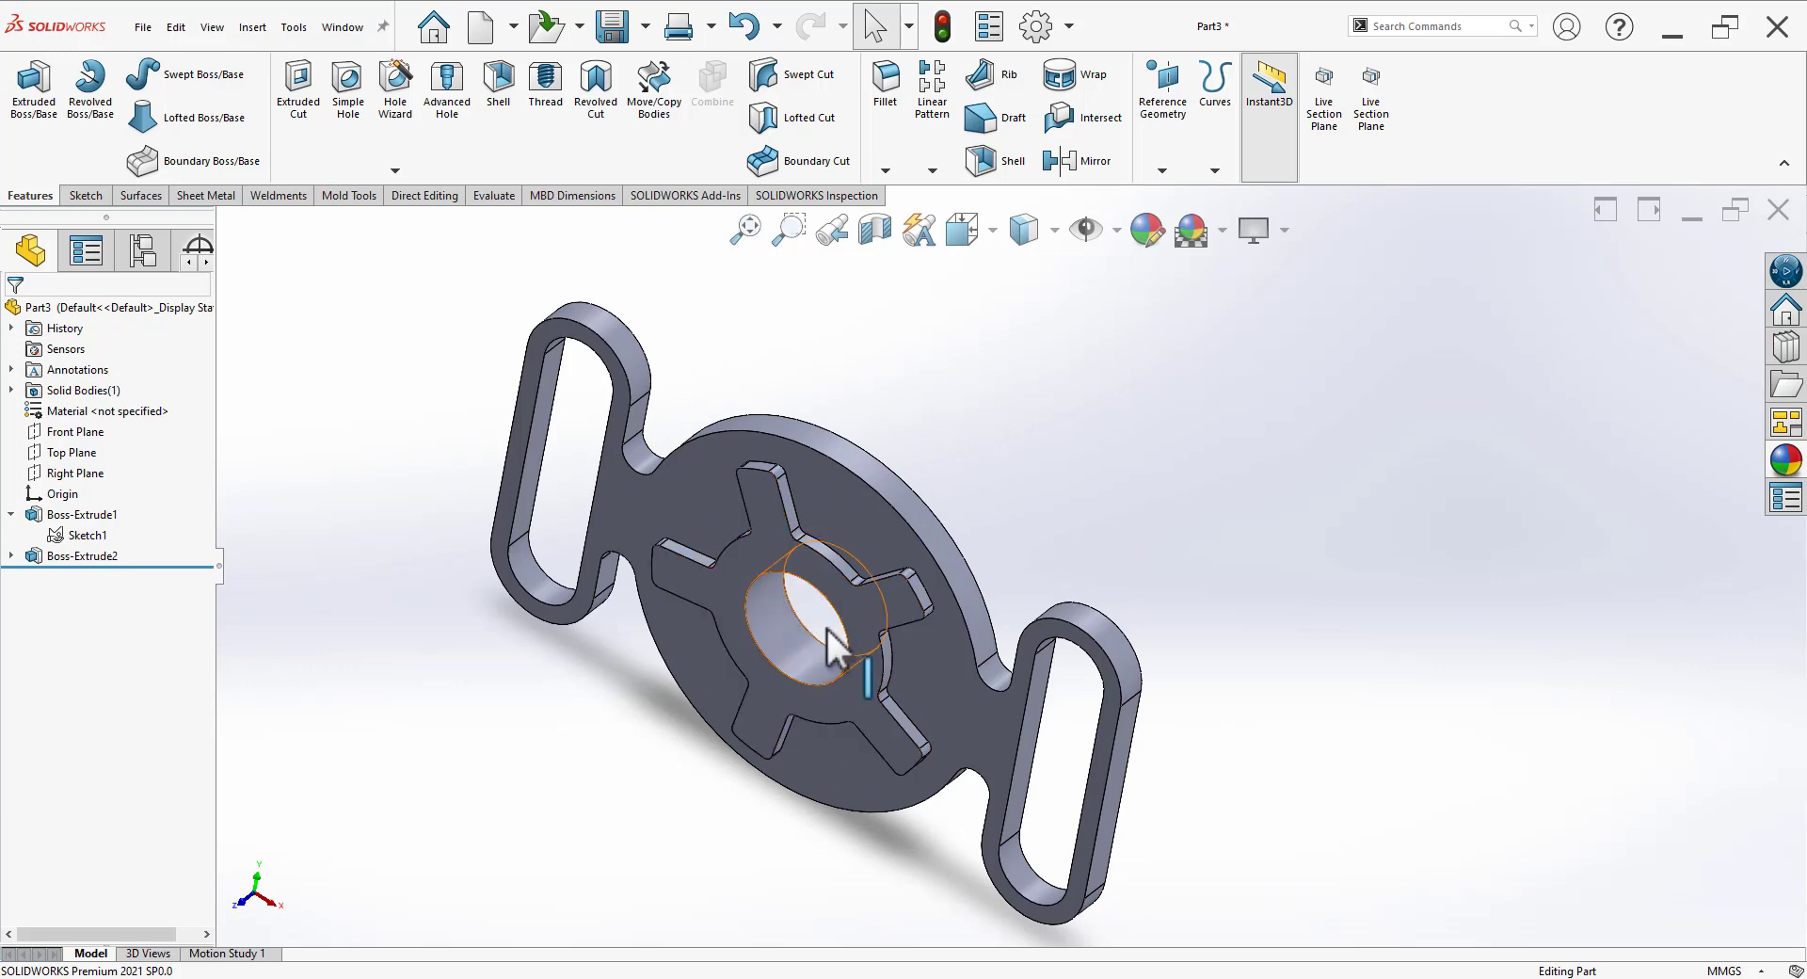
pyautogui.moveTo(827, 625)
pyautogui.mouseDown(button='middle')
pyautogui.moveTo(706, 637)
pyautogui.moveTo(827, 618)
pyautogui.moveTo(934, 565)
pyautogui.moveTo(907, 638)
pyautogui.moveTo(1041, 493)
pyautogui.moveTo(912, 653)
pyautogui.mouseUp(button='middle')
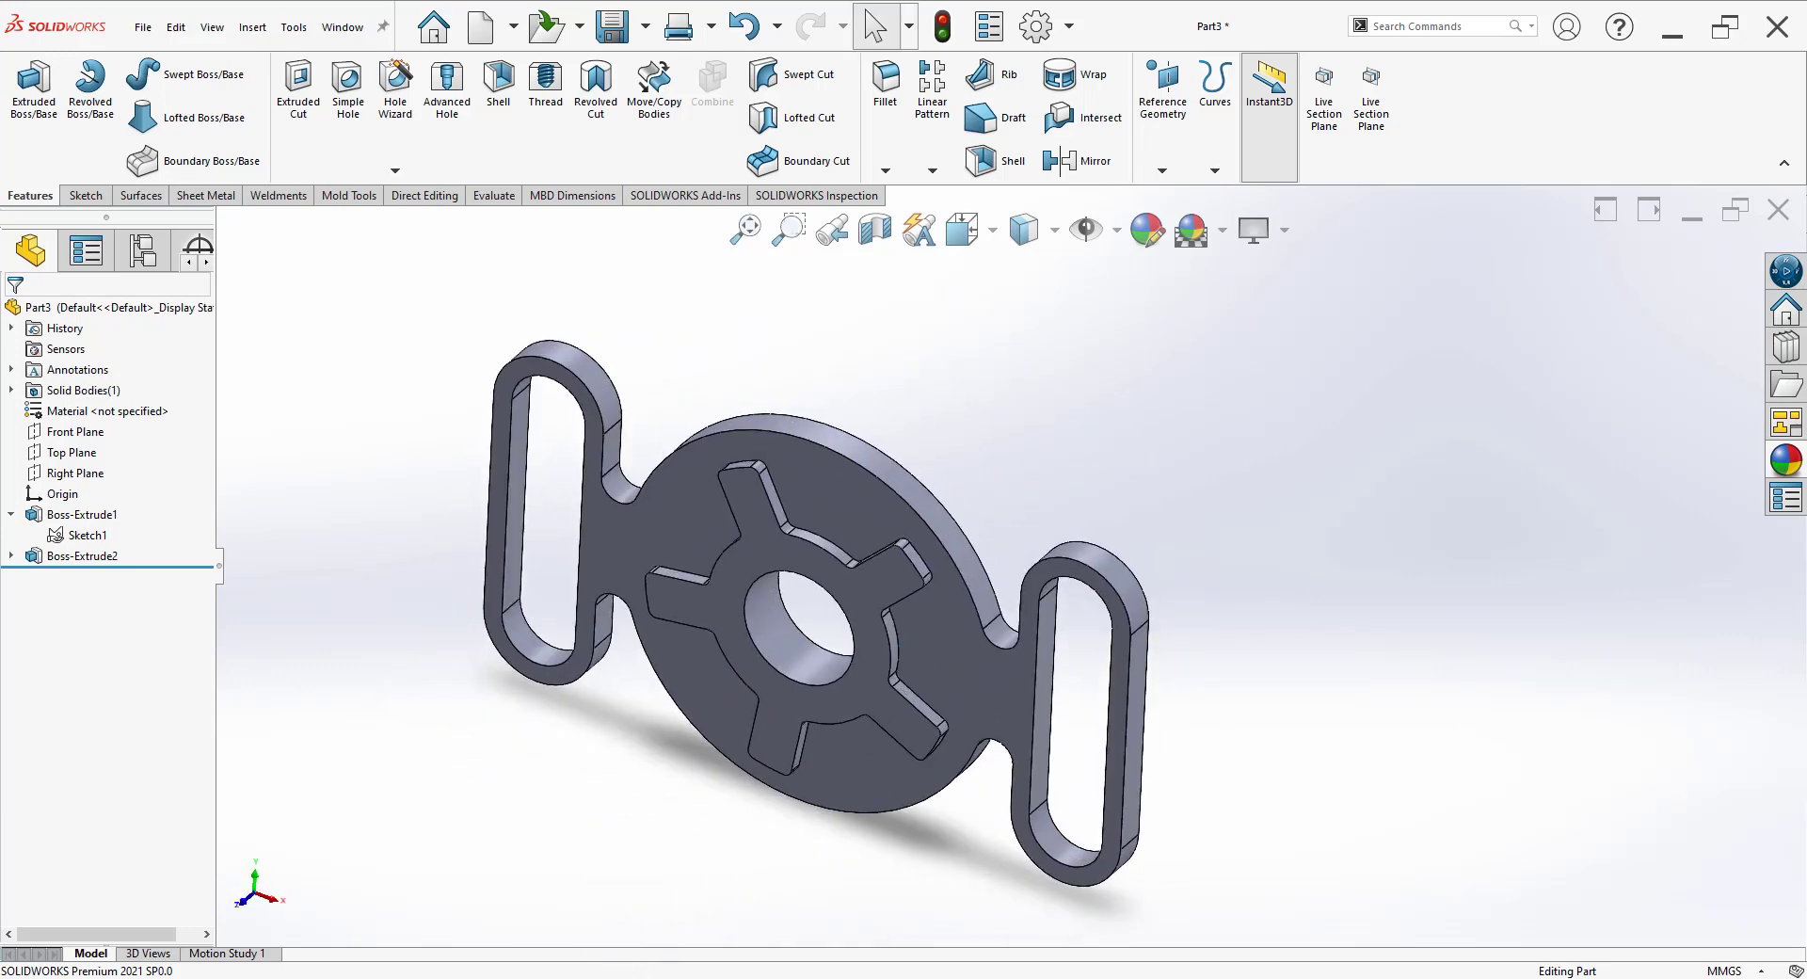
pyautogui.hotkey('alt', 'Tab')
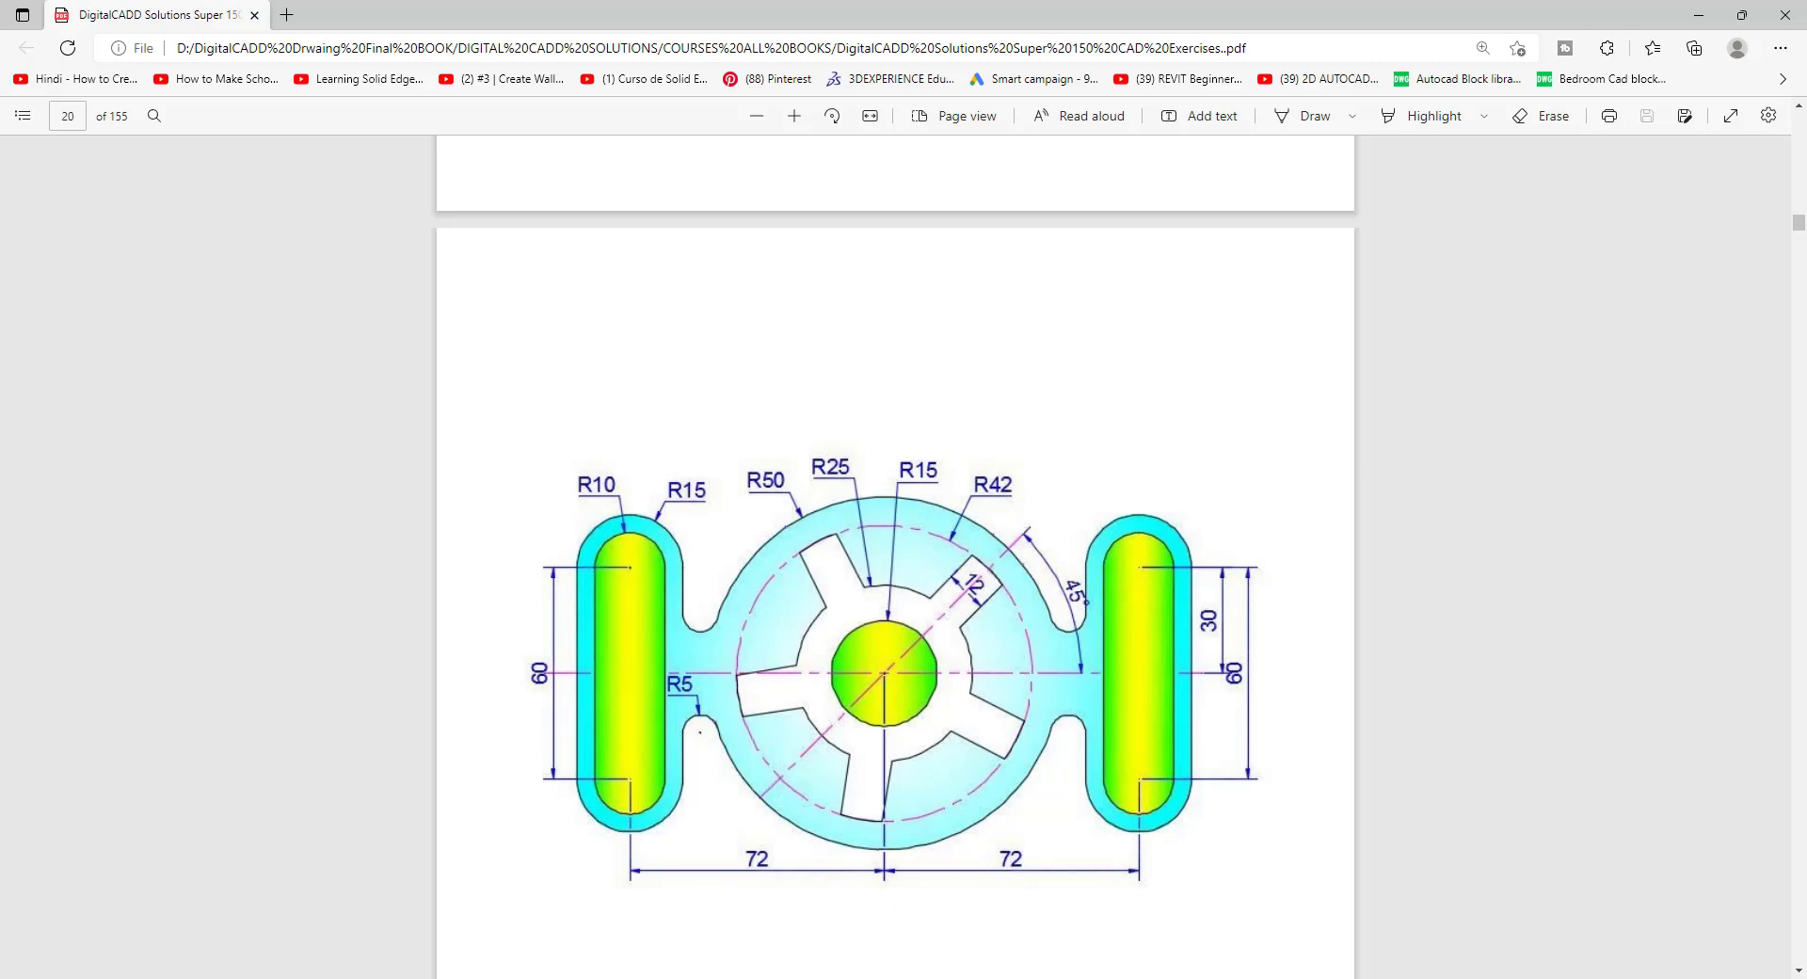
# Step: Return from the Edge PDF drawing to the SOLIDWORKS part and rotate it to a new angle
pyautogui.hotkey('alt', 'Tab')
pyautogui.moveTo(1057, 797); pyautogui.dragTo(844, 623, button='middle')
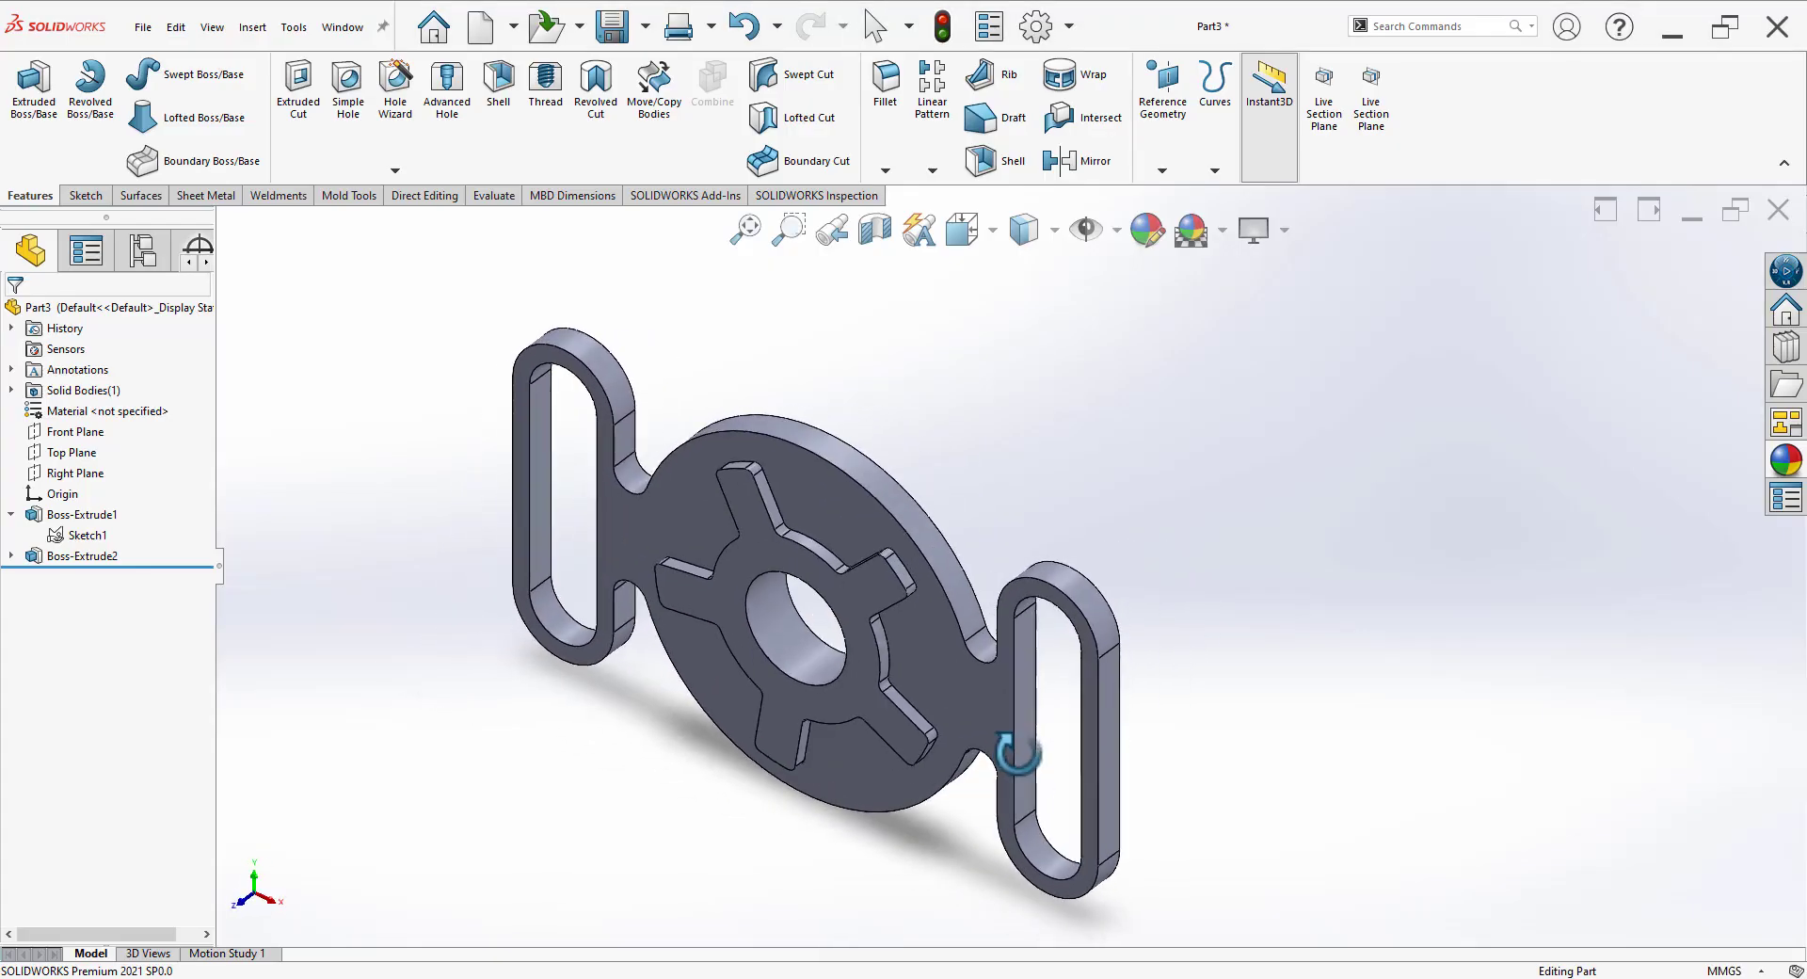
# Step: Fillet all edges of the box-selected part at 0.5 mm radius (Fillet1) and orbit to inspect
pyautogui.moveTo(530, 325); pyautogui.dragTo(1273, 946)
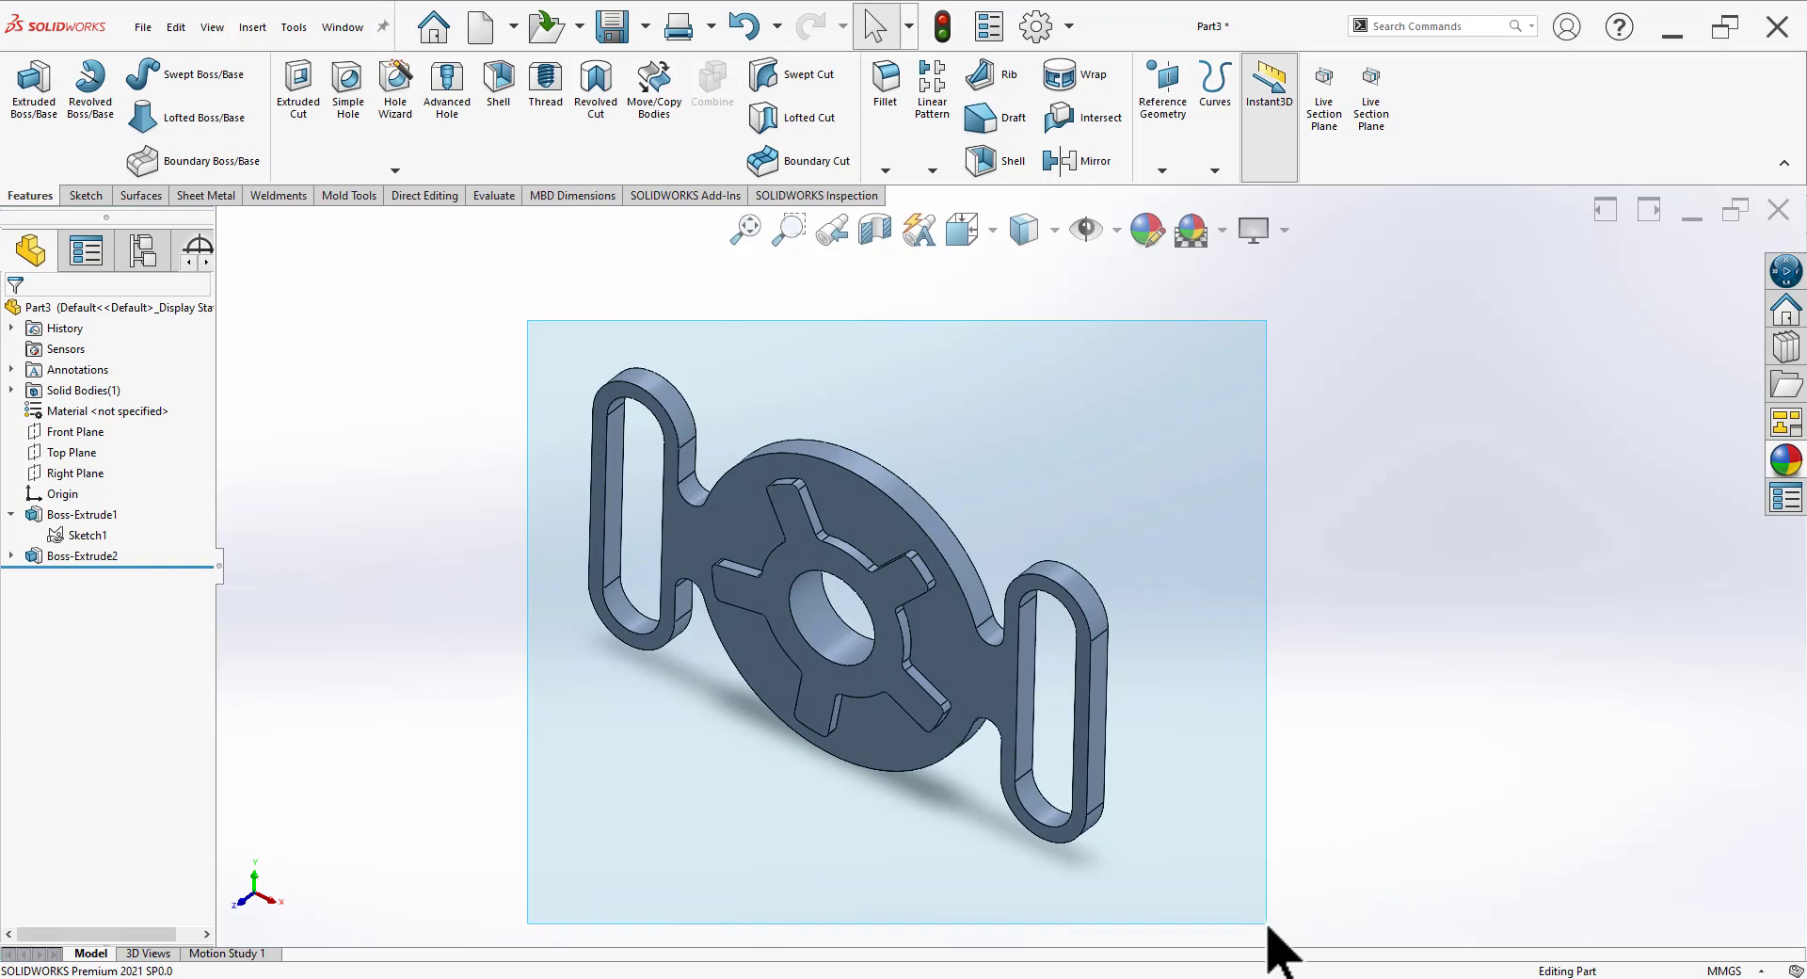
pyautogui.click(880, 89)
pyautogui.write('0.5')
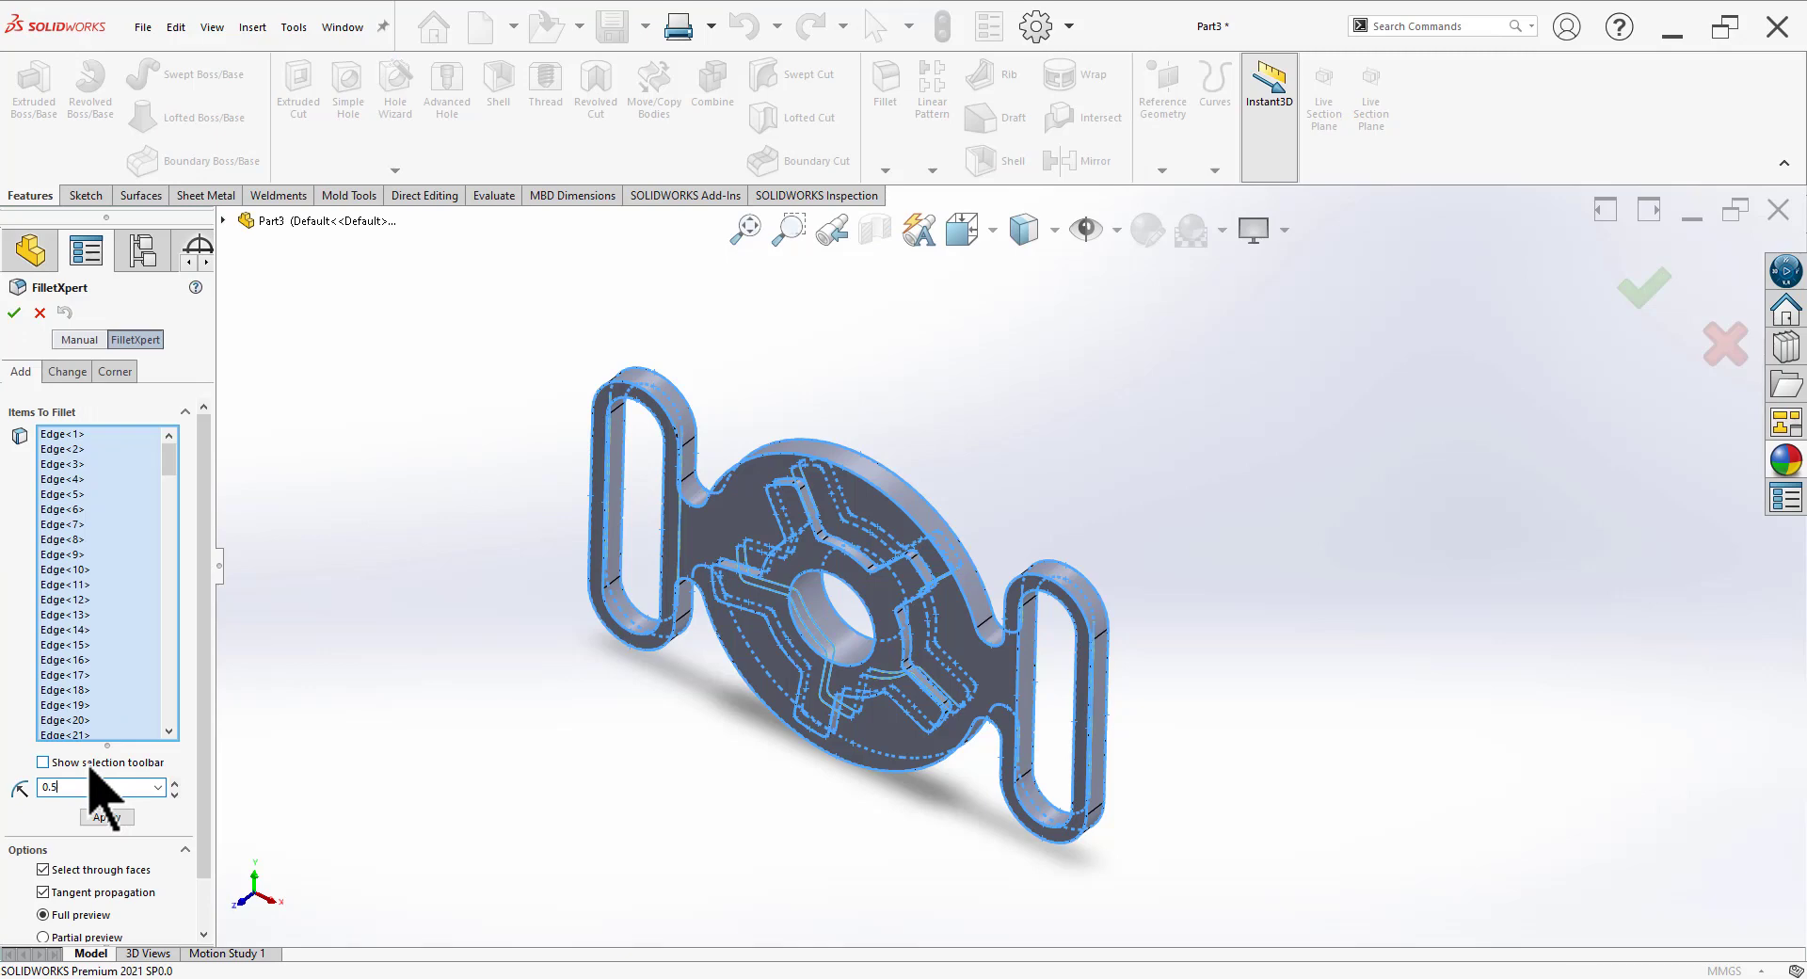
pyautogui.press('Return')
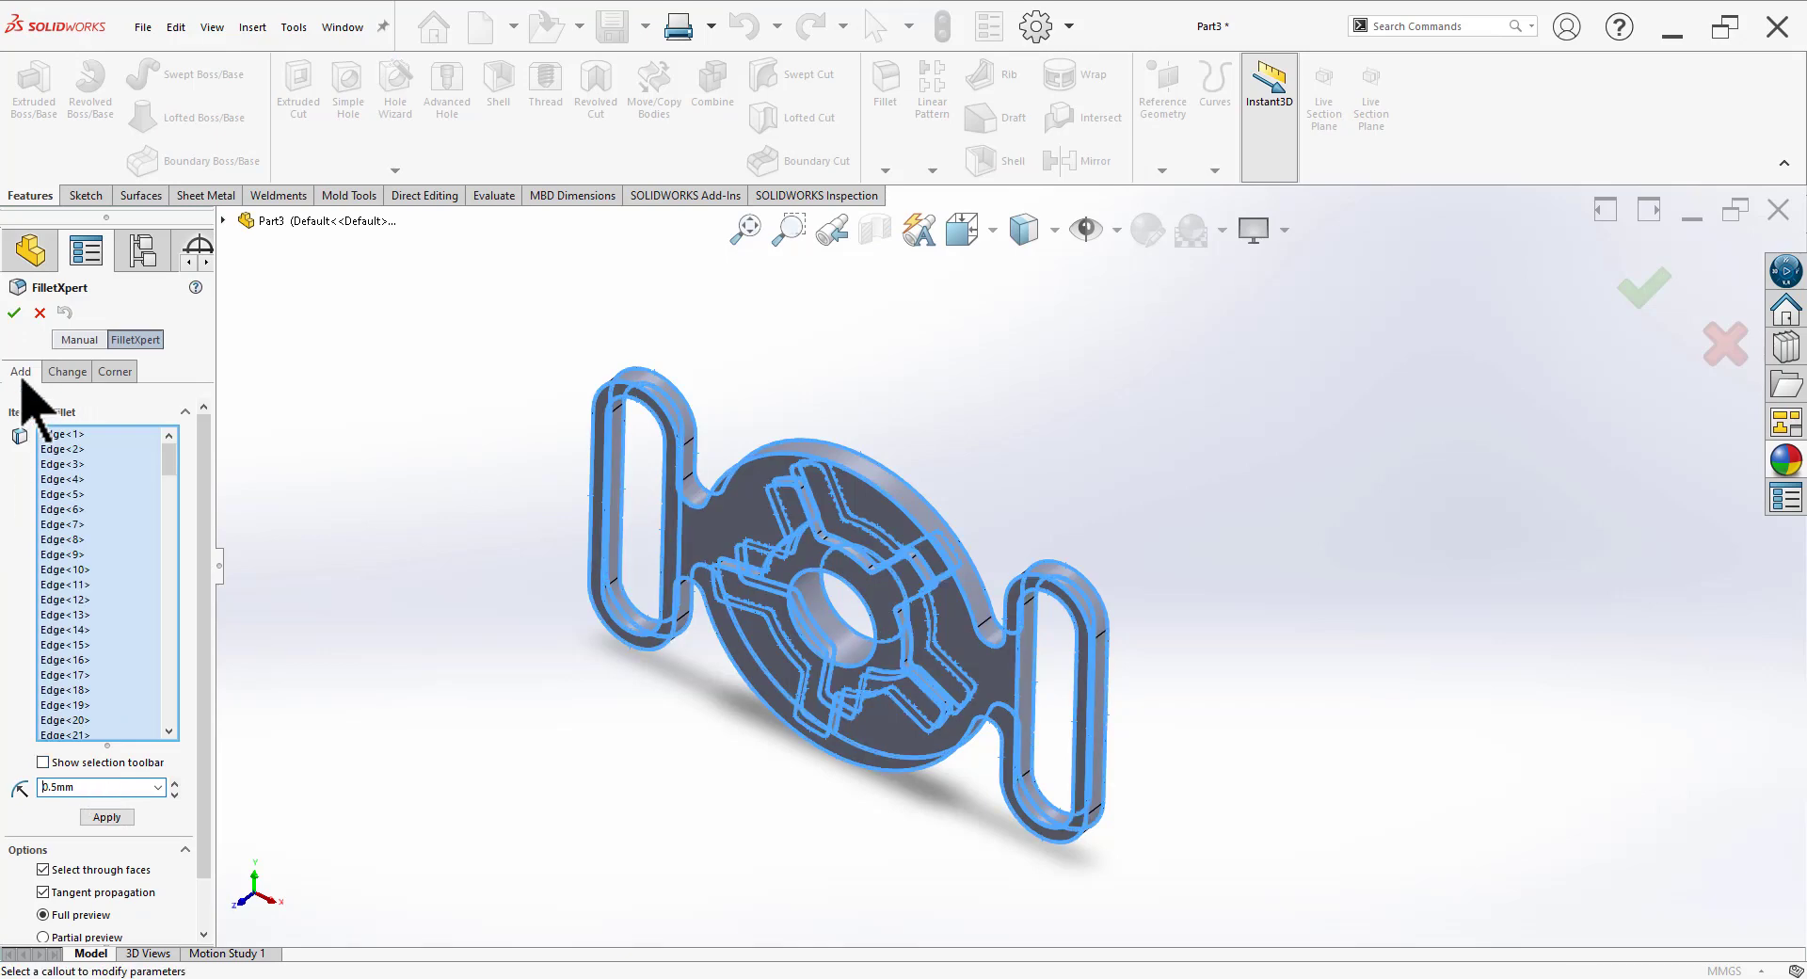
pyautogui.press('Return')
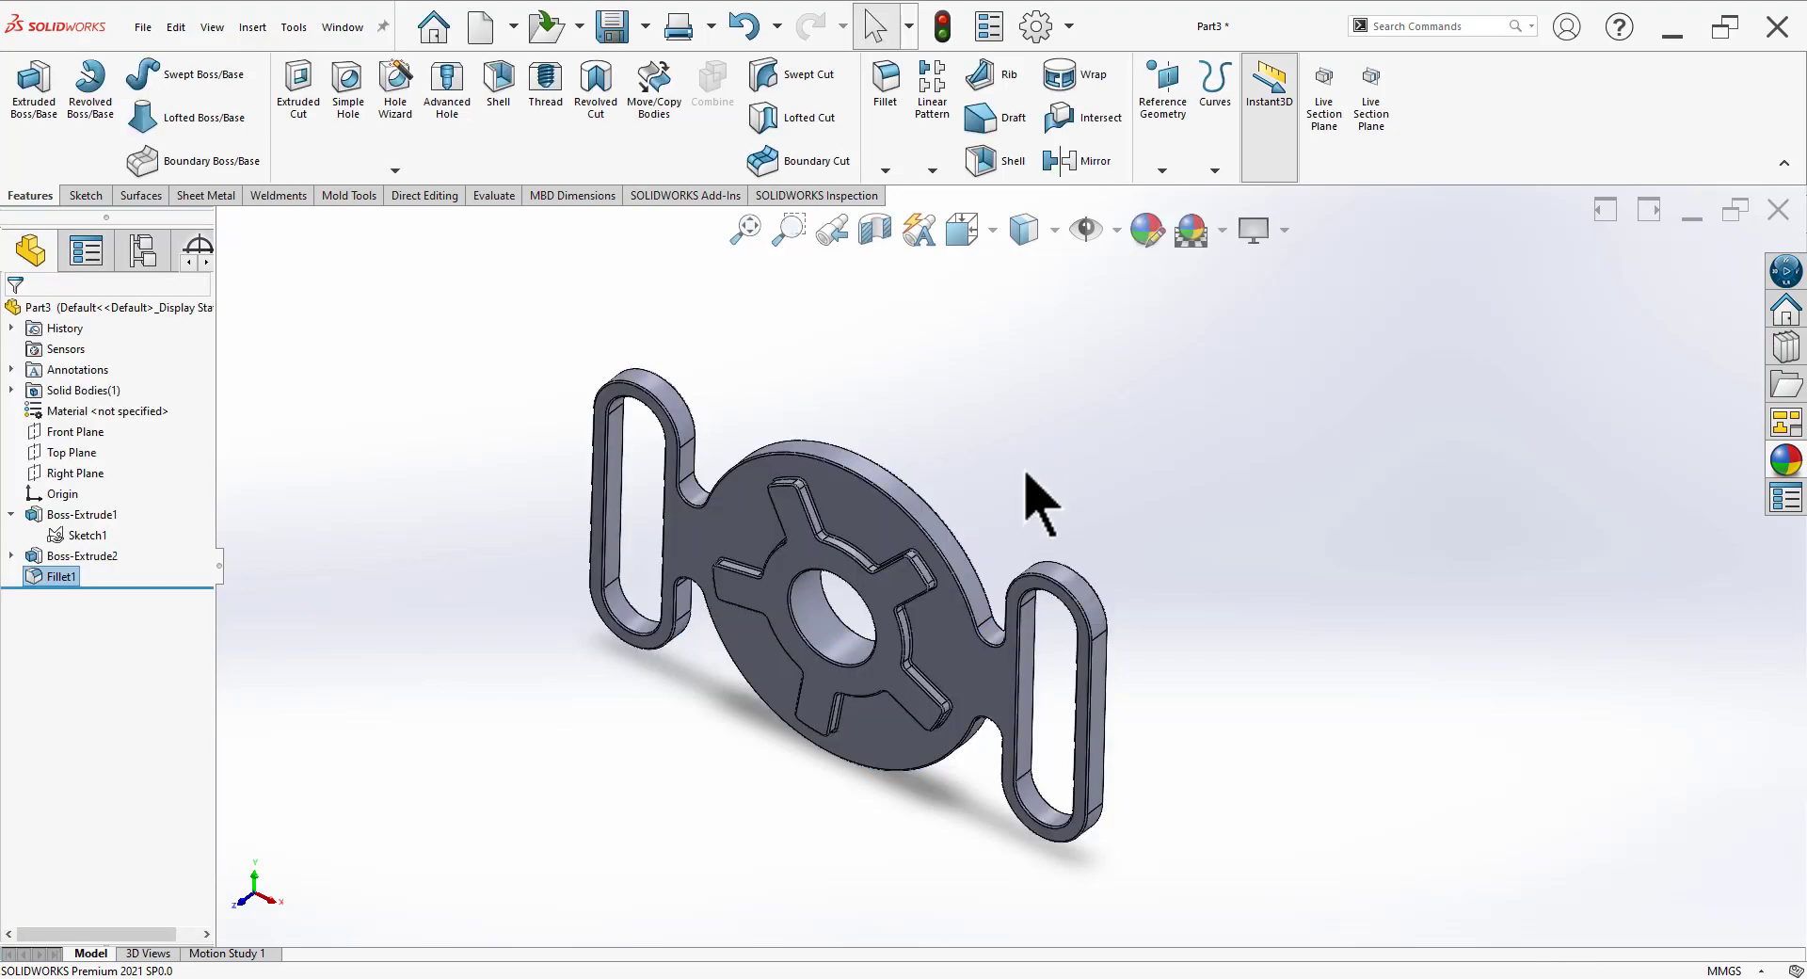
pyautogui.scroll(-3, 1038, 505)
pyautogui.moveTo(1130, 686)
pyautogui.mouseDown(button='middle')
pyautogui.moveTo(1069, 605)
pyautogui.moveTo(895, 633)
pyautogui.moveTo(889, 794)
pyautogui.moveTo(939, 858)
pyautogui.moveTo(1185, 774)
pyautogui.moveTo(1040, 777)
pyautogui.mouseUp(button='middle')
pyautogui.scroll(5, 1038, 777)
pyautogui.moveTo(1064, 512)
pyautogui.mouseDown(button='middle')
pyautogui.moveTo(976, 637)
pyautogui.moveTo(1033, 609)
pyautogui.mouseUp(button='middle')
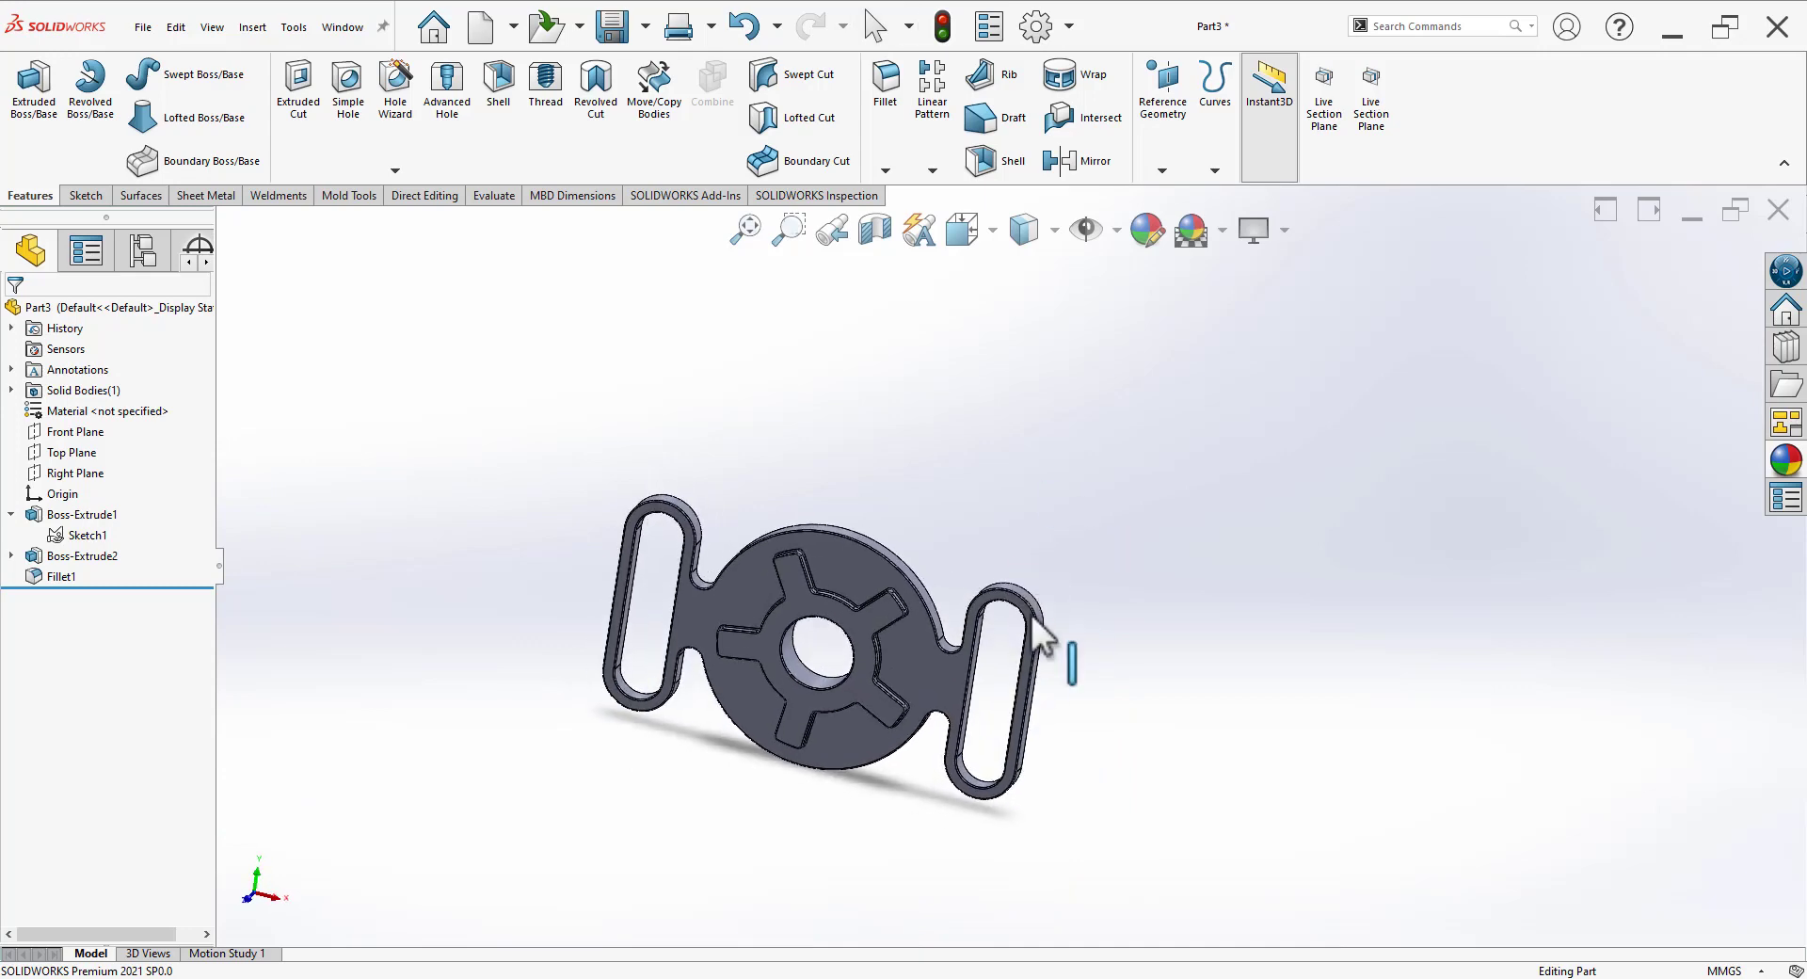
pyautogui.scroll(-3, 1108, 714)
pyautogui.moveTo(1108, 713)
pyautogui.mouseDown(button='middle')
pyautogui.moveTo(1121, 625)
pyautogui.moveTo(1057, 697)
pyautogui.moveTo(1150, 646)
pyautogui.moveTo(1037, 735)
pyautogui.moveTo(1151, 311)
pyautogui.mouseUp(button='middle')
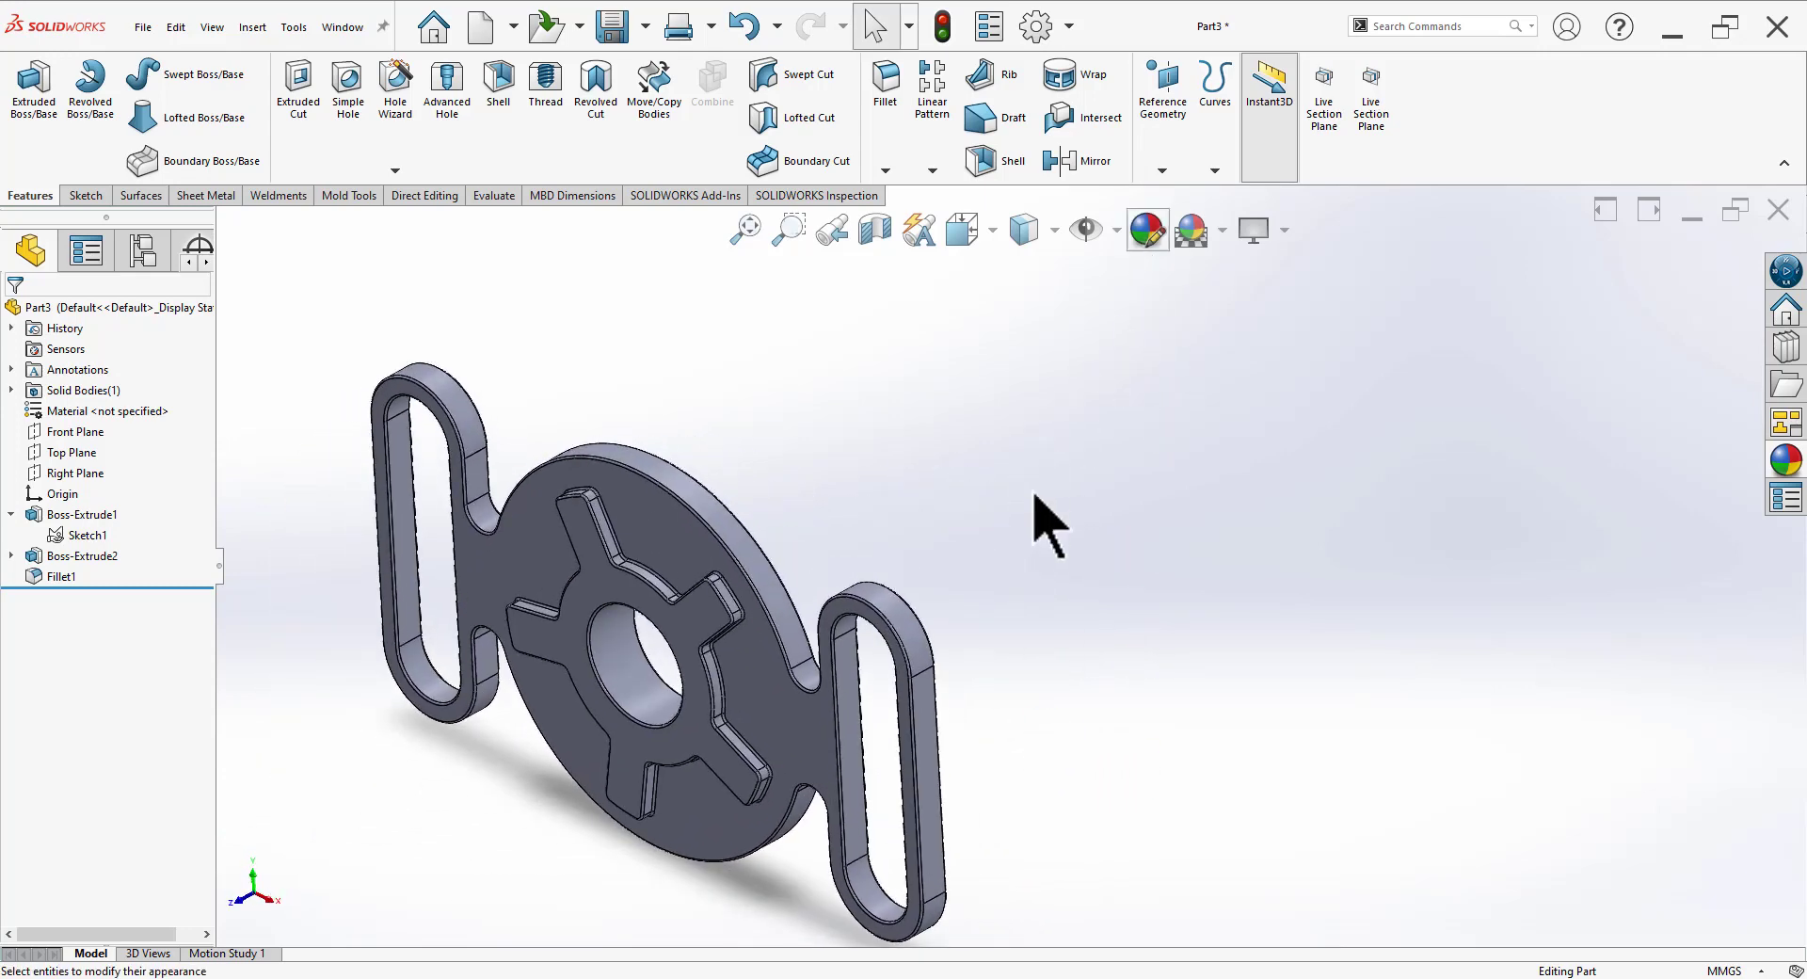
# Step: Apply a green colour (RGB 31,255,131) to the whole part and view it from a new angle
pyautogui.click(99, 775)
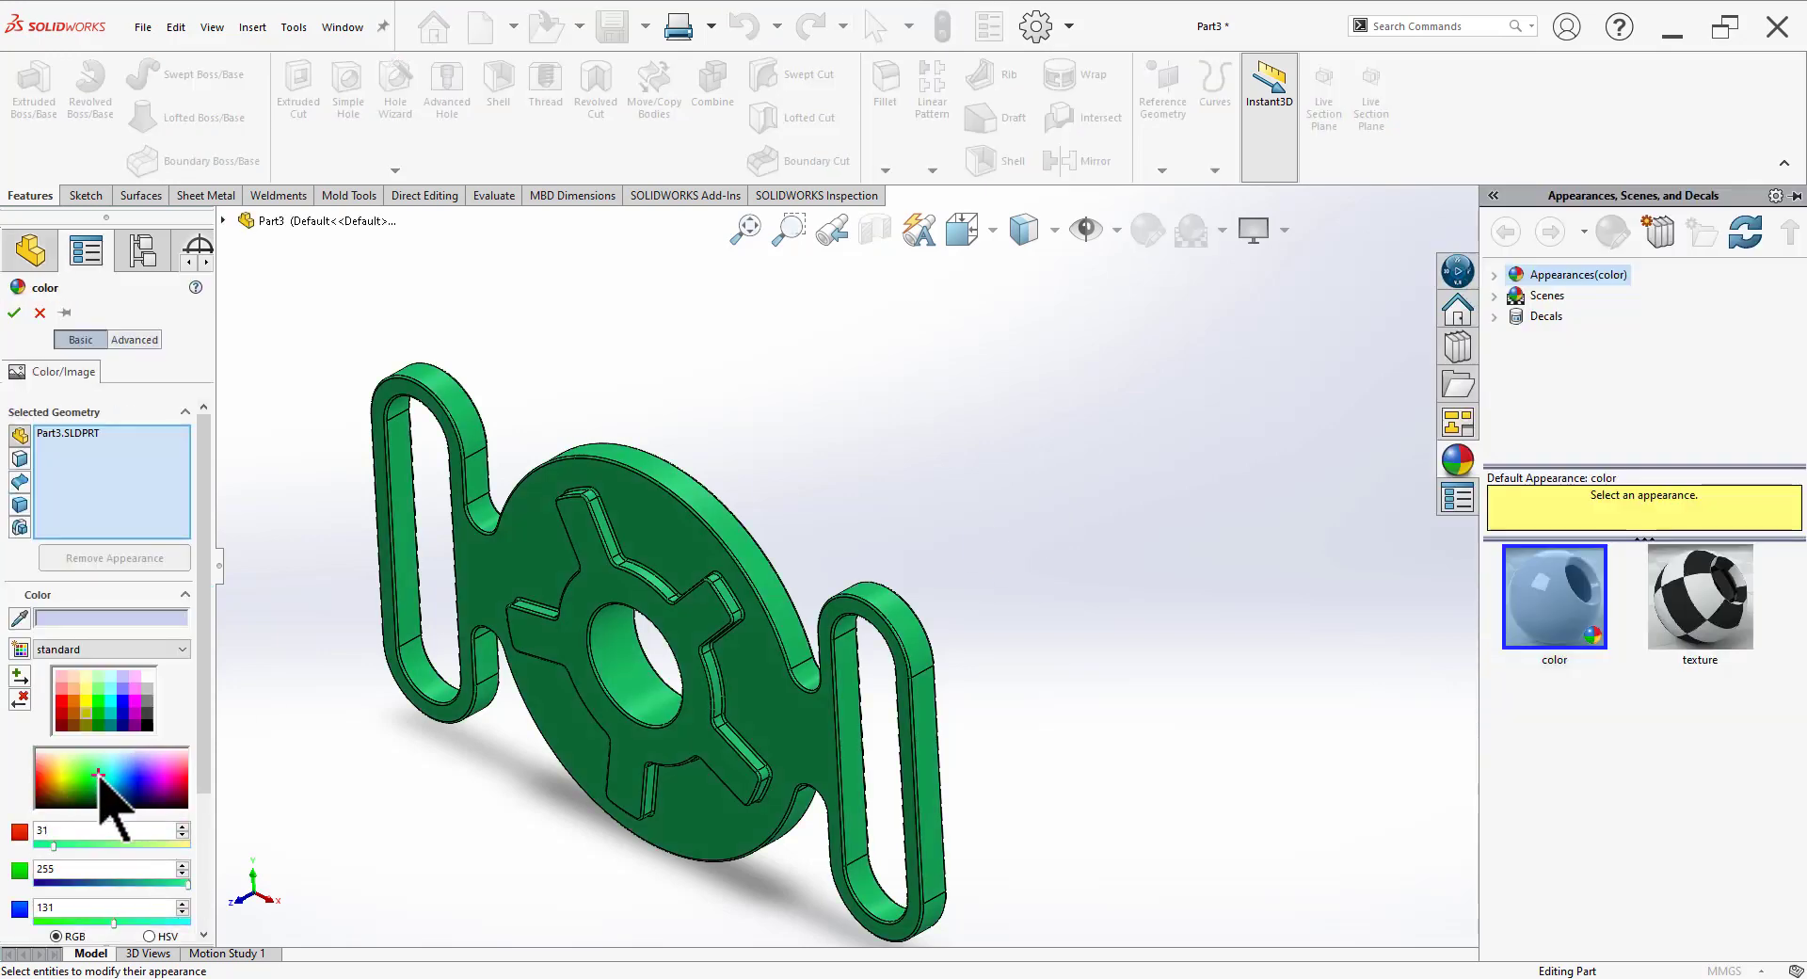
pyautogui.click(14, 312)
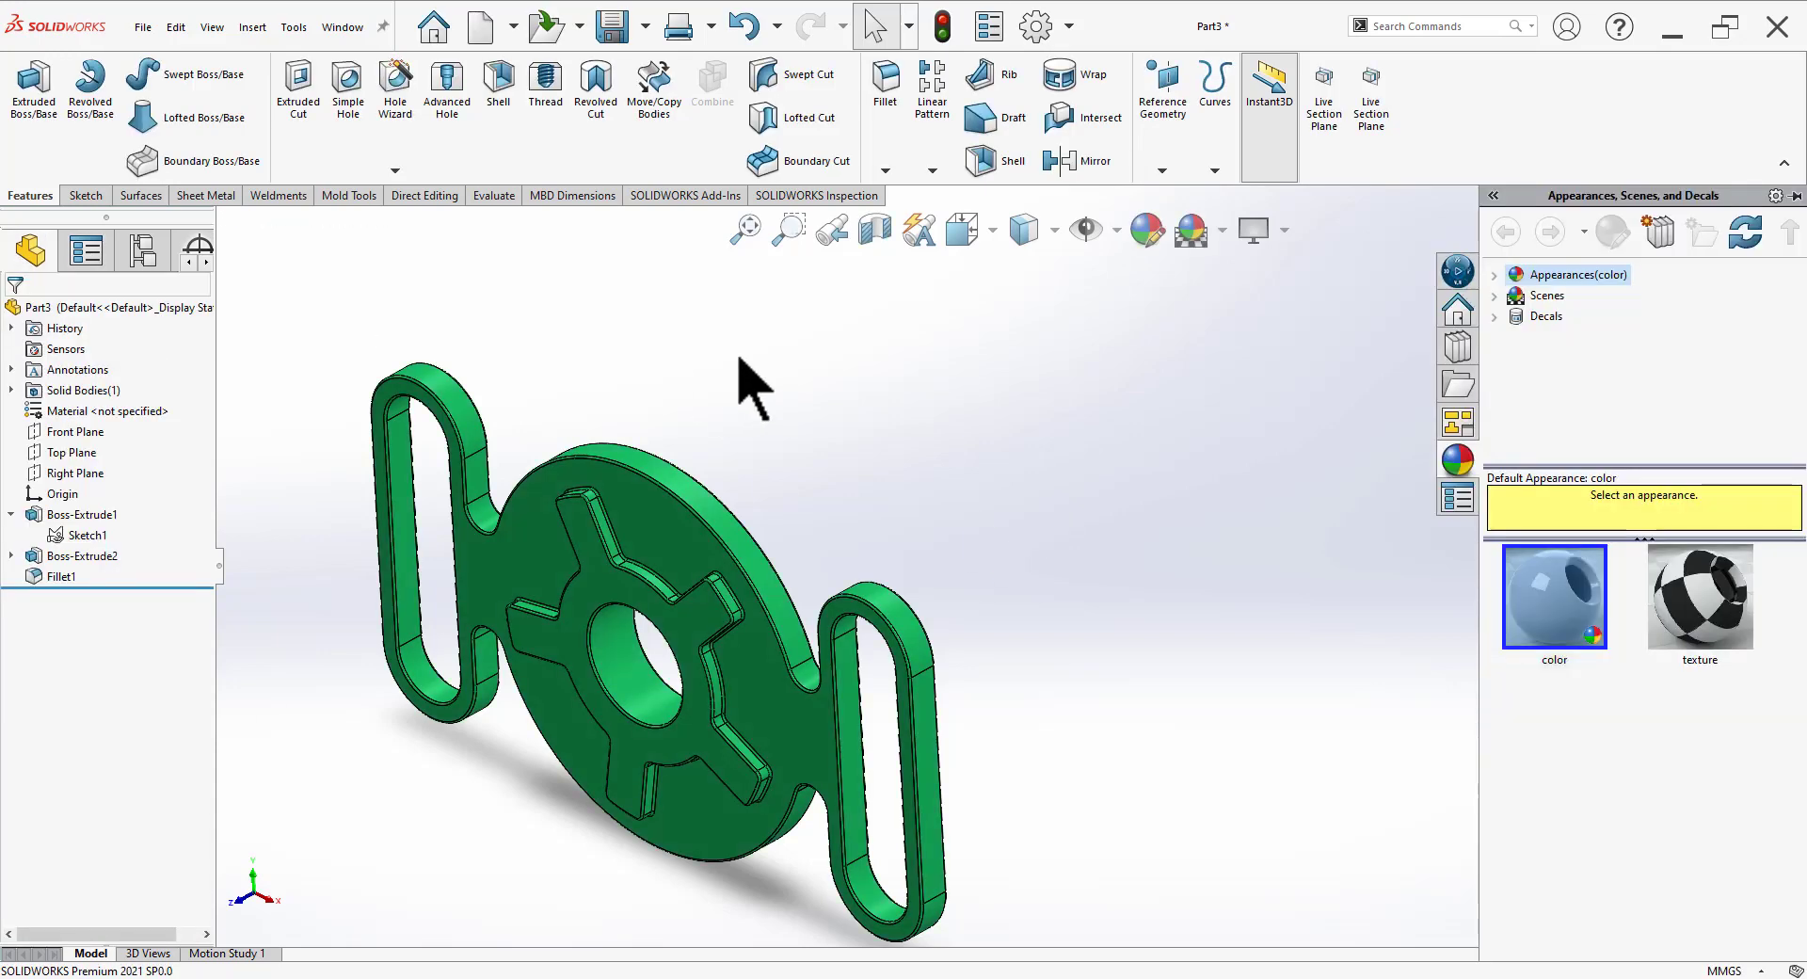
pyautogui.moveTo(738, 383)
pyautogui.mouseDown(button='middle')
pyautogui.moveTo(936, 455)
pyautogui.moveTo(956, 484)
pyautogui.moveTo(964, 452)
pyautogui.moveTo(1001, 436)
pyautogui.moveTo(808, 652)
pyautogui.mouseUp(button='middle')
pyautogui.scroll(-2, 810, 641)
pyautogui.scroll(2, 753, 470)
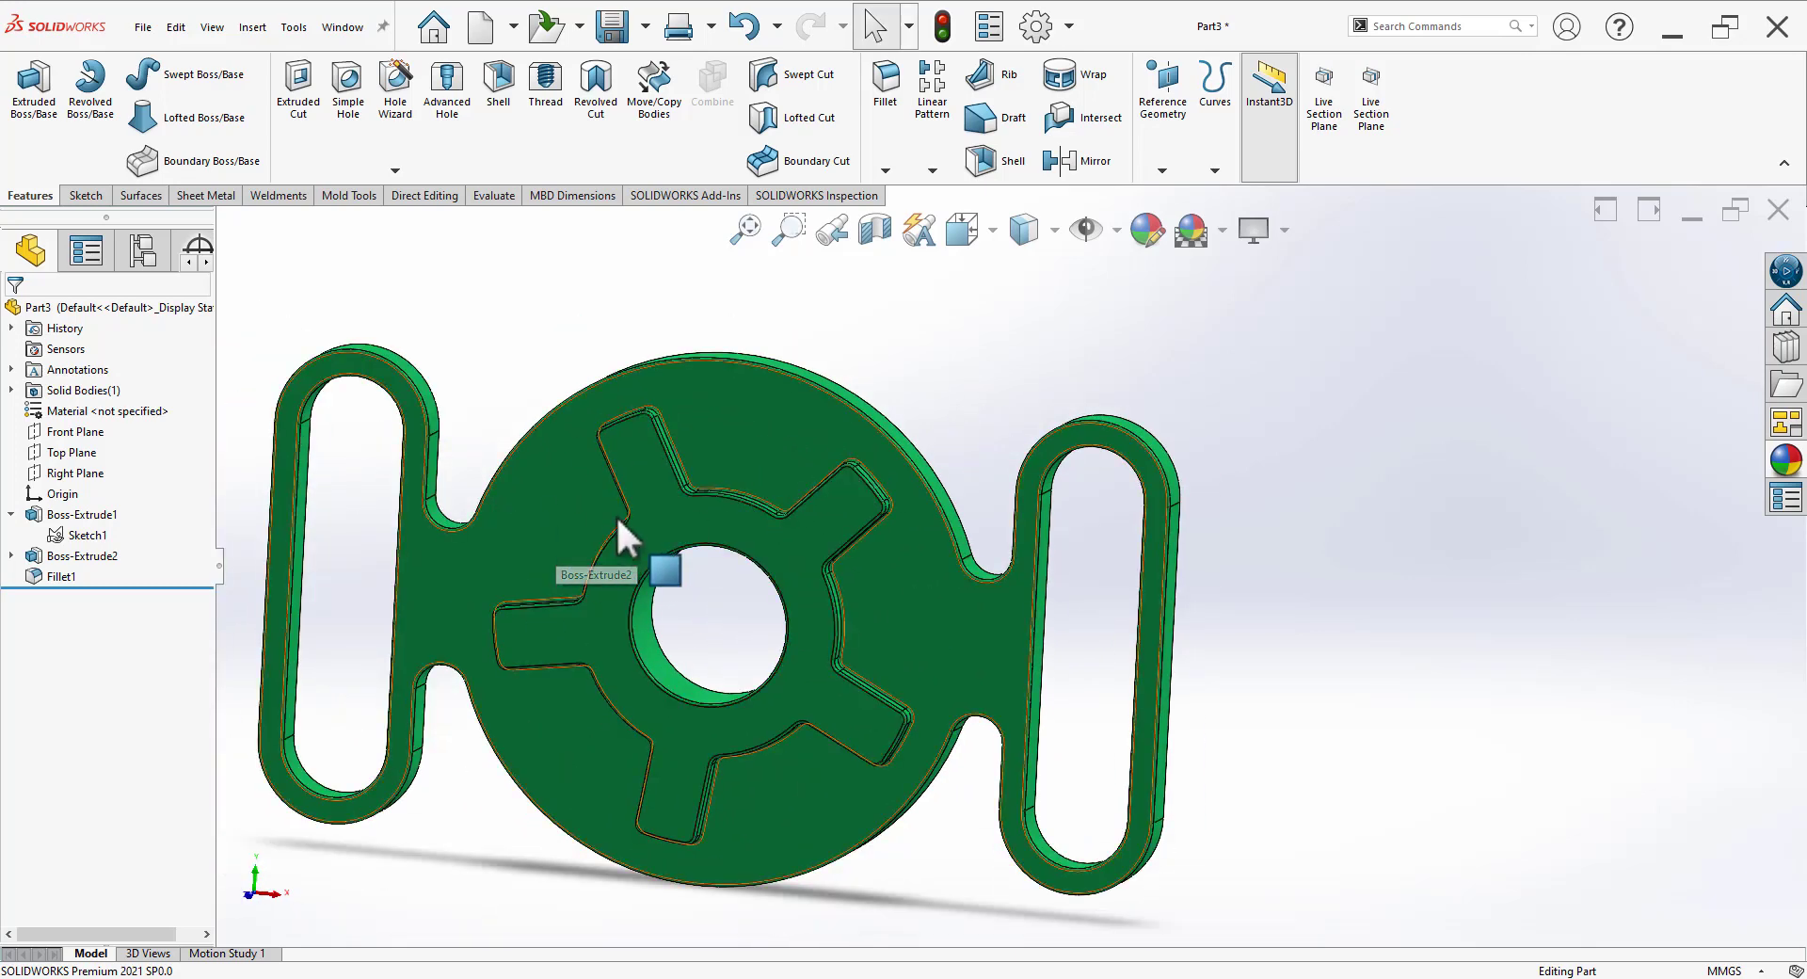
pyautogui.click(66, 535)
pyautogui.click(77, 486)
pyautogui.press('space')
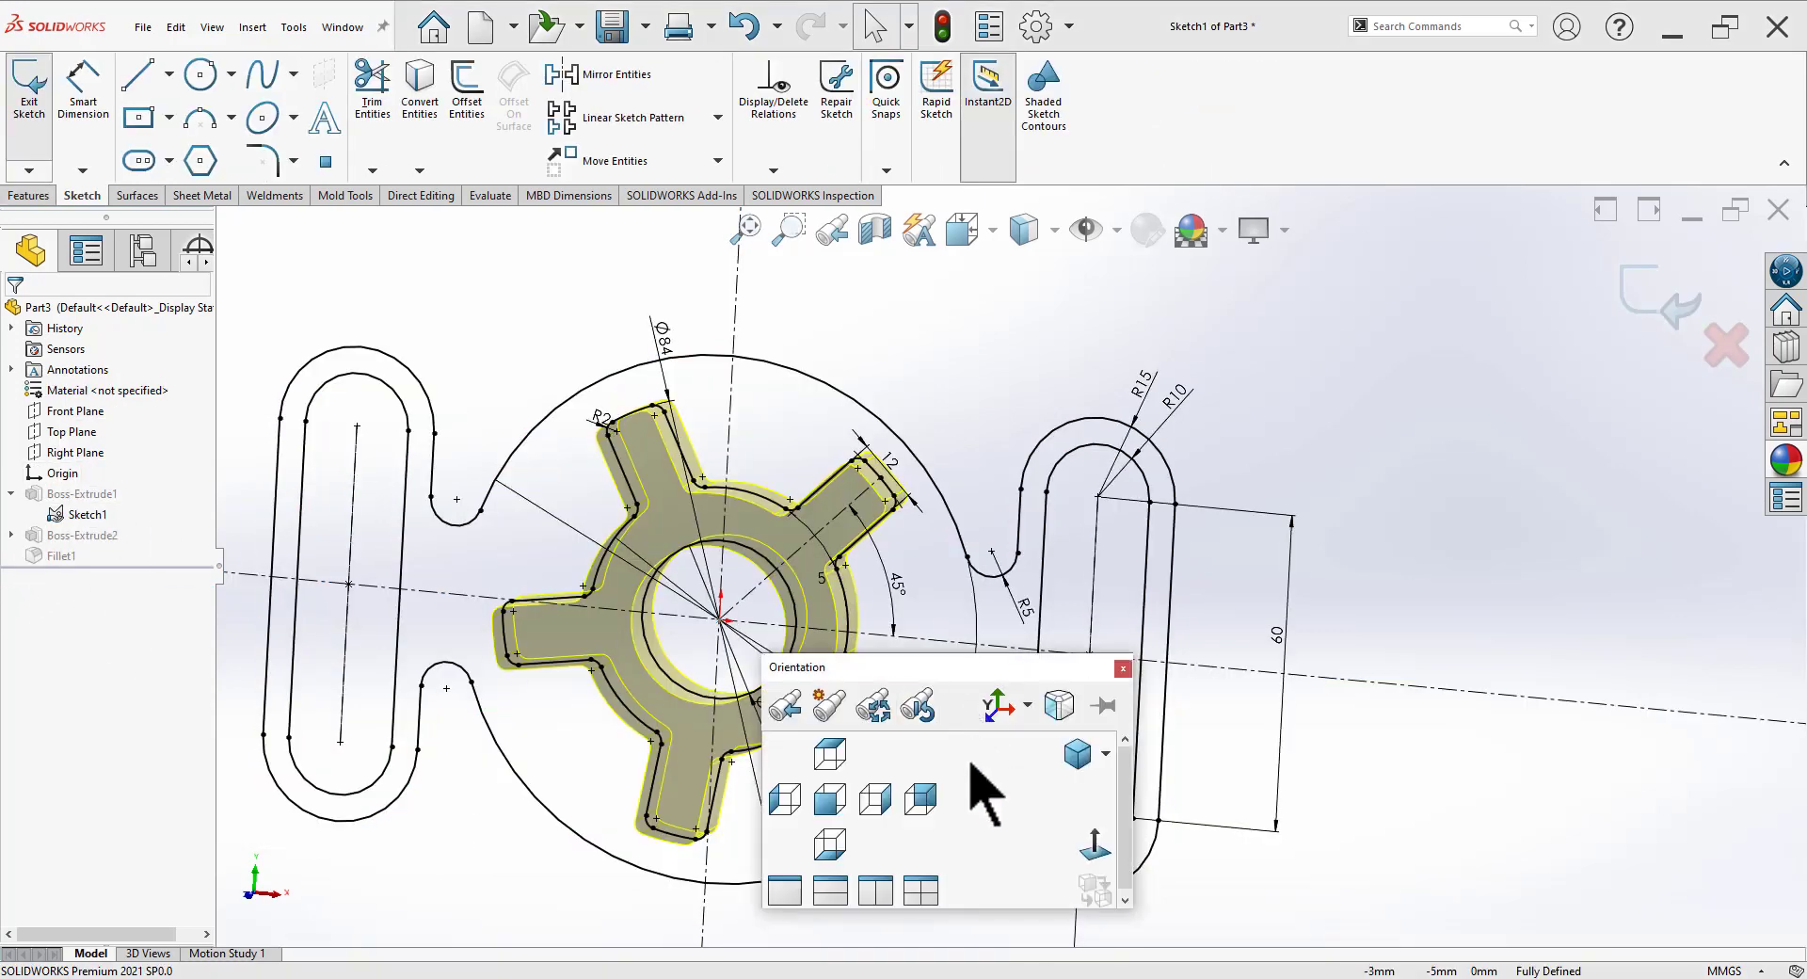
pyautogui.click(1078, 838)
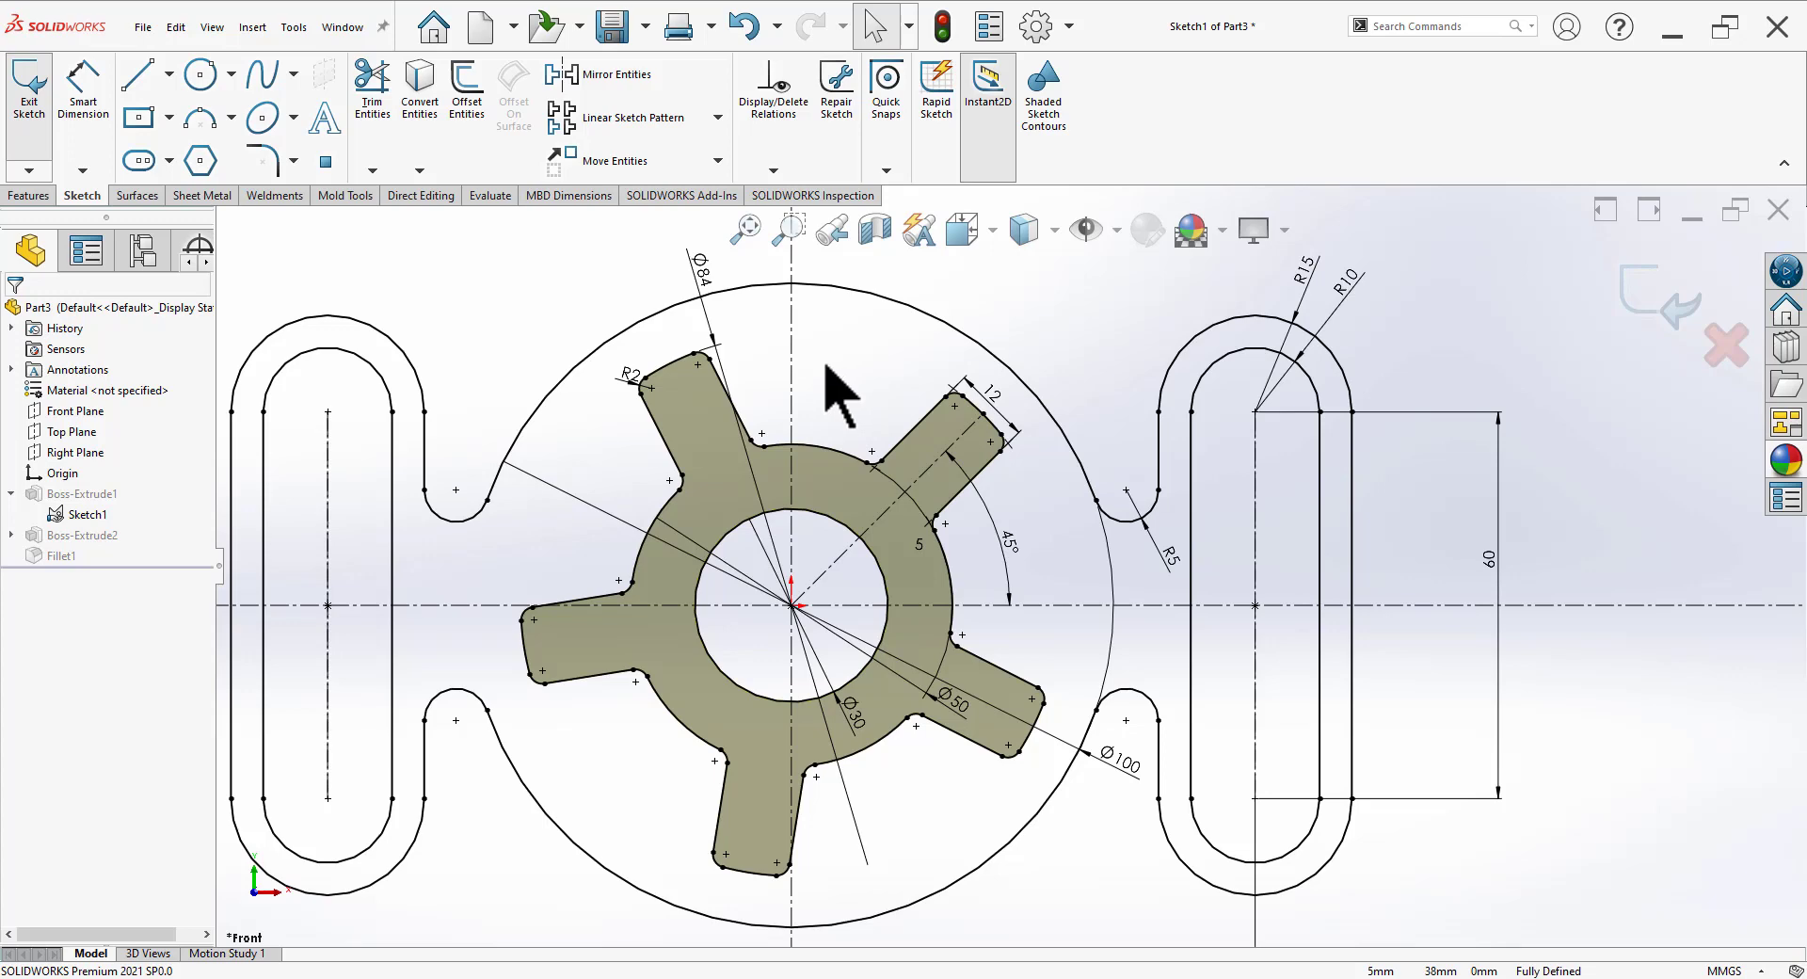
pyautogui.scroll(-1, 951, 377)
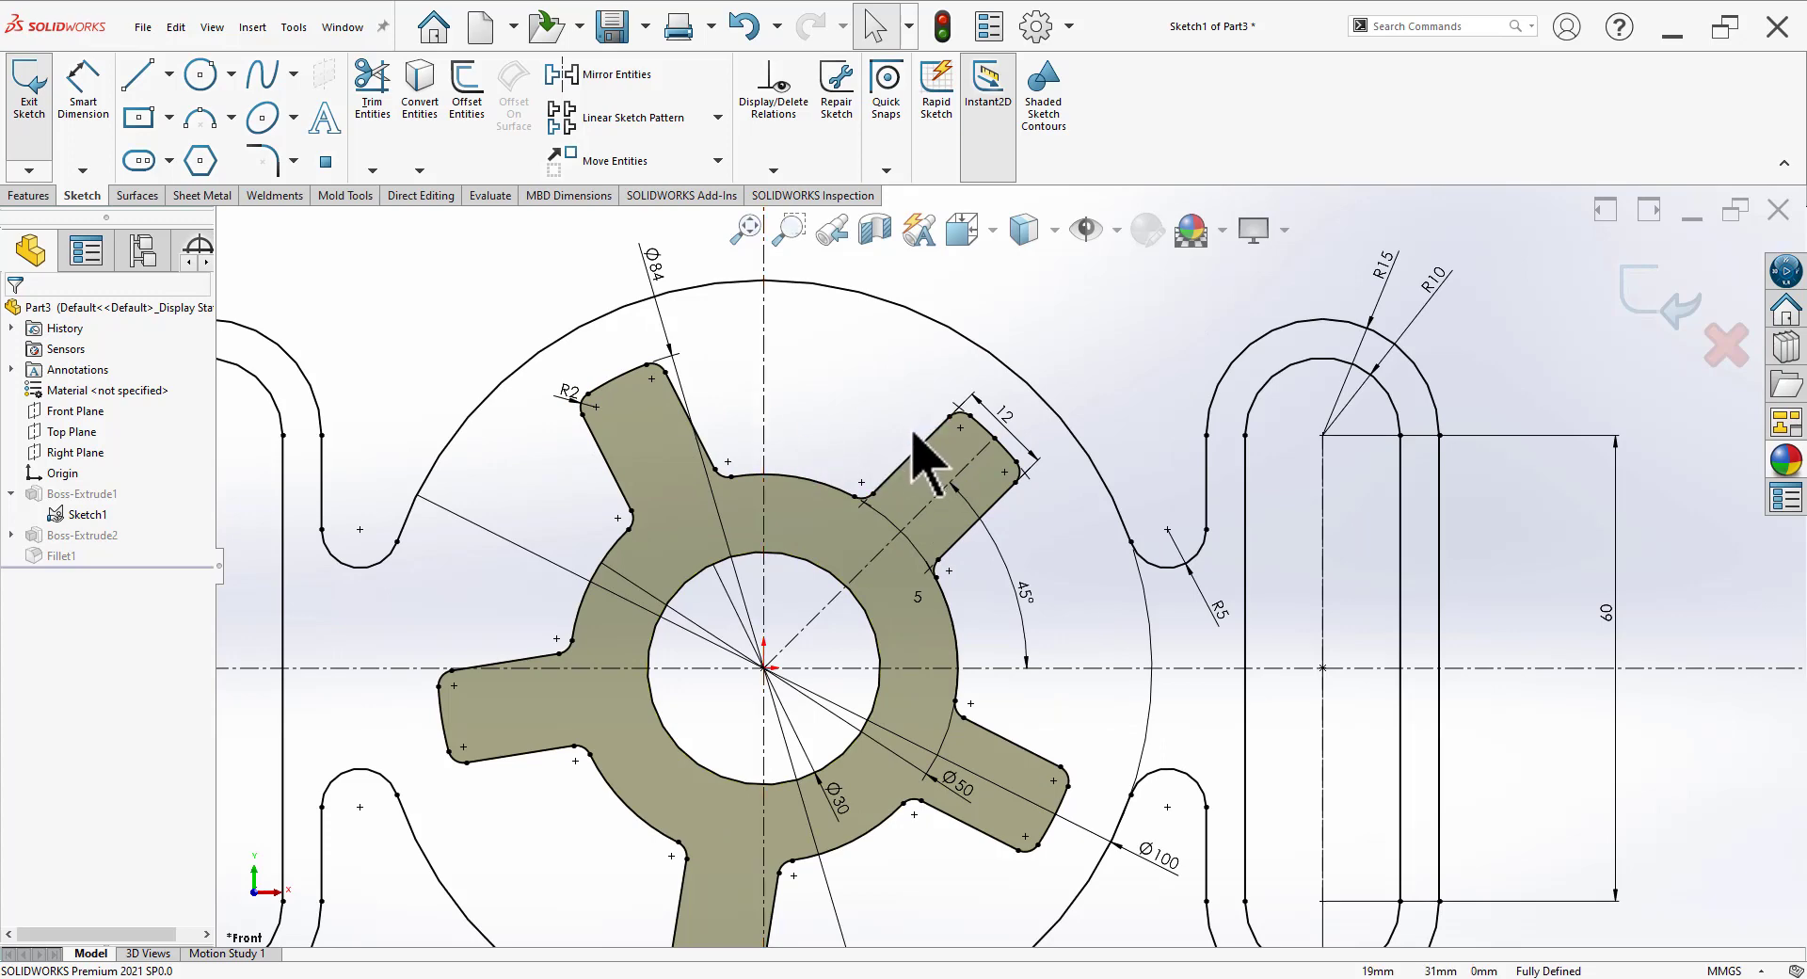
pyautogui.scroll(3, 970, 508)
pyautogui.scroll(-2, 1129, 640)
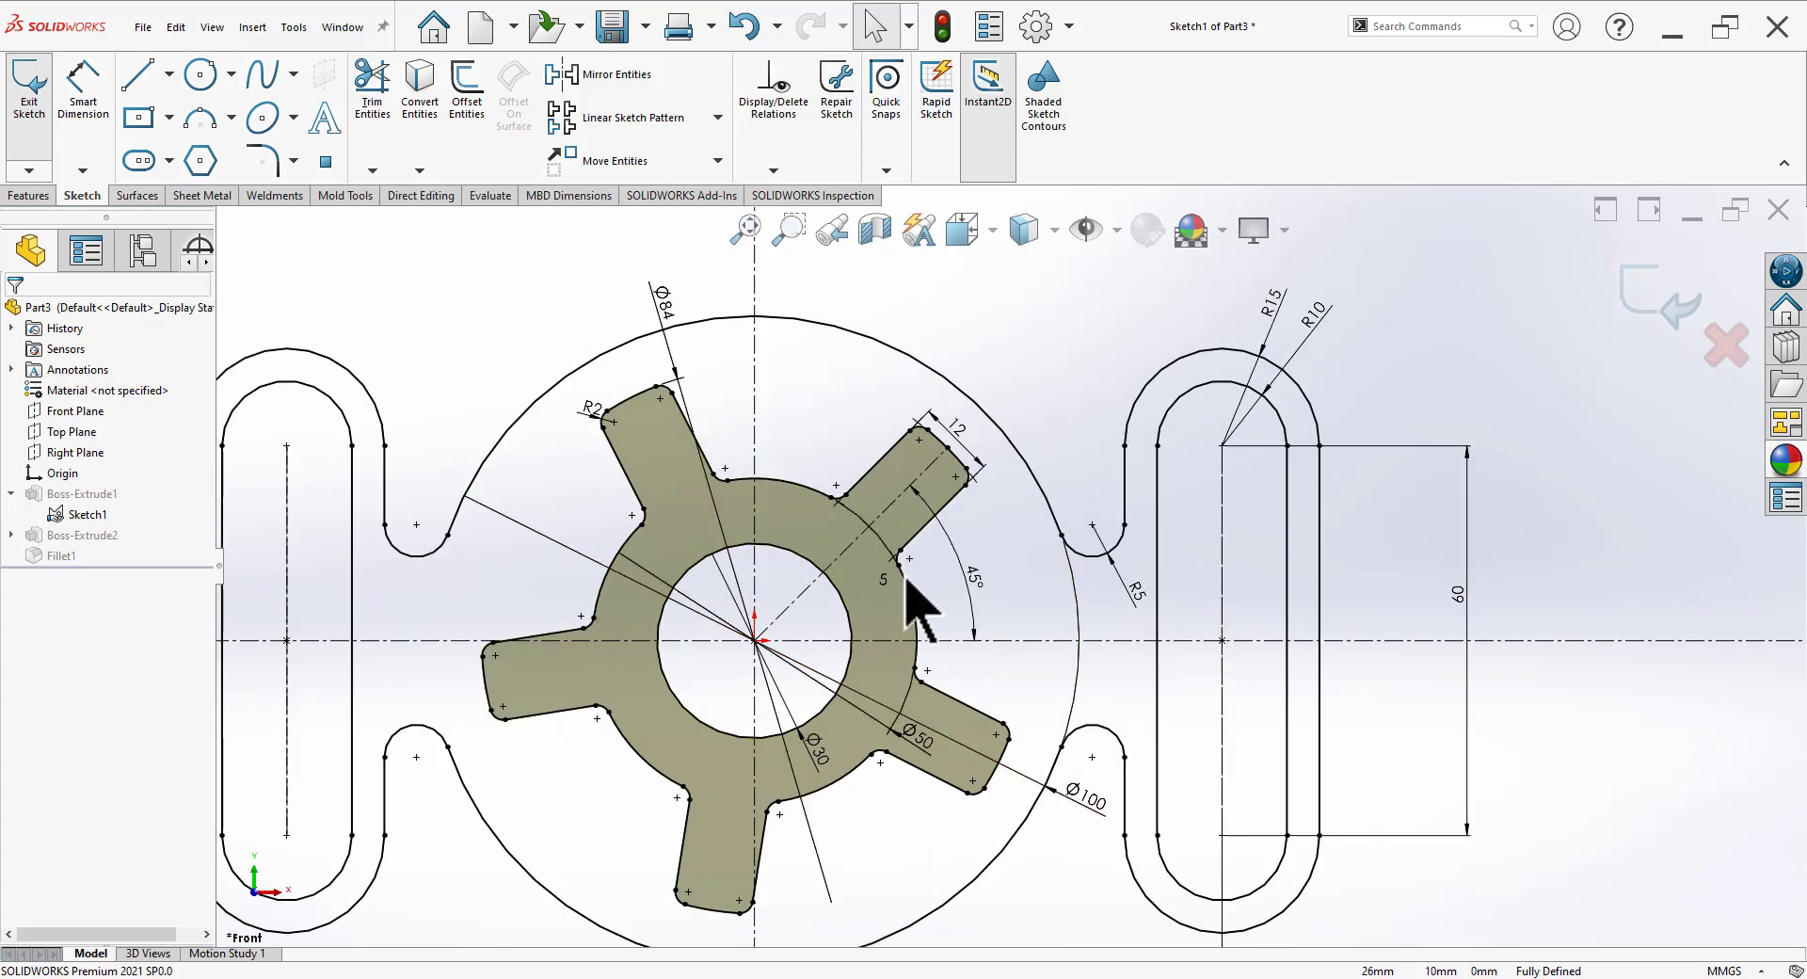
pyautogui.hotkey('ctrl', 'b')
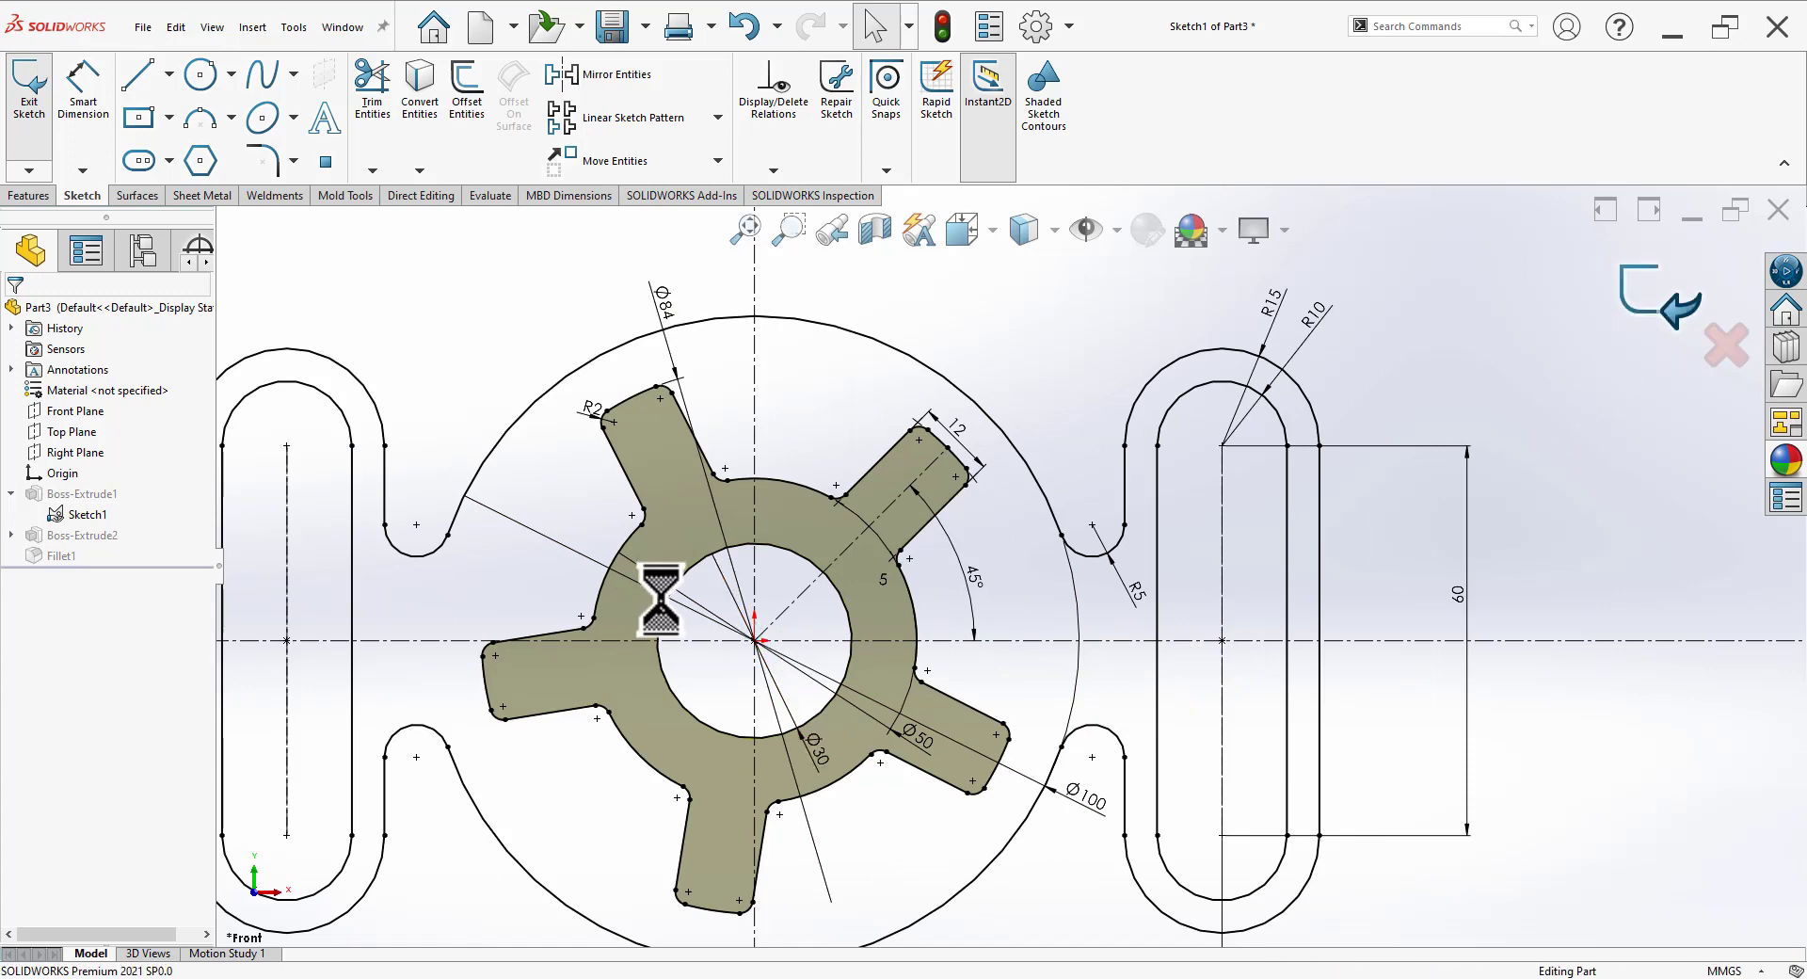
pyautogui.press('space')
# Step: Set an isometric view, then save the green filleted part under the file name Part15
pyautogui.click(953, 568)
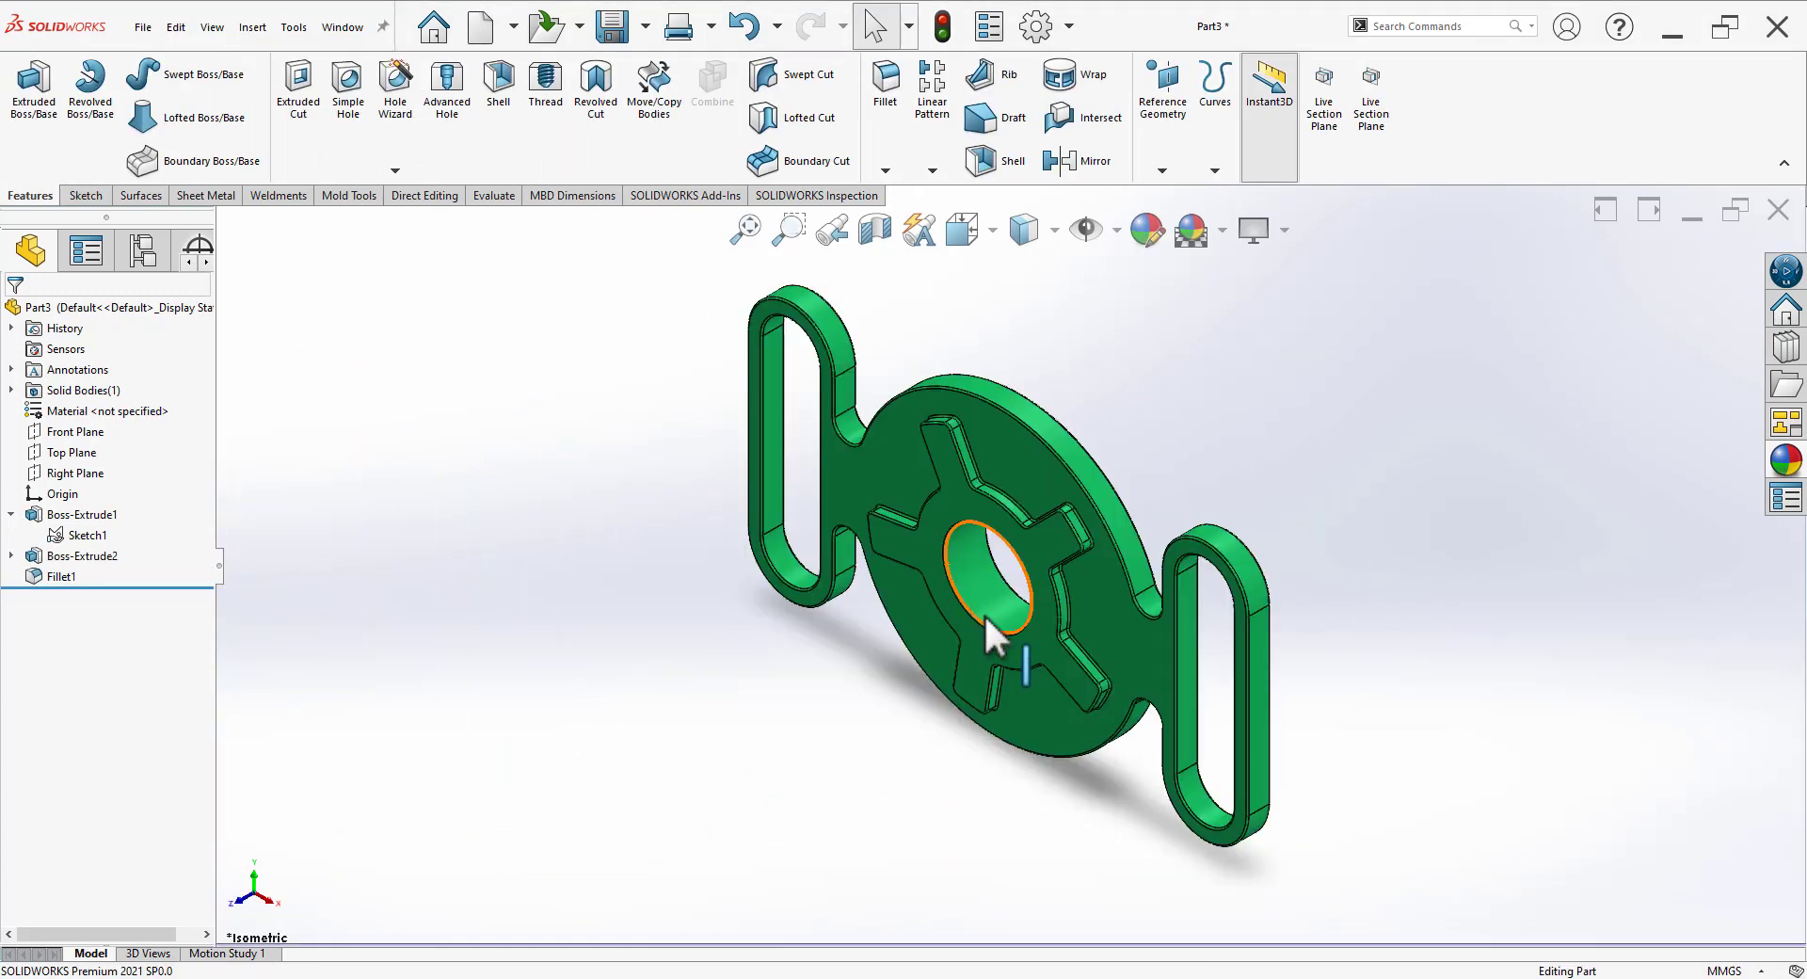
pyautogui.moveTo(985, 613); pyautogui.dragTo(1104, 671, button='middle')
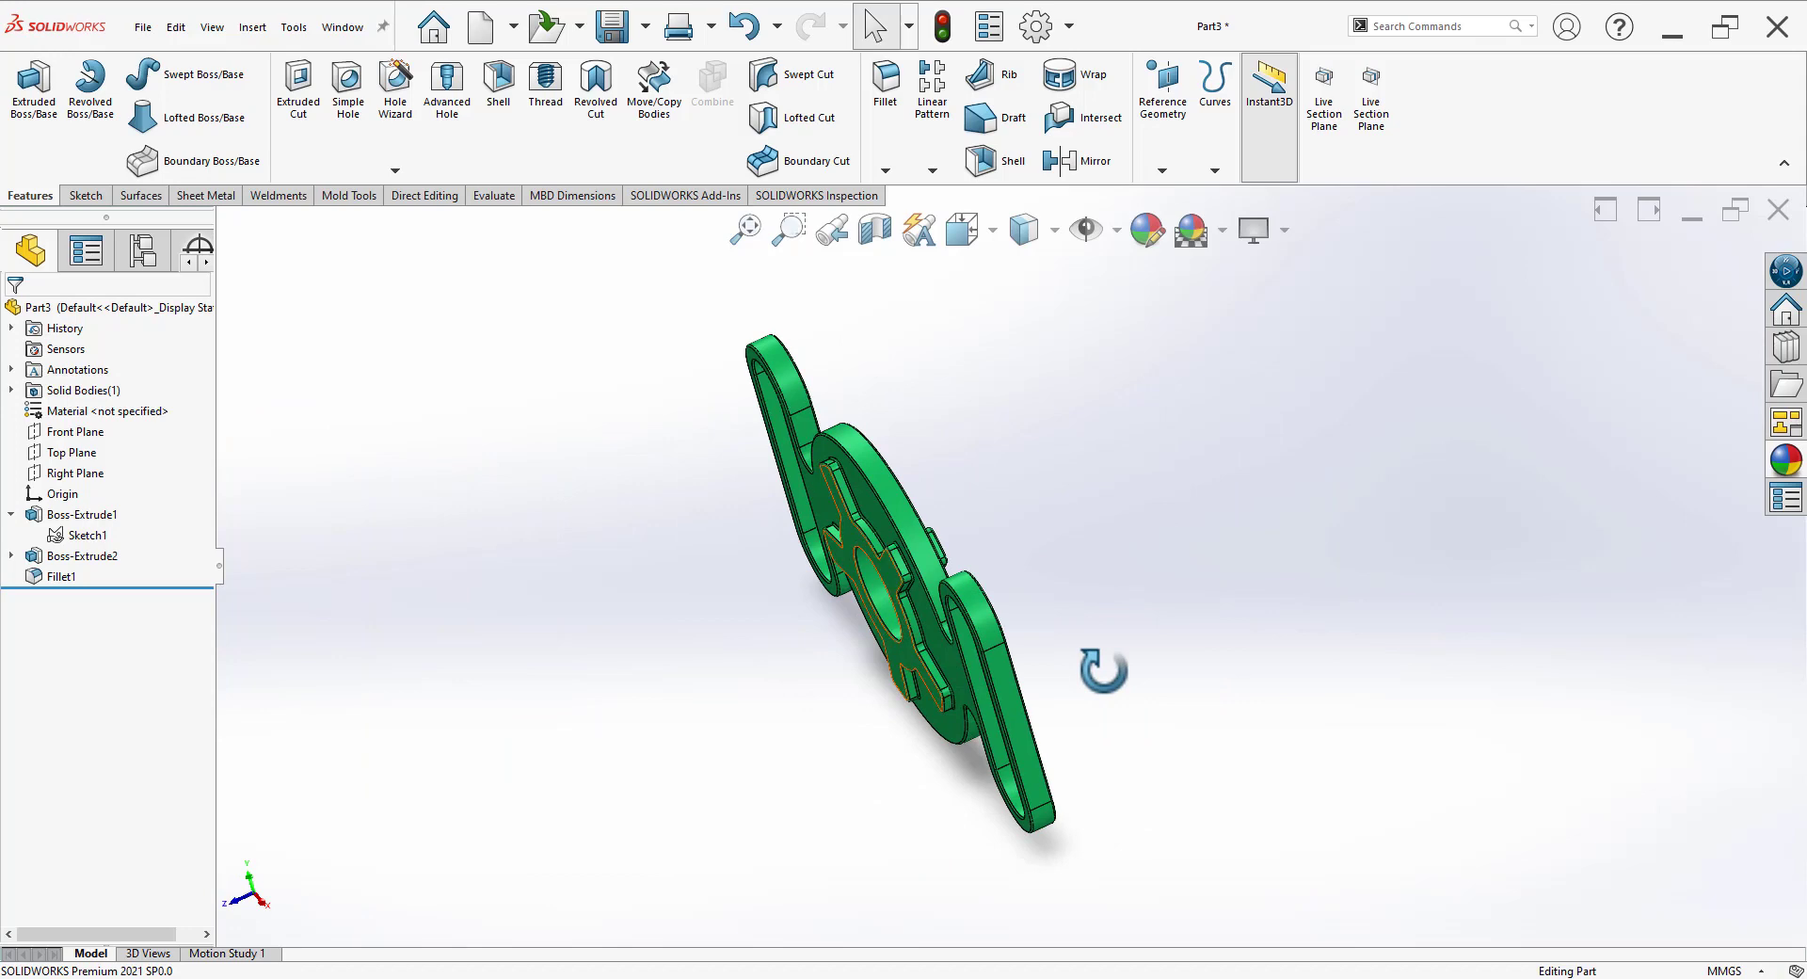
pyautogui.hotkey('ctrl', 's')
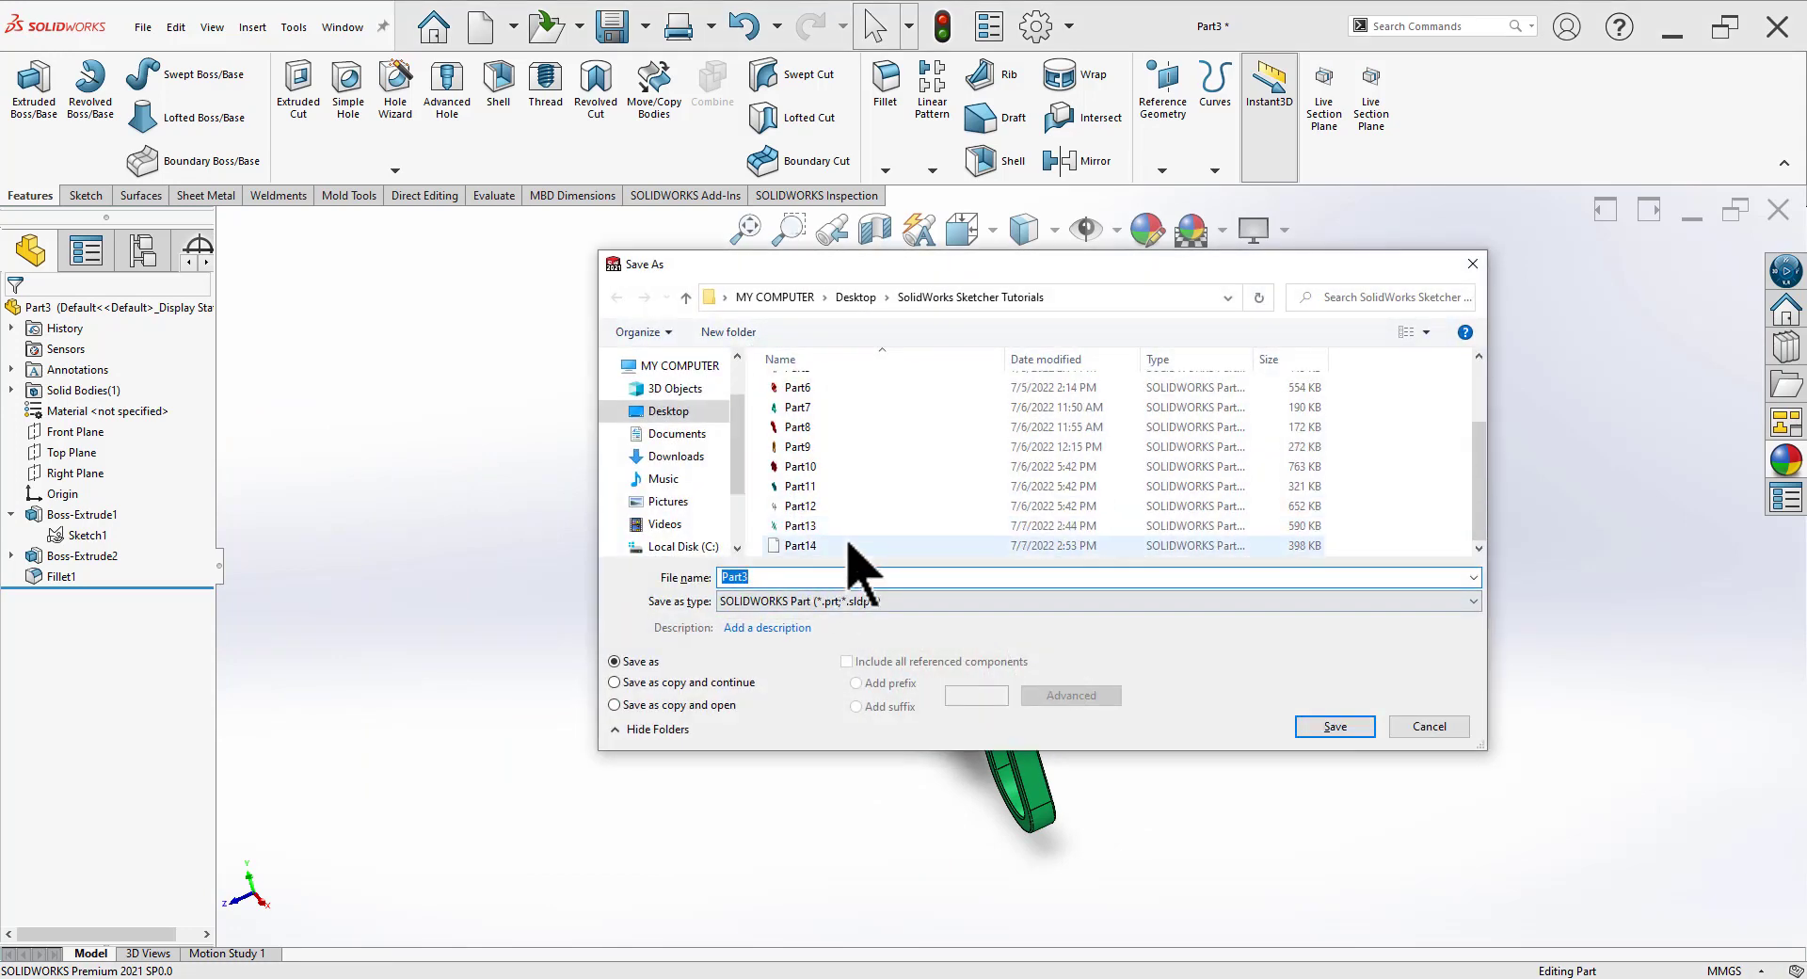
pyautogui.click(765, 576)
pyautogui.press('BackSpace')
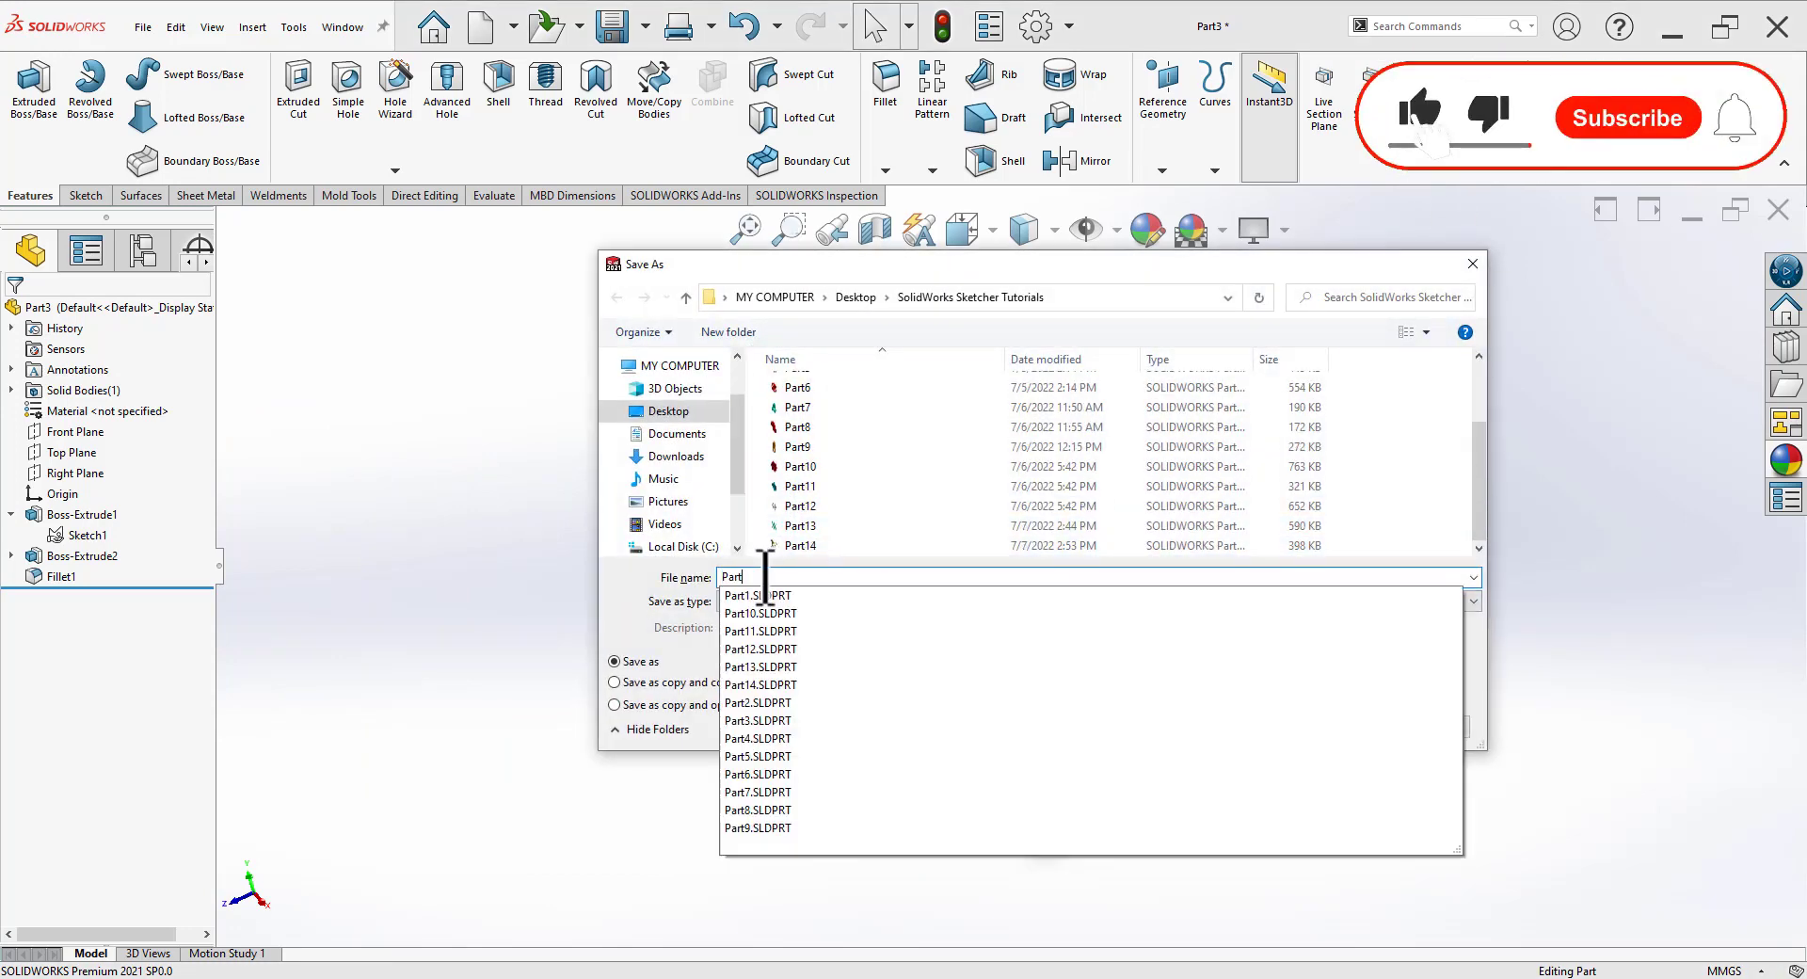
pyautogui.write('15')
pyautogui.press('Return')
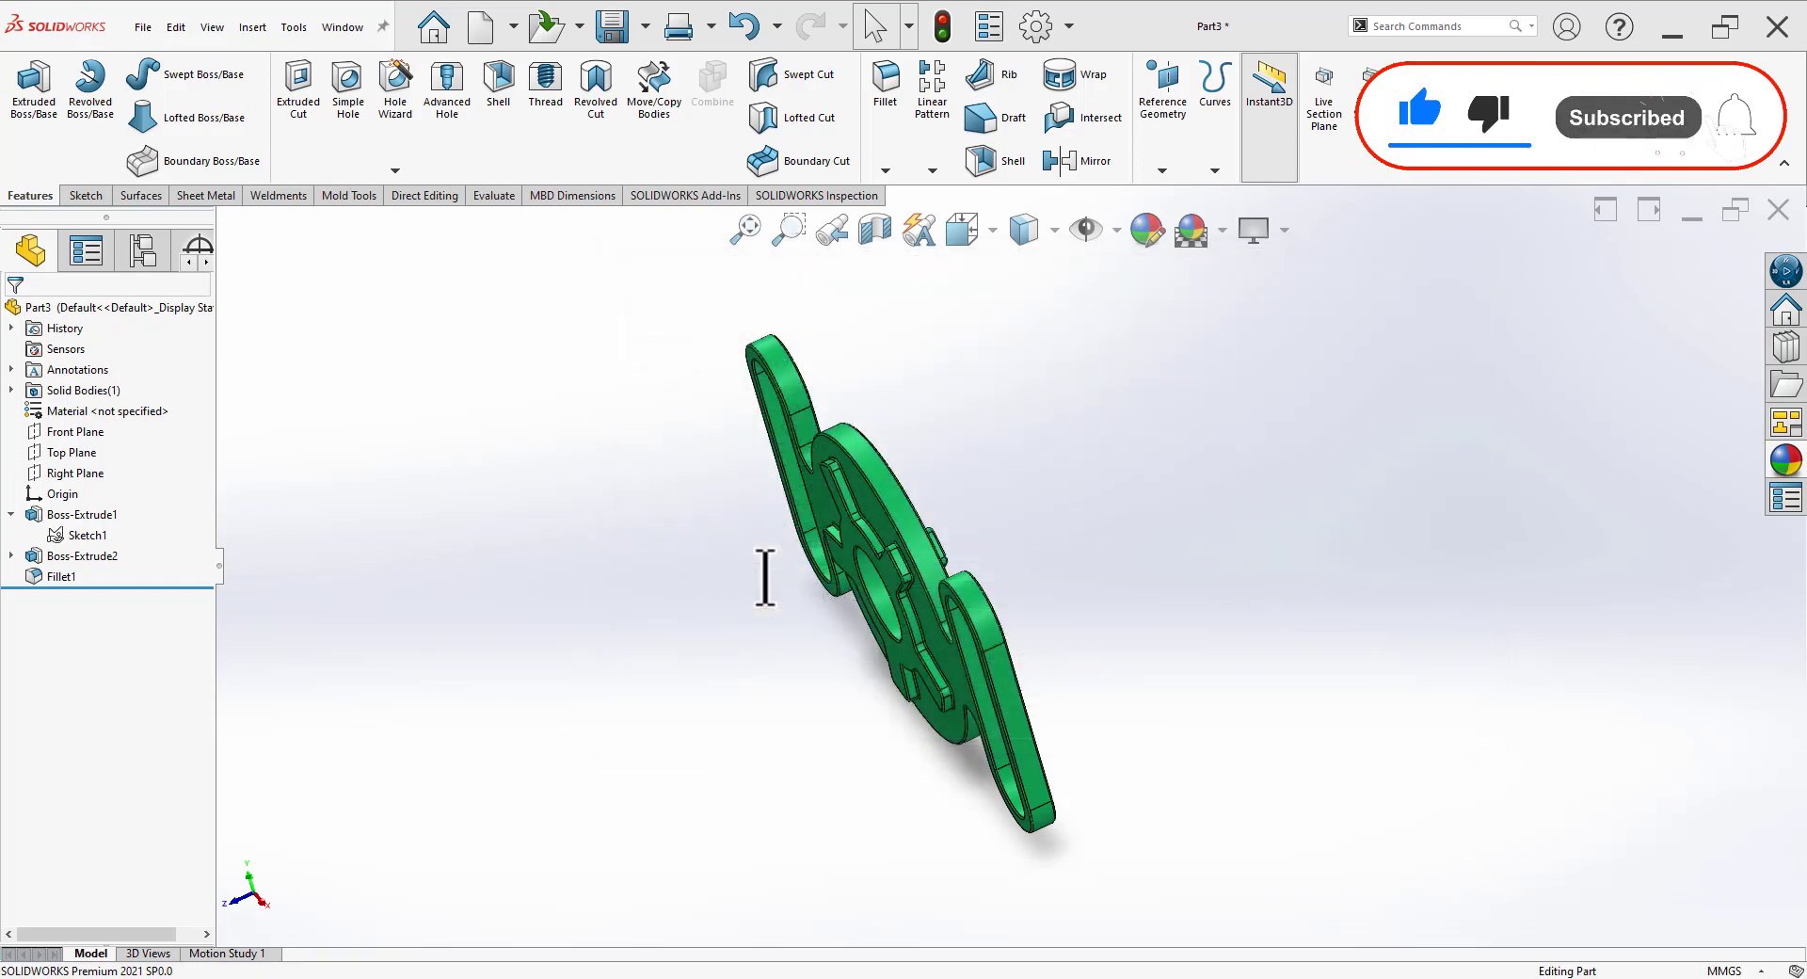
pyautogui.moveTo(960, 565)
pyautogui.mouseDown(button='middle')
pyautogui.moveTo(824, 585)
pyautogui.moveTo(1029, 565)
pyautogui.moveTo(1098, 604)
pyautogui.moveTo(754, 524)
pyautogui.moveTo(998, 530)
pyautogui.moveTo(1029, 625)
pyautogui.moveTo(766, 484)
pyautogui.moveTo(989, 625)
pyautogui.moveTo(1158, 416)
pyautogui.moveTo(787, 686)
pyautogui.moveTo(951, 404)
pyautogui.moveTo(949, 561)
pyautogui.moveTo(1005, 551)
pyautogui.moveTo(1029, 593)
pyautogui.moveTo(904, 633)
pyautogui.moveTo(1238, 646)
pyautogui.moveTo(952, 694)
pyautogui.moveTo(1069, 633)
pyautogui.moveTo(831, 666)
pyautogui.moveTo(994, 698)
pyautogui.moveTo(795, 618)
pyautogui.moveTo(928, 634)
pyautogui.moveTo(957, 677)
pyautogui.moveTo(832, 657)
pyautogui.mouseUp(button='middle')
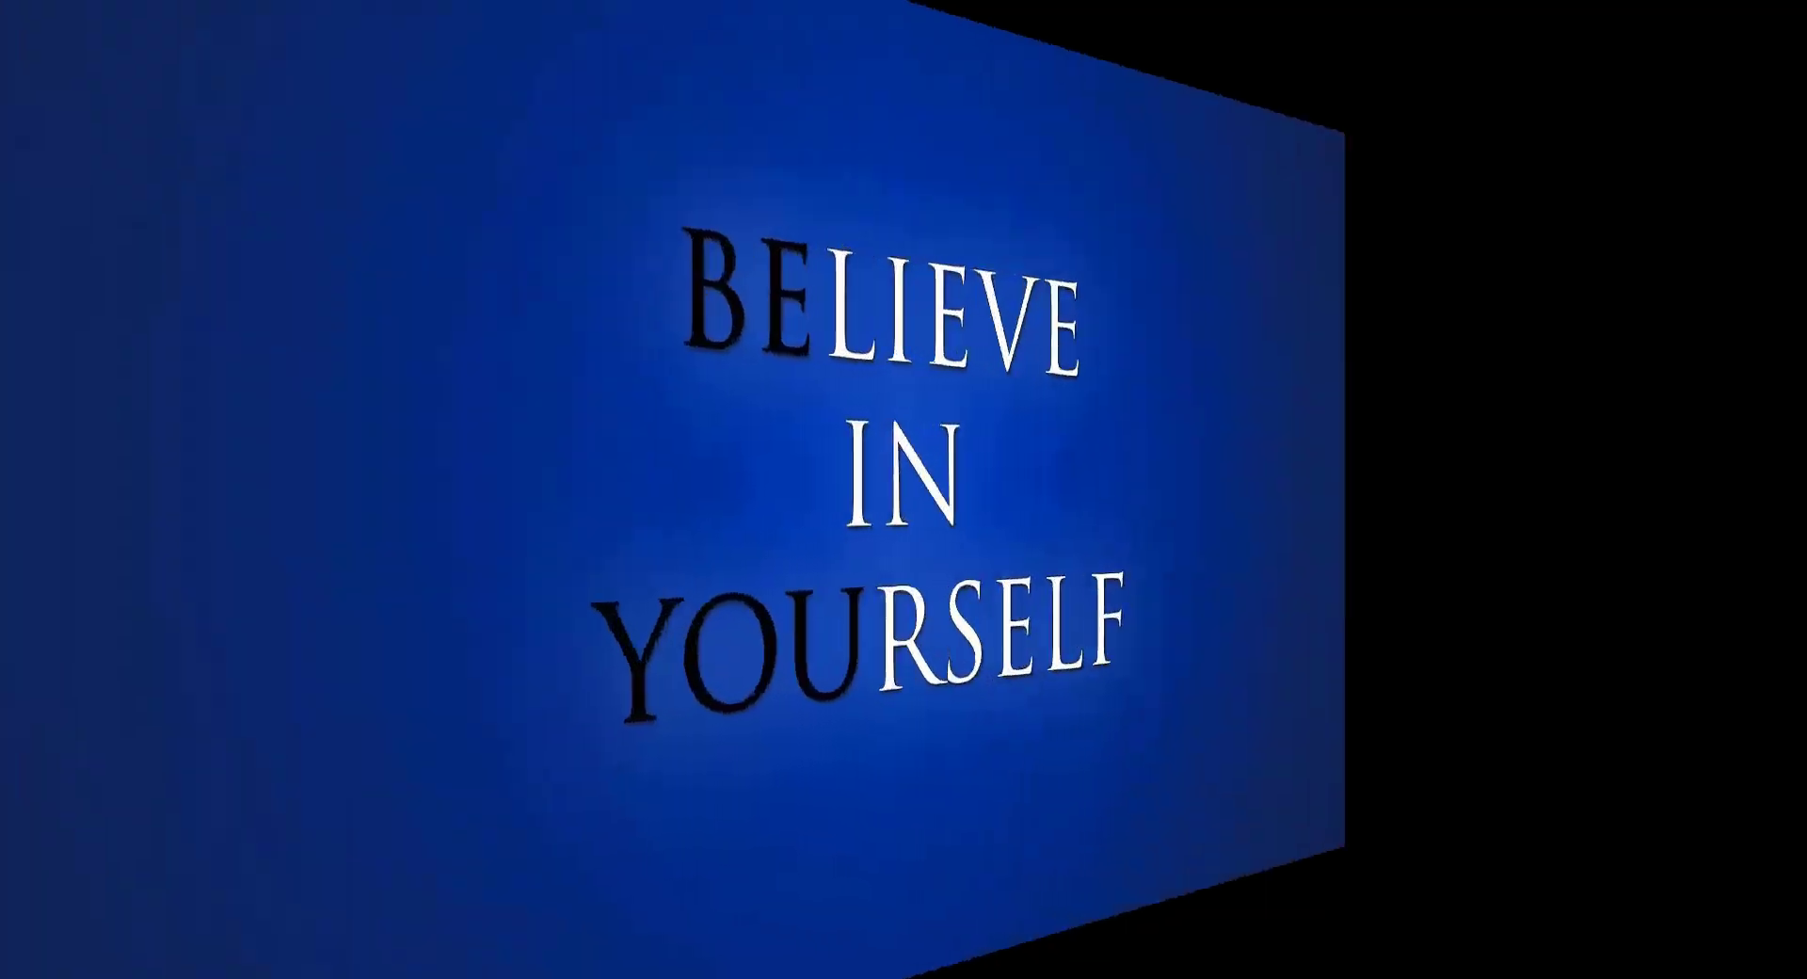